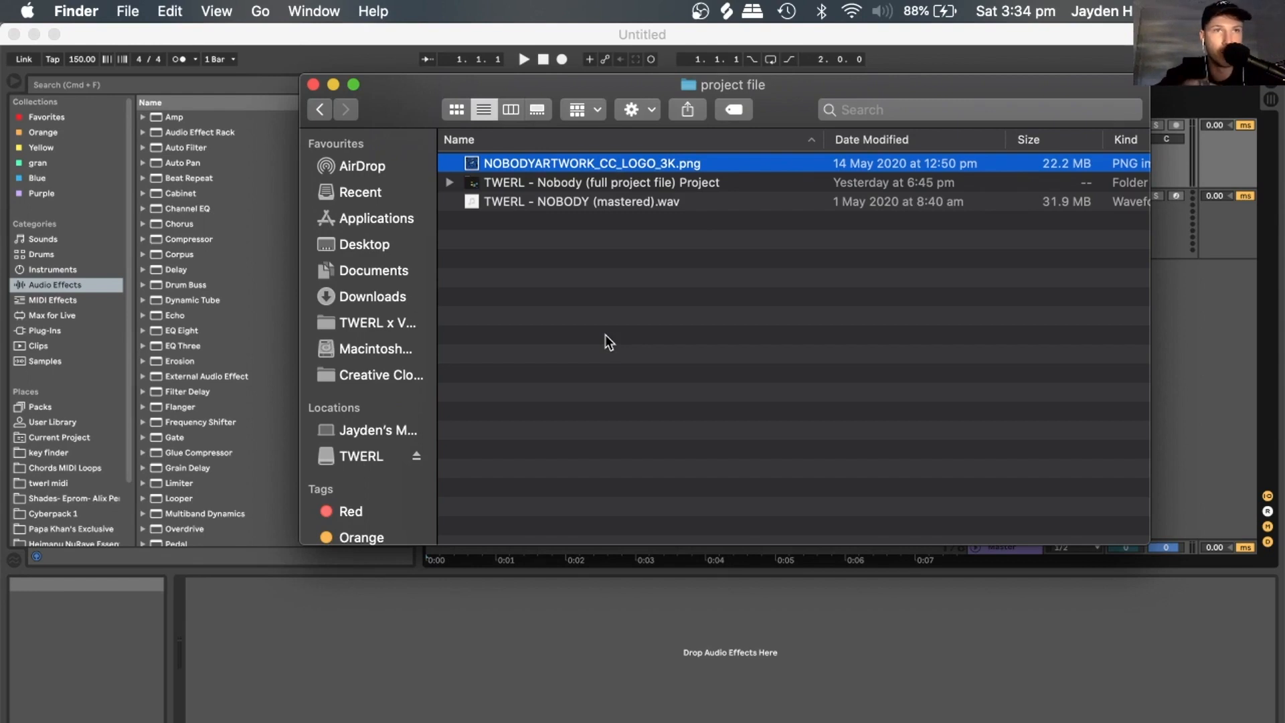
# Expand the "TWERL - Nobody (full project file) Project" folder, open its .als set in Live and dismiss the plug-in warning.
pyautogui.click(450, 182)
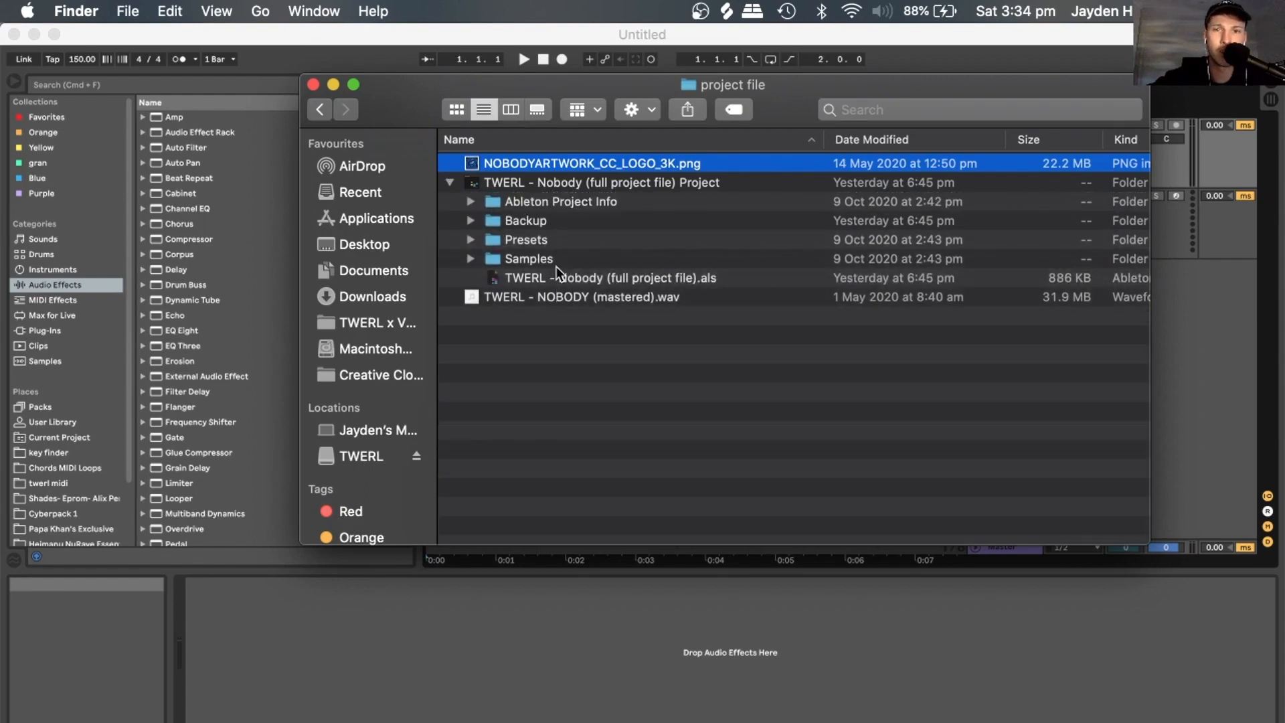
pyautogui.click(449, 182)
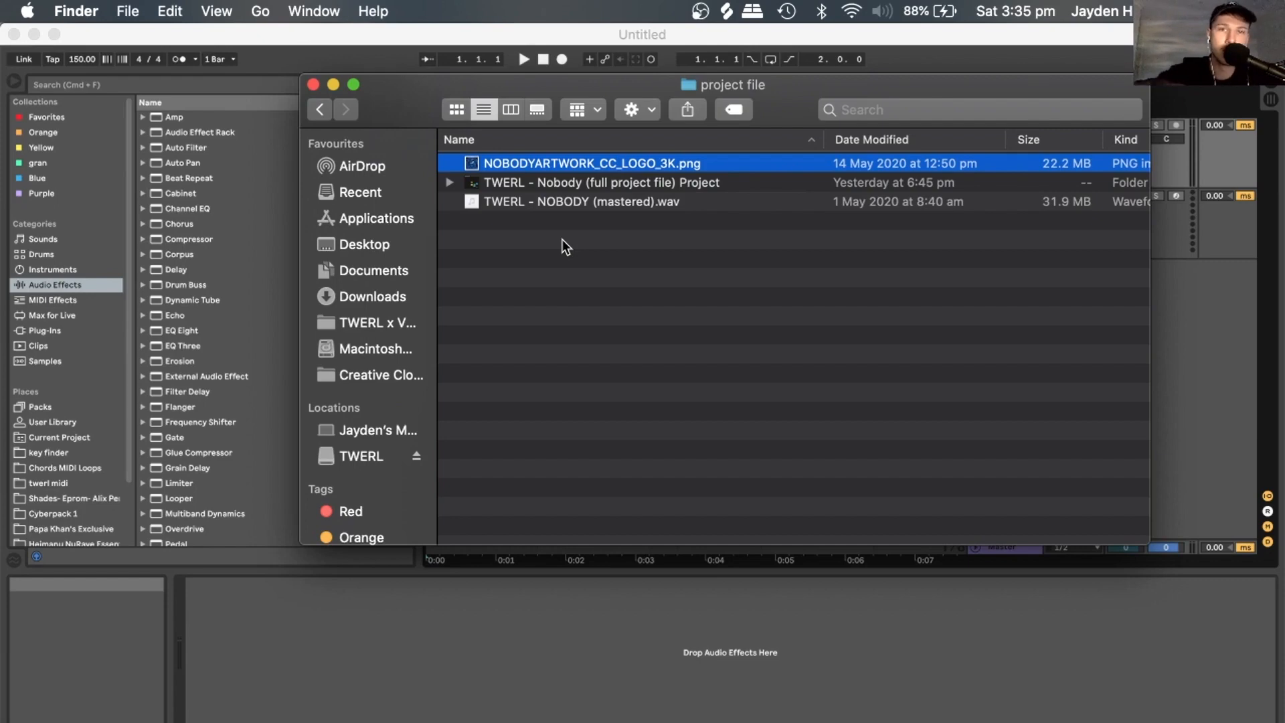
pyautogui.click(448, 182)
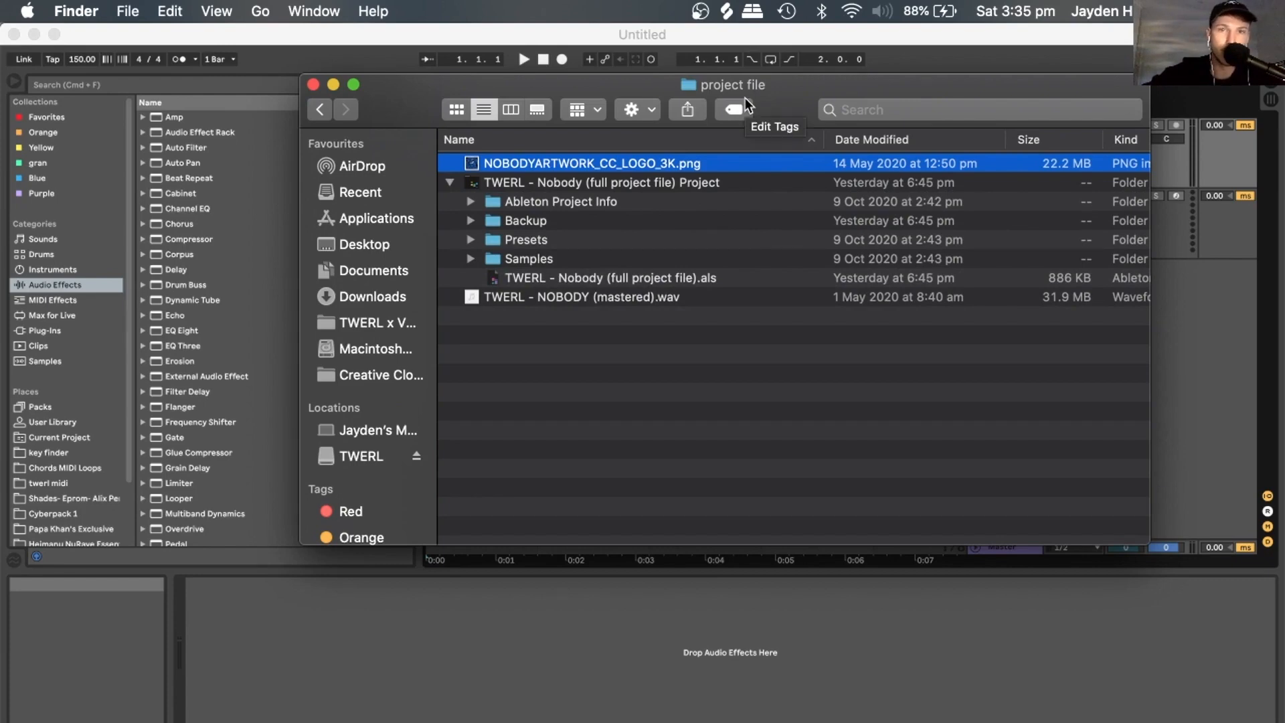
pyautogui.click(450, 182)
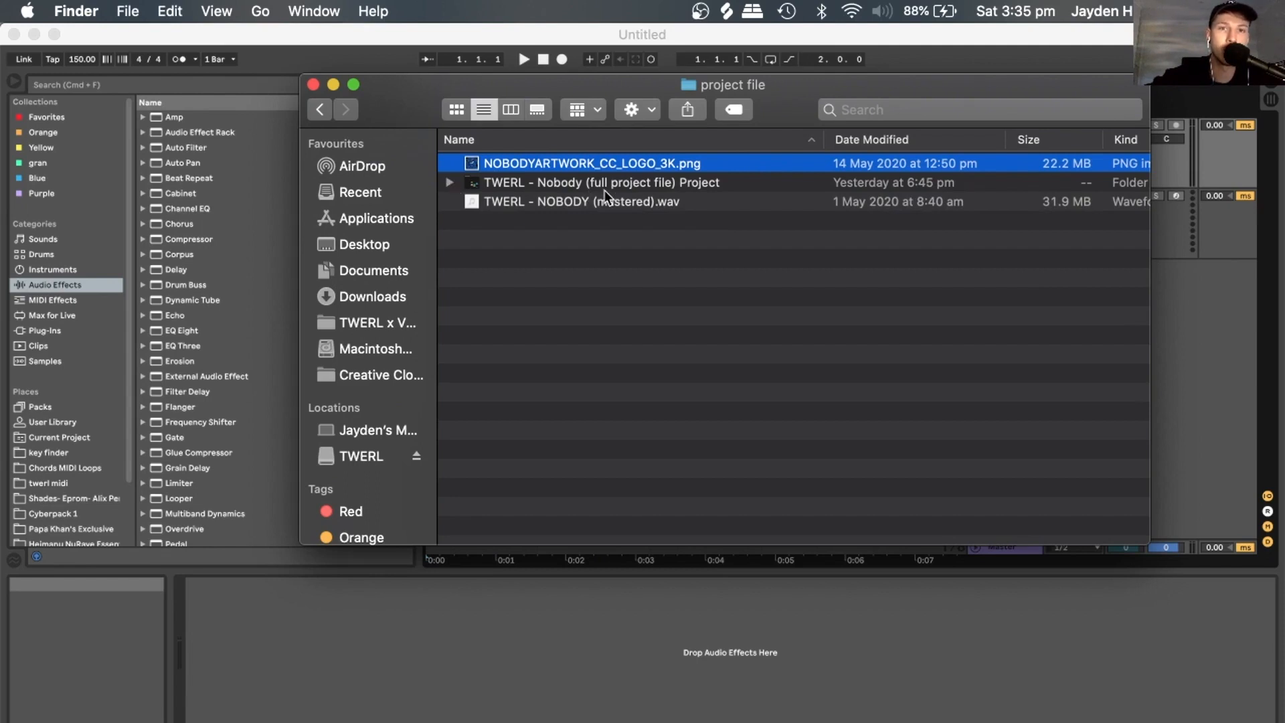
pyautogui.click(448, 182)
pyautogui.doubleClick(604, 278)
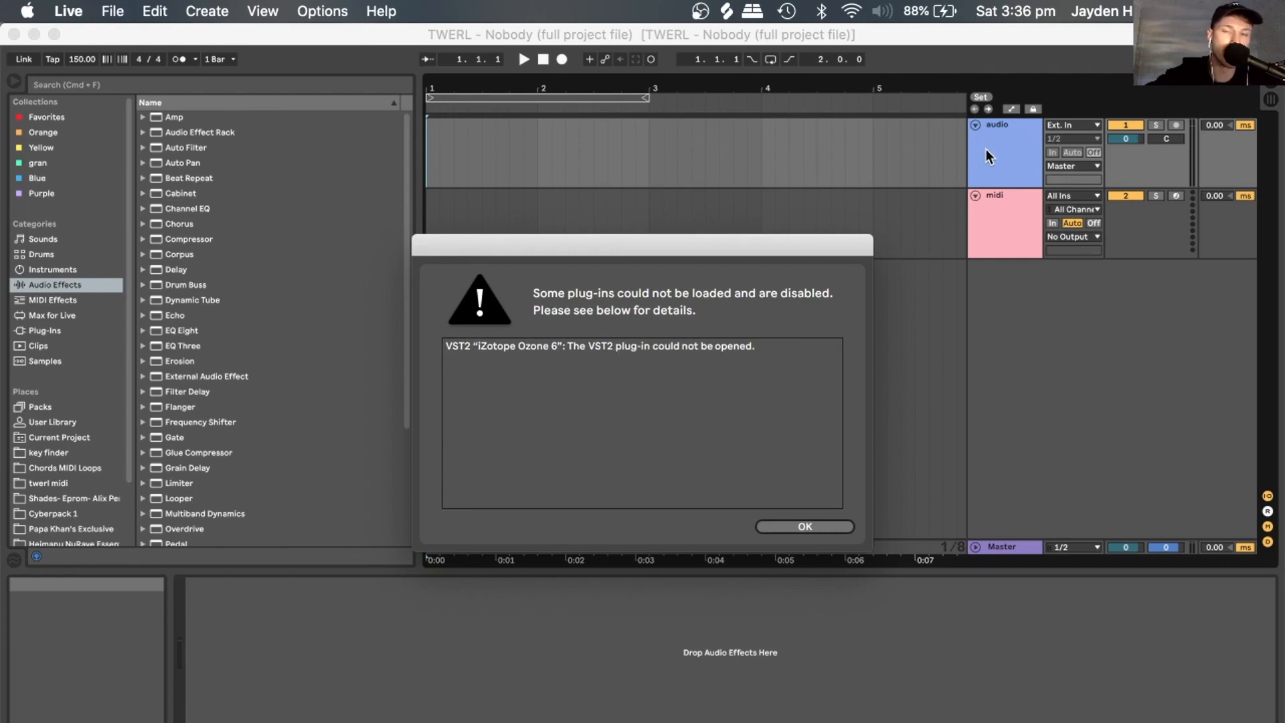
pyautogui.click(790, 525)
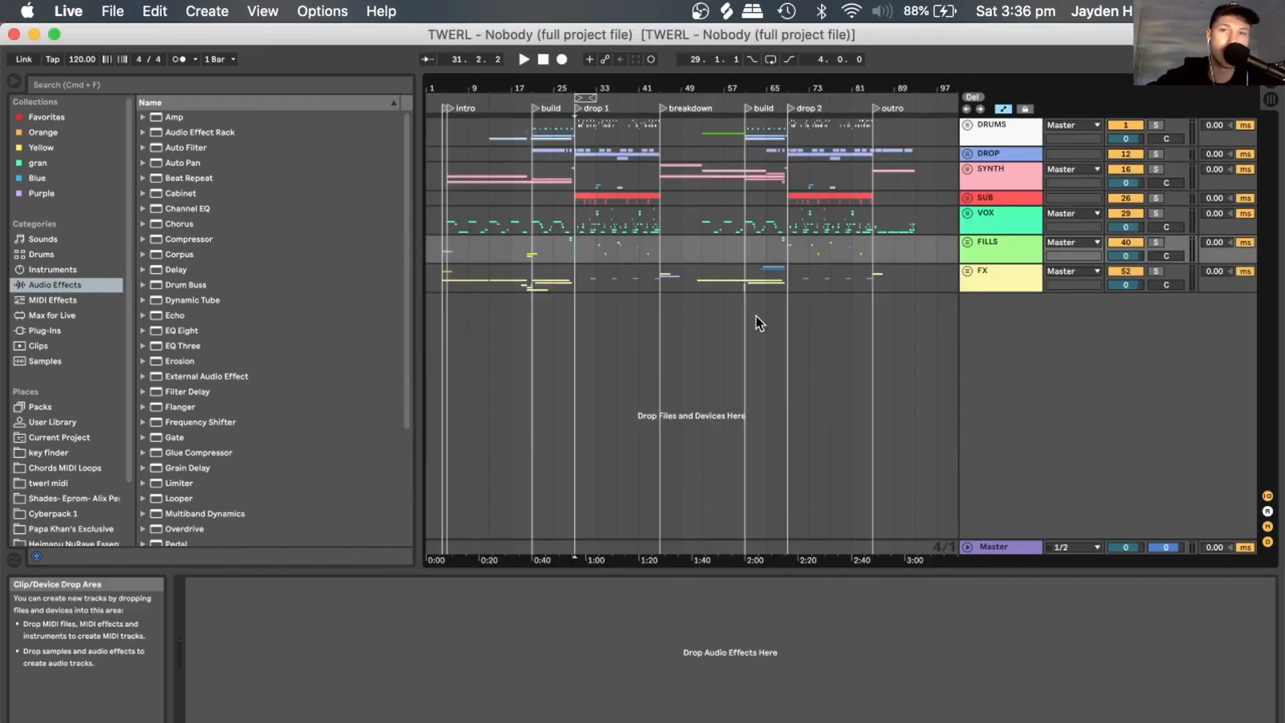
# Unfold the DRUMS group to glance at its tracks, and fold it again.
pyautogui.click(968, 124)
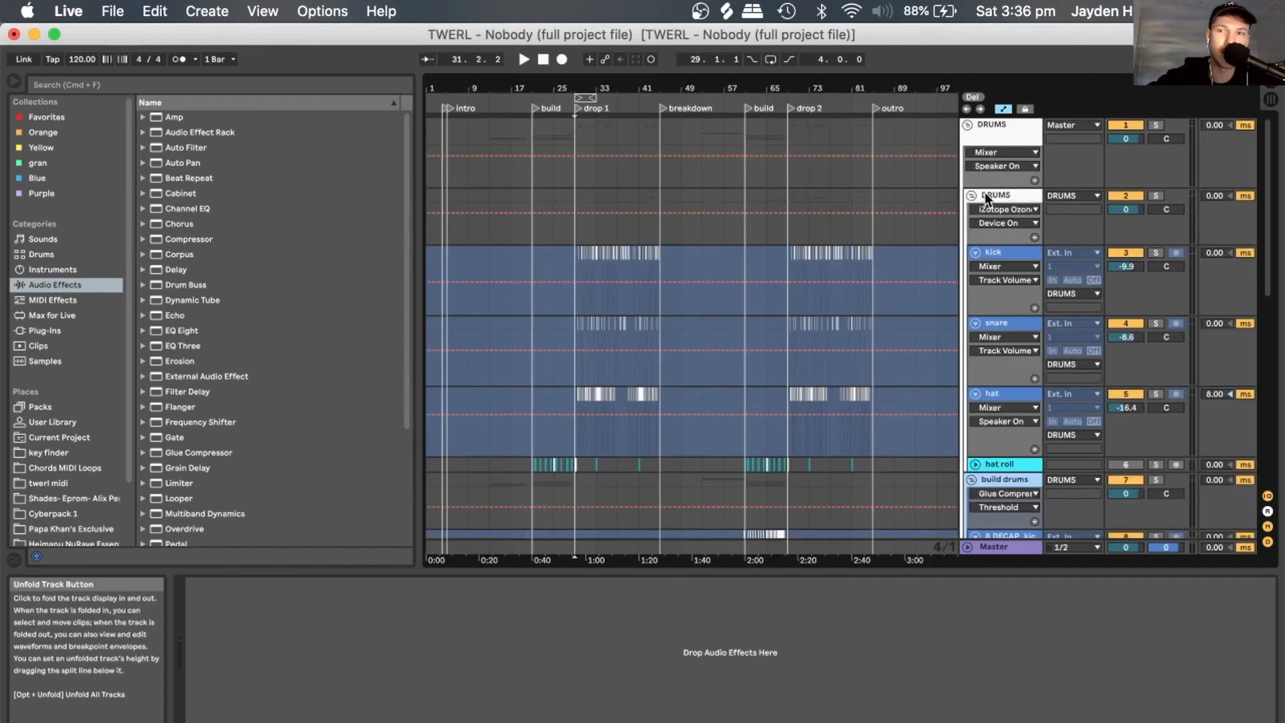
pyautogui.click(968, 124)
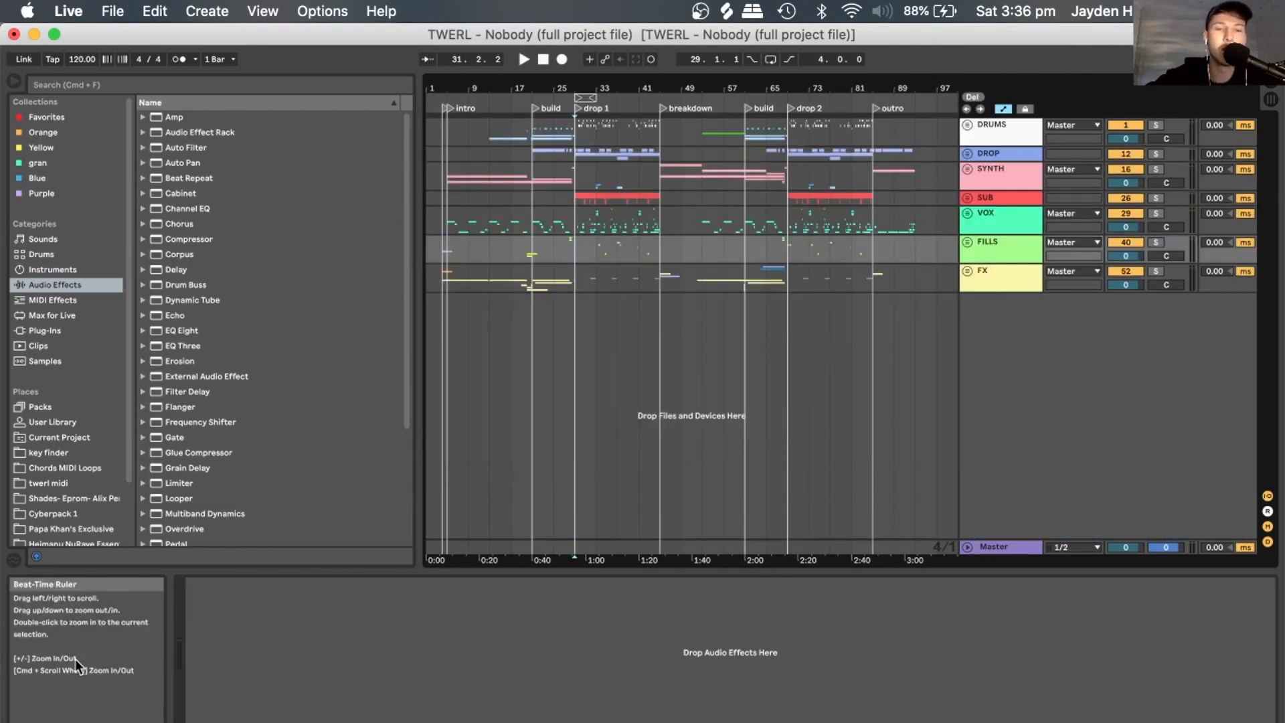
# Switch to Finder and preview the "TWERL - NOBODY (mastered).wav" file.
pyautogui.click(40, 721)
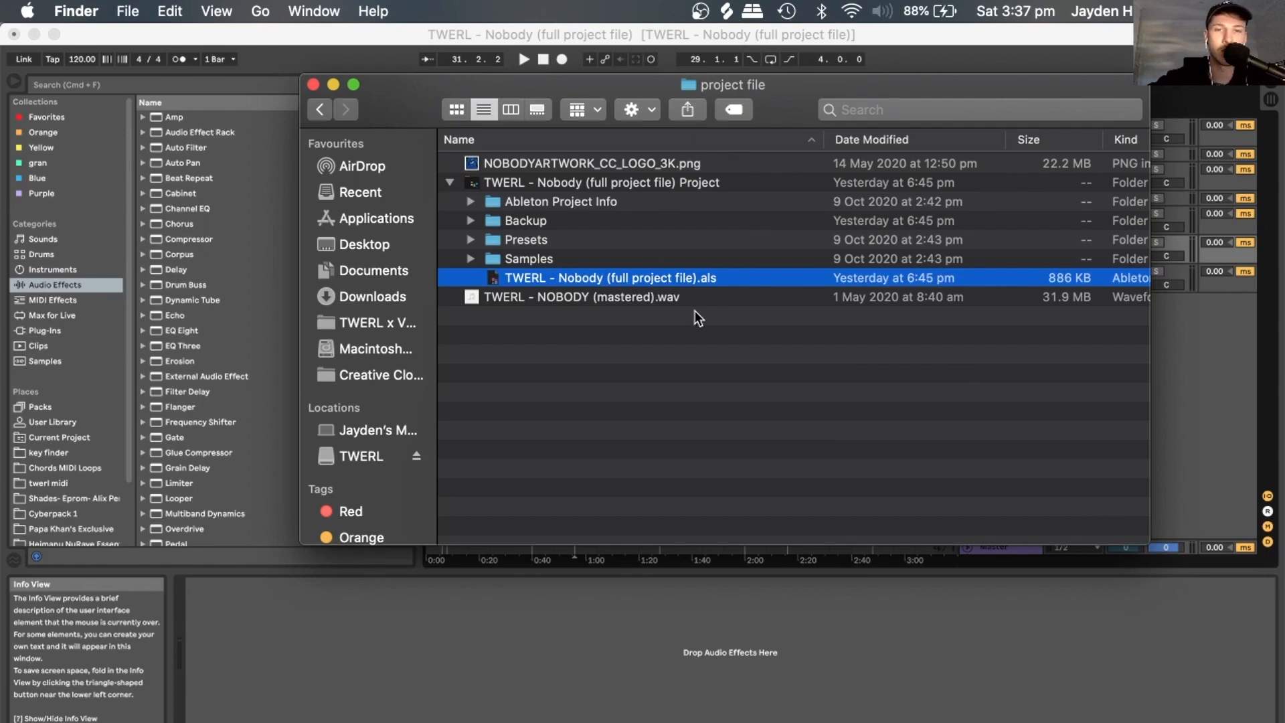
pyautogui.click(660, 299)
pyautogui.press('space')
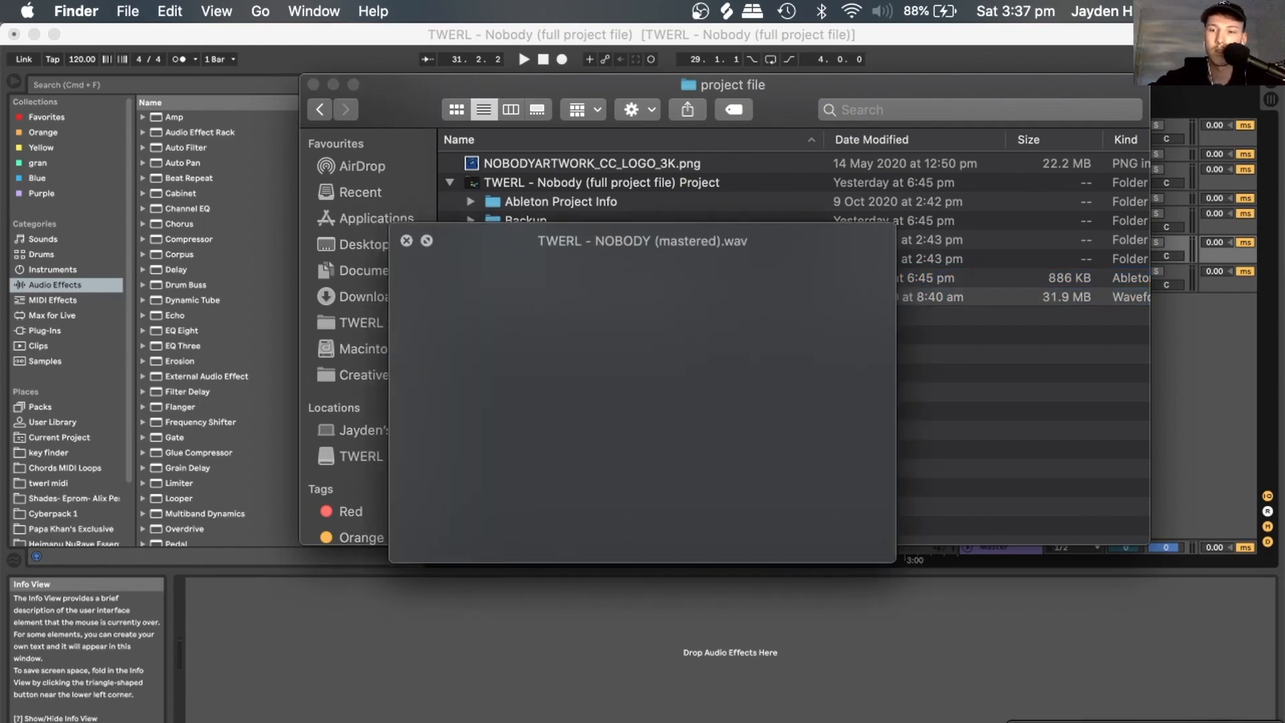
# Switch to Preview and show the NOBODYARTWORK_CC_LOGO_3K.png artwork in full screen.
pyautogui.click(1138, 722)
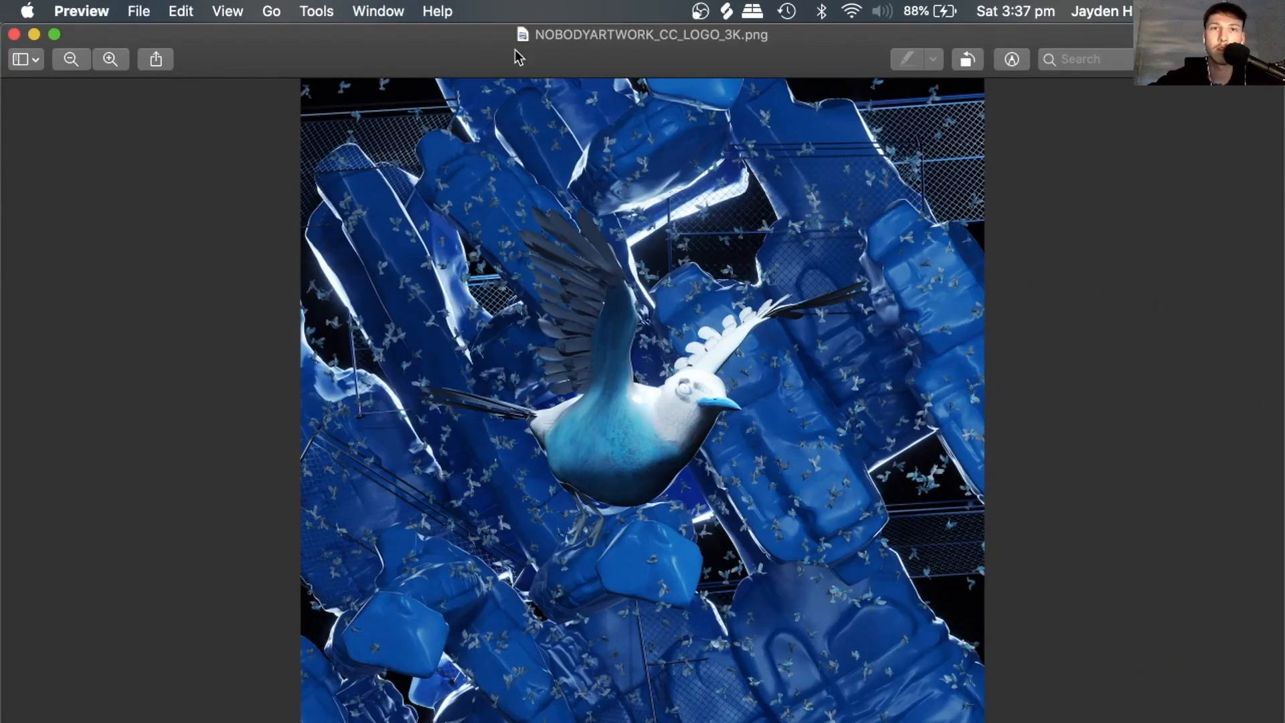
pyautogui.click(228, 12)
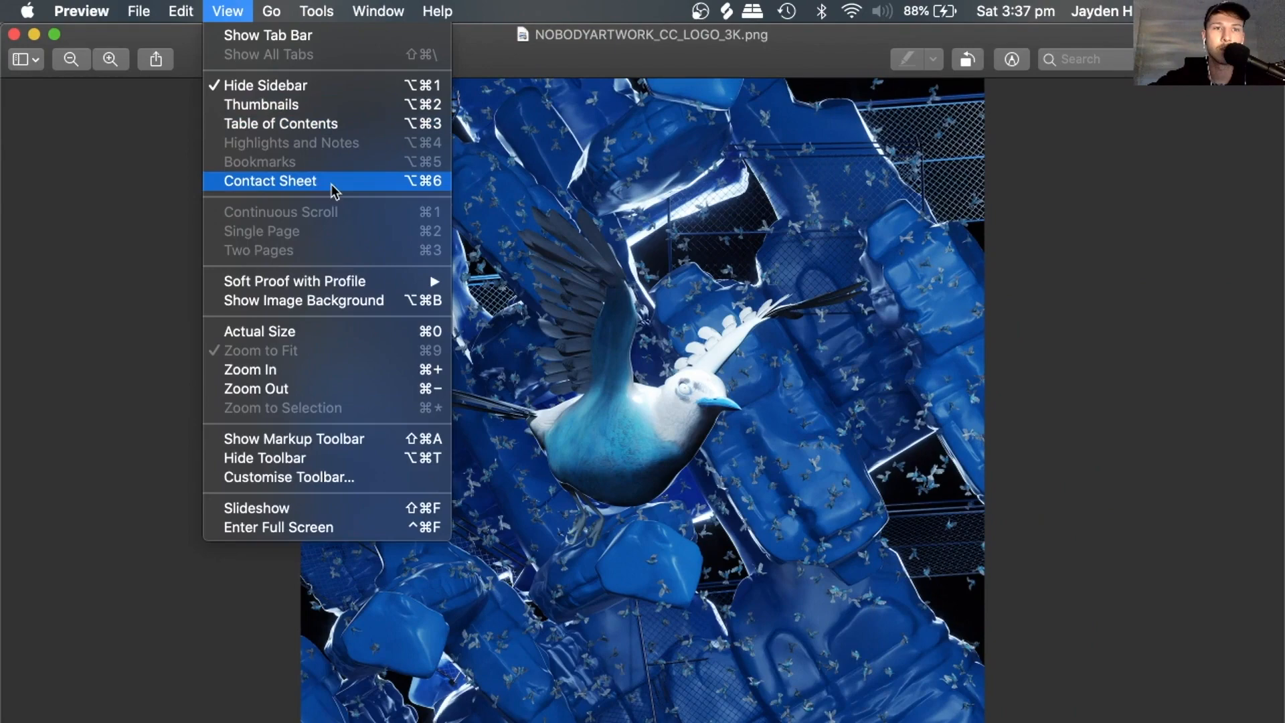
pyautogui.click(298, 527)
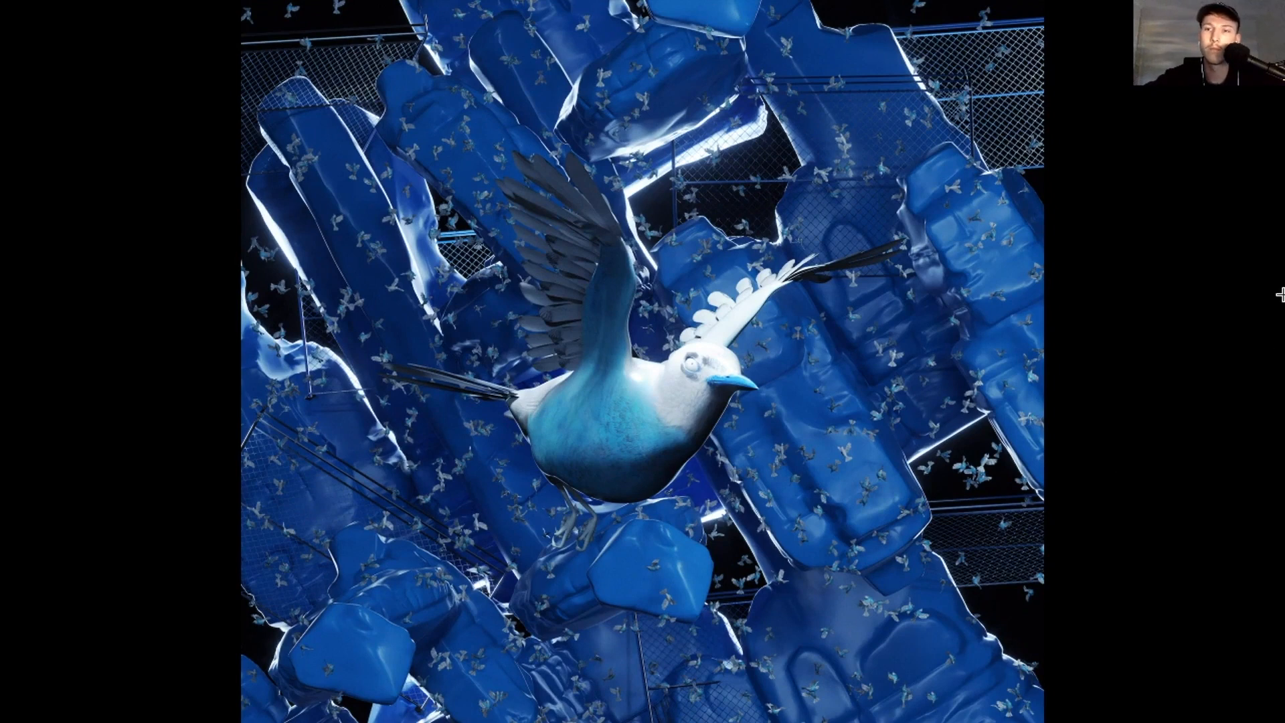
pyautogui.moveTo(1272, 1)
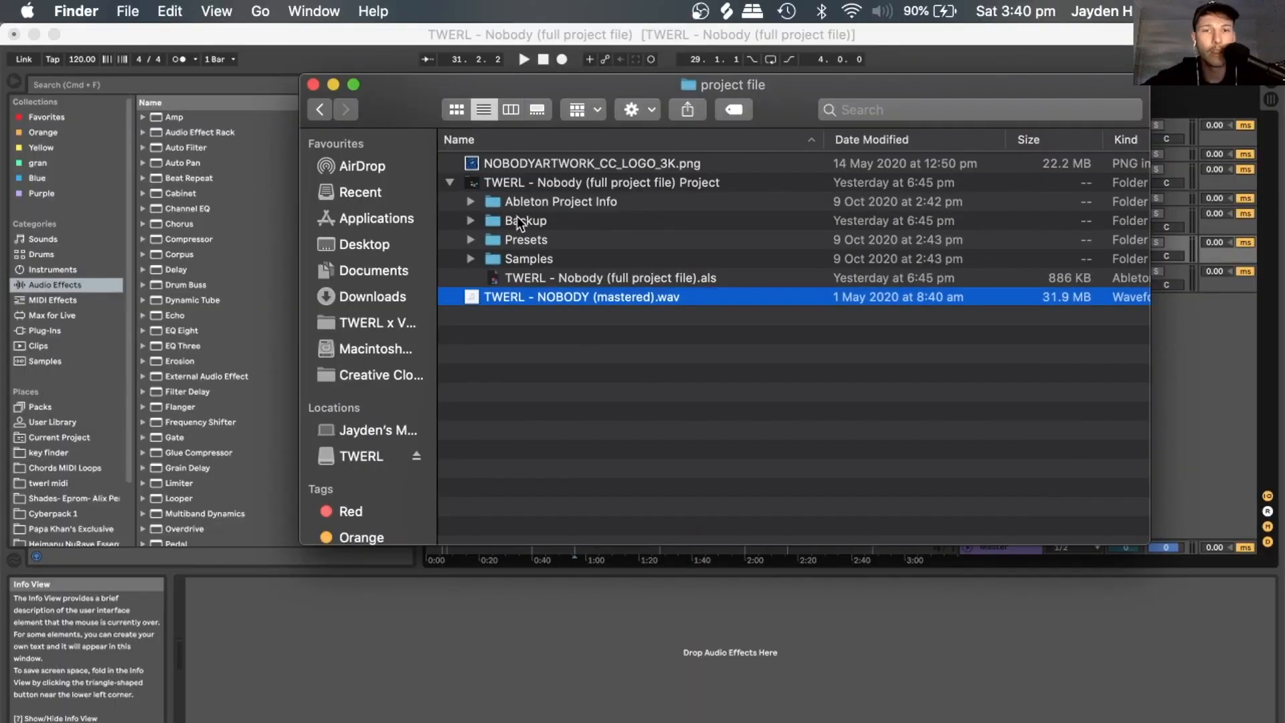
# Collapse the project folder in Finder and close the "project file" window to return to Live.
pyautogui.click(451, 182)
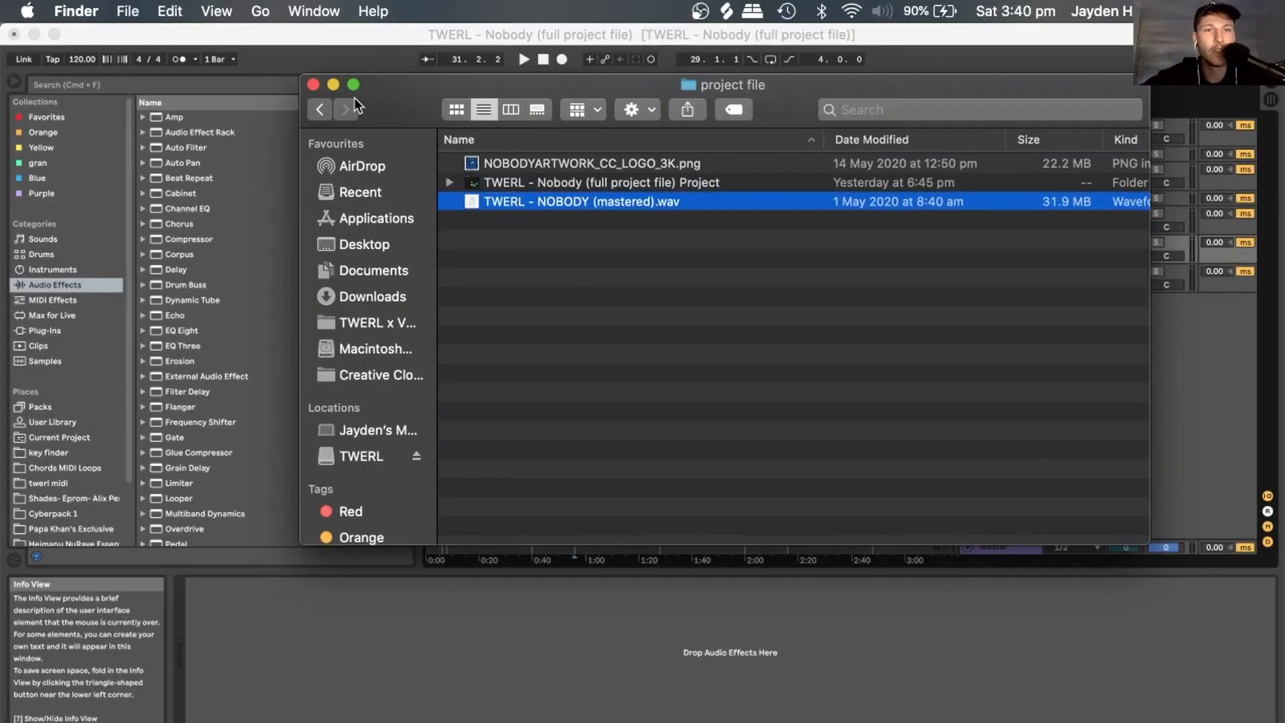
pyautogui.click(314, 84)
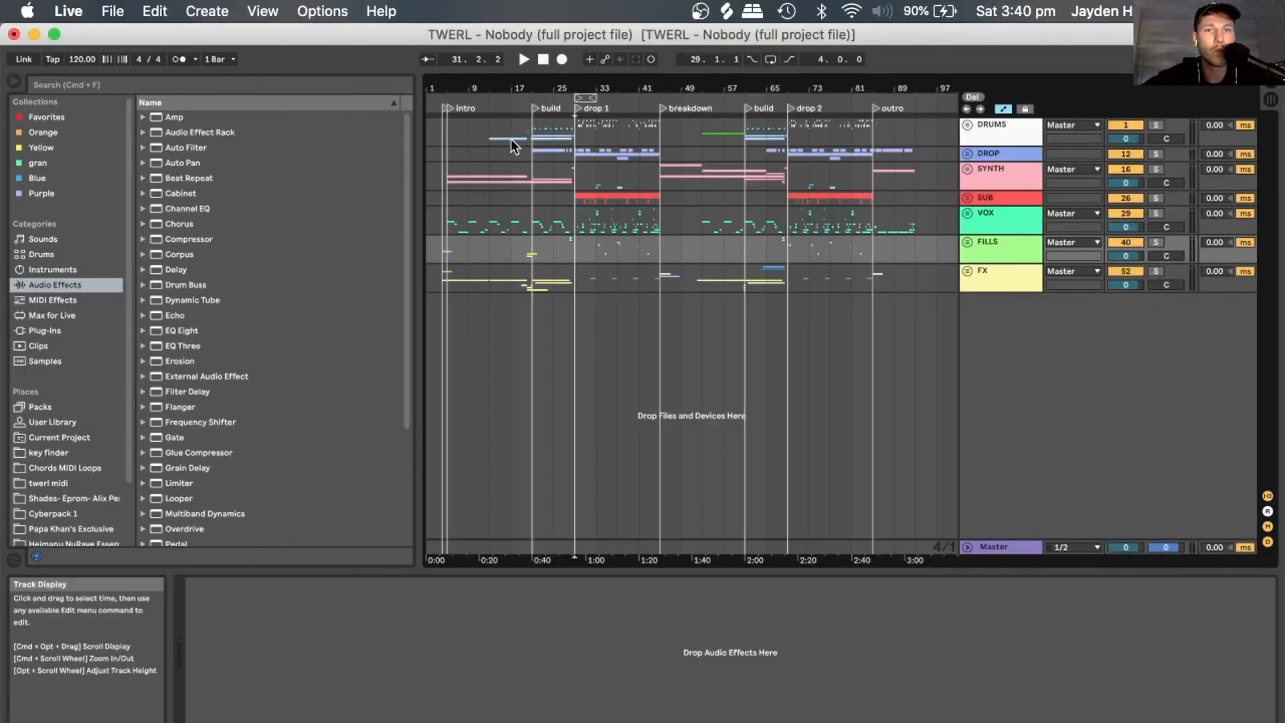
# Select the DRUMS group and unfold it to view its kick, snare and hat tracks, and fold it again.
pyautogui.moveTo(442, 85); pyautogui.dragTo(442, 95)
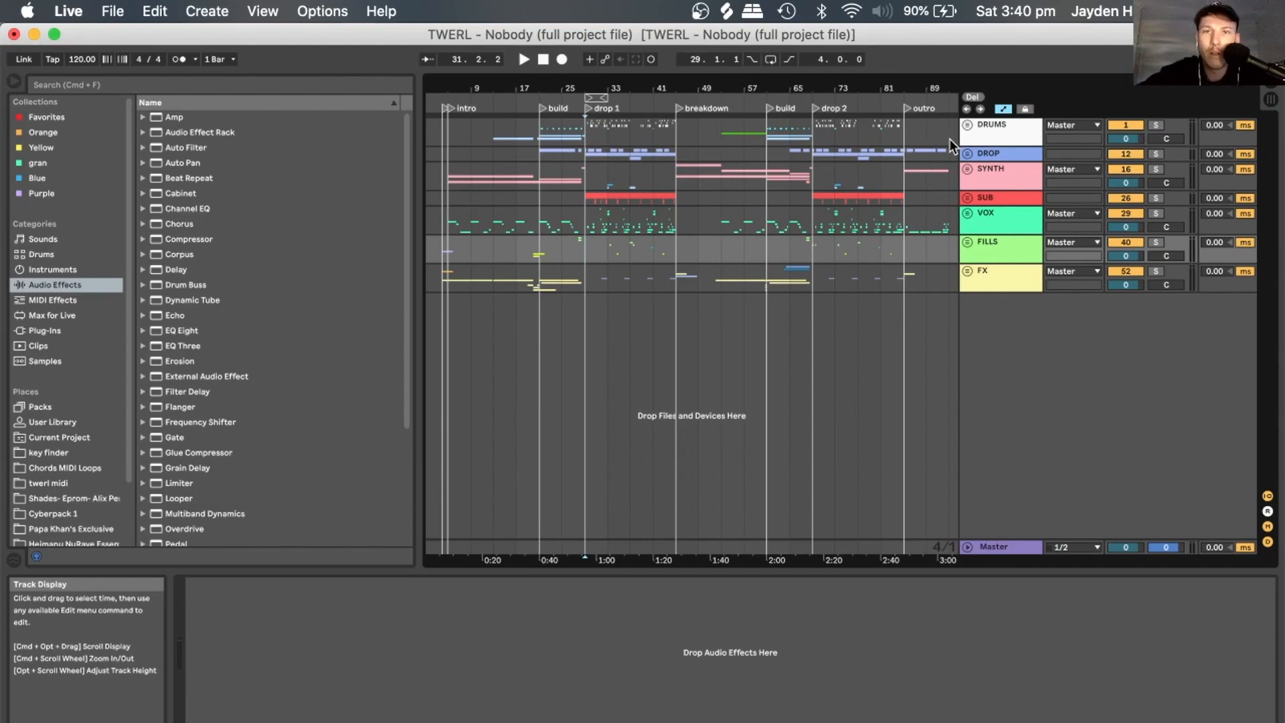
pyautogui.click(994, 134)
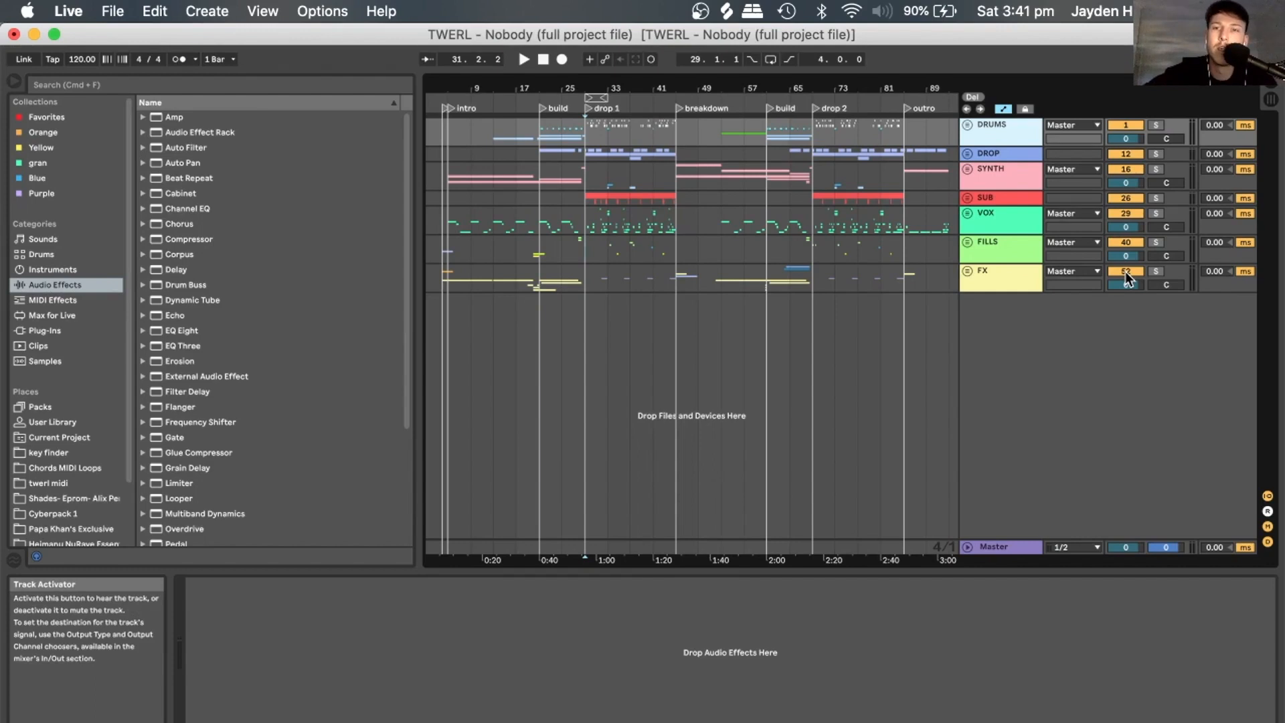
pyautogui.click(967, 124)
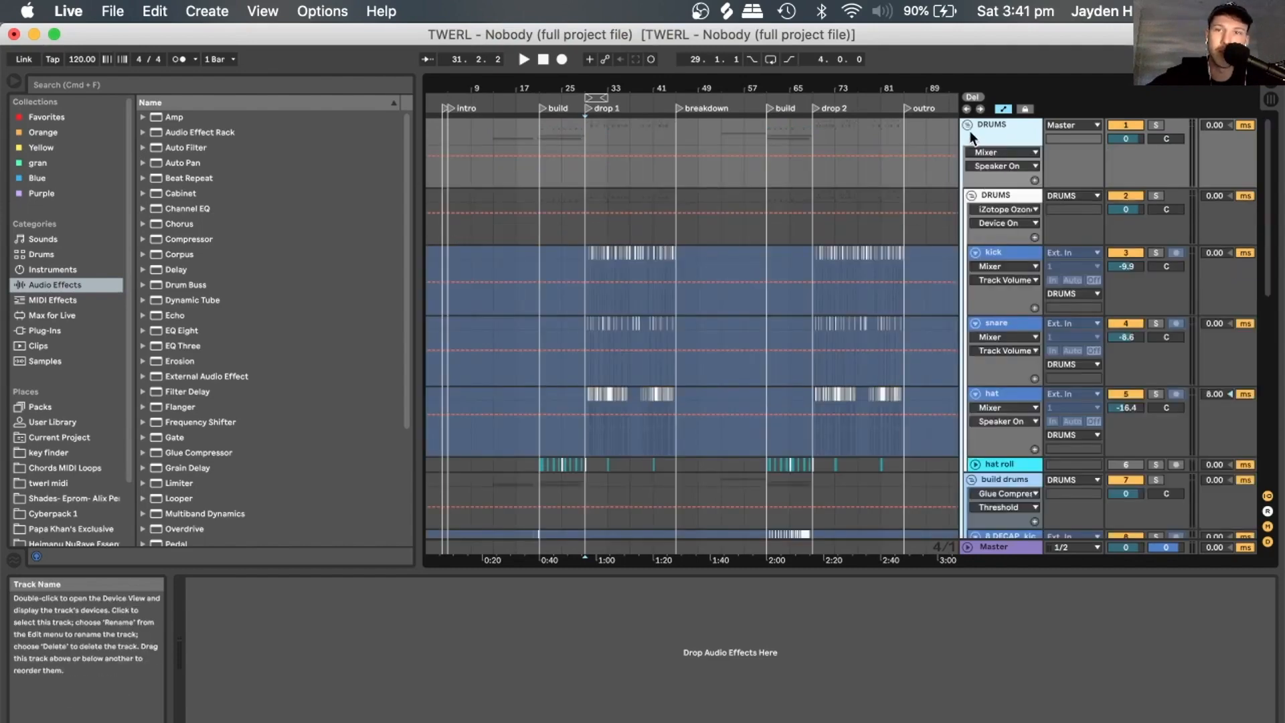
pyautogui.click(967, 125)
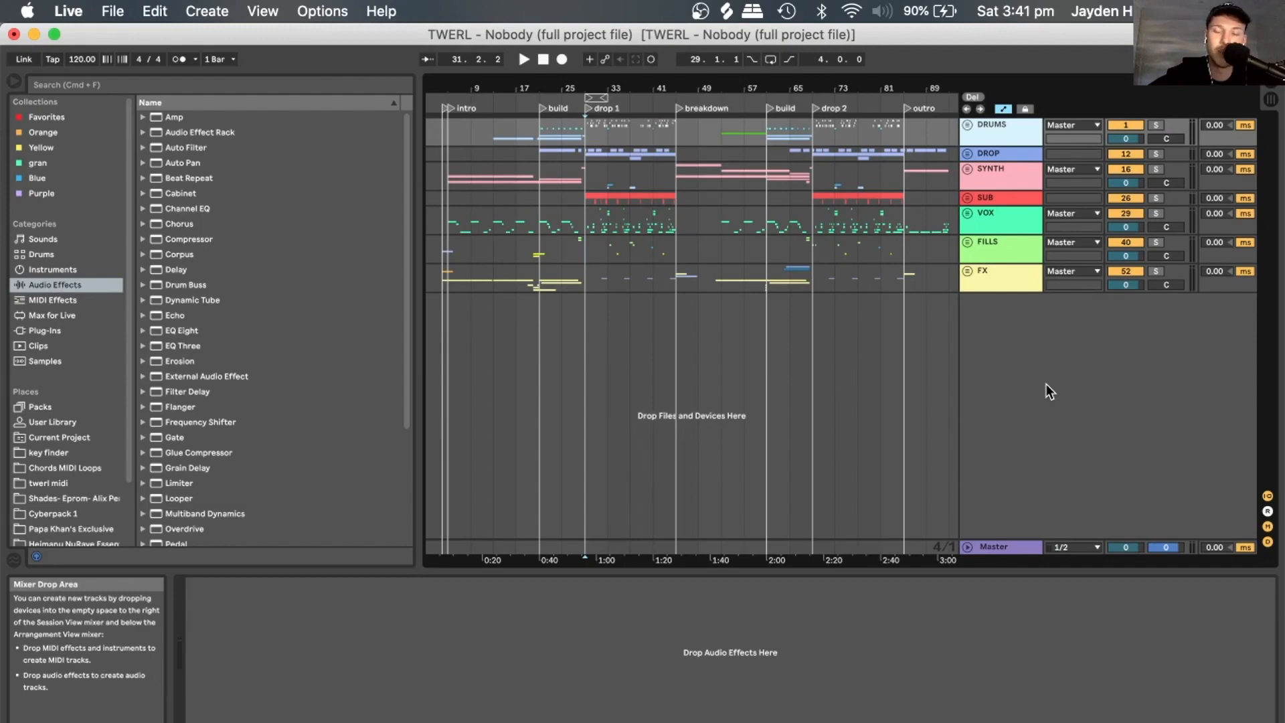
# Go through the DRUMS, DROP, SYNTH, SUB, VOX, FILLS and FX groups one by one to examine the device chain on each.
pyautogui.click(994, 158)
pyautogui.click(995, 170)
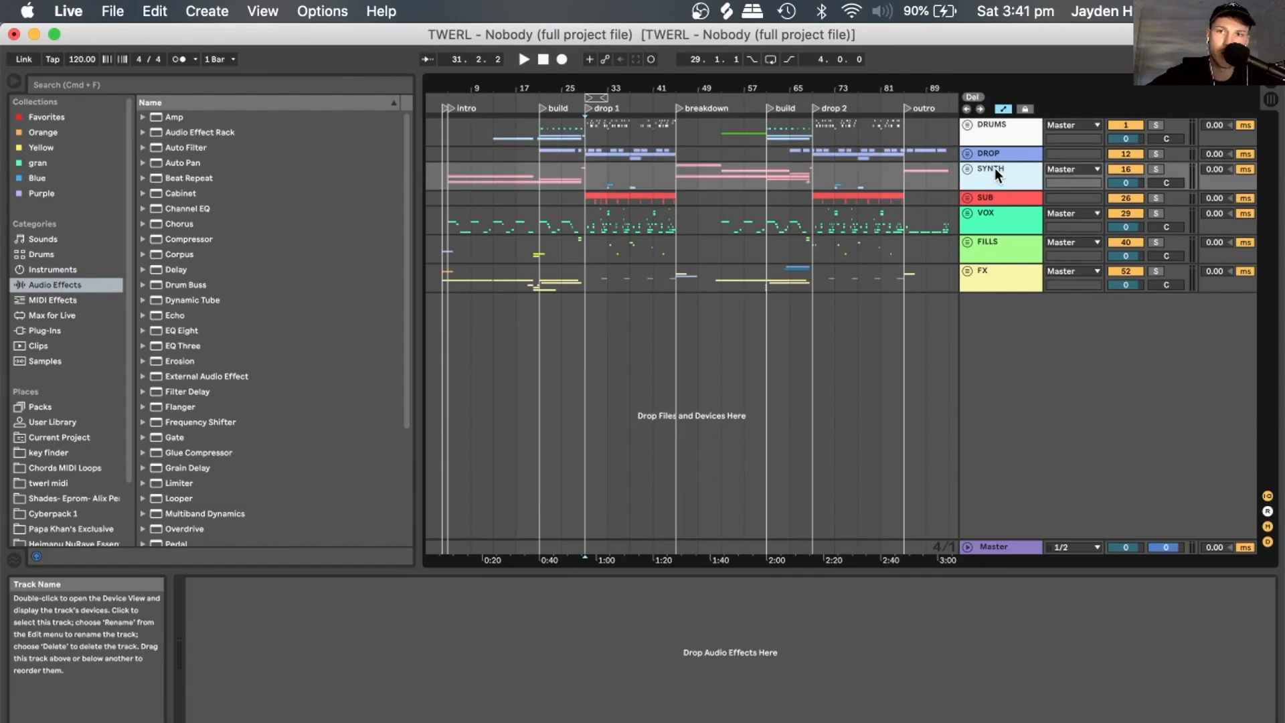
pyautogui.click(981, 137)
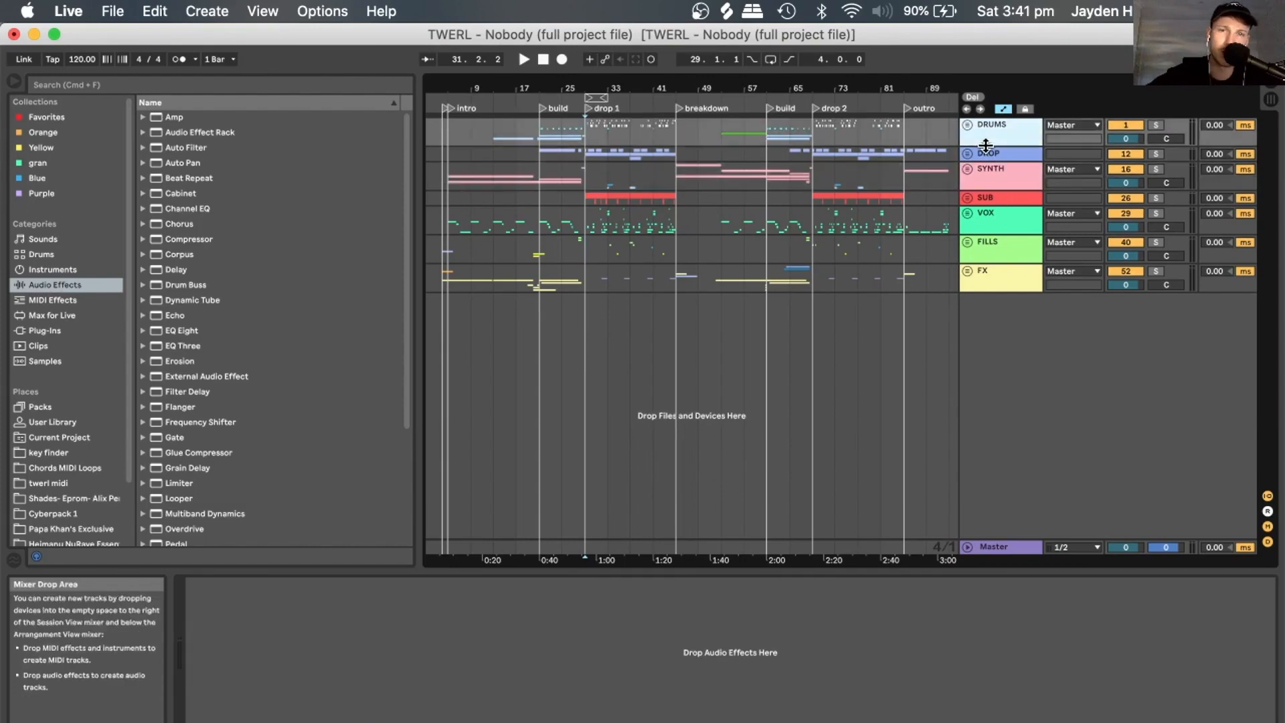
pyautogui.click(986, 154)
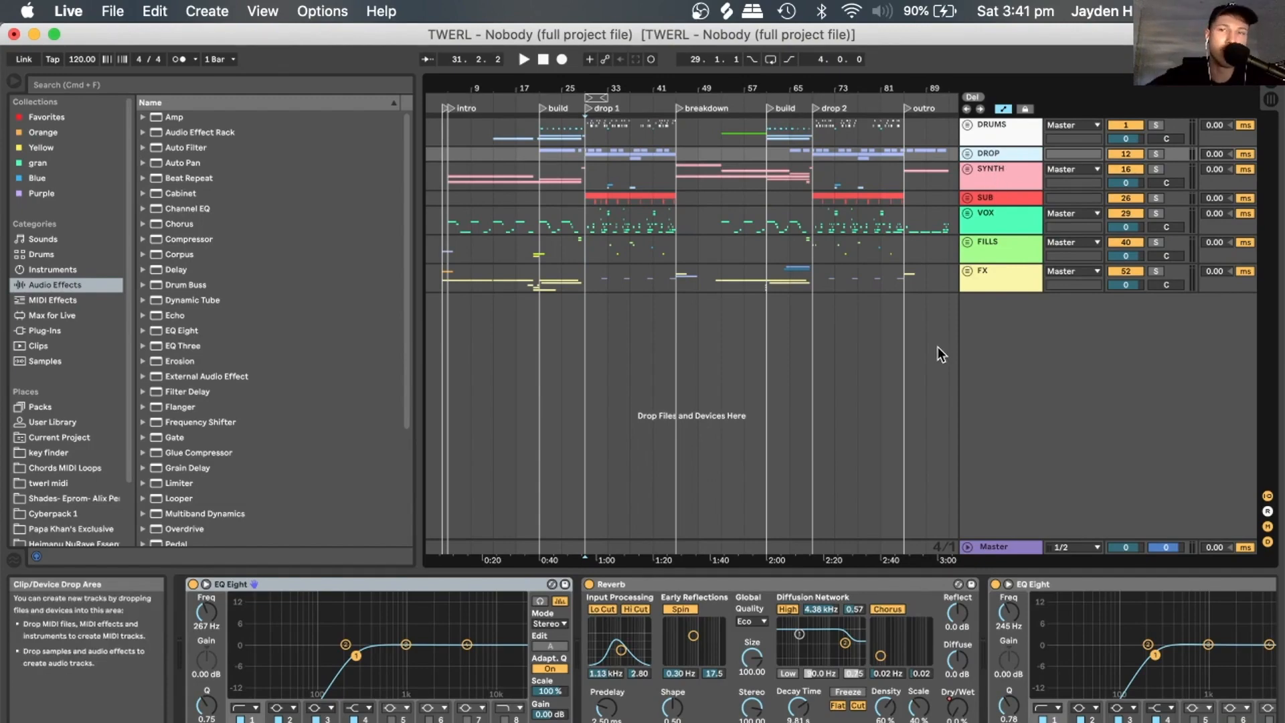
pyautogui.click(985, 174)
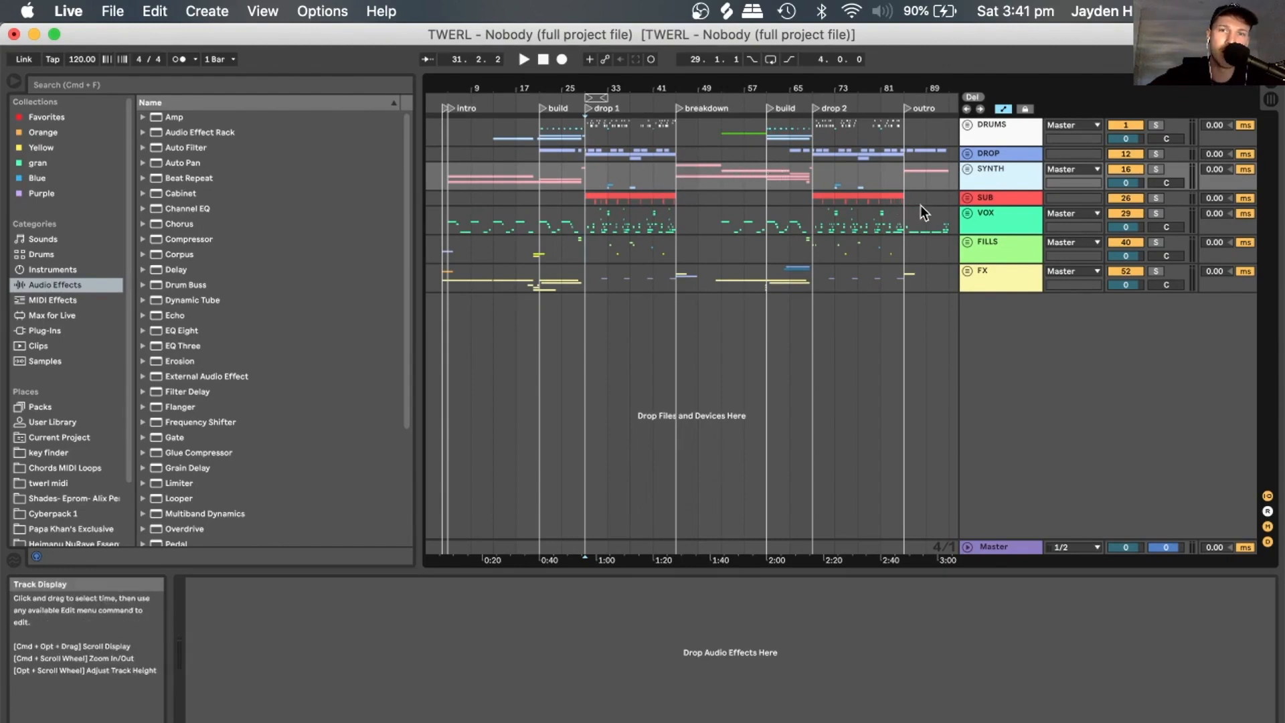
pyautogui.click(994, 199)
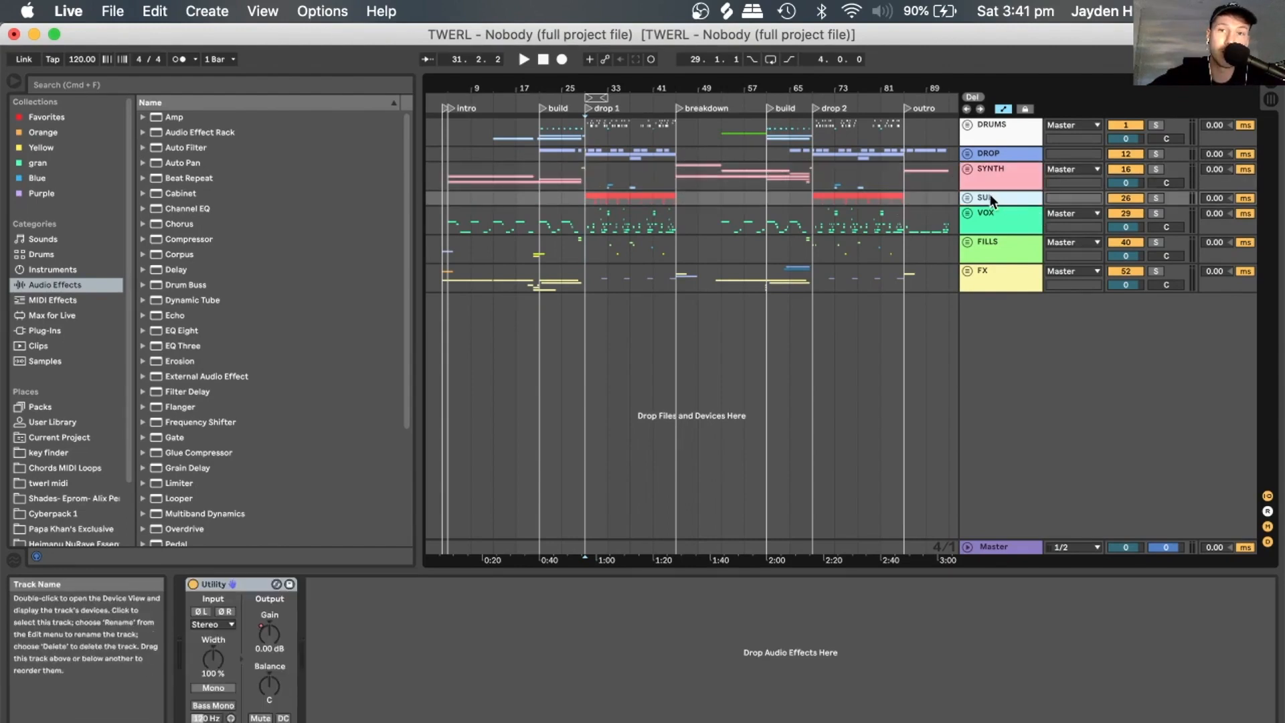
pyautogui.click(991, 226)
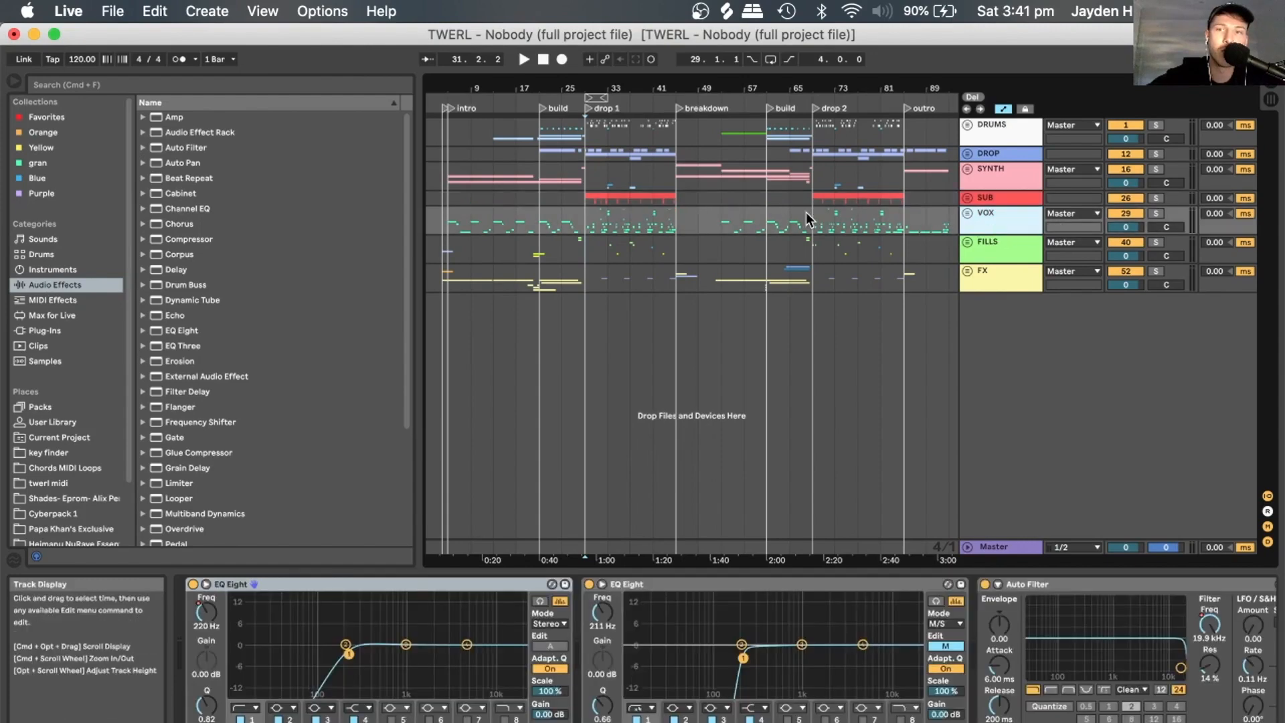
pyautogui.click(1024, 242)
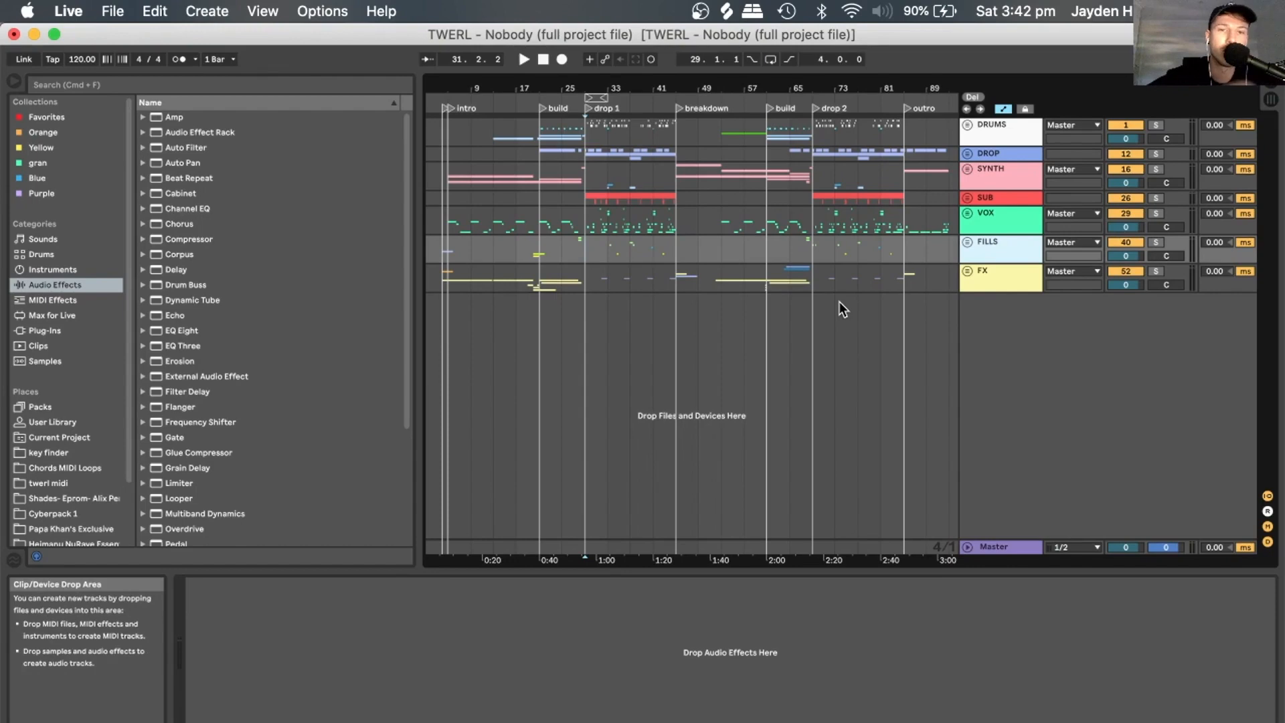
pyautogui.click(999, 282)
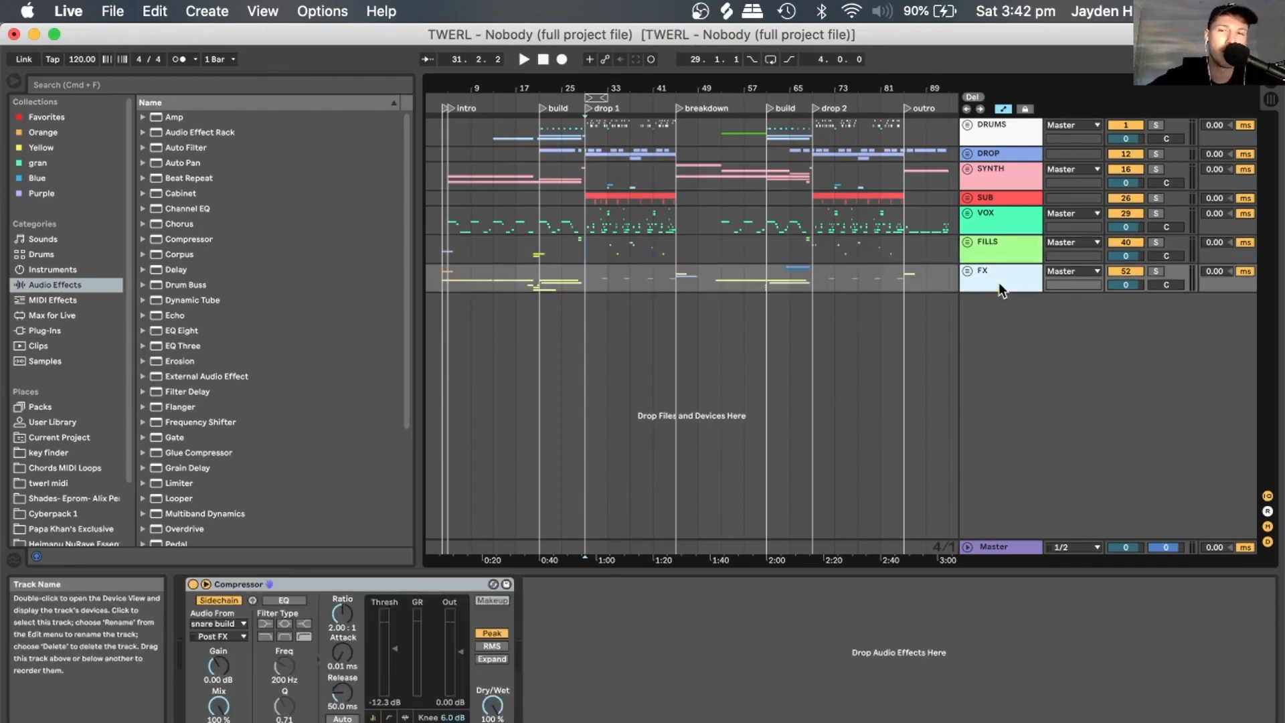
pyautogui.click(1007, 136)
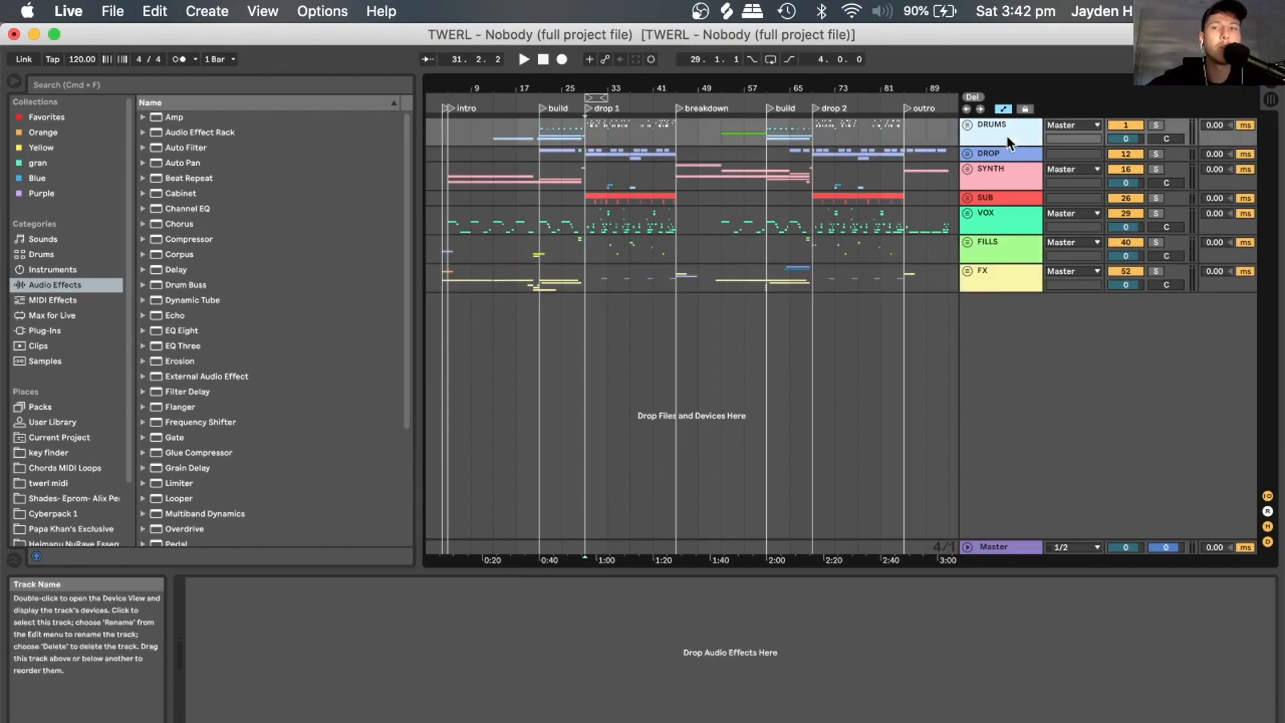
# Unfold the DRUMS group and look through its individual drum and build drum tracks.
pyautogui.click(968, 125)
pyautogui.click(968, 125)
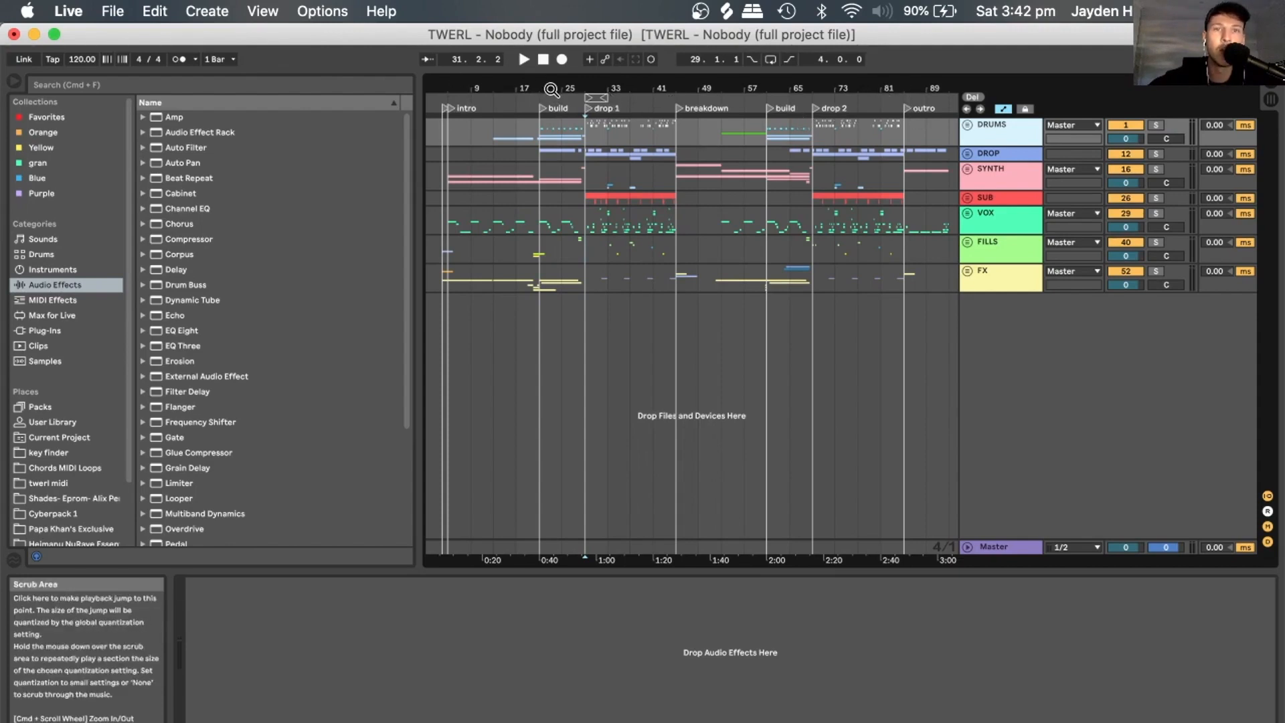
pyautogui.click(966, 126)
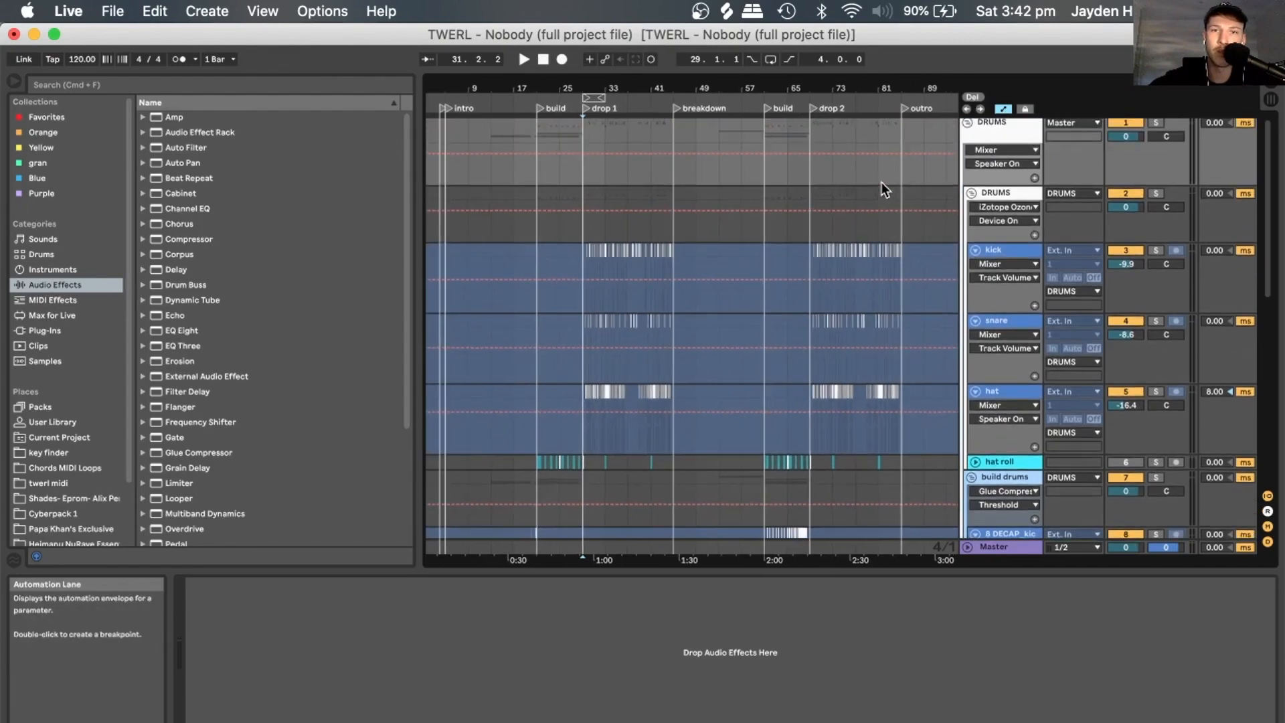
pyautogui.scroll(-10, 906, 204)
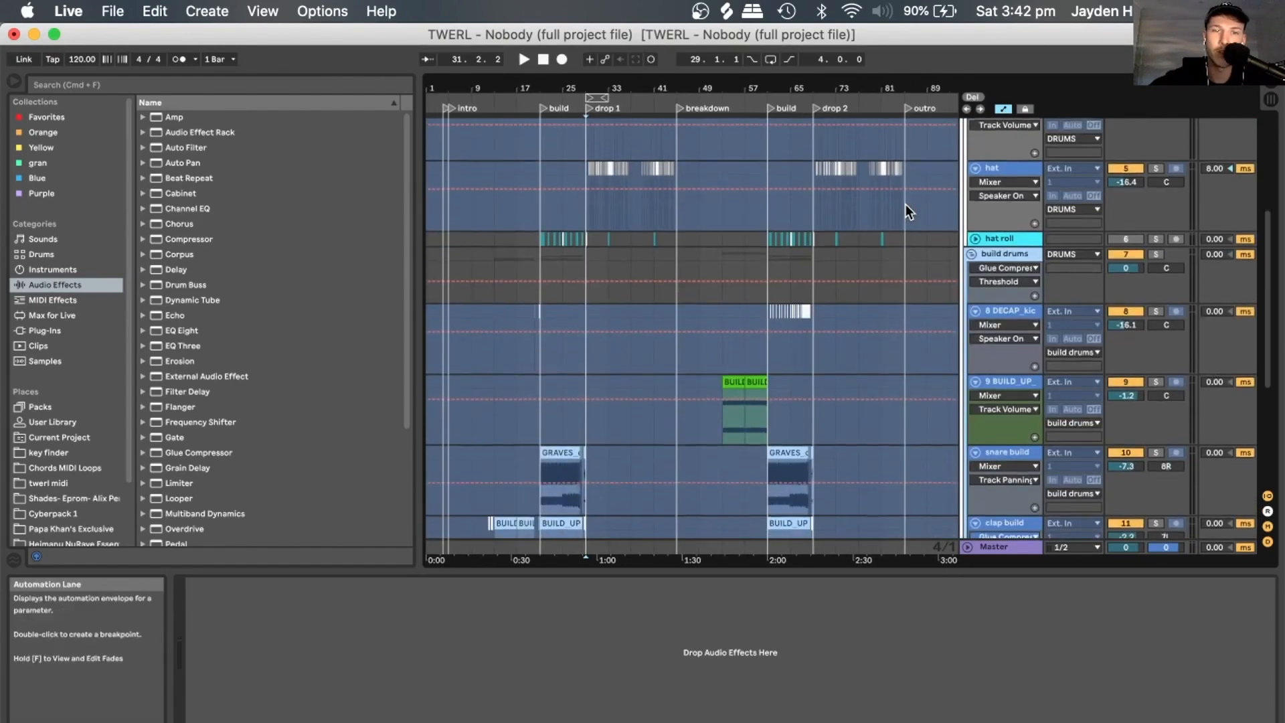
pyautogui.scroll(6, 906, 204)
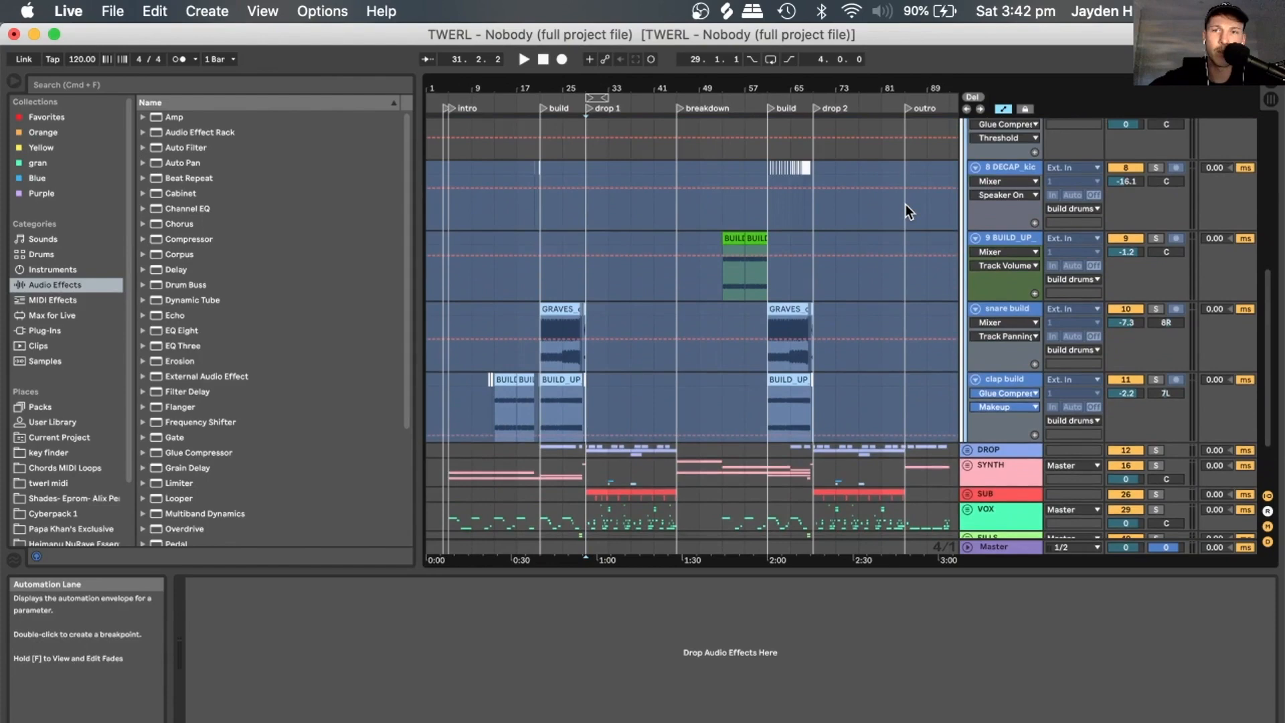
# Fold the DRUMS and build drums subgroups inside the main DRUMS group, and show the DRUMS subgroup's device chain.
pyautogui.click(972, 186)
pyautogui.scroll(8, 968, 182)
pyautogui.click(972, 193)
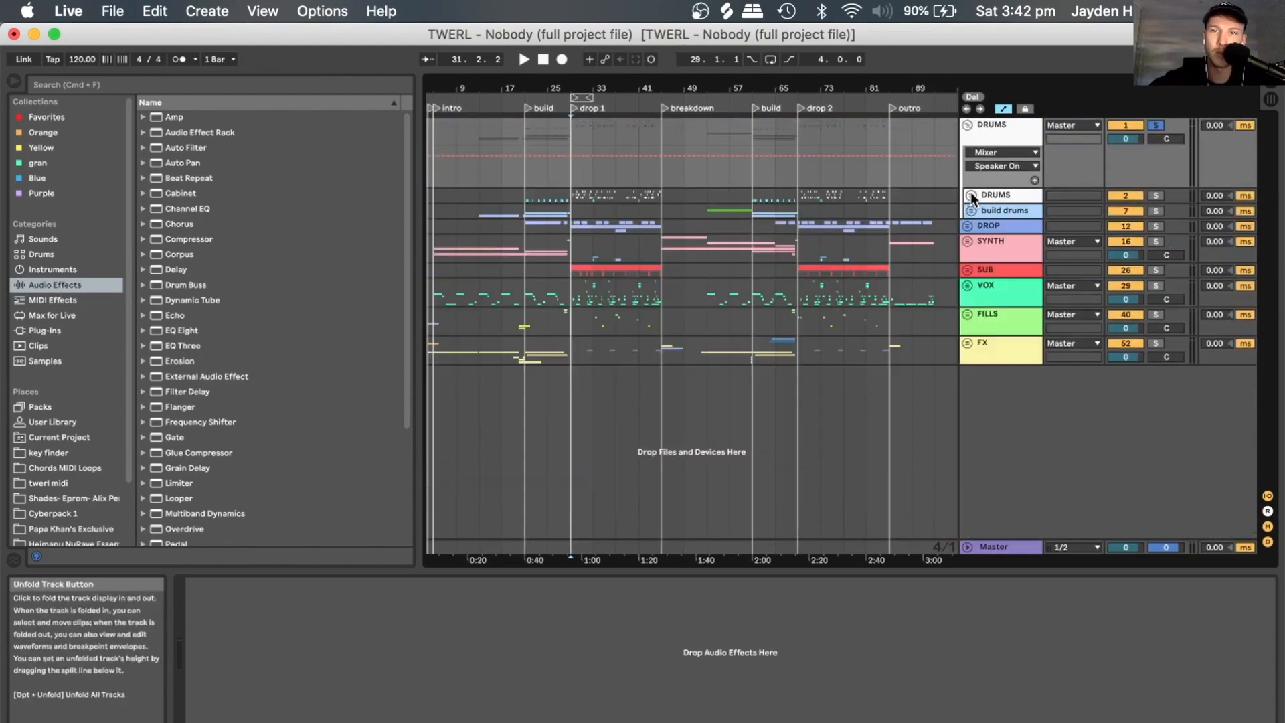
pyautogui.click(996, 211)
pyautogui.click(992, 196)
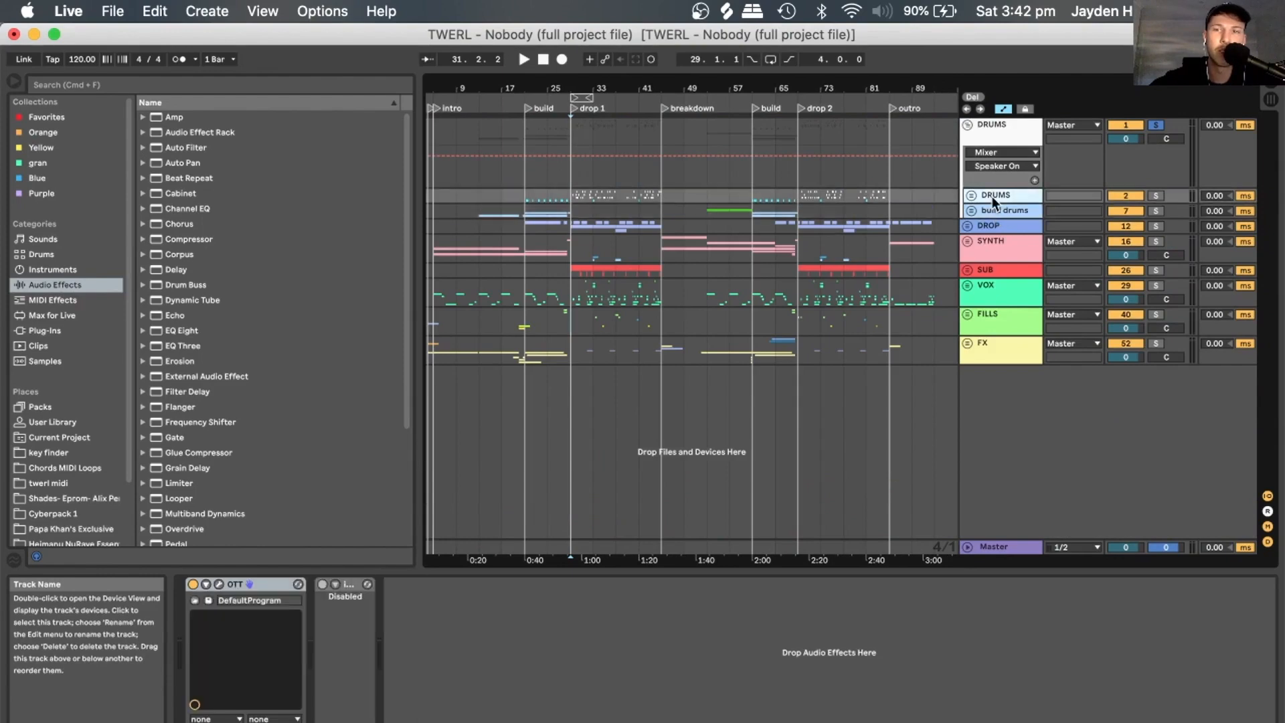
# Unfold the build drums subgroup and play the arrangement from bar 13, where the clap build clips start.
pyautogui.click(972, 210)
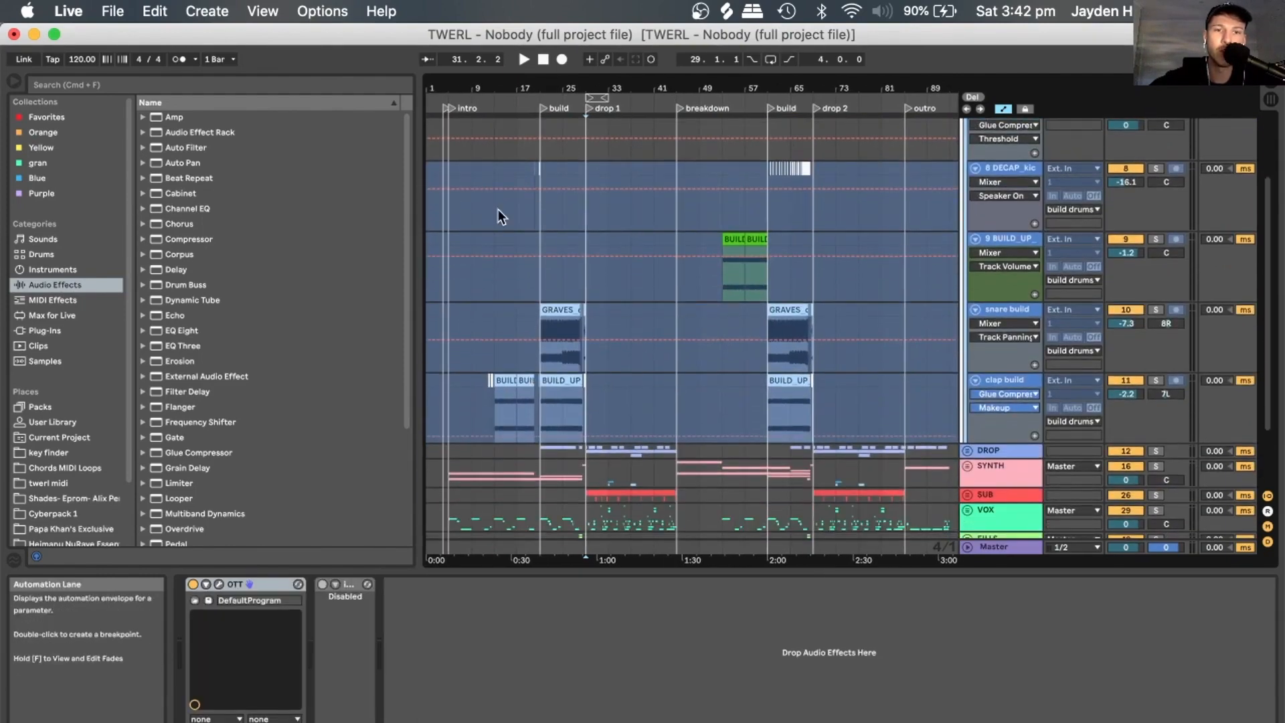
pyautogui.click(496, 409)
pyautogui.moveTo(496, 89); pyautogui.dragTo(573, 311)
pyautogui.scroll(-3, 573, 311)
pyautogui.press('space')
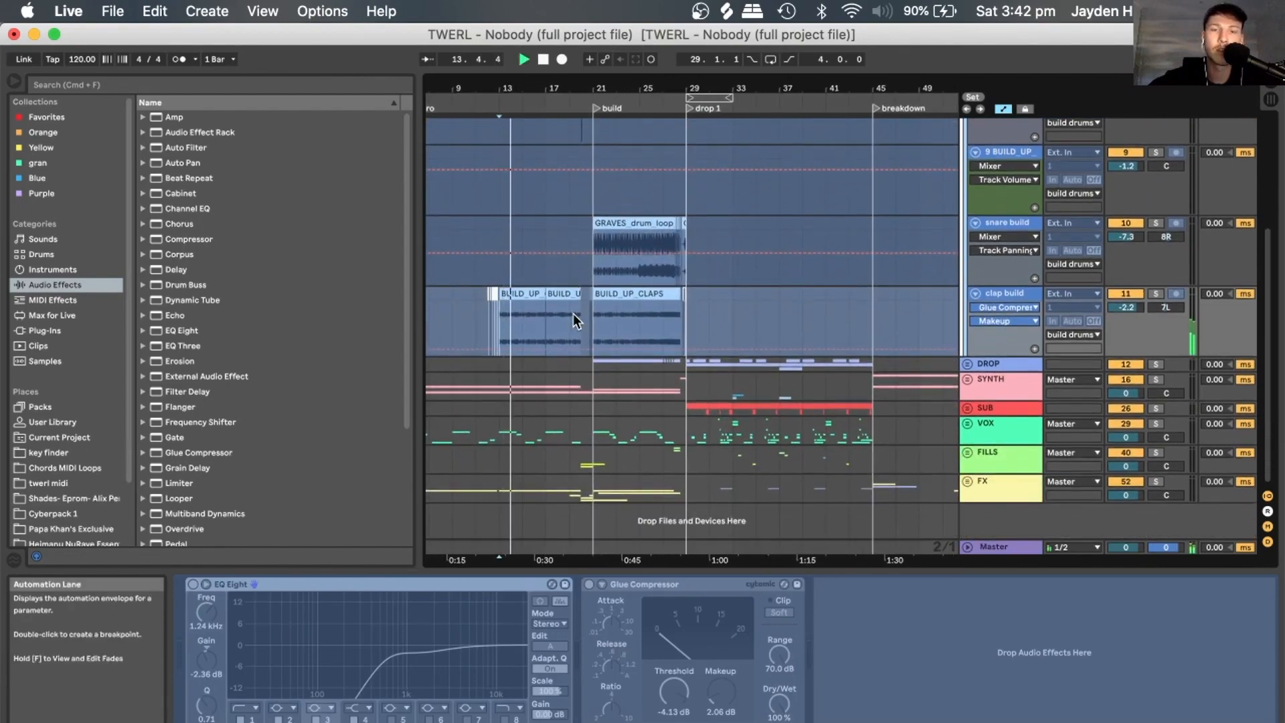
# Listen to the clap build track by playing its clips from bars 13 and 17, and stop playback.
pyautogui.scroll(3, 573, 313)
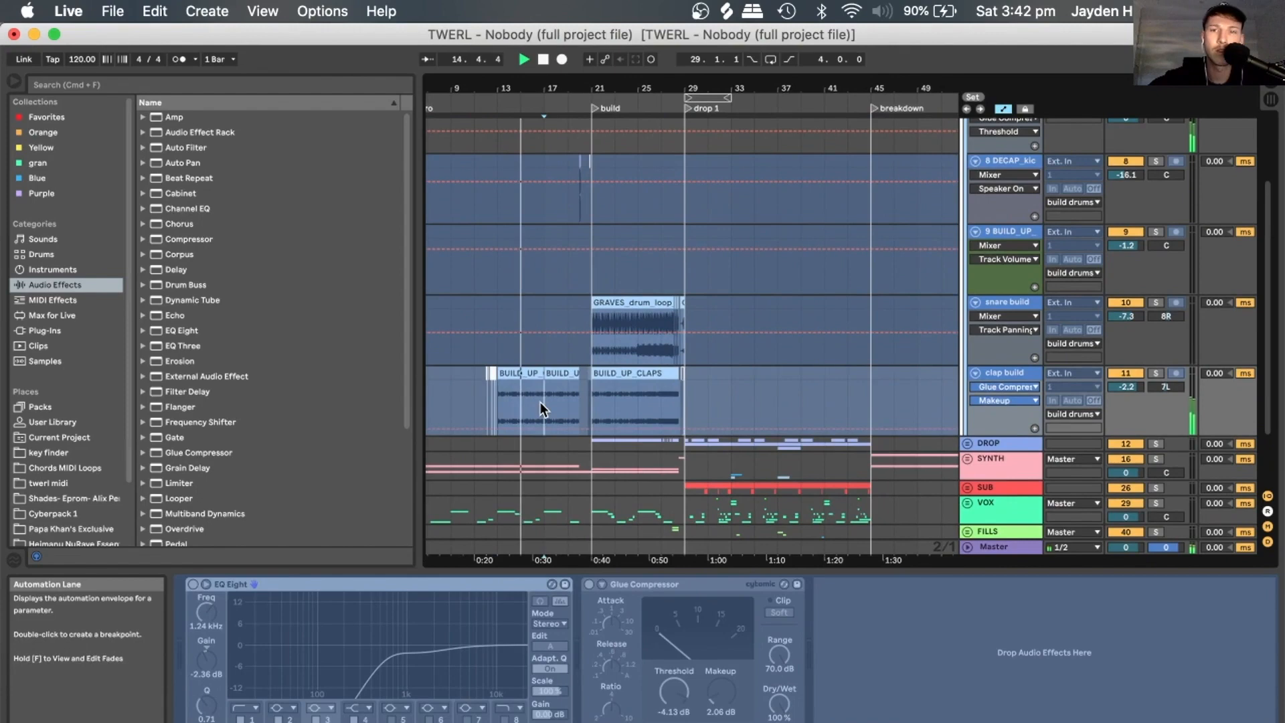
pyautogui.press('space')
pyautogui.press('space')
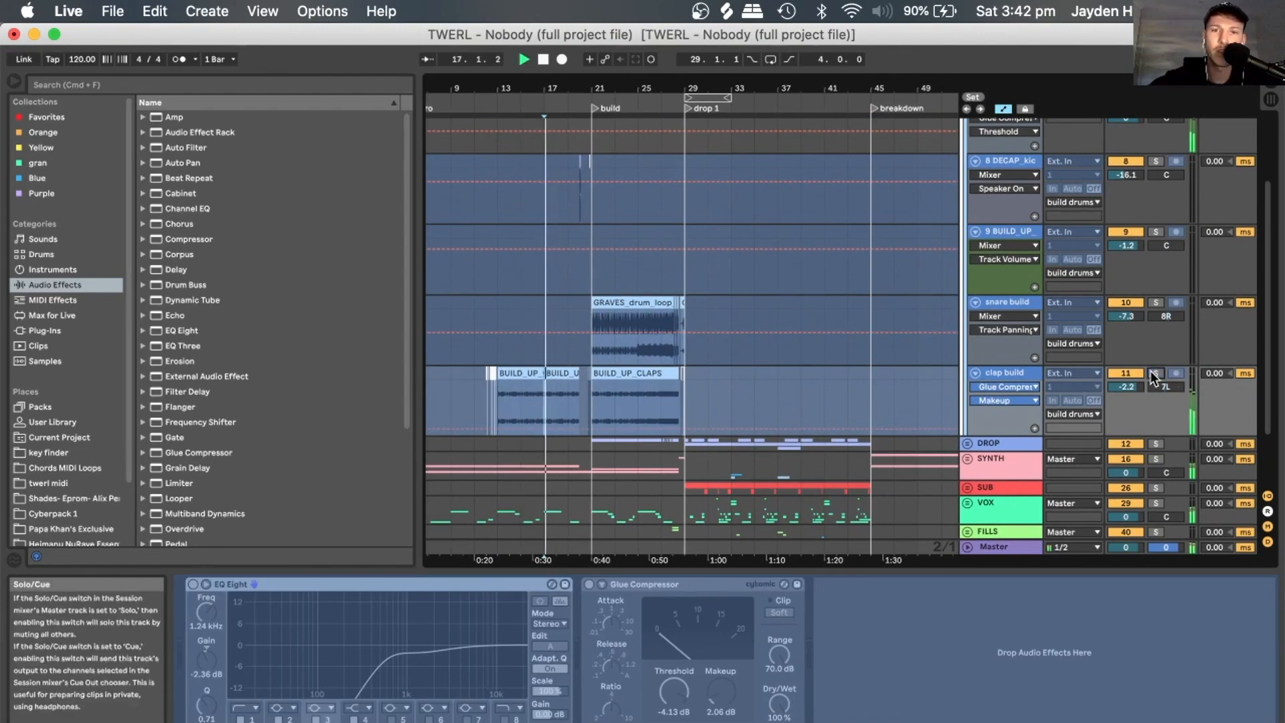
pyautogui.click(495, 403)
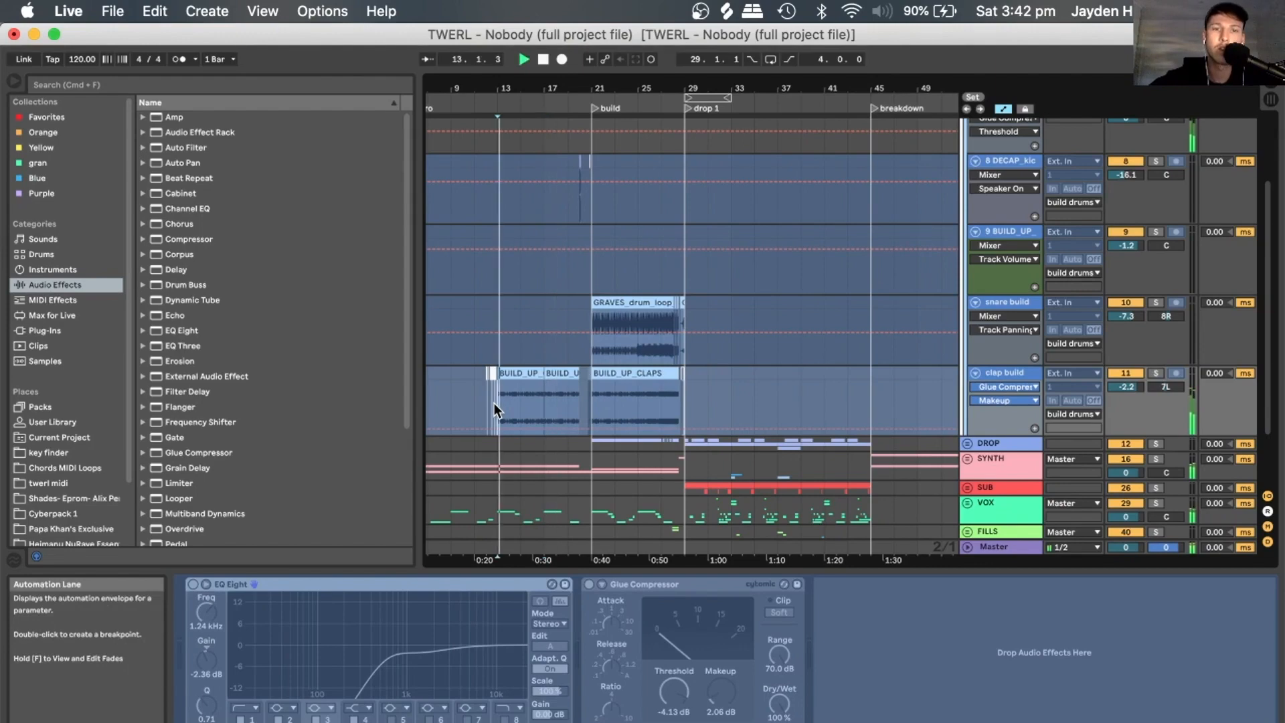
pyautogui.click(553, 408)
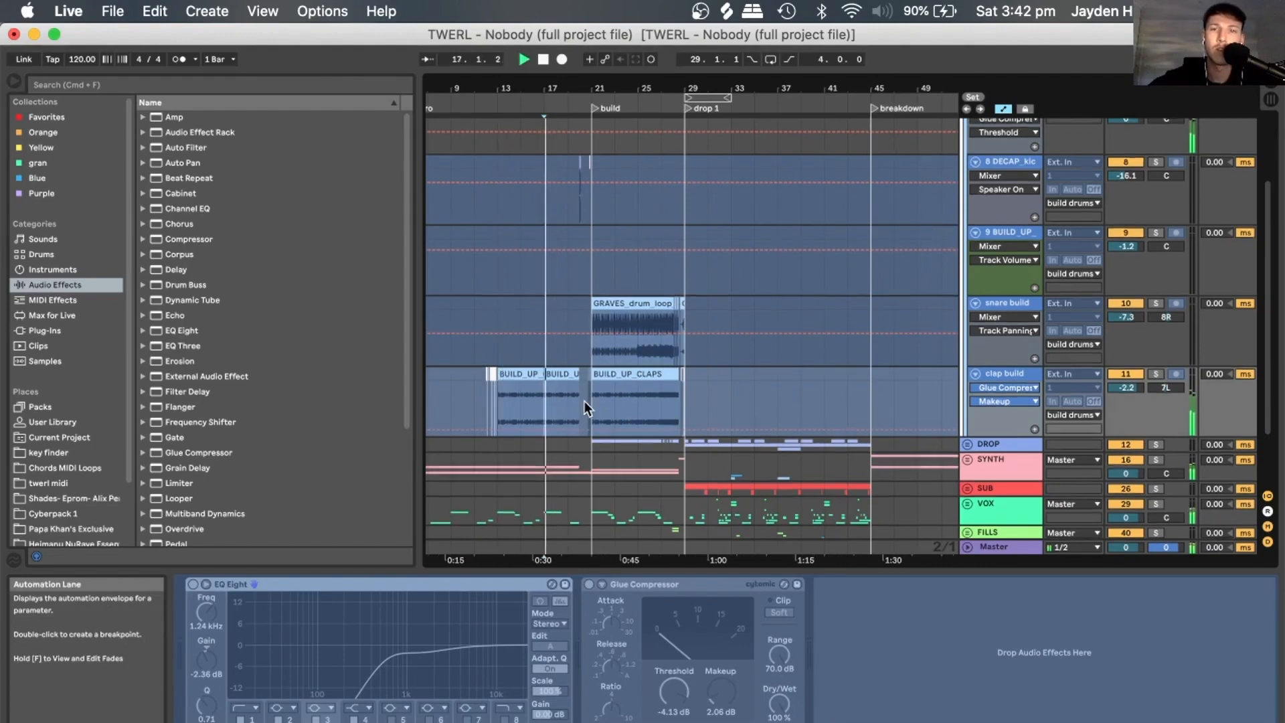
pyautogui.press('space')
# Solo the build drums subgroup and play its claps and snare build from bars 17 and 19.
pyautogui.scroll(3, 584, 400)
pyautogui.click(1156, 209)
pyautogui.press('space')
pyautogui.scroll(-1, 712, 336)
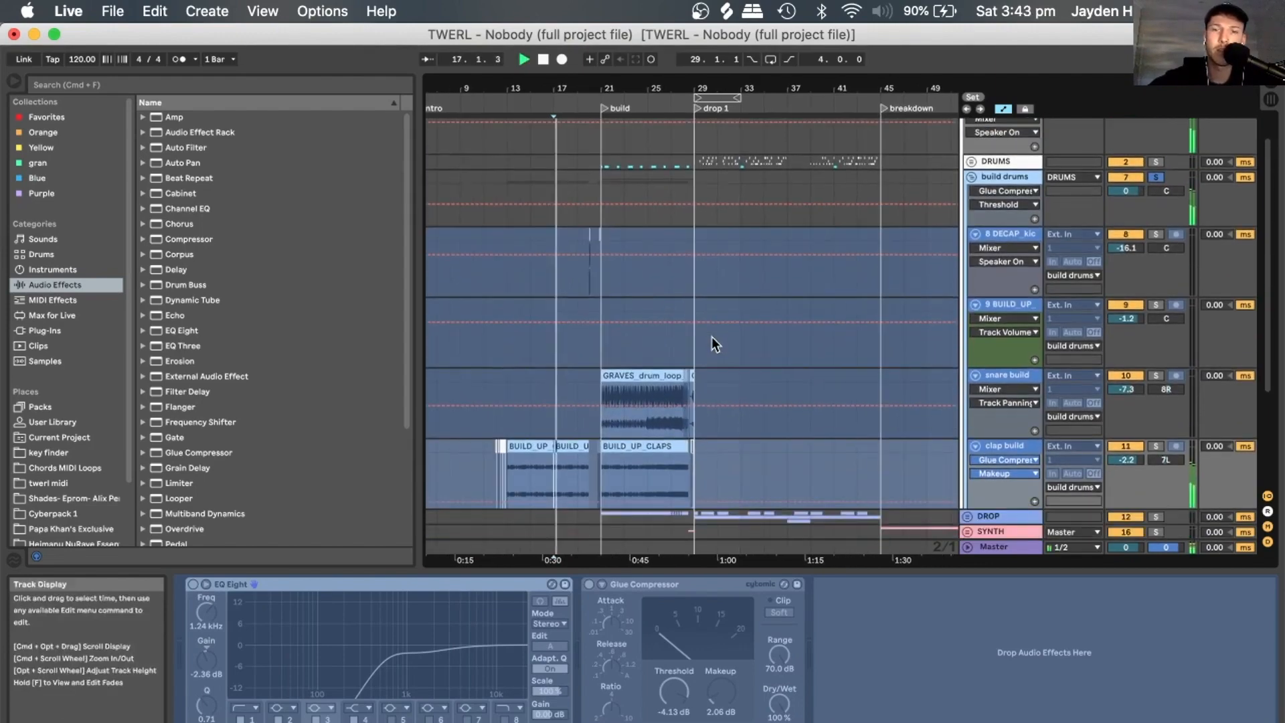
pyautogui.moveTo(616, 88); pyautogui.dragTo(617, 107)
pyautogui.press('space')
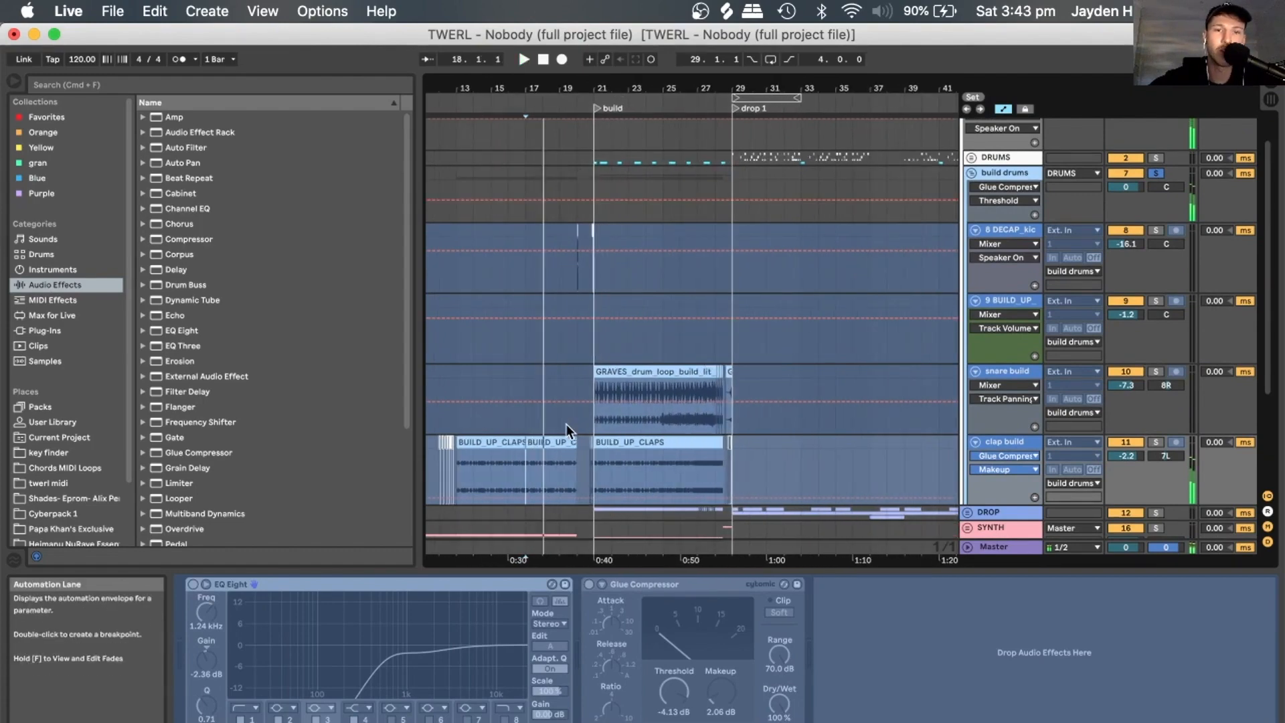
pyautogui.click(560, 466)
pyautogui.press('space')
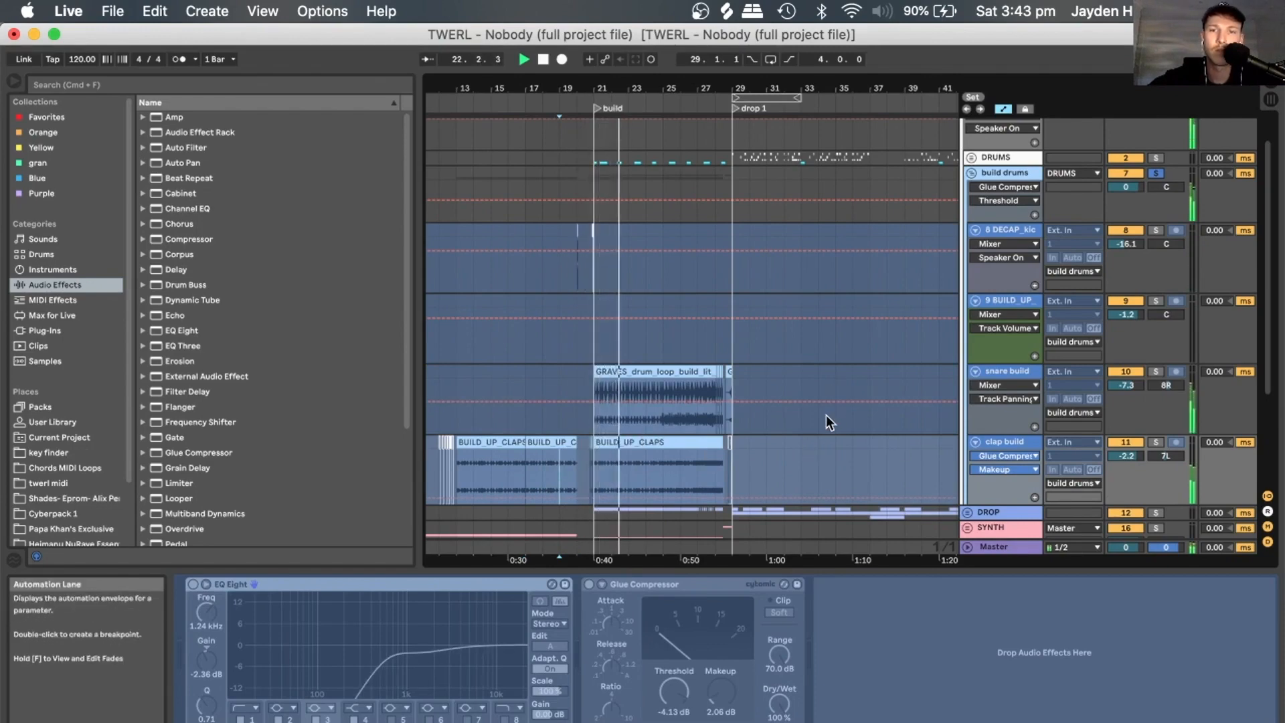
# Examine the build drums subgroup's compressor and the Master device chain through to the Bass Kleph's Easy Wash Out rack.
pyautogui.click(1013, 172)
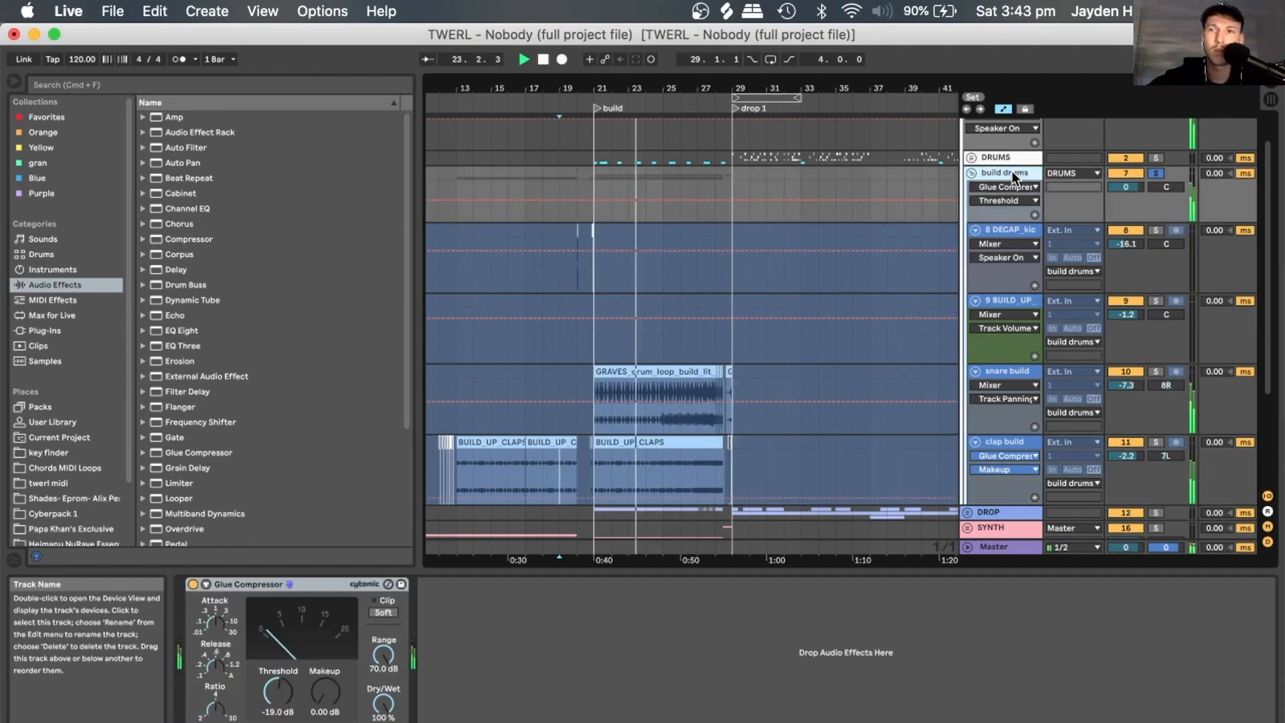
pyautogui.click(996, 546)
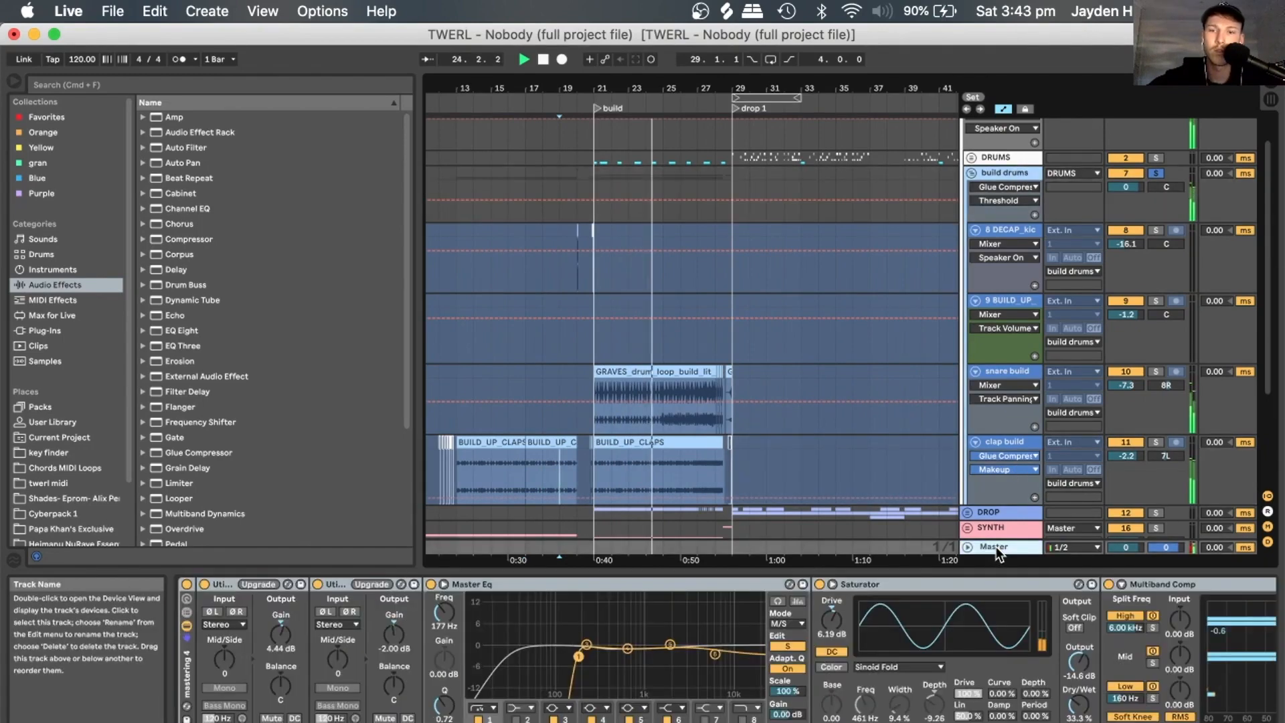
pyautogui.hscroll(10, 946, 653)
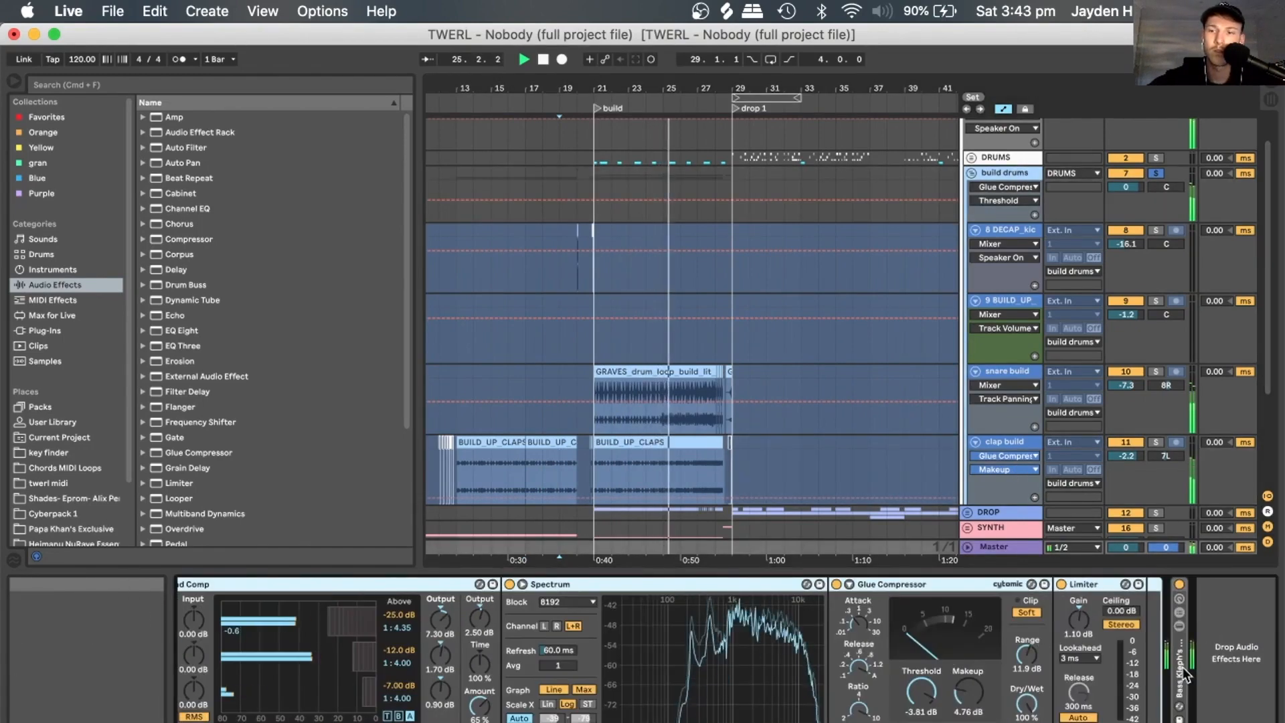
pyautogui.hscroll(5, 1183, 675)
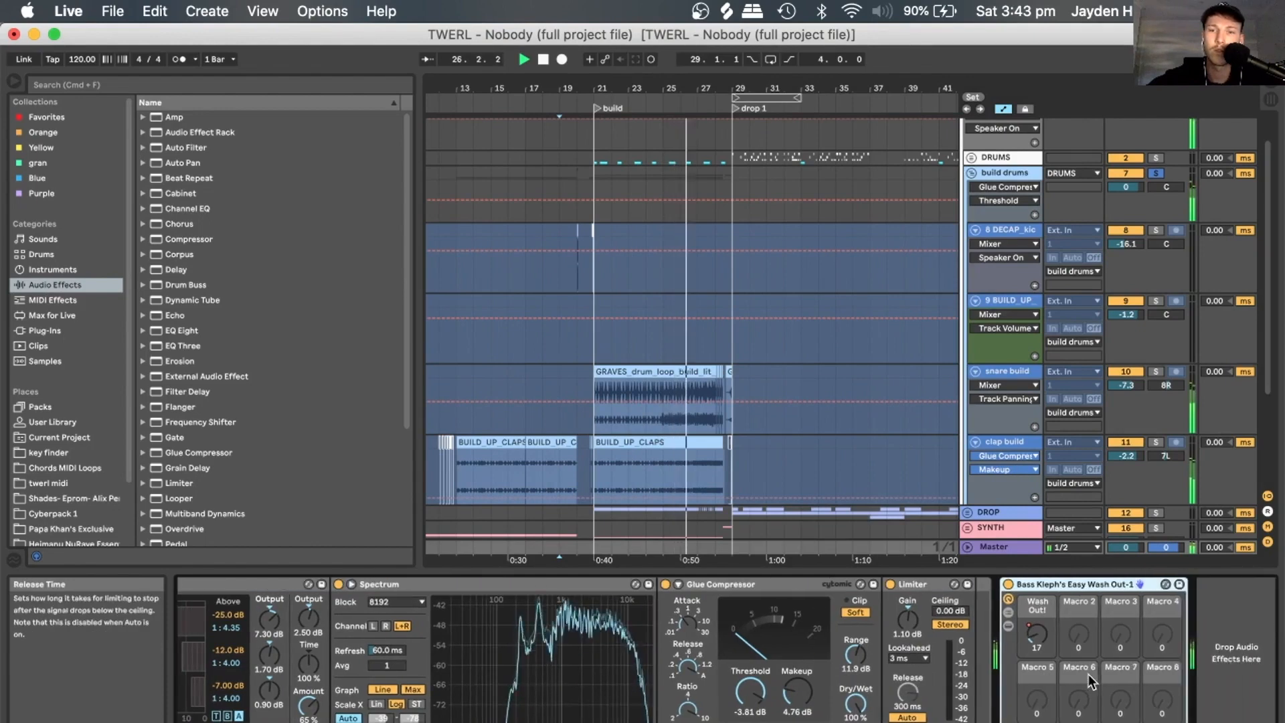
pyautogui.moveTo(1032, 637); pyautogui.dragTo(1032, 619)
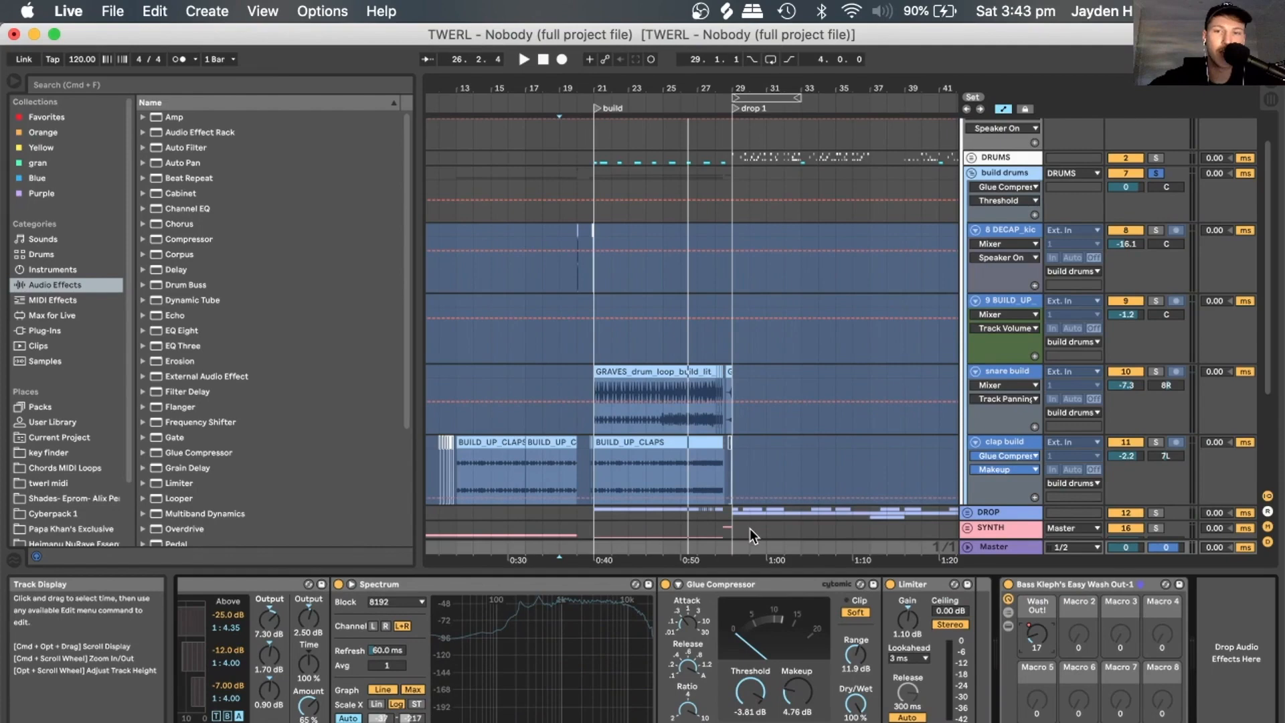
# Play the end of the build from bar 27, and replay the build from bar 21 with the build drums solo off.
pyautogui.click(663, 424)
pyautogui.press('space')
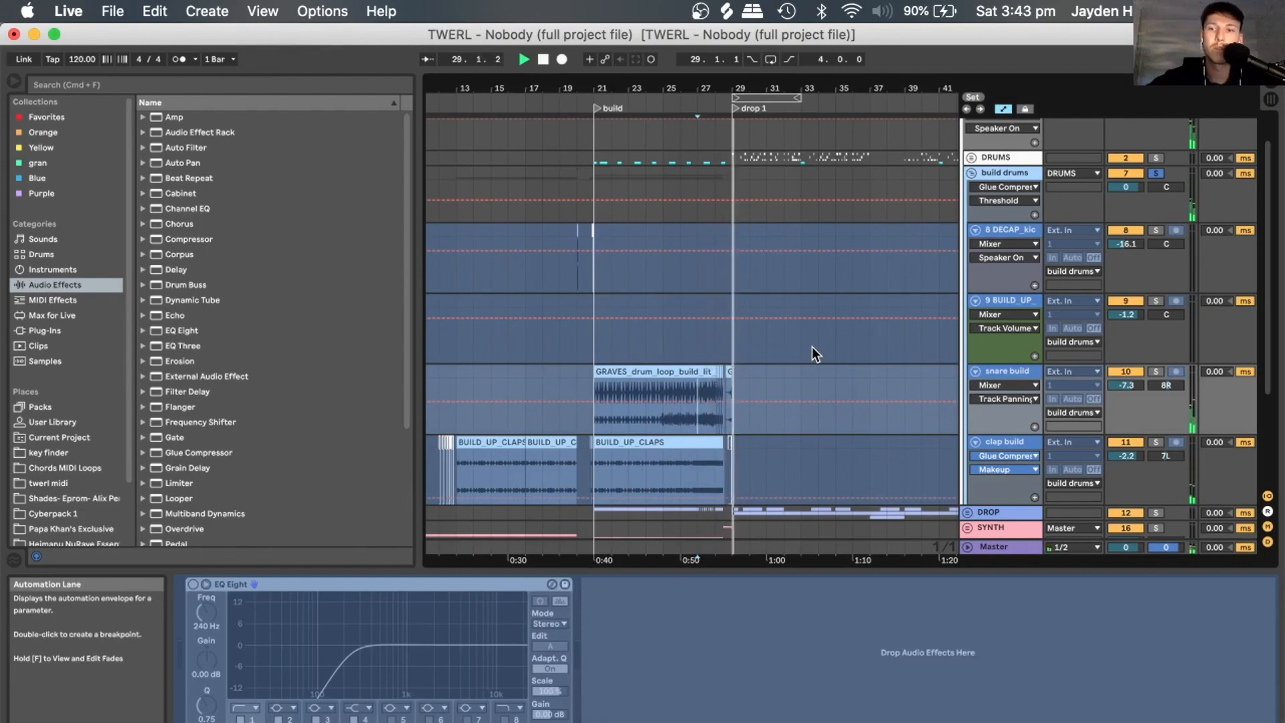
pyautogui.scroll(2, 1169, 213)
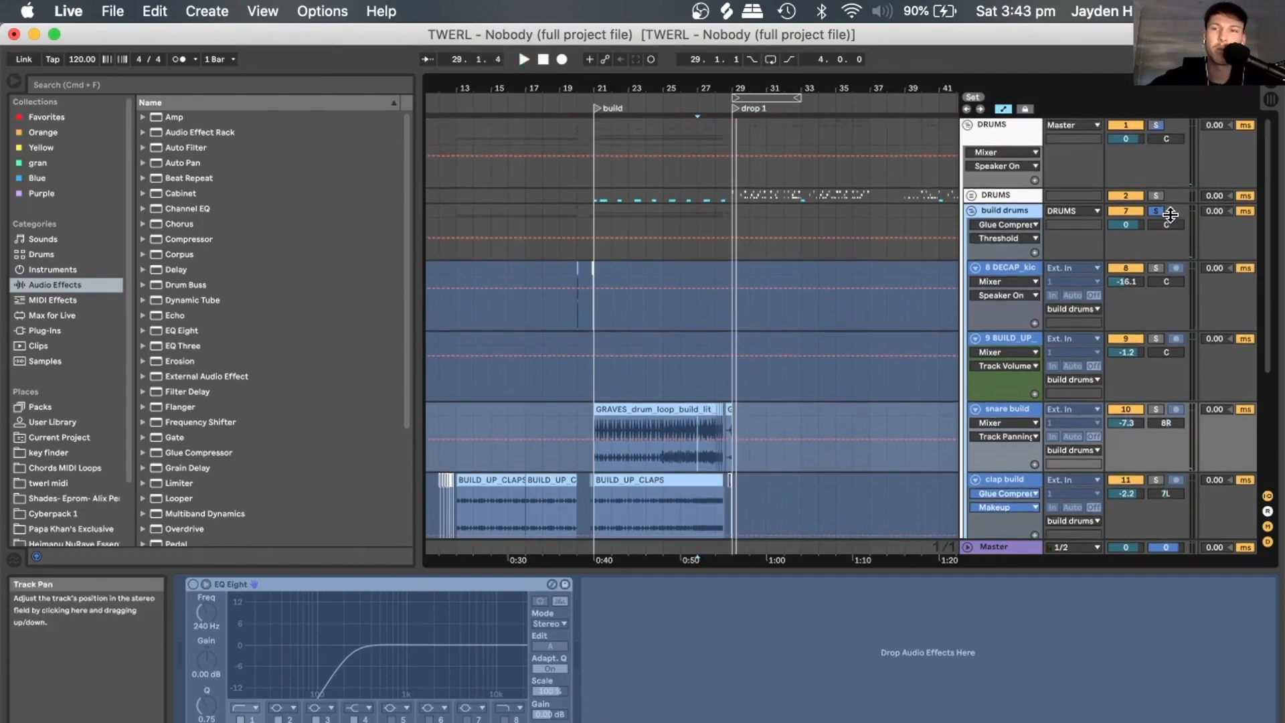
pyautogui.click(1157, 127)
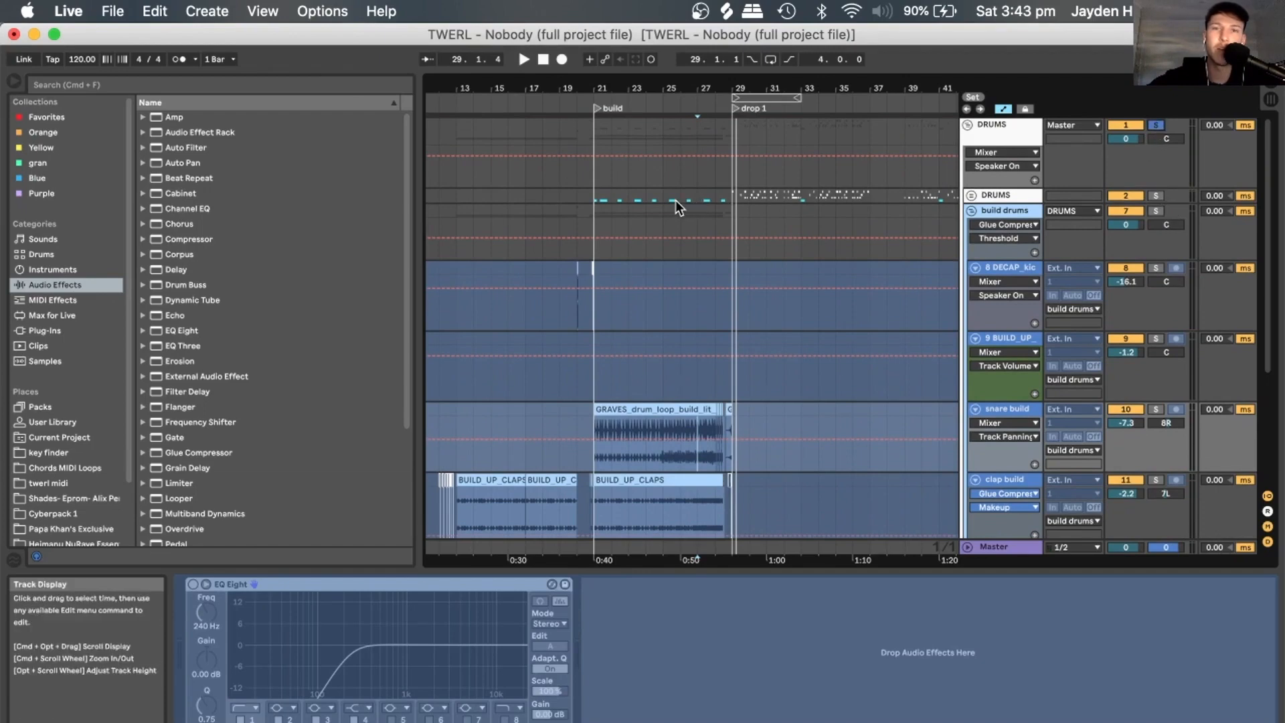
pyautogui.click(595, 195)
pyautogui.press('space')
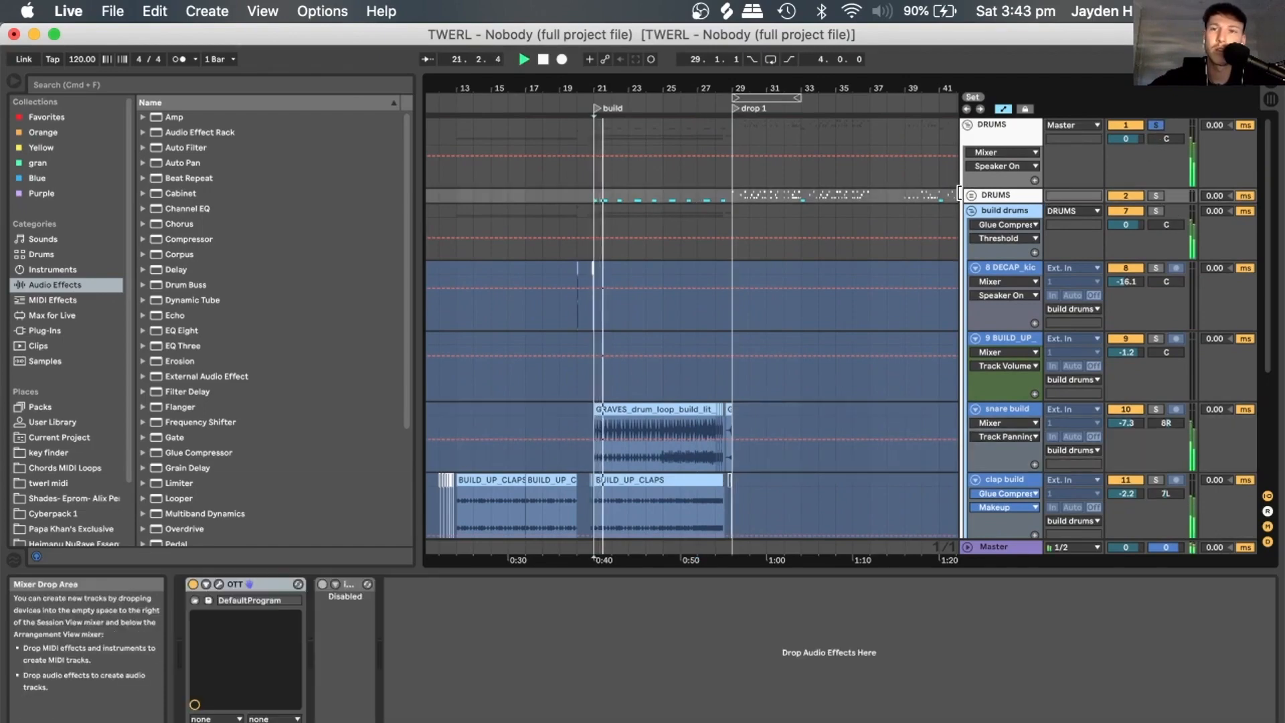
# Unfold the DRUMS subgroup and set the playback start to bar 29 at the beginning of drop 1.
pyautogui.click(971, 195)
pyautogui.scroll(-1, 910, 227)
pyautogui.hscroll(2, 789, 249)
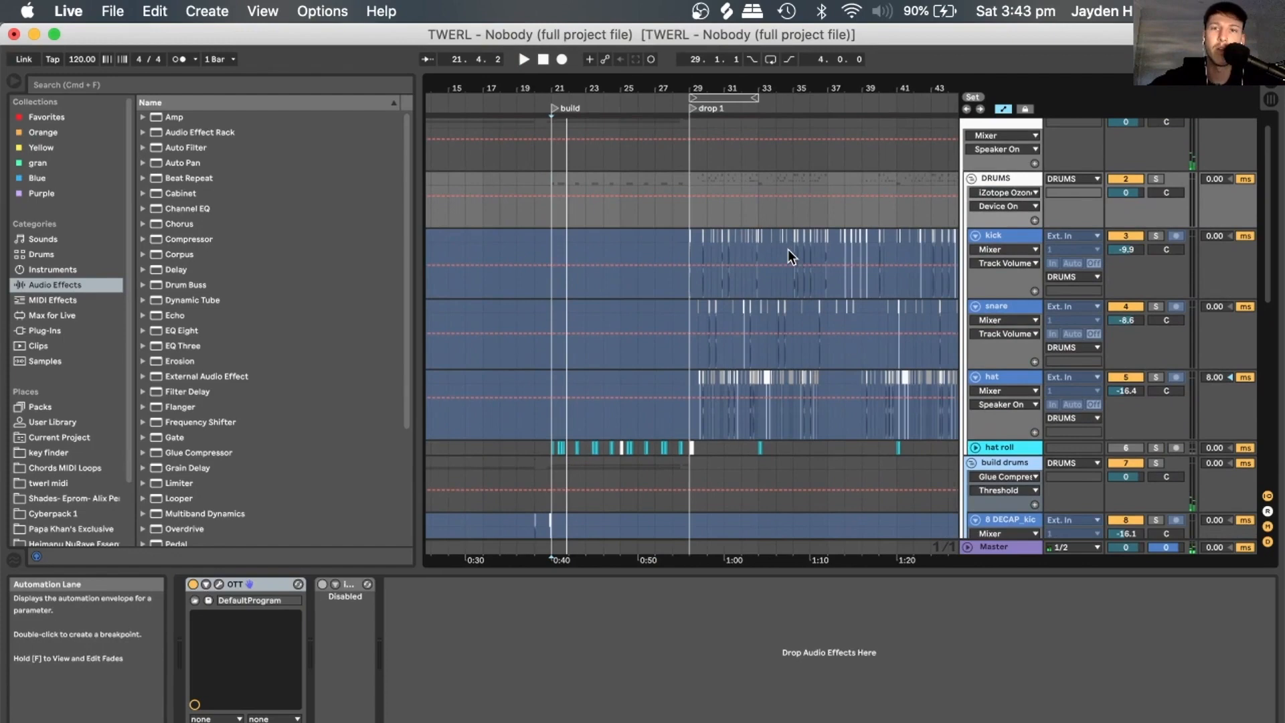
pyautogui.moveTo(673, 89); pyautogui.dragTo(672, 47)
pyautogui.click(626, 174)
pyautogui.moveTo(647, 88); pyautogui.dragTo(646, 144)
pyautogui.scroll(-1, 836, 242)
pyautogui.hscroll(1, 834, 241)
pyautogui.scroll(1, 833, 239)
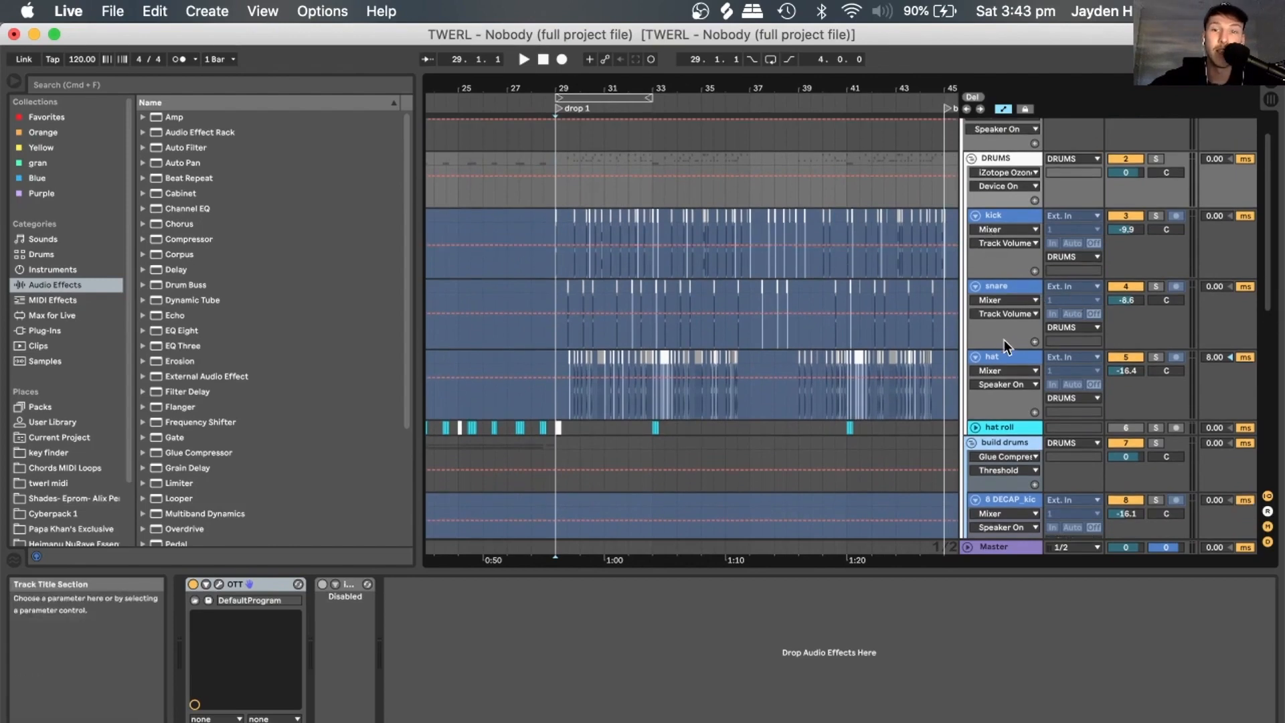
# Solo the DRUMS subgroup and delete the disabled iZotope Ozone device from its chain.
pyautogui.scroll(3, 1175, 203)
pyautogui.click(1159, 192)
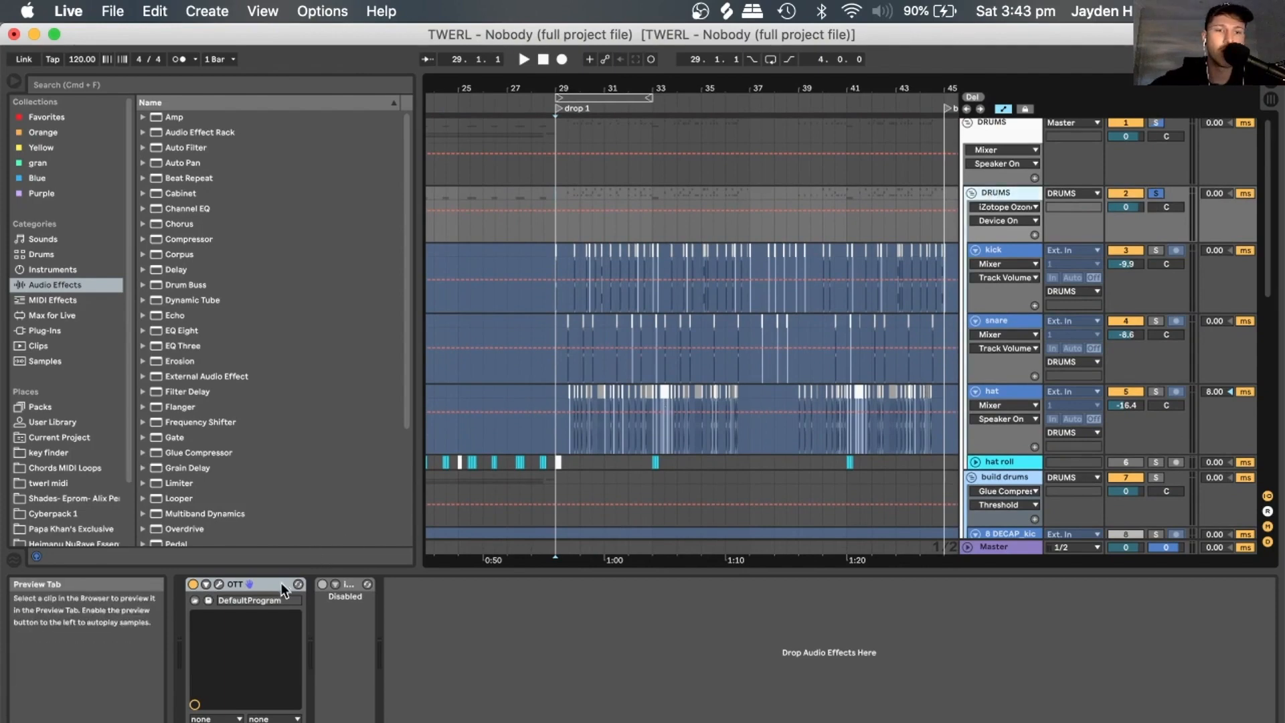
pyautogui.click(352, 586)
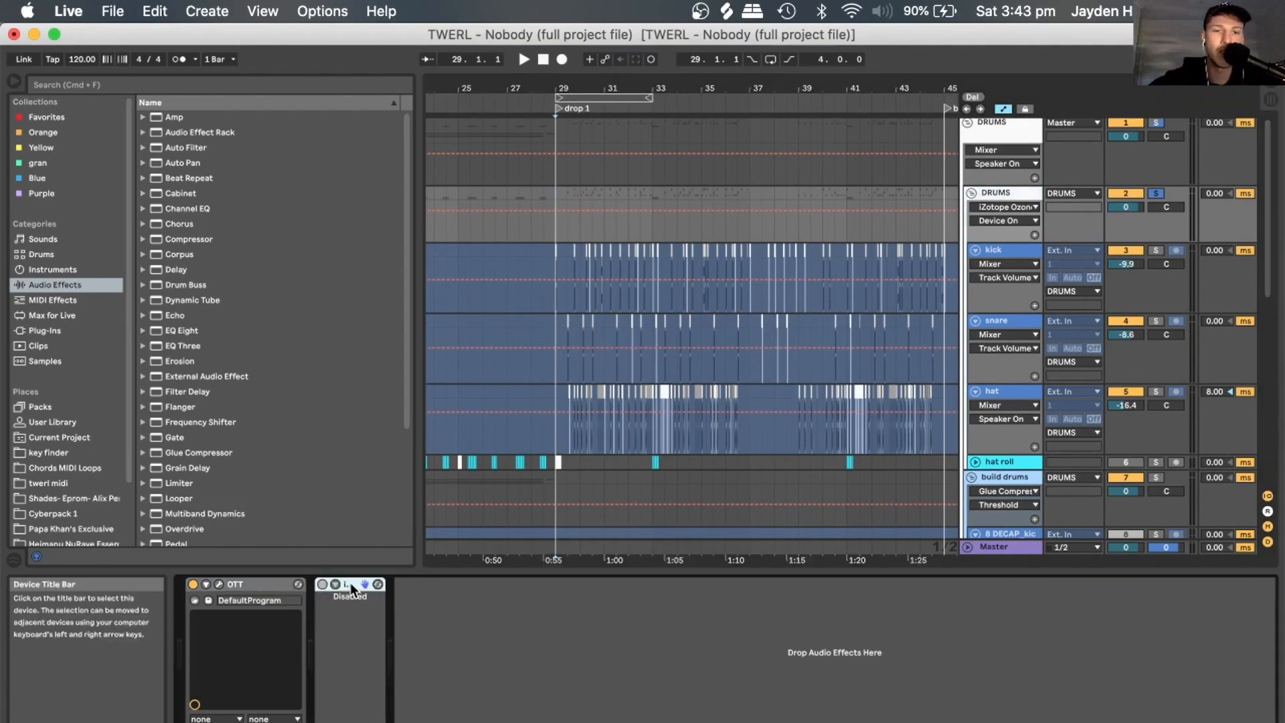
pyautogui.press('Delete')
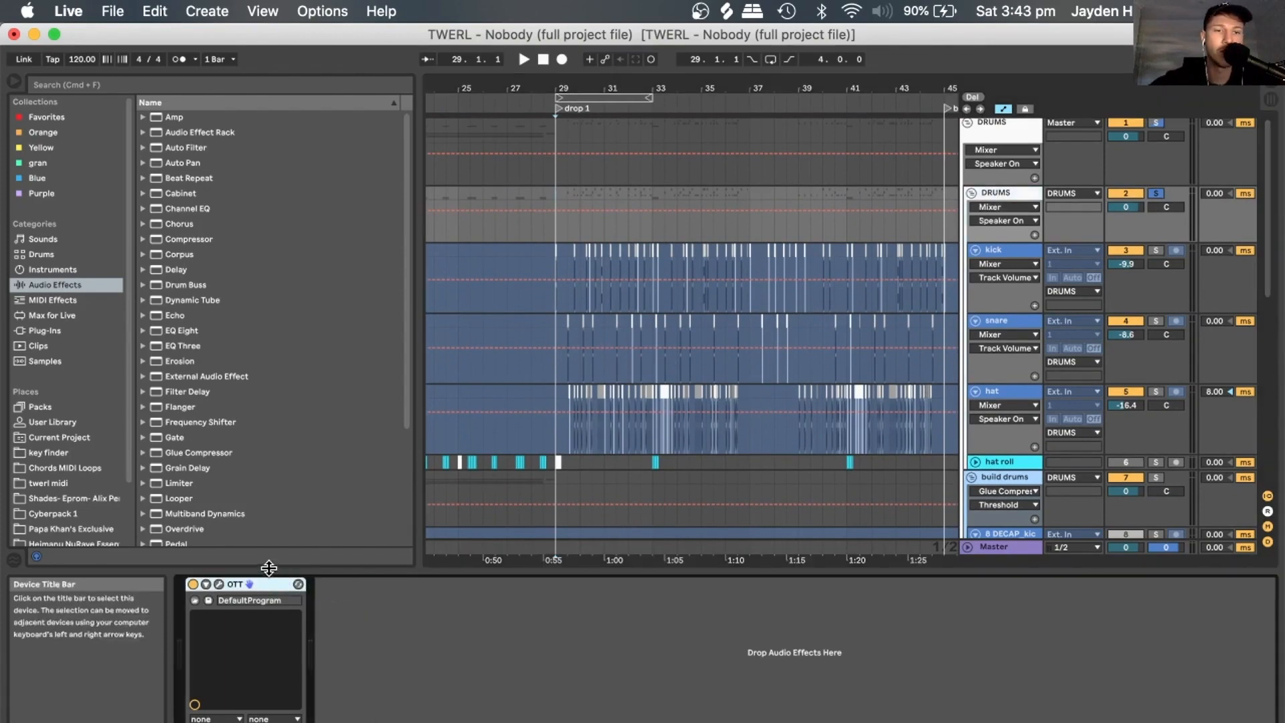
# View the OTT plug-in's settings on the DRUMS subgroup and the Multiband Dynamics presets among the audio effects.
pyautogui.click(221, 586)
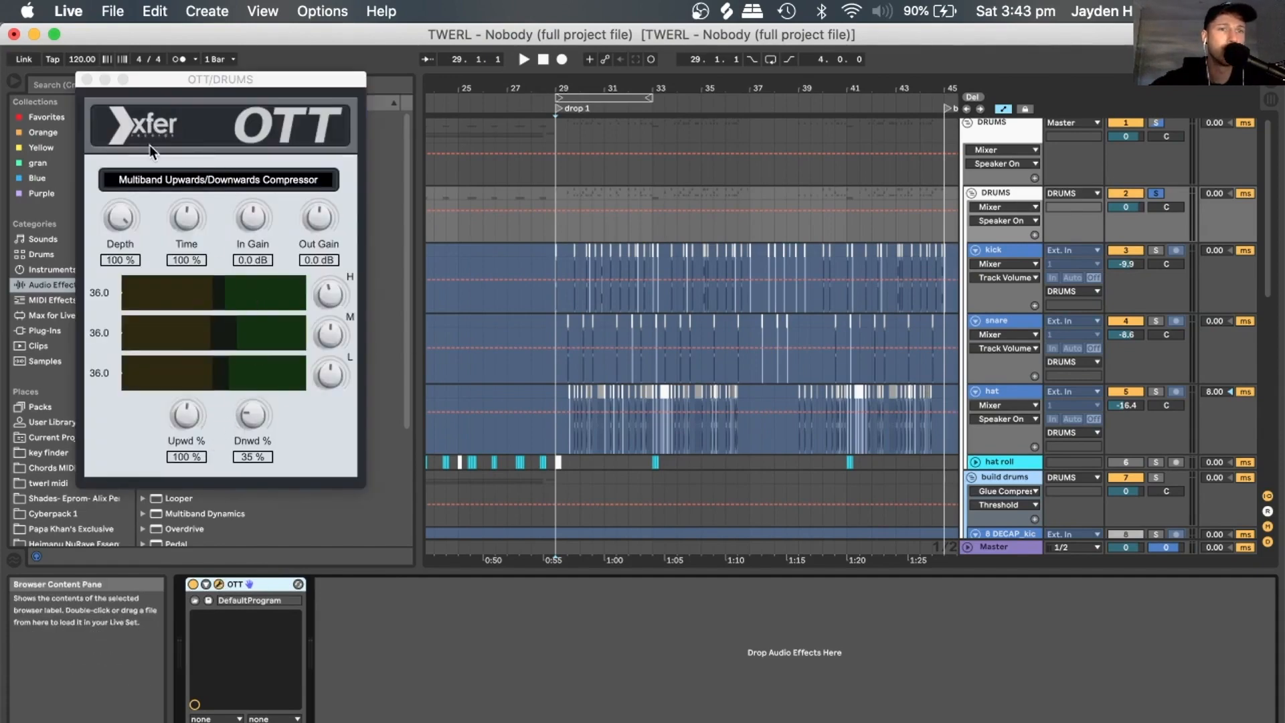
pyautogui.click(87, 79)
pyautogui.scroll(-3, 160, 449)
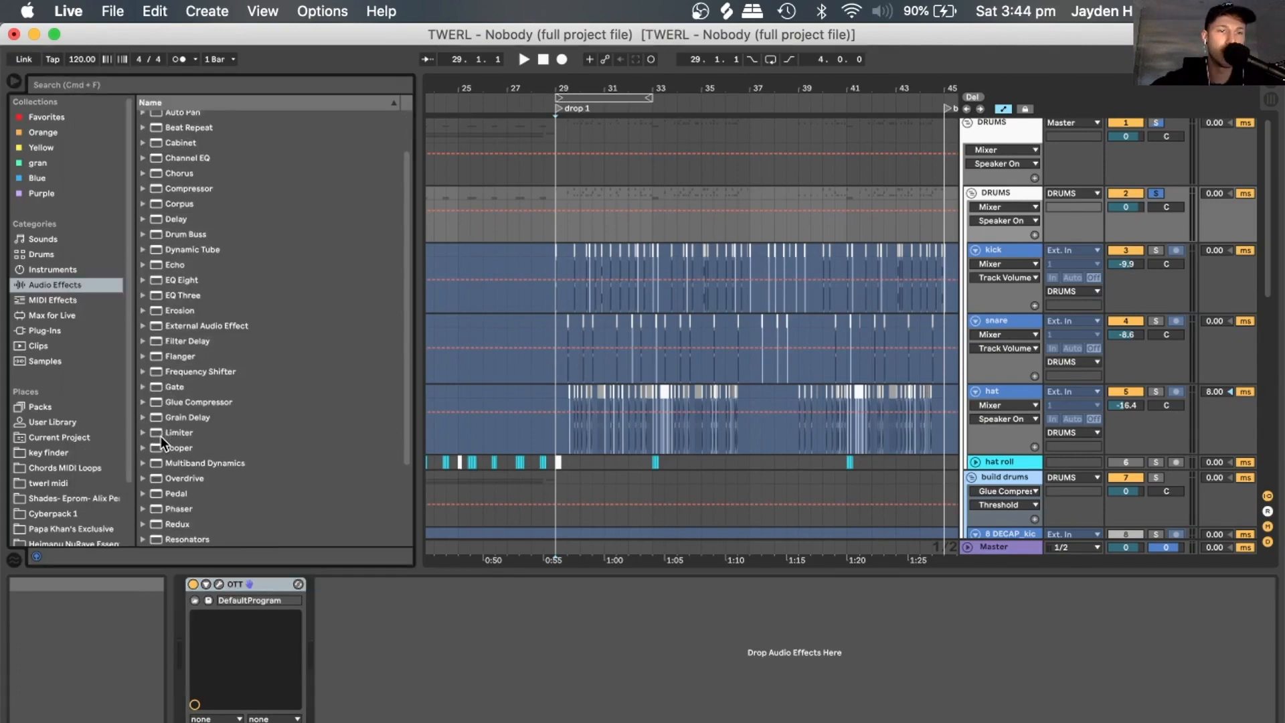
pyautogui.click(143, 468)
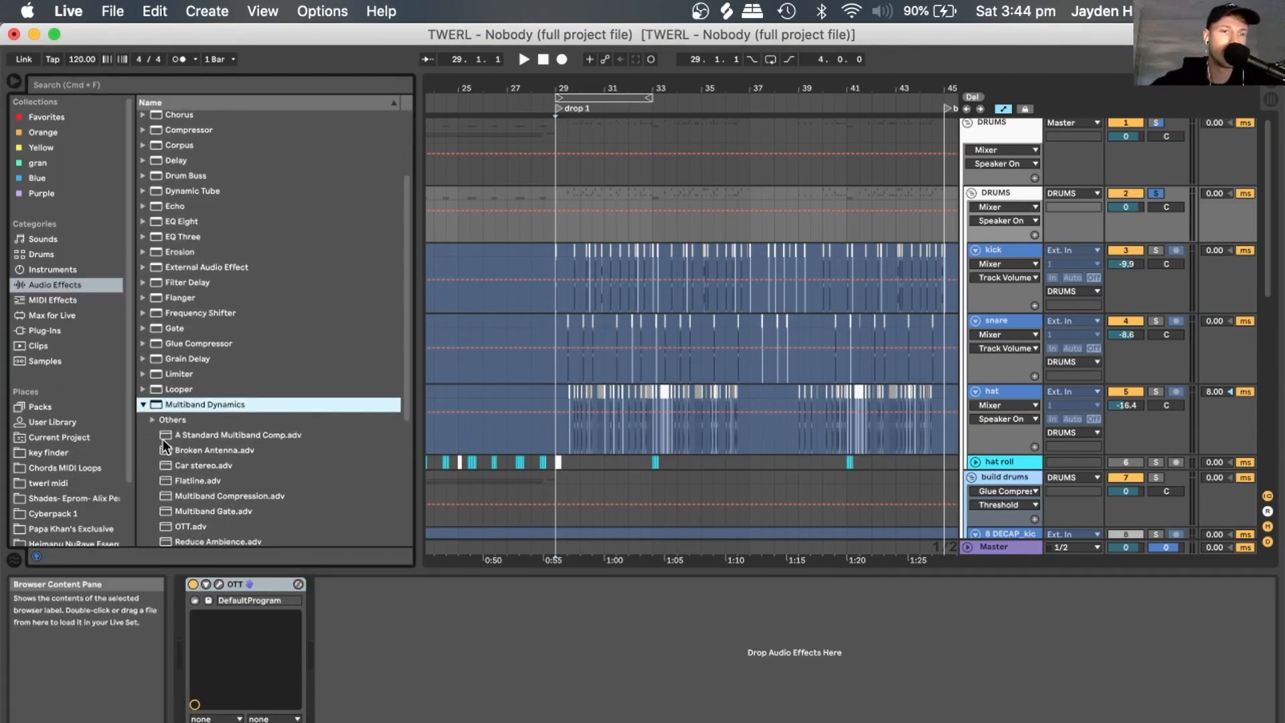
pyautogui.click(143, 406)
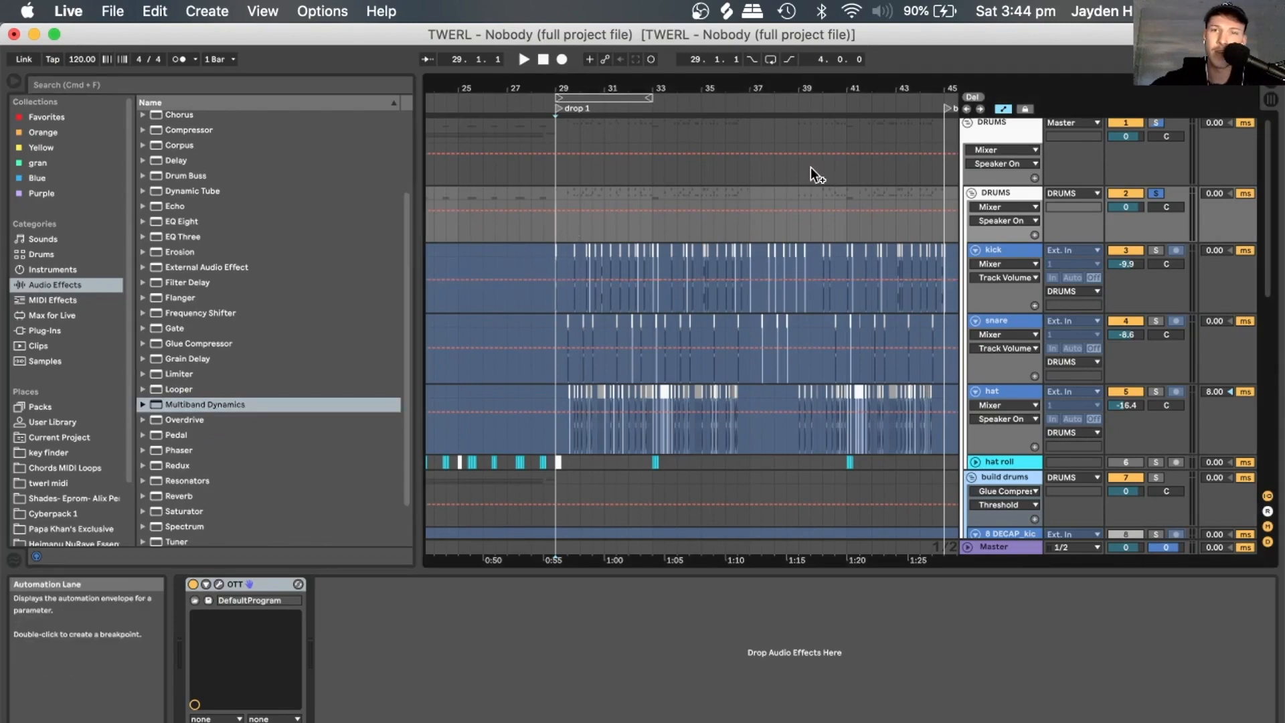
# Play drop 1 with the DRUMS subgroup solo off and on, and view the kick and snare tracks' device chains.
pyautogui.press('space')
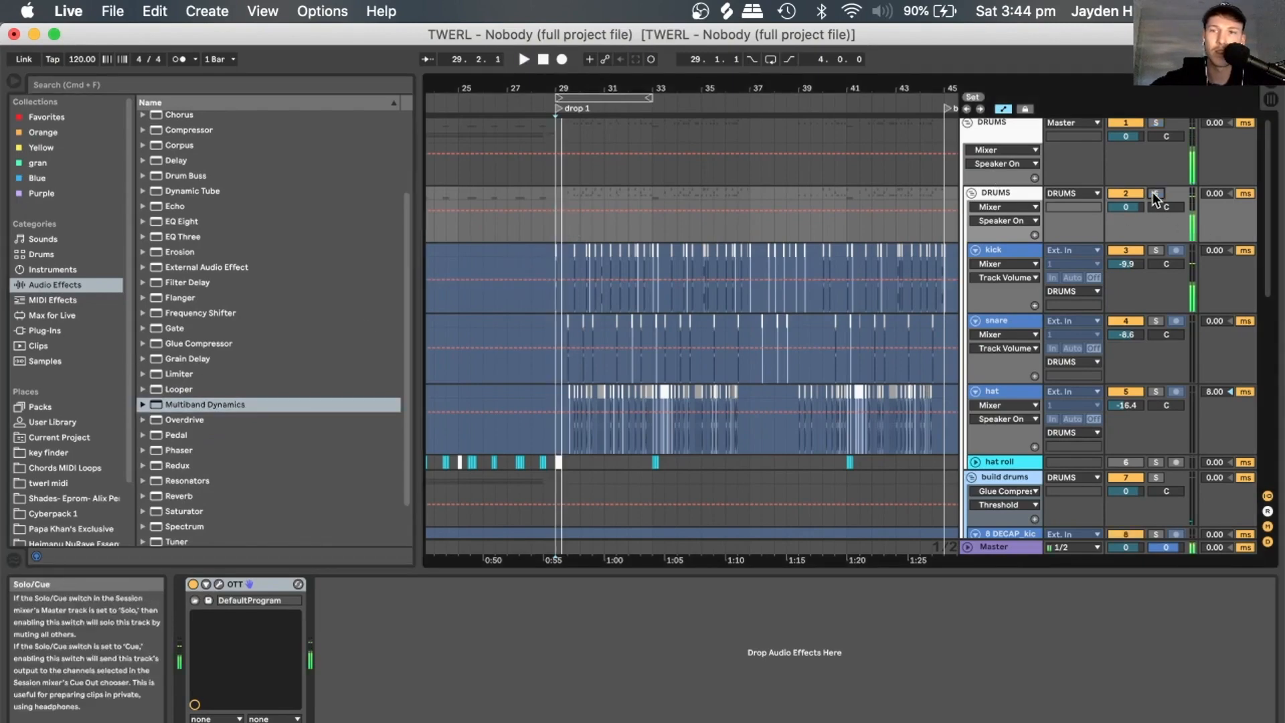
pyautogui.click(1156, 192)
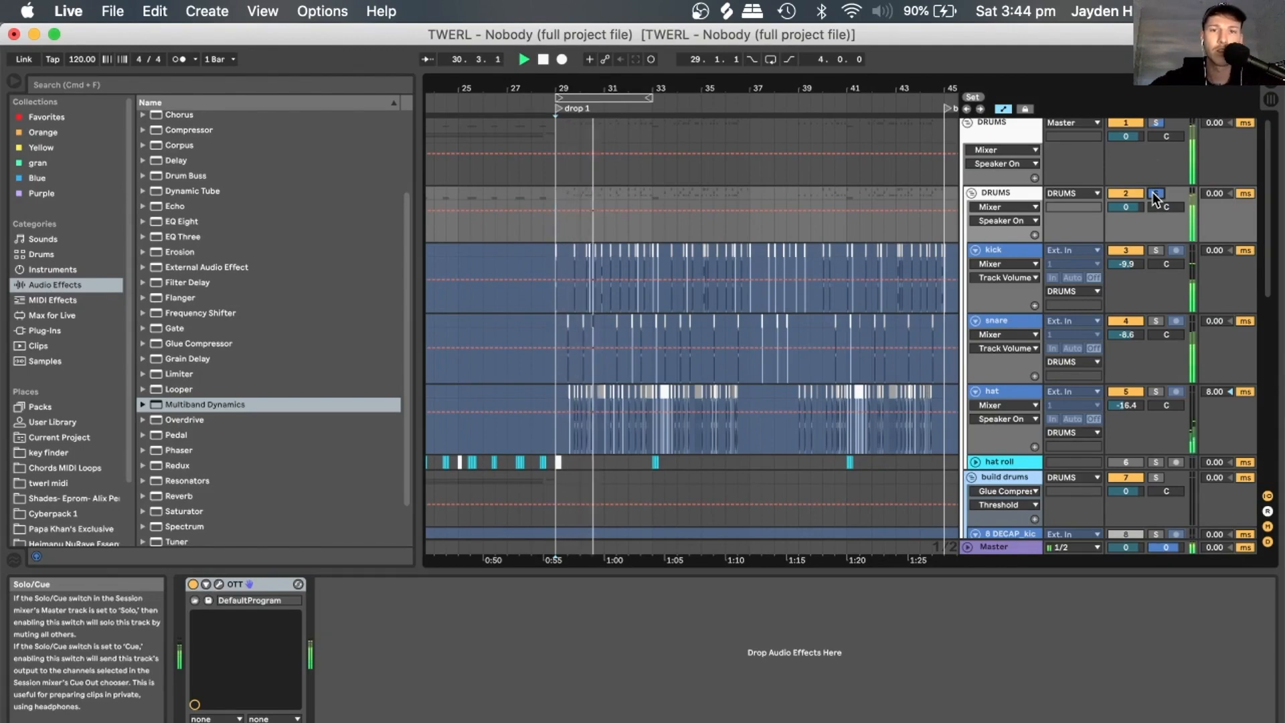
pyautogui.click(1007, 253)
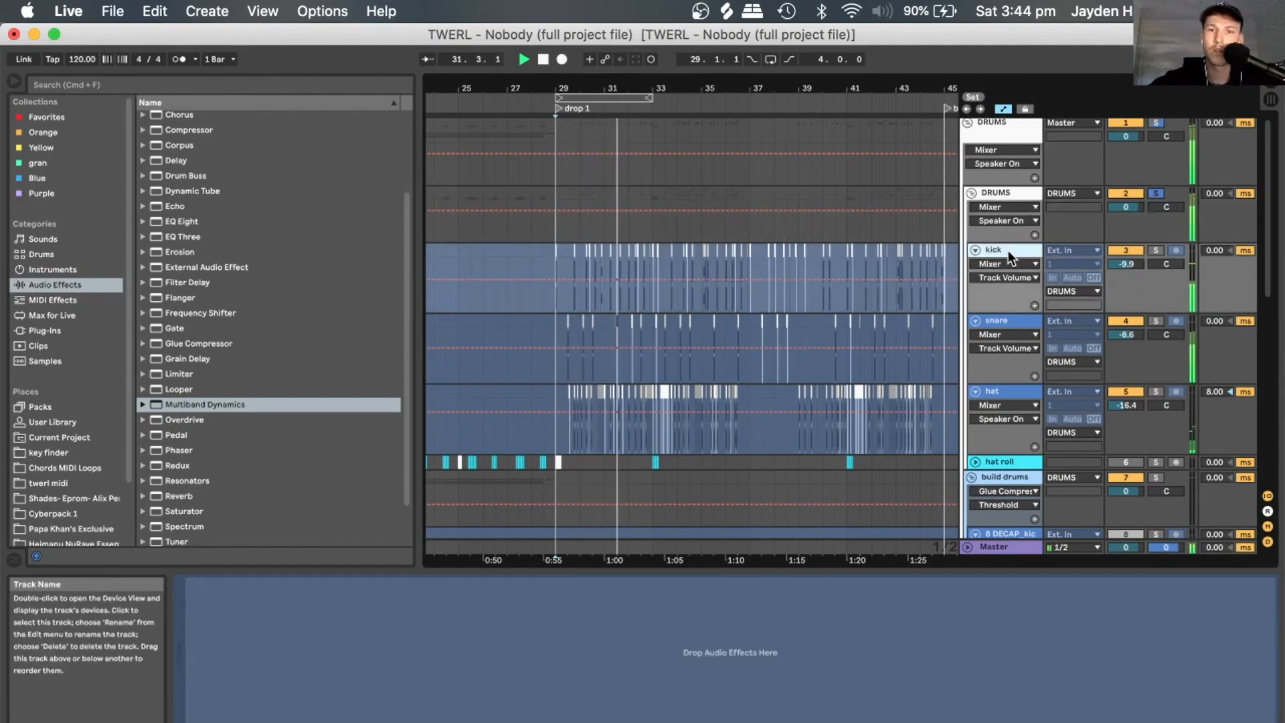
pyautogui.scroll(-1, 1006, 281)
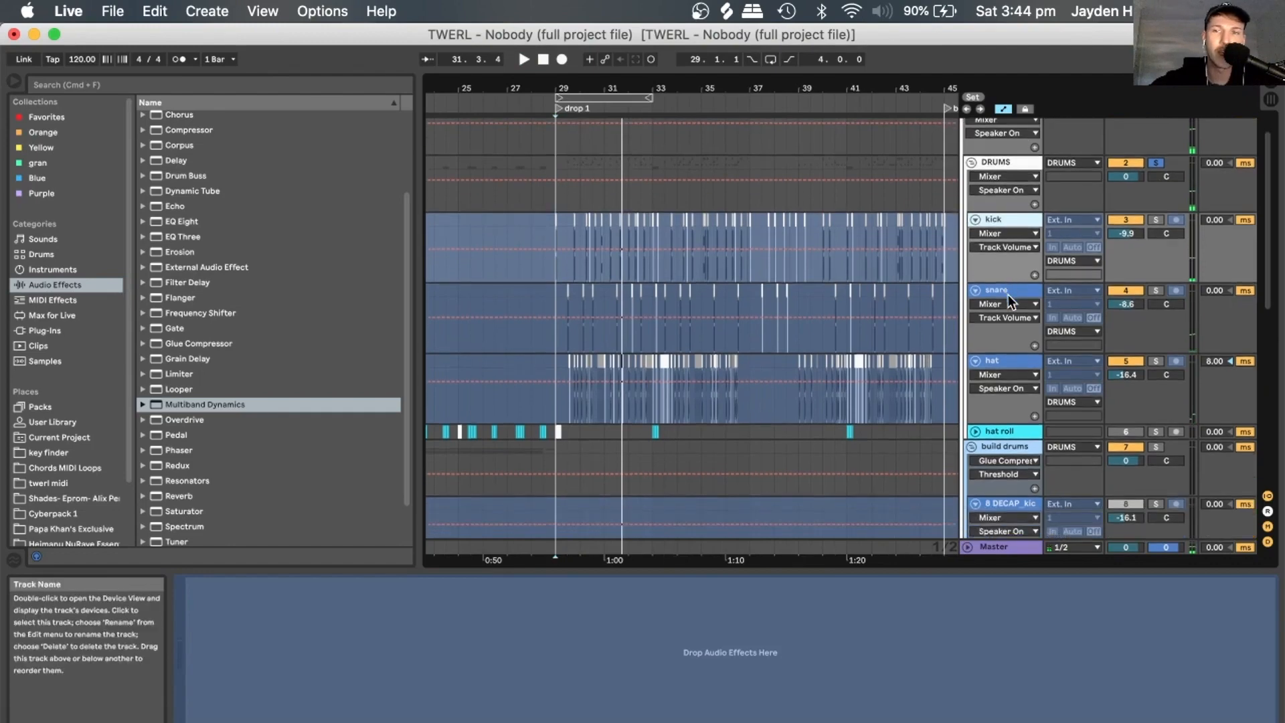
pyautogui.click(1007, 289)
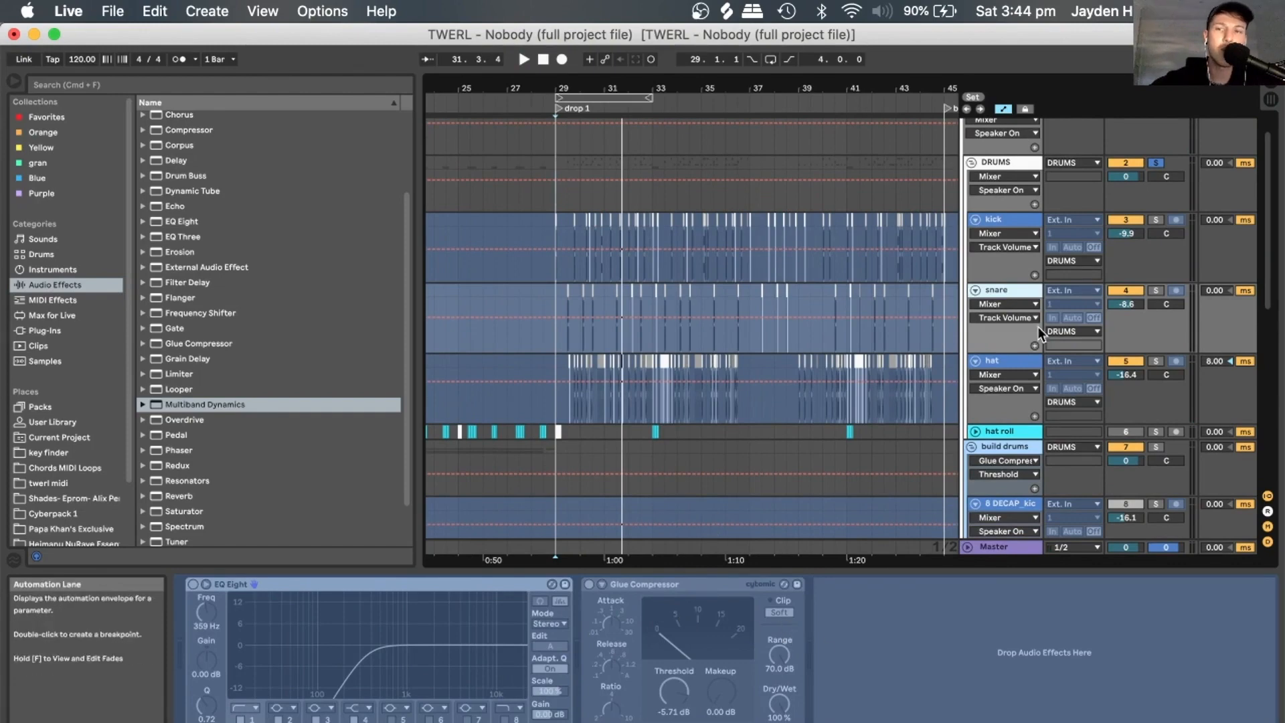
# Insert a new audio track below the snare track and add a Glue Compressor to it.
pyautogui.press('super+t')
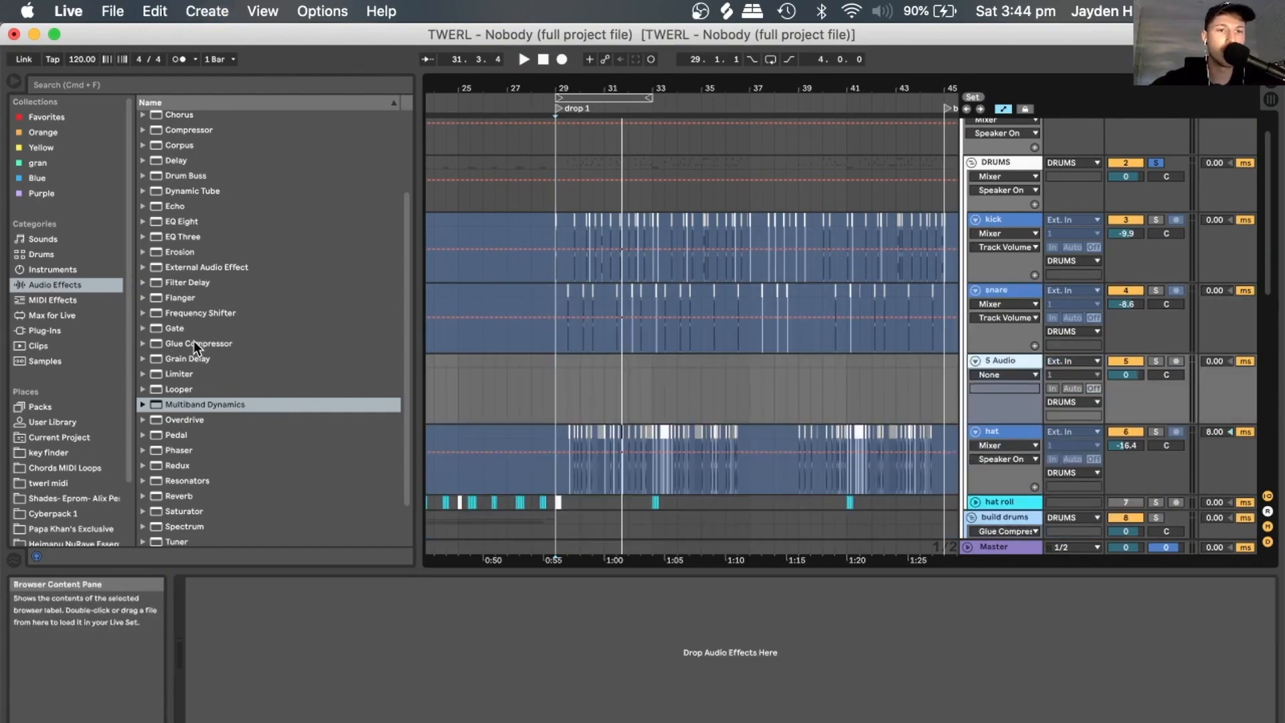
pyautogui.click(194, 340)
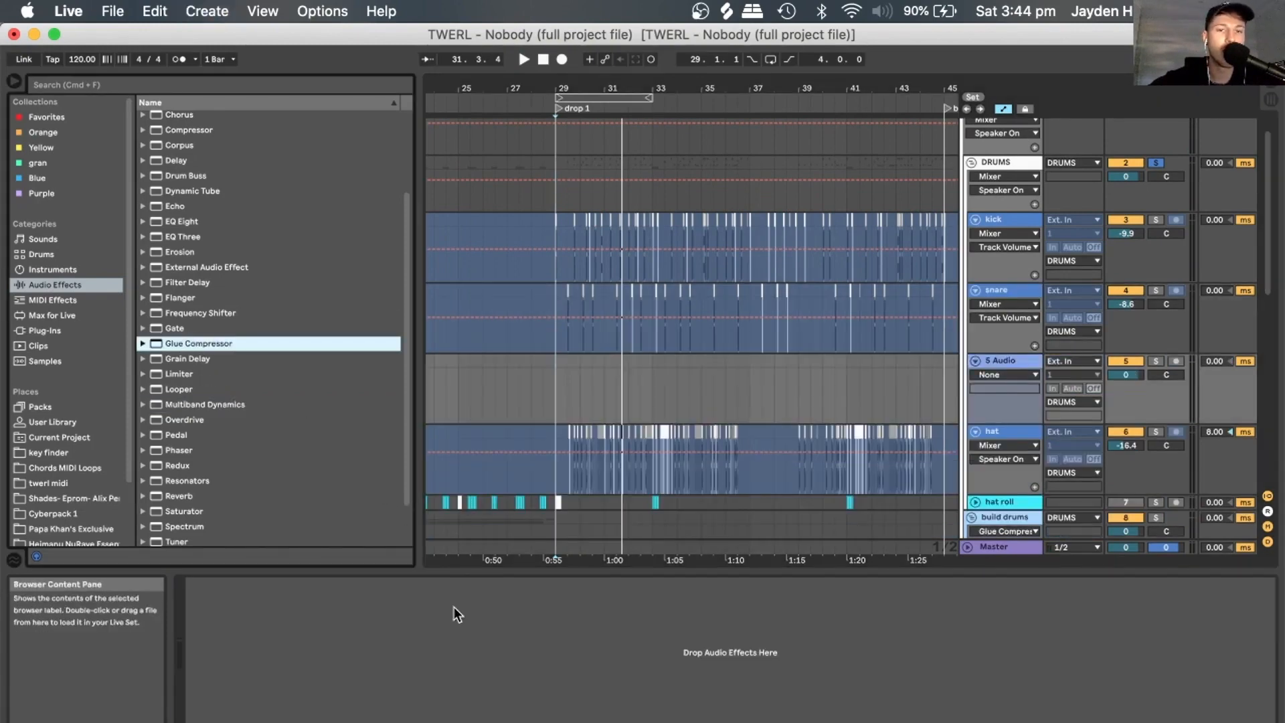
pyautogui.press('Return')
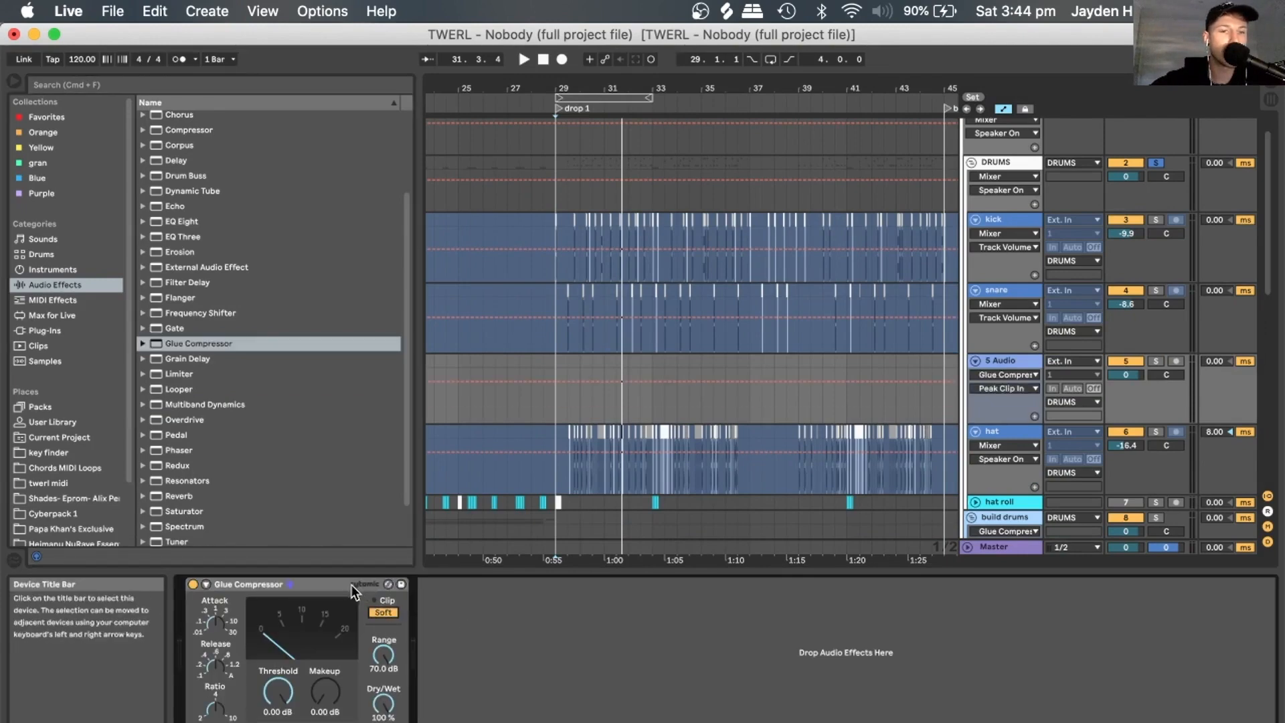
# Delete the Glue Compressor, and then the empty audio track between the snare and hat tracks.
pyautogui.click(351, 585)
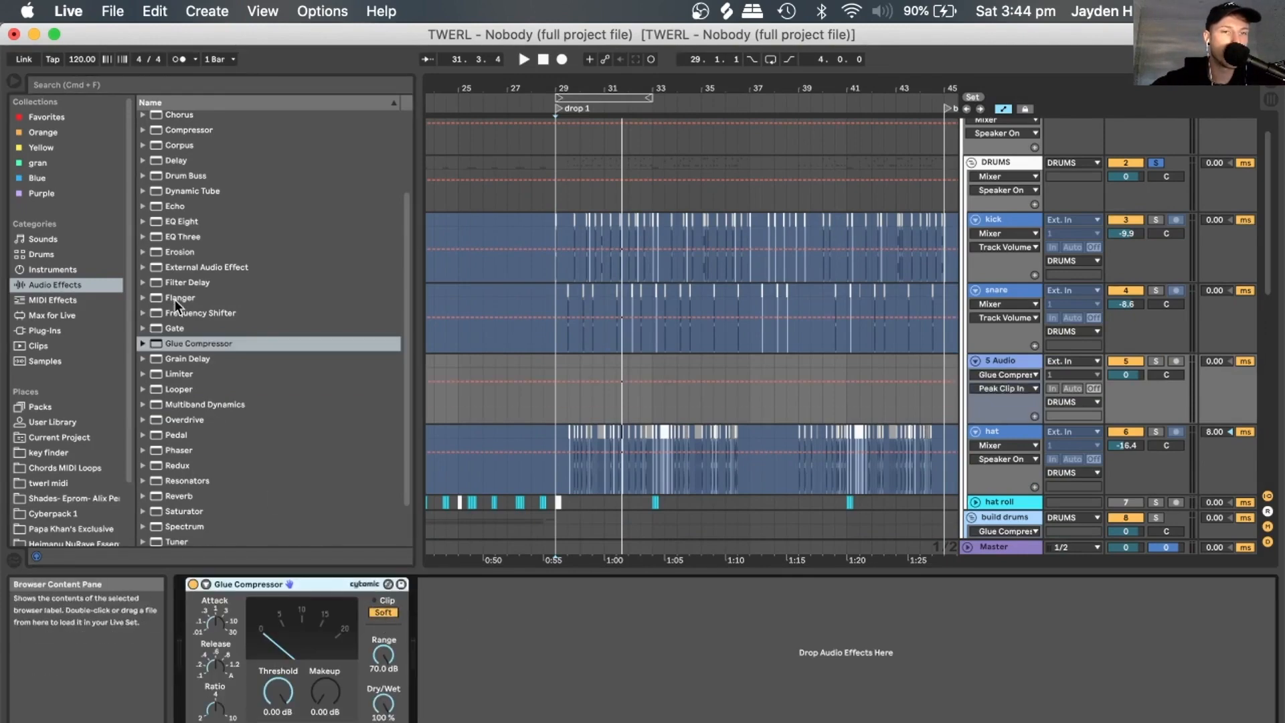
pyautogui.scroll(-1, 193, 429)
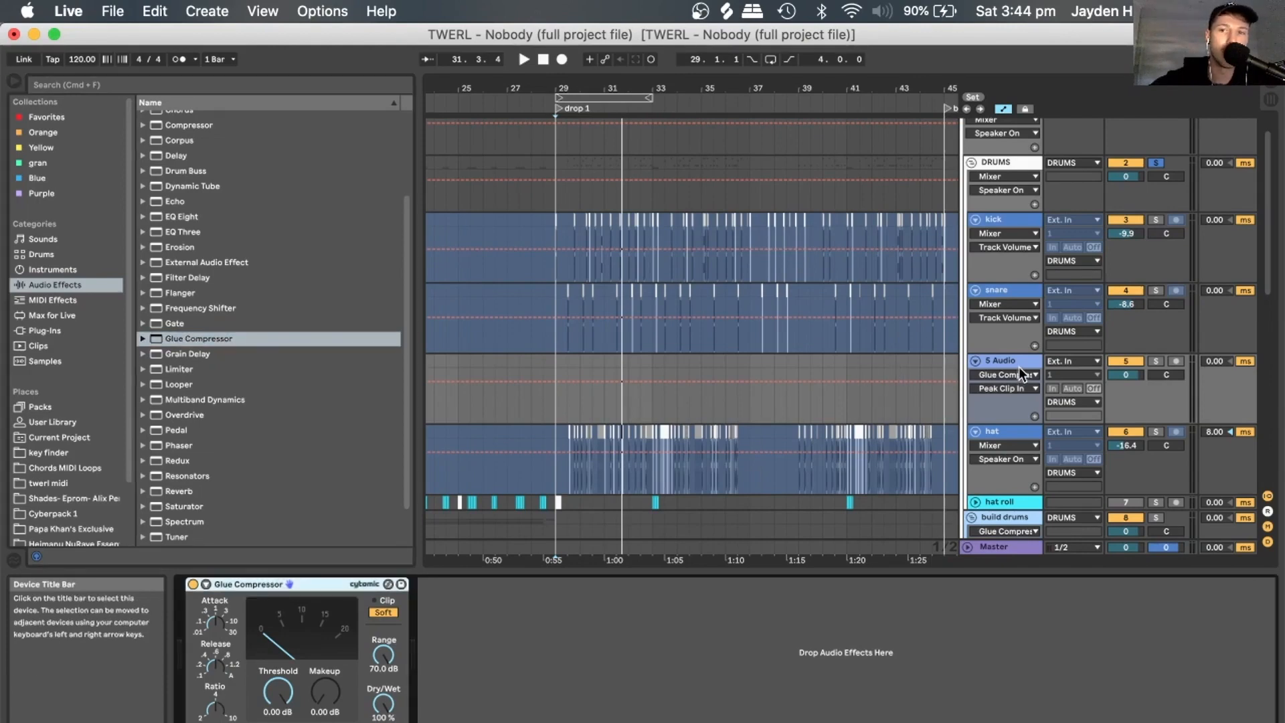
pyautogui.press('Delete')
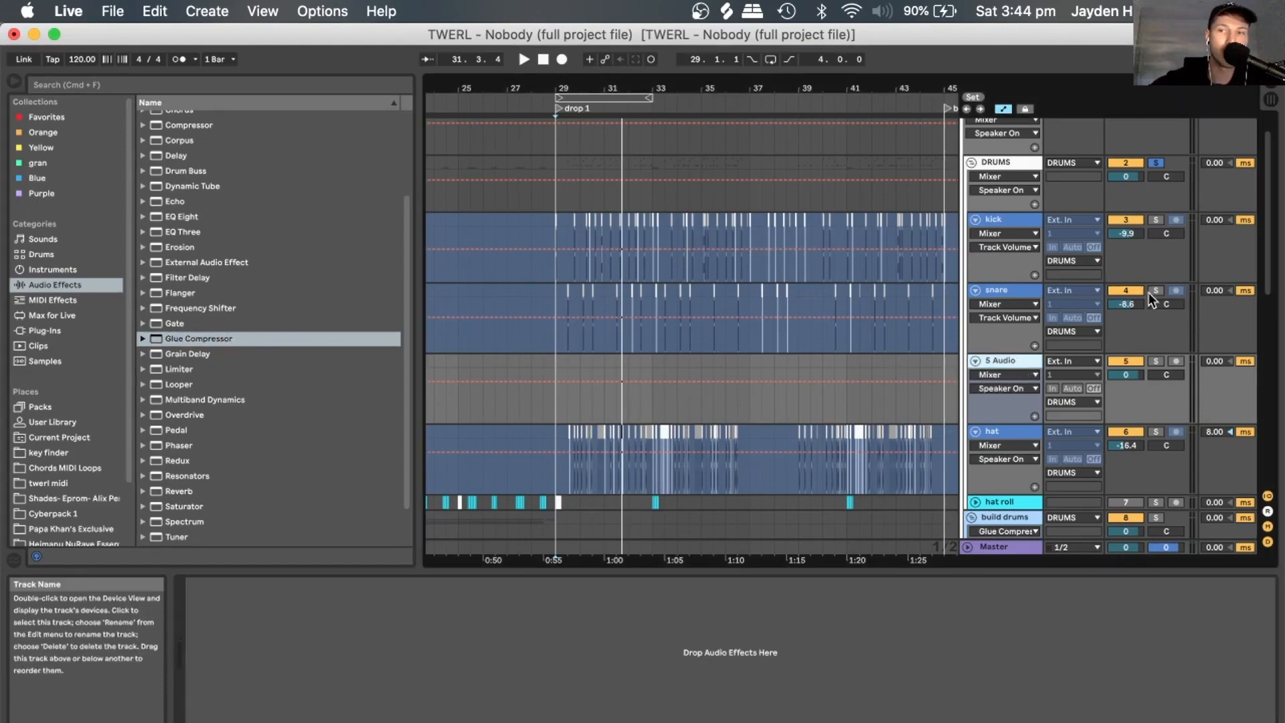
pyautogui.press('Delete')
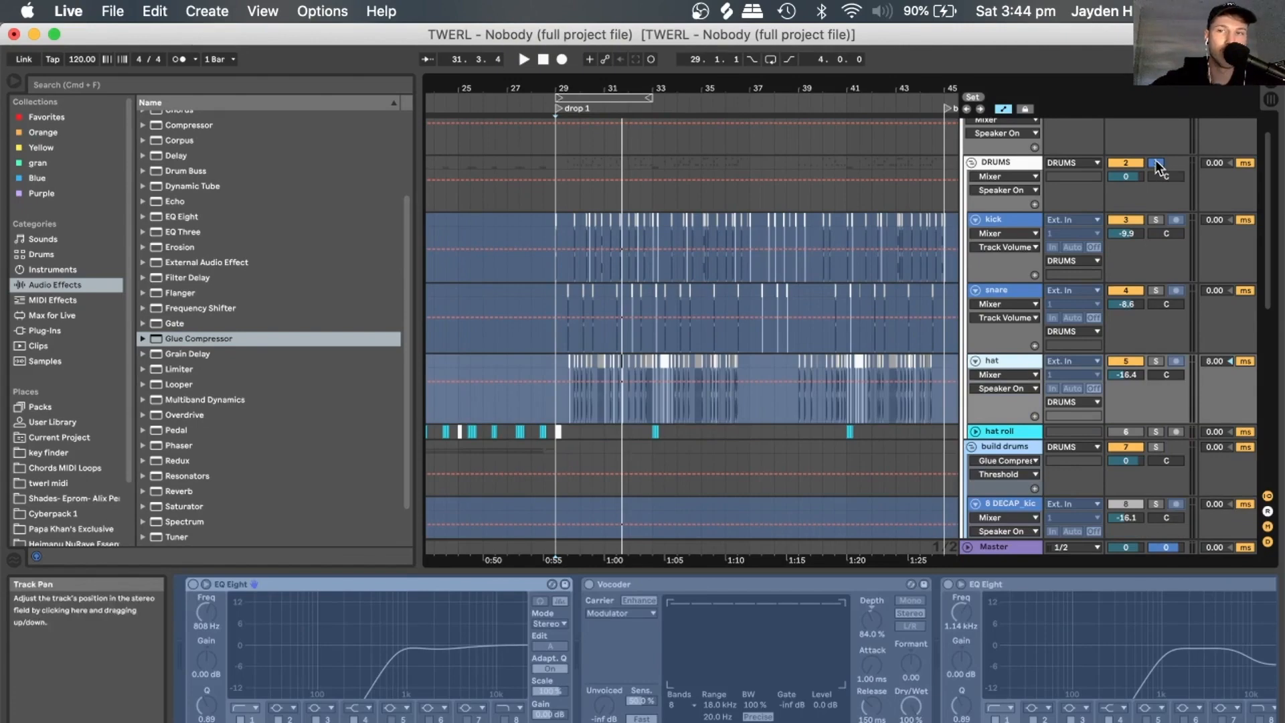
# Play the soloed DRUMS subgroup briefly, then unfreeze the hat track and solo it.
pyautogui.press('space')
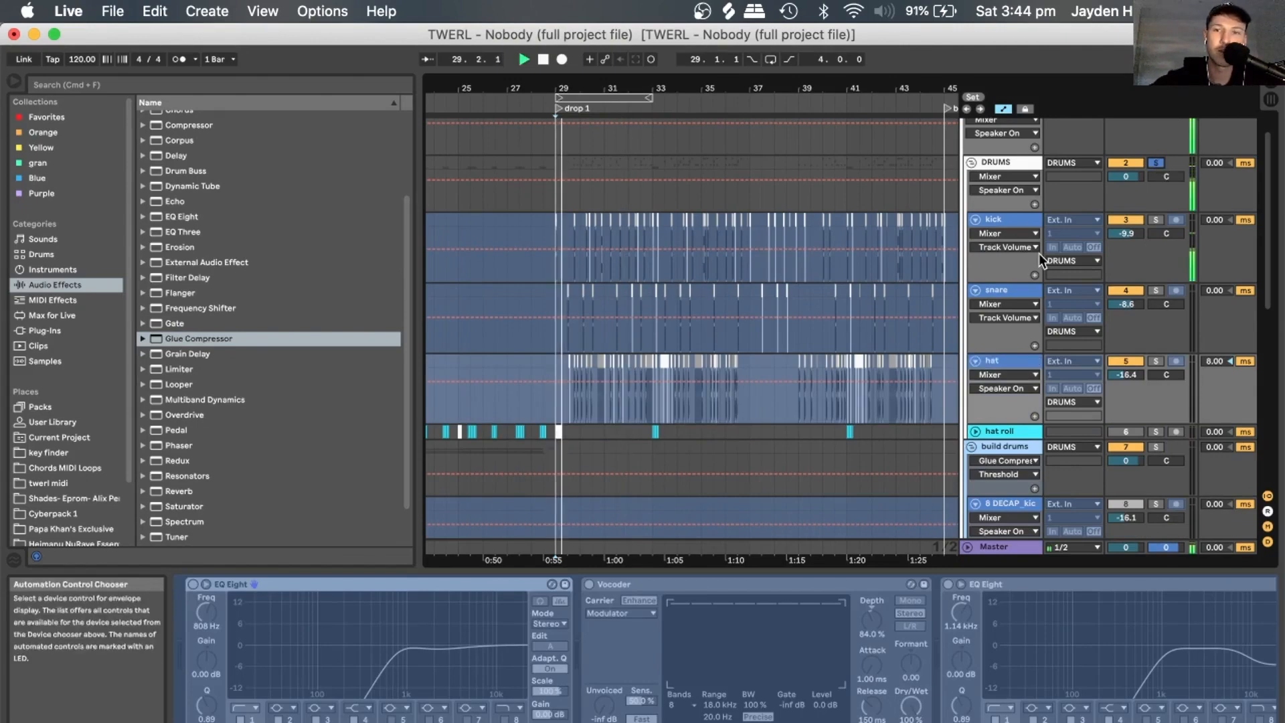
pyautogui.click(1013, 360)
pyautogui.press('space')
pyautogui.rightClick(1013, 360)
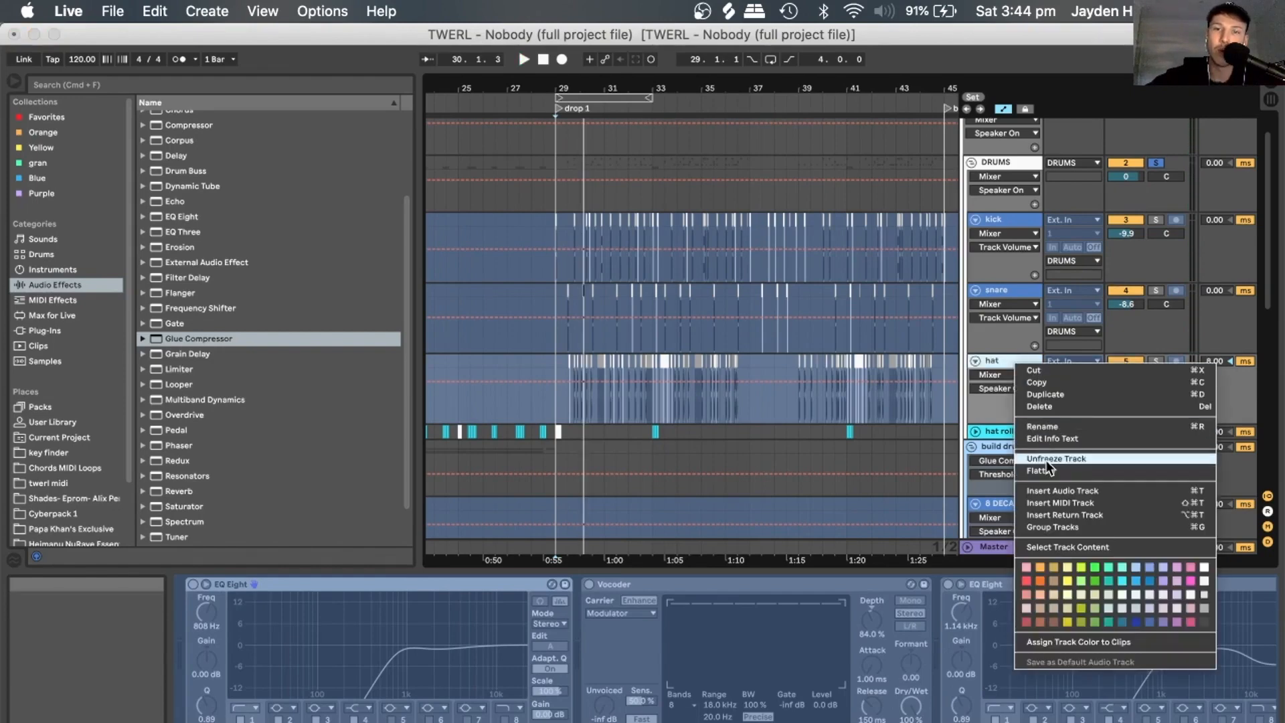
pyautogui.click(1047, 461)
pyautogui.click(1156, 361)
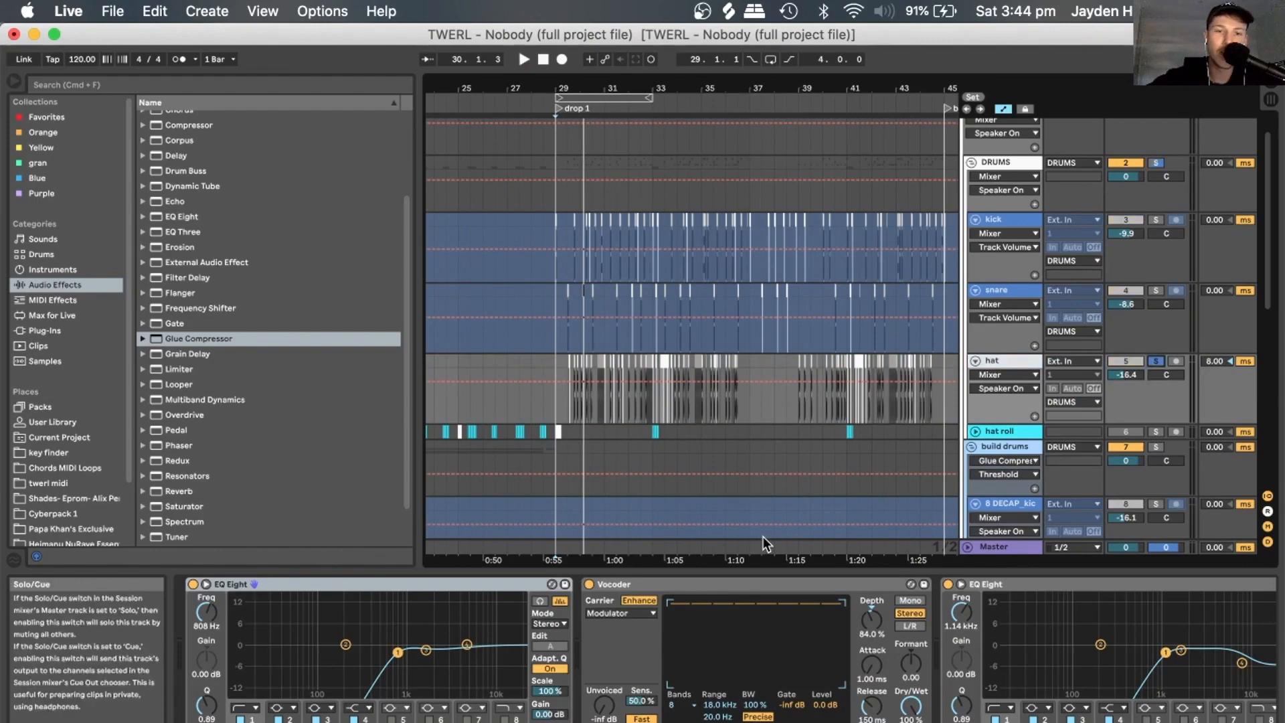
pyautogui.hscroll(3, 461, 663)
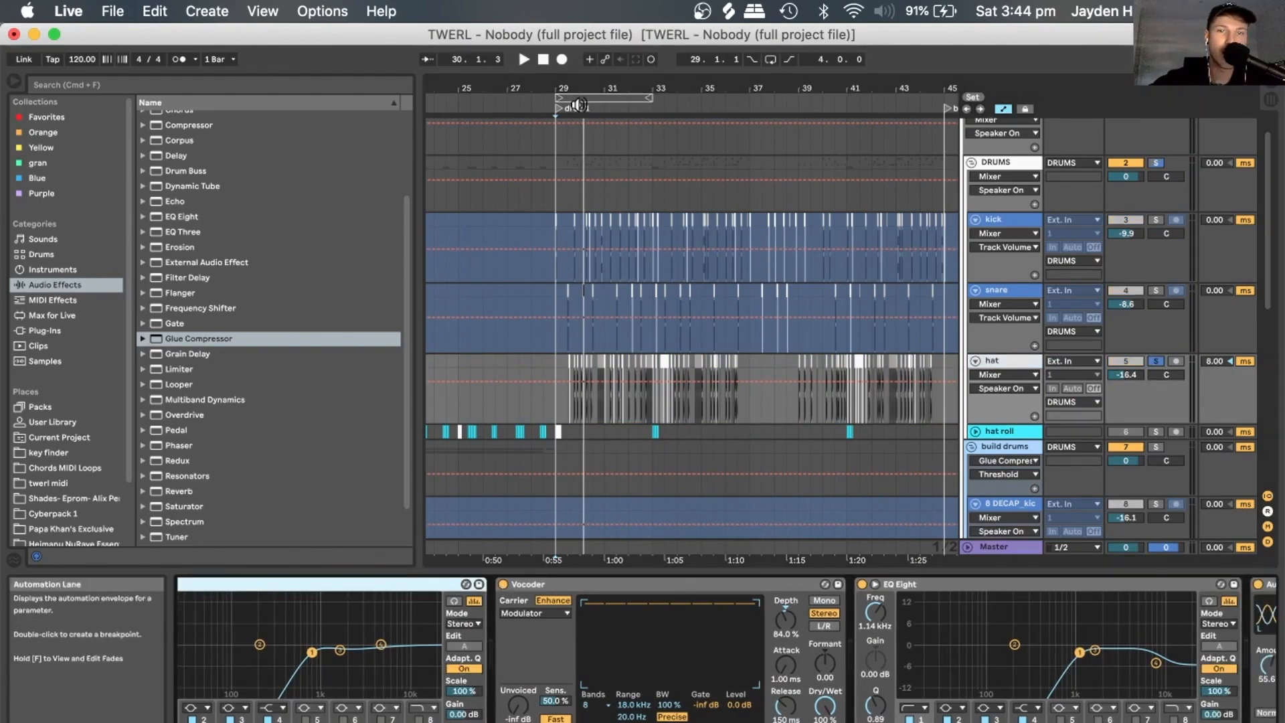
# Play the soloed hat track from bar 29.4 with its Vocoder switched on and off for comparison.
pyautogui.moveTo(580, 105); pyautogui.dragTo(579, 145)
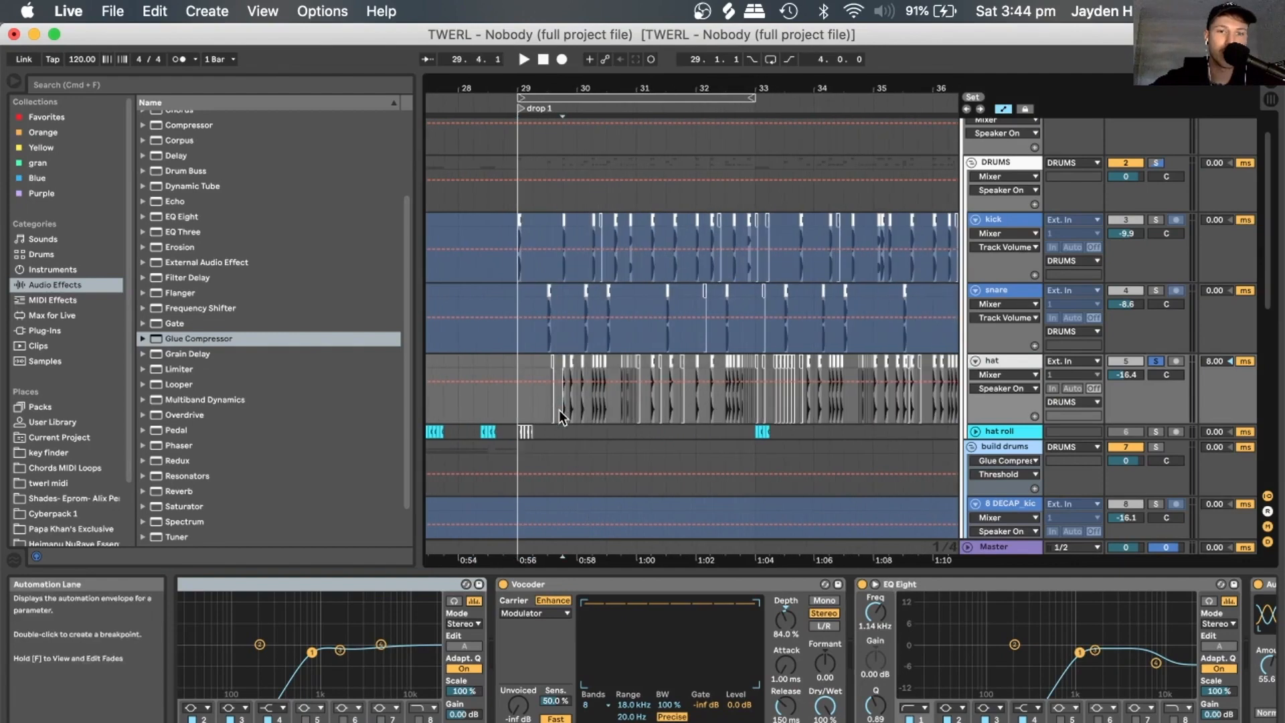
pyautogui.press('space')
pyautogui.click(503, 584)
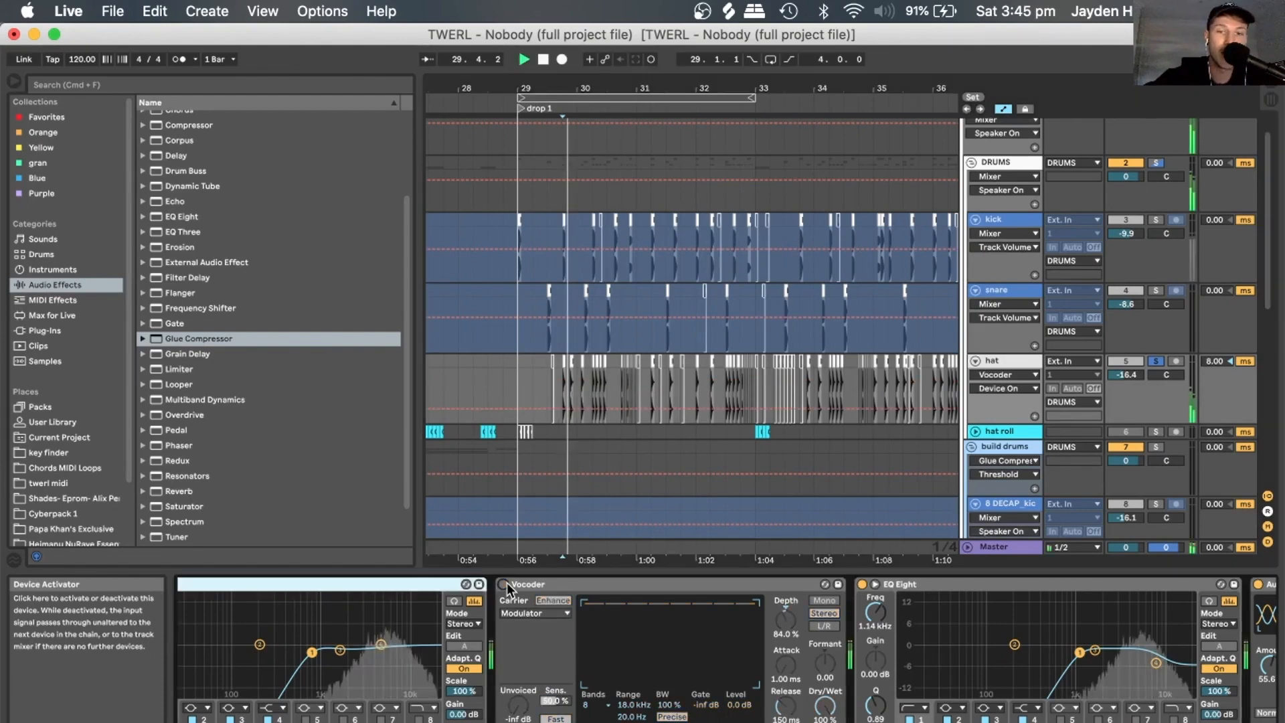
pyautogui.click(503, 584)
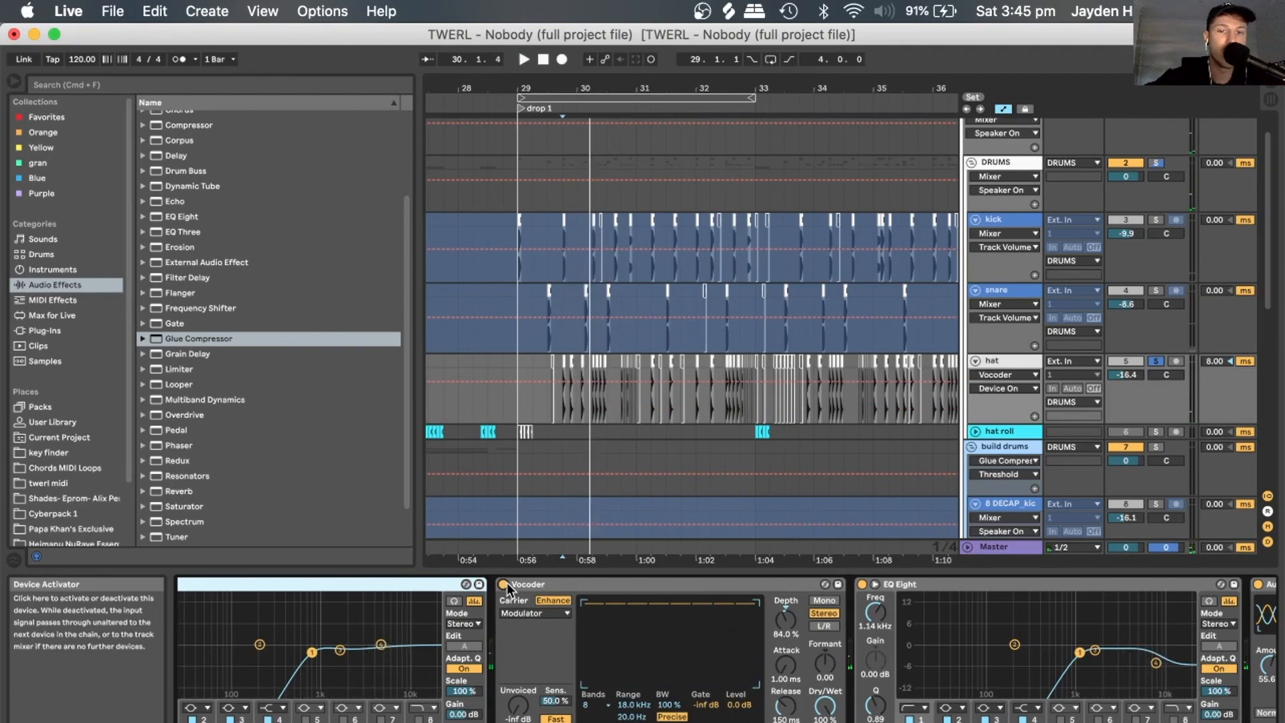
pyautogui.click(503, 585)
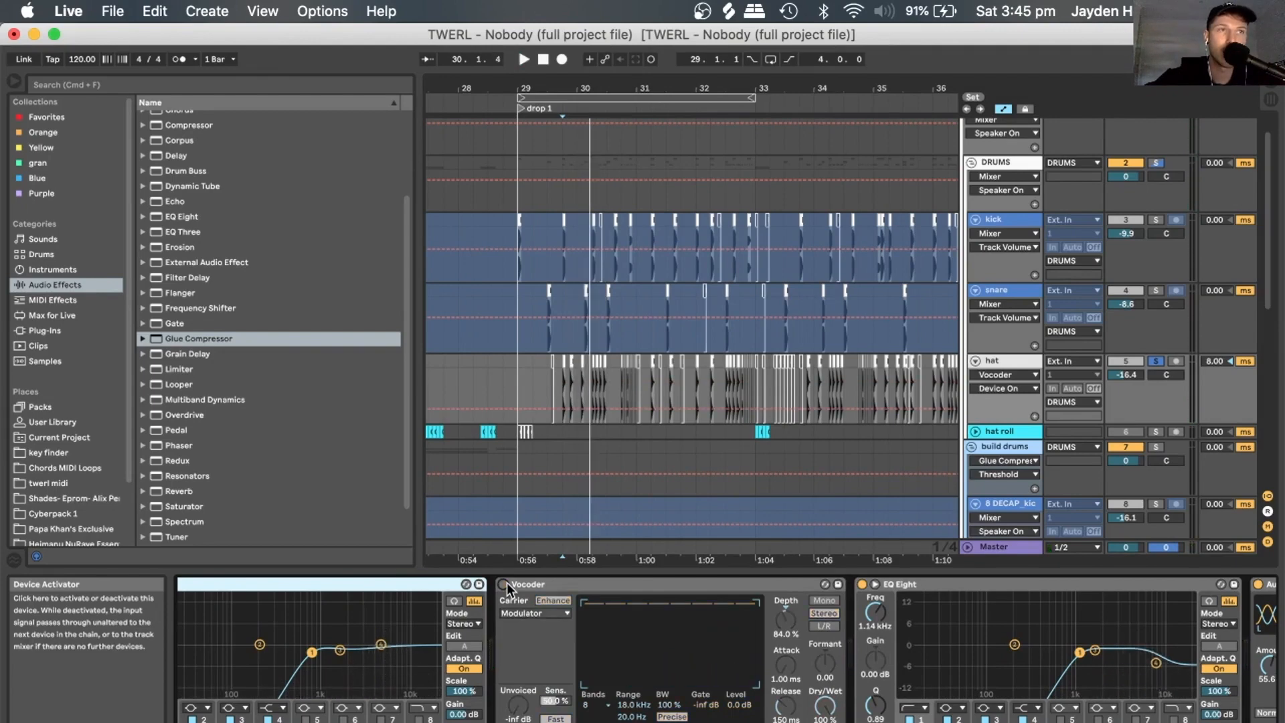
pyautogui.press('space')
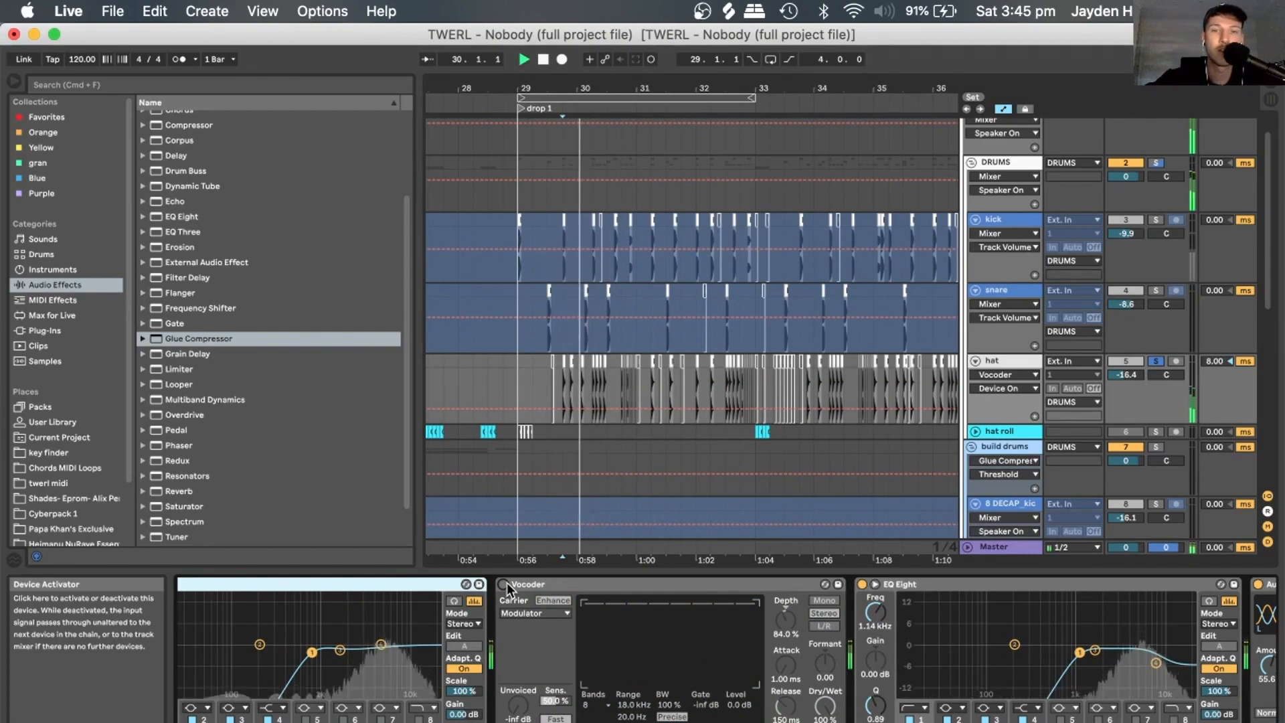
pyautogui.press('space')
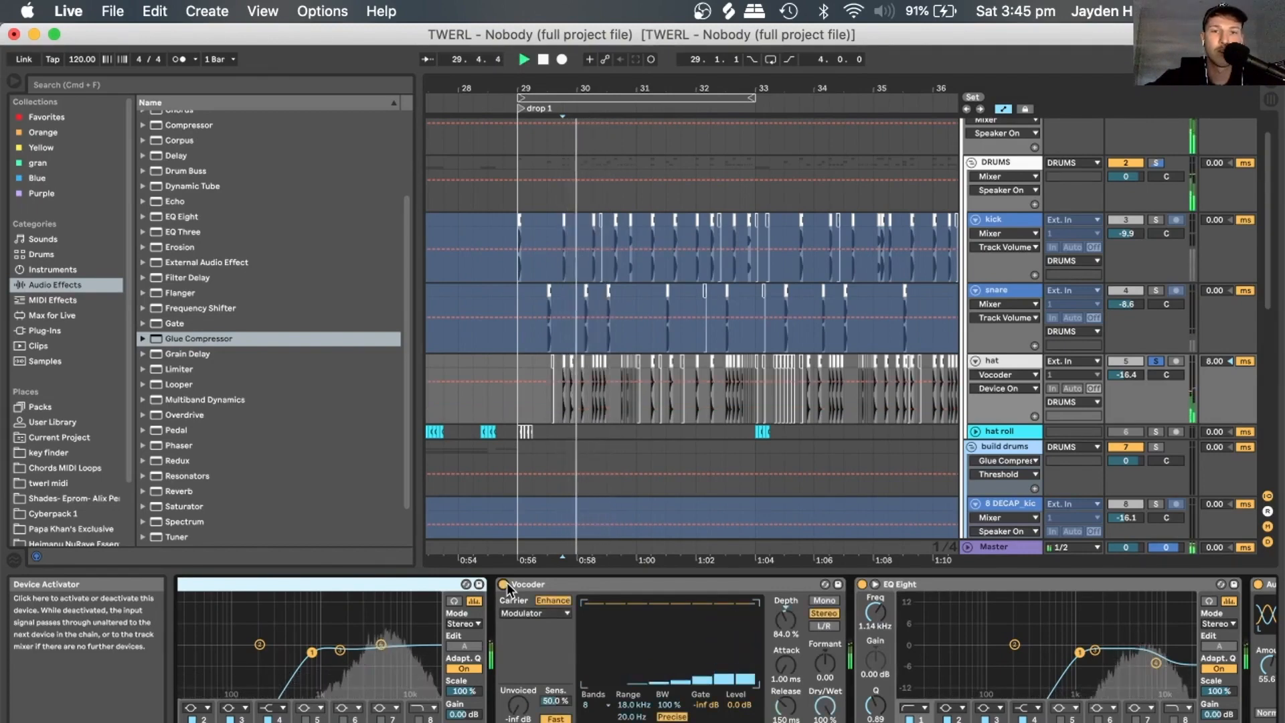
pyautogui.click(503, 585)
pyautogui.click(503, 585)
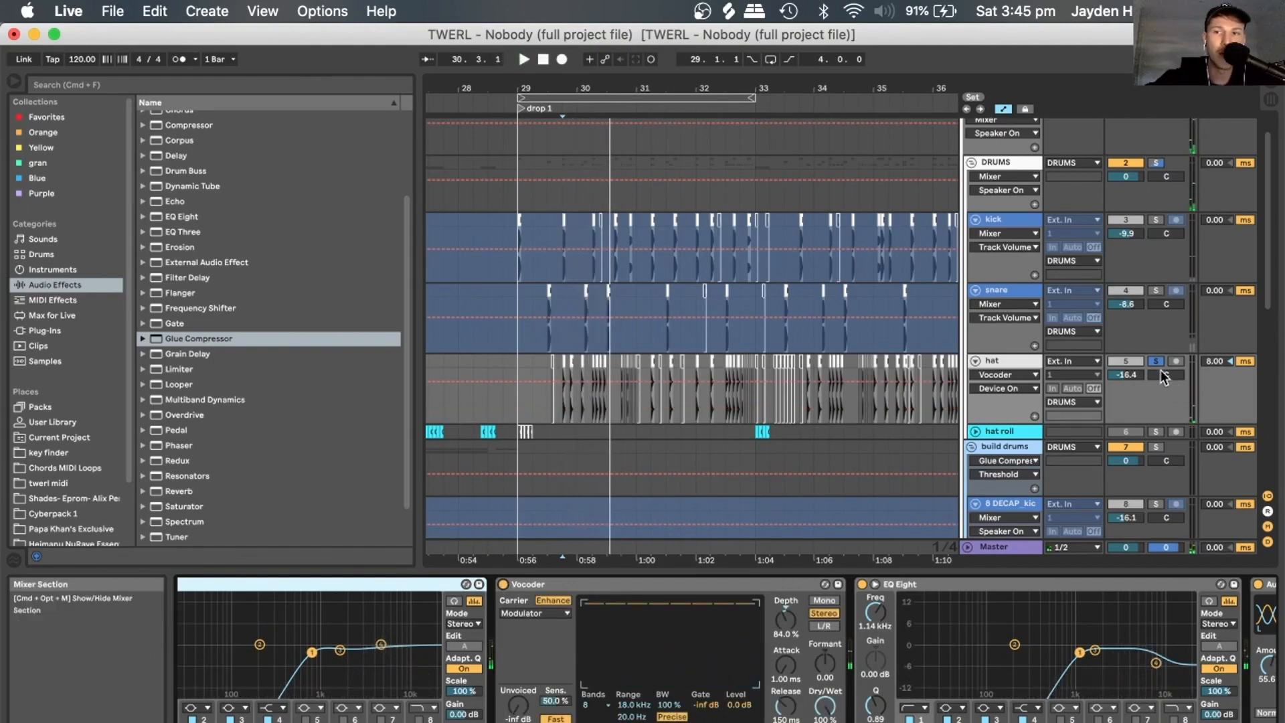
# View the second EQ Eight, Auto Pan and sidechained Compressor on the hat track, and play the hats from bar 30.2.
pyautogui.hscroll(3, 991, 686)
pyautogui.hscroll(10, 990, 686)
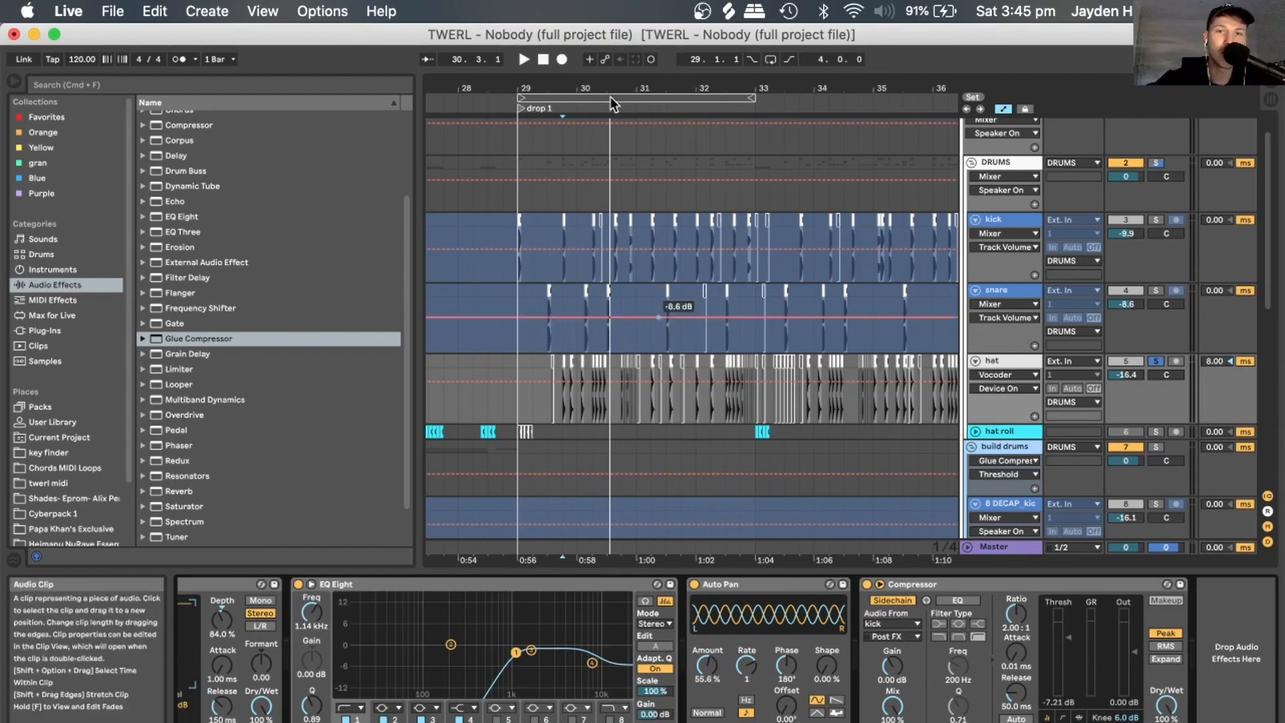
pyautogui.moveTo(576, 94); pyautogui.dragTo(589, 120)
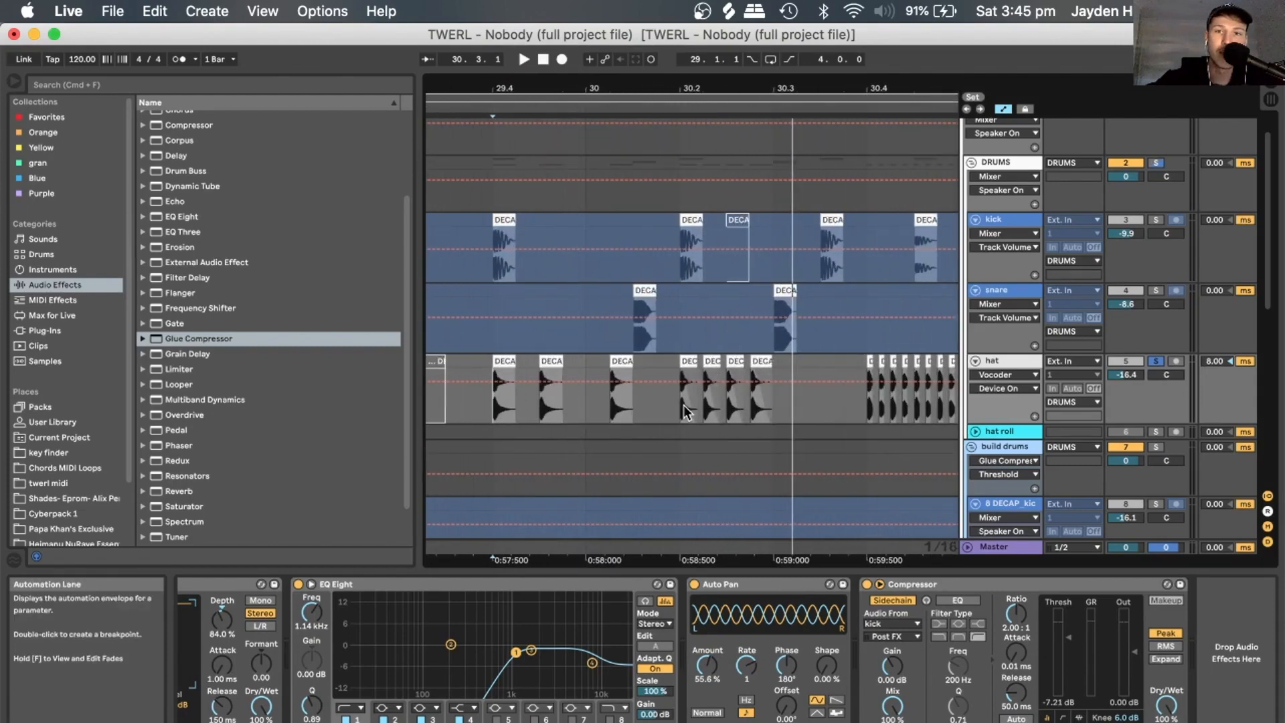
pyautogui.click(680, 114)
pyautogui.press('space')
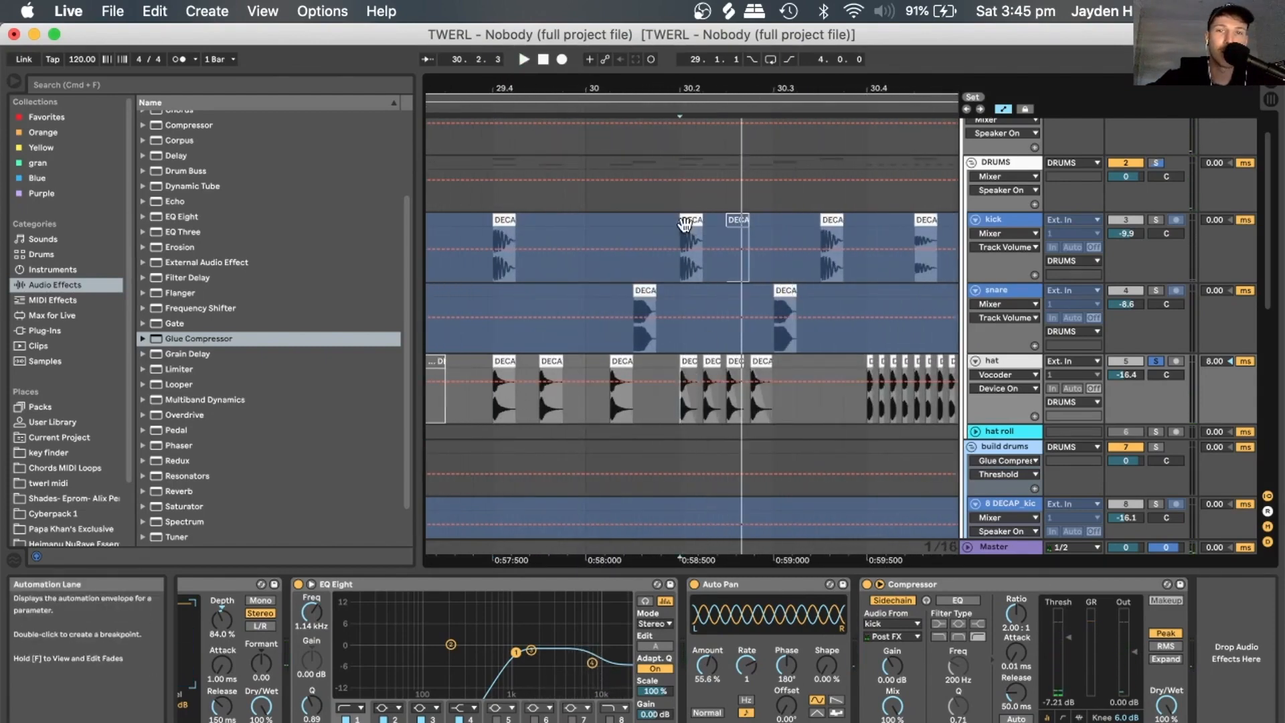
# Turn off the hat track's solo and play the DRUMS subgroup from bar 29 and from bar 30.
pyautogui.moveTo(686, 85); pyautogui.dragTo(757, 85)
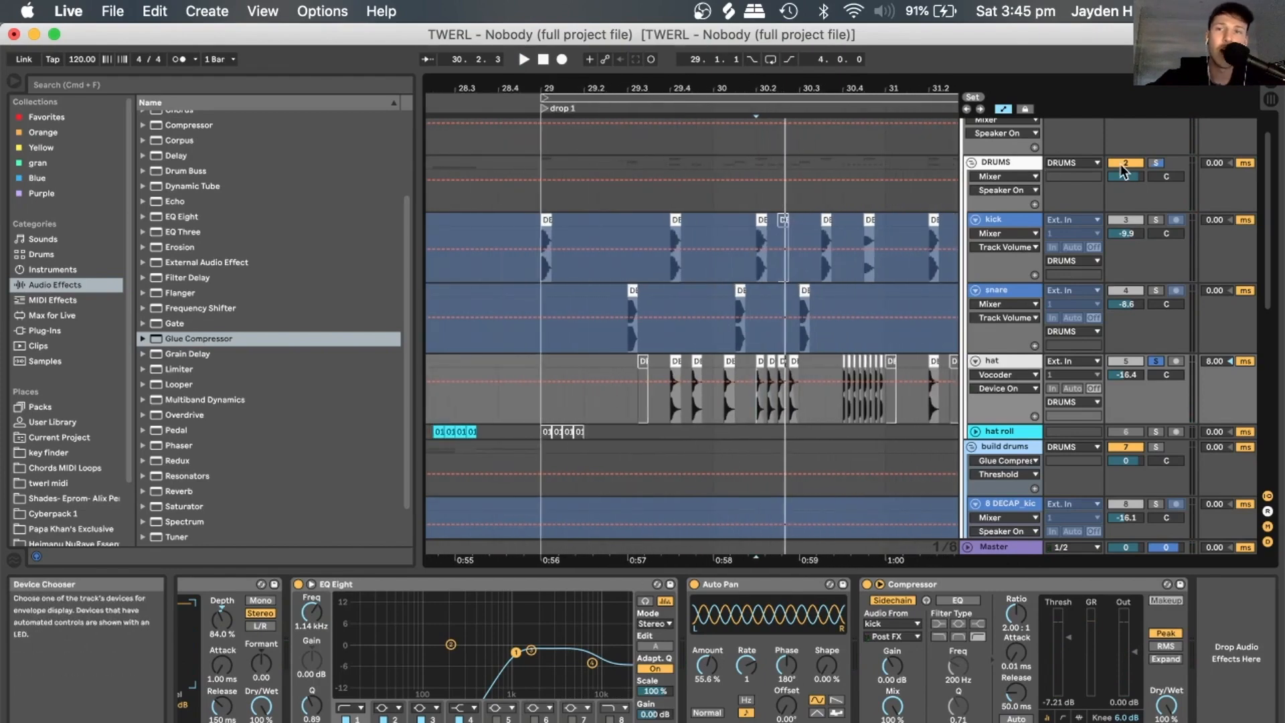
pyautogui.click(540, 276)
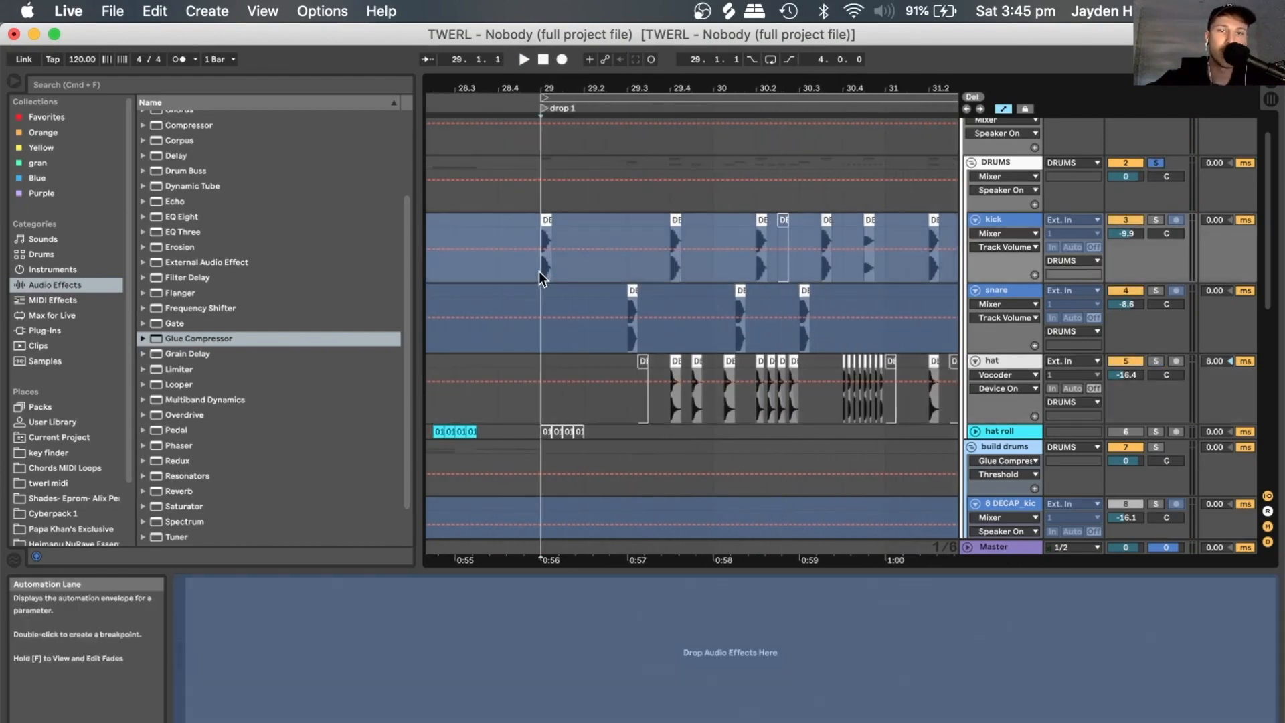
pyautogui.click(543, 158)
pyautogui.press('space')
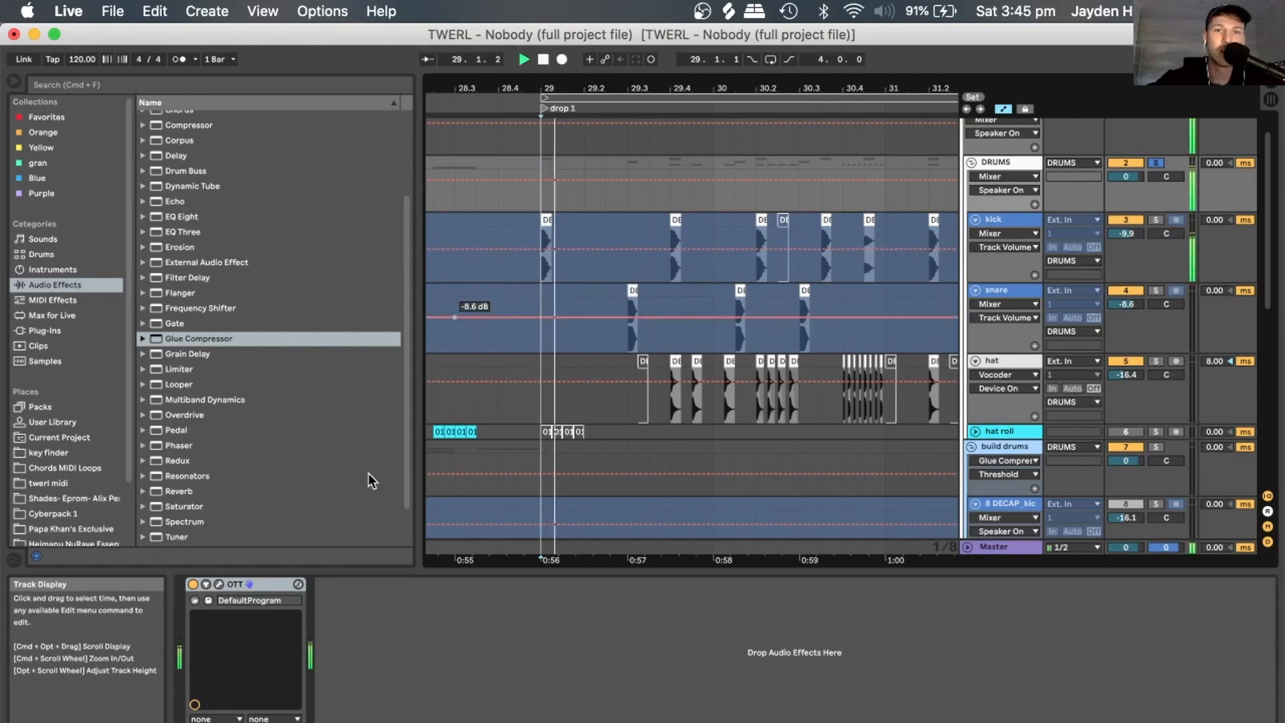
pyautogui.press('space')
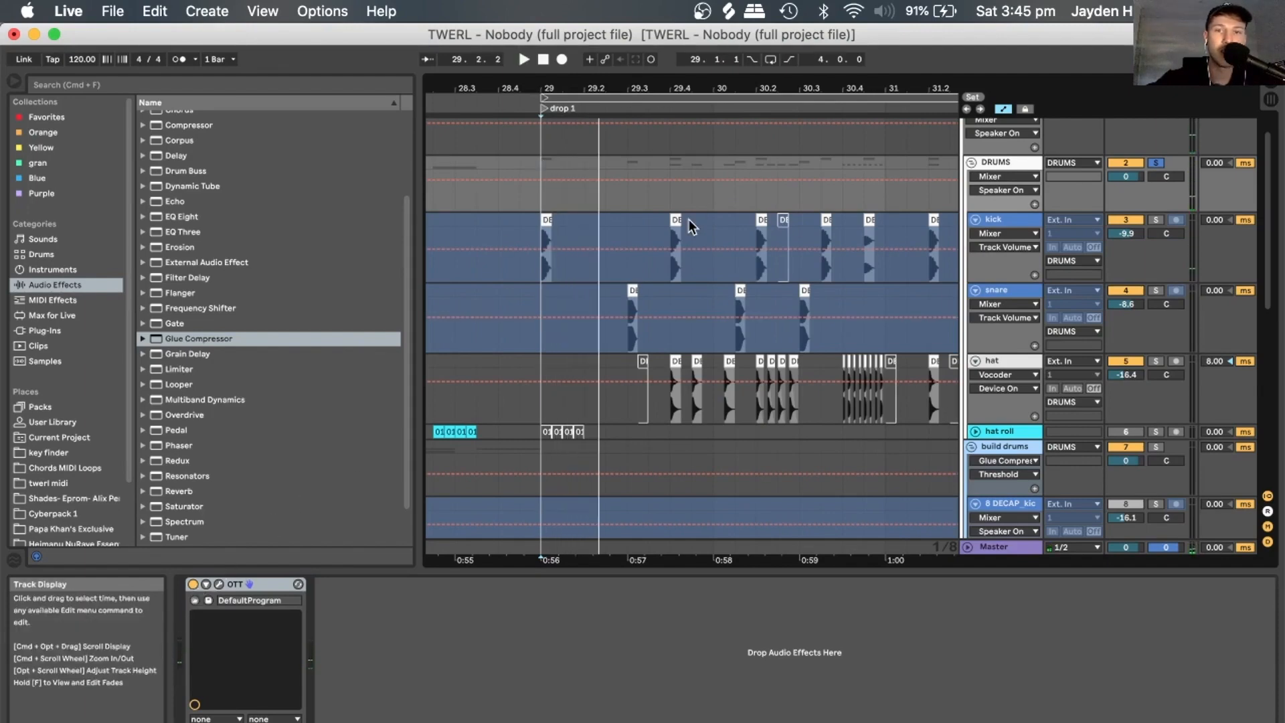
pyautogui.click(715, 219)
pyautogui.click(714, 192)
pyautogui.press('space')
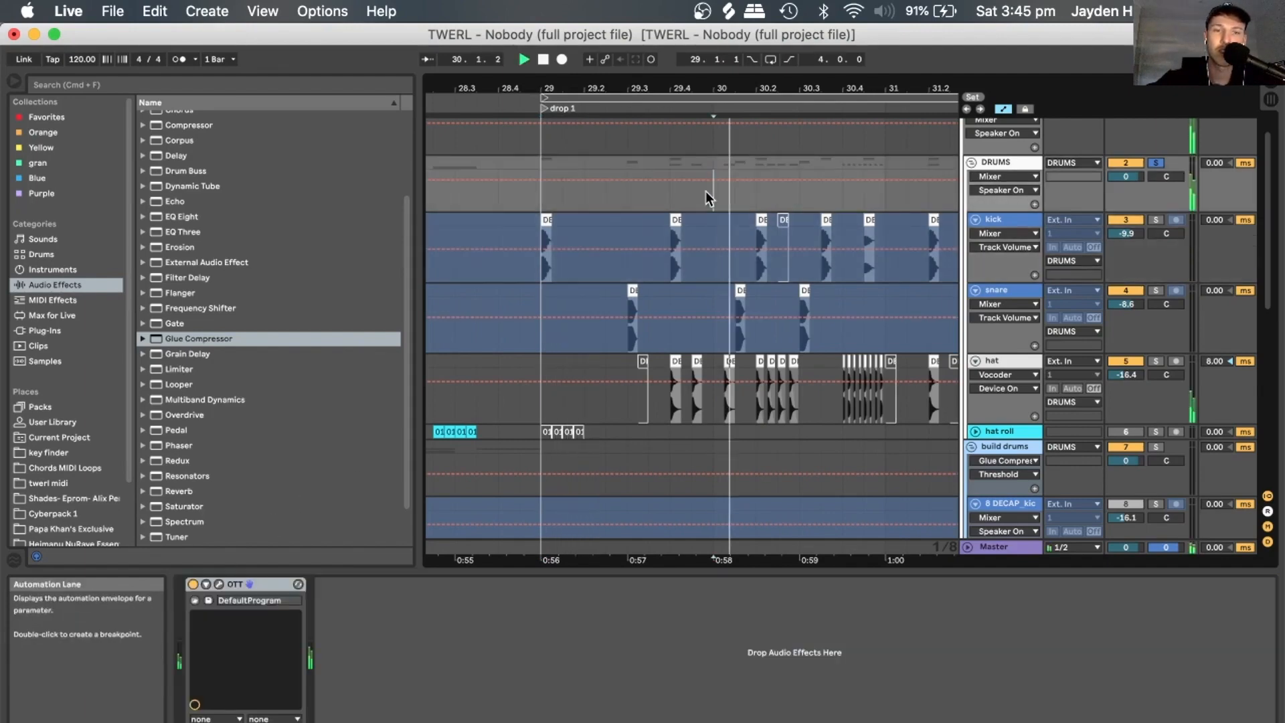
# Replay the DRUMS subgroup from bar 30 with its OTT plug-in switched off and on to compare the sound.
pyautogui.click(193, 583)
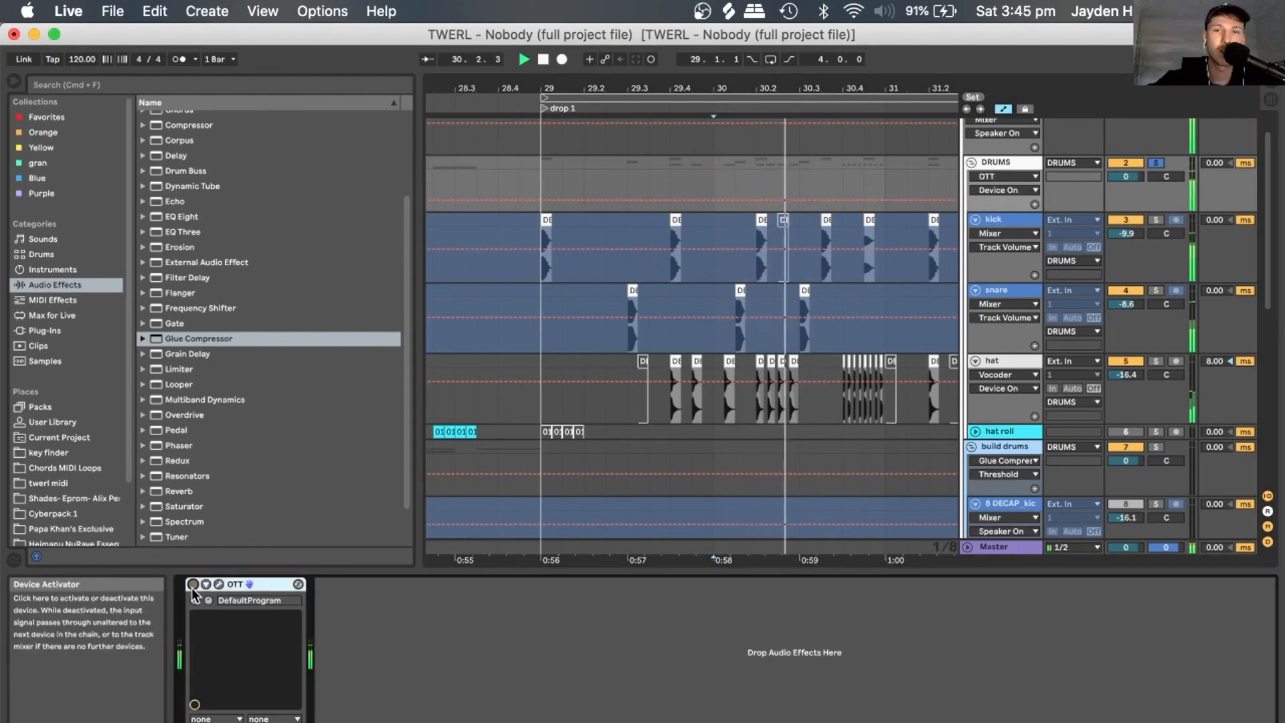
pyautogui.moveTo(536, 86); pyautogui.dragTo(516, 26)
pyautogui.click(193, 584)
pyautogui.press('space')
pyautogui.press('space')
pyautogui.press('space')
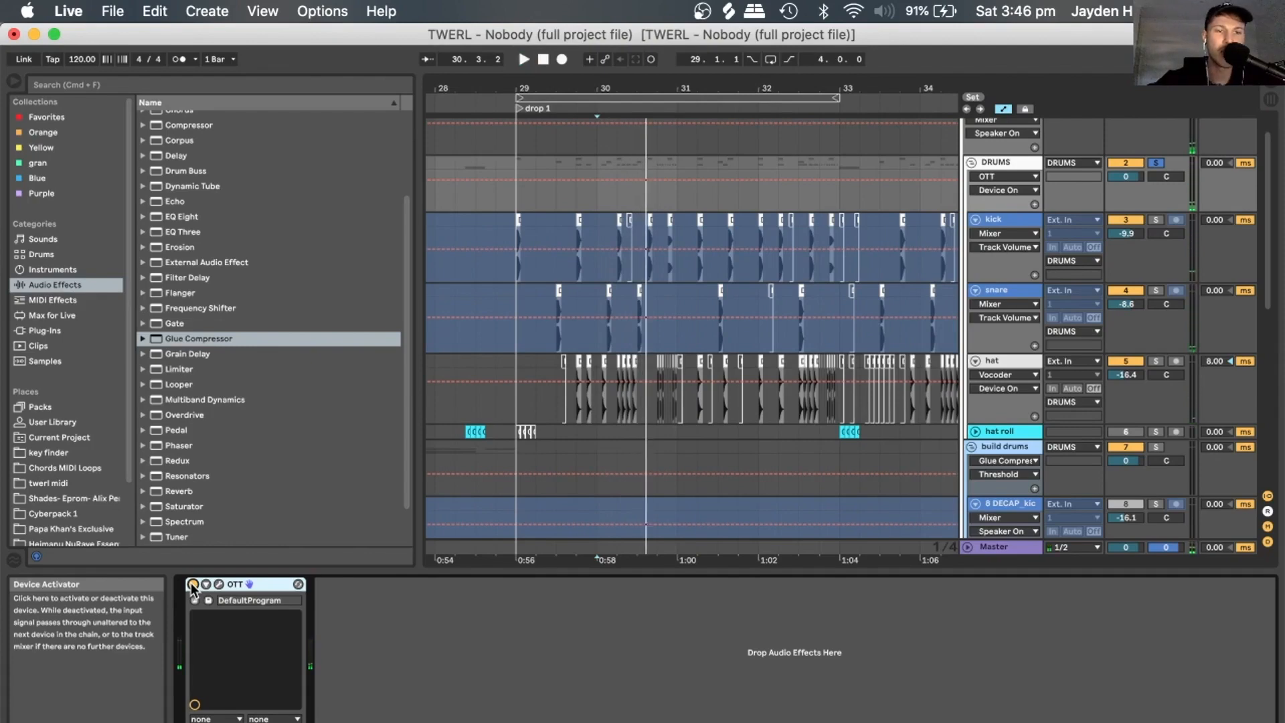
pyautogui.press('space')
pyautogui.press('space')
pyautogui.press('space')
pyautogui.click(193, 585)
pyautogui.press('space')
pyautogui.press('space')
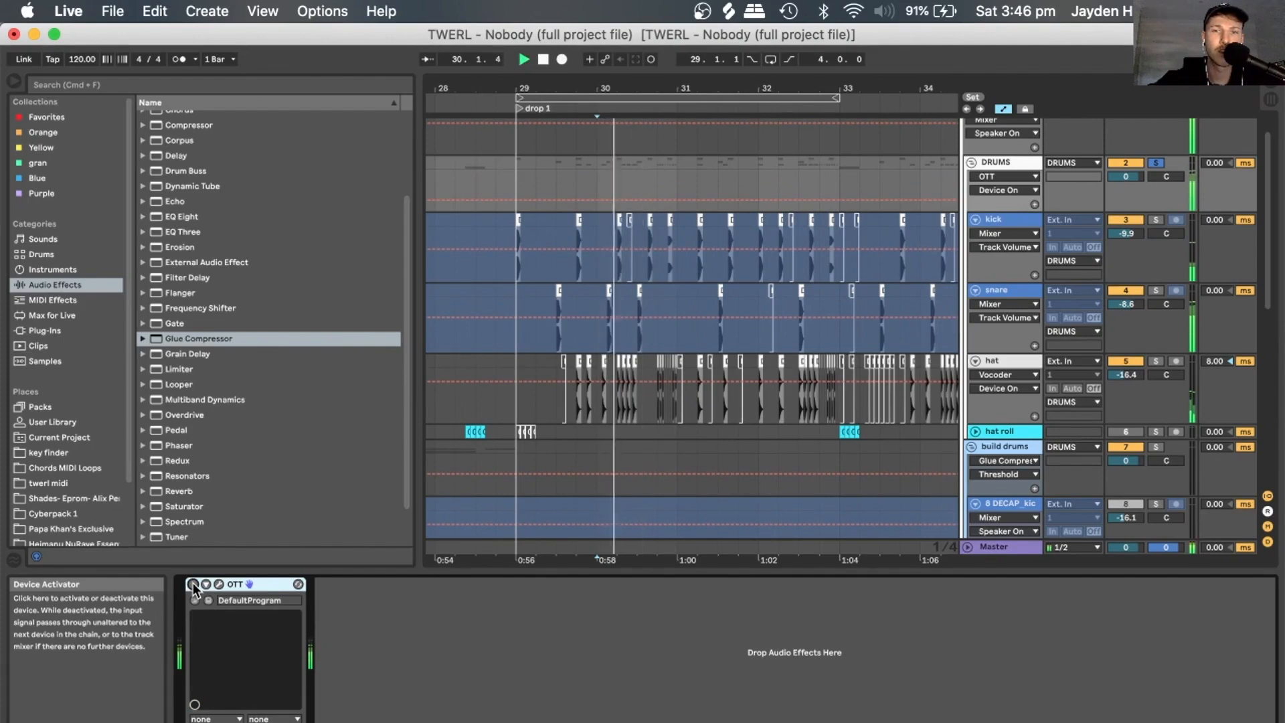
pyautogui.press('space')
pyautogui.press('space')
pyautogui.press('space')
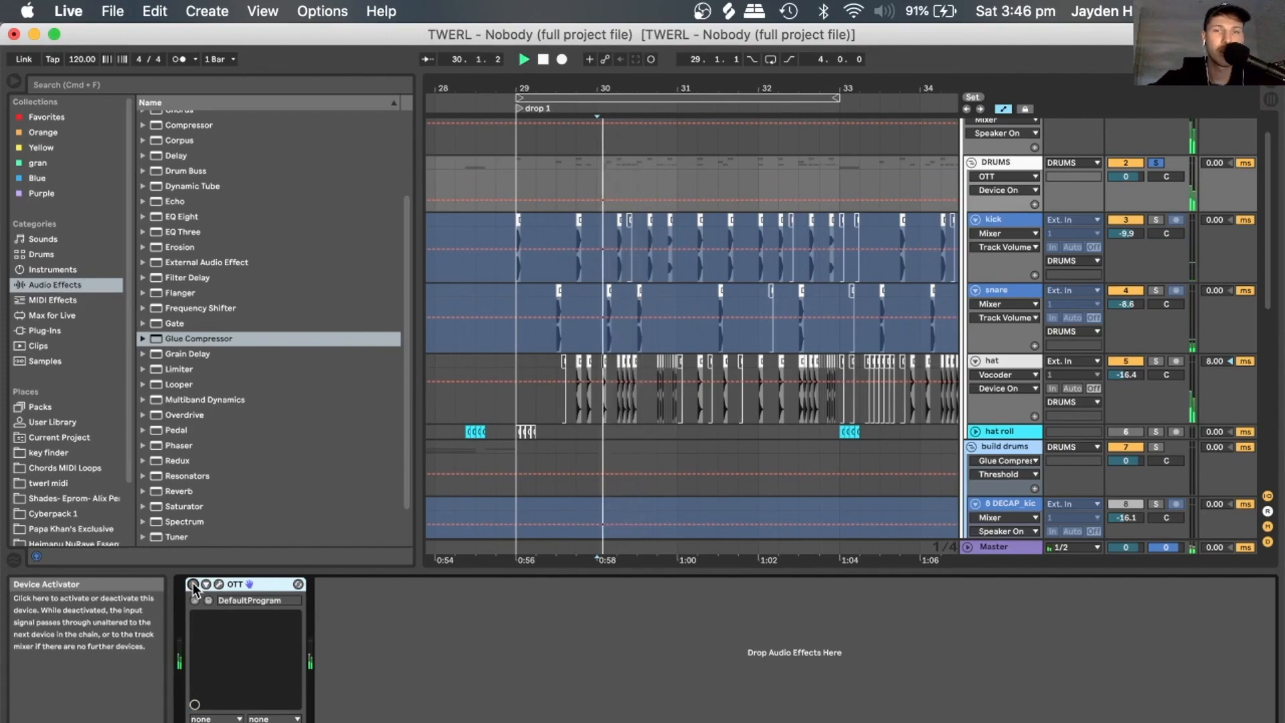
pyautogui.press('space')
pyautogui.click(193, 584)
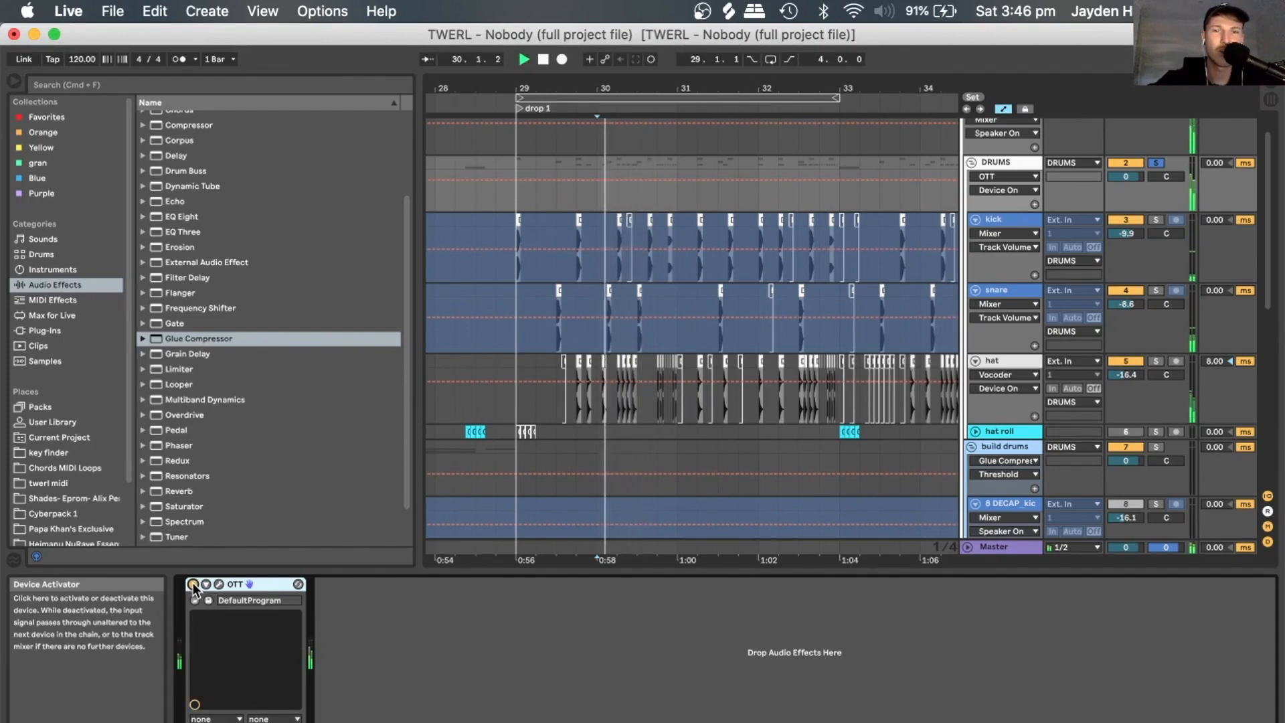
pyautogui.press('space')
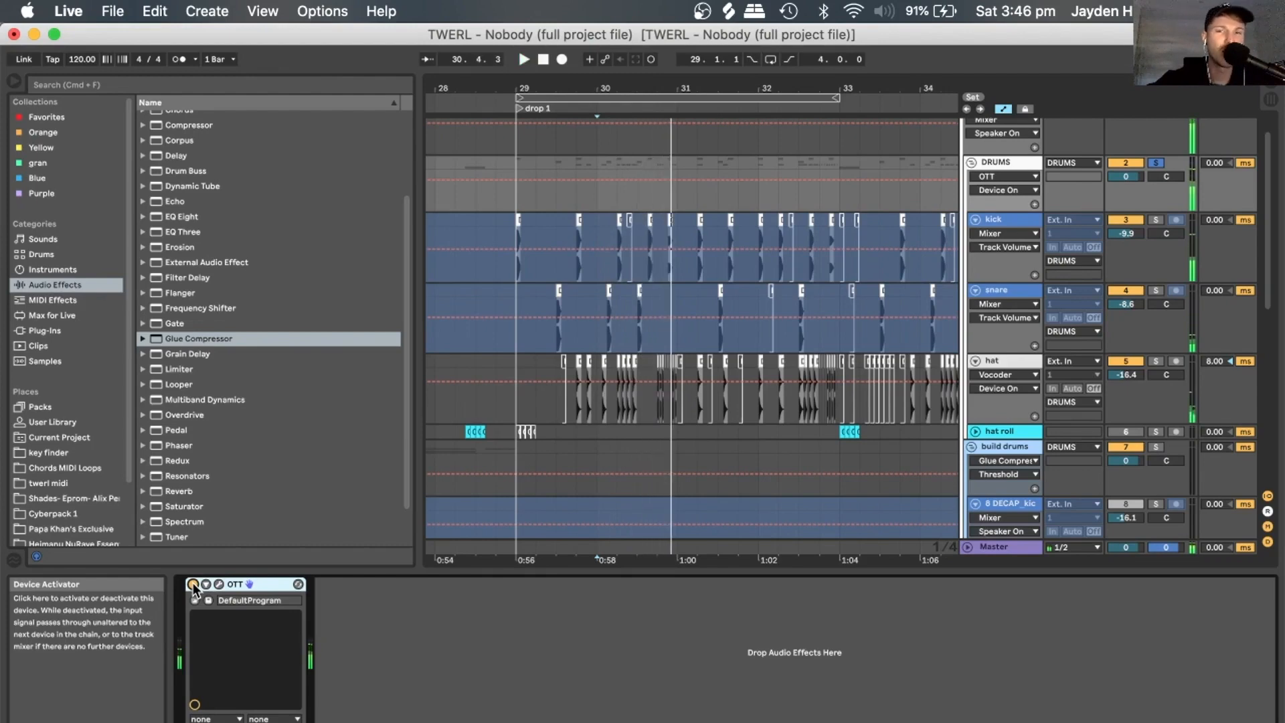
# Select bars 29 to 33 on the DRUMS subgroup and play the drop from bar 29.
pyautogui.moveTo(730, 87); pyautogui.dragTo(644, 51)
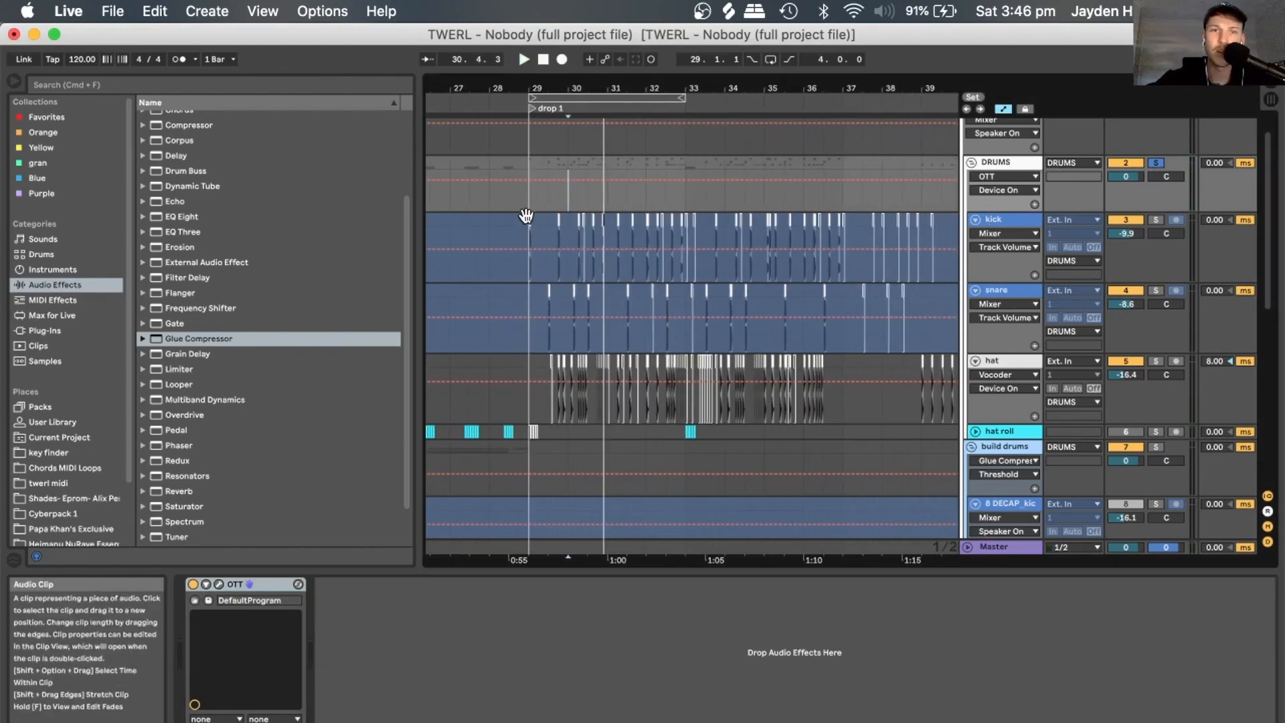
pyautogui.moveTo(685, 195); pyautogui.dragTo(524, 159)
pyautogui.press('space')
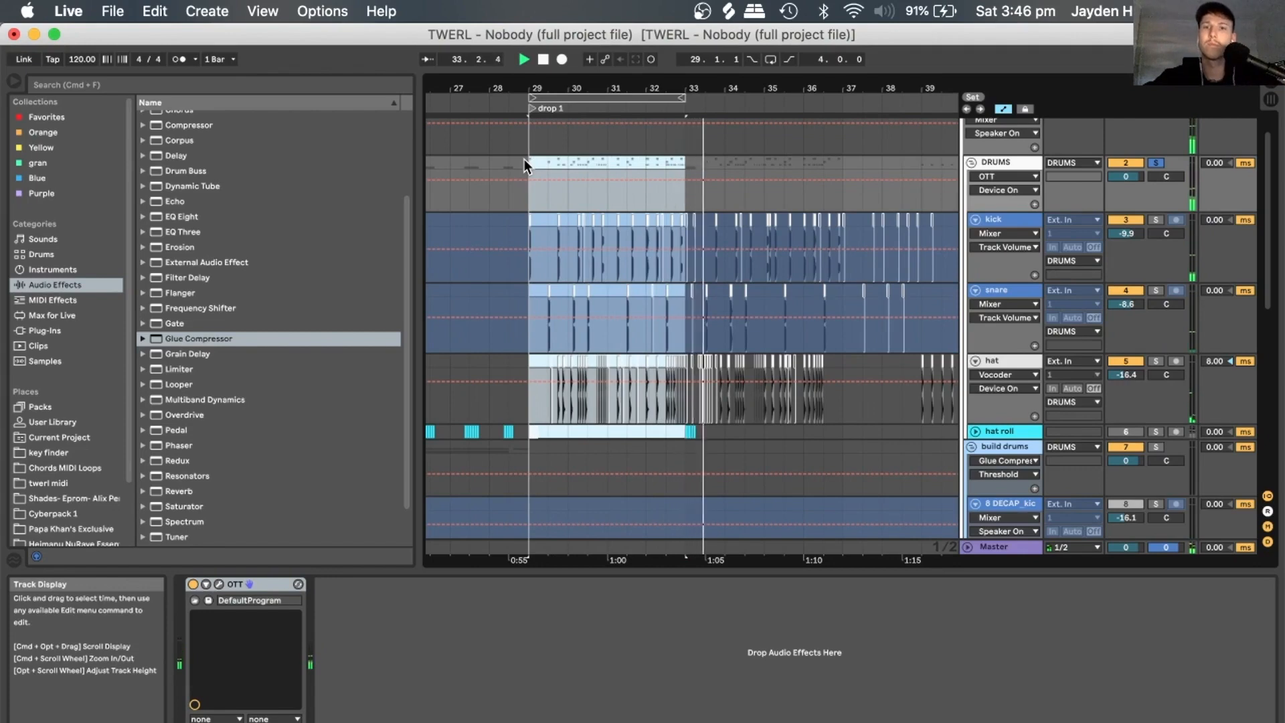
pyautogui.press('space')
# Undo the OTT and Vocoder switching and the unfreezing of the hat track.
pyautogui.moveTo(567, 85); pyautogui.dragTo(606, 184)
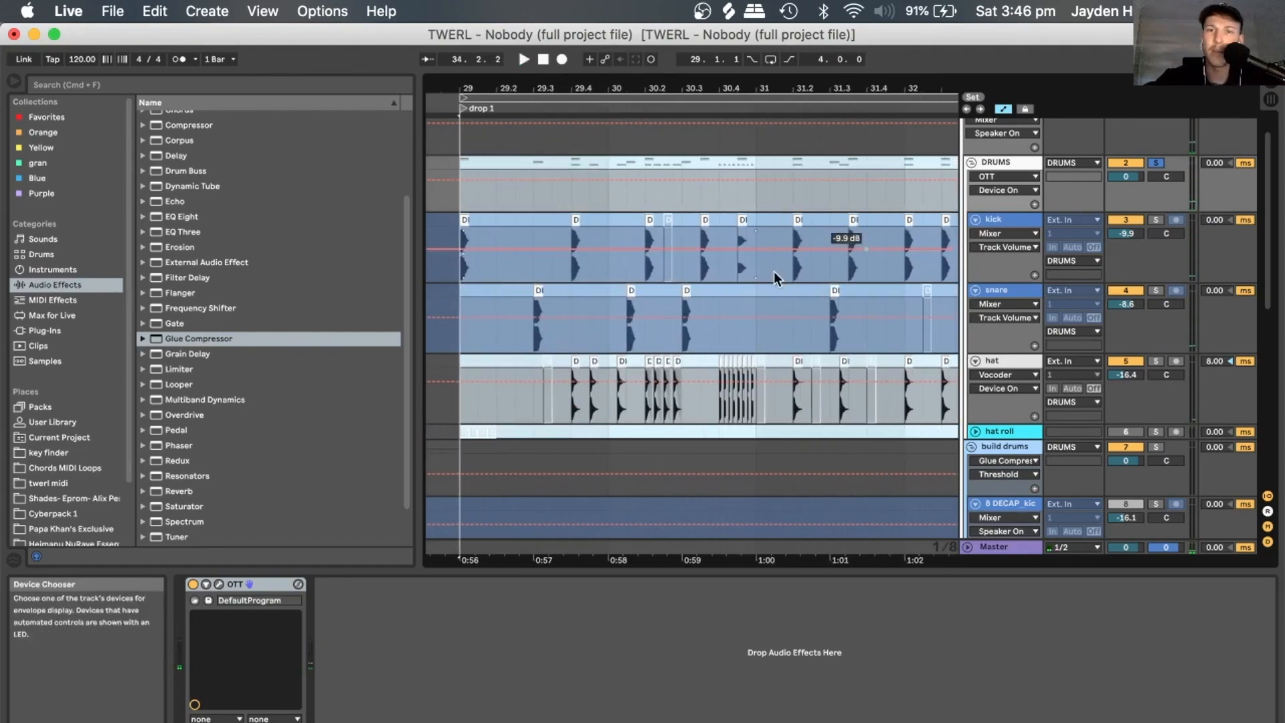
pyautogui.click(700, 192)
pyautogui.press('super+z')
pyautogui.press('super+z')
pyautogui.press('super+z')
pyautogui.press('super+z')
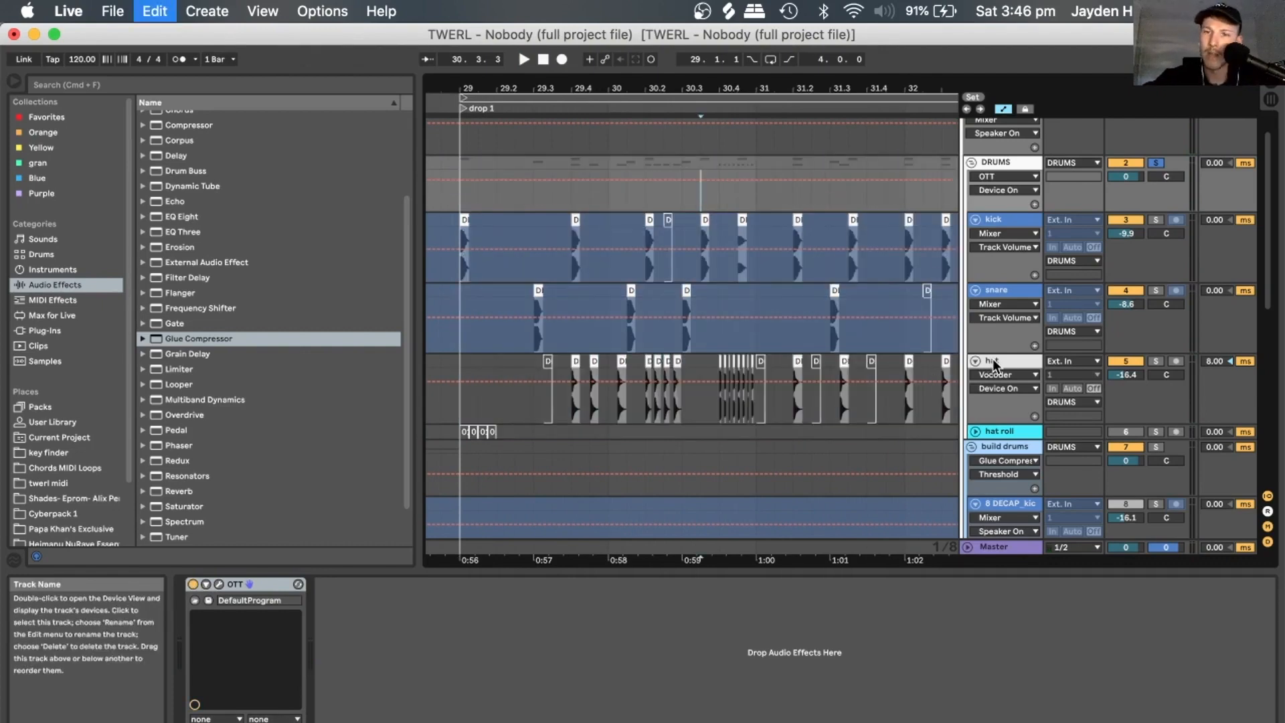
pyautogui.press('super+z')
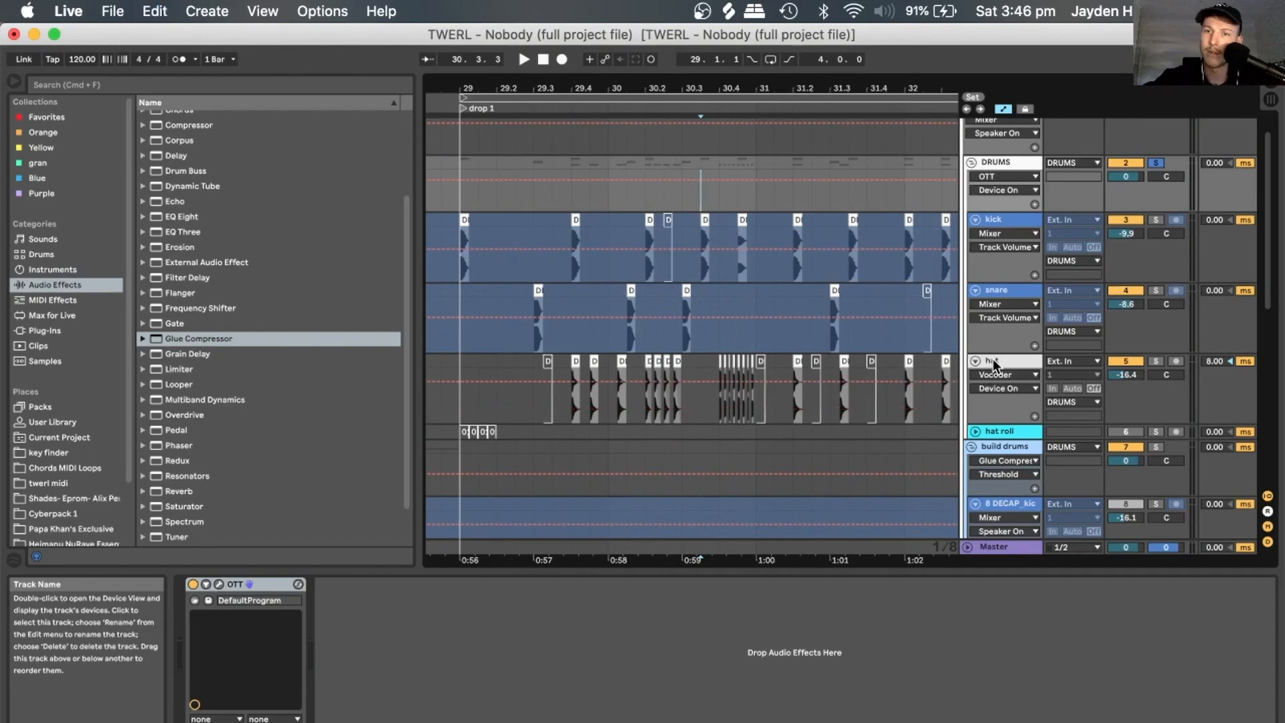
pyautogui.press('super+z')
pyautogui.click(994, 362)
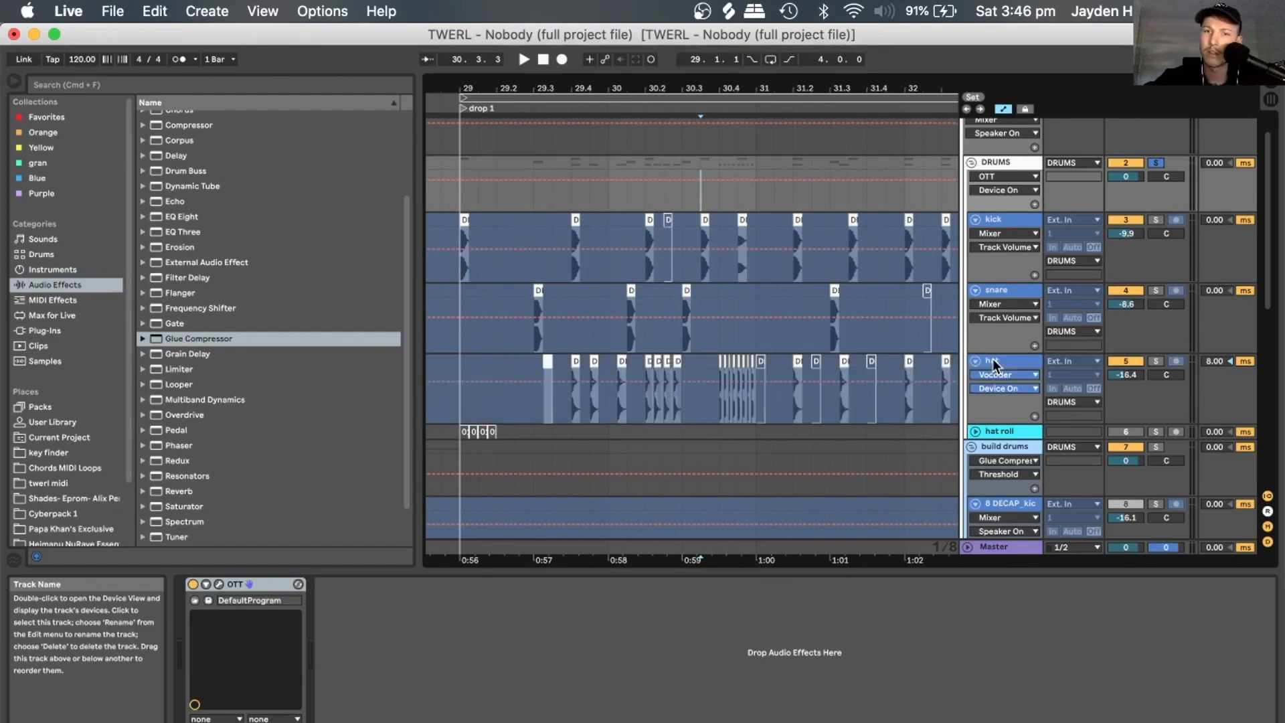
# Play the soloed DRUMS subgroup from the start of drop 1 at bar 29.
pyautogui.moveTo(474, 87); pyautogui.dragTo(490, 221)
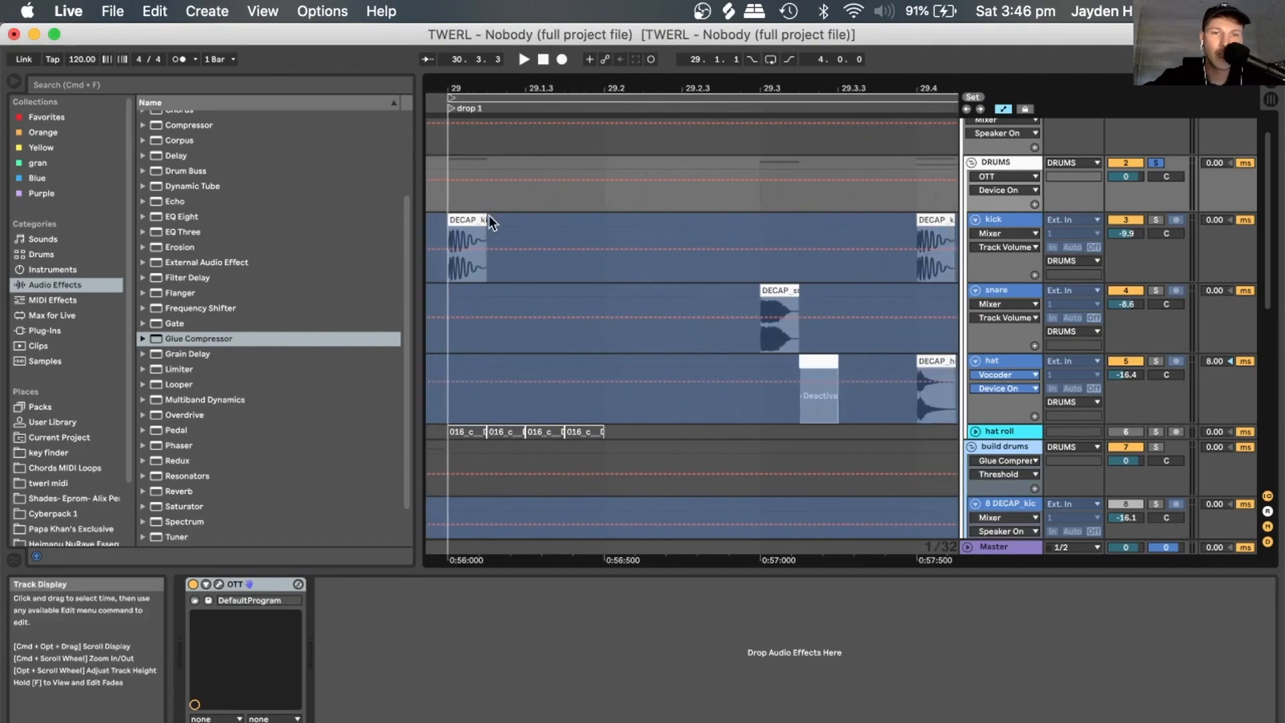
pyautogui.moveTo(464, 83)
pyautogui.mouseDown()
pyautogui.moveTo(472, 174)
pyautogui.moveTo(456, 151)
pyautogui.moveTo(472, 83)
pyautogui.mouseUp()
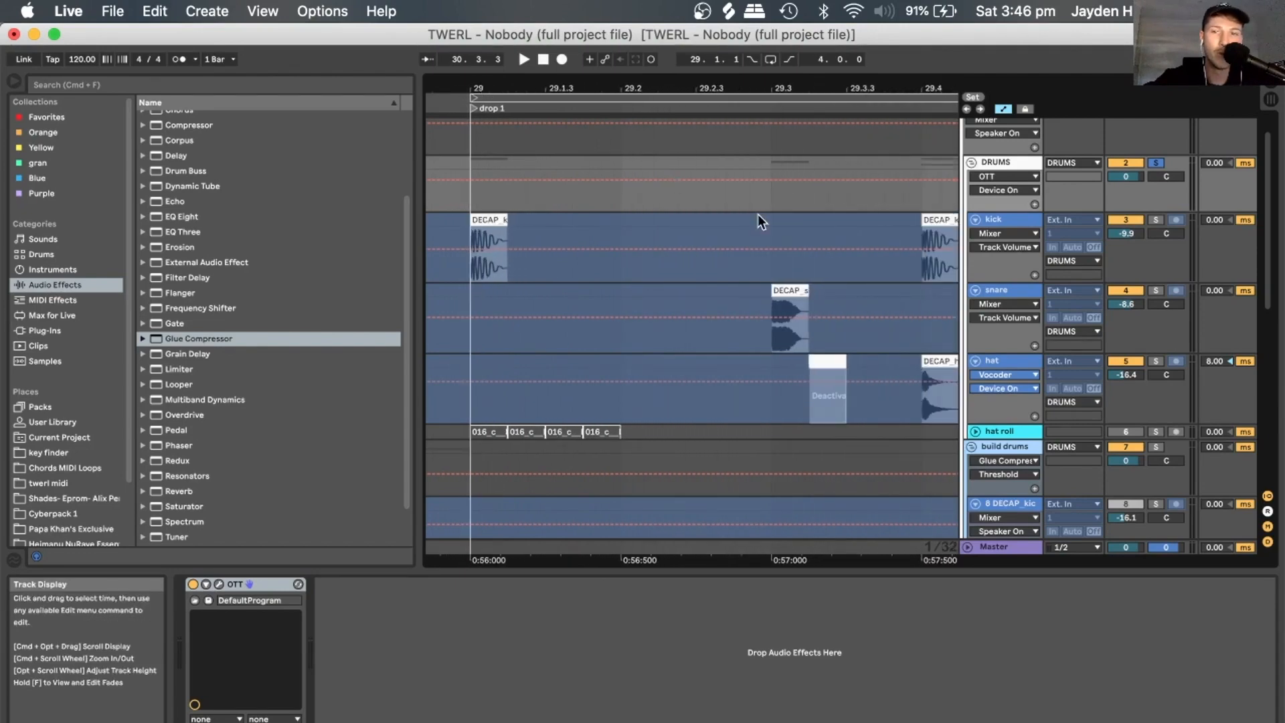
pyautogui.moveTo(736, 88); pyautogui.dragTo(697, 5)
pyautogui.moveTo(648, 87); pyautogui.dragTo(651, 30)
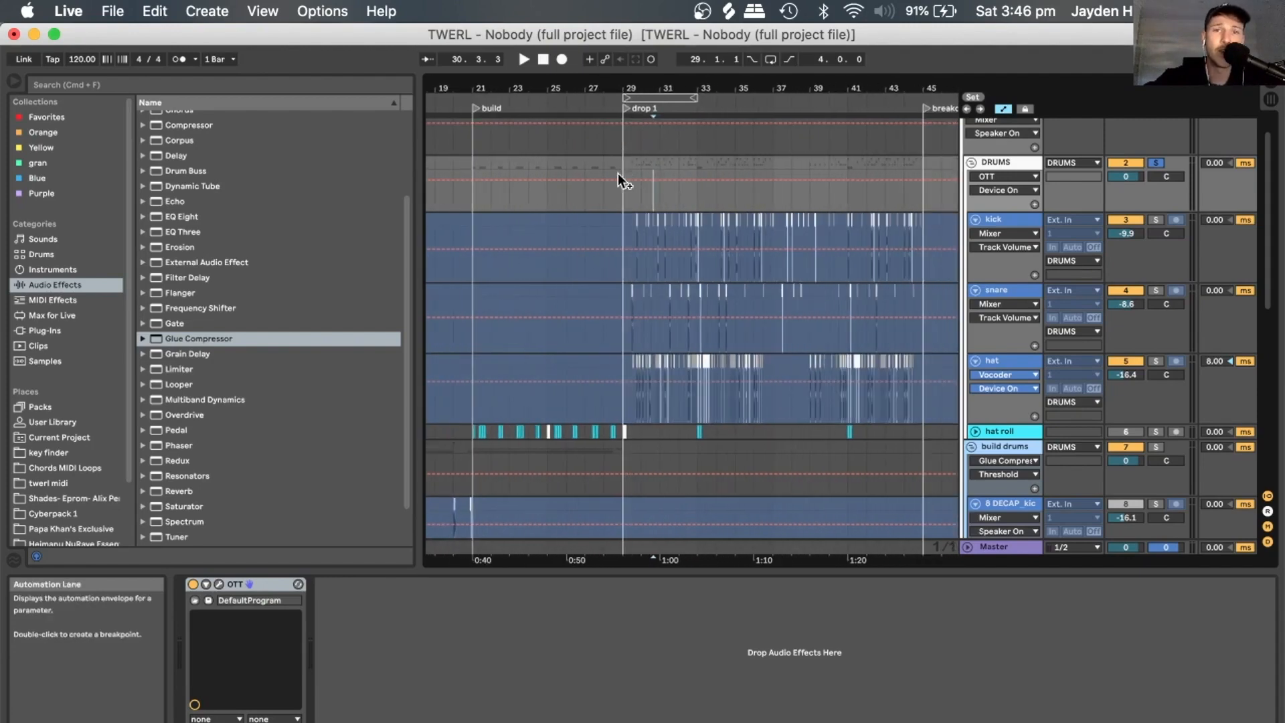
pyautogui.click(622, 171)
pyautogui.press('space')
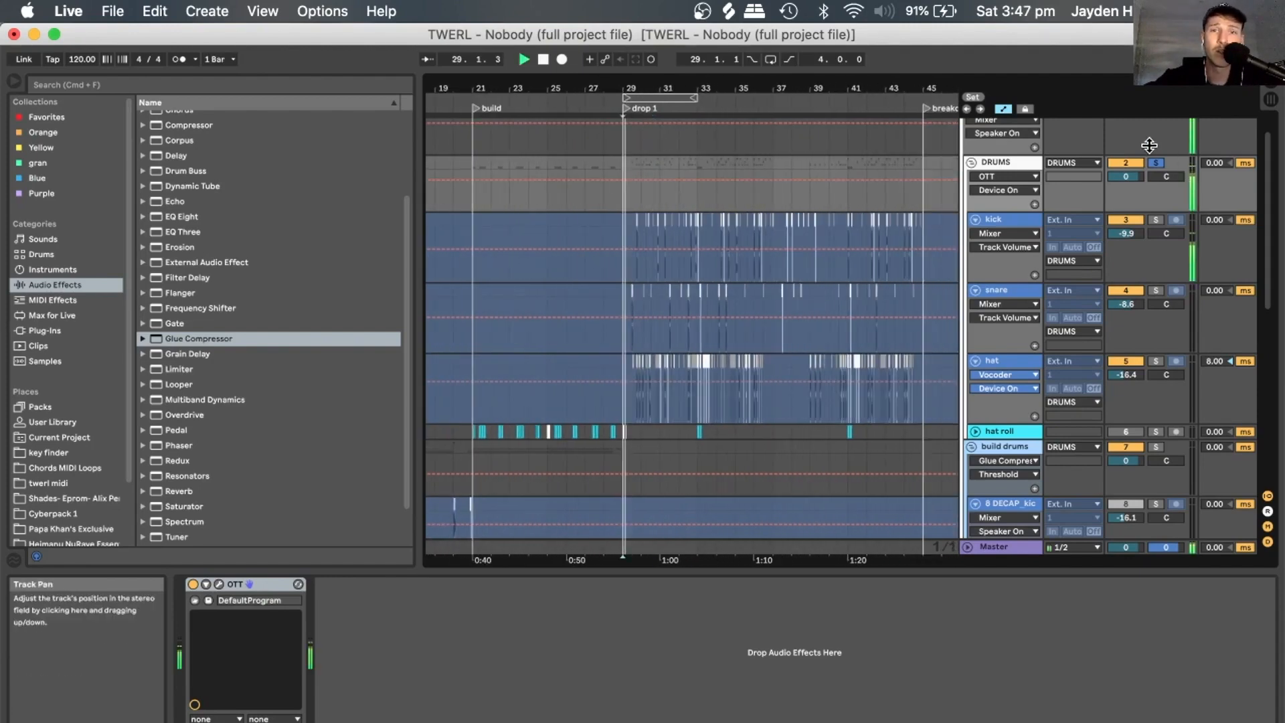
# Fold the DRUMS subgroup and the build drums subgroup so only their overviews show in the arrangement.
pyautogui.scroll(2, 1000, 144)
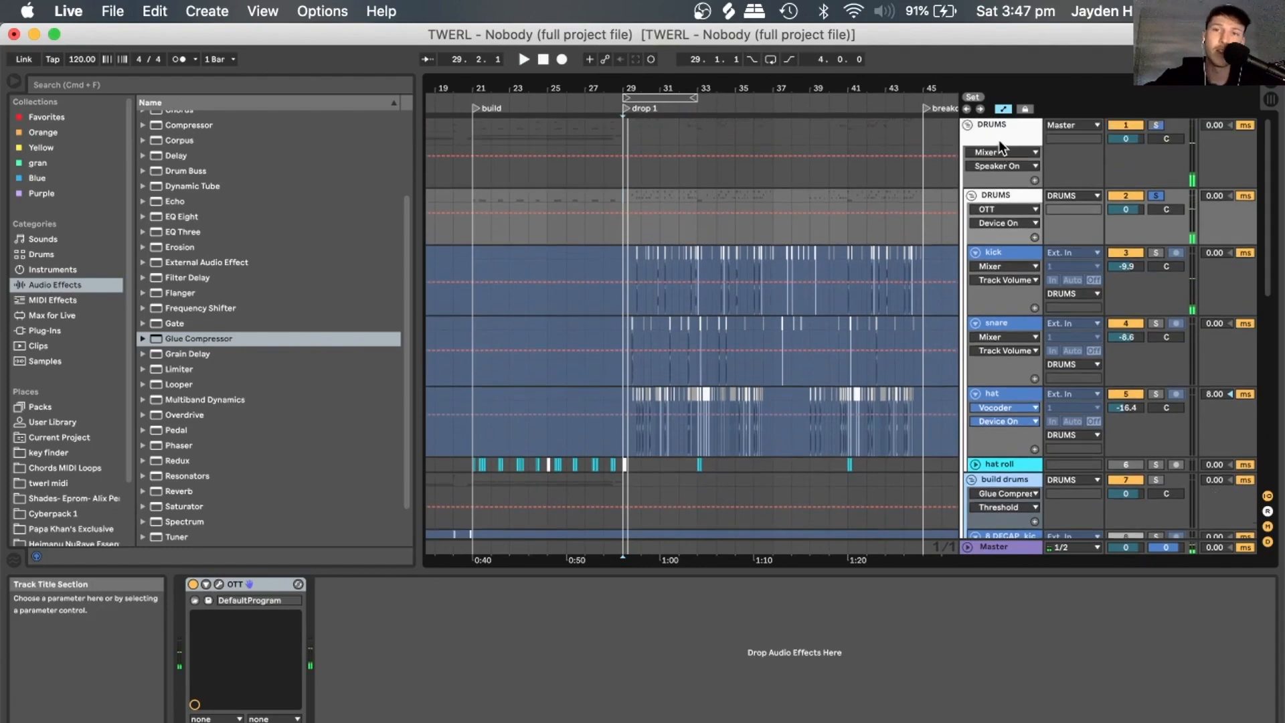
pyautogui.click(968, 195)
pyautogui.moveTo(711, 88); pyautogui.dragTo(712, 65)
pyautogui.click(965, 207)
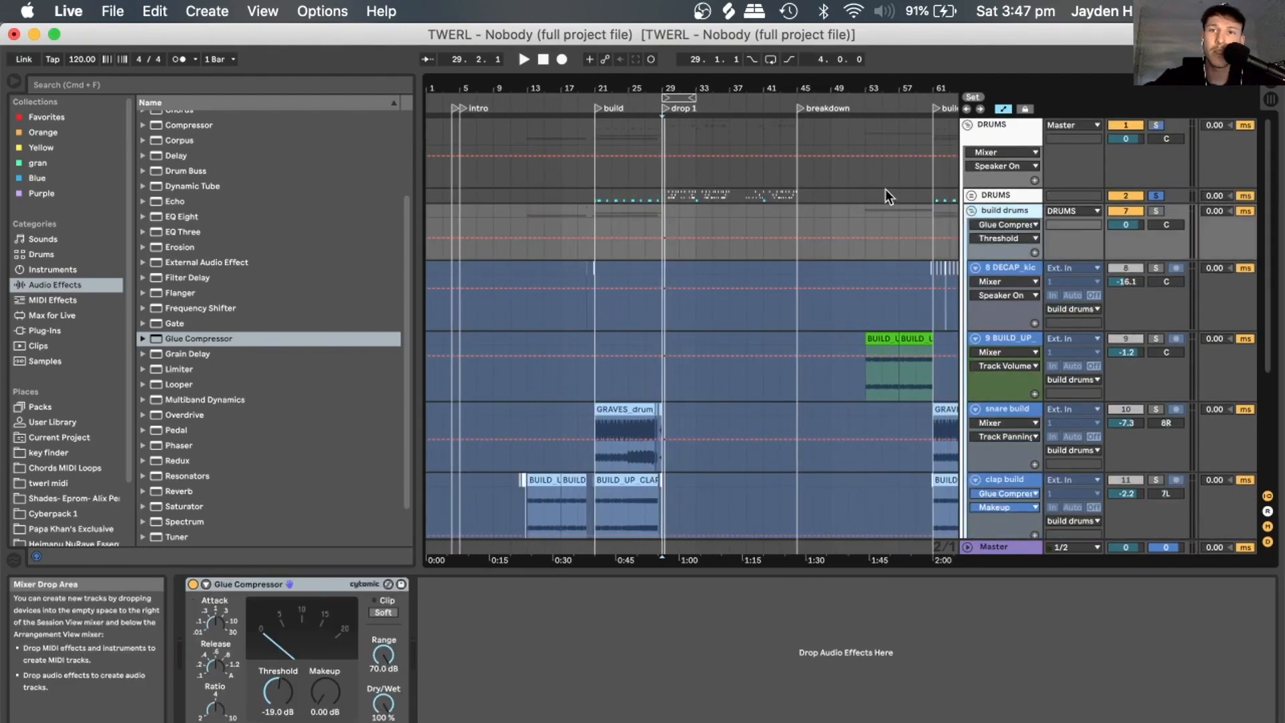
pyautogui.click(971, 210)
pyautogui.hscroll(10, 882, 210)
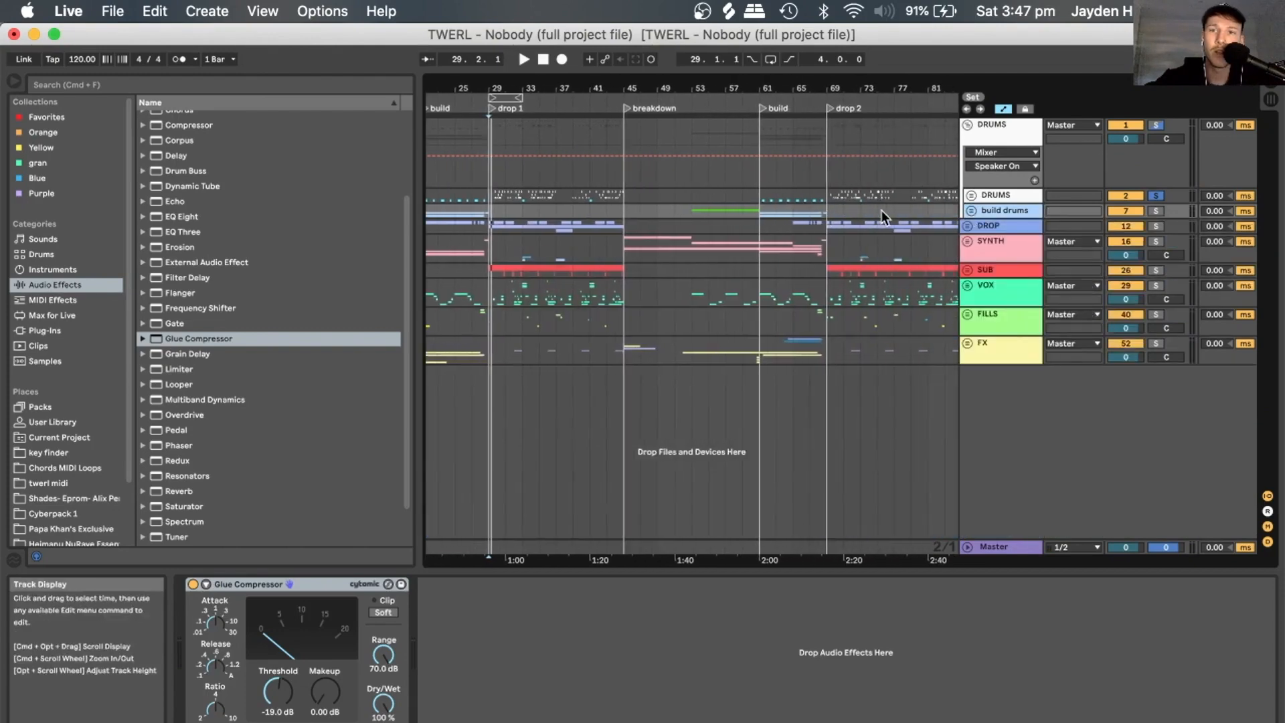
# Solo the build drums subgroup in place of DRUMS and play the second build from bar 61.
pyautogui.click(761, 195)
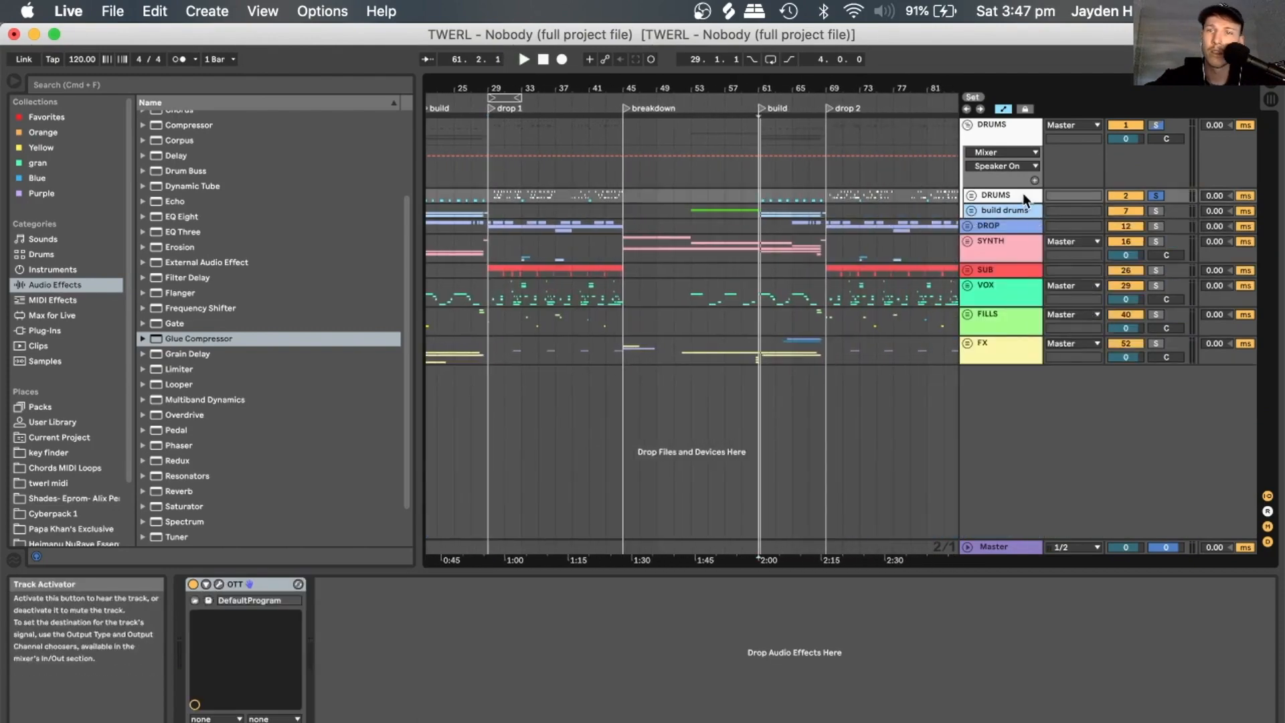
pyautogui.click(1156, 211)
pyautogui.press('space')
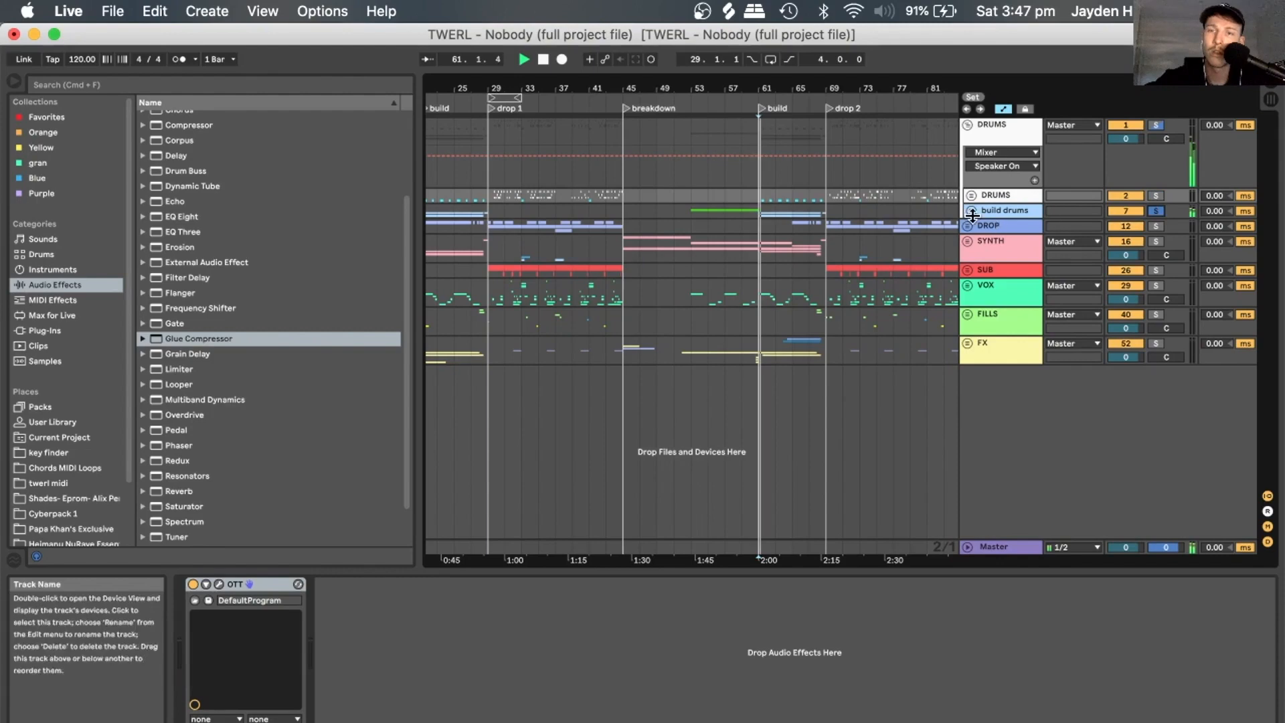
# Unfold the build drums subgroup and audition the BUILD_UP clips from bar 53, then the snare build from bar 61.
pyautogui.click(970, 212)
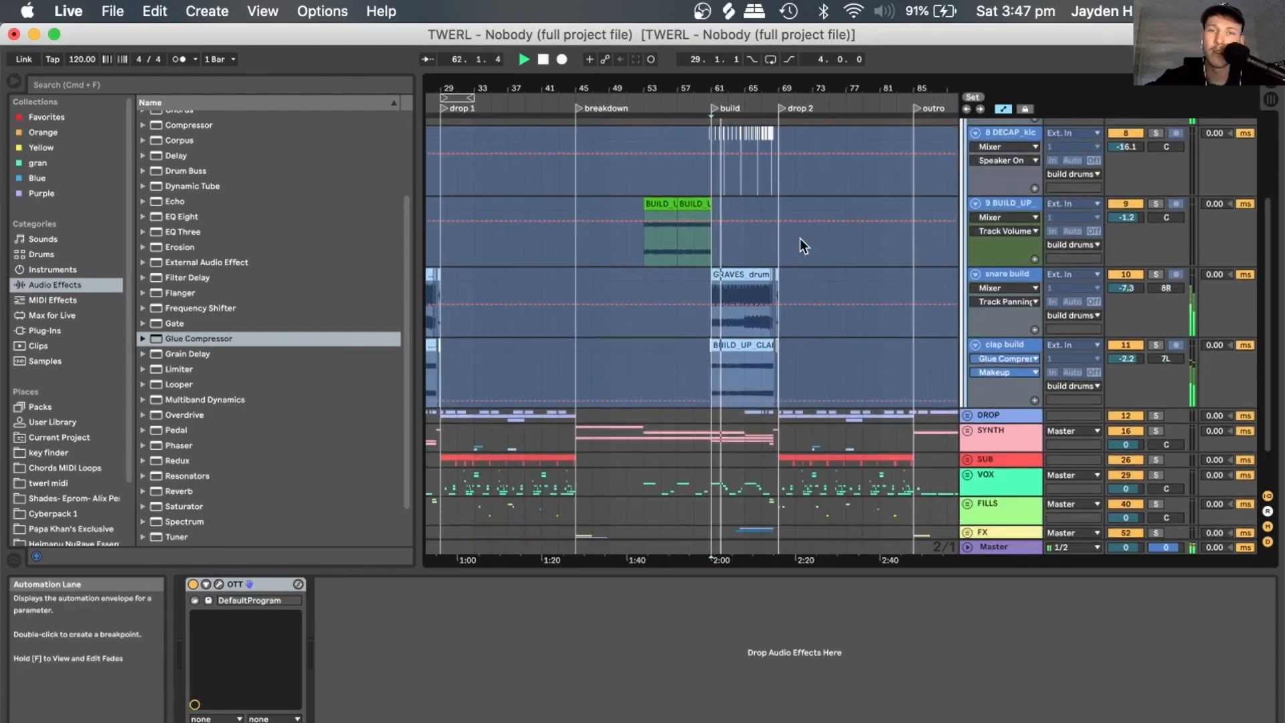
pyautogui.click(644, 243)
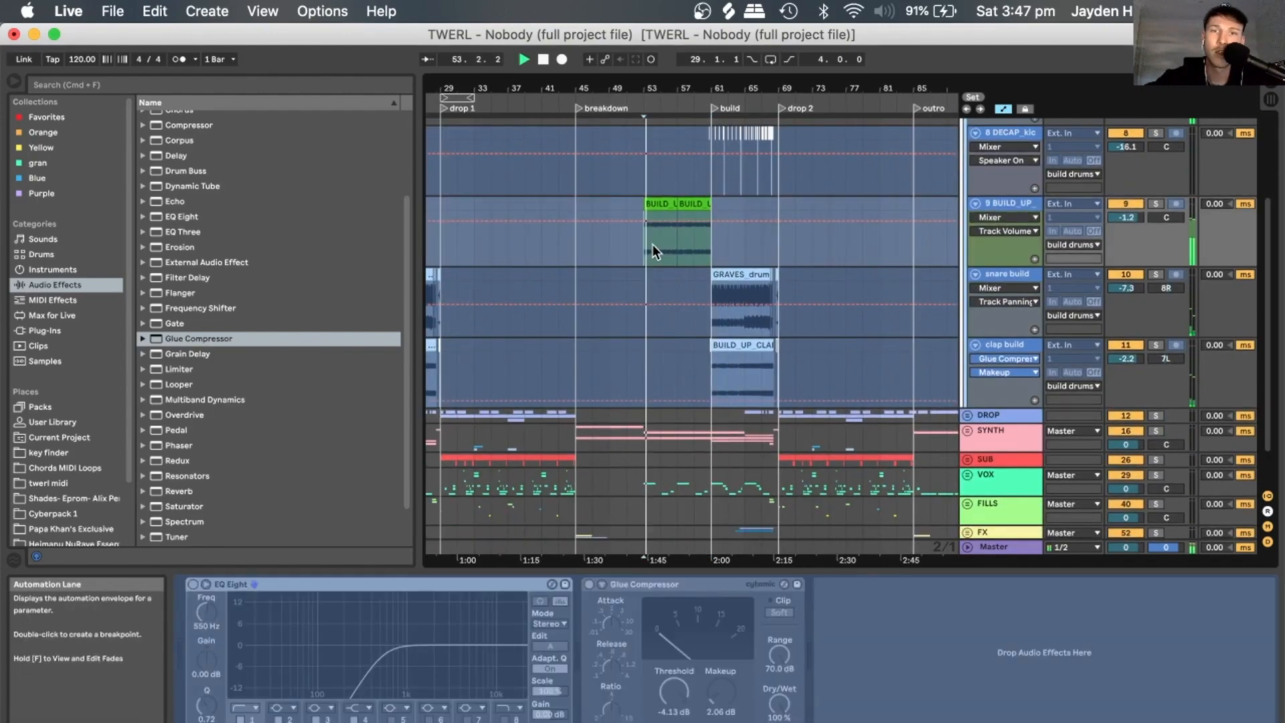
pyautogui.click(713, 319)
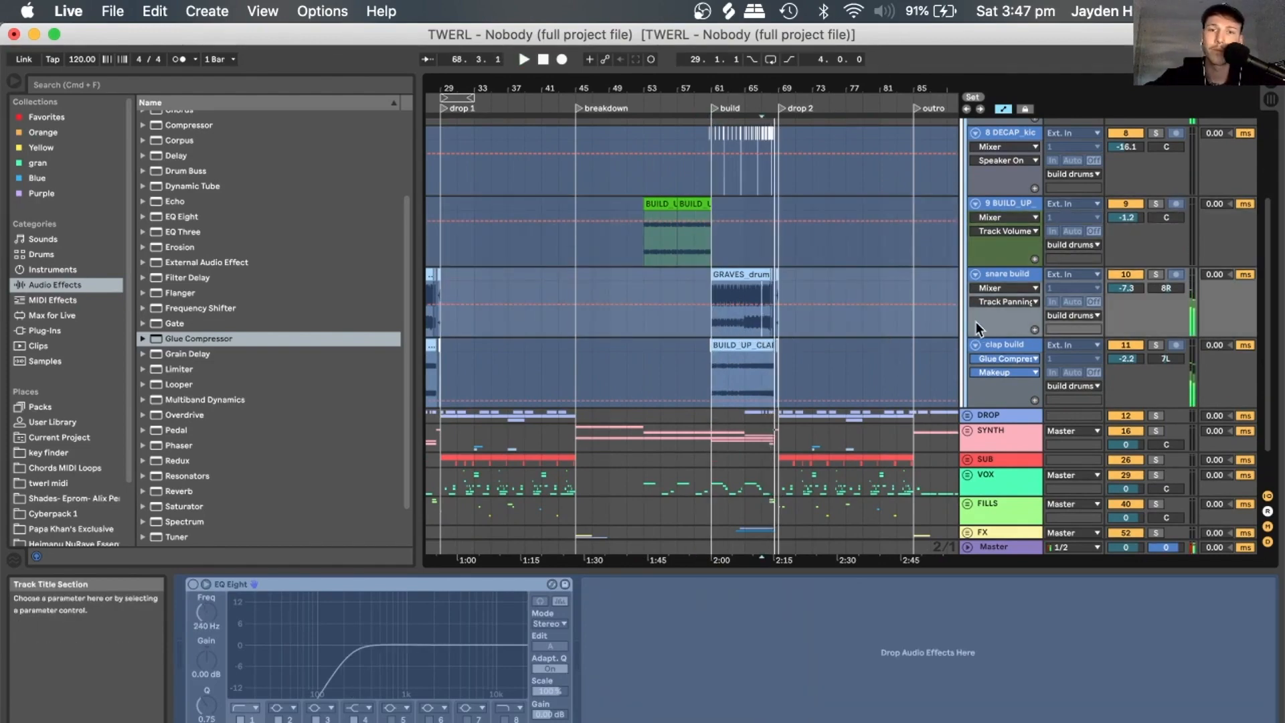
# Fold the build drums subgroup, turn off its solo, and fold the top-level DRUMS group.
pyautogui.scroll(3, 823, 242)
pyautogui.scroll(-5, 813, 227)
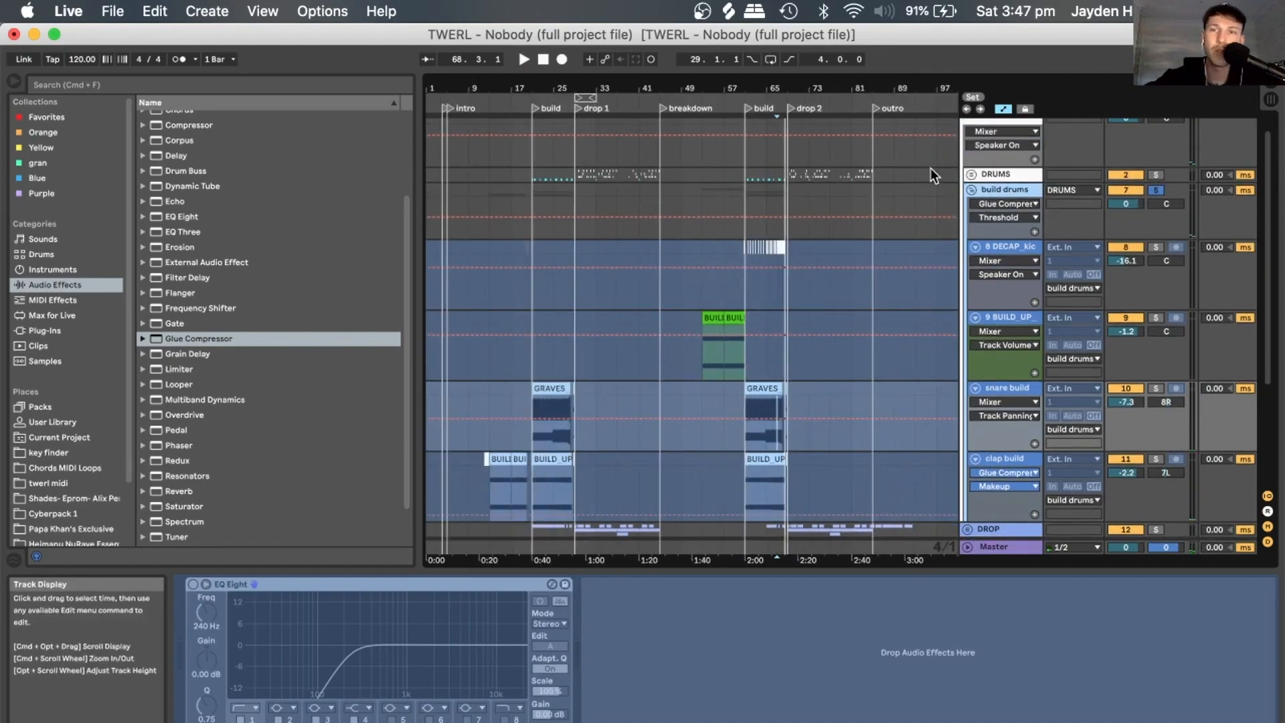
pyautogui.click(970, 189)
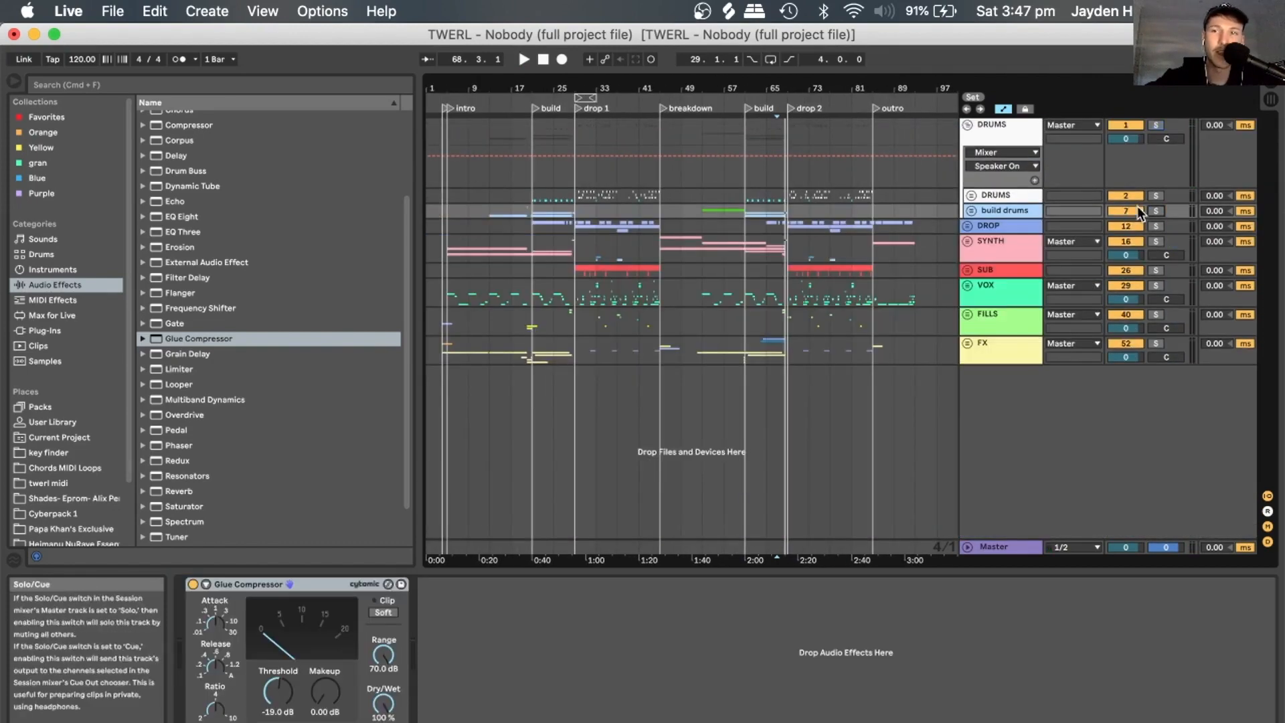
pyautogui.click(1014, 130)
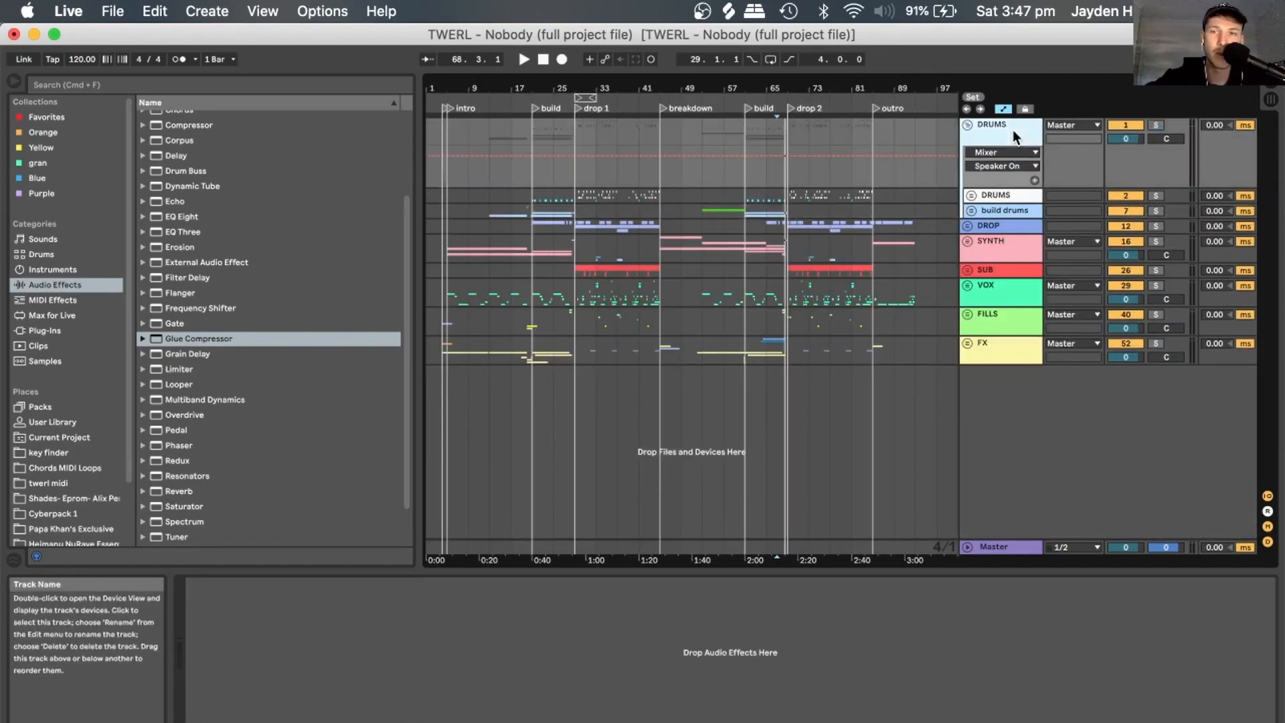
pyautogui.click(967, 124)
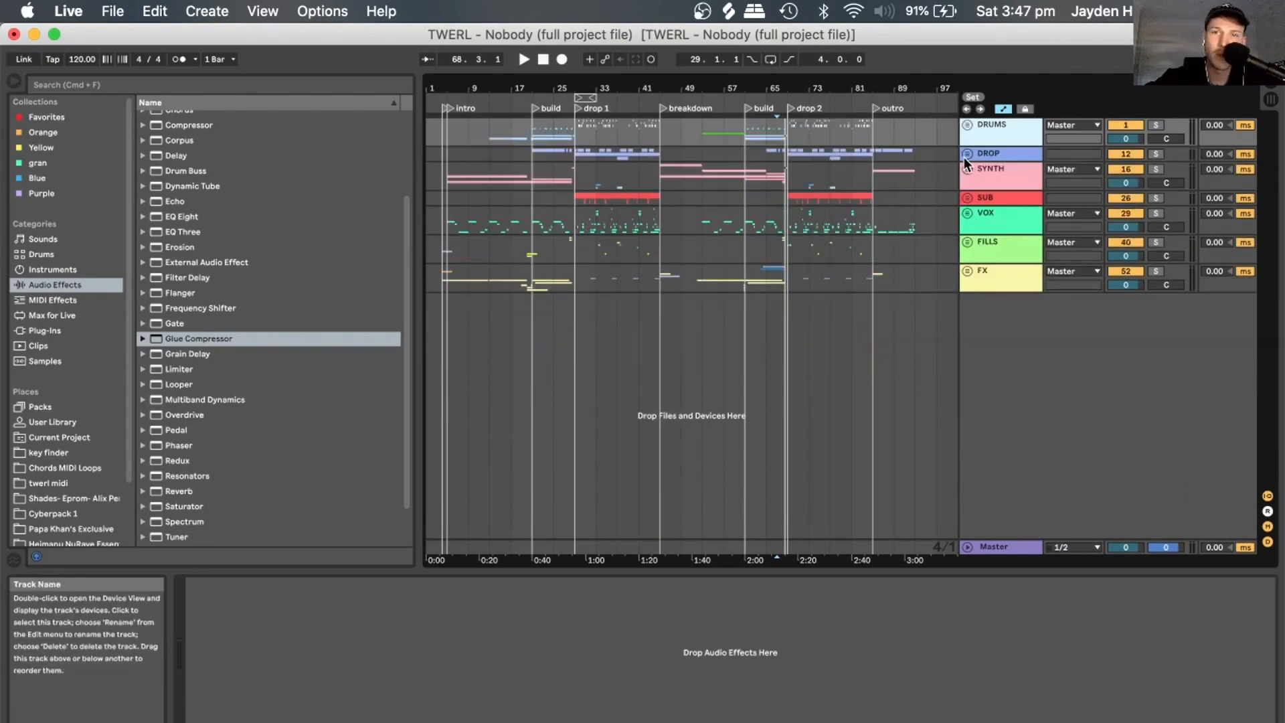
# Unfold the DROP group to view its main vox, saw lead and Sound 1 tracks, and fold it again.
pyautogui.click(968, 155)
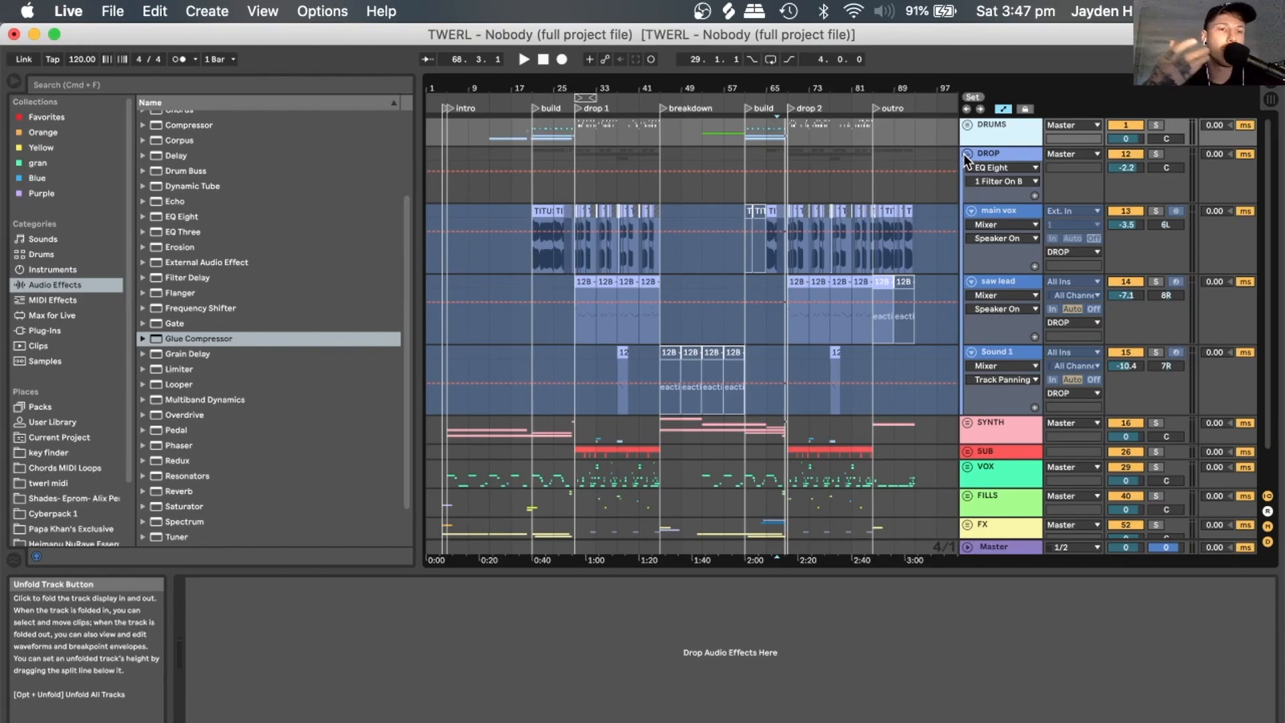
pyautogui.scroll(5, 211, 317)
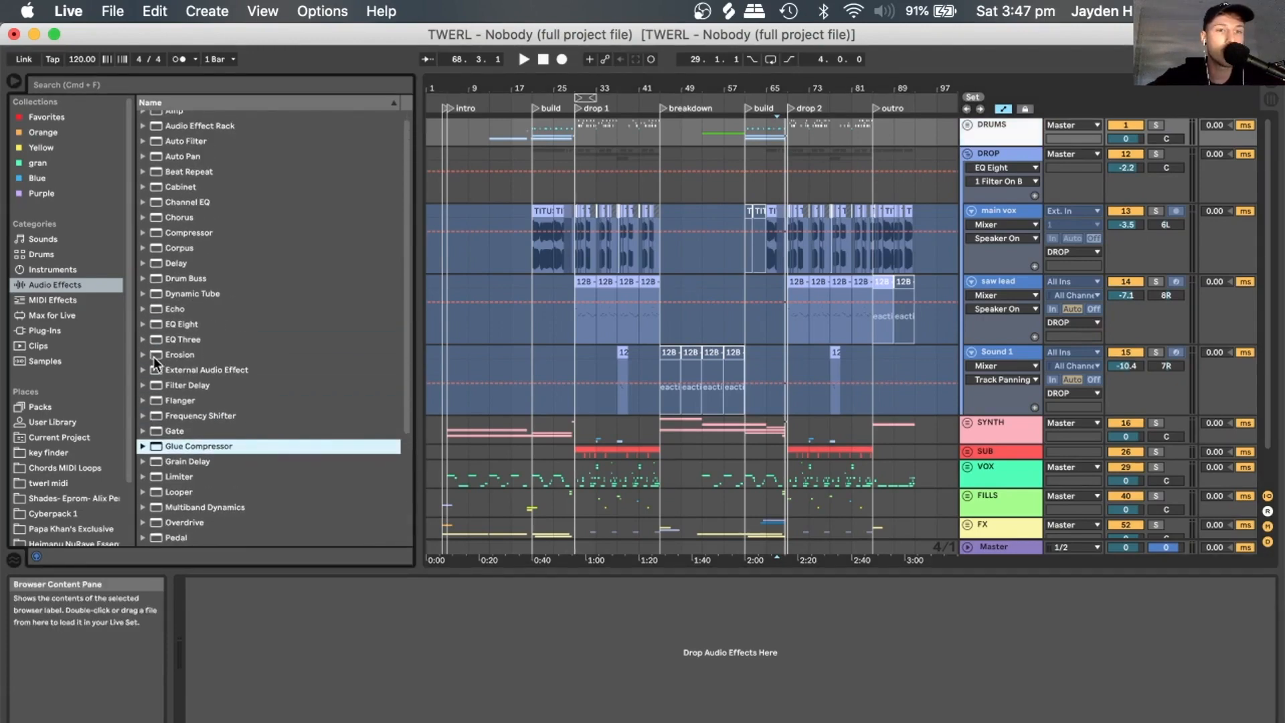
pyautogui.scroll(-3, 201, 533)
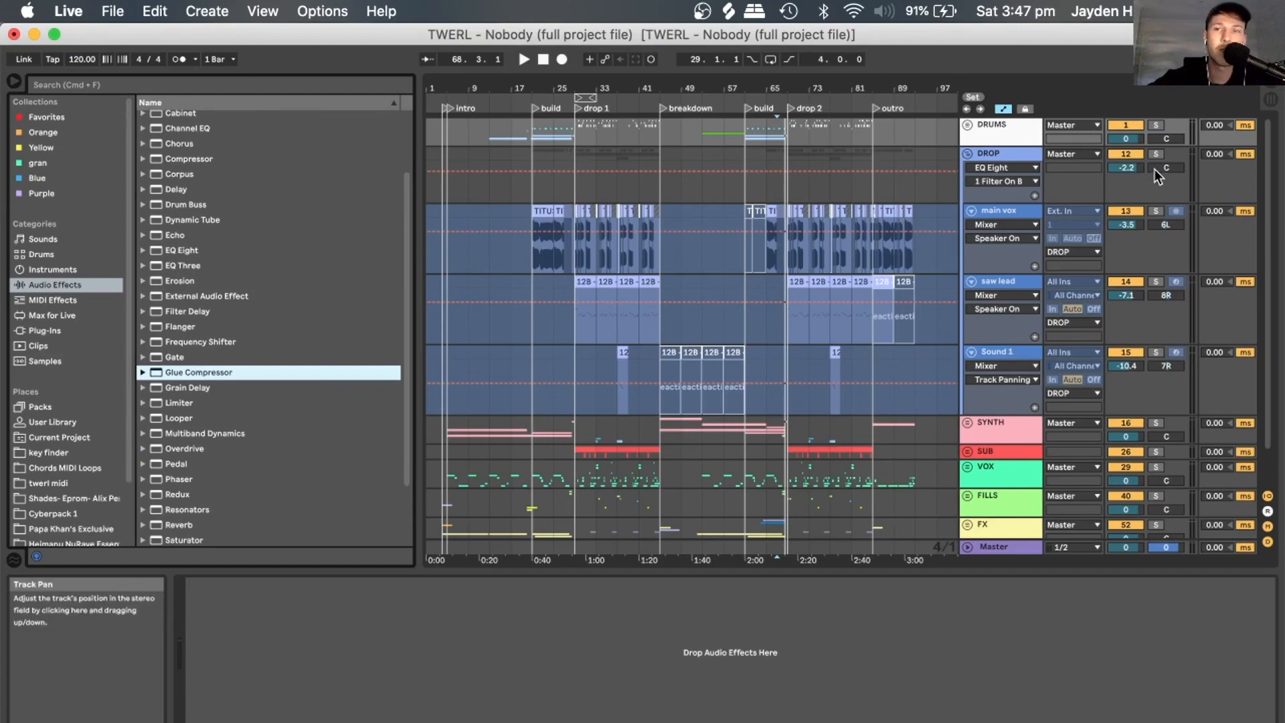
pyautogui.click(967, 153)
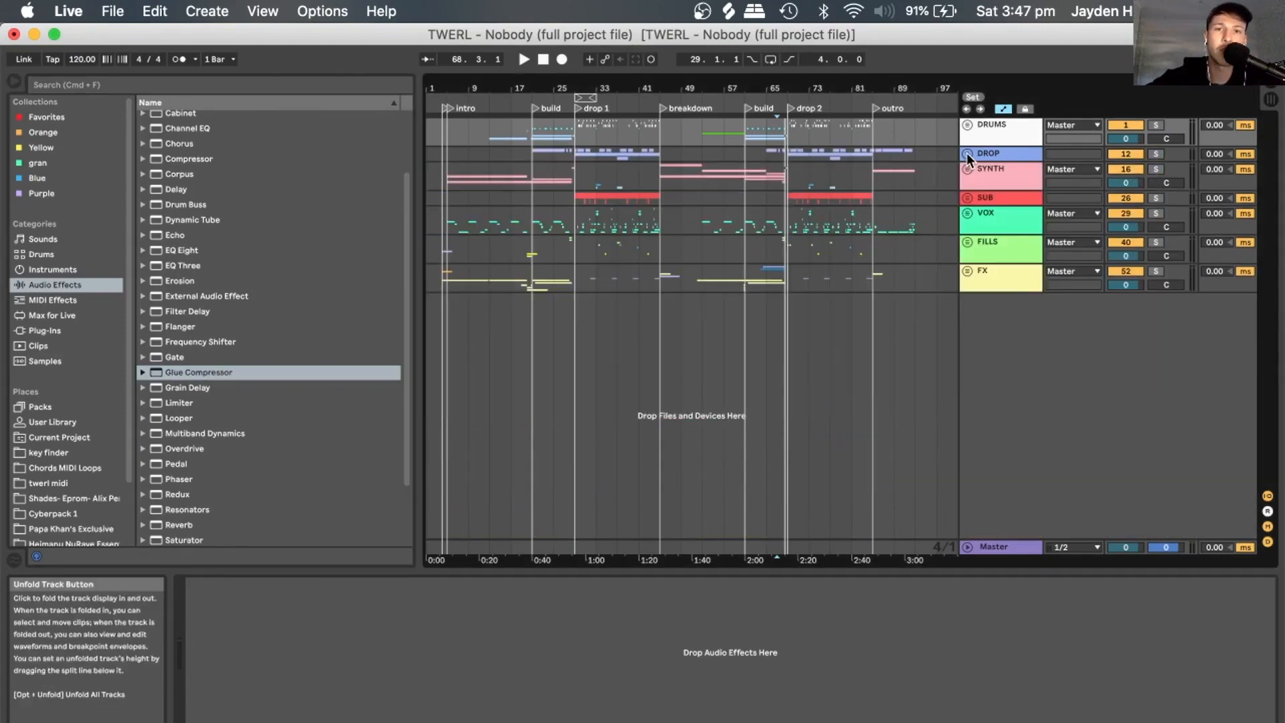
# Display the DROP group's device chain and select bars 29 to 33 of drop 1 on that group.
pyautogui.click(536, 155)
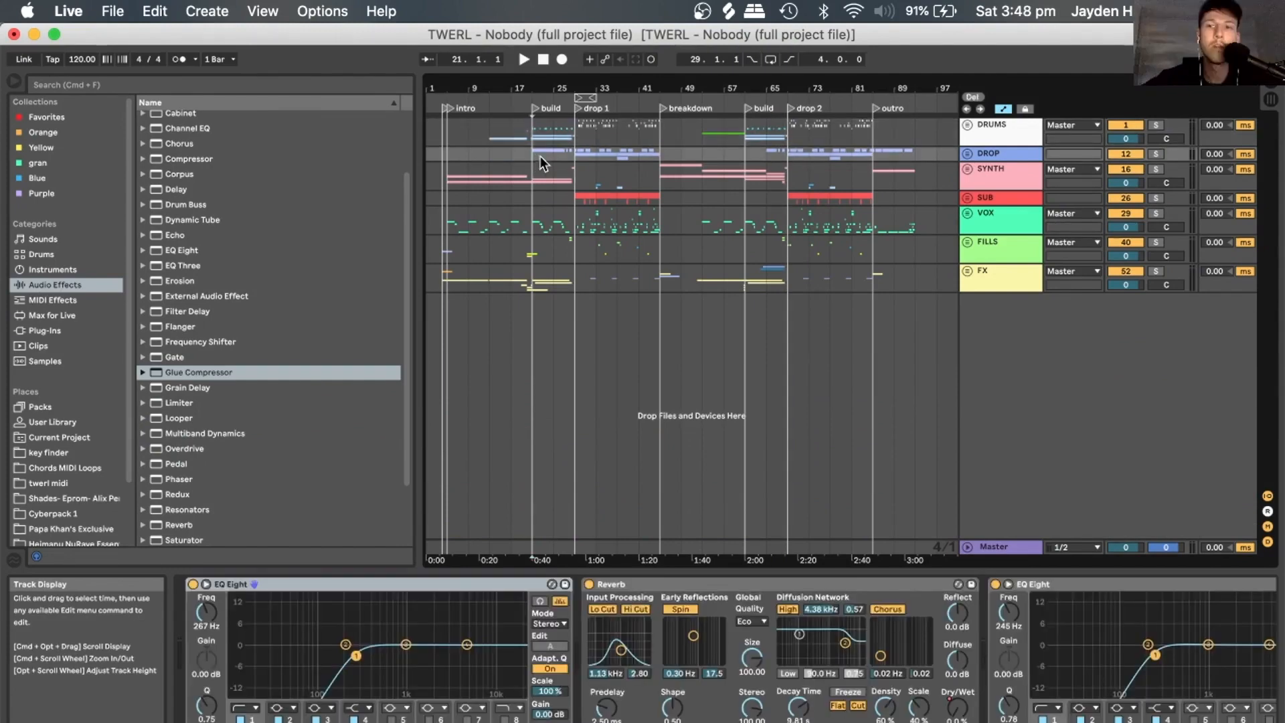
pyautogui.click(968, 155)
pyautogui.click(968, 155)
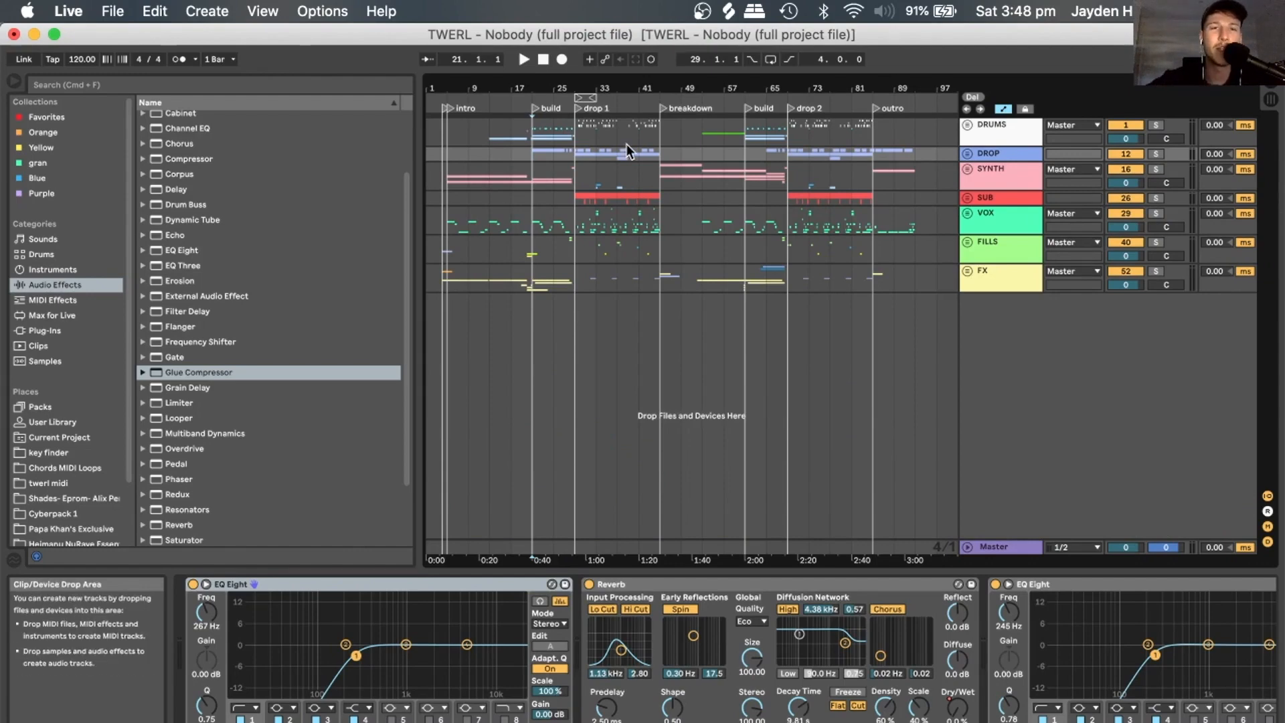
pyautogui.moveTo(593, 82); pyautogui.dragTo(595, 87)
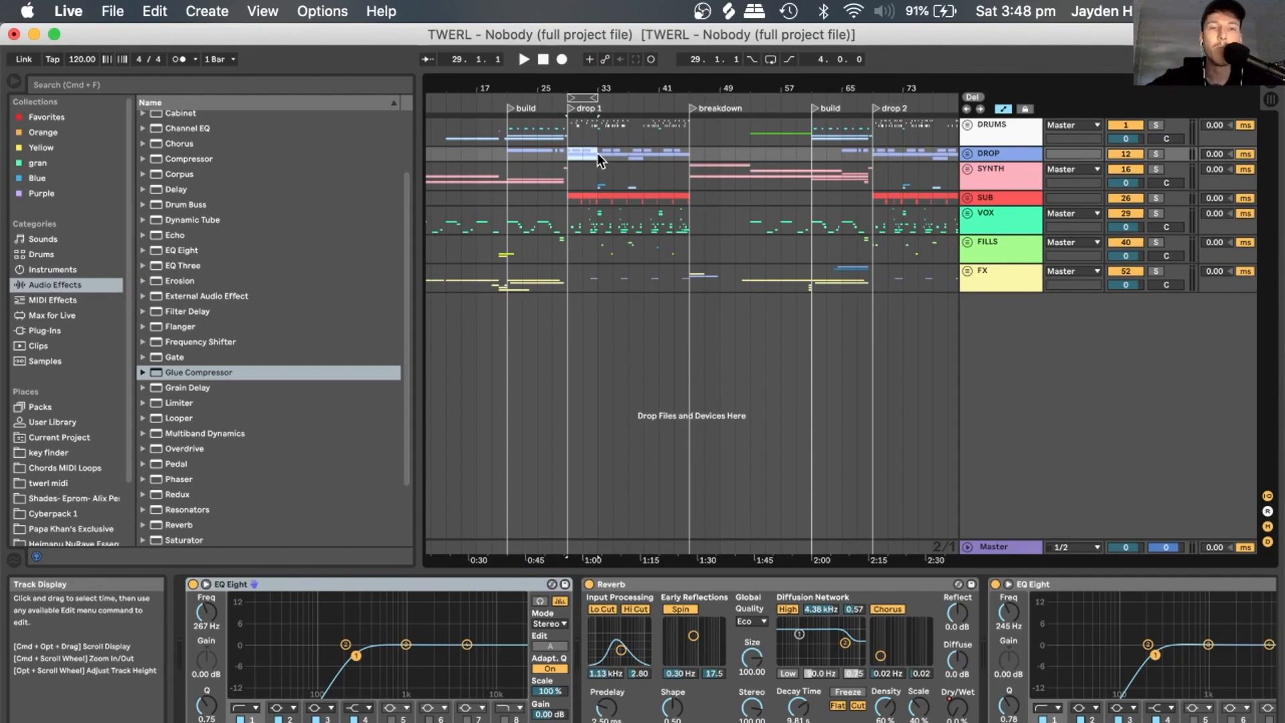
# Unfold the DROP group, solo the main vox track and play it from the build at bar 21.
pyautogui.click(510, 153)
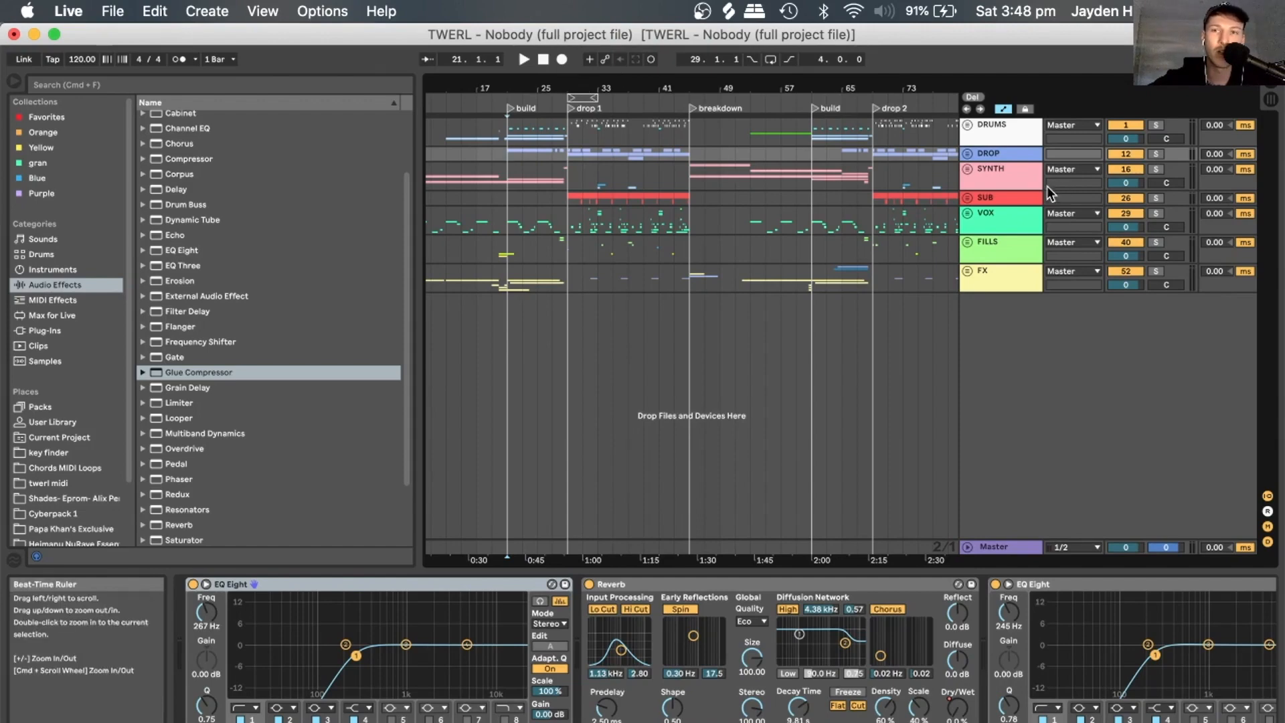
pyautogui.click(968, 154)
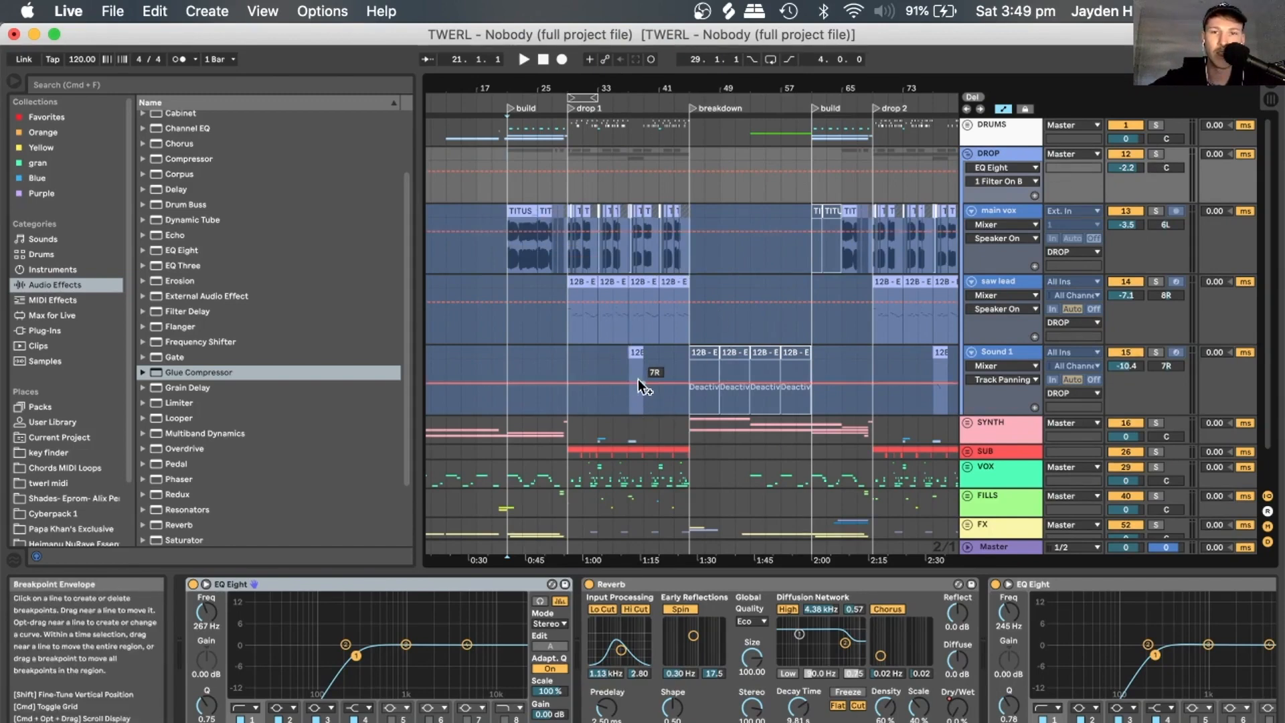
pyautogui.click(517, 250)
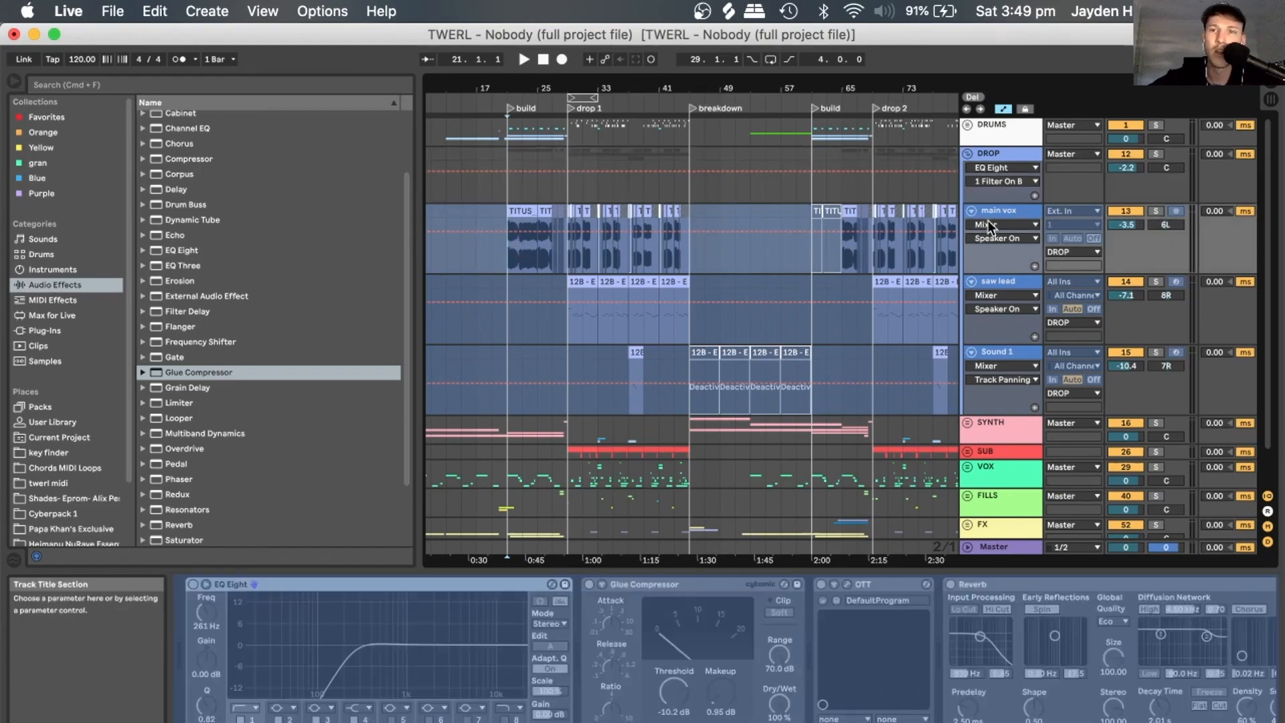
pyautogui.click(1155, 211)
pyautogui.press('space')
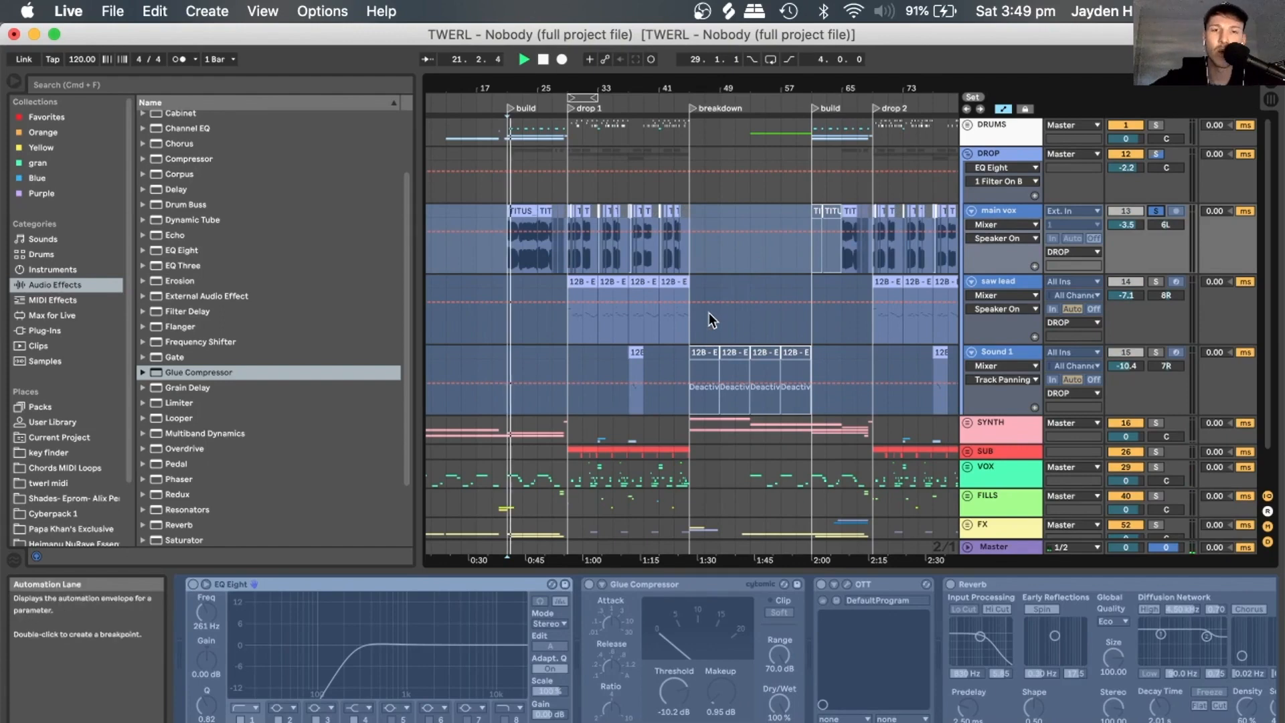
# Unfreeze the main vox track, play its build and show the Auto Filter's Frequency automation.
pyautogui.rightClick(1019, 216)
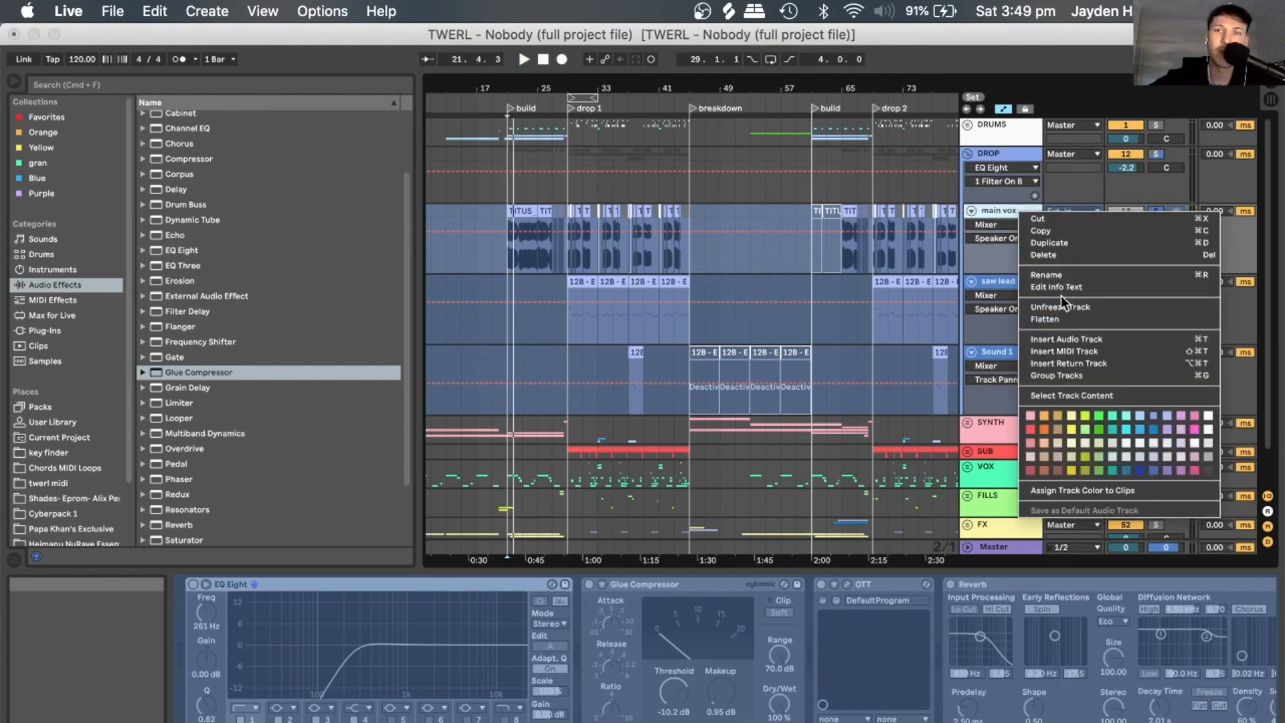
pyautogui.click(1057, 307)
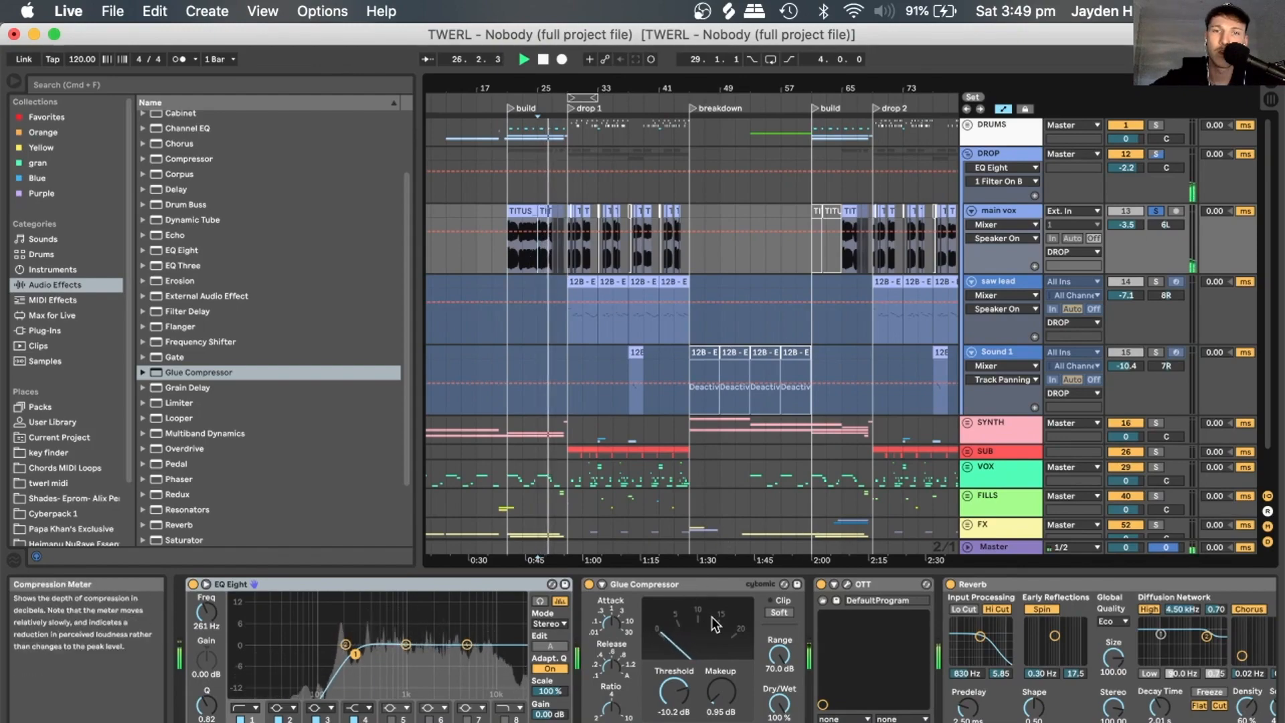
pyautogui.hscroll(15, 761, 665)
pyautogui.press('space')
pyautogui.click(832, 628)
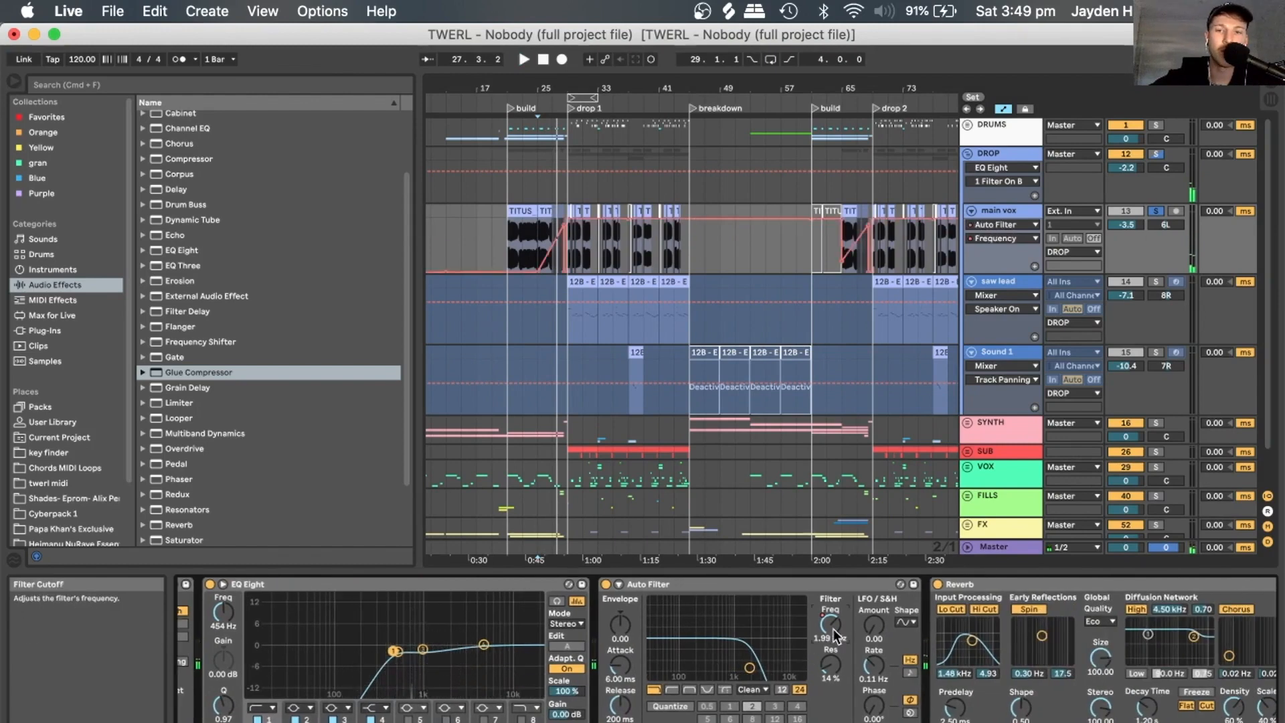
# Undo the unfreezing of the main vox track and resume playing its build.
pyautogui.press('space')
pyautogui.press('super+z')
pyautogui.press('space')
pyautogui.press('space')
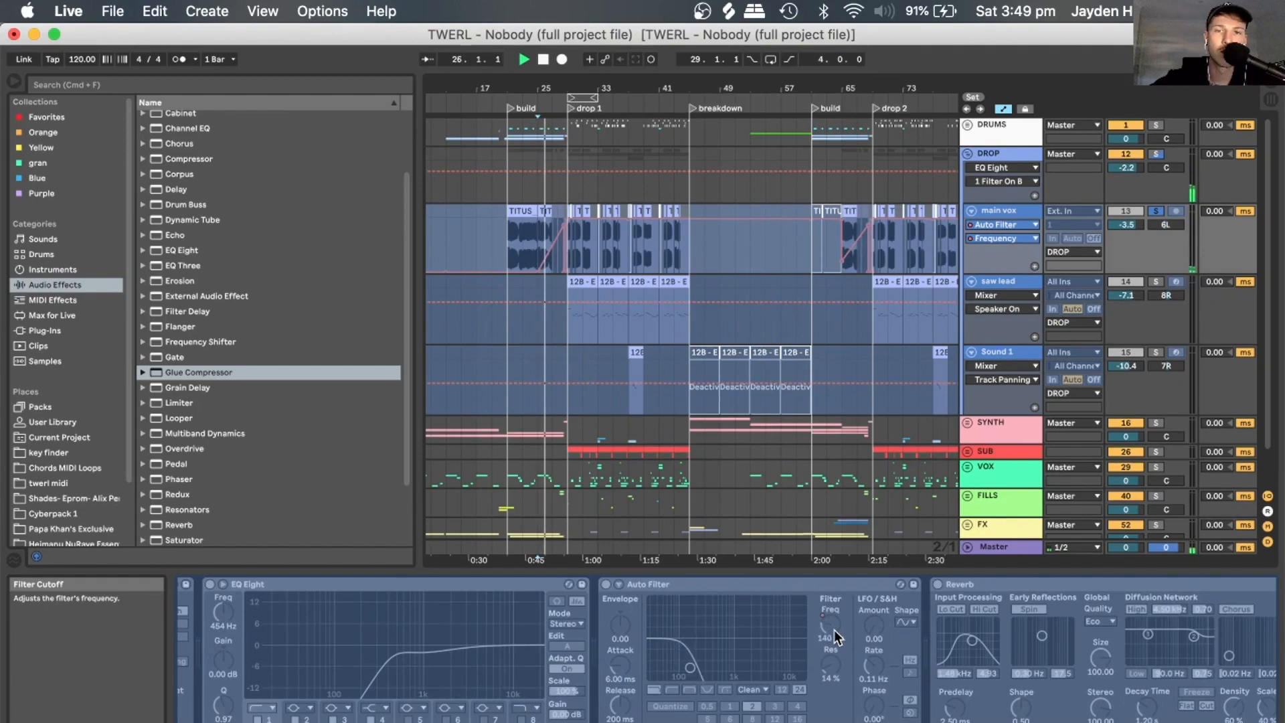
# Play the main vox through drop 1 from bar 29 and view the Glue Compressor and OTT in its chain.
pyautogui.moveTo(588, 88); pyautogui.dragTo(633, 207)
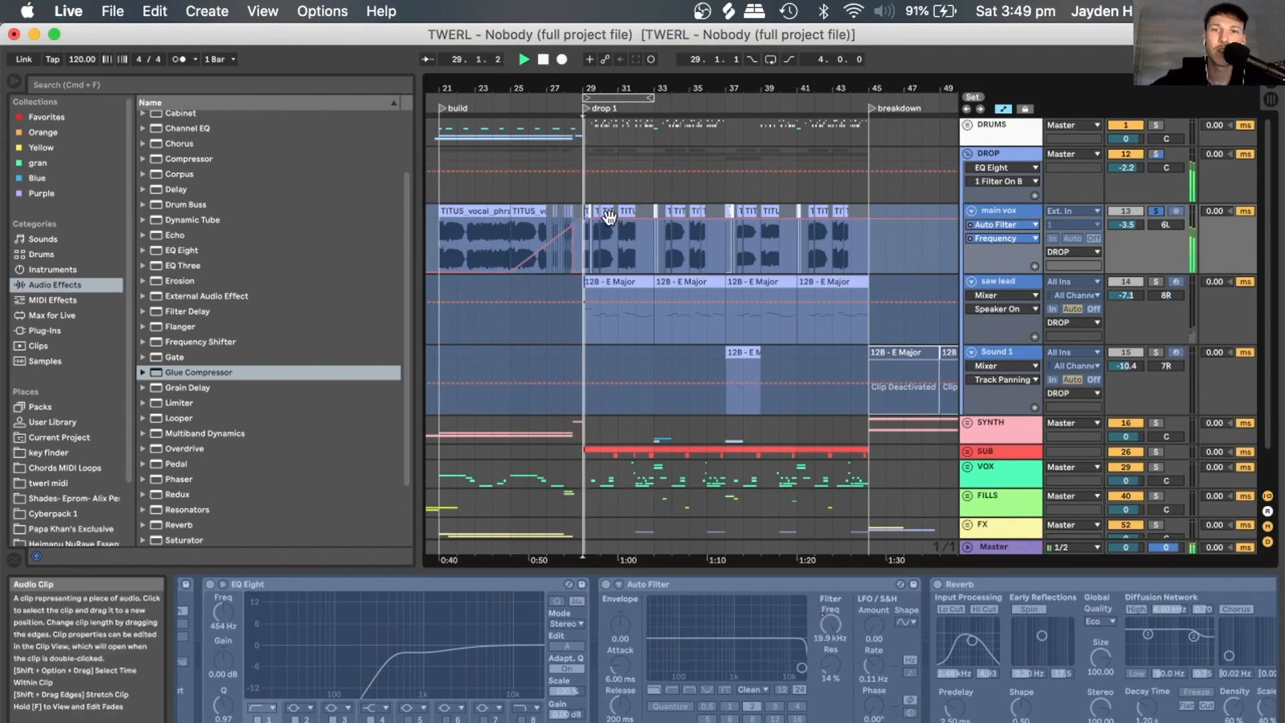
pyautogui.press('space')
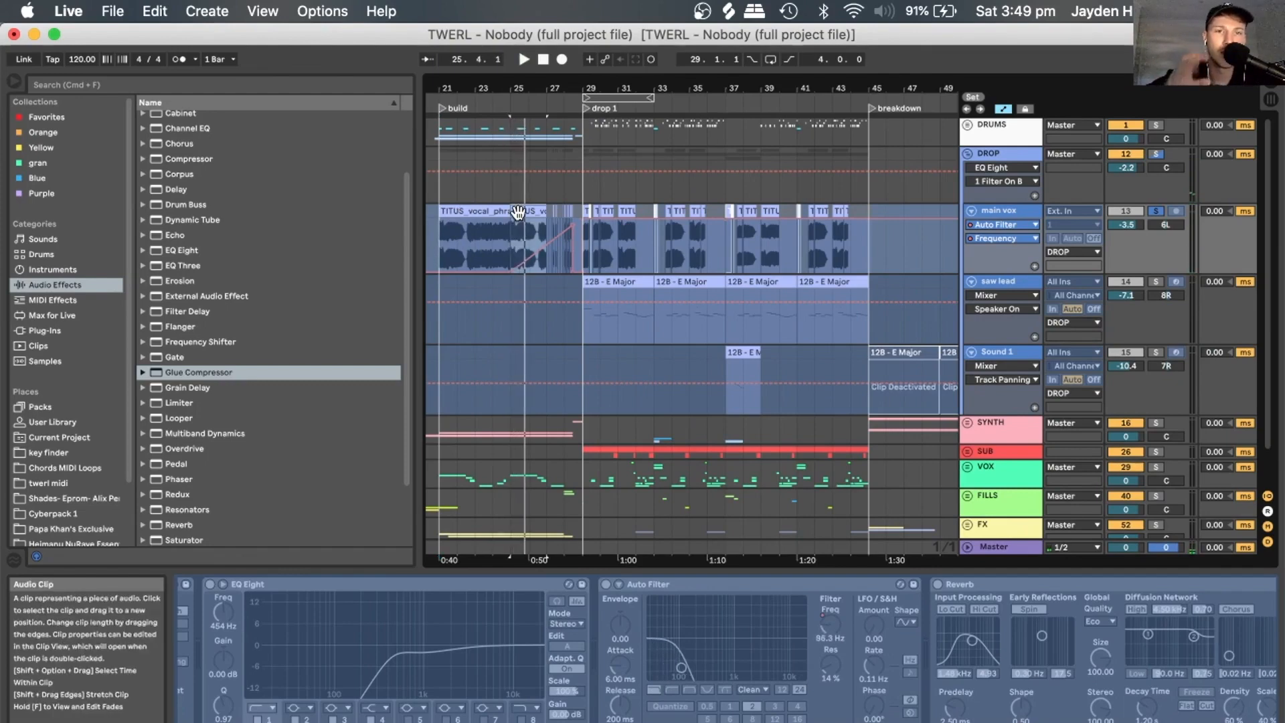
pyautogui.click(587, 257)
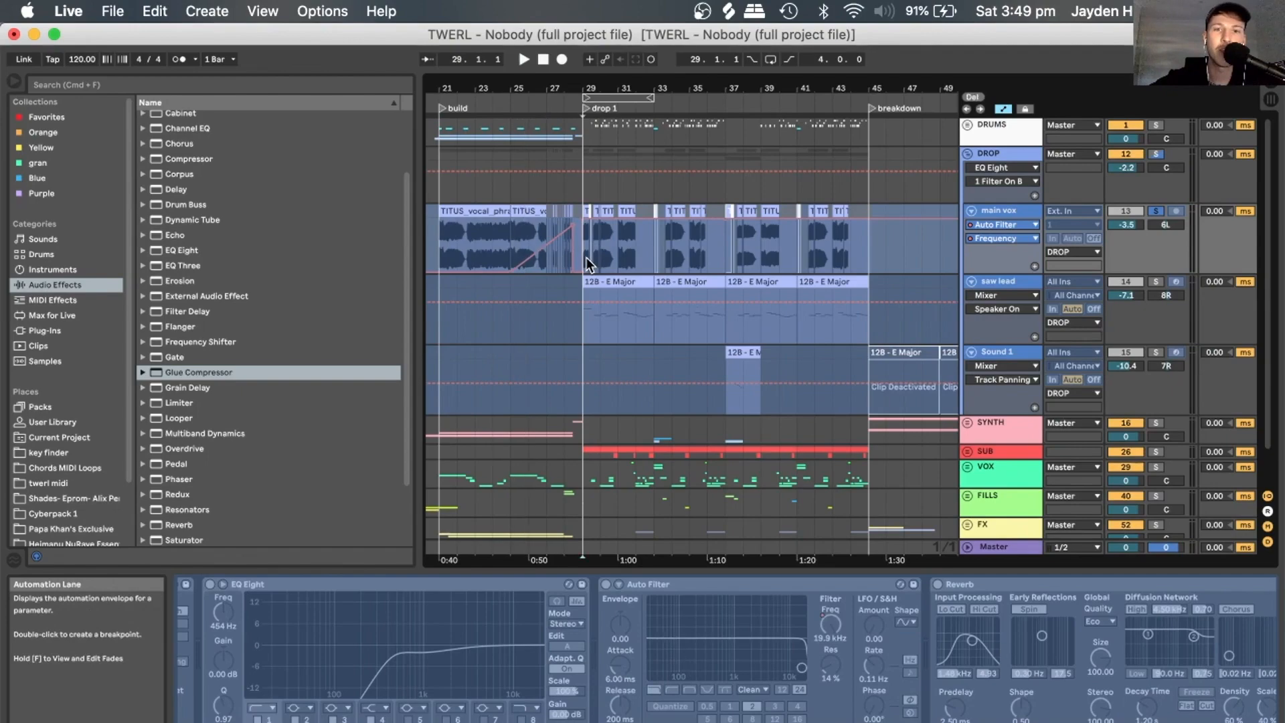
pyautogui.hscroll(-10, 685, 665)
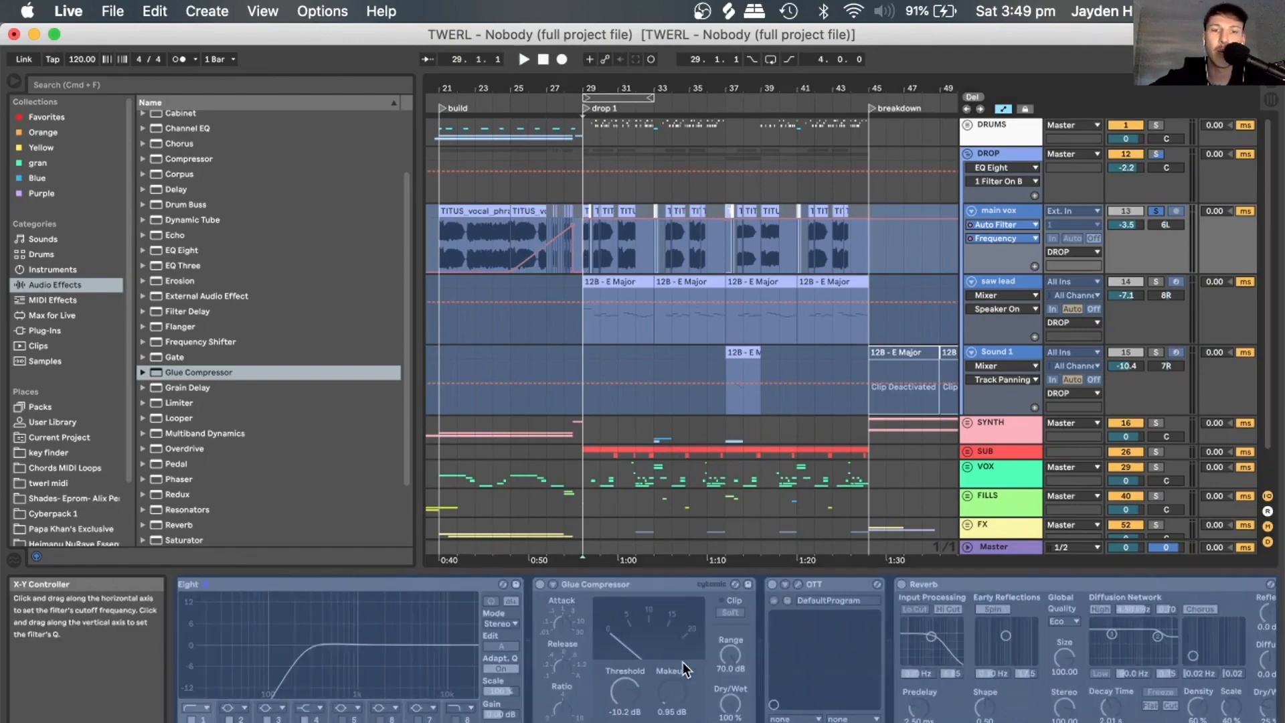
# Look through the main vox device chain from the Reverb and Disharmonics delay to the Utility and De-esser.
pyautogui.hscroll(10, 834, 625)
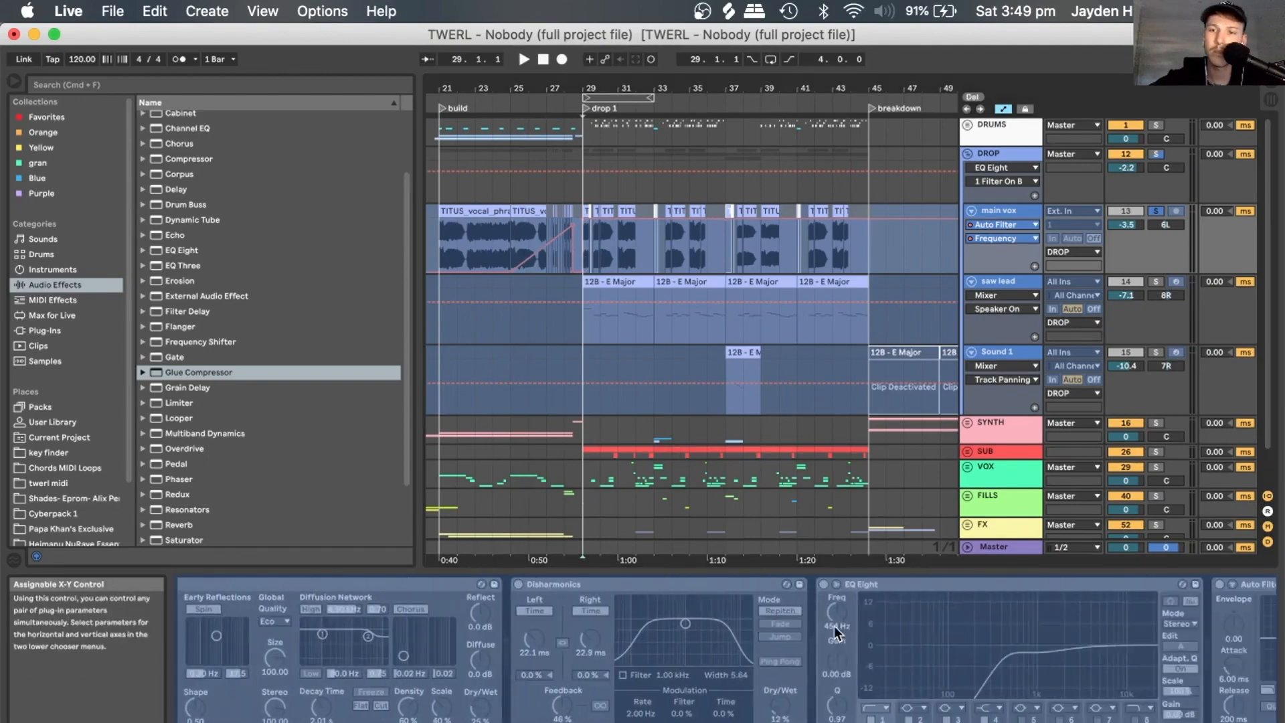
pyautogui.hscroll(10, 834, 625)
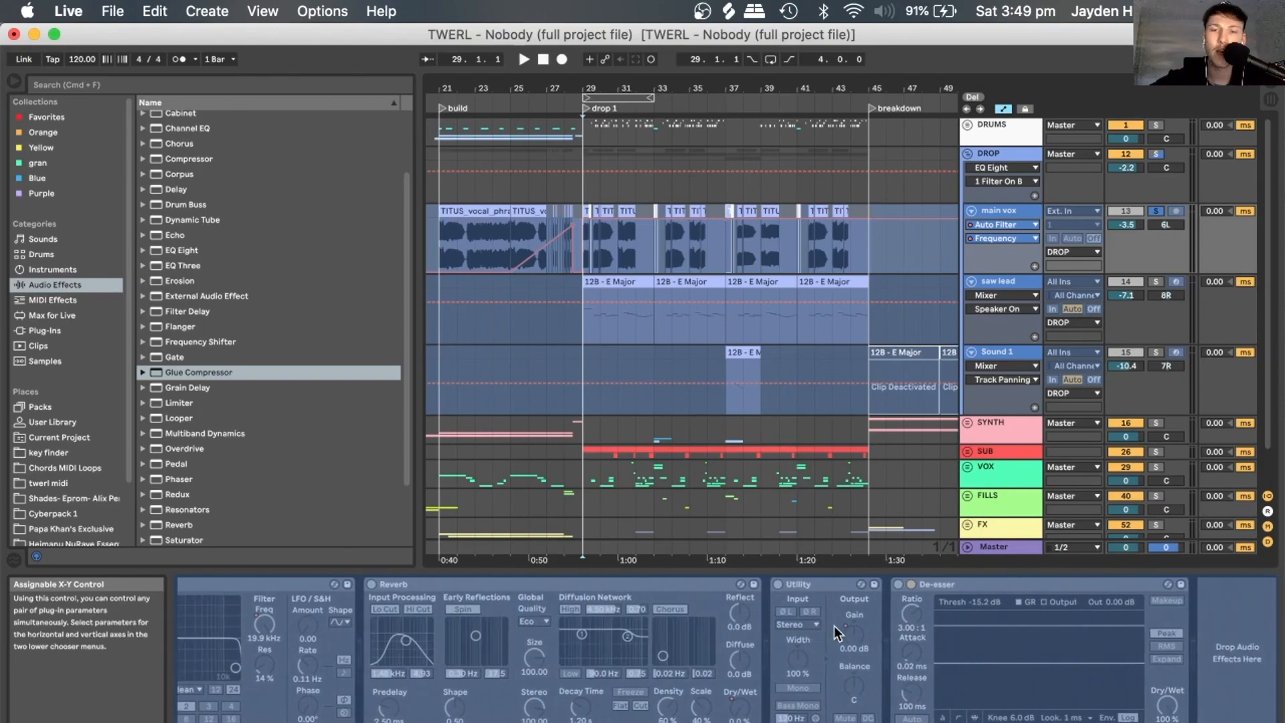
pyautogui.hscroll(-8, 833, 624)
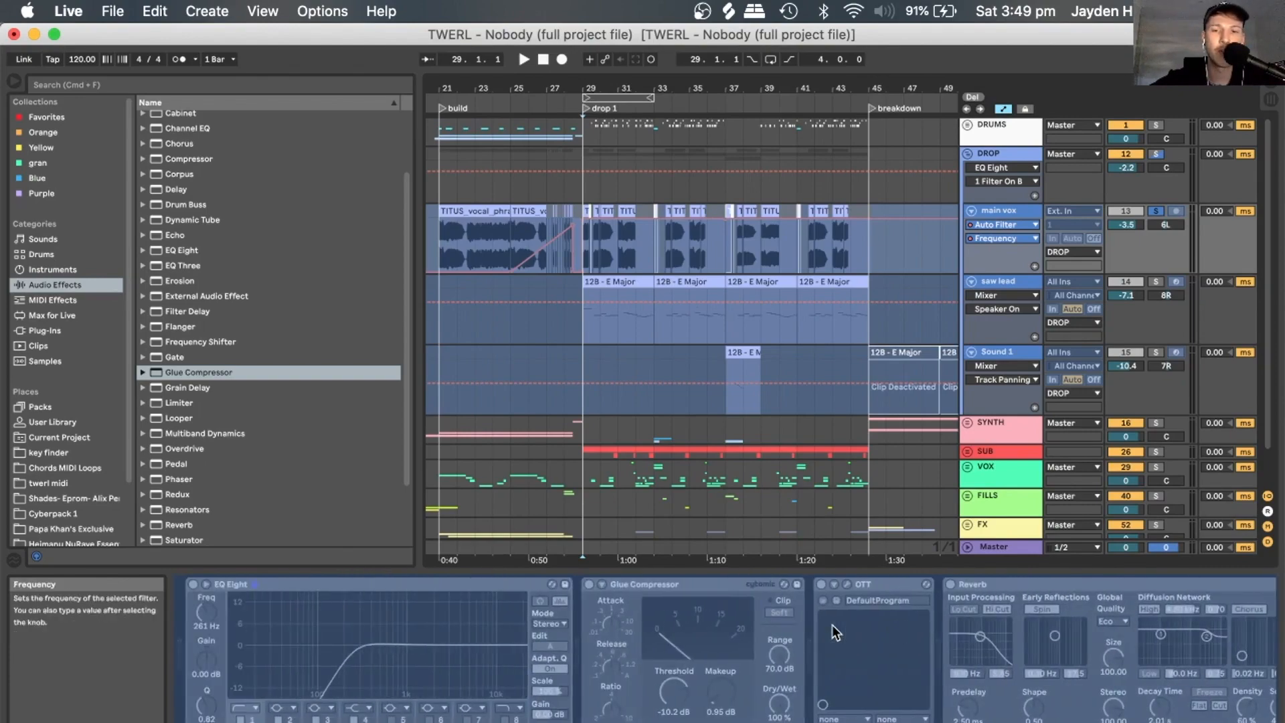
# Unfreeze the main vox track, reset the first drop 1 vocal clip's transposition to 0 st and play it.
pyautogui.moveTo(593, 83); pyautogui.dragTo(593, 134)
pyautogui.doubleClick(573, 210)
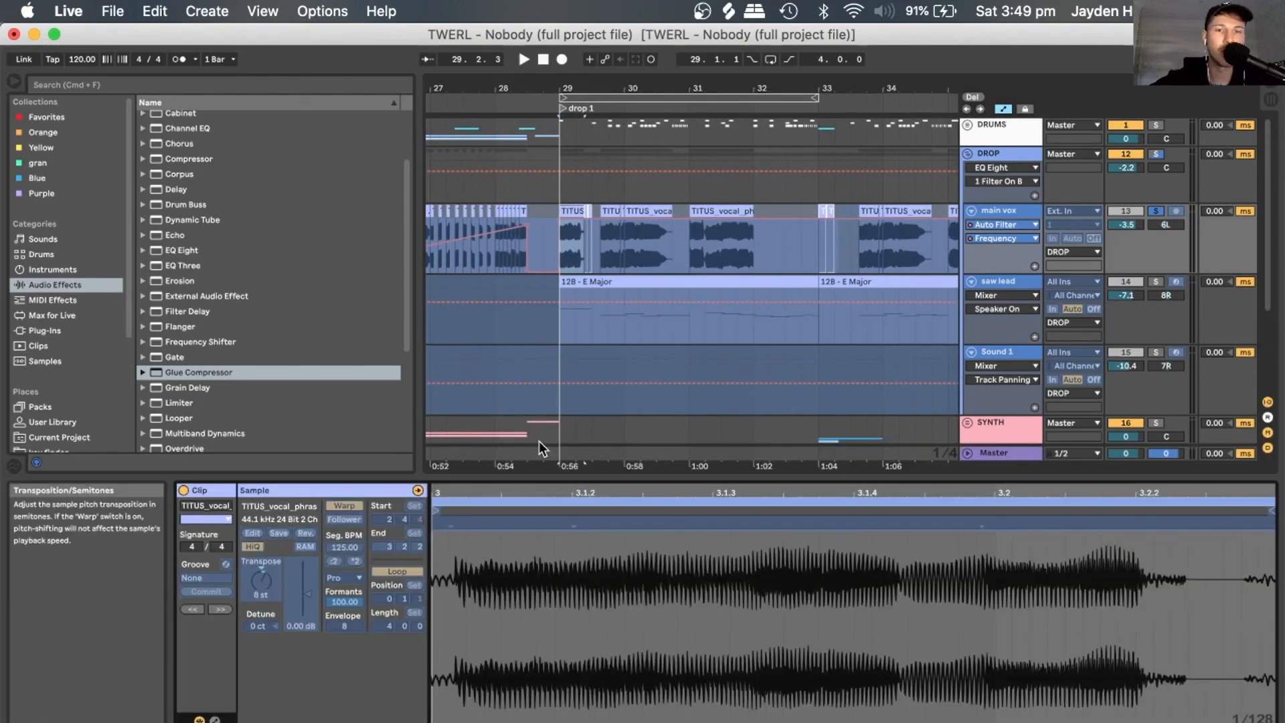
pyautogui.rightClick(1025, 211)
pyautogui.click(1069, 320)
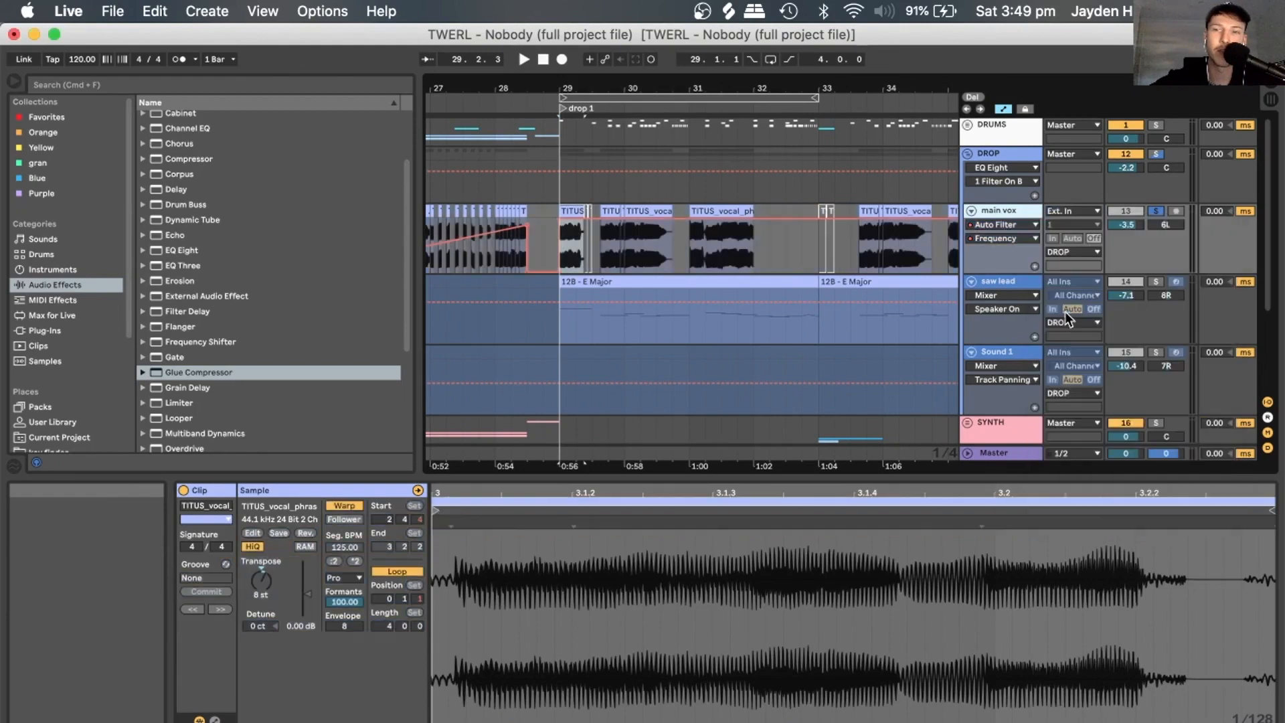
pyautogui.doubleClick(262, 567)
pyautogui.press('space')
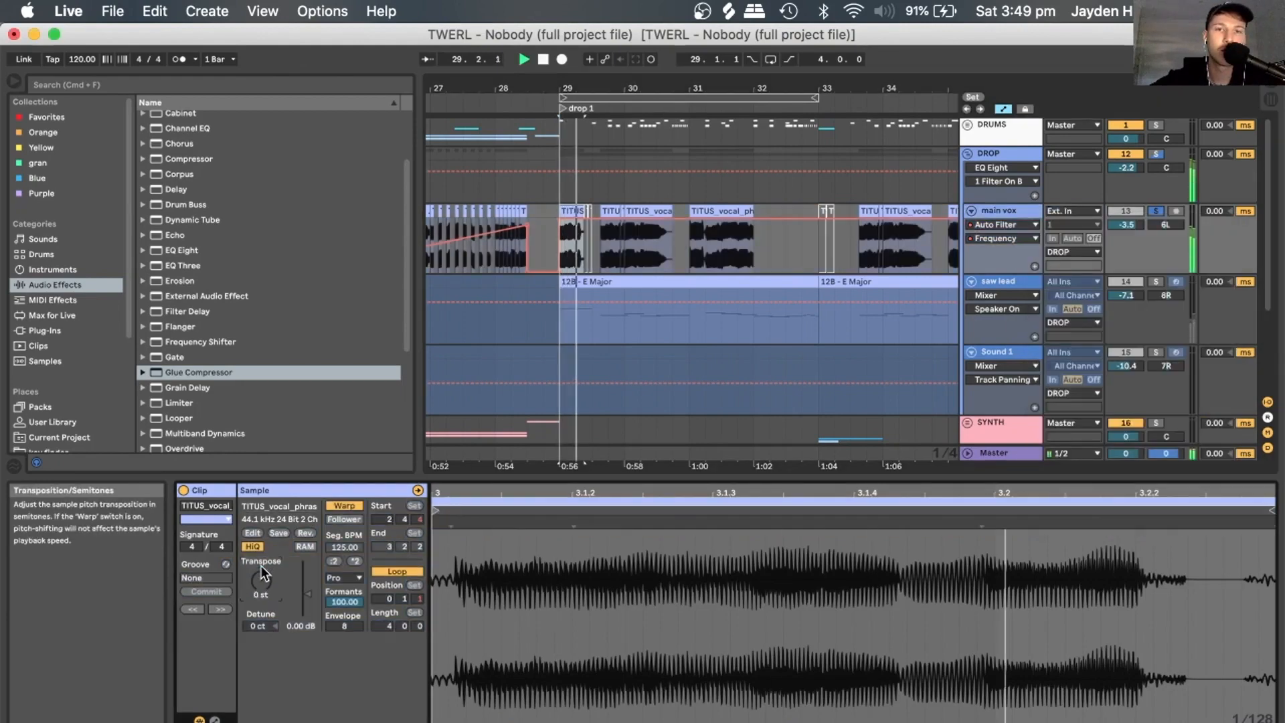
# Undo the transposition reset and the unfreezing of the main vox track, and replay the vocal from bar 29.
pyautogui.press('super+z')
pyautogui.press('super+z')
pyautogui.press('space')
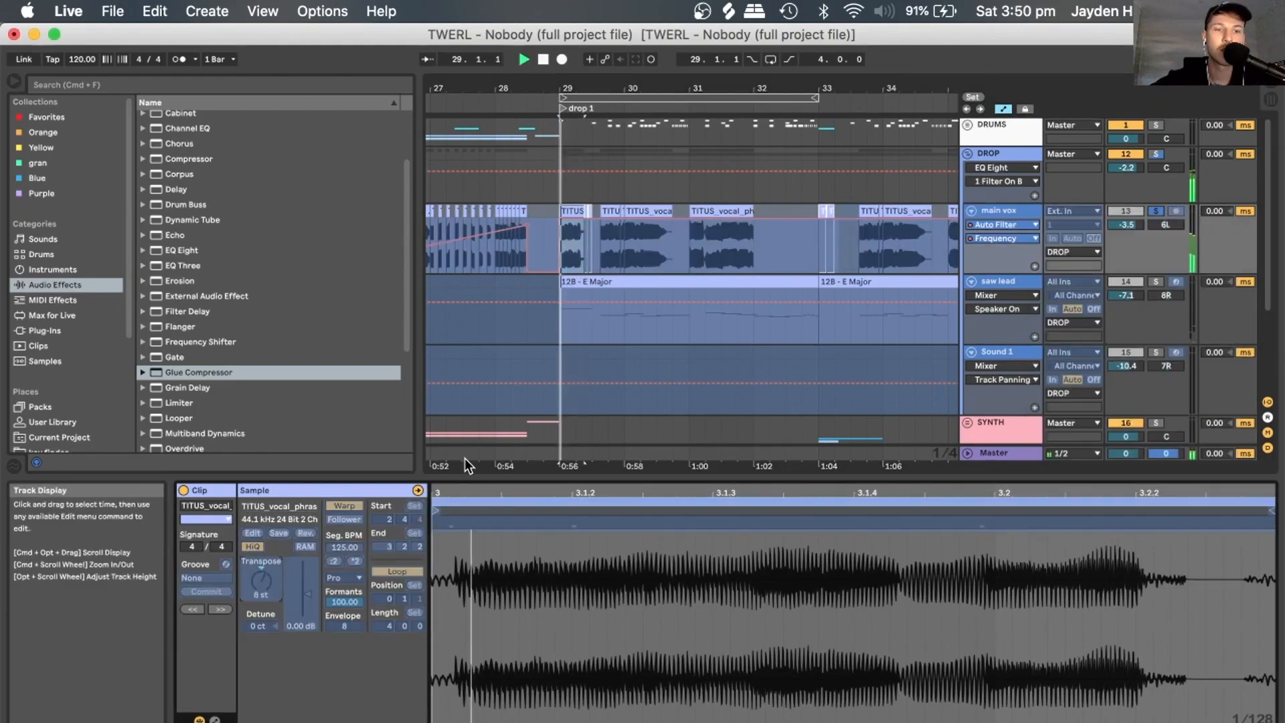
pyautogui.press('space')
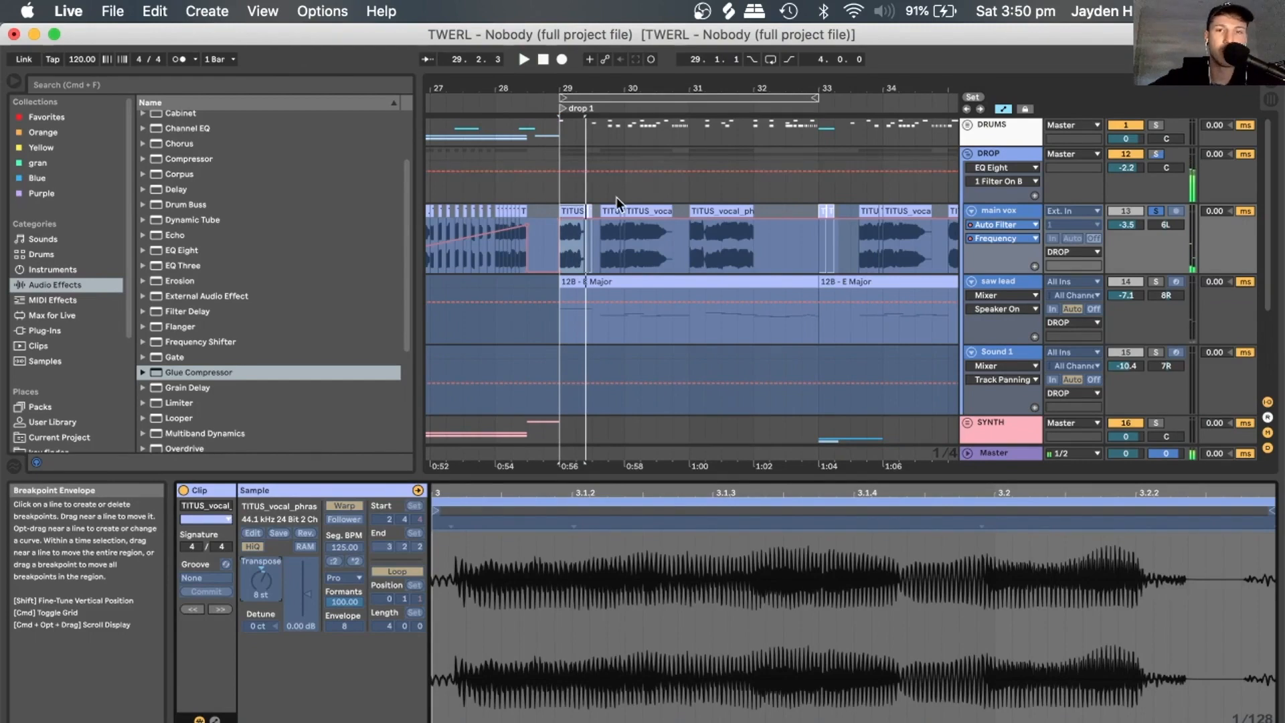
pyautogui.press('space')
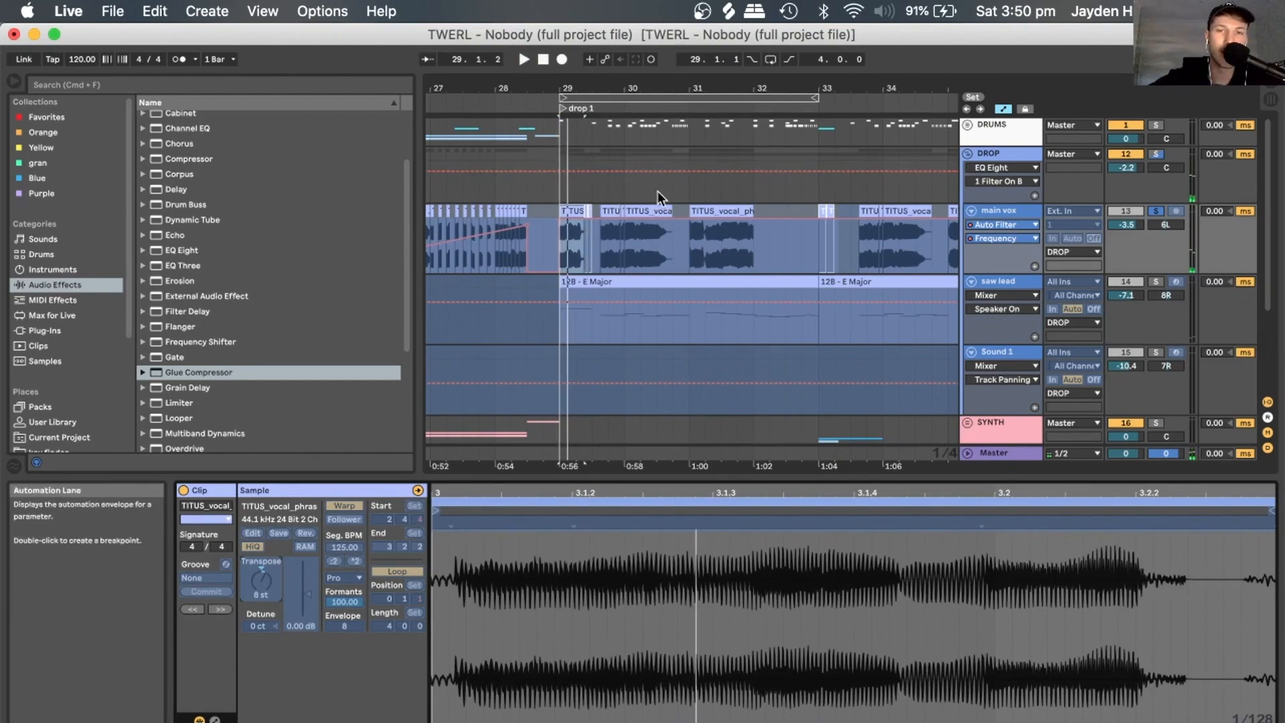
# Show the main vox track's devices again and play the vocal from the start of drop 1.
pyautogui.doubleClick(1002, 213)
pyautogui.press('space')
pyautogui.moveTo(771, 89); pyautogui.dragTo(713, 68)
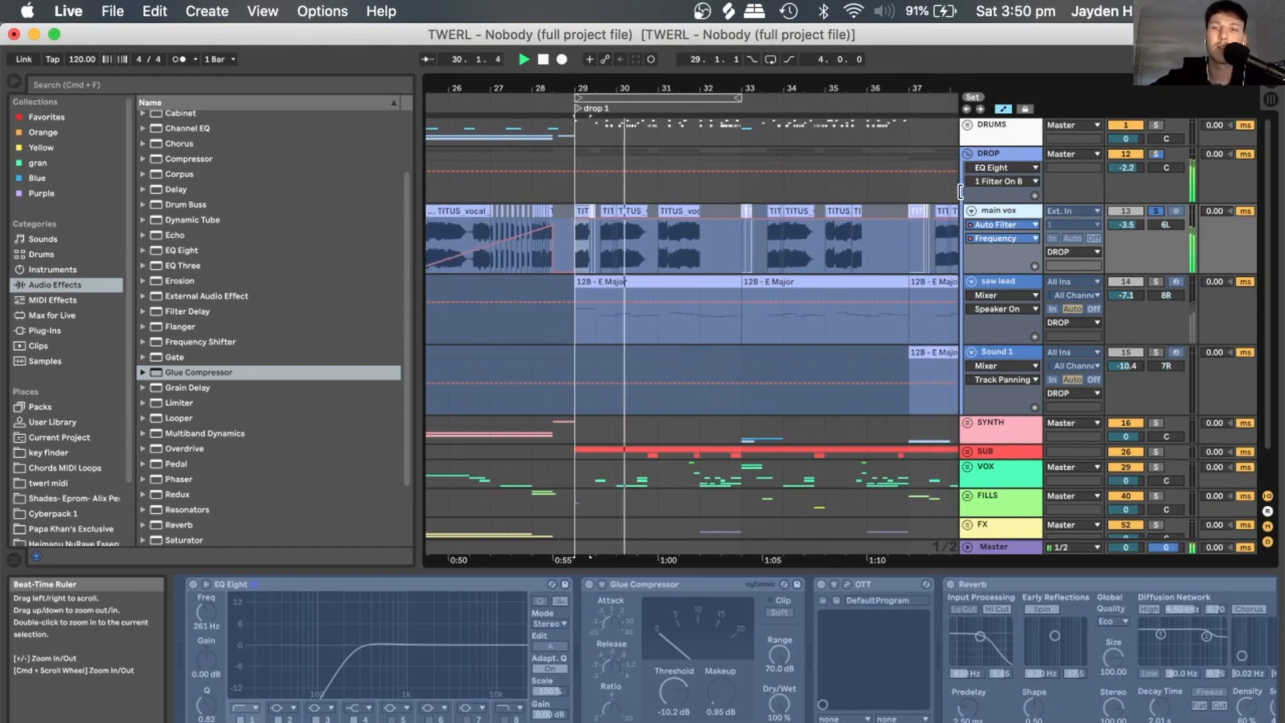
pyautogui.click(1013, 209)
pyautogui.press('space')
pyautogui.moveTo(714, 89); pyautogui.dragTo(631, 77)
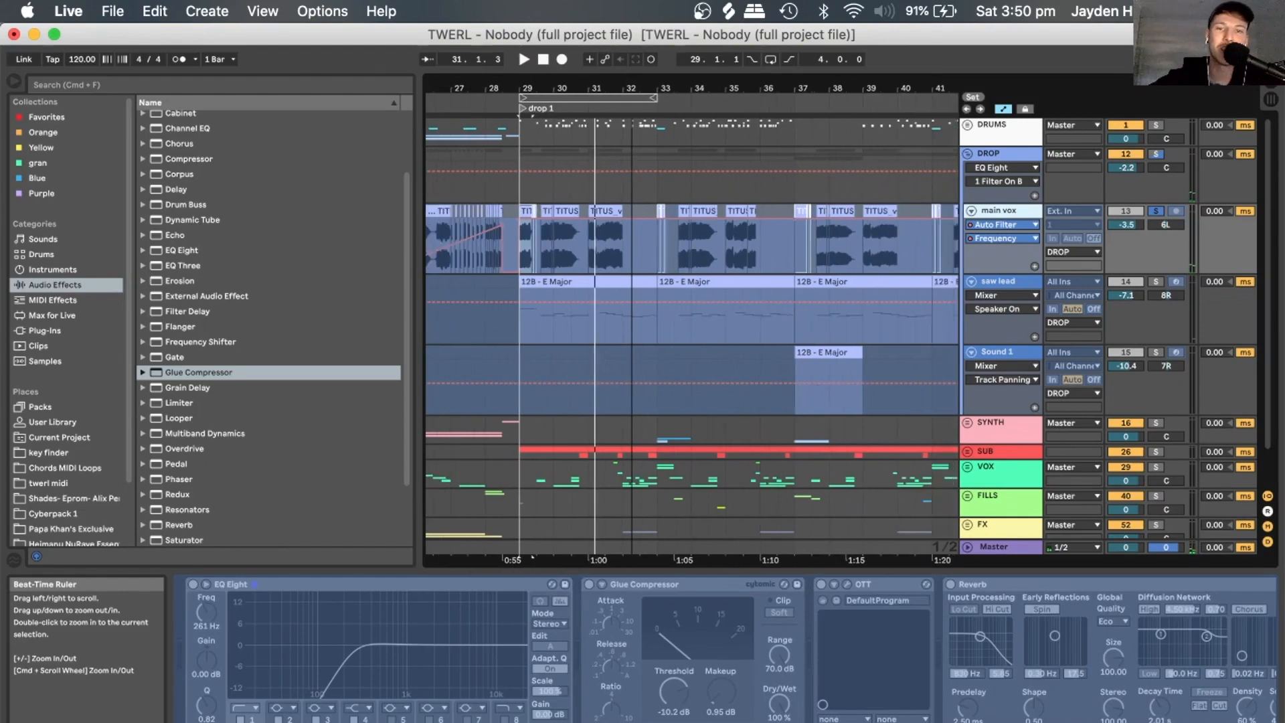
# Replay the main vox from bar 29 while viewing its Disharmonics delay, EQ Eight, Auto Filter, Reverb, Utility and De-esser.
pyautogui.press('space')
pyautogui.hscroll(10, 886, 624)
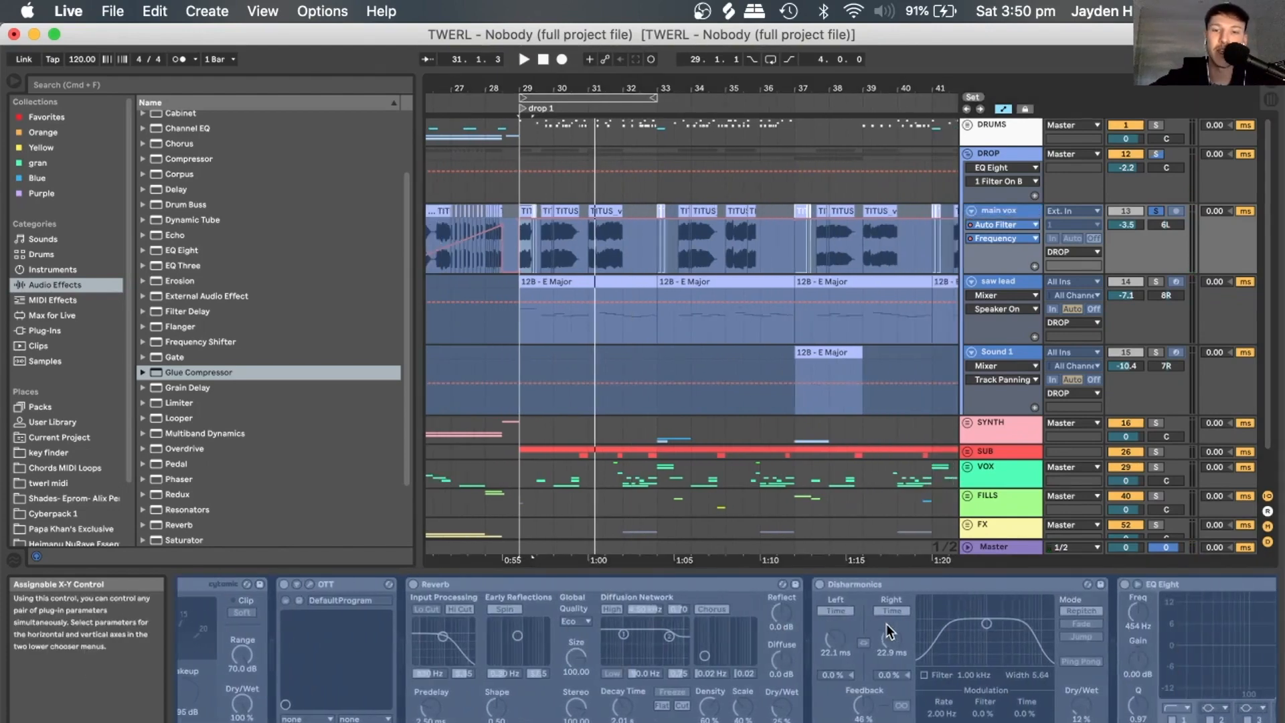
pyautogui.hscroll(15, 868, 636)
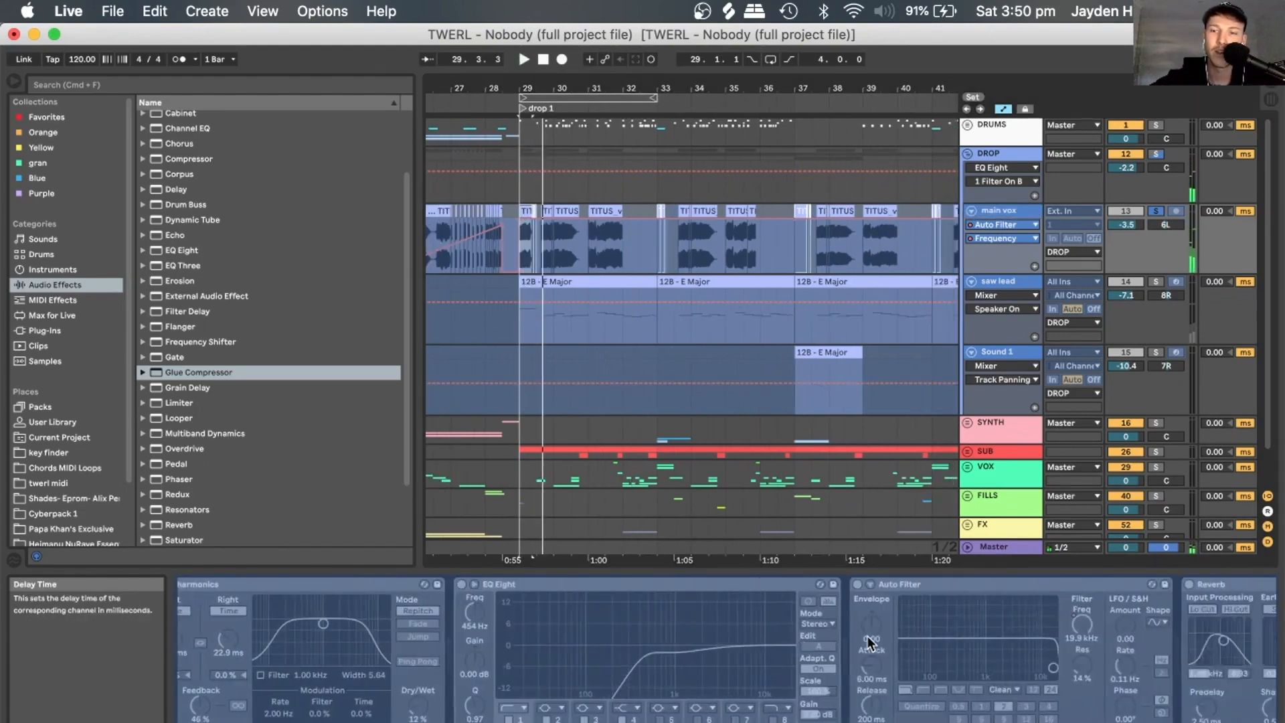
pyautogui.hscroll(5, 868, 636)
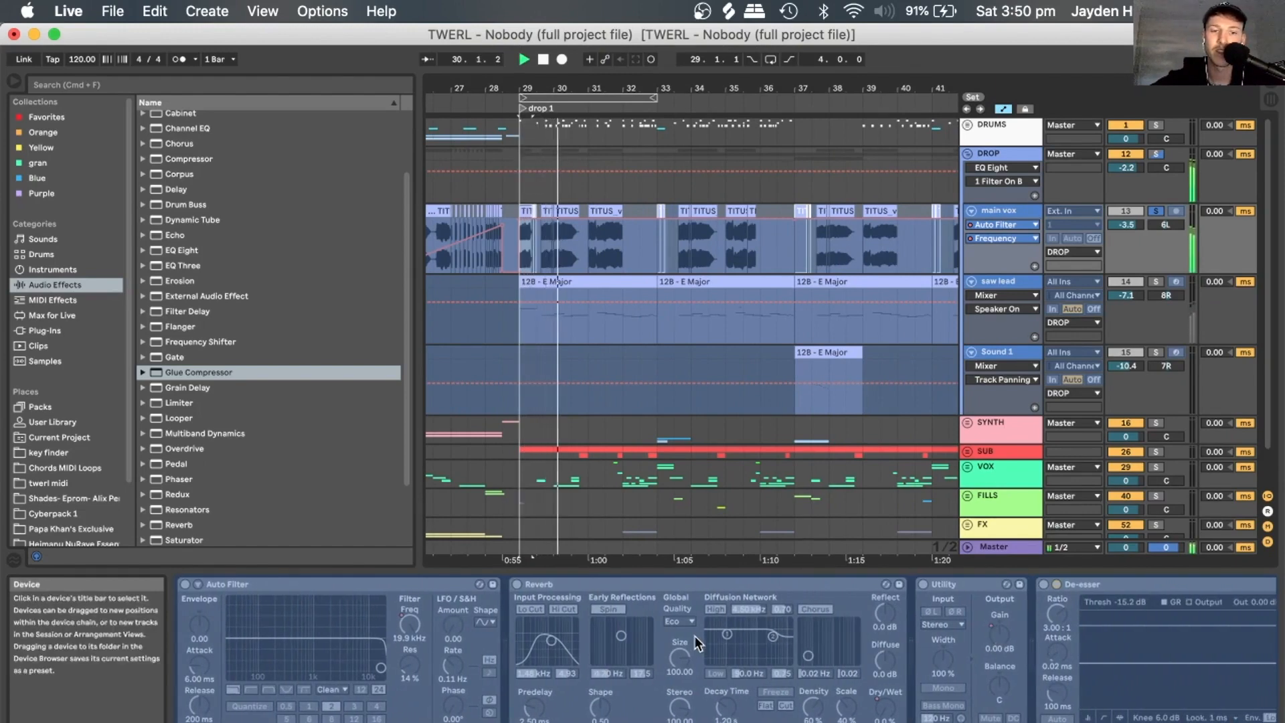
pyautogui.hscroll(3, 695, 636)
pyautogui.hscroll(-10, 695, 636)
pyautogui.press('space')
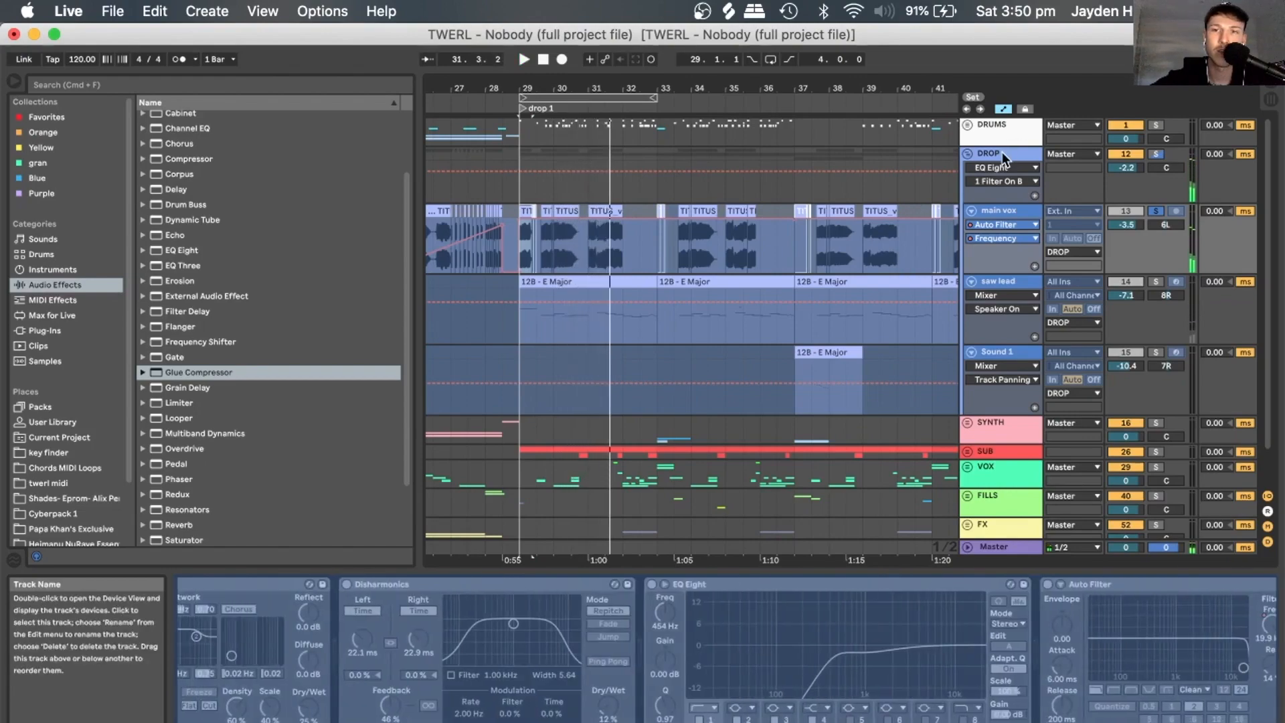
# Show the DROP group's Reverb Dry/Wet automation and play it from bar 29.
pyautogui.click(1002, 152)
pyautogui.press('space')
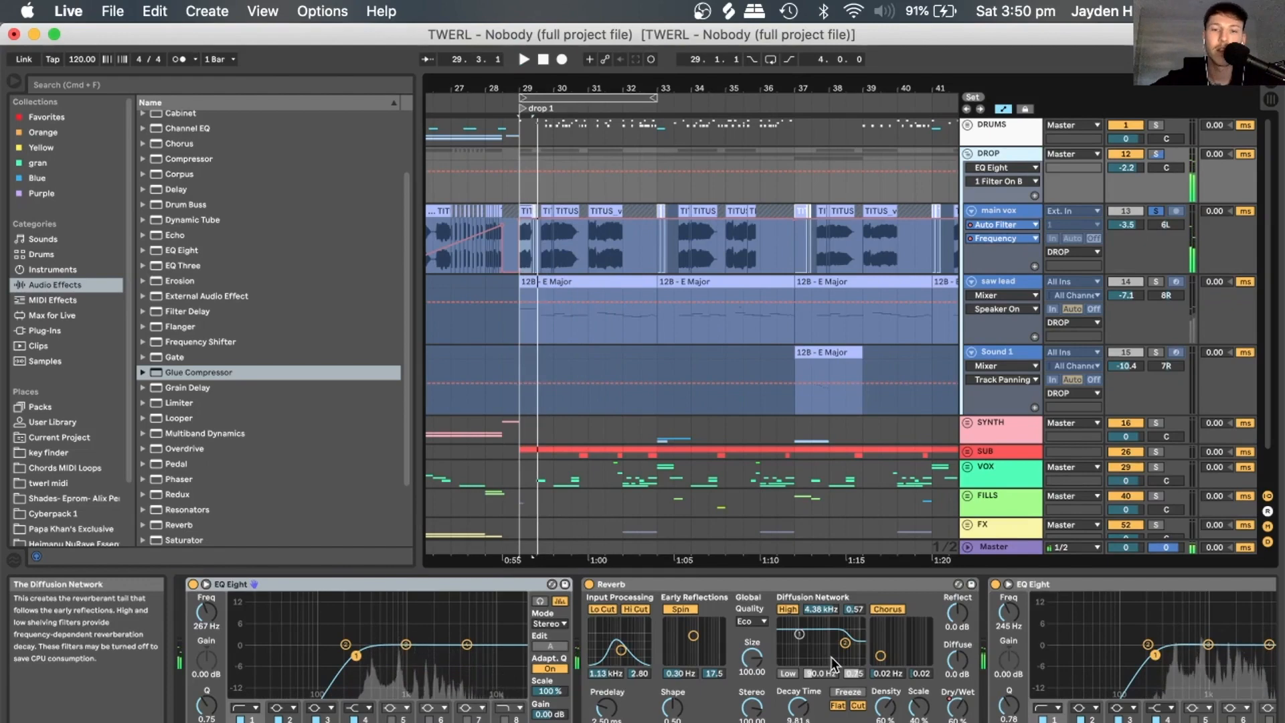
pyautogui.hscroll(3, 831, 658)
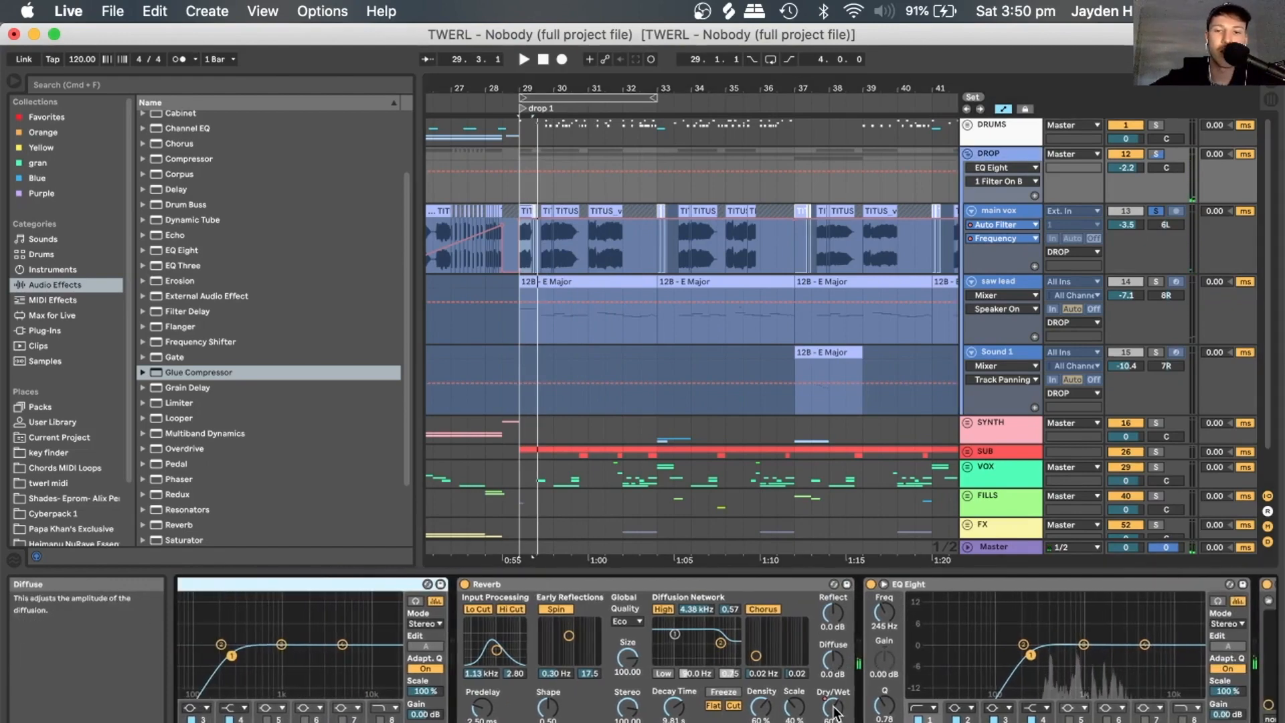
pyautogui.click(834, 710)
pyautogui.moveTo(529, 85); pyautogui.dragTo(529, 174)
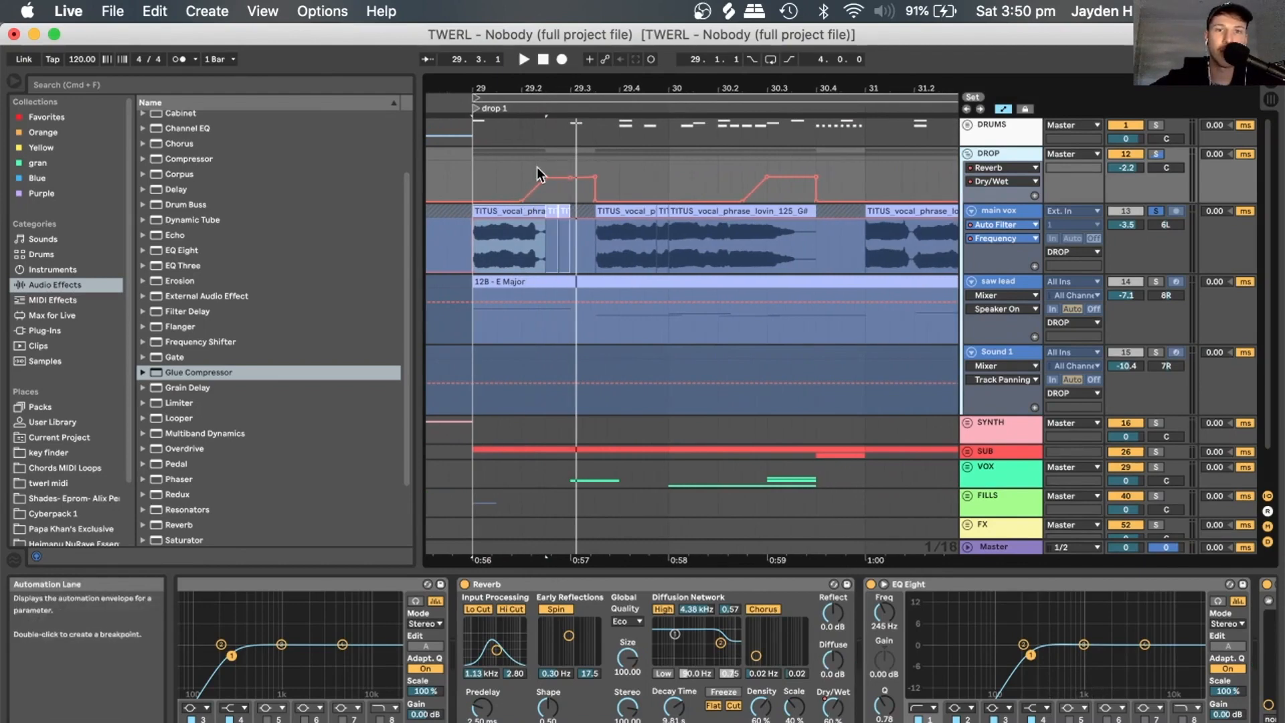
pyautogui.click(473, 173)
pyautogui.press('space')
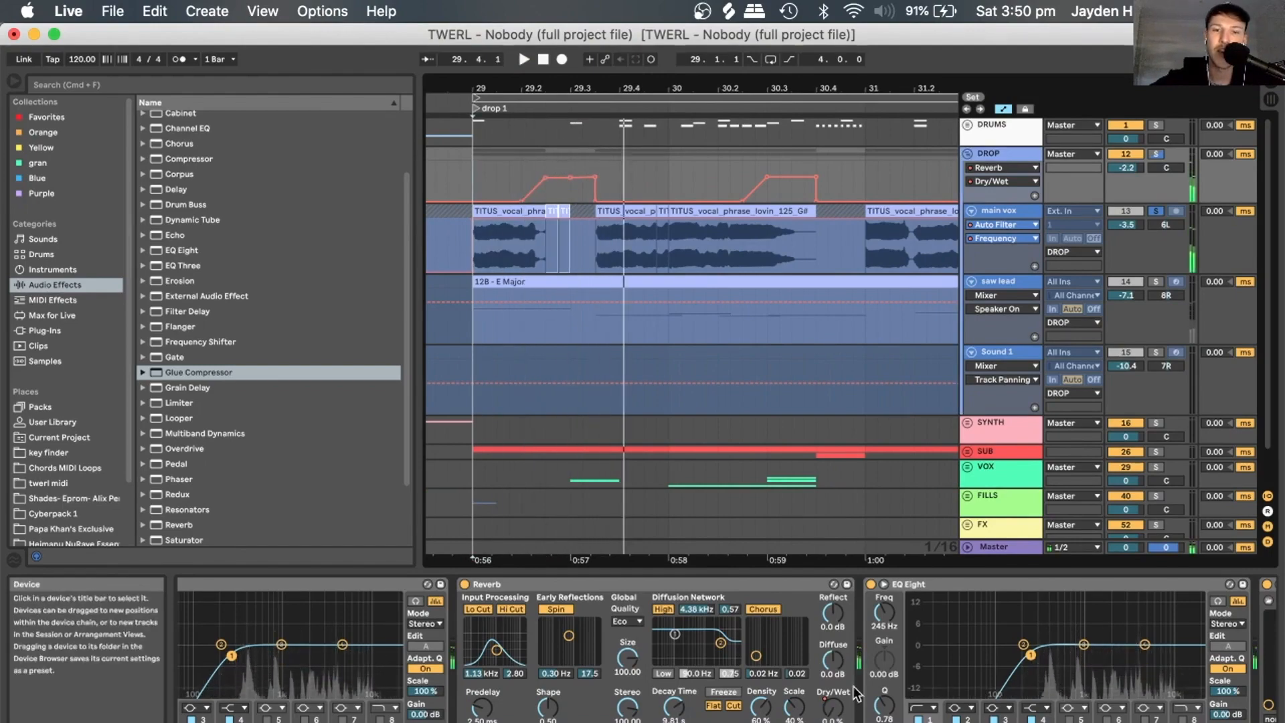
# Show the Gain automation of the Utility in the DROP group's device chain.
pyautogui.hscroll(10, 855, 692)
pyautogui.hscroll(5, 854, 692)
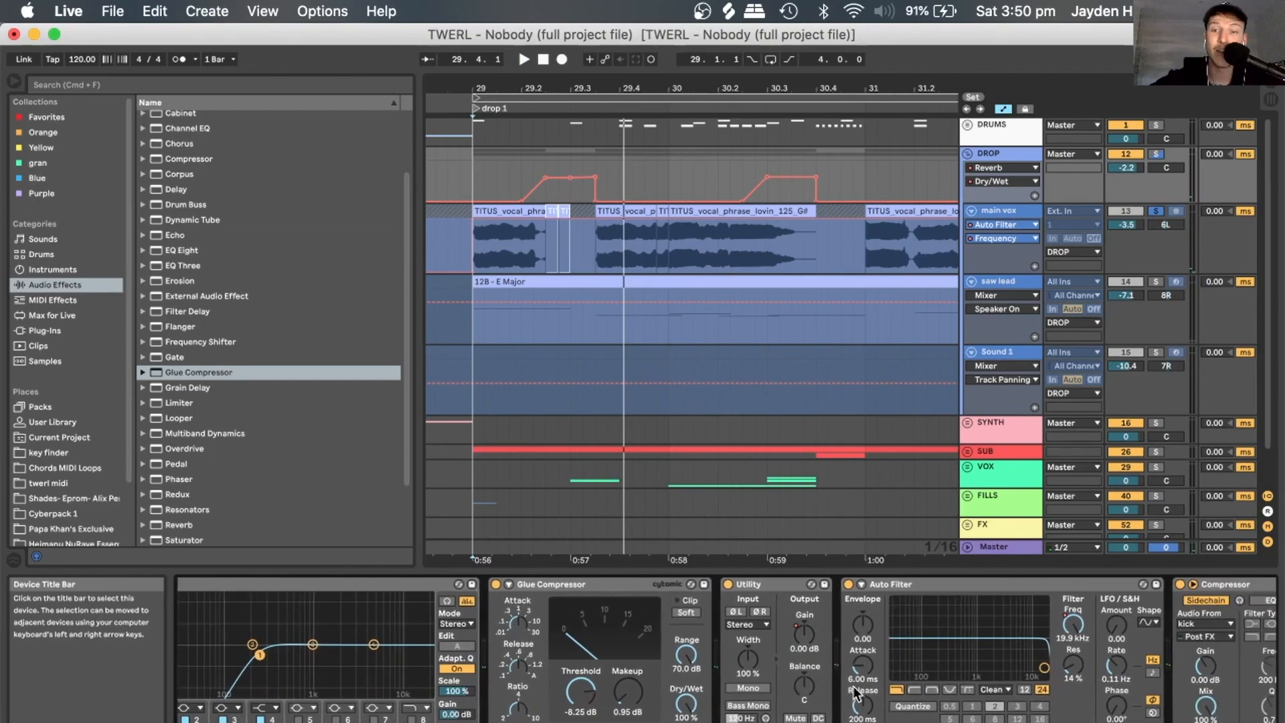
pyautogui.click(794, 641)
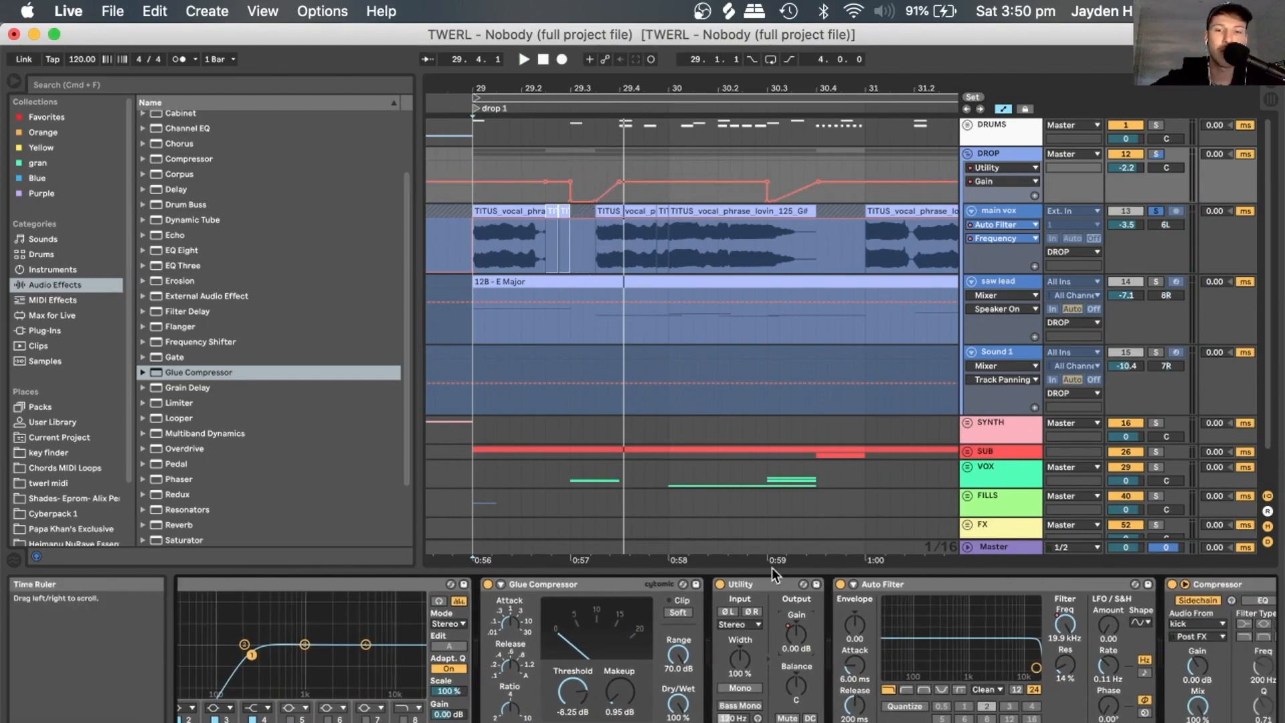
# Audition drop 1 from bar 29 with the DROP group's Utility deactivated, and undo the deactivation.
pyautogui.click(719, 587)
pyautogui.press('space')
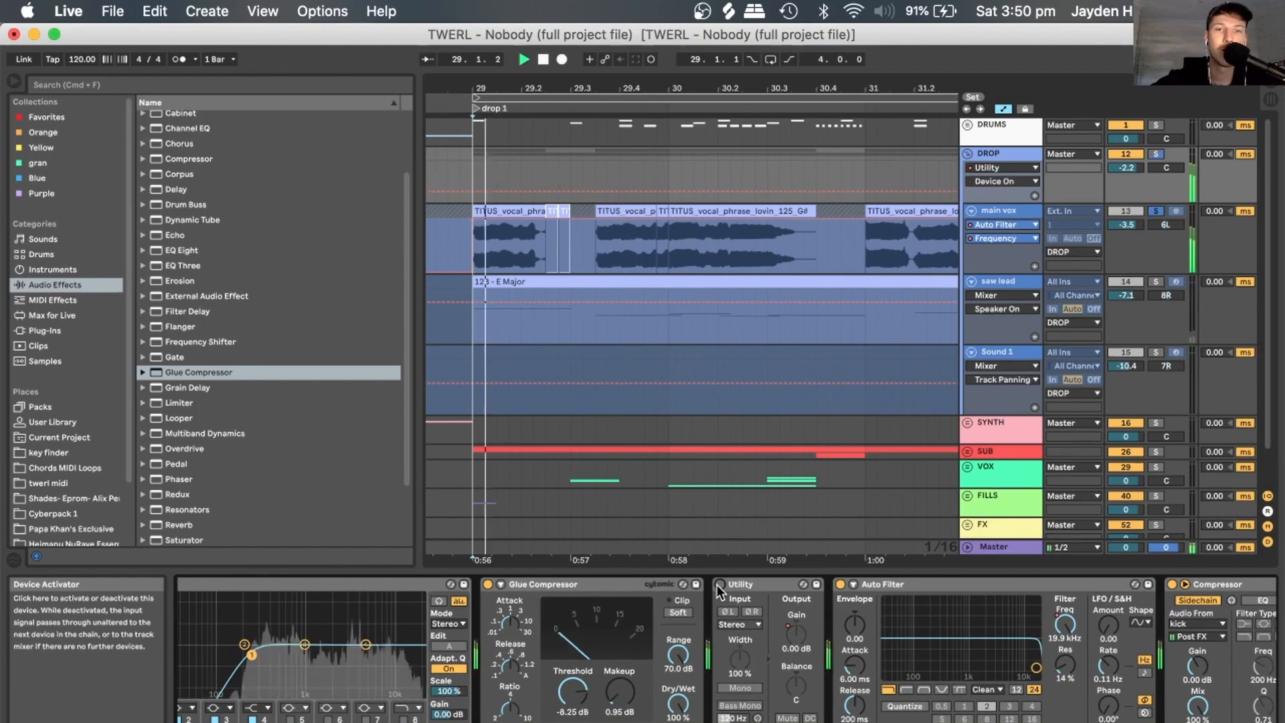
pyautogui.press('space')
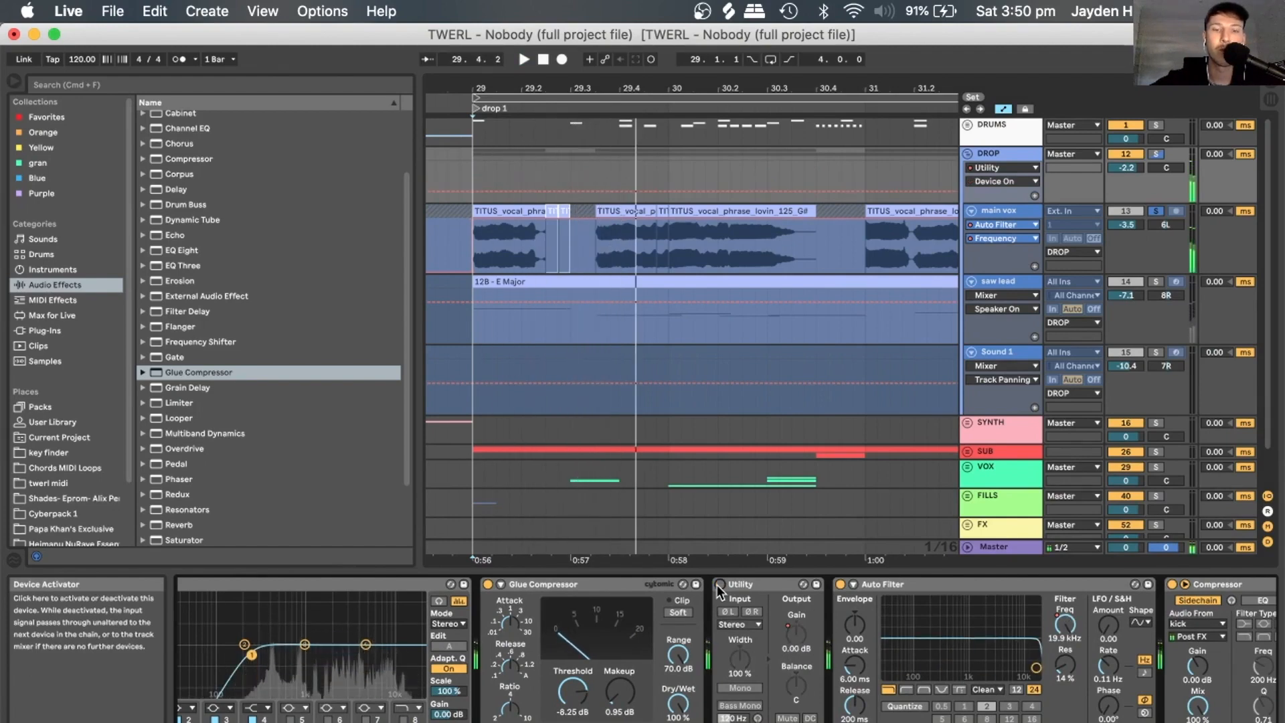
pyautogui.press('super+z')
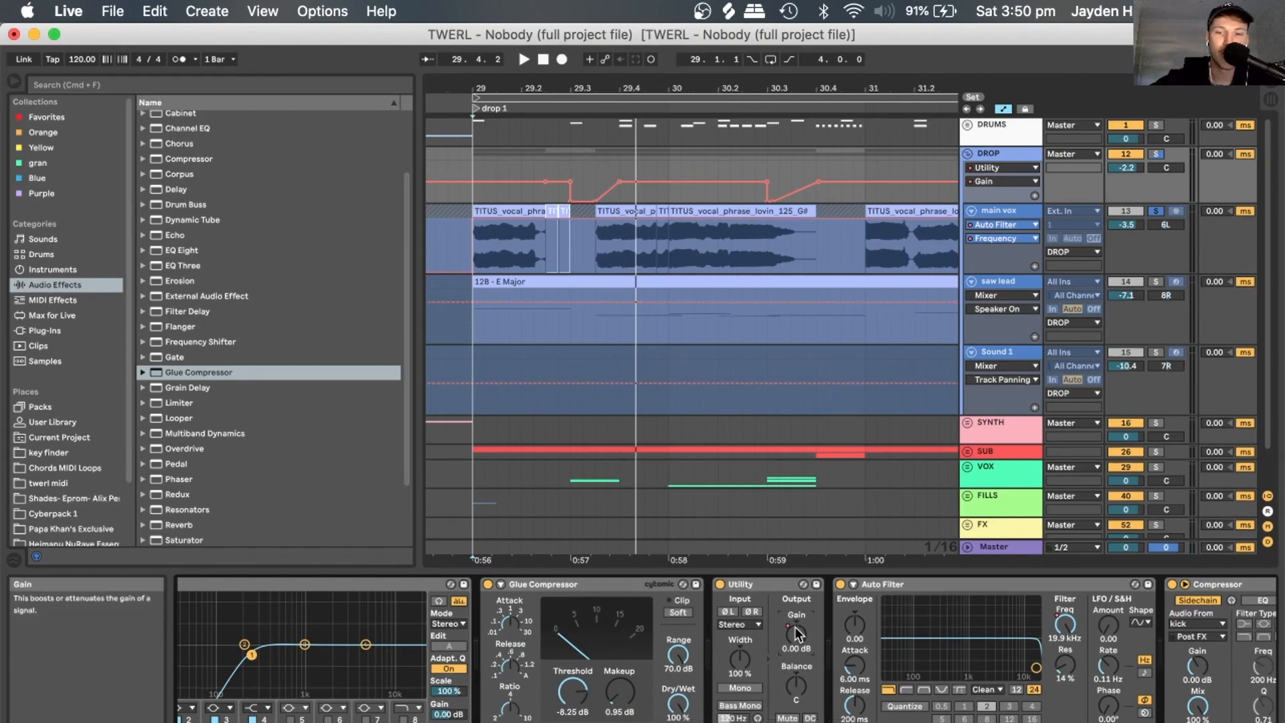
# View the DROP group's Reverb, EQ Eight, OTT and Glue Compressor in its device chain.
pyautogui.hscroll(-10, 791, 634)
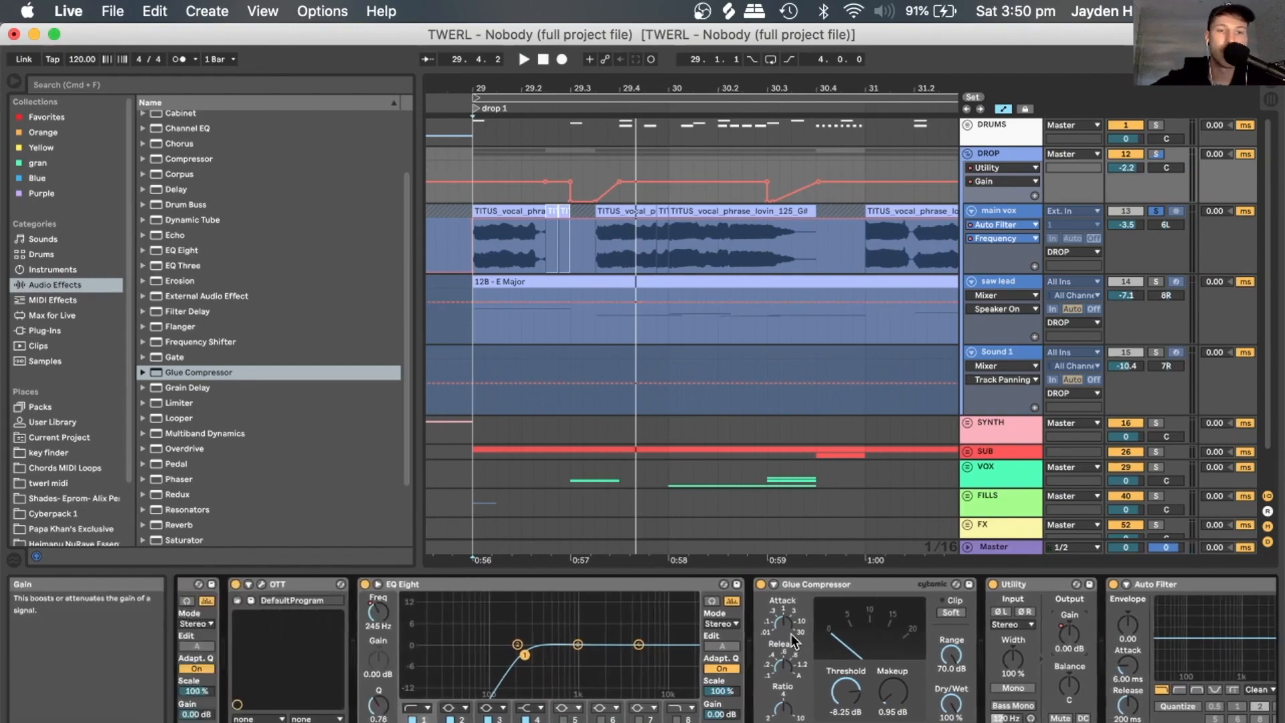
pyautogui.hscroll(-2, 792, 633)
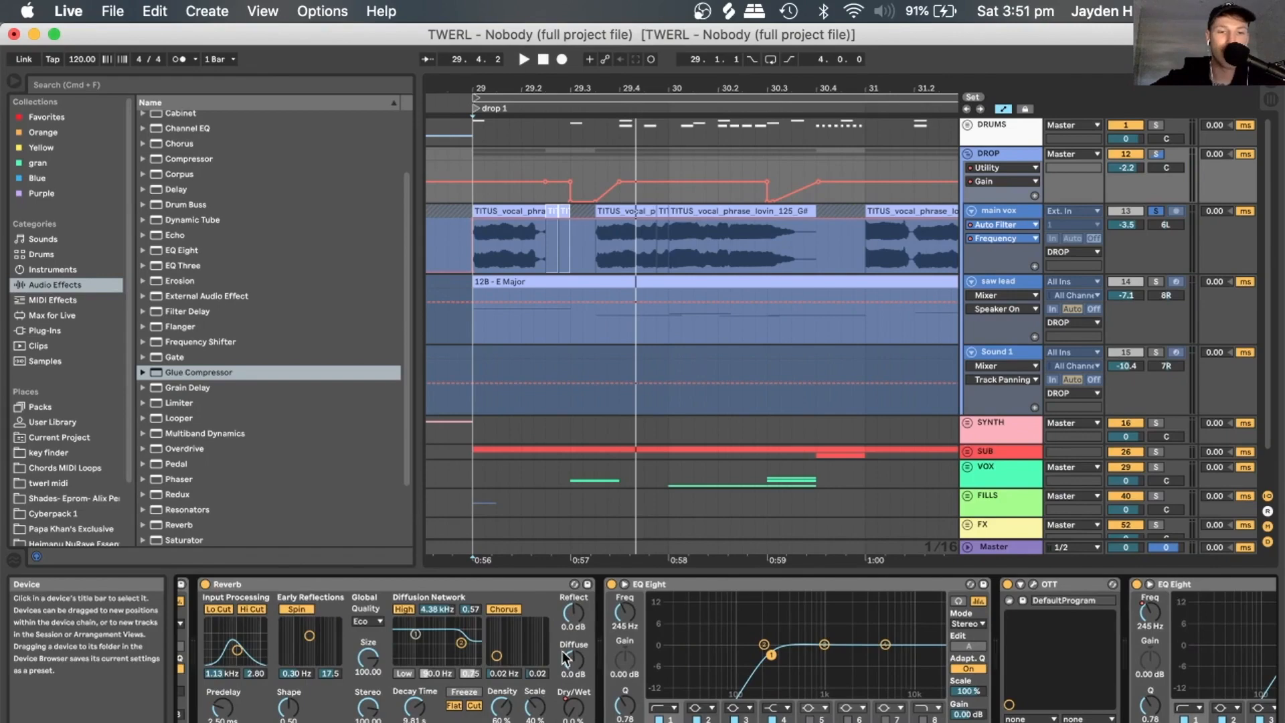
pyautogui.hscroll(10, 854, 639)
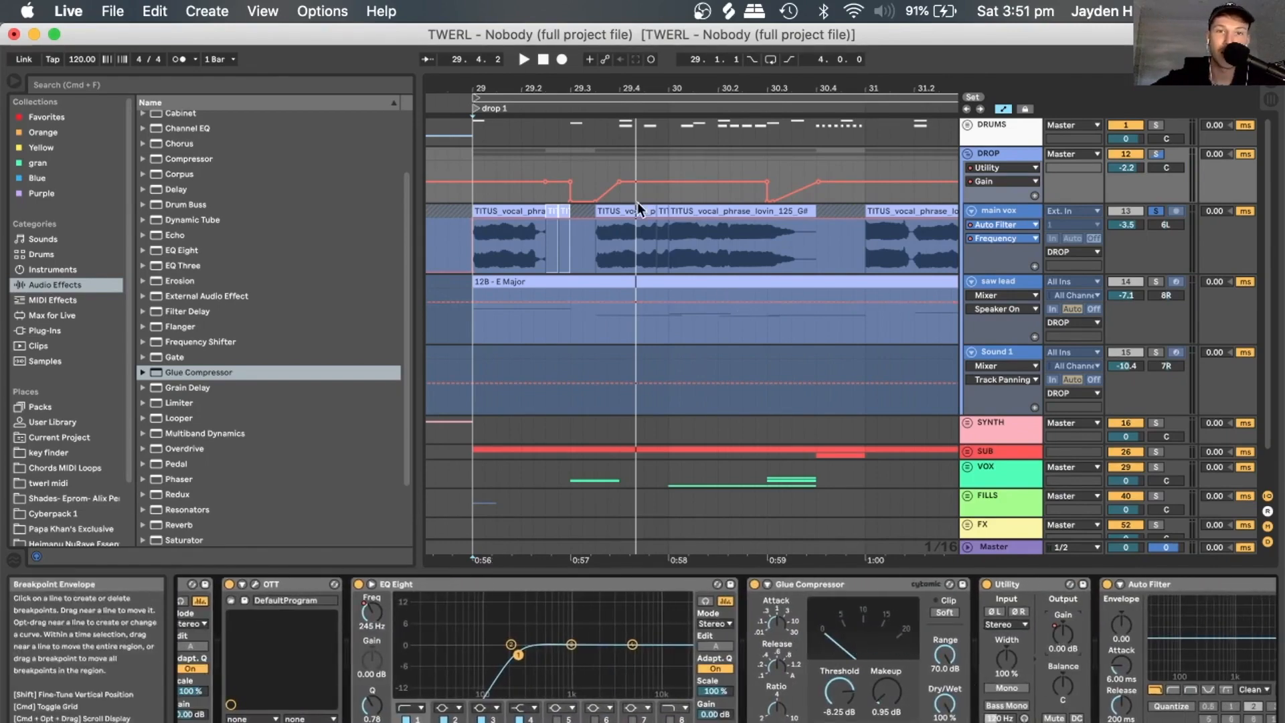
# Play drop 1 from bar 29 while following the DROP group's Utility Gain automation up to bar 33.
pyautogui.press('space')
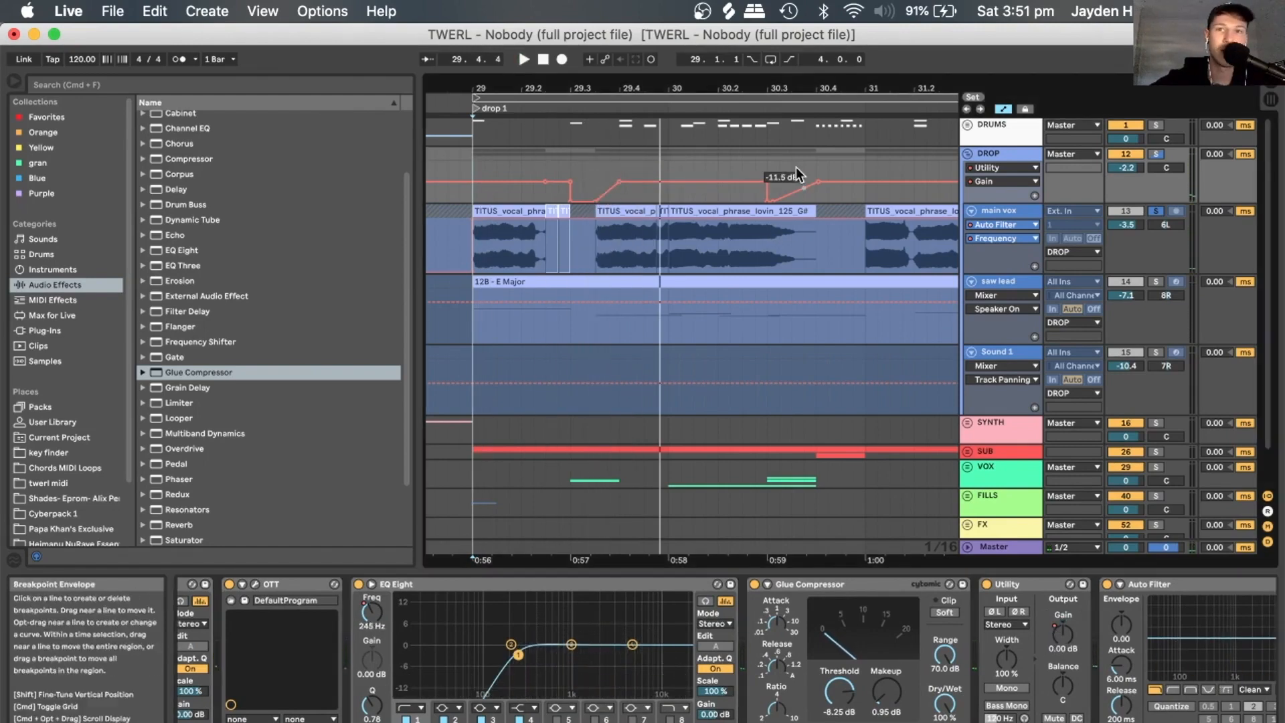
pyautogui.moveTo(703, 88); pyautogui.dragTo(554, 88)
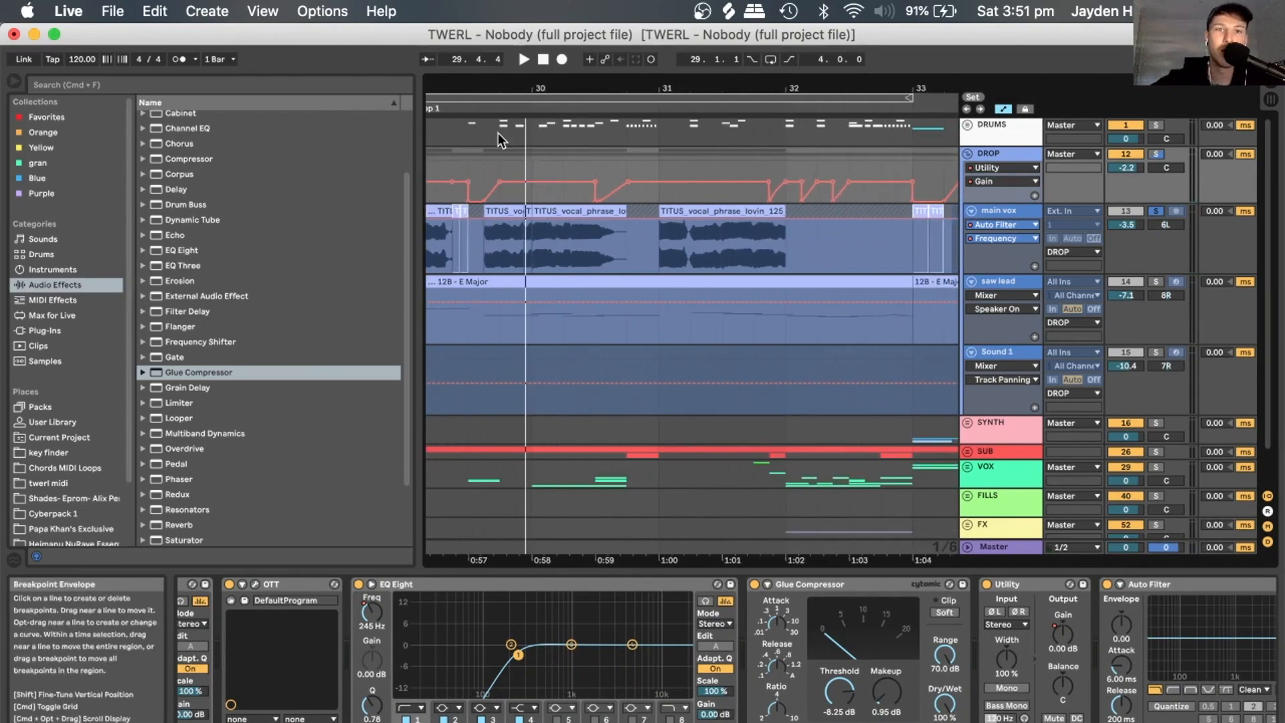
pyautogui.moveTo(460, 86); pyautogui.dragTo(538, 87)
pyautogui.press('space')
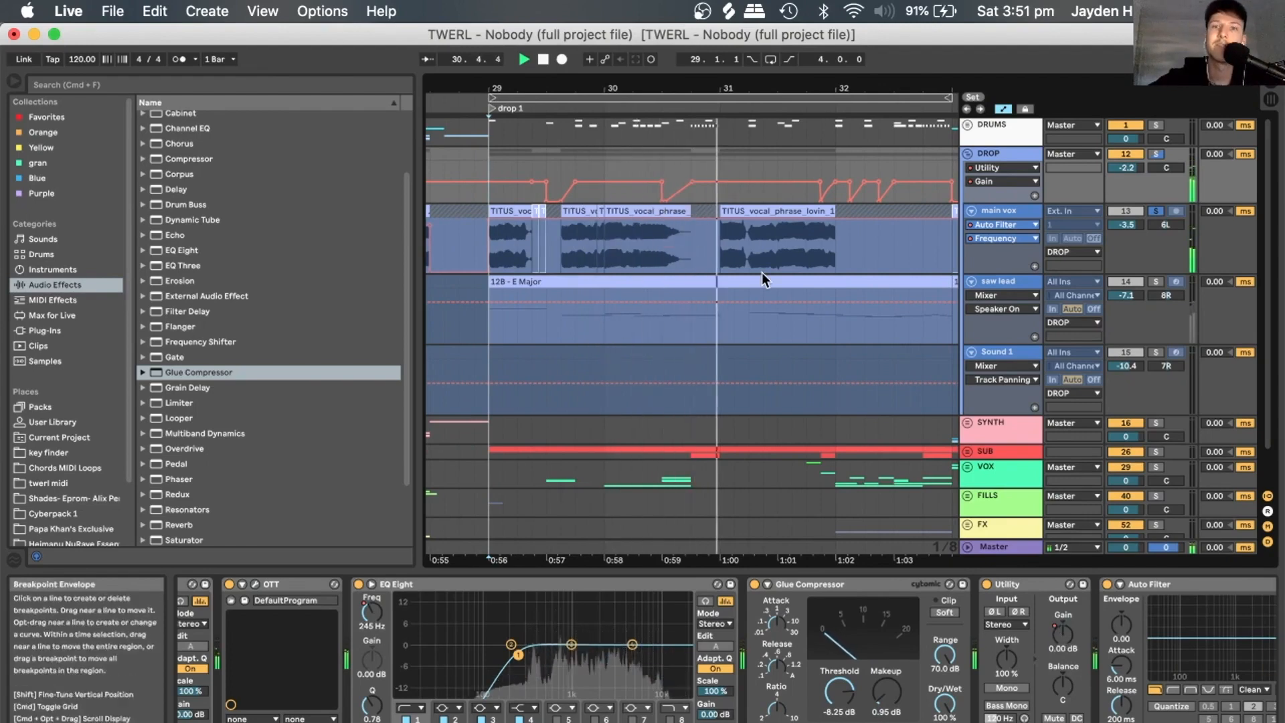
pyautogui.hscroll(3, 759, 276)
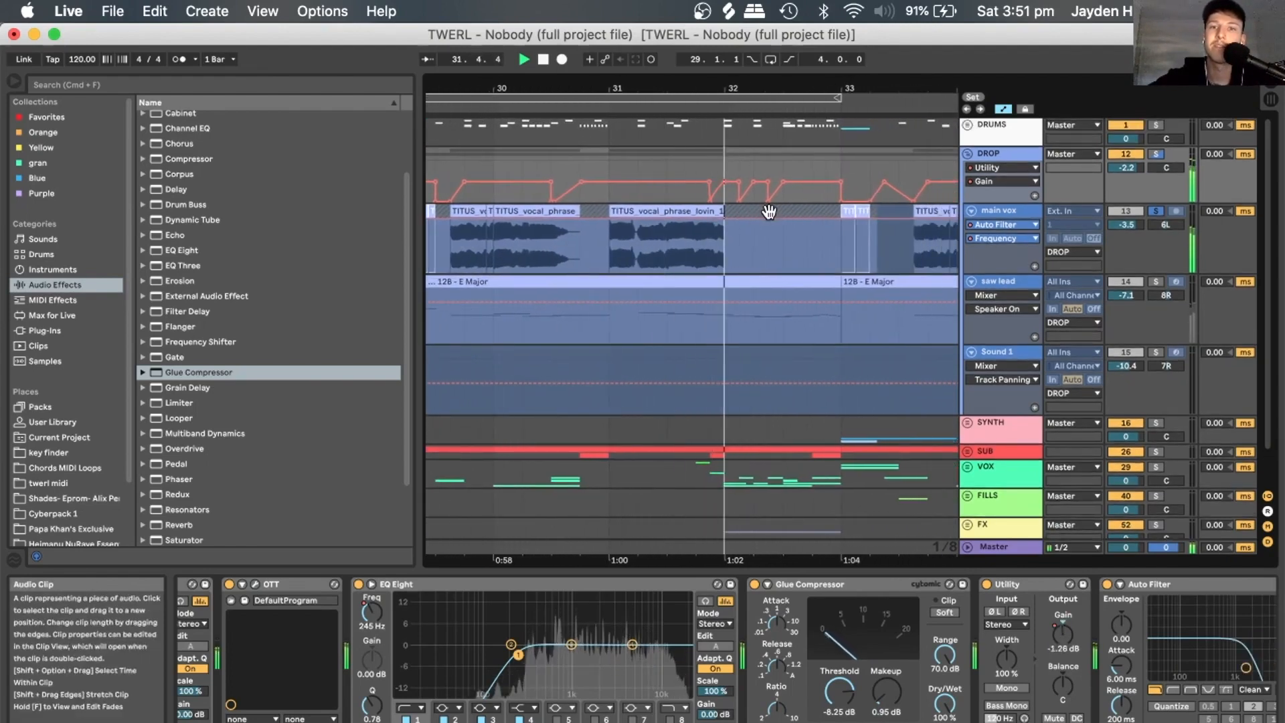
pyautogui.press('space')
# Turn on looping for bars 29 to 33 and place the insert marker at 32.4 on the DROP group.
pyautogui.moveTo(765, 82); pyautogui.dragTo(787, 82)
pyautogui.click(770, 59)
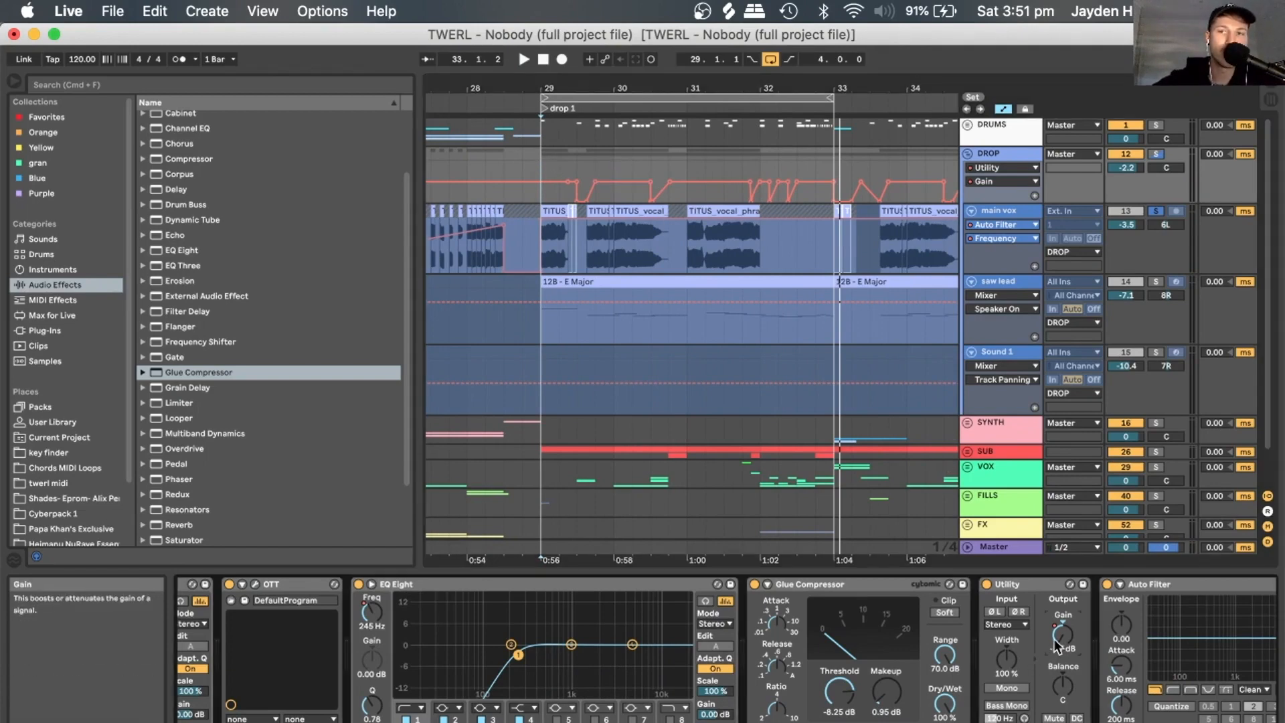
pyautogui.click(815, 156)
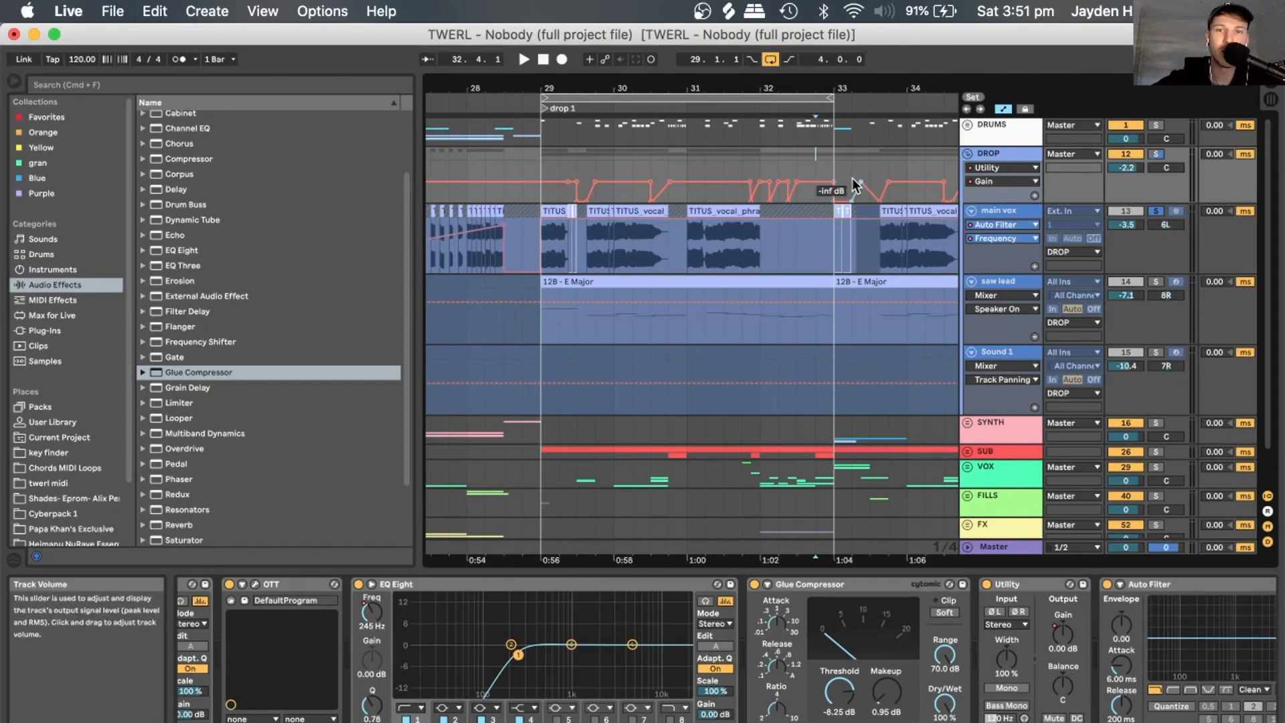
# Show the DROP group's Track Volume automation and draw a brief dip just after bar 29.
pyautogui.moveTo(605, 85); pyautogui.dragTo(605, 75)
pyautogui.click(1127, 169)
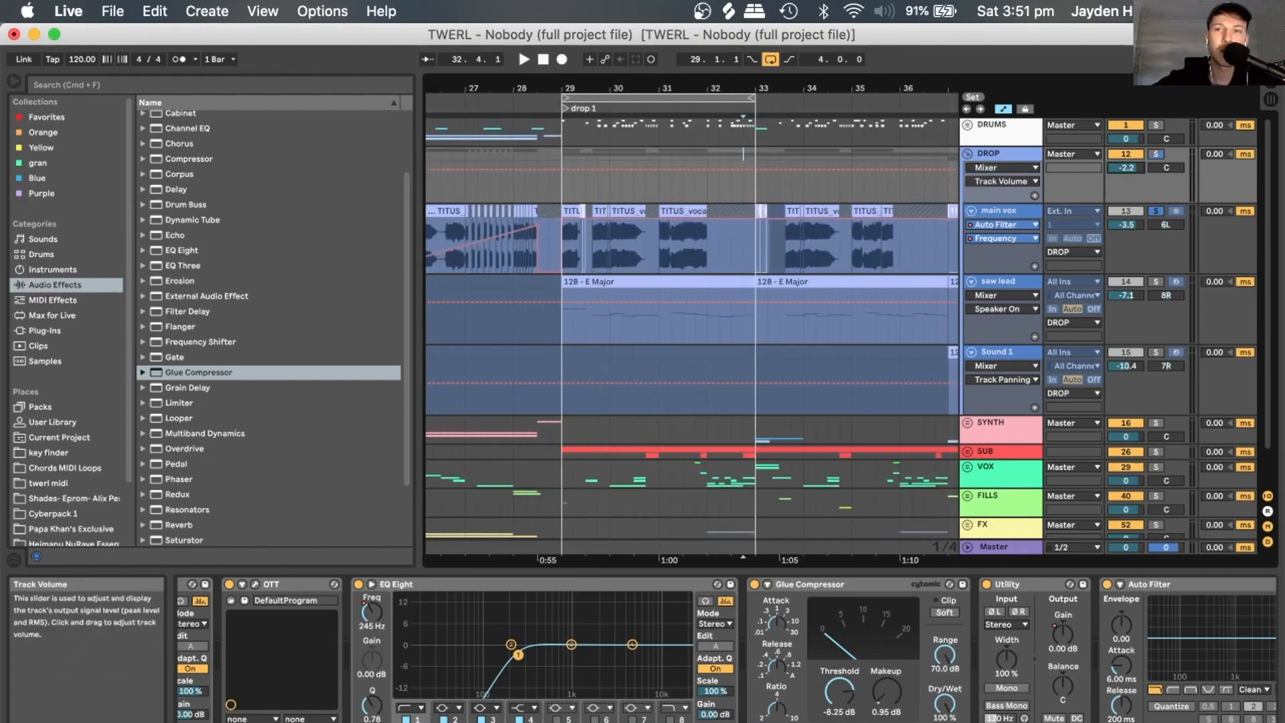
pyautogui.click(563, 170)
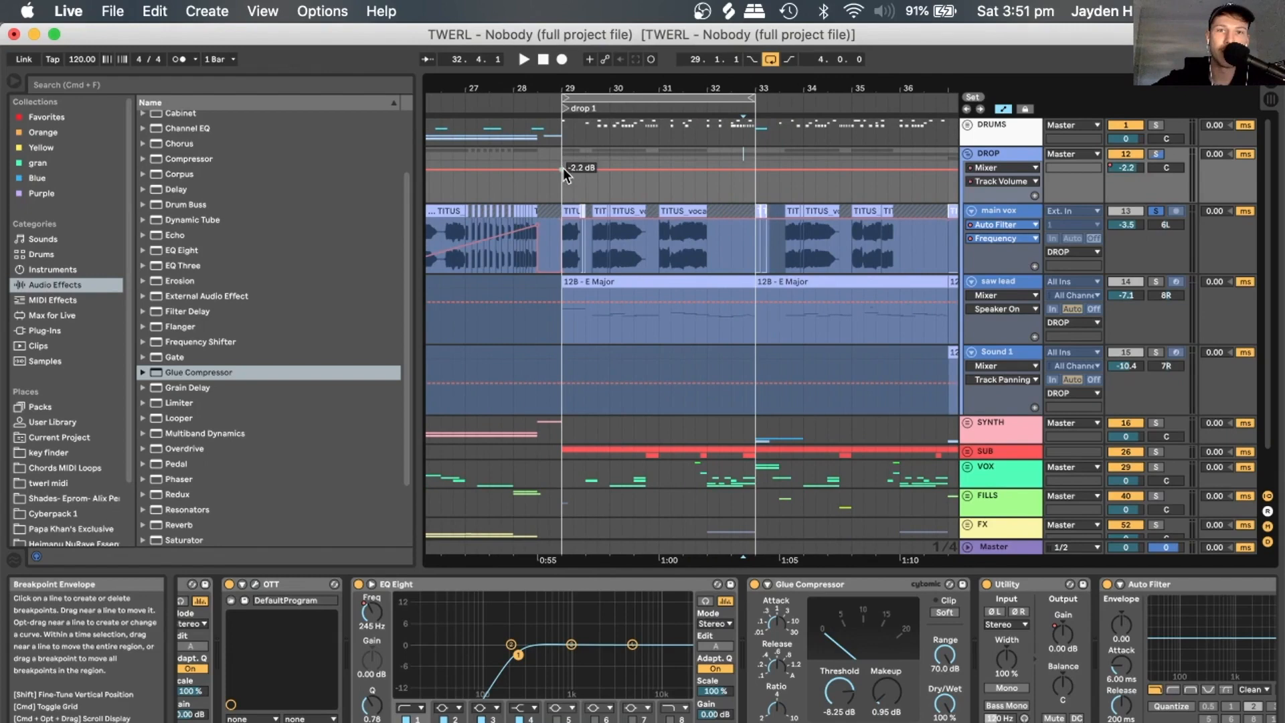
pyautogui.moveTo(581, 168); pyautogui.dragTo(585, 193)
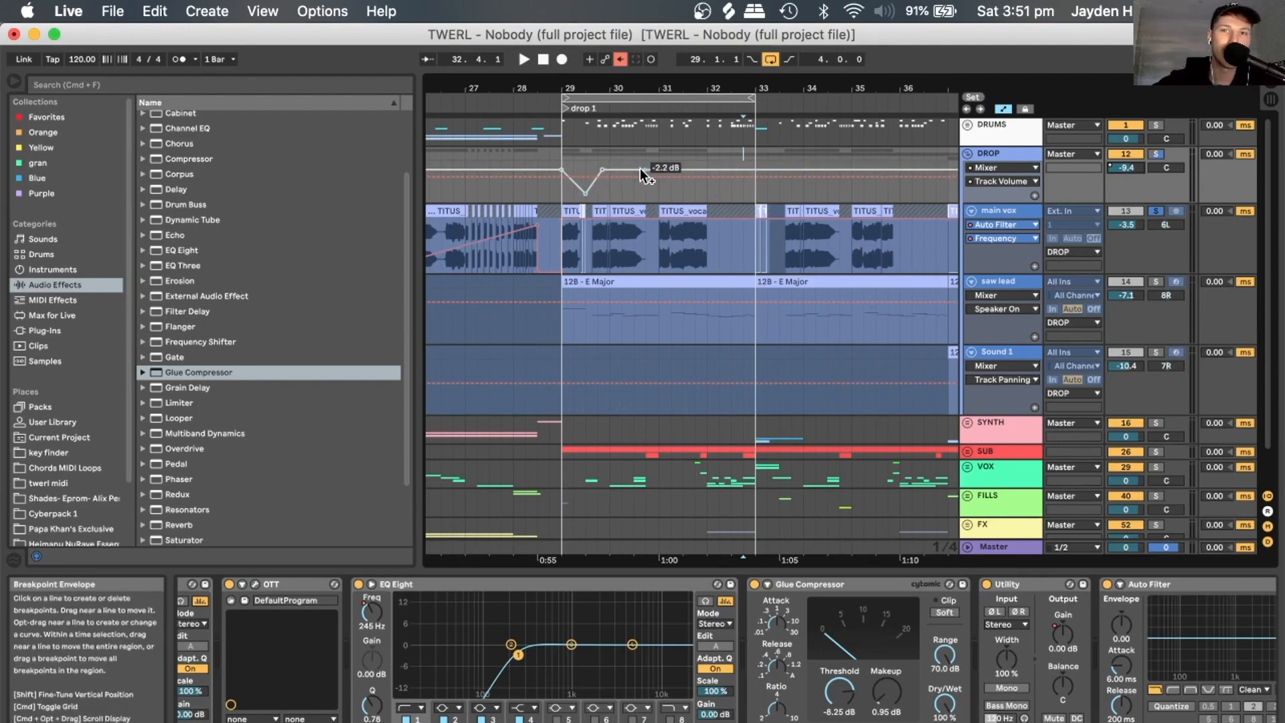
# Undo the DROP group's track volume change and the automation dip after bar 29.
pyautogui.click(621, 59)
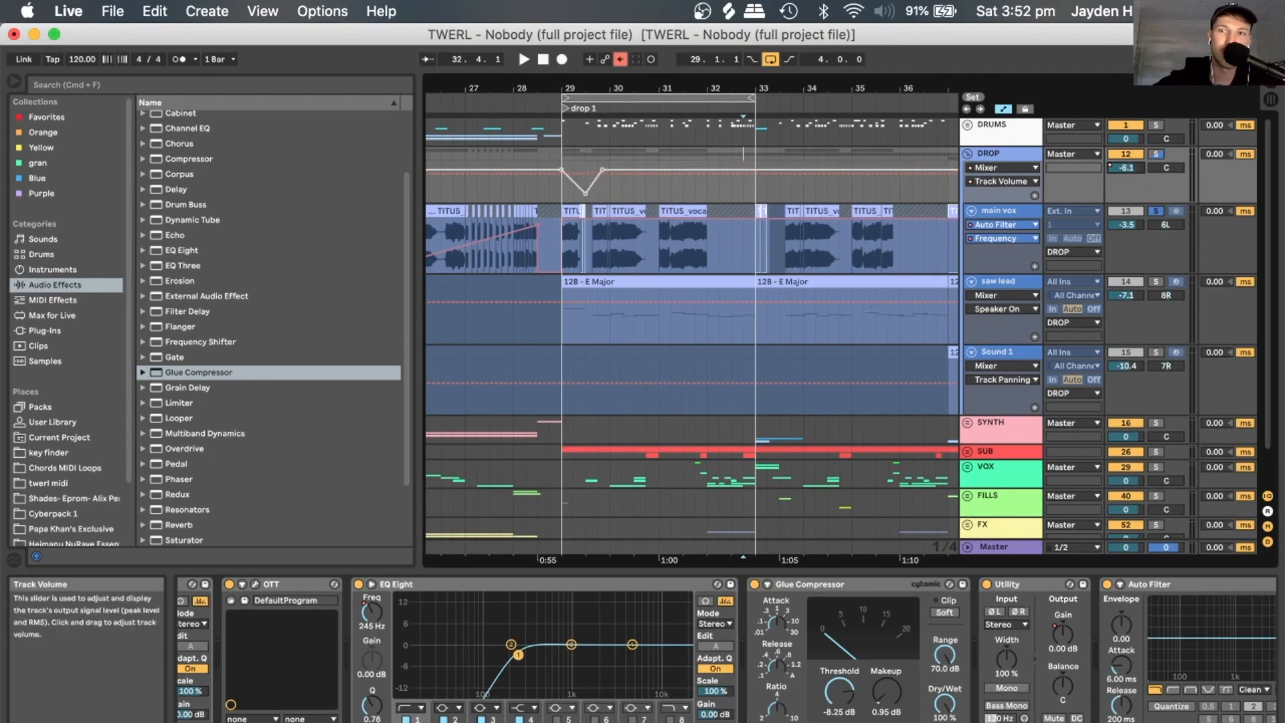
pyautogui.press('super+z')
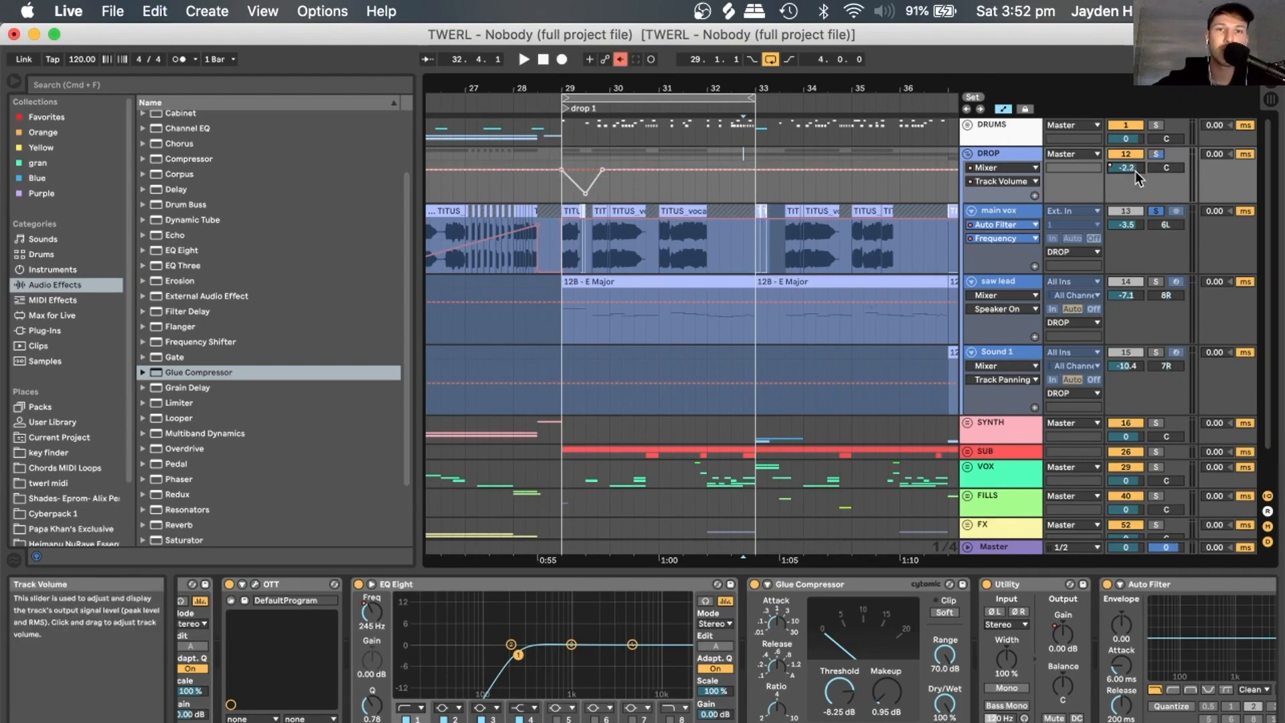
pyautogui.press('super+z')
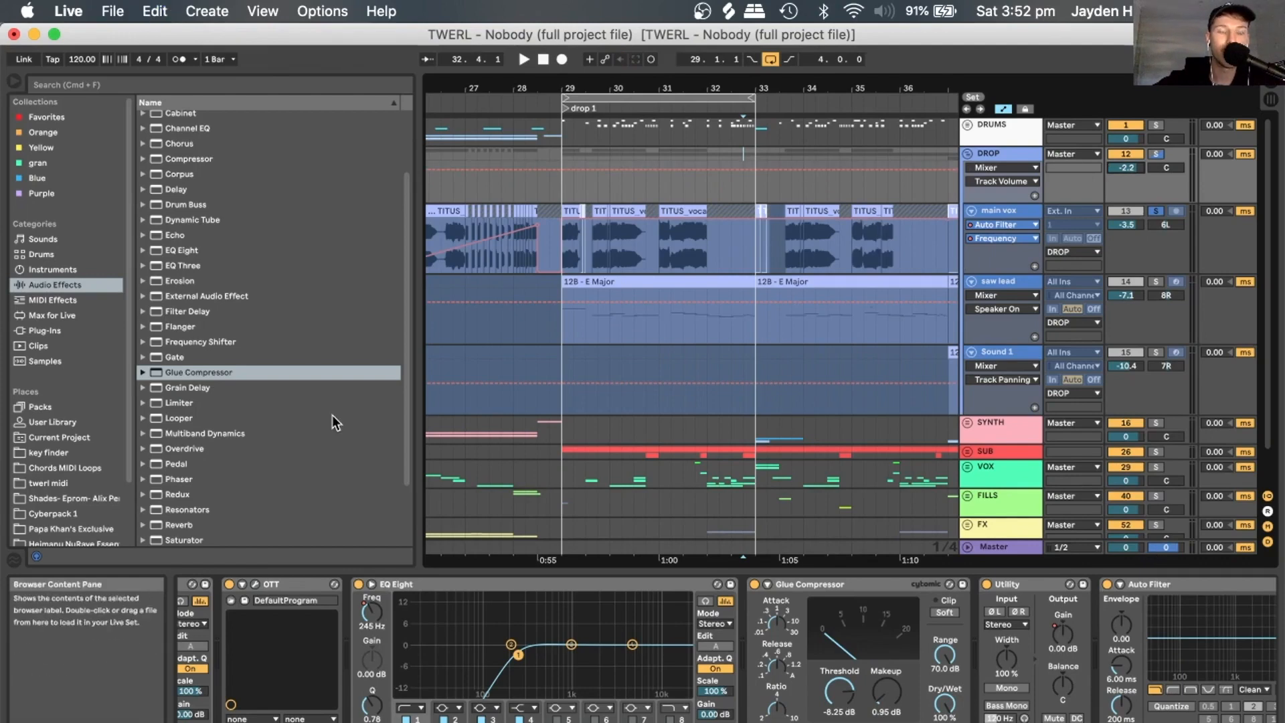
# Unfreeze the main vox track so its device chain can be edited.
pyautogui.scroll(-3, 335, 423)
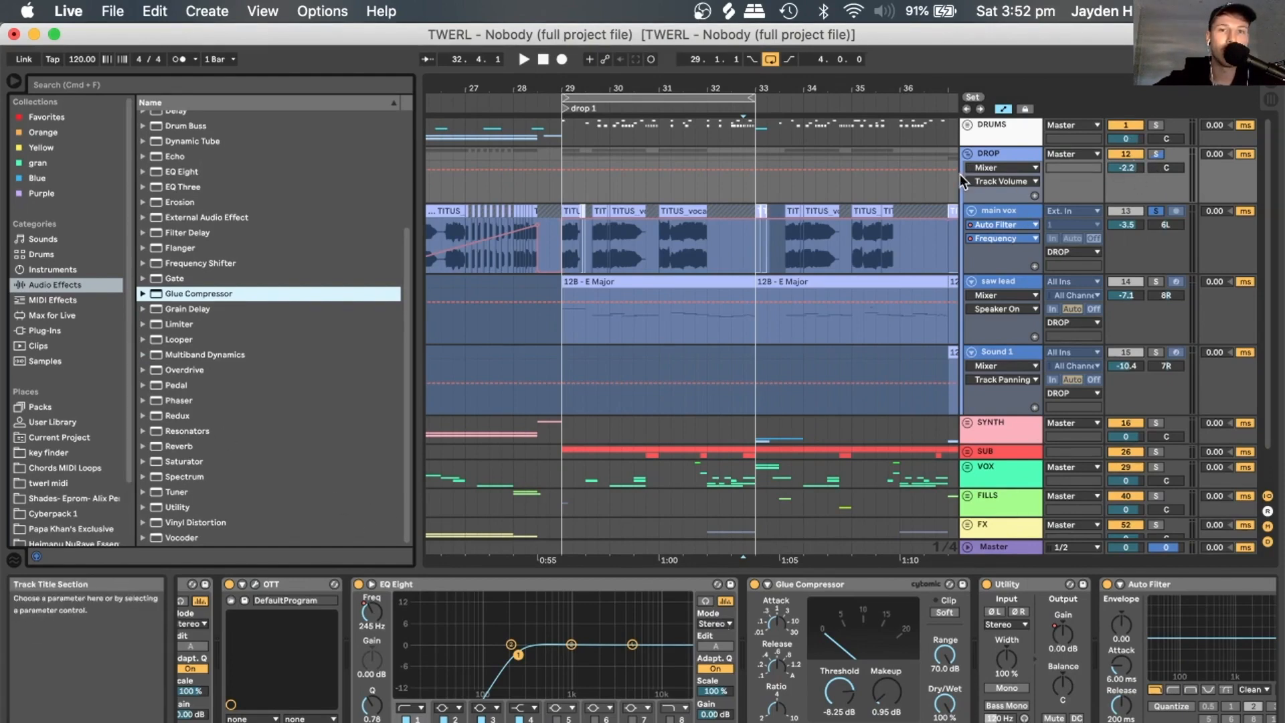
pyautogui.click(557, 258)
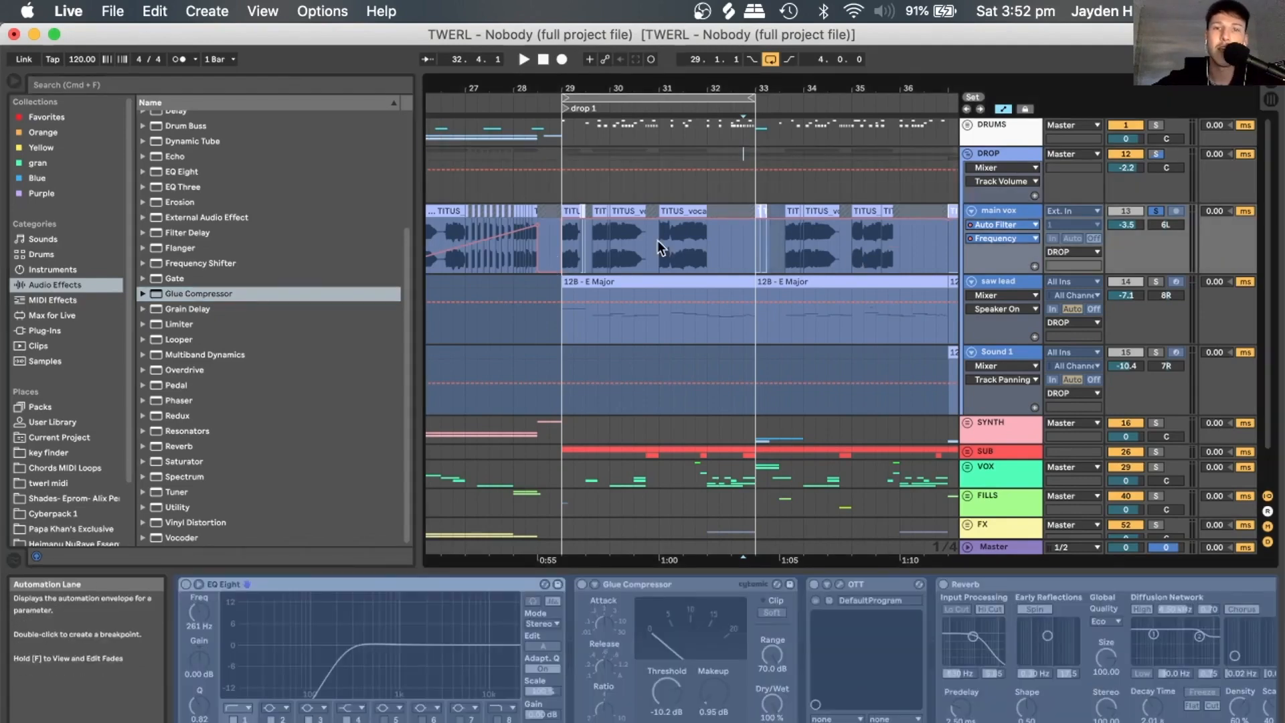
pyautogui.hscroll(-1, 816, 626)
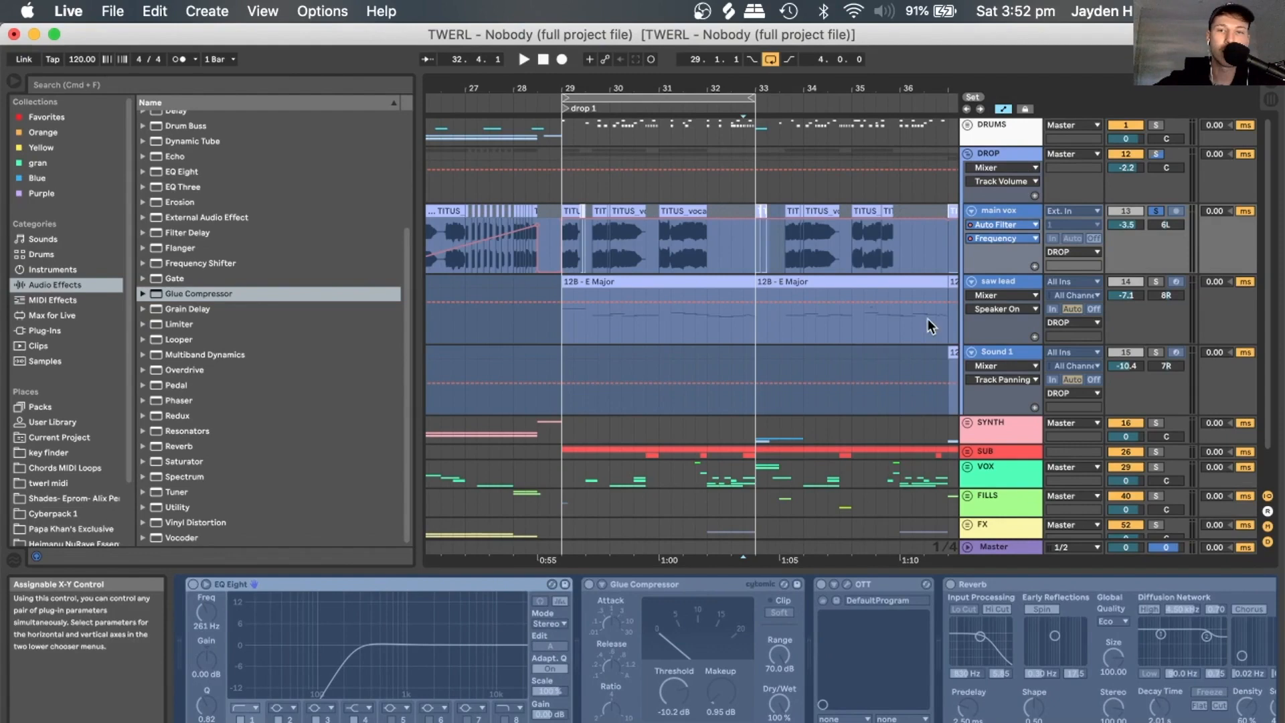
pyautogui.rightClick(1018, 210)
pyautogui.press('Escape')
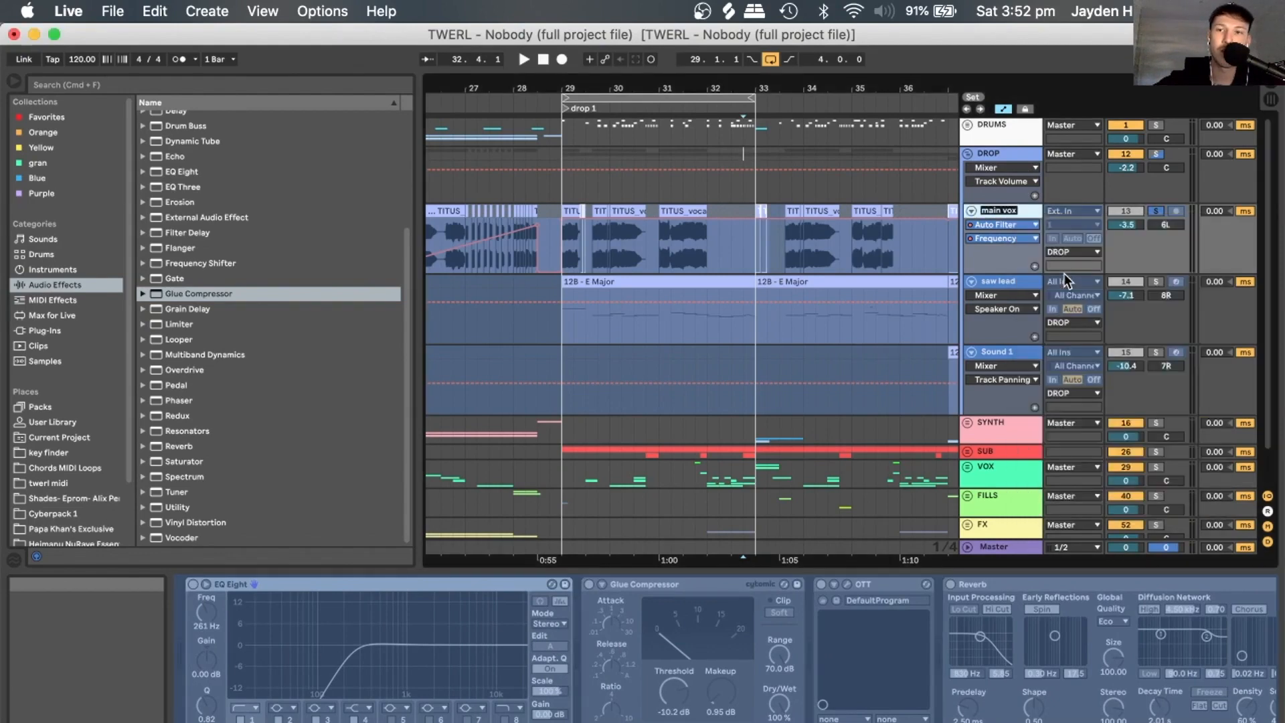
pyautogui.rightClick(1009, 217)
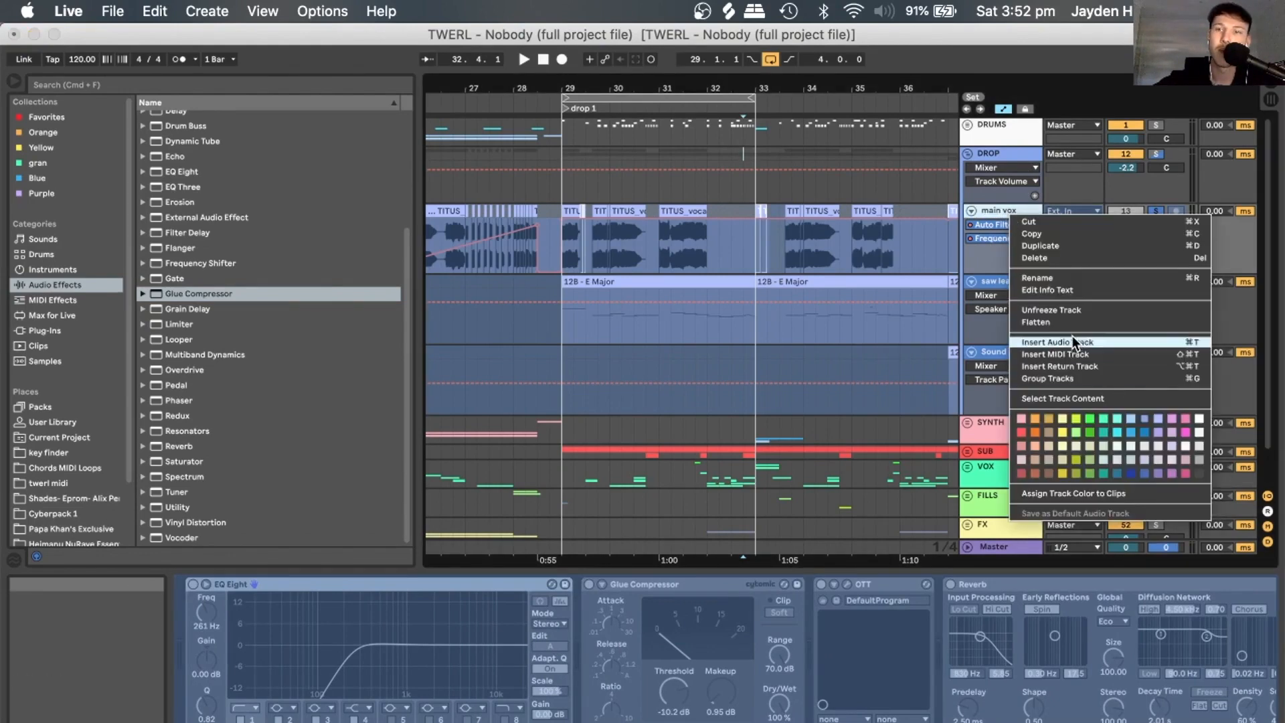
pyautogui.click(1053, 310)
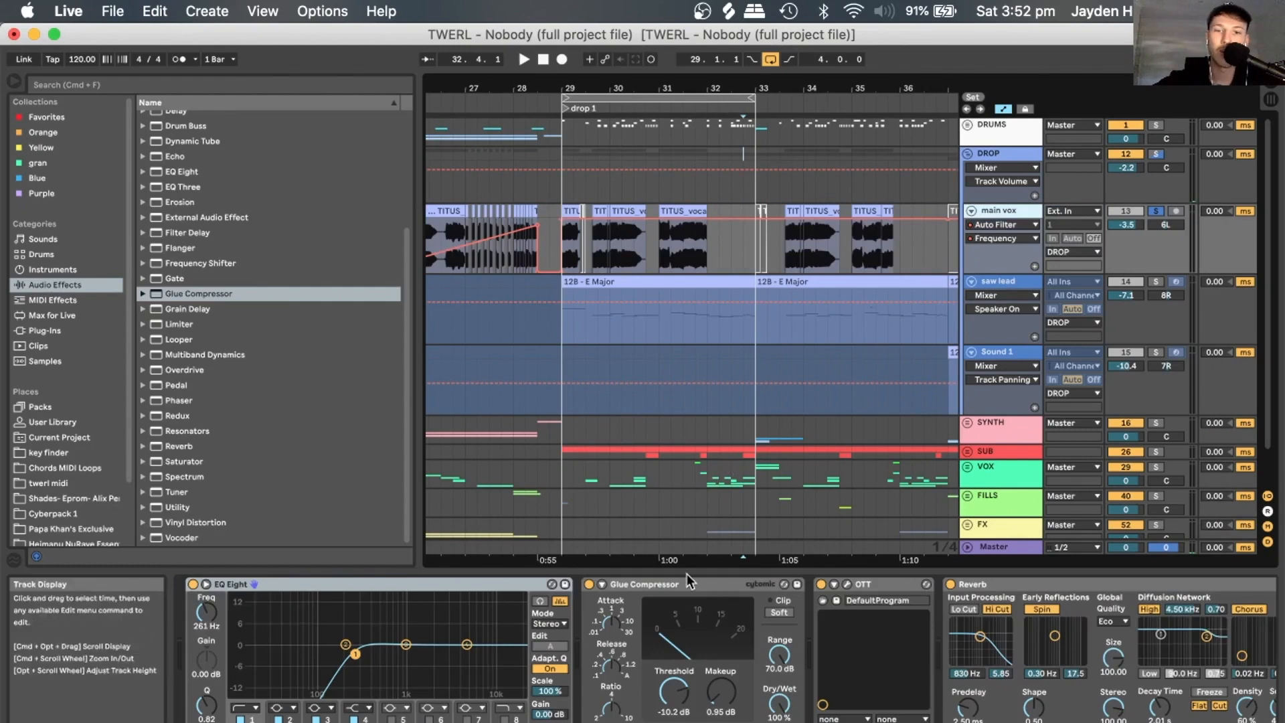
# Deactivate main vox's Glue Compressor, OTT, first Reverb, Disharmonics delay, second EQ Eight and Auto Filter.
pyautogui.click(590, 584)
pyautogui.click(820, 585)
pyautogui.click(952, 584)
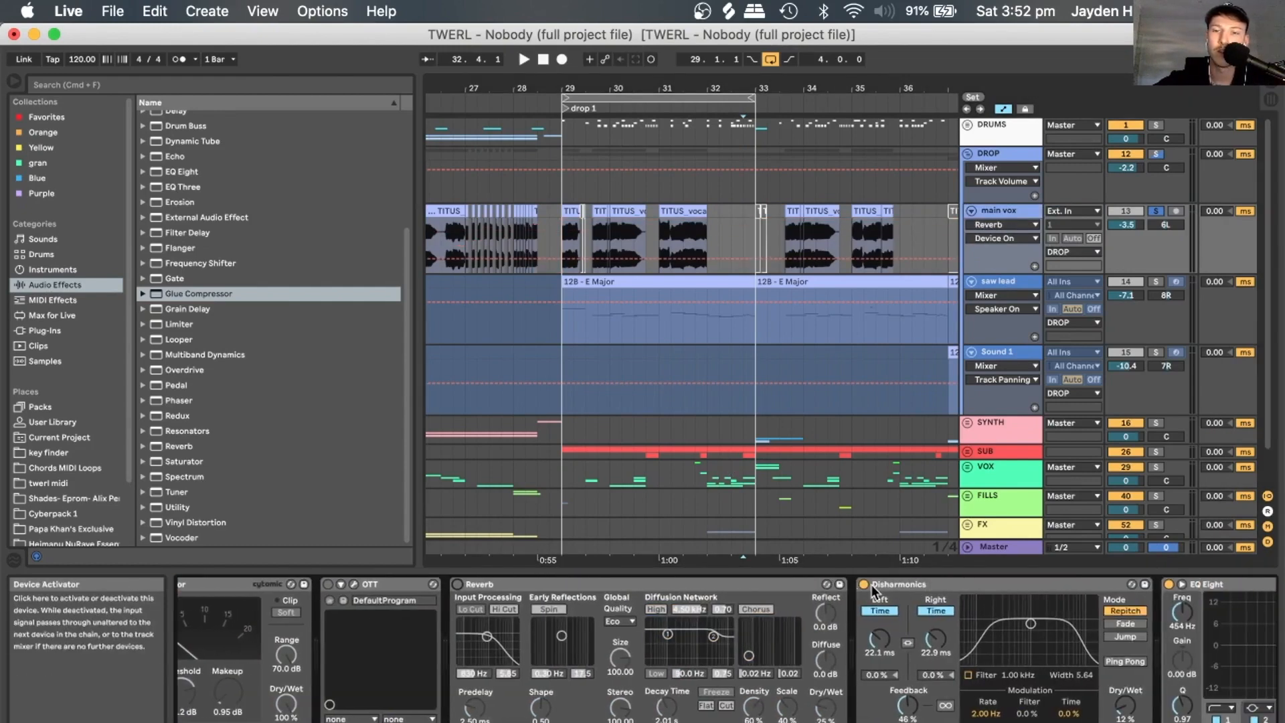
pyautogui.click(863, 585)
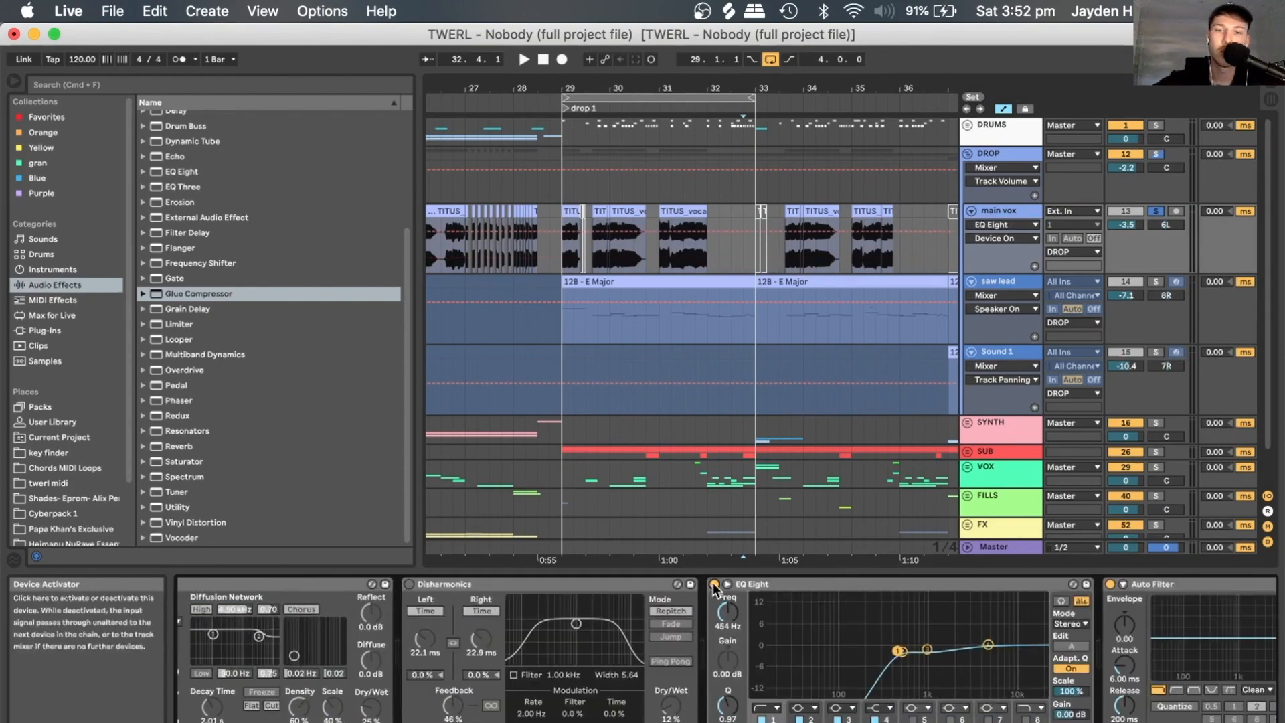
pyautogui.click(713, 583)
pyautogui.click(881, 585)
# Deactivate the remaining main vox devices: the second Reverb, Utility, De-esser and the first EQ Eight.
pyautogui.hscroll(8, 877, 583)
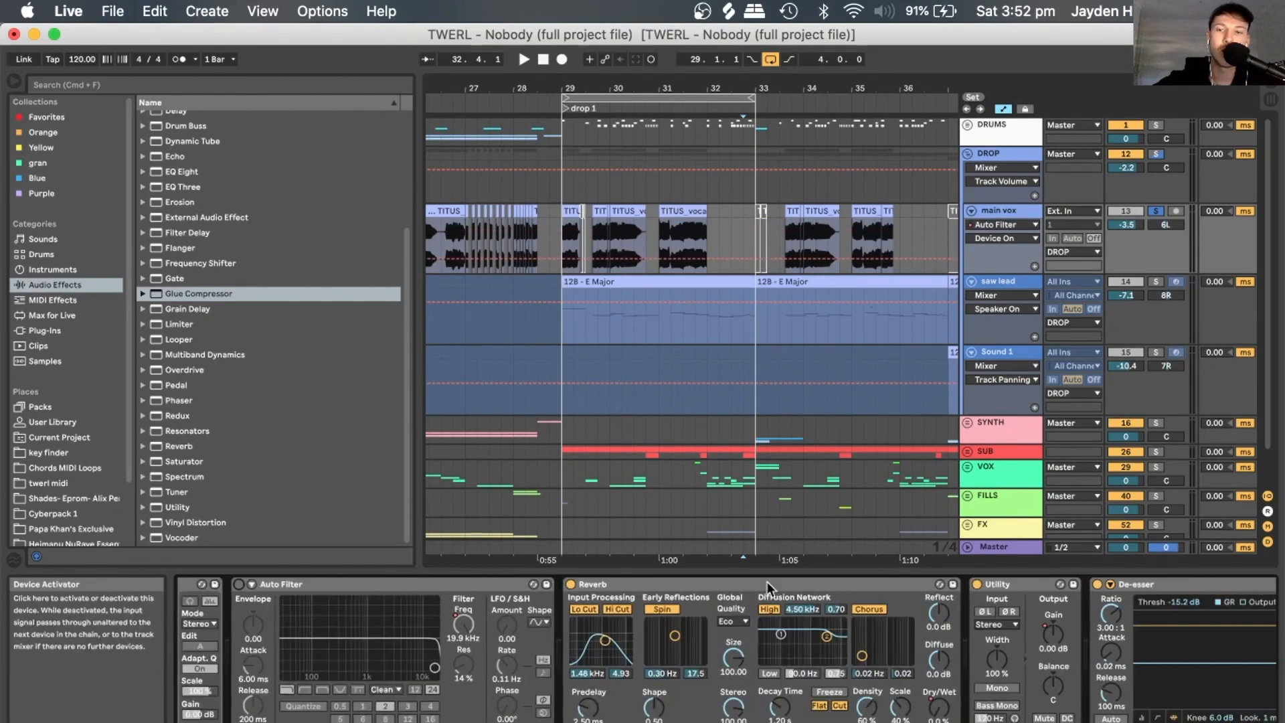
pyautogui.click(572, 584)
pyautogui.hscroll(2, 684, 587)
pyautogui.hscroll(1, 685, 587)
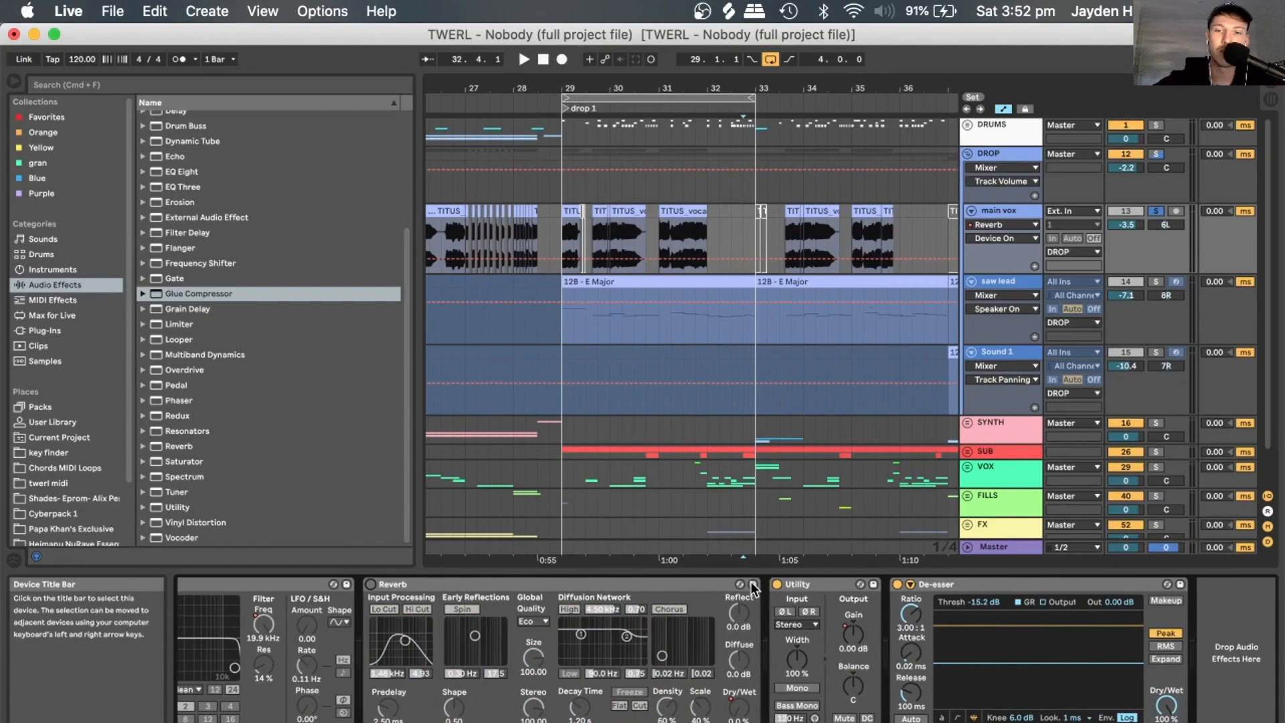
pyautogui.click(777, 584)
pyautogui.click(898, 585)
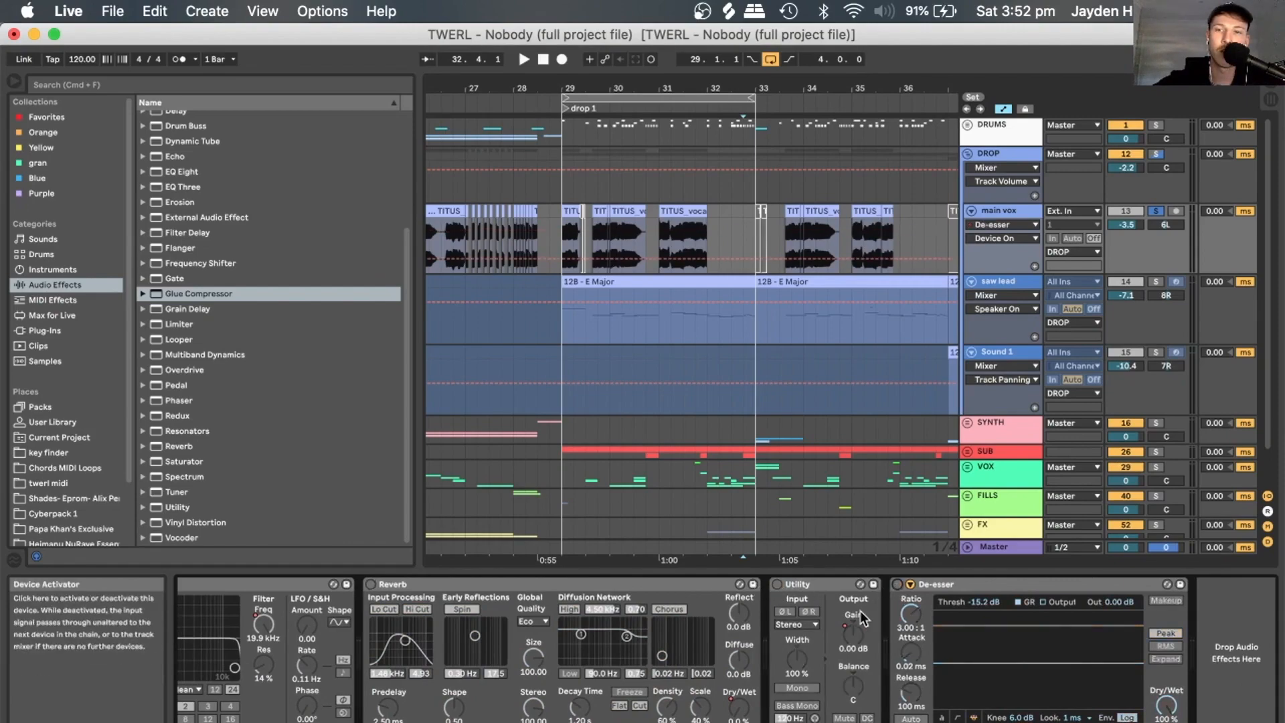
pyautogui.hscroll(-10, 861, 611)
pyautogui.hscroll(-5, 861, 611)
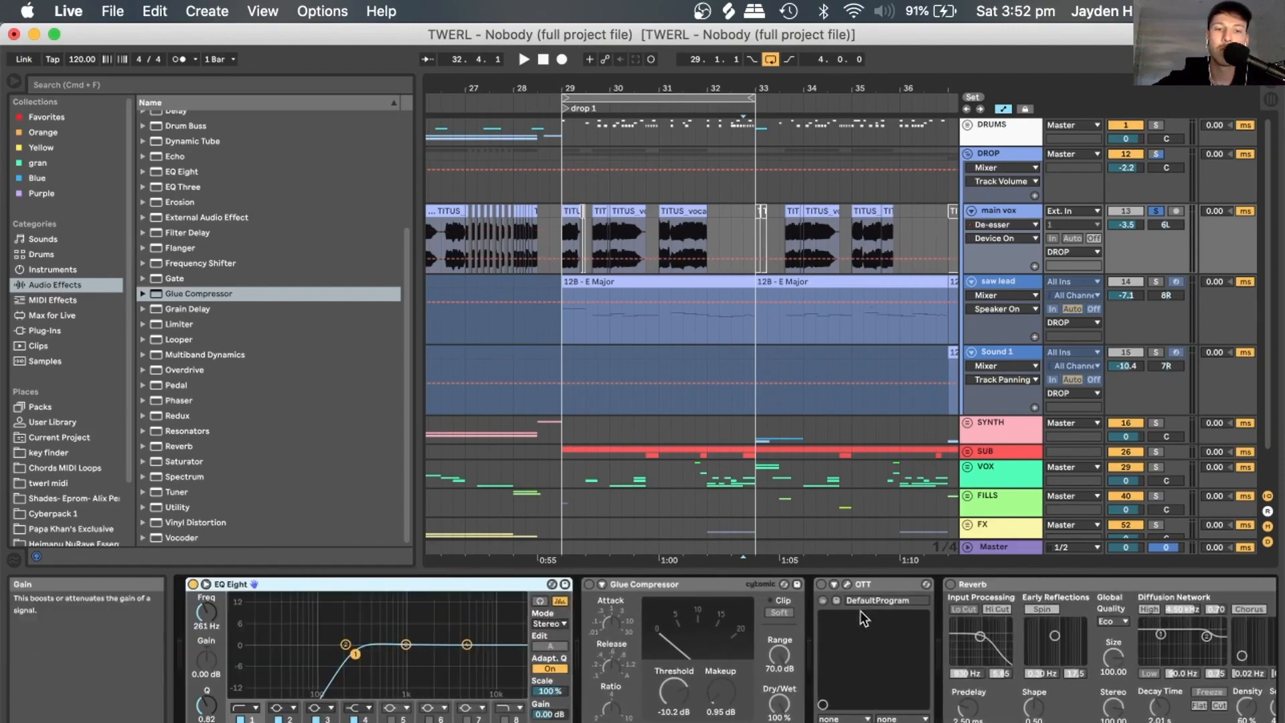
pyautogui.click(193, 585)
# Audition the unprocessed main vox in drop 1 from bar 29 with the DROP group's Reverb deactivated.
pyautogui.press('space')
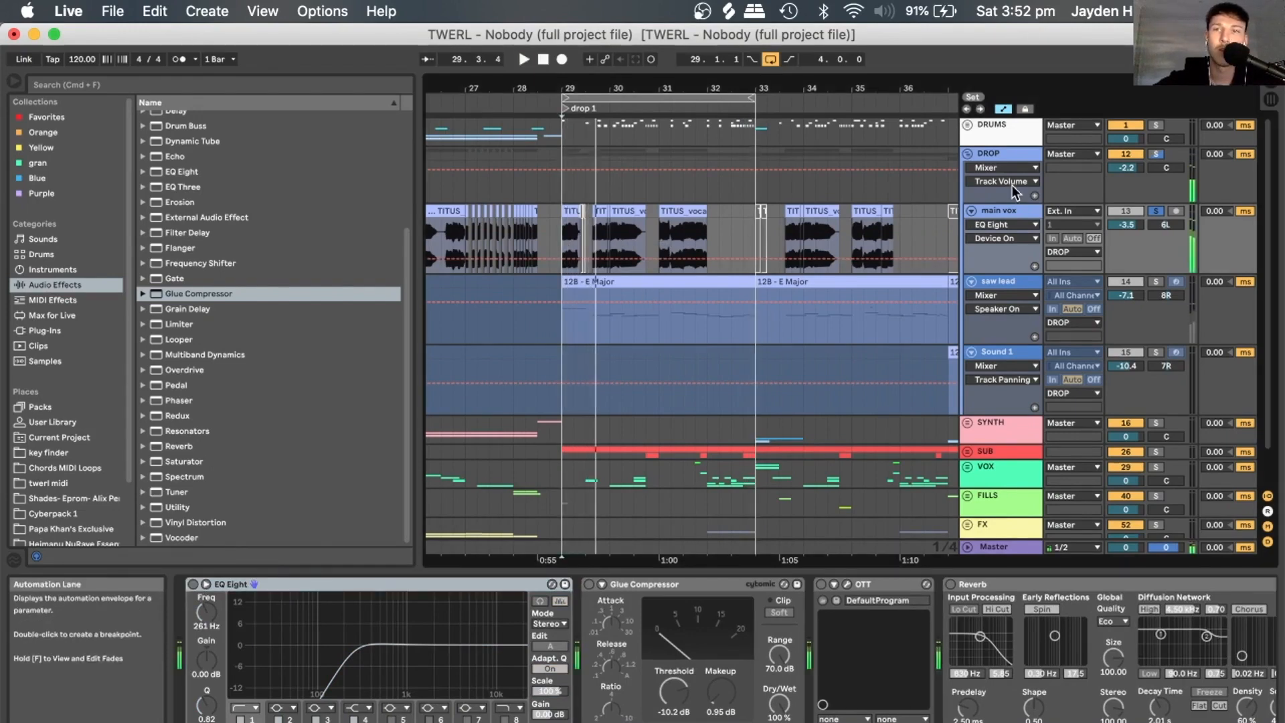
pyautogui.click(989, 158)
pyautogui.click(582, 585)
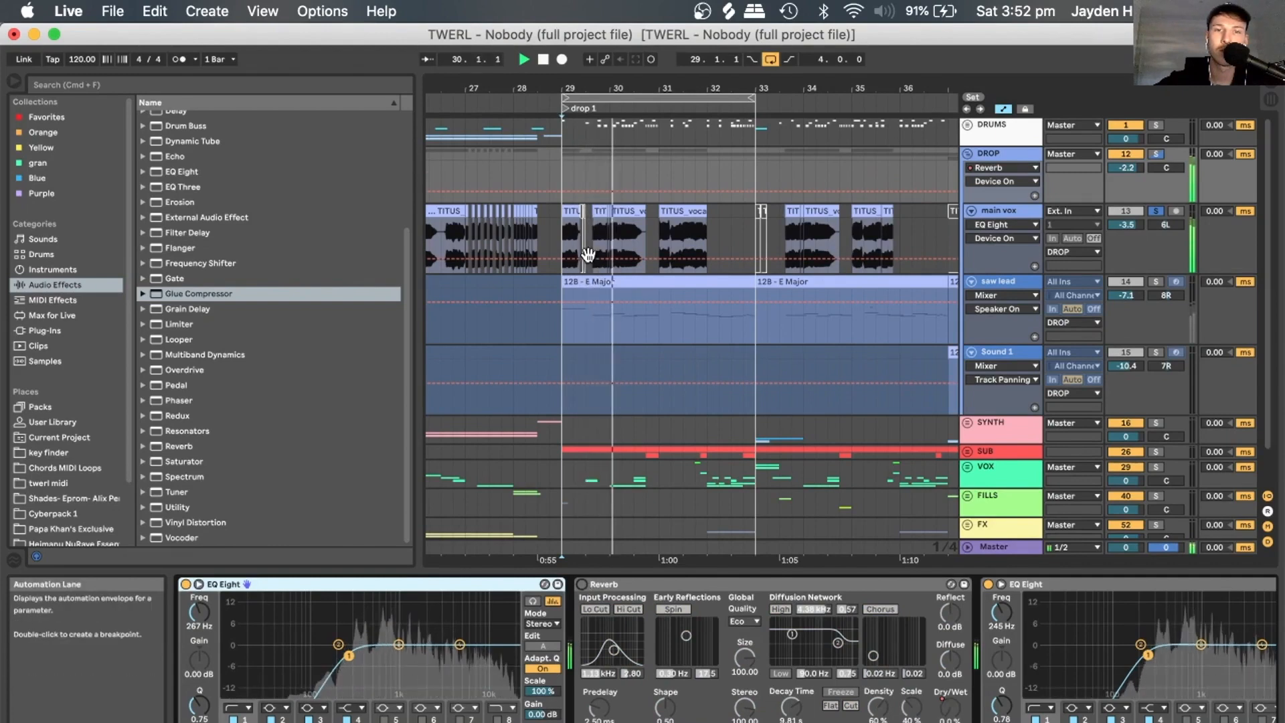
pyautogui.click(562, 229)
pyautogui.press('space')
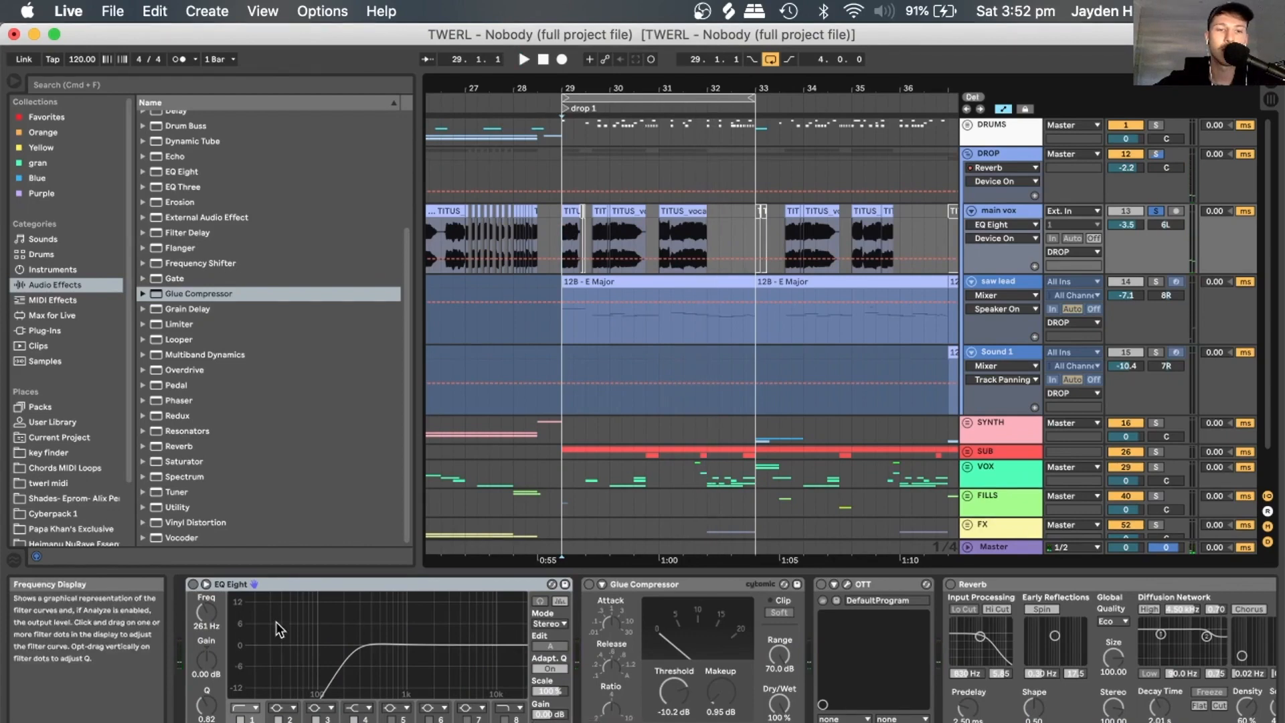
# Reactivate main vox's first EQ Eight and its Glue Compressor in turn while playing drop 1 from bar 29.
pyautogui.click(192, 584)
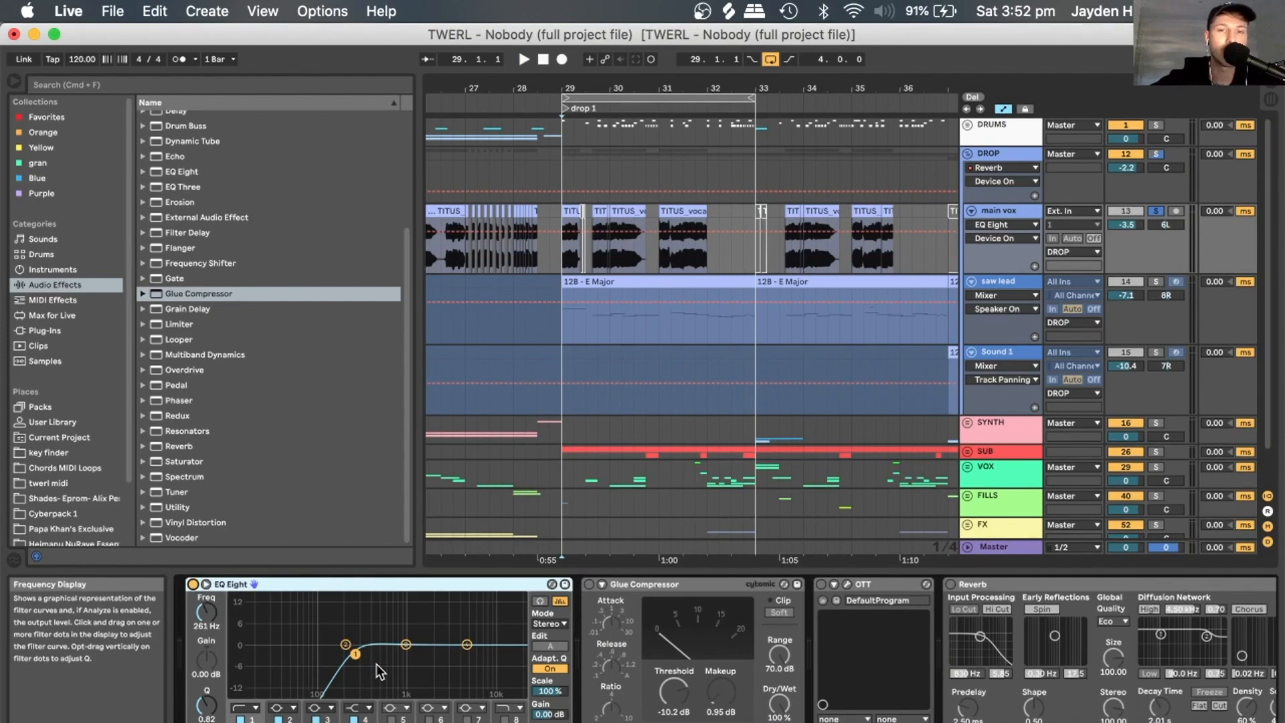
pyautogui.press('space')
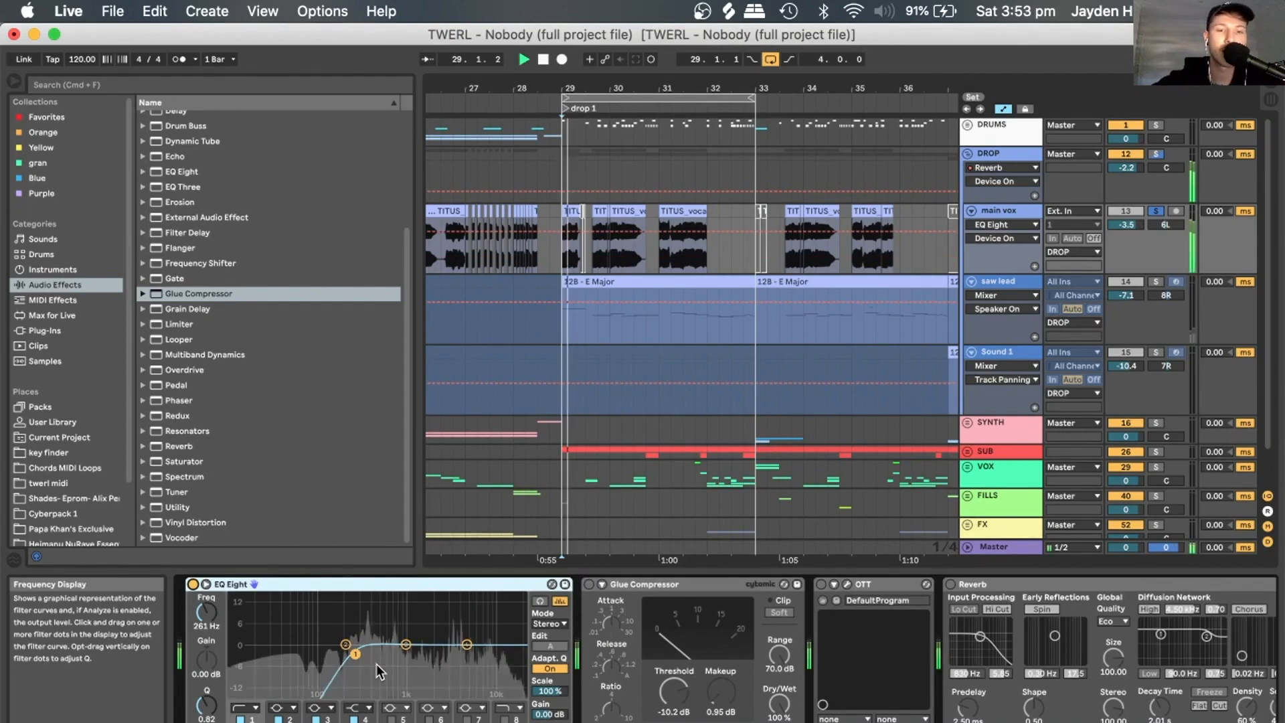
pyautogui.click(589, 585)
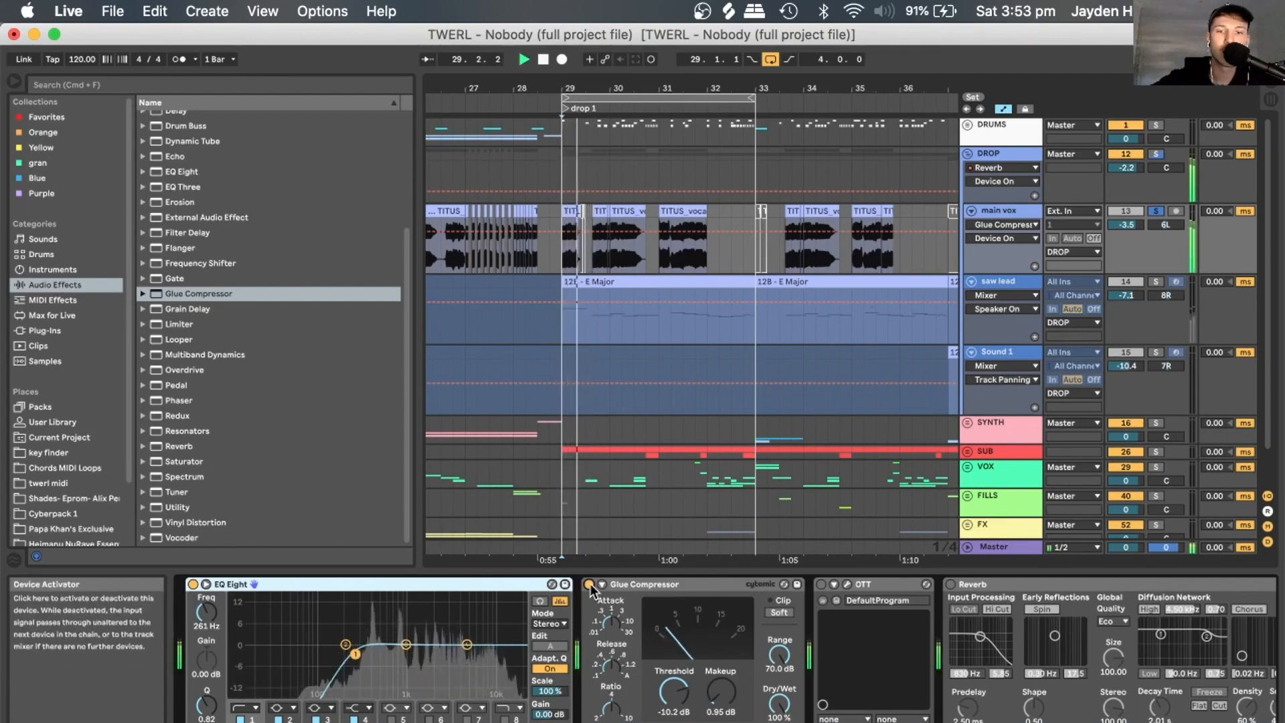
pyautogui.press('space')
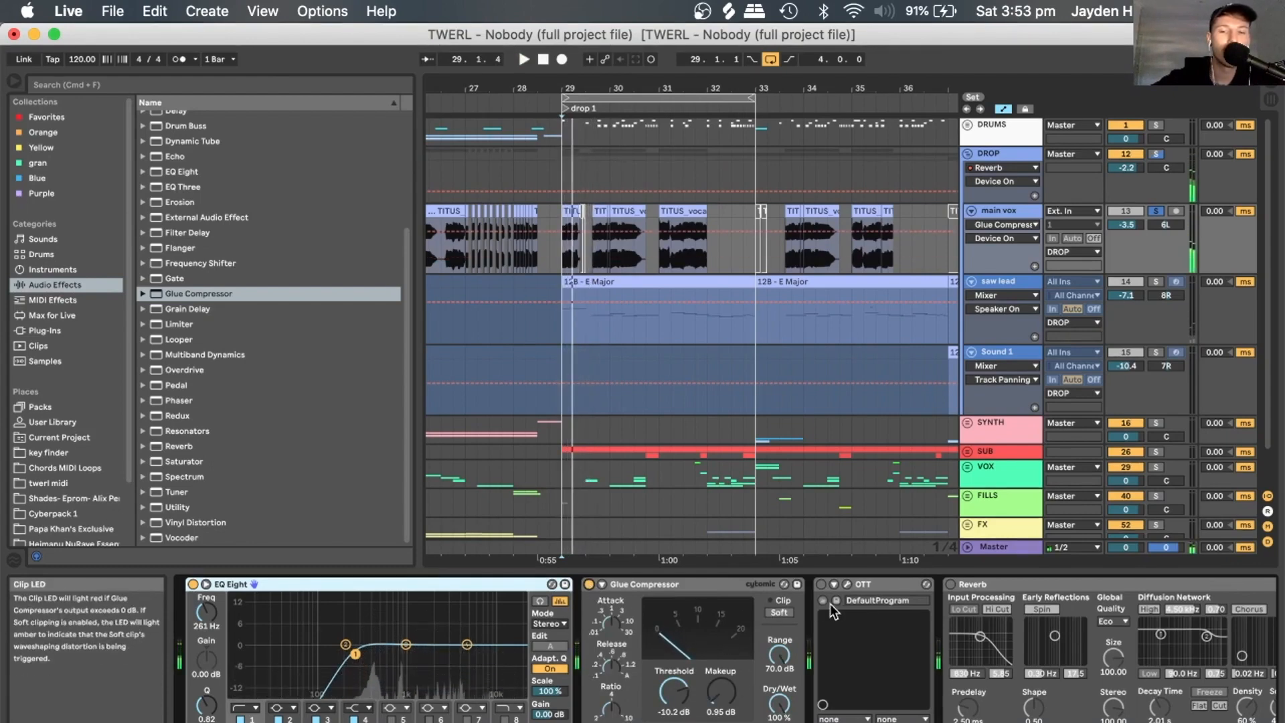
# Reactivate OTT on main vox, audition it, and check its settings in the plug-in window before closing it.
pyautogui.hscroll(5, 841, 604)
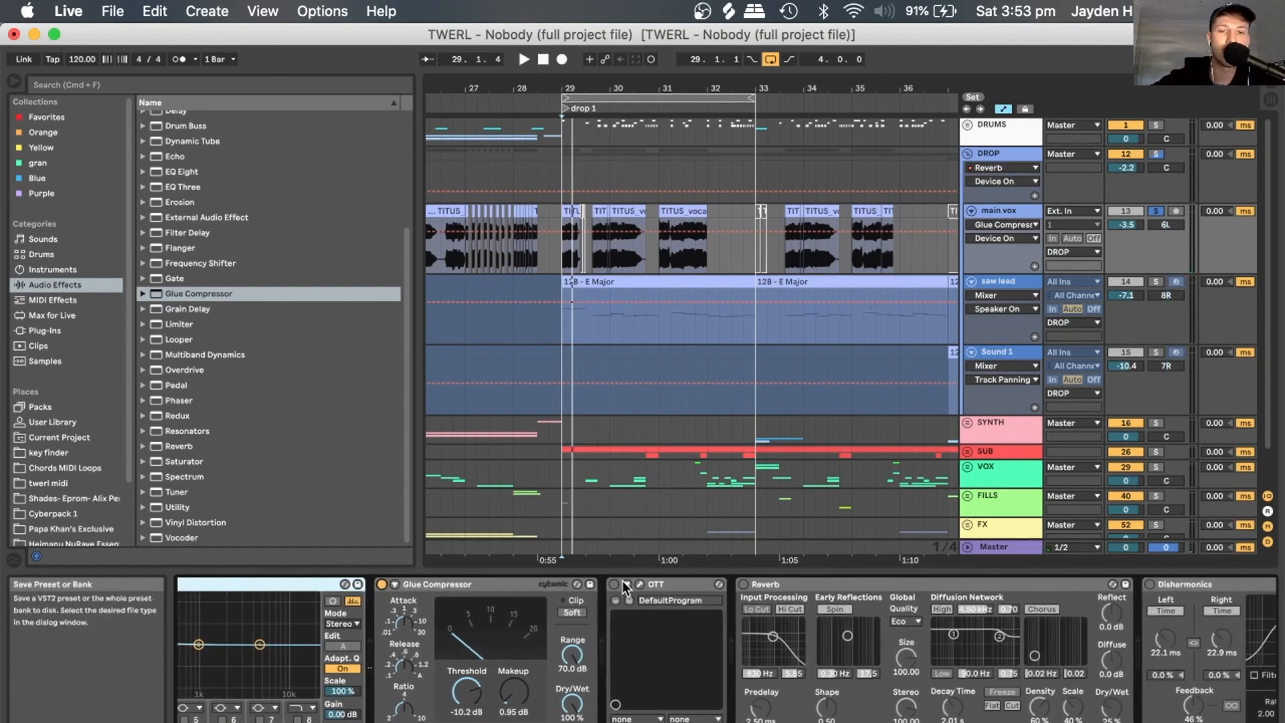
pyautogui.press('space')
pyautogui.click(640, 585)
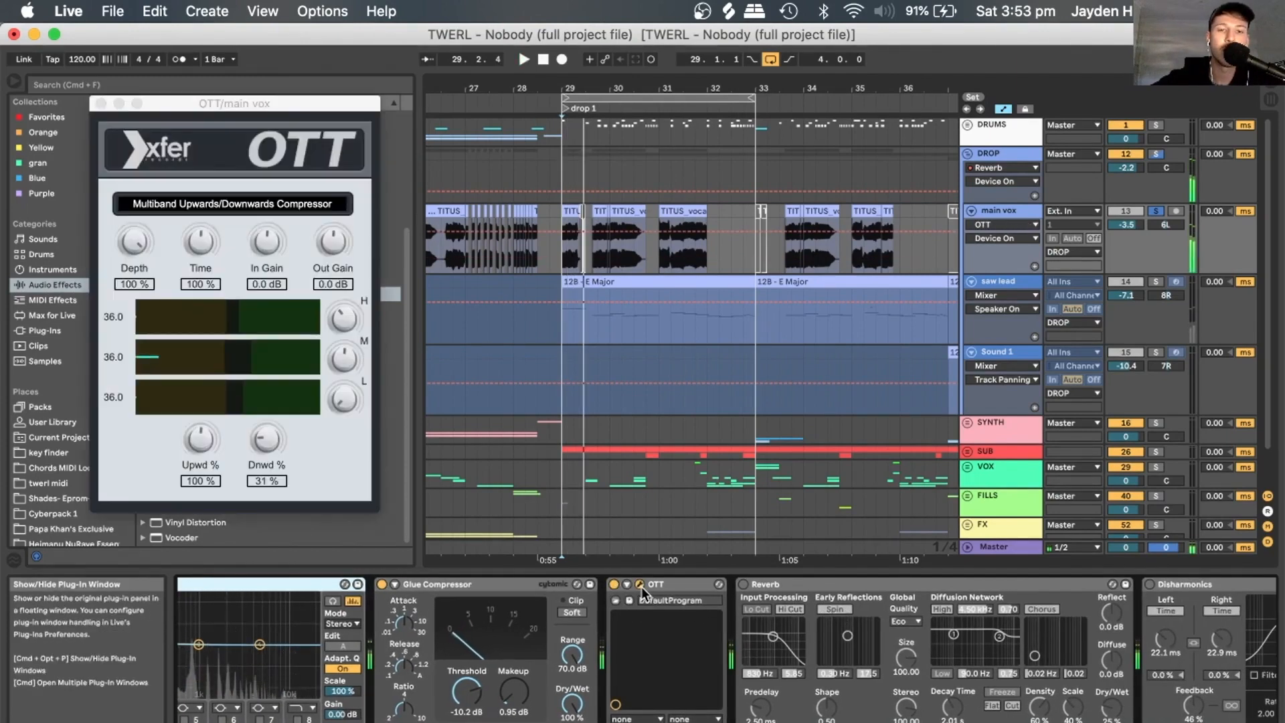
pyautogui.click(100, 103)
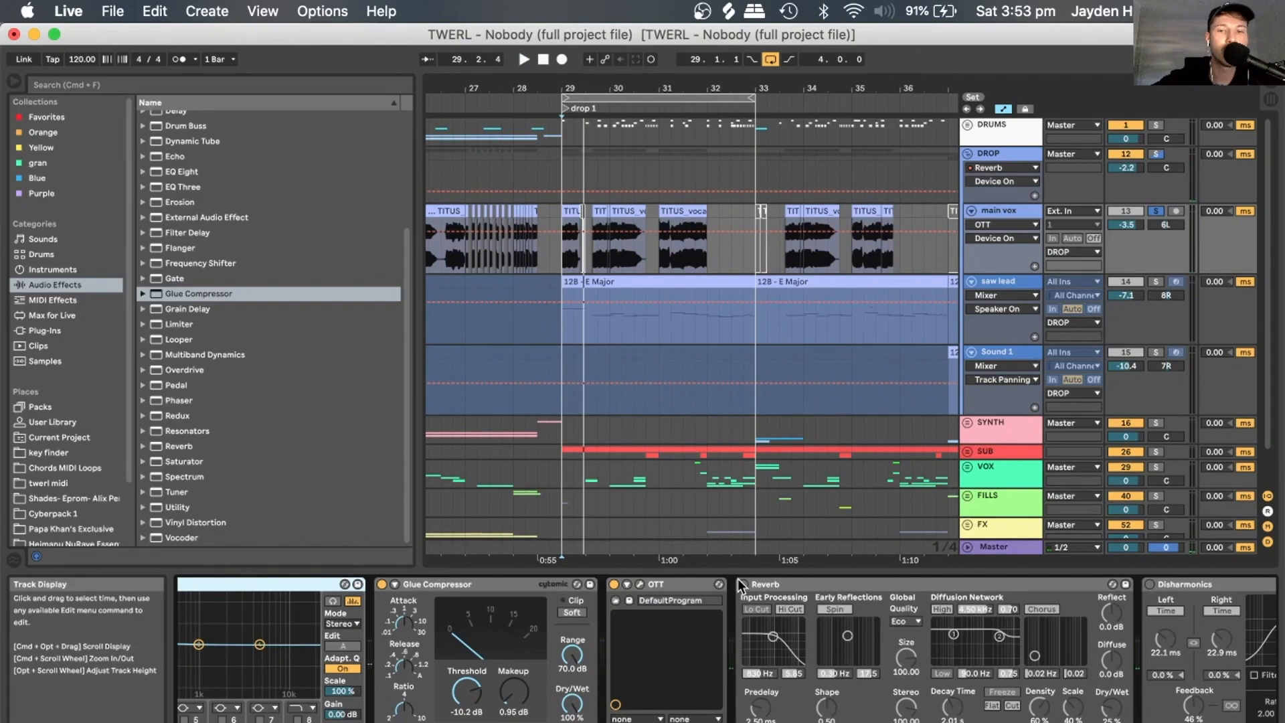
# Reactivate the first Reverb on main vox and audition it from bar 29.
pyautogui.hscroll(4, 737, 579)
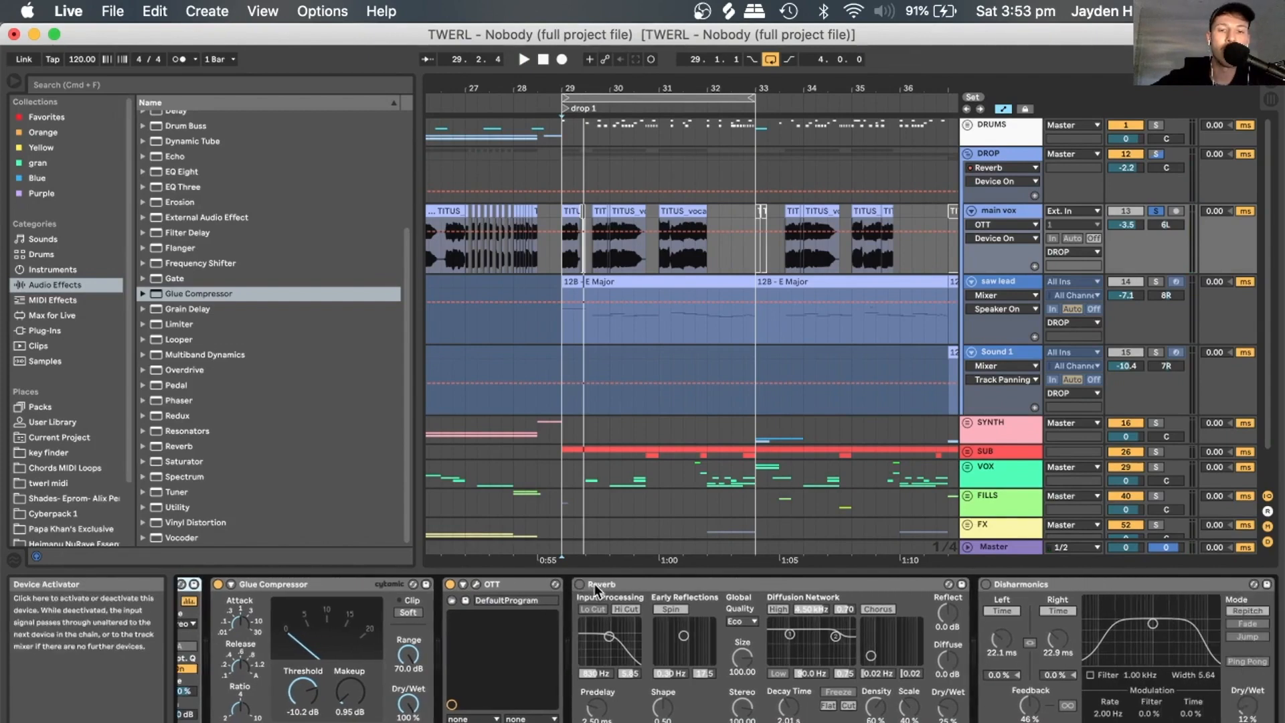
pyautogui.click(580, 584)
pyautogui.press('space')
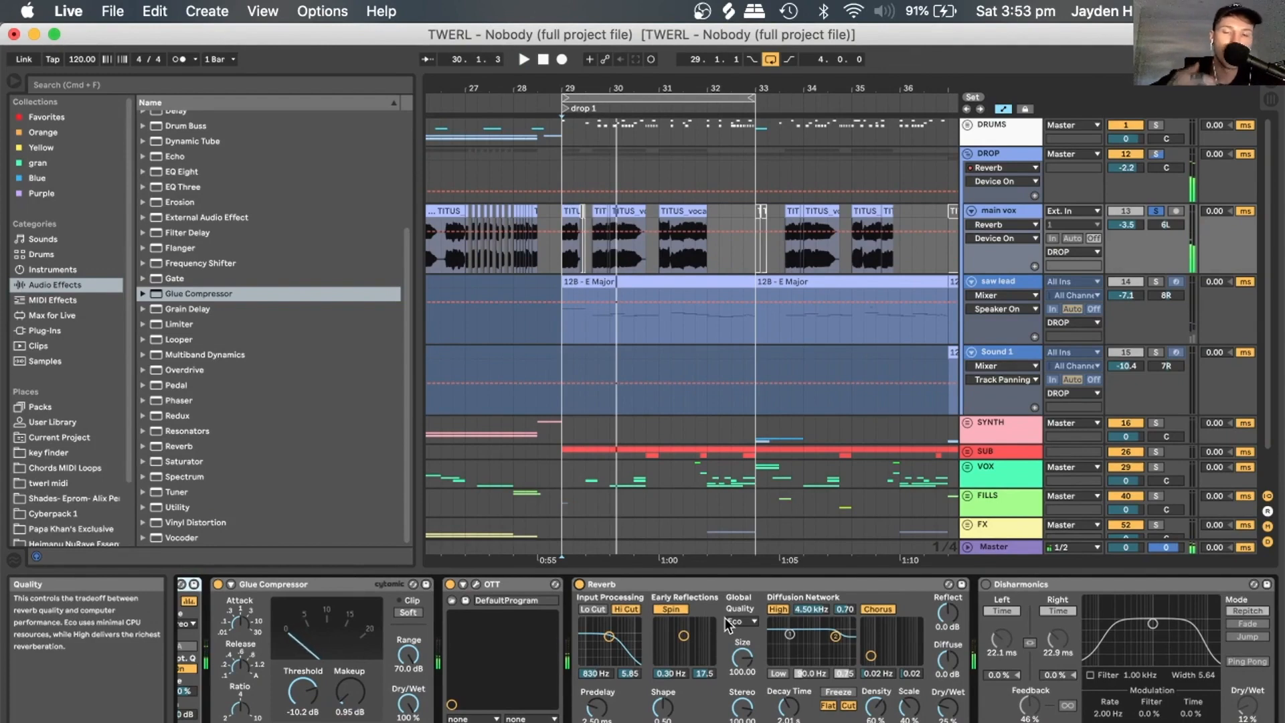
# Reactivate the Disharmonics delay on main vox and play drop 1 from bar 29 to hear it.
pyautogui.hscroll(7, 756, 618)
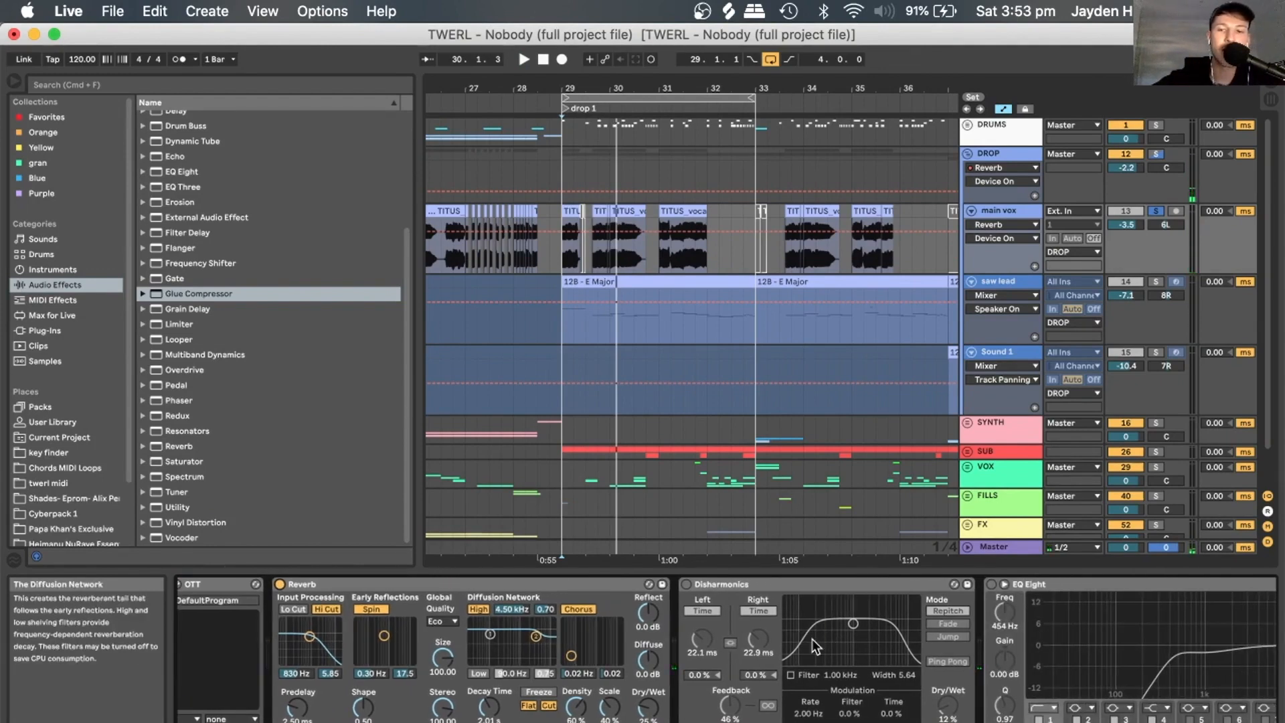
pyautogui.click(686, 584)
pyautogui.press('space')
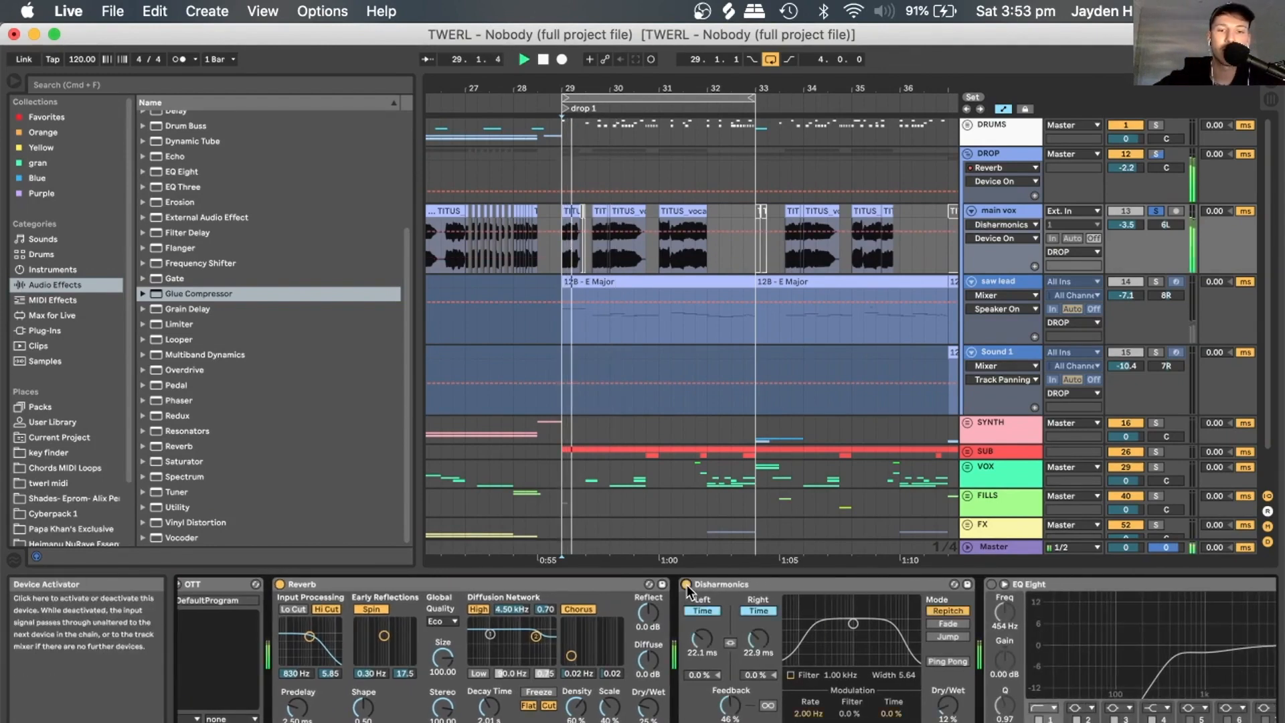
pyautogui.press('space')
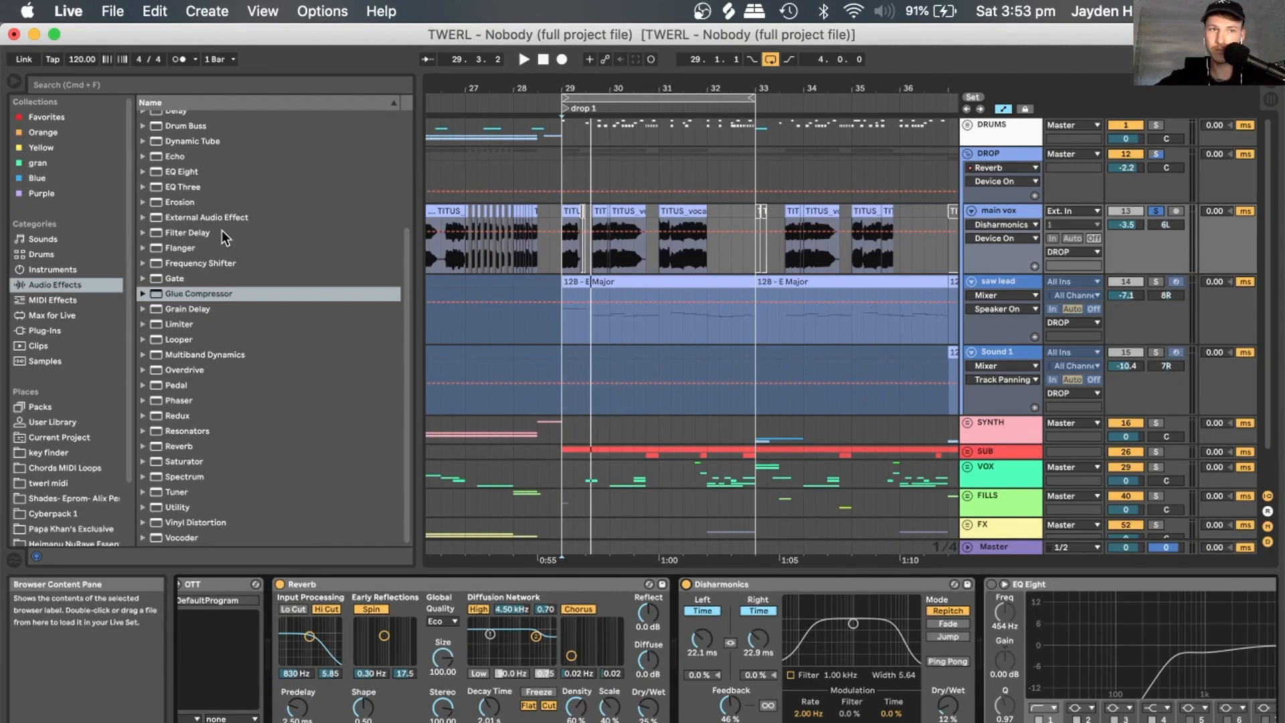
# Expand the Delay effect's Ambient Spaces preset folder in the browser to locate the Disharmonics preset.
pyautogui.scroll(3, 183, 199)
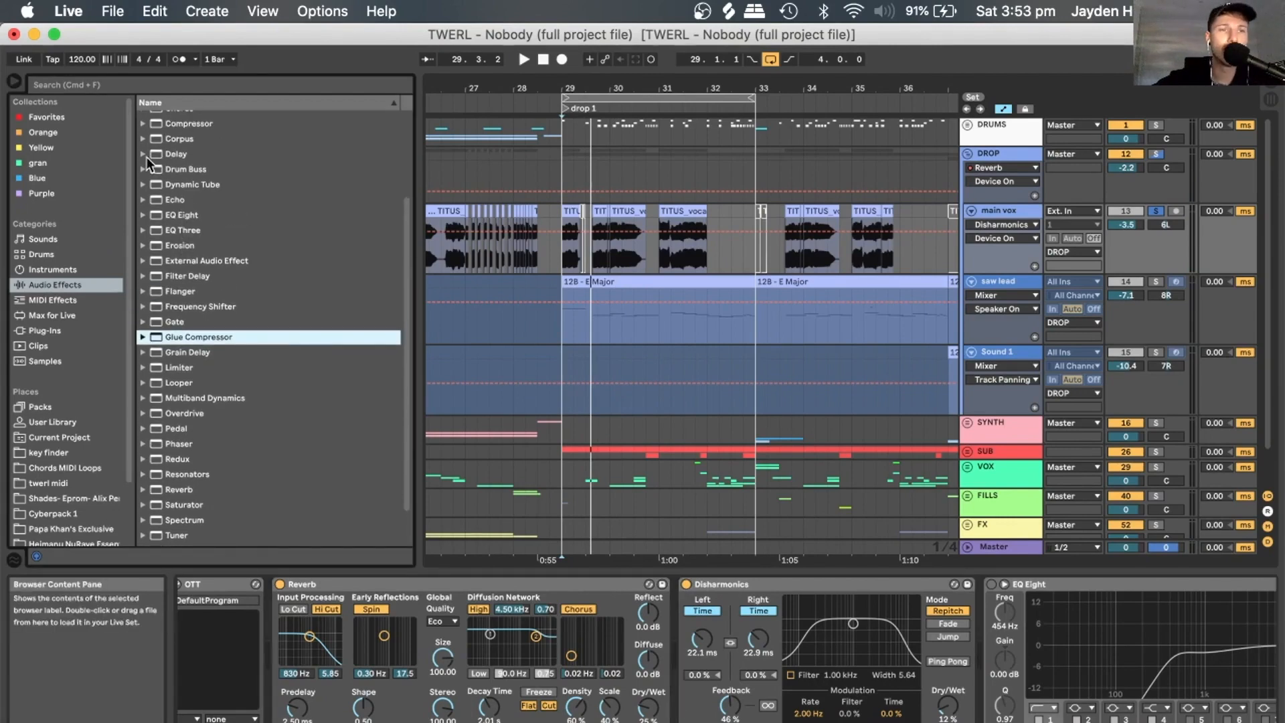
pyautogui.click(145, 155)
pyautogui.click(153, 170)
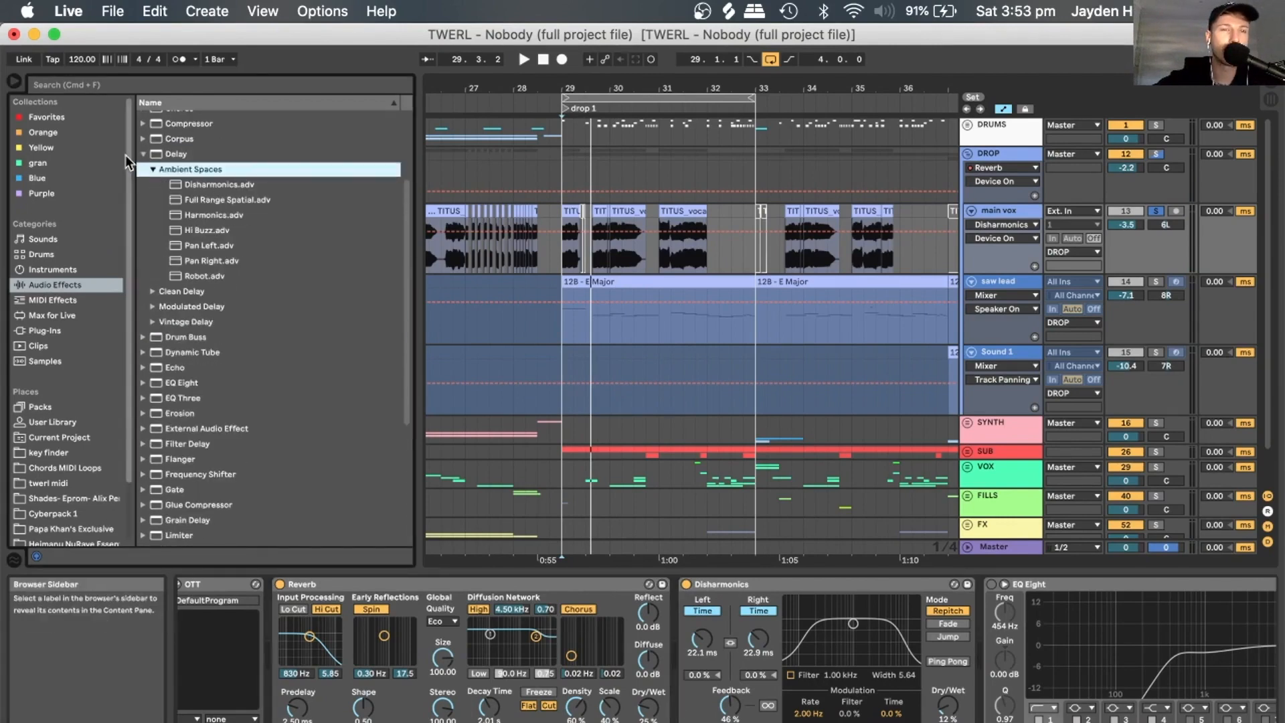
# Collapse the Delay presets in the browser, reactivate EQ Eight on main vox, and play drop 1 from bar 29.
pyautogui.click(142, 154)
pyautogui.hscroll(10, 826, 620)
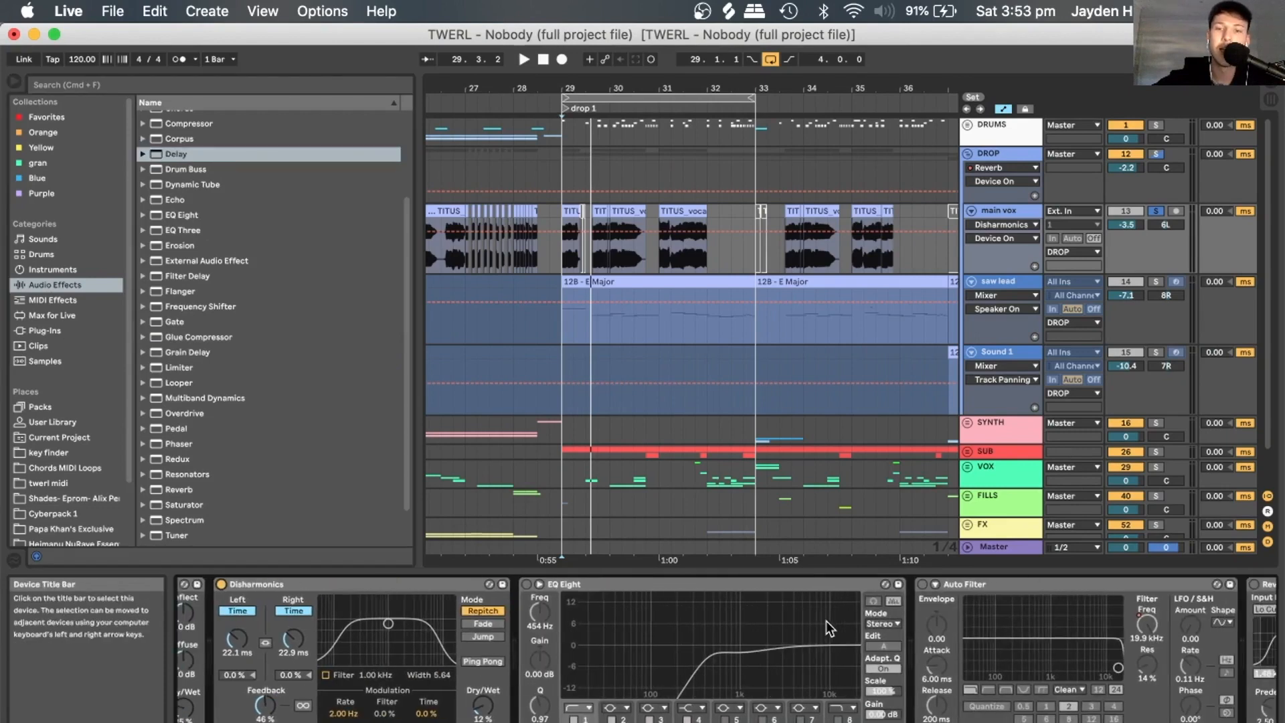
pyautogui.click(495, 584)
pyautogui.hscroll(-8, 608, 642)
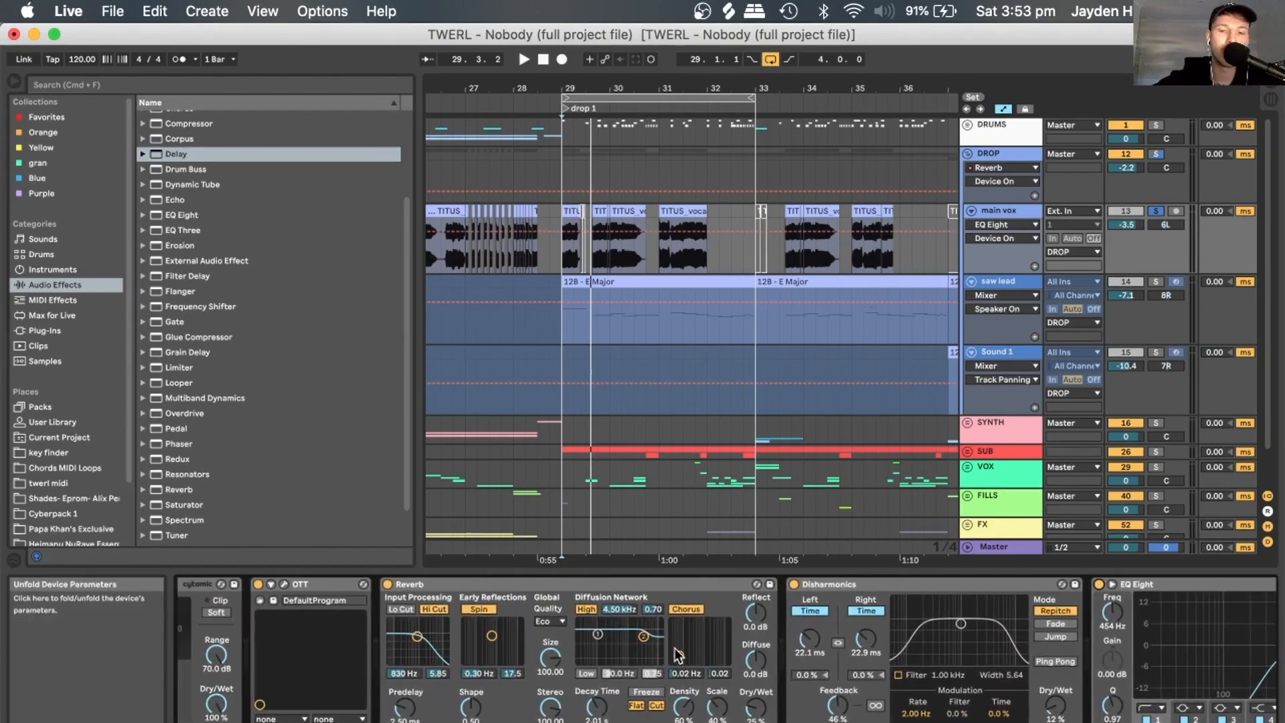
pyautogui.hscroll(10, 769, 653)
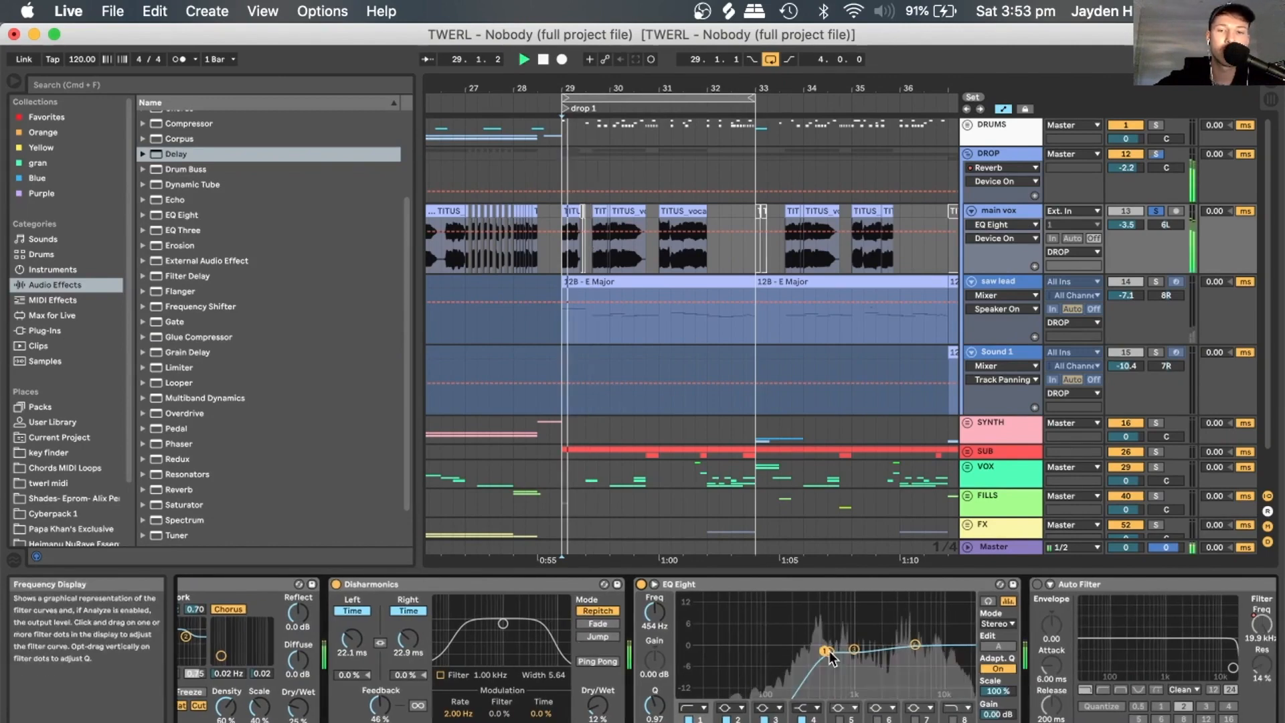
# Reactivate Auto Filter on main vox and display its Frequency automation leading into drop 1.
pyautogui.hscroll(6, 700, 643)
pyautogui.hscroll(2, 700, 640)
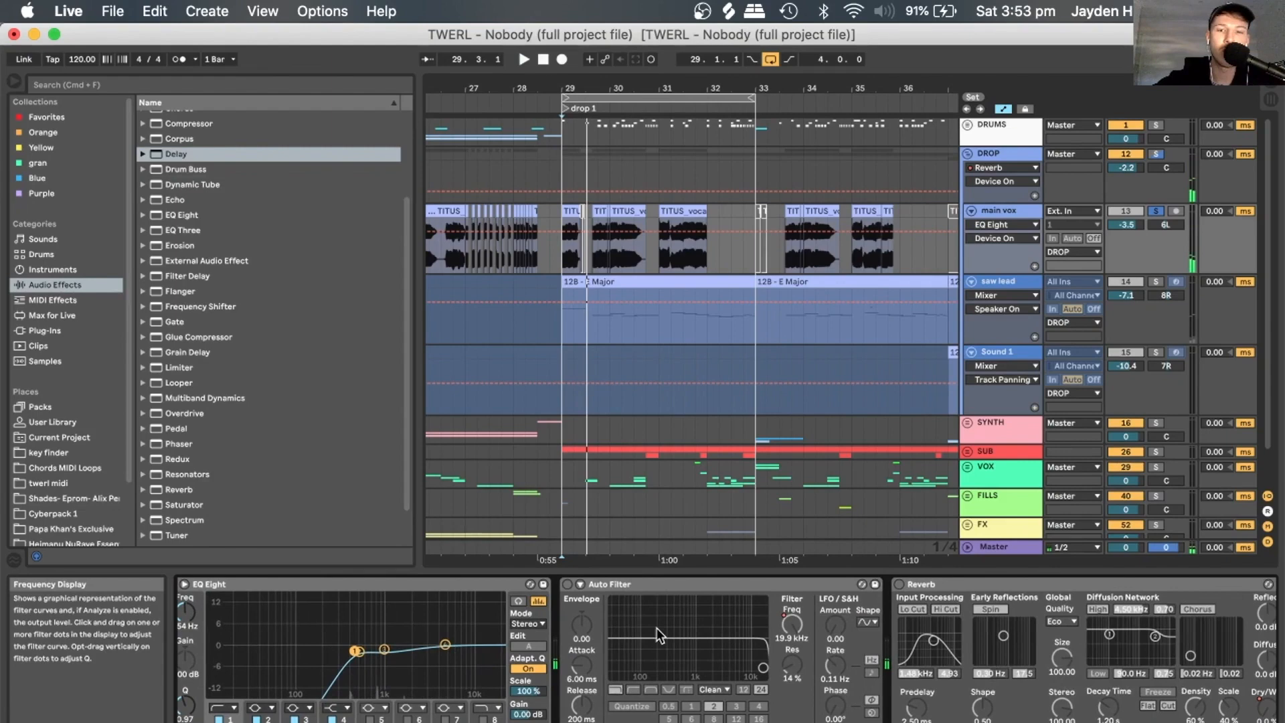
pyautogui.click(564, 584)
pyautogui.click(792, 624)
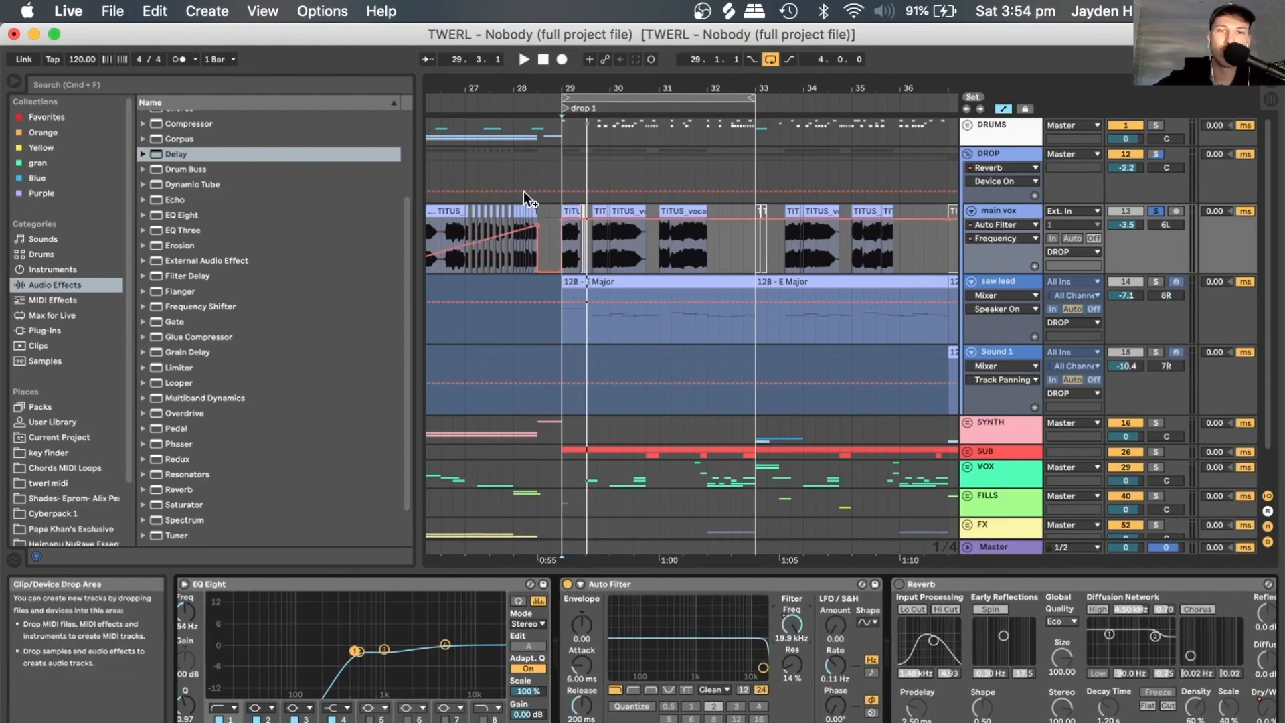
pyautogui.moveTo(539, 227); pyautogui.dragTo(539, 264)
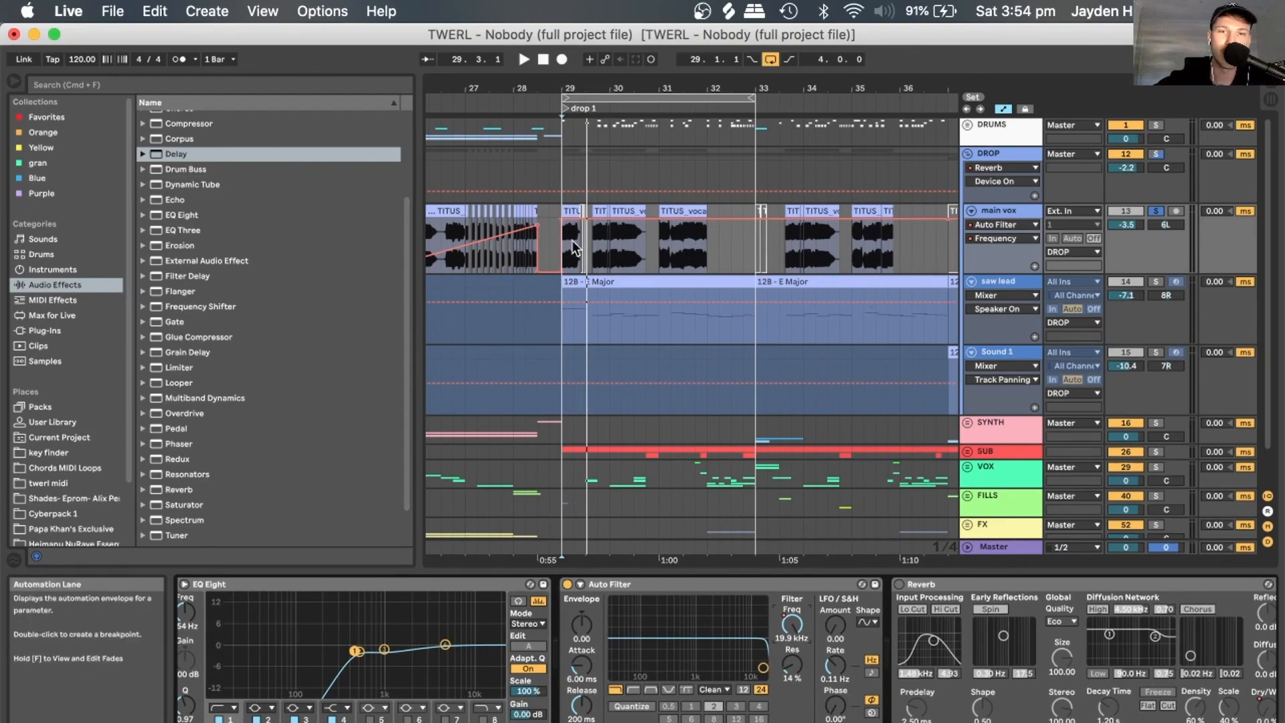
# Reactivate the second Reverb on main vox, display its Dry/Wet automation, and play the build into drop 1.
pyautogui.hscroll(5, 809, 649)
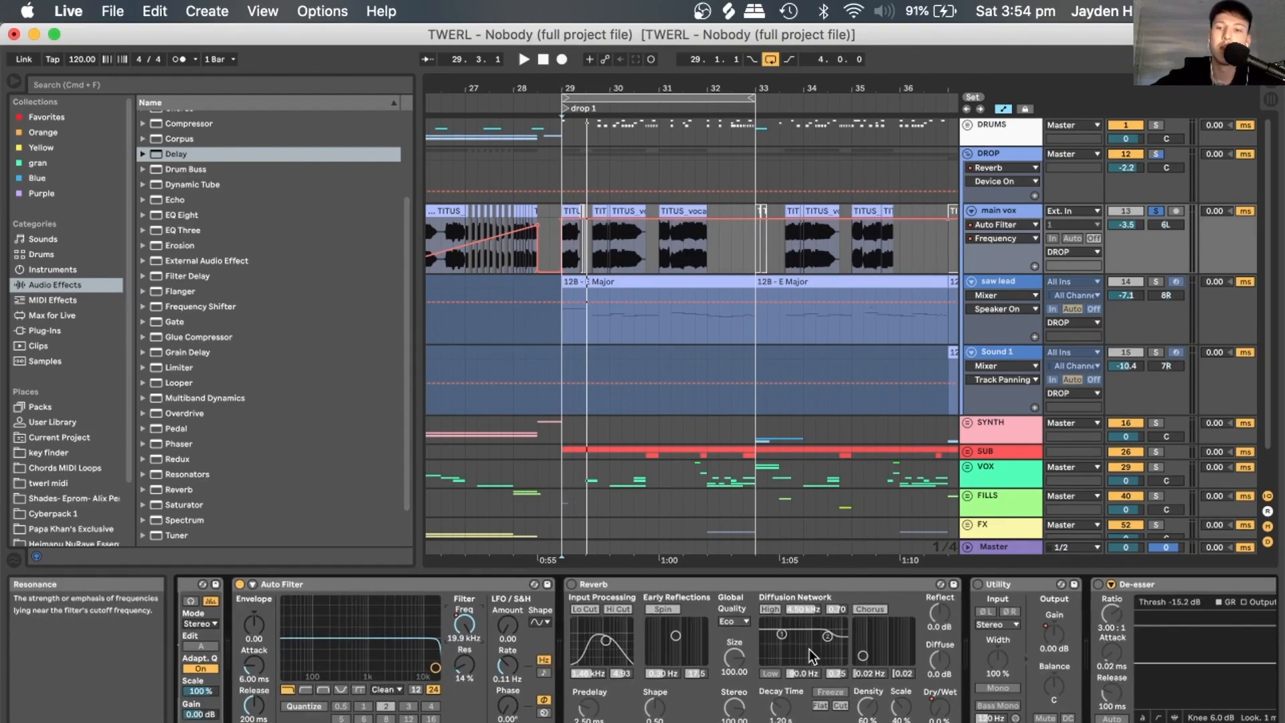
pyautogui.click(572, 585)
pyautogui.click(940, 707)
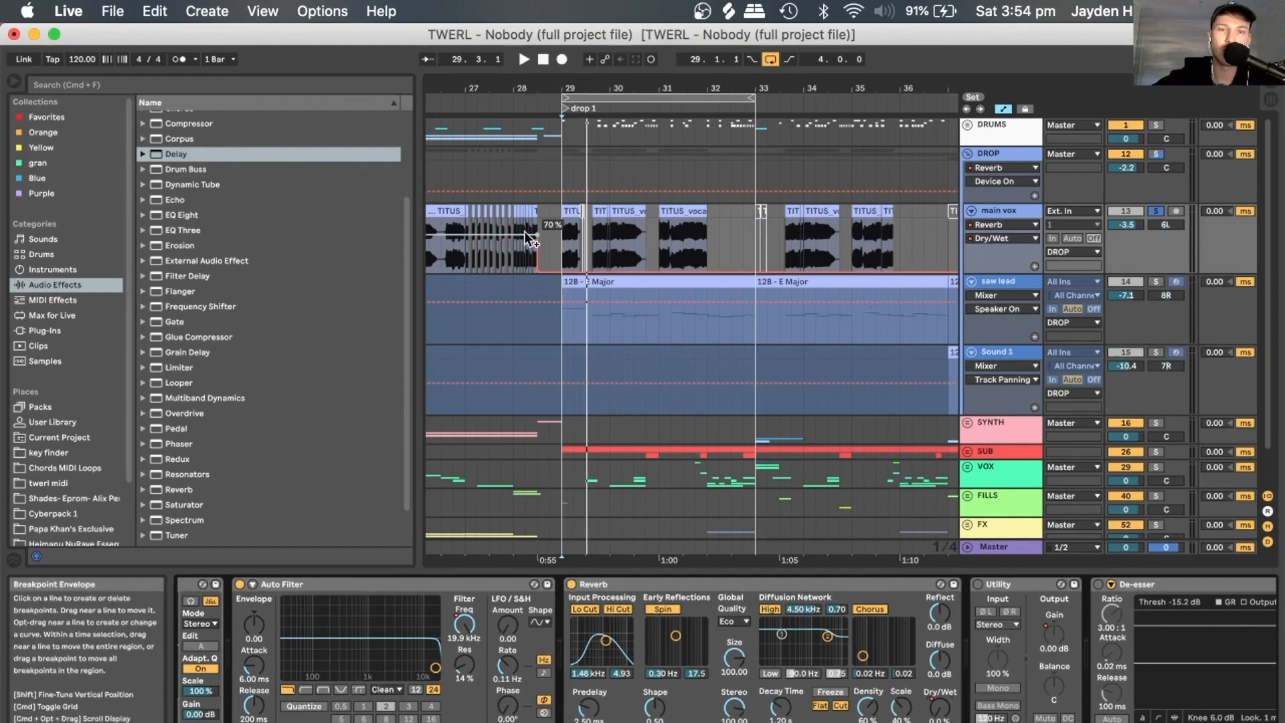
pyautogui.hscroll(-5, 525, 232)
pyautogui.click(557, 255)
pyautogui.press('space')
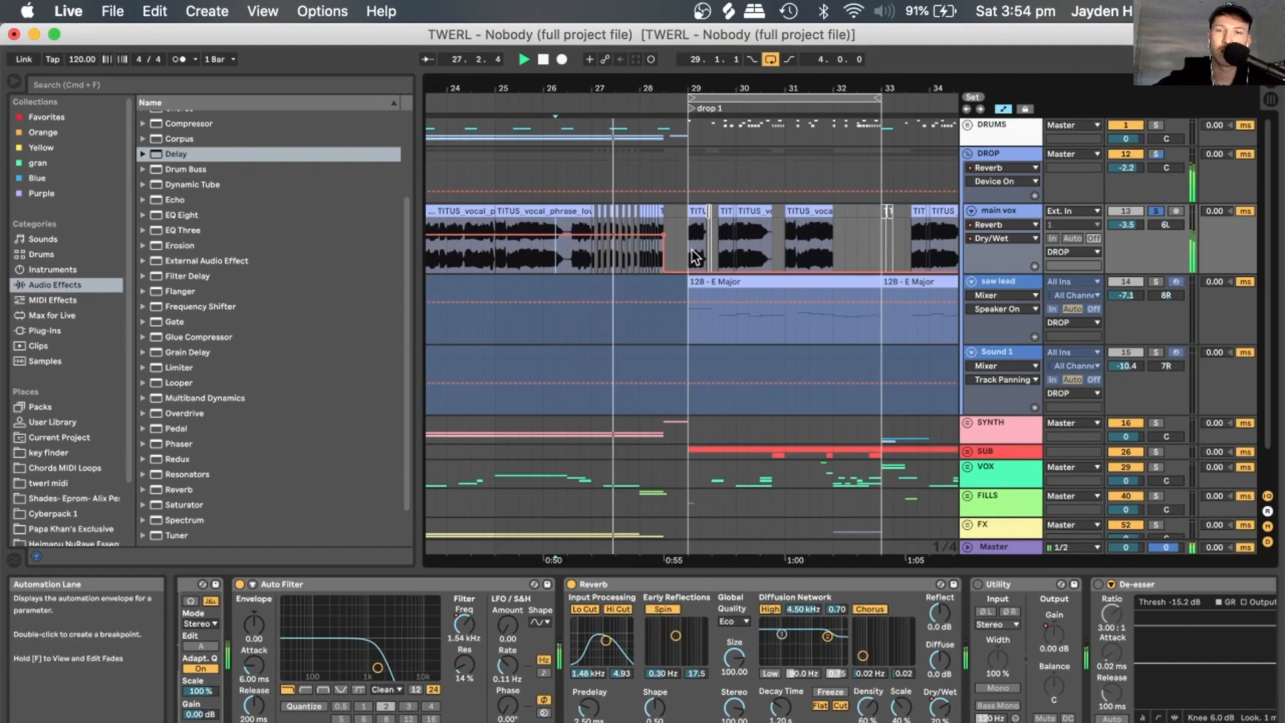
pyautogui.hscroll(5, 640, 252)
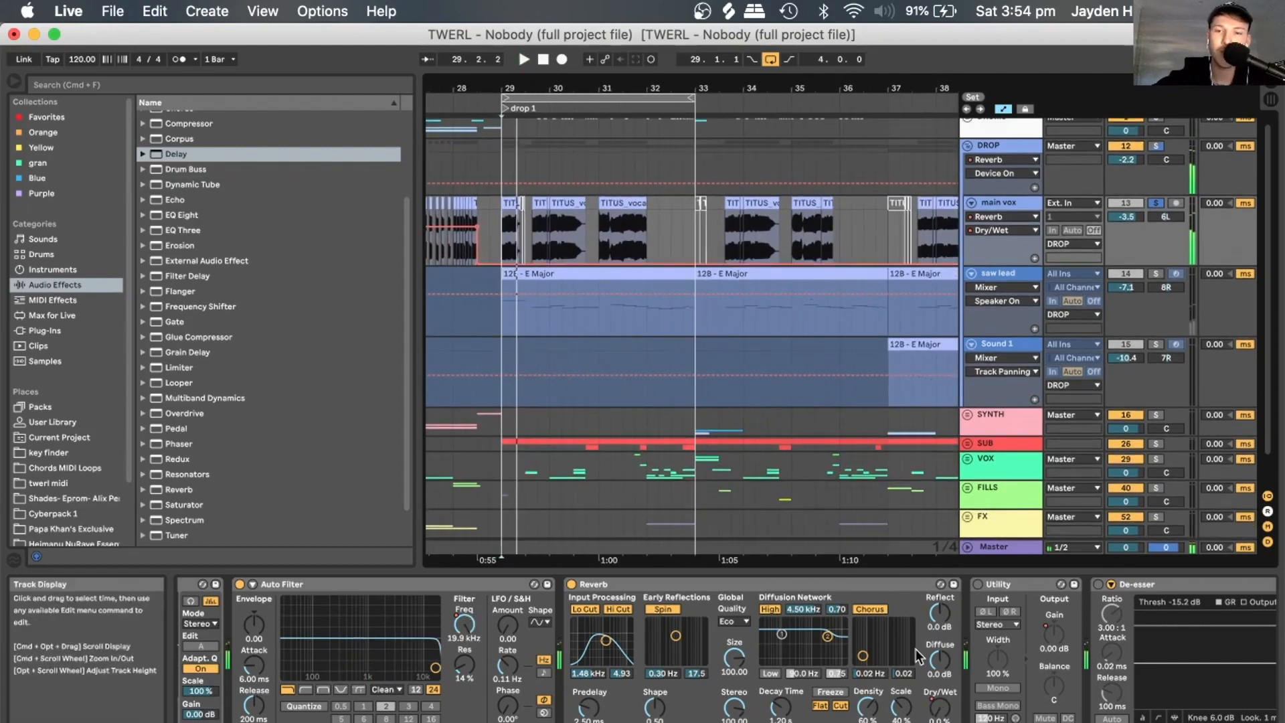
# Reactivate Utility on main vox and inspect its Gain automation across the whole arrangement.
pyautogui.click(1014, 585)
pyautogui.click(1055, 633)
pyautogui.moveTo(612, 78); pyautogui.dragTo(612, 47)
pyautogui.moveTo(875, 249)
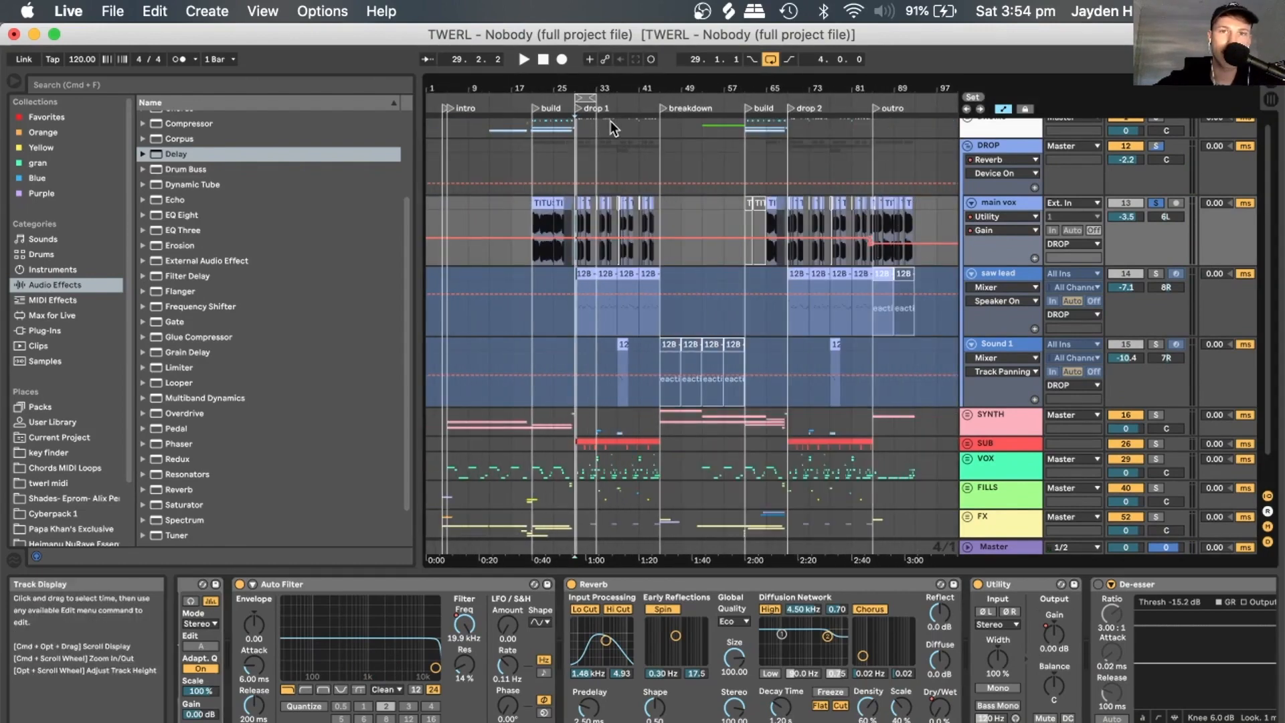
pyautogui.moveTo(585, 88); pyautogui.dragTo(585, 121)
# Reactivate the De-esser on main vox and locate the De-esser preset in the browser's Compressor folder.
pyautogui.hscroll(3, 982, 613)
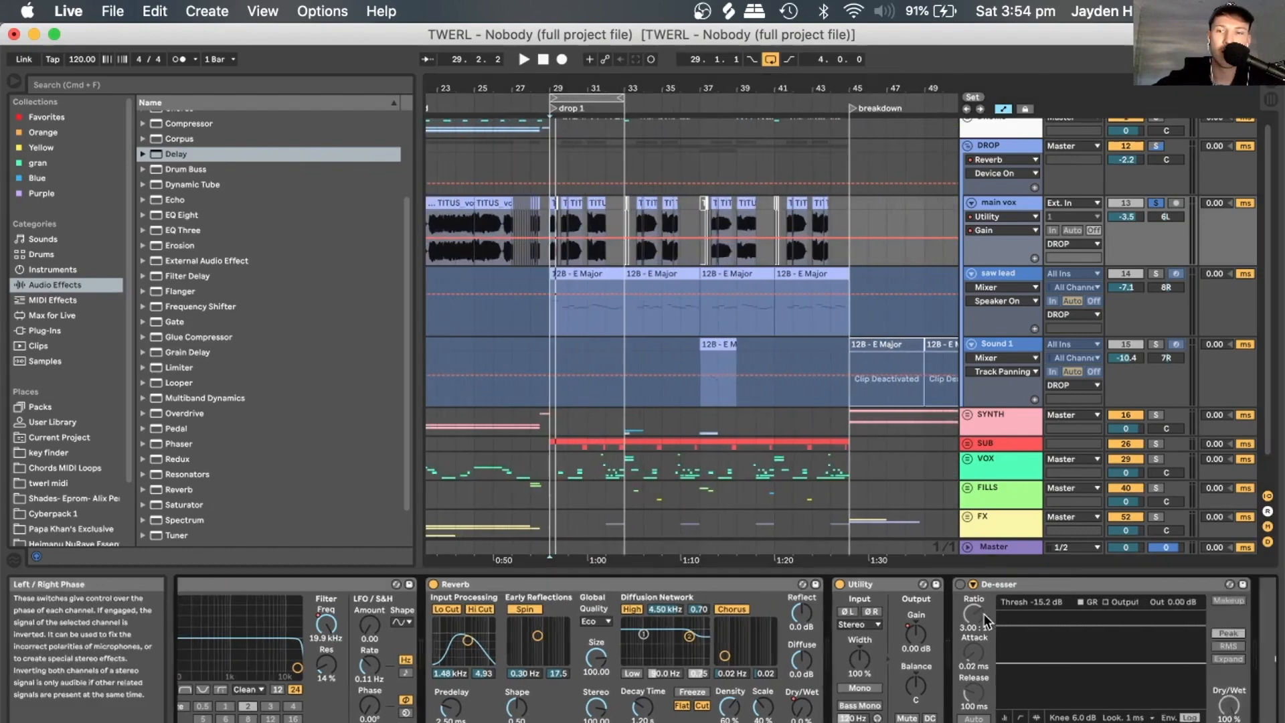
pyautogui.click(897, 584)
pyautogui.moveTo(563, 86); pyautogui.dragTo(493, 264)
pyautogui.click(480, 255)
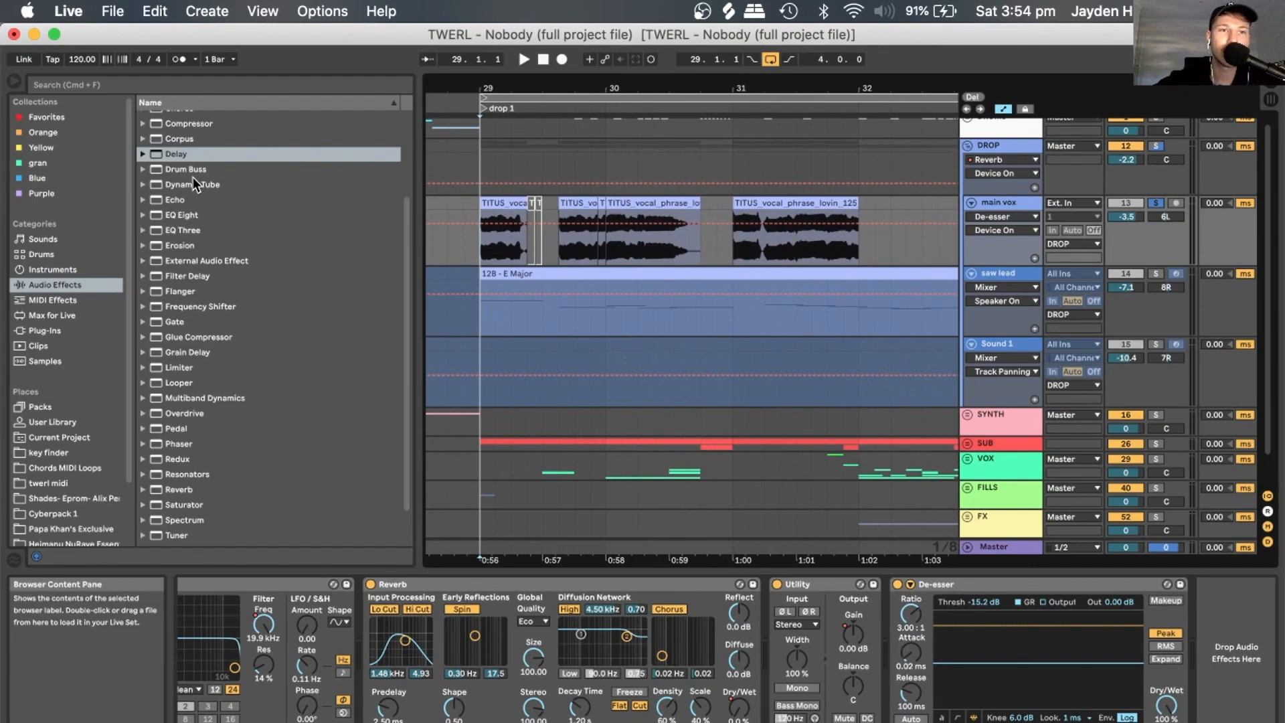
pyautogui.scroll(3, 193, 176)
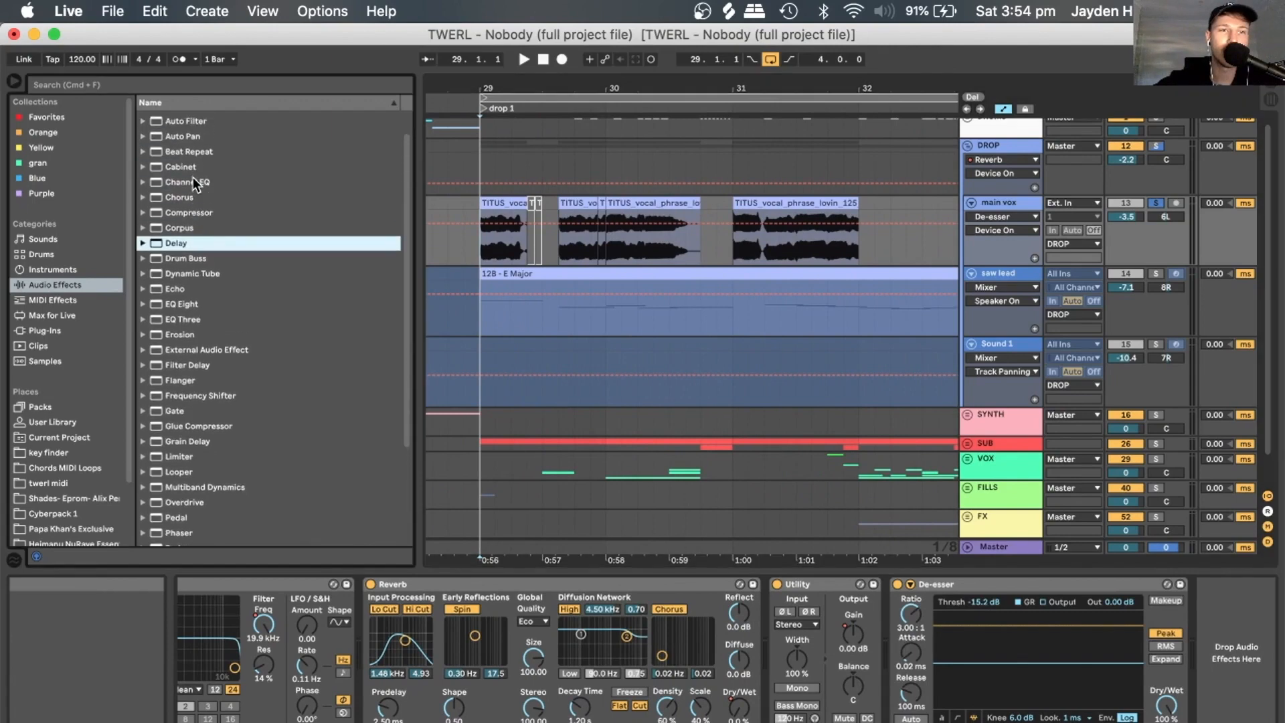
pyautogui.click(145, 212)
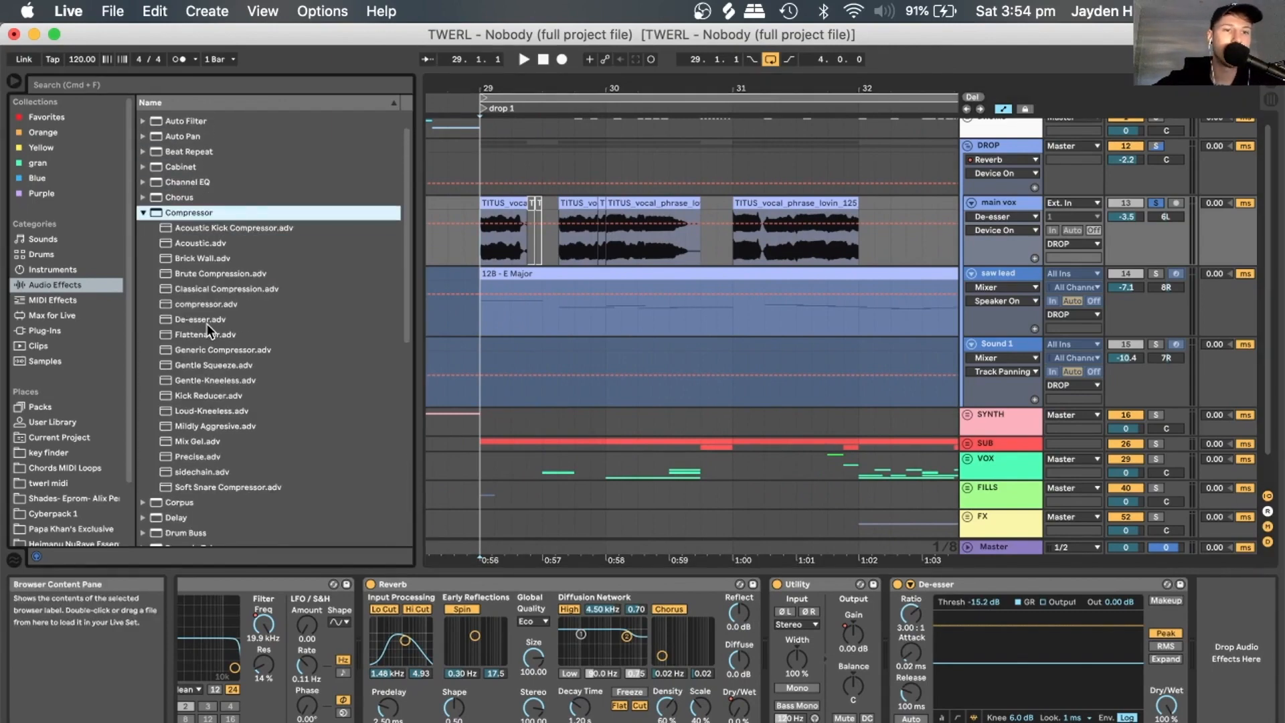
pyautogui.click(142, 213)
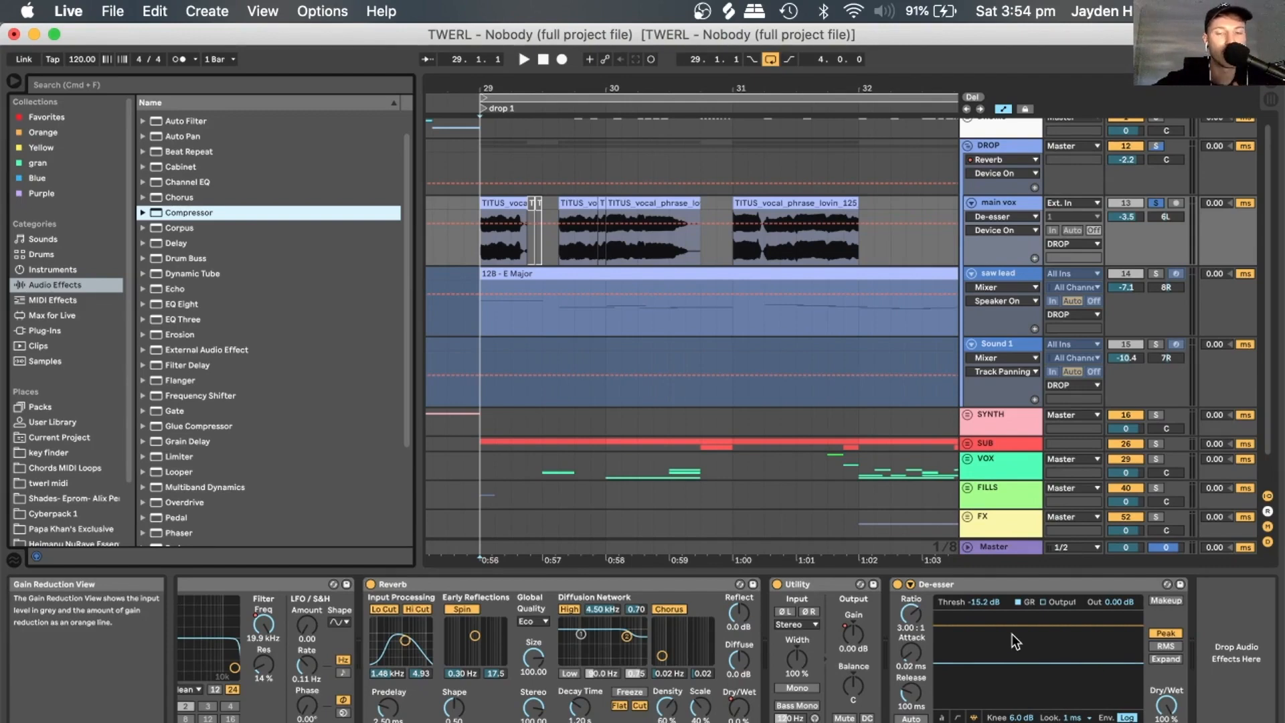
# Play drop 1 from bar 29 while toggling the De-esser off and on, and recheck the Compressor presets in the browser.
pyautogui.press('space')
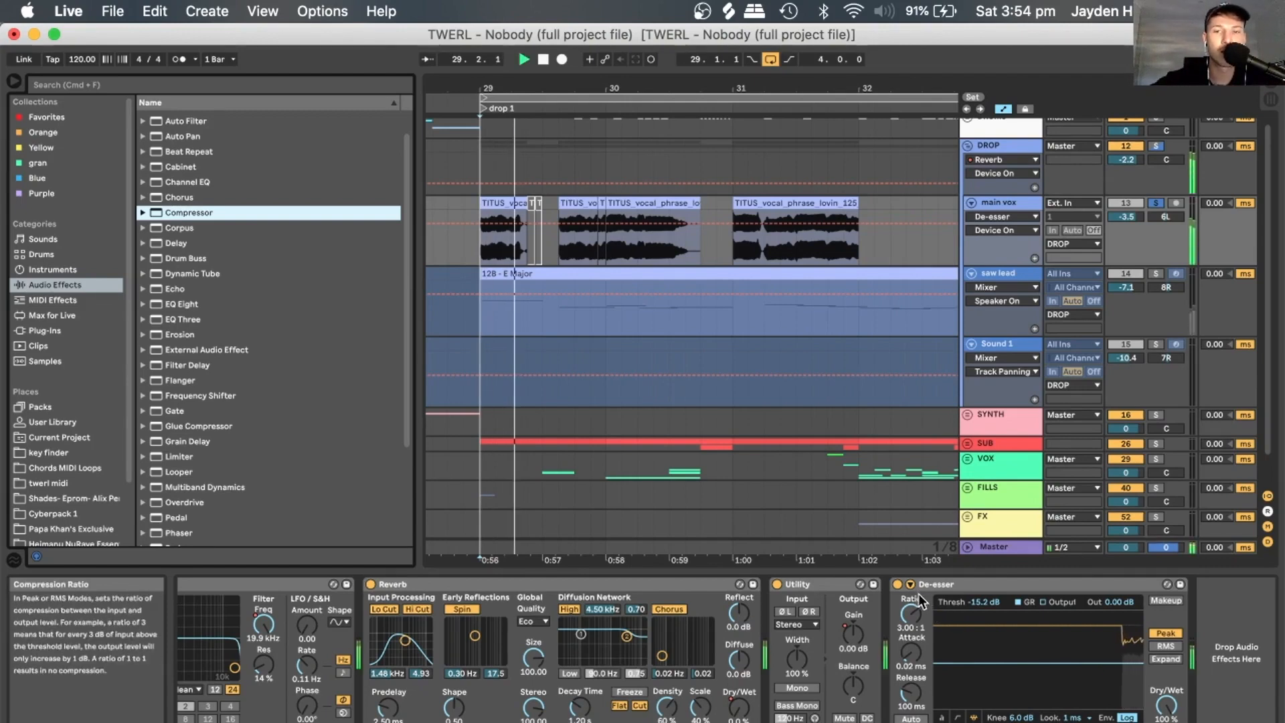
pyautogui.click(898, 580)
pyautogui.press('space')
pyautogui.click(898, 580)
pyautogui.press('space')
pyautogui.press('space')
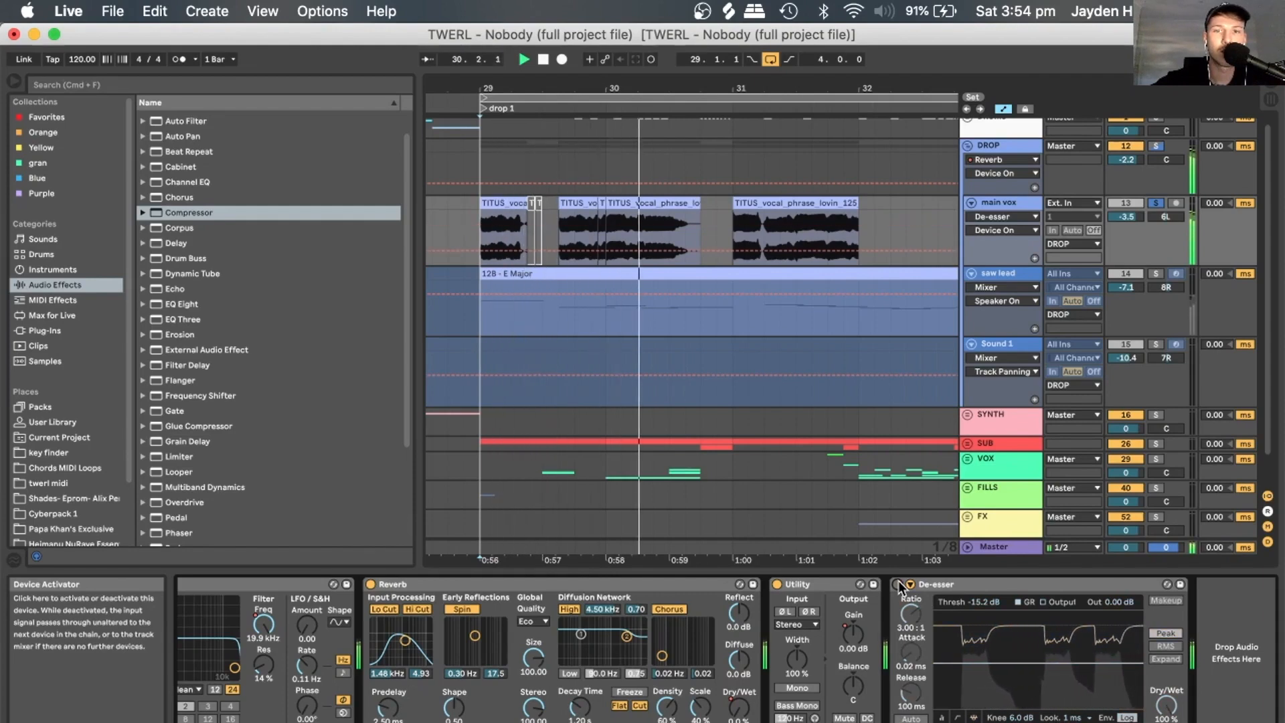
pyautogui.press('space')
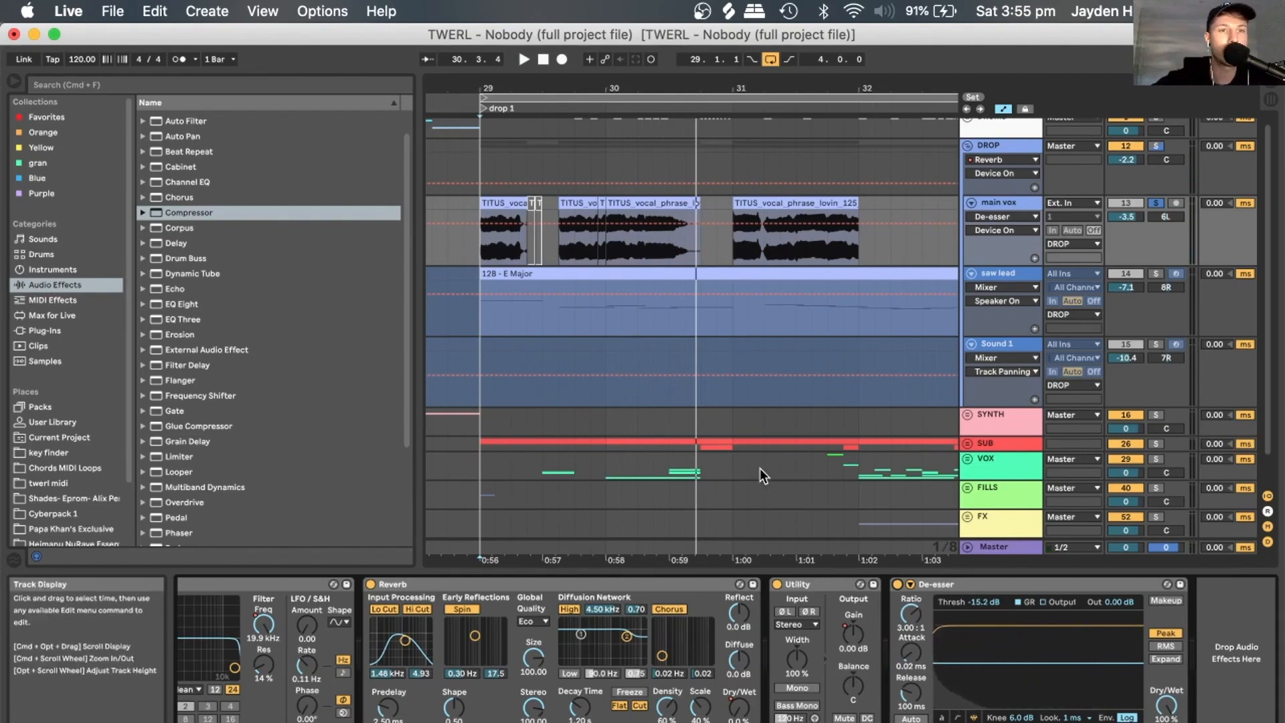
pyautogui.click(143, 213)
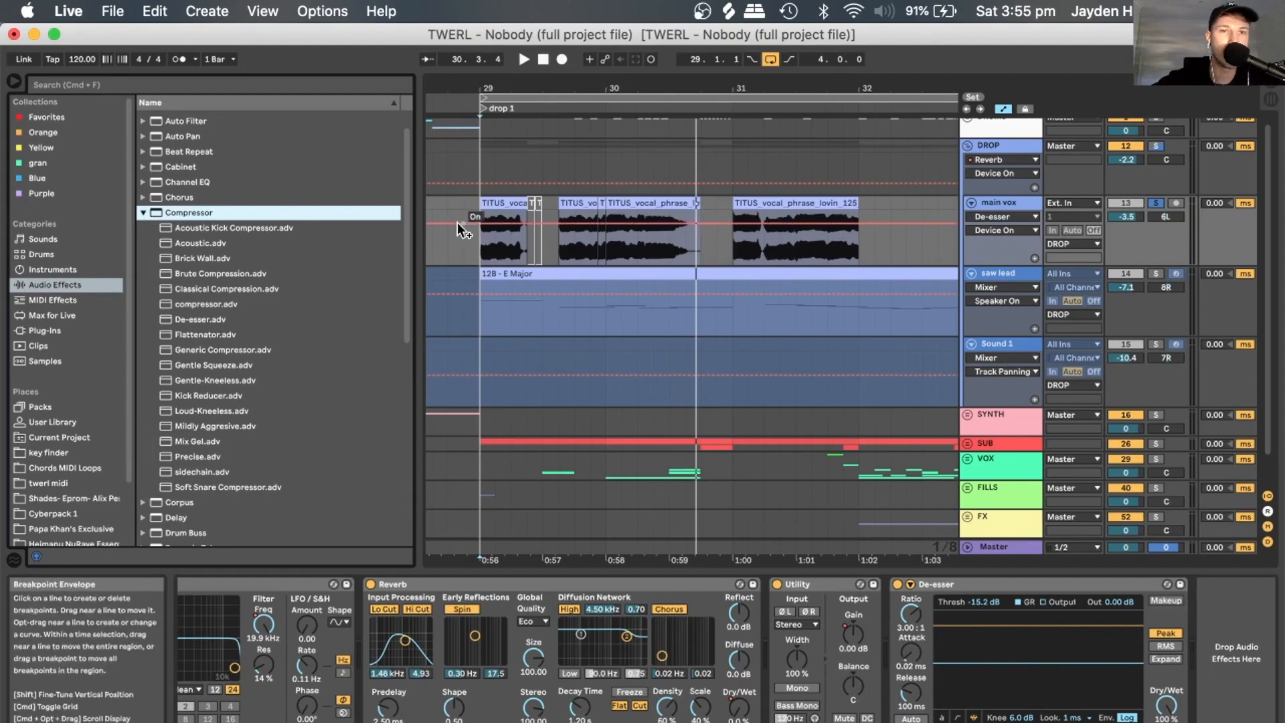
pyautogui.click(143, 211)
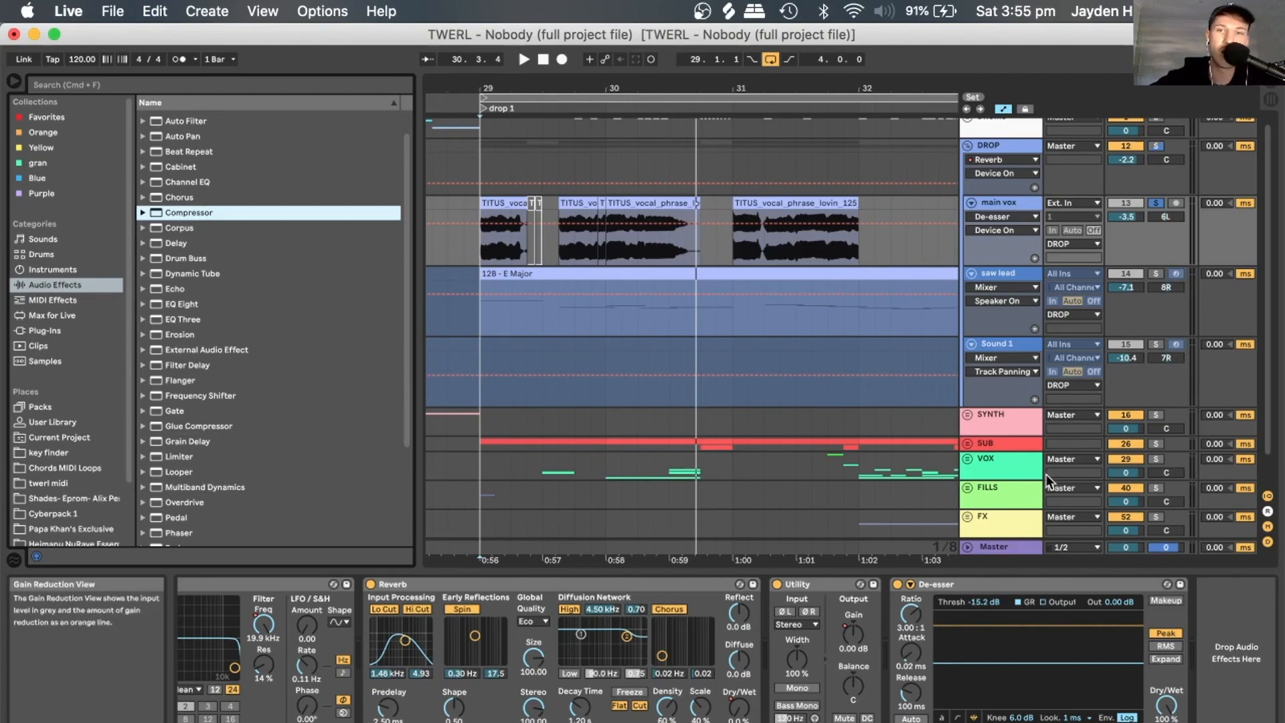
# Undo the recent device toggles until the main vox and DROP group devices are all active again.
pyautogui.moveTo(596, 88); pyautogui.dragTo(595, 44)
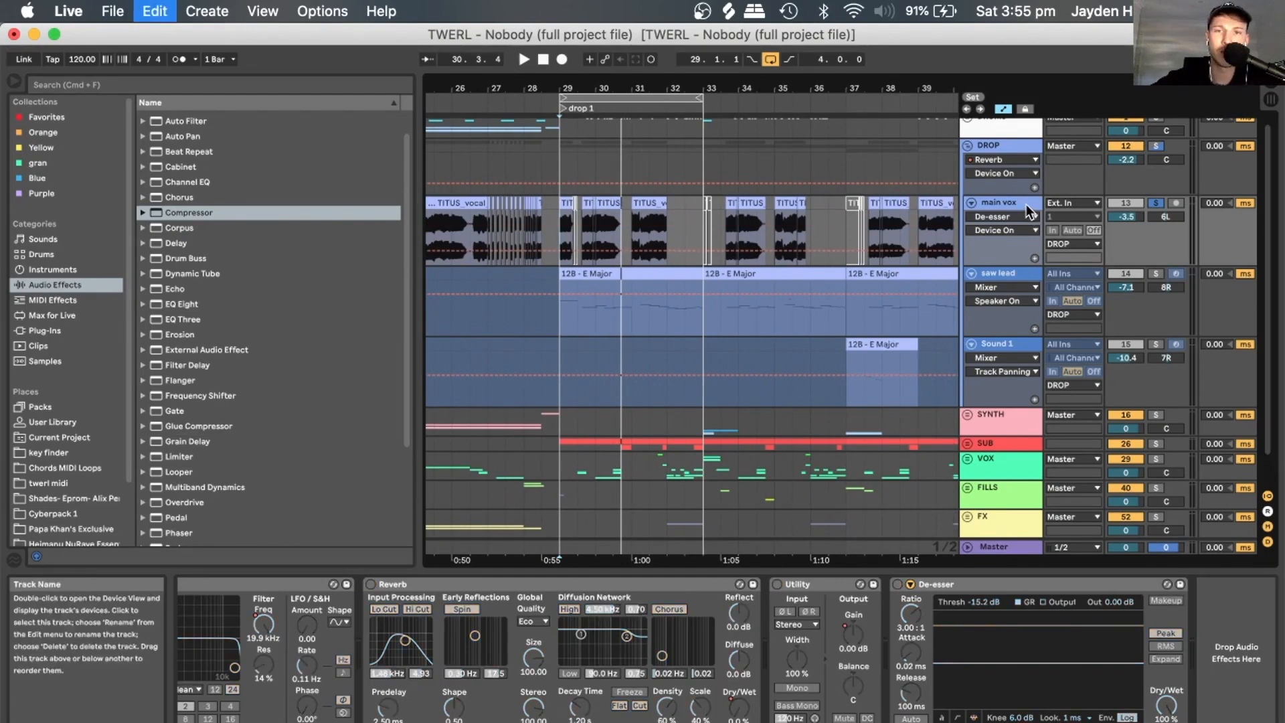
pyautogui.press('super+z')
pyautogui.press('super+z')
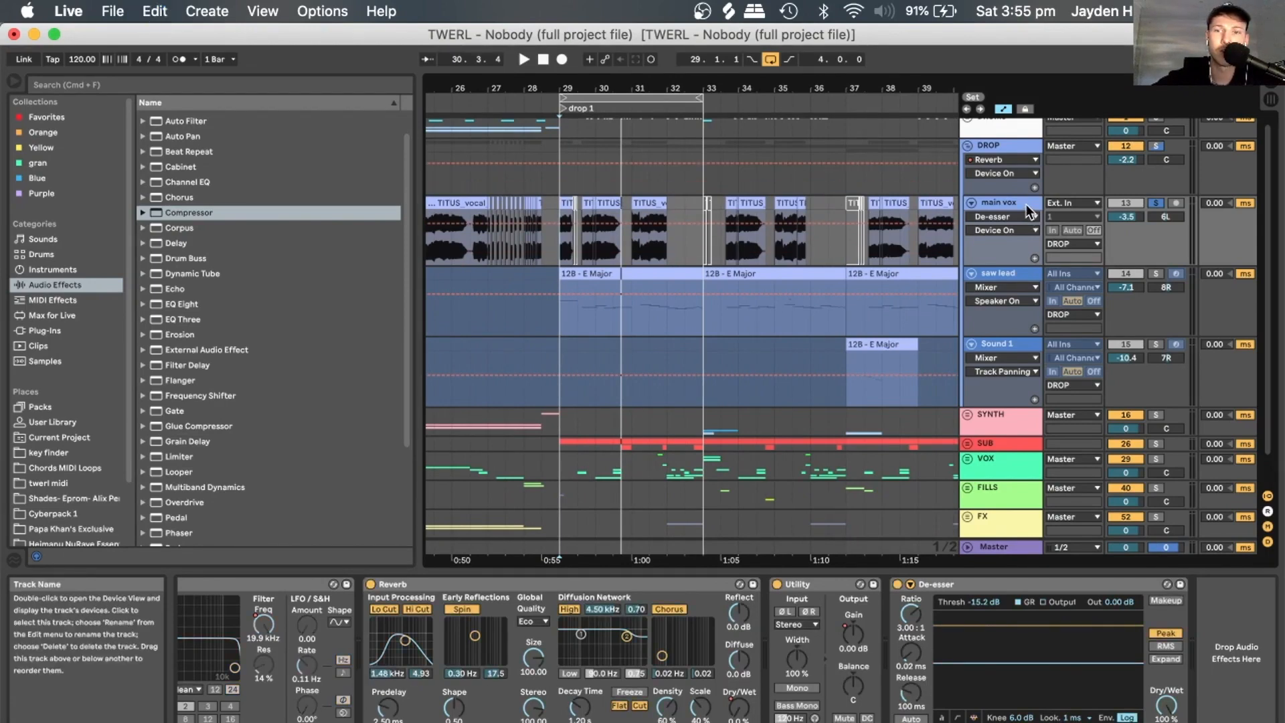
pyautogui.press('super+z')
pyautogui.press('super+z')
pyautogui.press('super+z')
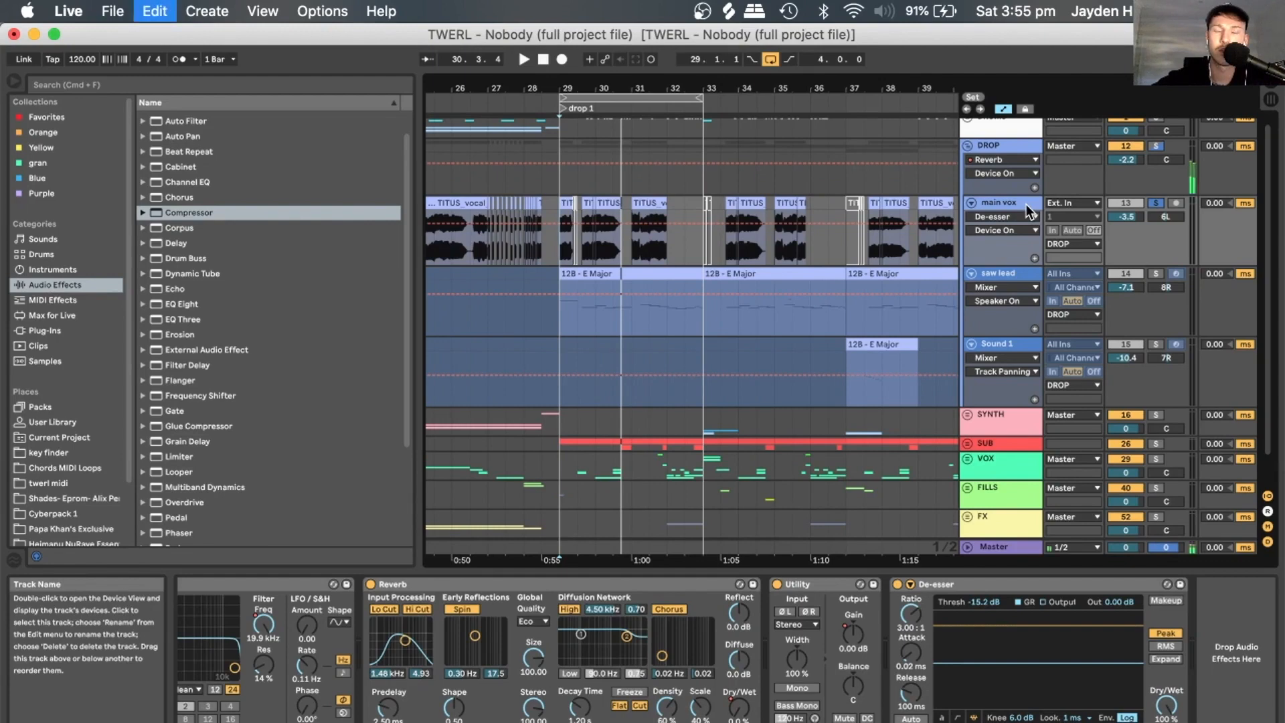
# Select the DROP group and display its Reverb Dry/Wet automation and the second EQ Eight's 1 Frequency A automation.
pyautogui.click(992, 146)
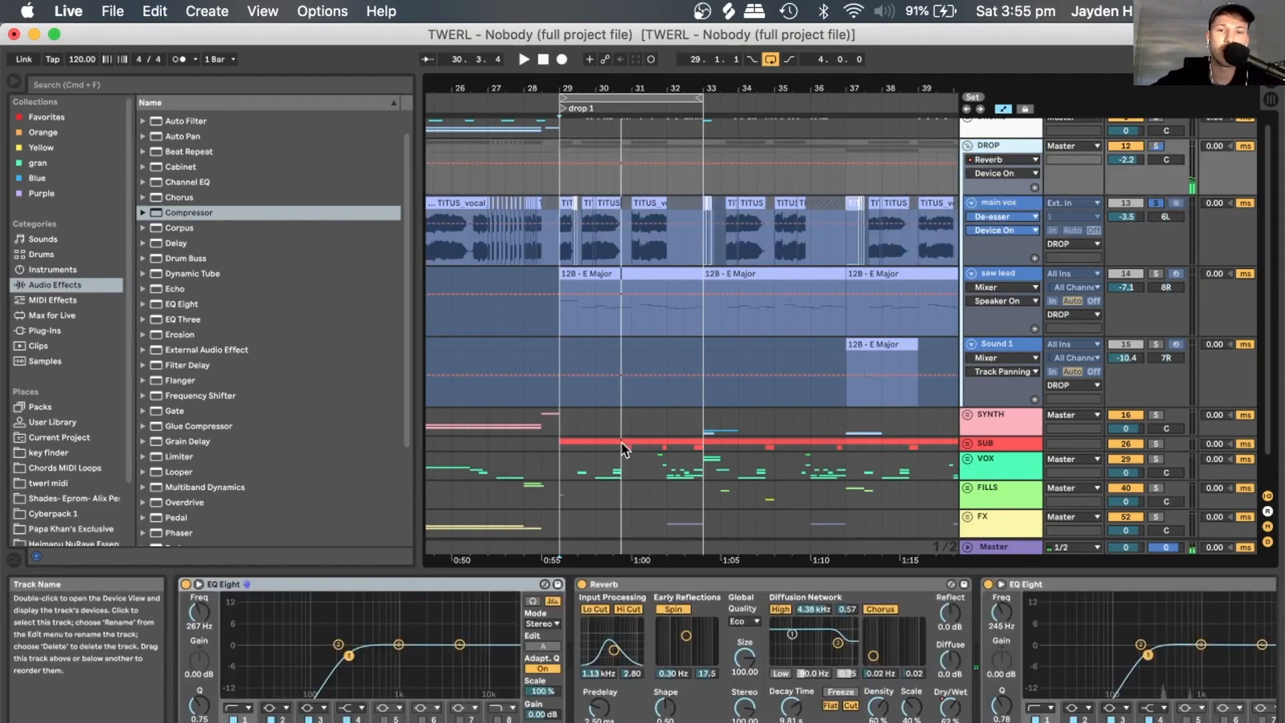
pyautogui.click(927, 708)
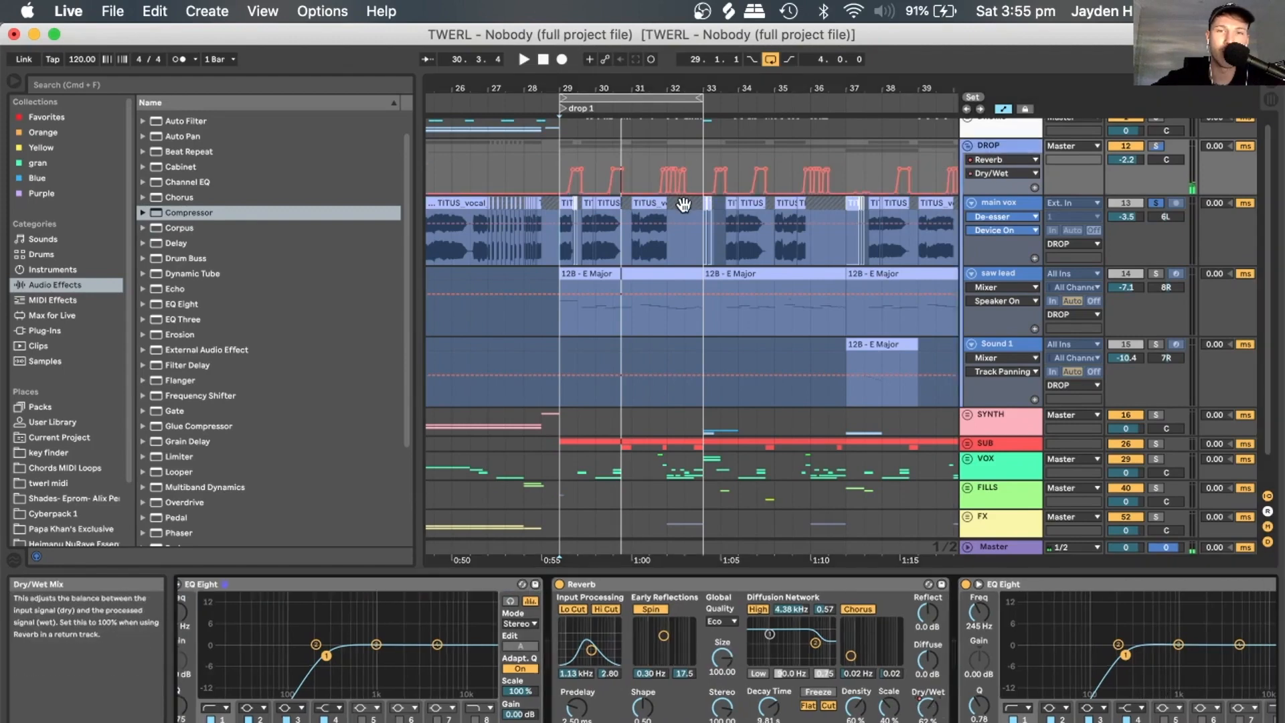
pyautogui.hscroll(10, 954, 674)
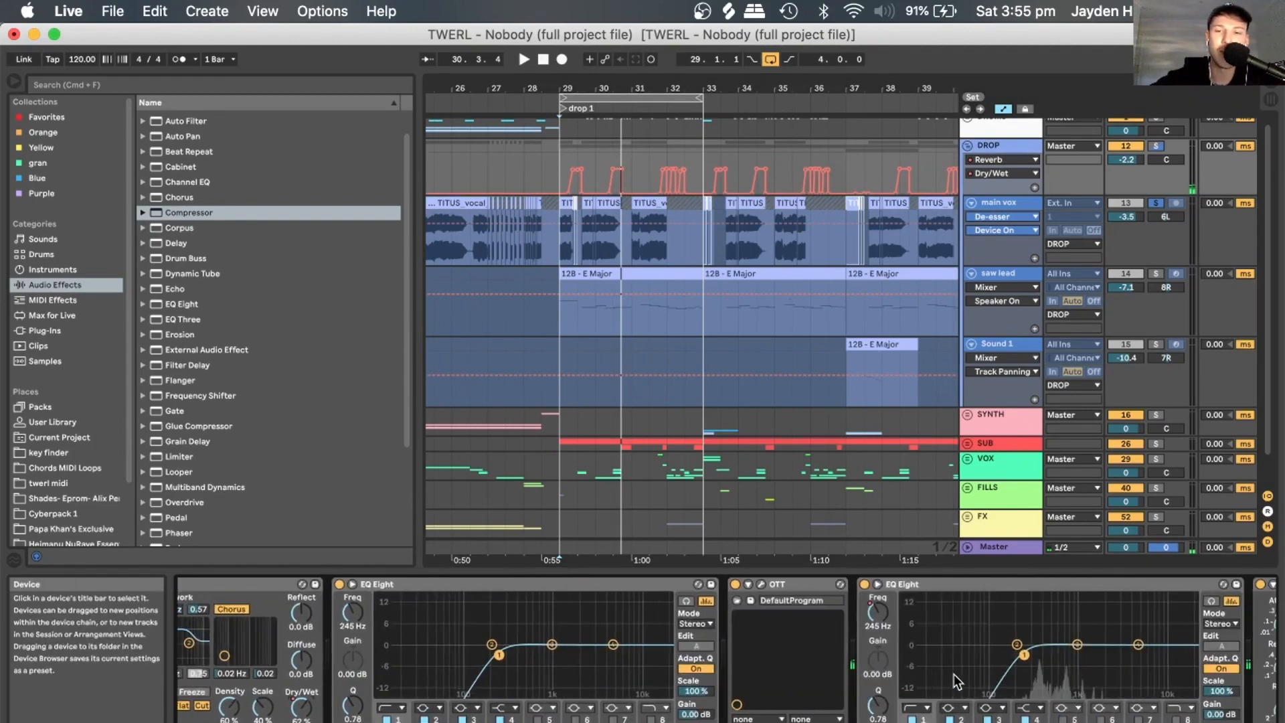
pyautogui.click(774, 618)
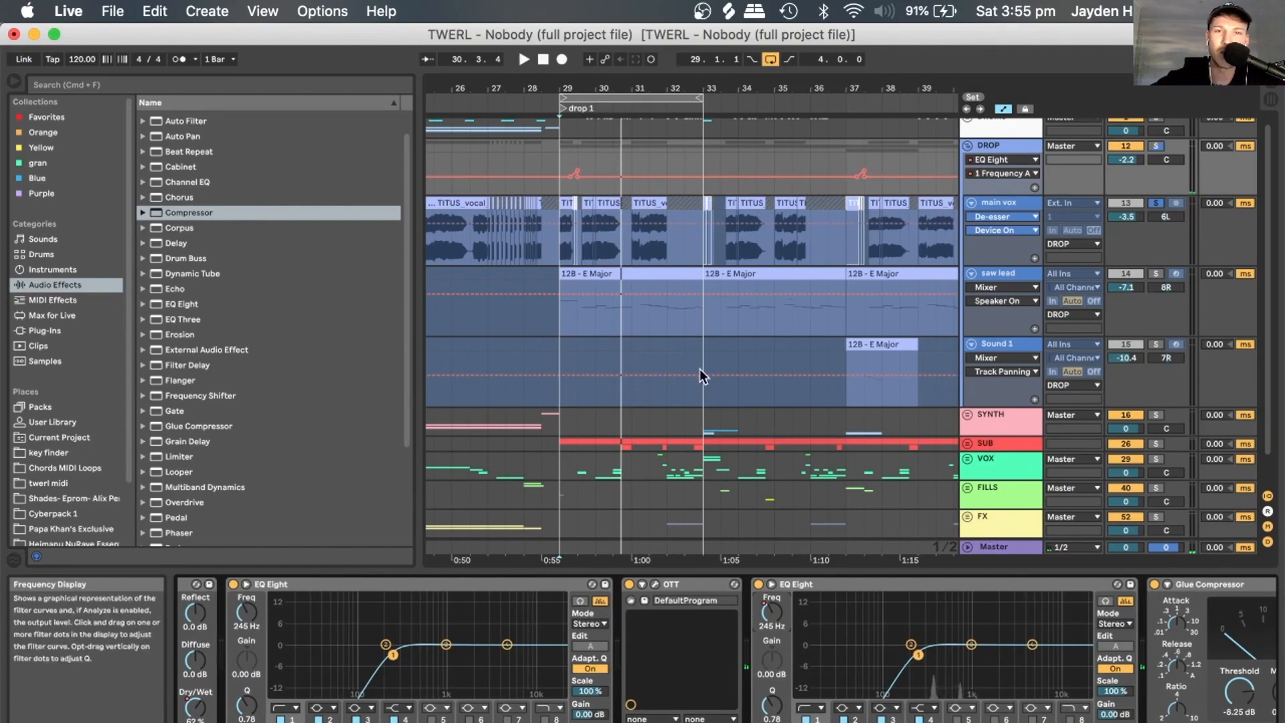
pyautogui.hscroll(1, 883, 644)
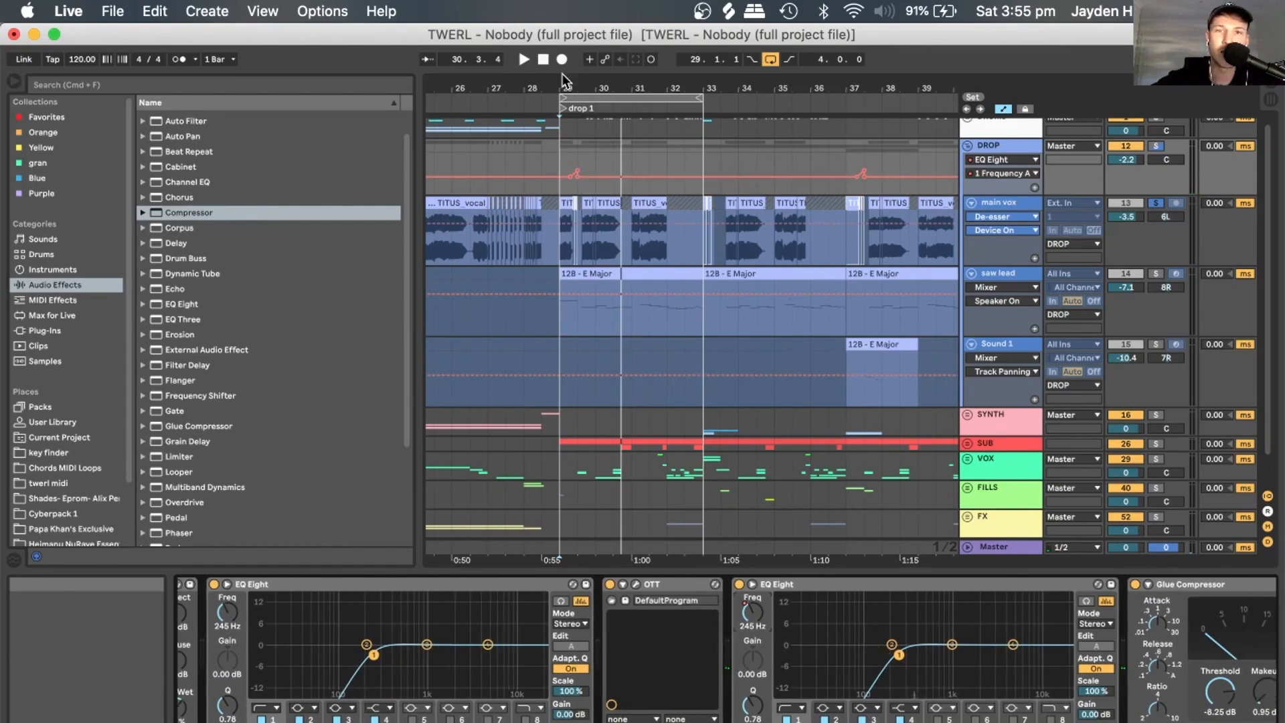
# Play the start of drop 1 to hear the DROP group's EQ Eight frequency automation.
pyautogui.moveTo(566, 83); pyautogui.dragTo(566, 194)
pyautogui.click(558, 164)
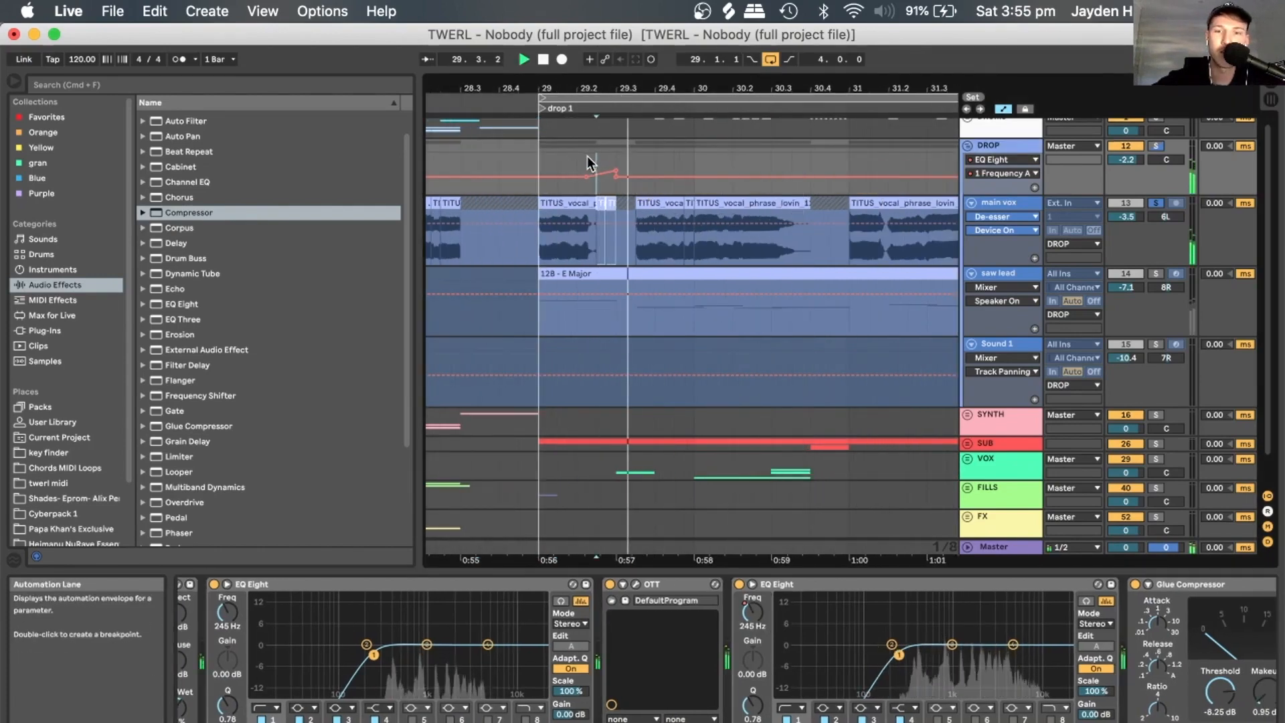
pyautogui.press('space')
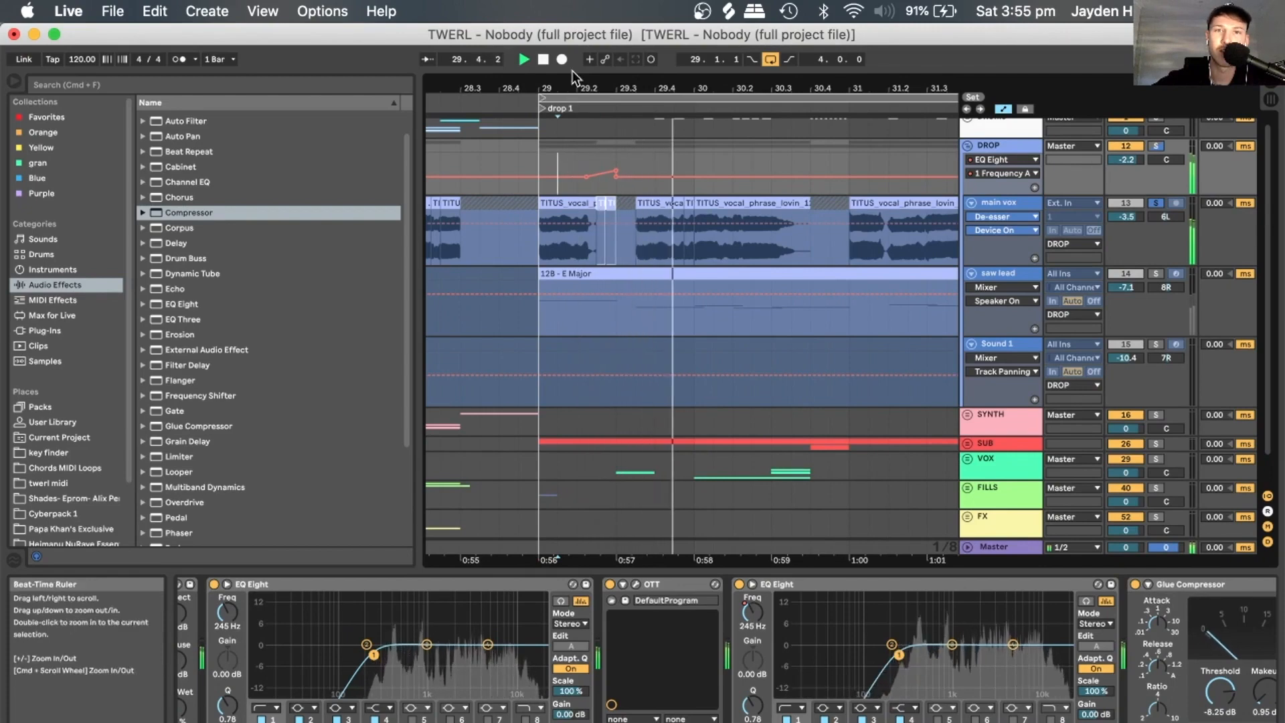
pyautogui.moveTo(562, 86); pyautogui.dragTo(562, 41)
pyautogui.press('space')
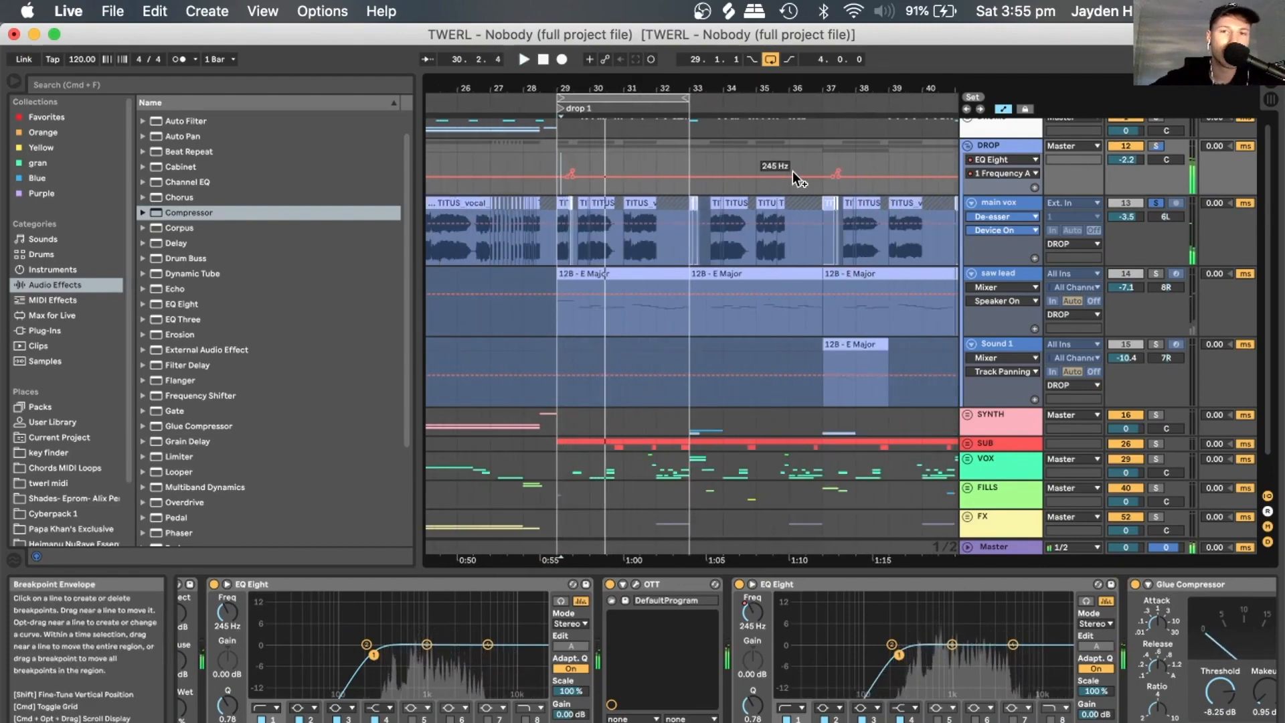
pyautogui.press('space')
pyautogui.press('space')
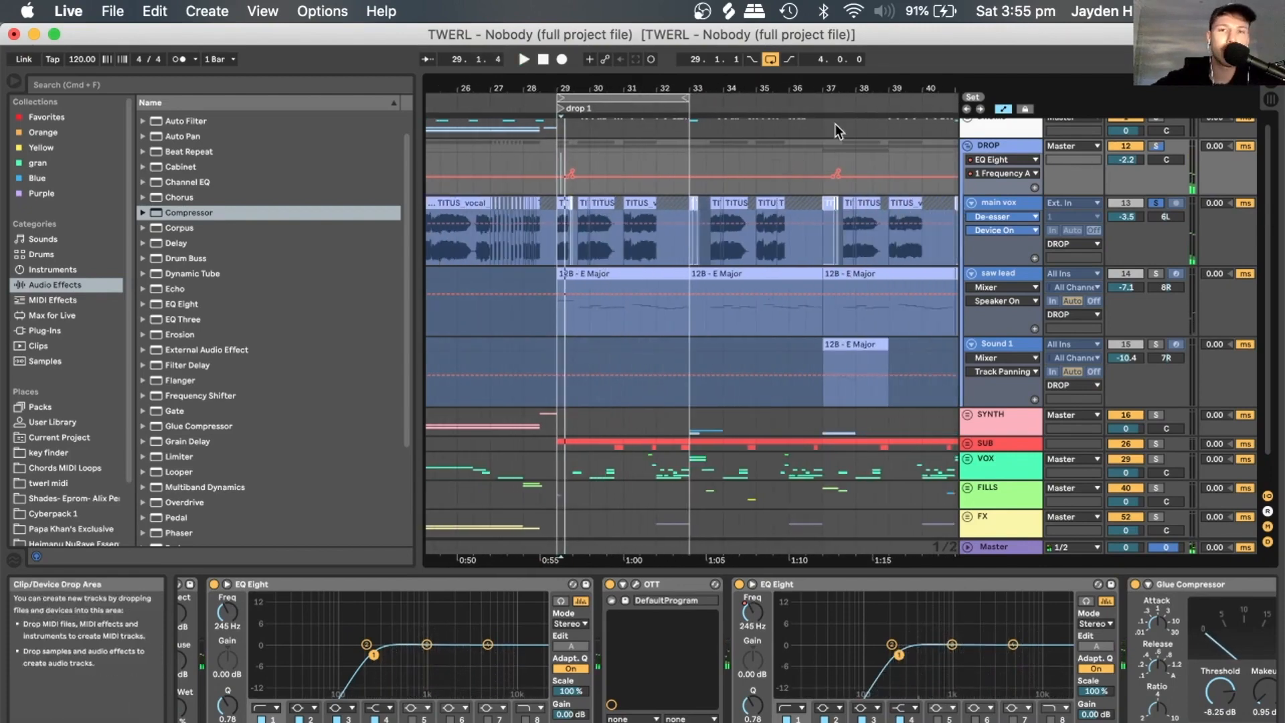
# Show the arrangement from drop 1 to the outro and audition main vox around drop 2.
pyautogui.moveTo(755, 86); pyautogui.dragTo(531, 52)
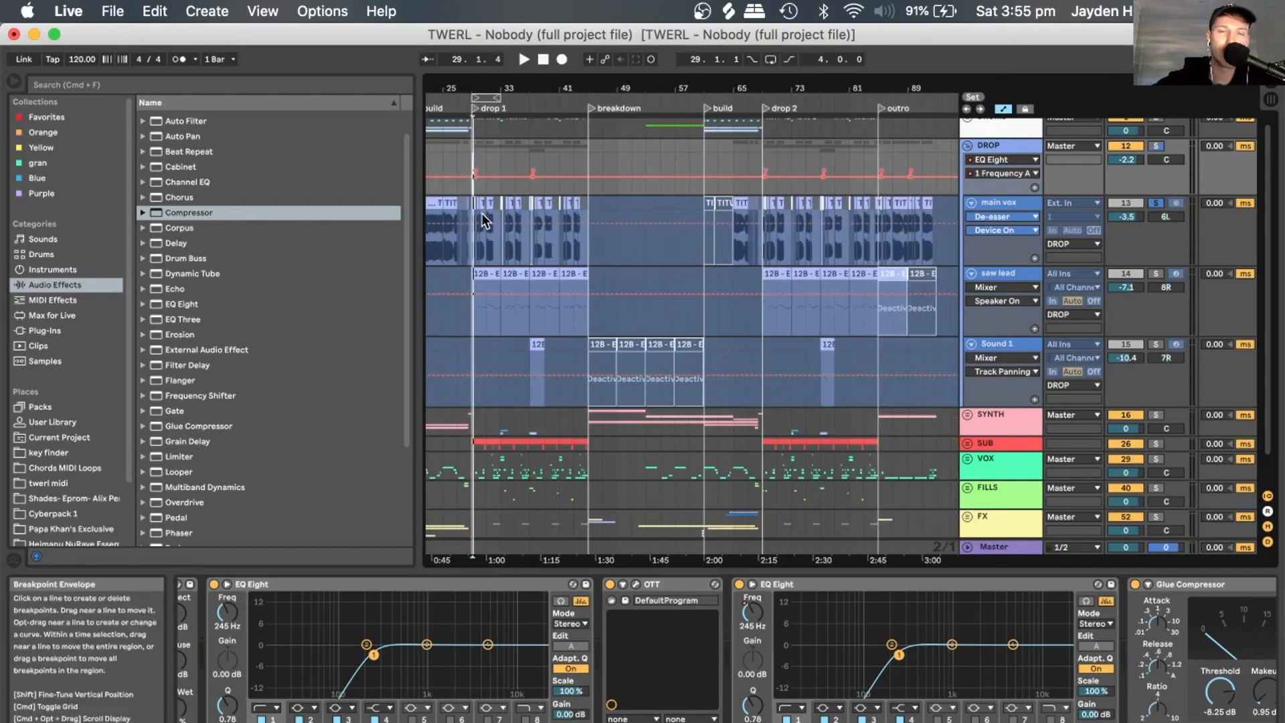
pyautogui.click(737, 241)
pyautogui.press('space')
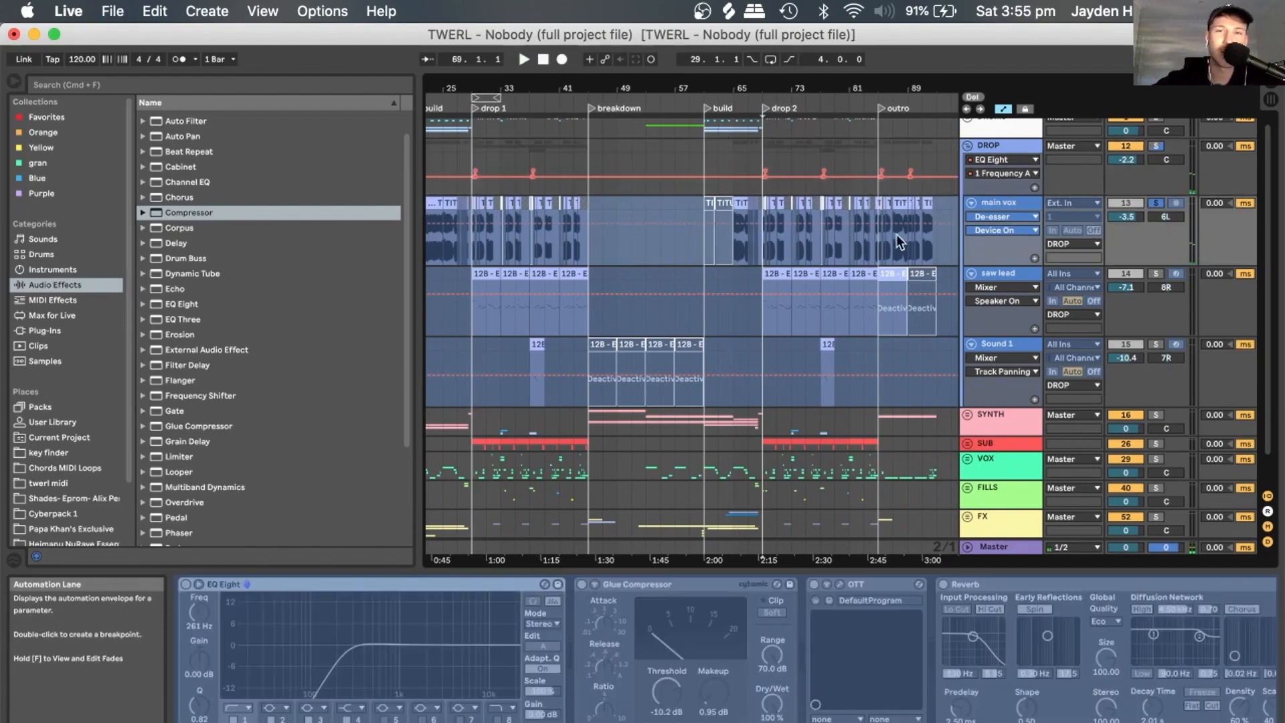
# Play the soloed main vox from the start of the outro.
pyautogui.moveTo(918, 87); pyautogui.dragTo(760, 156)
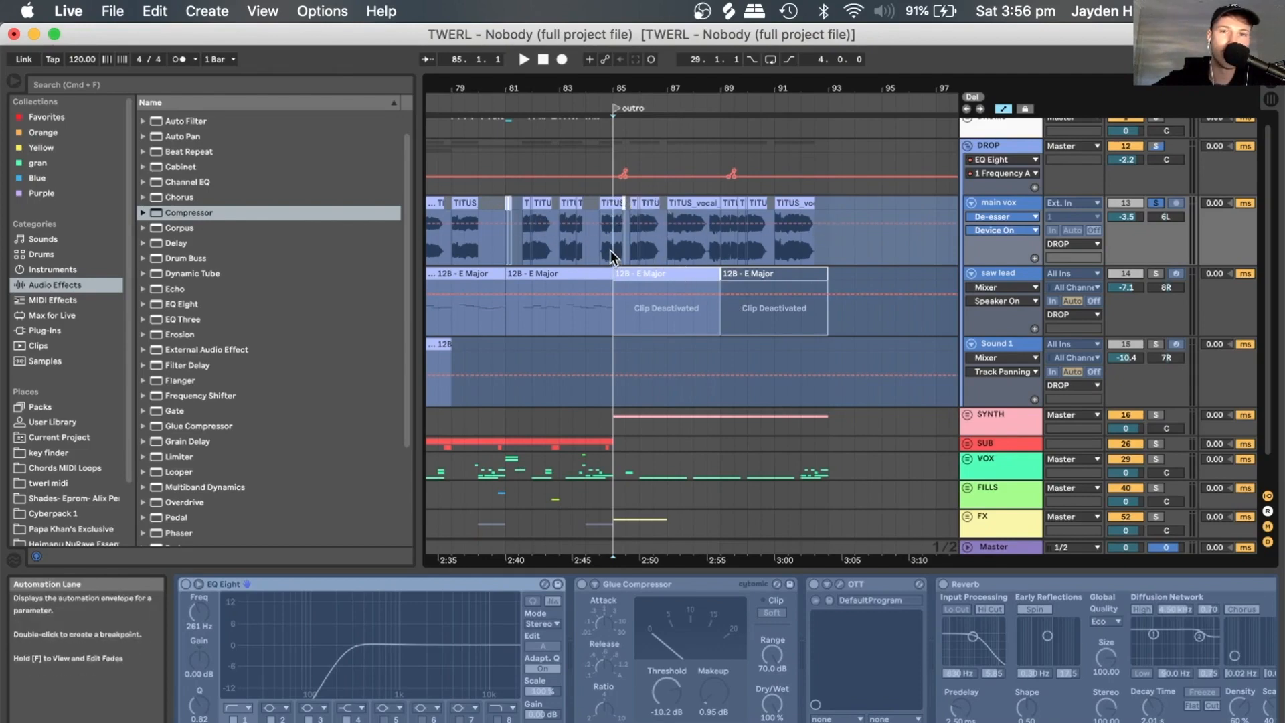
pyautogui.press('space')
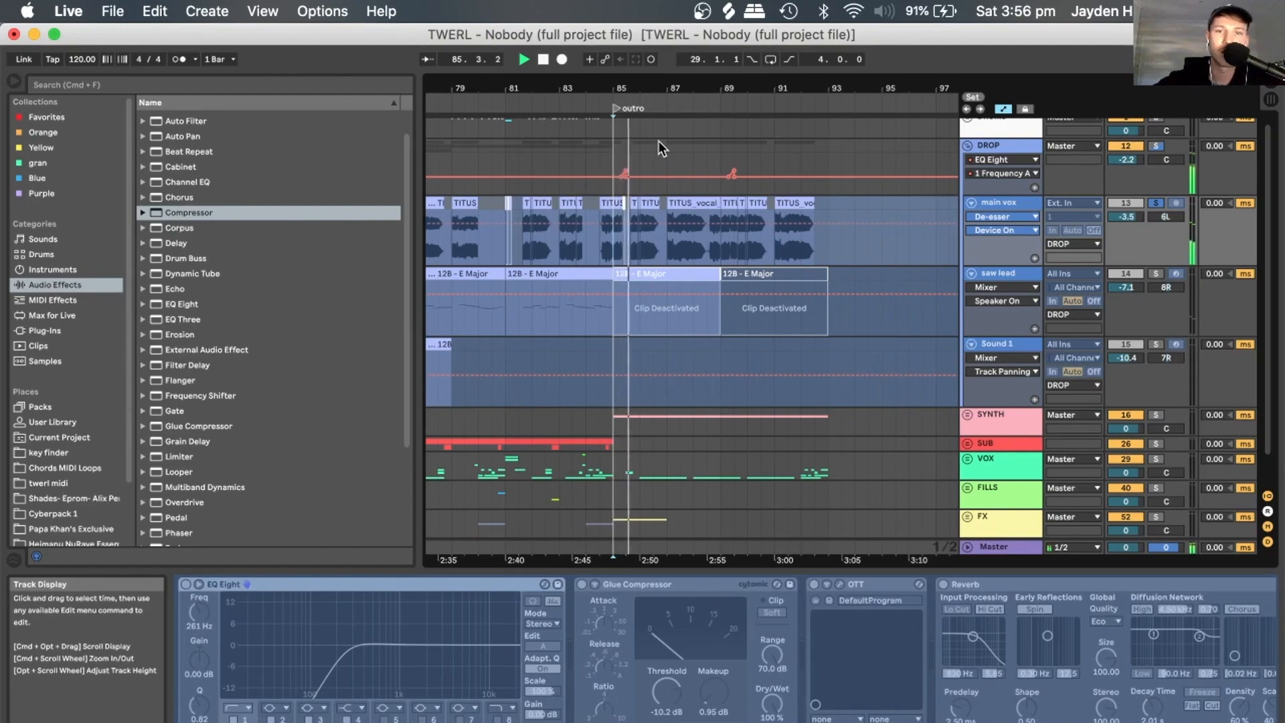
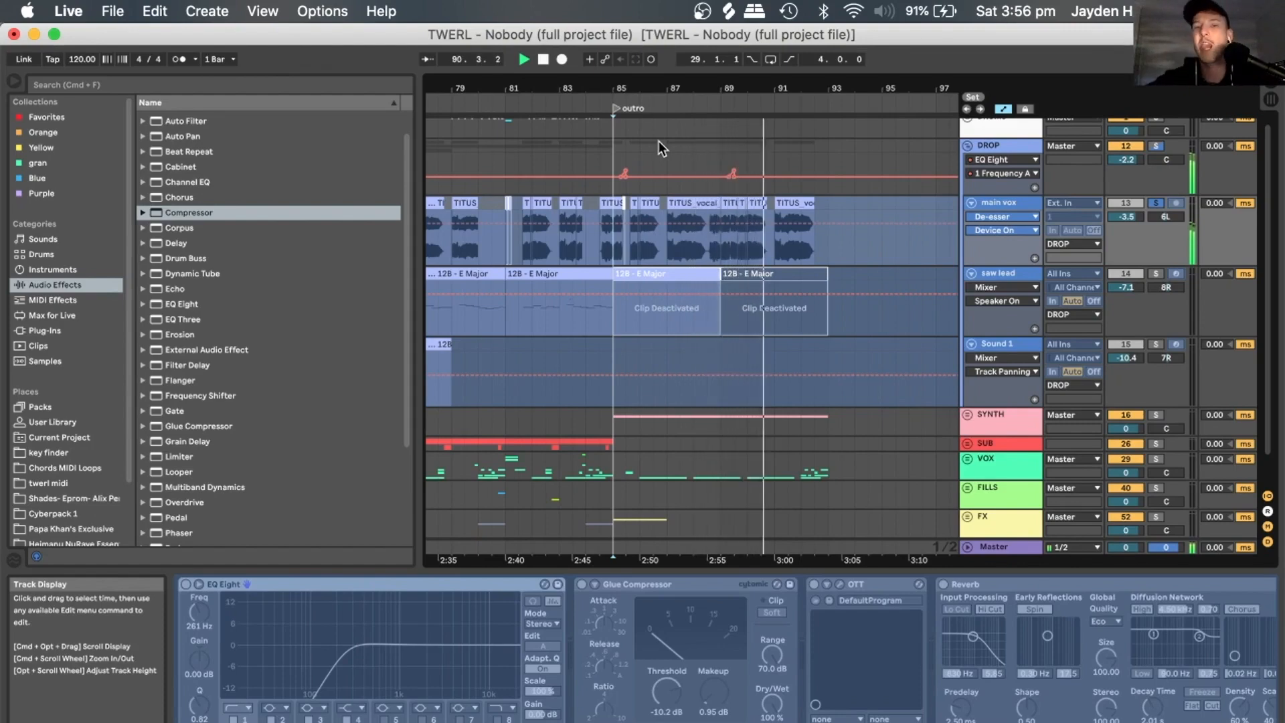
pyautogui.moveTo(556, 94); pyautogui.dragTo(808, 39)
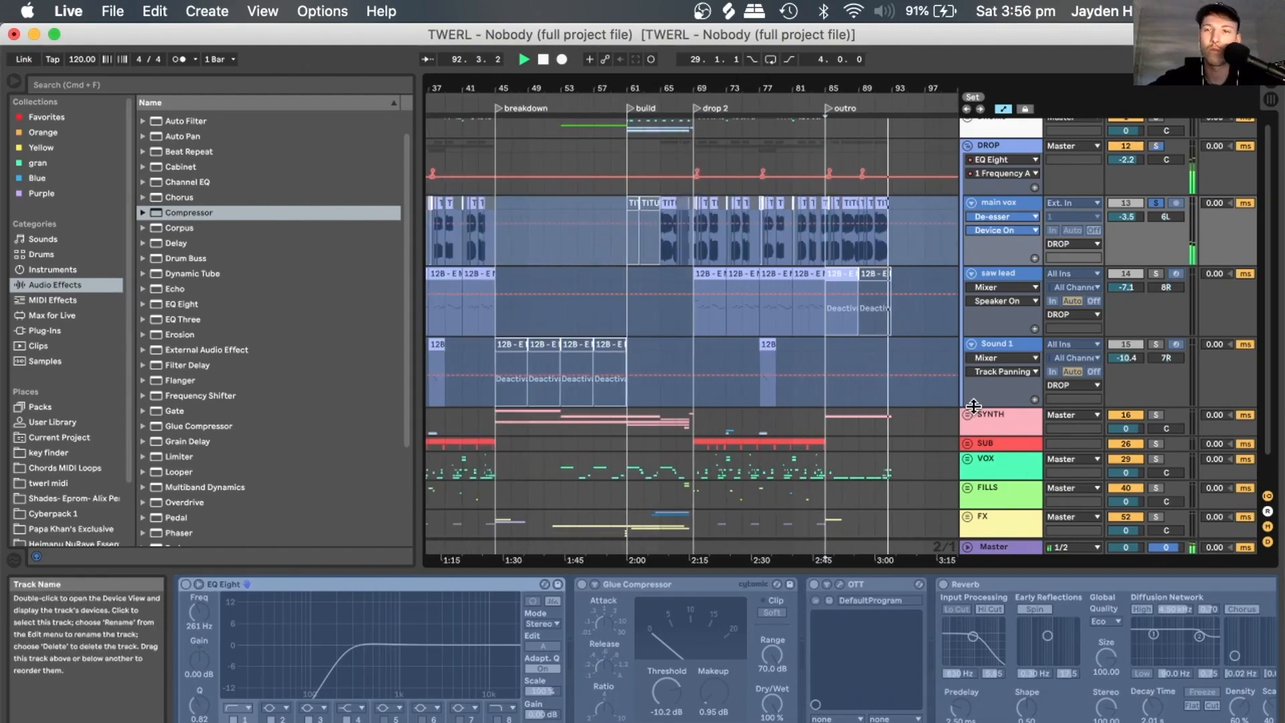
# Play from the start of drop 1 and solo the whole DROP group in place of main vox.
pyautogui.hscroll(-10, 881, 263)
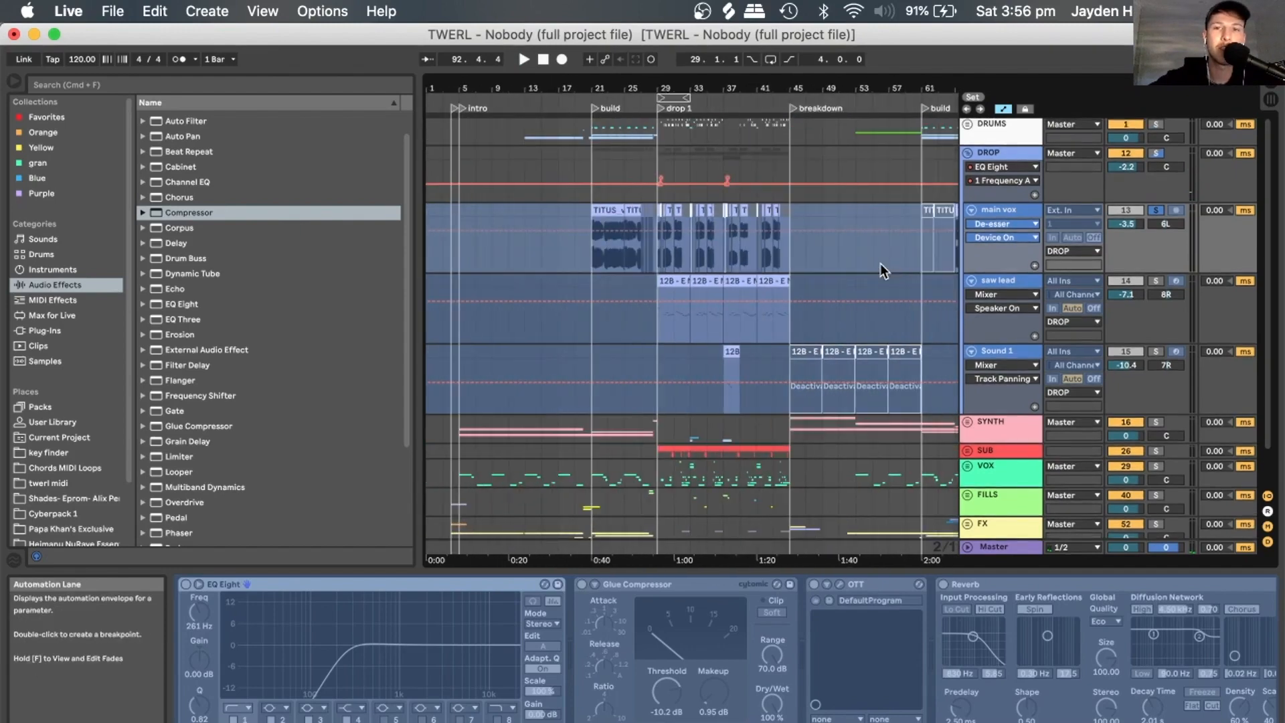
pyautogui.click(625, 302)
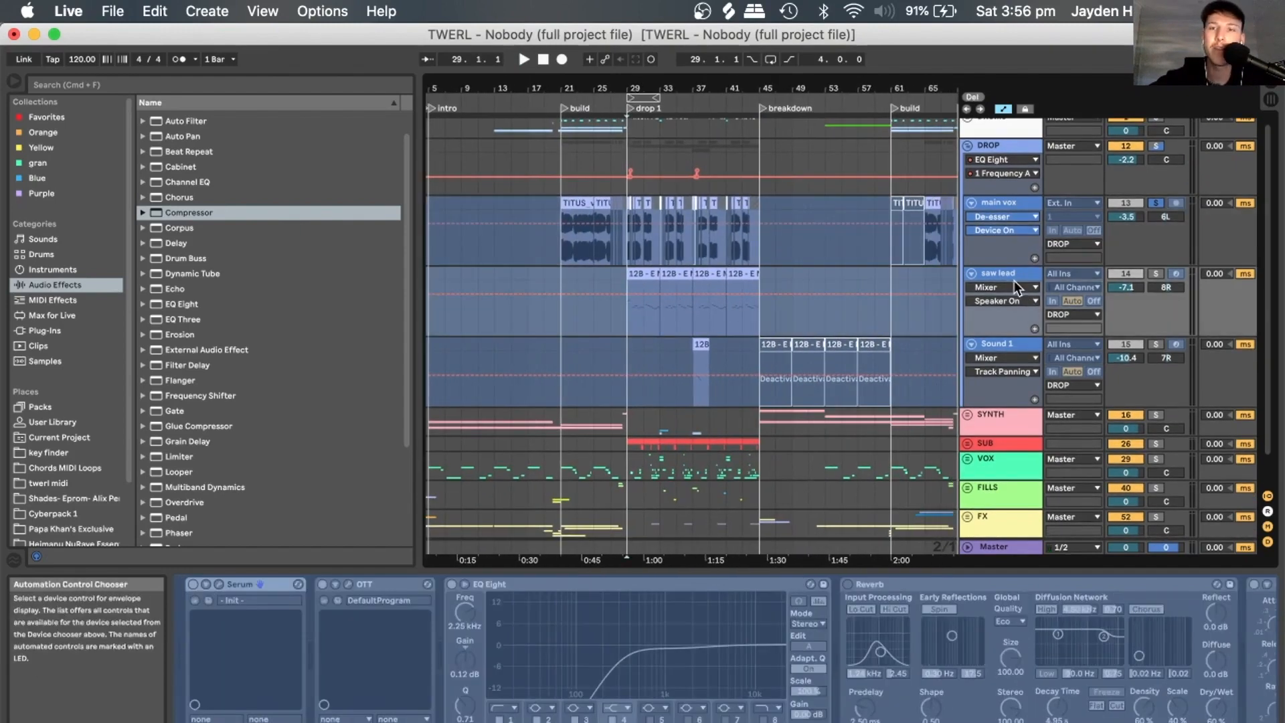
pyautogui.click(1157, 147)
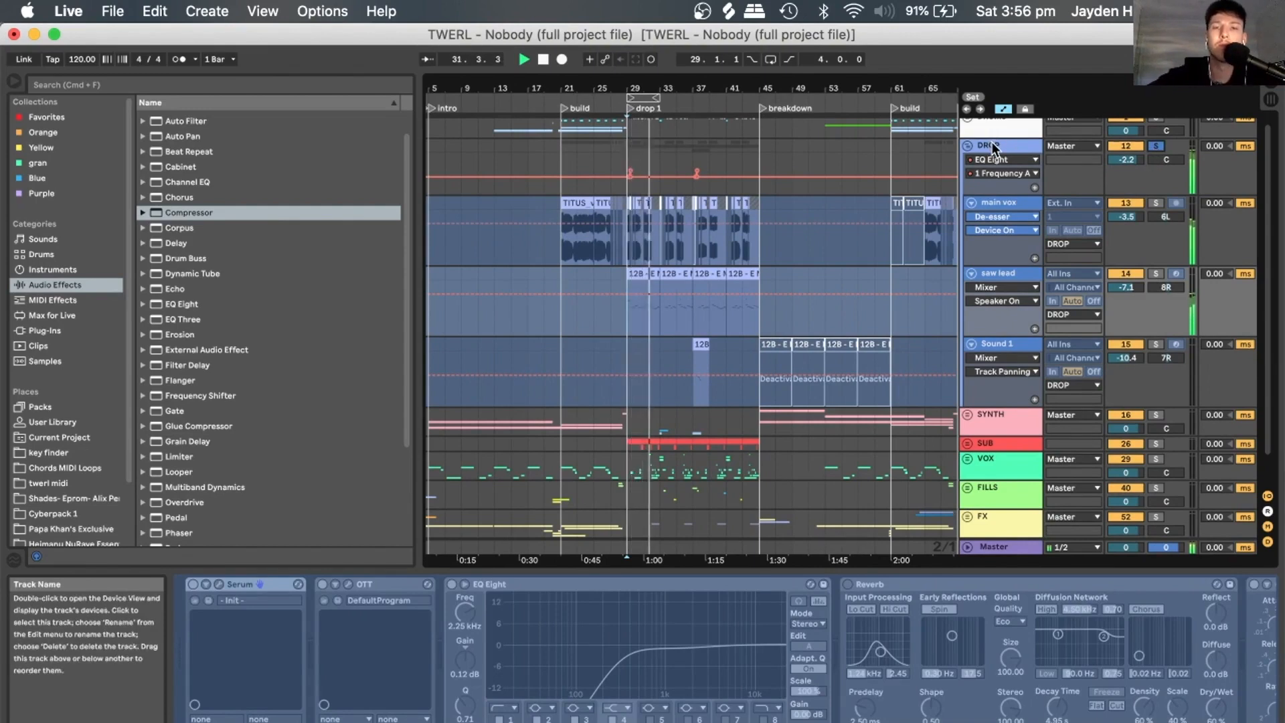
# Select the DROP group and examine its full device chain, from the first EQ Eight to the final mid/side EQ Eight.
pyautogui.moveTo(683, 88); pyautogui.dragTo(683, 154)
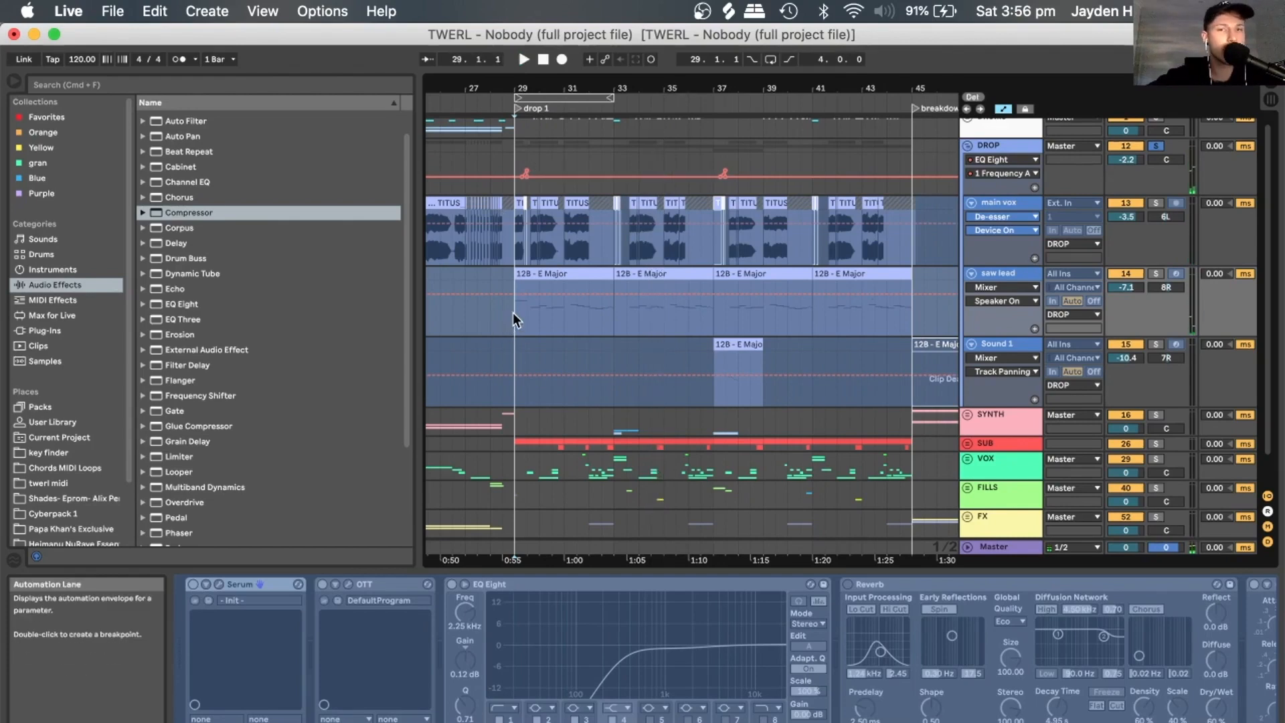
pyautogui.click(1018, 145)
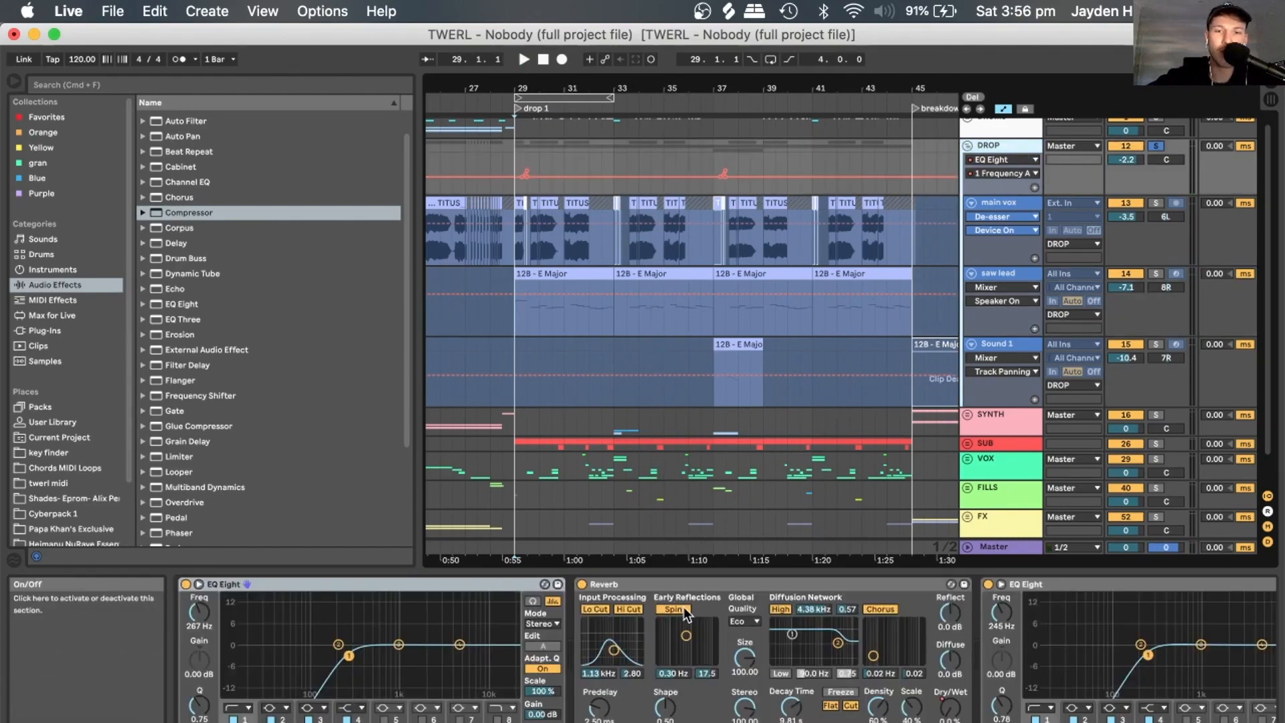
pyautogui.hscroll(1, 684, 609)
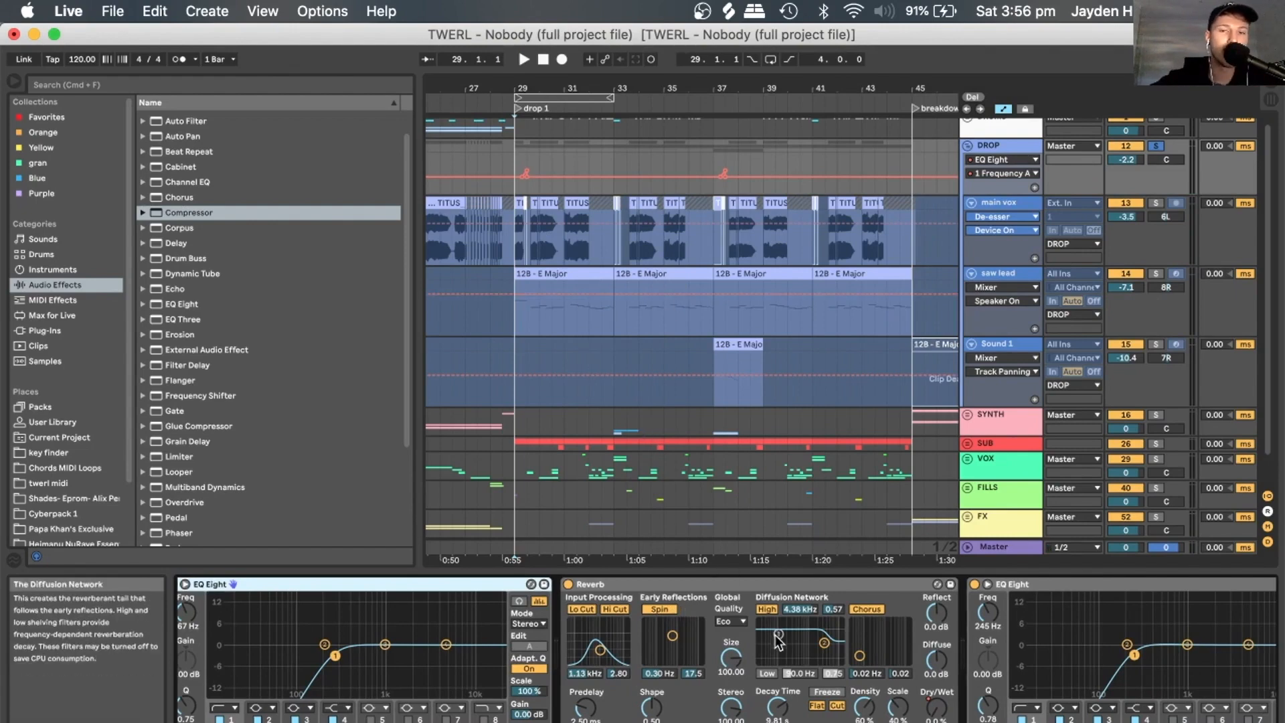
pyautogui.hscroll(10, 827, 712)
pyautogui.hscroll(5, 828, 712)
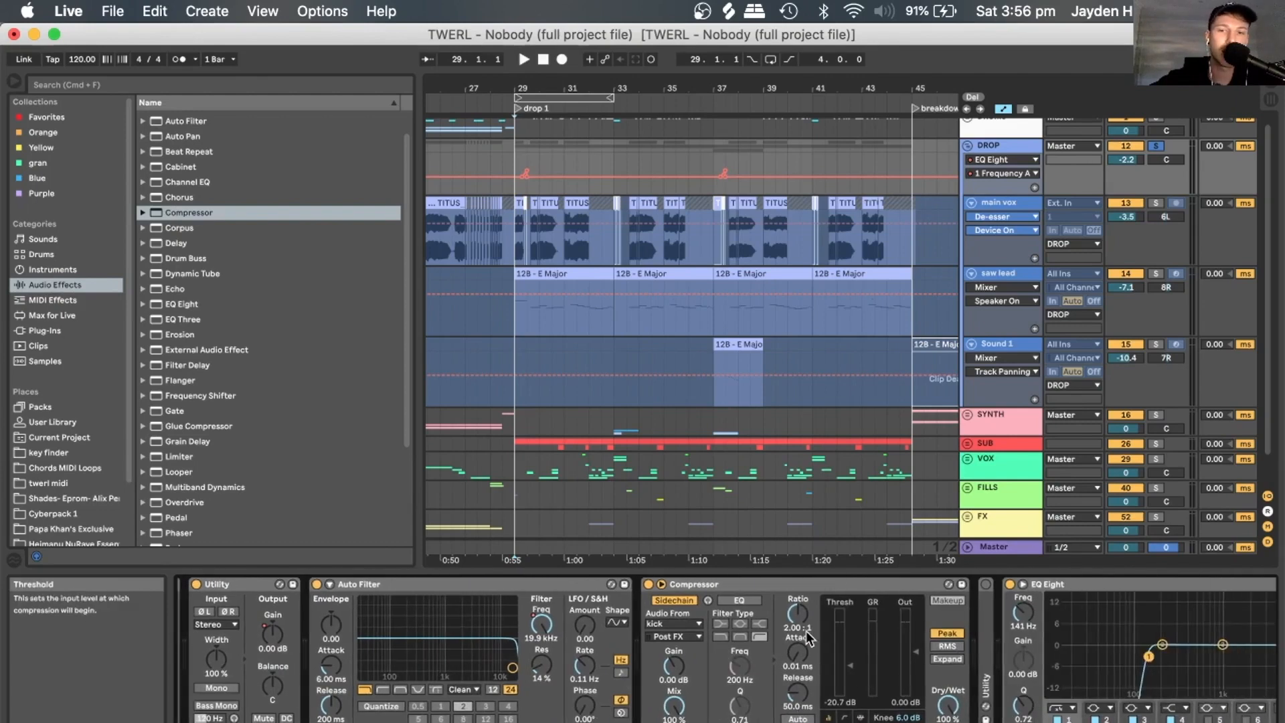
pyautogui.hscroll(8, 889, 653)
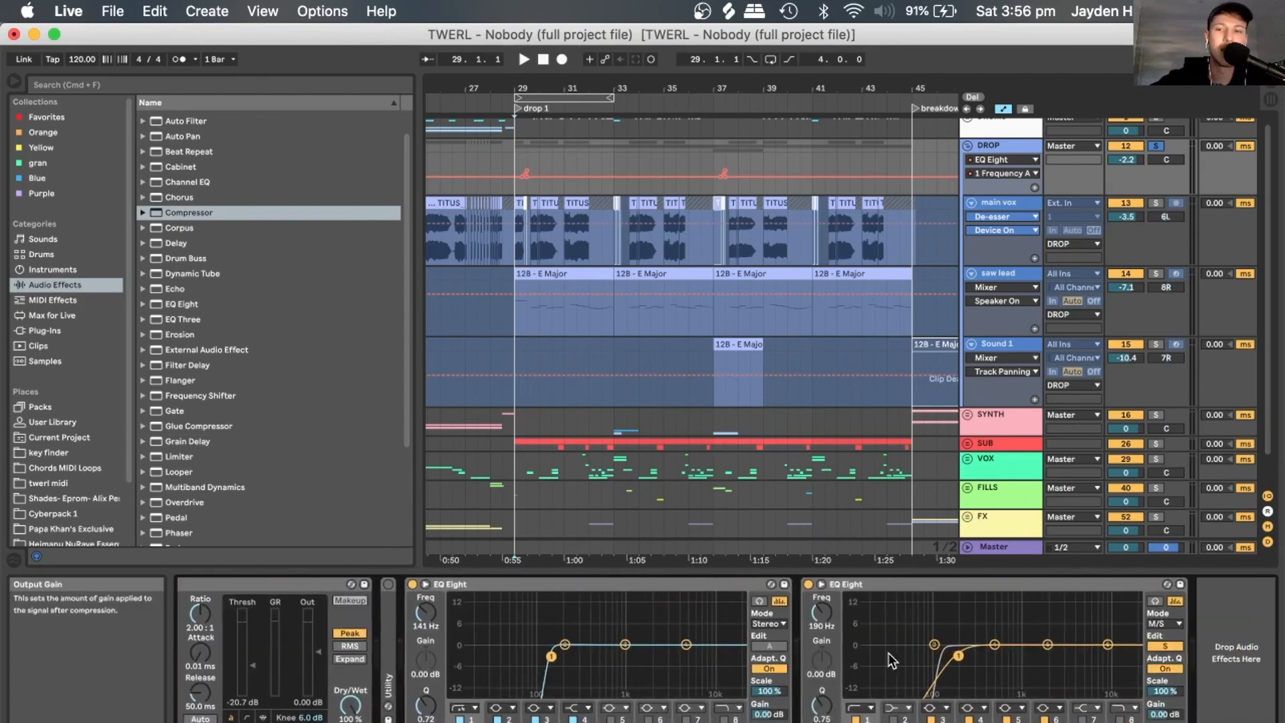
pyautogui.hscroll(-12, 837, 609)
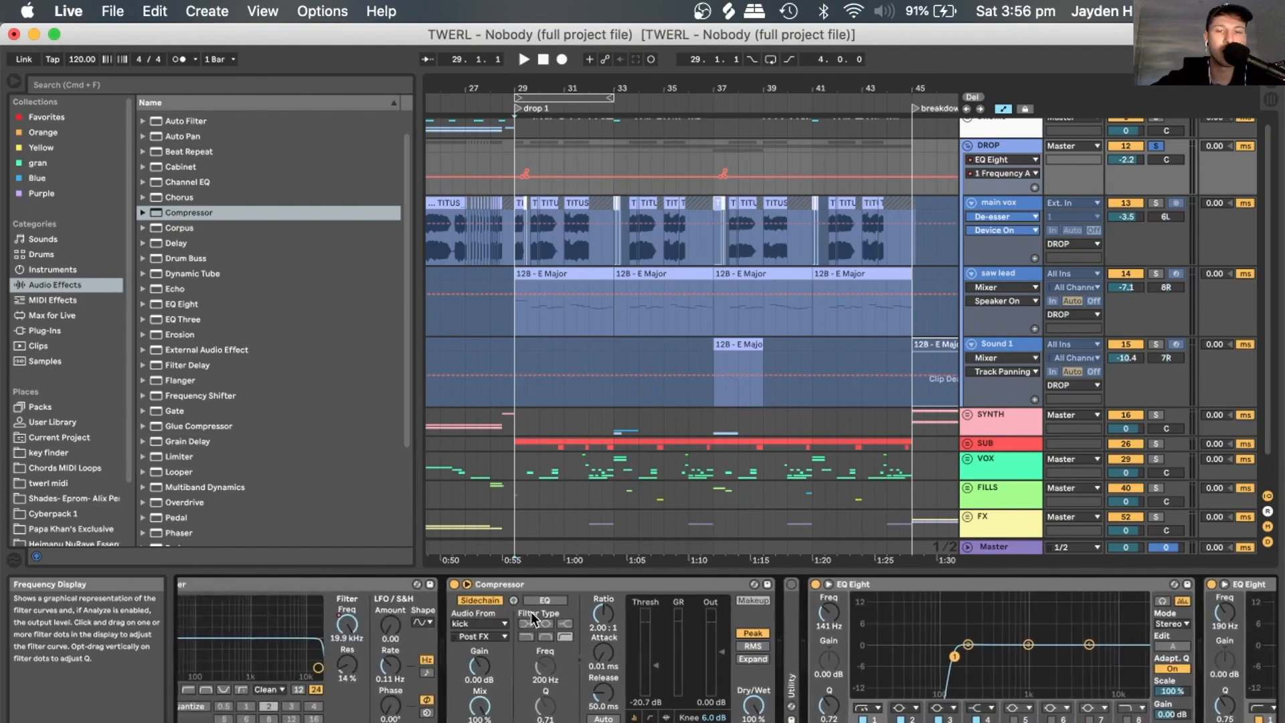
pyautogui.hscroll(15, 533, 619)
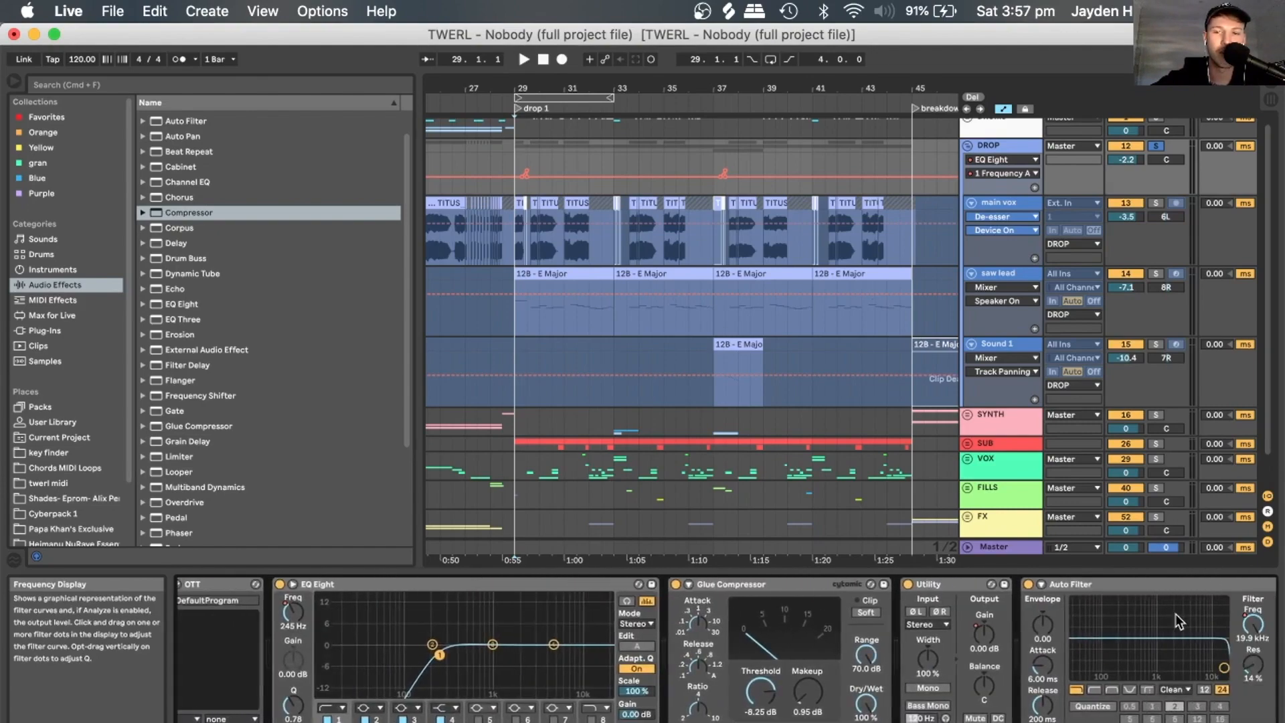
pyautogui.hscroll(-3, 1033, 614)
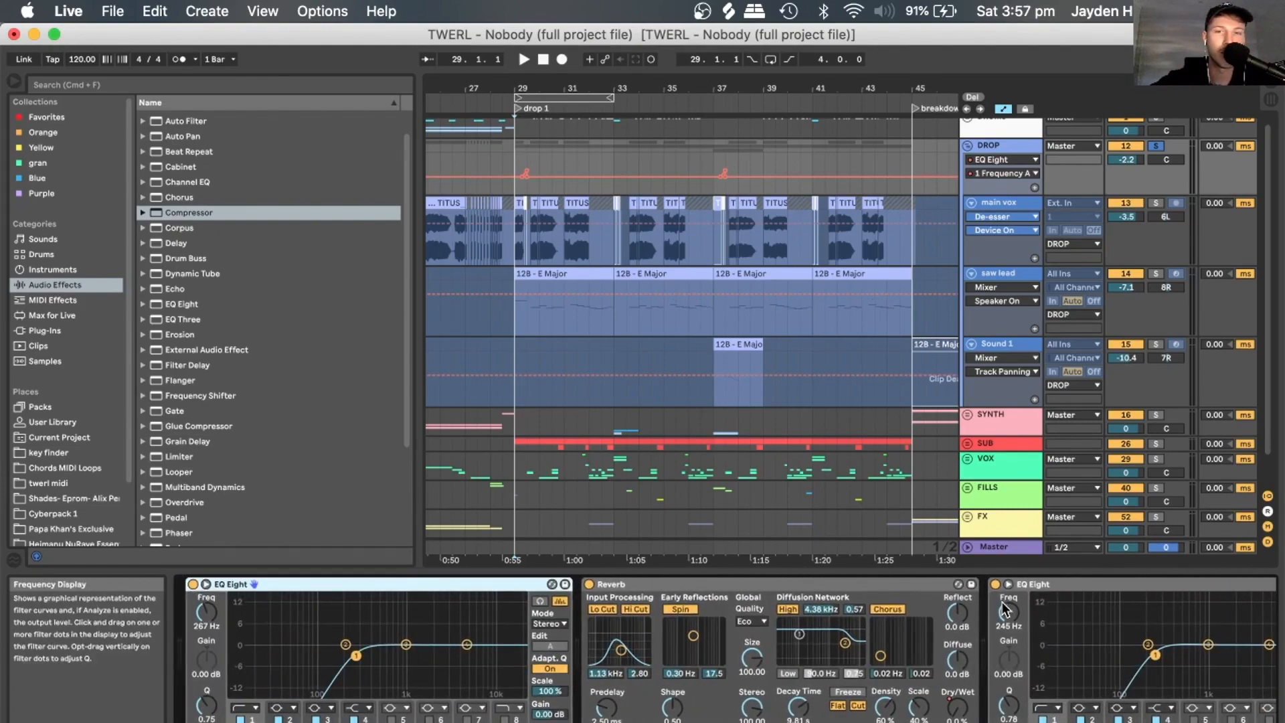
# Unfreeze the saw lead track and look through its device chain.
pyautogui.click(994, 273)
pyautogui.rightClick(993, 272)
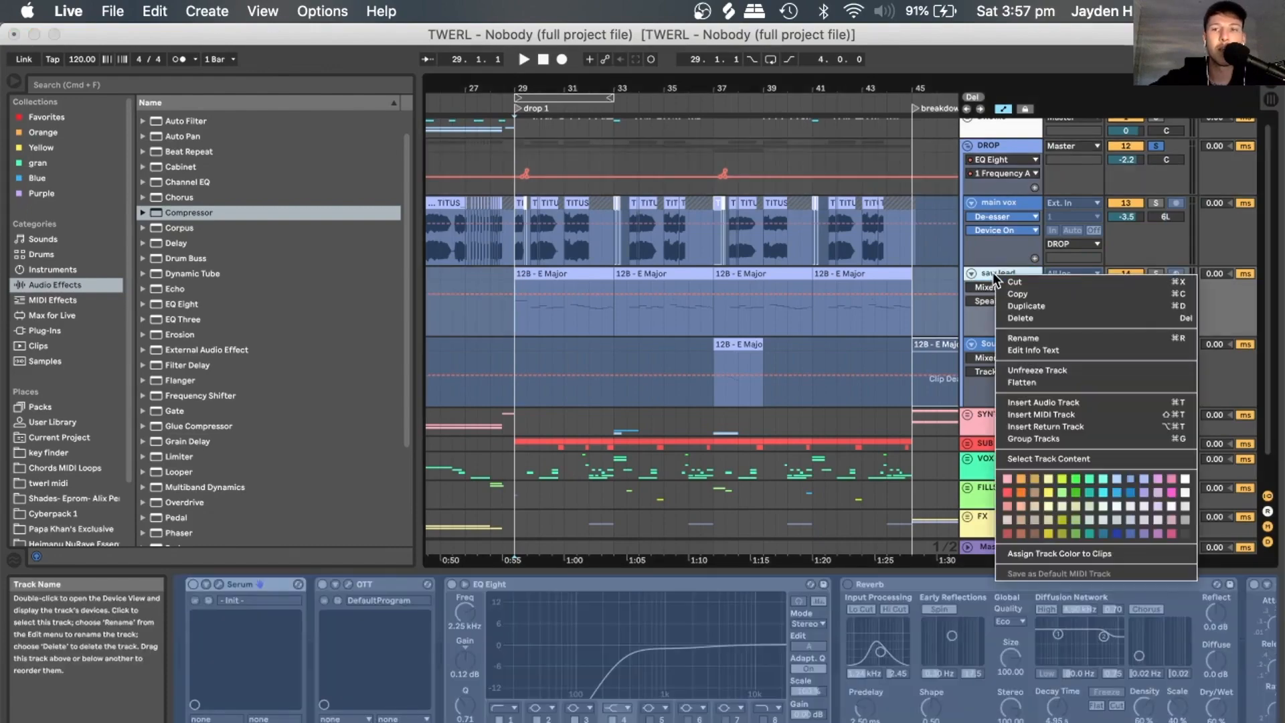
pyautogui.click(1036, 371)
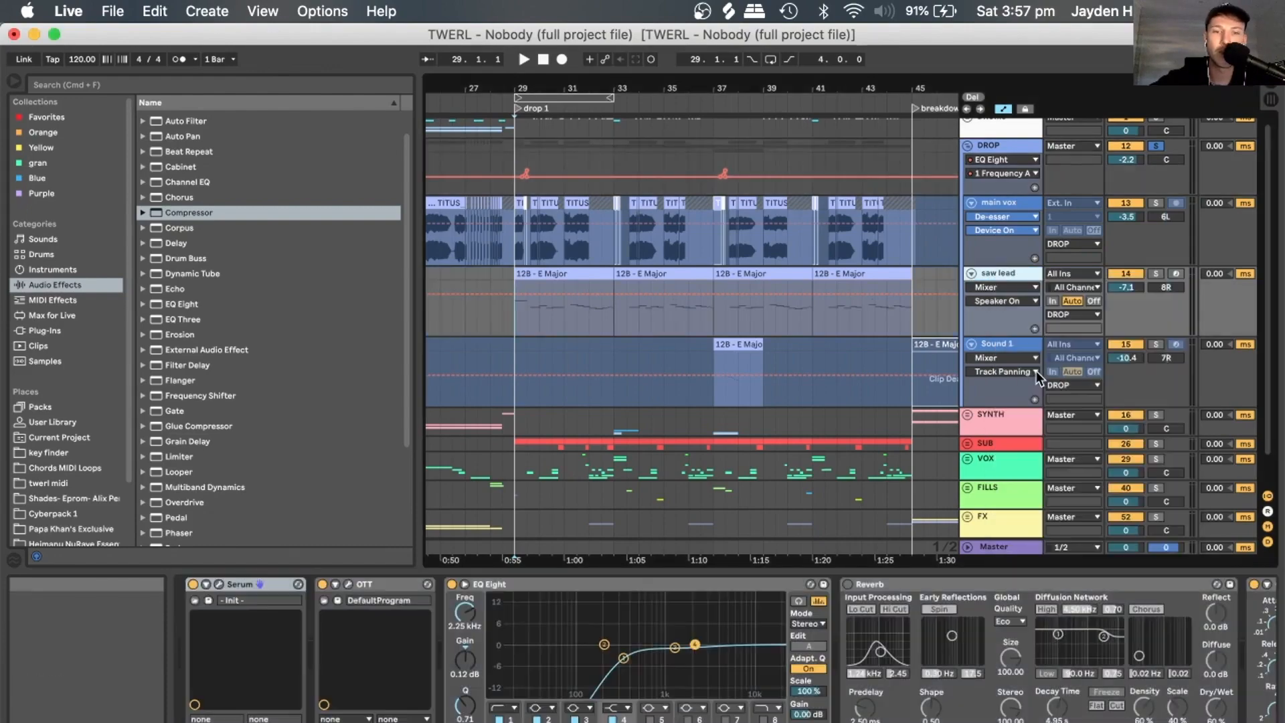
pyautogui.hscroll(10, 387, 596)
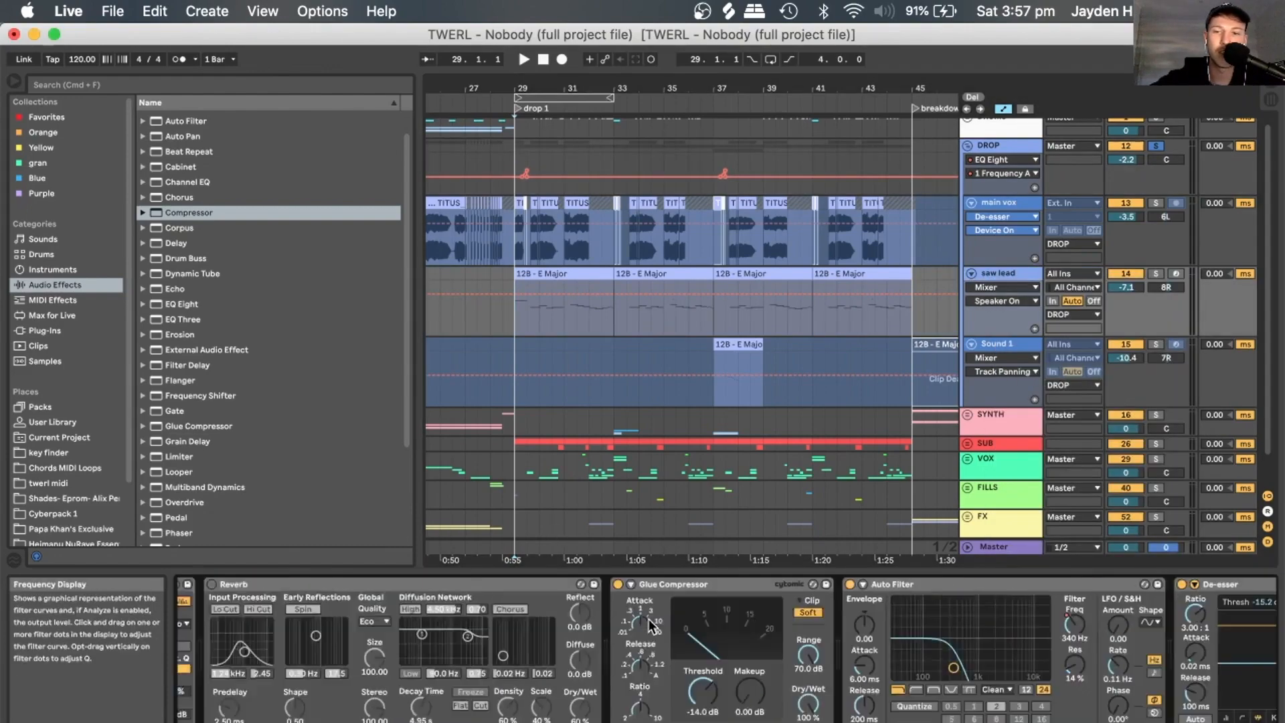
pyautogui.hscroll(-10, 649, 618)
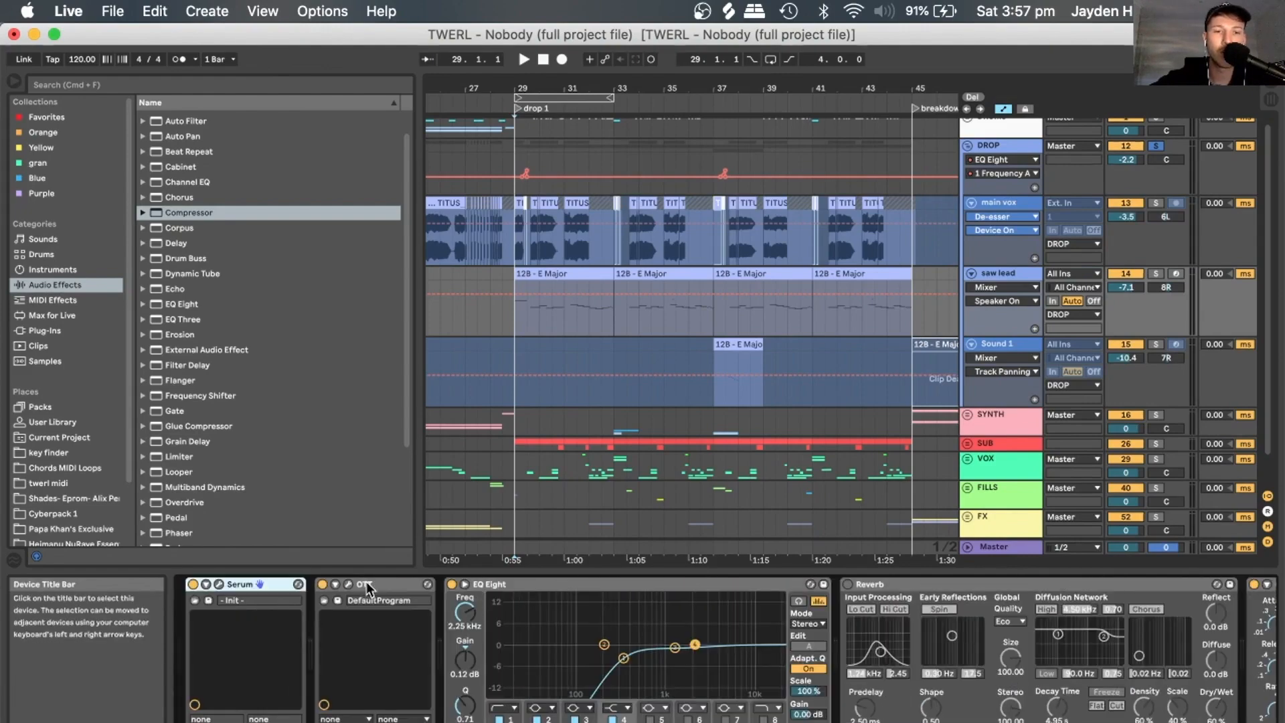
# Deactivate the OTT, EQ Eight, Glue Compressor, Auto Filter and both De-essers on saw lead.
pyautogui.click(452, 584)
pyautogui.hscroll(1, 955, 626)
pyautogui.hscroll(5, 955, 620)
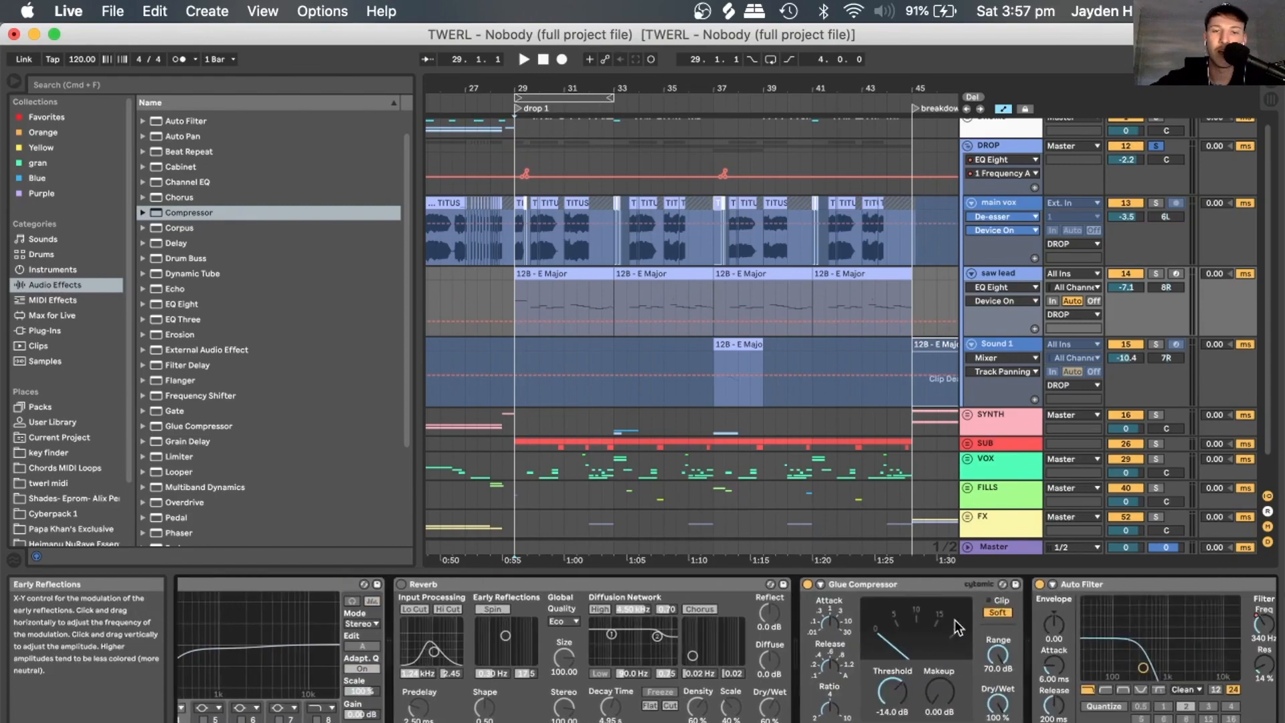
pyautogui.hscroll(5, 653, 597)
pyautogui.click(428, 584)
pyautogui.click(661, 585)
pyautogui.hscroll(5, 726, 580)
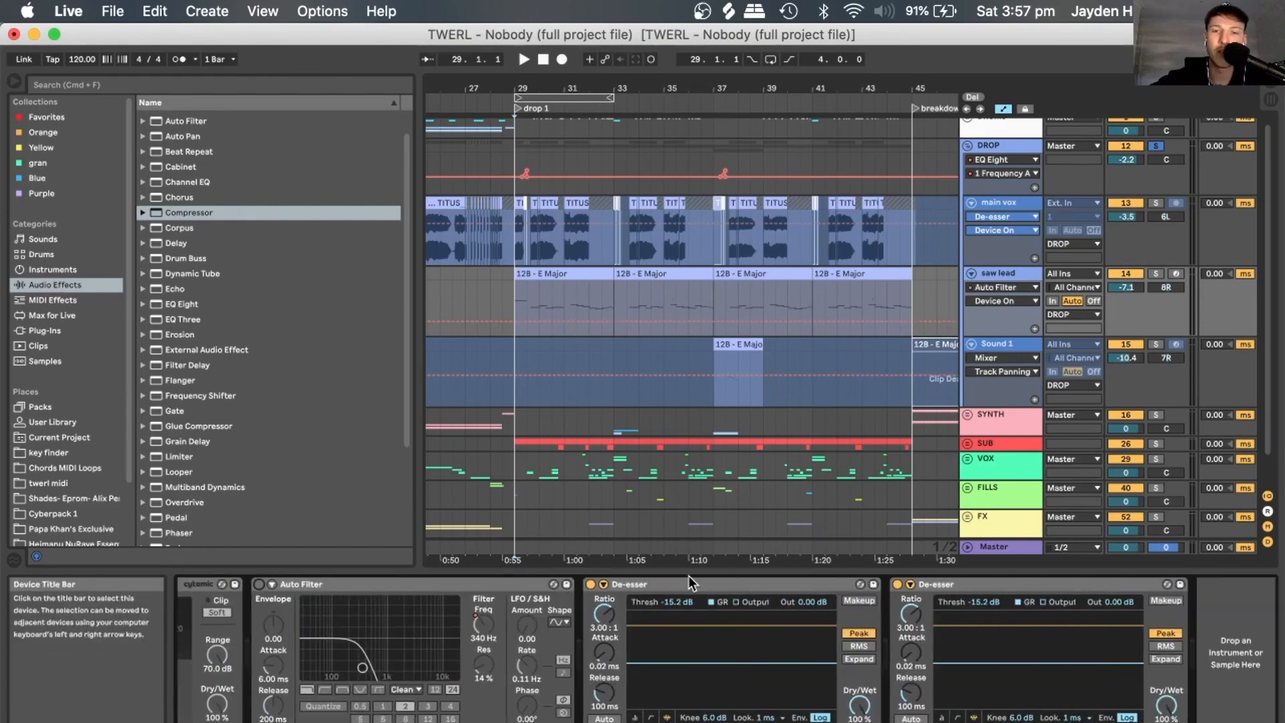
pyautogui.rightClick(592, 586)
pyautogui.click(926, 566)
pyautogui.click(897, 584)
pyautogui.click(591, 585)
pyautogui.hscroll(-8, 436, 603)
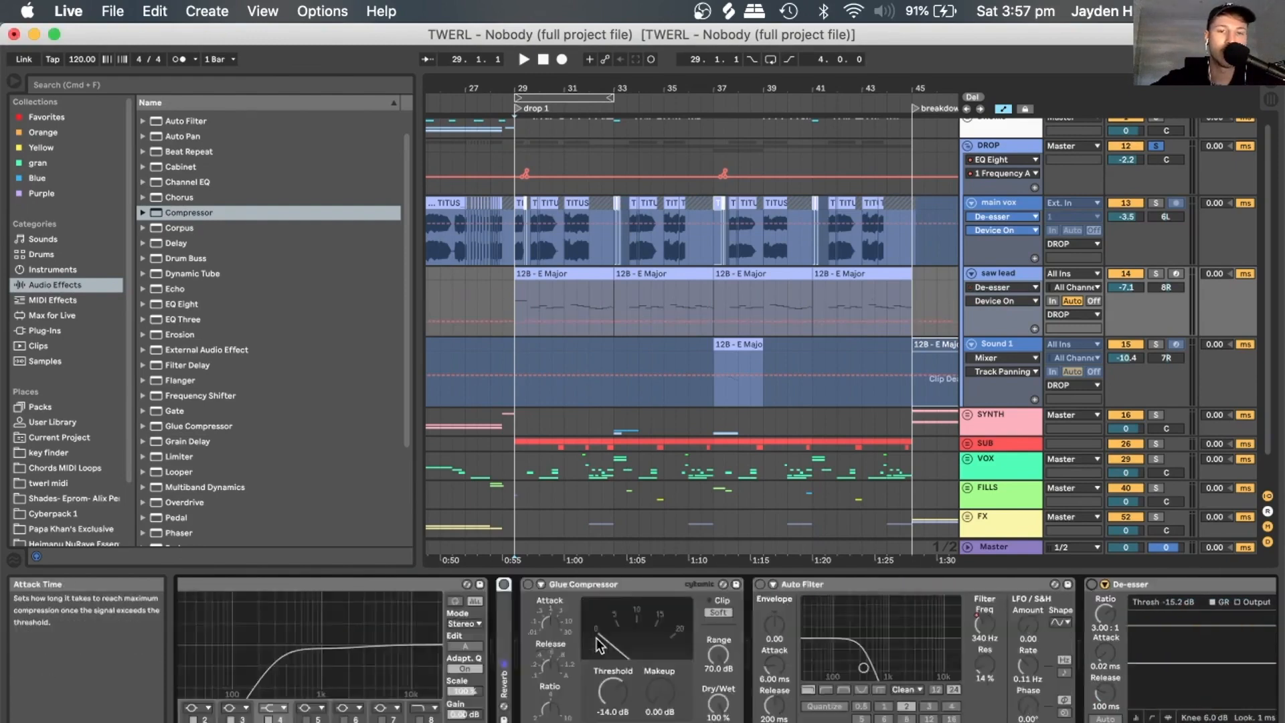
# Play drop 1, solo saw lead to hear it without its effects, and open its Serum instrument.
pyautogui.press('space')
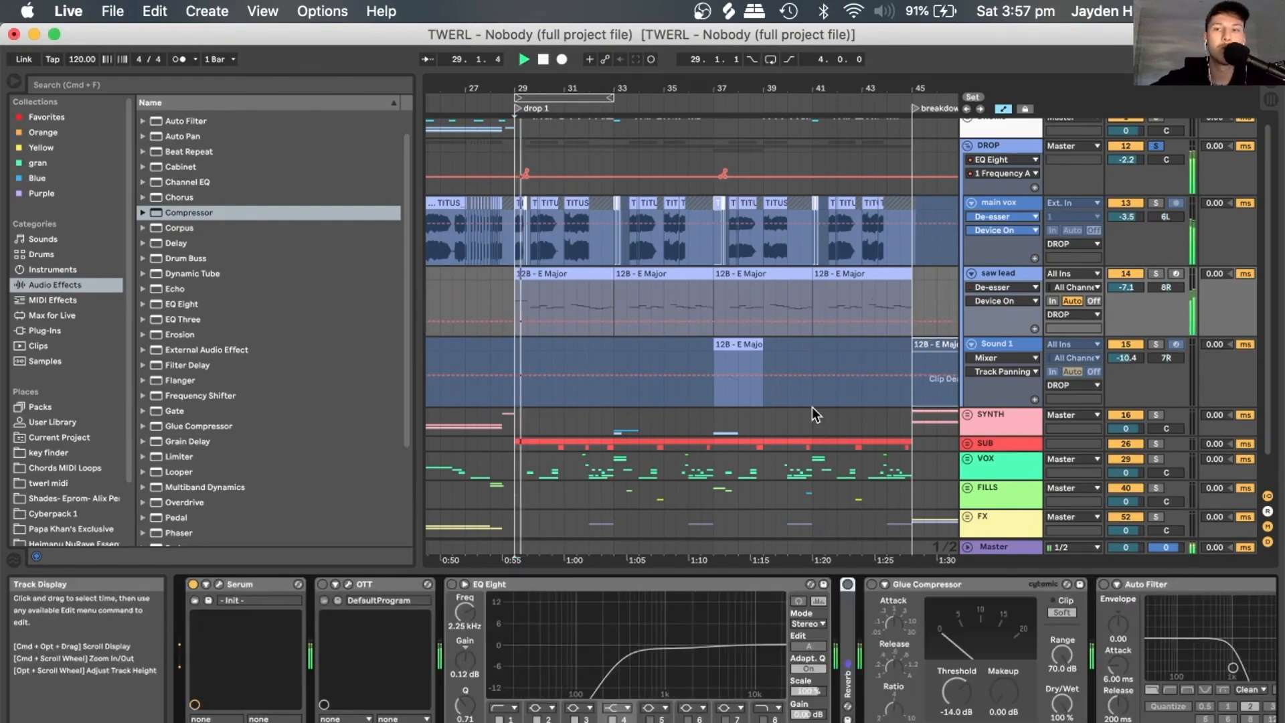
pyautogui.click(1156, 274)
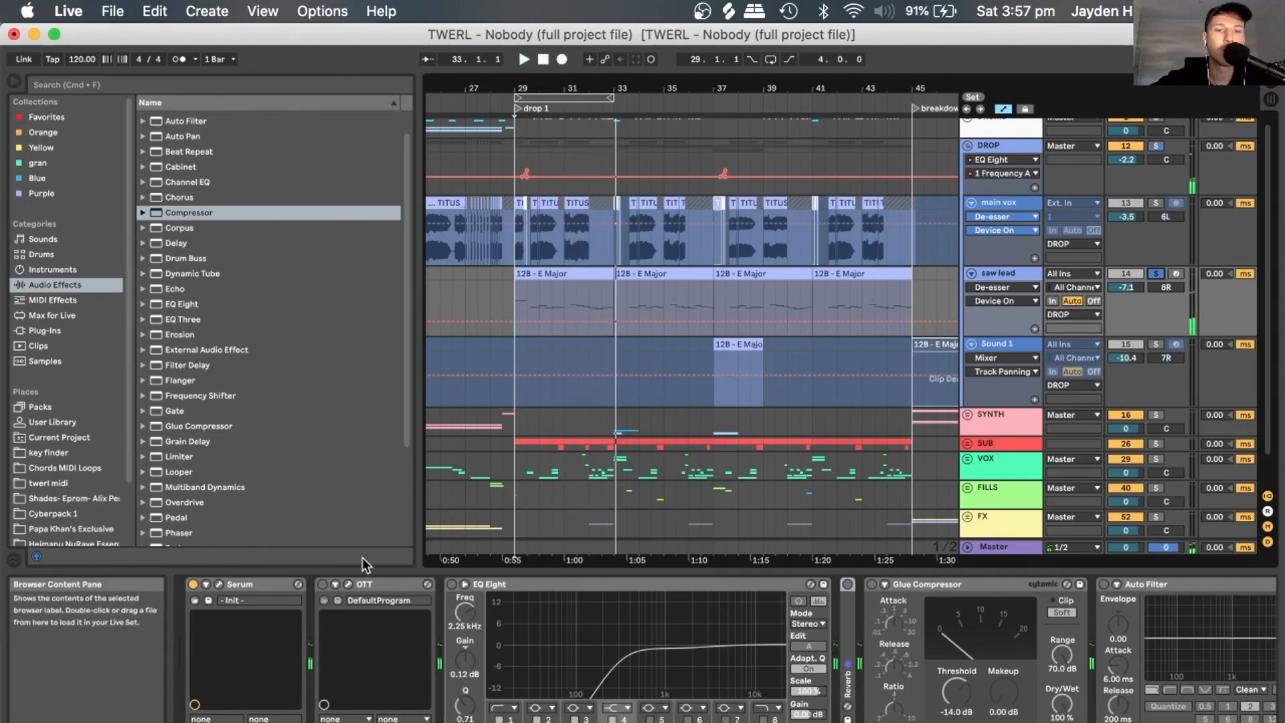
pyautogui.hscroll(5, 592, 635)
pyautogui.hscroll(-5, 593, 635)
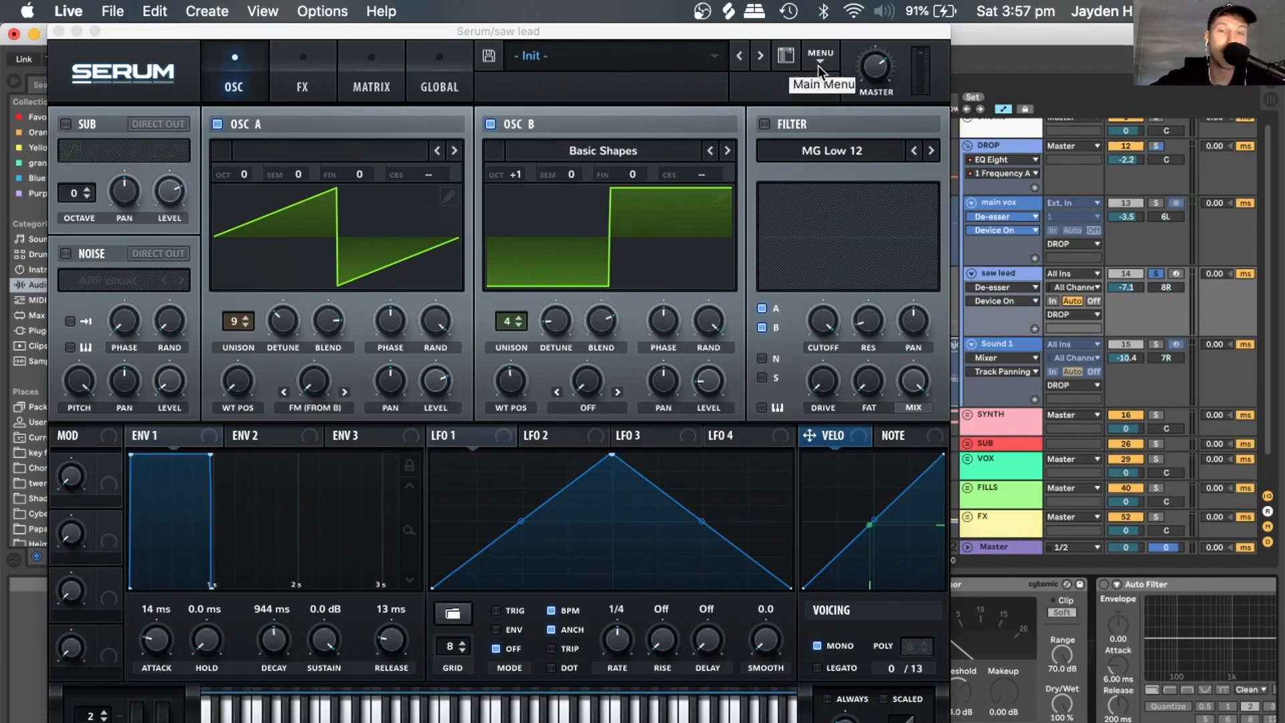
# Compare the saw lead sound with Serum's Osc B off and on, view Serum's effects, and close the plug-in.
pyautogui.click(490, 124)
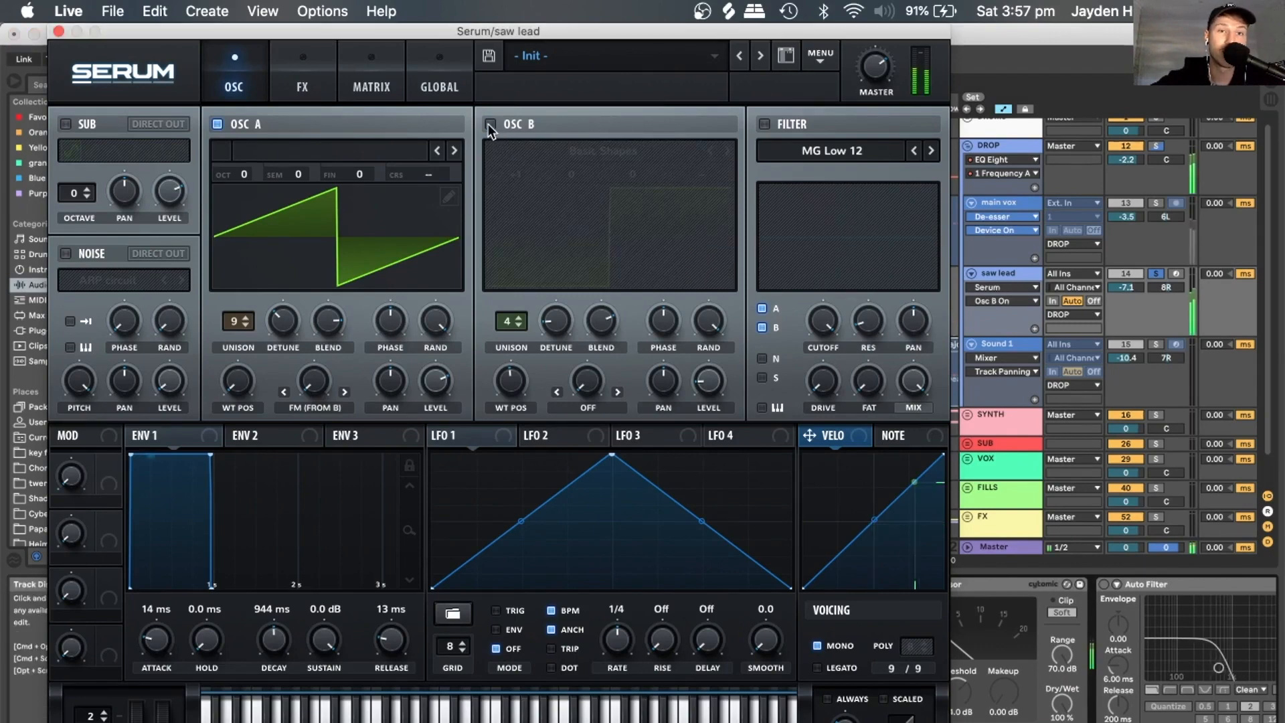
pyautogui.click(490, 124)
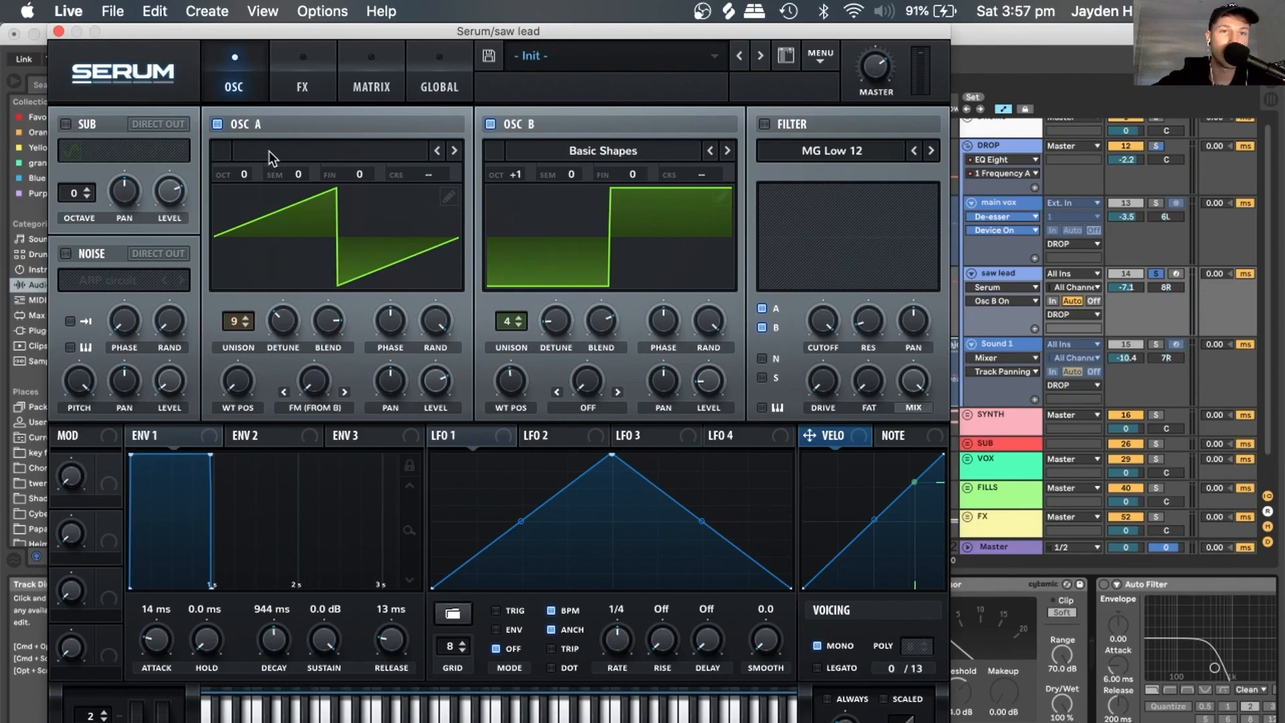
pyautogui.click(304, 87)
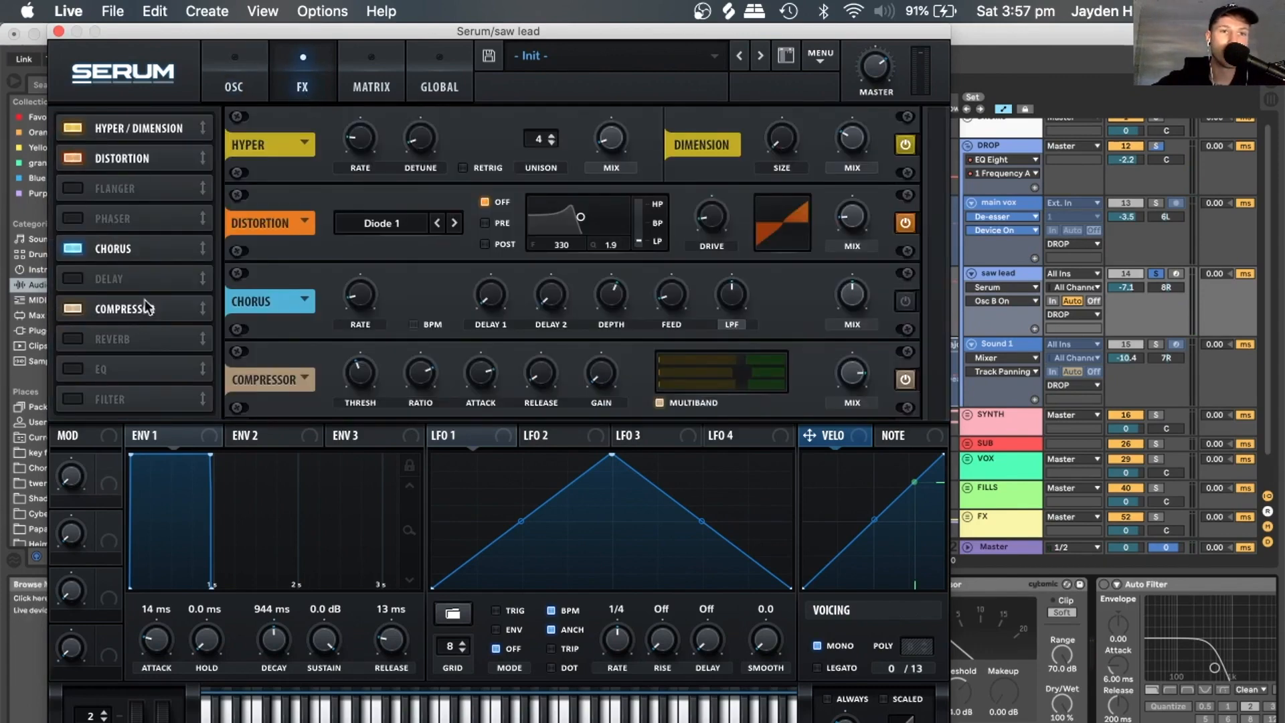
pyautogui.click(58, 31)
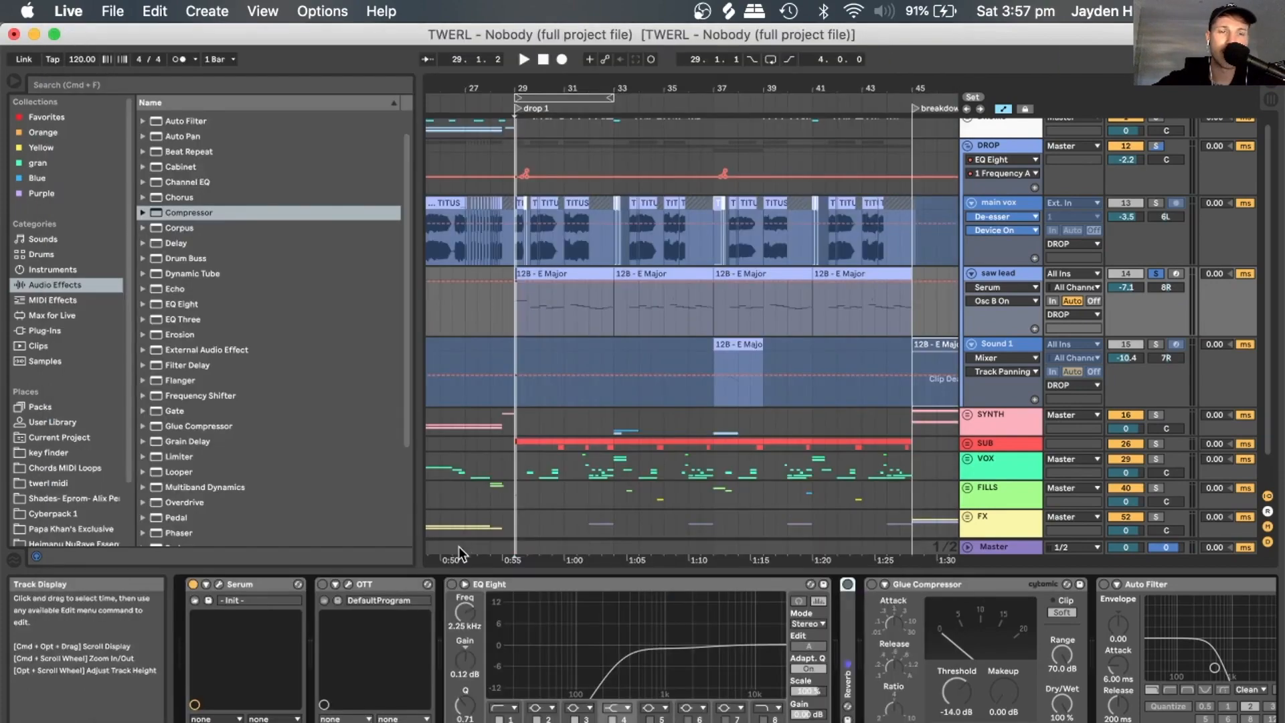
# Play saw lead from bar 29.3 in drop 1 and reactivate its OTT.
pyautogui.click(536, 300)
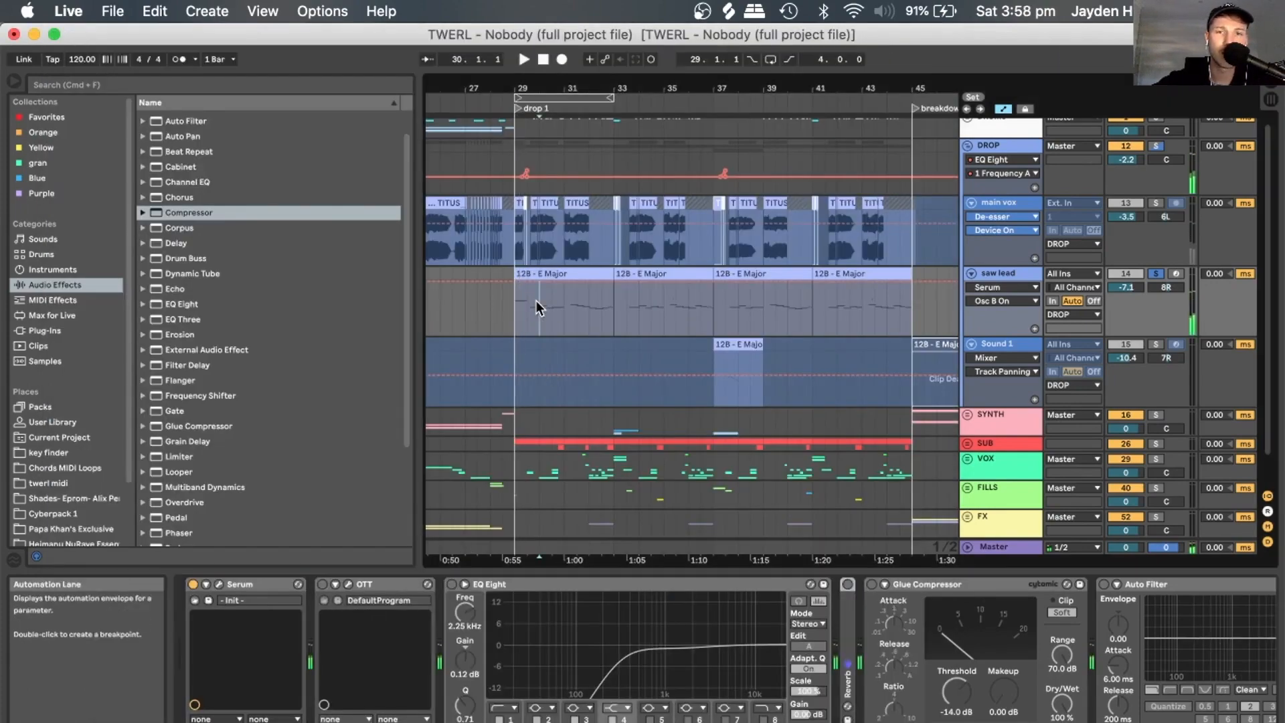
pyautogui.moveTo(516, 88); pyautogui.dragTo(495, 174)
pyautogui.click(593, 309)
pyautogui.press('space')
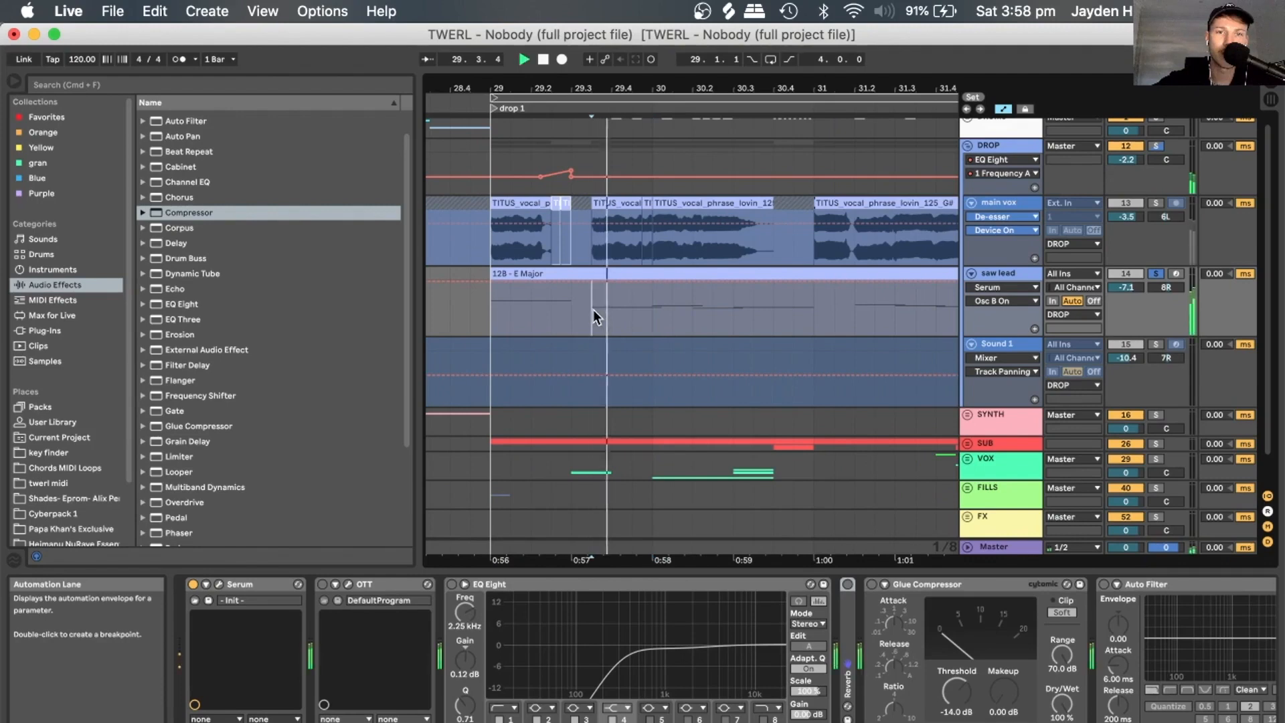
pyautogui.click(322, 584)
pyautogui.press('space')
pyautogui.press('space')
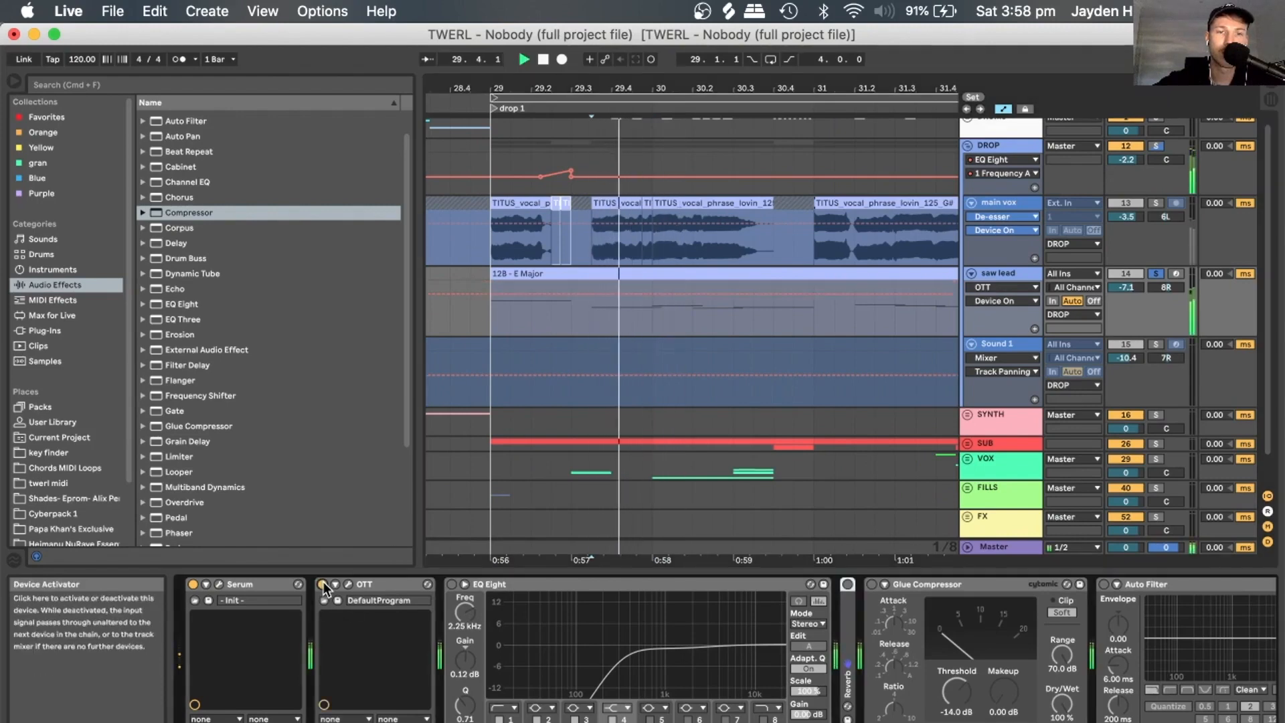
# Reactivate saw lead's EQ Eight, Glue Compressor and Auto Filter, and replay it from the start of drop 1.
pyautogui.click(452, 584)
pyautogui.hscroll(5, 780, 624)
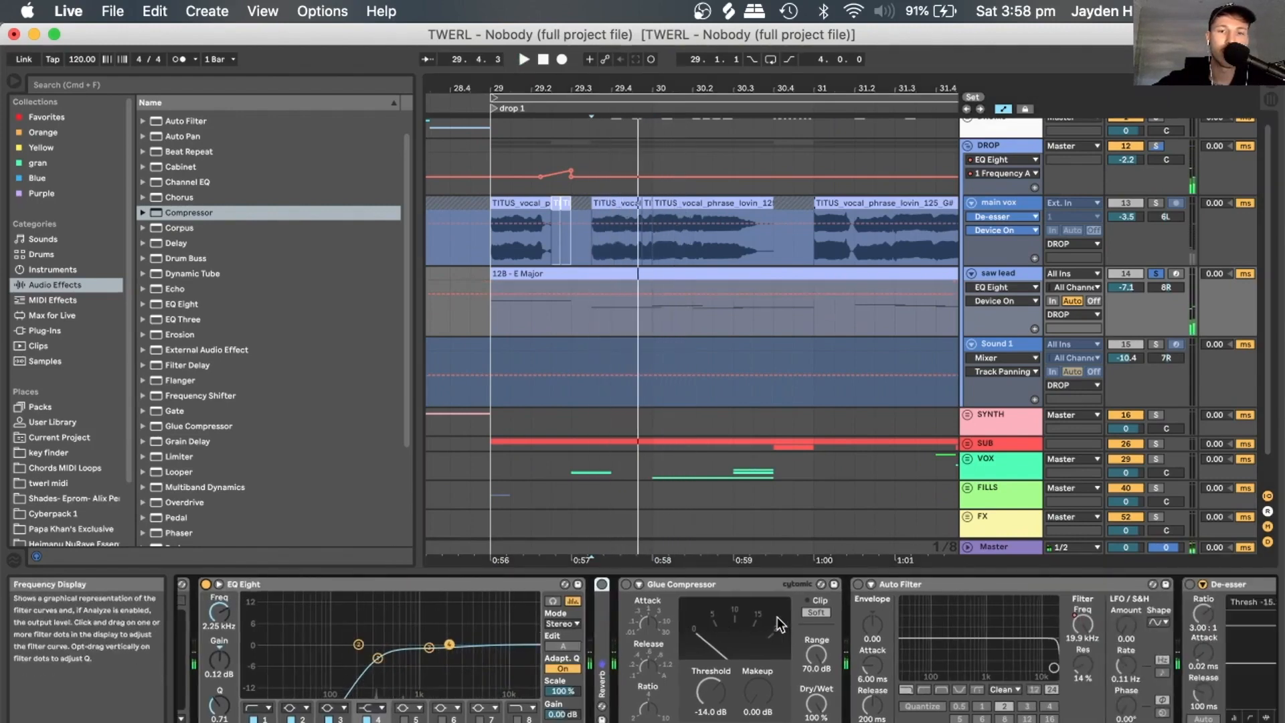
pyautogui.click(626, 585)
pyautogui.click(626, 584)
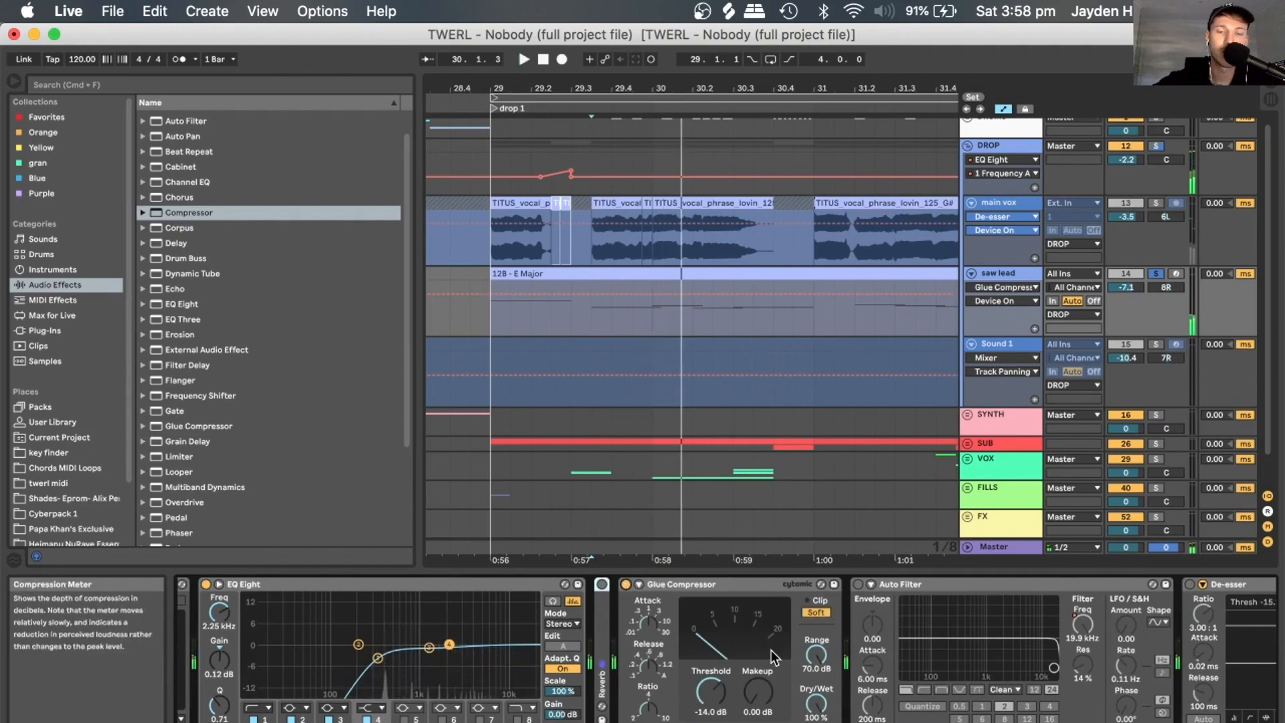
pyautogui.hscroll(3, 771, 650)
pyautogui.click(703, 586)
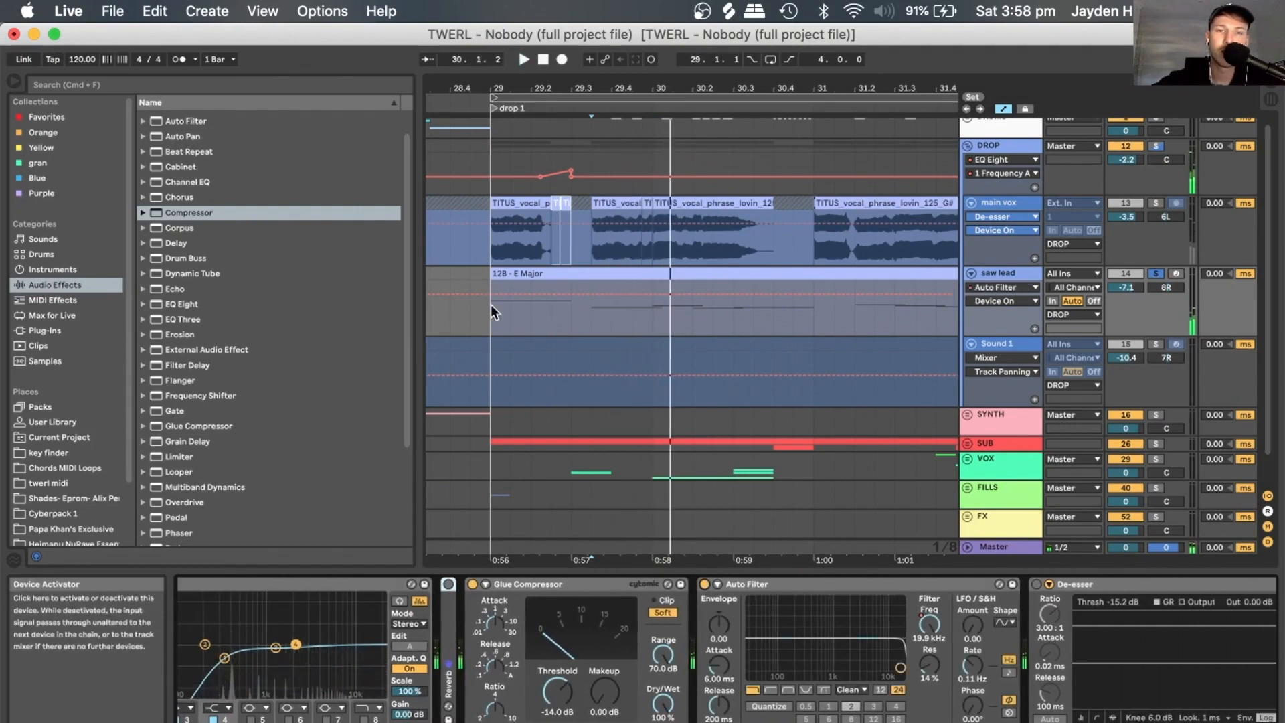
pyautogui.click(488, 315)
pyautogui.press('space')
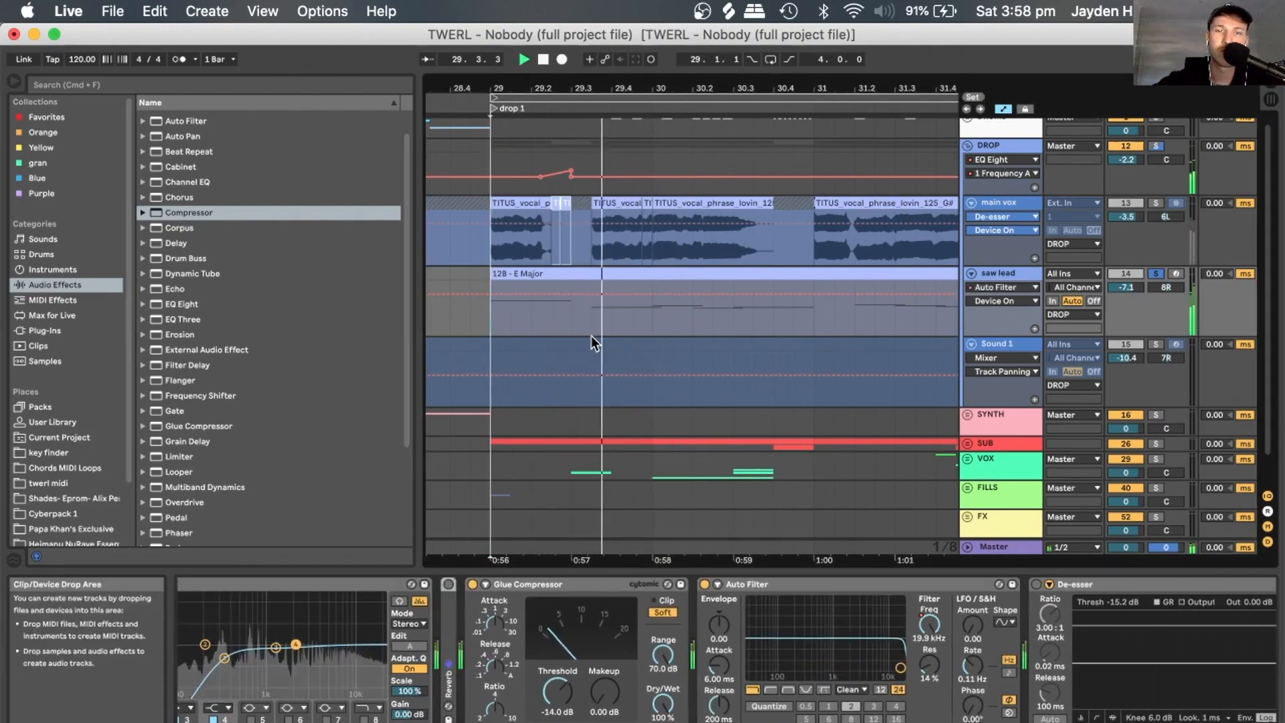
# Turn on both De-esser devices on the saw lead track and play drop 1 from bar 29.3.
pyautogui.click(595, 316)
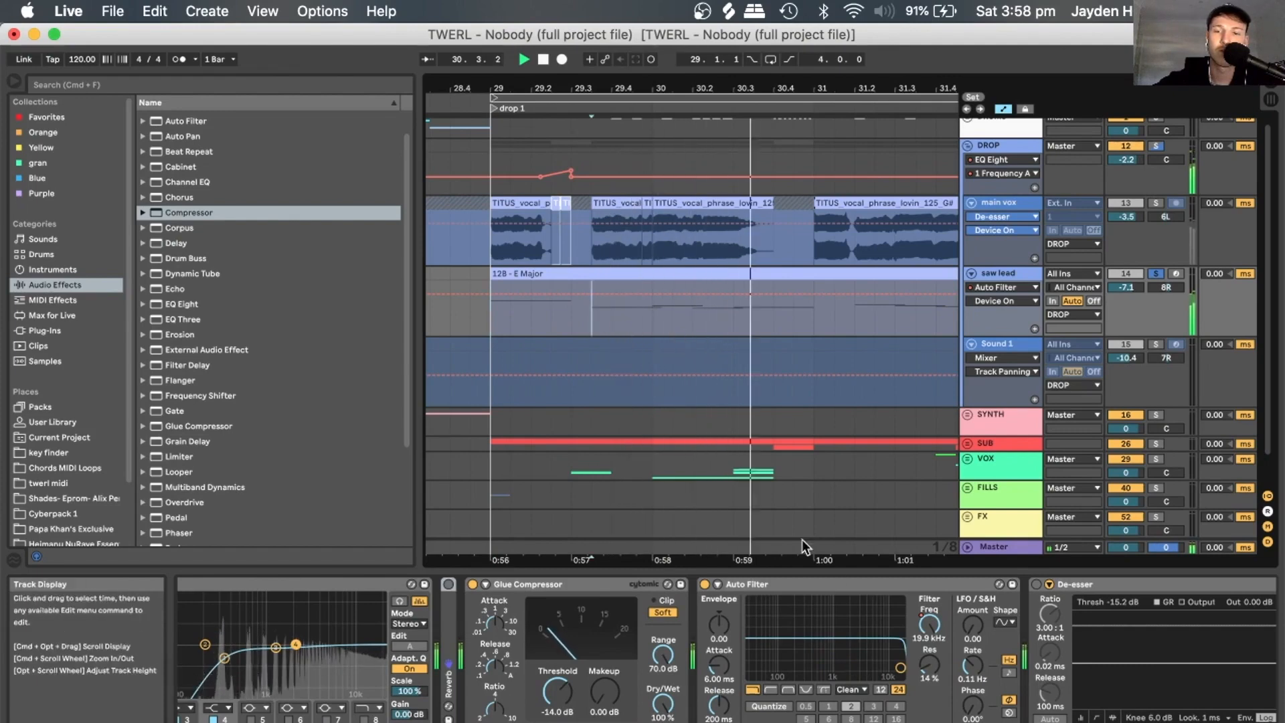
pyautogui.hscroll(6, 860, 620)
pyautogui.click(665, 585)
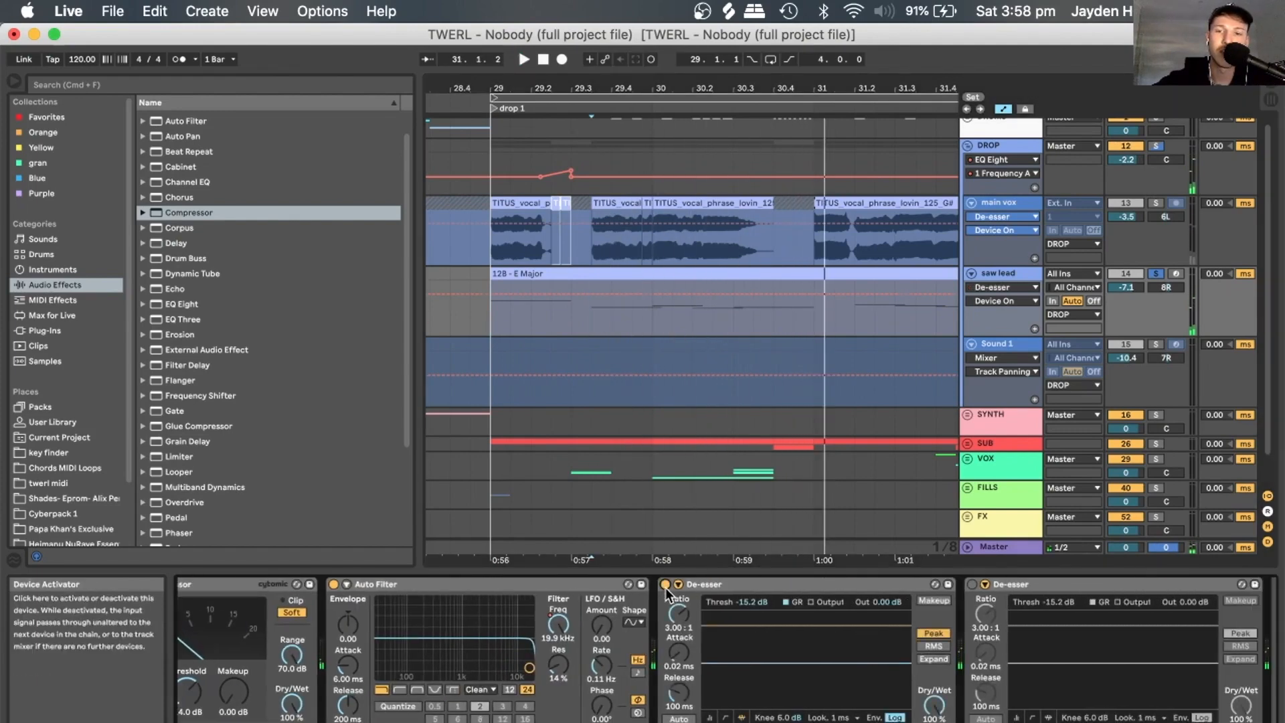
pyautogui.click(972, 585)
pyautogui.press('space')
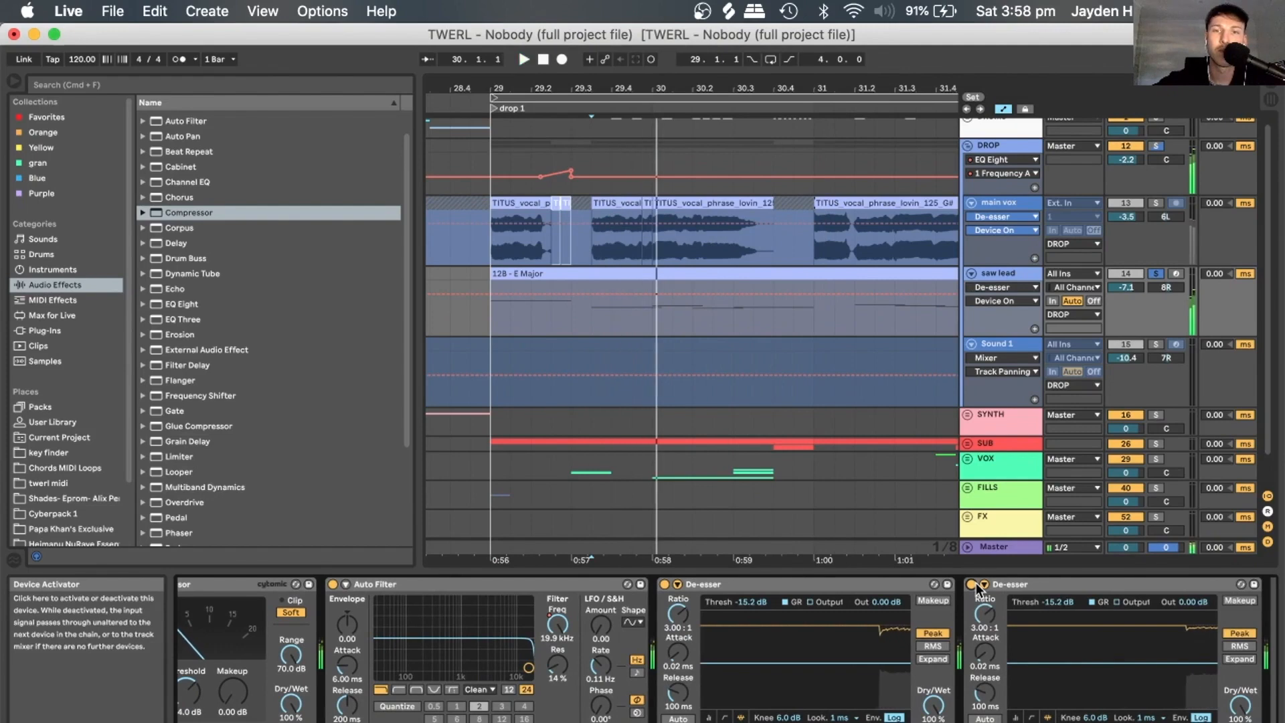
# Undo the recent changes on the saw lead track back to the point where the track is frozen.
pyautogui.press('super+z')
pyautogui.moveTo(606, 89); pyautogui.dragTo(606, 42)
pyautogui.hscroll(-10, 543, 629)
pyautogui.press('super+z')
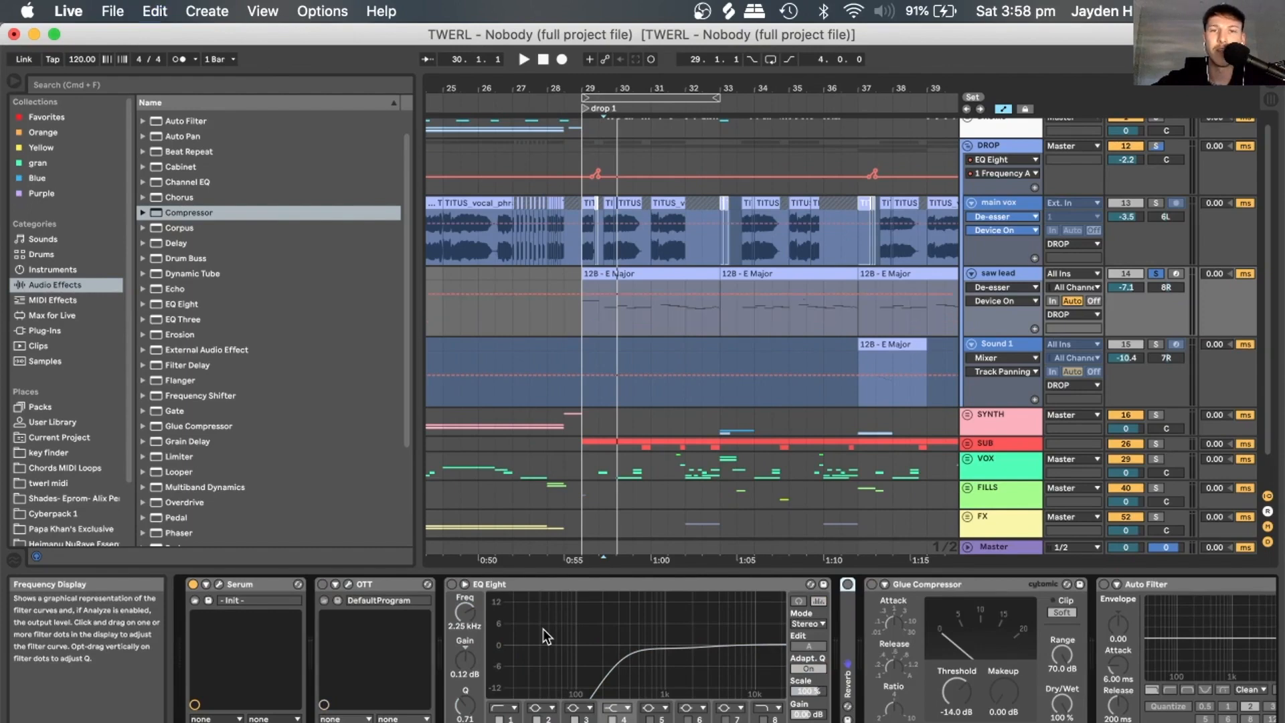
pyautogui.press('super+z')
pyautogui.press('super+z')
pyautogui.press('super+z')
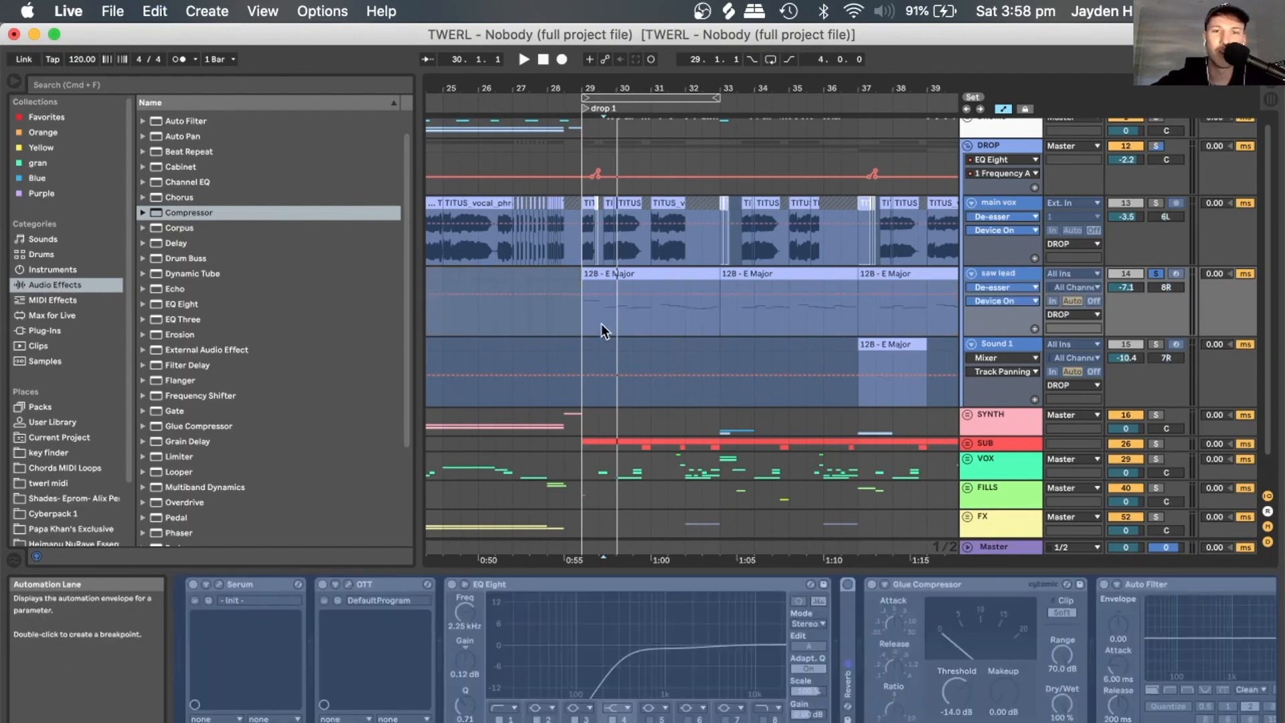
# Set the playback start at bar 29 on the saw lead track and open the key finder folder in the browser.
pyautogui.click(584, 308)
pyautogui.moveTo(745, 90); pyautogui.dragTo(746, 119)
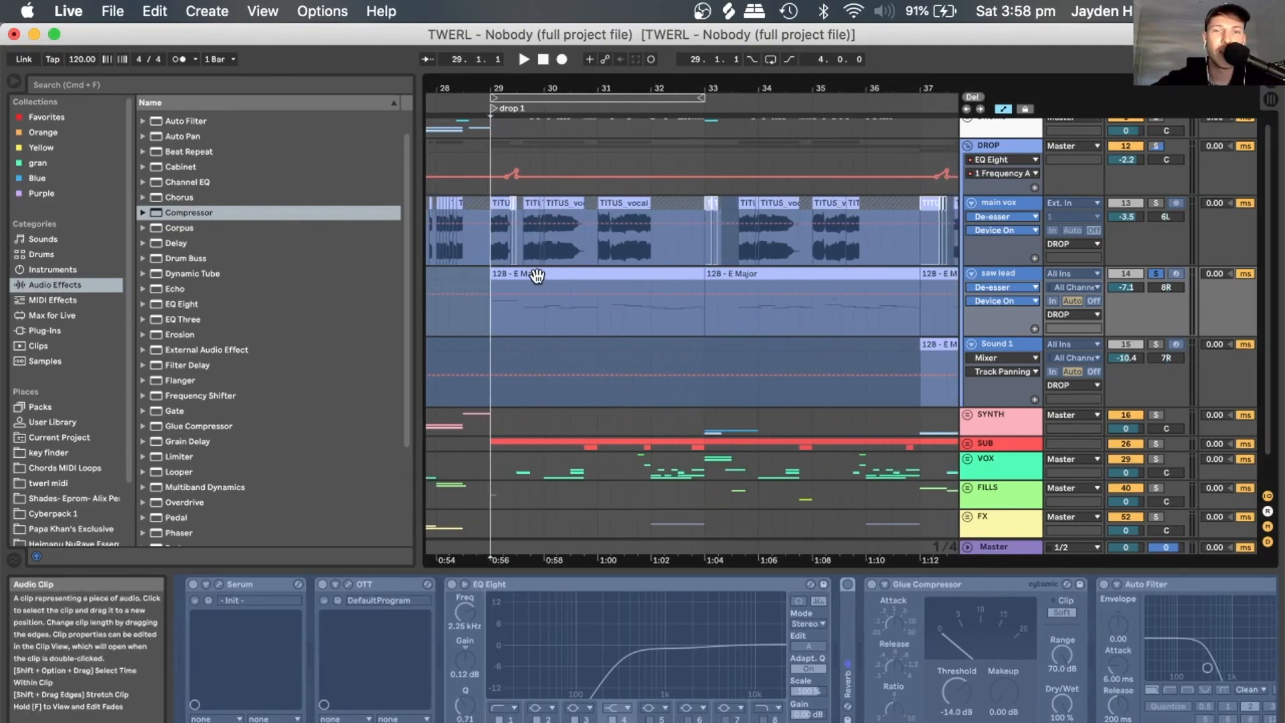
pyautogui.scroll(-2, 55, 438)
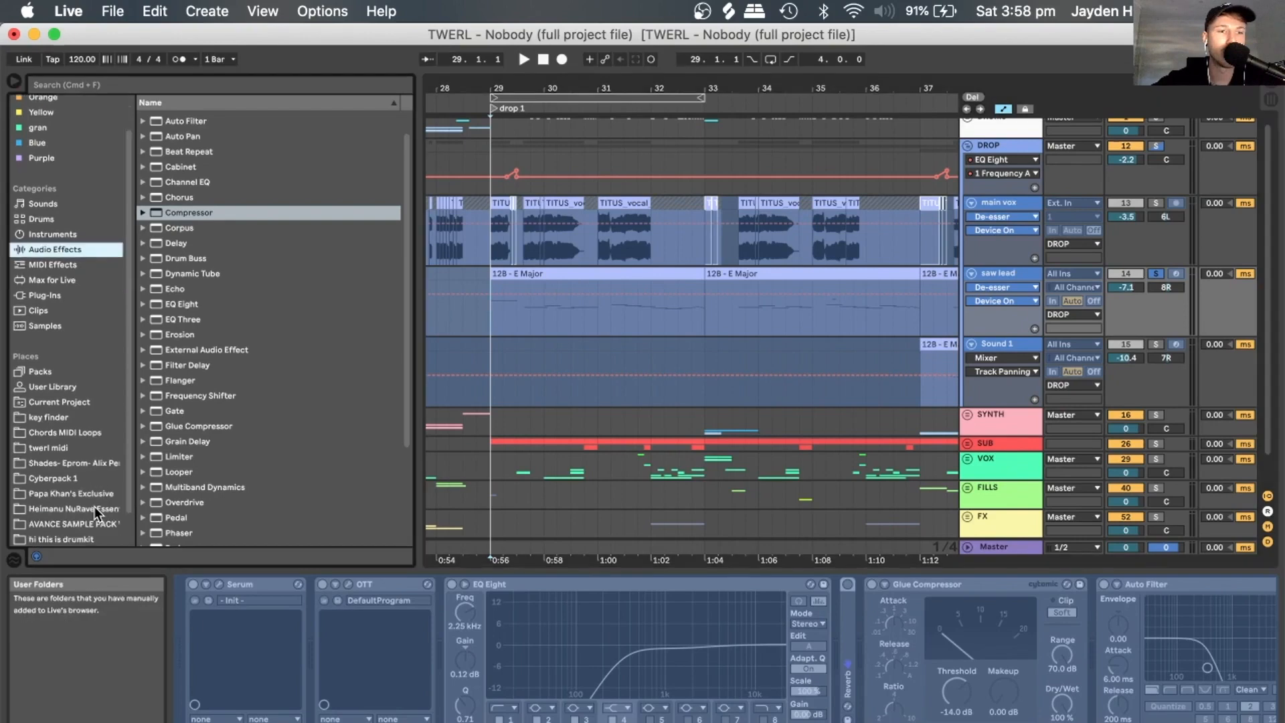
pyautogui.click(46, 418)
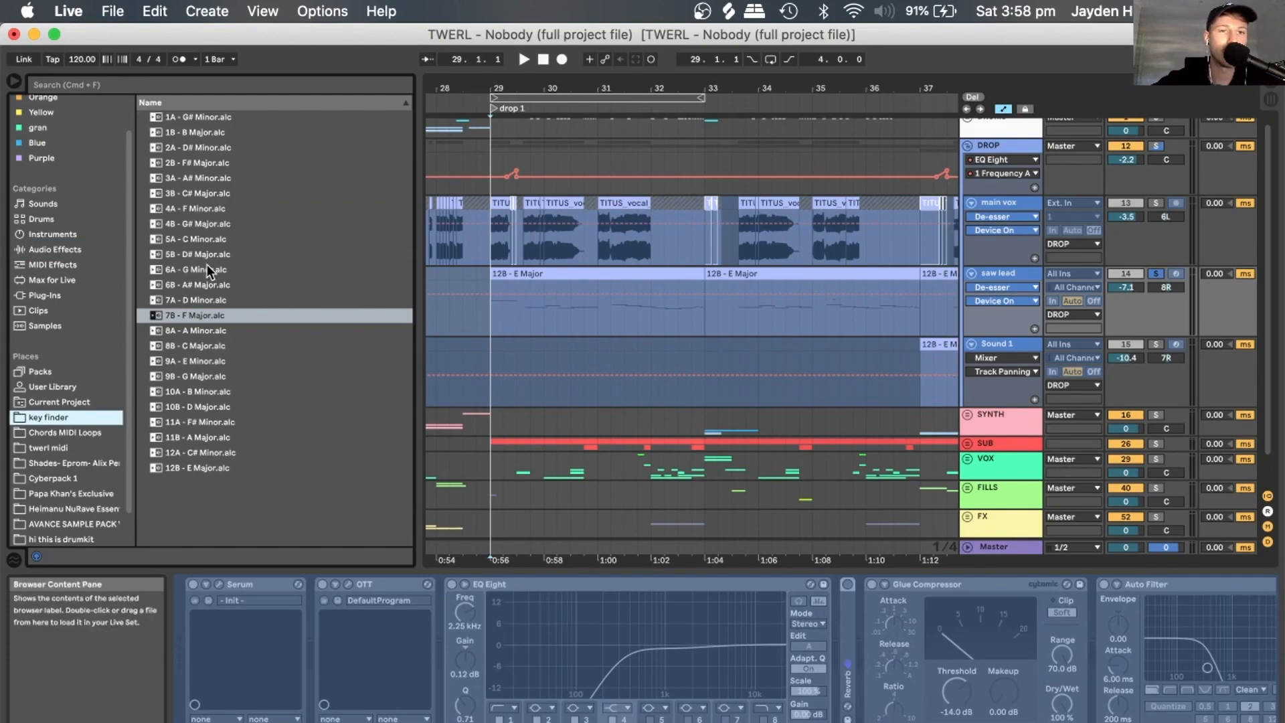
# Unfold the SYNTH group, look over its tracks across the whole arrangement, and fold it again.
pyautogui.moveTo(509, 88); pyautogui.dragTo(642, 118)
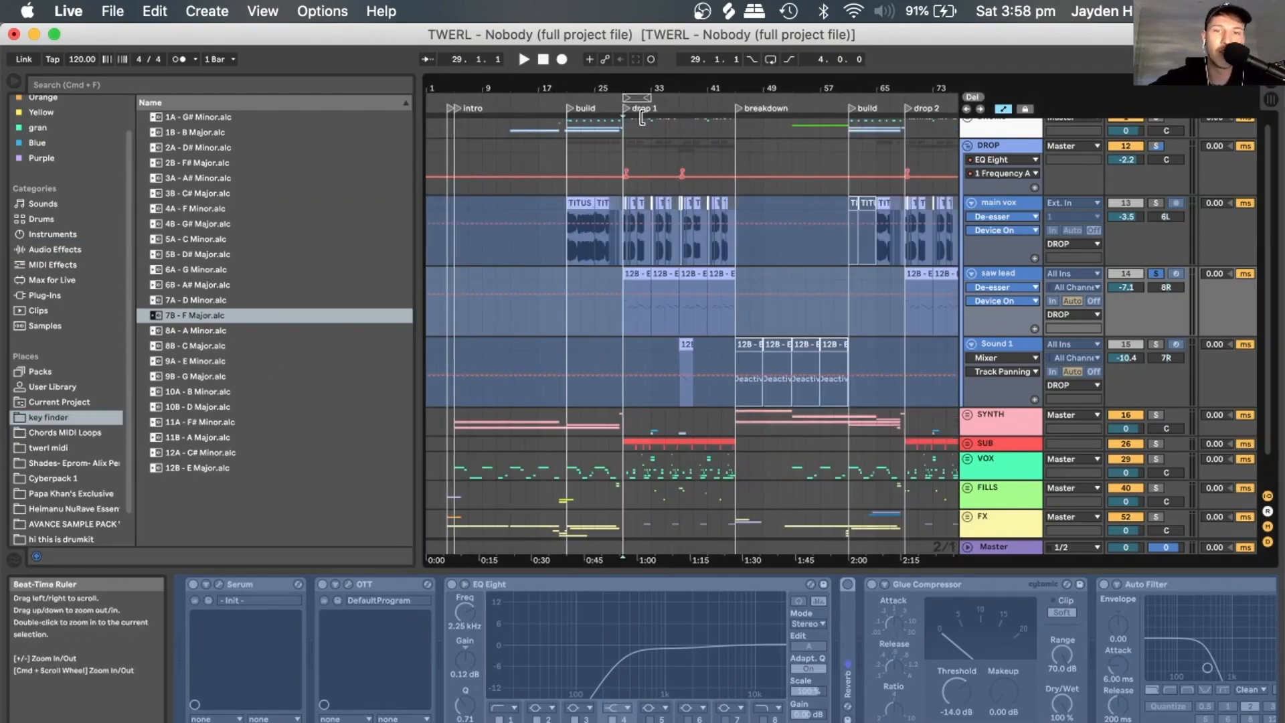
pyautogui.click(964, 415)
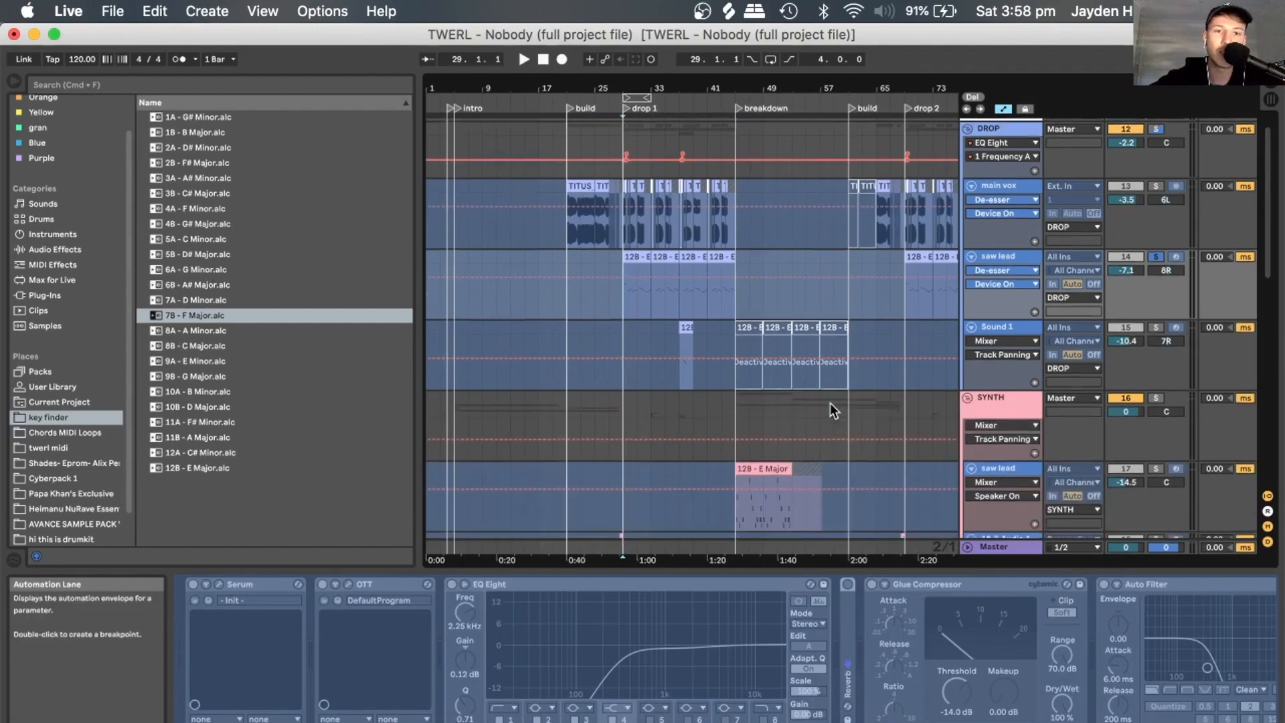
pyautogui.scroll(-10, 830, 403)
pyautogui.scroll(-8, 649, 391)
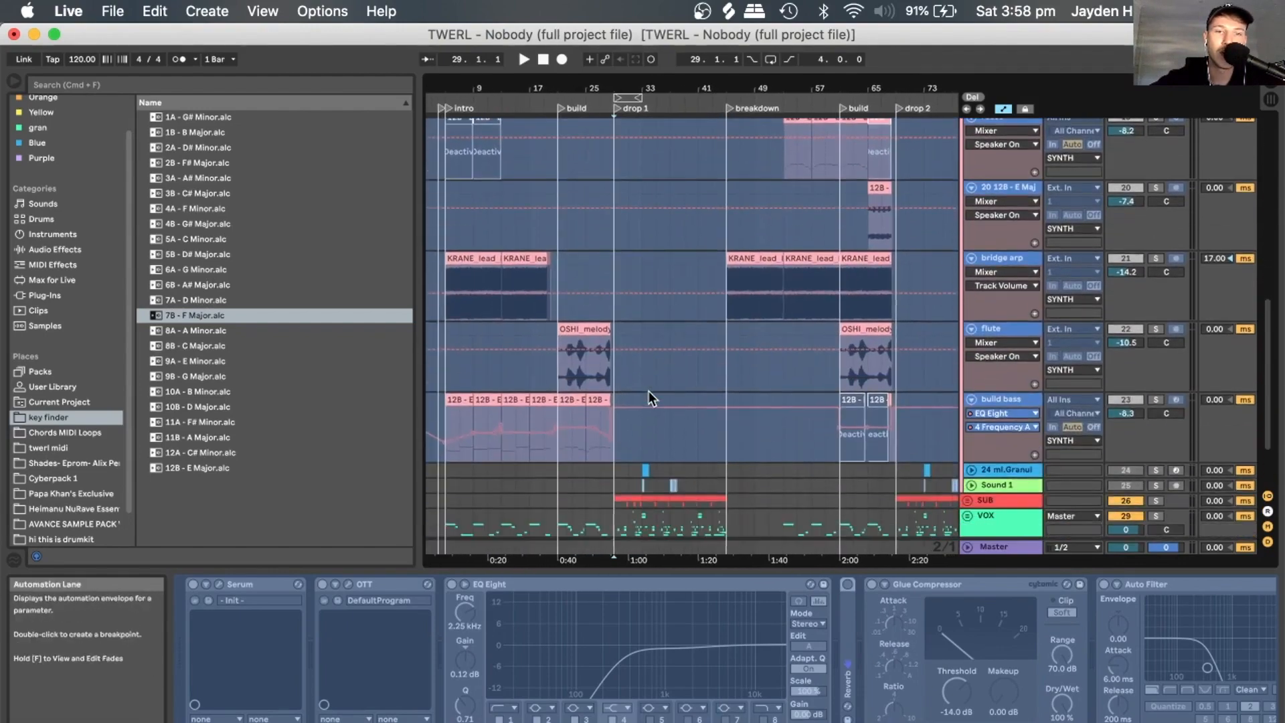
pyautogui.scroll(15, 737, 285)
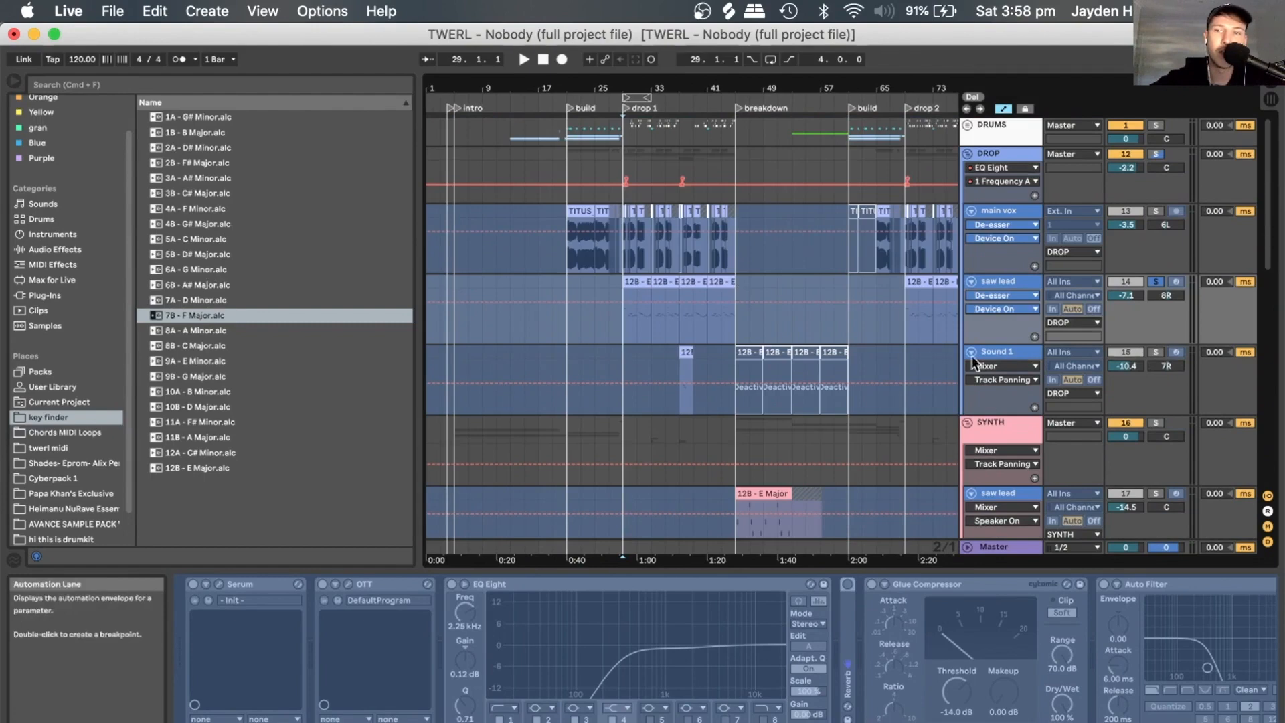
pyautogui.click(966, 426)
# Solo only the DROP group and listen to drop 1 from bar 29.
pyautogui.moveTo(661, 86); pyautogui.dragTo(516, 319)
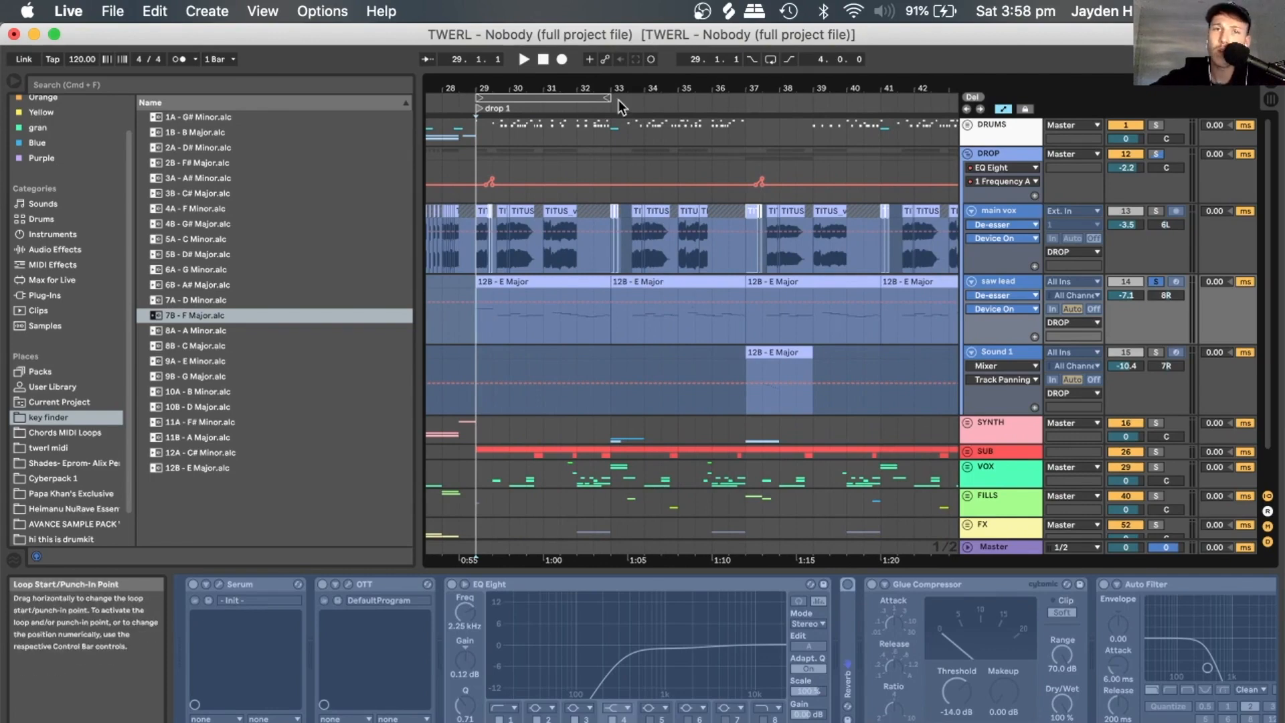
pyautogui.moveTo(606, 93); pyautogui.dragTo(637, 86)
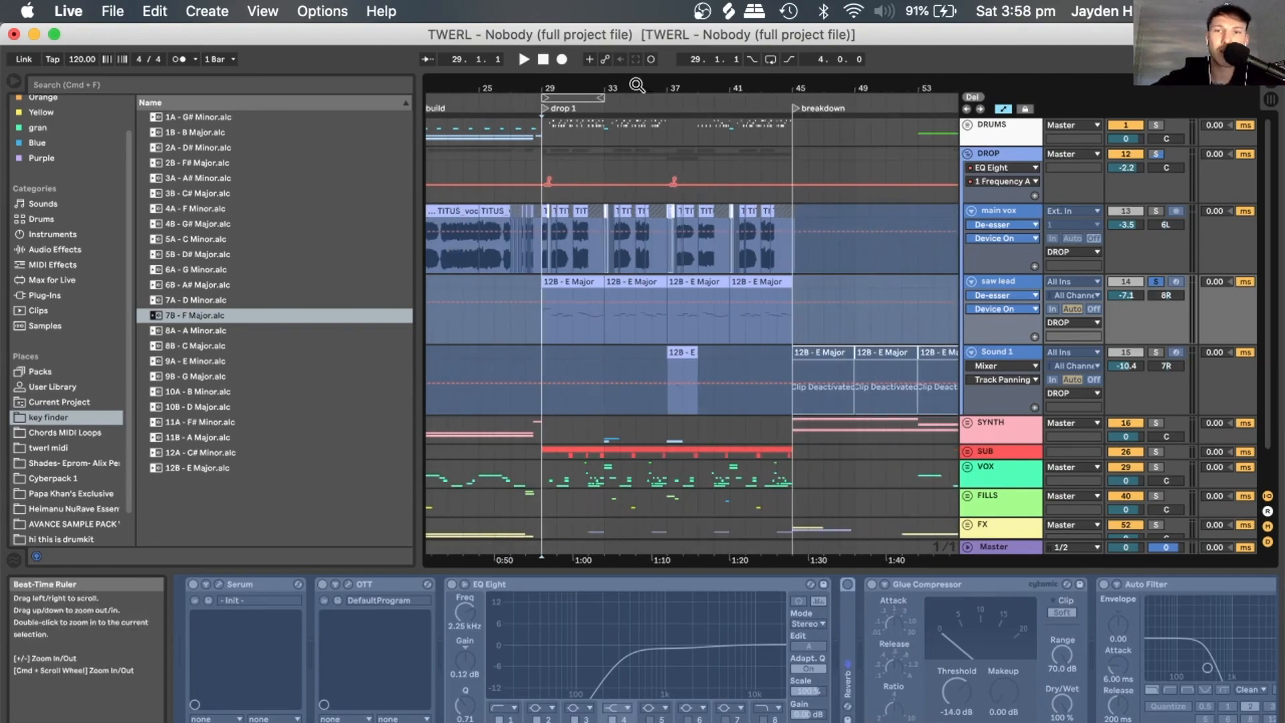
pyautogui.click(1156, 155)
pyautogui.press('space')
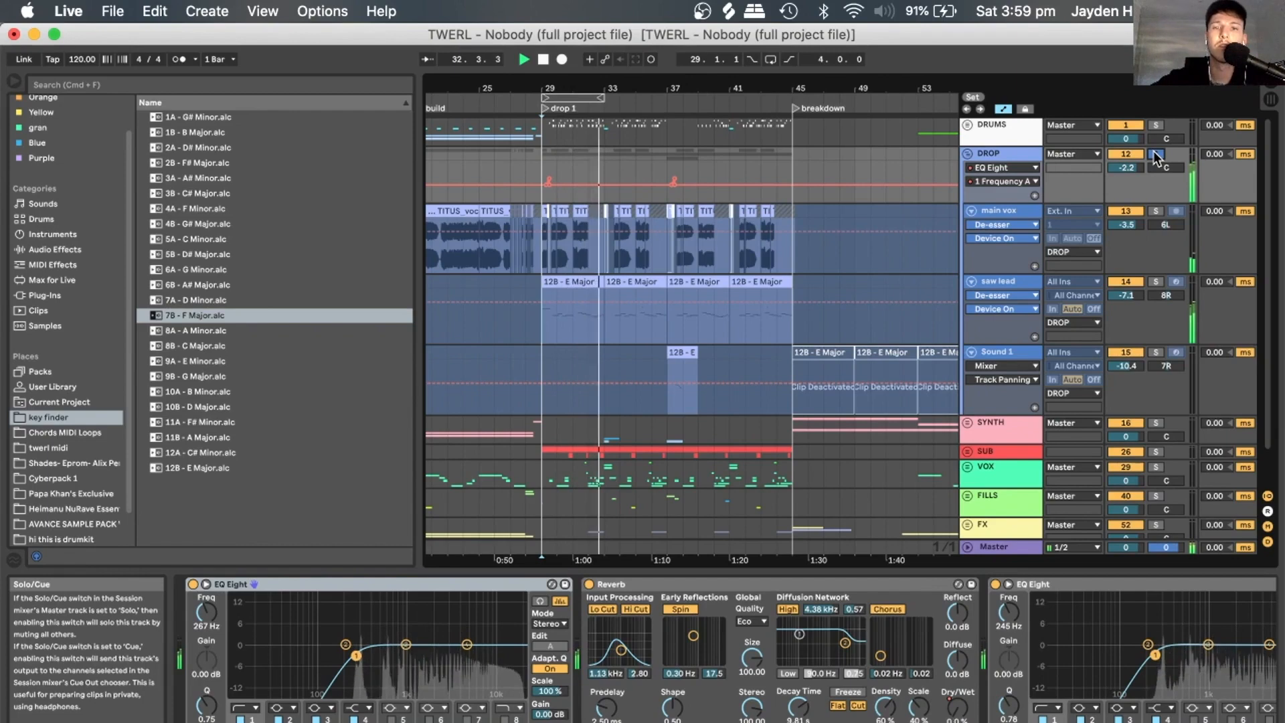
pyautogui.press('space')
# Solo the DRUMS group together with the DROP group and listen to drop 1.
pyautogui.click(1154, 125)
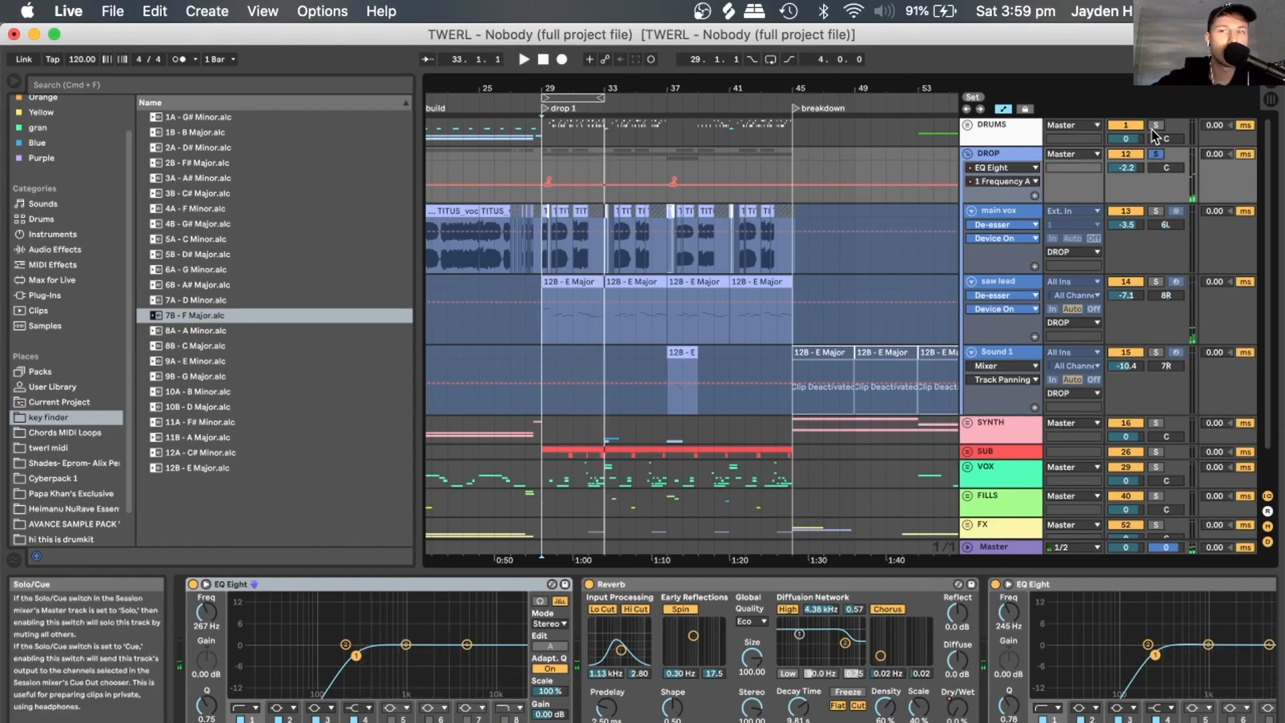
pyautogui.press('space')
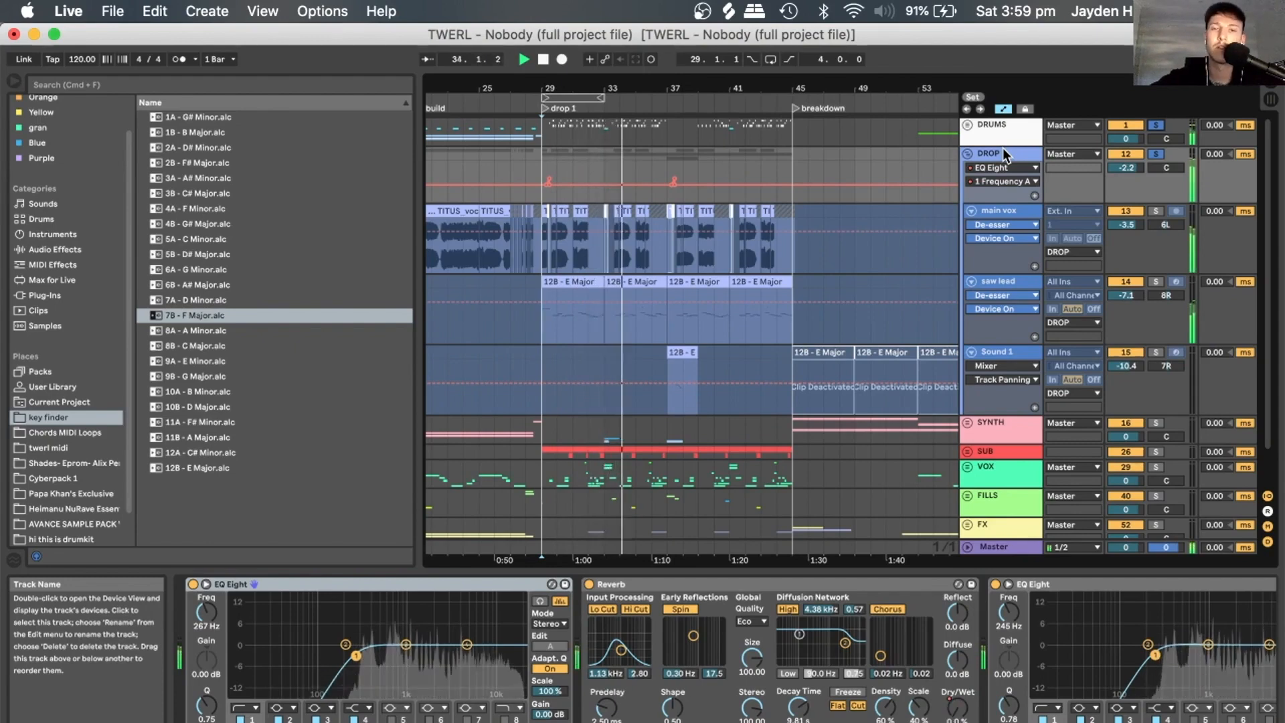
# Solo only the DROP group again and listen from the Sound 1 clip at bar 37.
pyautogui.click(1154, 155)
pyautogui.click(667, 396)
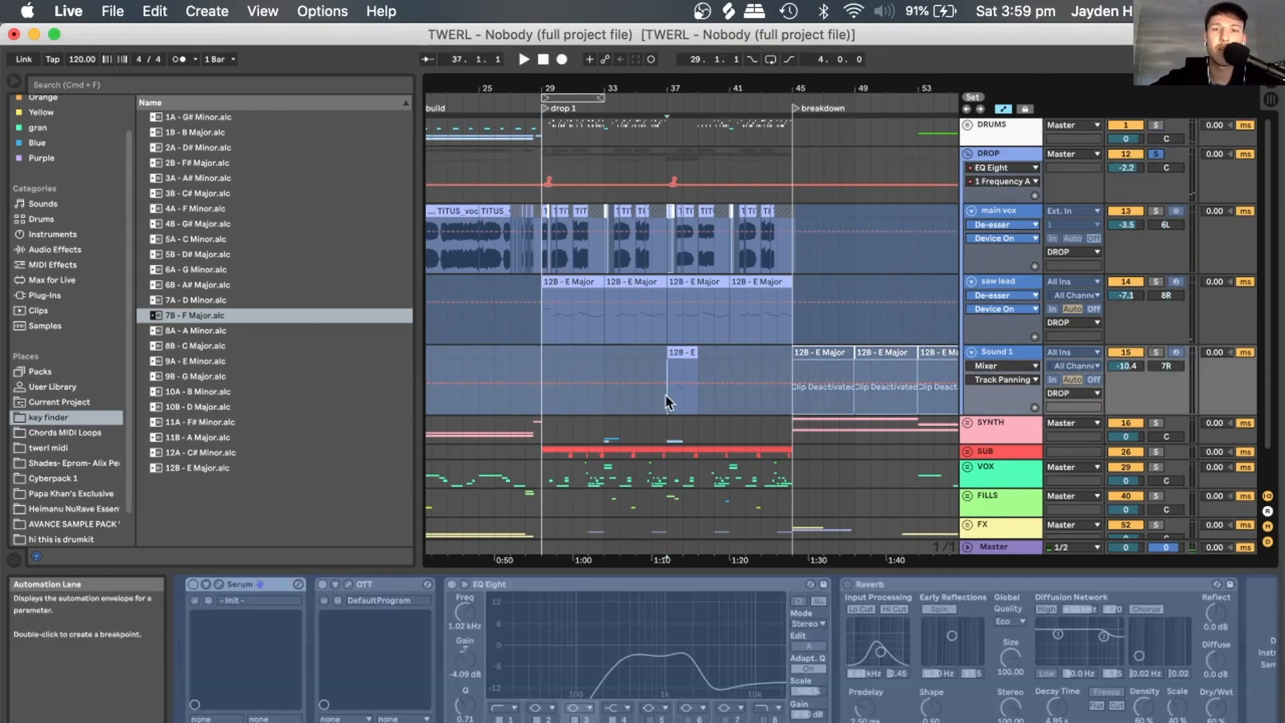
pyautogui.moveTo(685, 89); pyautogui.dragTo(685, 134)
pyautogui.press('space')
# Audition the Sound 1 track on its own from bar 37, and compare it with the full DROP group.
pyautogui.click(1153, 350)
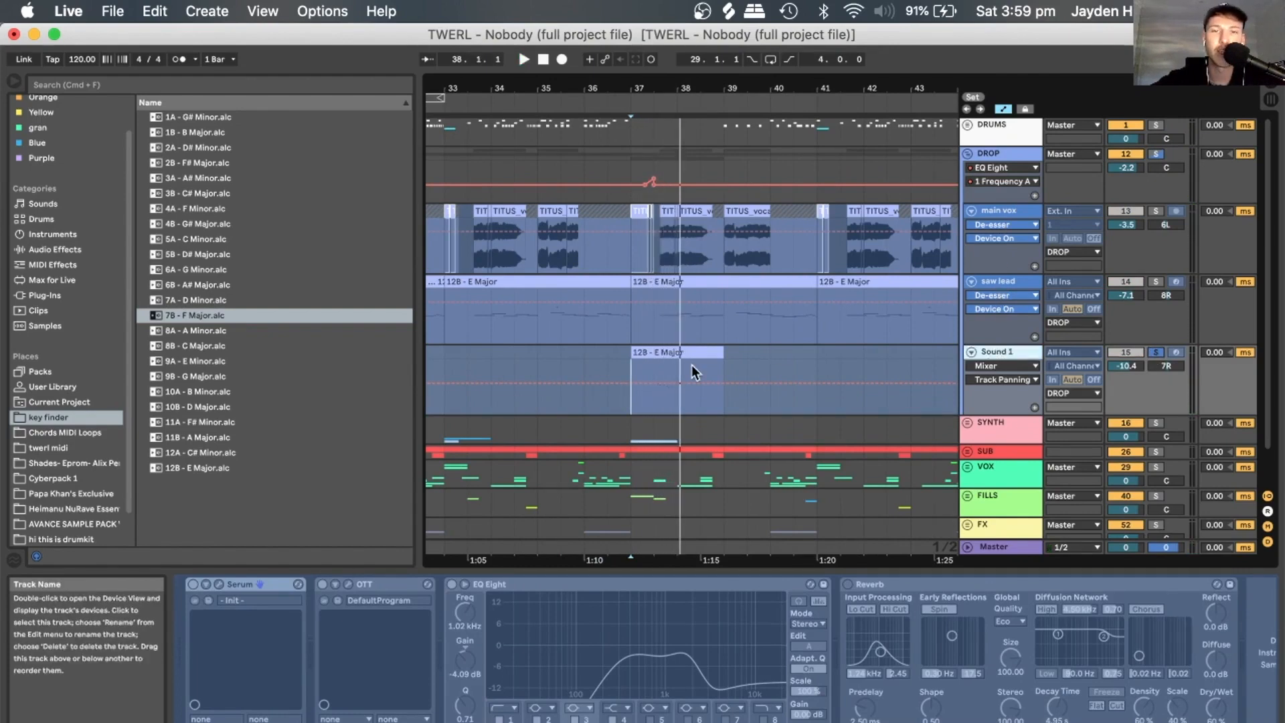
pyautogui.press('space')
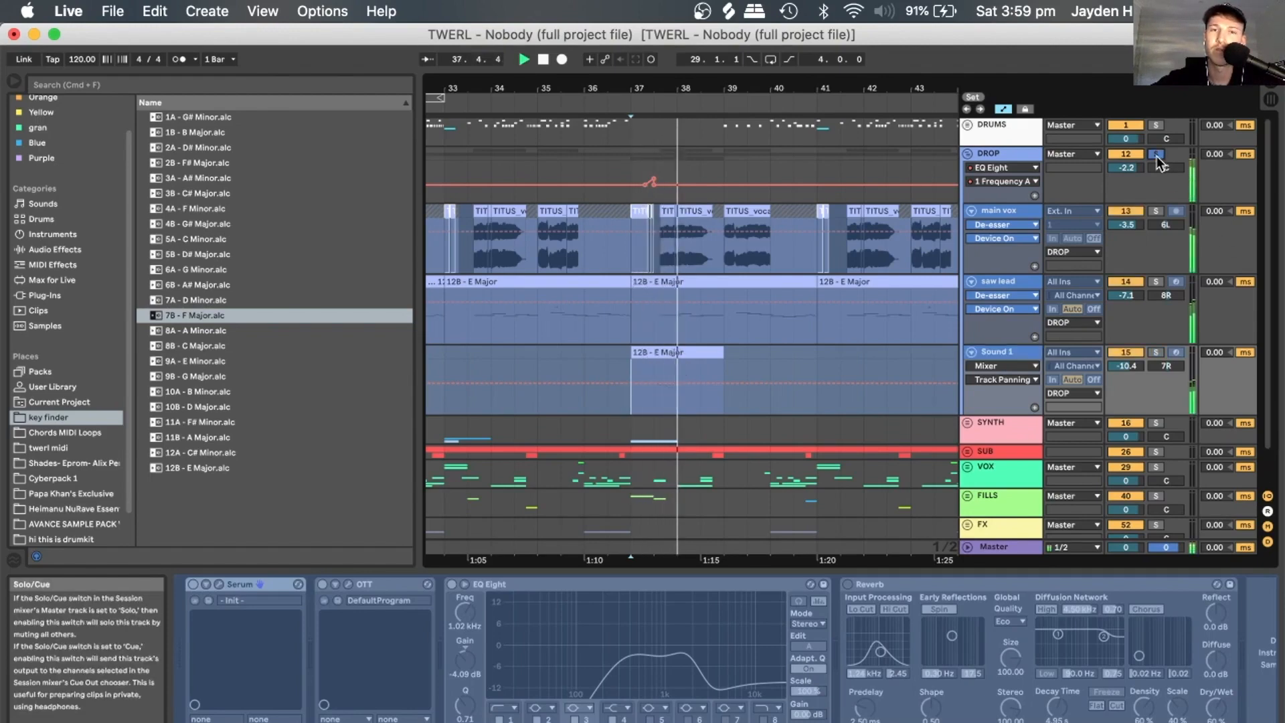
pyautogui.click(655, 400)
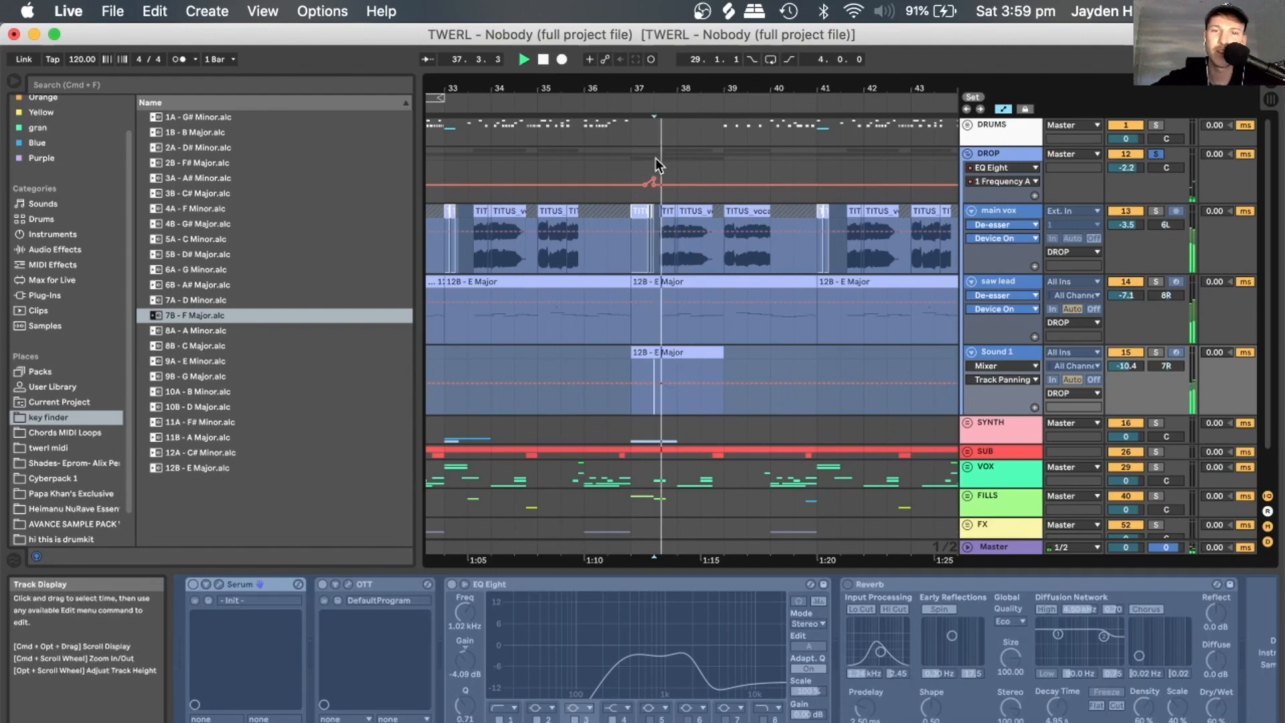
pyautogui.moveTo(623, 81); pyautogui.dragTo(622, 54)
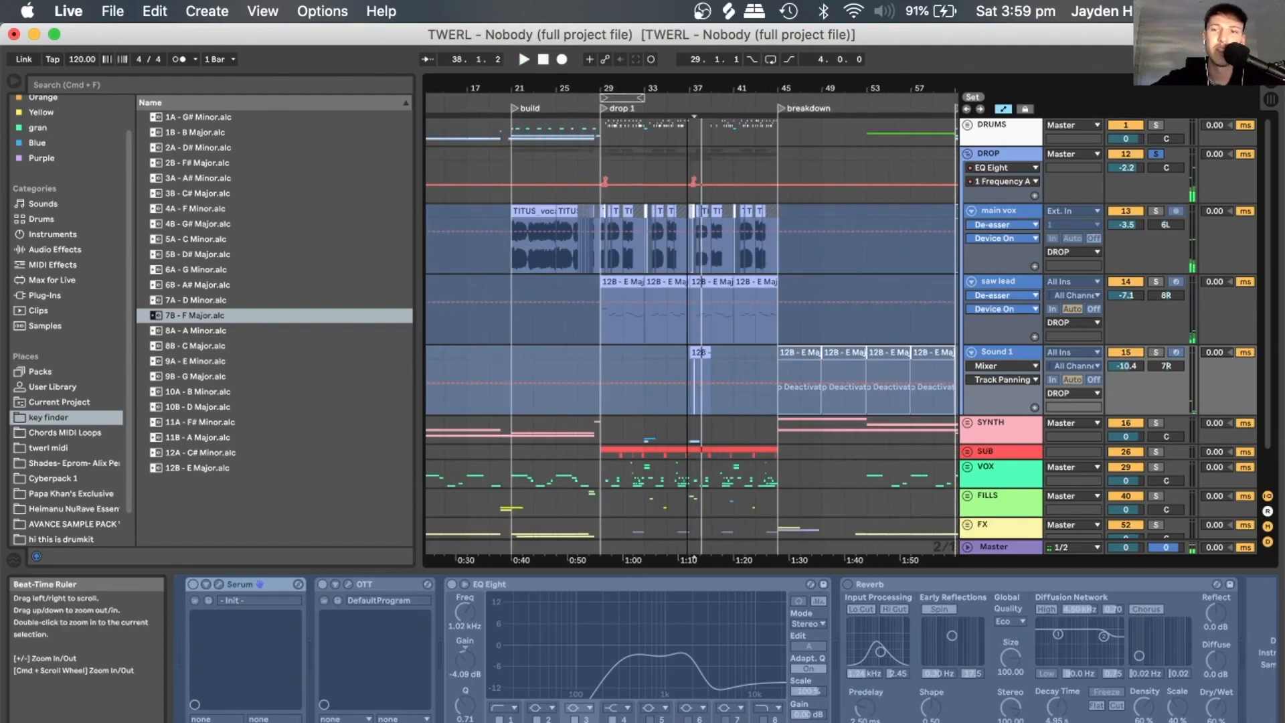
# Move the playback start back to bar 29 and fold the DROP group.
pyautogui.click(594, 333)
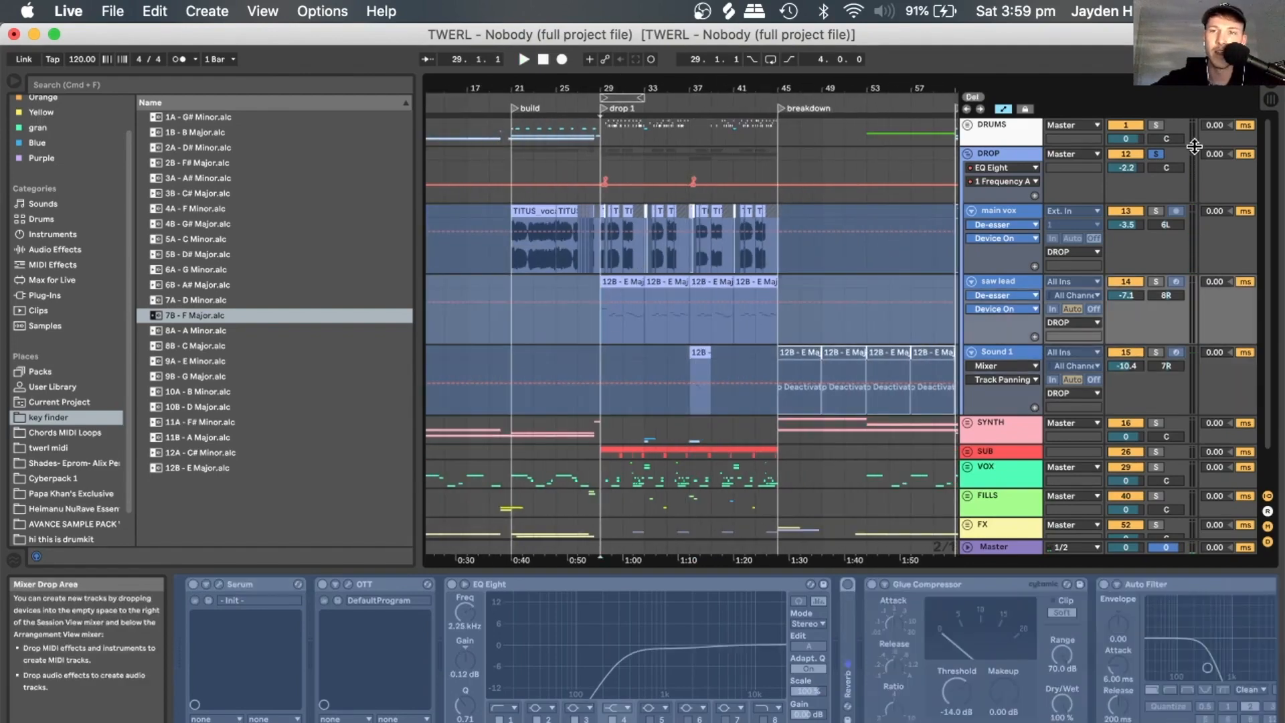
pyautogui.click(968, 154)
pyautogui.moveTo(801, 87); pyautogui.dragTo(672, 55)
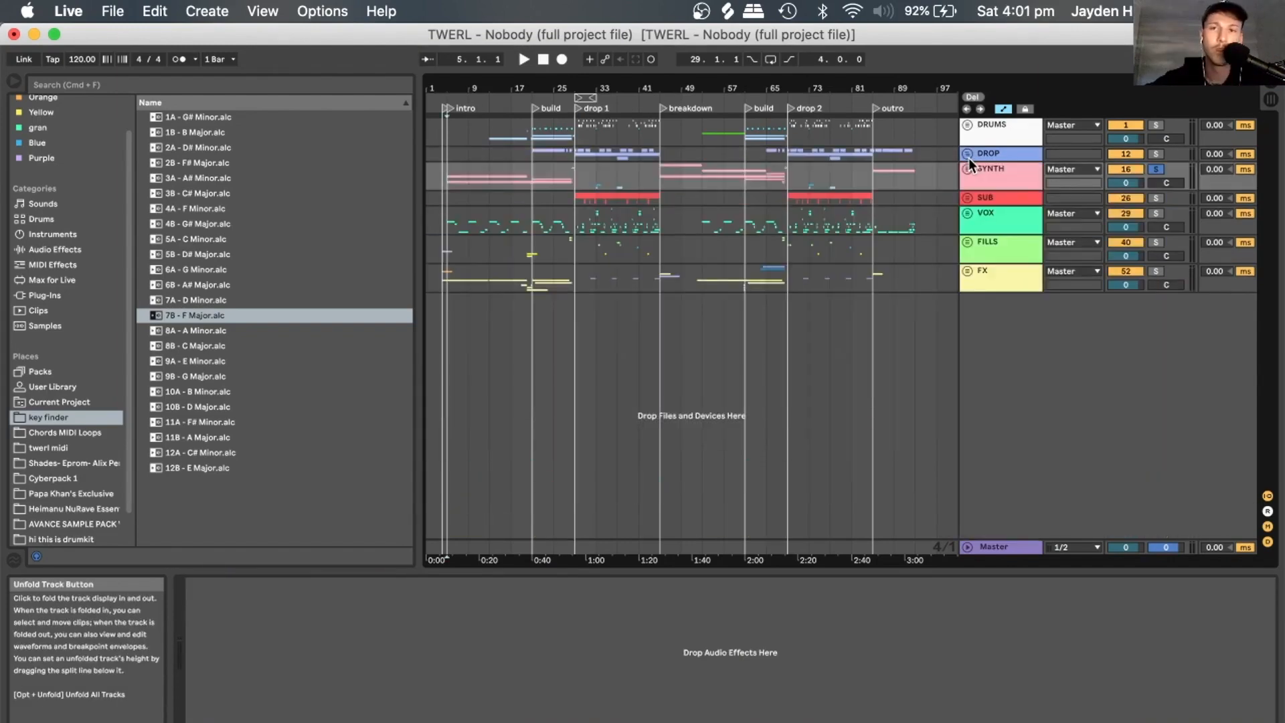
# Solo the SYNTH group and unfold it to show its tracks.
pyautogui.click(1156, 168)
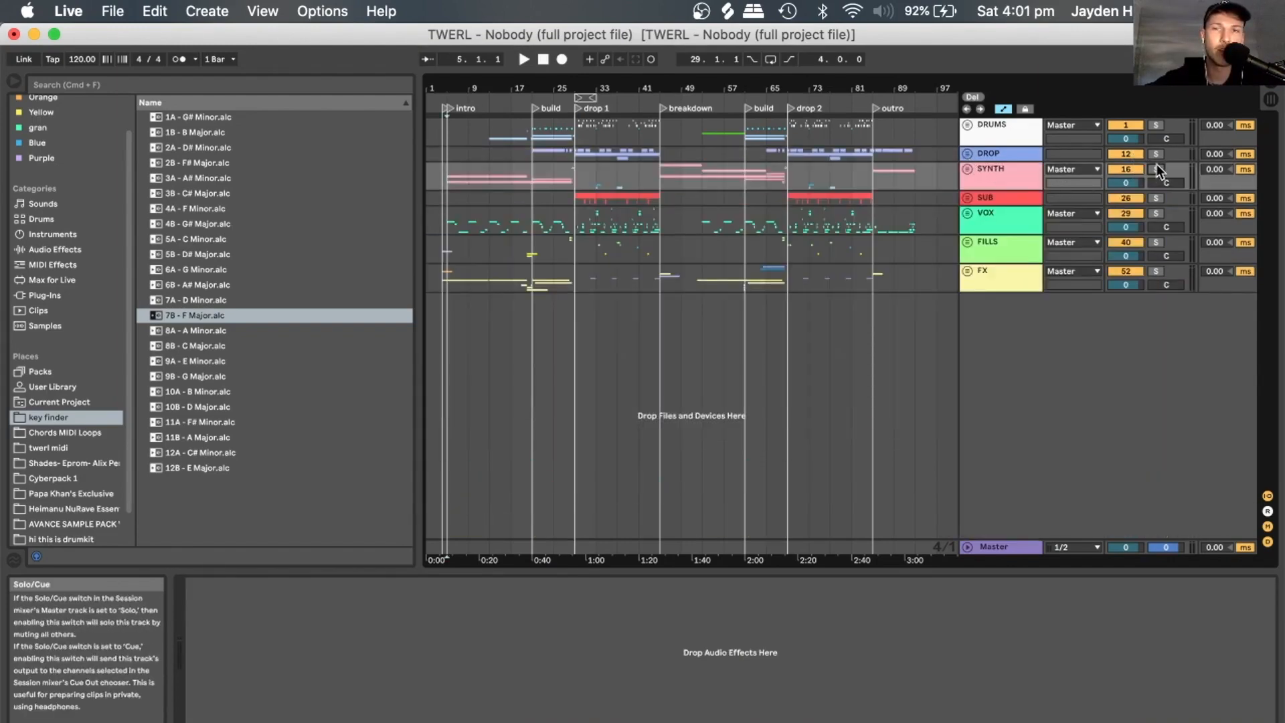
pyautogui.click(969, 168)
pyautogui.scroll(-5, 894, 196)
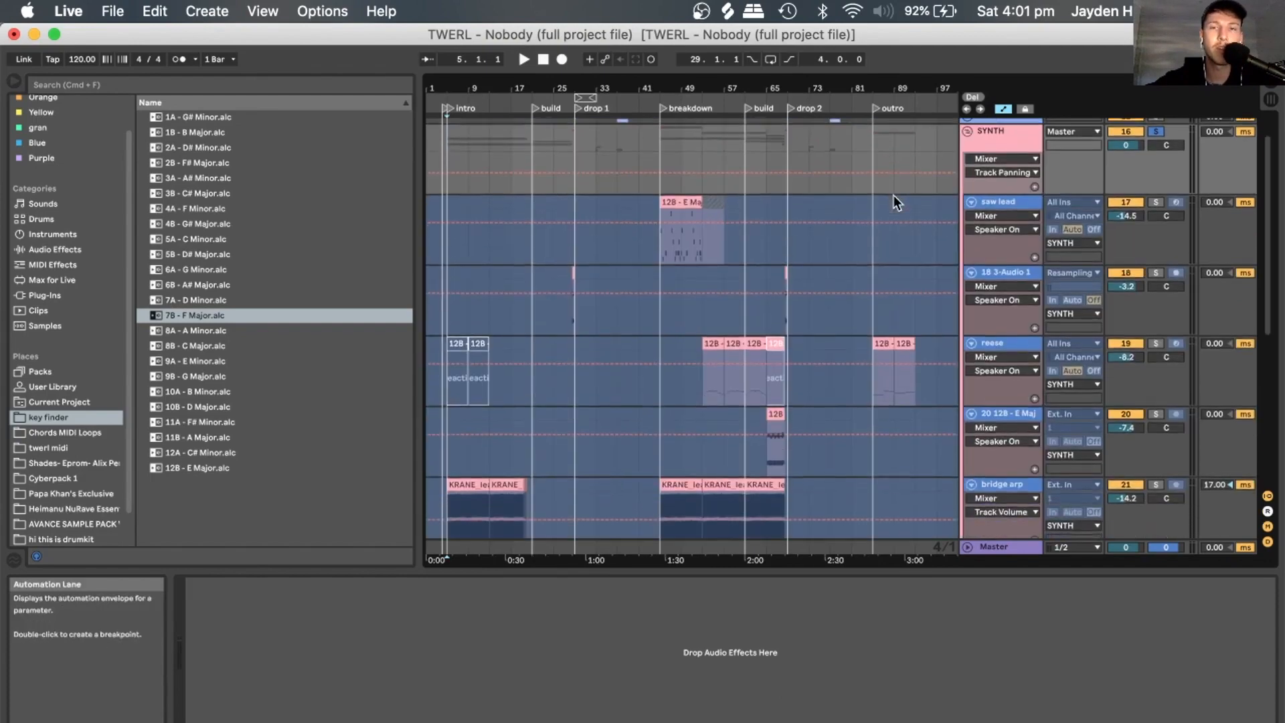
pyautogui.scroll(-4, 894, 194)
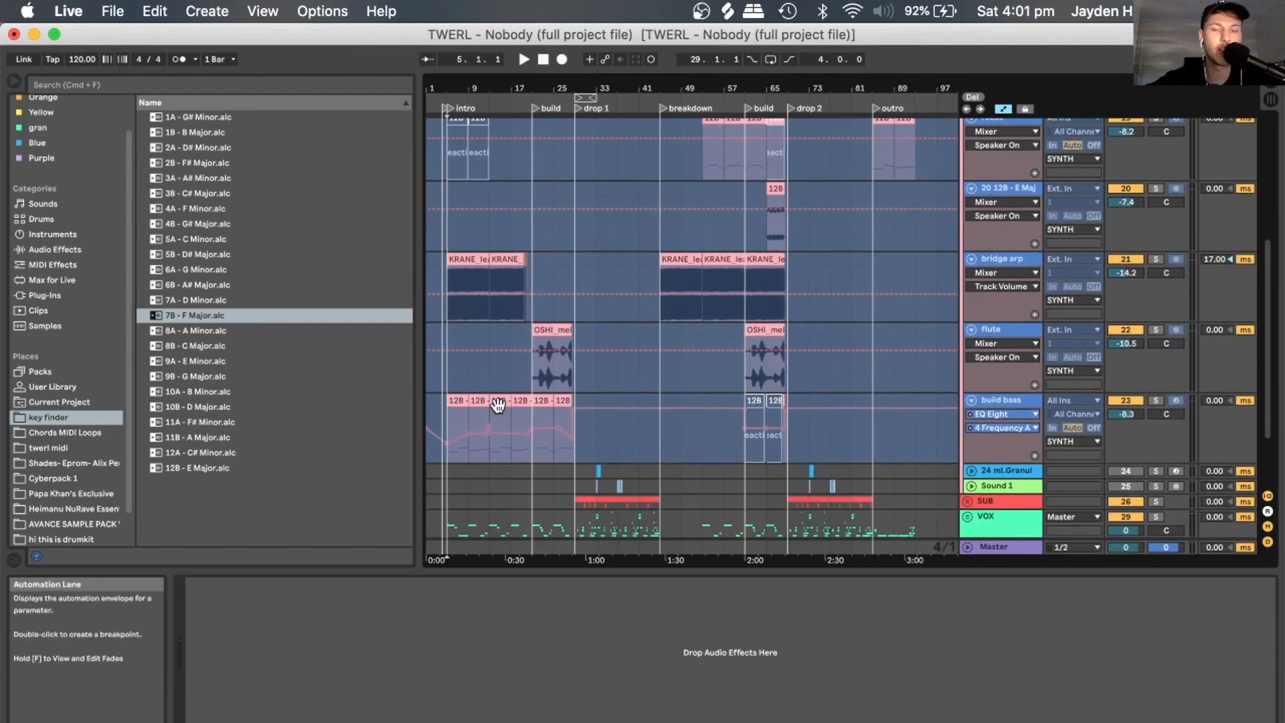
# Set the playback start at bar 5 on the flute track and examine the SYNTH clips in the intro.
pyautogui.click(445, 366)
pyautogui.scroll(3, 500, 179)
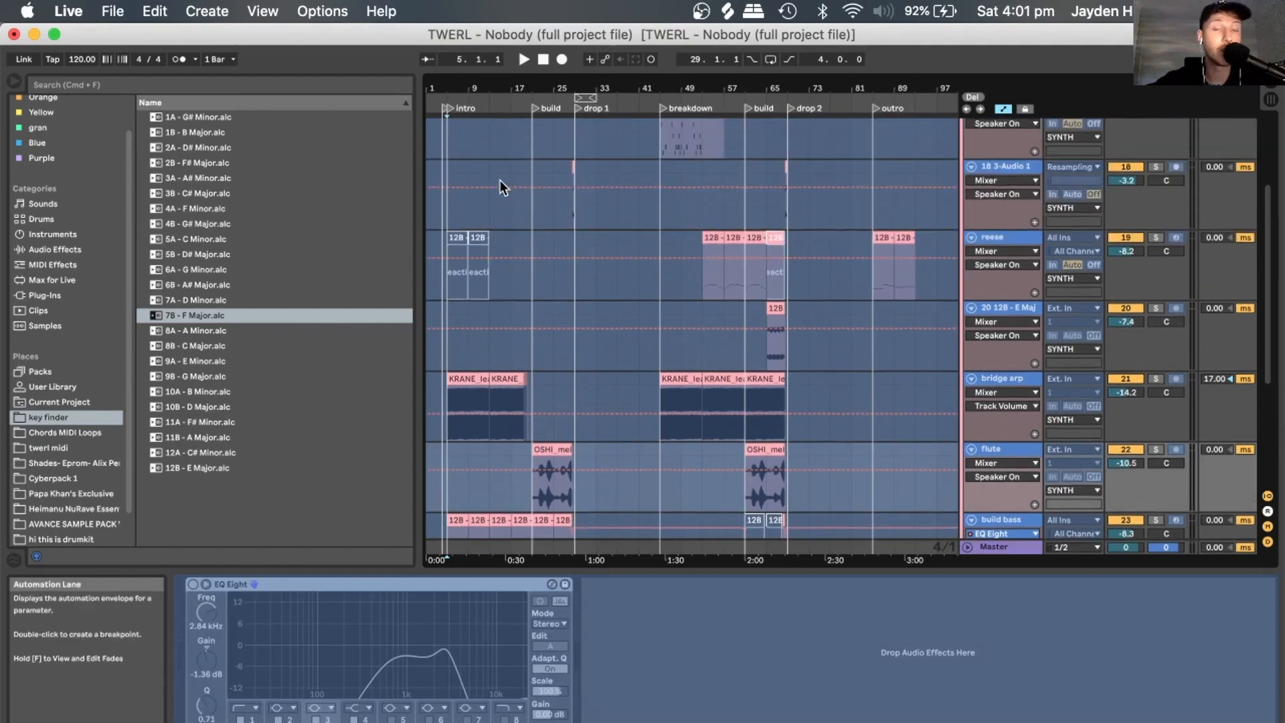
pyautogui.moveTo(448, 91); pyautogui.dragTo(457, 161)
pyautogui.scroll(-4, 677, 360)
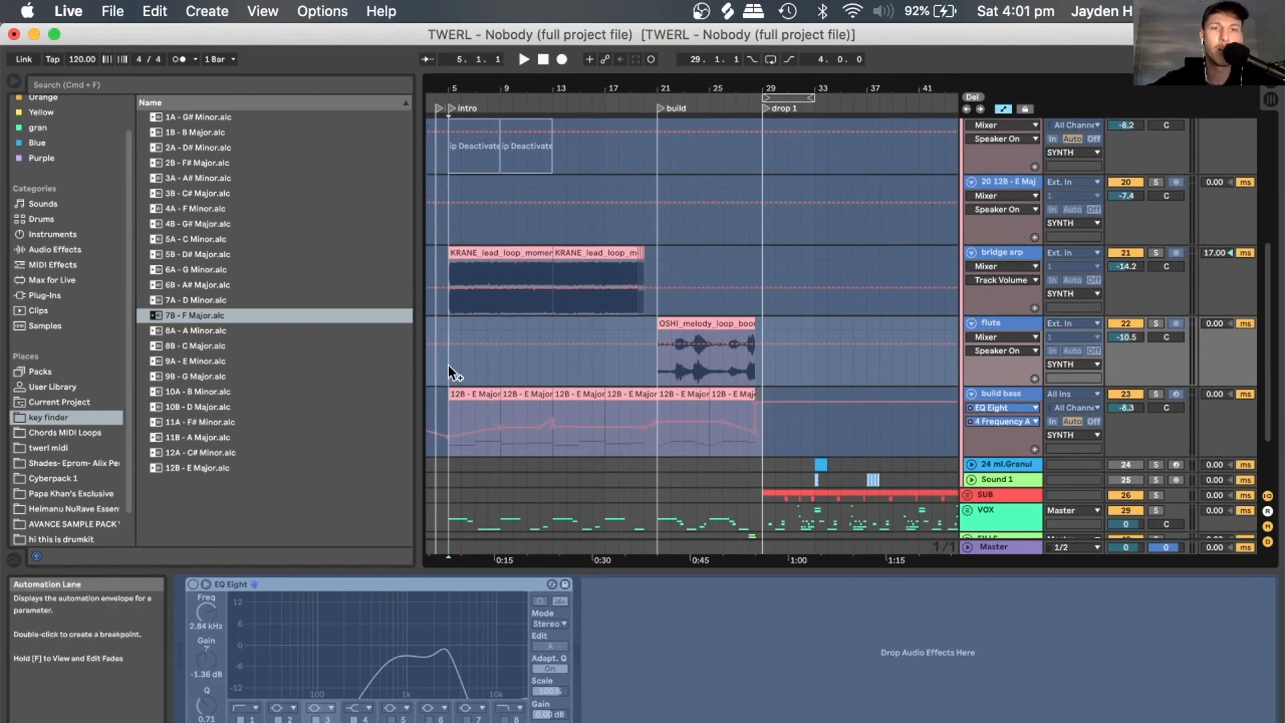
pyautogui.scroll(3, 448, 364)
pyautogui.scroll(2, 449, 367)
pyautogui.scroll(-4, 458, 353)
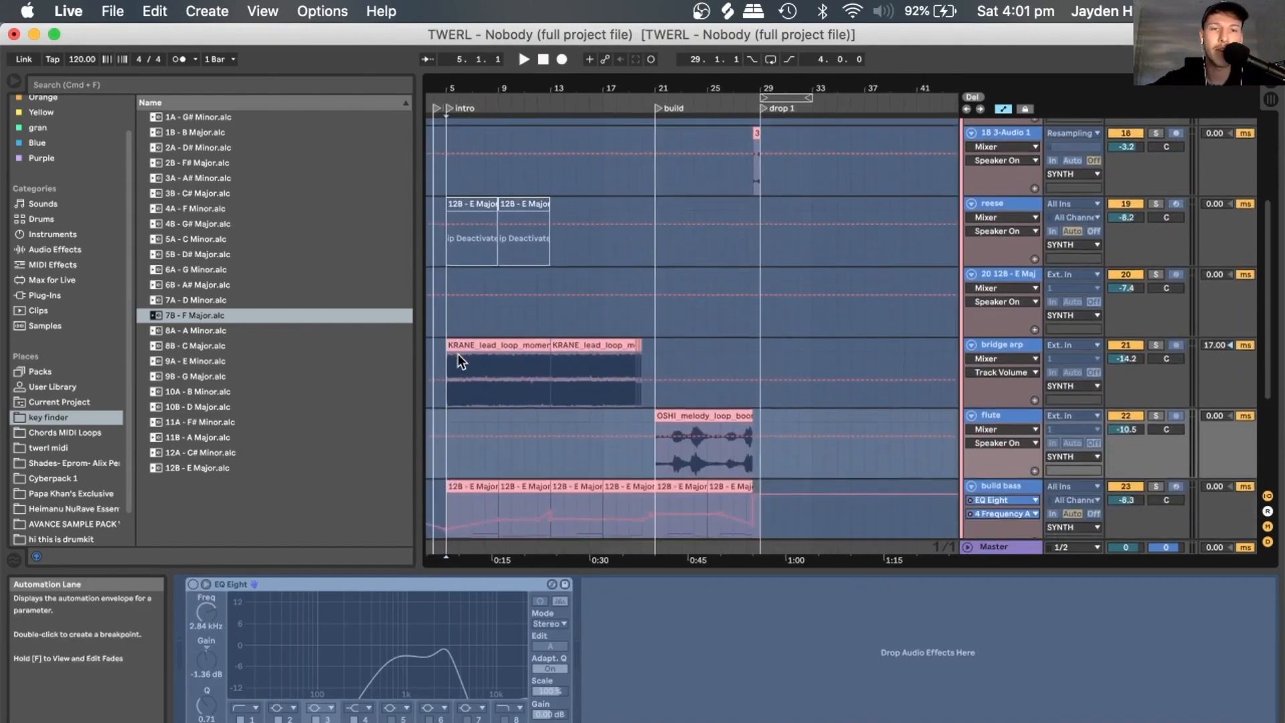
# Solo the bridge arp track and play it from the start of the intro.
pyautogui.click(1156, 299)
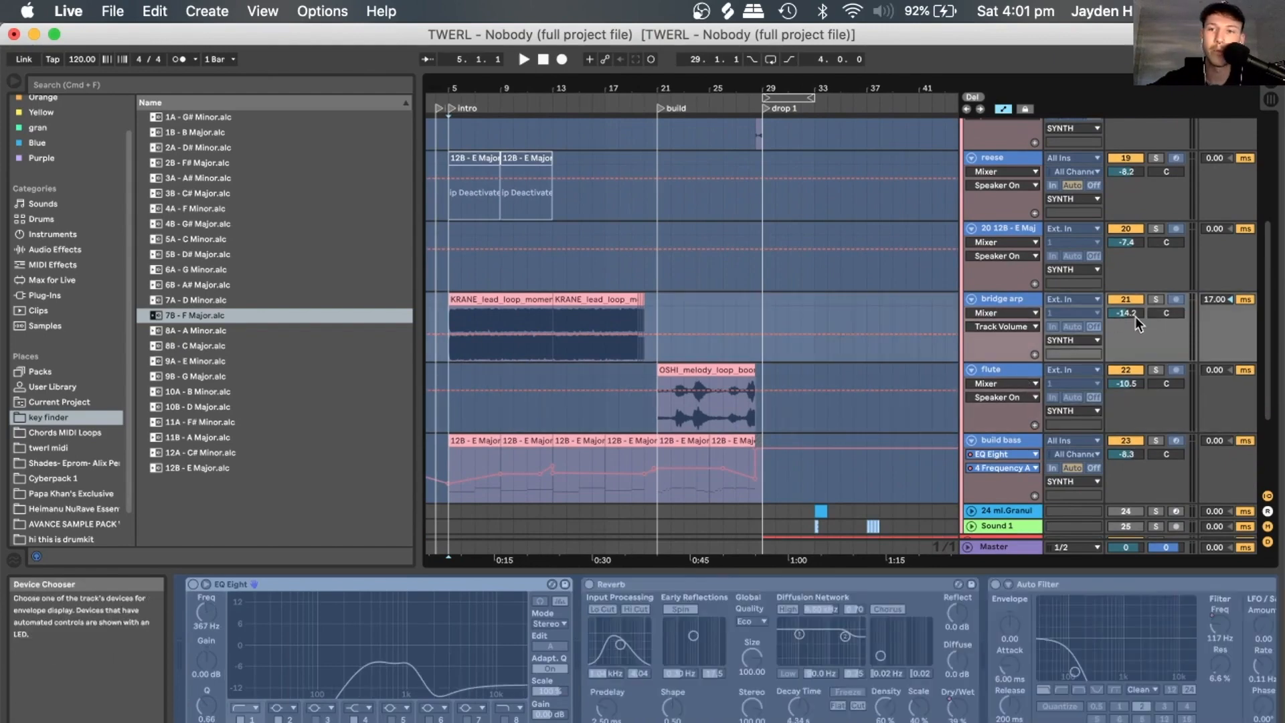
pyautogui.click(1023, 295)
pyautogui.press('space')
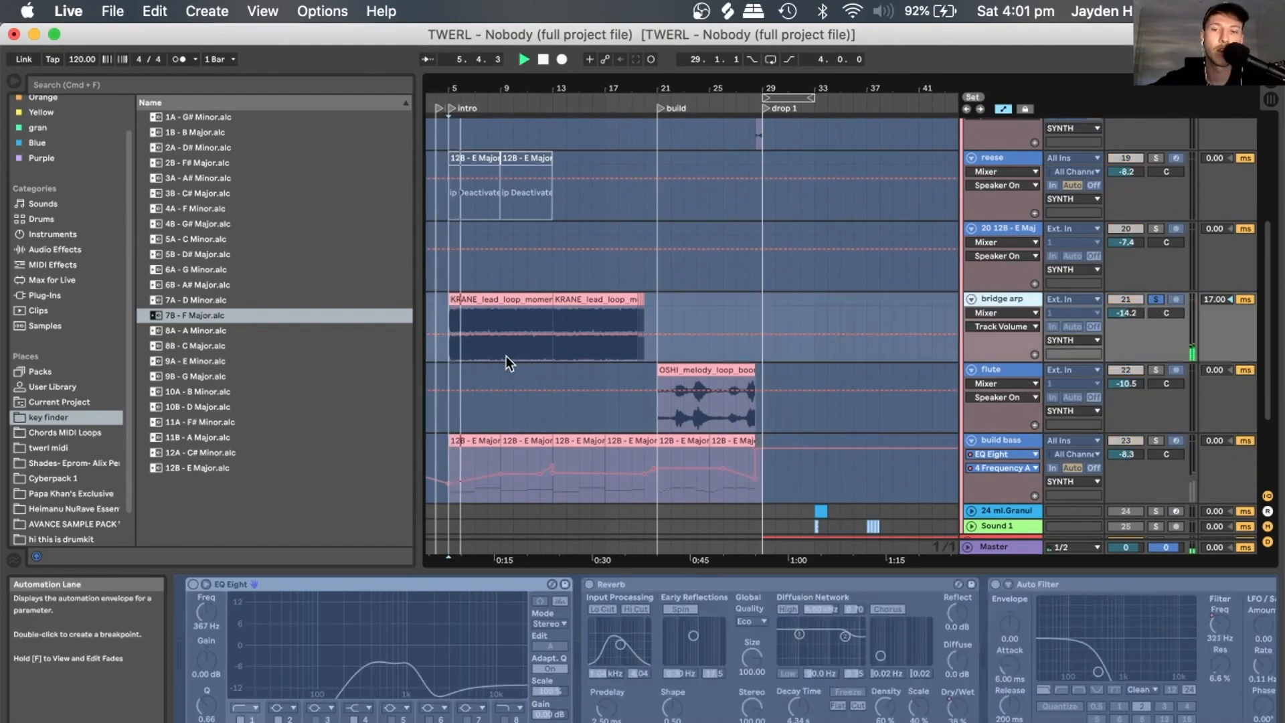
# Look through the bridge arp's device chain up to the Utility and replay the part from bar 5.
pyautogui.hscroll(4, 751, 677)
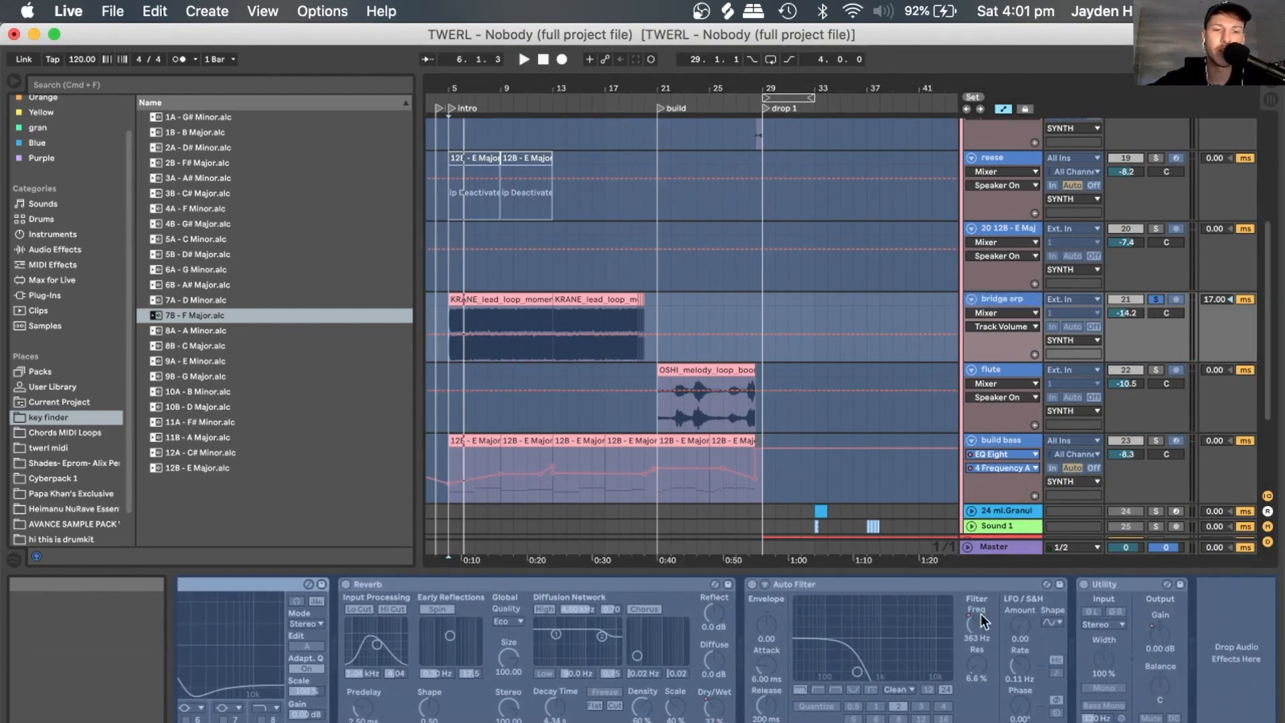
pyautogui.hscroll(-4, 972, 613)
pyautogui.press('space')
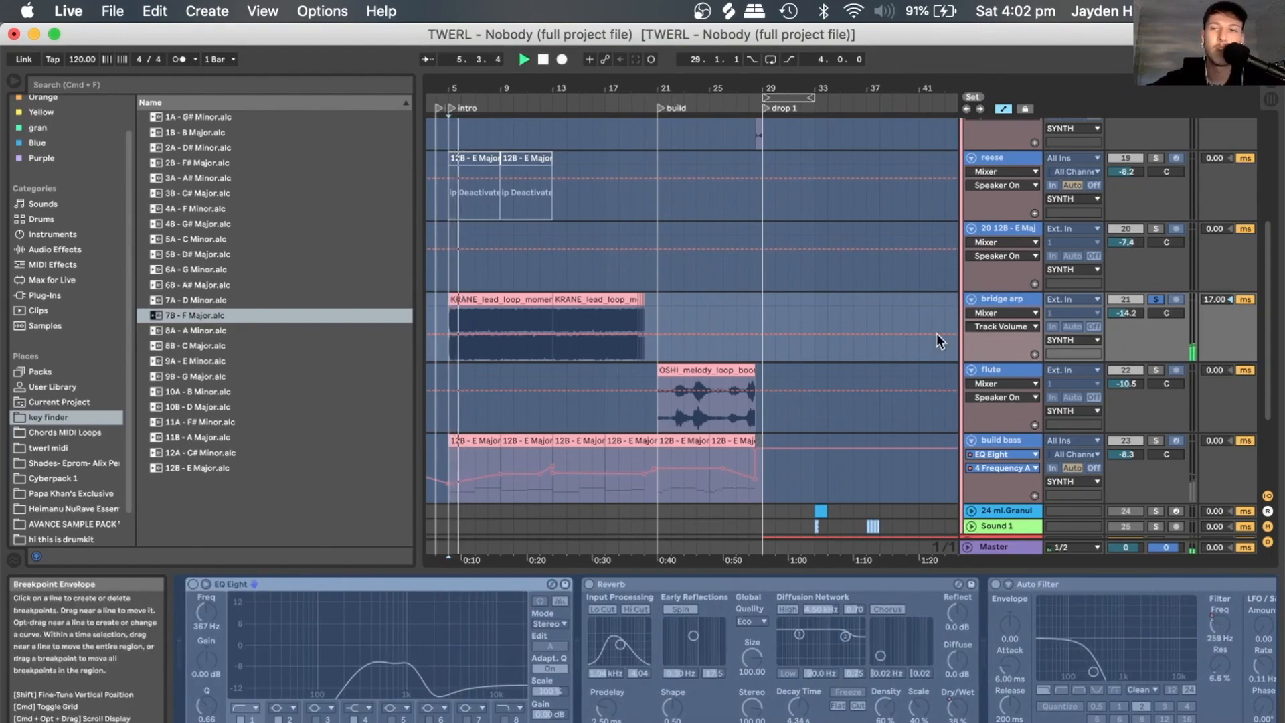
# Unfreeze the bridge arp track and play it from the intro up to bar 13.
pyautogui.rightClick(1004, 304)
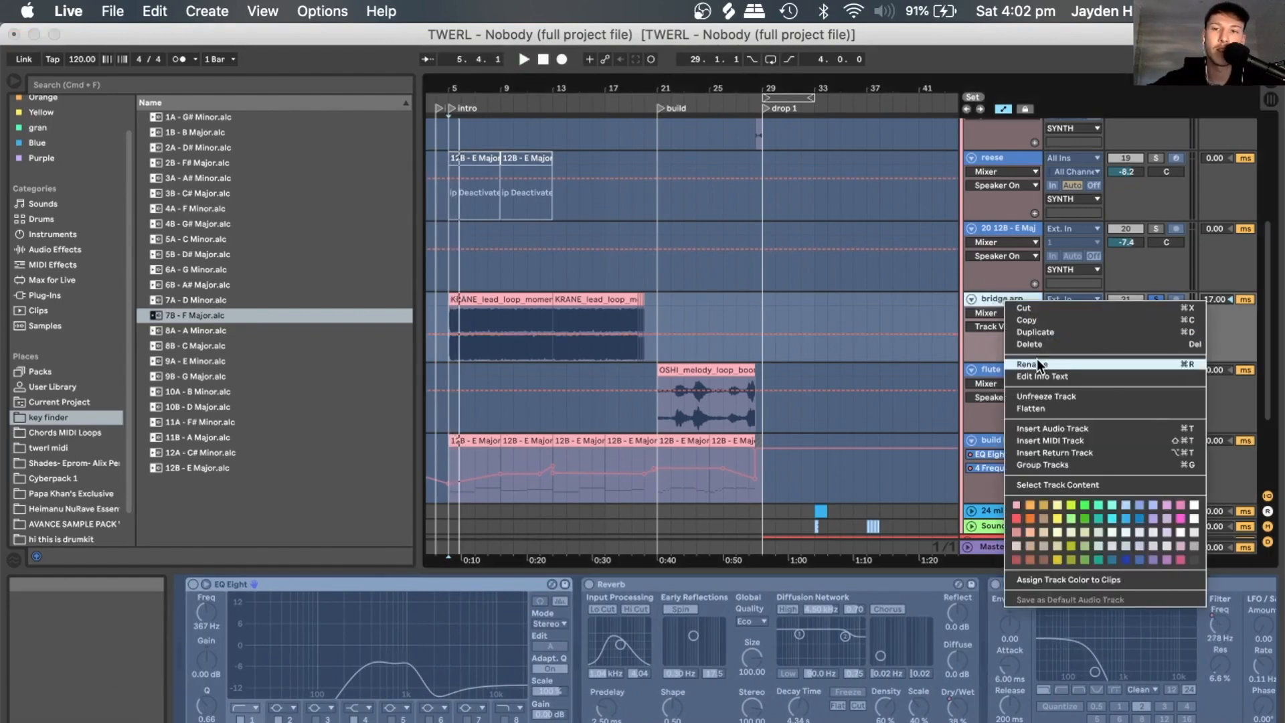
pyautogui.click(1031, 395)
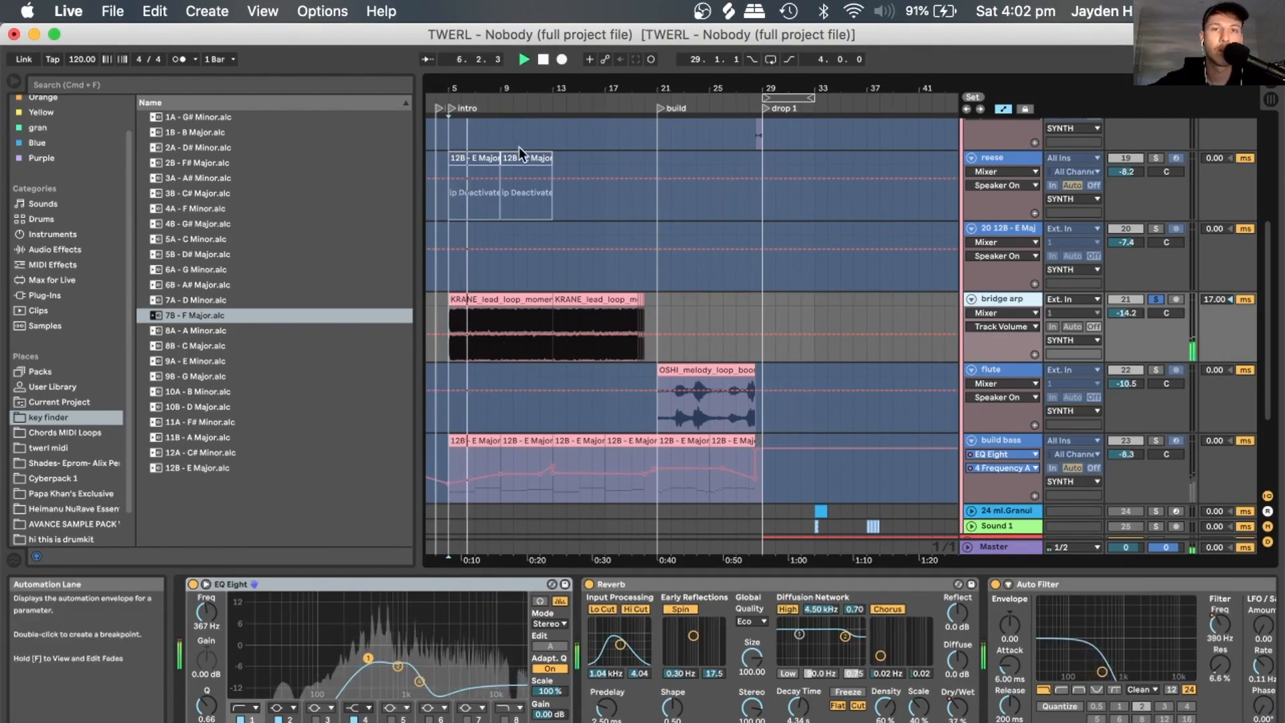
pyautogui.moveTo(476, 88)
pyautogui.mouseDown()
pyautogui.moveTo(476, 54)
pyautogui.moveTo(482, 87)
pyautogui.mouseUp()
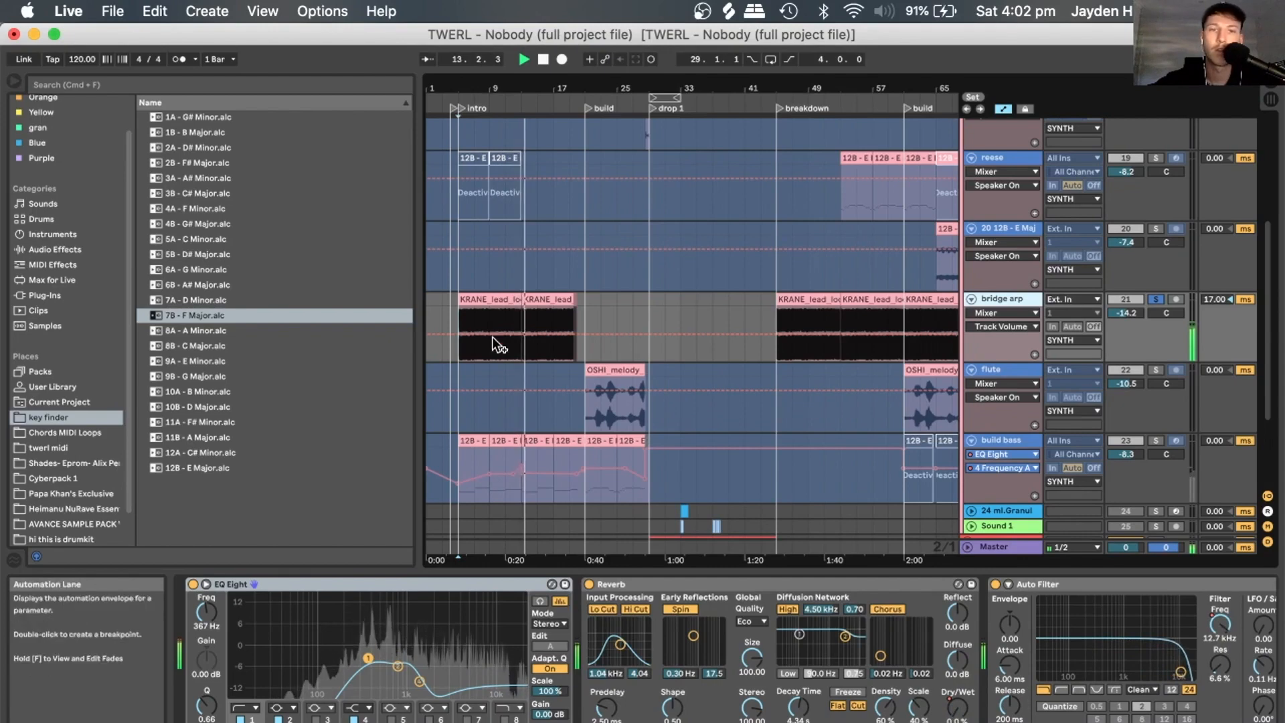
pyautogui.click(521, 356)
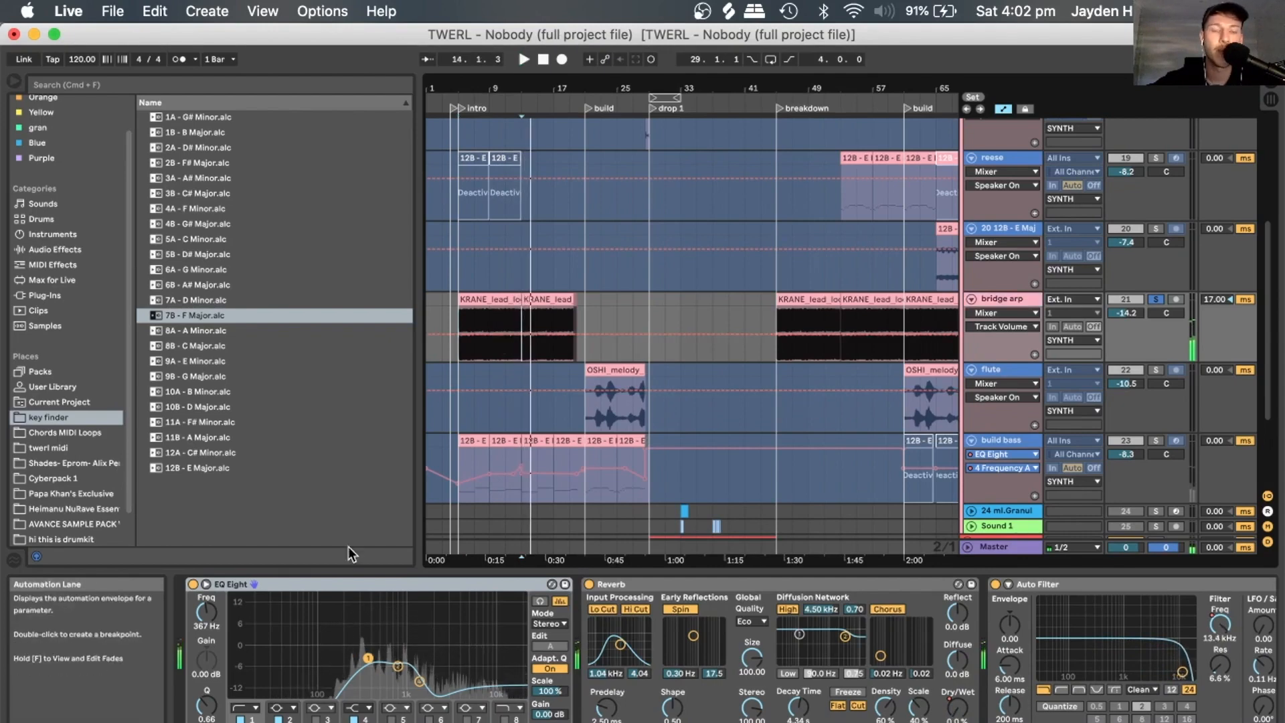
# Compare the bridge arp around bar 13 with its EQ Eight bypassed and active.
pyautogui.click(193, 586)
pyautogui.press('space')
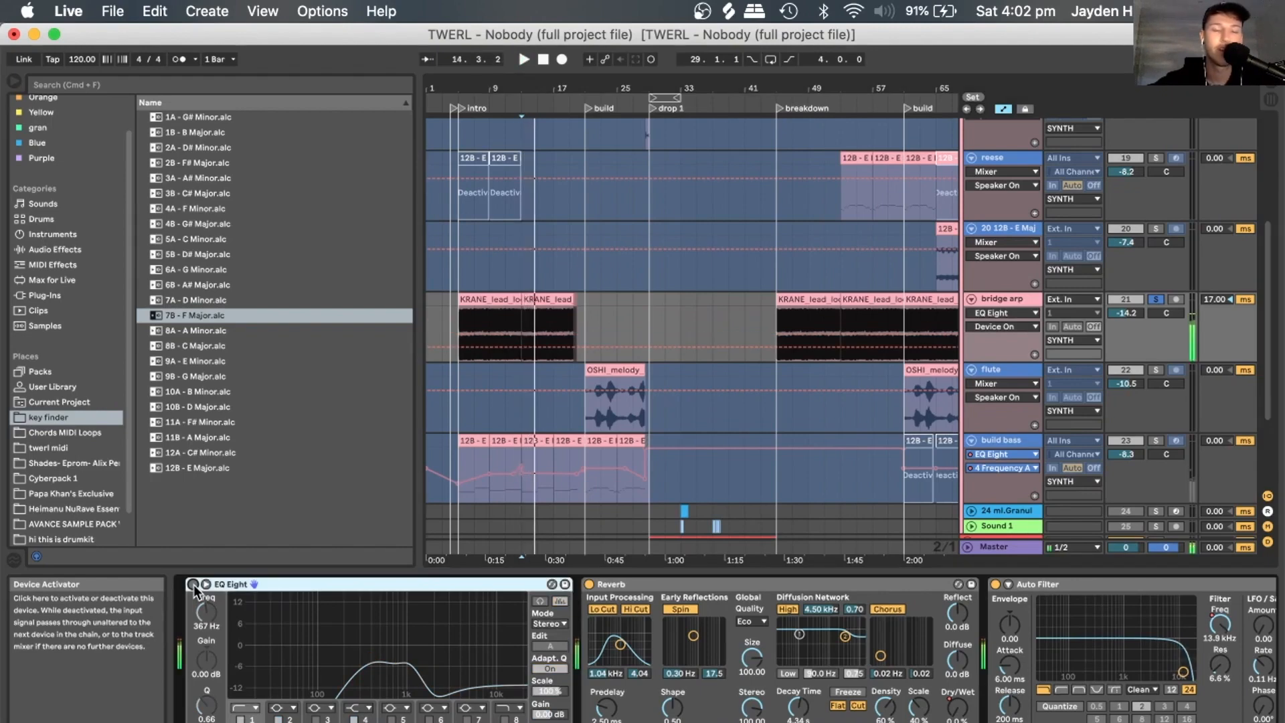
pyautogui.click(194, 585)
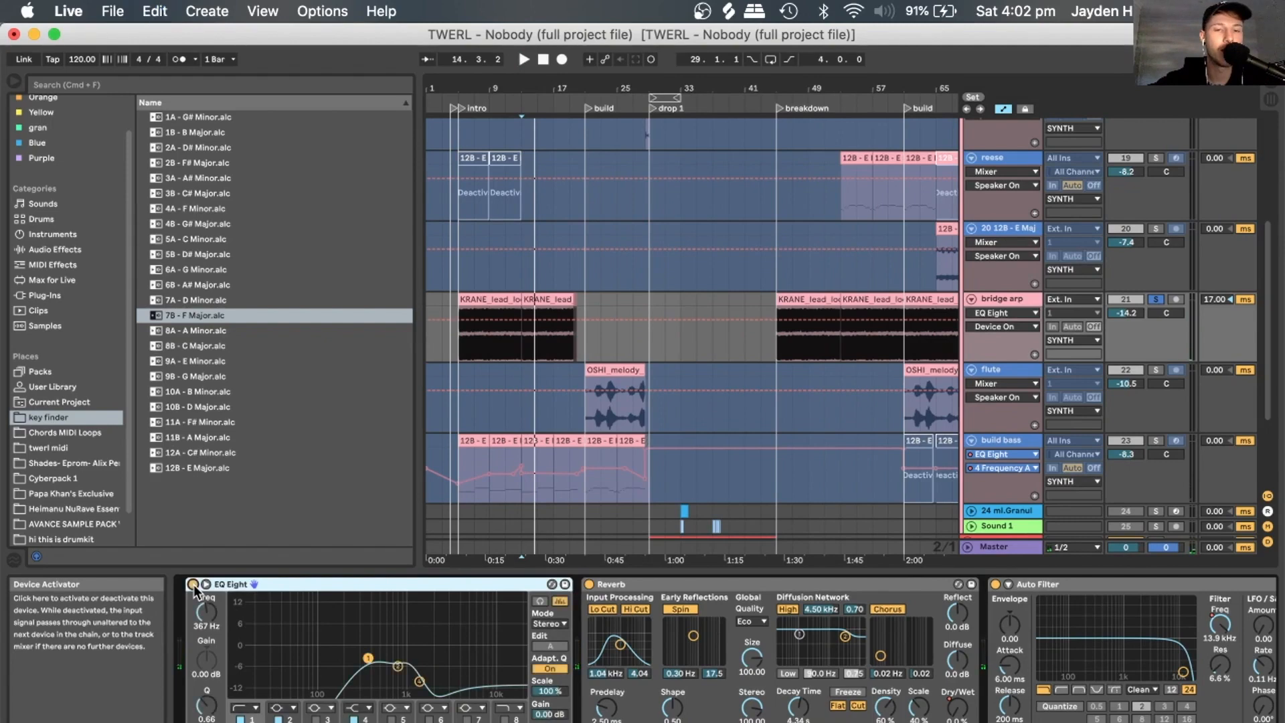
pyautogui.press('space')
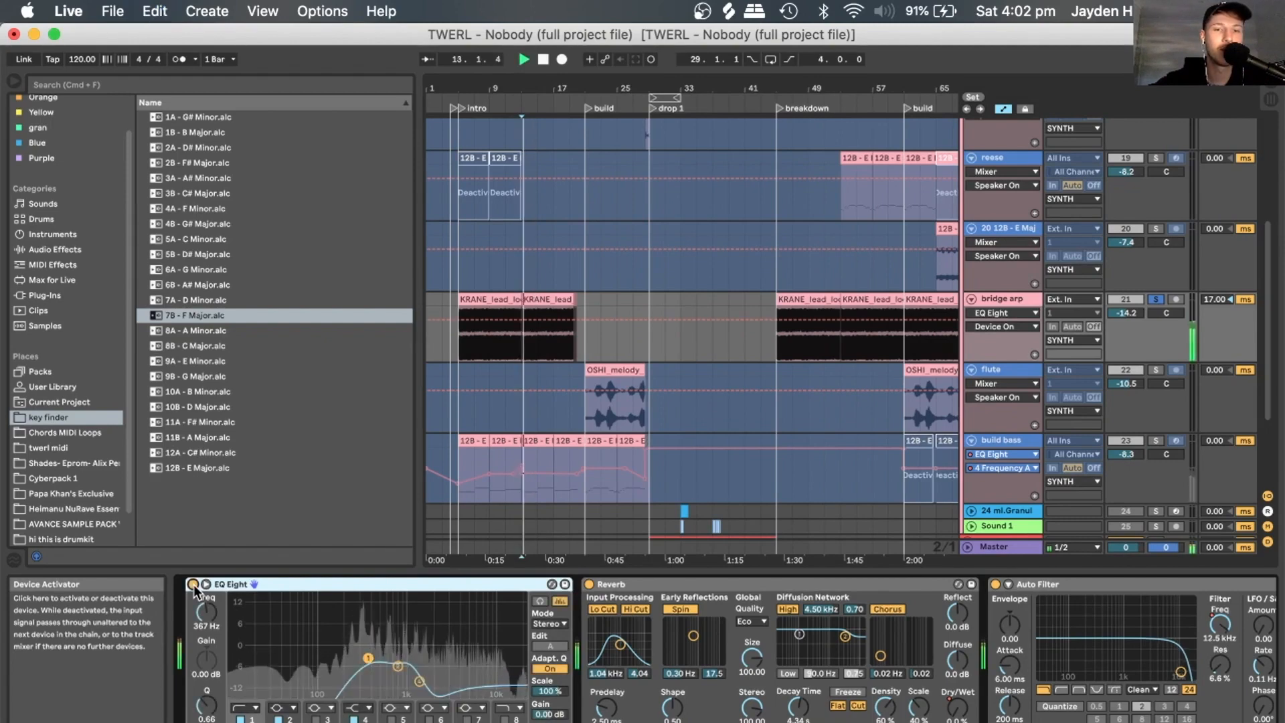
# Show the bridge arp's Reverb Dry/Wet automation, unsolo the track and play from bar 5.
pyautogui.click(594, 586)
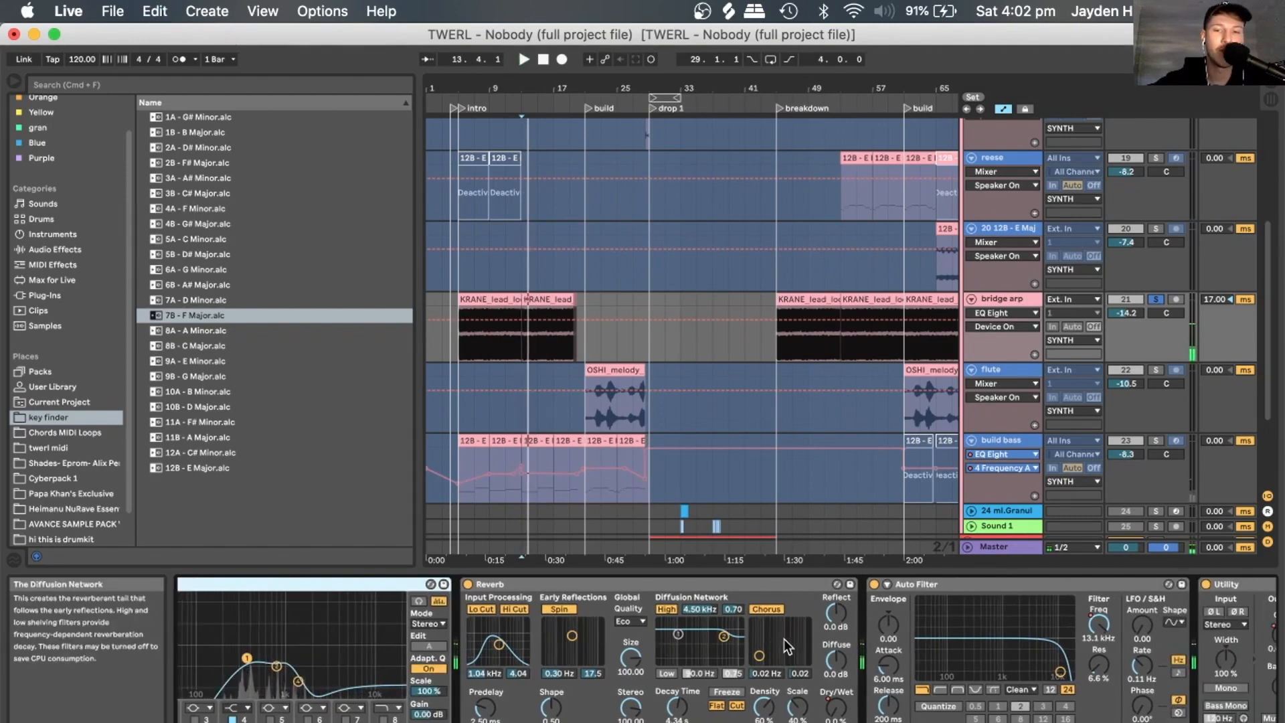
pyautogui.click(463, 318)
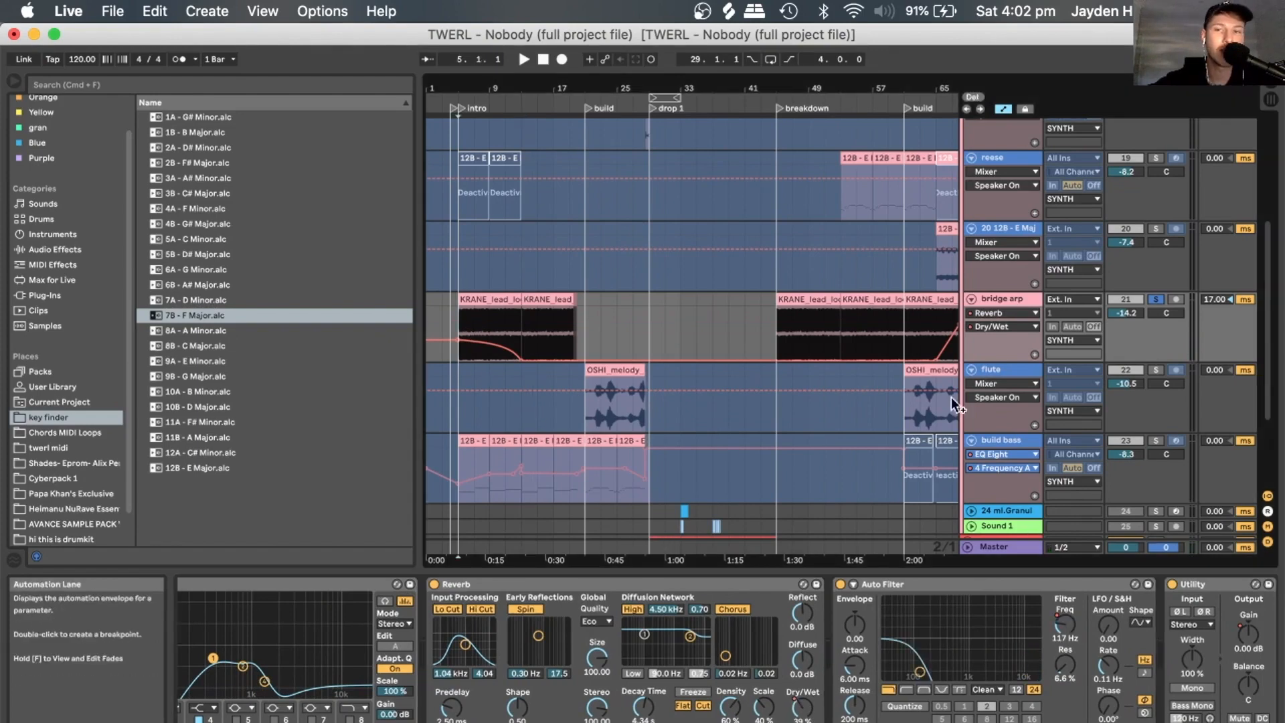
pyautogui.click(1156, 299)
pyautogui.press('space')
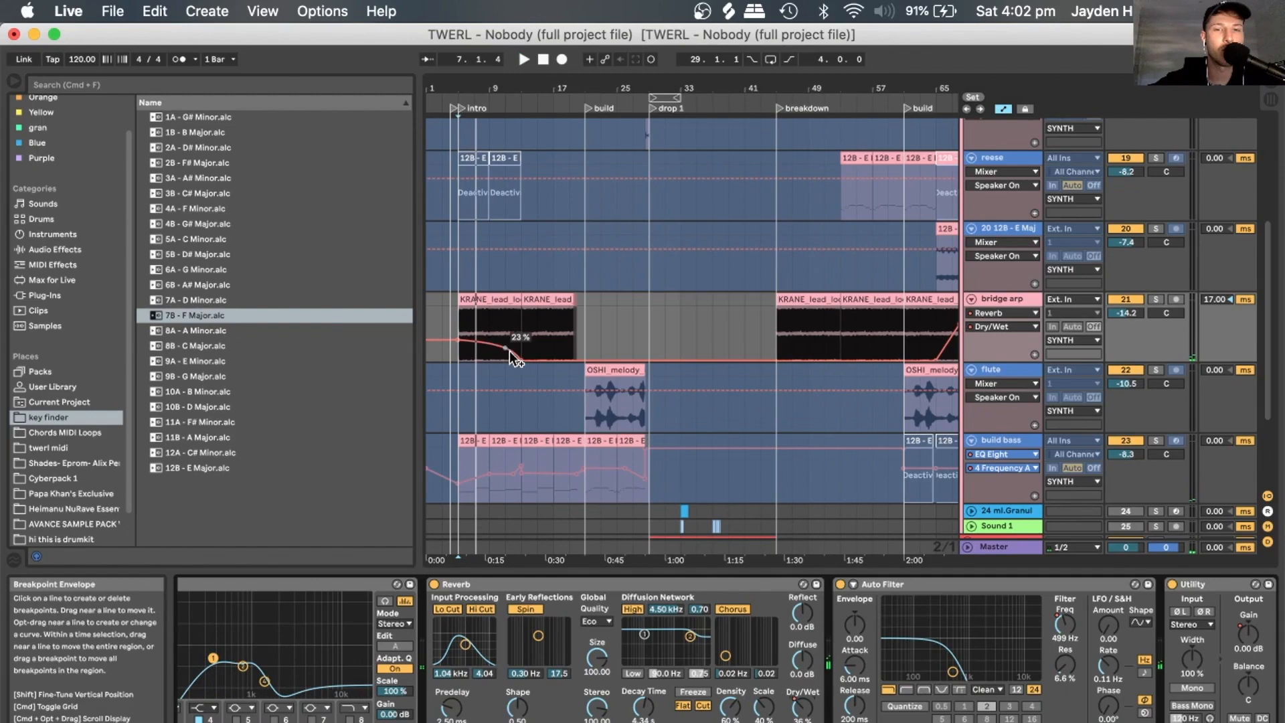
# Play the soloed bridge arp from bar 17 and look through its Reverb, Auto Filter and Utility.
pyautogui.click(531, 333)
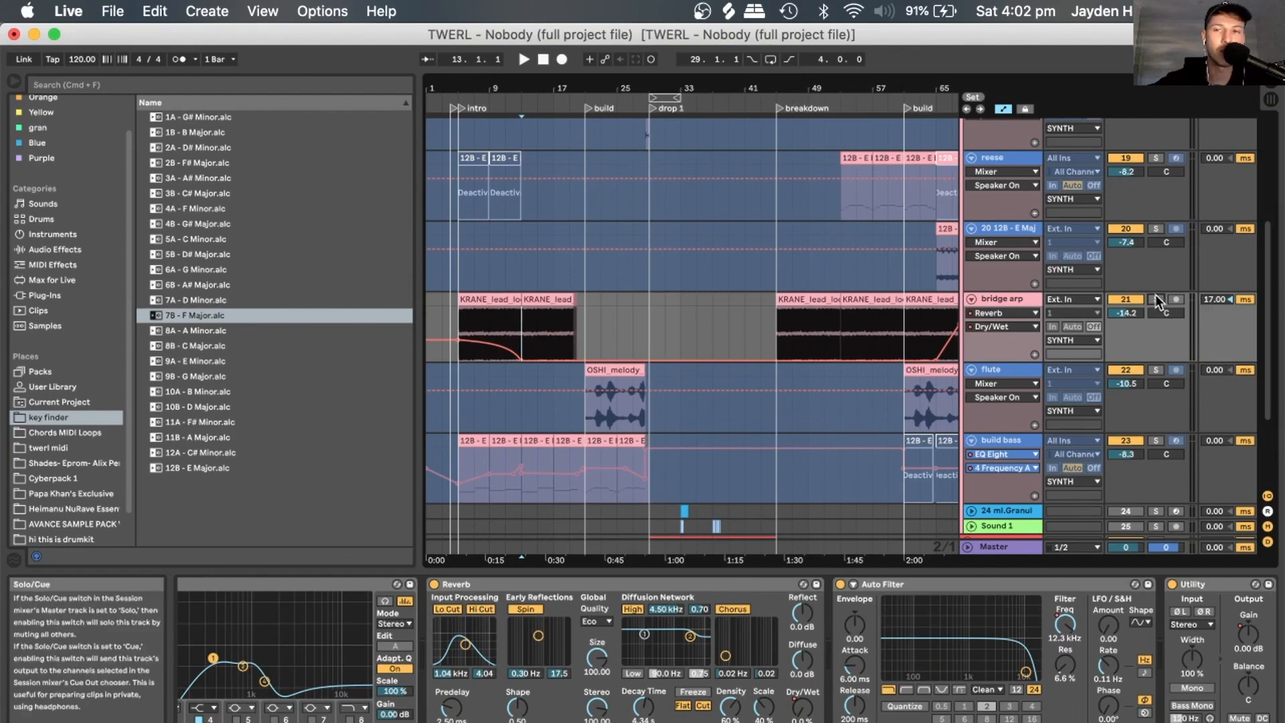
pyautogui.click(551, 328)
pyautogui.press('space')
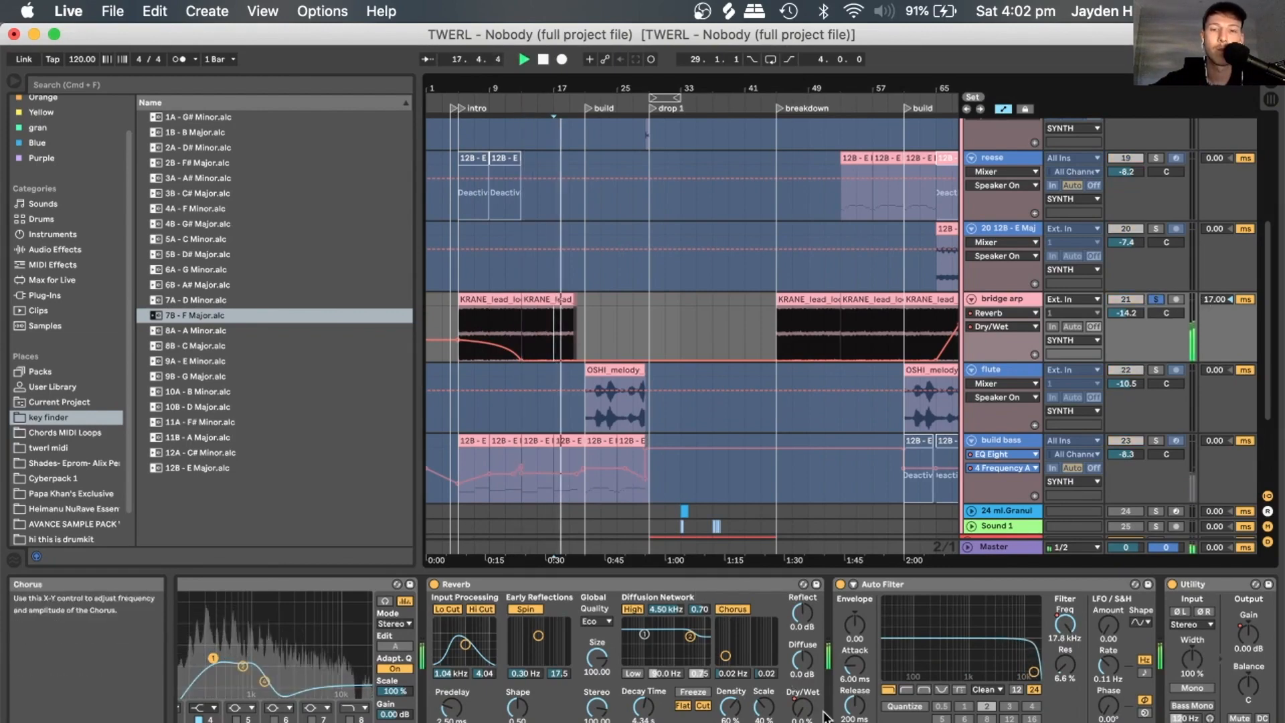
pyautogui.hscroll(3, 790, 664)
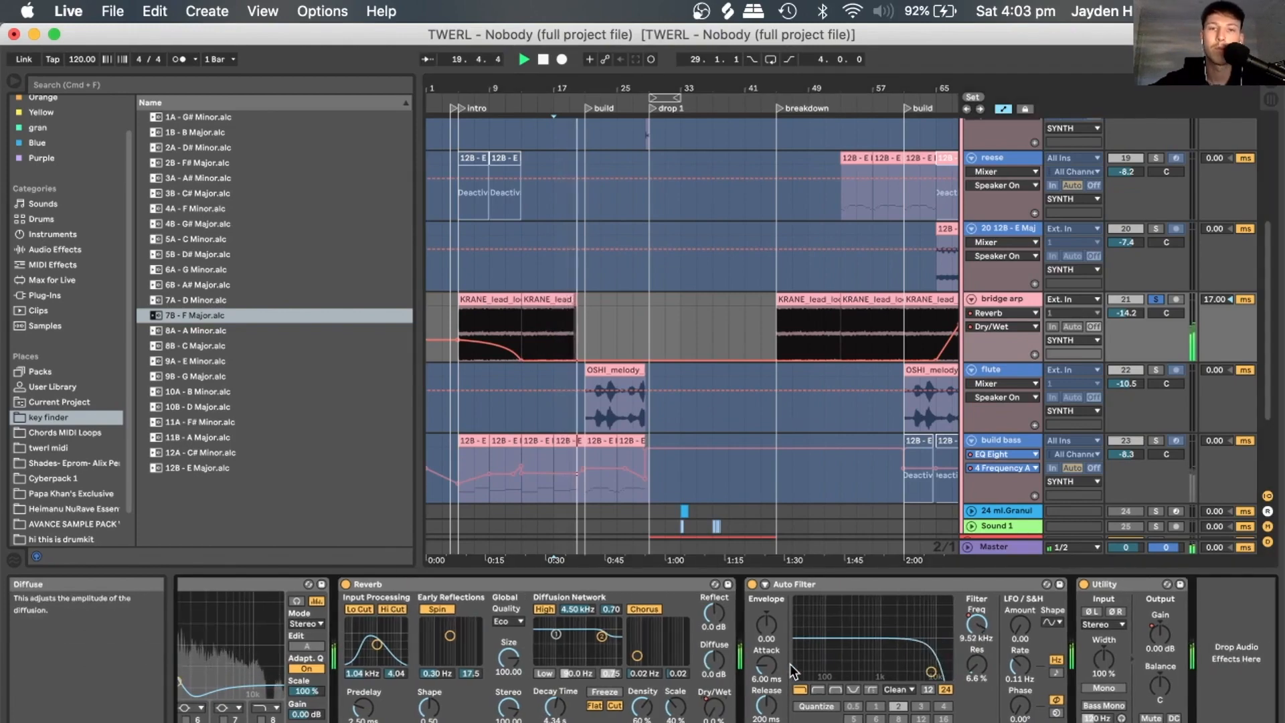
# Freeze the bridge arp track again and set the playback start at bar 5 on the build bass track.
pyautogui.scroll(-5, 645, 460)
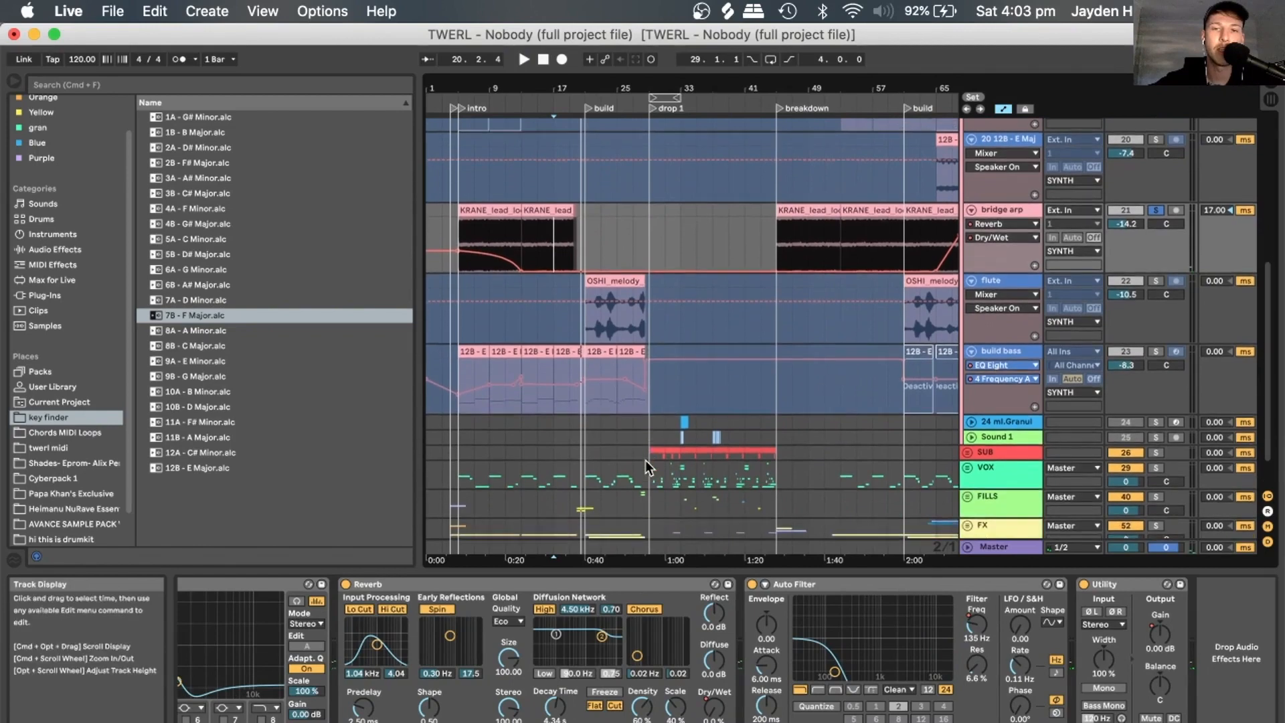
pyautogui.click(458, 344)
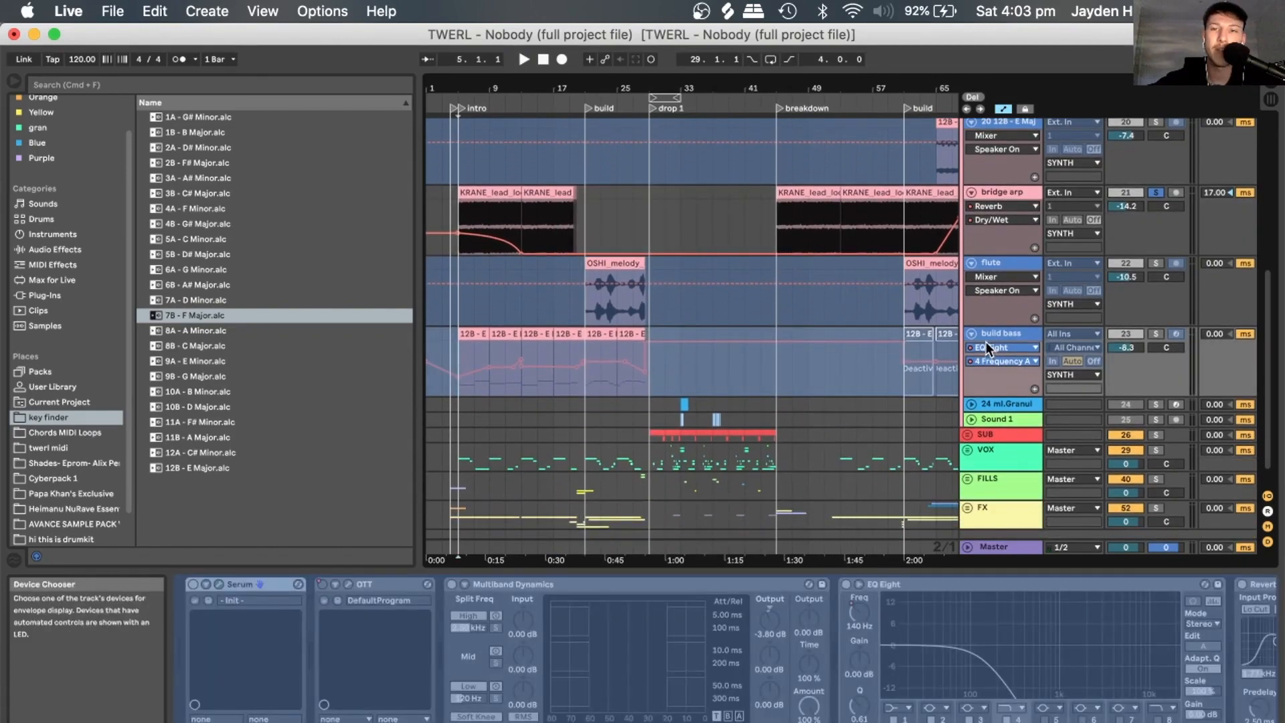
pyautogui.click(1009, 219)
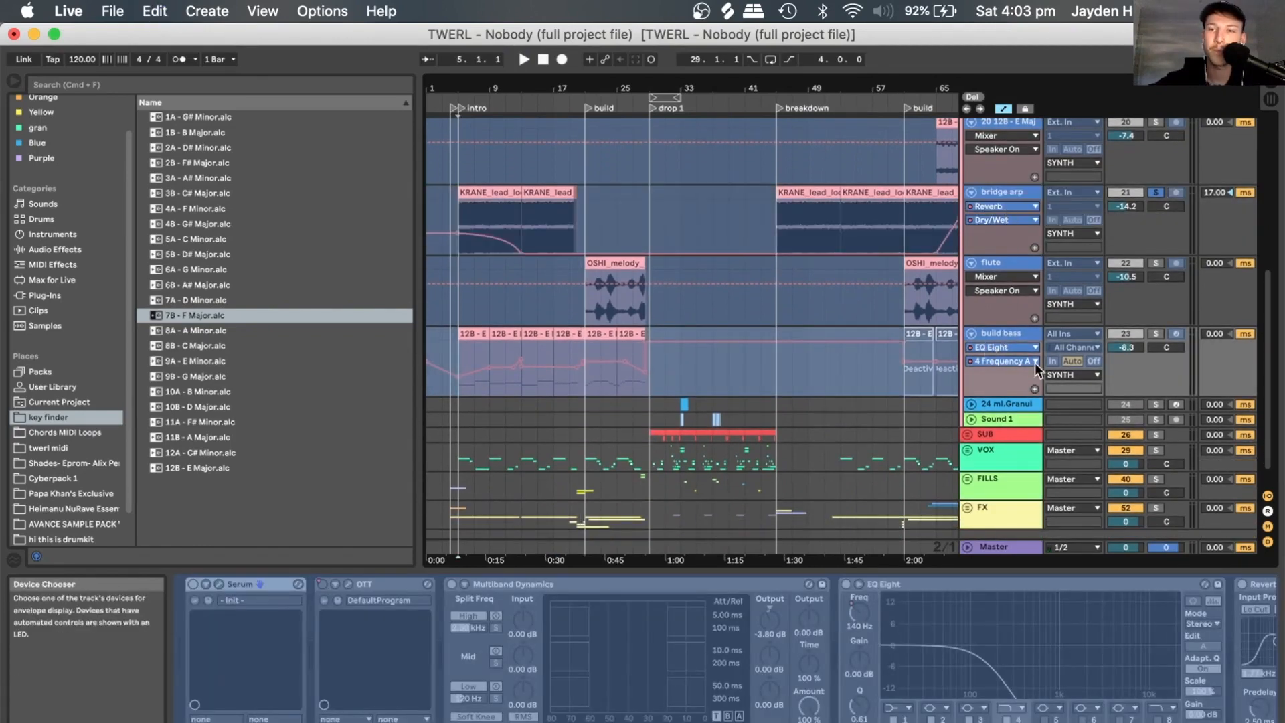
# Solo the build bass track and unfreeze it.
pyautogui.click(1158, 335)
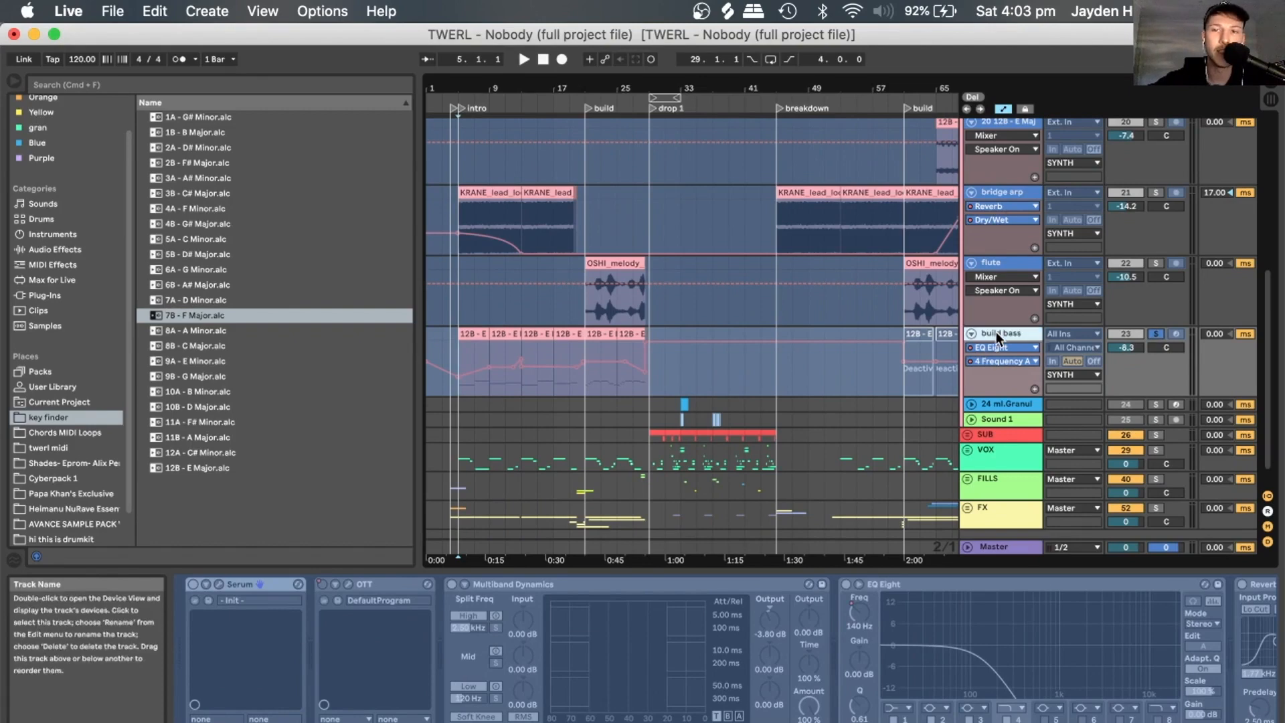
pyautogui.rightClick(997, 338)
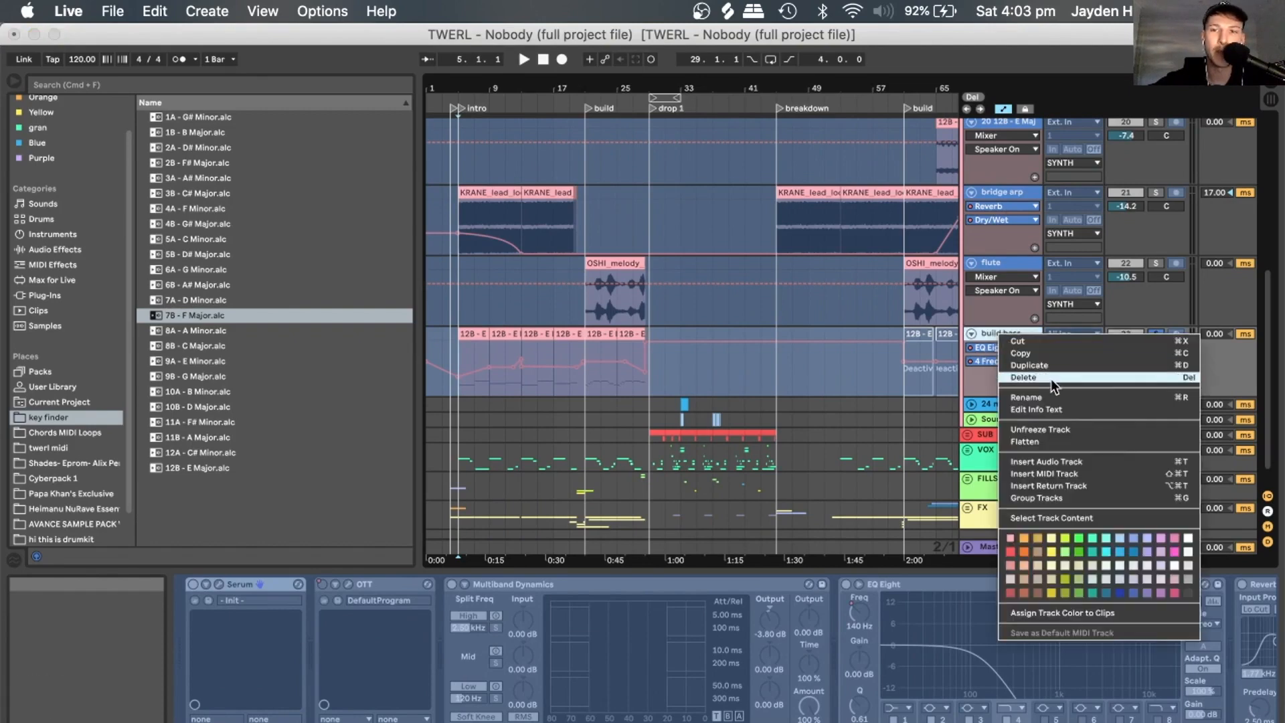
pyautogui.click(1052, 431)
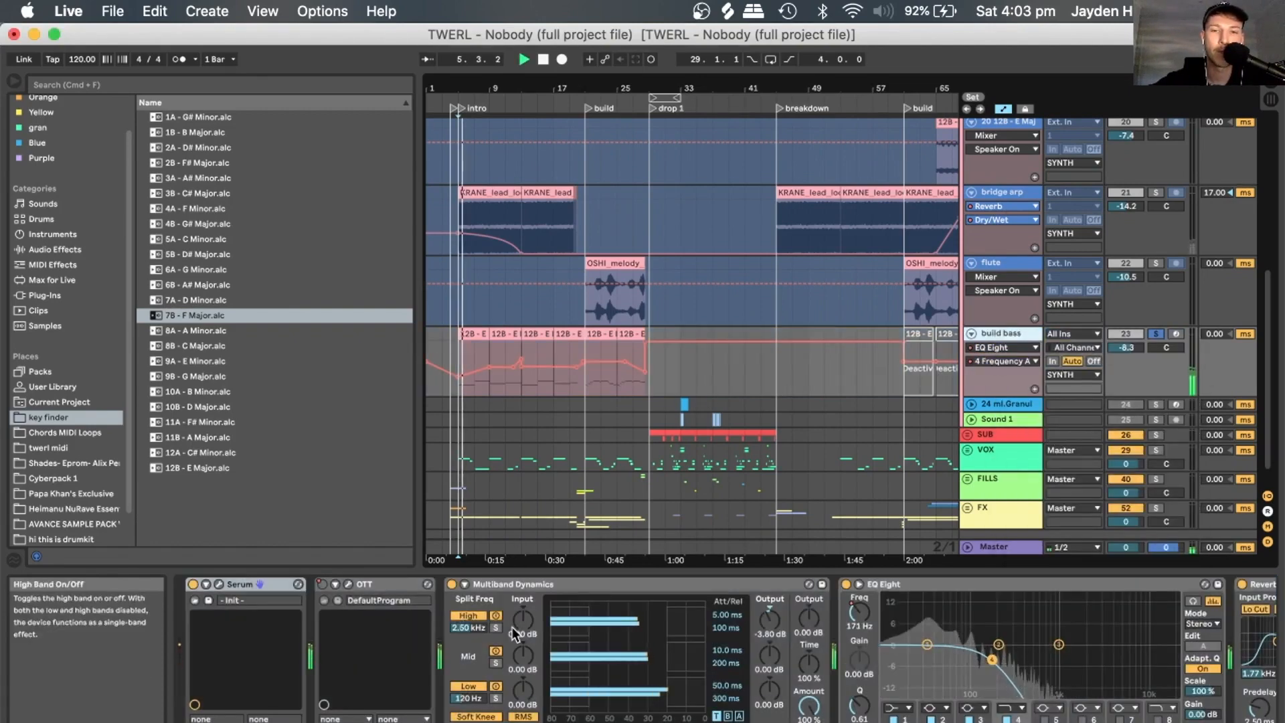
# Look through the build bass device chain and show the Reverb Dry/Wet and Saturator Drive automation.
pyautogui.hscroll(8, 528, 630)
pyautogui.hscroll(-10, 527, 631)
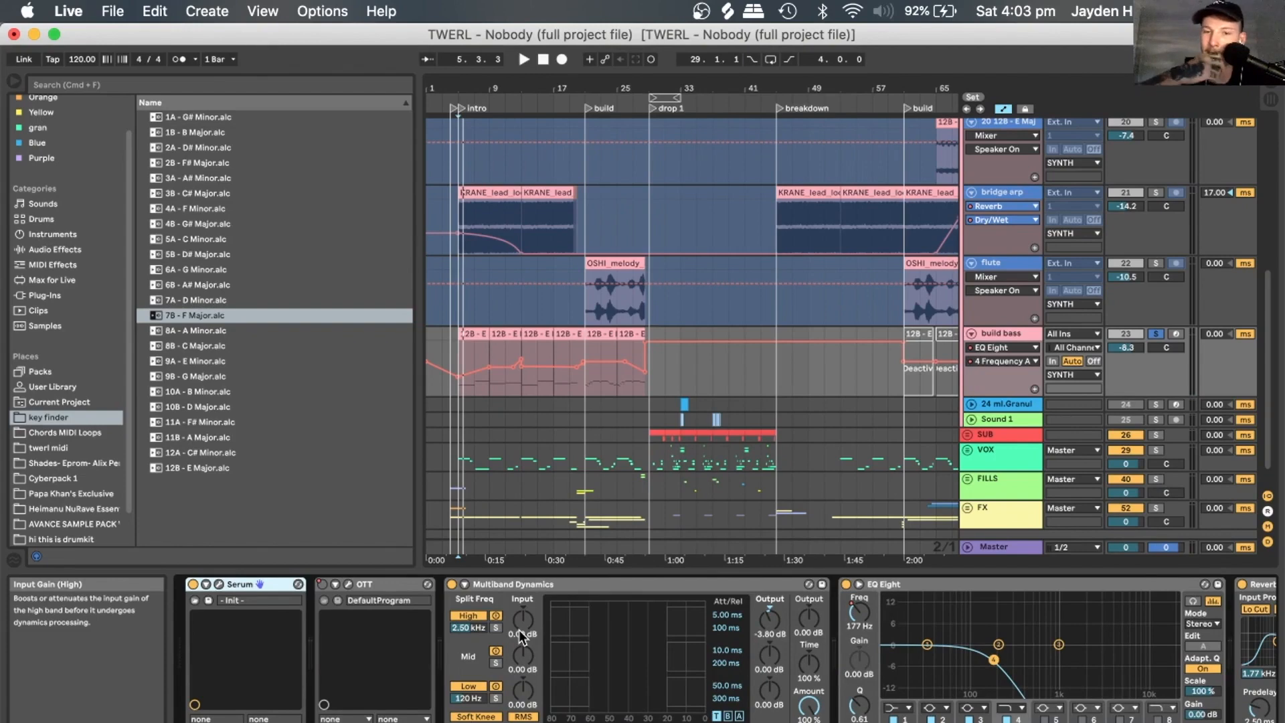
pyautogui.hscroll(4, 521, 634)
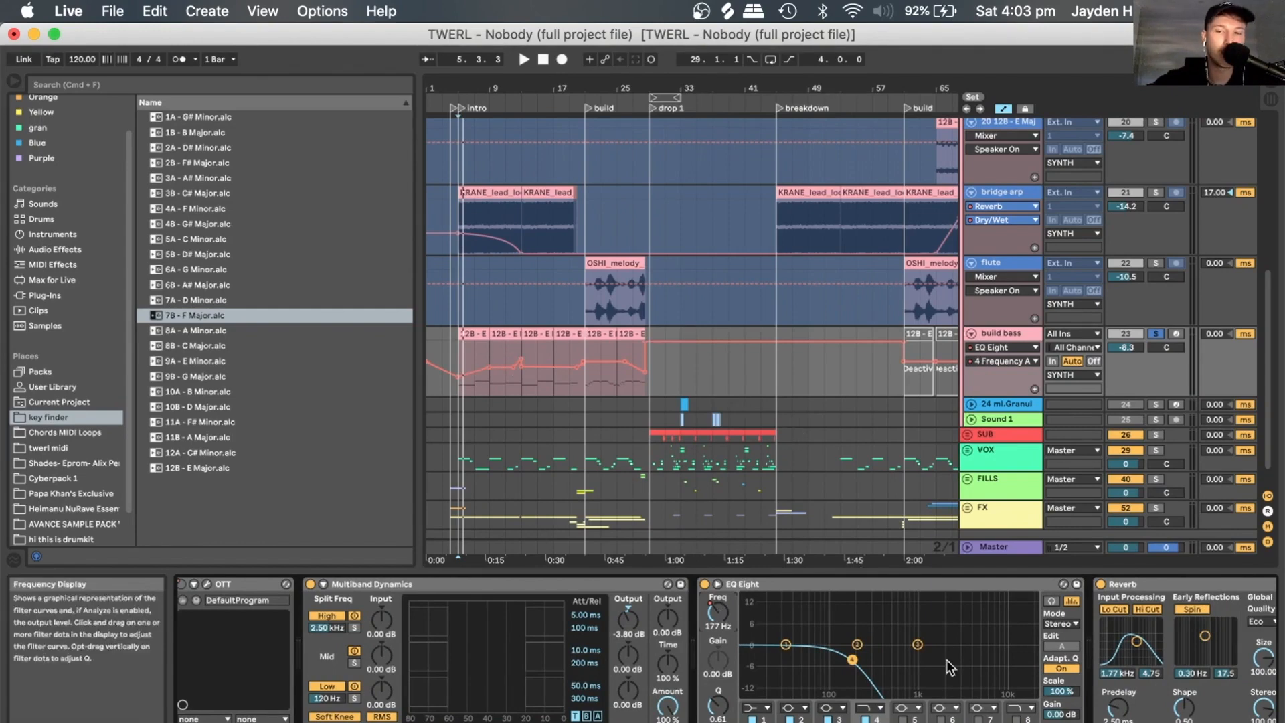
pyautogui.hscroll(10, 1040, 683)
pyautogui.click(1048, 703)
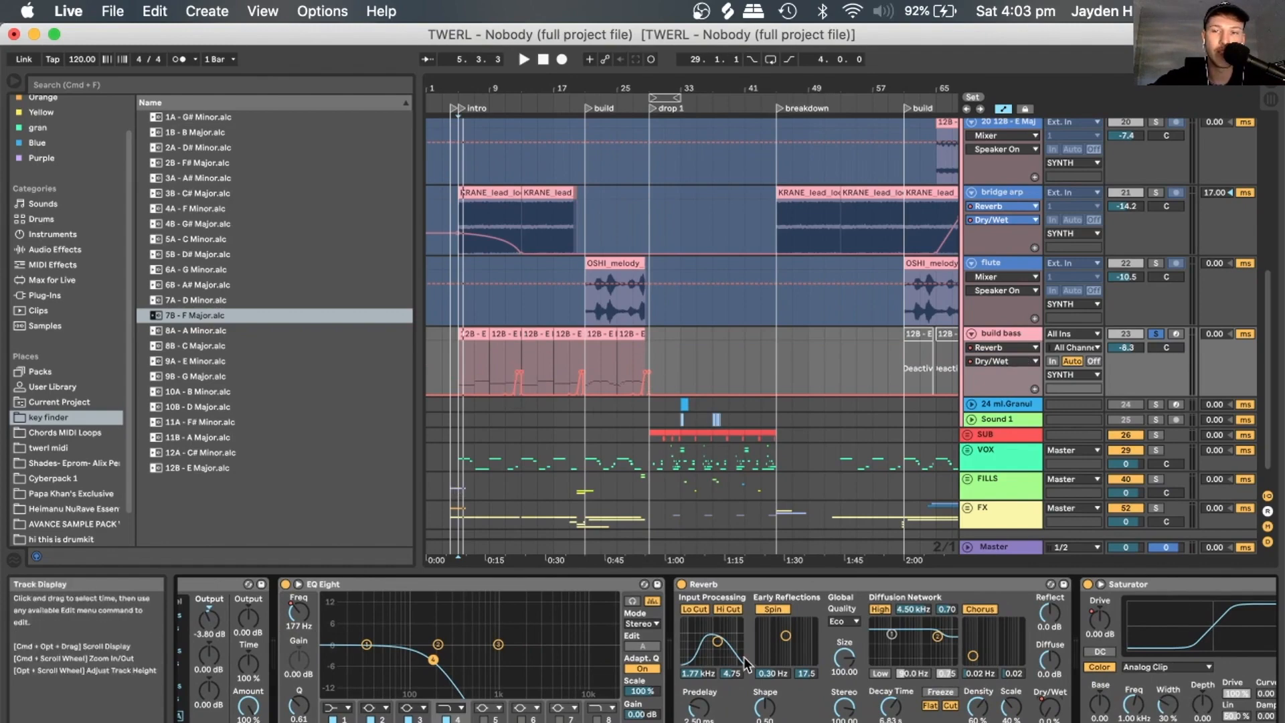
pyautogui.hscroll(8, 766, 630)
pyautogui.click(767, 630)
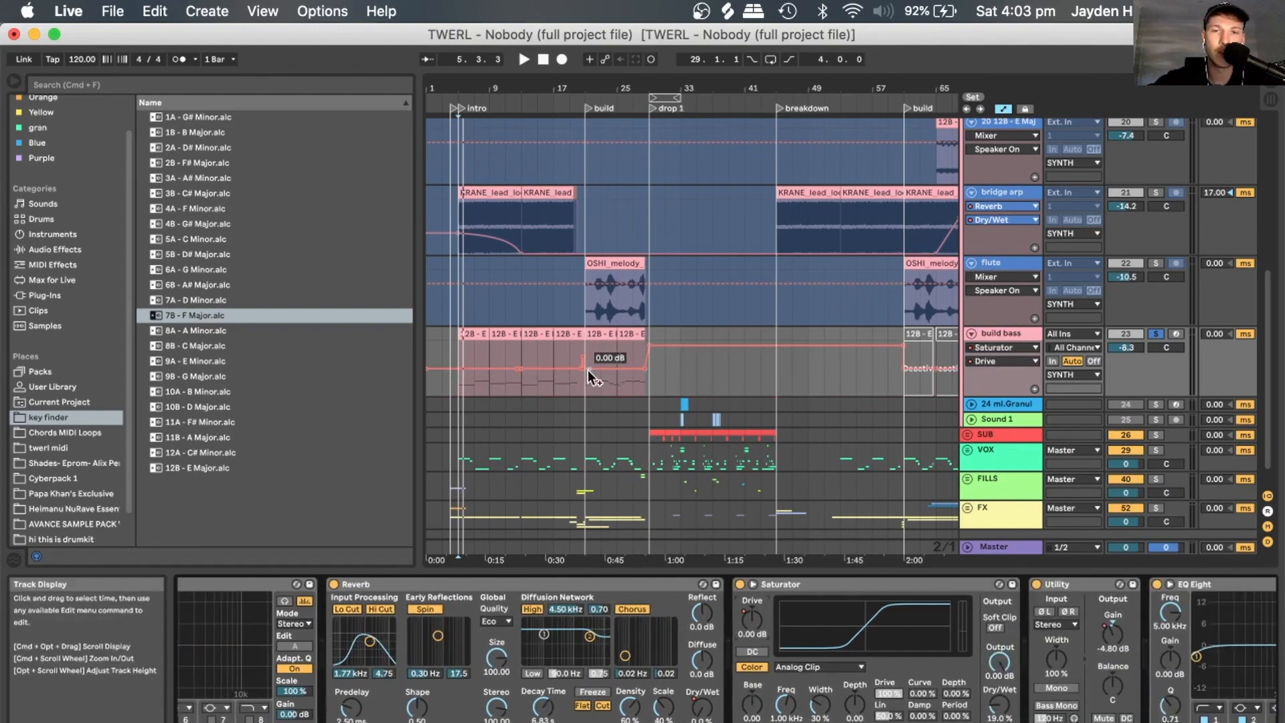
# Show the build bass automation for the Utility Gain and the Redux Sample Soft parameter.
pyautogui.hscroll(11, 845, 646)
pyautogui.click(619, 632)
pyautogui.hscroll(15, 863, 657)
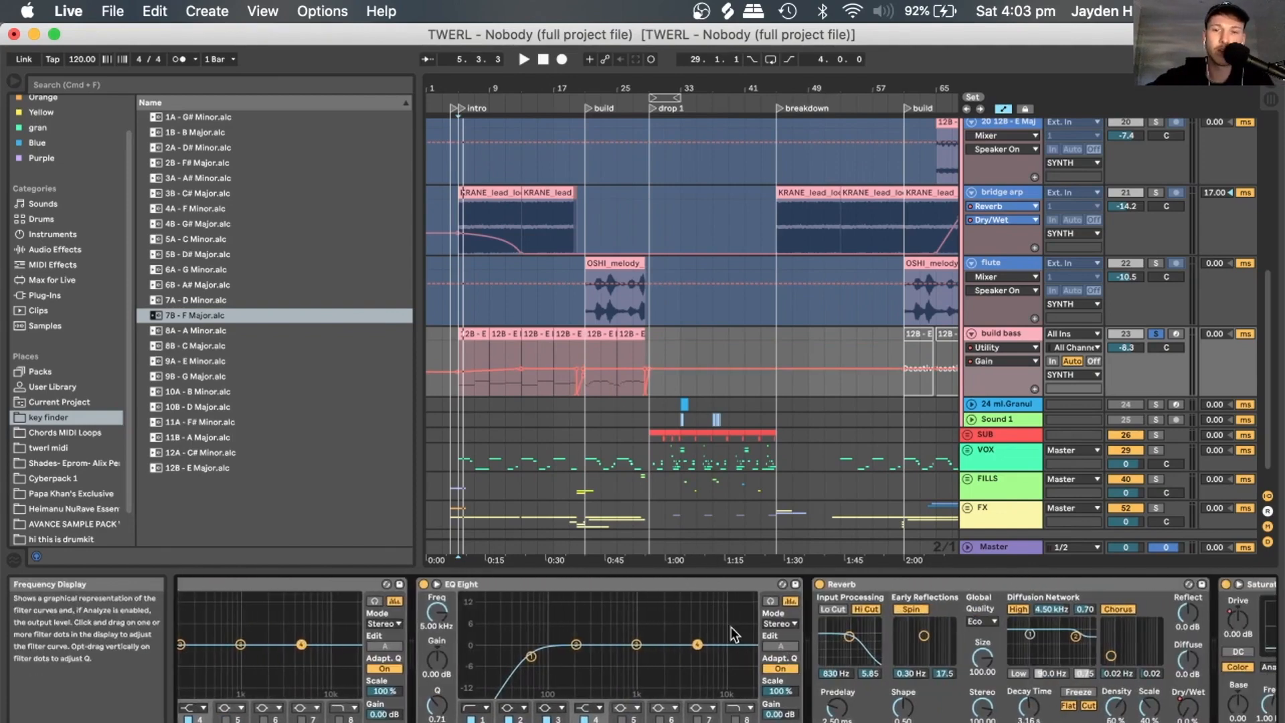
pyautogui.hscroll(9, 734, 633)
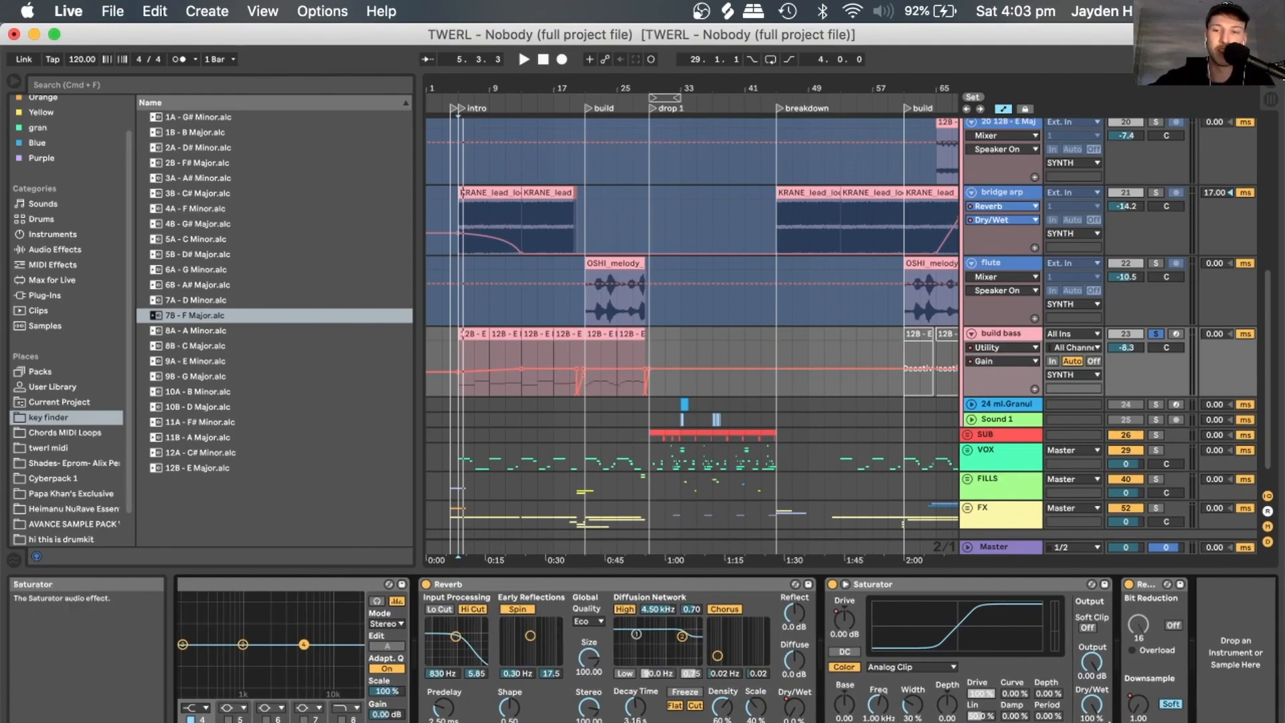
pyautogui.click(1170, 704)
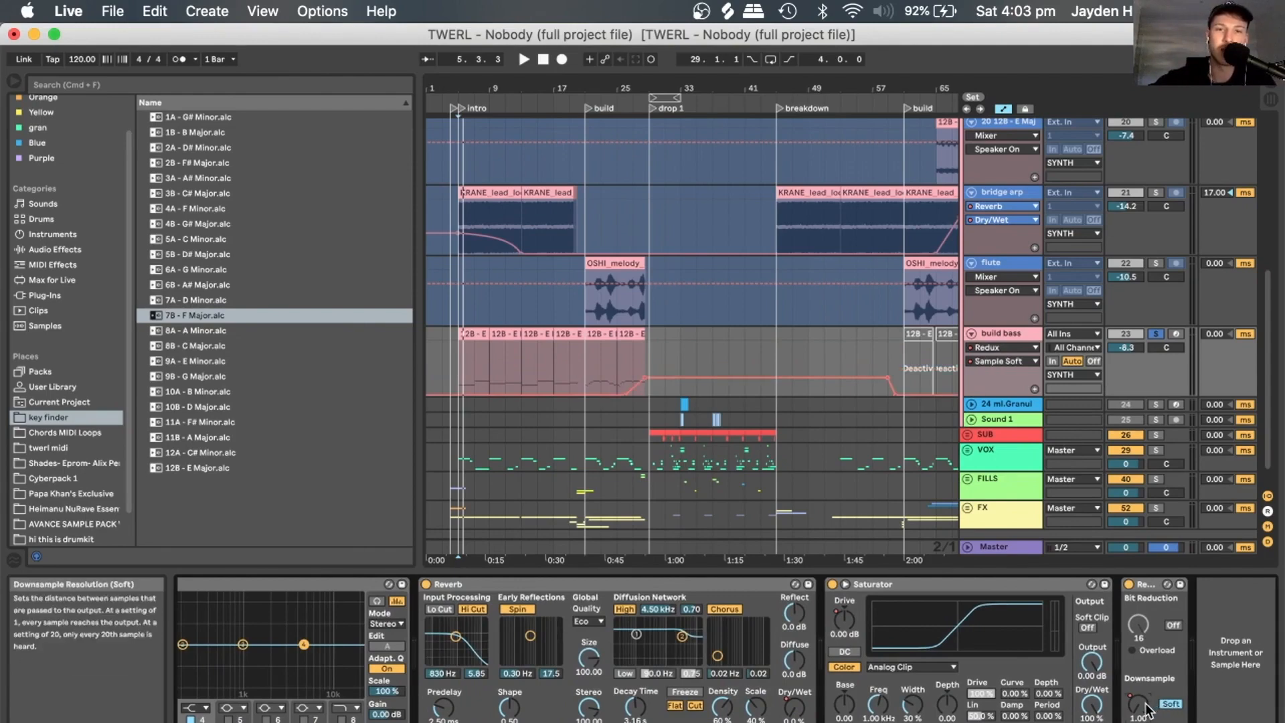
# Play the build bass through the end of the build from about bar 25 to hear the Redux automation.
pyautogui.click(632, 359)
pyautogui.press('space')
pyautogui.click(612, 363)
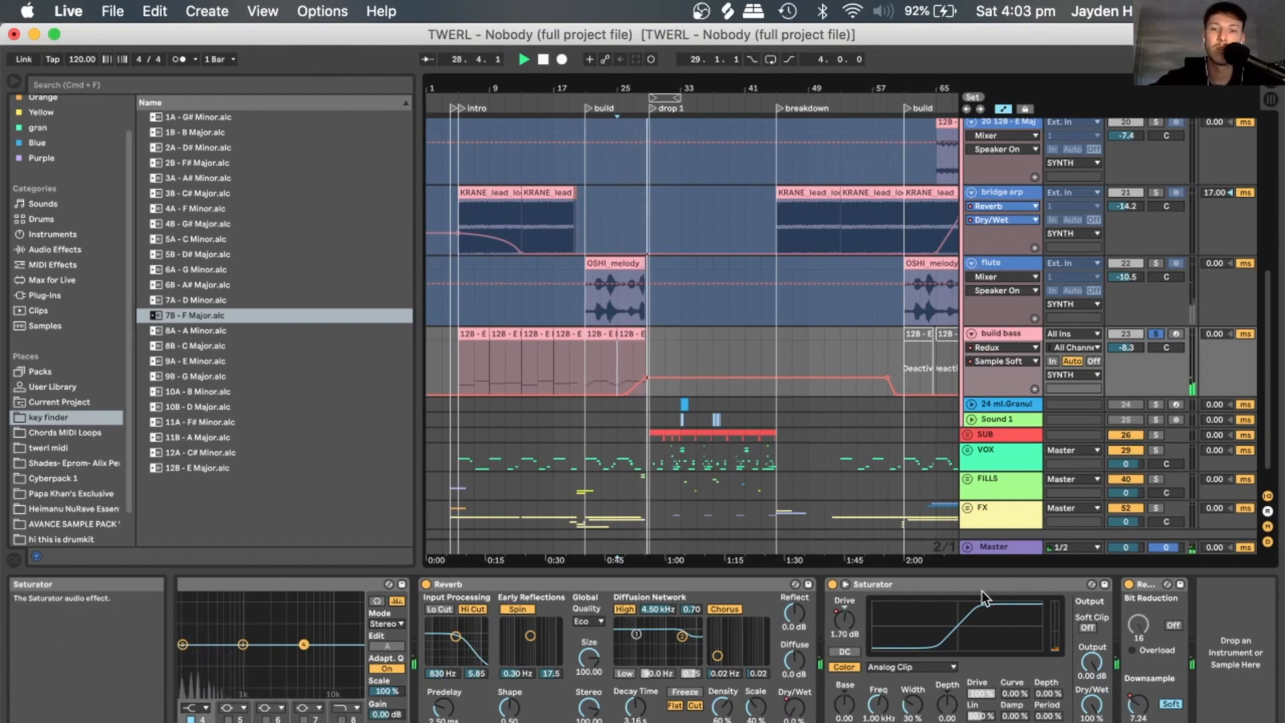
# Play the build bass from bar 5 and open its Serum plug-in window.
pyautogui.click(459, 355)
pyautogui.hscroll(-5, 573, 683)
pyautogui.press('space')
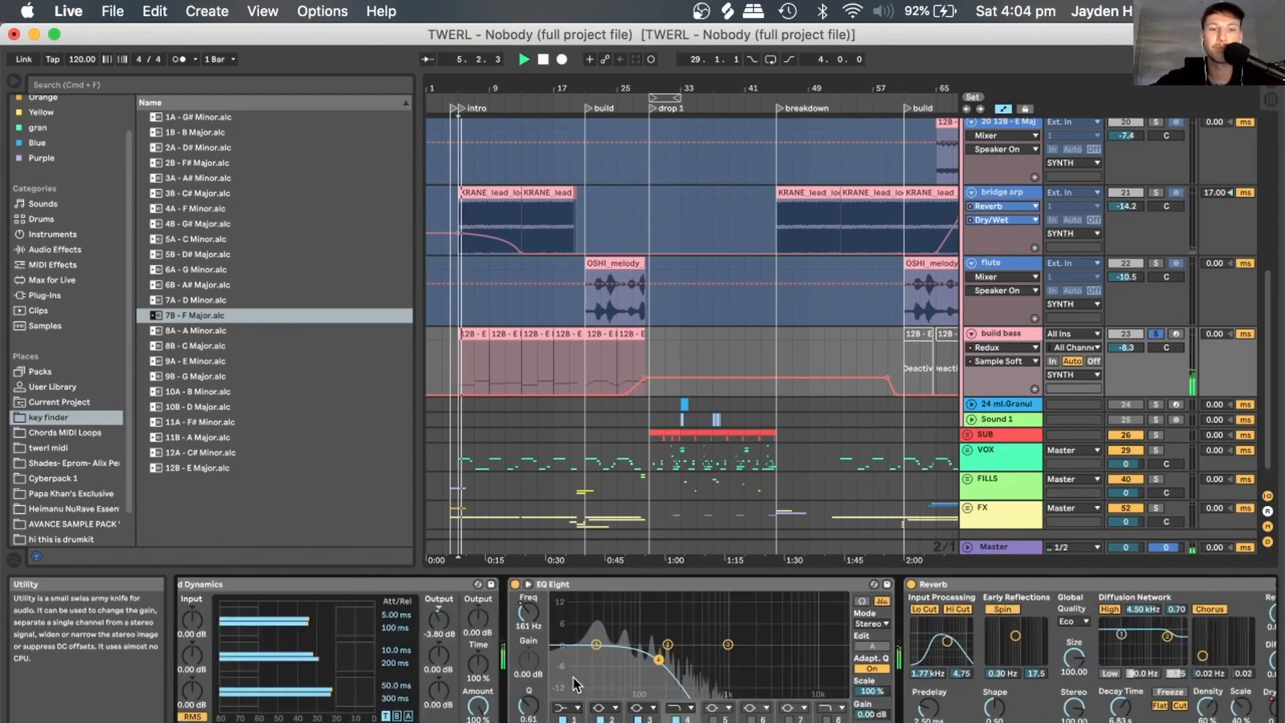
pyautogui.hscroll(-5, 574, 683)
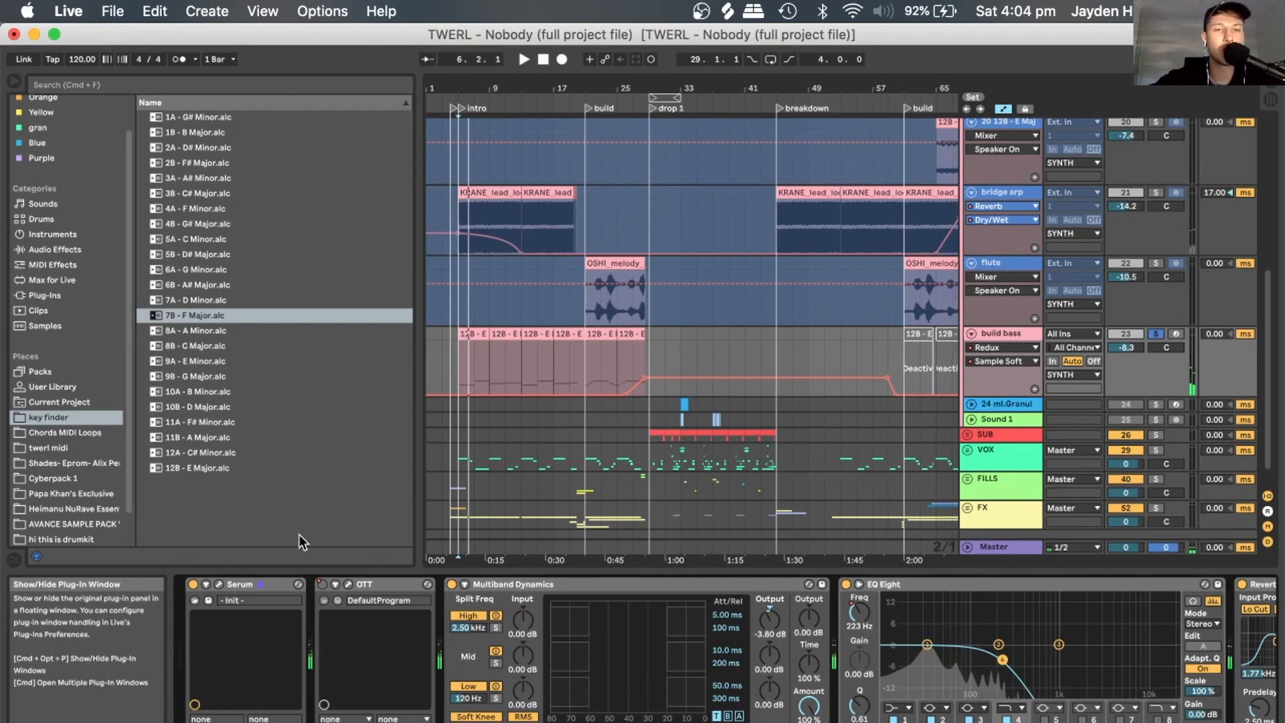
pyautogui.press('super+alt+p')
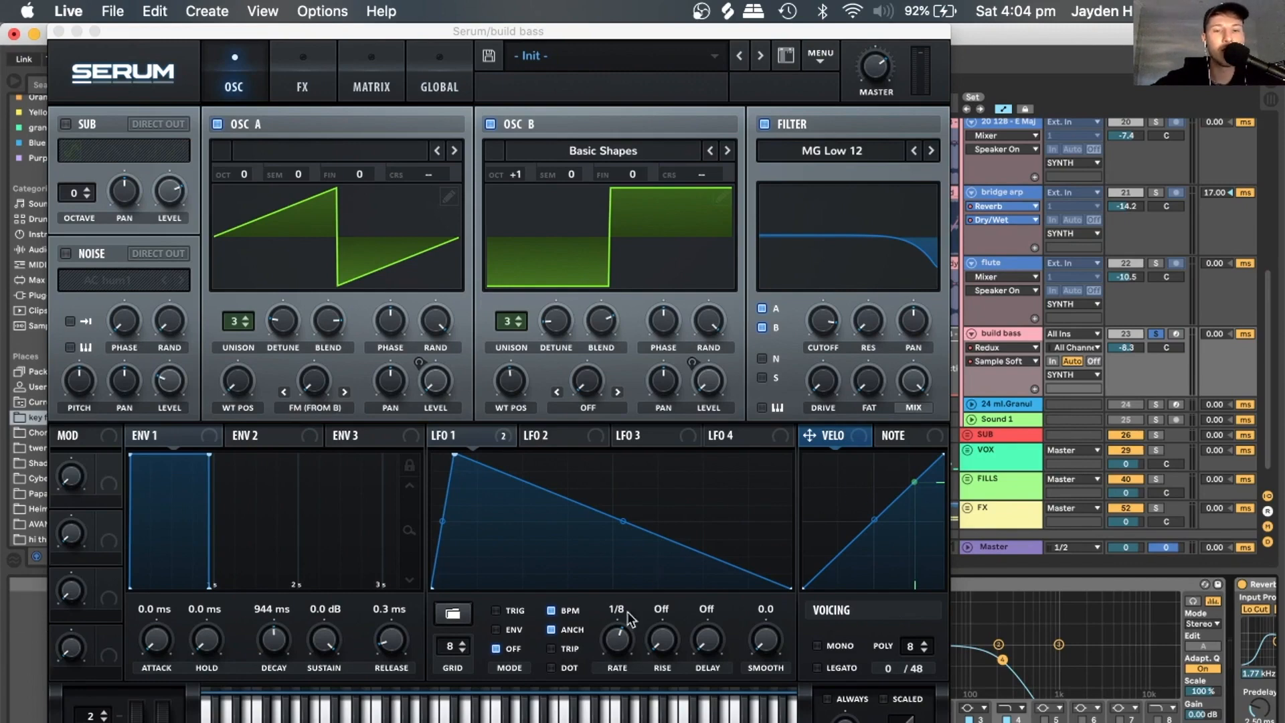
# Examine Serum's LFO 1 rate and oscillator A level while playing the bass, and close the plug-in window.
pyautogui.click(624, 631)
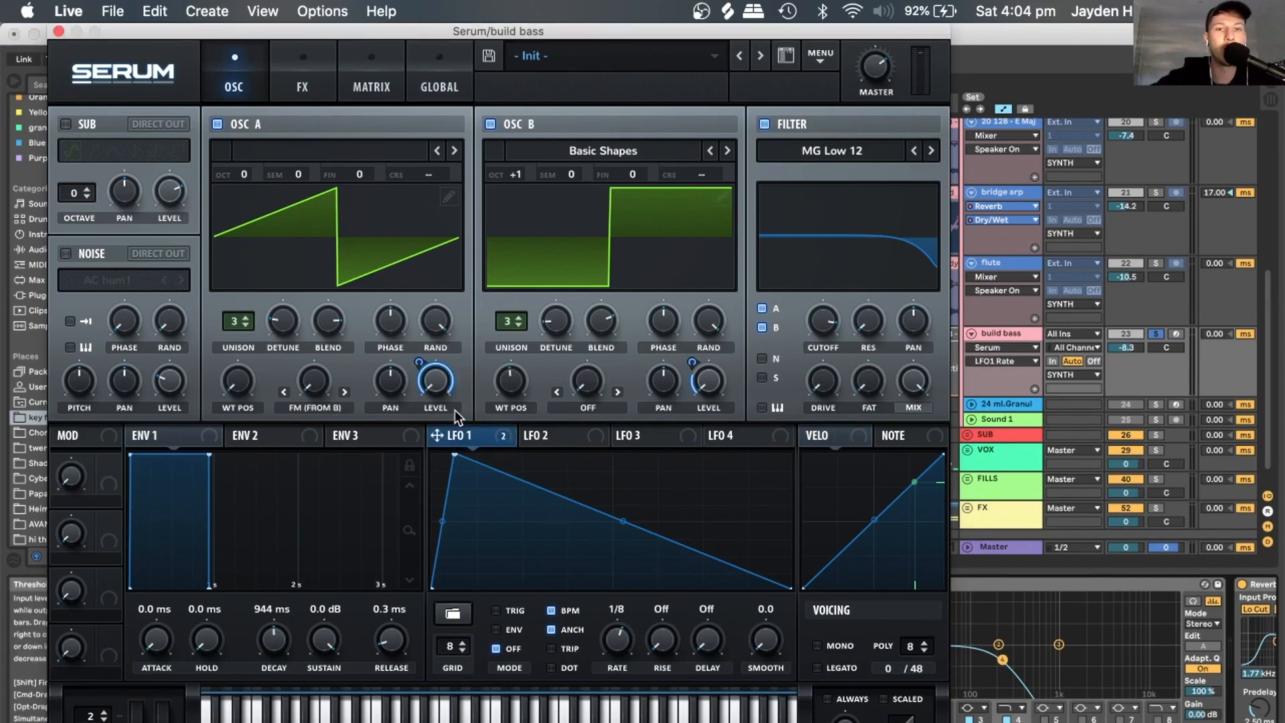
pyautogui.moveTo(432, 387); pyautogui.dragTo(437, 125)
pyautogui.press('space')
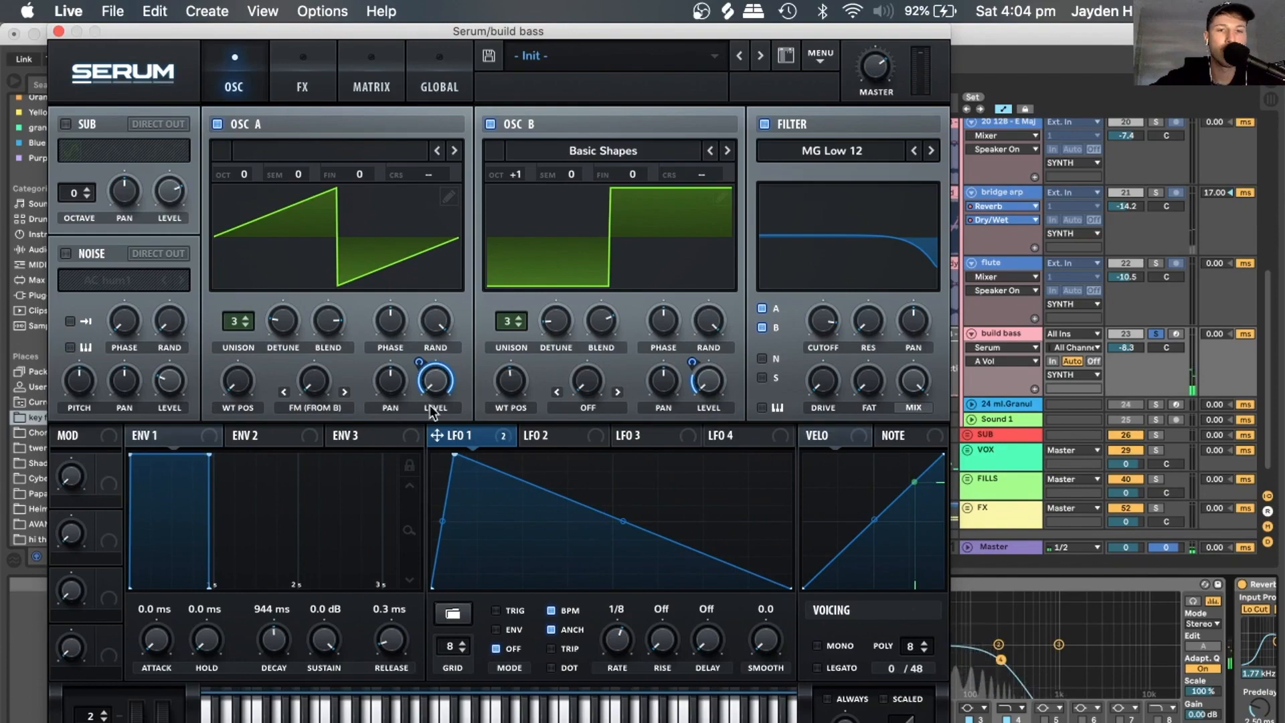
pyautogui.click(59, 31)
# Open the first build bass clip in an enlarged note editor, play it from bar 5 and return to the devices.
pyautogui.doubleClick(474, 333)
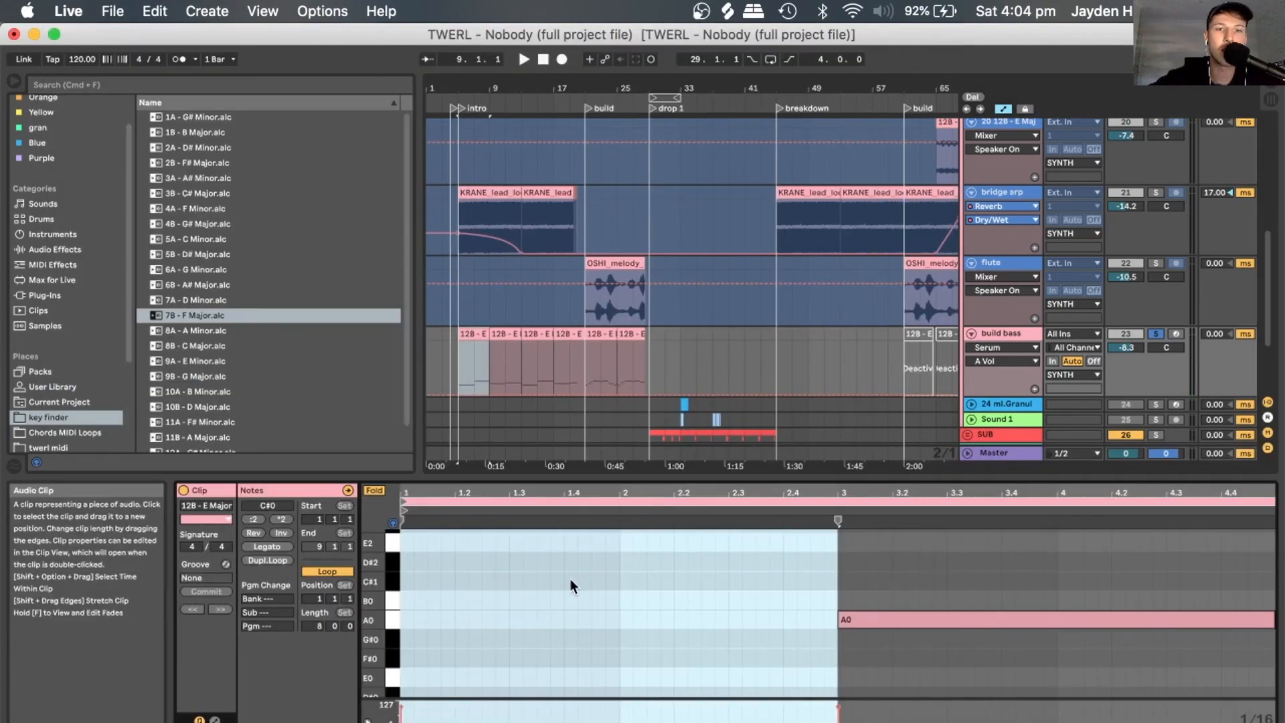
pyautogui.moveTo(489, 477); pyautogui.dragTo(476, 215)
pyautogui.press('space')
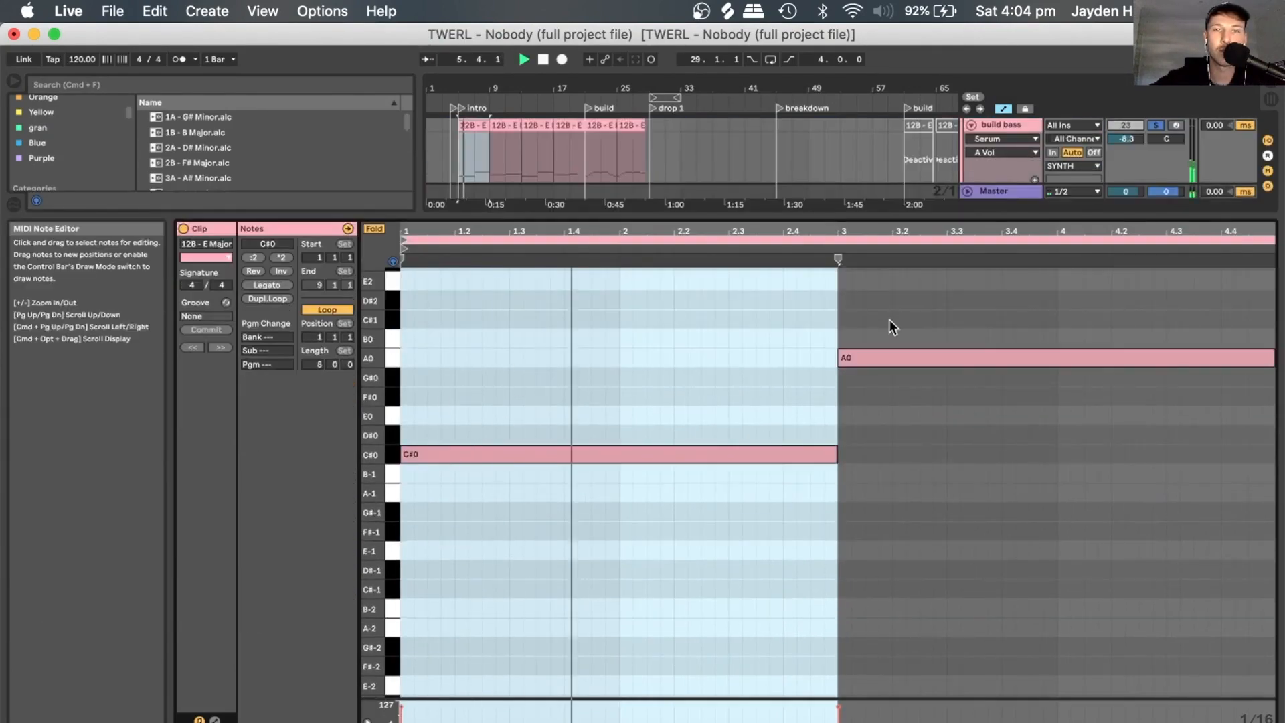
pyautogui.press('space')
pyautogui.doubleClick(998, 118)
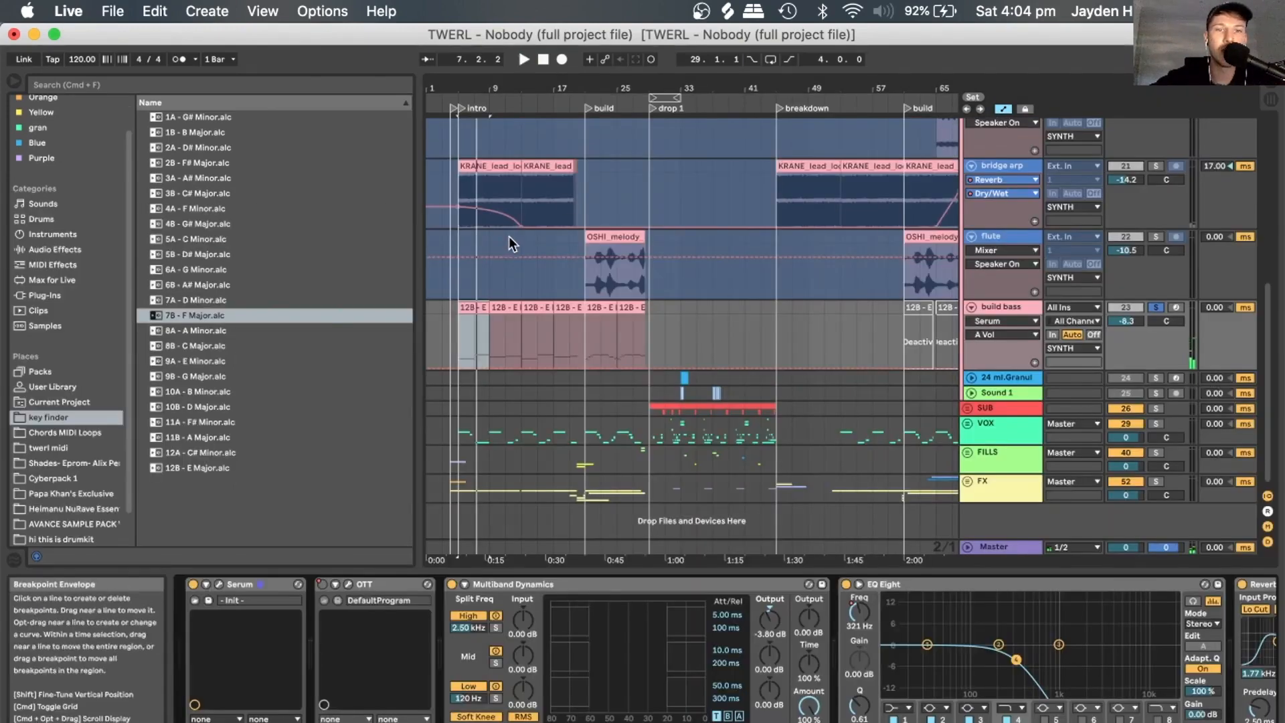
# Look over the synth tracks from saw lead down to build bass across the intro, build and first drop.
pyautogui.moveTo(460, 90); pyautogui.dragTo(463, 221)
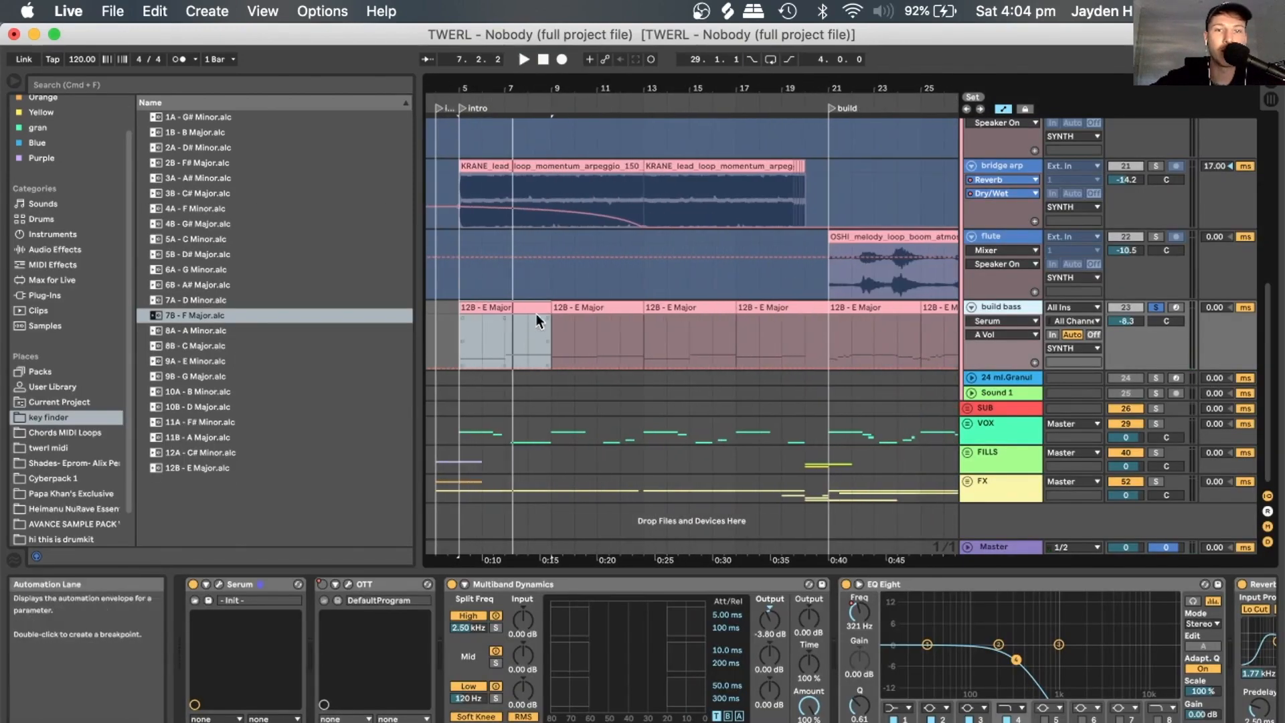
pyautogui.click(456, 327)
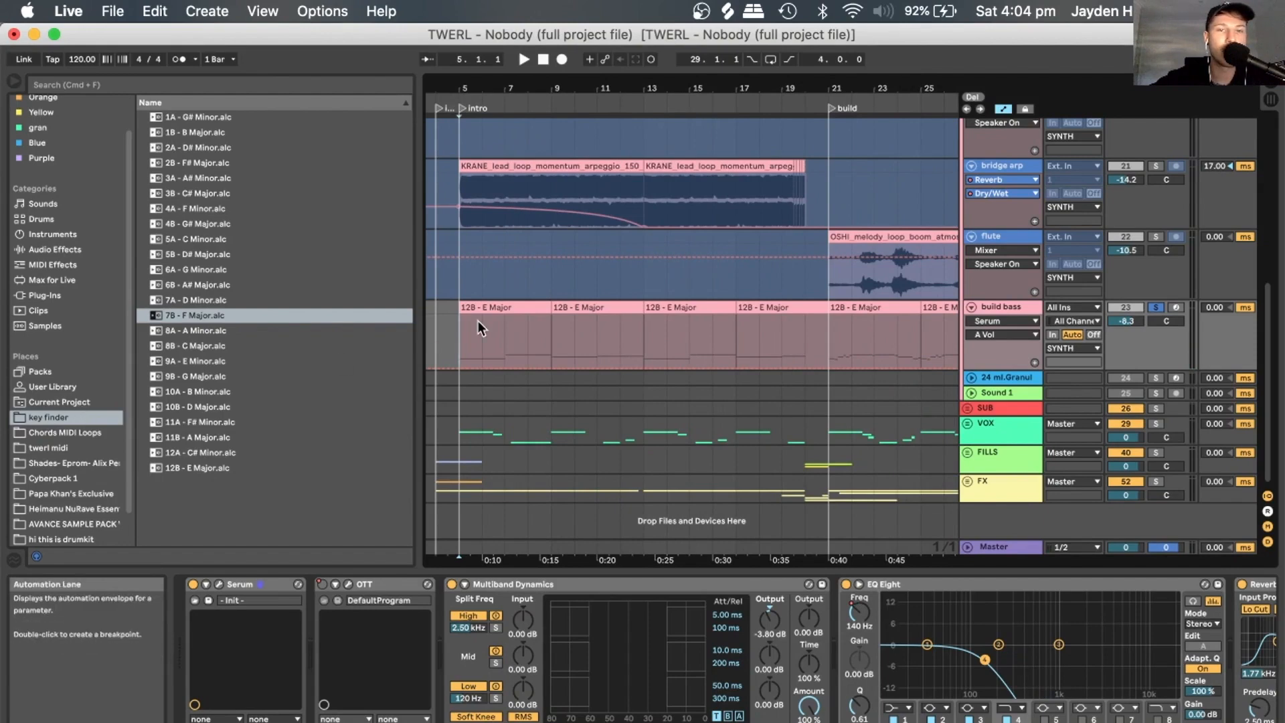
pyautogui.moveTo(511, 88); pyautogui.dragTo(487, 26)
pyautogui.scroll(5, 638, 247)
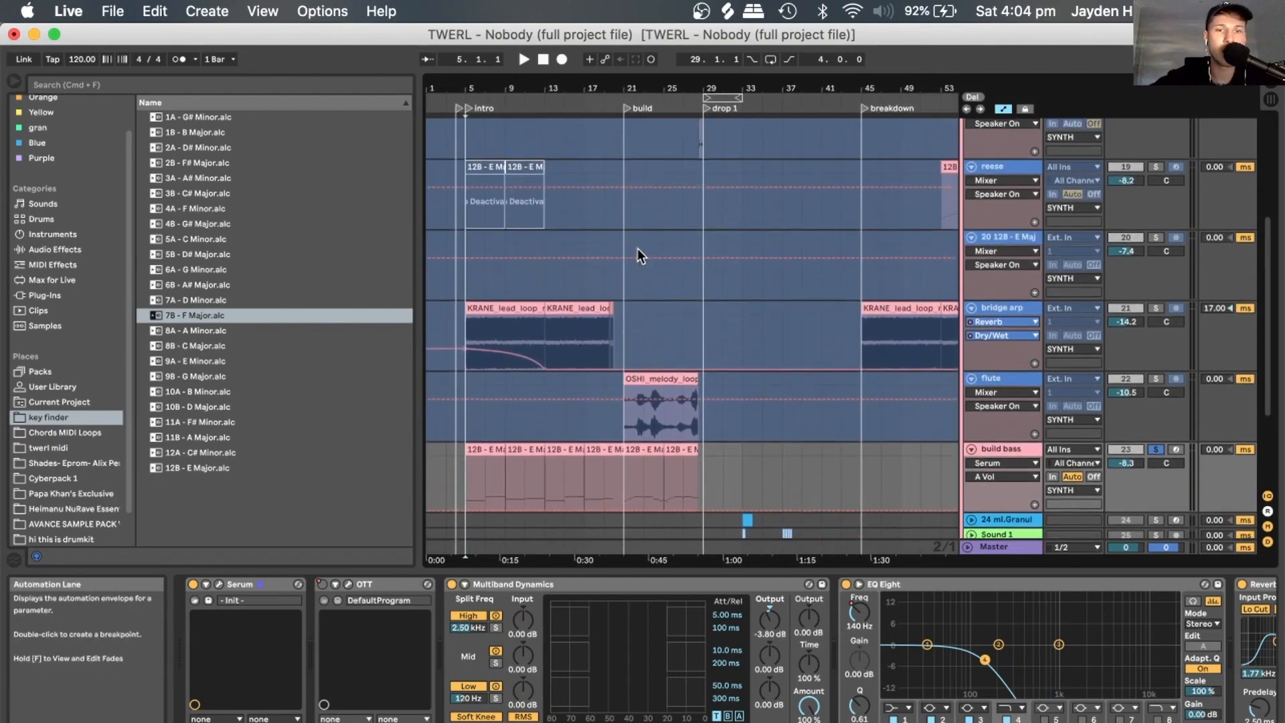
pyautogui.scroll(-1, 633, 268)
pyautogui.scroll(5, 717, 320)
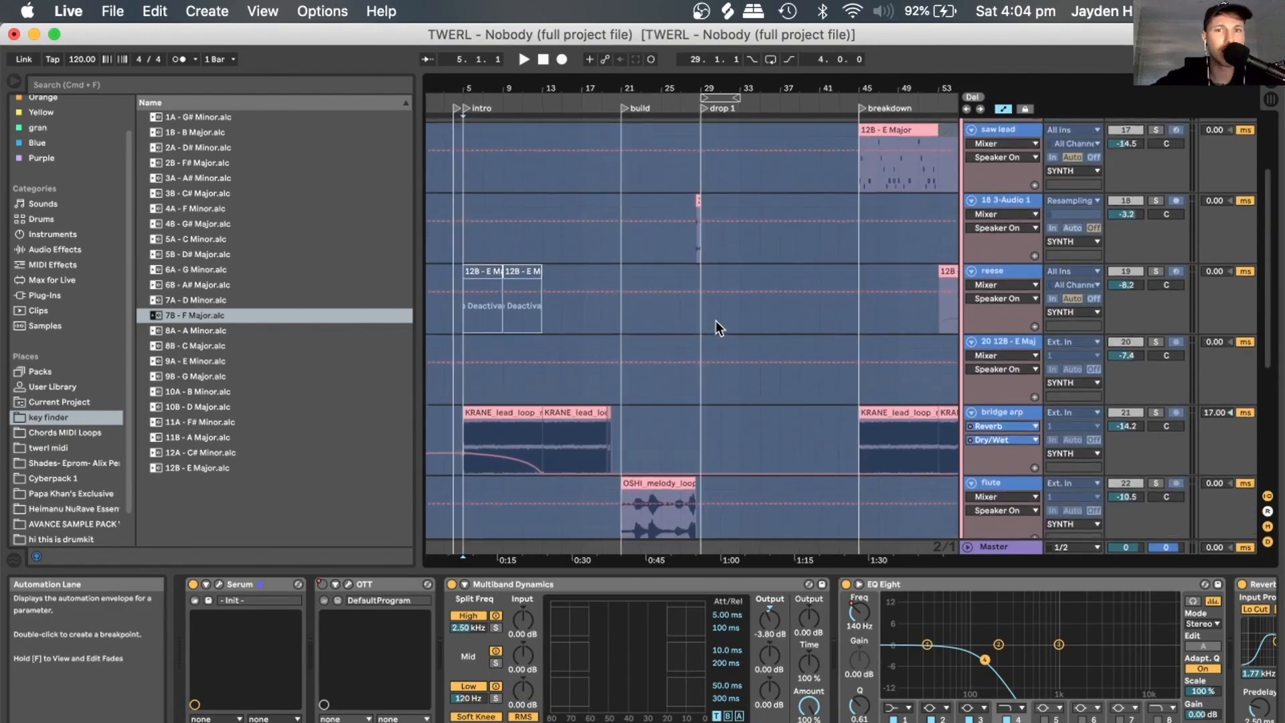
pyautogui.scroll(-7, 716, 320)
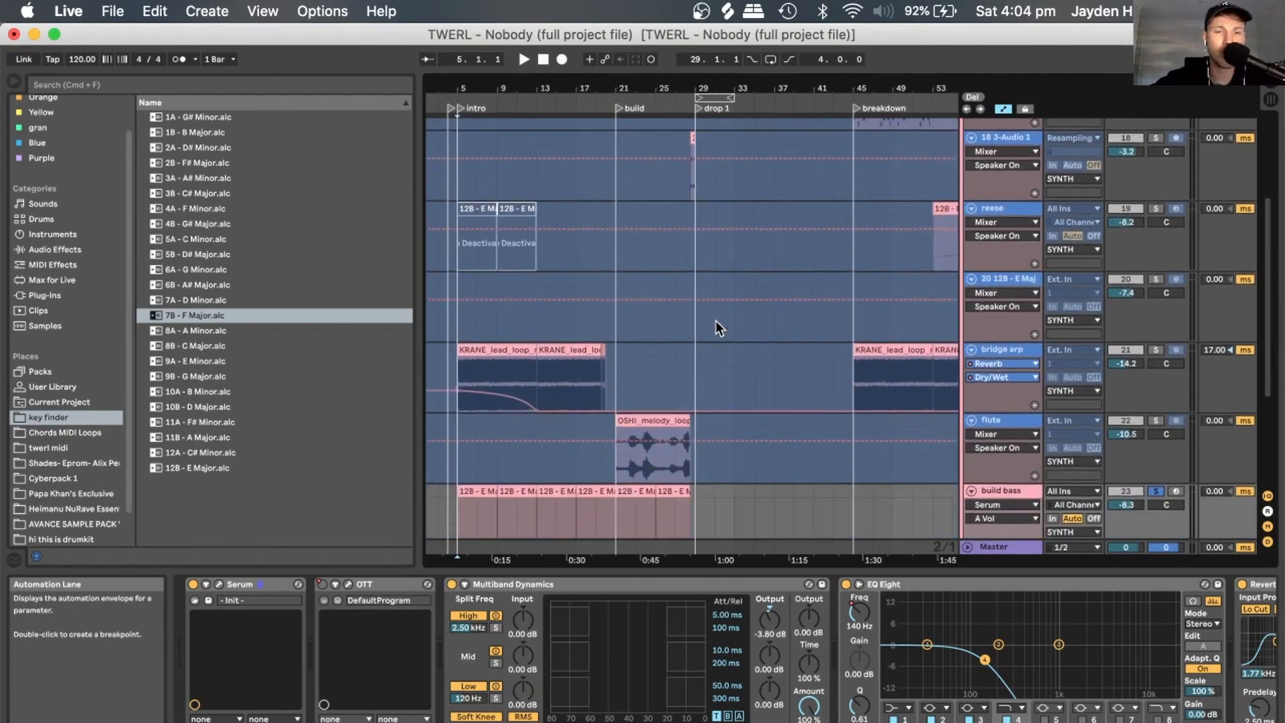
# Show the build bass's EQ Eight band 4 frequency automation and play its second intro clip between bars 9 and 13.
pyautogui.click(459, 419)
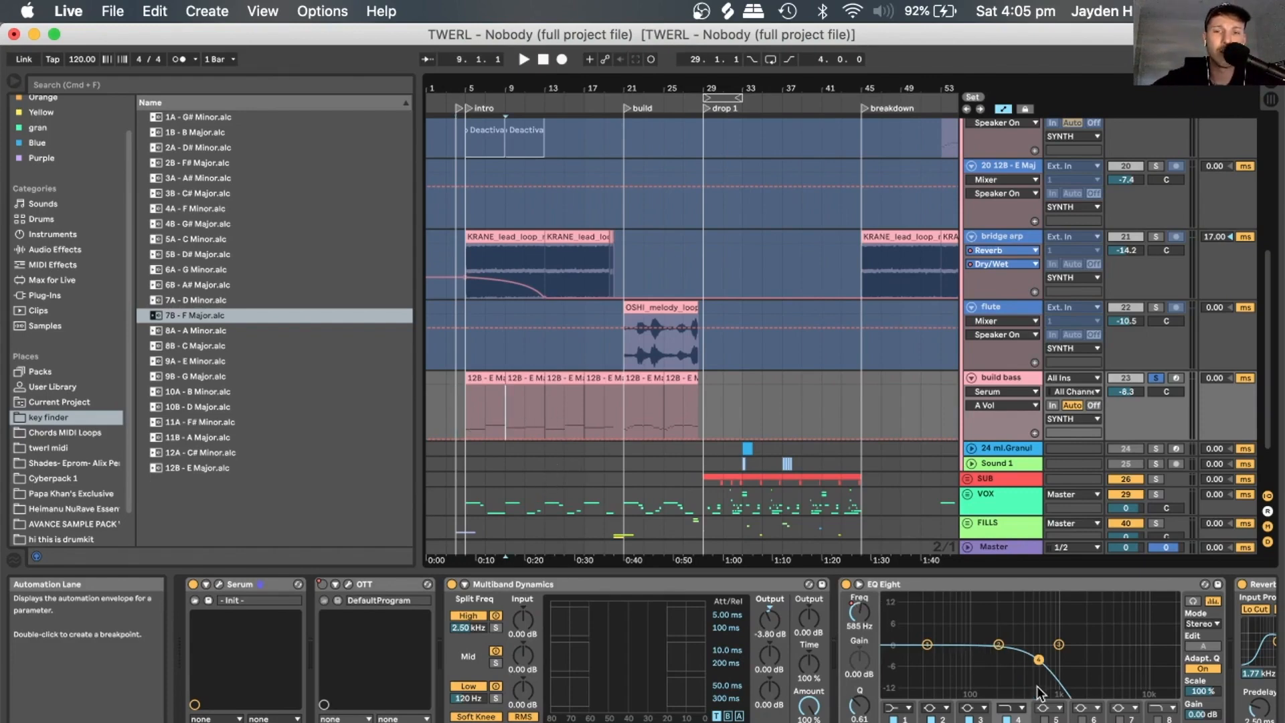
pyautogui.click(860, 613)
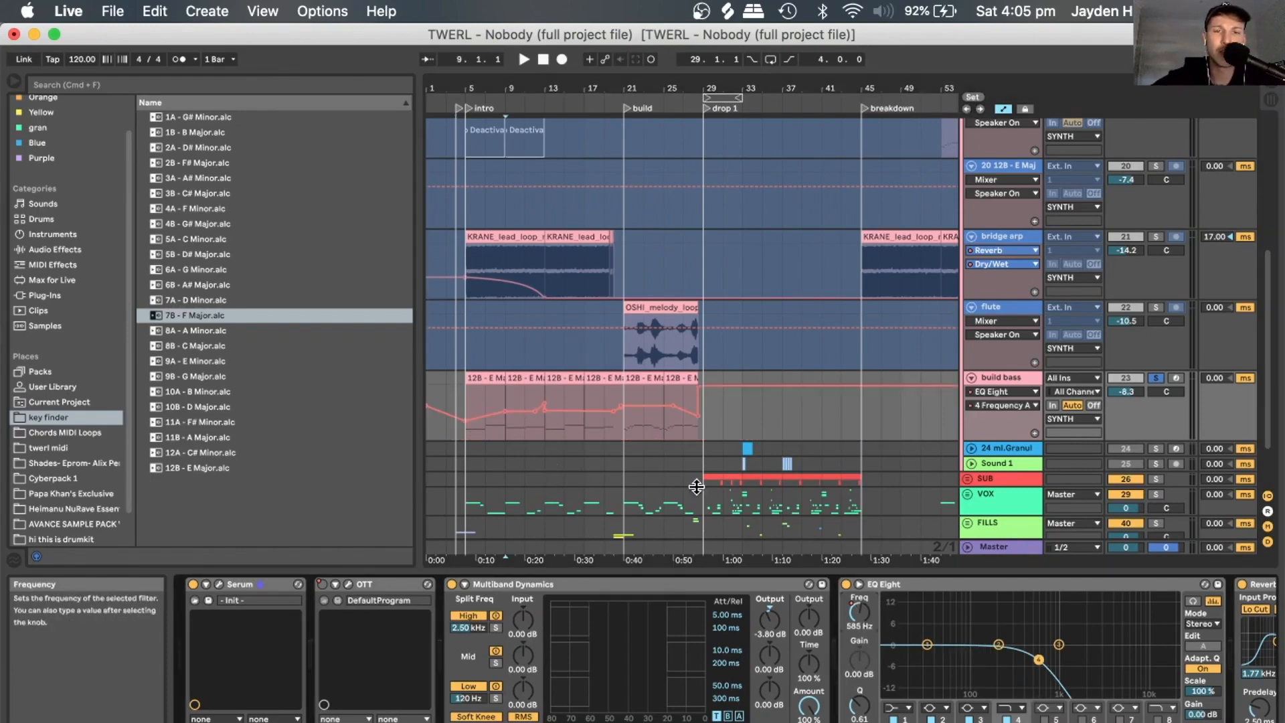
pyautogui.click(508, 395)
pyautogui.press('space')
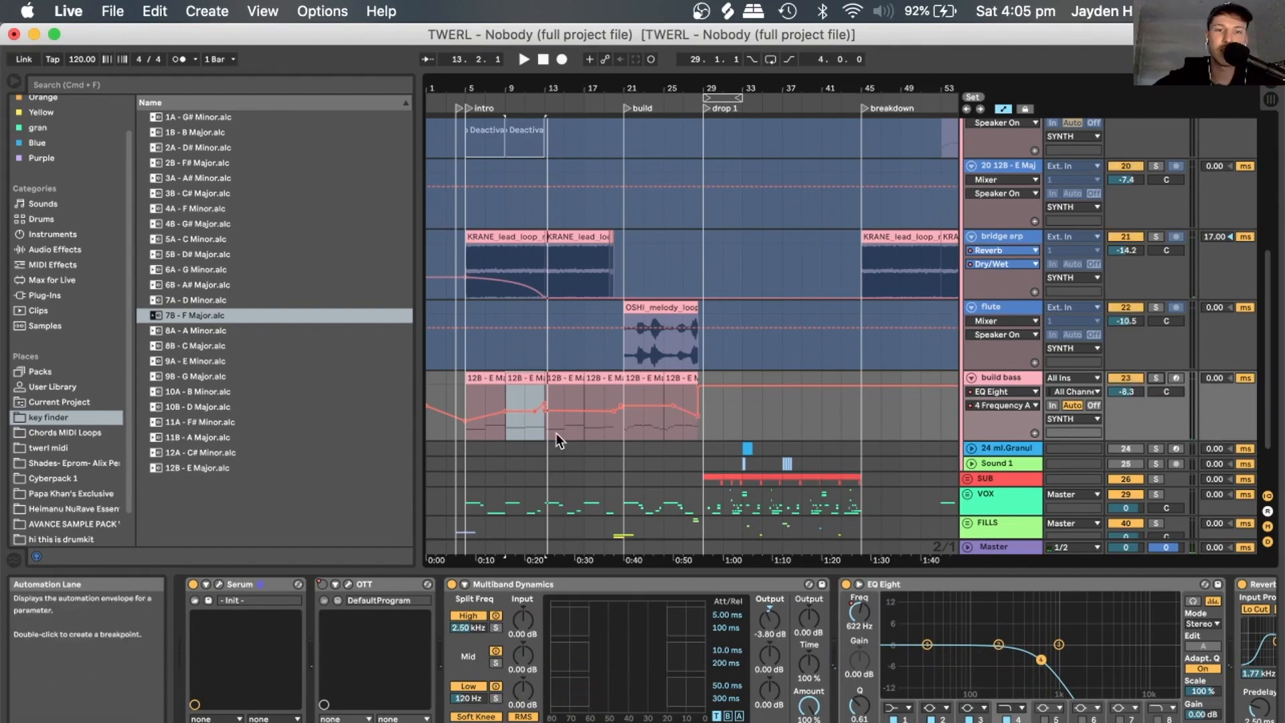
pyautogui.click(528, 424)
pyautogui.press('space')
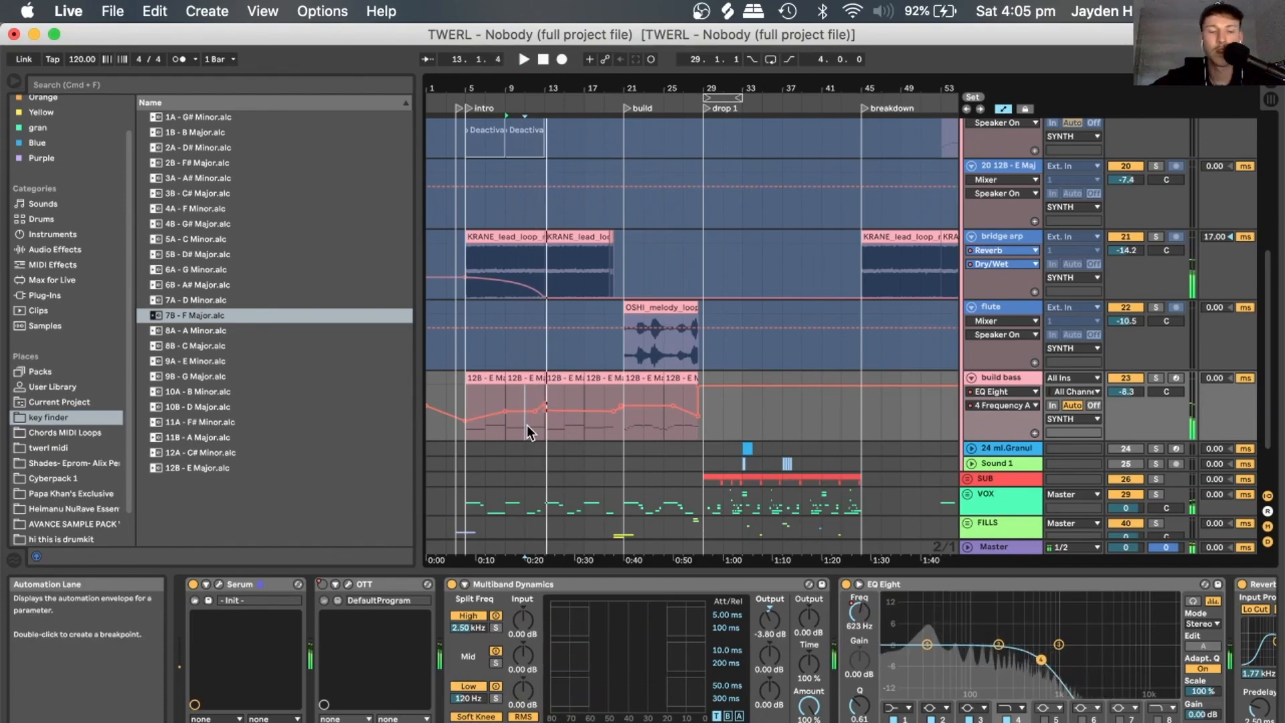
# Return the build bass track to its frozen state and set the playback start to the intro at bar 5.
pyautogui.press('super+z')
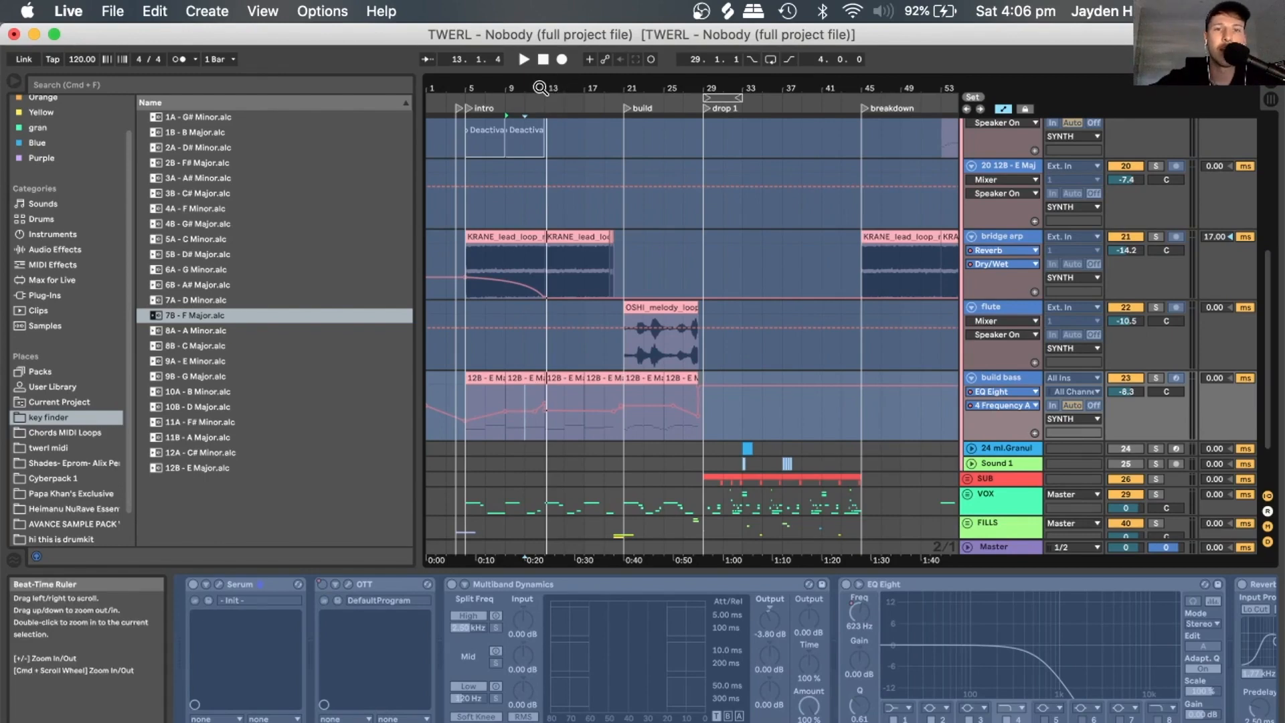
pyautogui.moveTo(541, 88); pyautogui.dragTo(541, 63)
pyautogui.scroll(3, 581, 287)
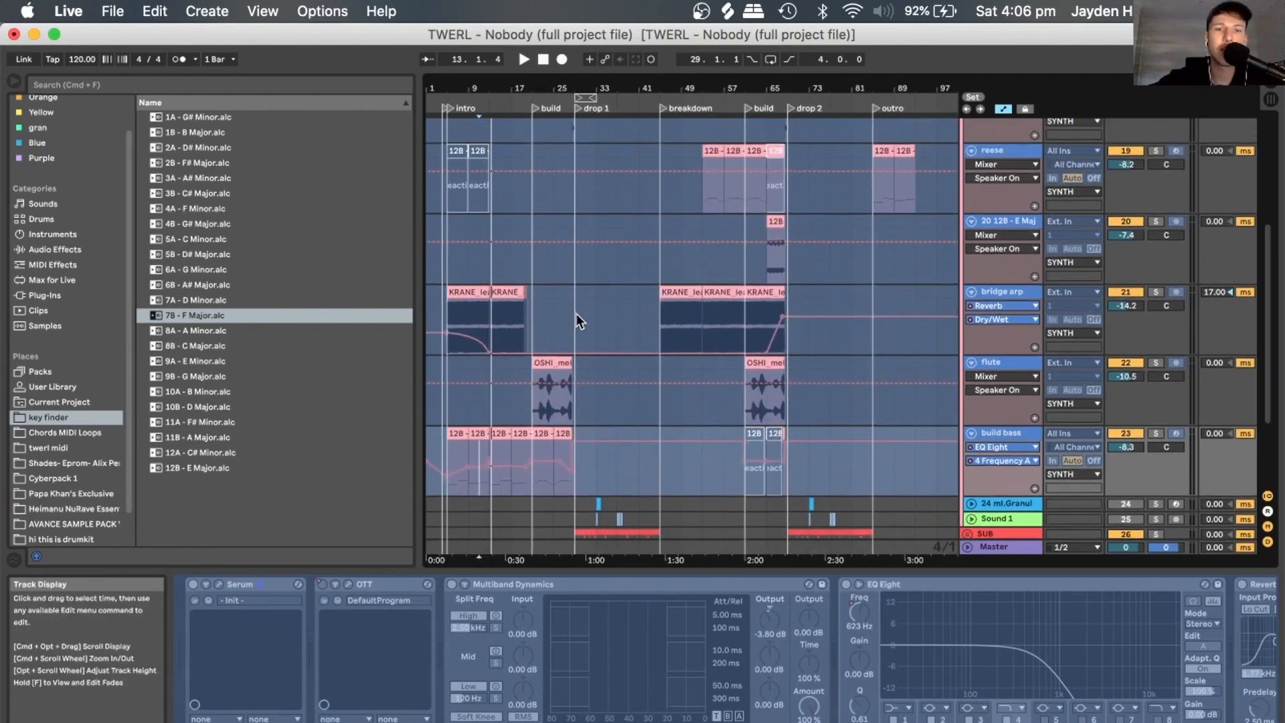
pyautogui.click(530, 404)
pyautogui.click(449, 414)
pyautogui.moveTo(446, 85); pyautogui.dragTo(445, 153)
pyautogui.scroll(5, 1019, 287)
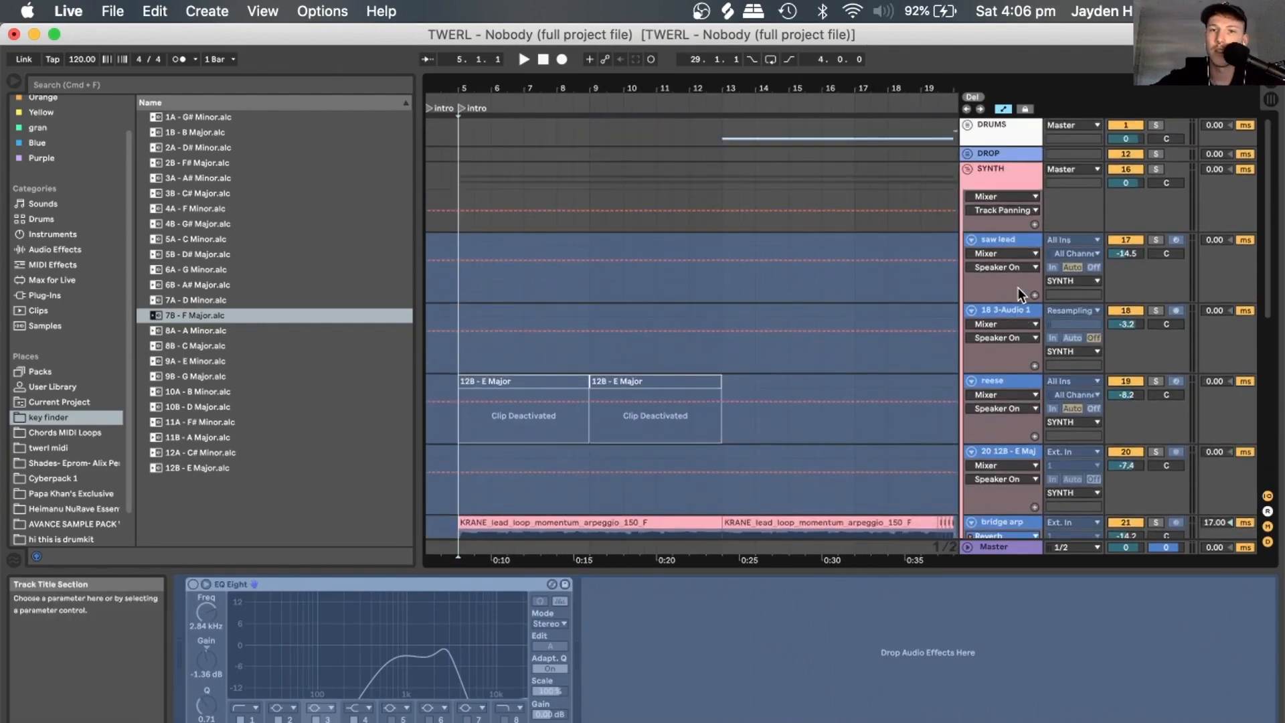
pyautogui.scroll(-4, 805, 227)
# Play the full mix from bar 5 through the intro and examine the chopped end of the bridge arp.
pyautogui.press('space')
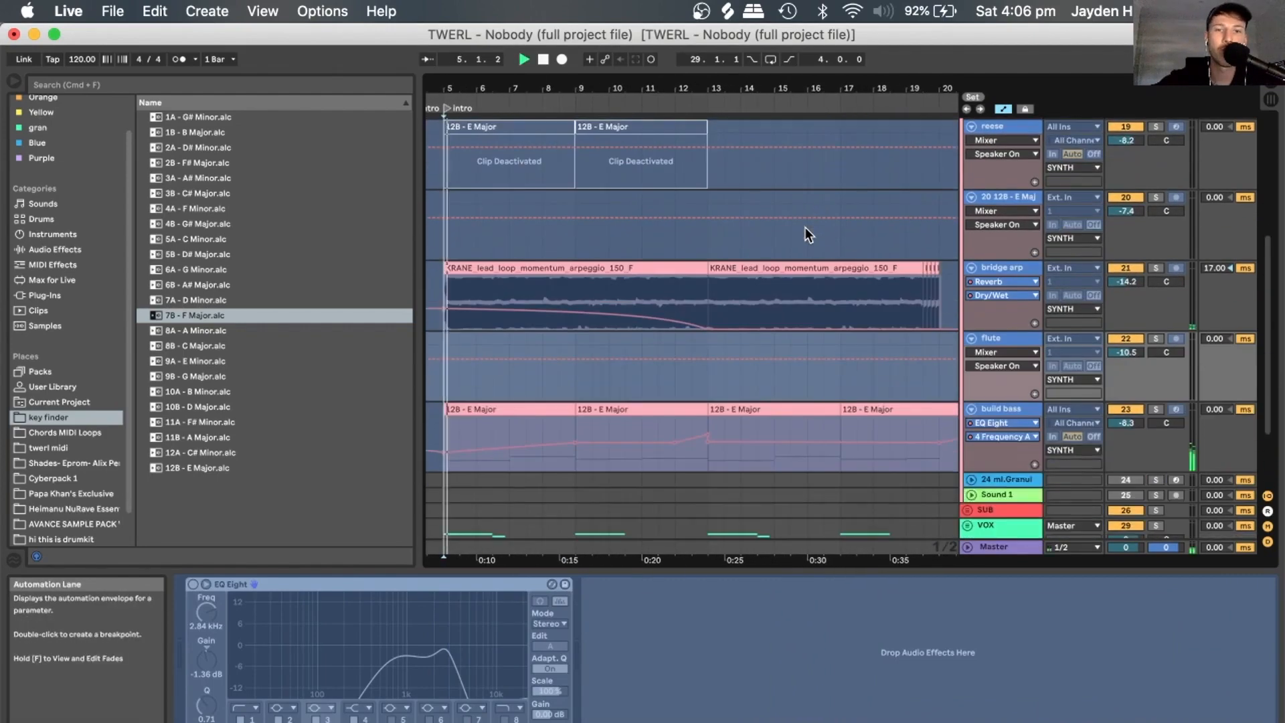
pyautogui.press('space')
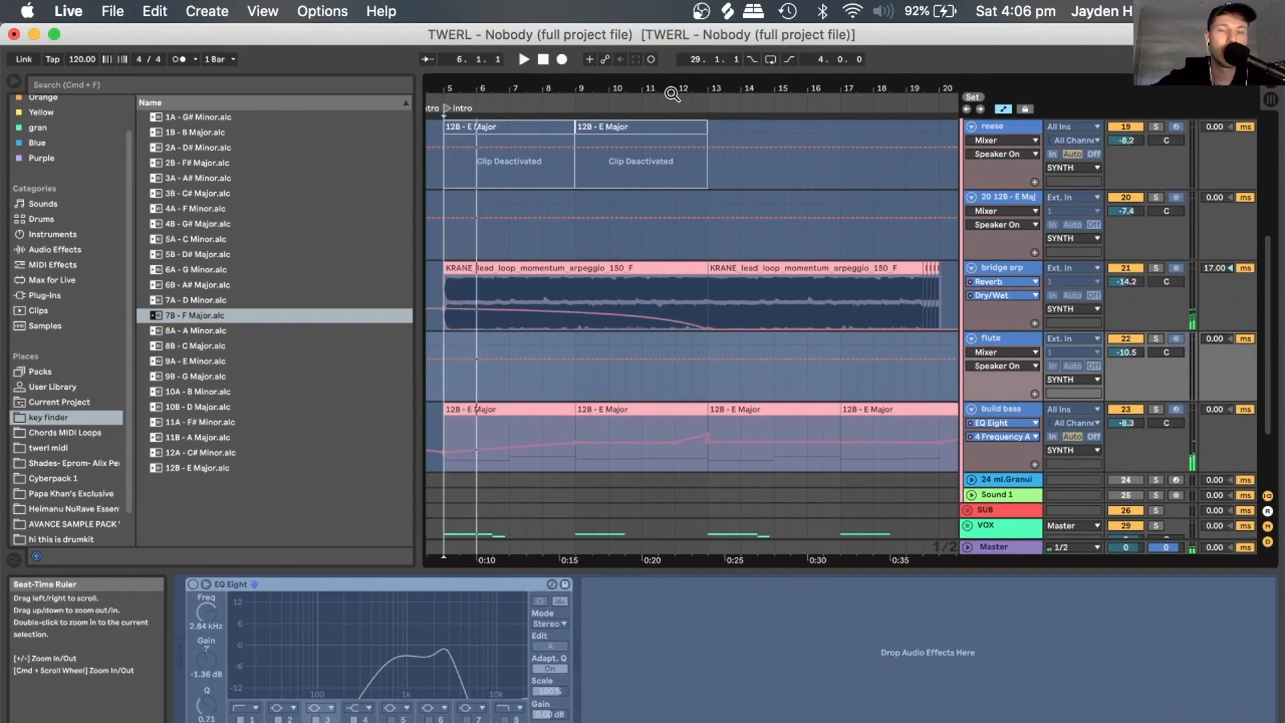
pyautogui.press('space')
pyautogui.moveTo(520, 88); pyautogui.dragTo(509, 51)
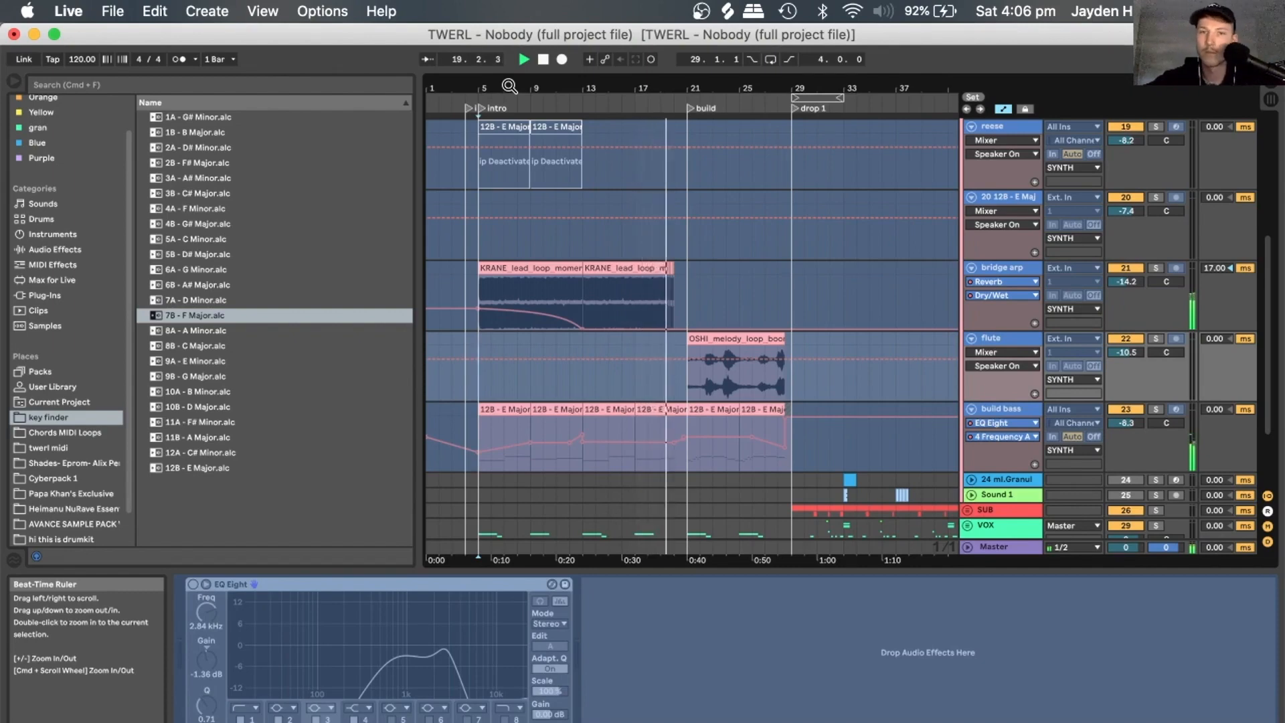
pyautogui.press('space')
pyautogui.moveTo(673, 87); pyautogui.dragTo(665, 295)
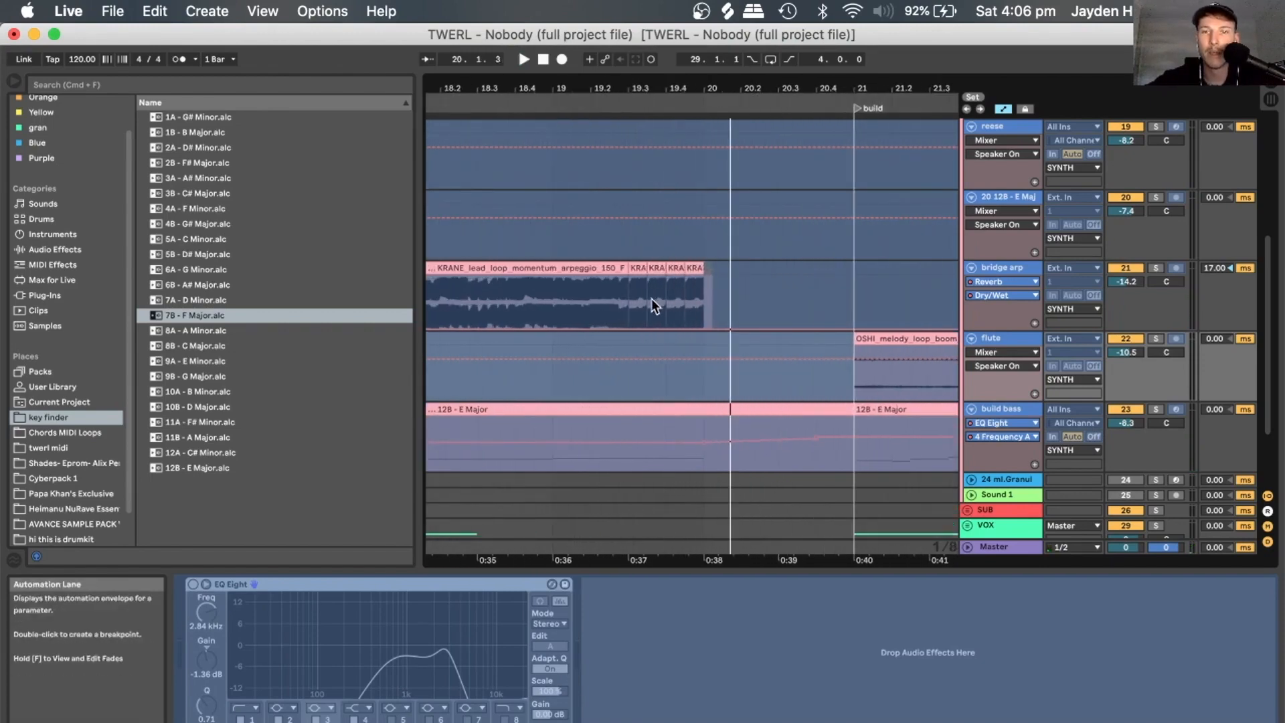
pyautogui.moveTo(656, 94); pyautogui.dragTo(624, 87)
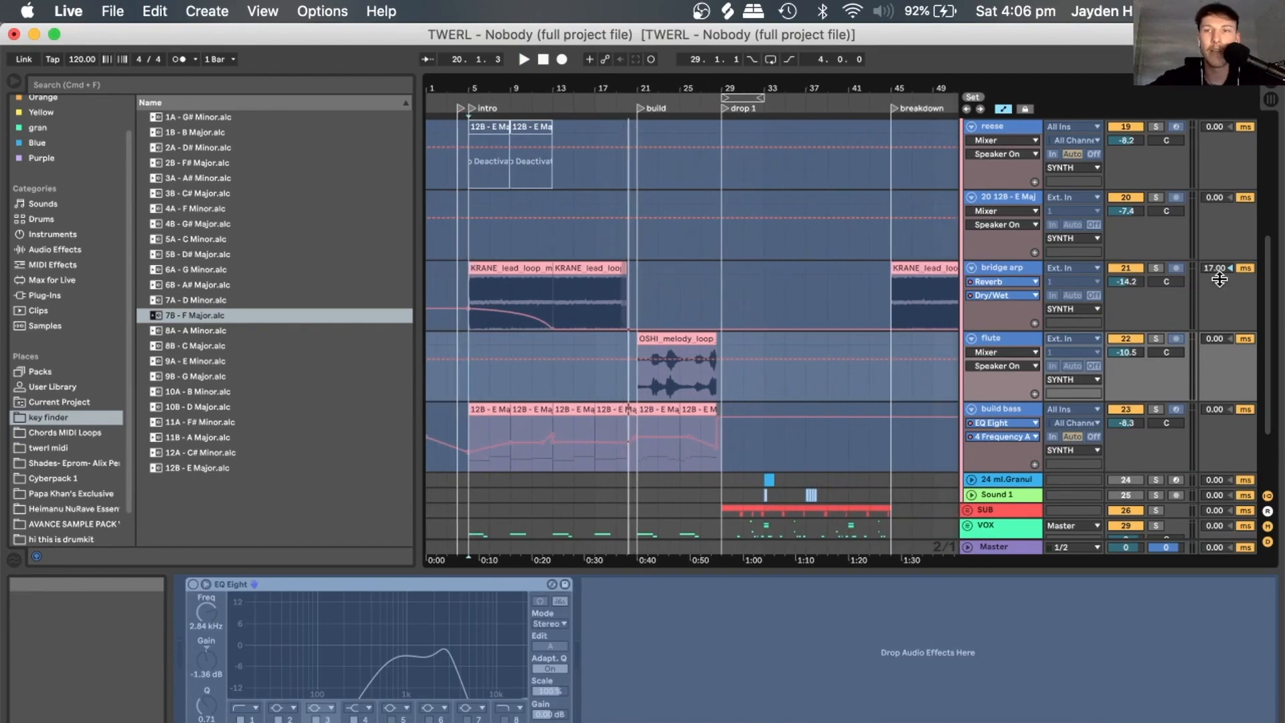
# Play the bridge arp's ending from about bar 17 into the start of the build.
pyautogui.click(1157, 268)
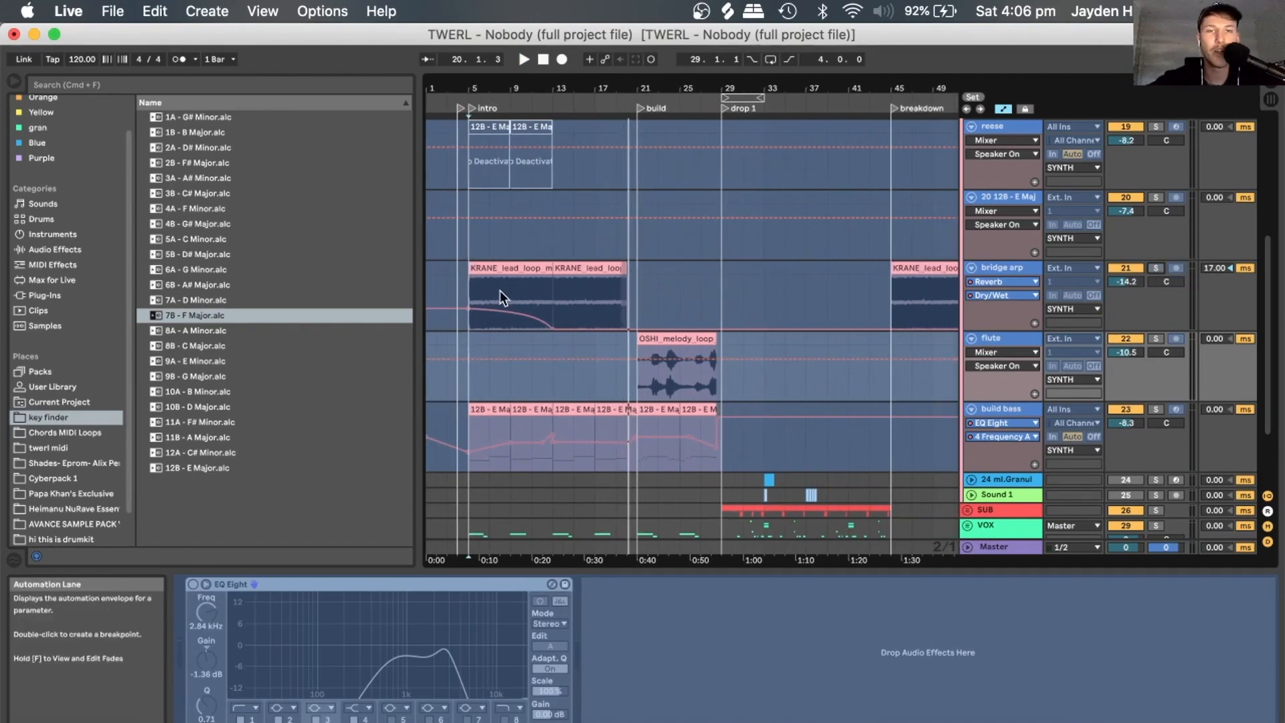
pyautogui.press('space')
pyautogui.click(598, 297)
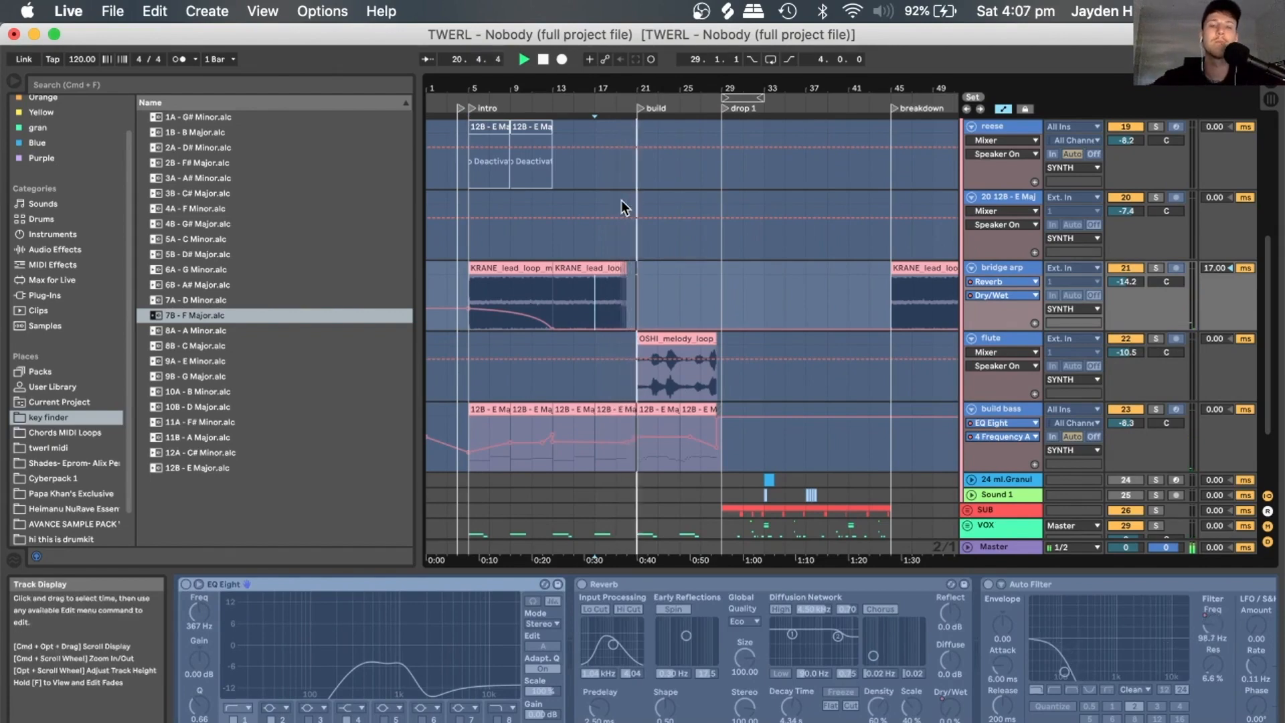
pyautogui.press('space')
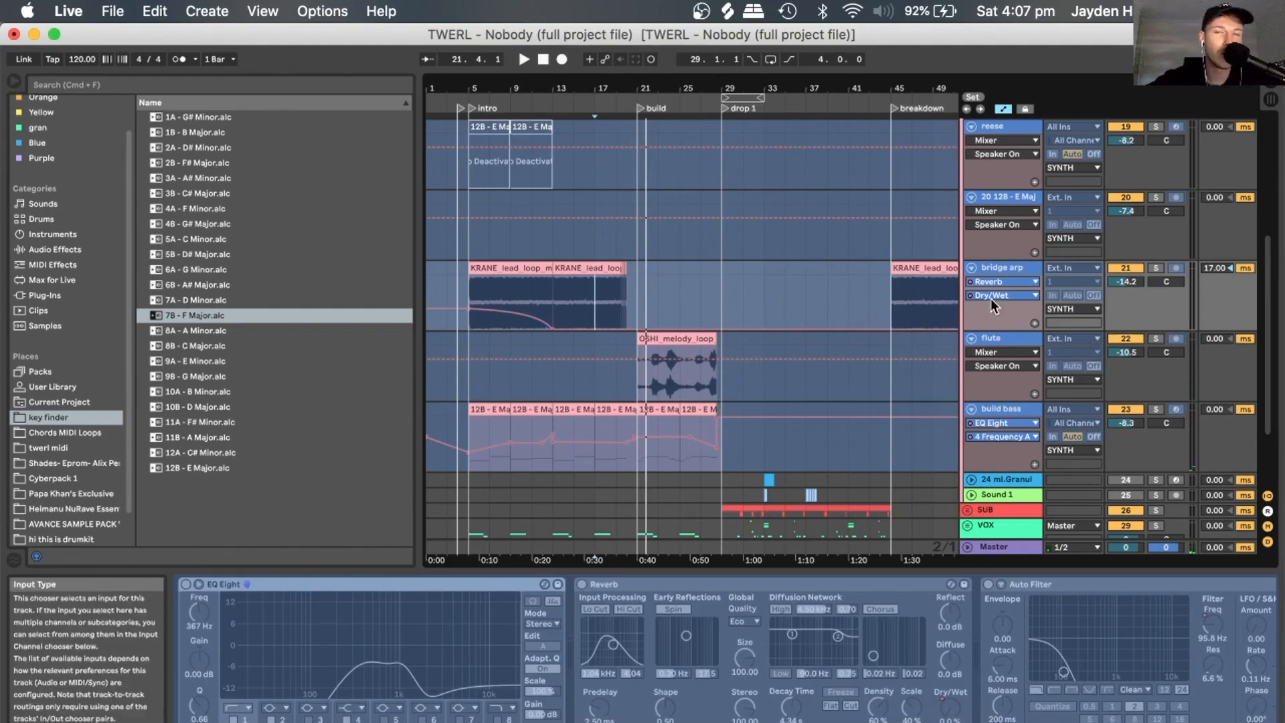
# Set the playback start to the build at bar 21, then solo and unfreeze the flute track.
pyautogui.scroll(-3, 658, 371)
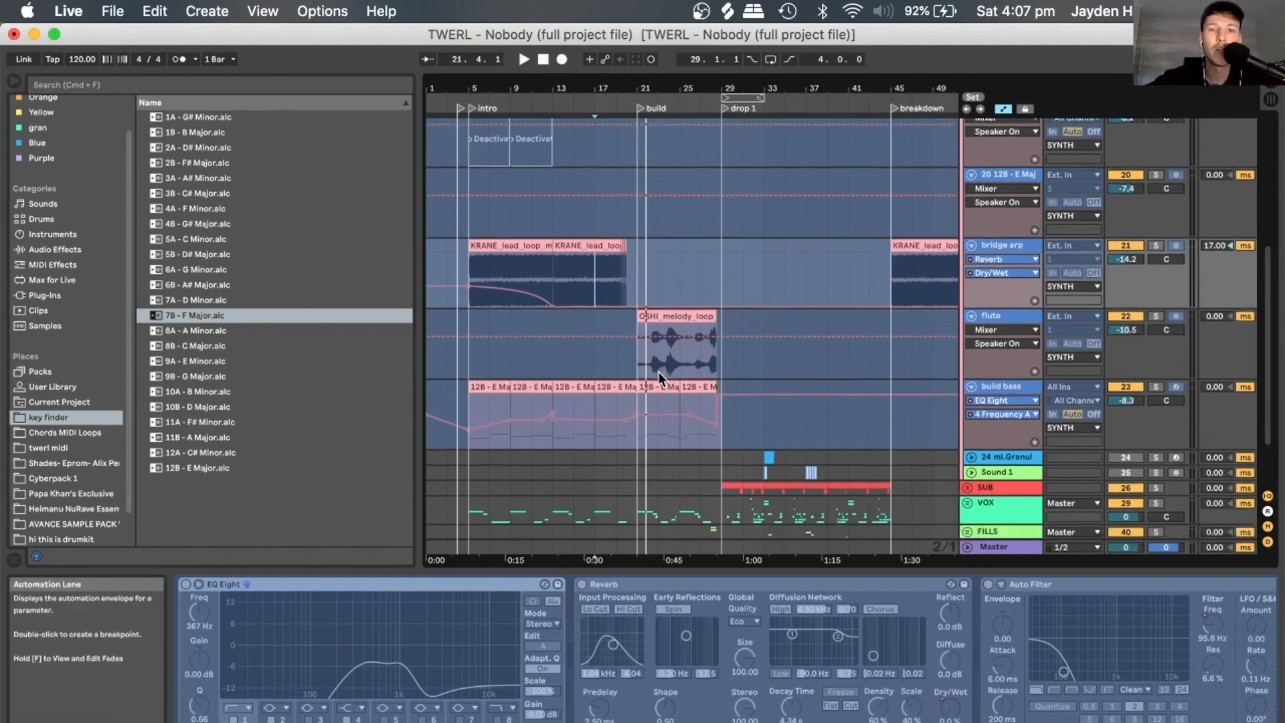
pyautogui.click(626, 328)
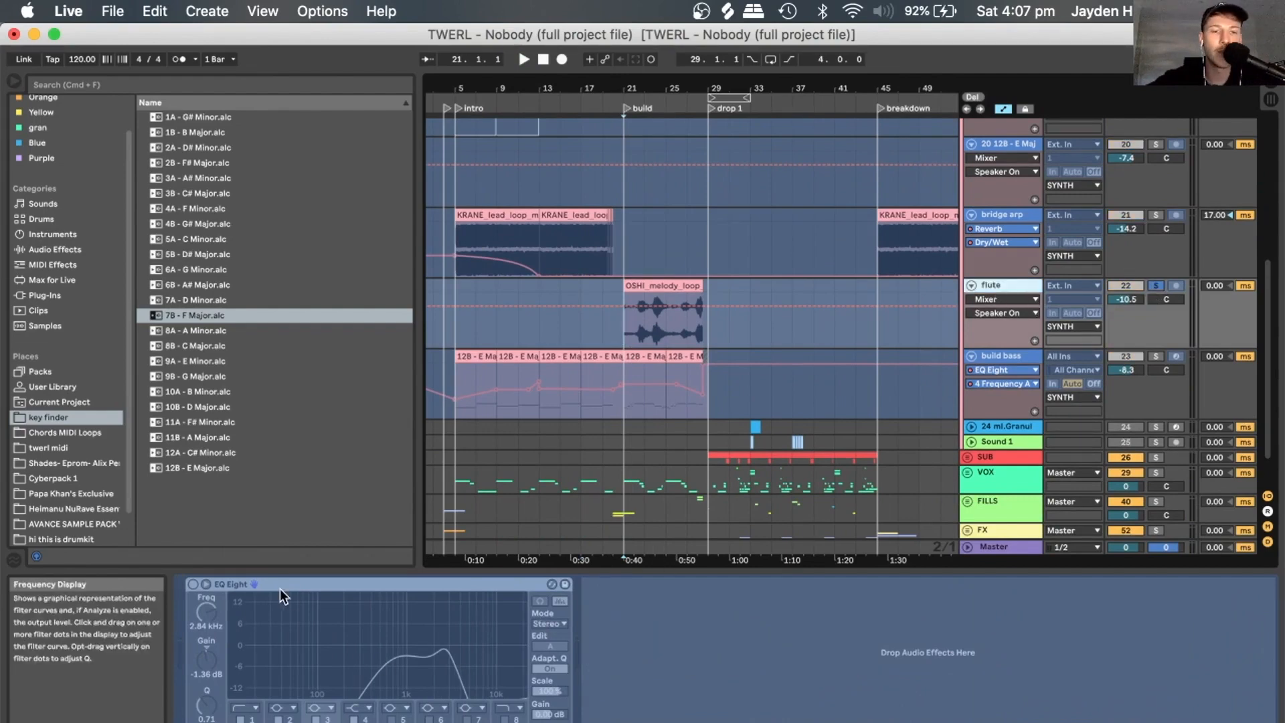
pyautogui.rightClick(1035, 290)
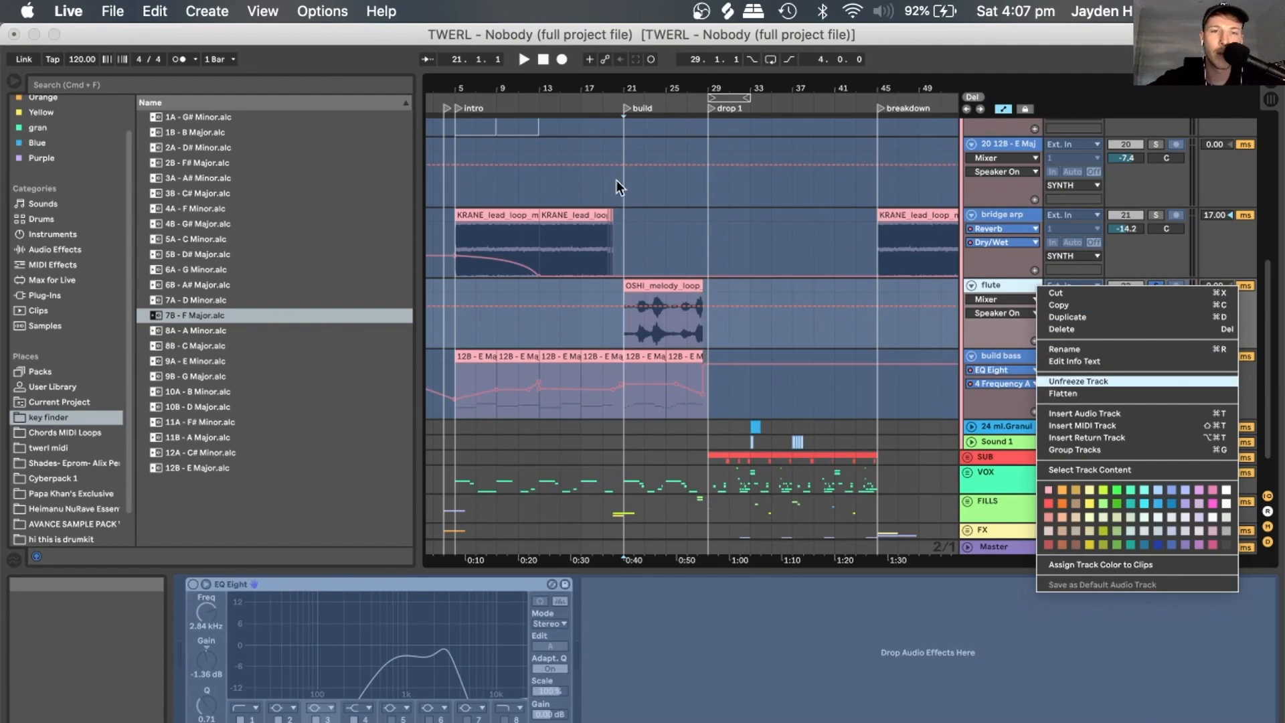
pyautogui.click(1113, 382)
# Unfreeze the bridge arp track and open its first clip's sample settings in a reduced clip view.
pyautogui.doubleClick(488, 215)
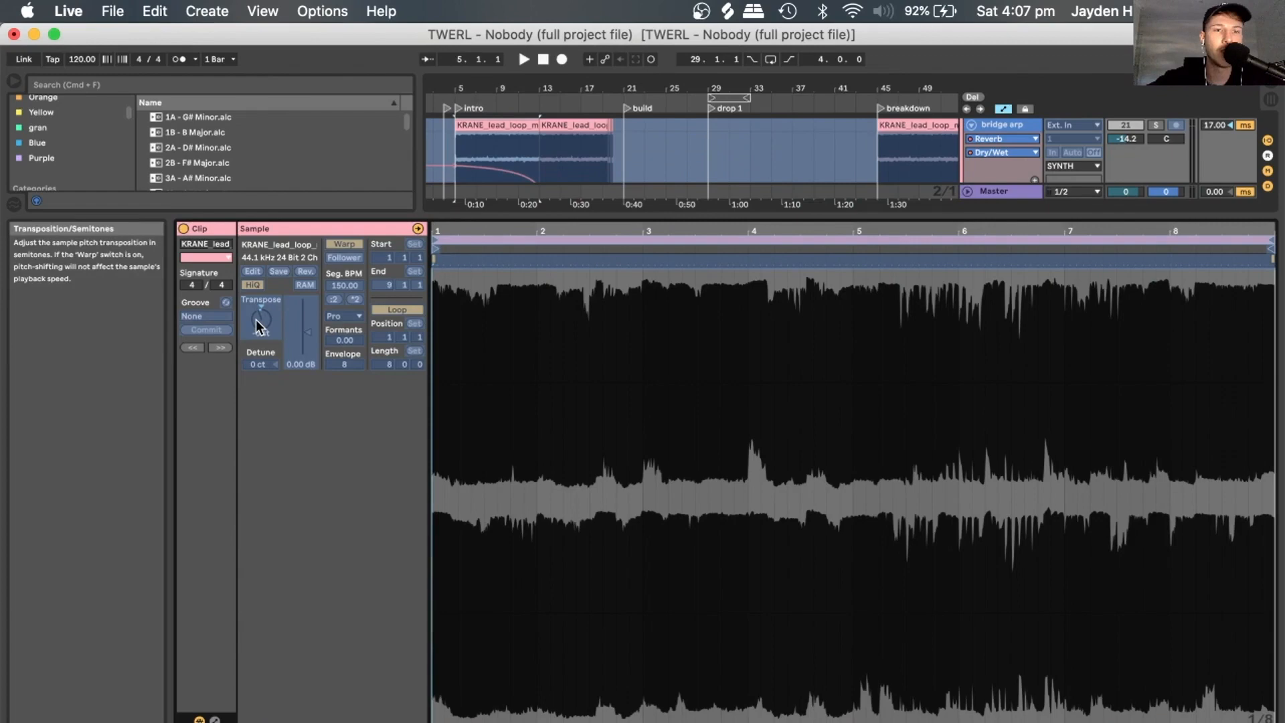
pyautogui.click(998, 125)
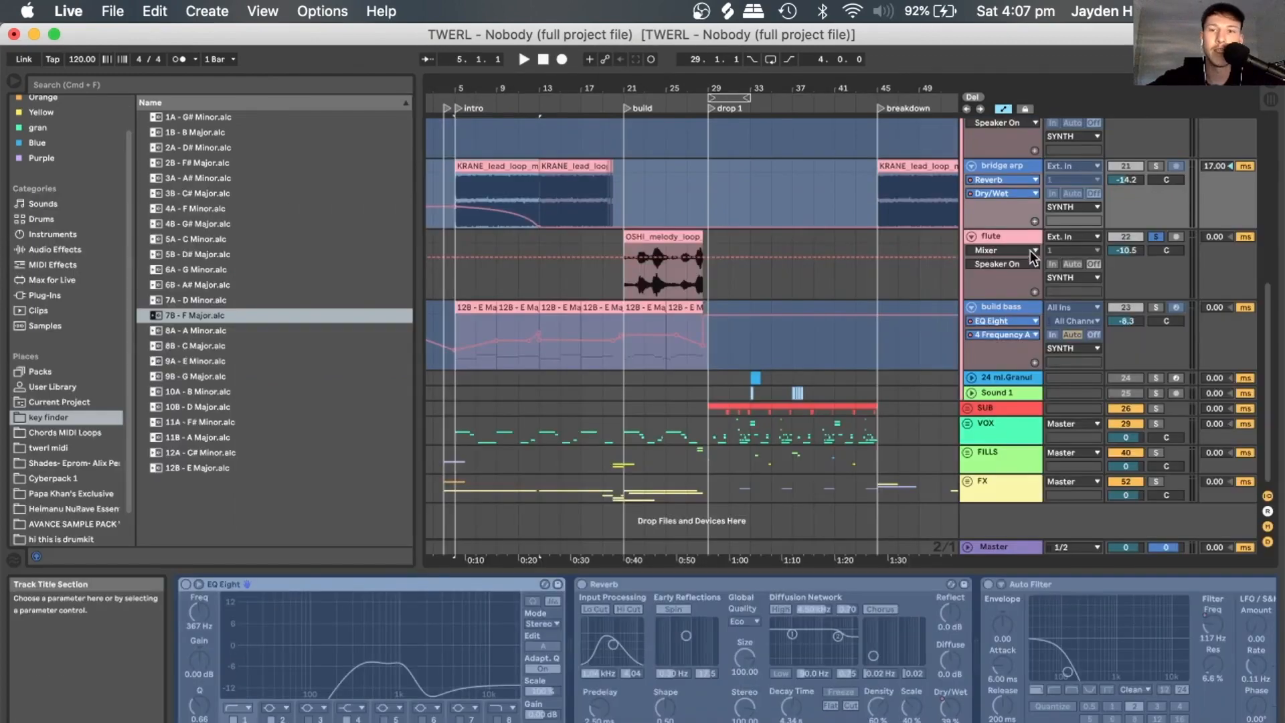
pyautogui.rightClick(998, 165)
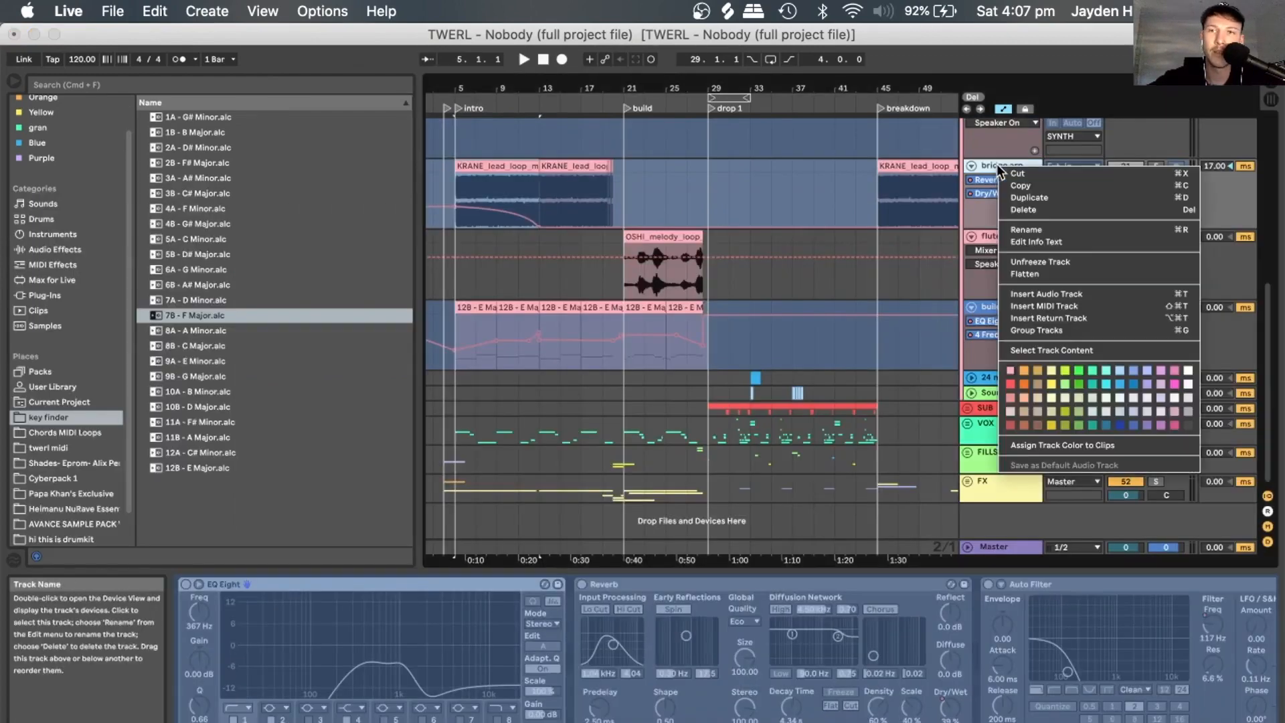
pyautogui.click(1054, 264)
pyautogui.doubleClick(509, 166)
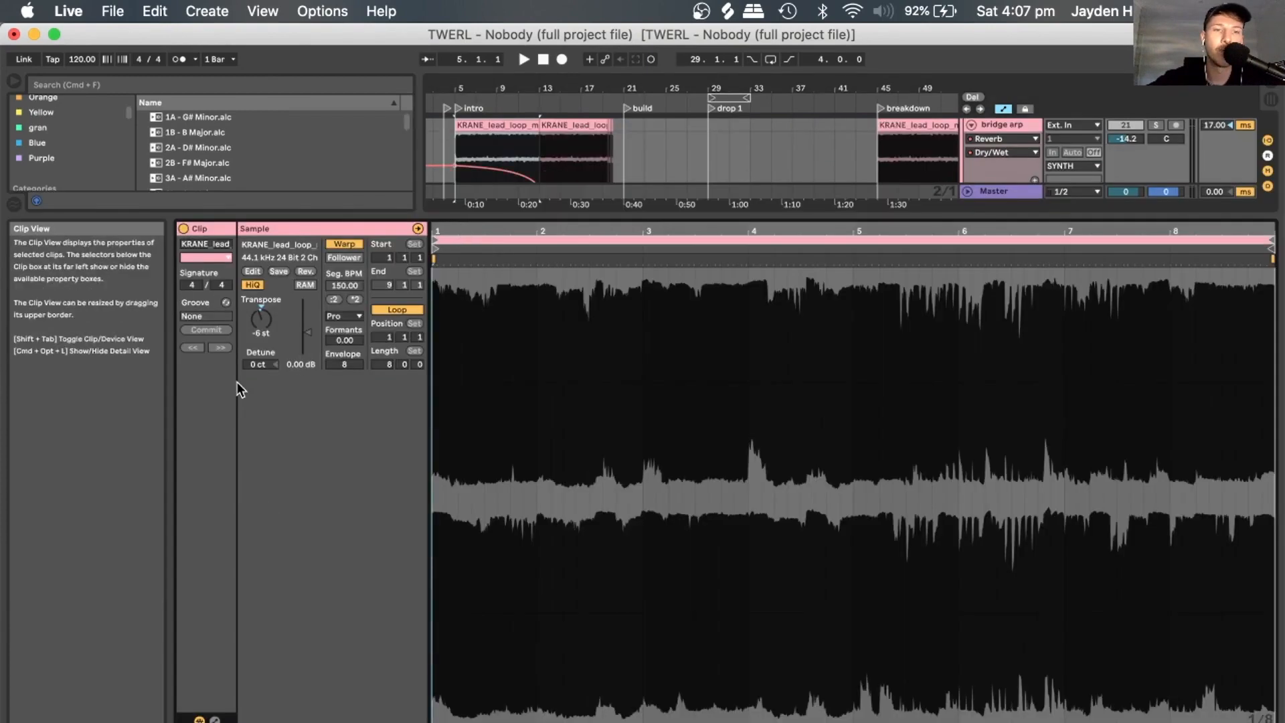
pyautogui.moveTo(468, 215); pyautogui.dragTo(476, 555)
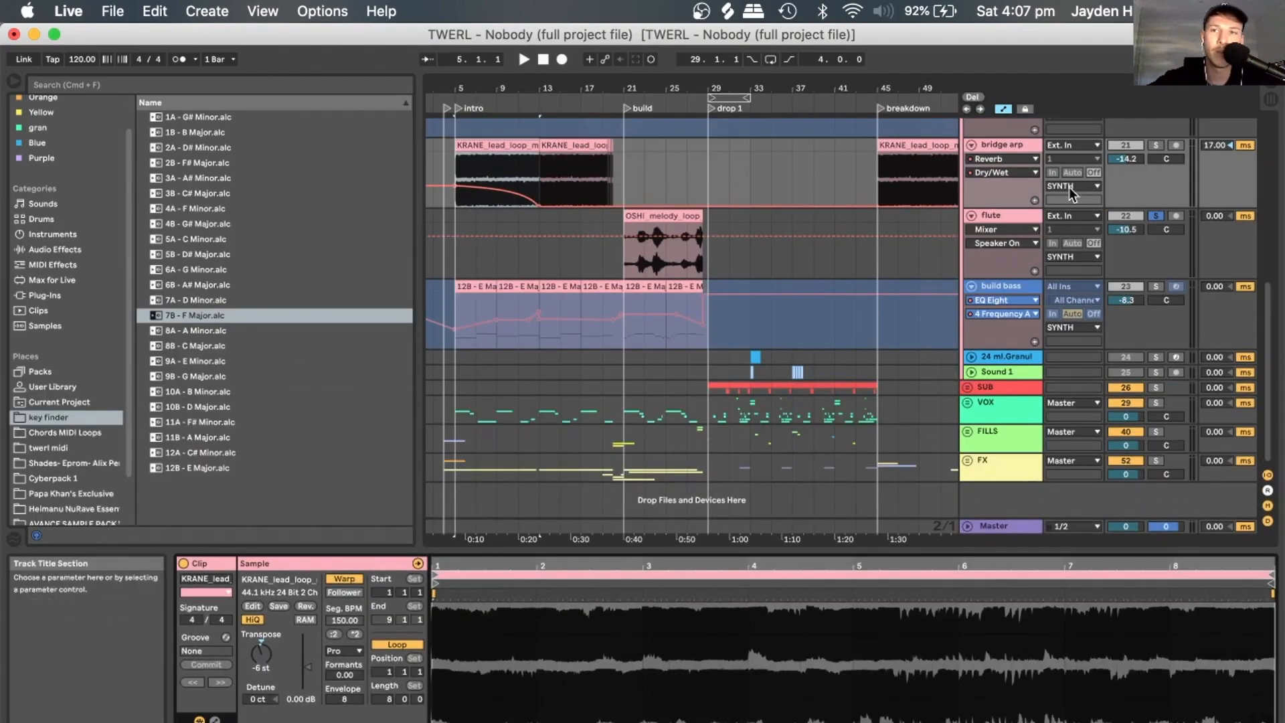
# Solo the bridge arp and play its first clip from bar 5 and from about bar 11.
pyautogui.click(1156, 145)
pyautogui.press('space')
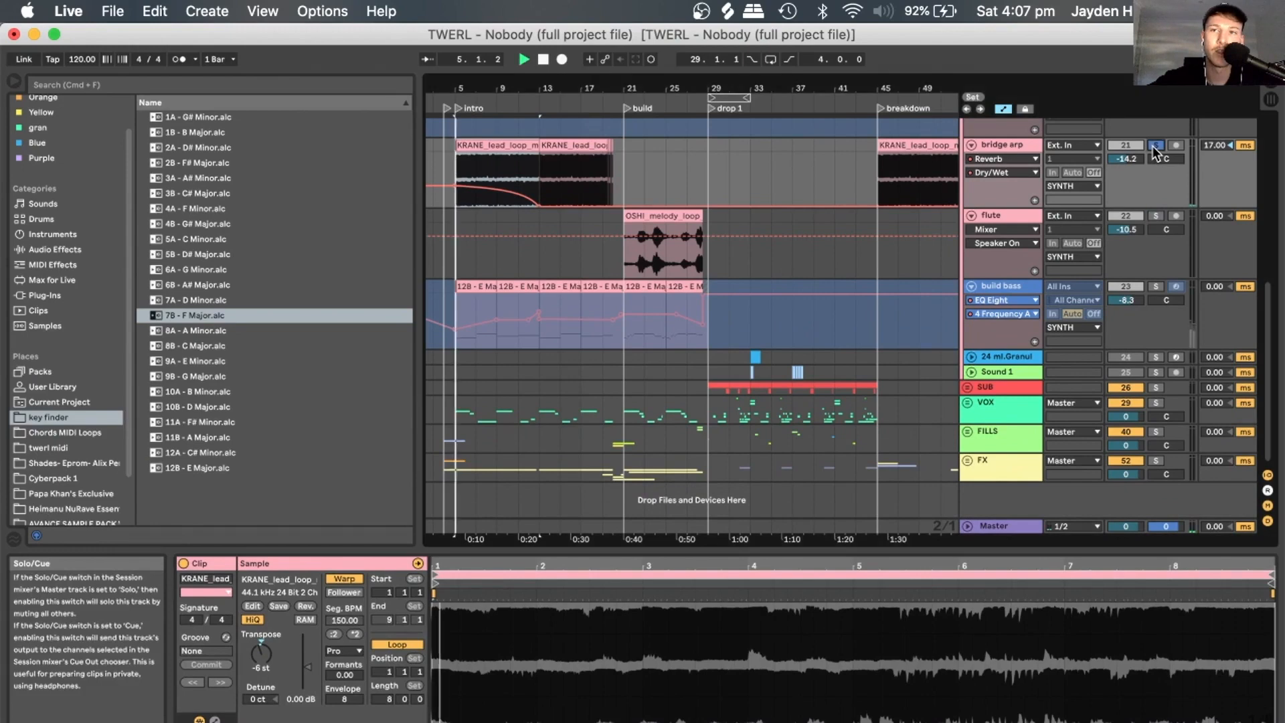
pyautogui.click(518, 168)
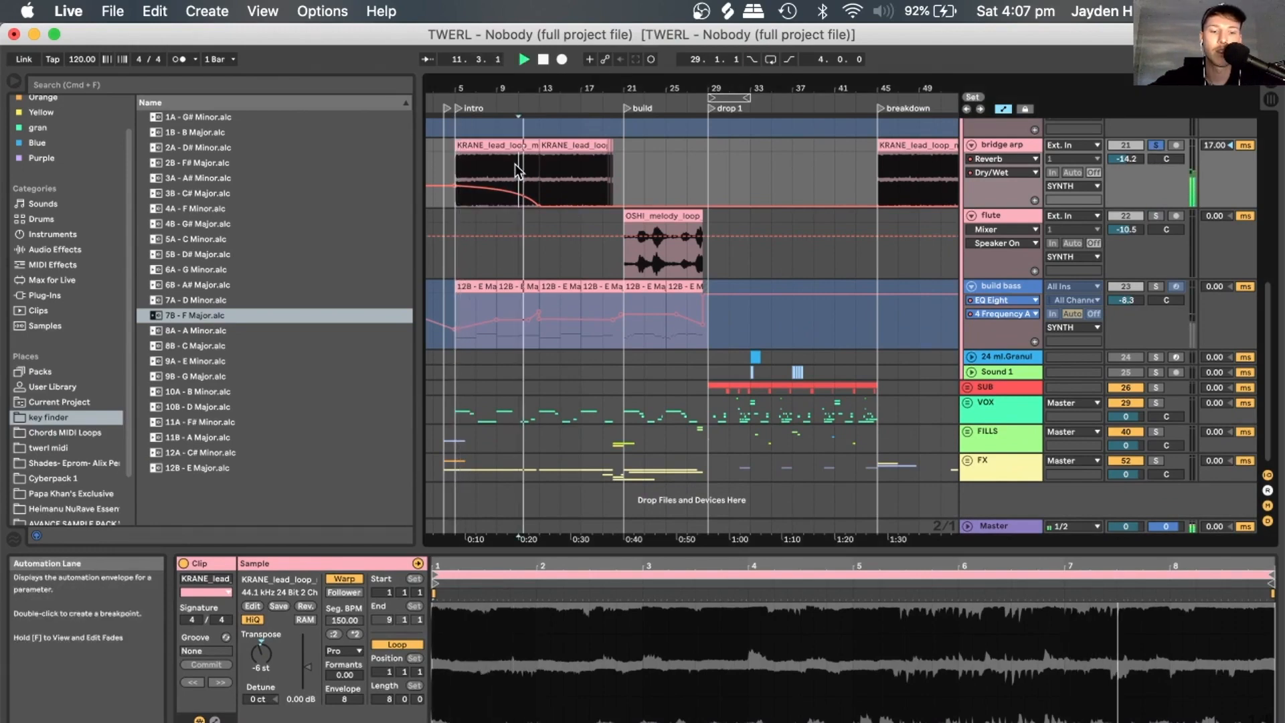
pyautogui.click(511, 143)
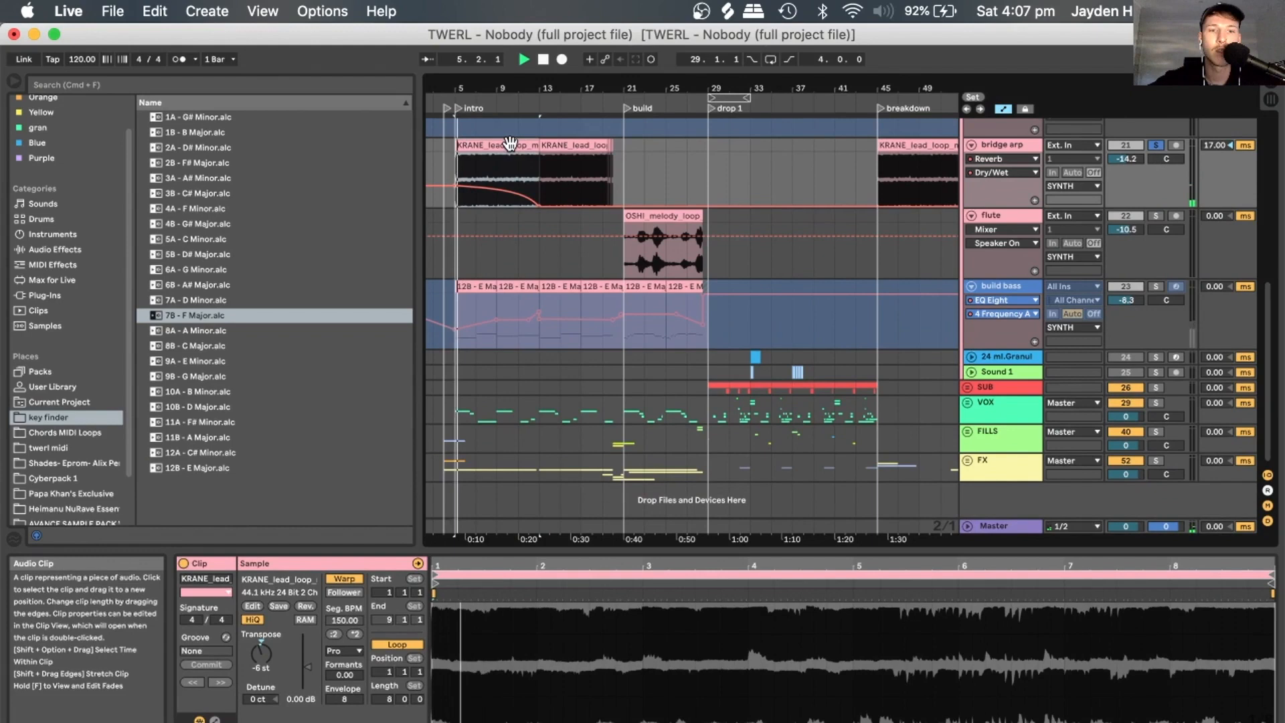
pyautogui.press('space')
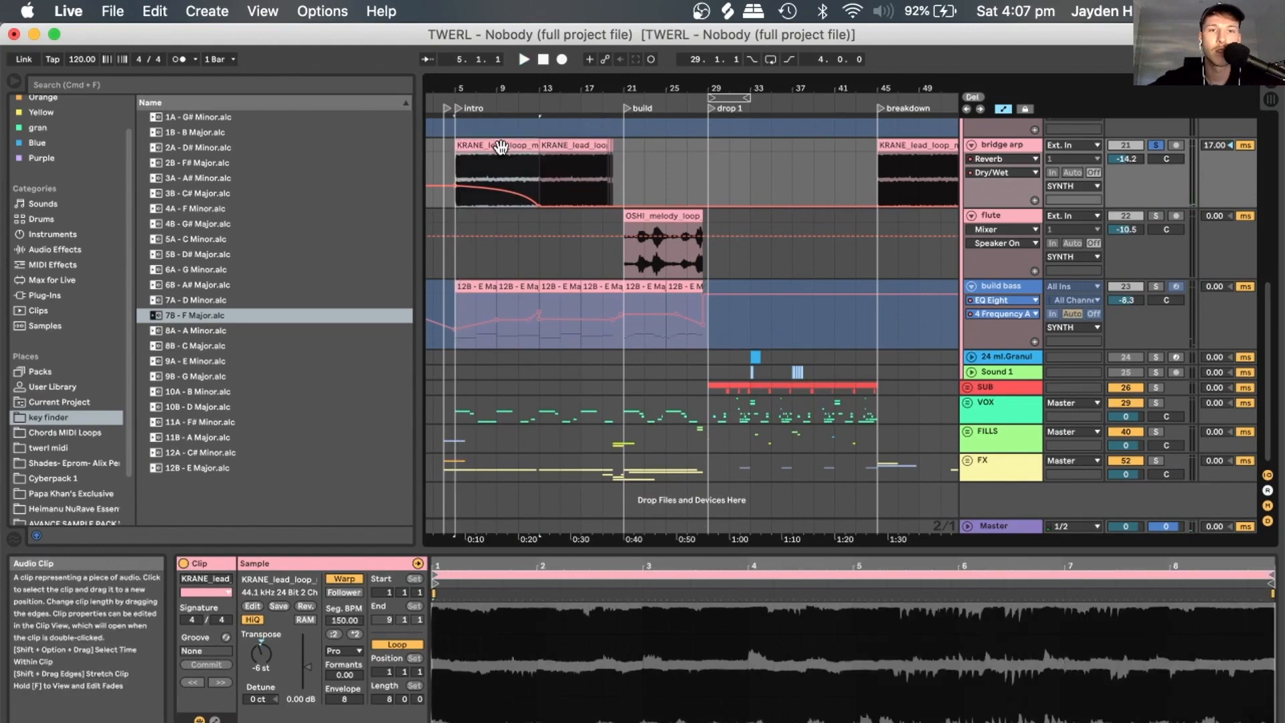
# Play the bridge arp's first clip from bar 5 and unfreeze its track.
pyautogui.click(644, 231)
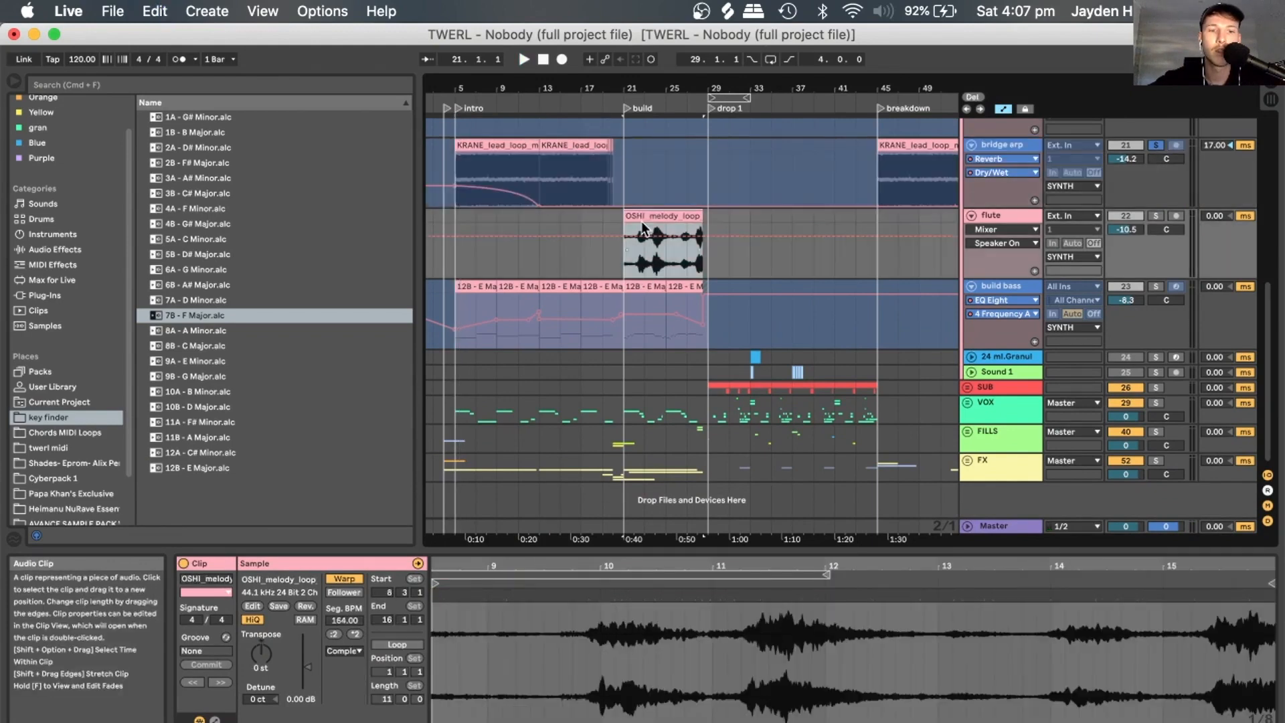
pyautogui.click(493, 144)
pyautogui.press('space')
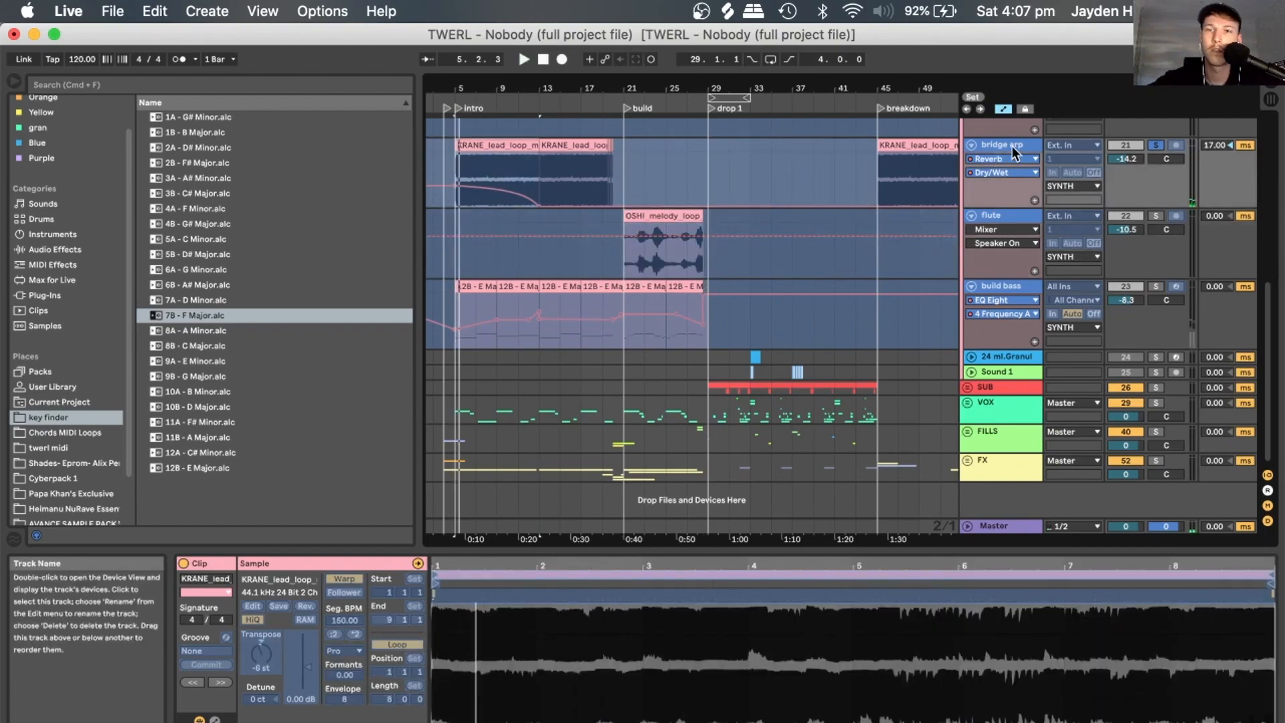
pyautogui.rightClick(1012, 145)
pyautogui.click(1047, 244)
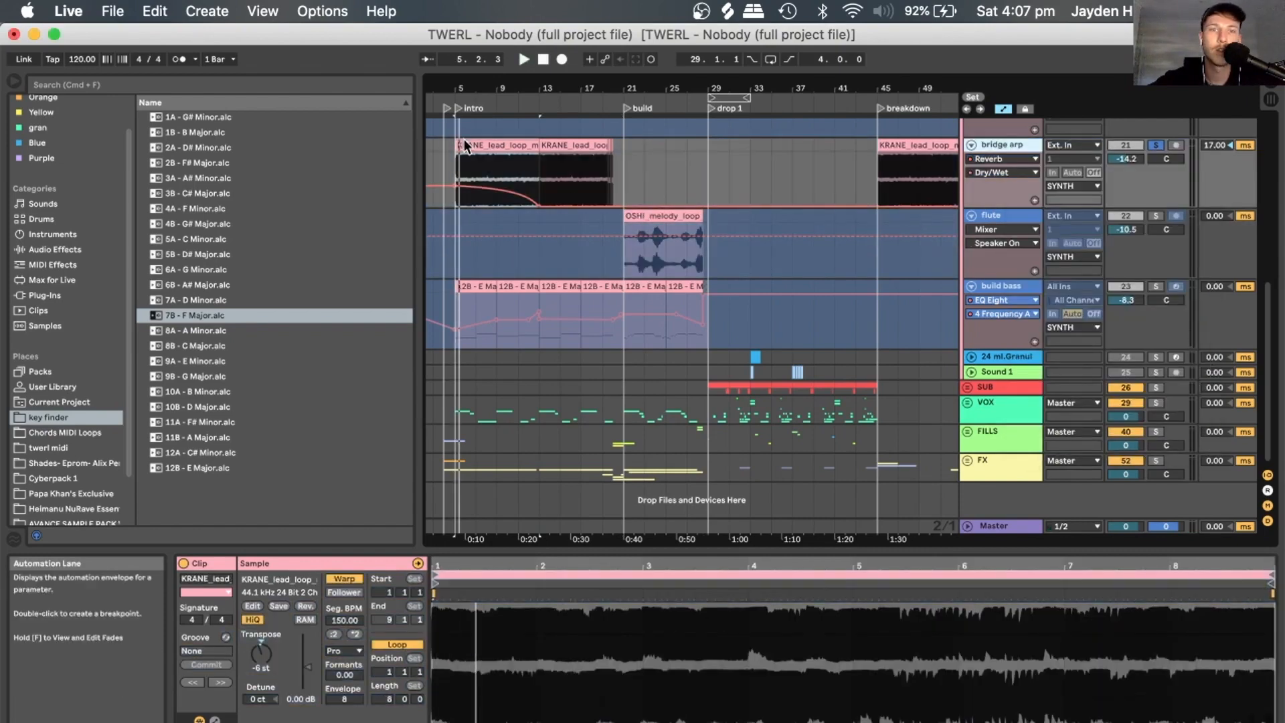
# Play the bridge arp's second clip from bar 13, then try it with its transposition reset to 0 st.
pyautogui.click(553, 132)
pyautogui.press('space')
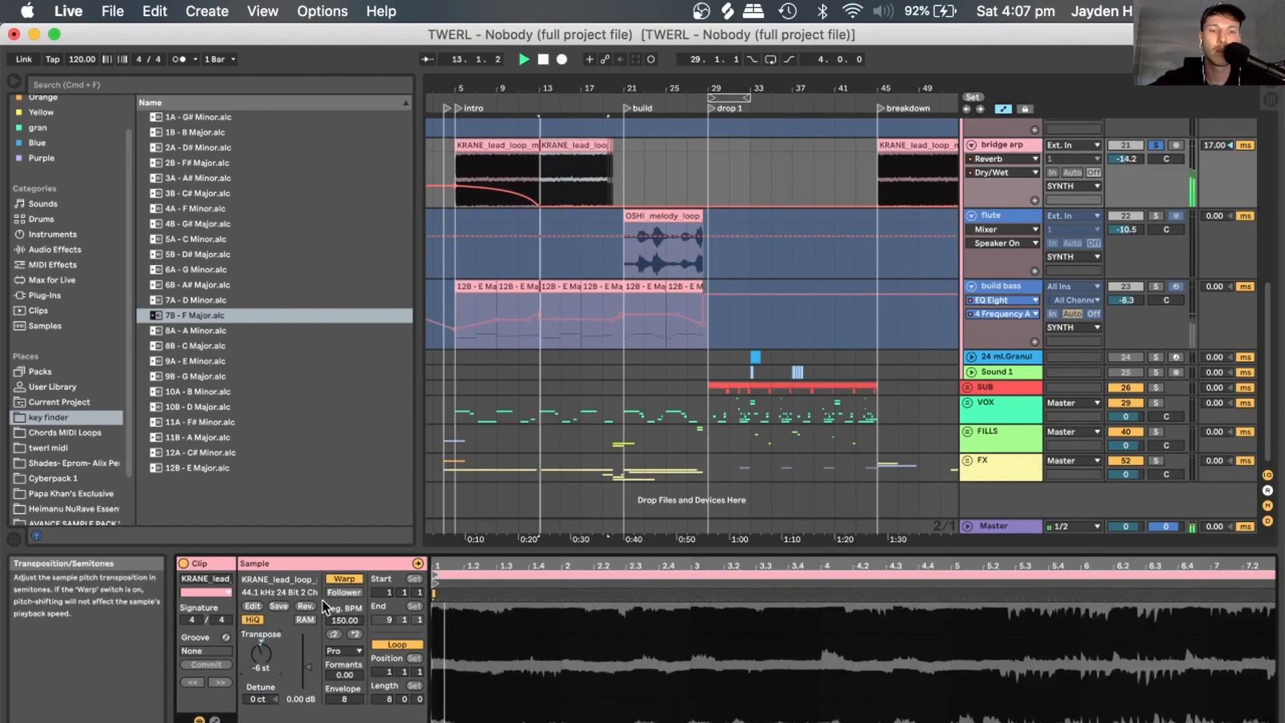
pyautogui.press('space')
pyautogui.click(261, 640)
pyautogui.press('space')
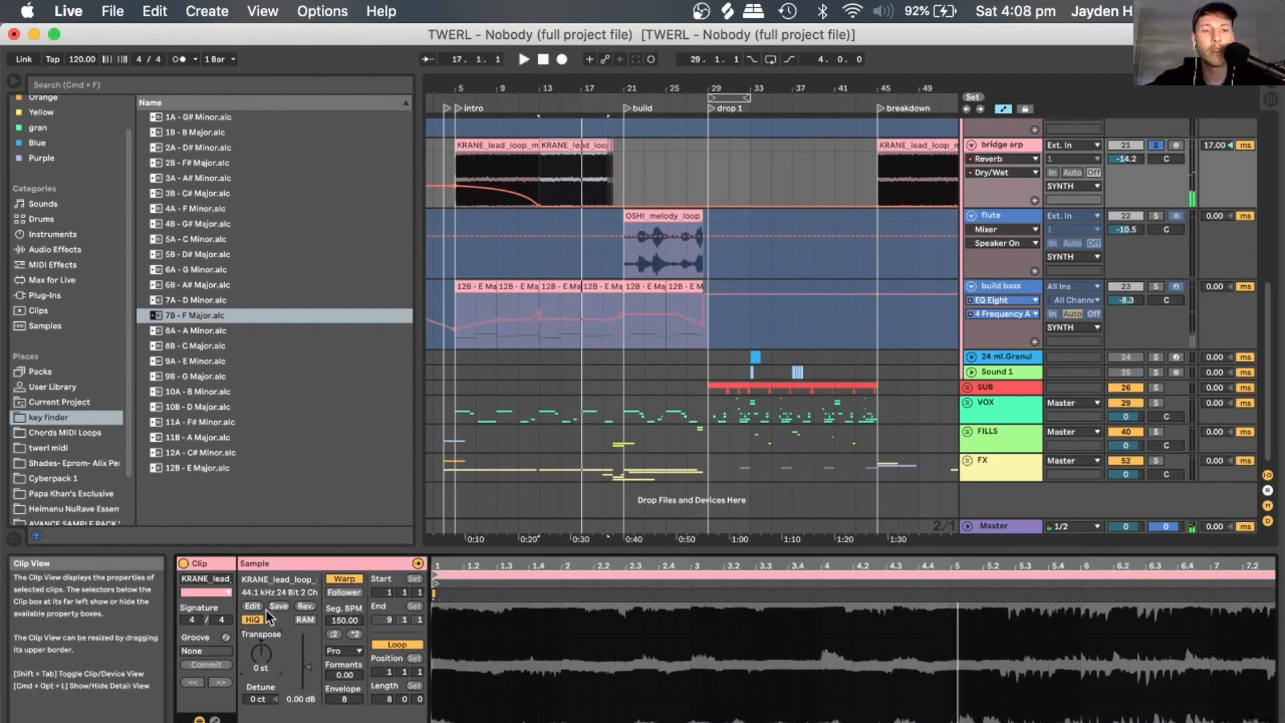
pyautogui.click(625, 624)
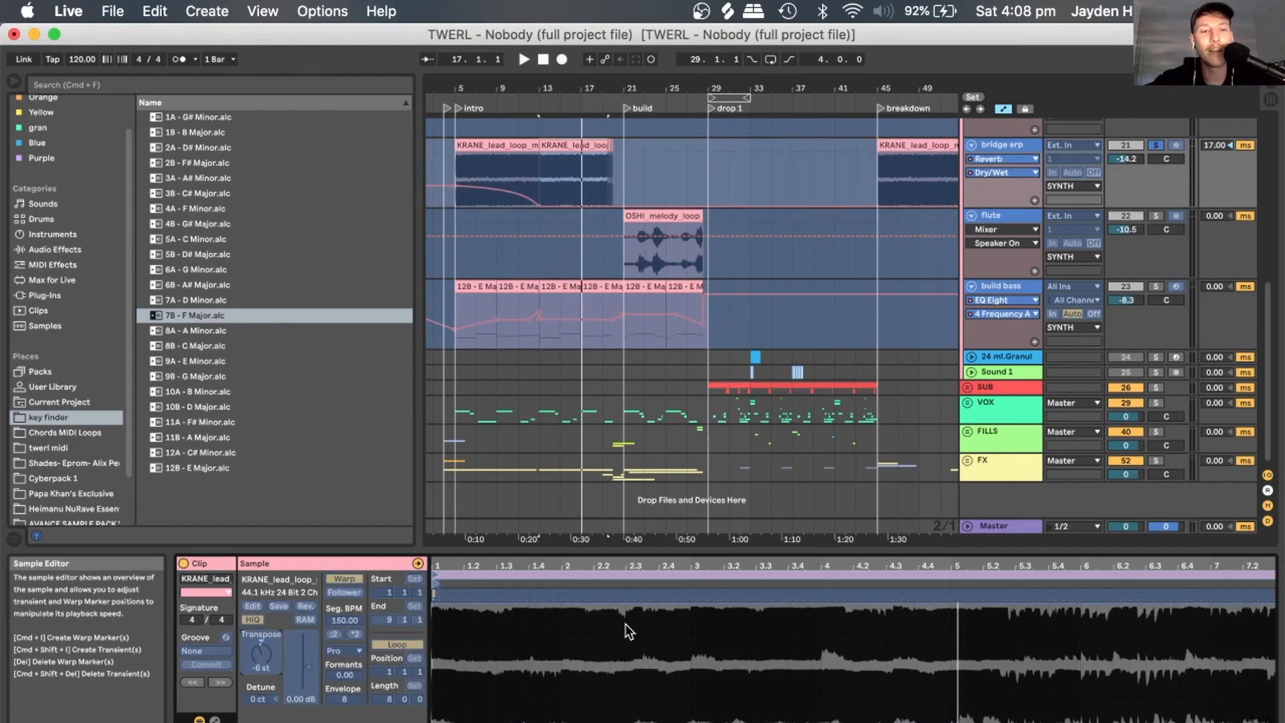
# Solo and unfreeze the flute track, then play its melody clip from bar 21.
pyautogui.click(1006, 220)
pyautogui.click(1156, 215)
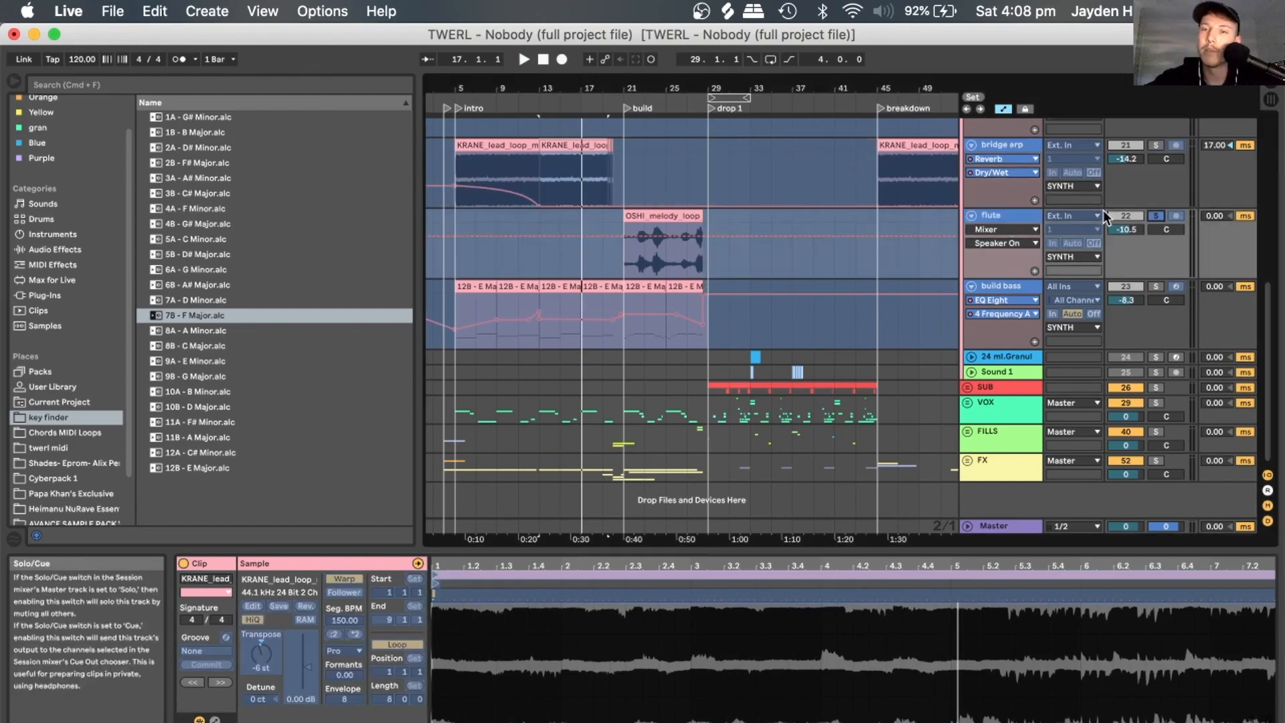
pyautogui.click(621, 267)
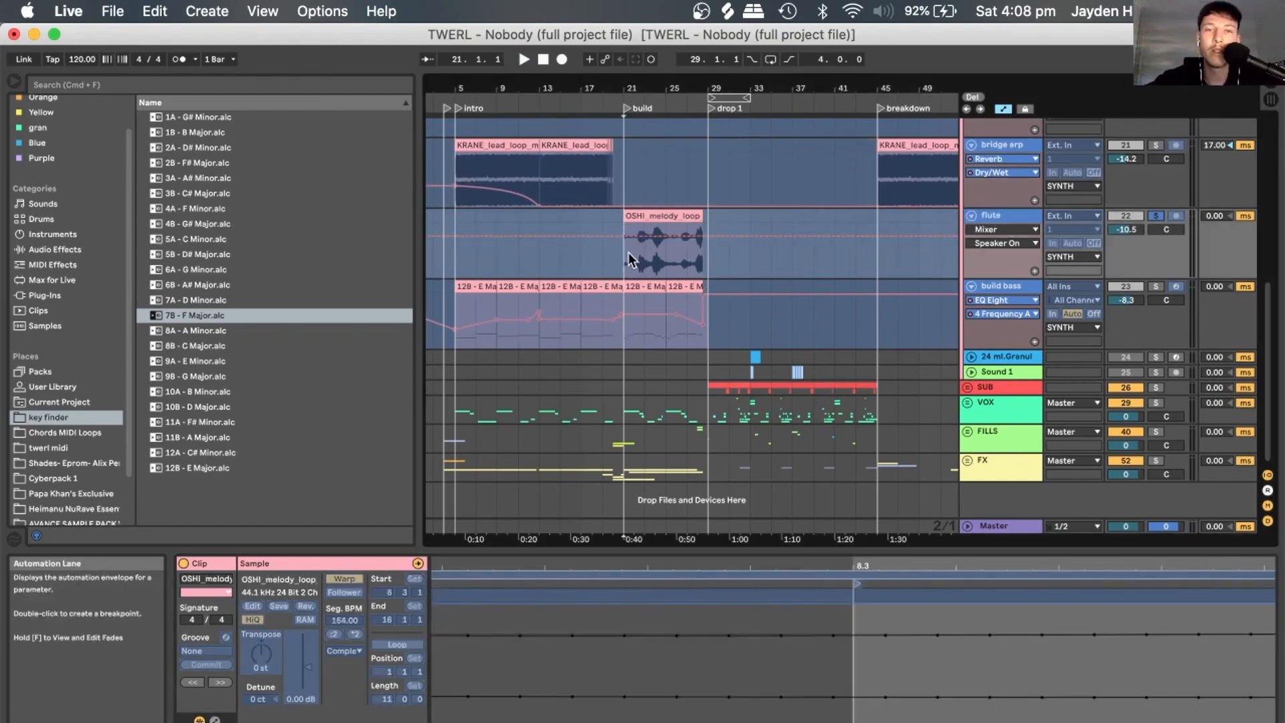
pyautogui.click(1014, 214)
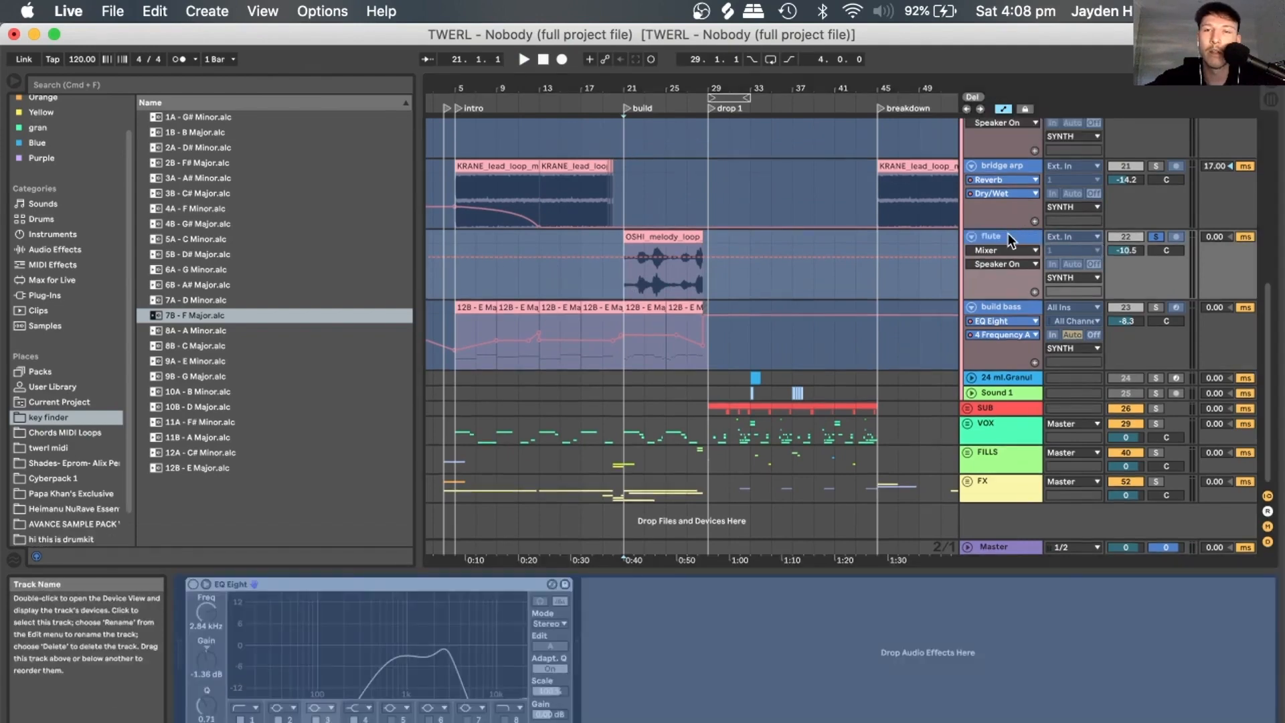
pyautogui.rightClick(1013, 236)
pyautogui.click(1055, 333)
pyautogui.press('space')
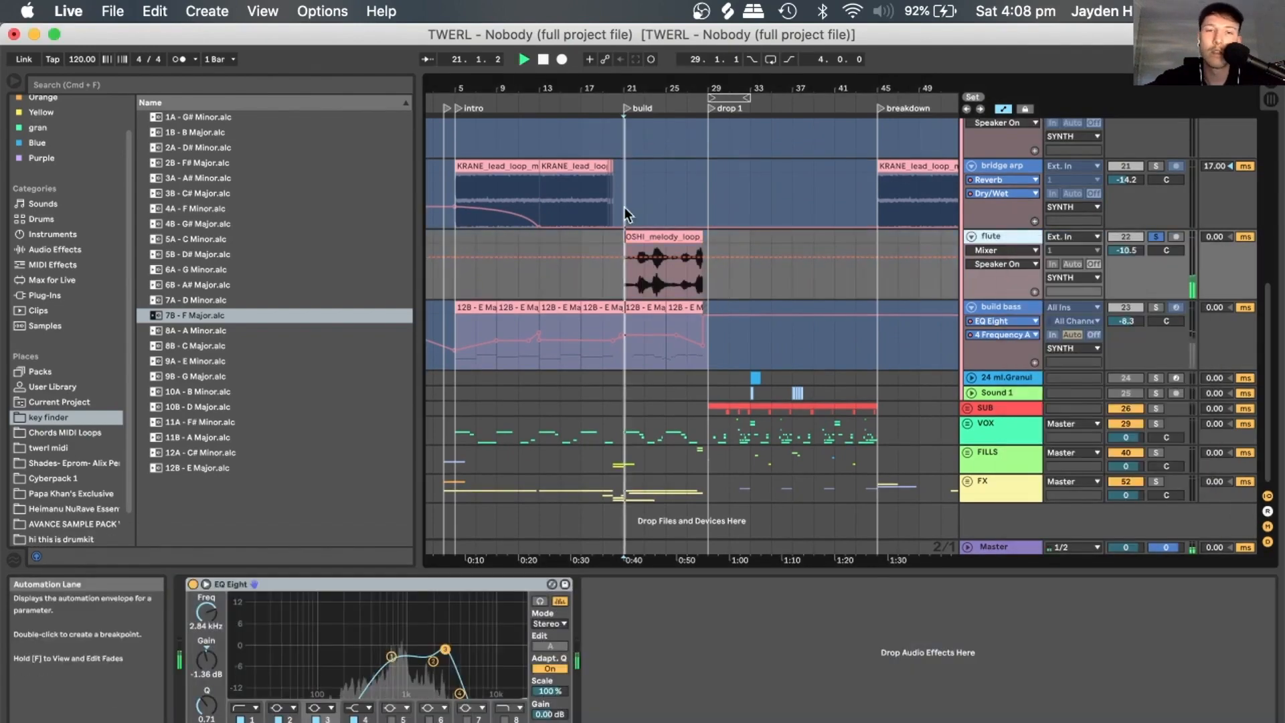
pyautogui.moveTo(645, 89); pyautogui.dragTo(646, 161)
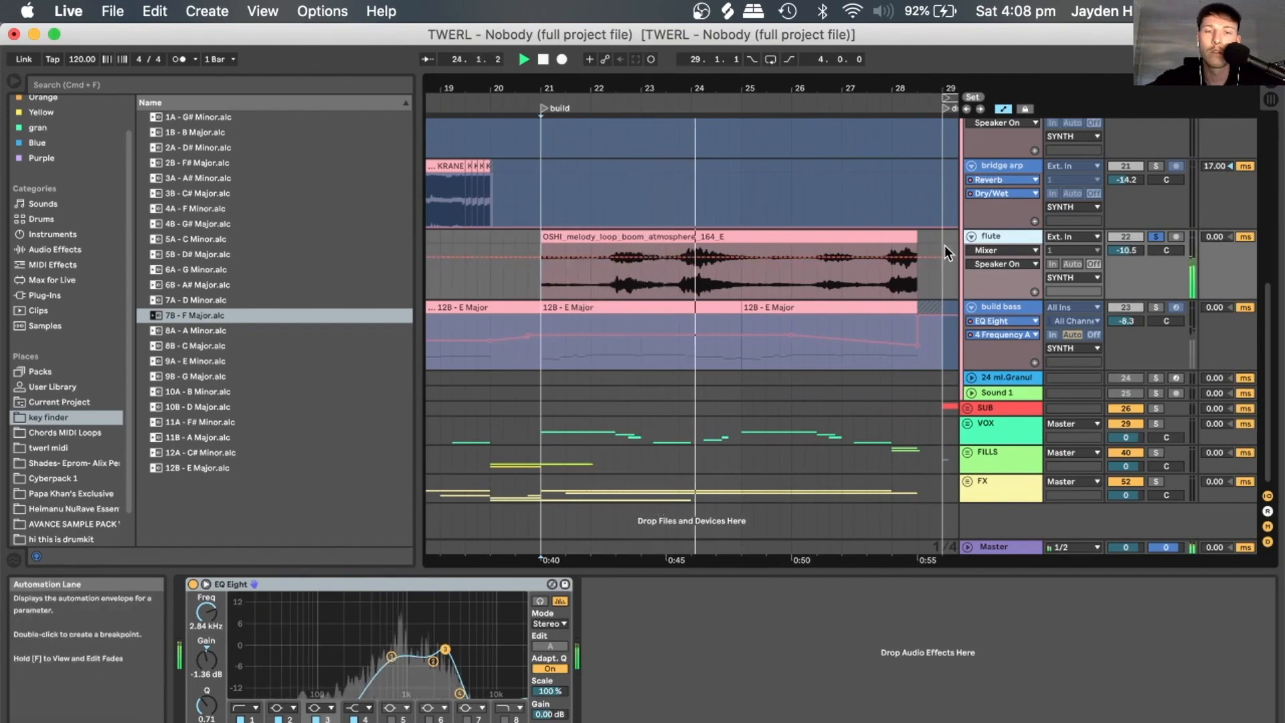
# Audition the flute clip from bar 21 with its EQ Eight bypassed, then freeze the track.
pyautogui.click(192, 584)
pyautogui.press('space')
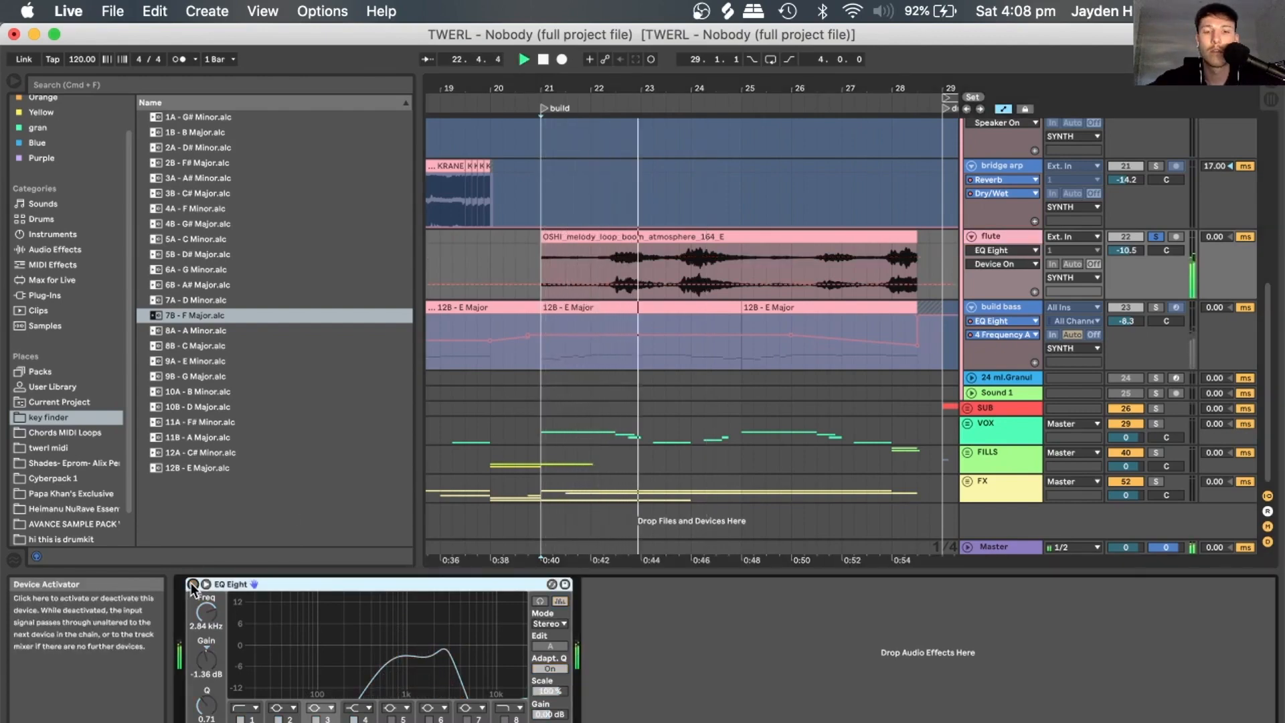
pyautogui.click(192, 584)
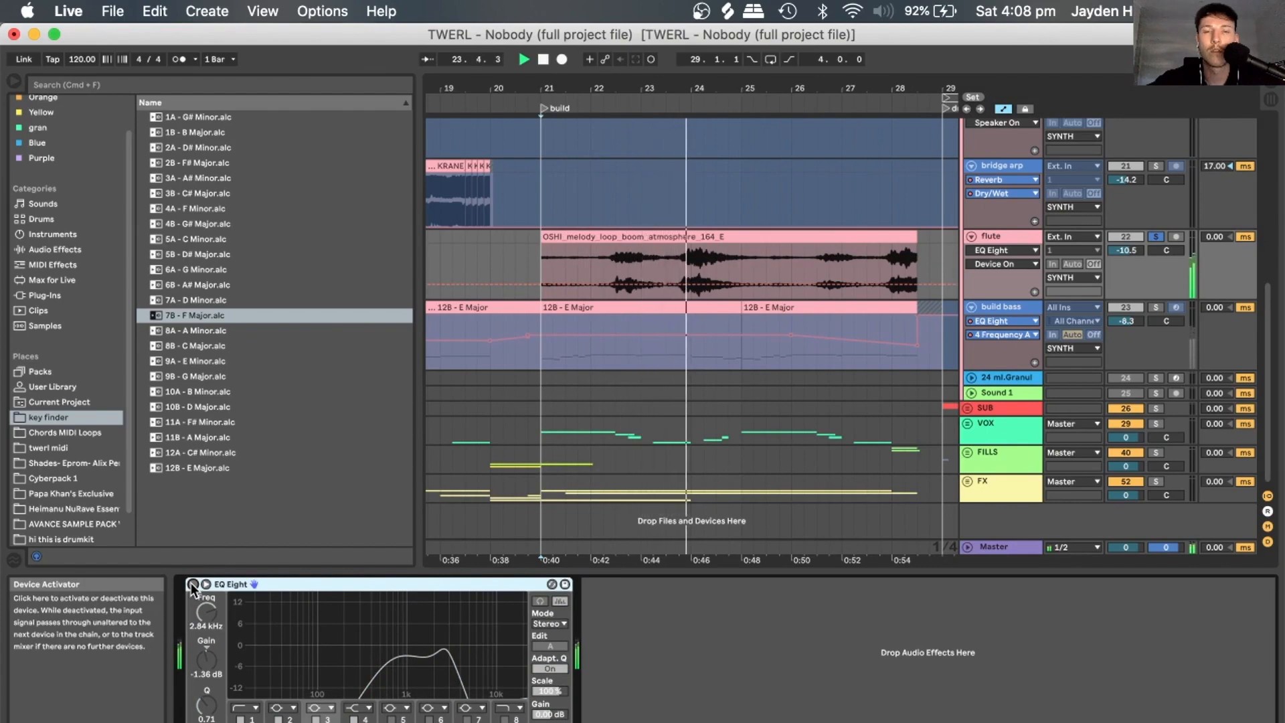
pyautogui.click(1022, 236)
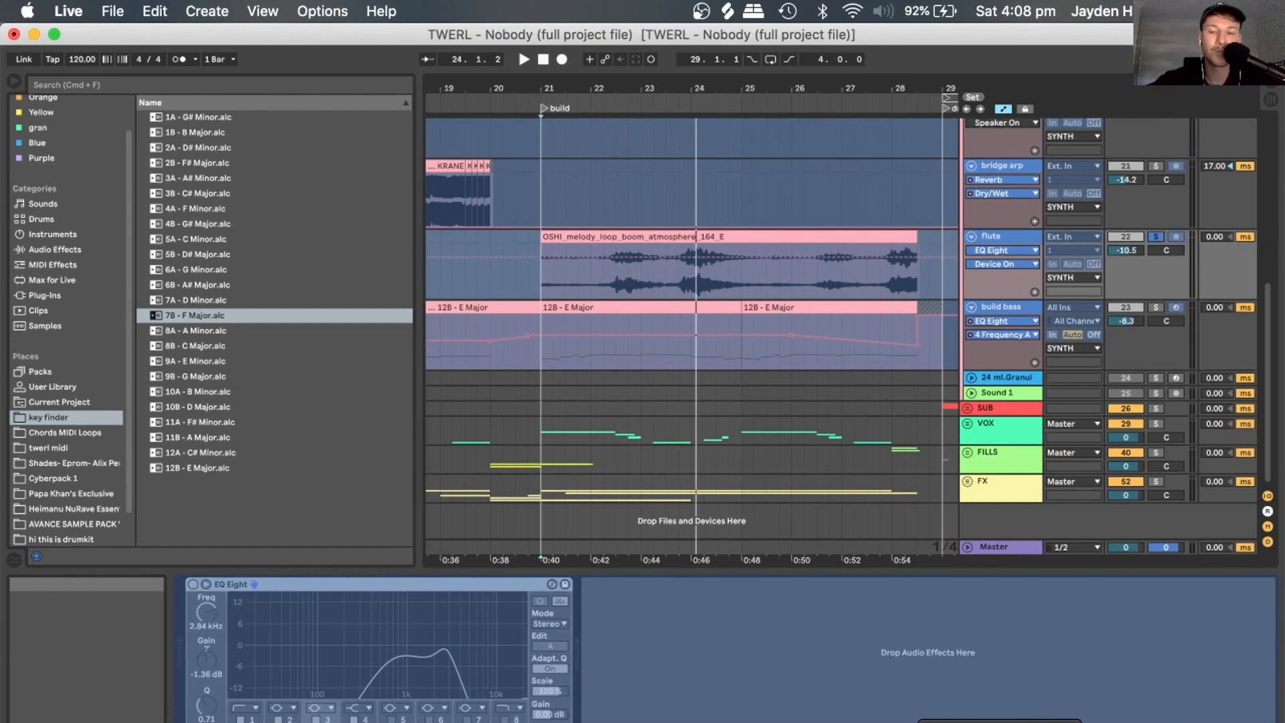
# Solo the SYNTH group and play the build from bar 21.
pyautogui.moveTo(632, 87); pyautogui.dragTo(619, 7)
pyautogui.scroll(3, 707, 239)
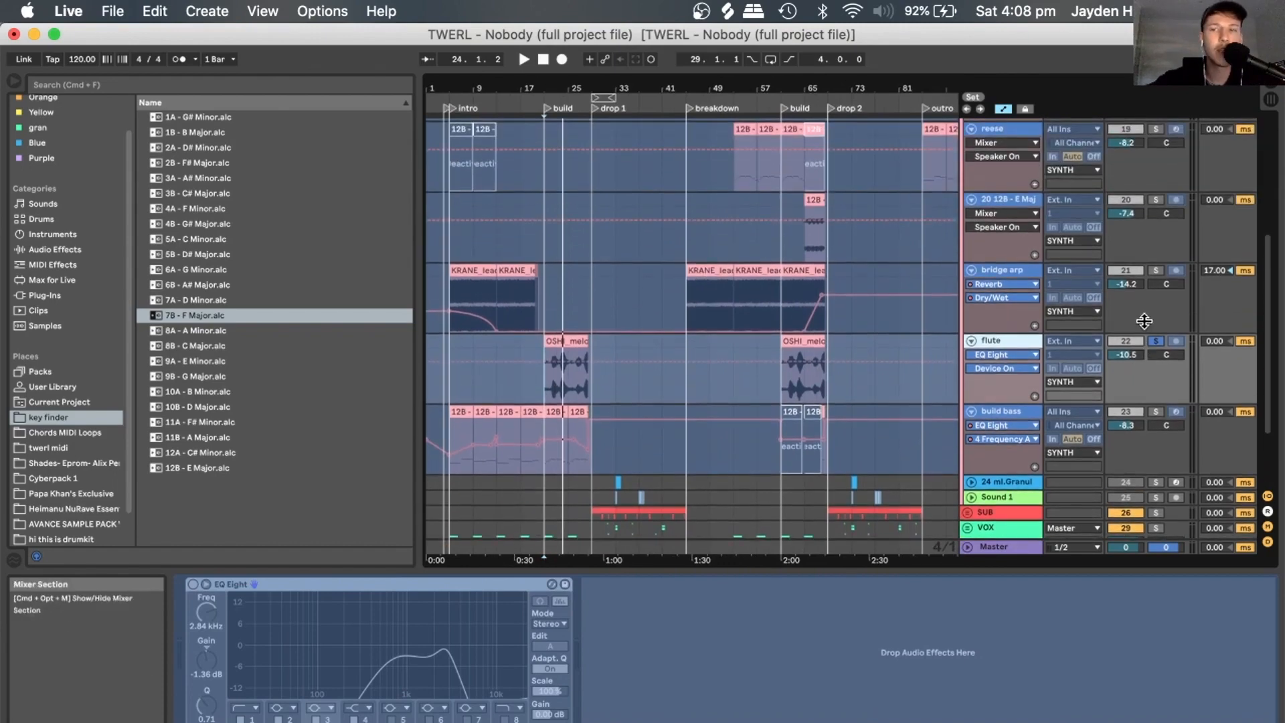
pyautogui.scroll(5, 1144, 320)
pyautogui.scroll(2, 1136, 199)
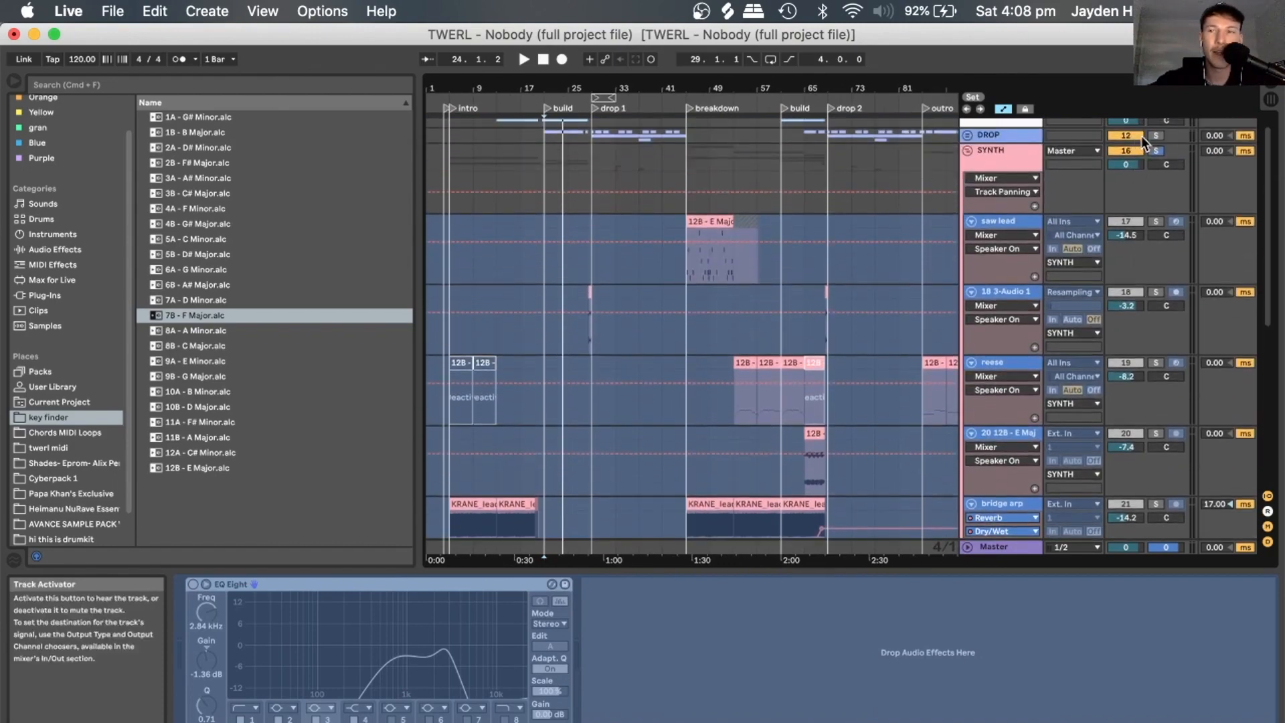
pyautogui.press('space')
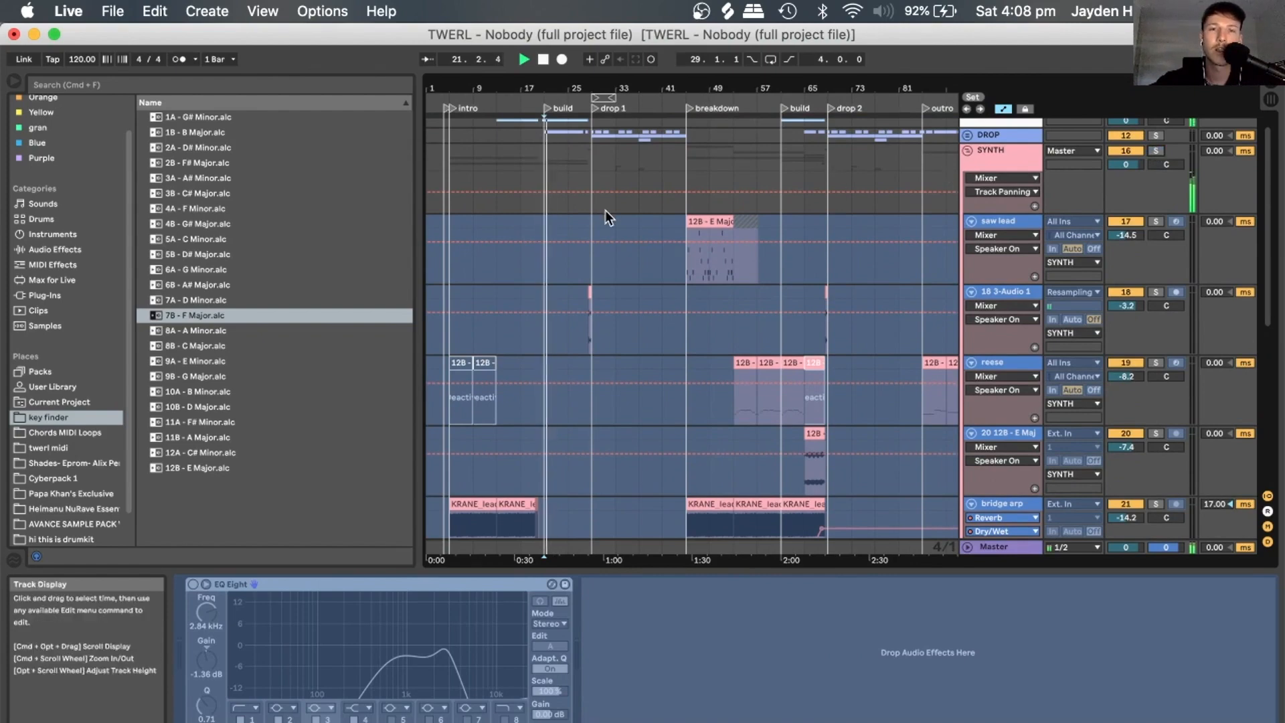
pyautogui.press('space')
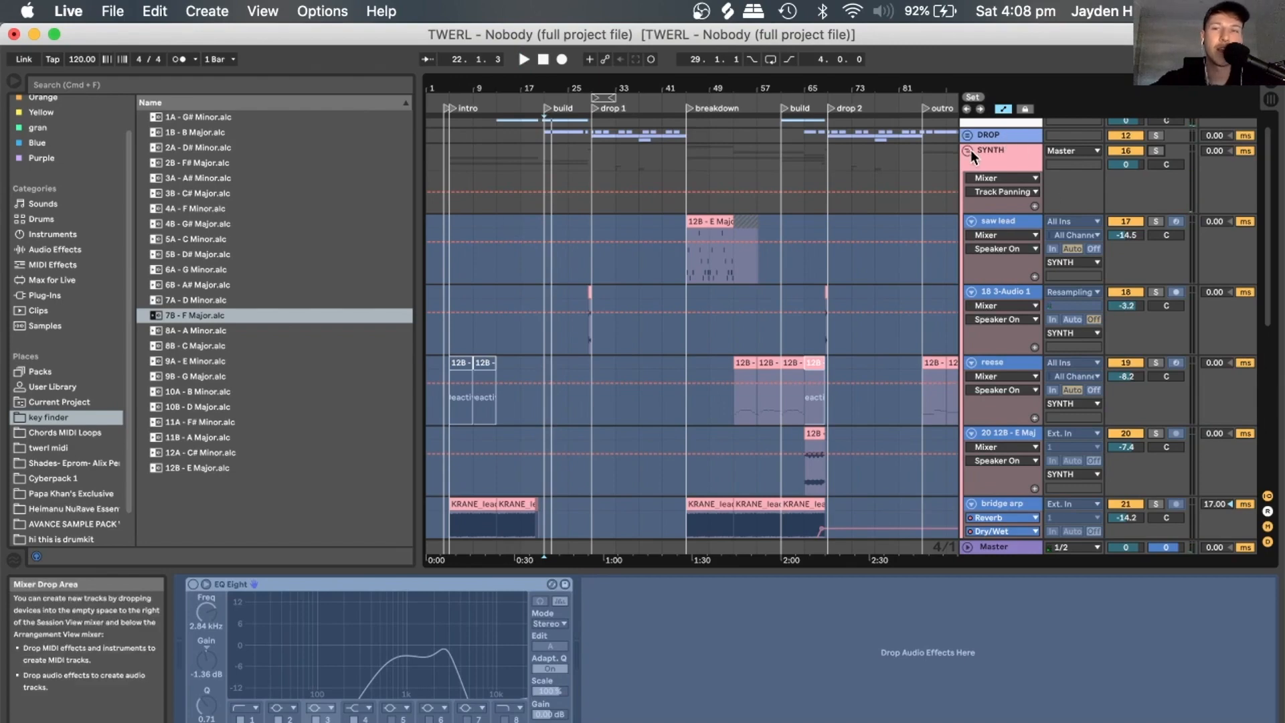
# Solo the SYNTH and DRUMS groups together and play the build from bar 21 and from about bar 24.
pyautogui.scroll(-4, 893, 231)
pyautogui.scroll(-4, 890, 227)
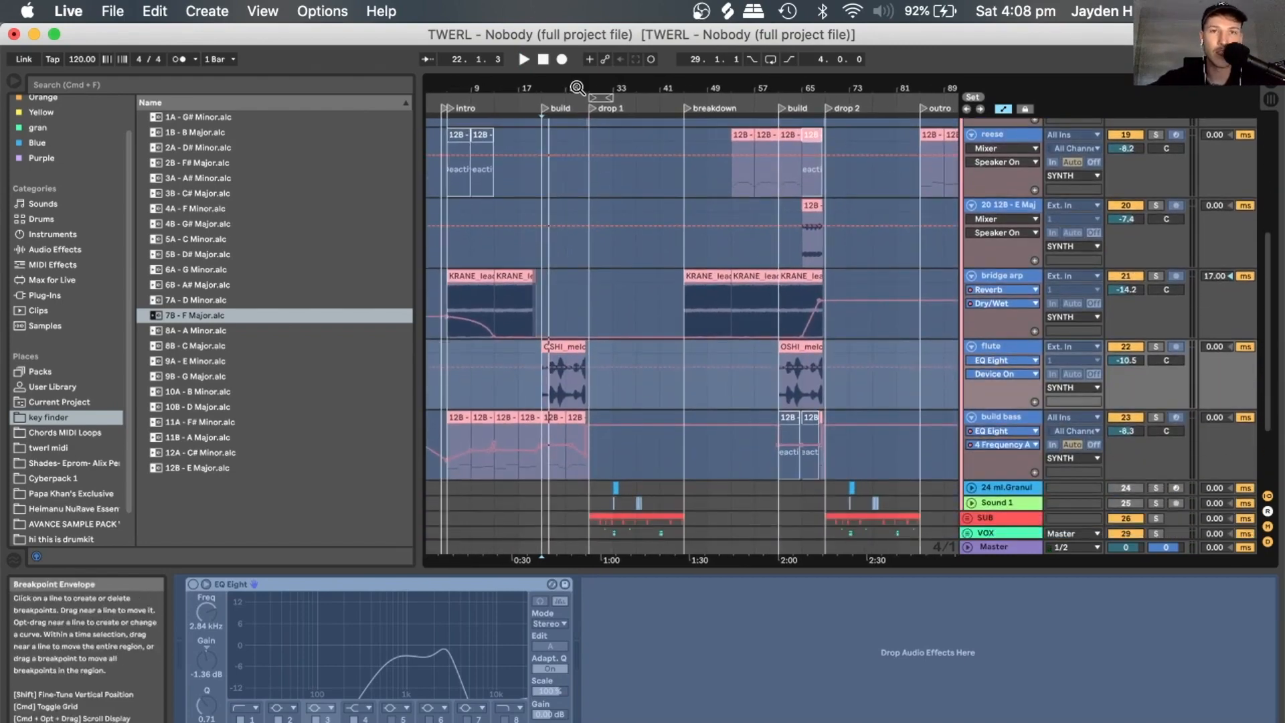
pyautogui.moveTo(580, 86); pyautogui.dragTo(653, 216)
pyautogui.scroll(8, 653, 216)
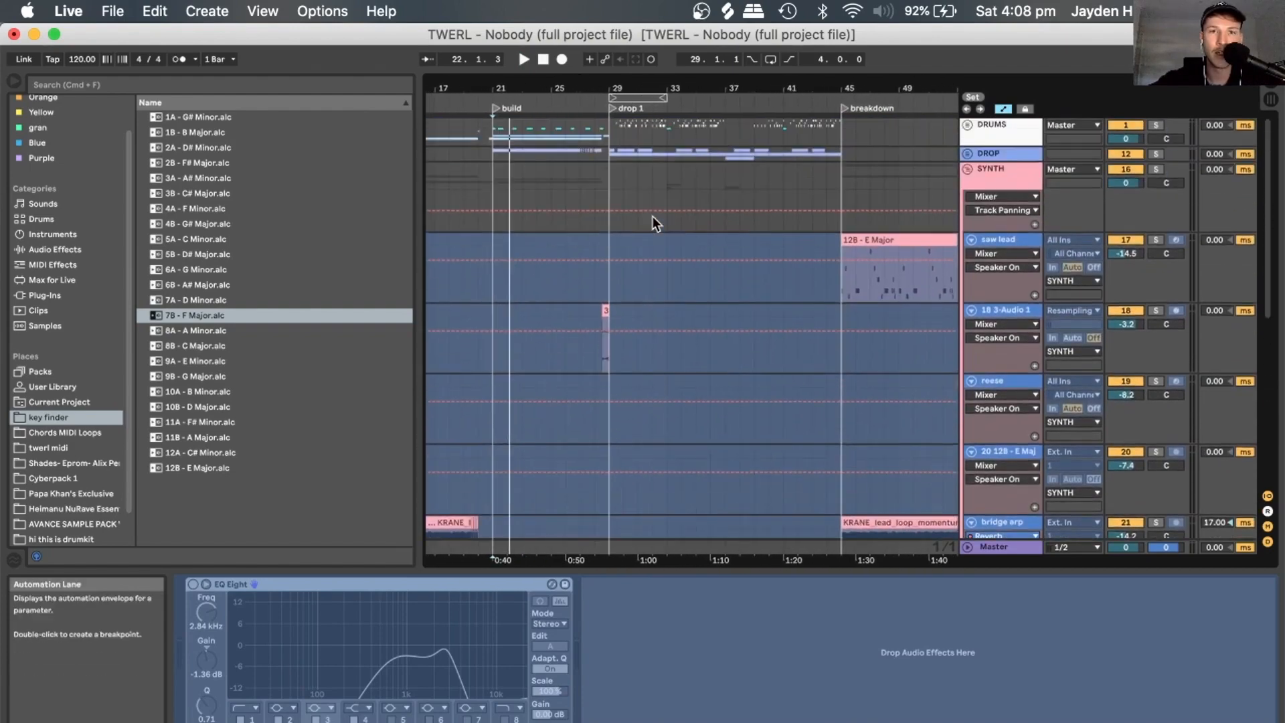
pyautogui.click(1156, 169)
pyautogui.click(1156, 126)
pyautogui.press('space')
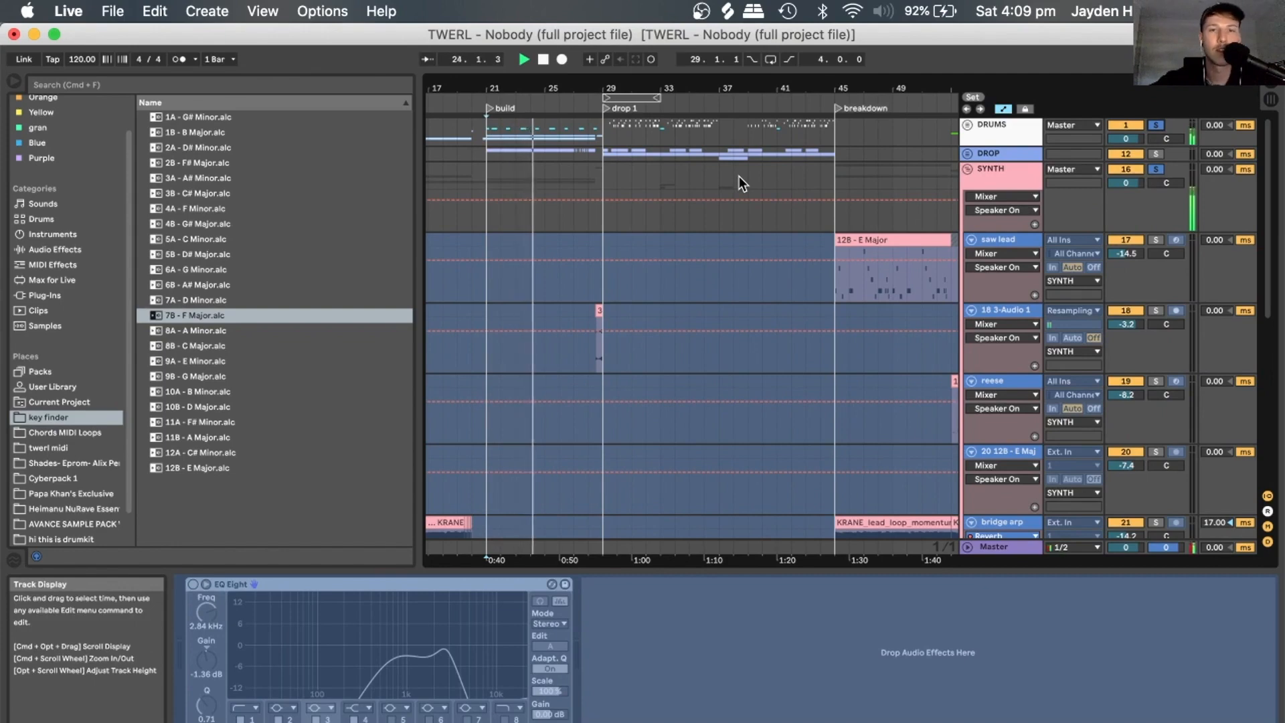
pyautogui.click(525, 172)
pyautogui.press('space')
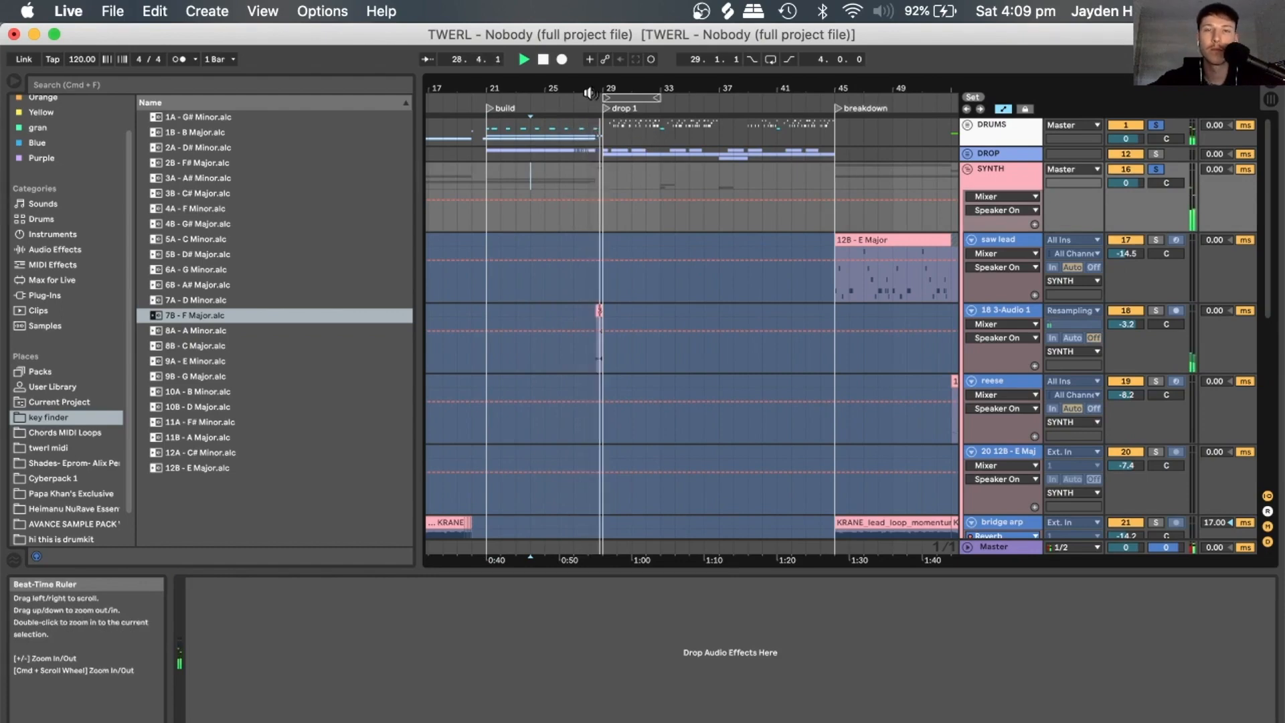
# Play the 3-Audio 1 clip on track 18 leading into drop 1 at bar 29.
pyautogui.moveTo(629, 120); pyautogui.dragTo(608, 365)
pyautogui.click(608, 360)
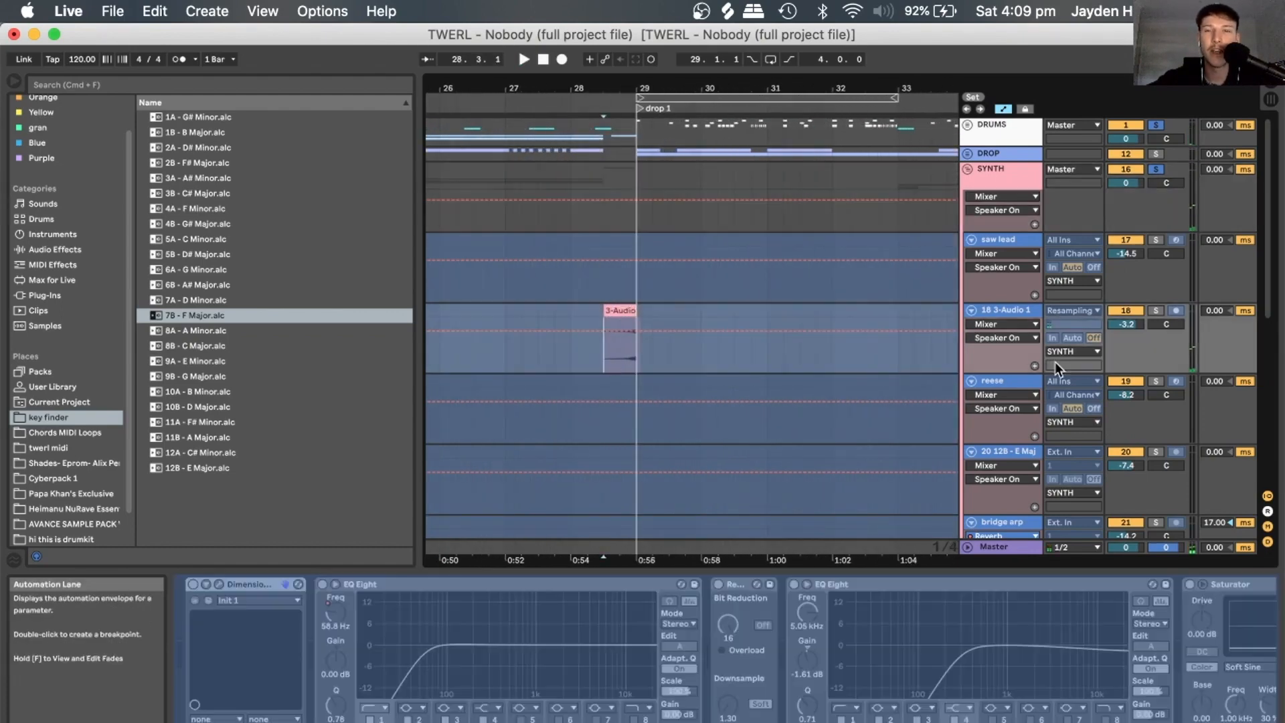
pyautogui.press('space')
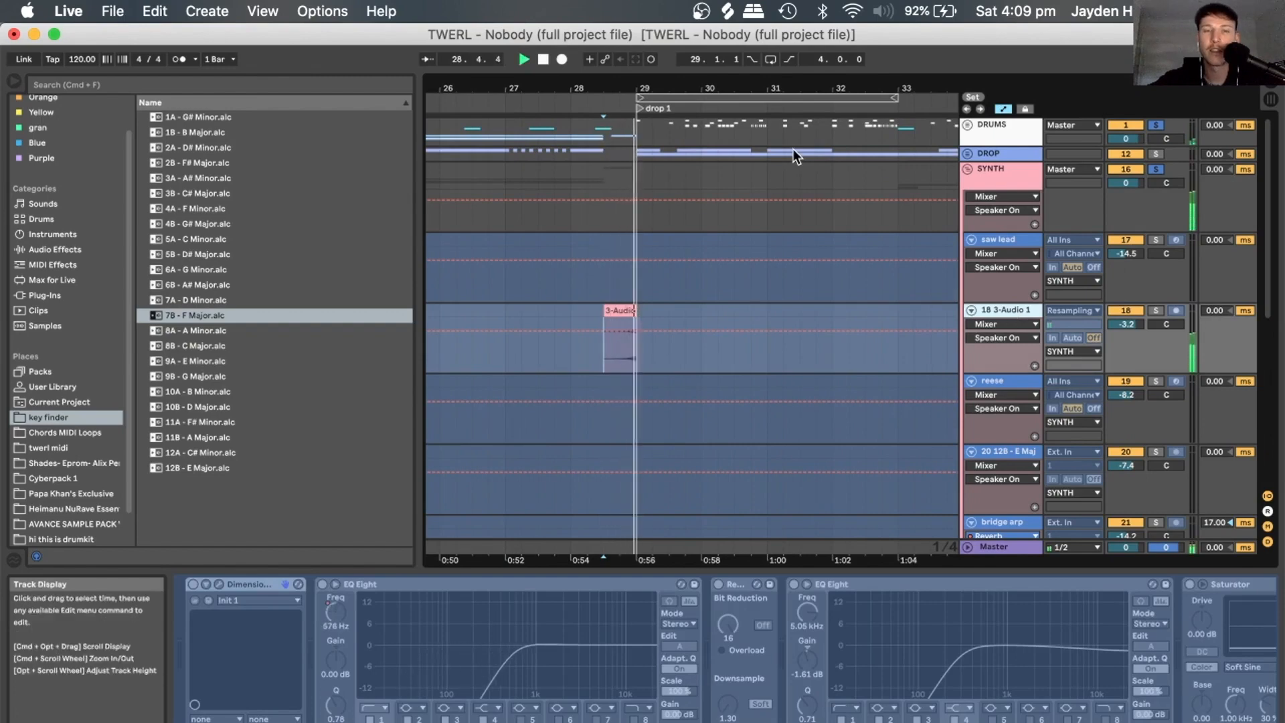
pyautogui.moveTo(693, 89); pyautogui.dragTo(692, 108)
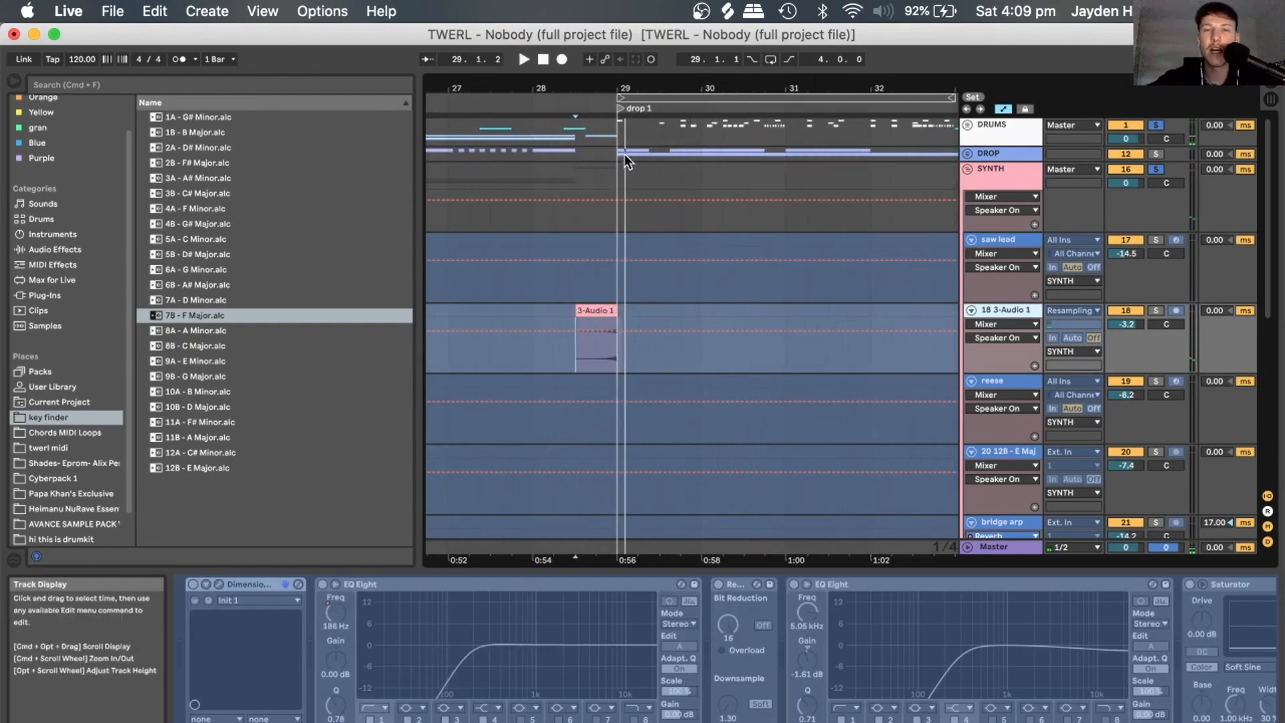
# Unfold the DROP group to examine its tracks around drop 1, then fold it again.
pyautogui.scroll(6, 746, 315)
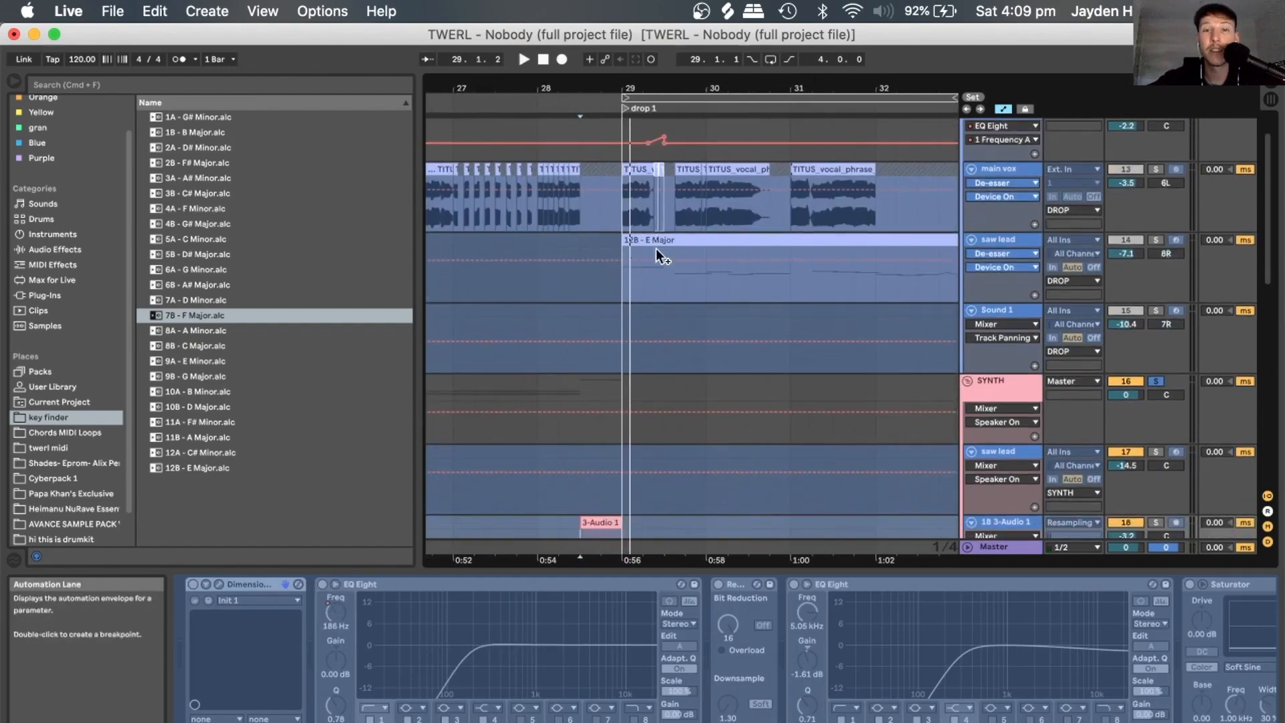
pyautogui.scroll(2, 926, 207)
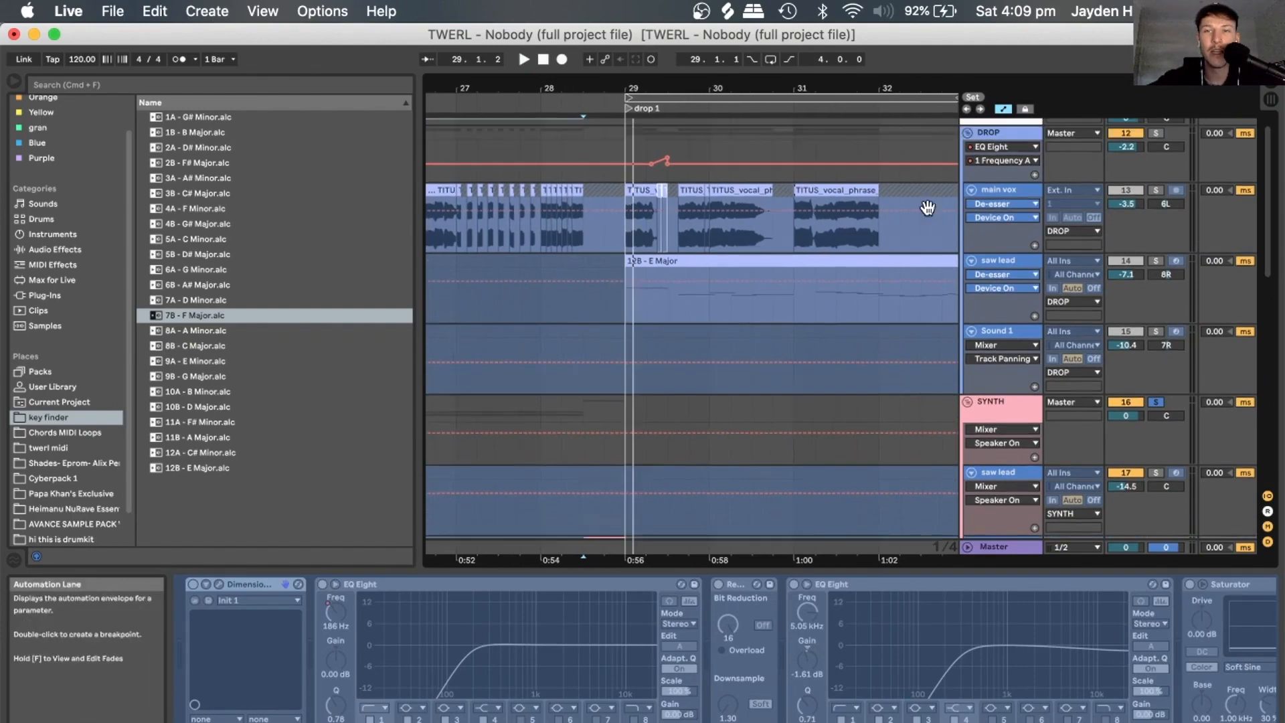
pyautogui.click(970, 159)
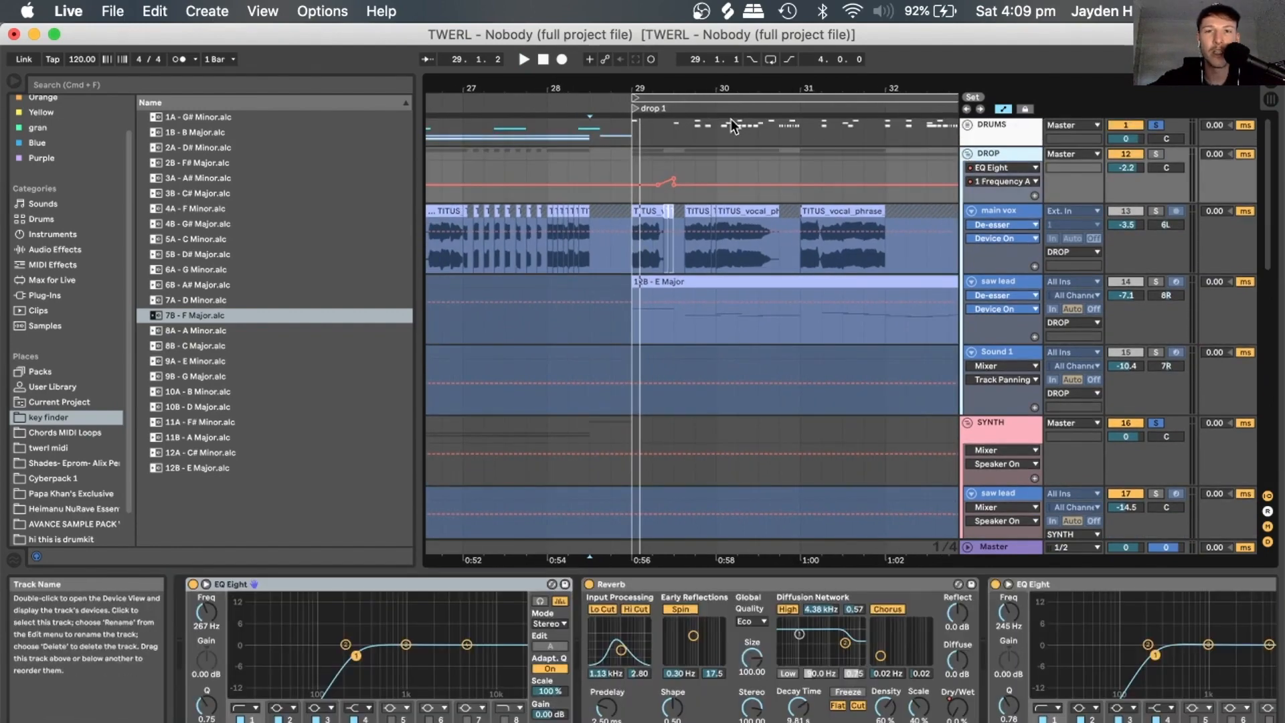
pyautogui.click(968, 153)
pyautogui.moveTo(610, 84); pyautogui.dragTo(610, 89)
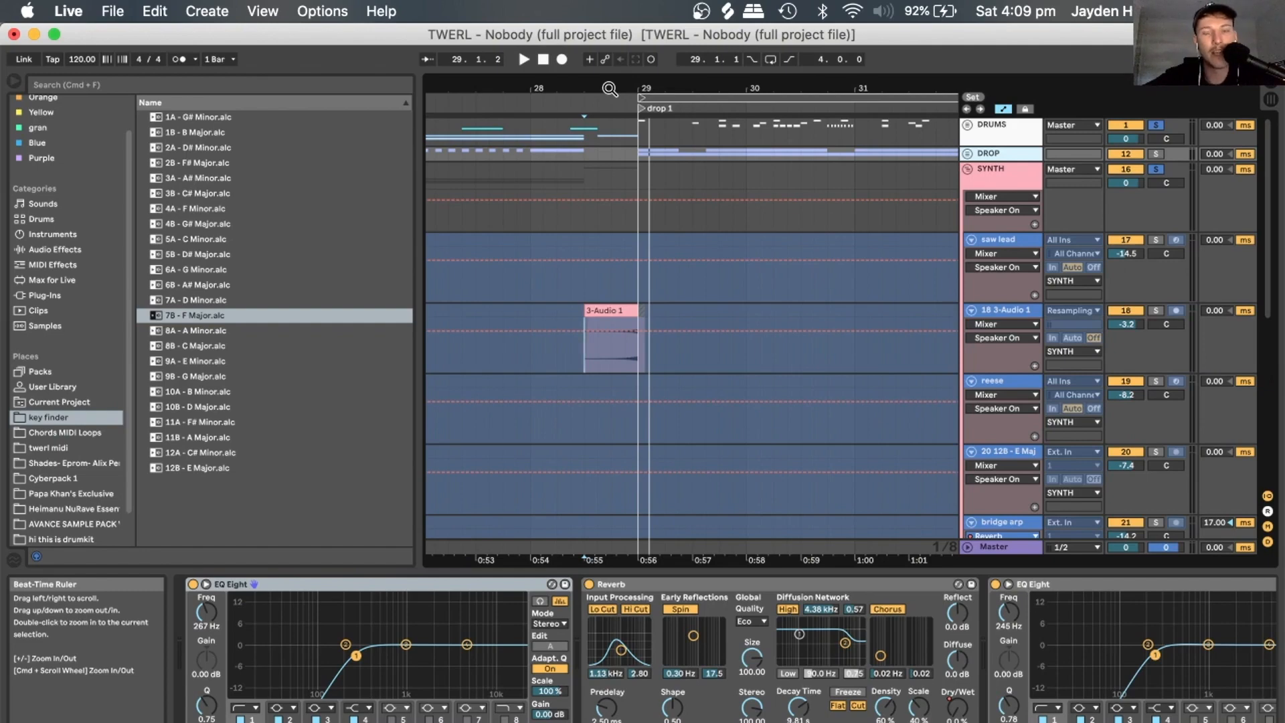
# Show the 3-Audio 1 track's devices and play the transition into drop 1 with the DROP group also soloed.
pyautogui.click(1013, 314)
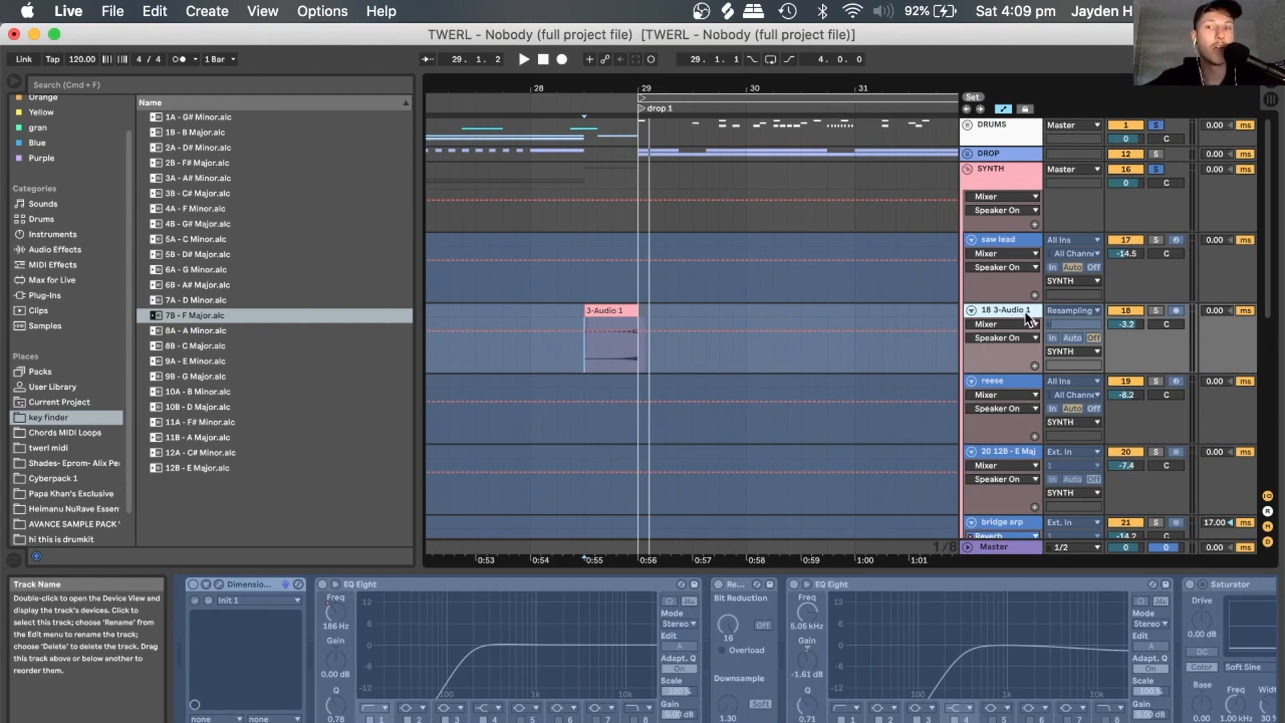
pyautogui.click(617, 90)
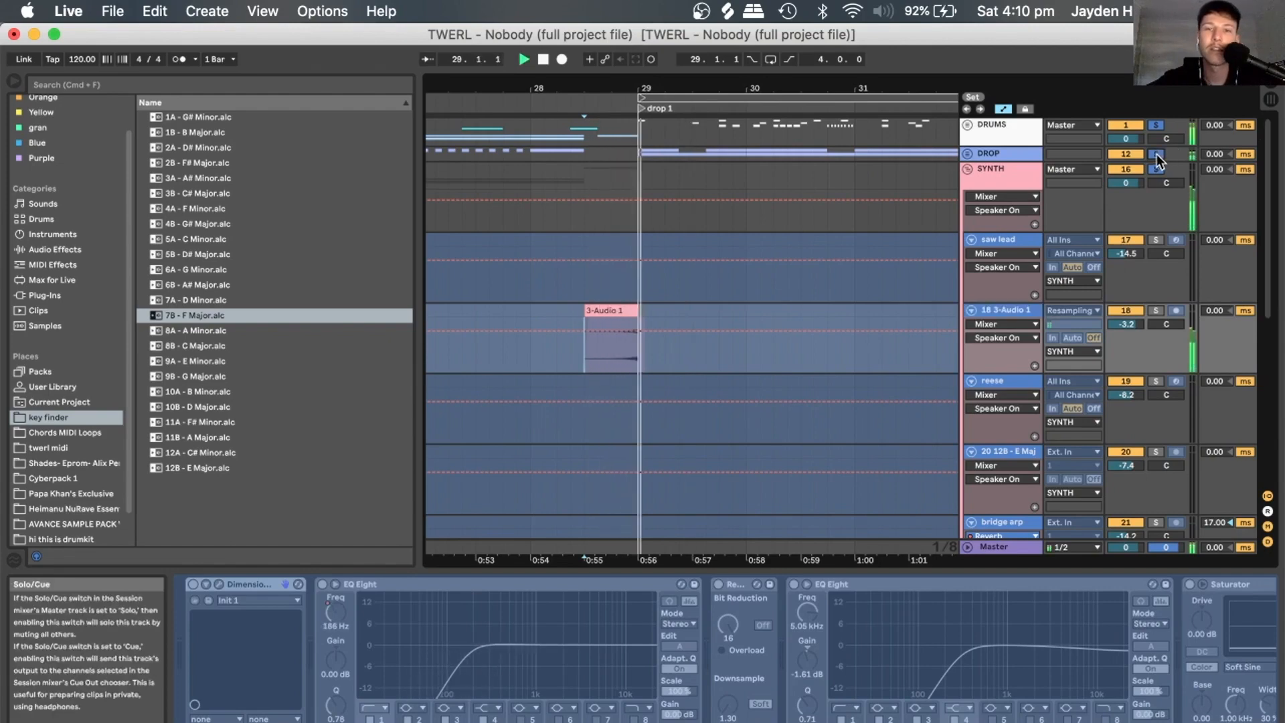
pyautogui.press('space')
# Solo the bridge arp and play its breakdown clip from bar 45.
pyautogui.moveTo(706, 89); pyautogui.dragTo(602, 50)
pyautogui.scroll(-5, 726, 236)
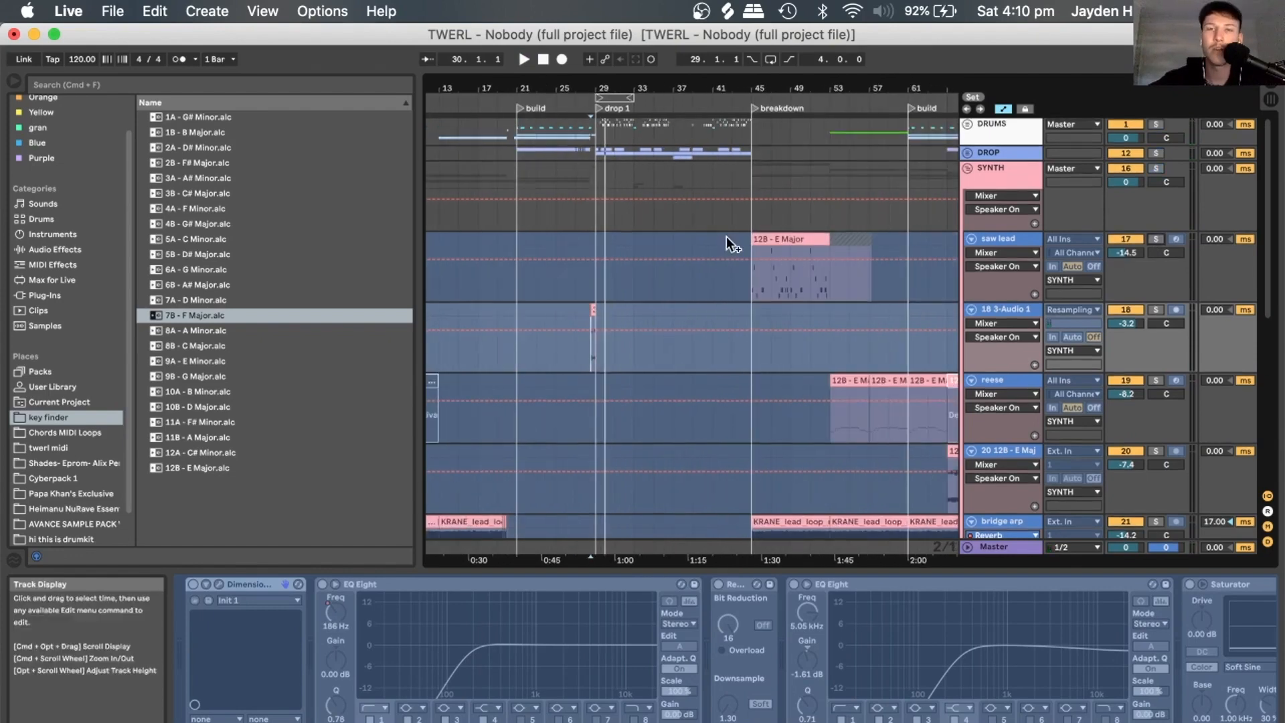
pyautogui.hscroll(3, 726, 236)
pyautogui.scroll(-2, 729, 238)
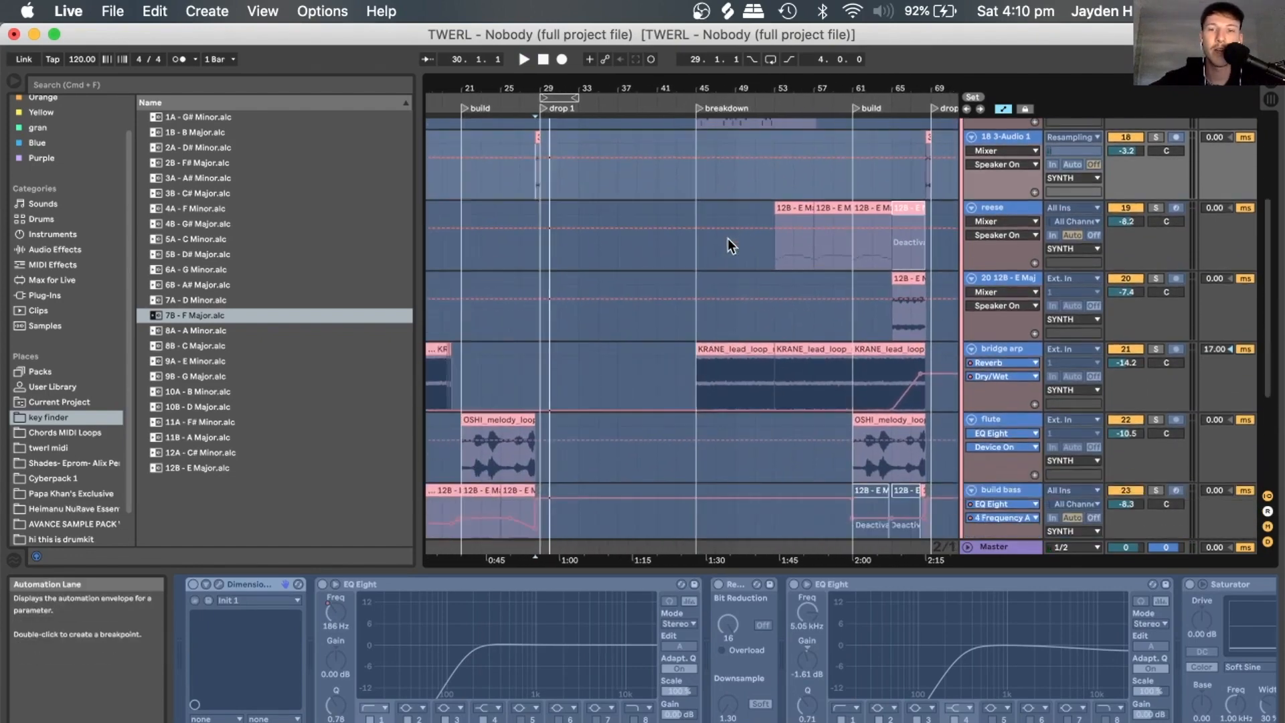
pyautogui.click(694, 375)
pyautogui.scroll(-2, 1074, 352)
pyautogui.press('space')
pyautogui.click(1155, 295)
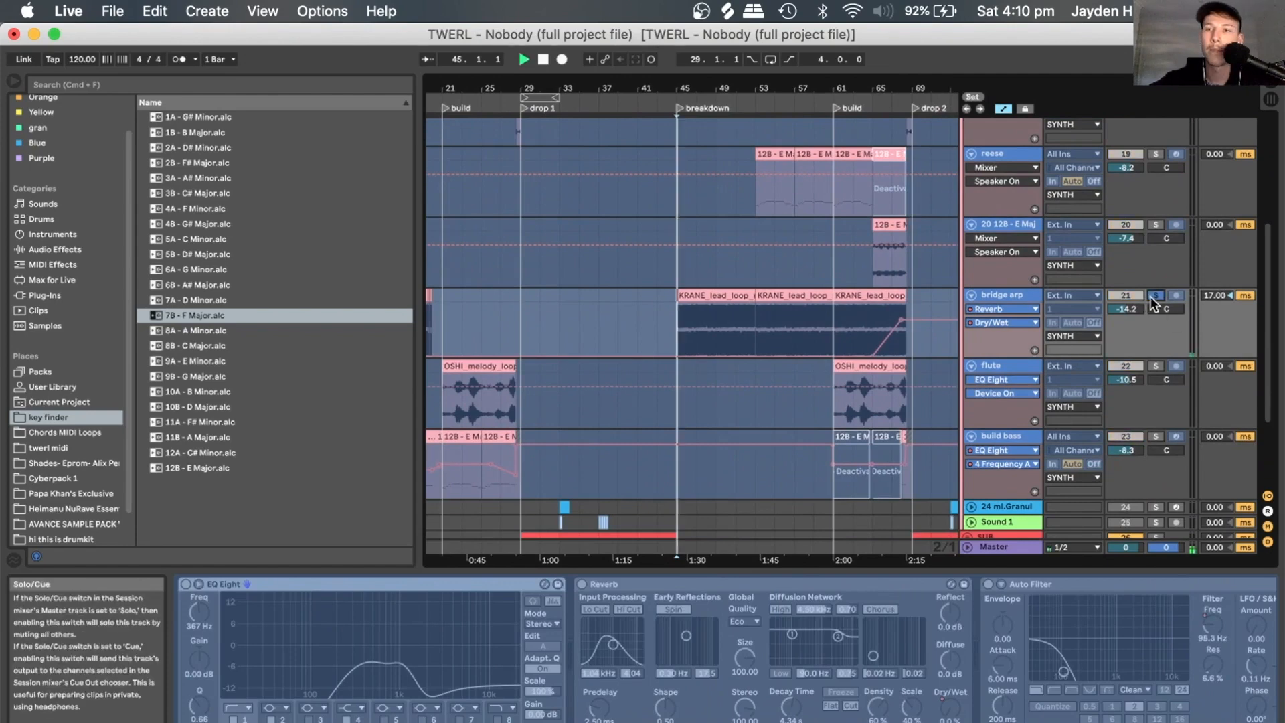
pyautogui.press('space')
# Select the build bass clip at bar 17 and play from there with the bridge arp's solo cleared.
pyautogui.scroll(4, 746, 339)
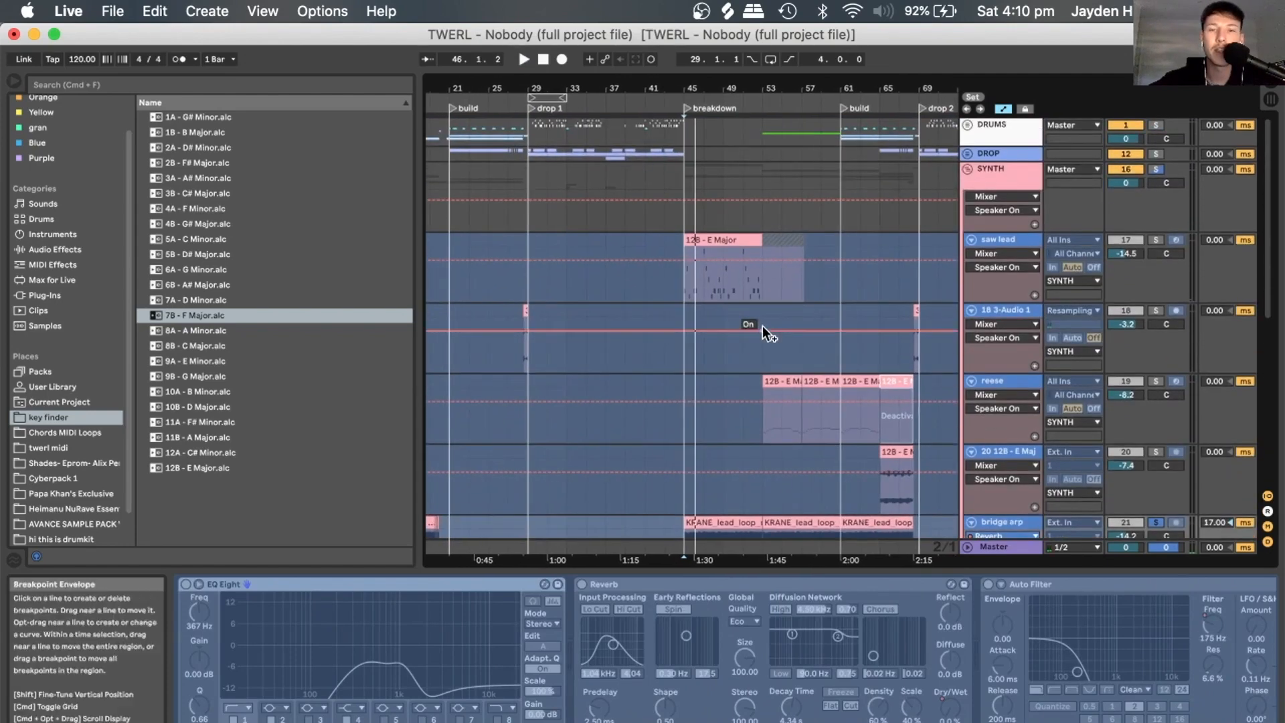
pyautogui.scroll(-5, 753, 276)
pyautogui.hscroll(-2, 753, 276)
pyautogui.scroll(-3, 759, 289)
pyautogui.hscroll(-1, 759, 289)
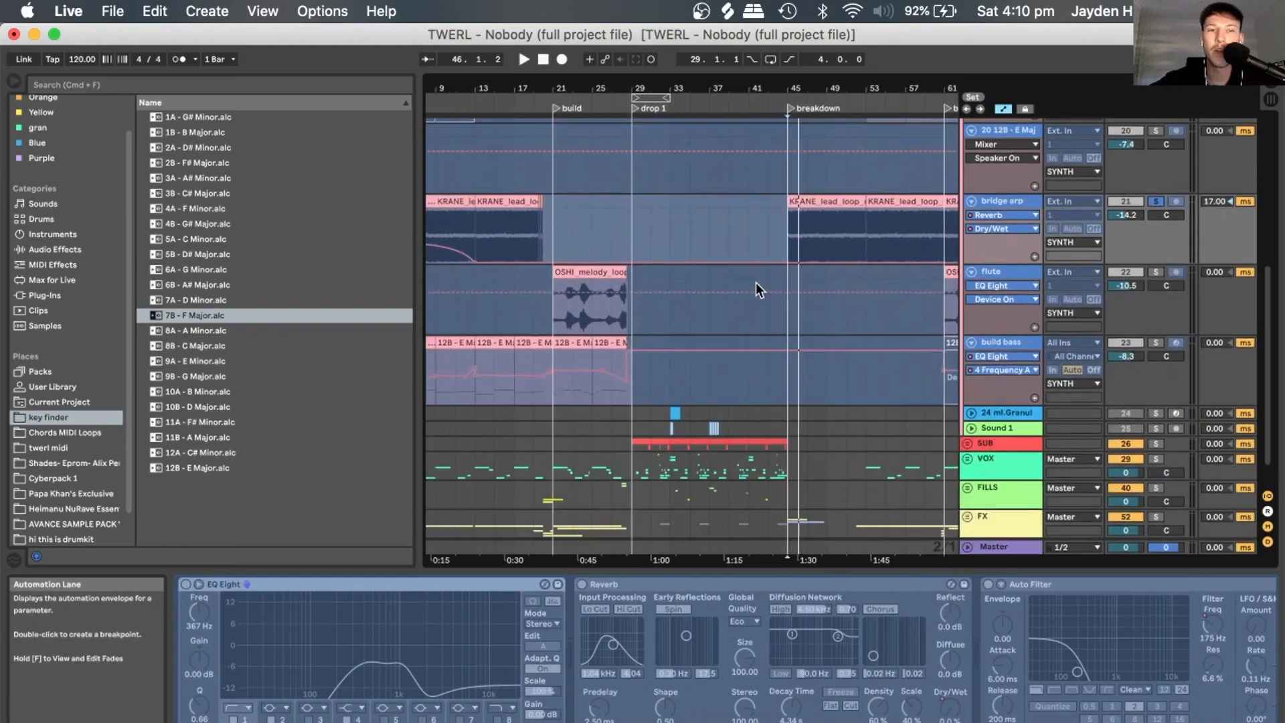
pyautogui.click(524, 341)
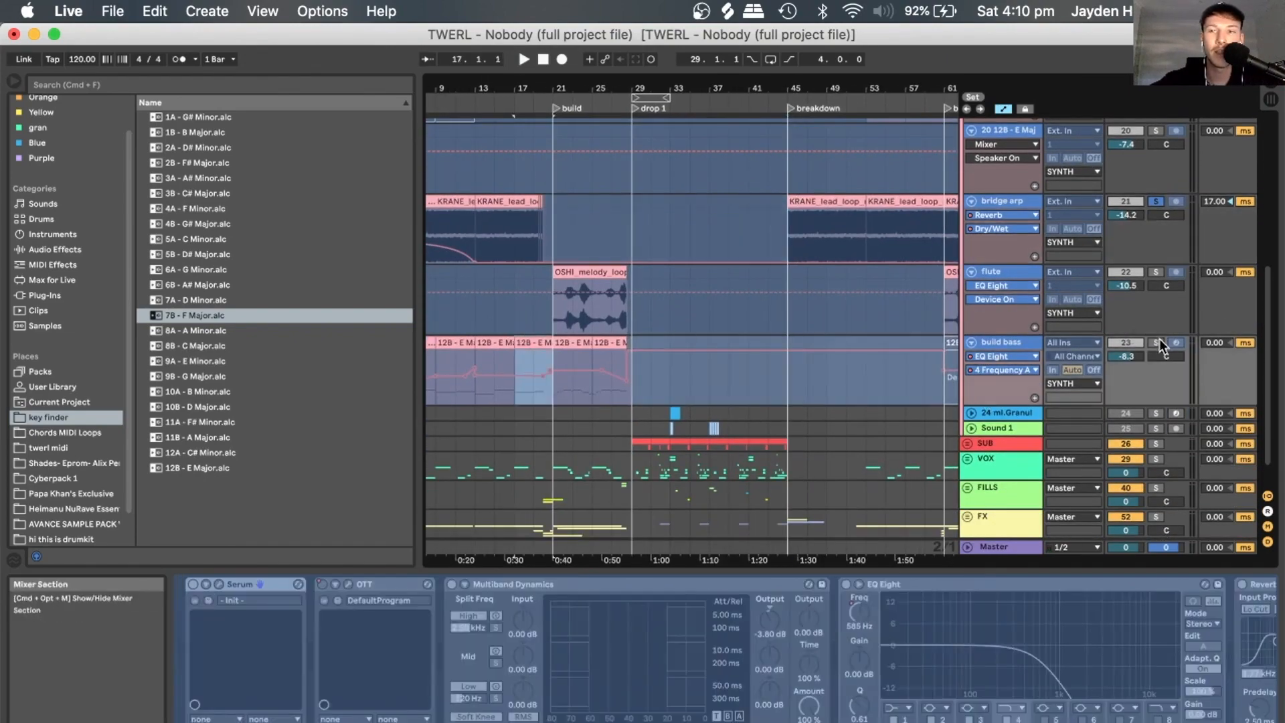
pyautogui.scroll(5, 878, 305)
pyautogui.hscroll(2, 878, 306)
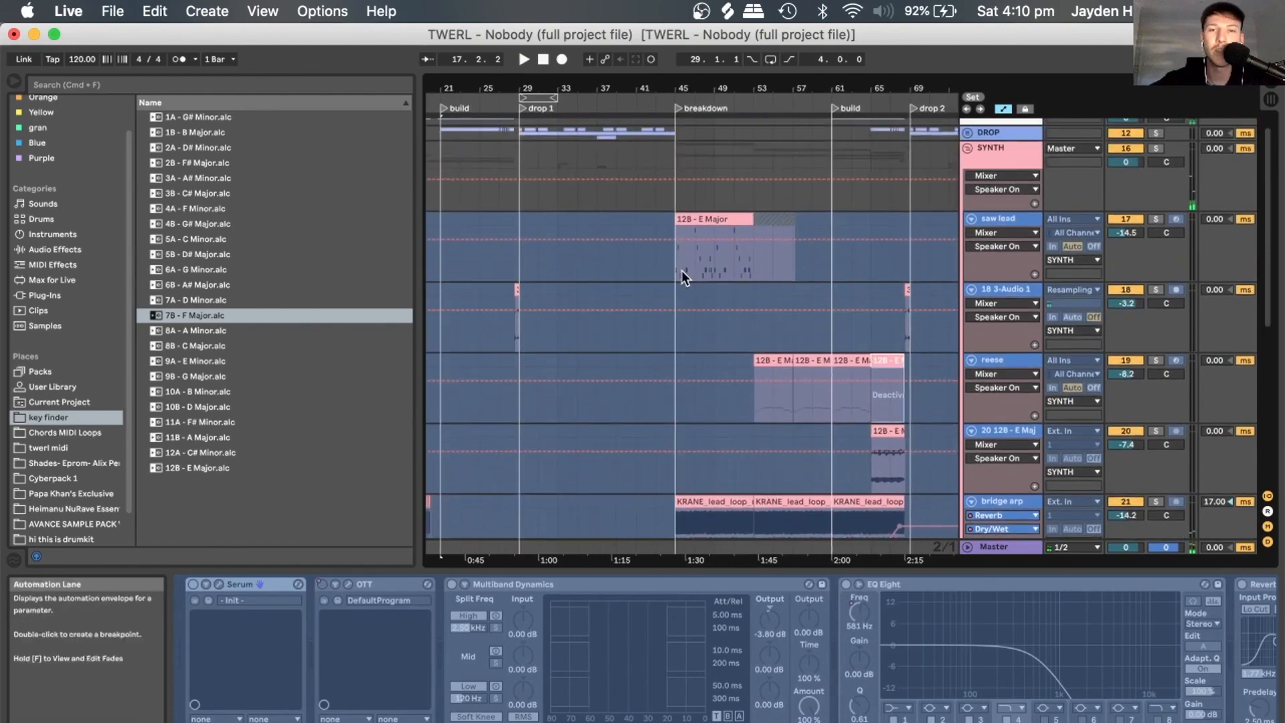
# Solo the saw lead in the SYNTH group and play its breakdown clip from bar 45.
pyautogui.click(665, 265)
pyautogui.click(1149, 219)
pyautogui.press('space')
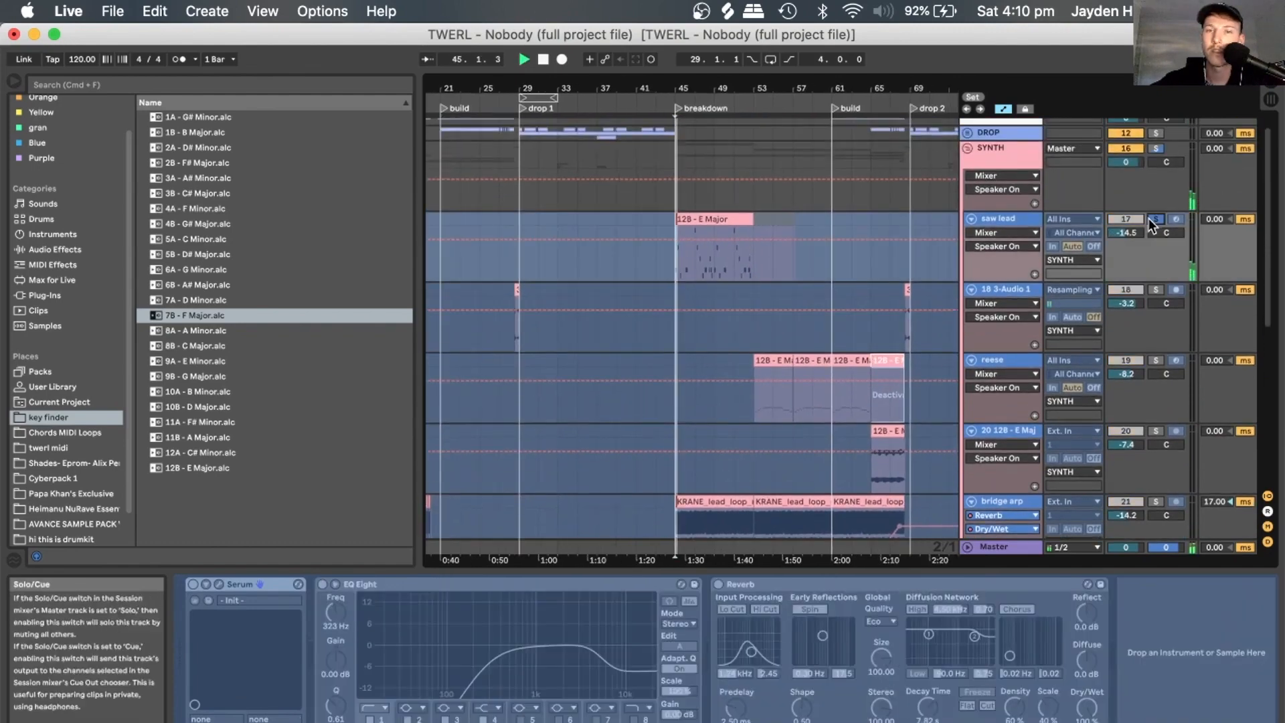
# Unfreeze the saw lead track in the SYNTH group and play its breakdown clip from bar 45.
pyautogui.scroll(-10, 887, 233)
pyautogui.hscroll(1, 887, 233)
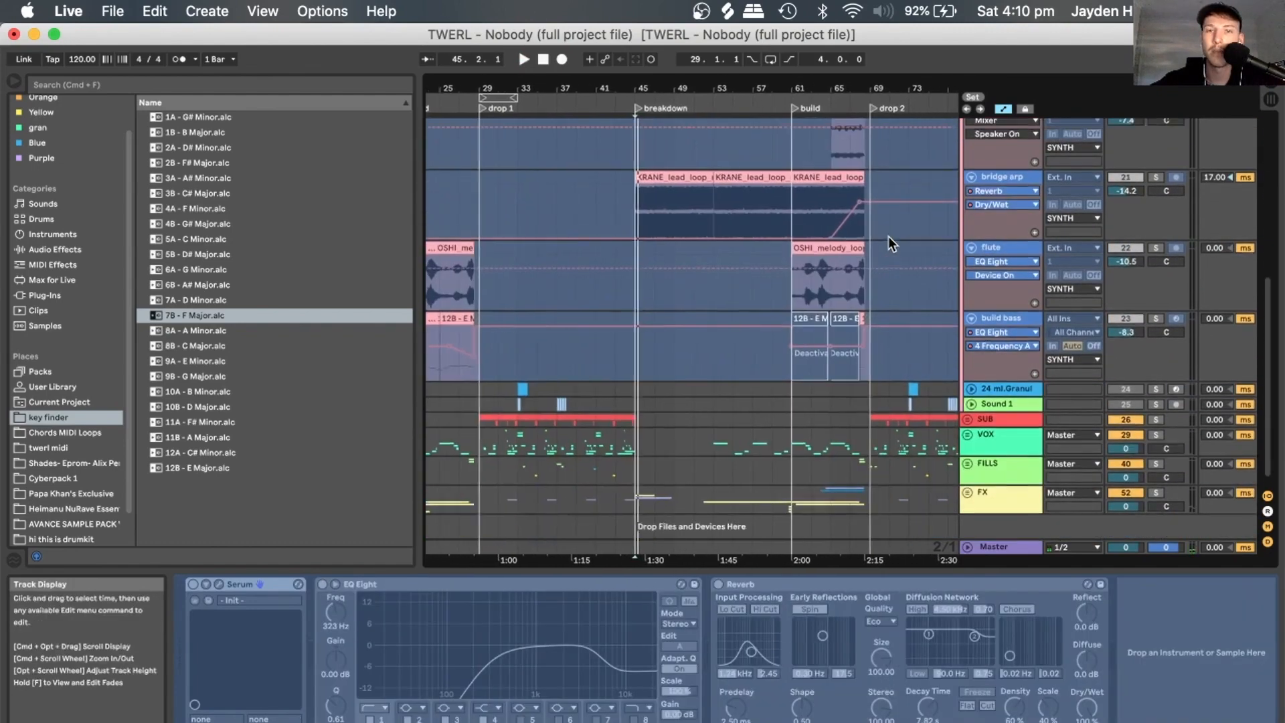
pyautogui.scroll(10, 889, 236)
pyautogui.hscroll(-1, 889, 236)
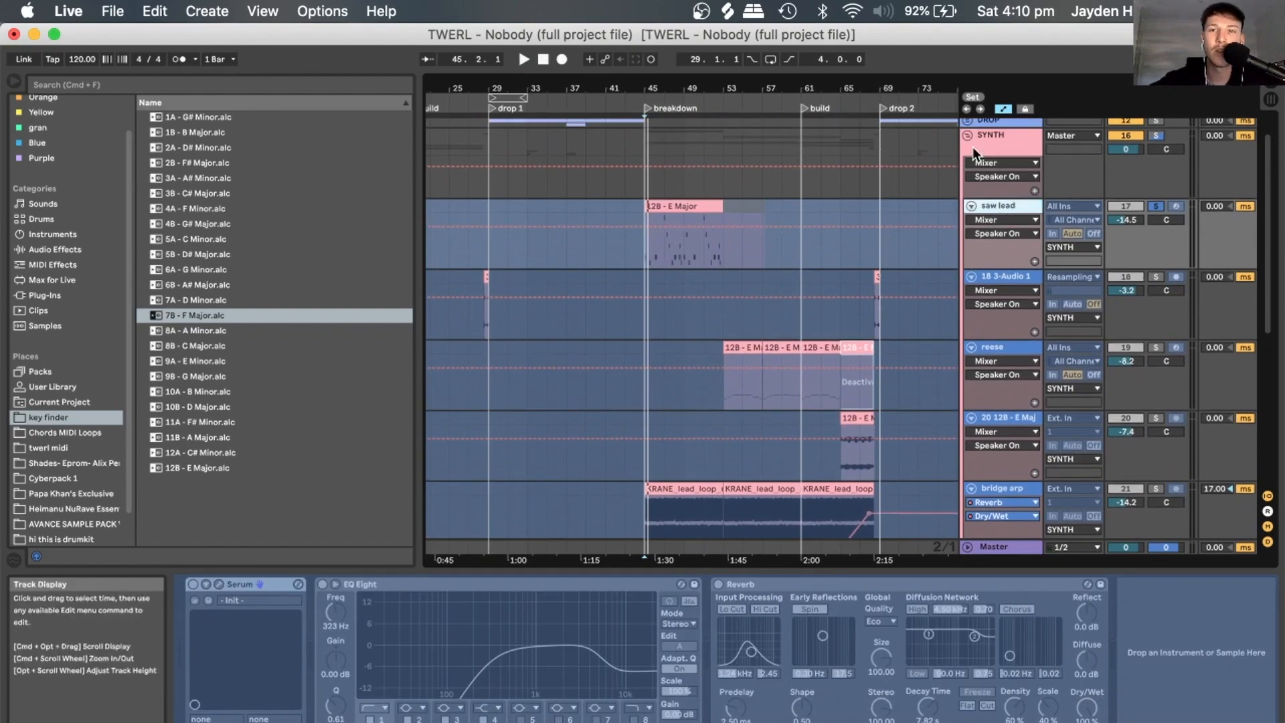
pyautogui.scroll(8, 974, 147)
pyautogui.scroll(-1, 859, 265)
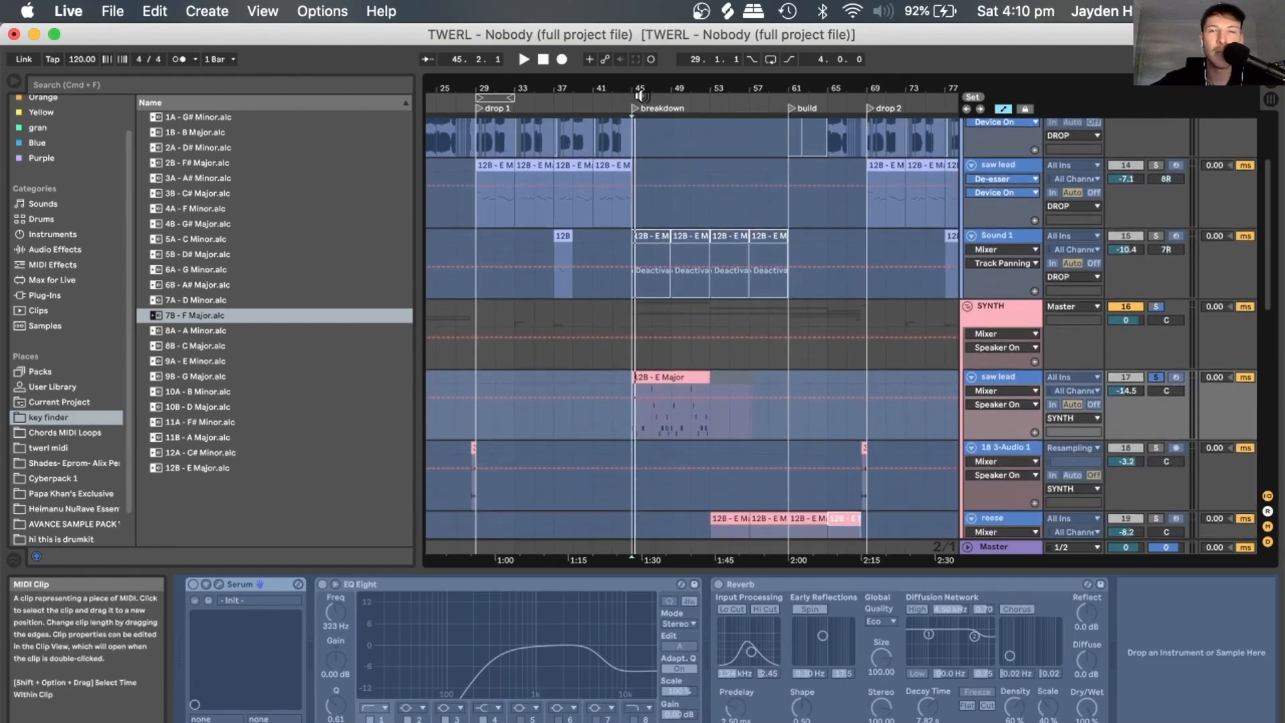
pyautogui.moveTo(639, 87); pyautogui.dragTo(614, 483)
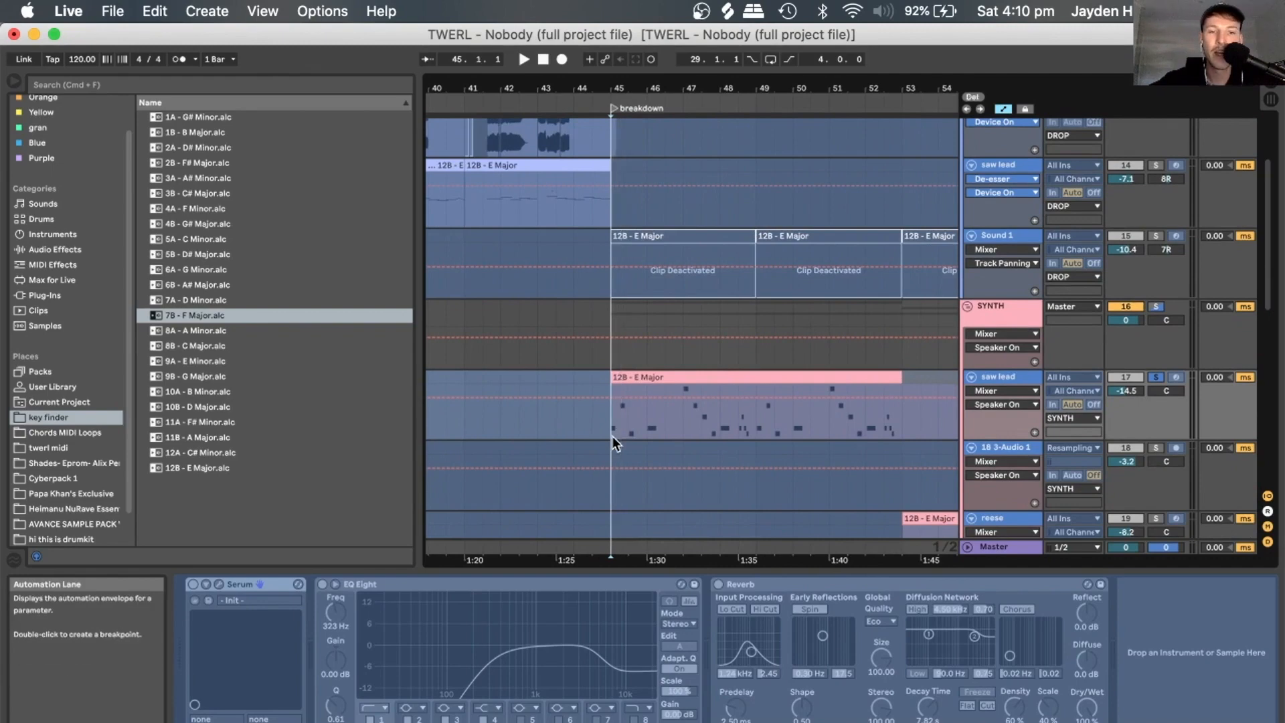
pyautogui.rightClick(1021, 384)
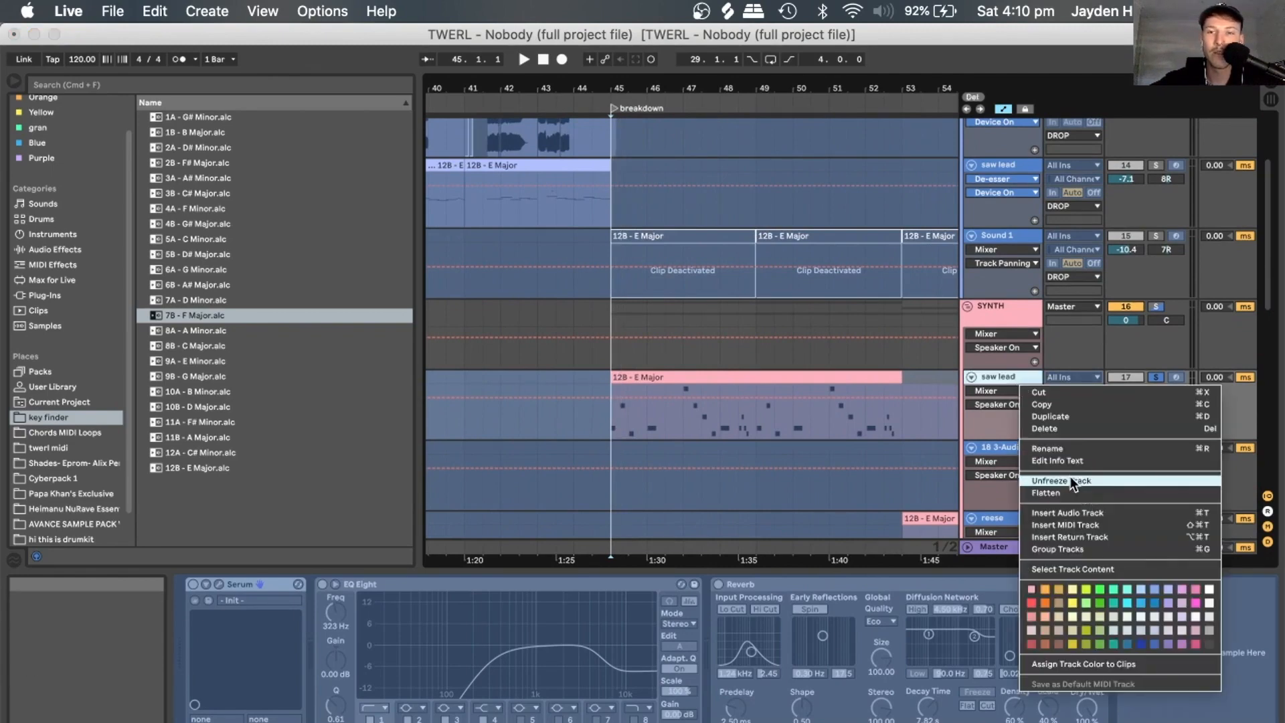
pyautogui.click(1098, 477)
pyautogui.press('space')
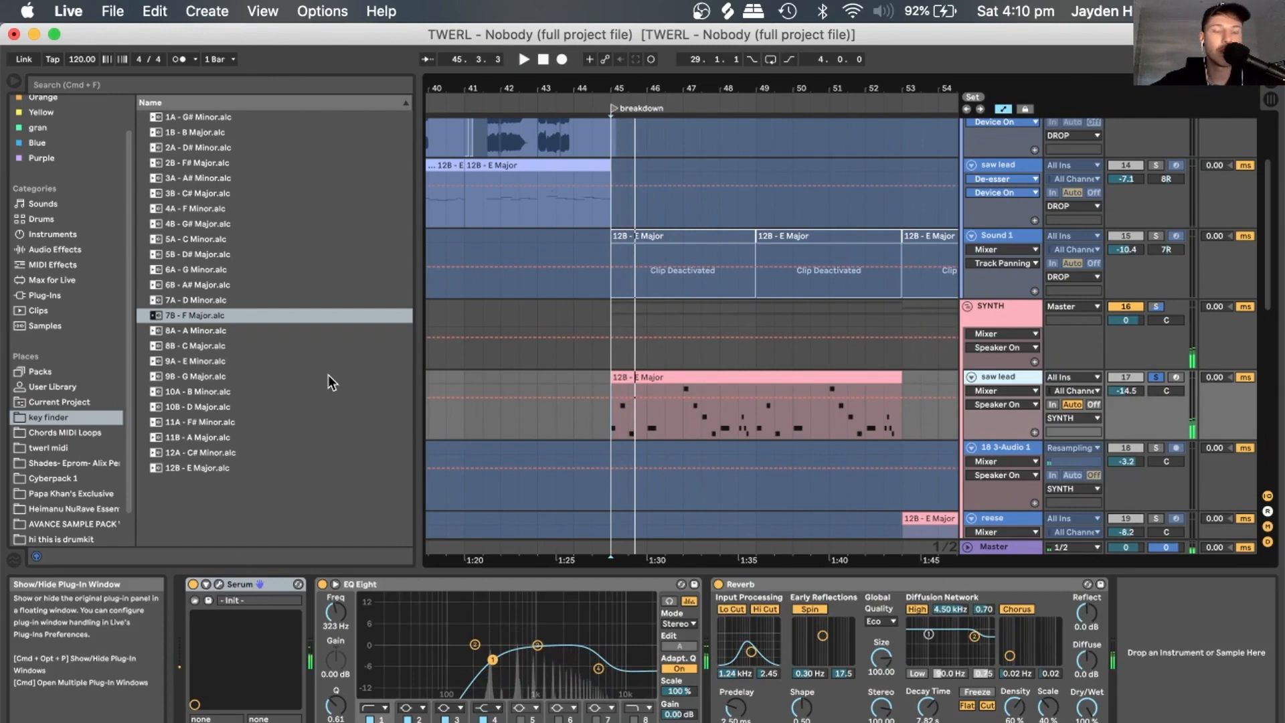
# Open the saw lead's Serum to examine its oscillators and effects, and close the plug-in window.
pyautogui.press('super+alt+p')
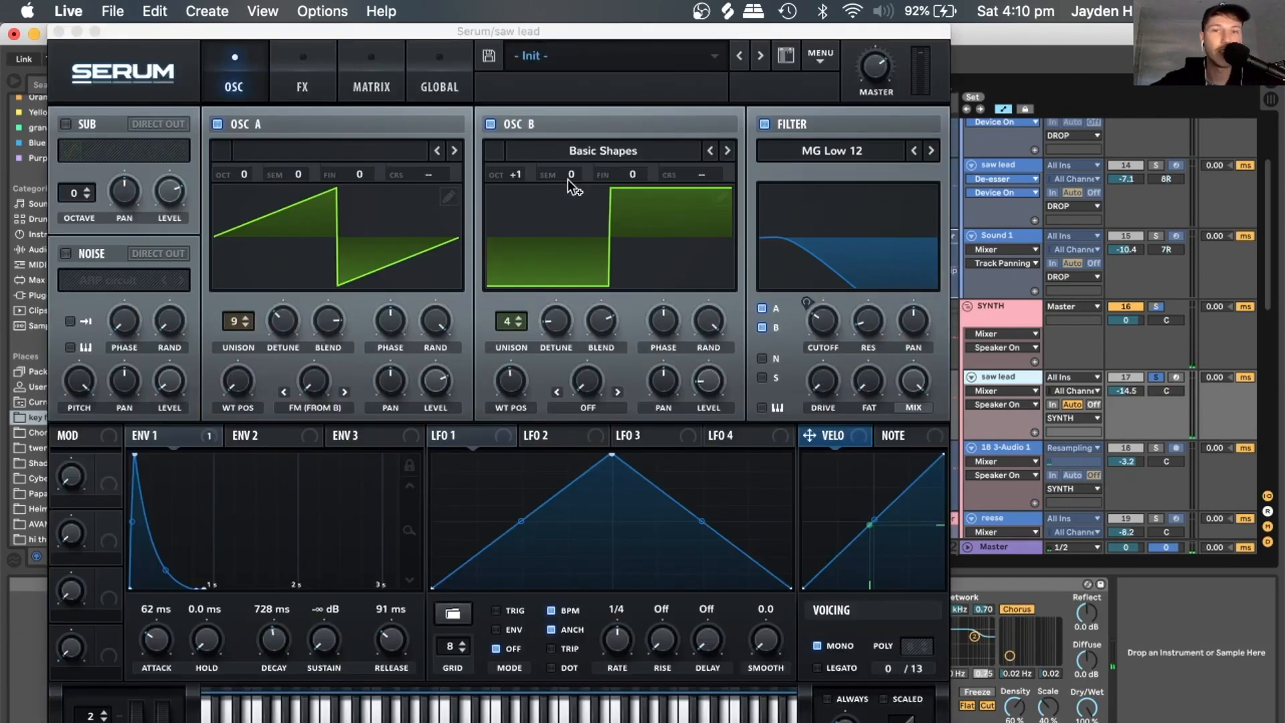
pyautogui.click(326, 91)
pyautogui.click(59, 31)
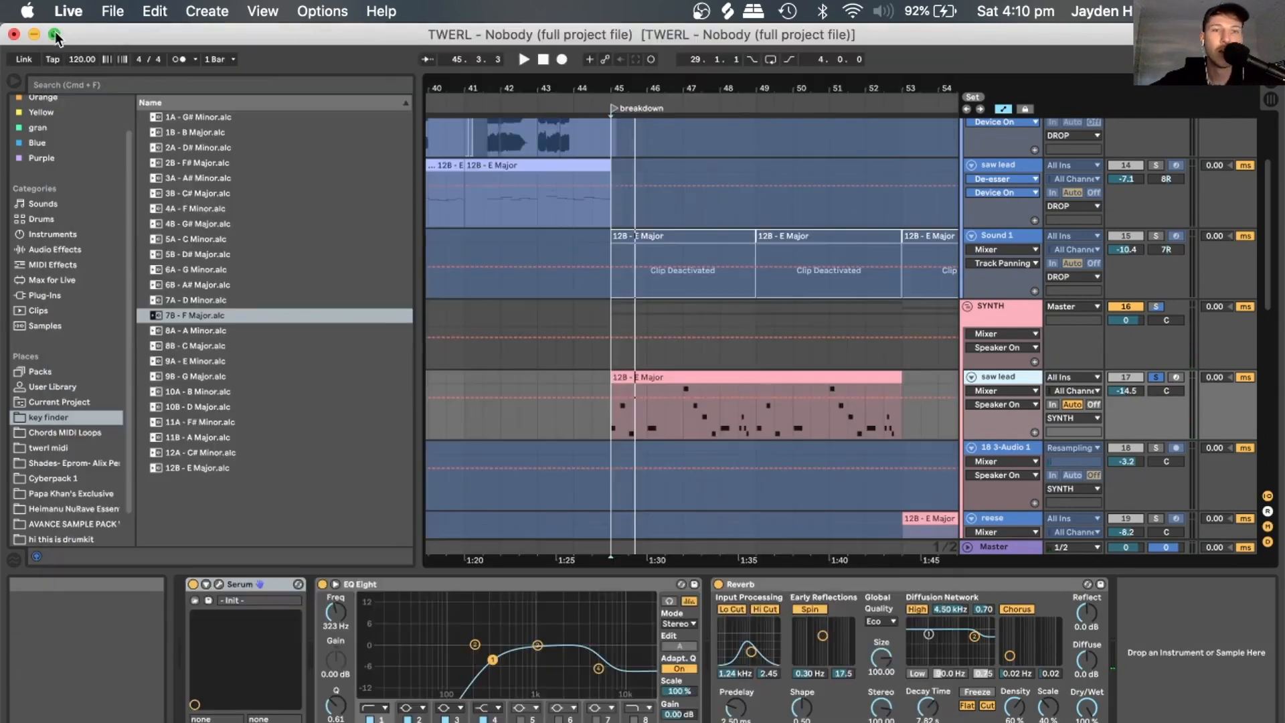
# Audition the soloed saw lead from bar 45 with its Reverb bypassed and with it active.
pyautogui.click(720, 585)
pyautogui.press('space')
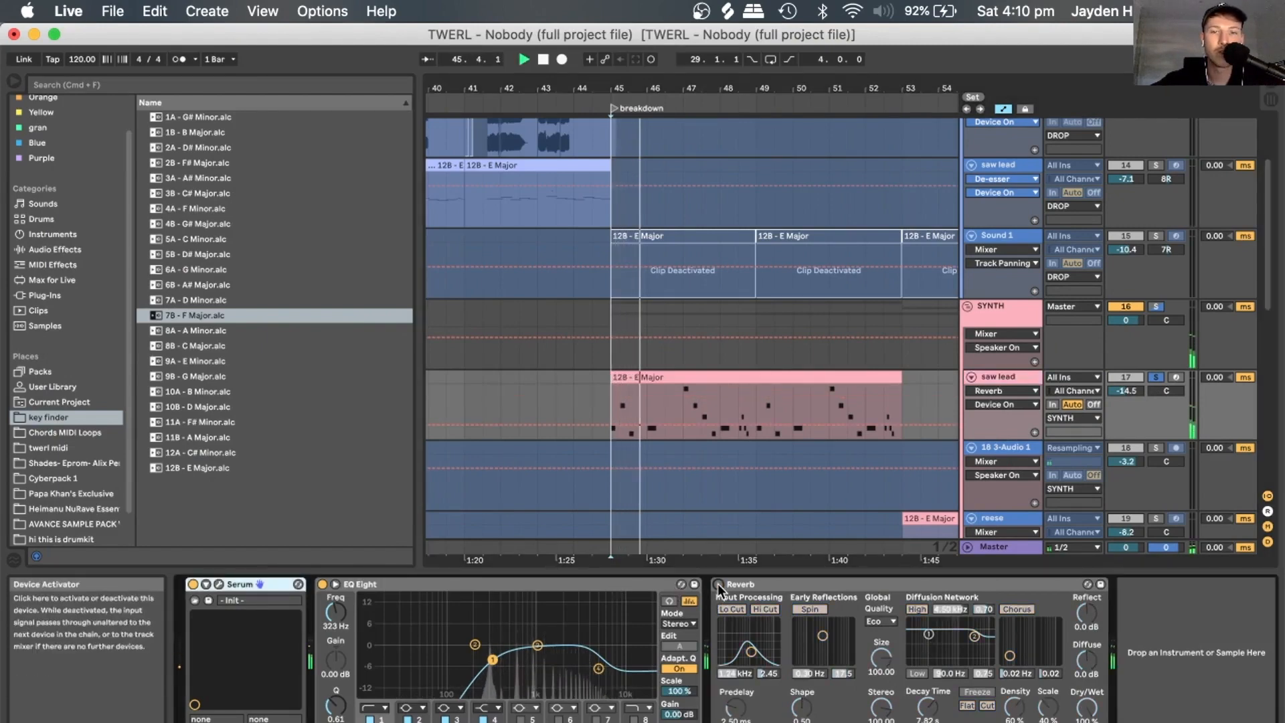
pyautogui.click(720, 585)
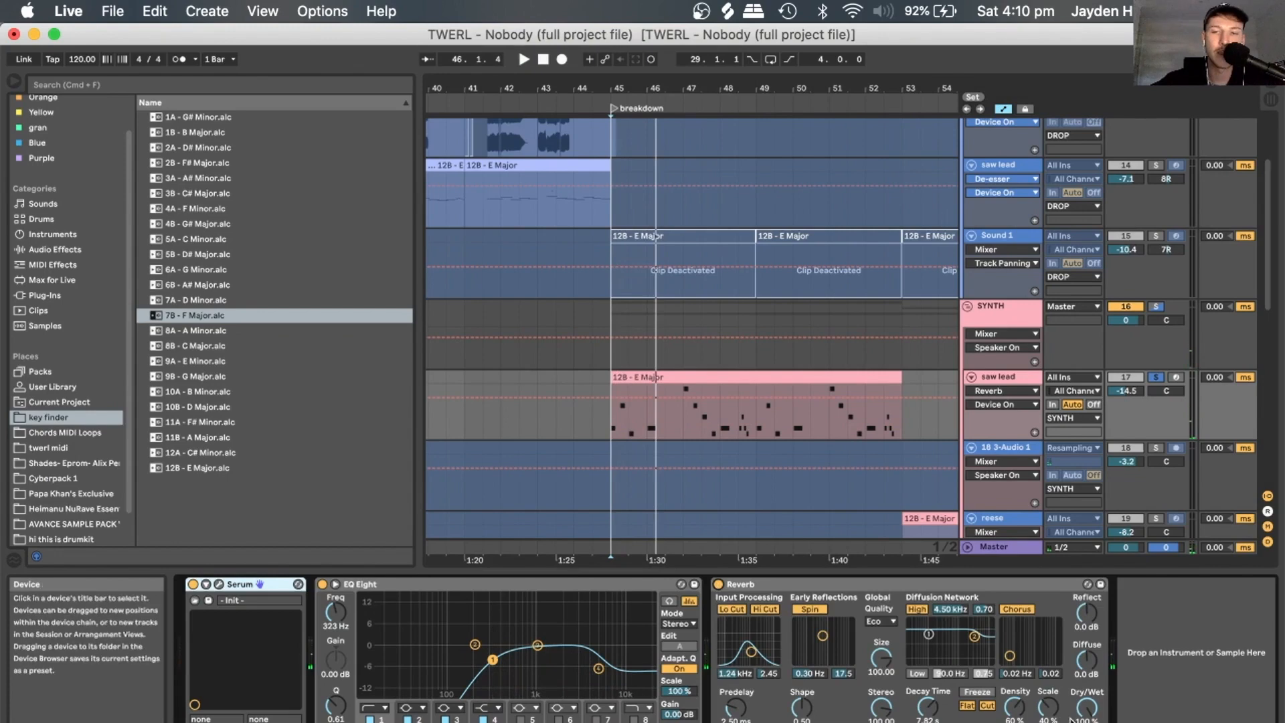
pyautogui.click(298, 584)
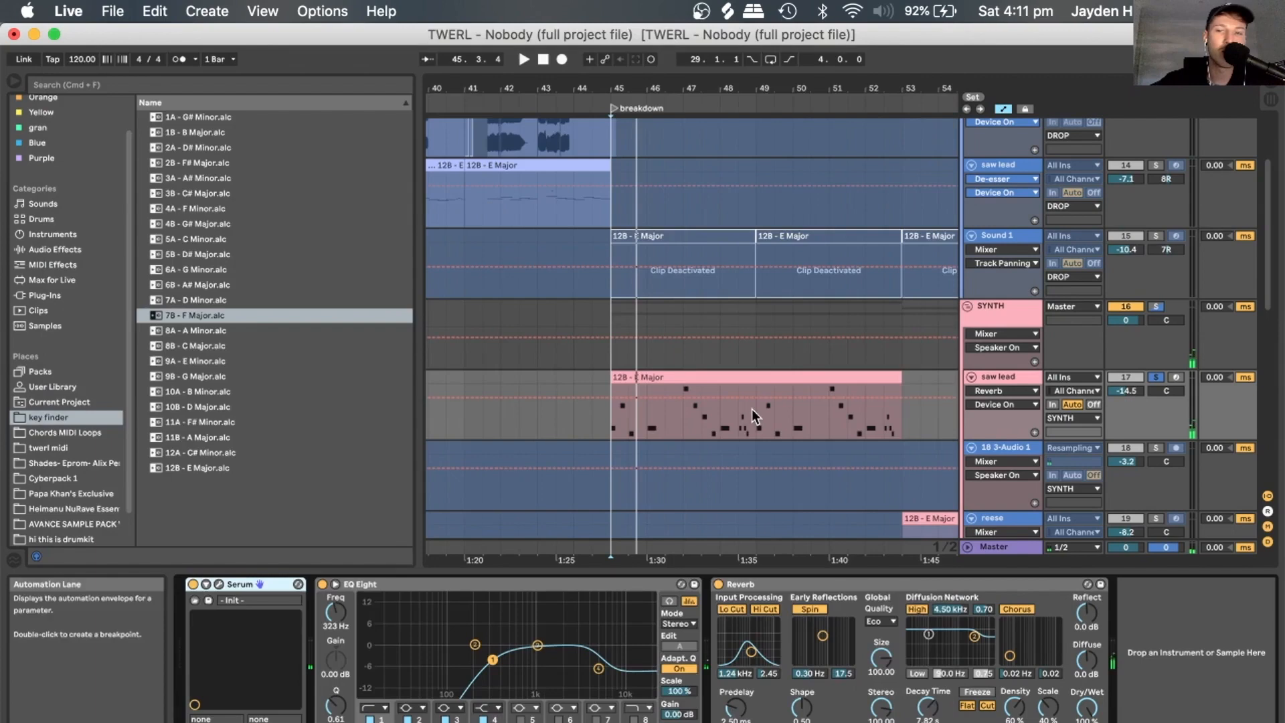
pyautogui.click(59, 32)
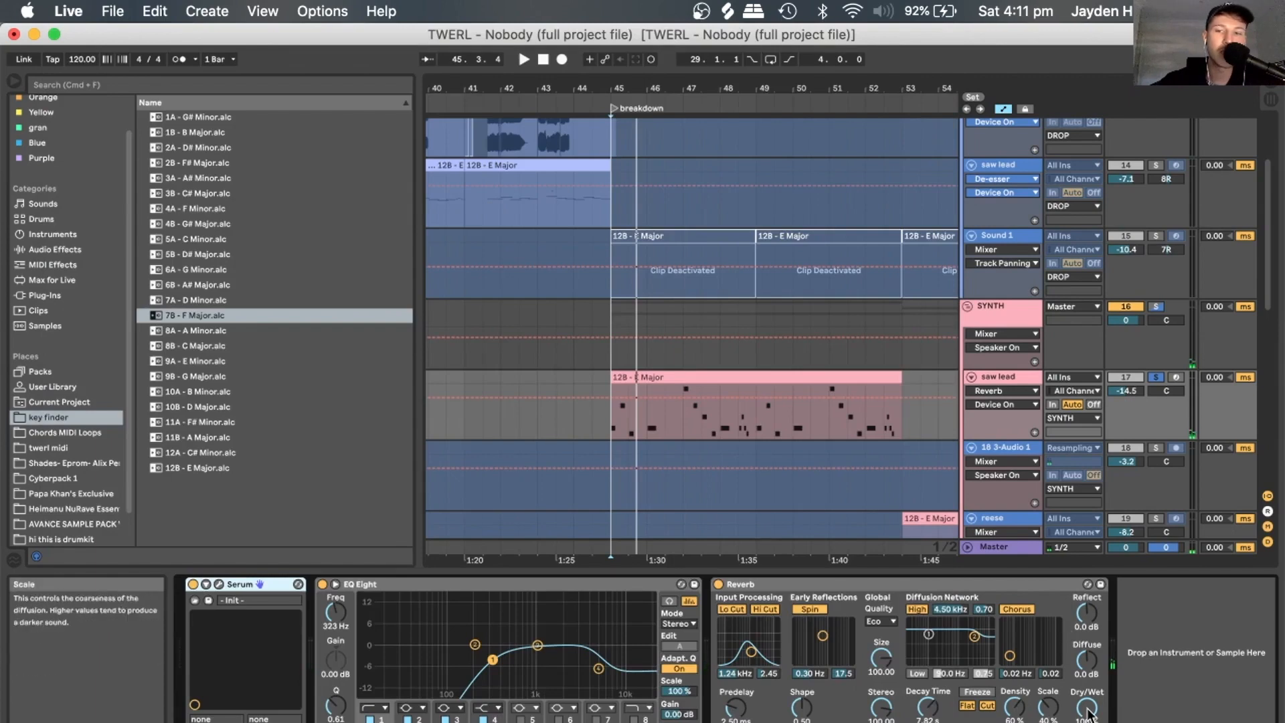
# Clear the saw lead's solo and play the breakdown from bar 45 with its Reverb bypassed and reactivated.
pyautogui.click(1156, 377)
pyautogui.press('space')
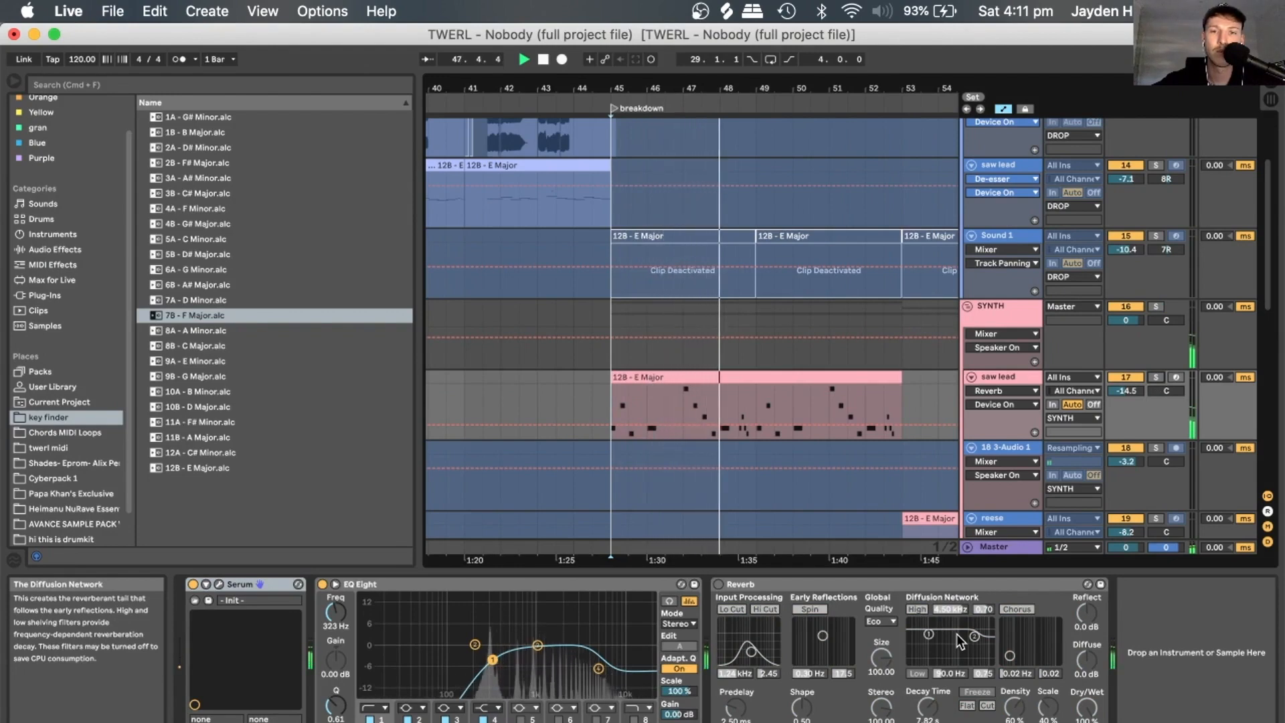
pyautogui.click(719, 584)
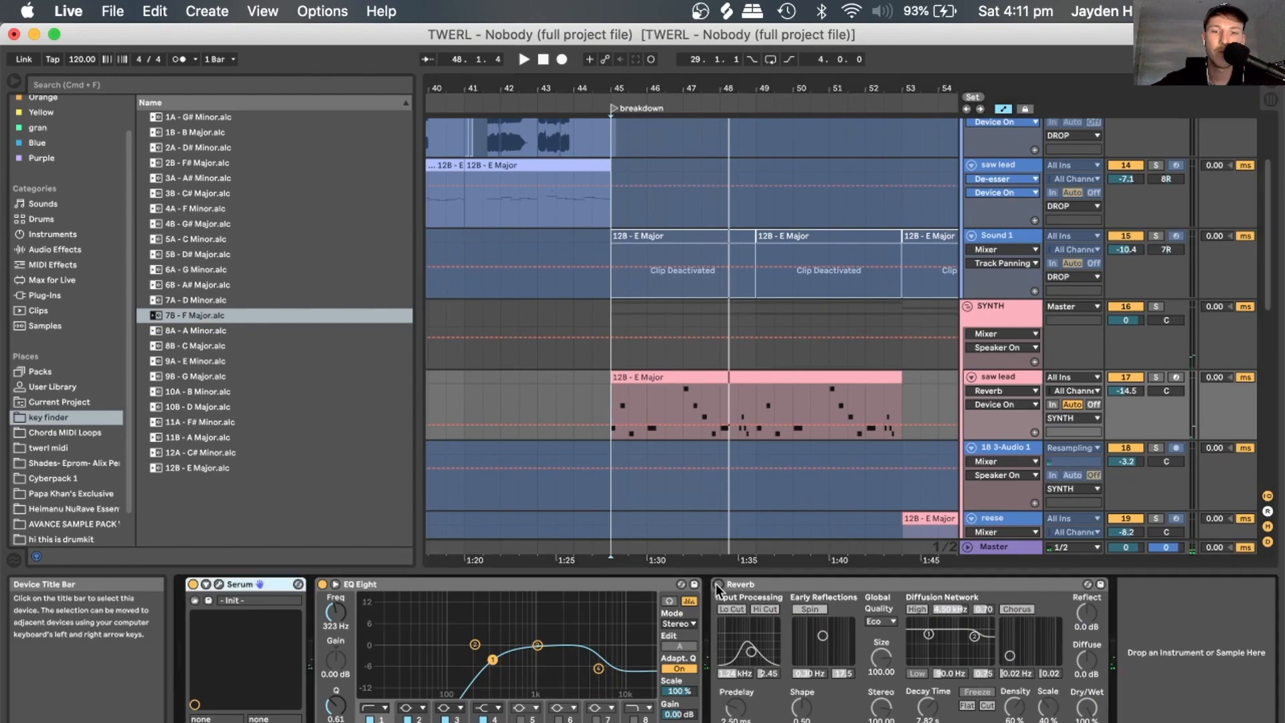
pyautogui.press('space')
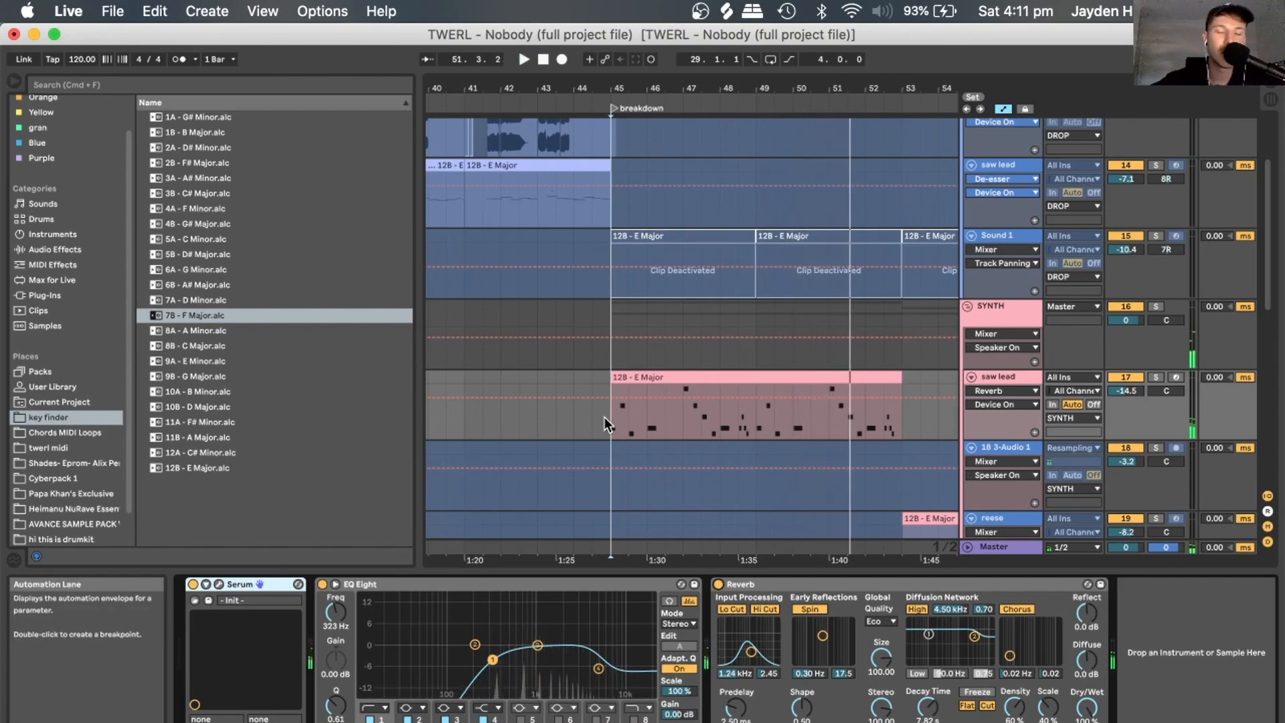
pyautogui.press('space')
# Undo the unfreezing of the saw lead track and place the insert marker at bar 53, where its clip ends.
pyautogui.moveTo(615, 88); pyautogui.dragTo(615, 40)
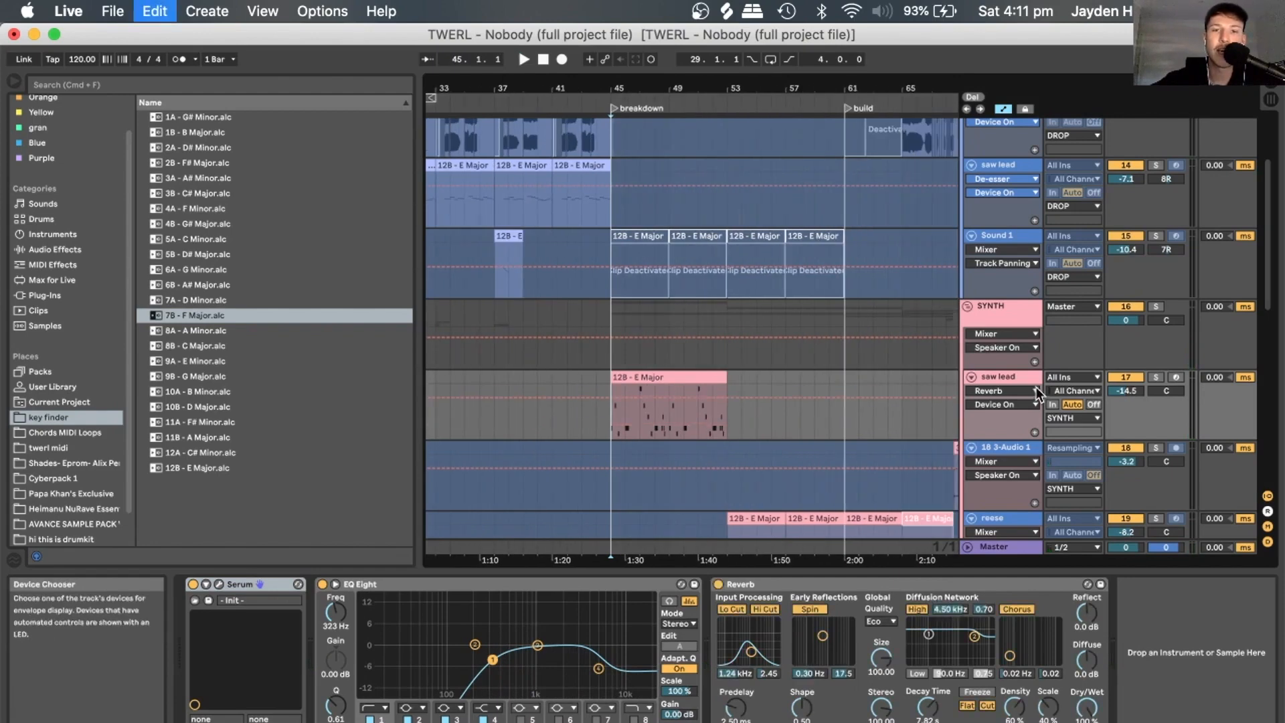
pyautogui.click(810, 380)
pyautogui.scroll(-4, 810, 376)
pyautogui.hscroll(2, 809, 375)
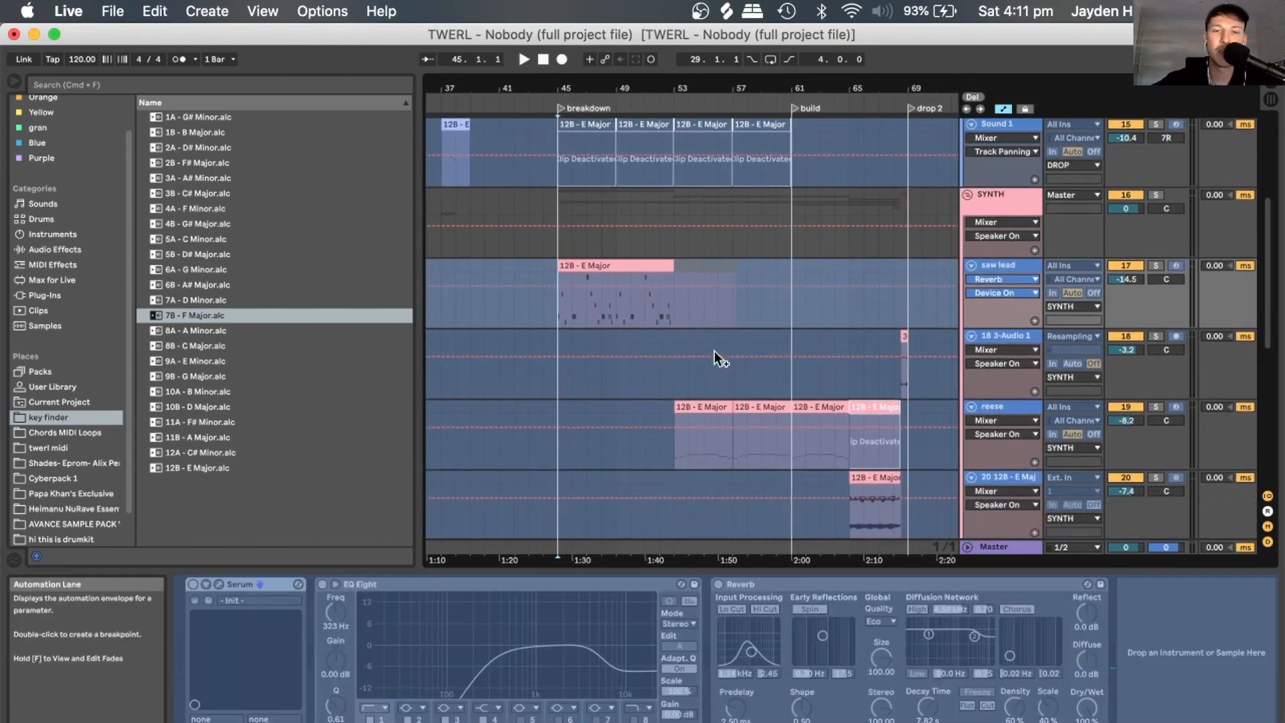
pyautogui.click(677, 302)
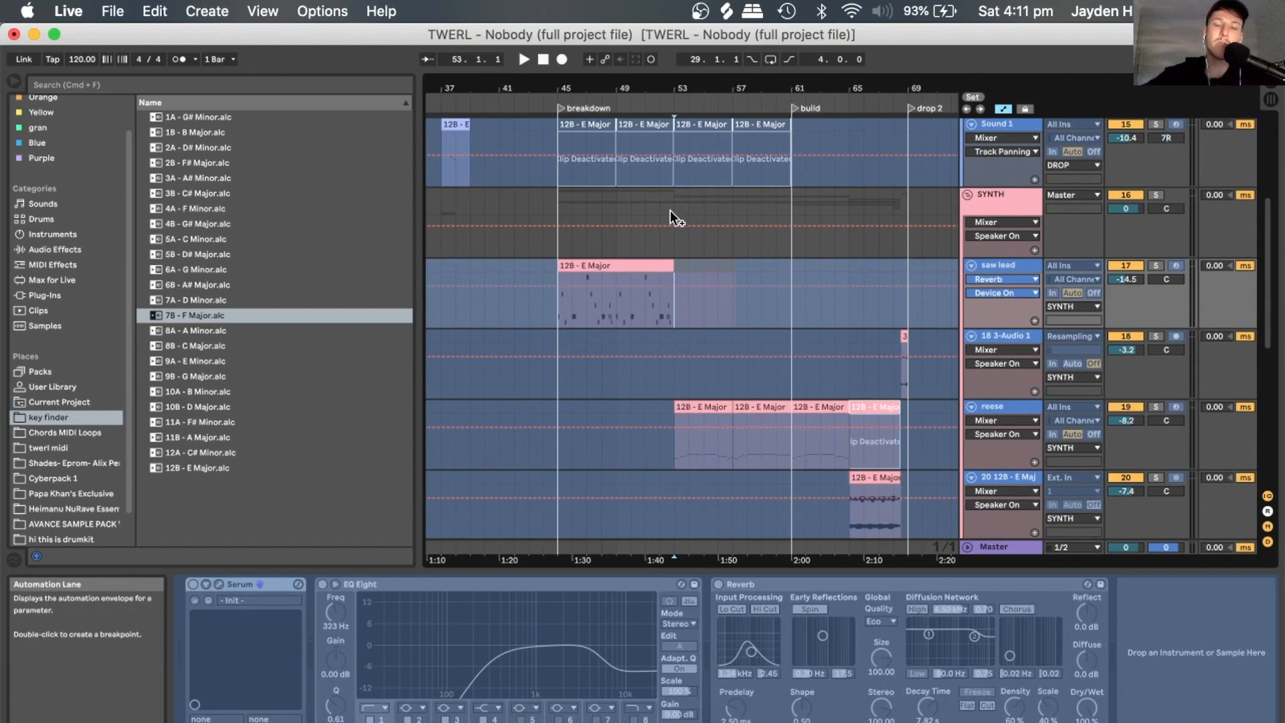
# Solo the build bass and play its intro clip from bar 5.
pyautogui.scroll(-10, 693, 299)
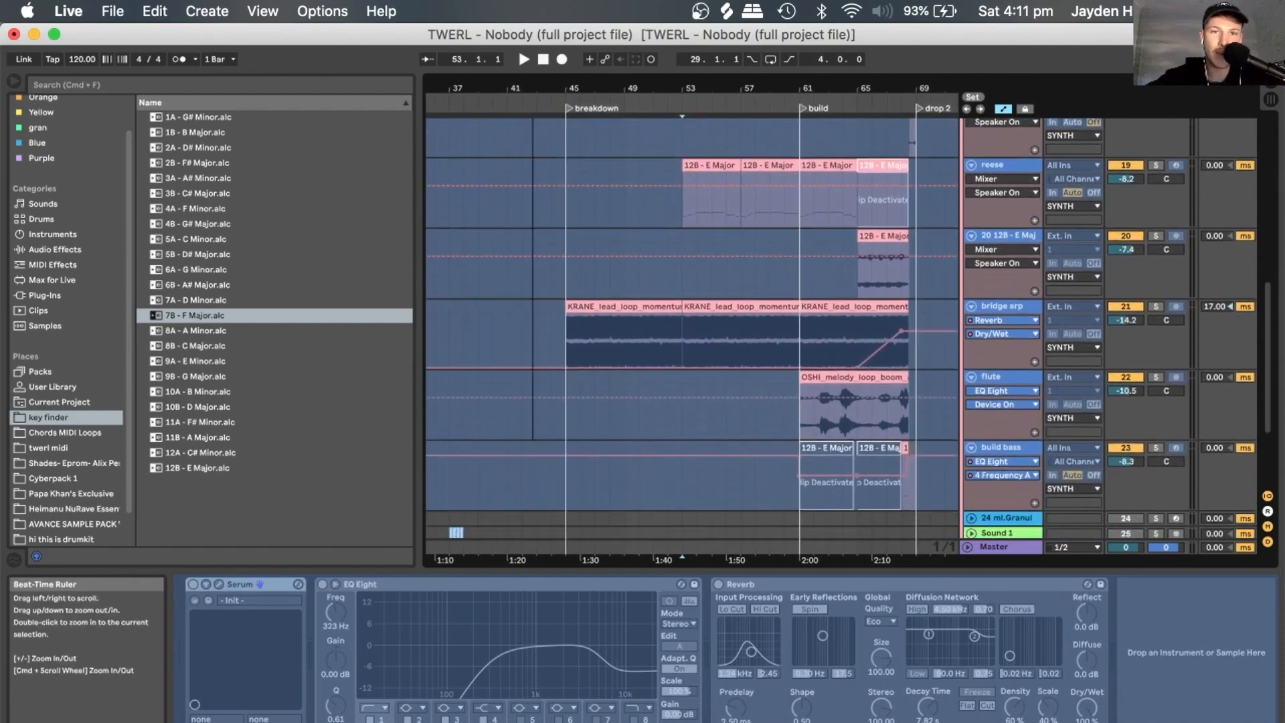
pyautogui.moveTo(692, 88); pyautogui.dragTo(692, 40)
pyautogui.click(456, 448)
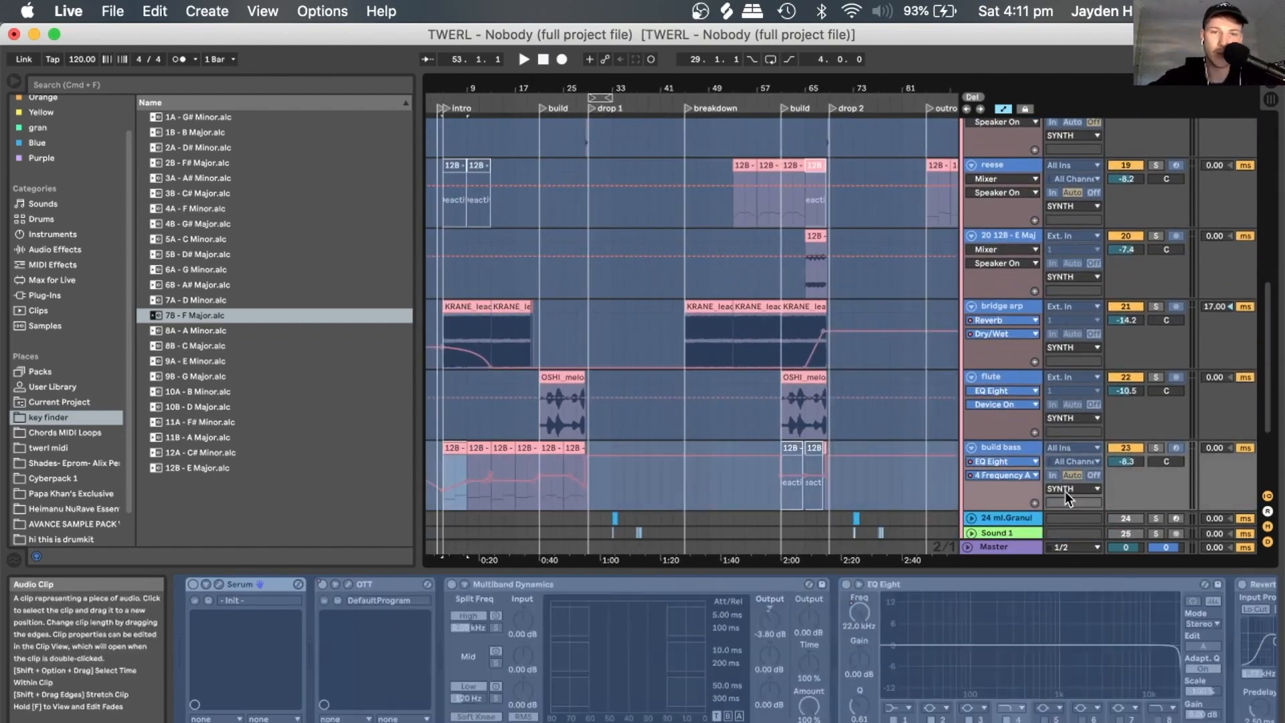
pyautogui.click(1158, 447)
pyautogui.press('space')
pyautogui.press('space')
# Place the insert marker at bar 53 on the reese track, and unfreeze and solo that track.
pyautogui.scroll(4, 822, 325)
pyautogui.moveTo(745, 90); pyautogui.dragTo(739, 160)
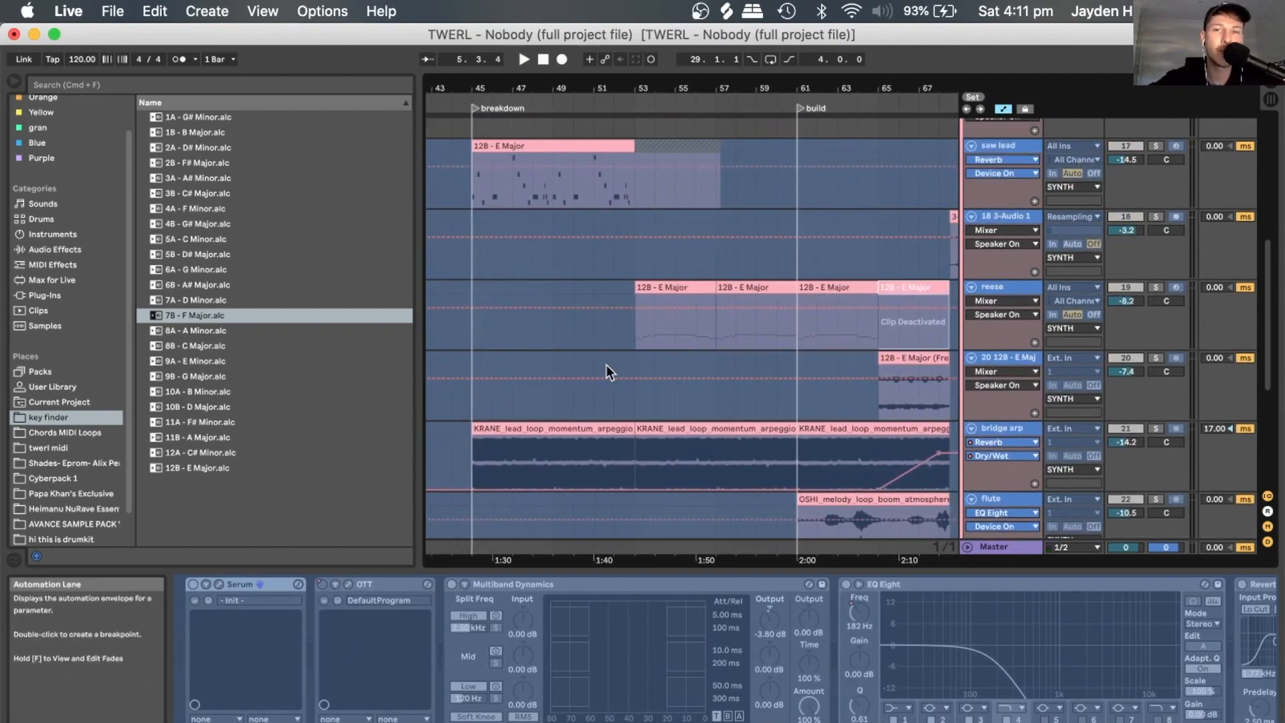
pyautogui.click(629, 338)
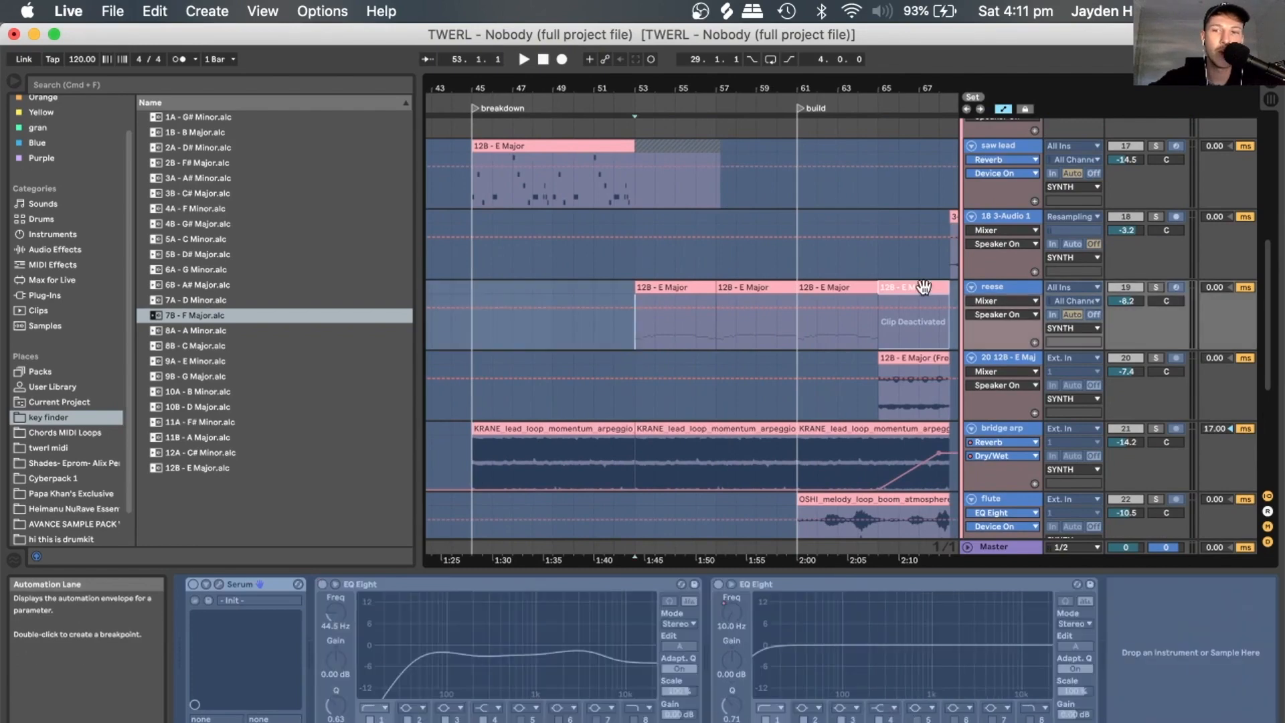
pyautogui.rightClick(998, 292)
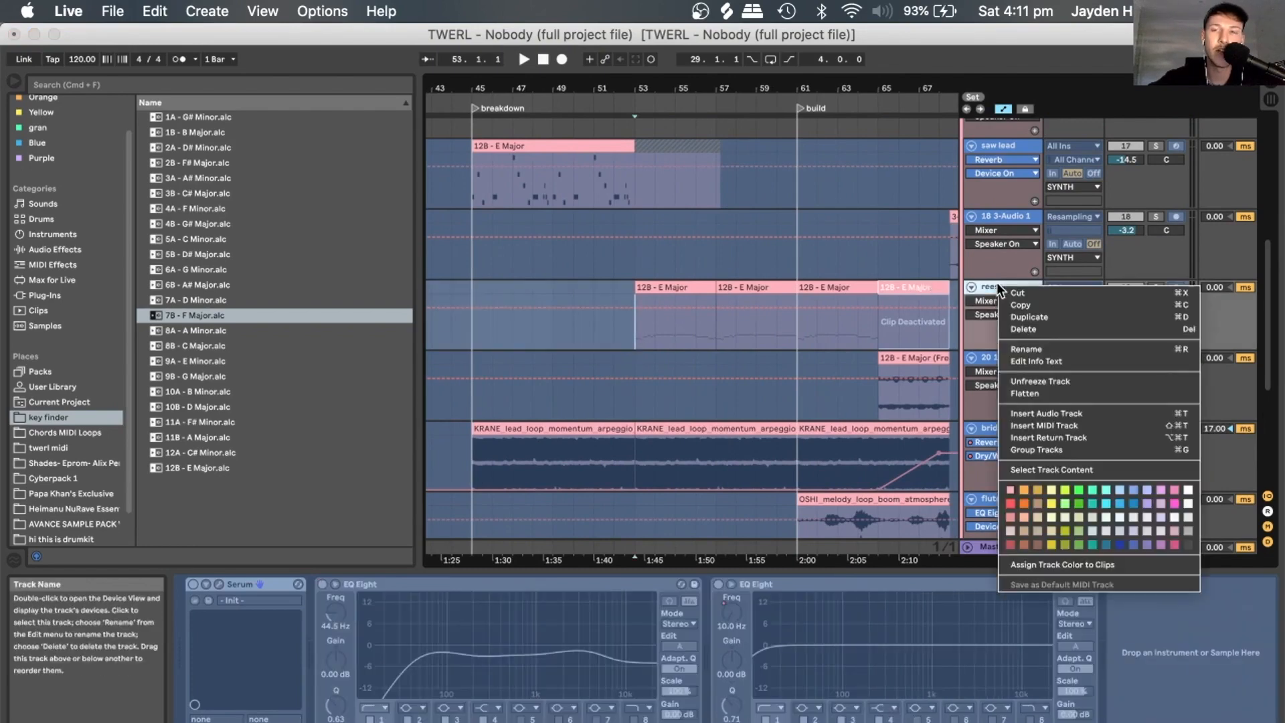
pyautogui.click(1047, 385)
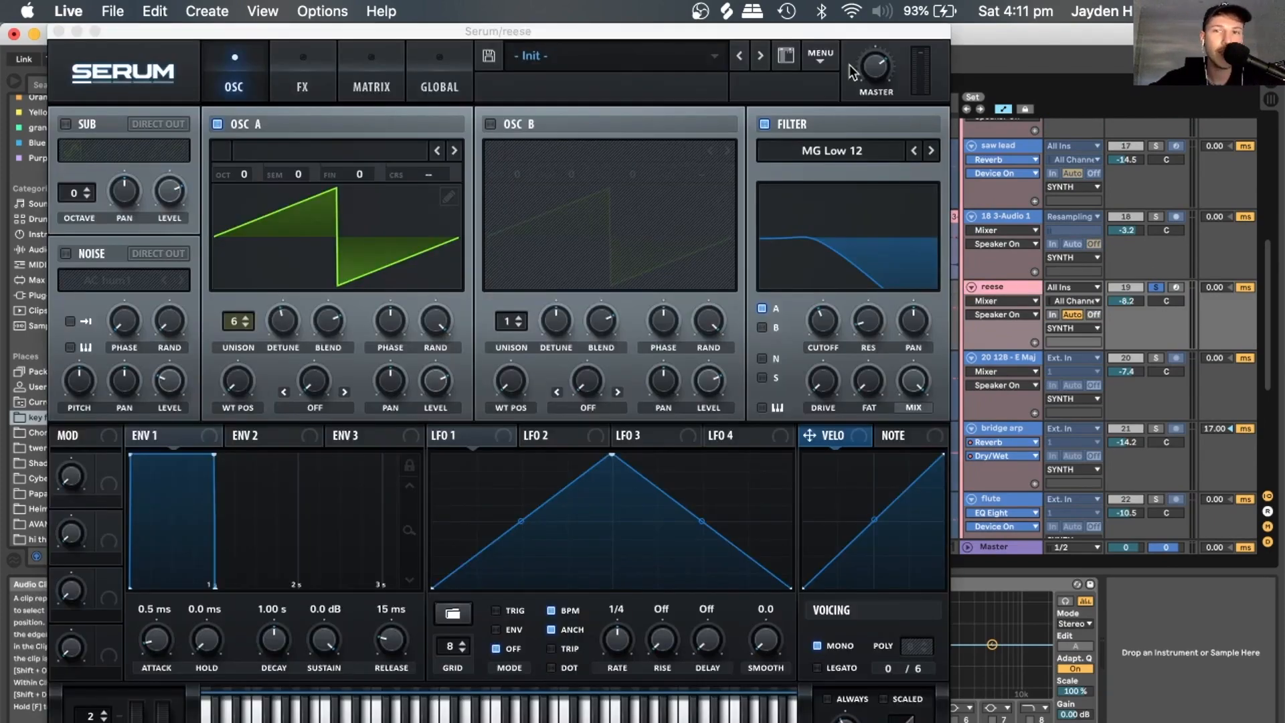
# Examine the reese's Serum menu, effects page and oscillator page, and close the plug-in window.
pyautogui.click(825, 59)
pyautogui.click(644, 103)
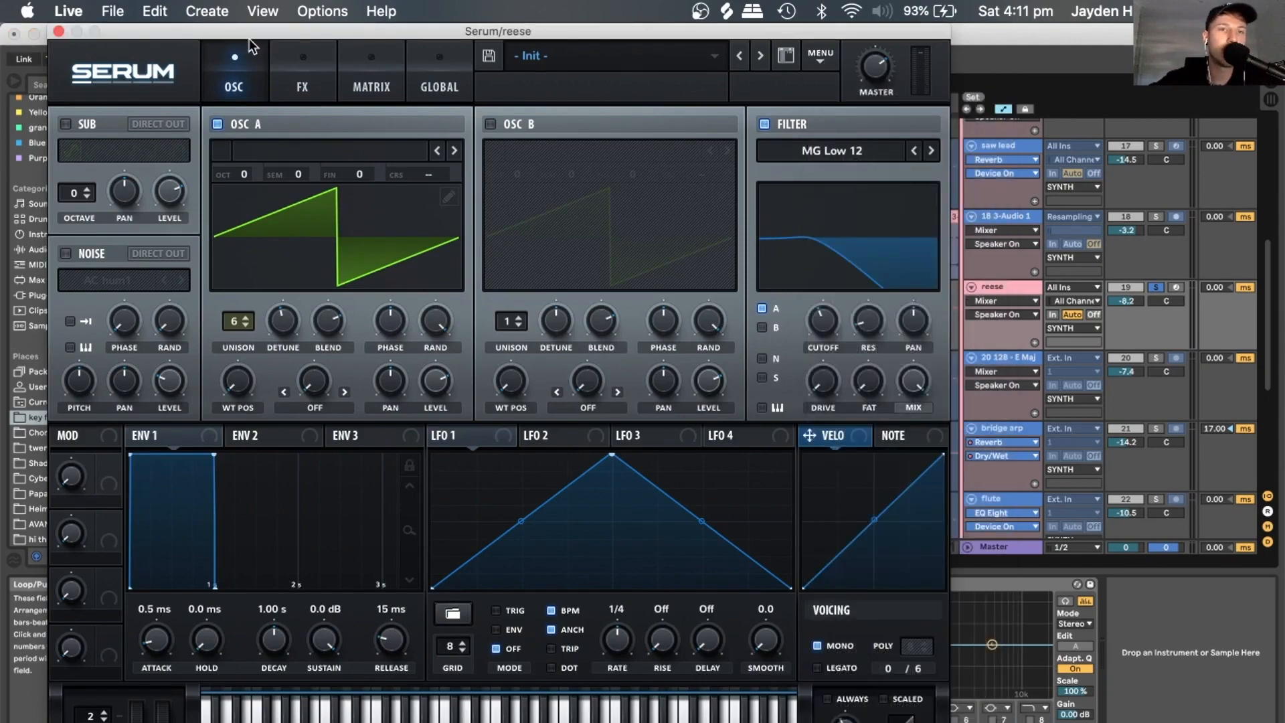
pyautogui.click(294, 84)
pyautogui.click(248, 77)
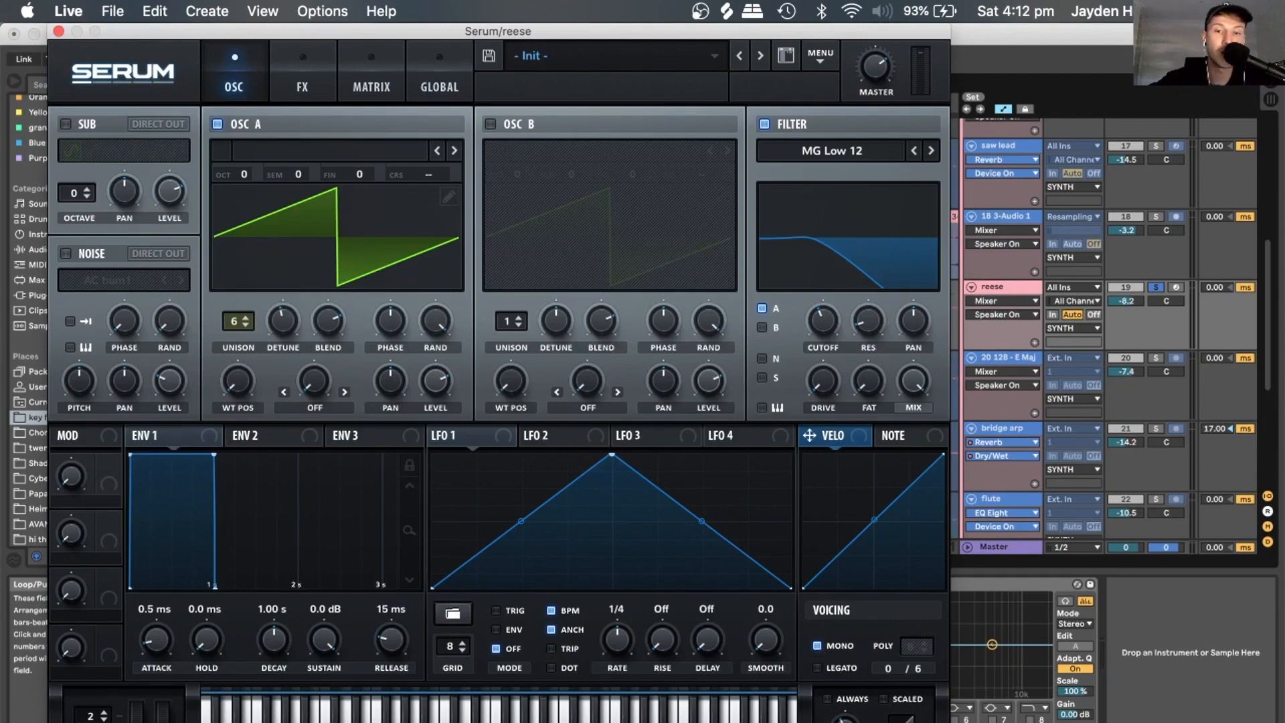
pyautogui.click(58, 31)
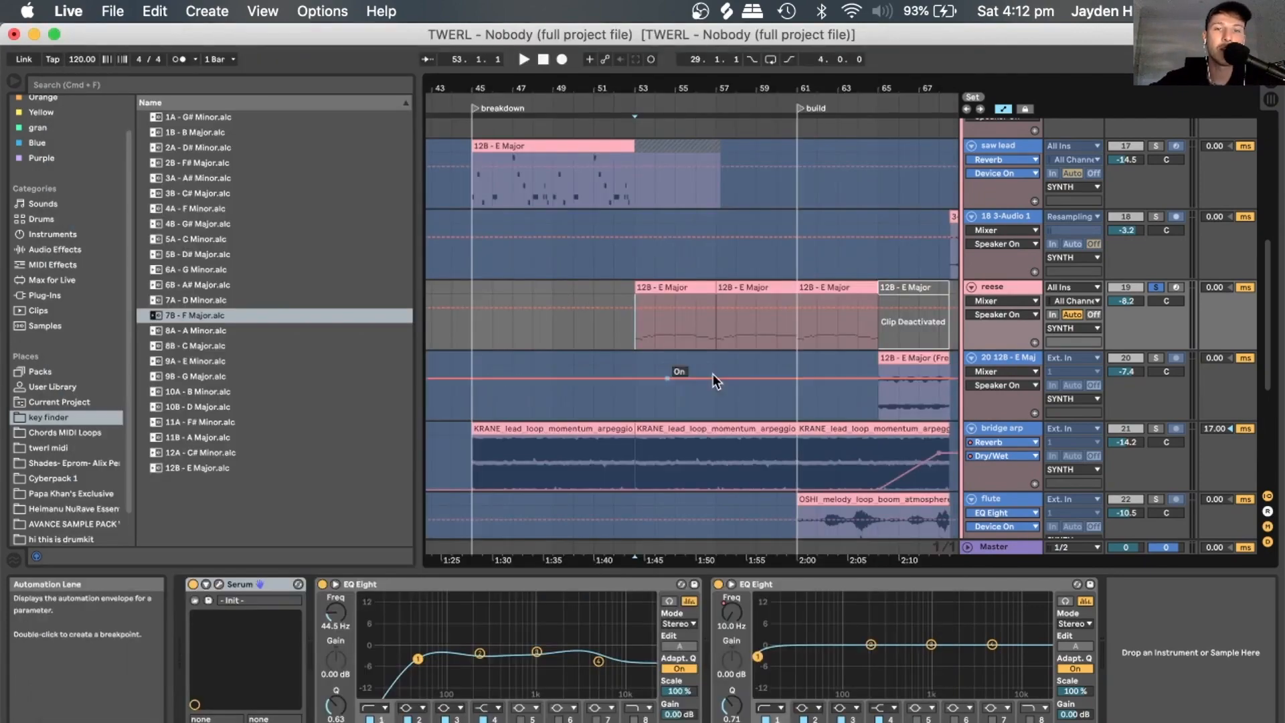
# Play the reese from bar 53 and examine the notes of its first breakdown clip in an enlarged editor during playback.
pyautogui.press('space')
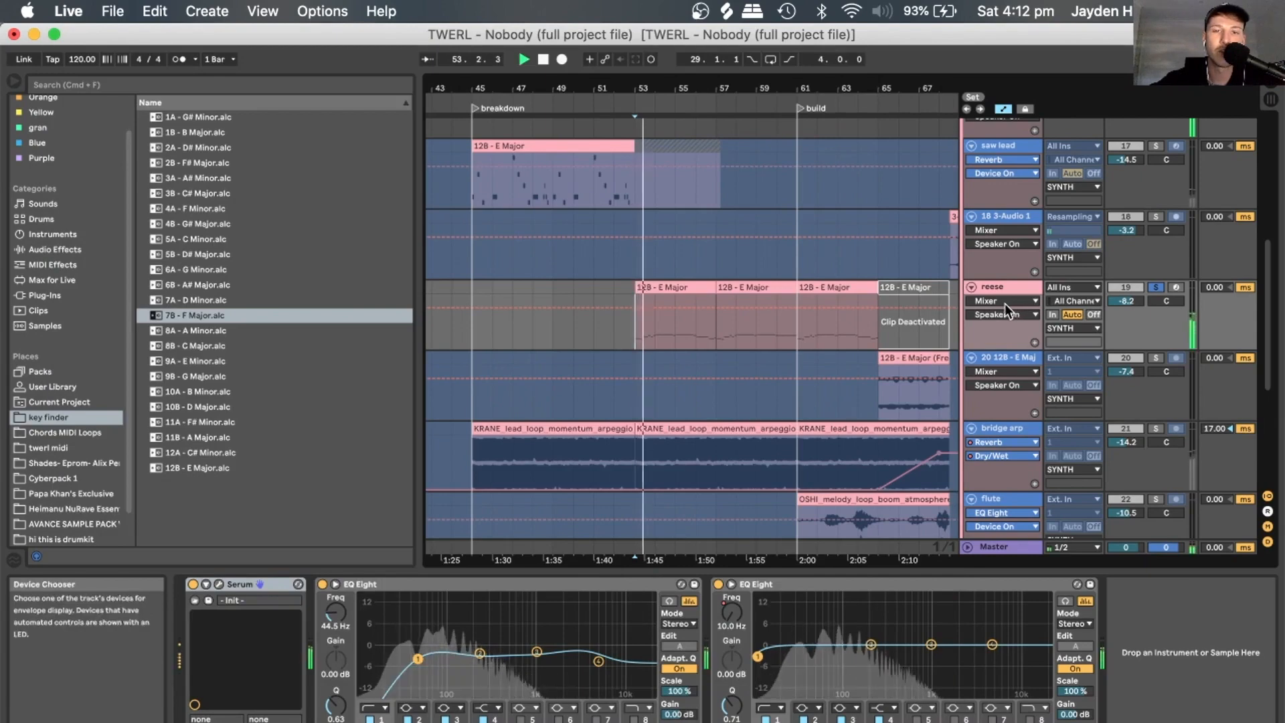
pyautogui.doubleClick(669, 290)
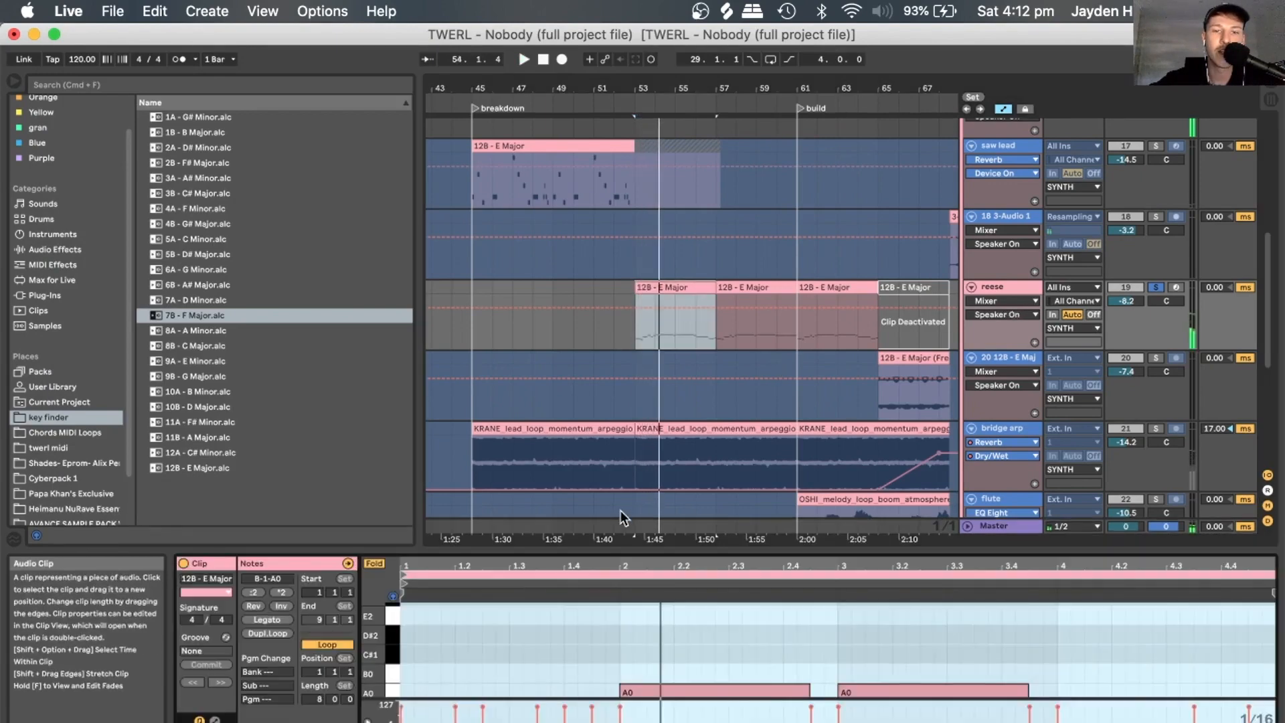
pyautogui.doubleClick(573, 566)
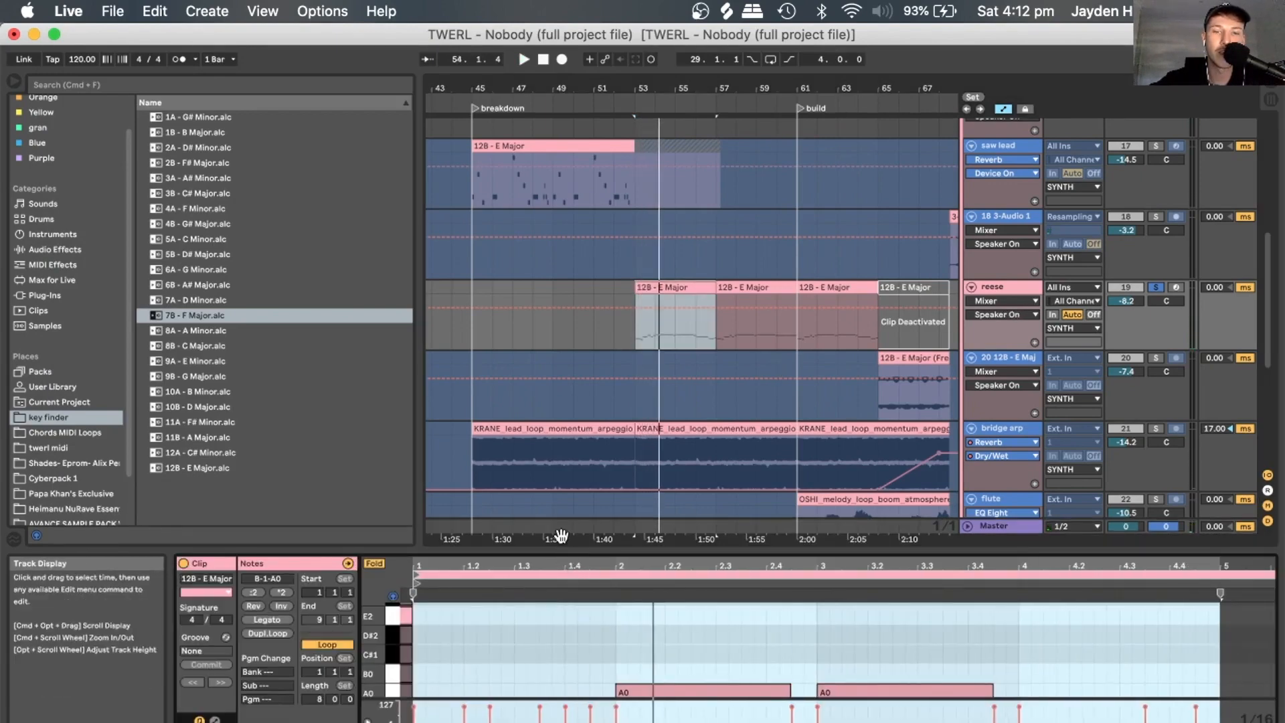
pyautogui.moveTo(557, 529); pyautogui.dragTo(542, 330)
pyautogui.click(504, 415)
pyautogui.press('space')
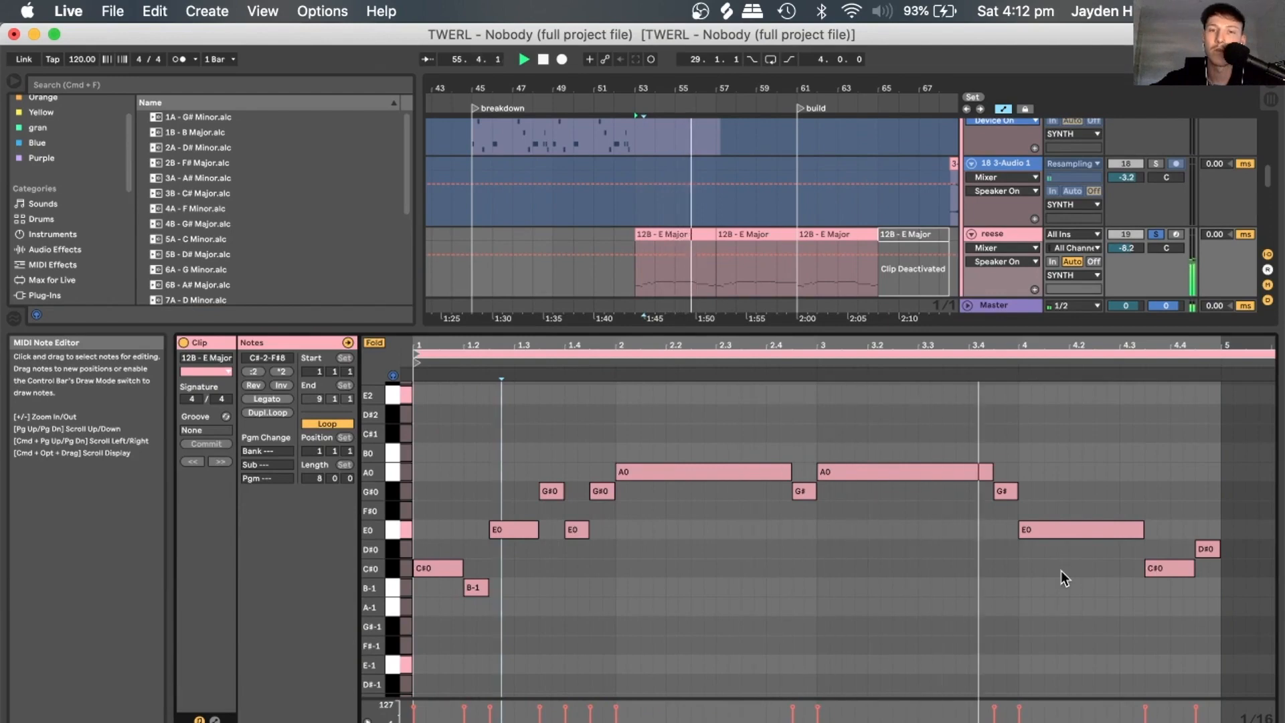
# Show the reese track's devices with its solo cleared and undo the unfreezing of the track.
pyautogui.click(1002, 233)
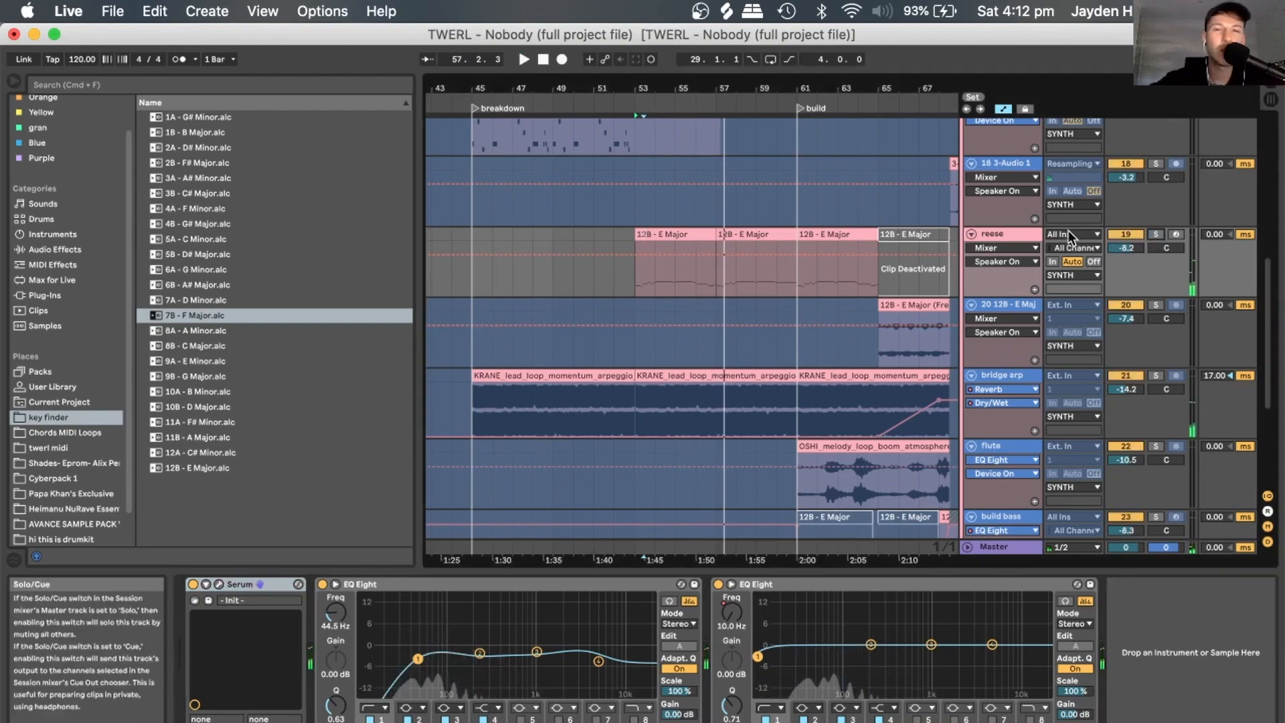
pyautogui.moveTo(646, 92); pyautogui.dragTo(646, 86)
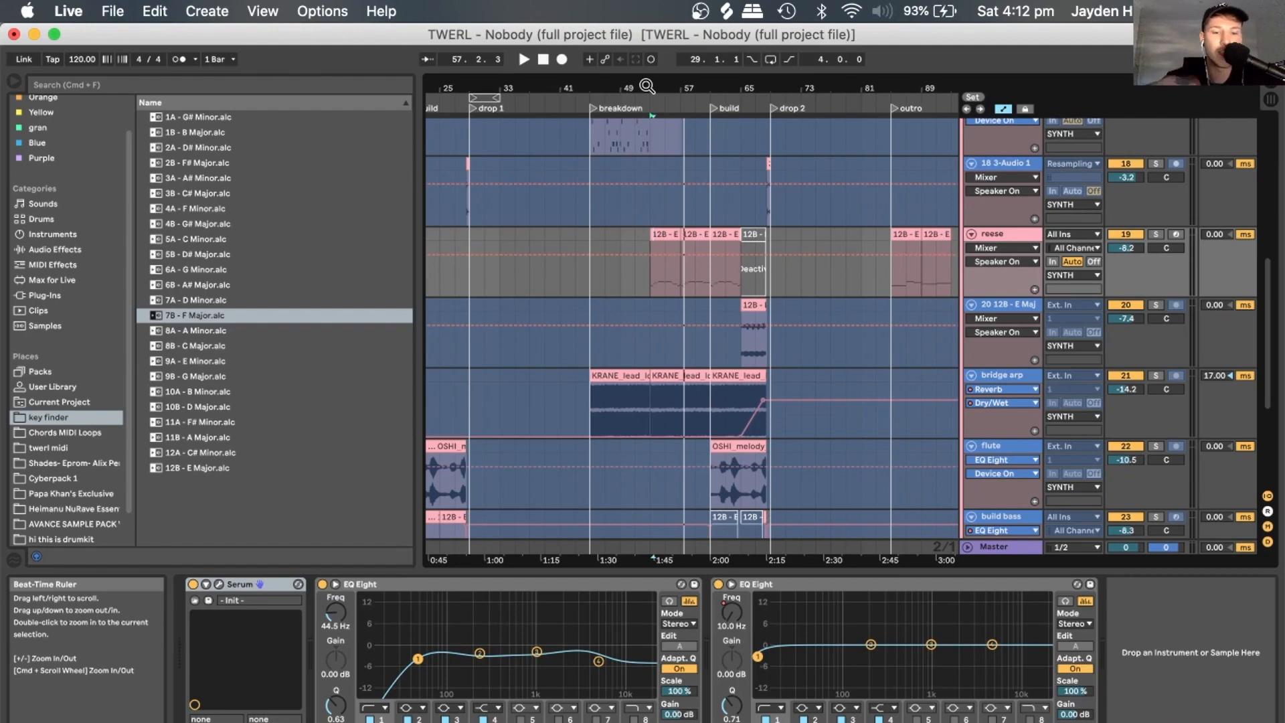
pyautogui.press('super+z')
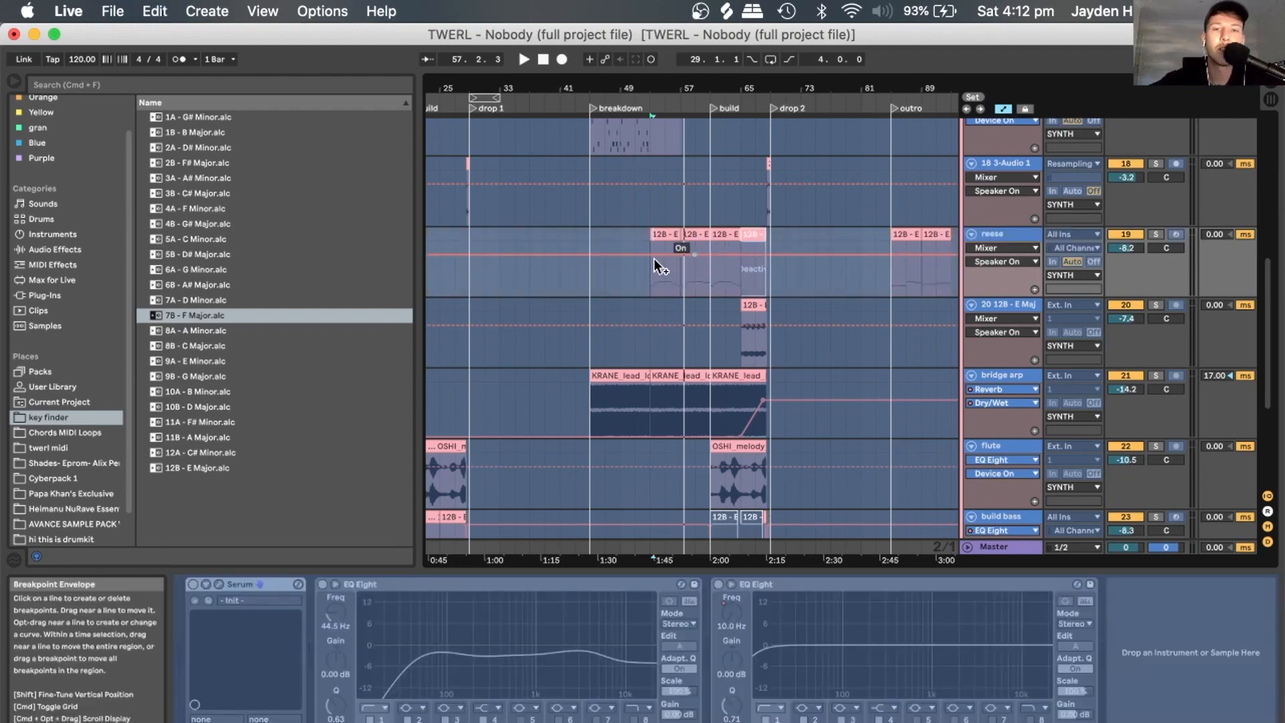
# Play the breakdown from bar 51 with no track soloed to hear the reese enter in the mix.
pyautogui.click(641, 281)
pyautogui.scroll(2, 624, 157)
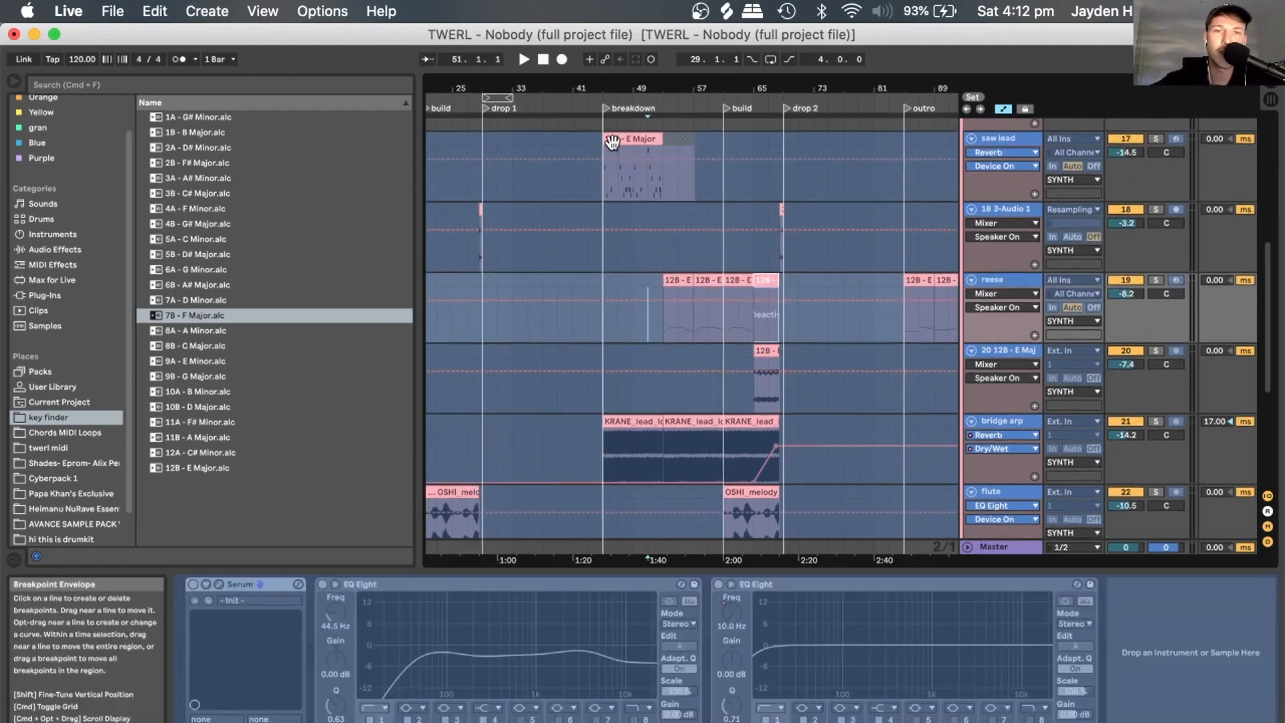
pyautogui.press('space')
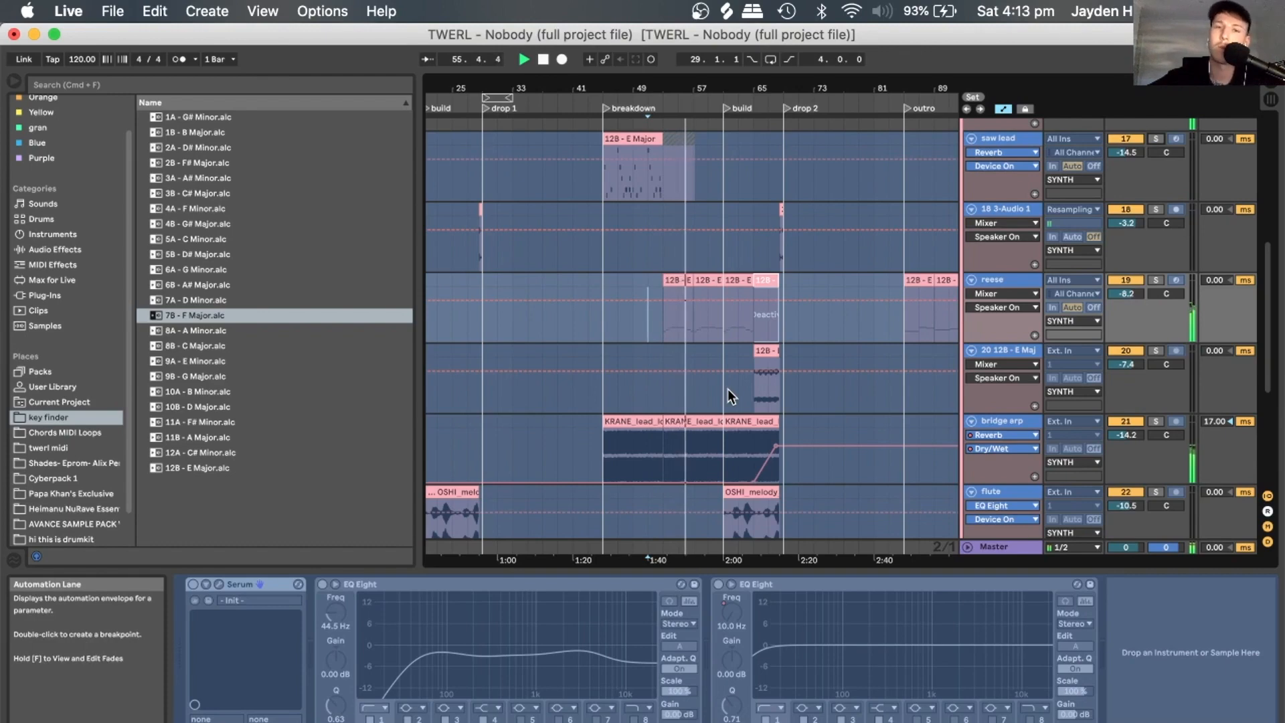
pyautogui.scroll(-3, 729, 388)
pyautogui.hscroll(2, 728, 389)
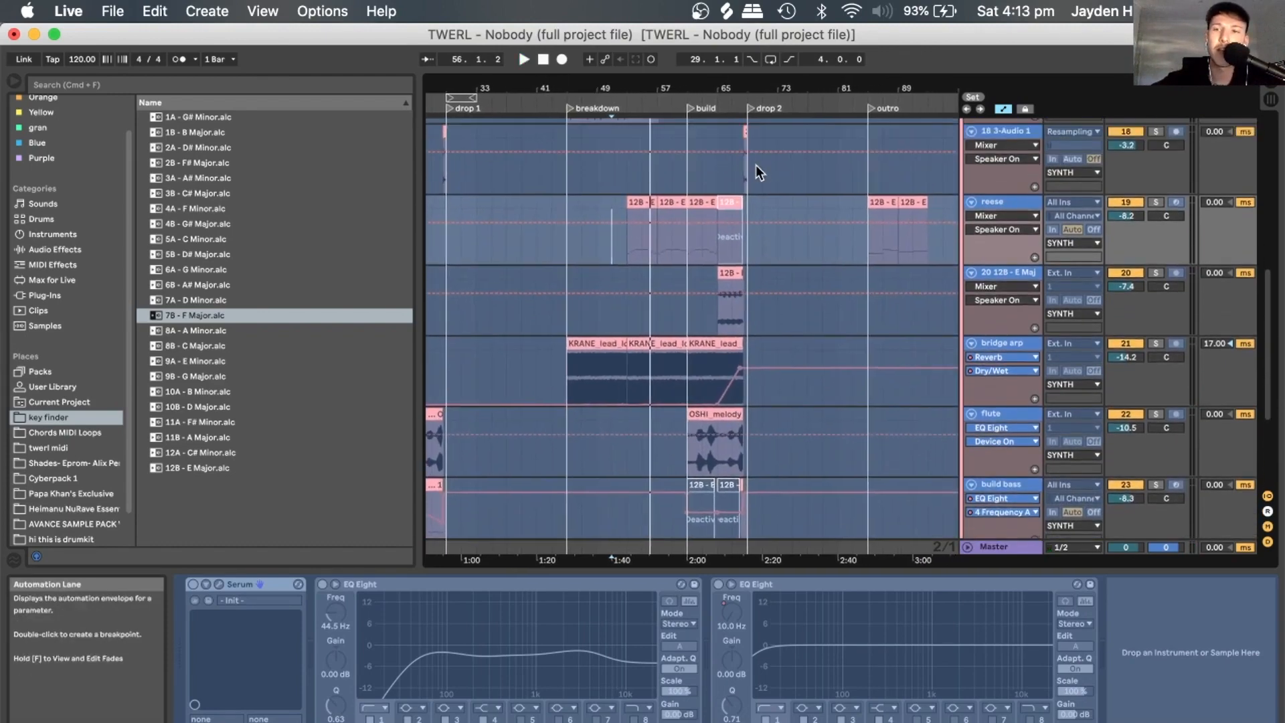
# Solo the 12B - E Major audio track below the reese and play its frozen clip from bar 65.
pyautogui.scroll(4, 757, 164)
pyautogui.click(704, 373)
pyautogui.click(1156, 323)
pyautogui.press('space')
pyautogui.click(697, 360)
pyautogui.press('space')
pyautogui.scroll(-3, 725, 386)
pyautogui.hscroll(1, 725, 386)
pyautogui.moveTo(673, 95); pyautogui.dragTo(673, 201)
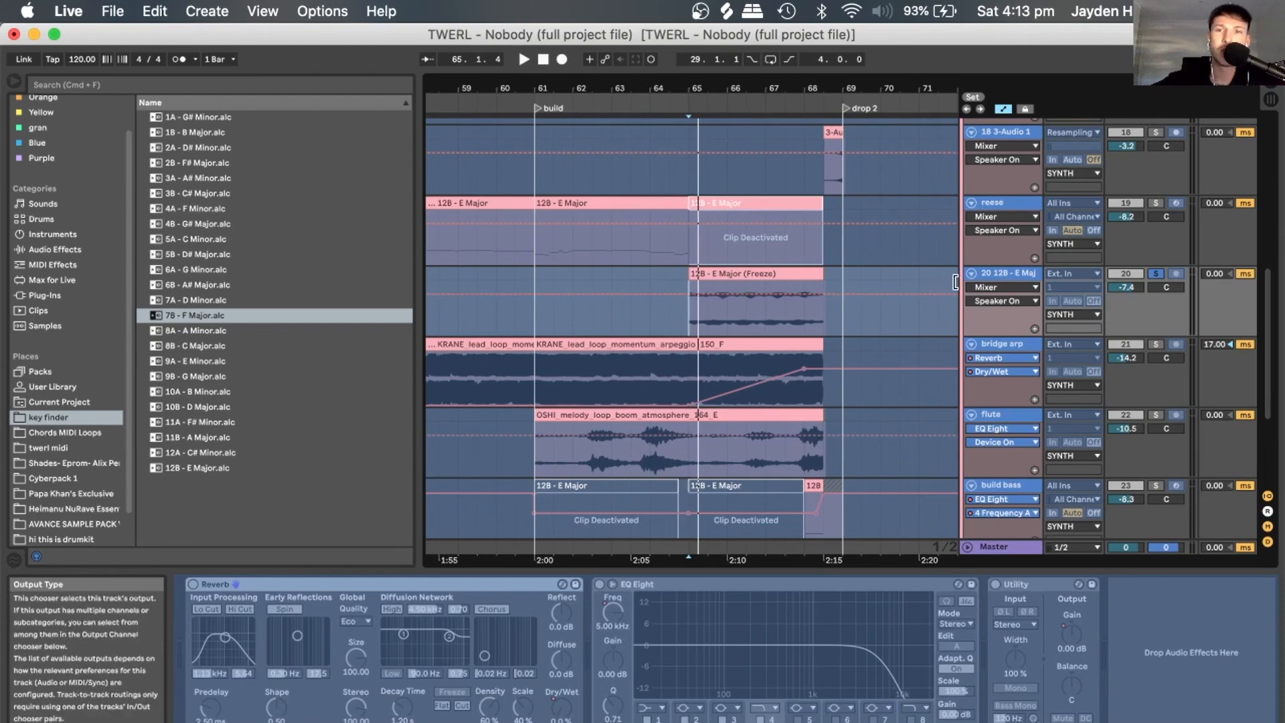
# Open the frozen reese clip of the second build and display its clip transposition envelope.
pyautogui.doubleClick(778, 271)
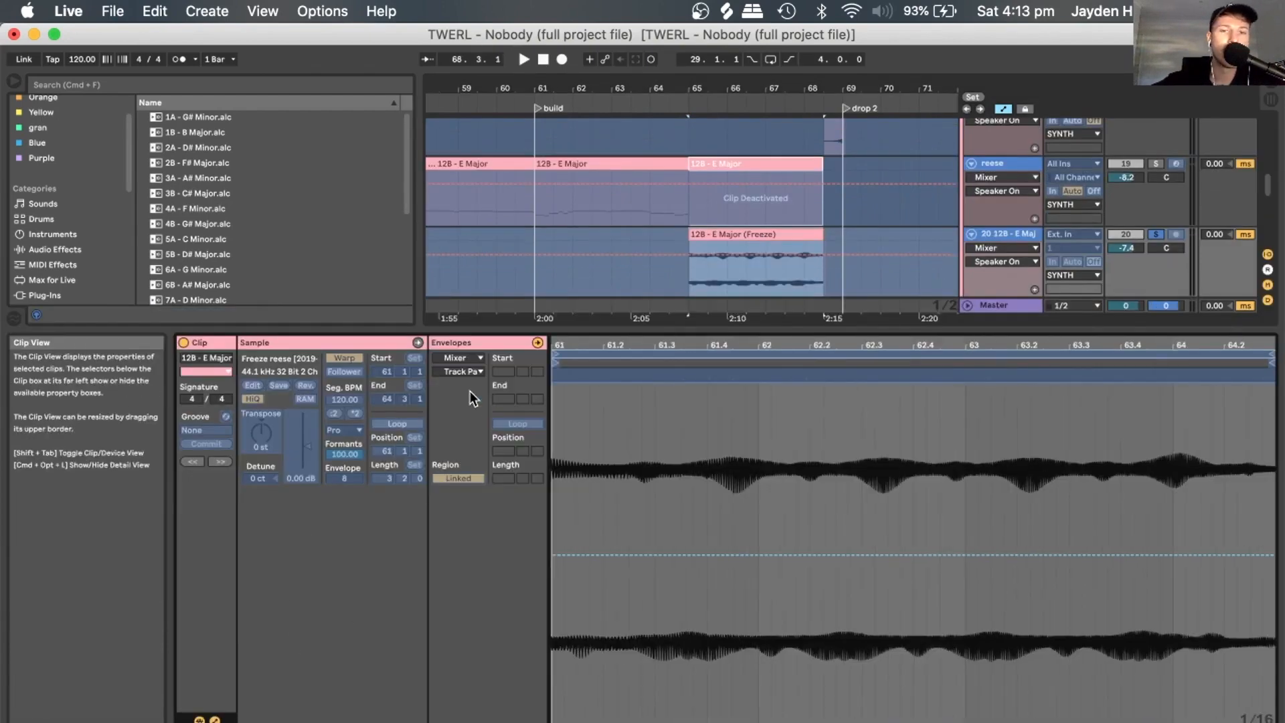
pyautogui.click(464, 372)
pyautogui.click(462, 366)
pyautogui.click(455, 359)
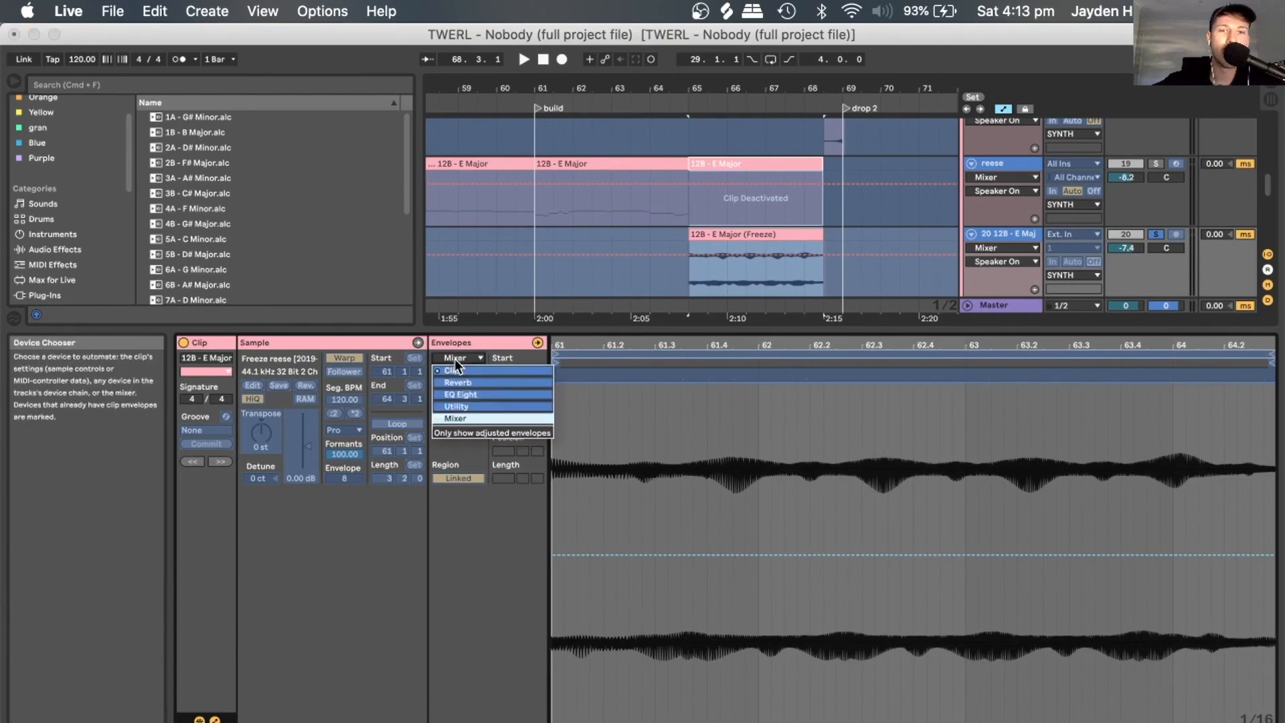
pyautogui.click(453, 370)
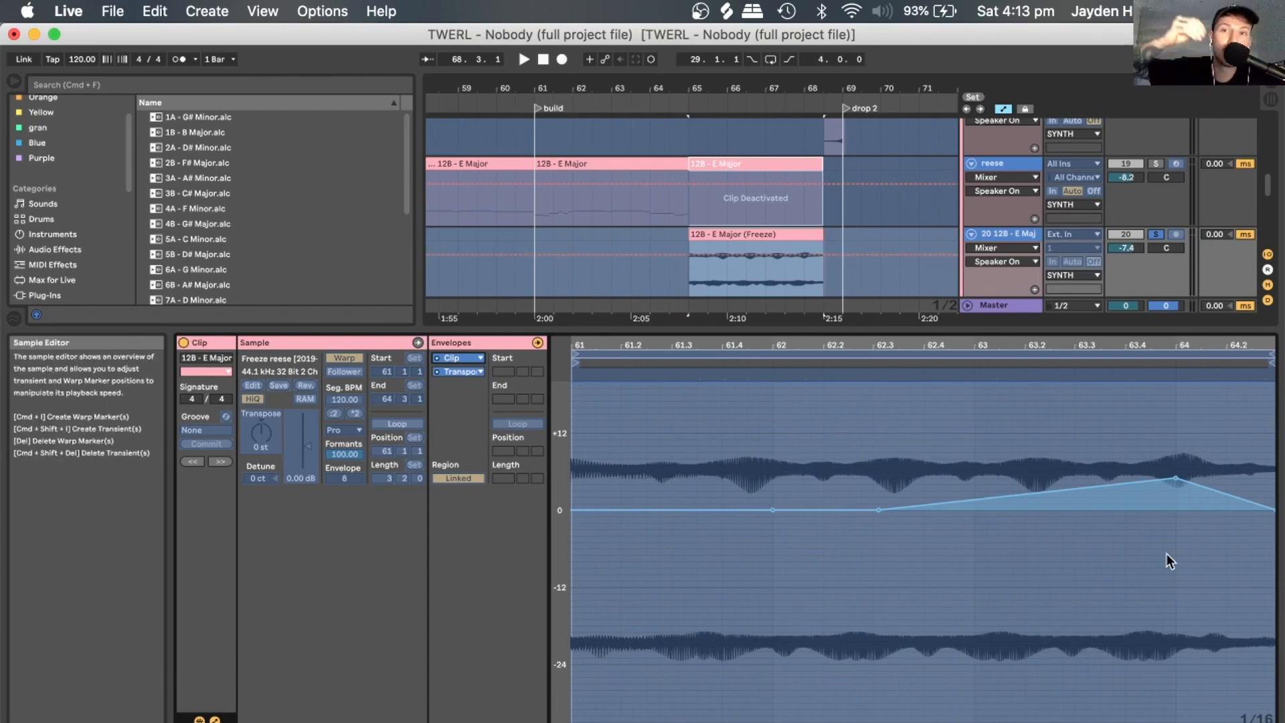
# Play the frozen reese clip from bar 65 both soloed and with its track's solo cleared.
pyautogui.press('space')
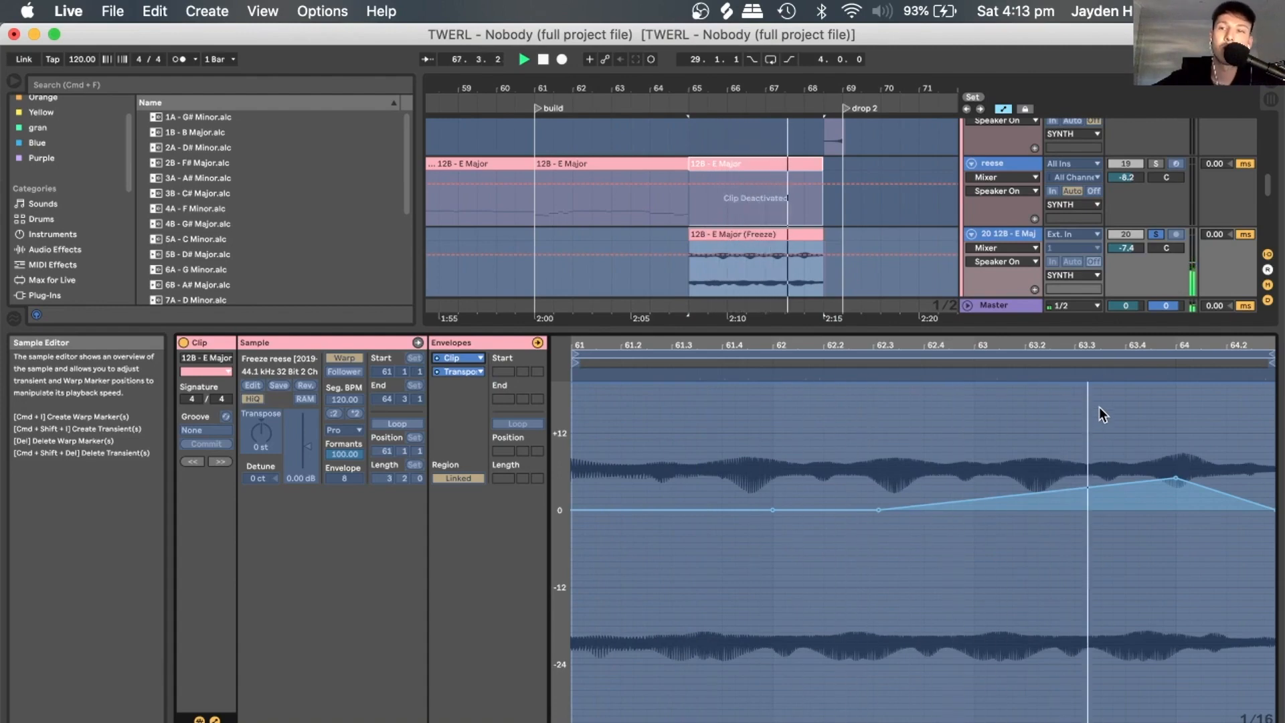
pyautogui.press('space')
pyautogui.click(1156, 235)
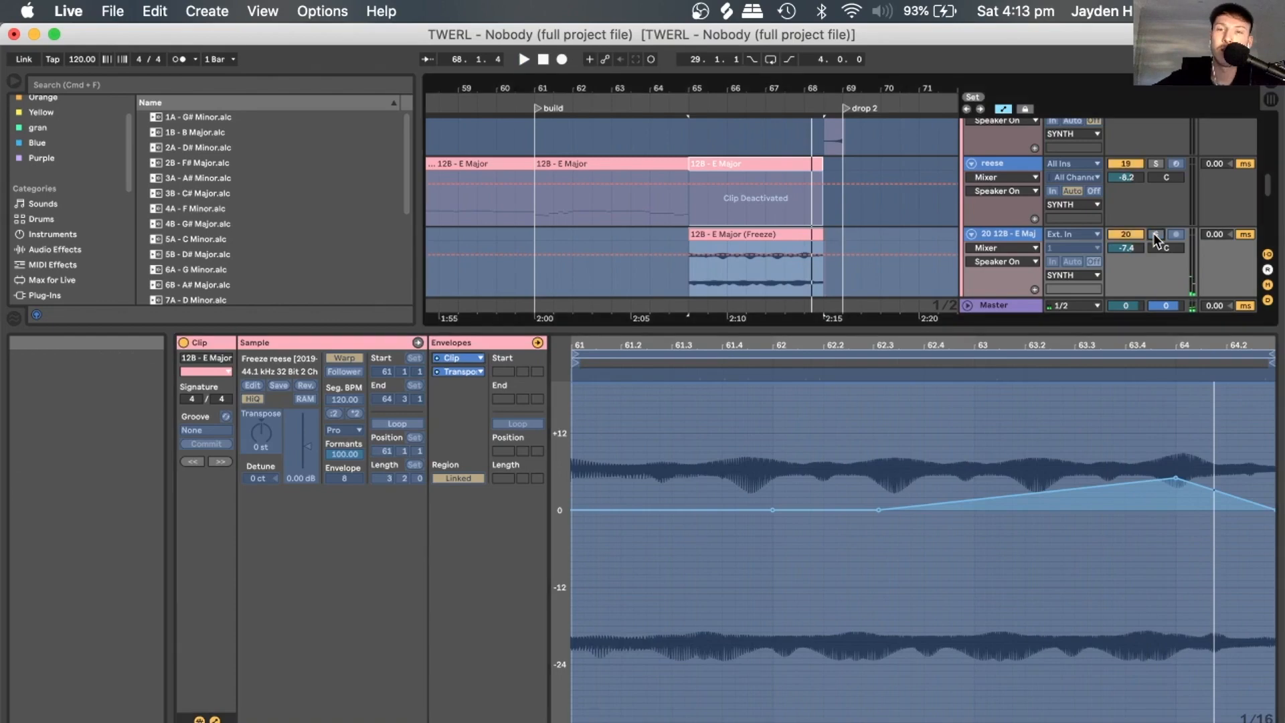
pyautogui.press('space')
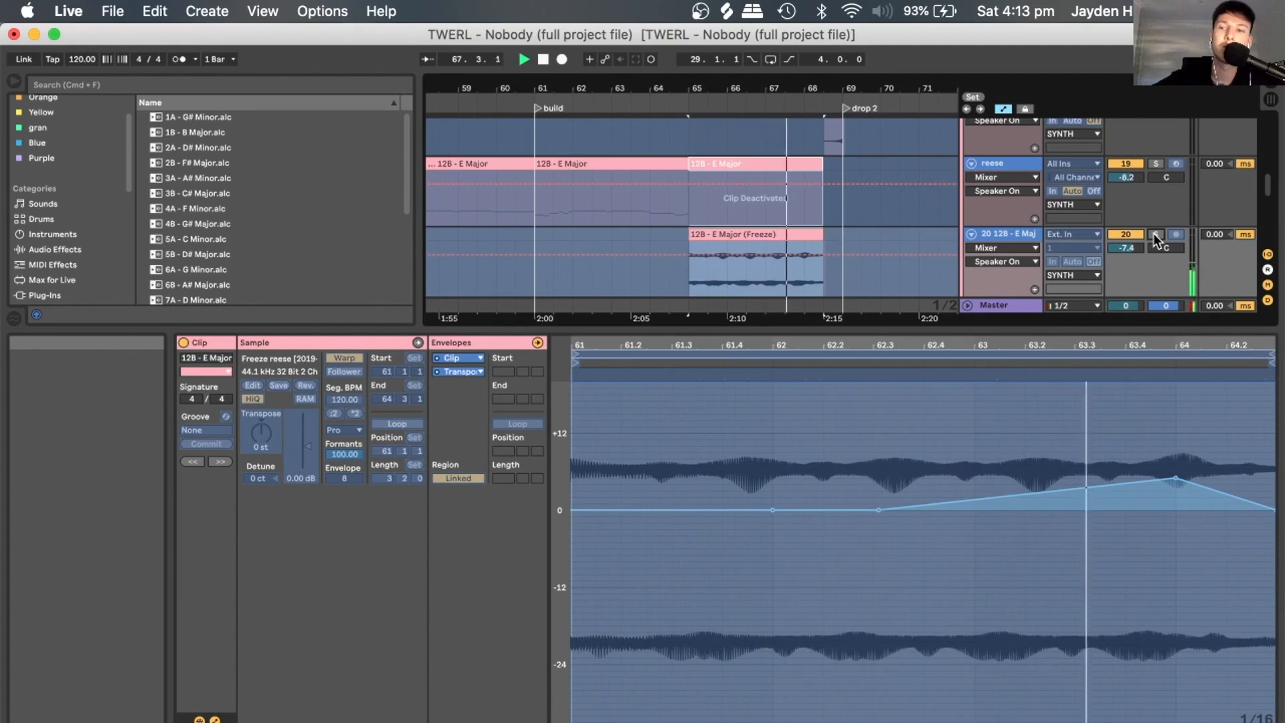
pyautogui.press('space')
# Show the device chain of the frozen reese audio track with the track soloed.
pyautogui.doubleClick(1010, 232)
pyautogui.moveTo(779, 88); pyautogui.dragTo(781, 27)
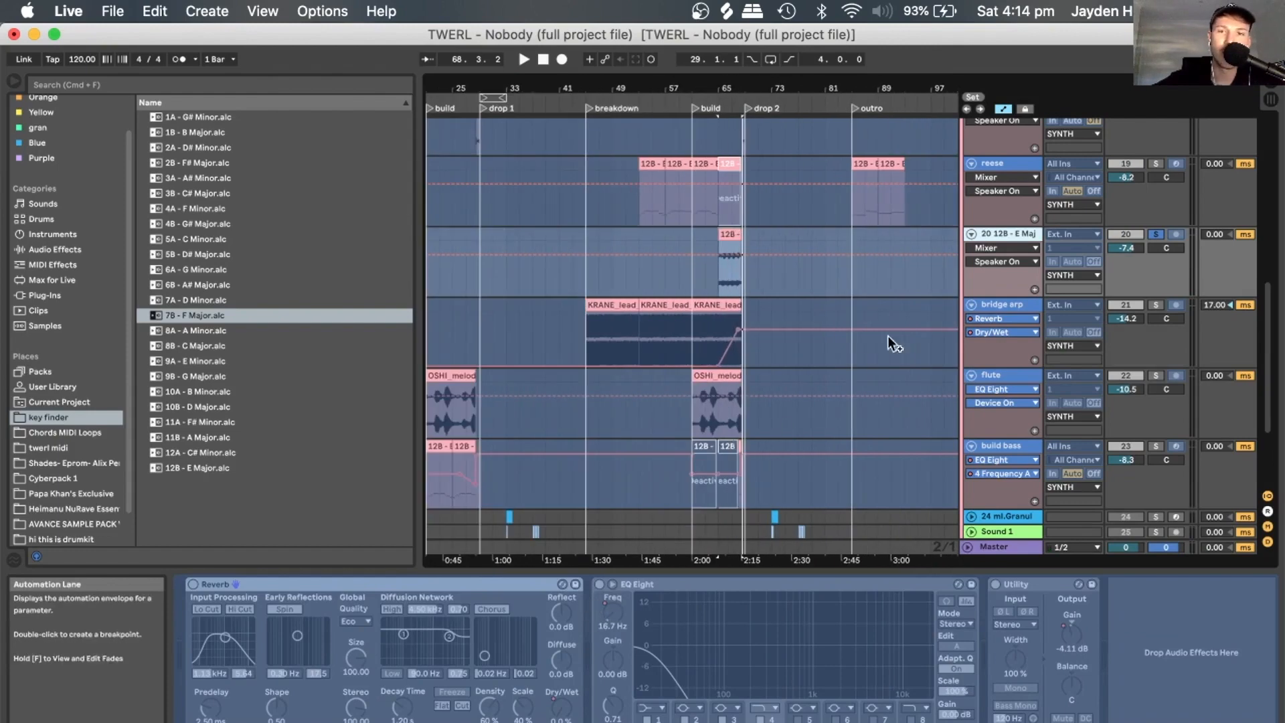
pyautogui.scroll(5, 1065, 243)
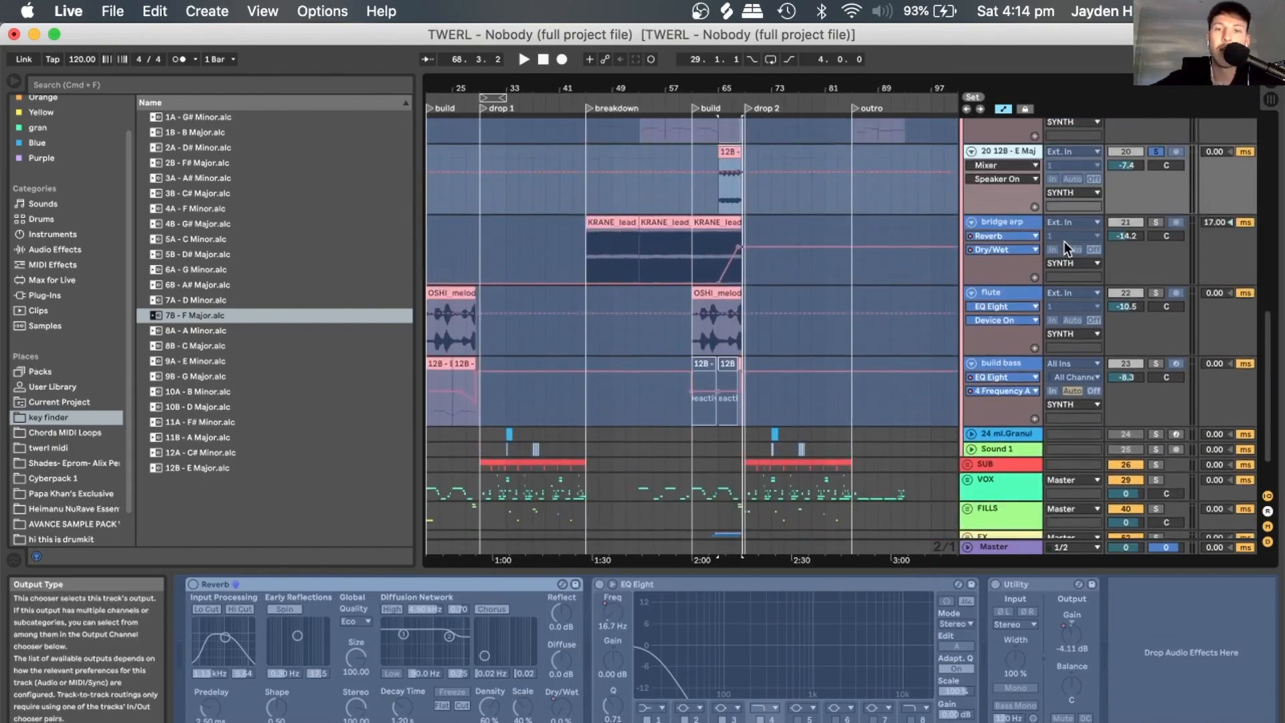
pyautogui.scroll(3, 1064, 241)
pyautogui.moveTo(667, 87); pyautogui.dragTo(726, 79)
pyautogui.scroll(-5, 826, 304)
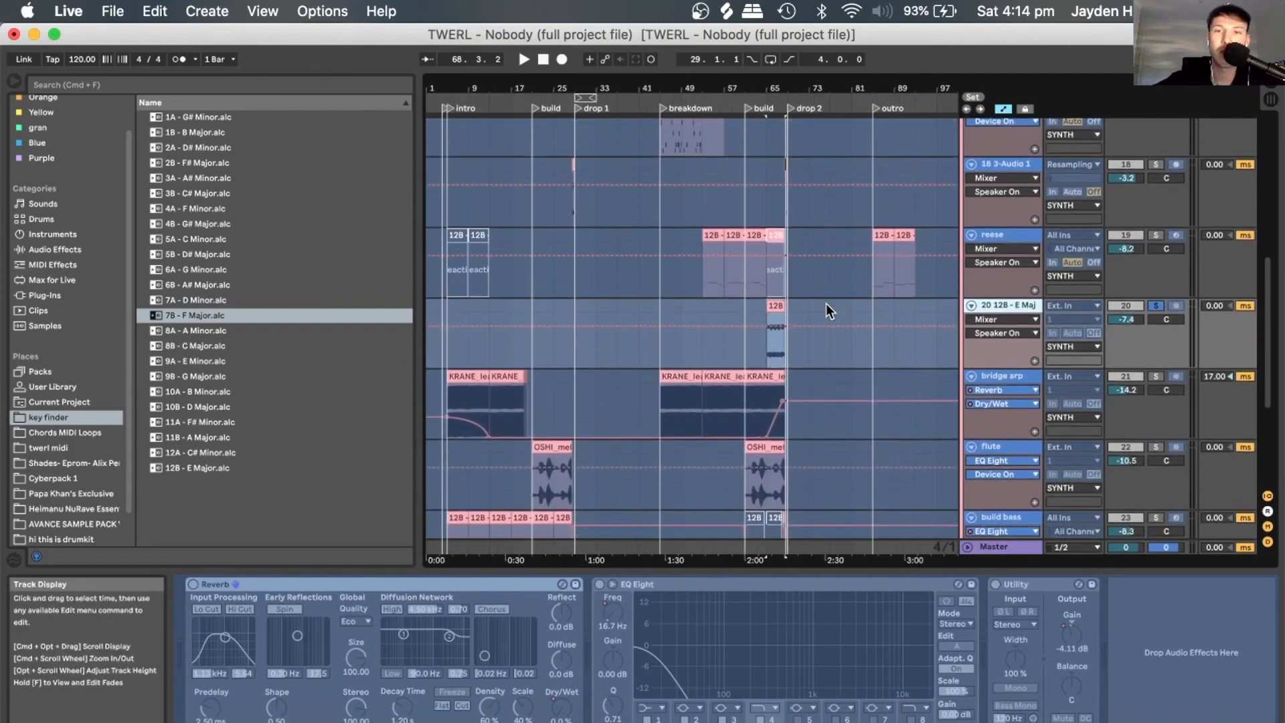
# Solo the reese track and play it from the outro at bar 85, clearing its solo during playback.
pyautogui.click(872, 275)
pyautogui.click(1157, 237)
pyautogui.press('space')
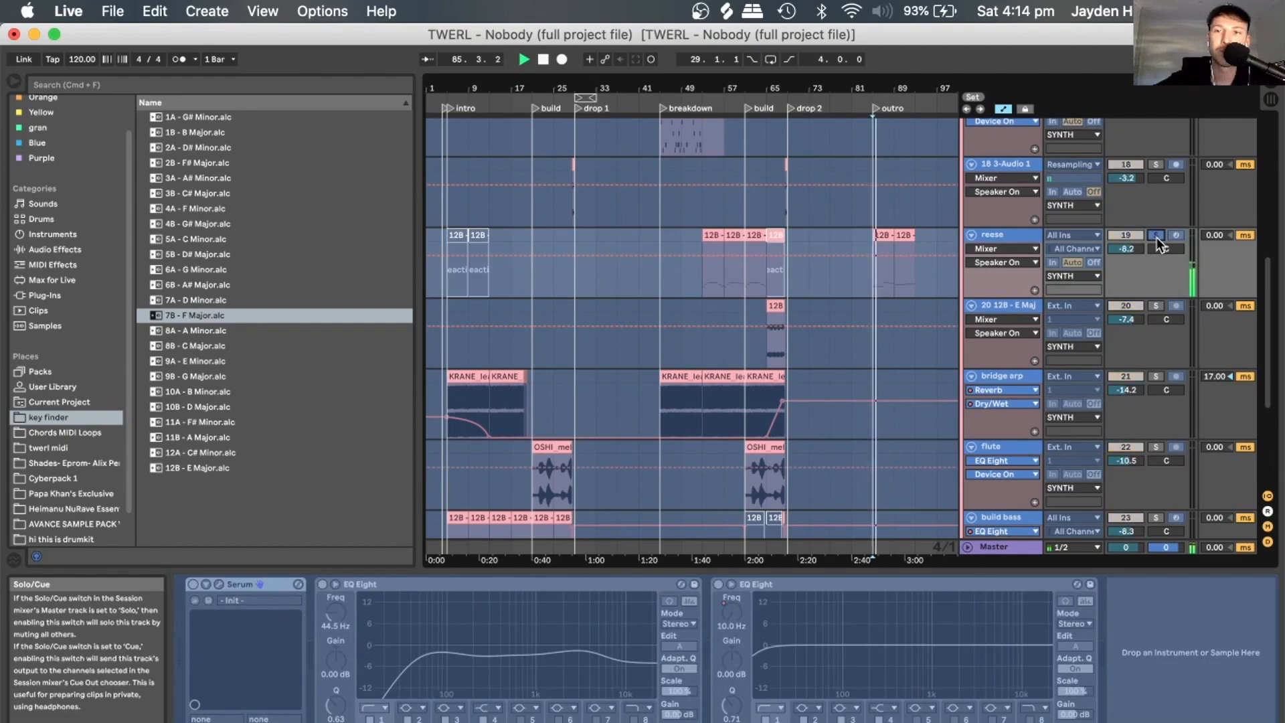
pyautogui.click(1157, 237)
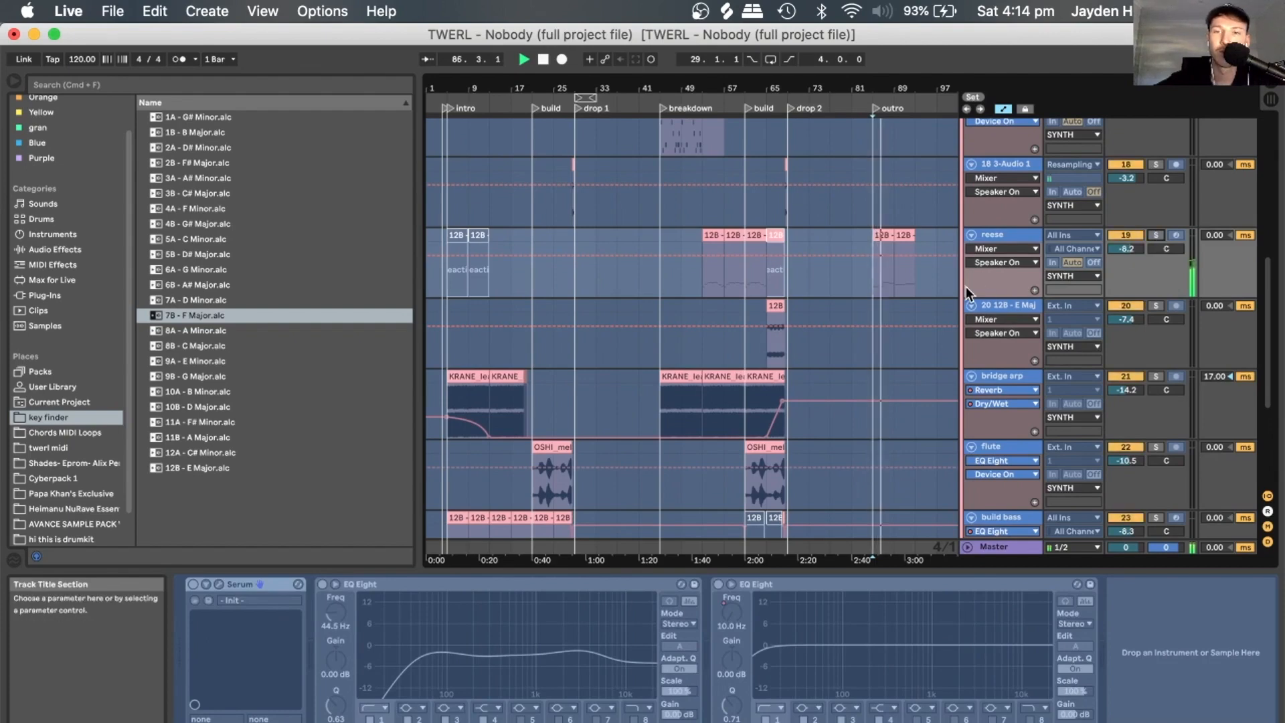
pyautogui.scroll(-2, 887, 315)
pyautogui.scroll(15, 888, 317)
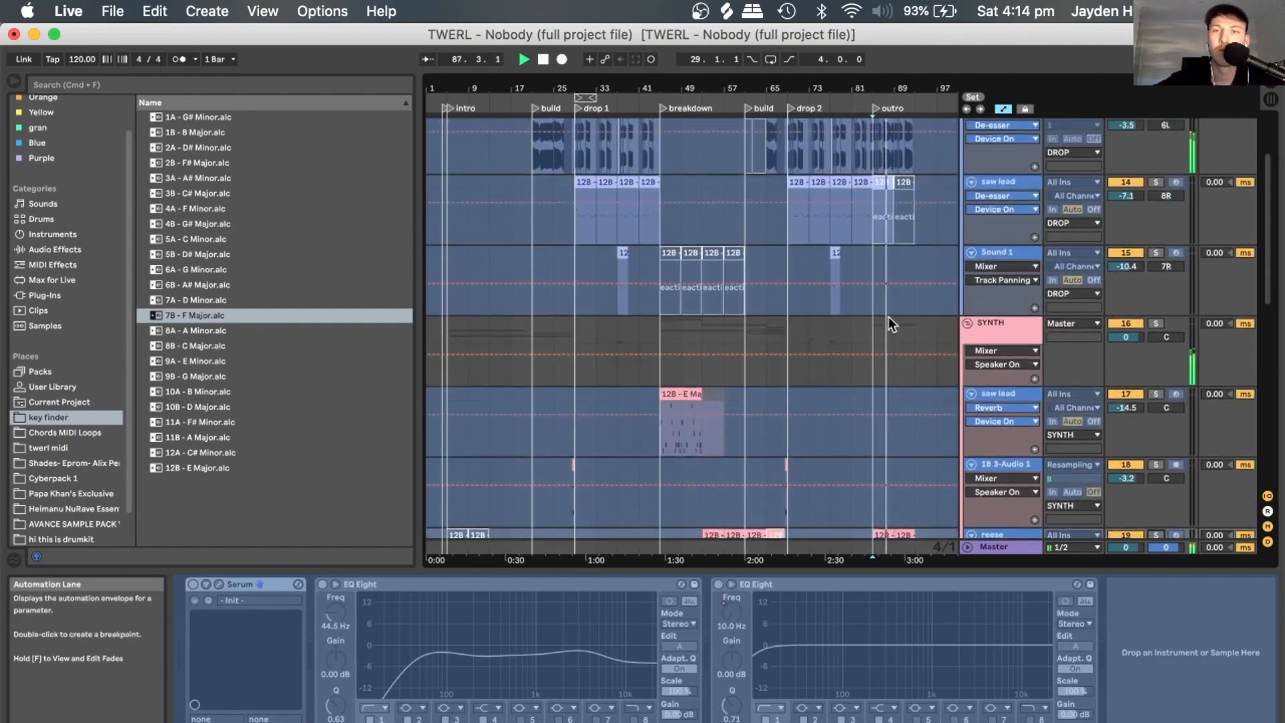
pyautogui.scroll(-5, 890, 316)
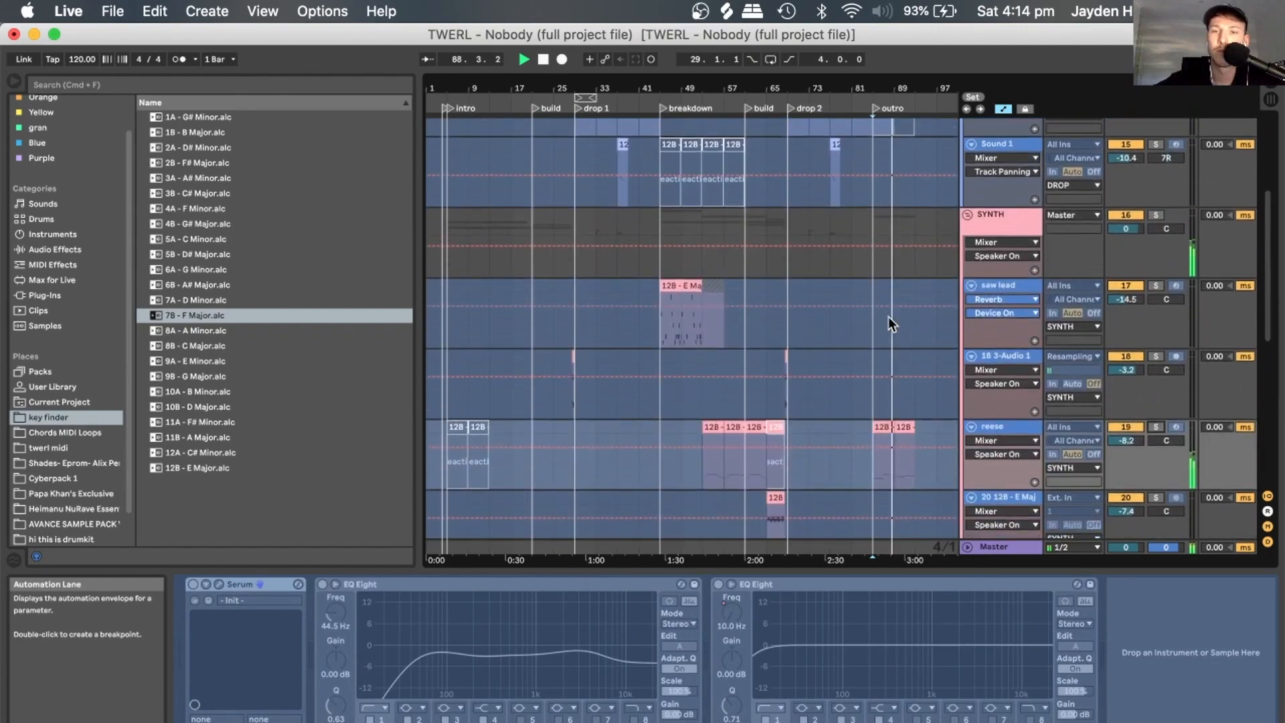
# Show the devices of the SYNTH group and of the reese track while the outro plays, and stop playback.
pyautogui.click(988, 218)
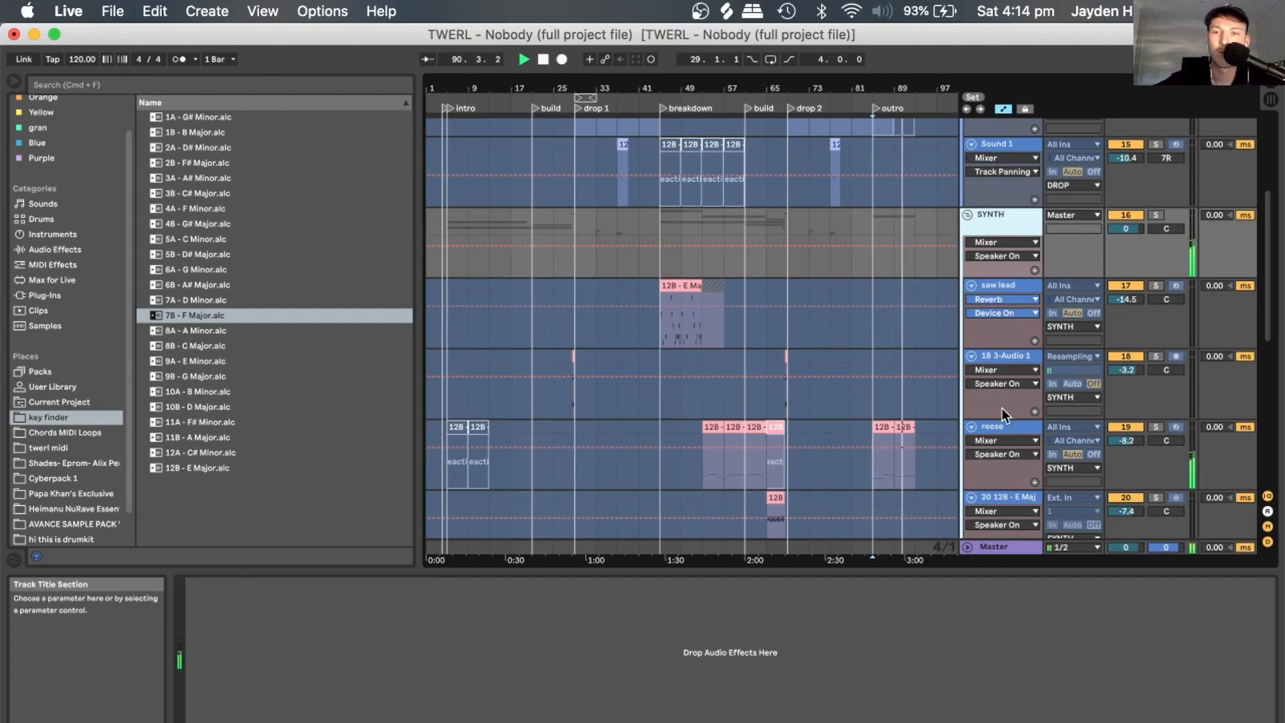
pyautogui.click(1005, 425)
pyautogui.scroll(-1, 924, 433)
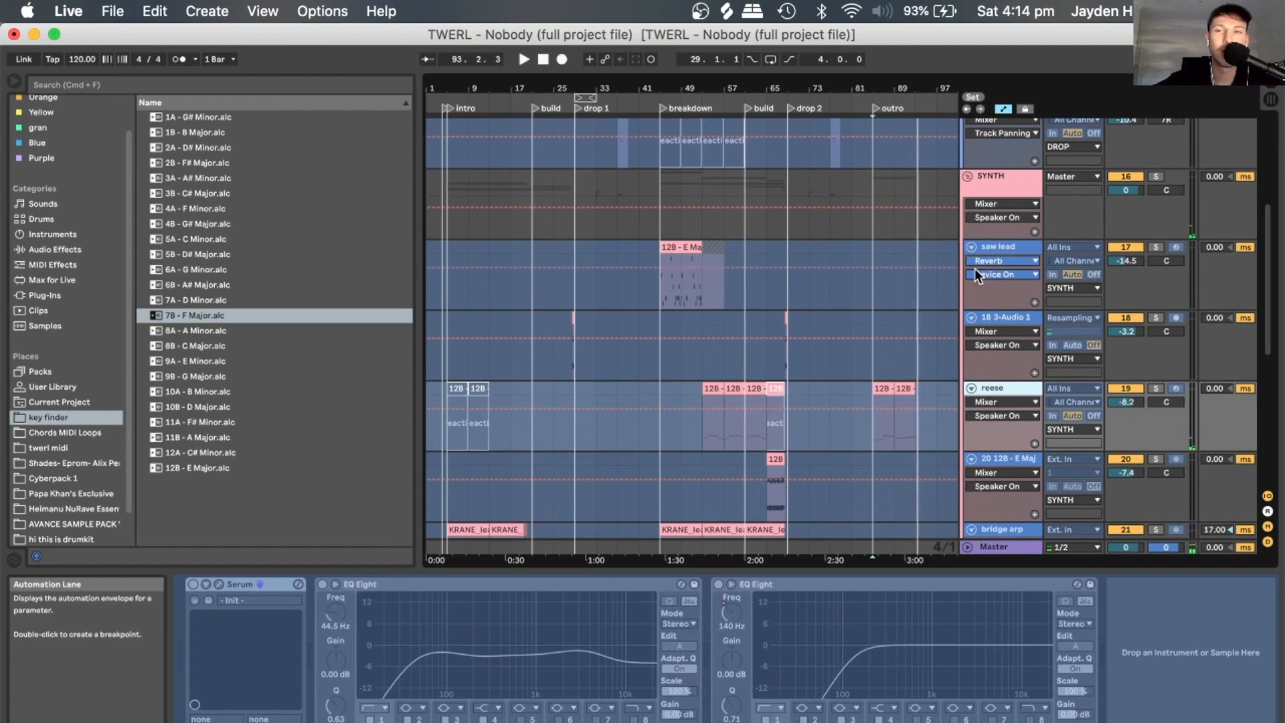
# Fold the SYNTH and DROP groups so that the arrangement shows only the group tracks.
pyautogui.click(968, 176)
pyautogui.scroll(5, 968, 174)
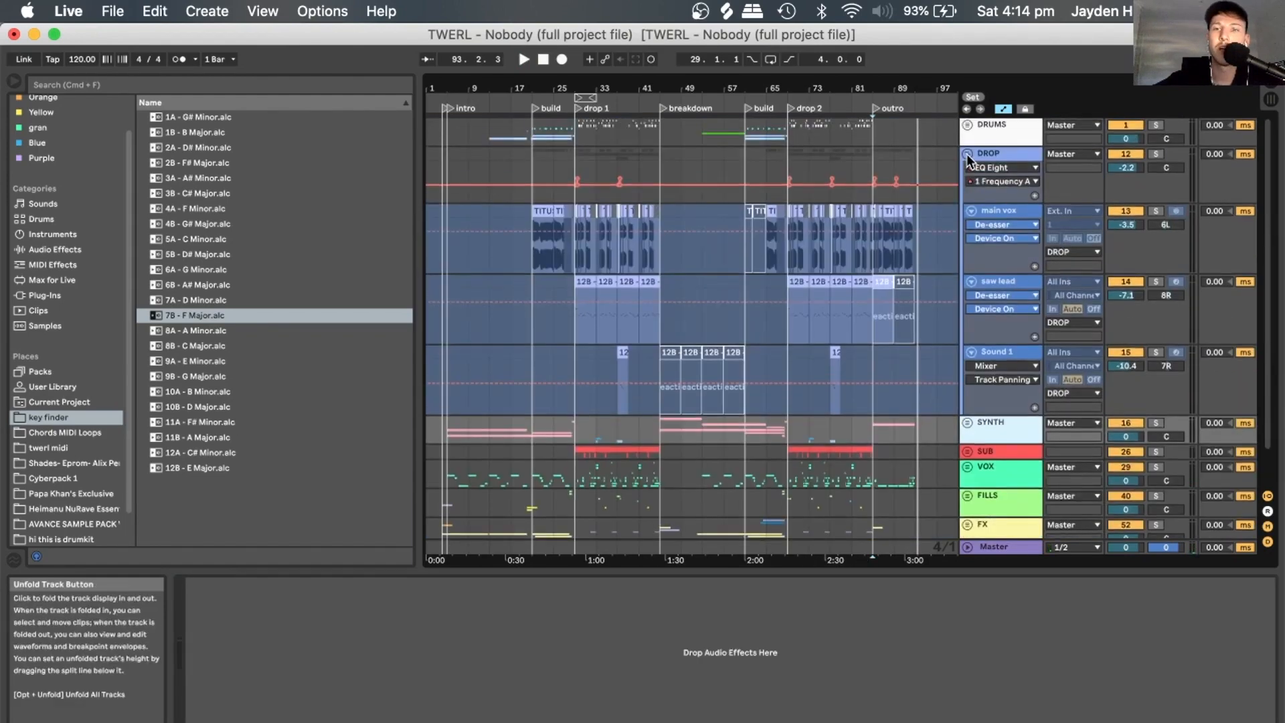
pyautogui.click(968, 153)
pyautogui.click(968, 126)
pyautogui.click(968, 125)
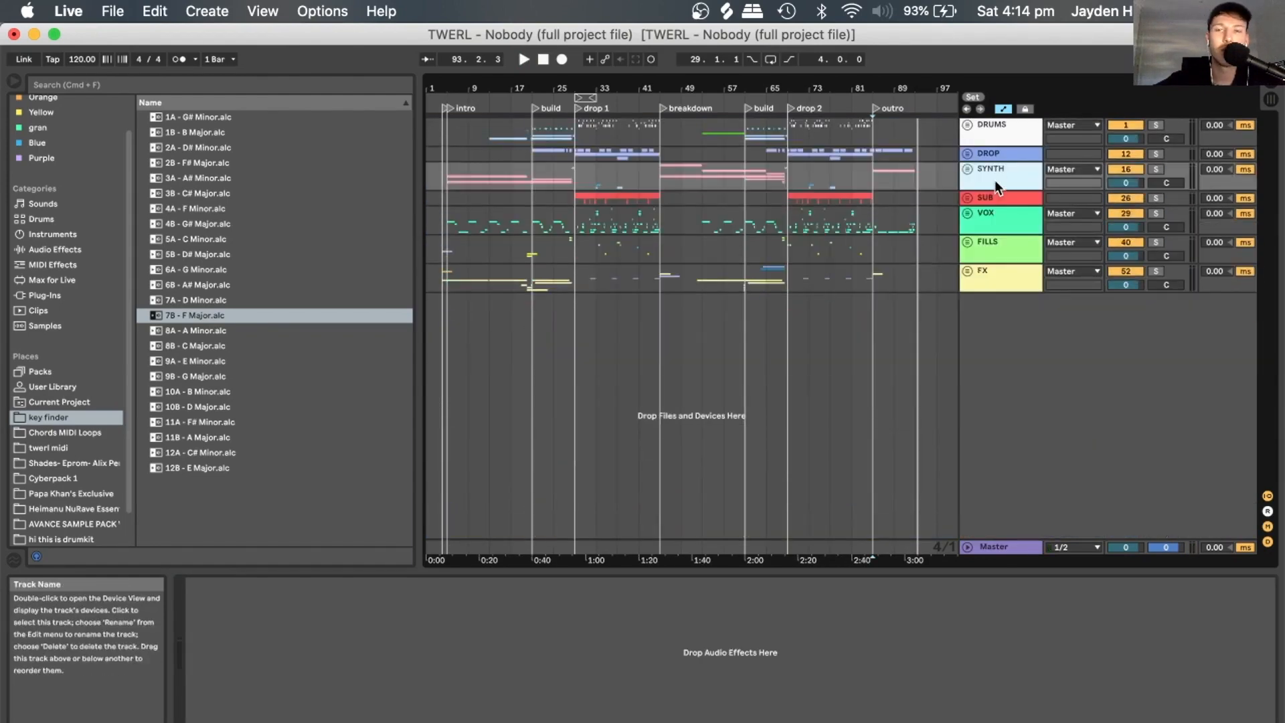
# Unfold the SUB group and show the devices of its sub track around the start of drop 1.
pyautogui.click(968, 197)
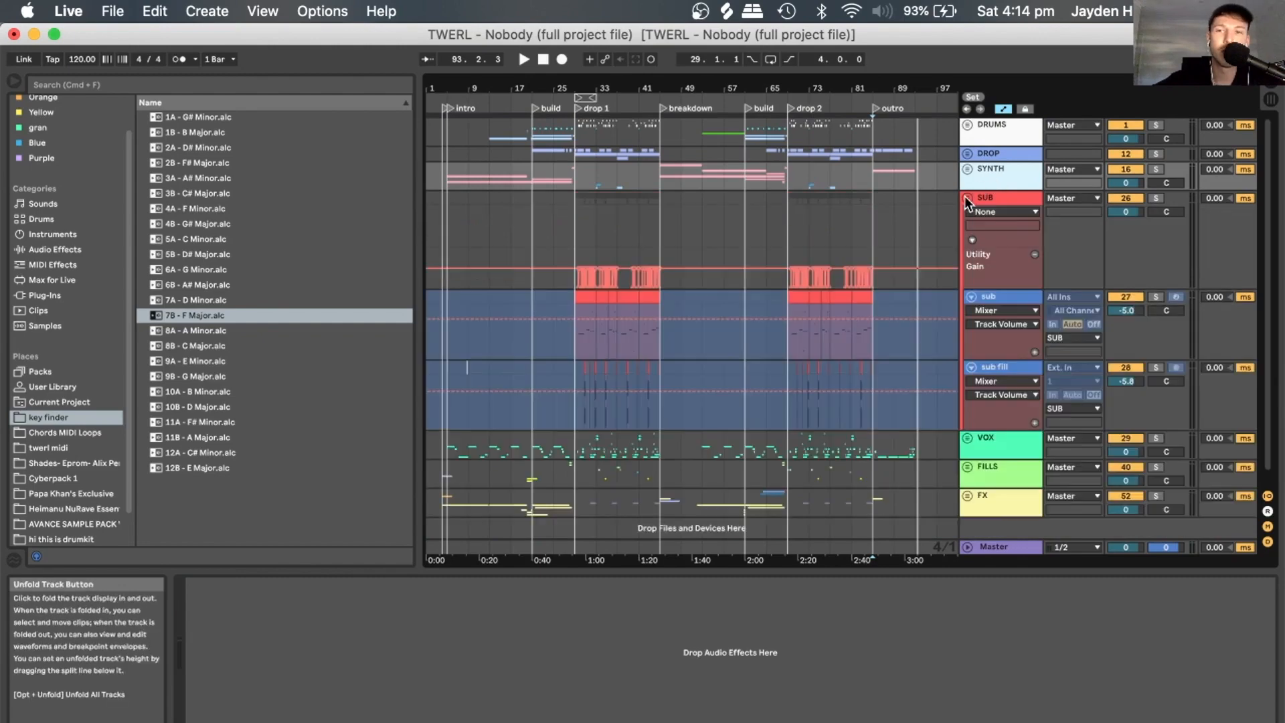
pyautogui.moveTo(581, 79); pyautogui.dragTo(565, 85)
pyautogui.click(996, 293)
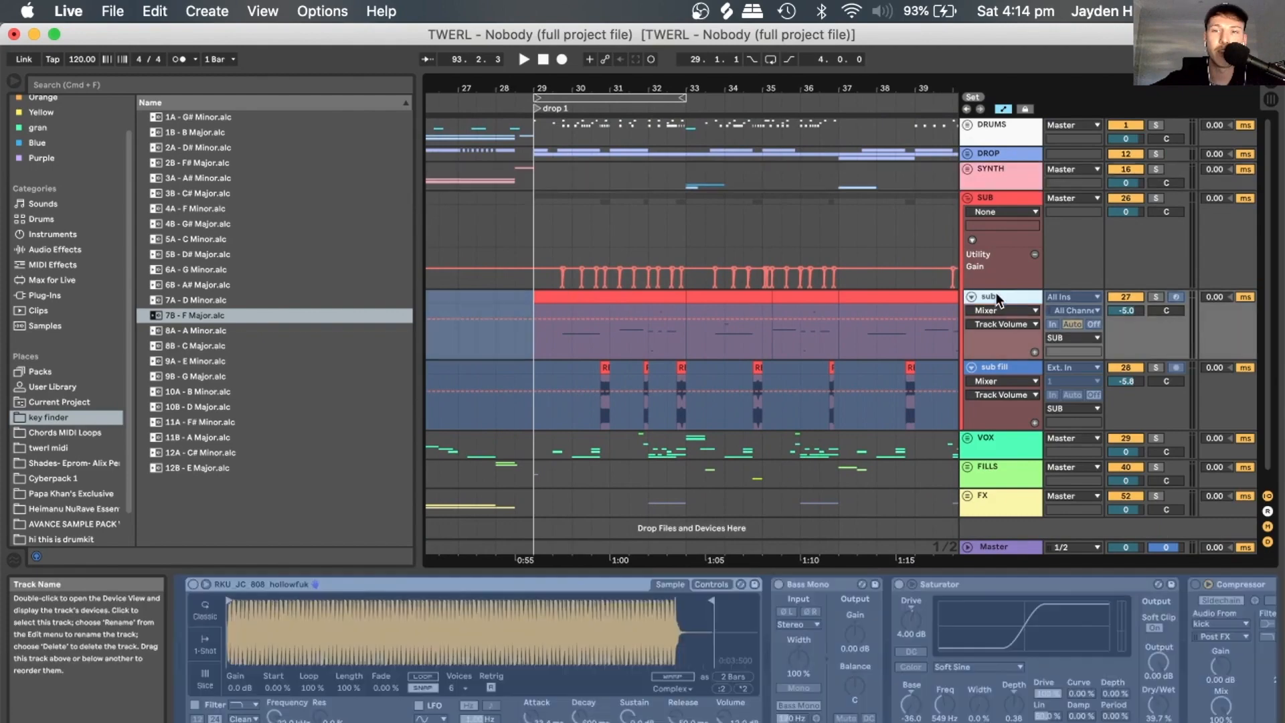
pyautogui.rightClick(995, 295)
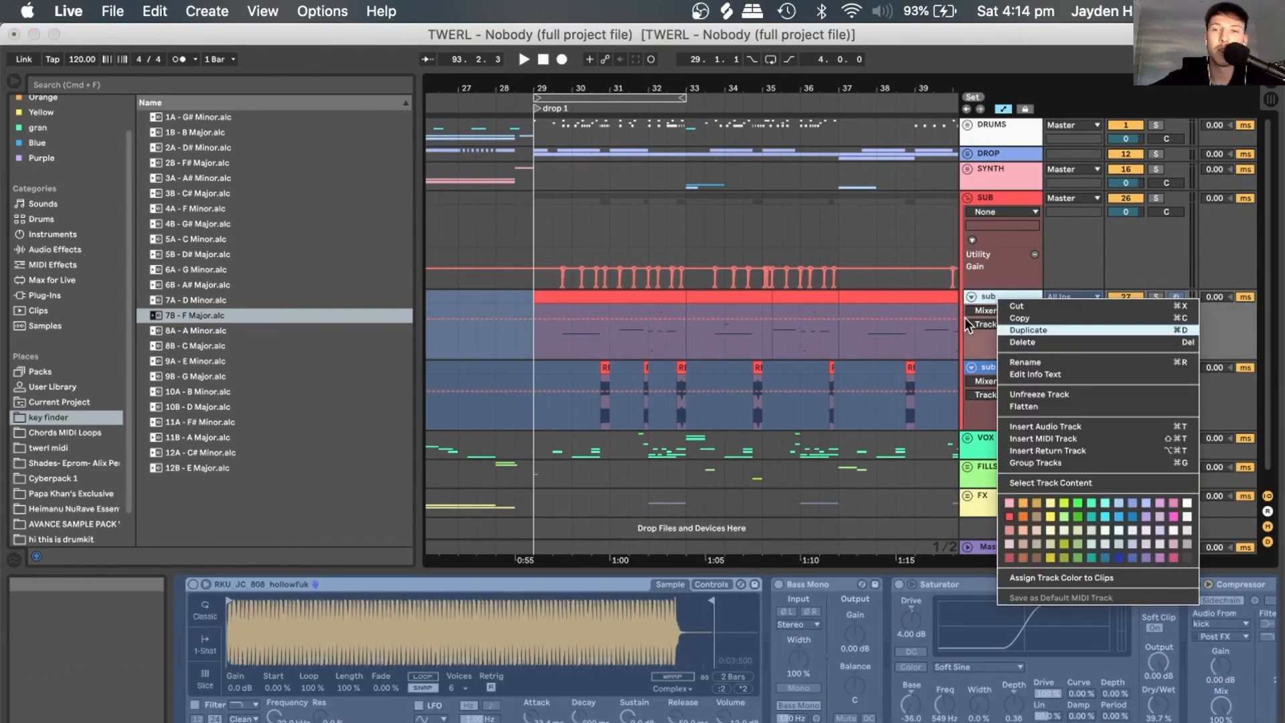
pyautogui.click(676, 329)
# Compare the device chains of the sub and sub fill tracks, viewing the sub's chain through to its Compressor.
pyautogui.click(554, 340)
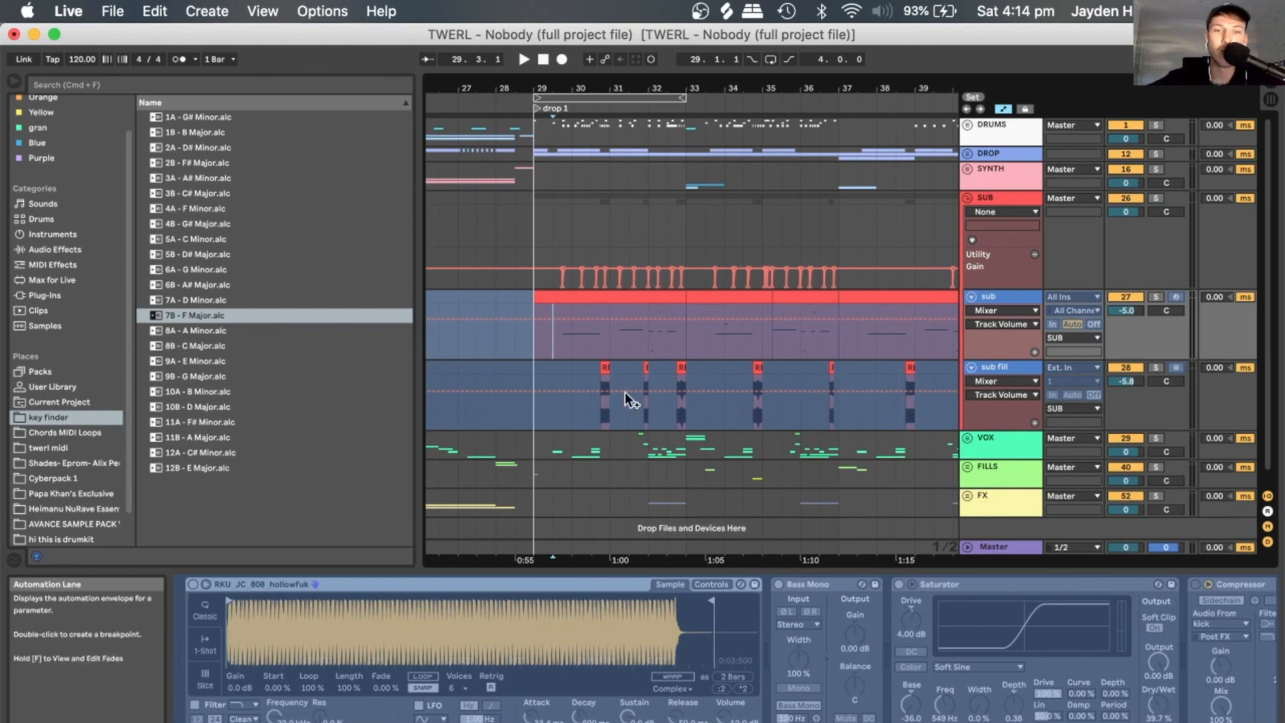
pyautogui.click(599, 412)
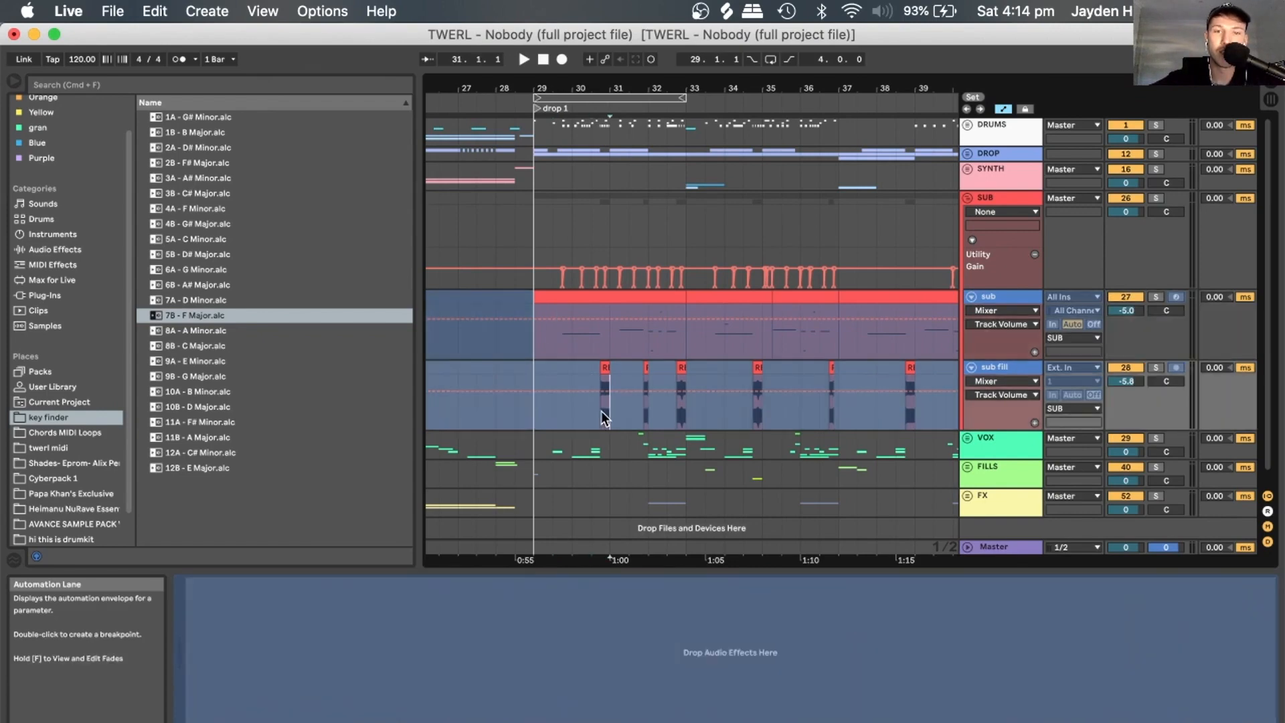
pyautogui.click(646, 295)
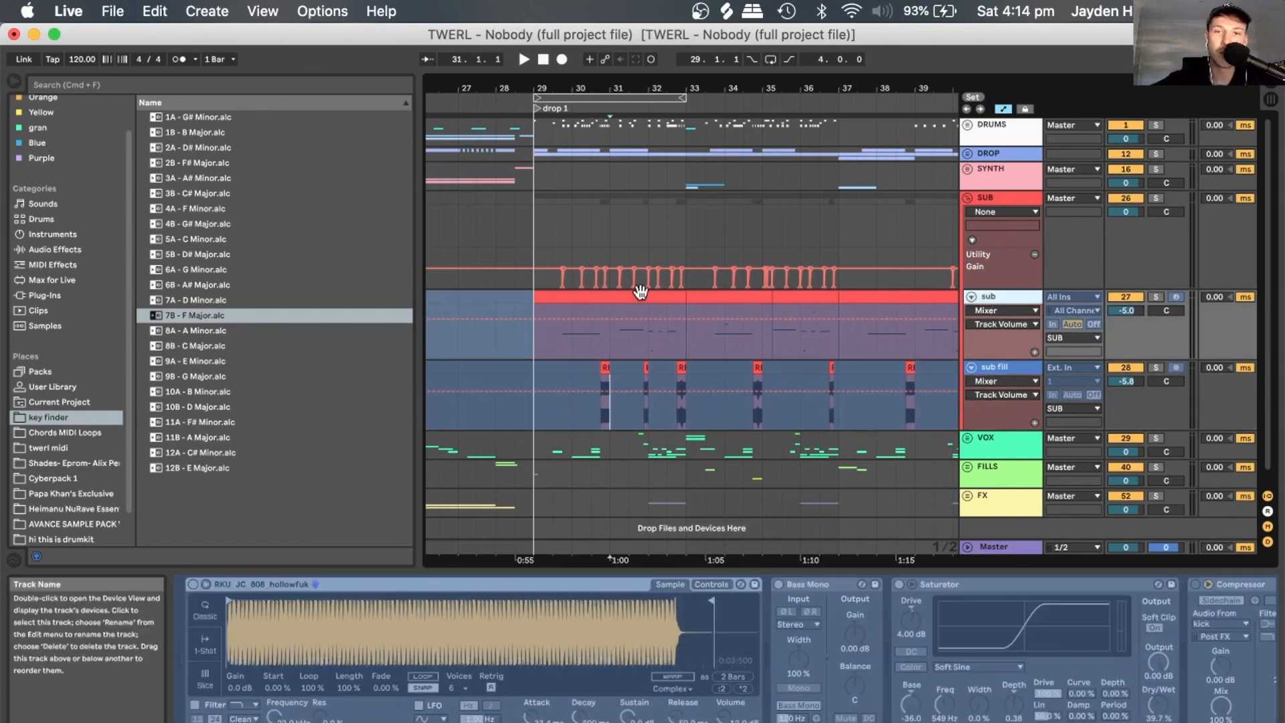
pyautogui.hscroll(5, 802, 644)
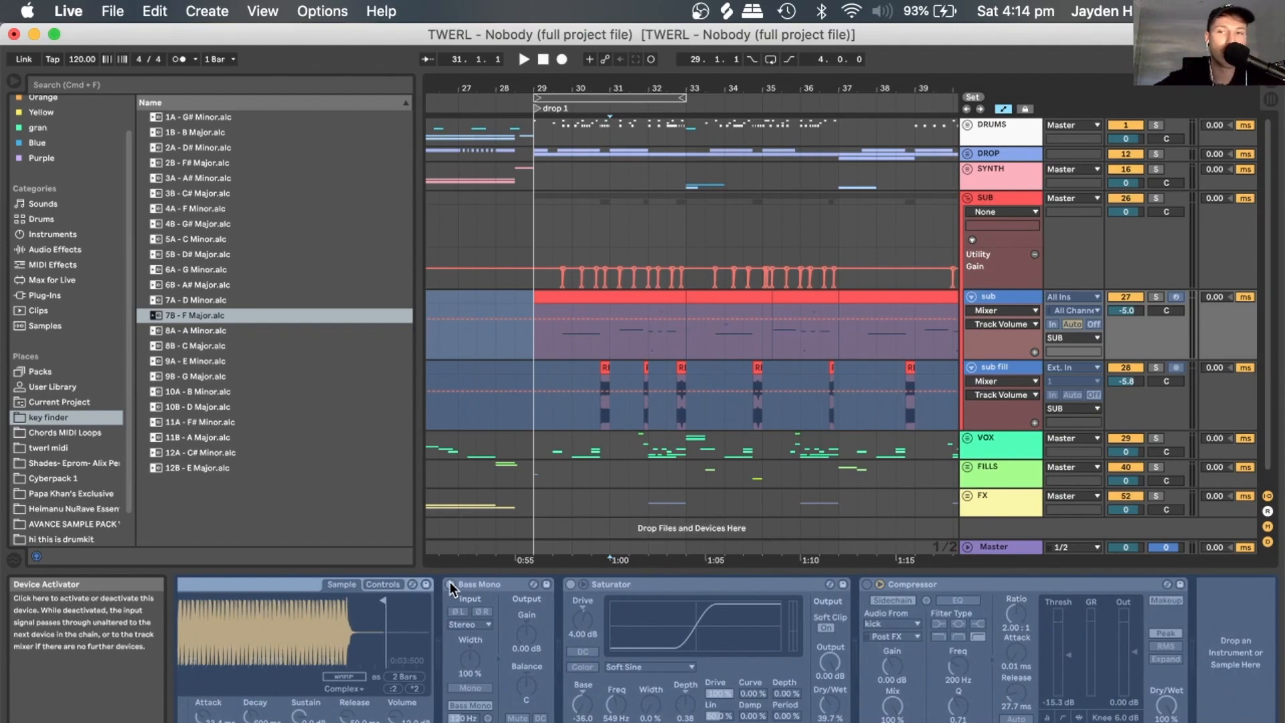
pyautogui.click(1027, 368)
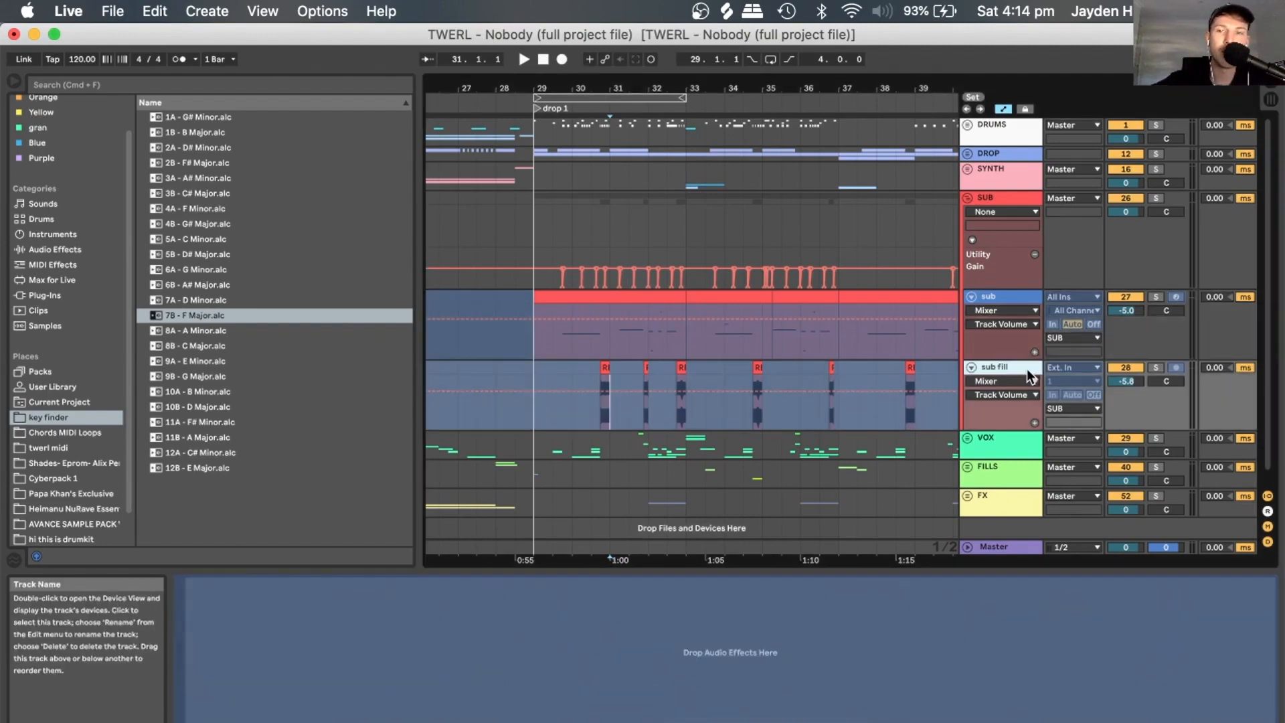
# Solo the SUB group and play it from the start of drop 1 in bar 29.
pyautogui.click(1154, 199)
pyautogui.click(550, 338)
pyautogui.press('space')
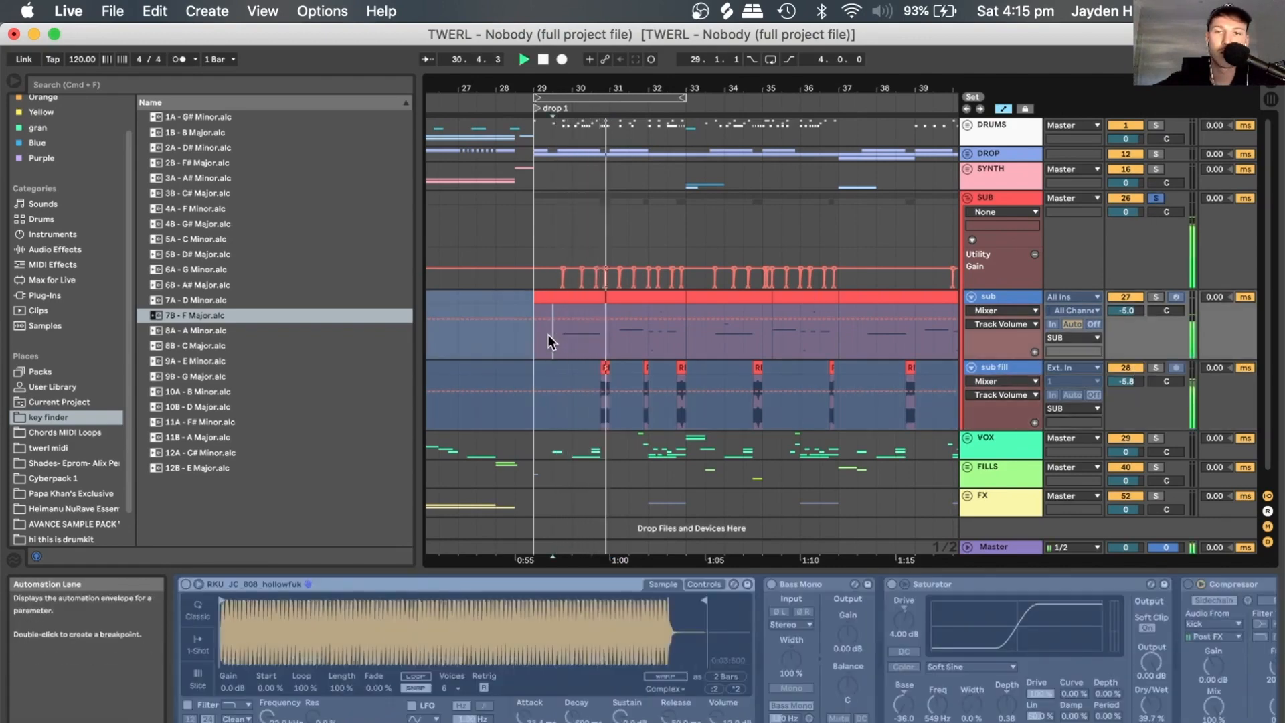
# Unfreeze the sub track and view the controls and sample pages of its RKU_JC_808_hollowfuk sampler.
pyautogui.rightClick(1004, 302)
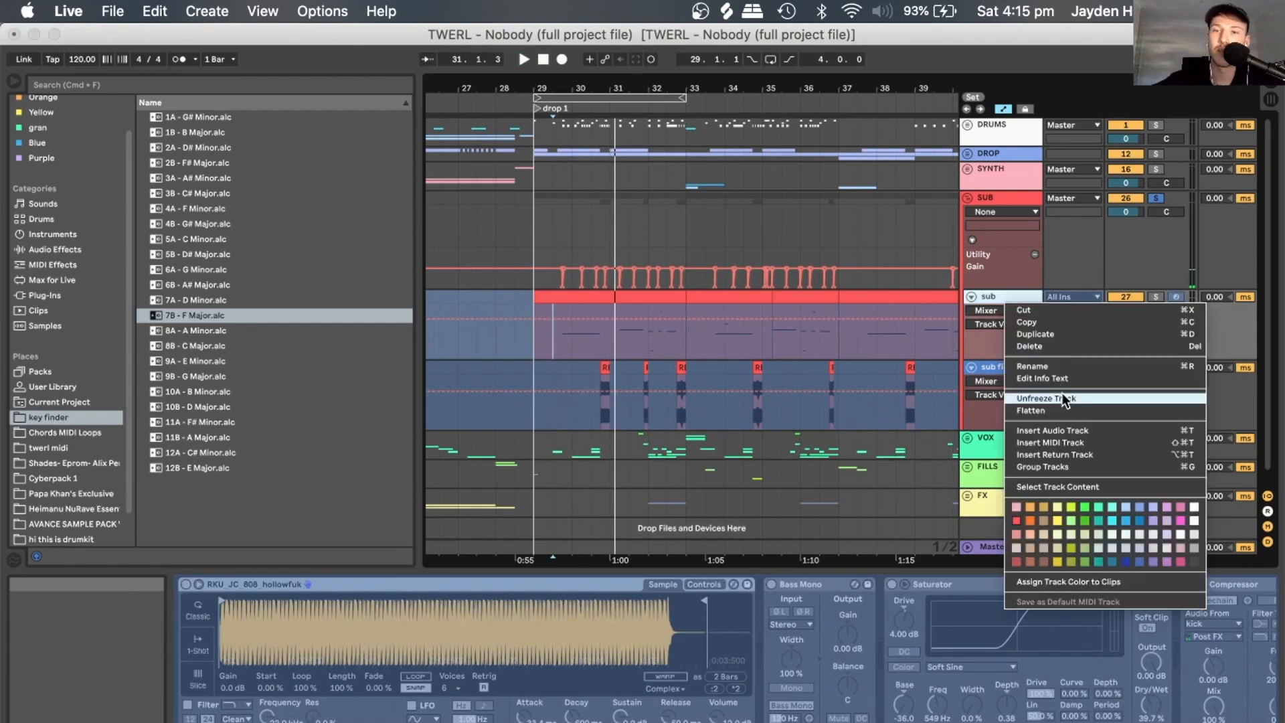
pyautogui.click(1064, 399)
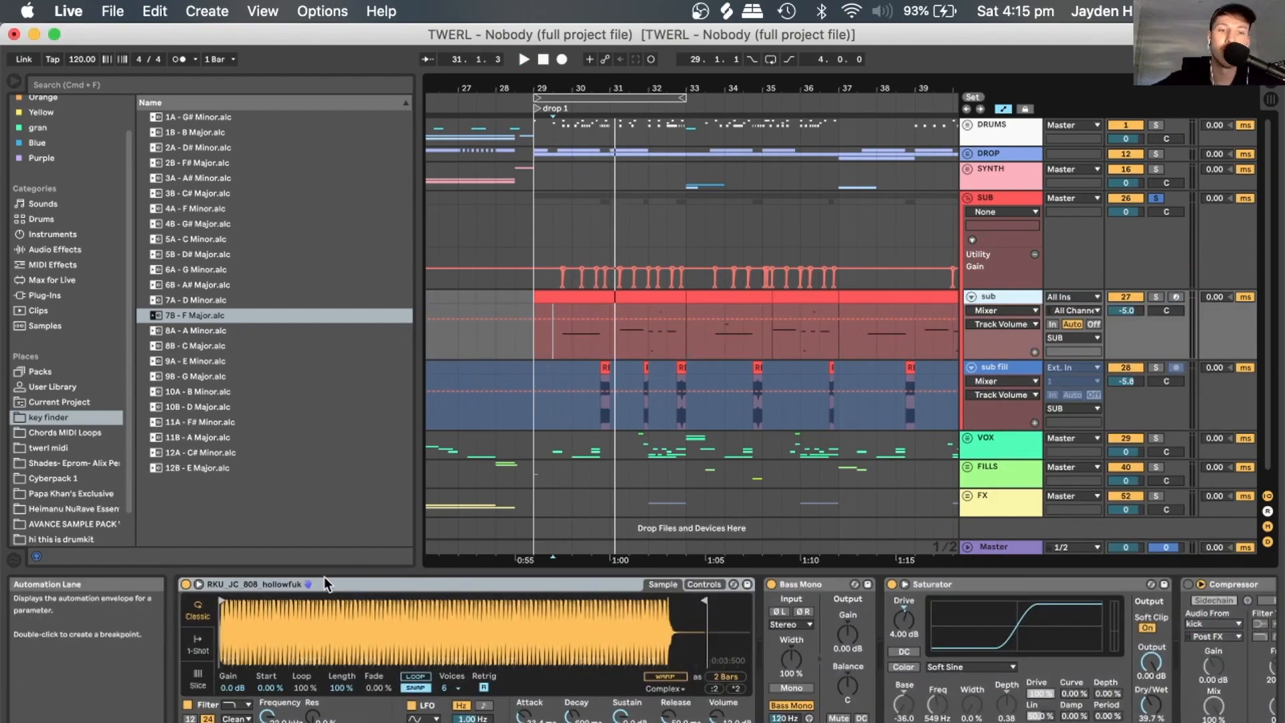
pyautogui.click(704, 584)
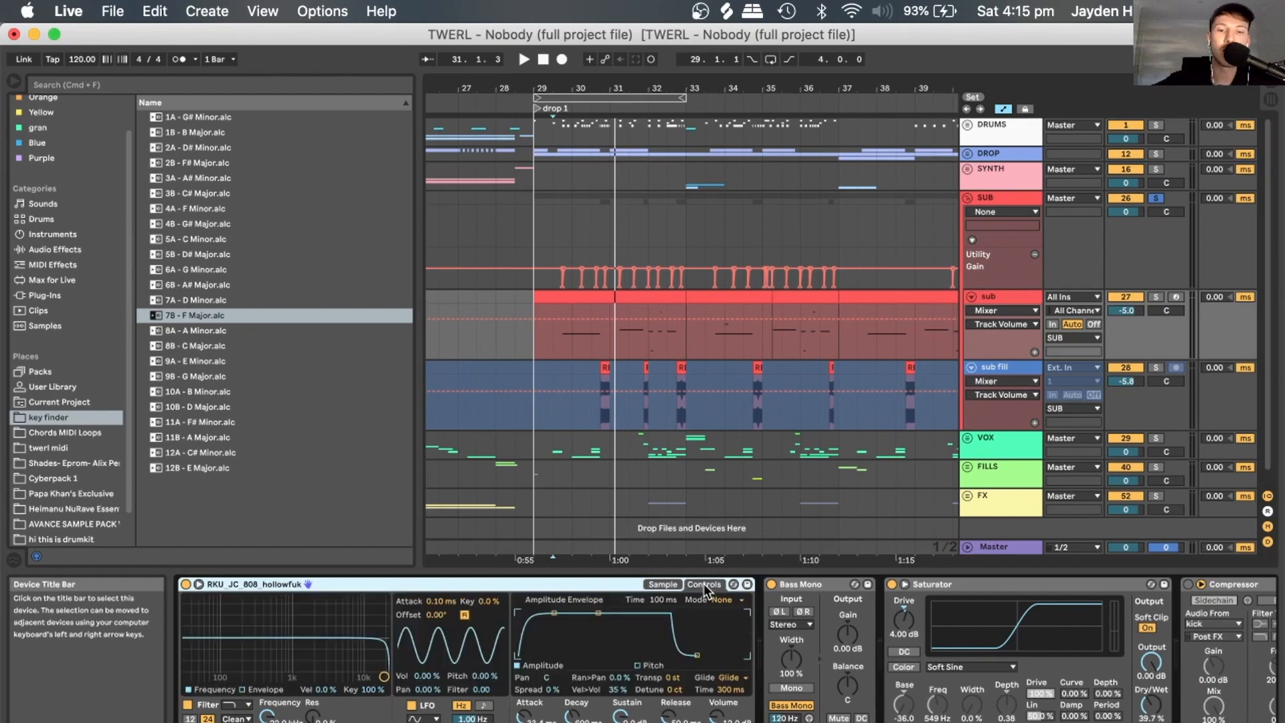
pyautogui.click(663, 585)
# Play the sub from drop 1 with its effects on and with the Saturator and Bass Mono turned off.
pyautogui.press('space')
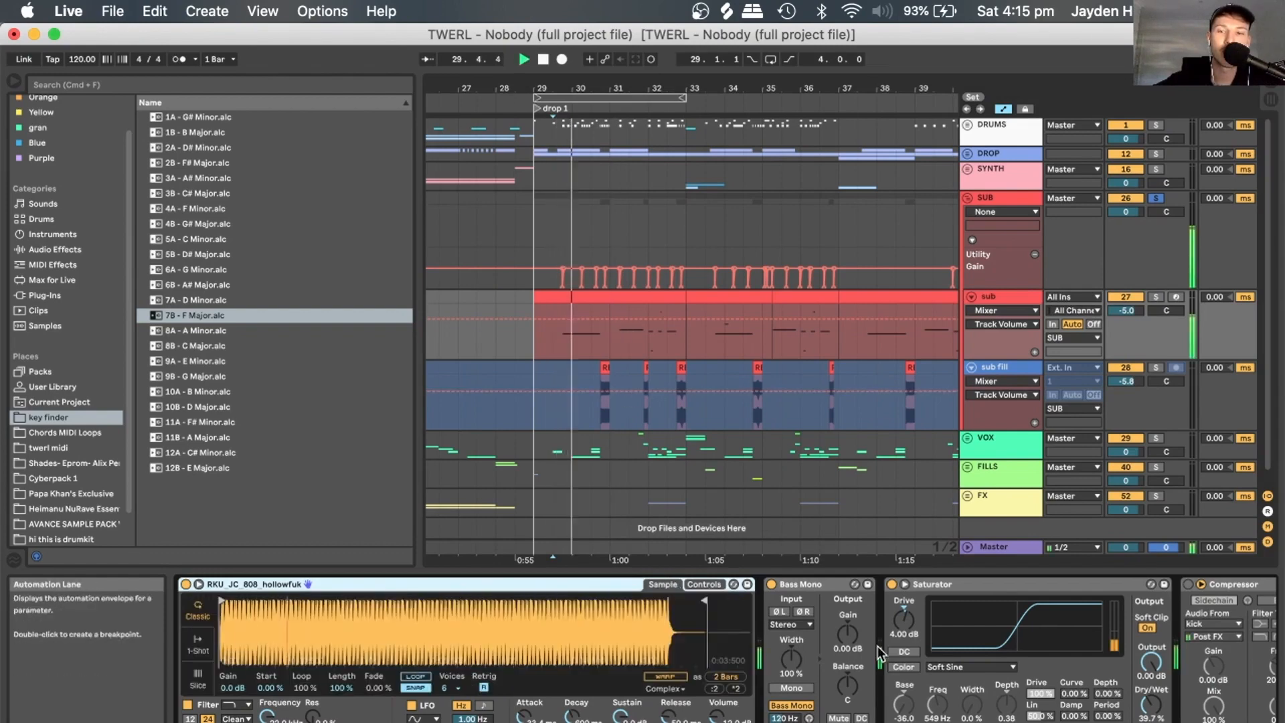
pyautogui.click(890, 584)
pyautogui.press('space')
pyautogui.click(772, 584)
pyautogui.hscroll(3, 1069, 663)
pyautogui.hscroll(1, 1068, 663)
pyautogui.press('space')
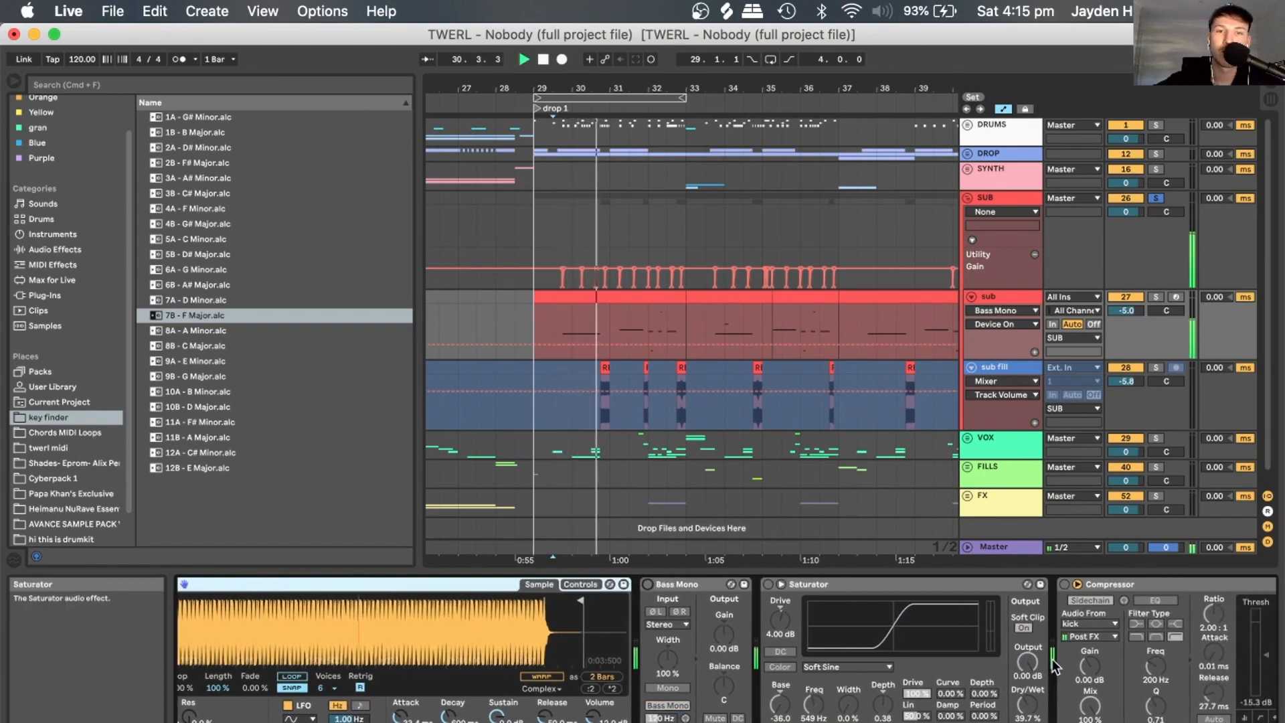
# View the SUB group's Utility, turn the sub's Saturator and Bass Mono back on, and stop playback.
pyautogui.click(991, 200)
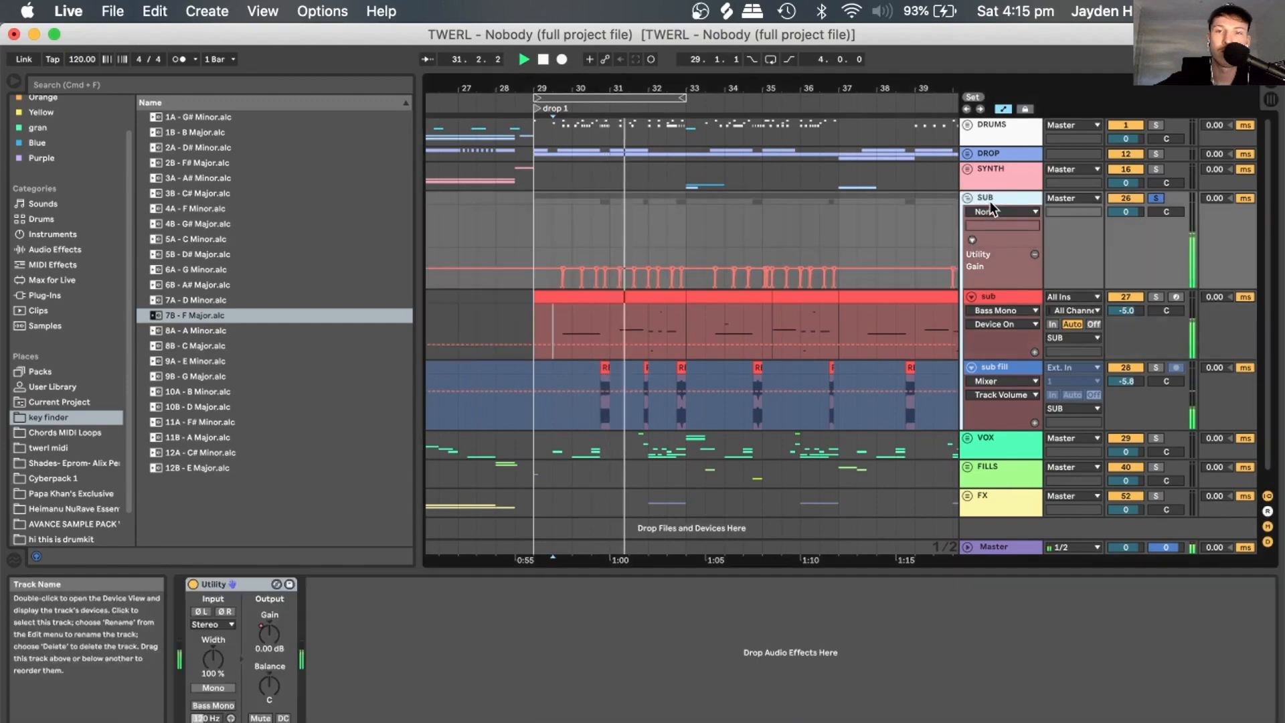
pyautogui.click(1005, 297)
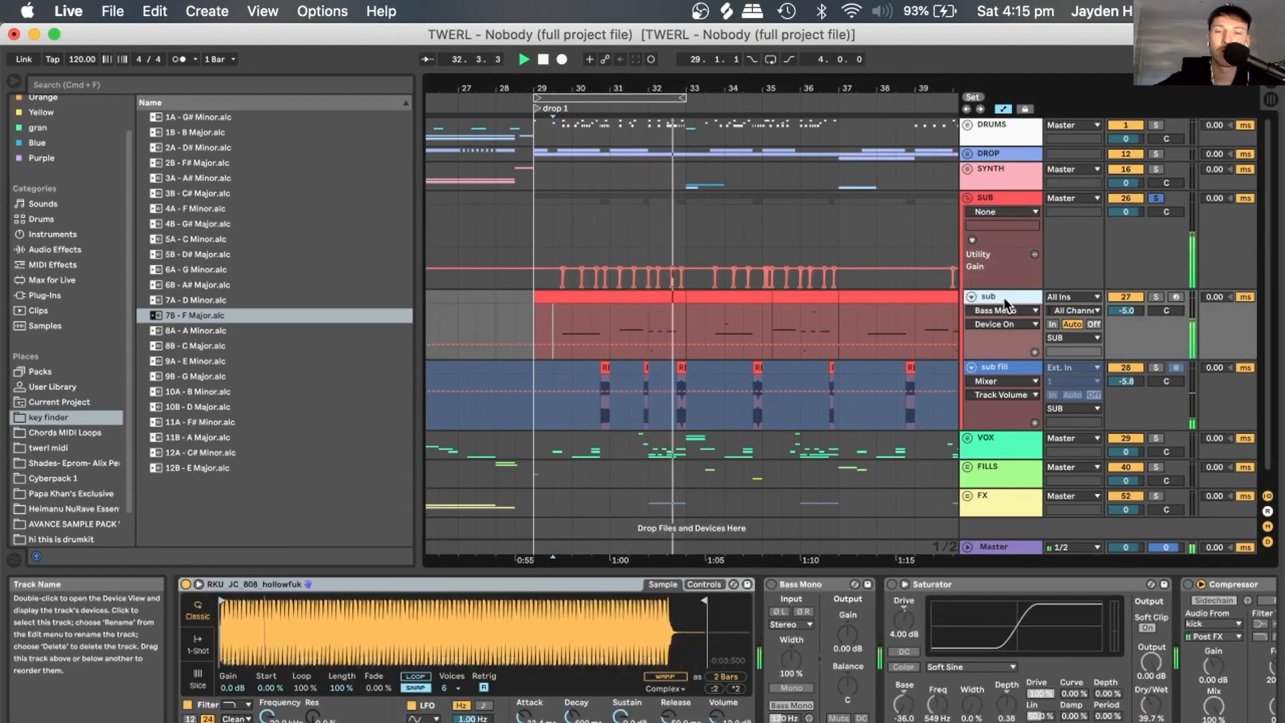
pyautogui.click(892, 585)
pyautogui.click(769, 585)
pyautogui.press('space')
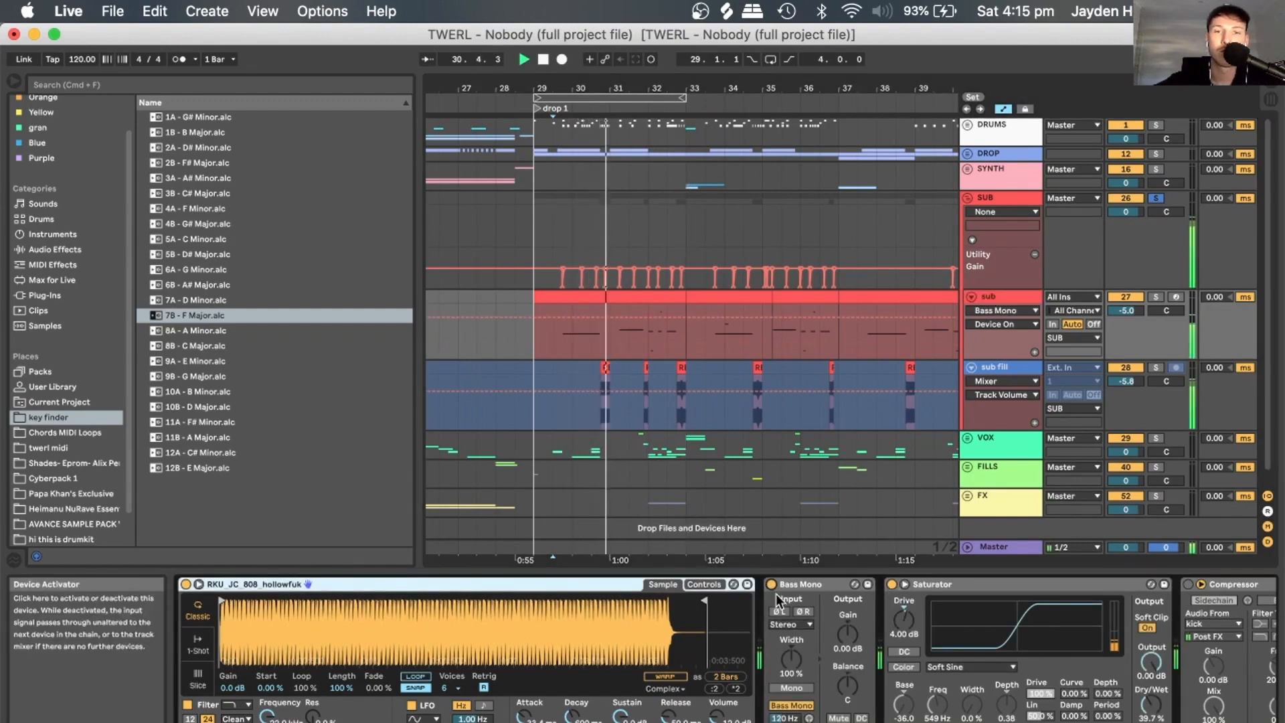
# Unfreeze the sub fill track and open its first REACH_JUPE clip in drop 1.
pyautogui.click(1020, 370)
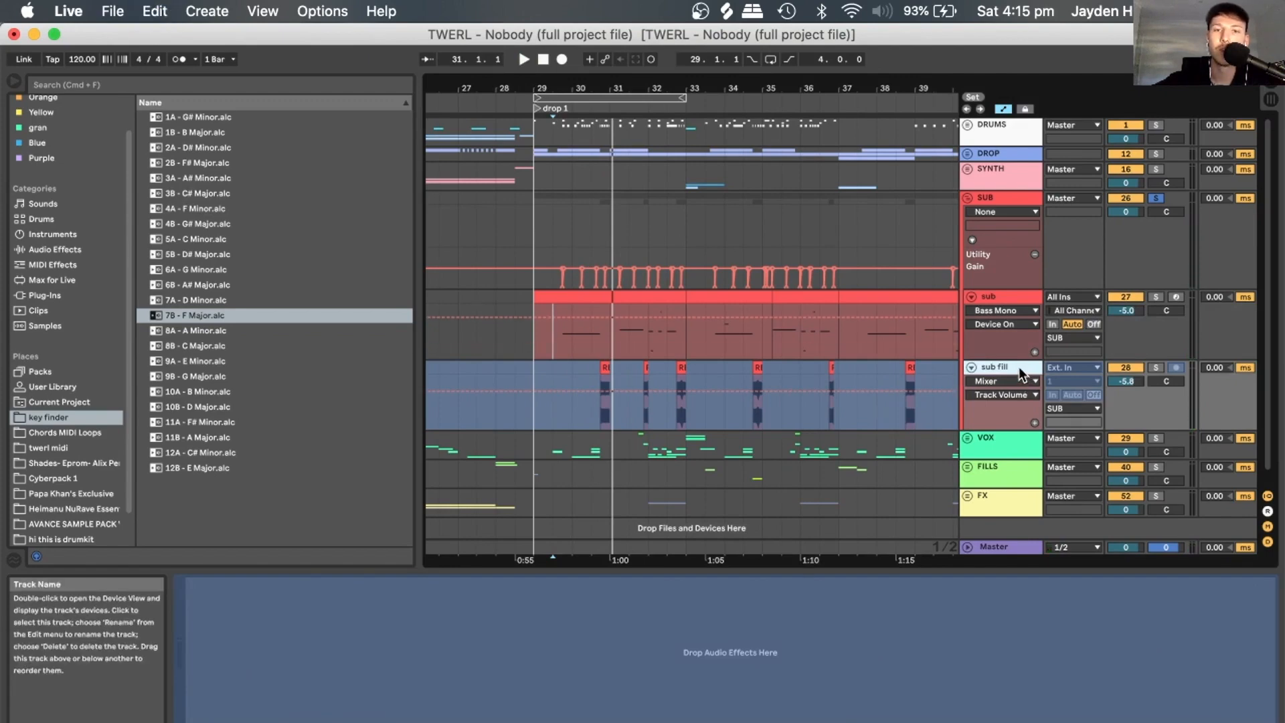
pyautogui.rightClick(1020, 372)
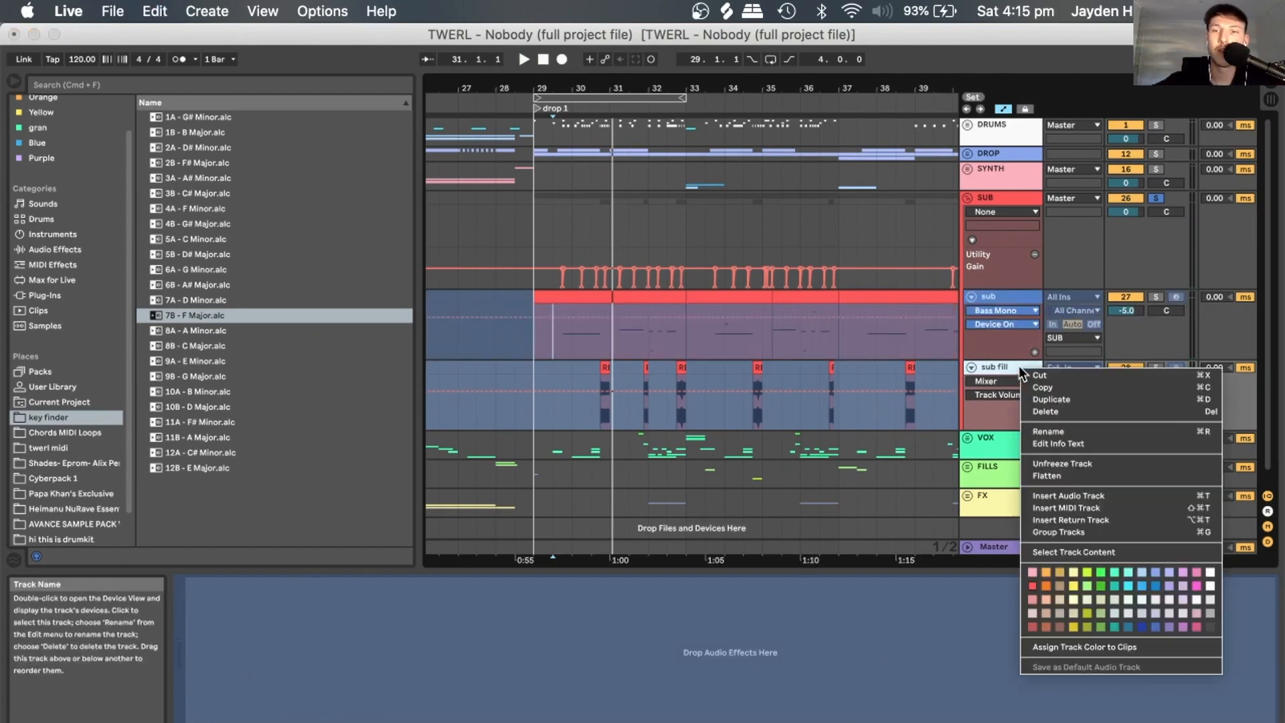
pyautogui.click(1066, 463)
pyautogui.moveTo(605, 86); pyautogui.dragTo(656, 306)
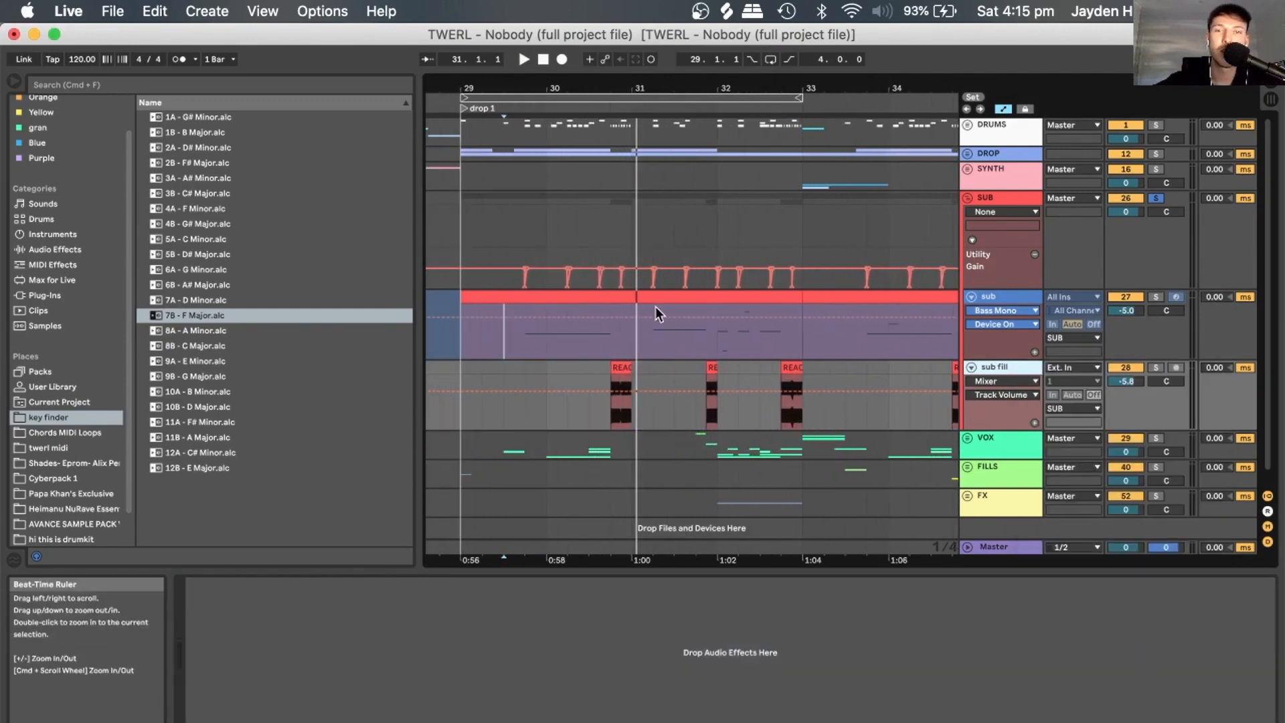
pyautogui.doubleClick(621, 395)
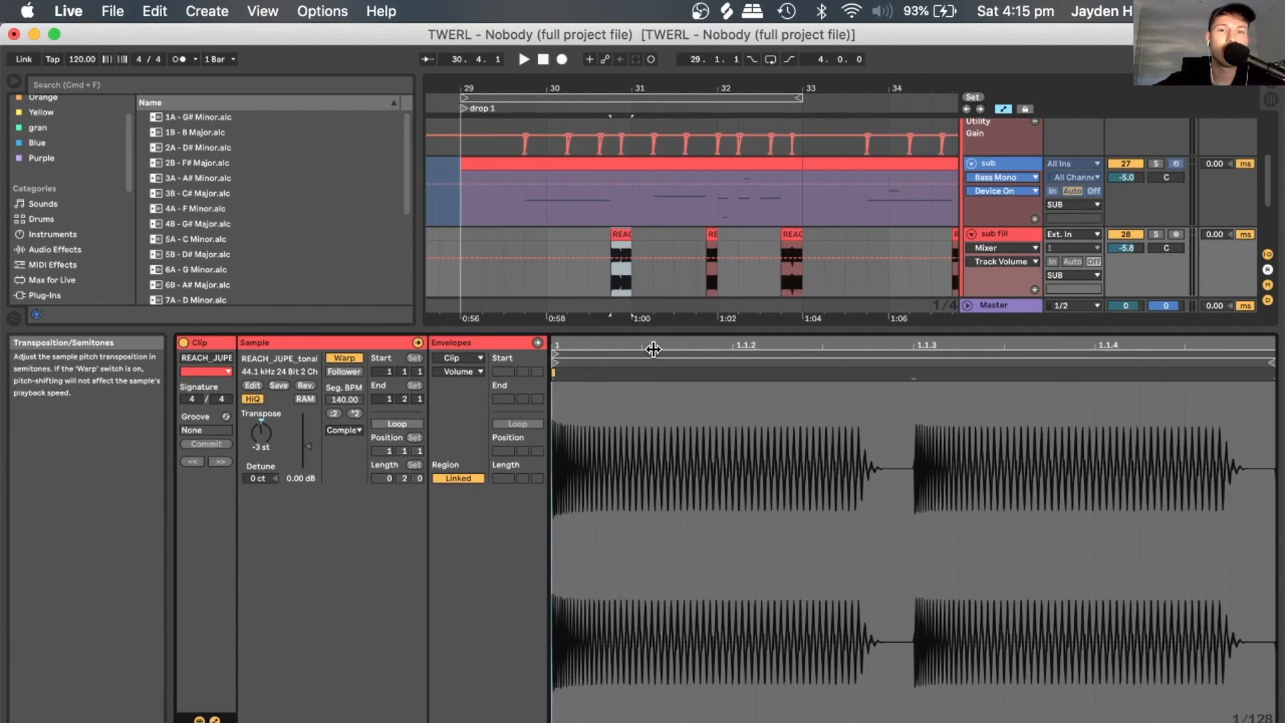
# Audition the sub fill clip at 0 st transposition and with warping off, and undo these edits and the track's unfreezing.
pyautogui.press('space')
pyautogui.press('space')
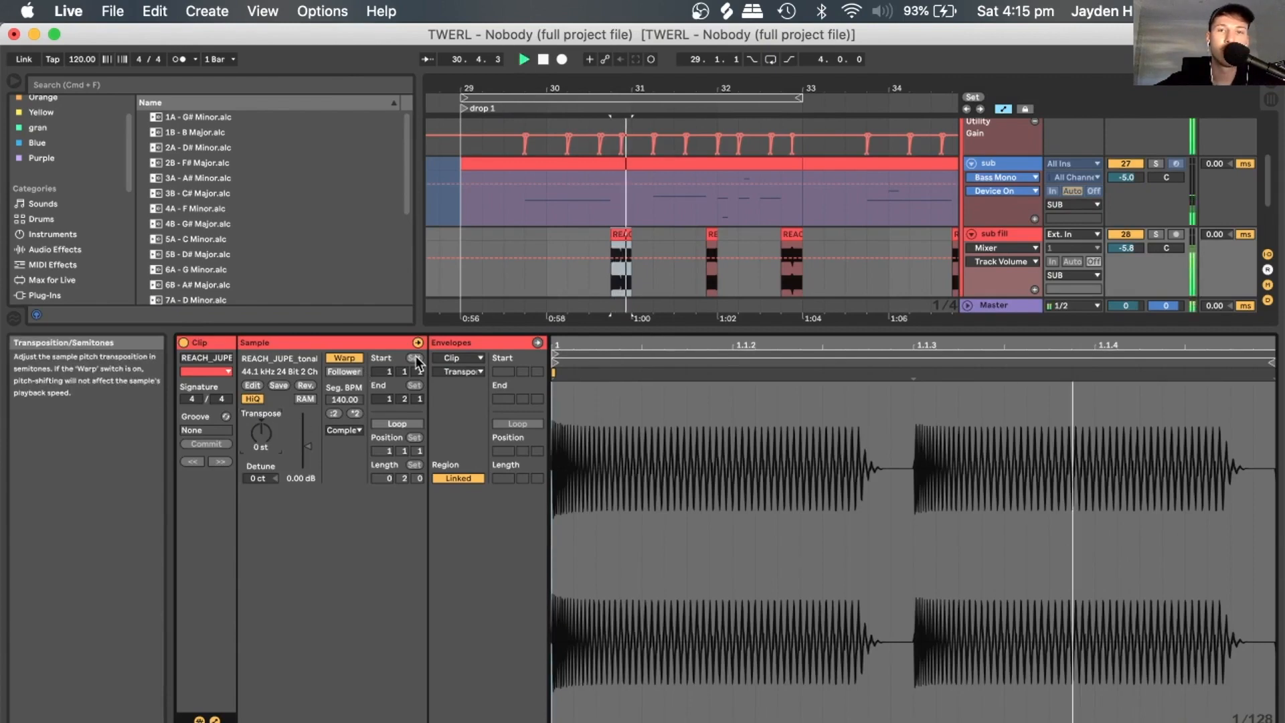
pyautogui.click(344, 358)
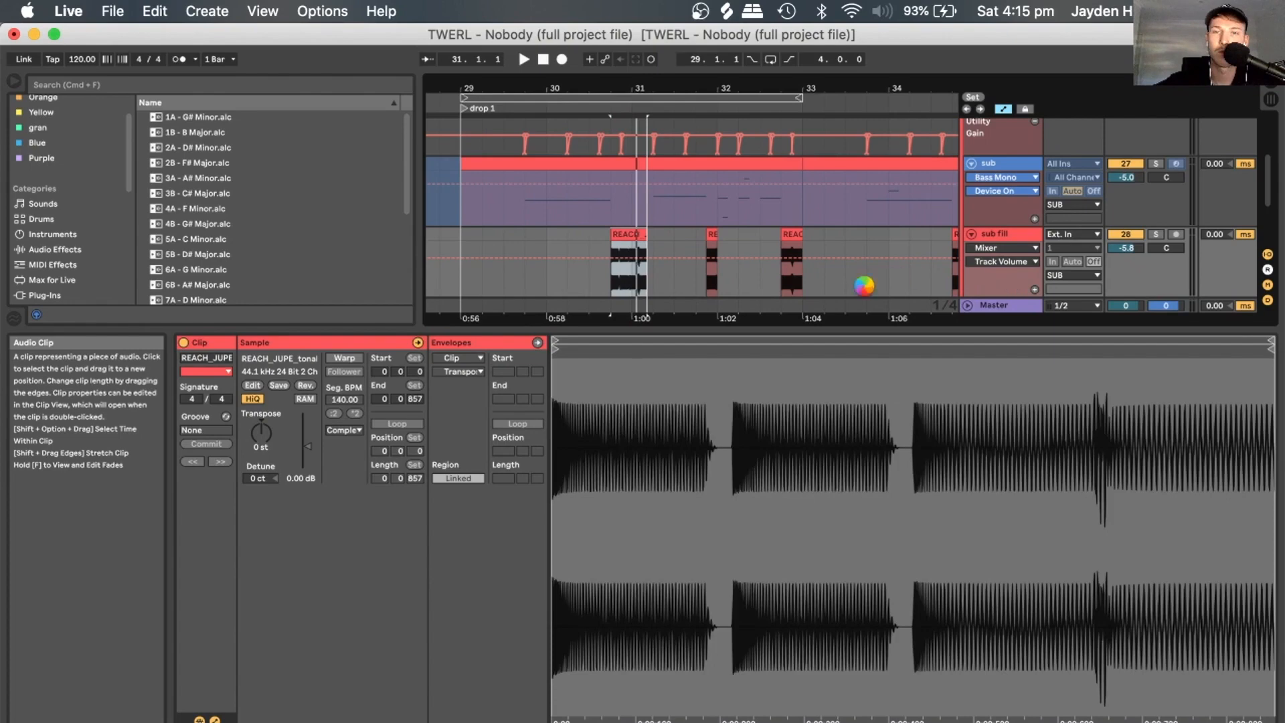
pyautogui.press('space')
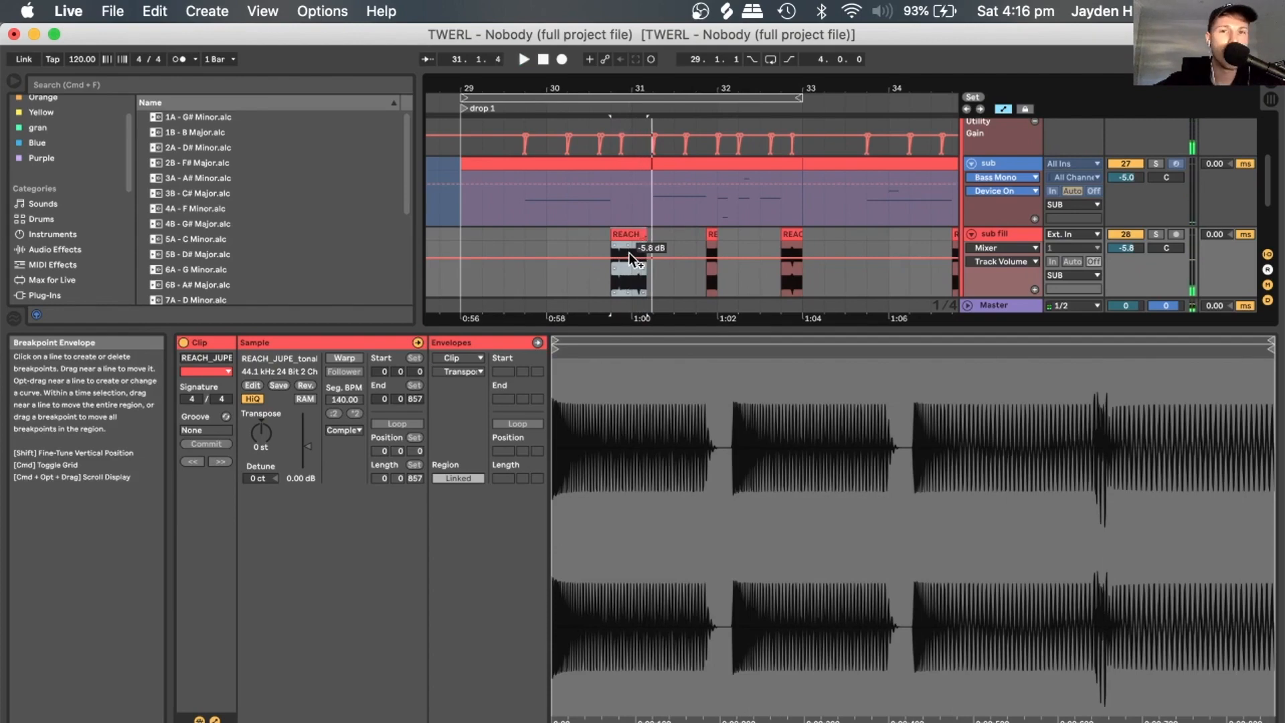
pyautogui.press('super+z')
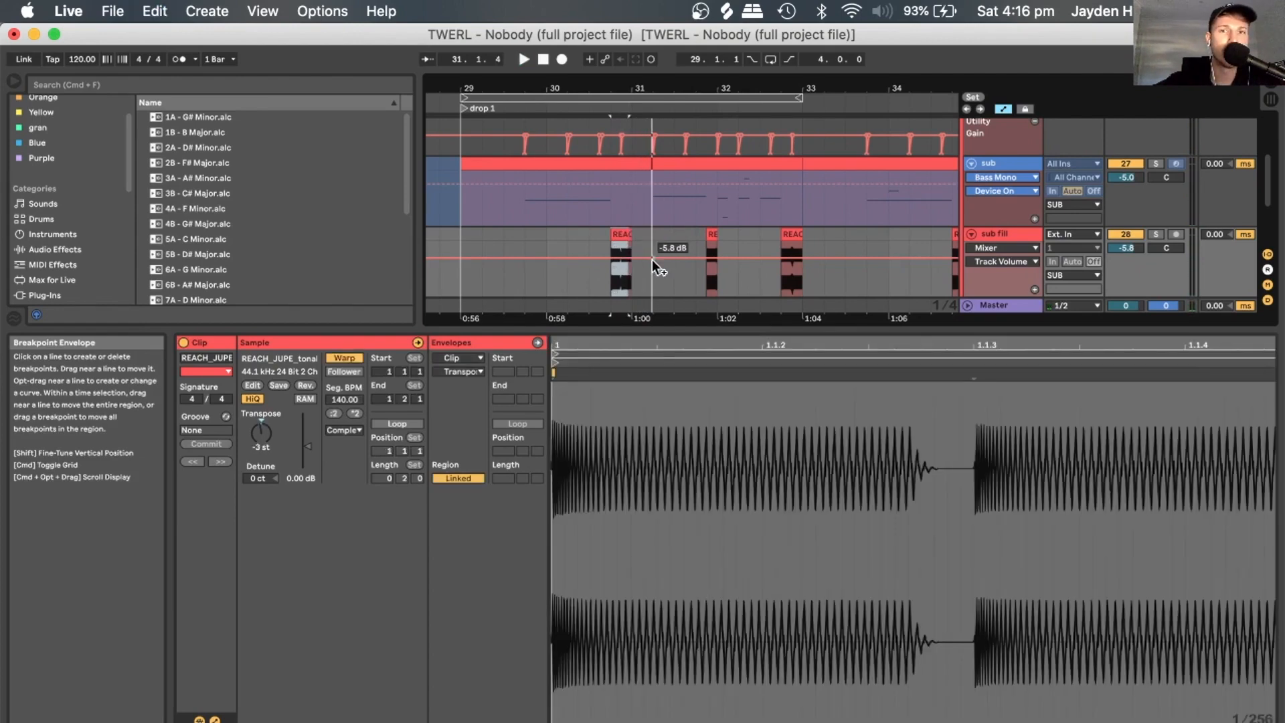
pyautogui.click(965, 270)
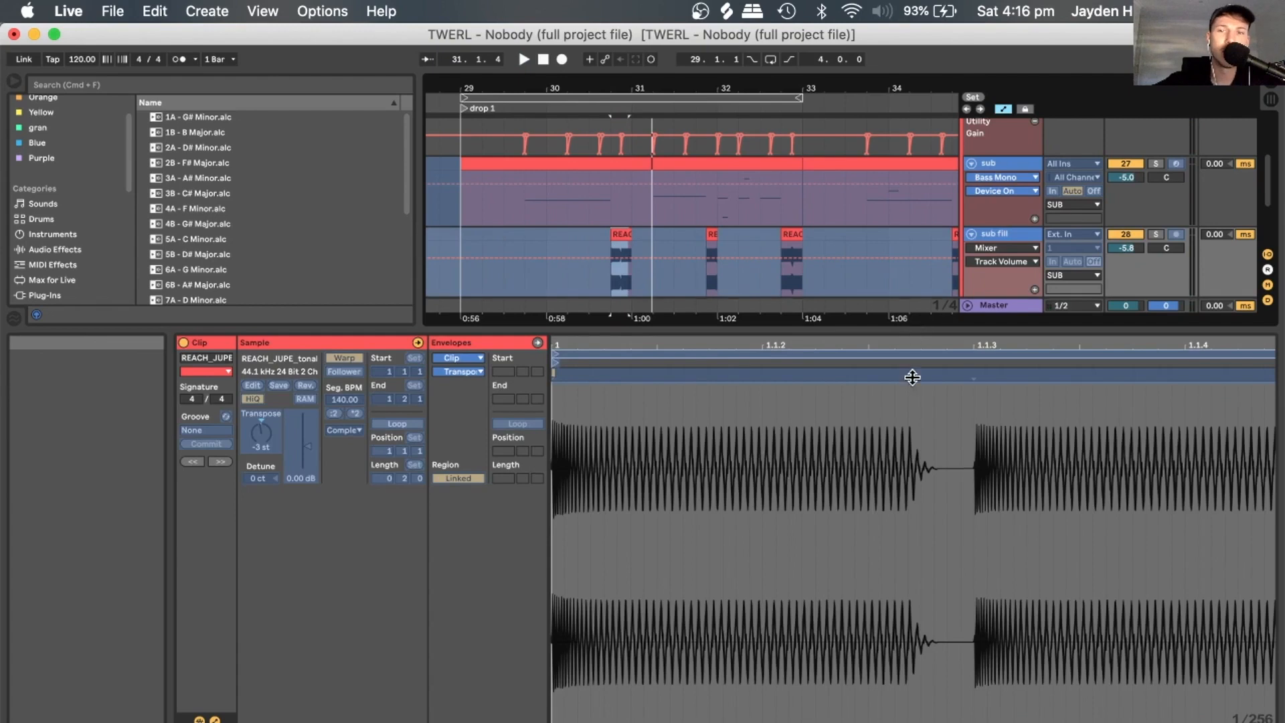
# Enlarge the arrangement area and play the soloed SUB group from bar 31.
pyautogui.moveTo(913, 339); pyautogui.dragTo(915, 560)
pyautogui.click(651, 387)
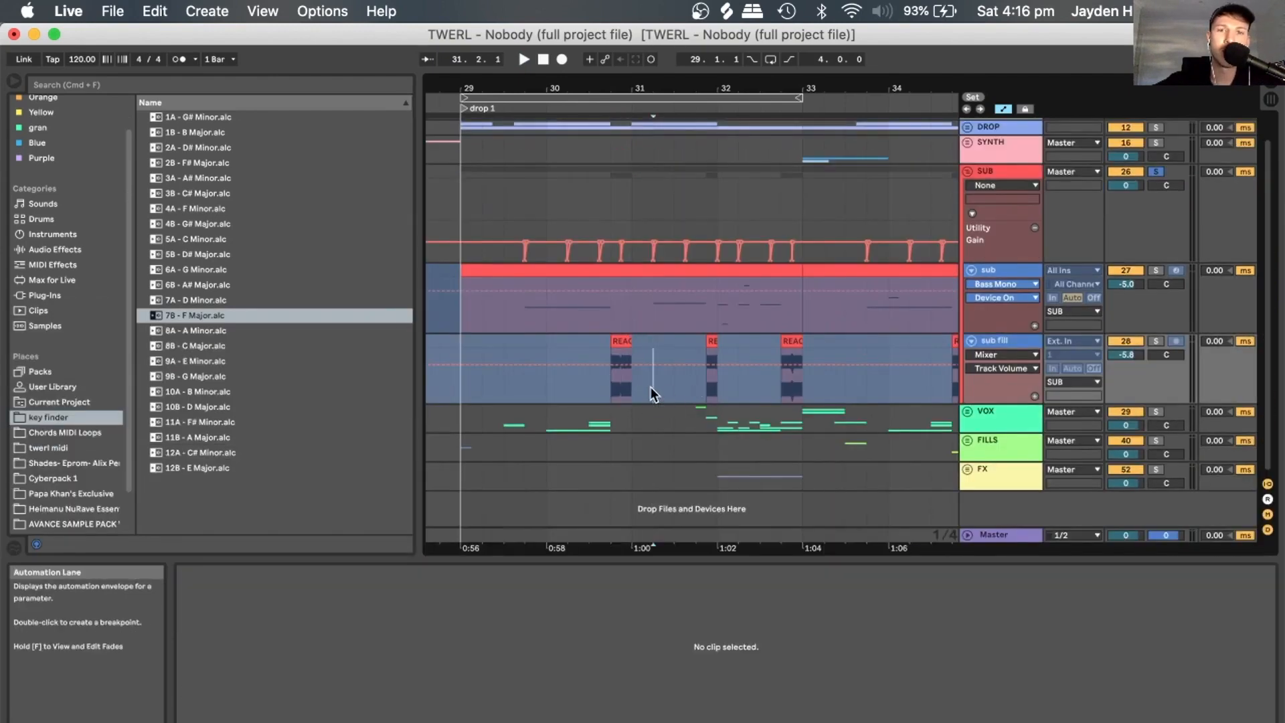
pyautogui.press('space')
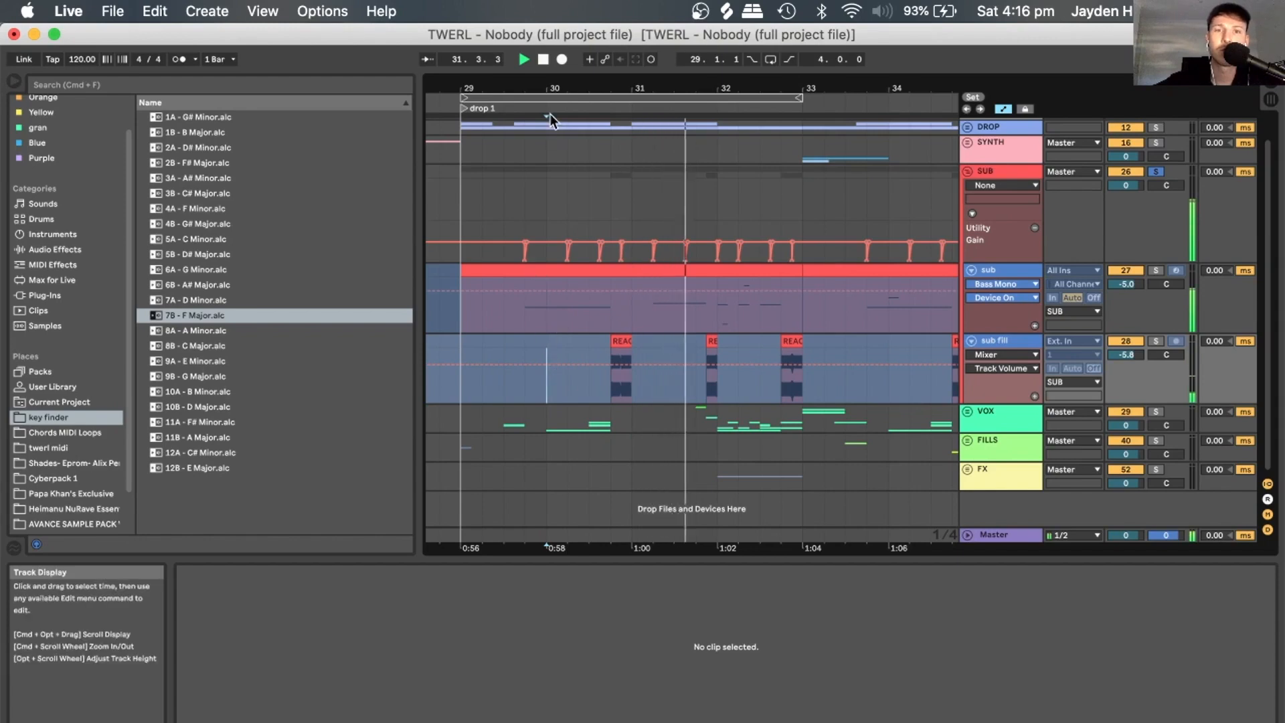
pyautogui.moveTo(554, 90); pyautogui.dragTo(554, 81)
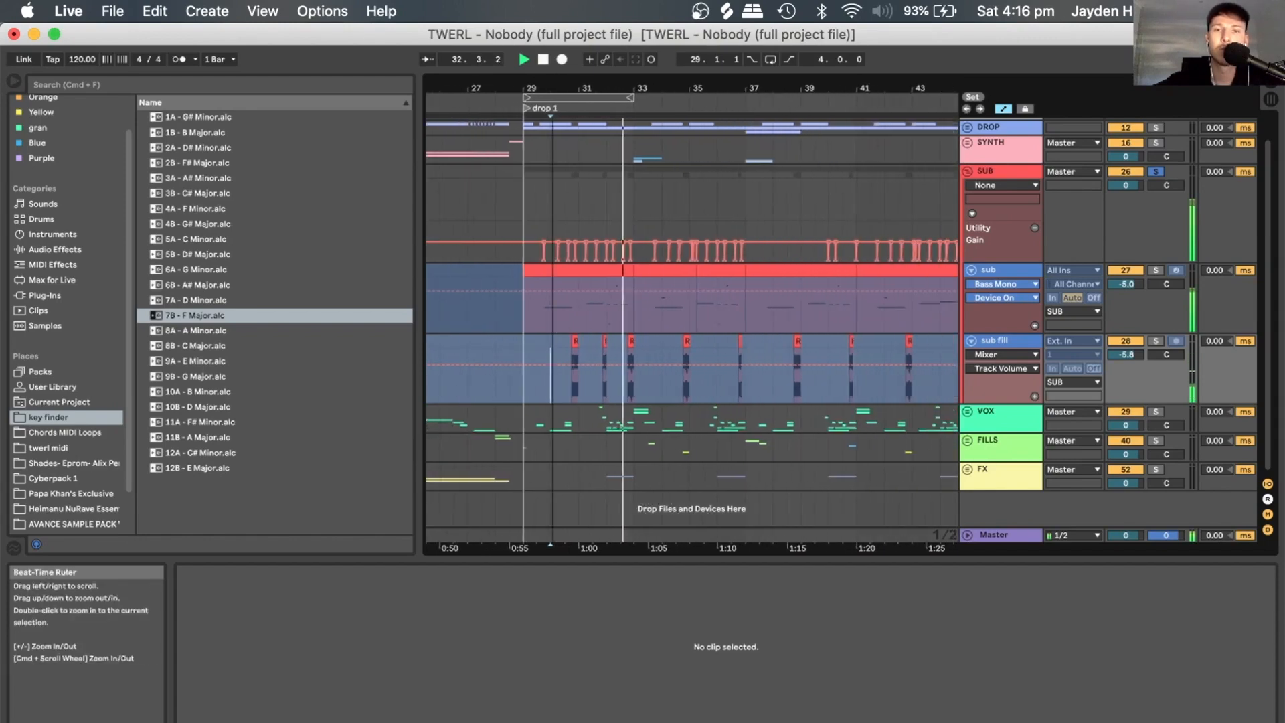
pyautogui.click(543, 59)
# Solo the DRUMS group alongside SUB and play both from the start of drop 1 in bar 29.
pyautogui.click(525, 319)
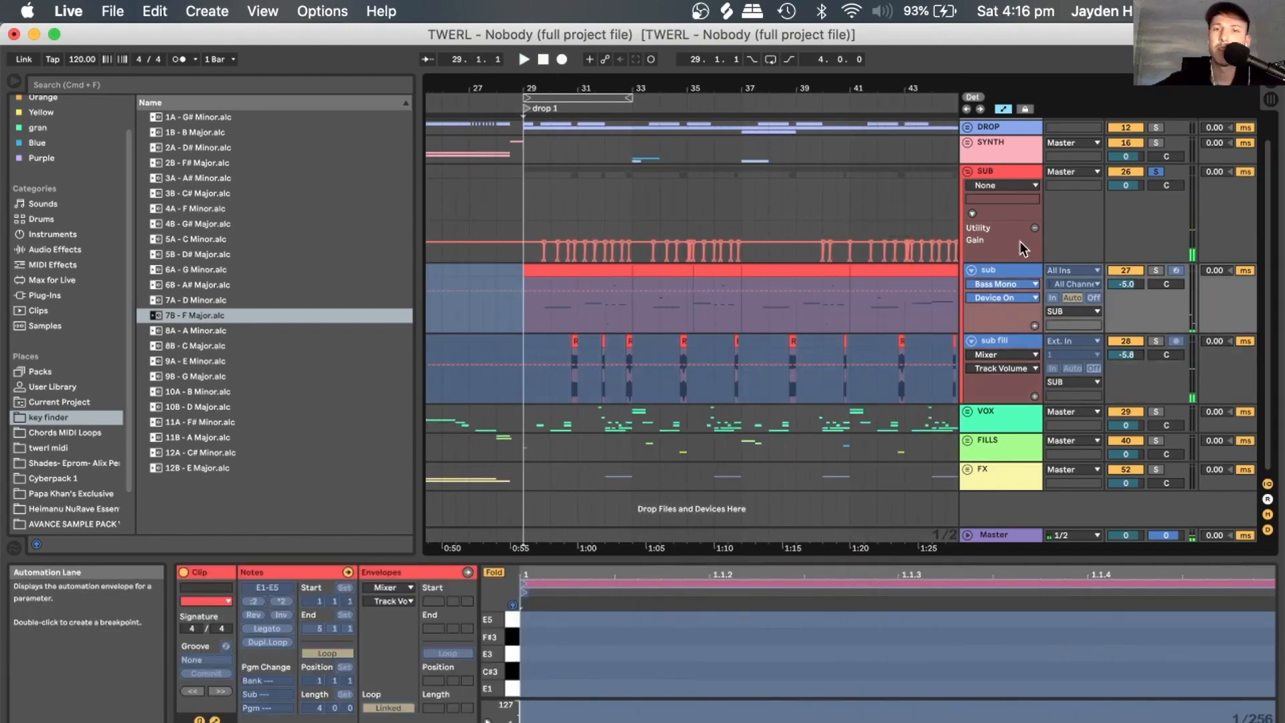
pyautogui.scroll(1, 1098, 133)
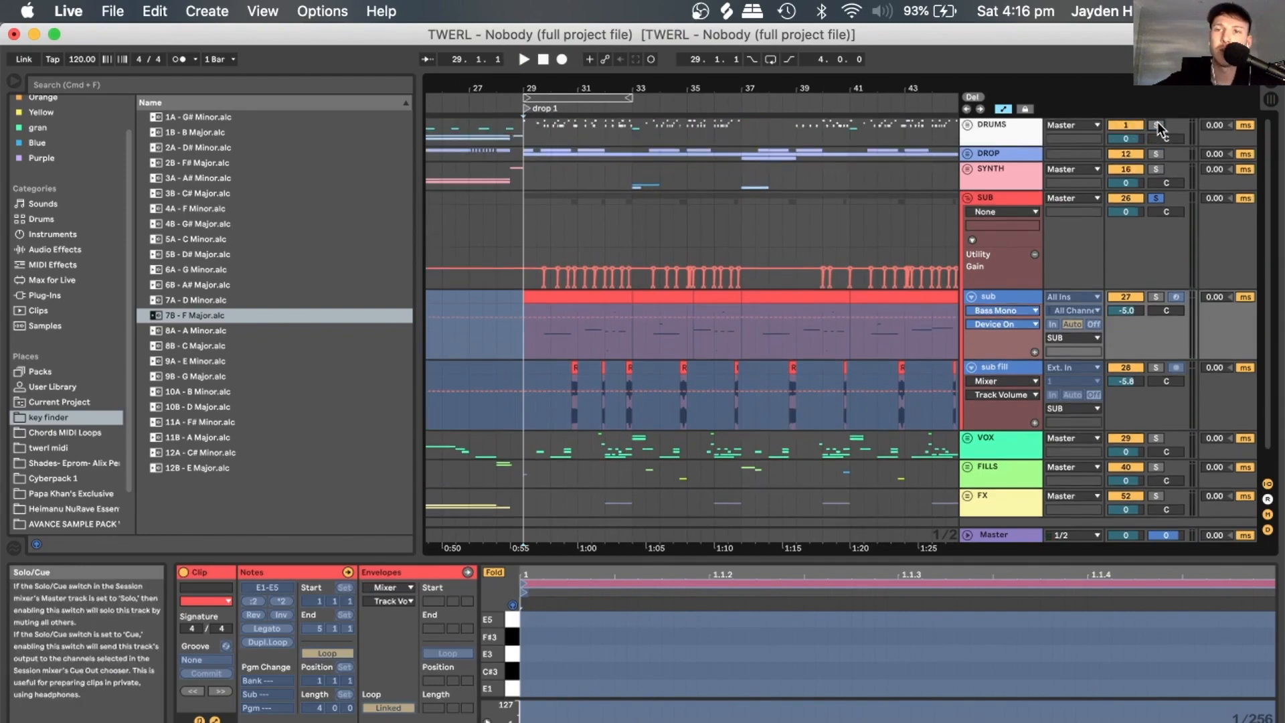
pyautogui.press('space')
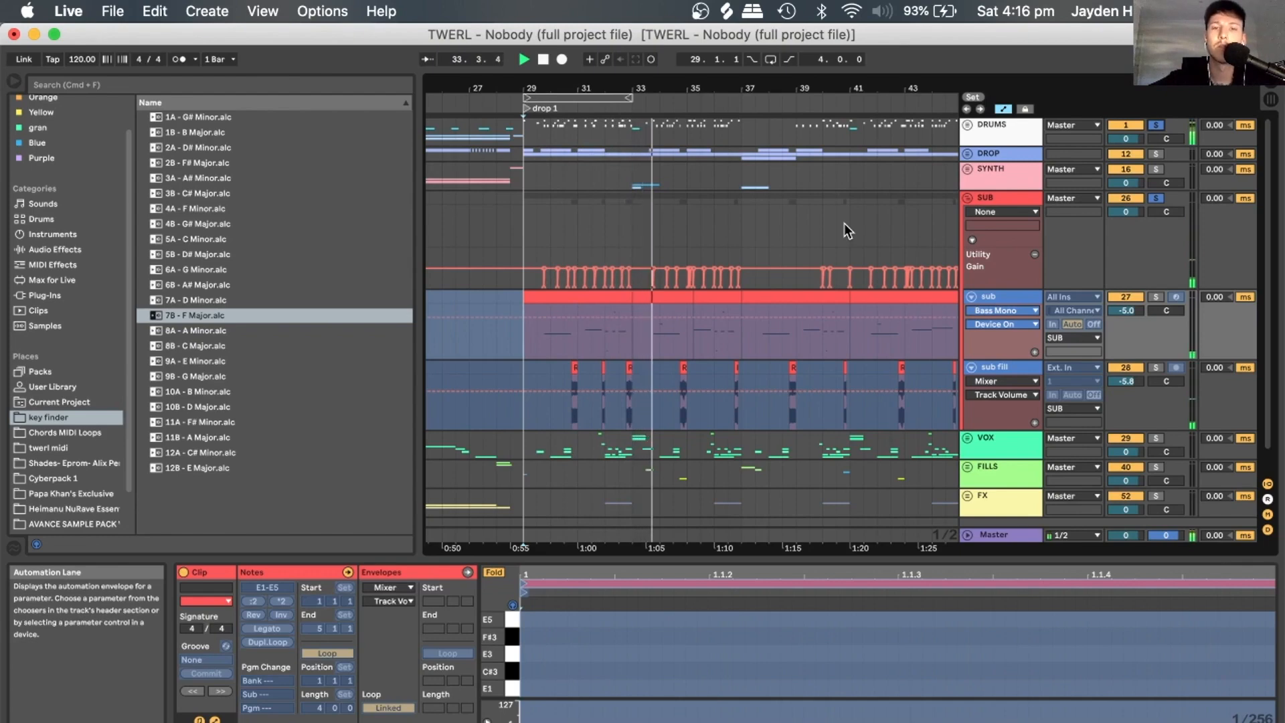
pyautogui.press('space')
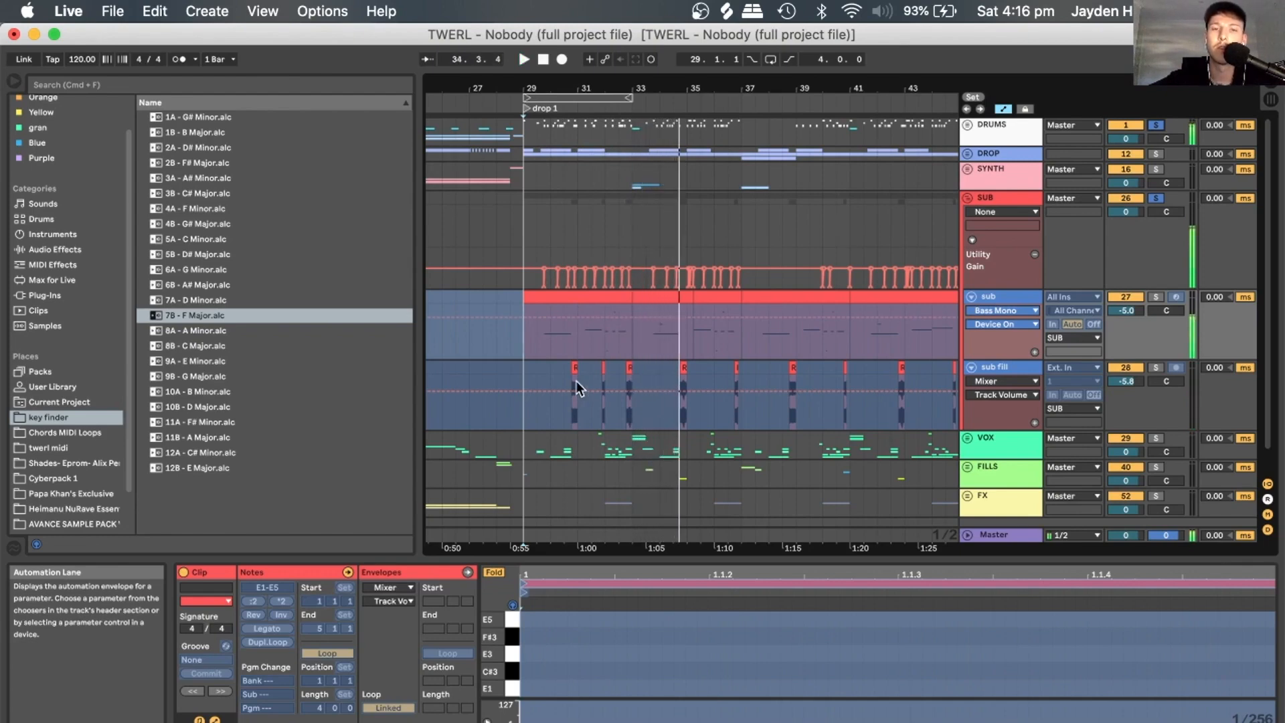
# Play the drums and sub together from bar 33.
pyautogui.click(649, 339)
pyautogui.press('space')
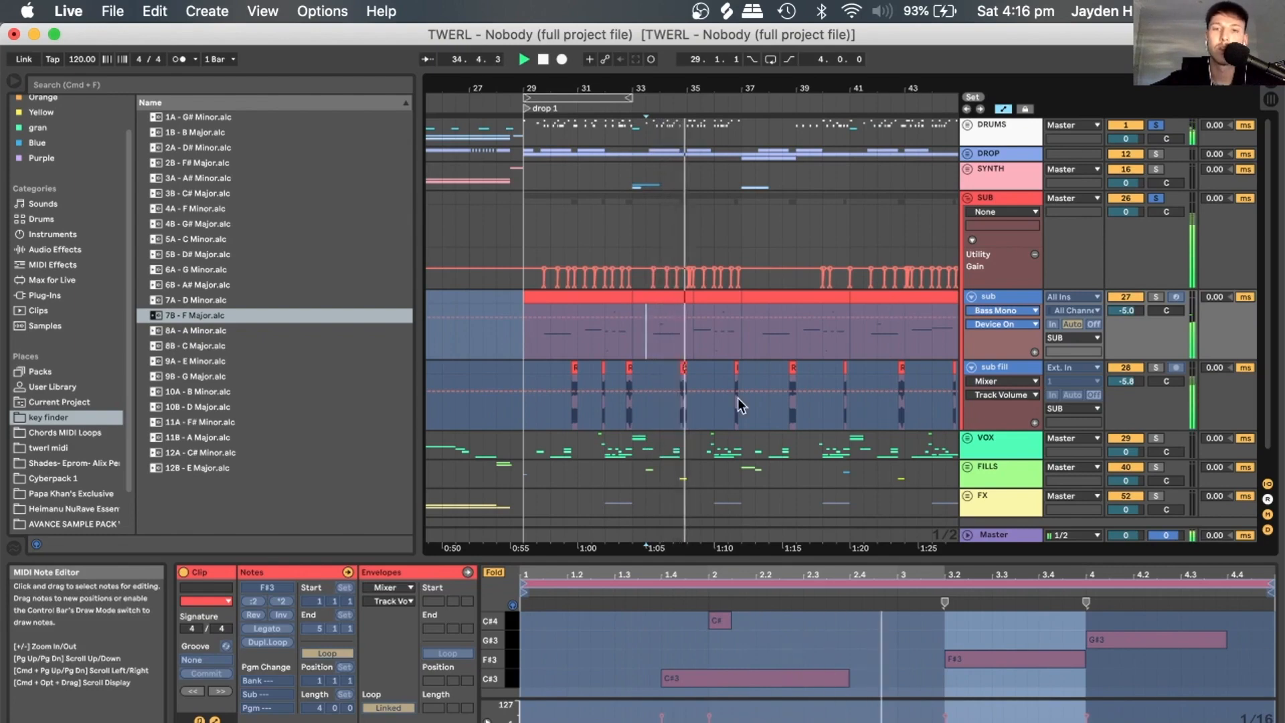
pyautogui.moveTo(633, 87); pyautogui.dragTo(623, 78)
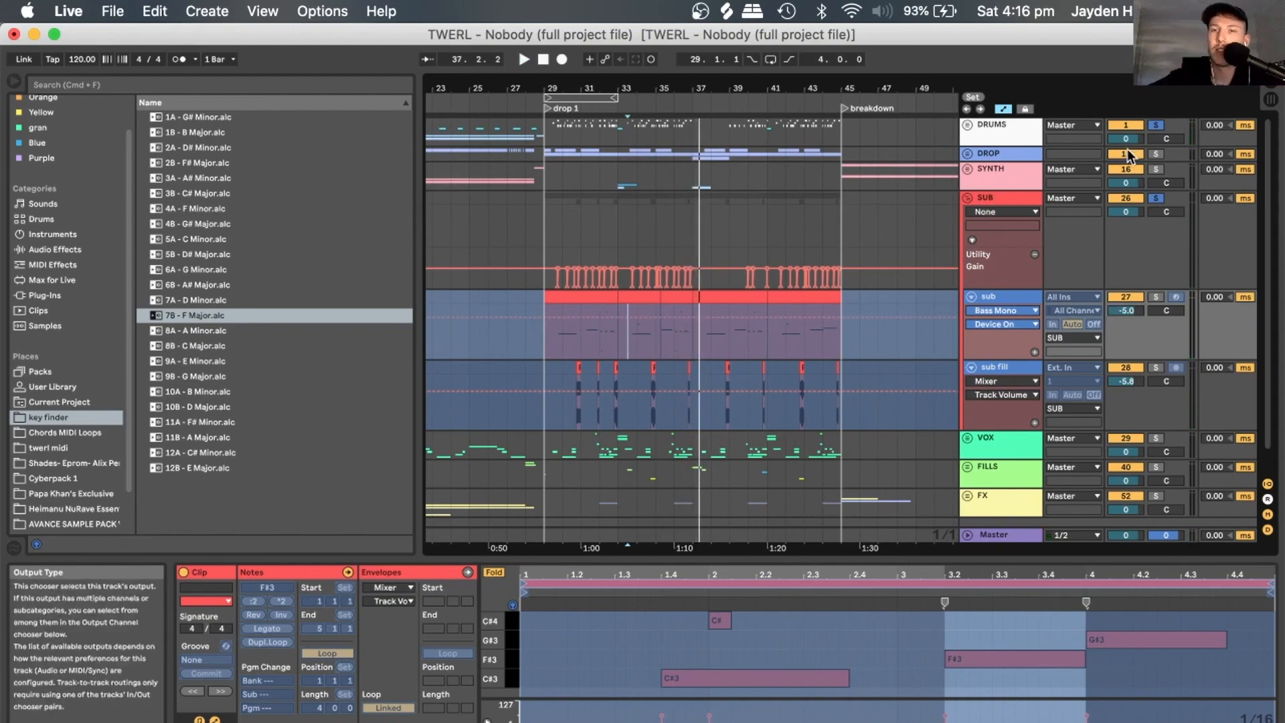
# Play from the start of drop 1 with the DROP group soloed in addition to DRUMS and SUB.
pyautogui.click(545, 229)
pyautogui.press('space')
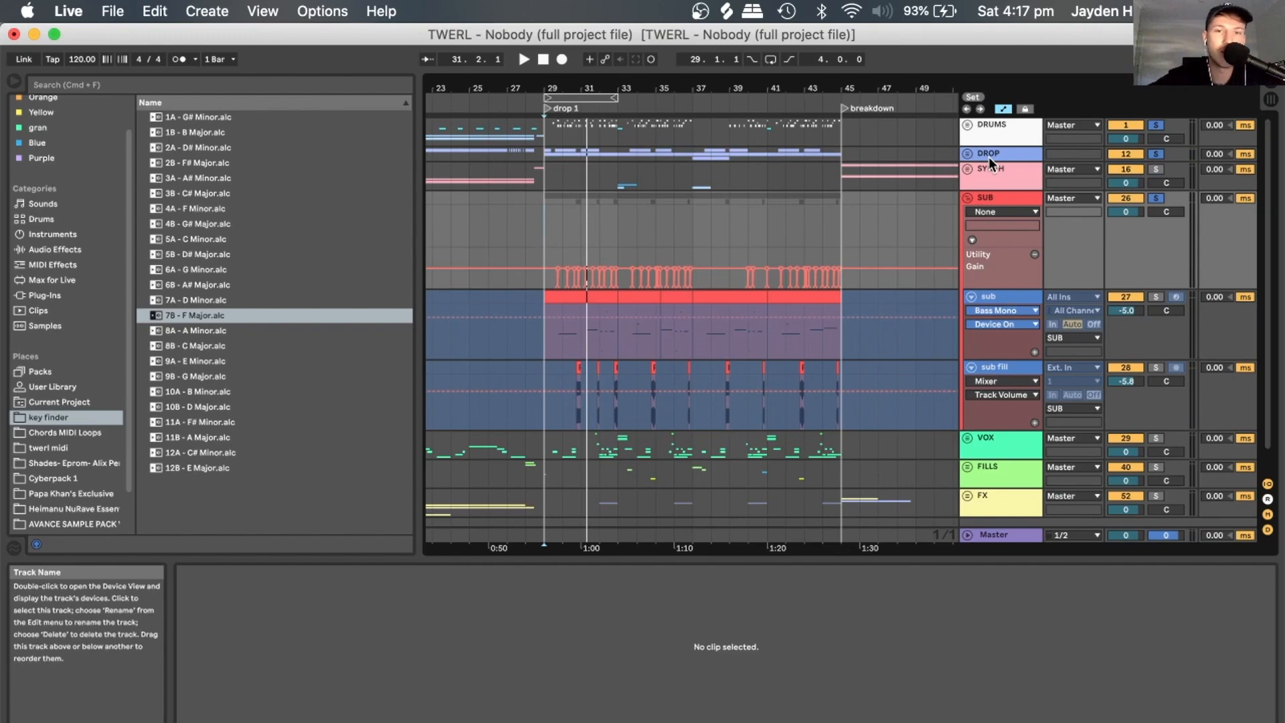
pyautogui.press('space')
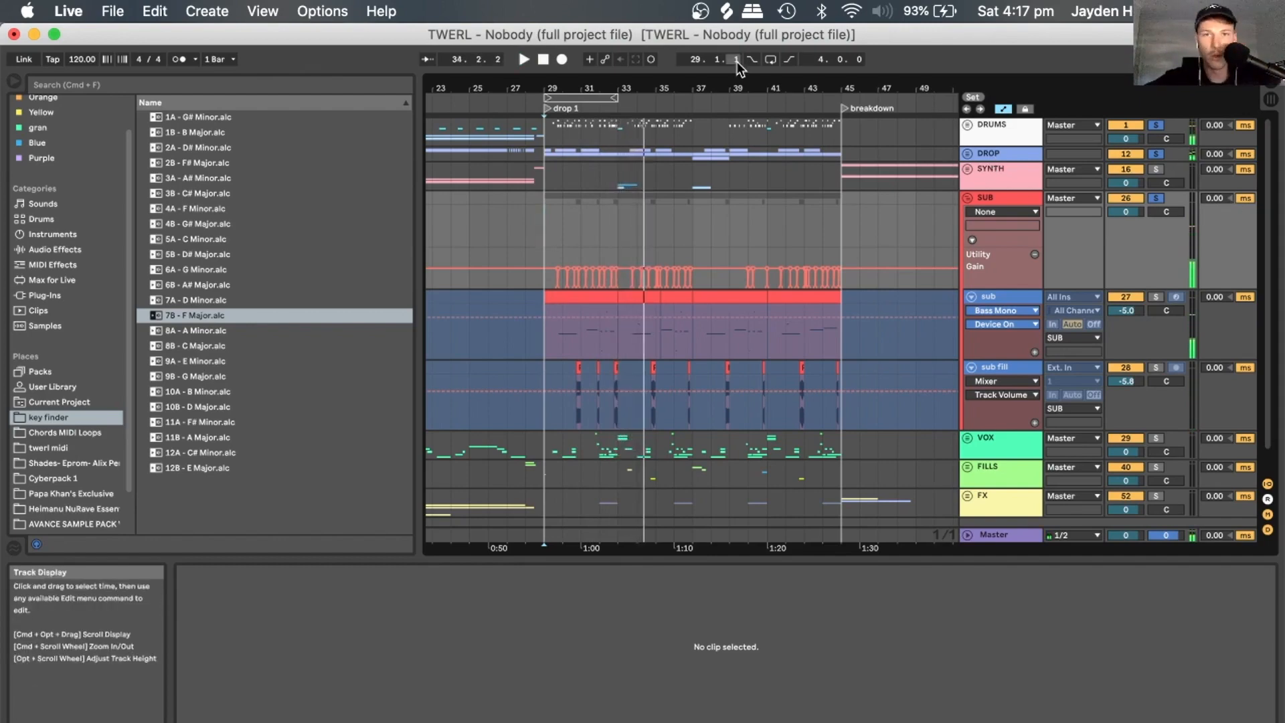
# Clear the solos on the DRUMS, DROP and SUB groups and fold the SUB group.
pyautogui.moveTo(731, 87); pyautogui.dragTo(732, 37)
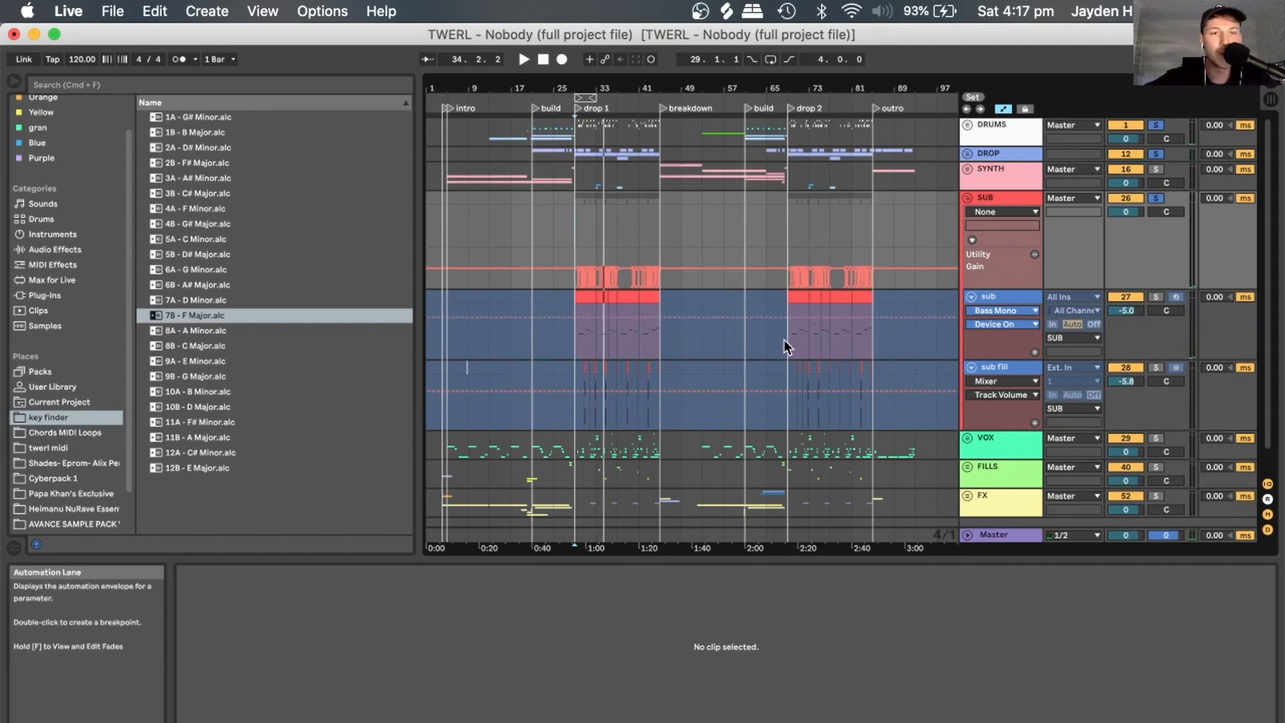
pyautogui.click(477, 343)
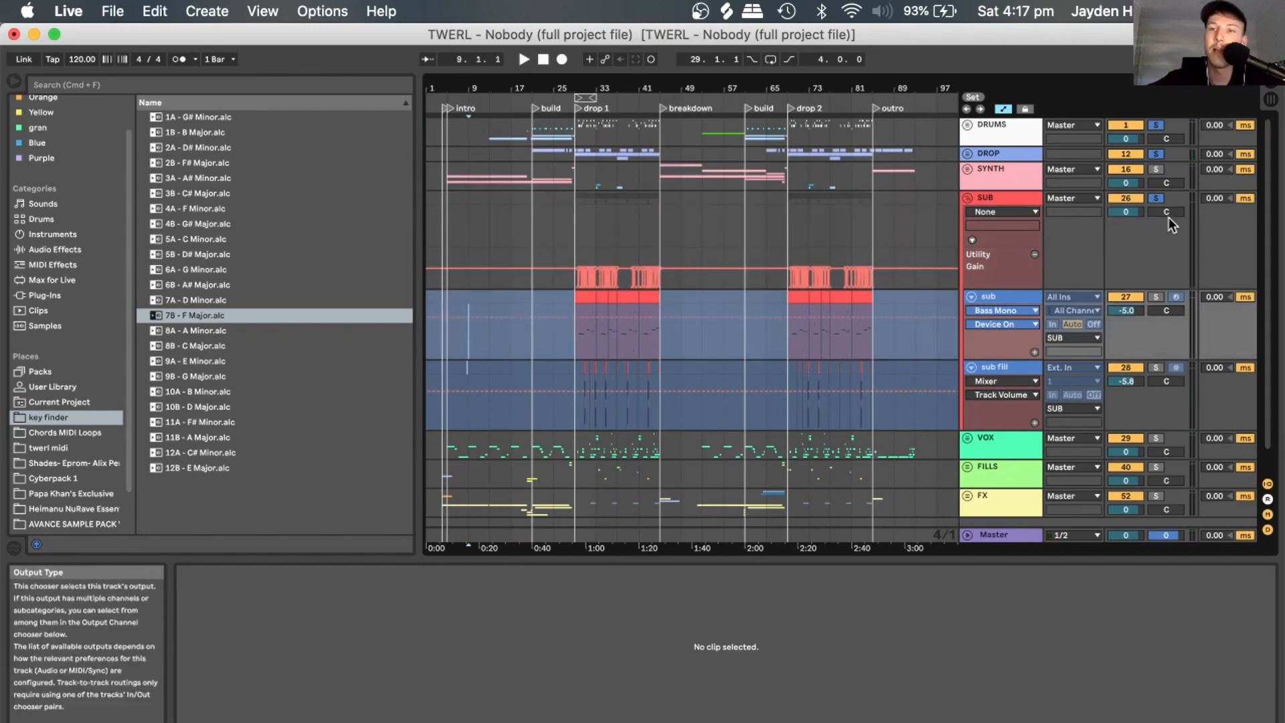
pyautogui.click(968, 198)
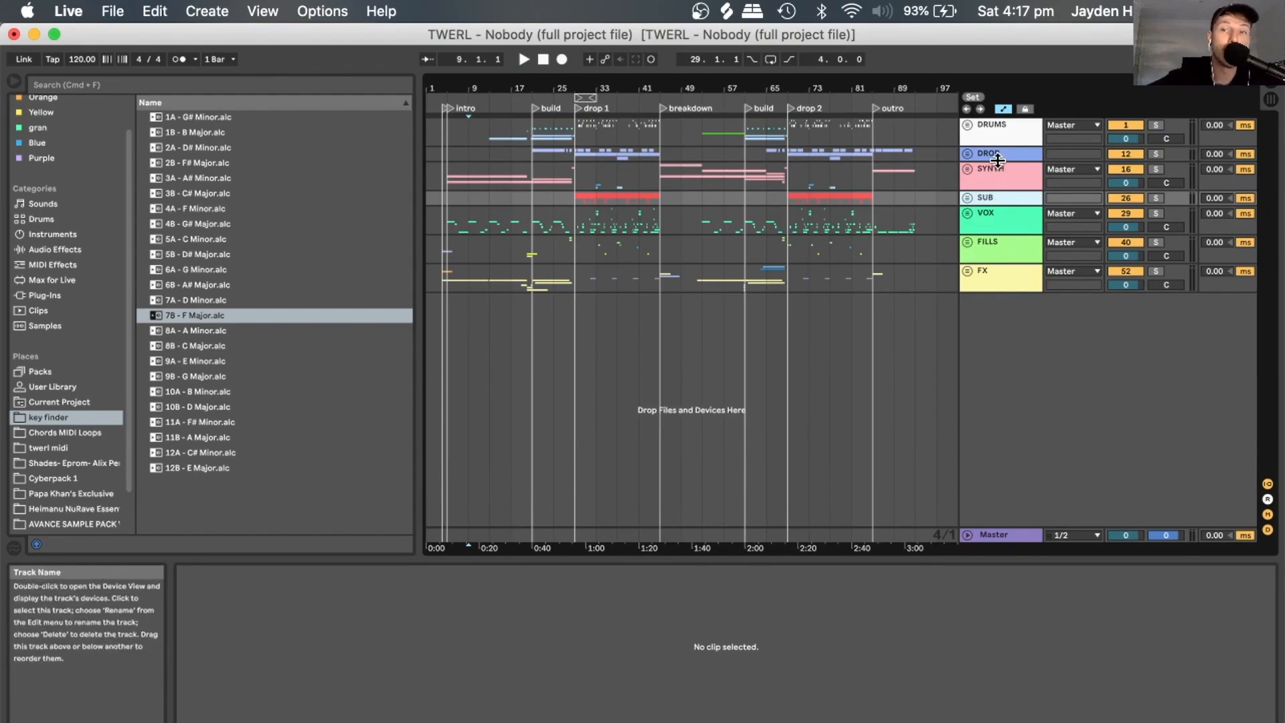
# Unfold the VOX group to show its vocal tracks.
pyautogui.click(997, 160)
pyautogui.click(998, 170)
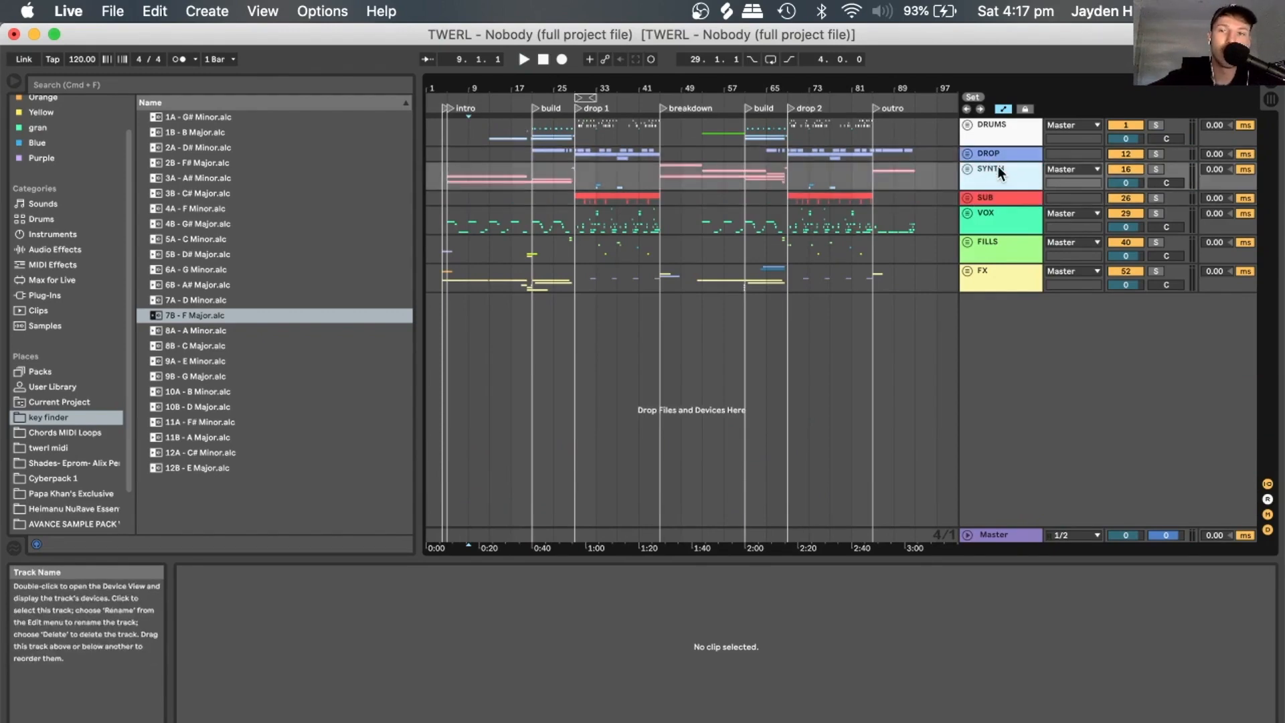
pyautogui.click(984, 213)
pyautogui.click(967, 213)
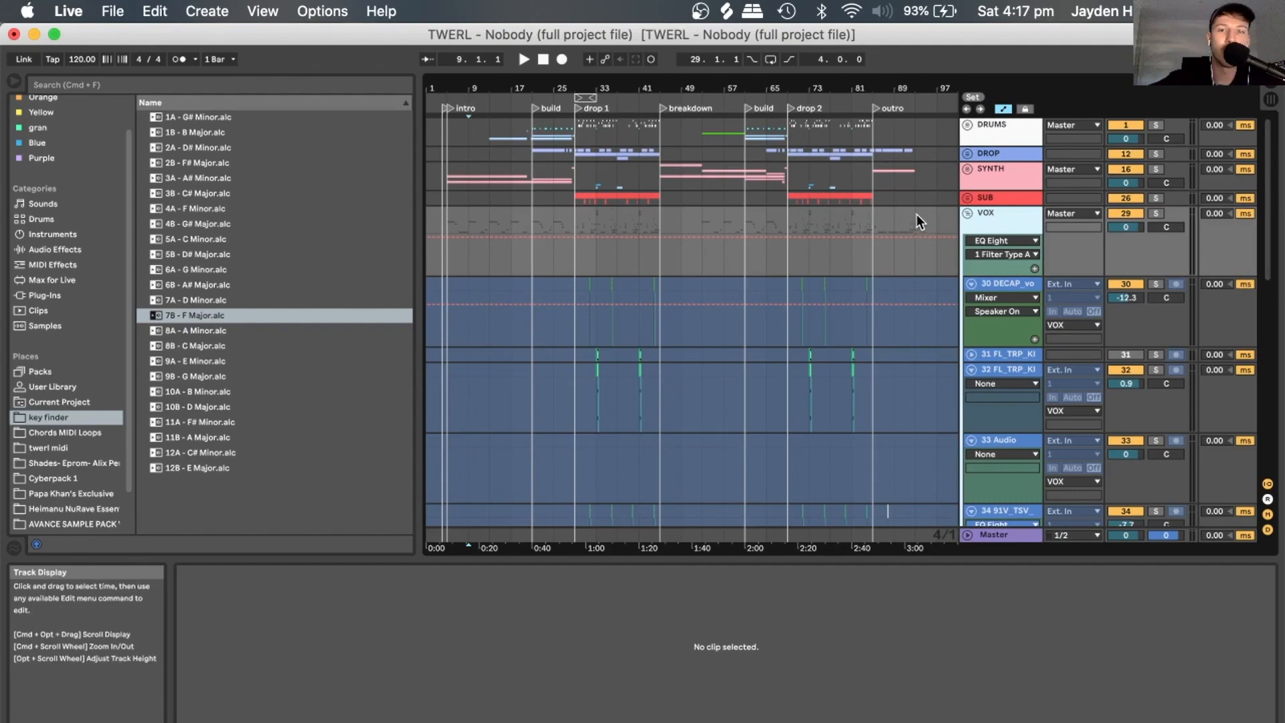
# Look through the vocal tracks of the VOX group and open the first LYRE_vocal_riff clip on track 35 at bar 5.
pyautogui.scroll(-3, 917, 215)
pyautogui.moveTo(441, 85); pyautogui.dragTo(442, 115)
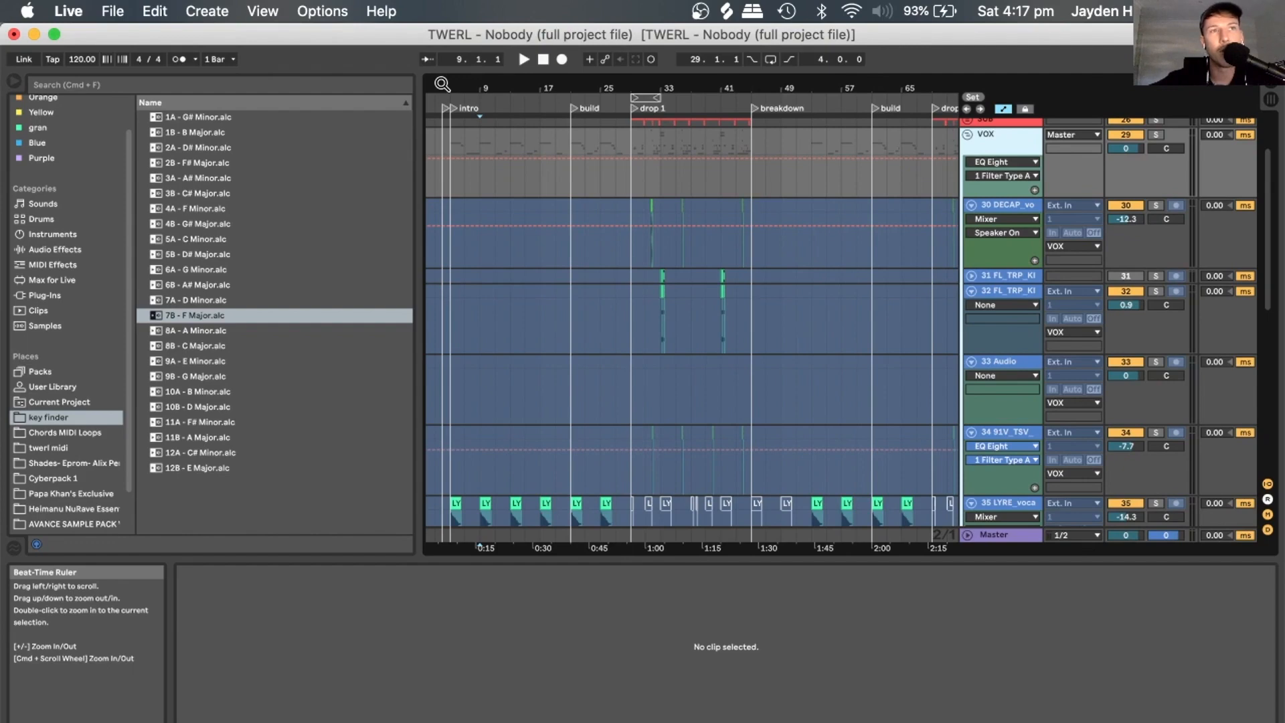
pyautogui.scroll(-10, 516, 203)
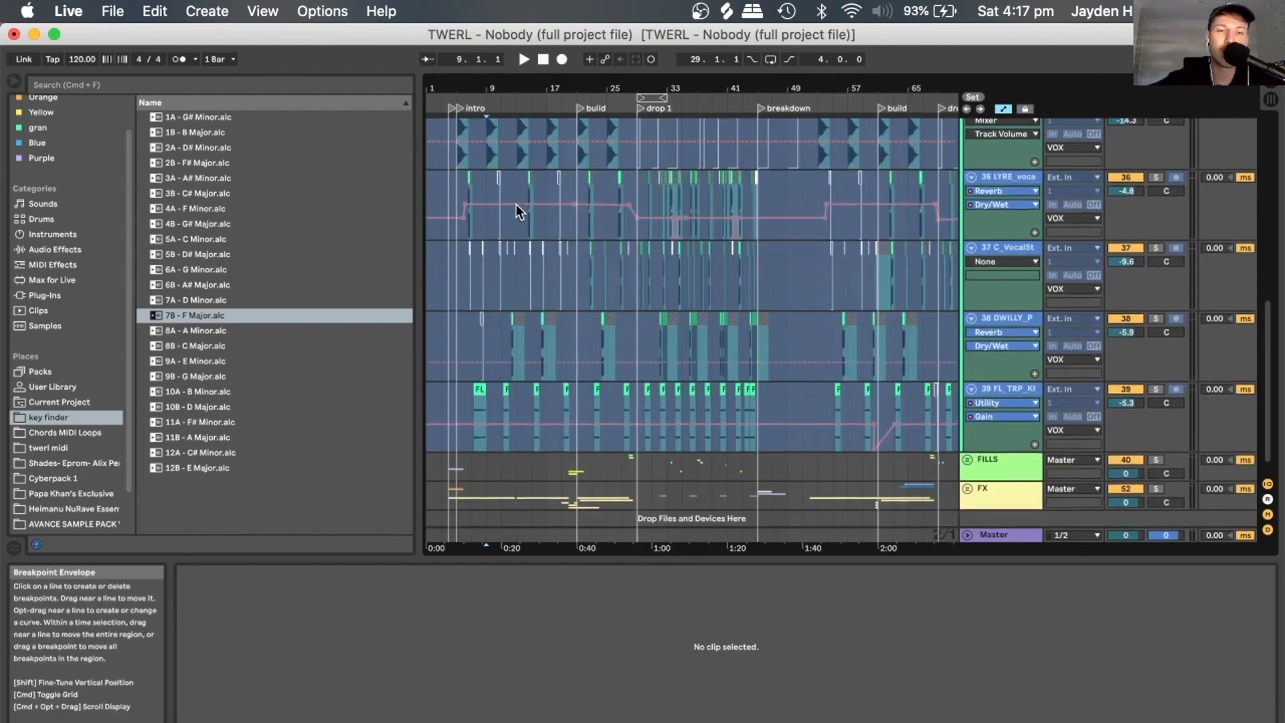
pyautogui.scroll(2, 516, 204)
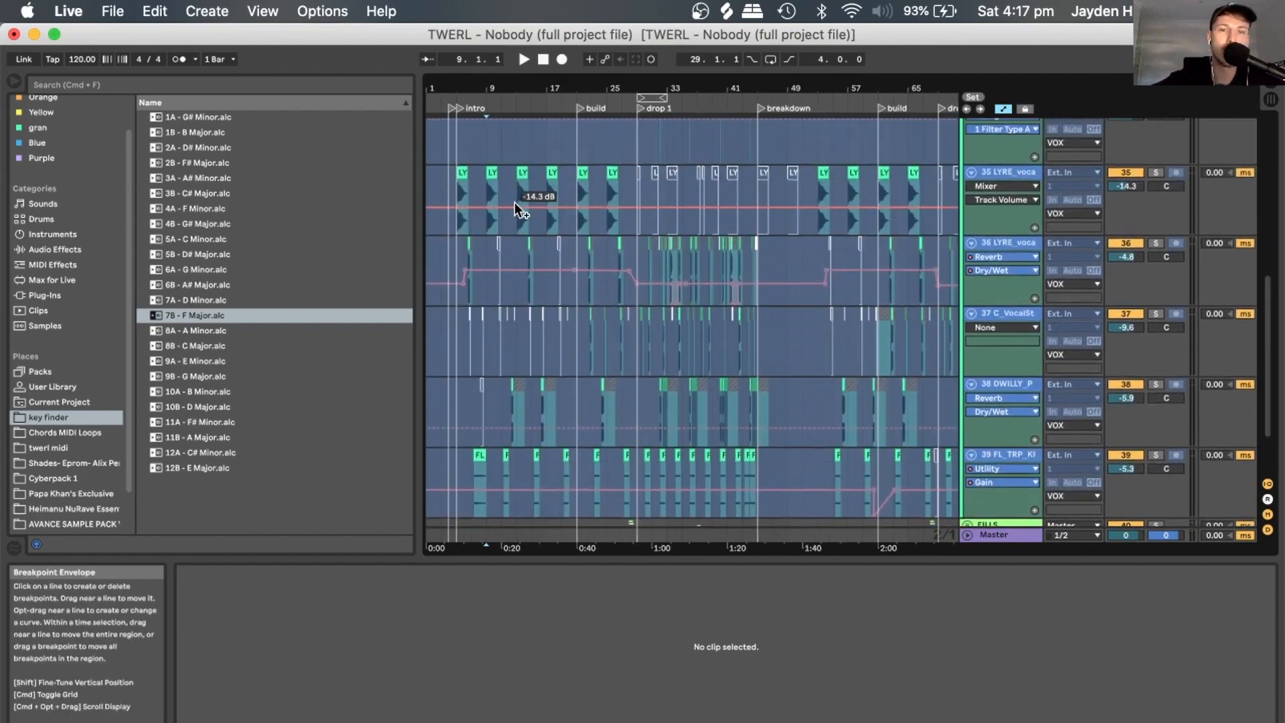
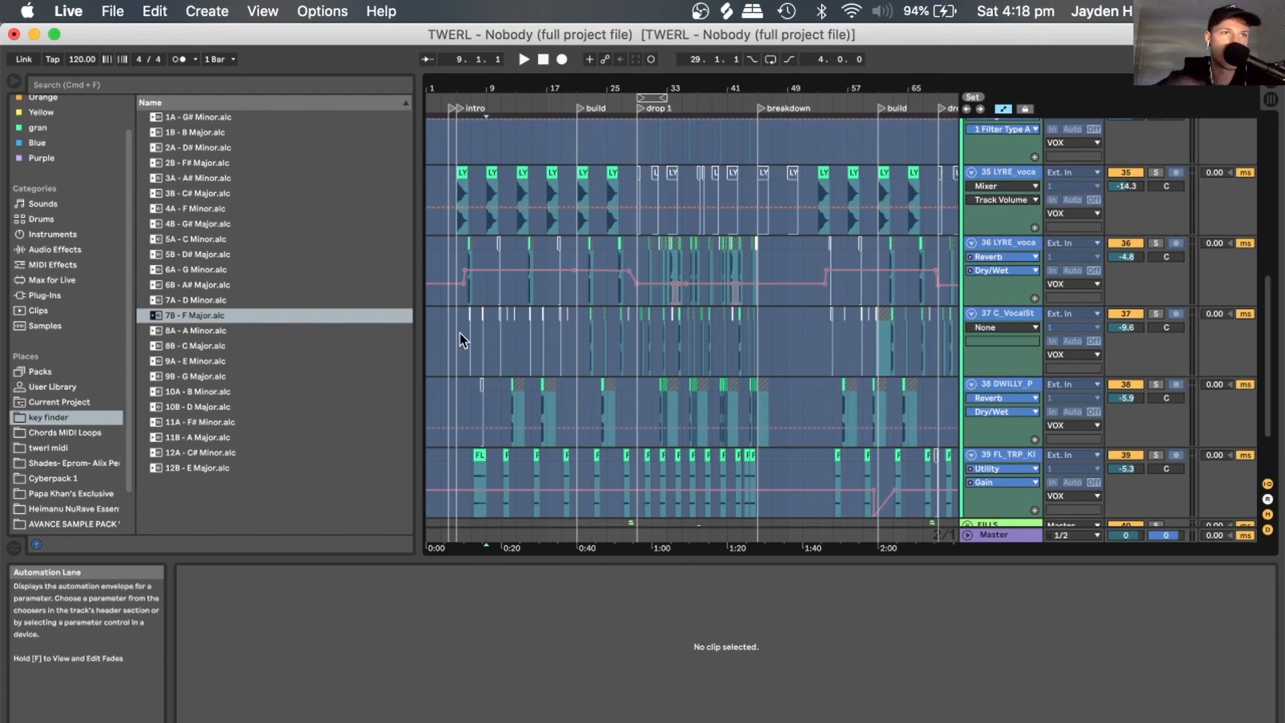
pyautogui.scroll(5, 590, 281)
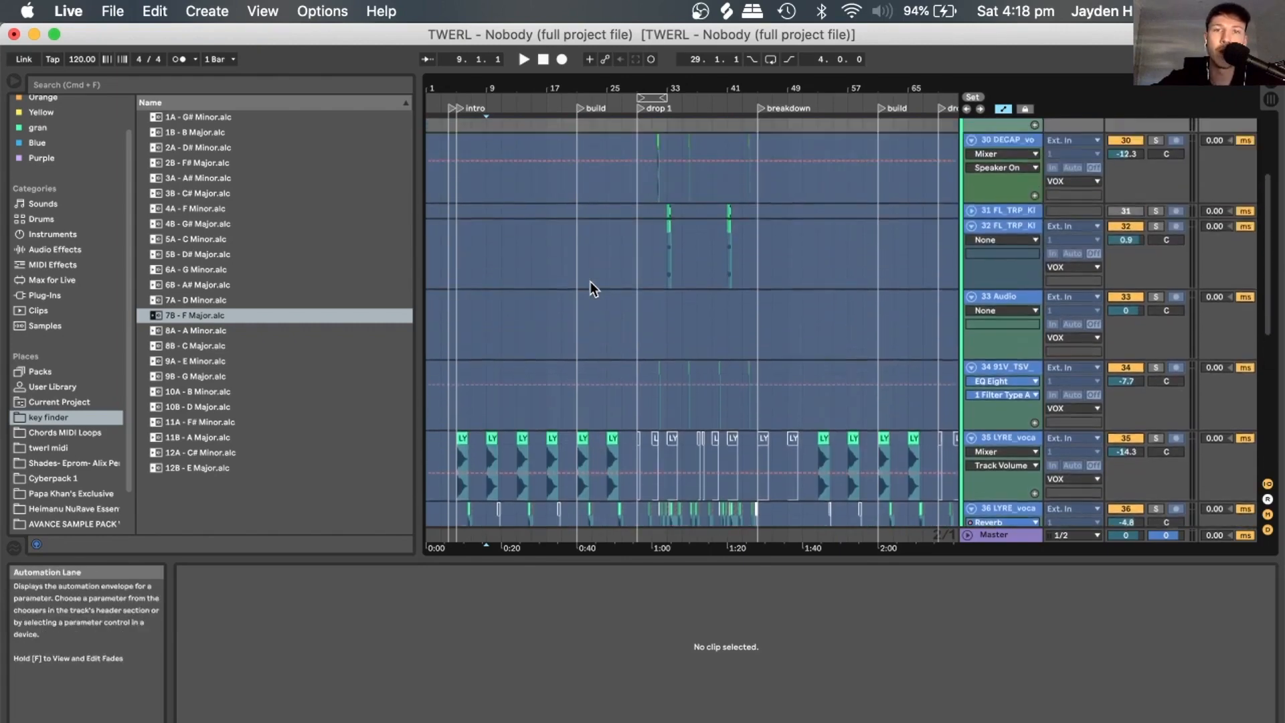
pyautogui.scroll(5, 591, 281)
pyautogui.scroll(-4, 590, 281)
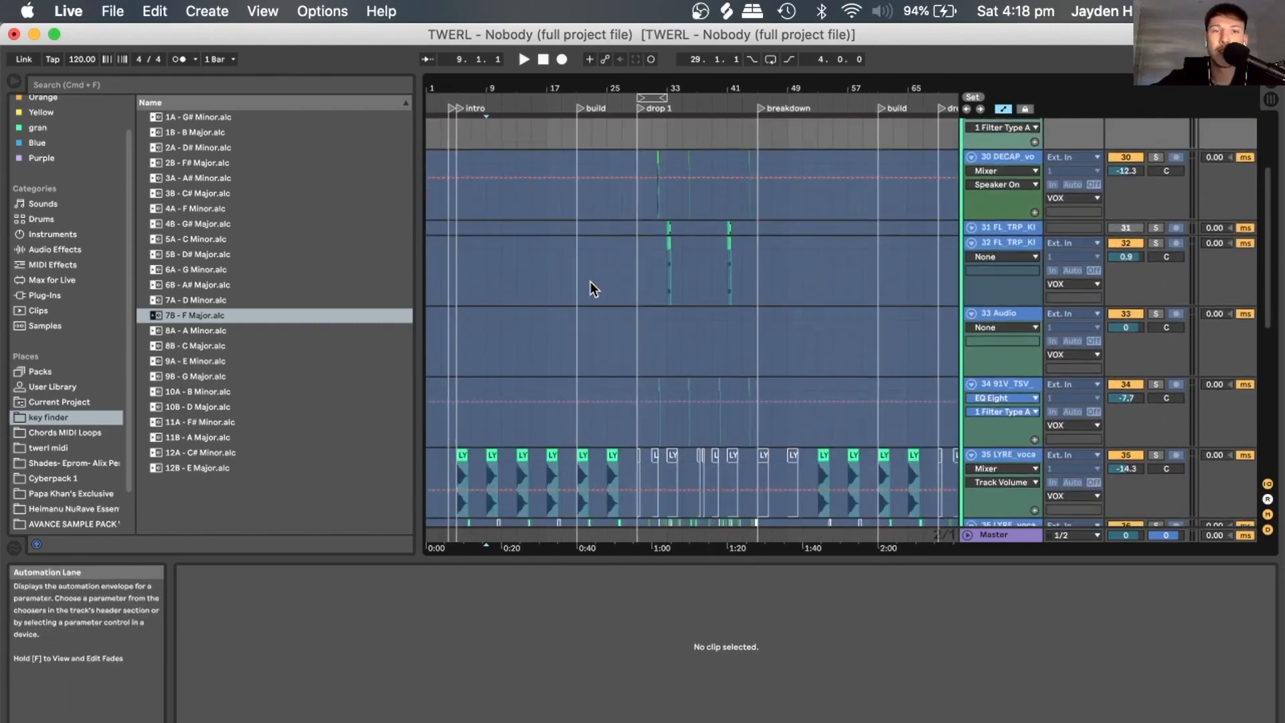
pyautogui.scroll(-3, 590, 282)
pyautogui.click(459, 367)
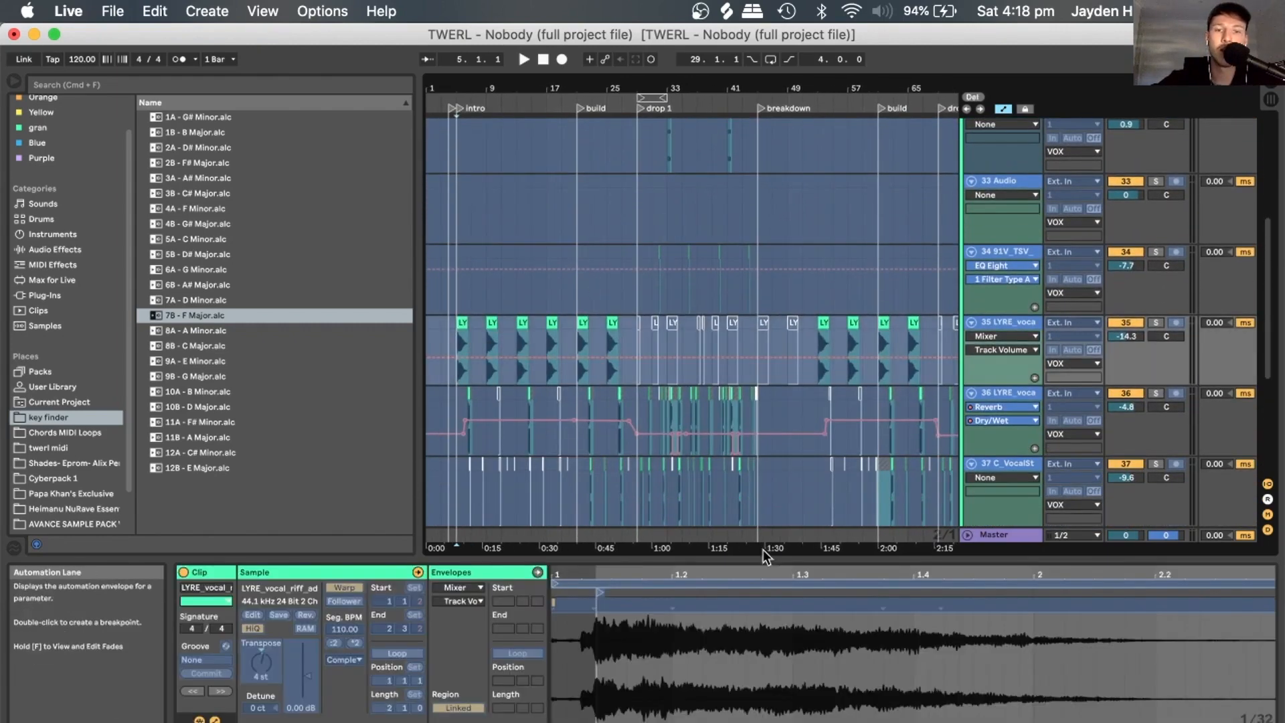
# Show track 35's devices followed by the VOX group's, and display the automation of the group's first EQ Eight band 1 frequency.
pyautogui.click(997, 324)
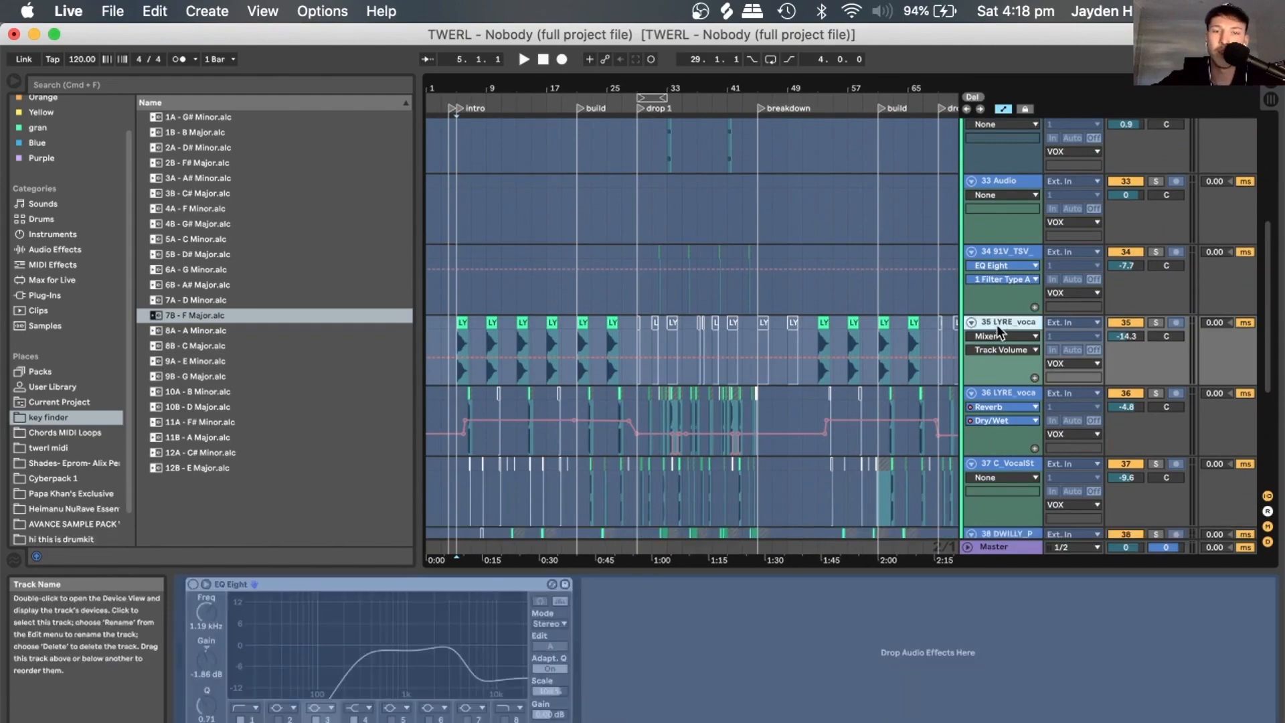
pyautogui.scroll(5, 900, 349)
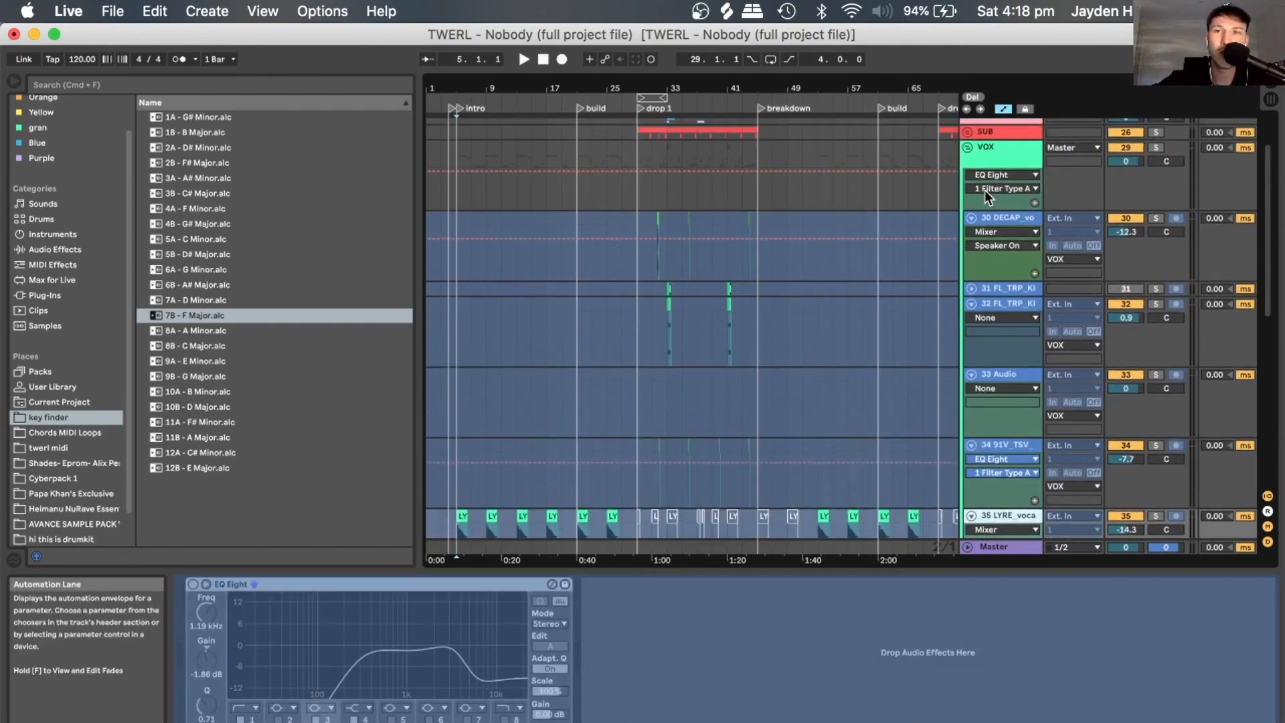
pyautogui.click(986, 160)
pyautogui.hscroll(5, 657, 655)
pyautogui.hscroll(-5, 656, 655)
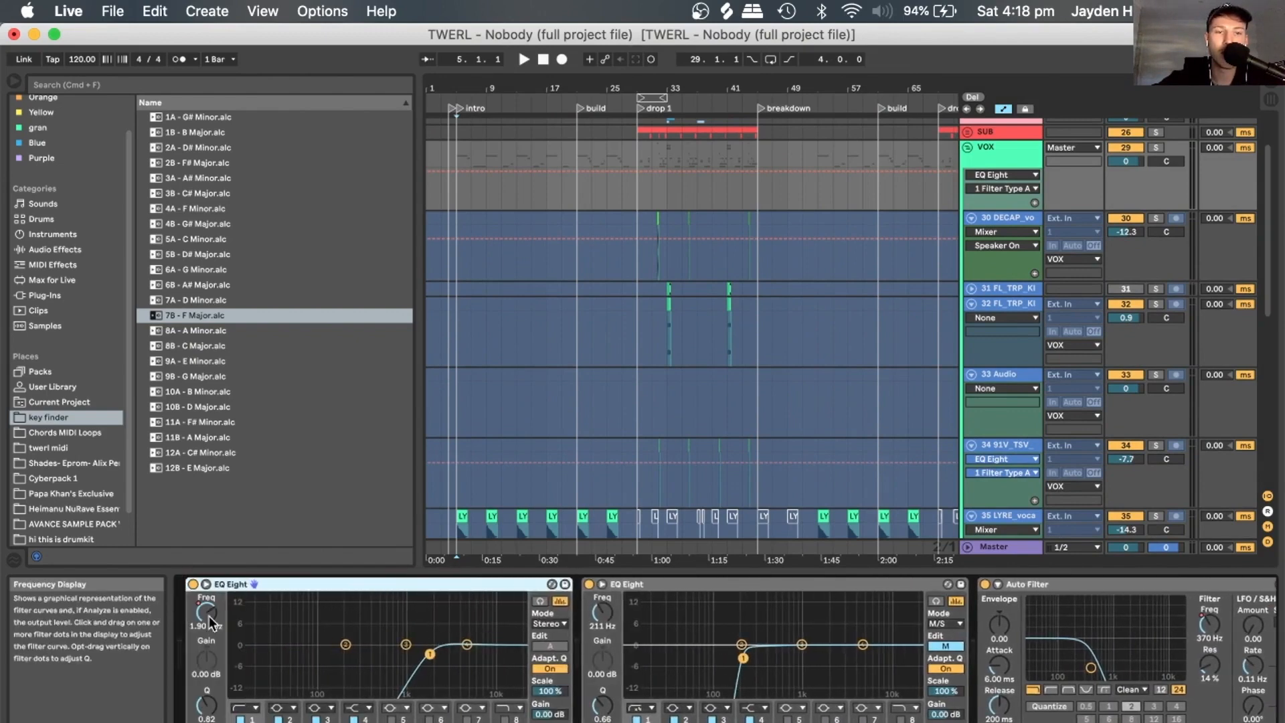
pyautogui.click(214, 611)
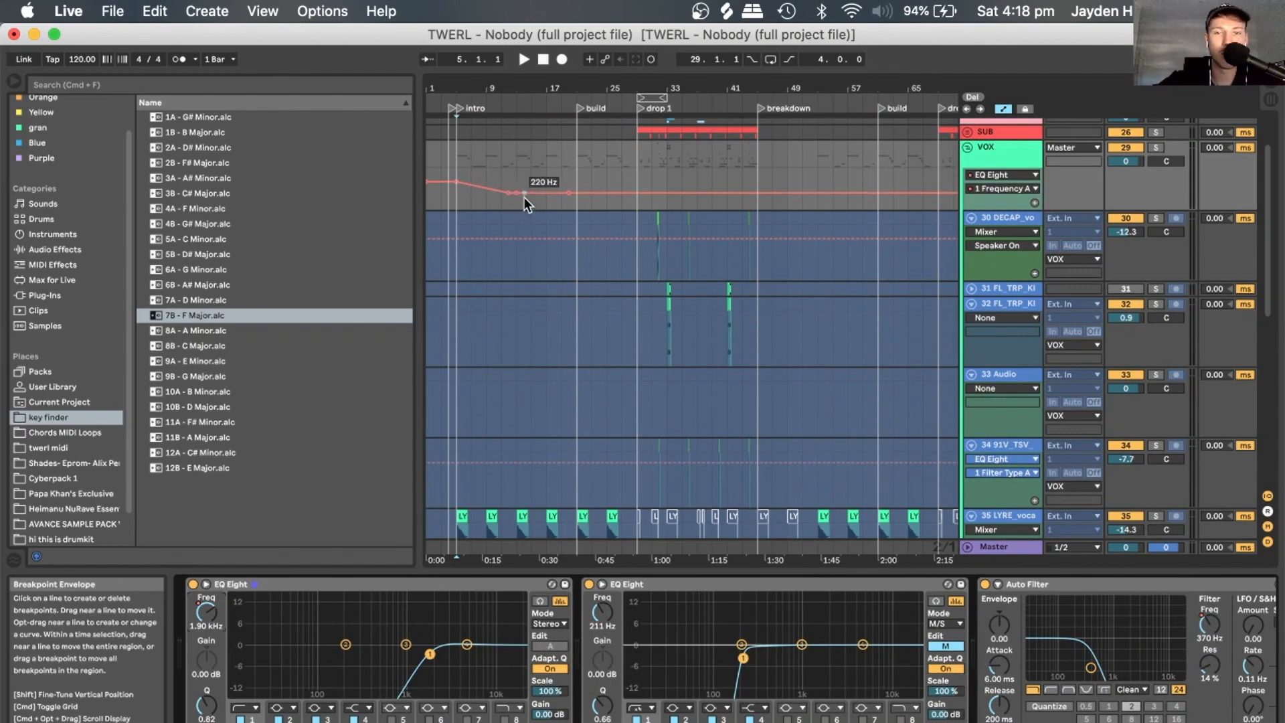
# Display the VOX group's Auto Filter Frequency automation and look over its two sidechain compressors.
pyautogui.hscroll(5, 688, 601)
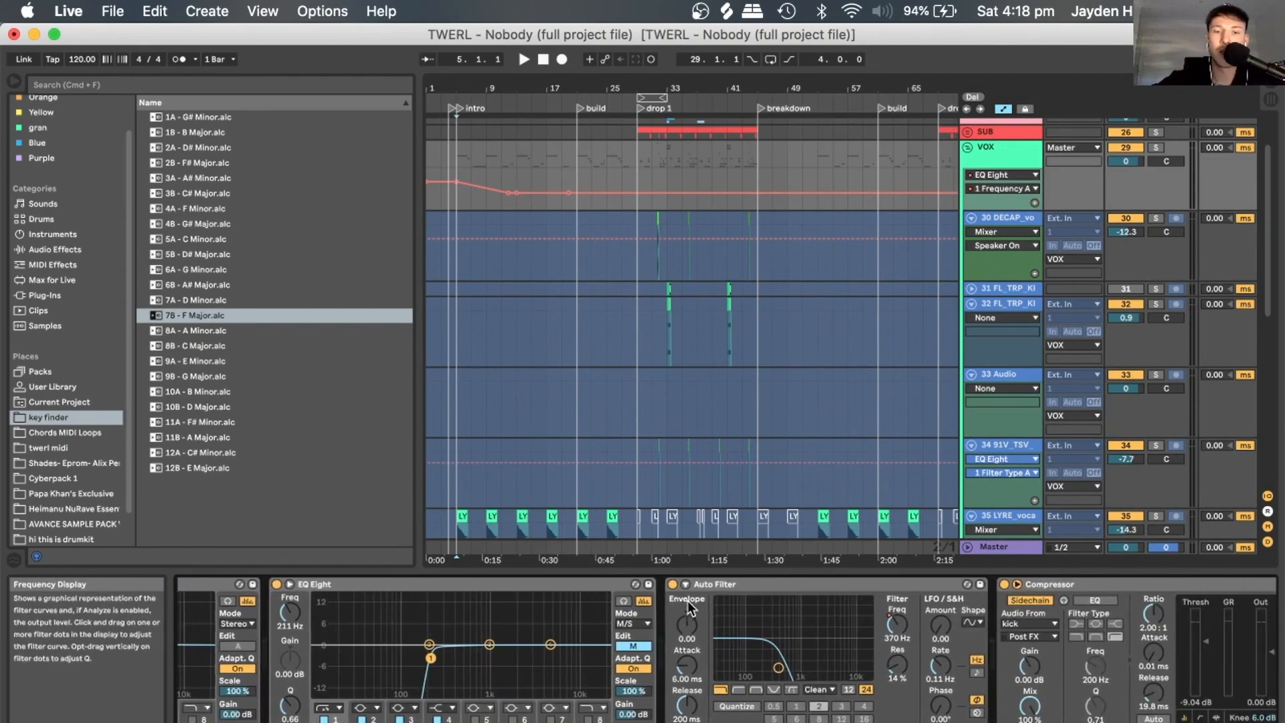
pyautogui.hscroll(3, 566, 639)
pyautogui.click(761, 624)
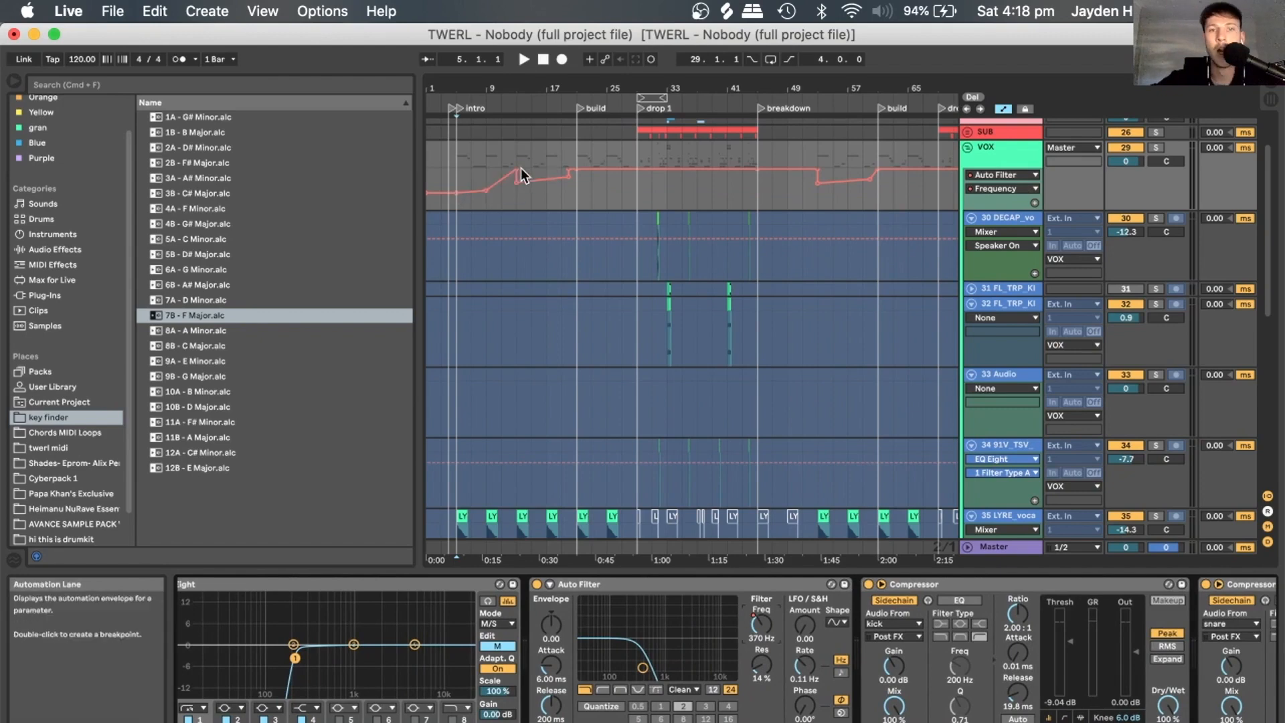
pyautogui.hscroll(3, 830, 646)
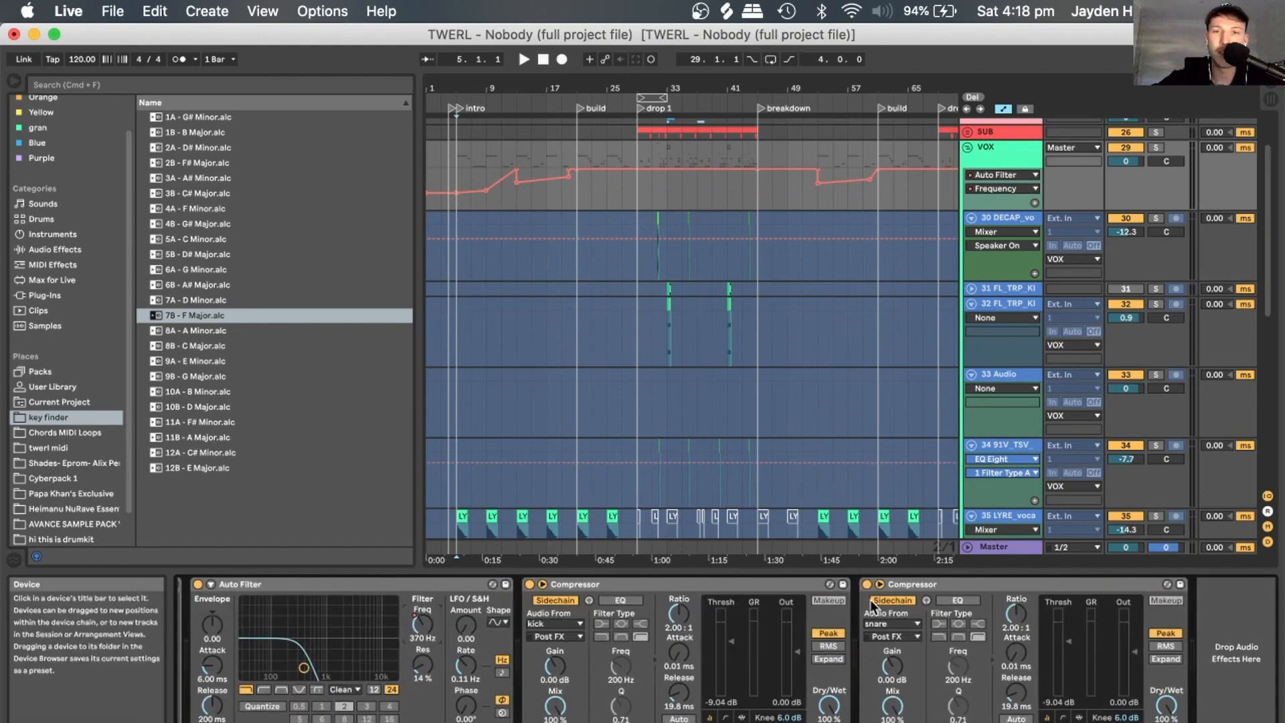
# Play from the start of the intro at bar 5 with vocal track 35 soloed.
pyautogui.scroll(-3, 600, 315)
pyautogui.scroll(-9, 599, 310)
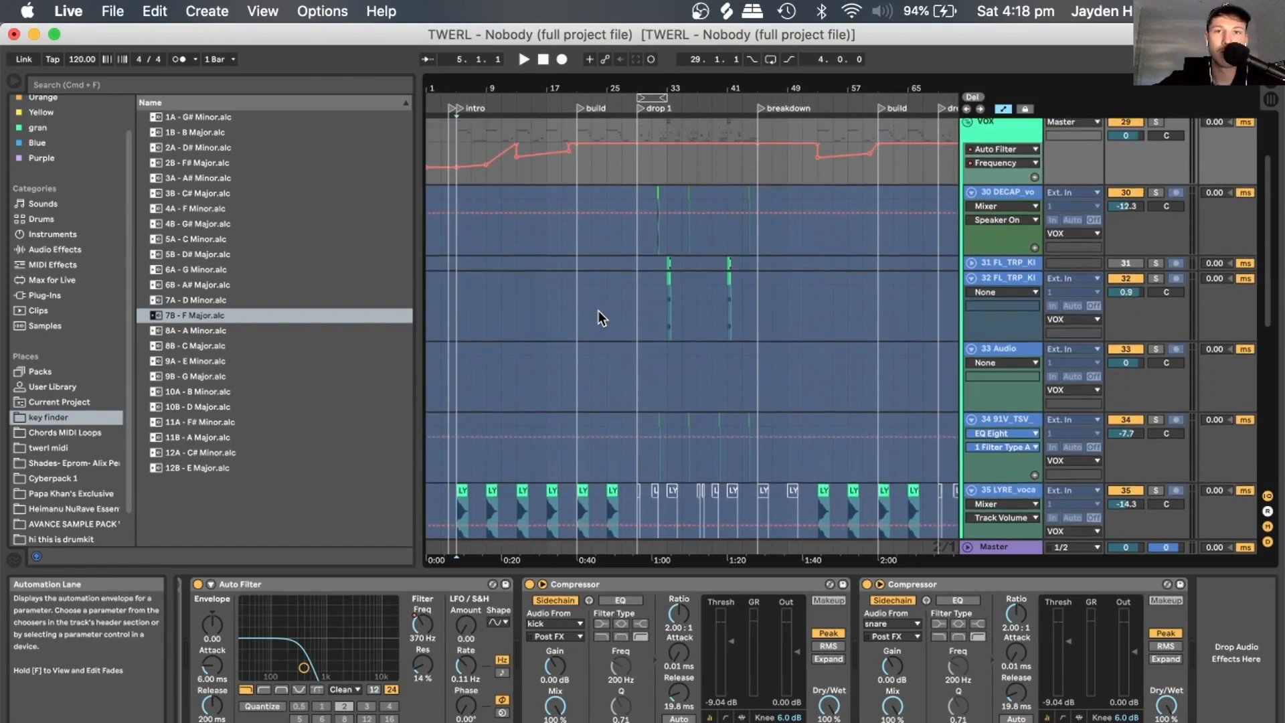
pyautogui.scroll(9, 599, 311)
pyautogui.scroll(-8, 599, 311)
pyautogui.click(452, 310)
pyautogui.press('space')
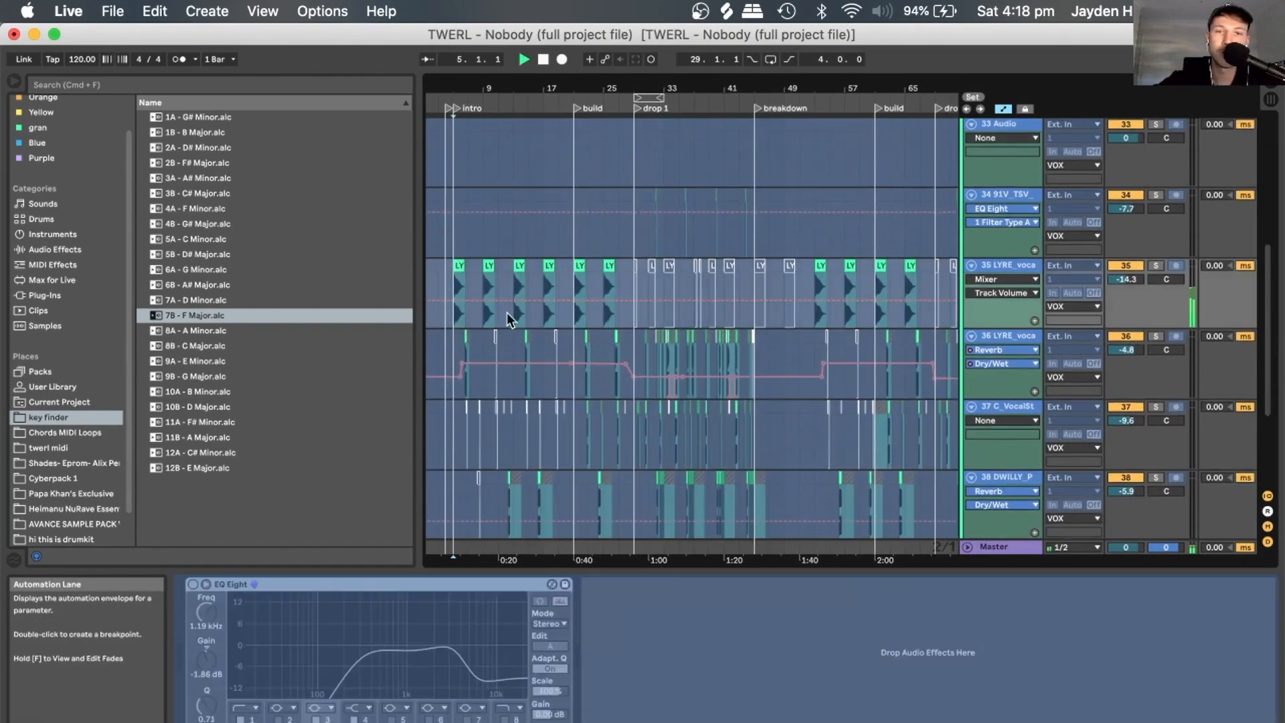
pyautogui.click(1153, 265)
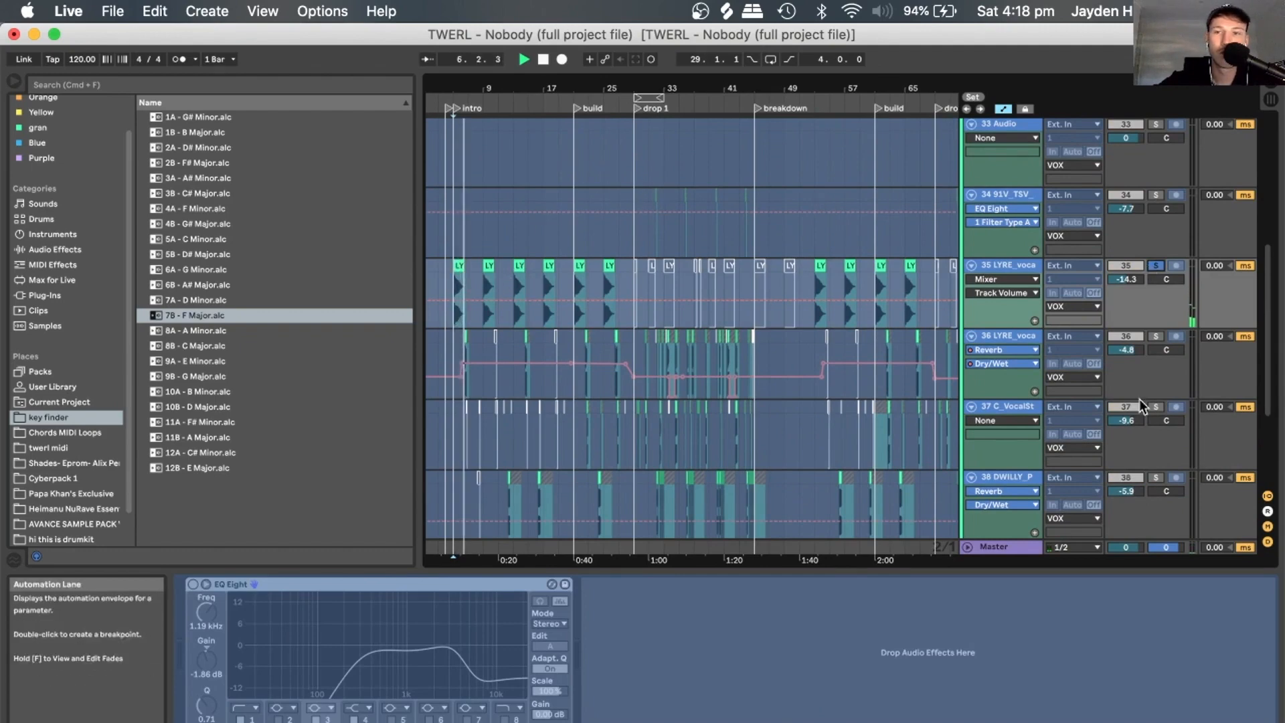
# Solo the whole VOX group instead of track 35 and play through the intro while following its vocal clips.
pyautogui.scroll(4, 1164, 314)
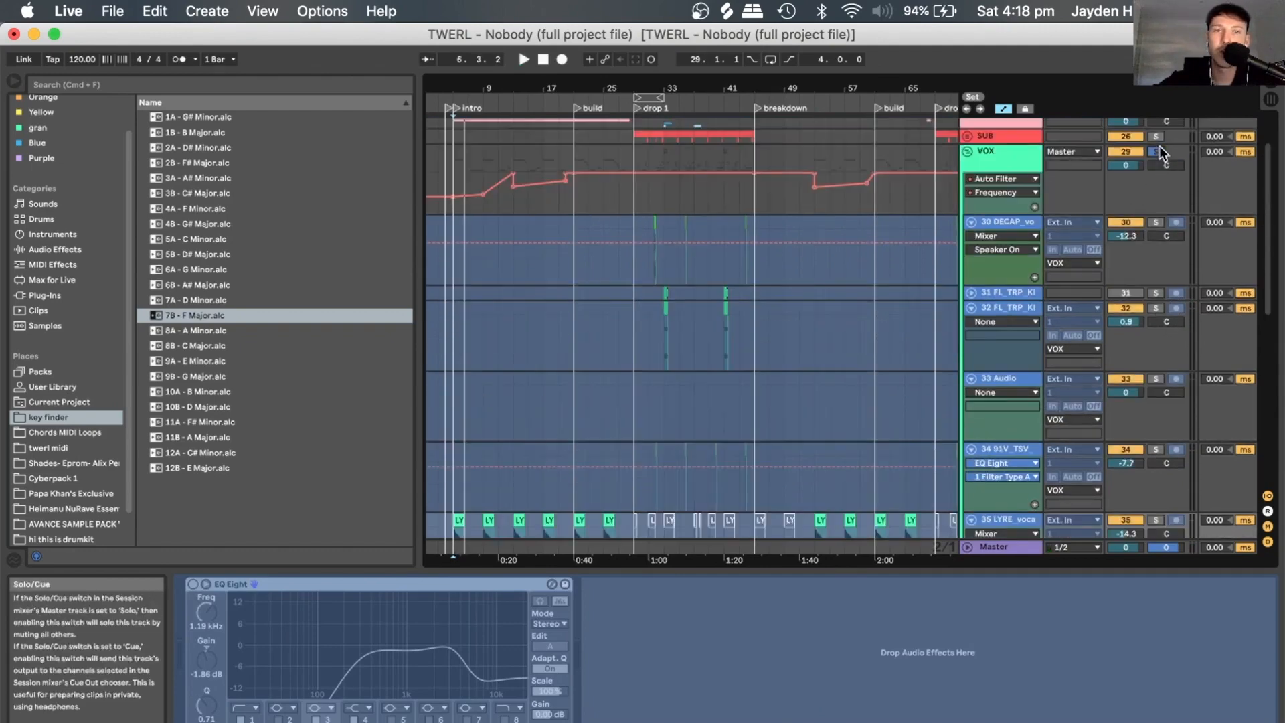
pyautogui.scroll(-5, 539, 270)
pyautogui.moveTo(458, 87); pyautogui.dragTo(458, 168)
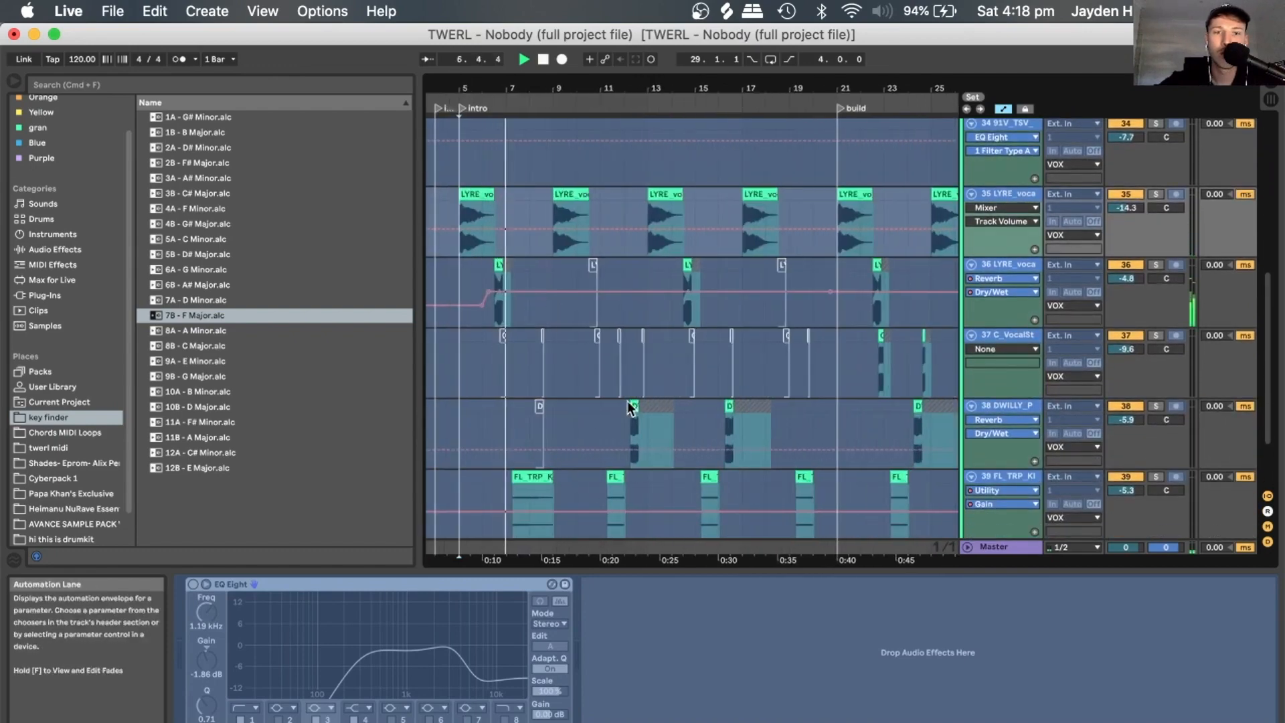
pyautogui.scroll(-2, 599, 446)
pyautogui.scroll(1, 599, 452)
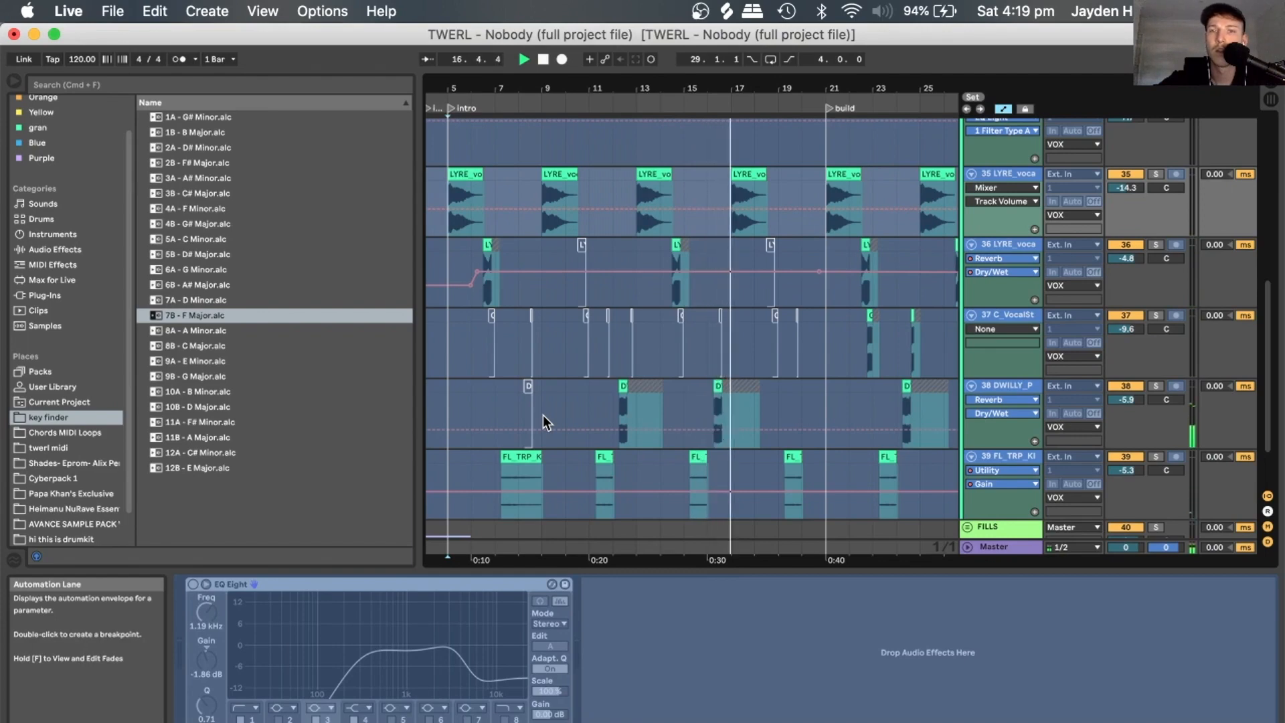
pyautogui.moveTo(621, 83); pyautogui.dragTo(533, 83)
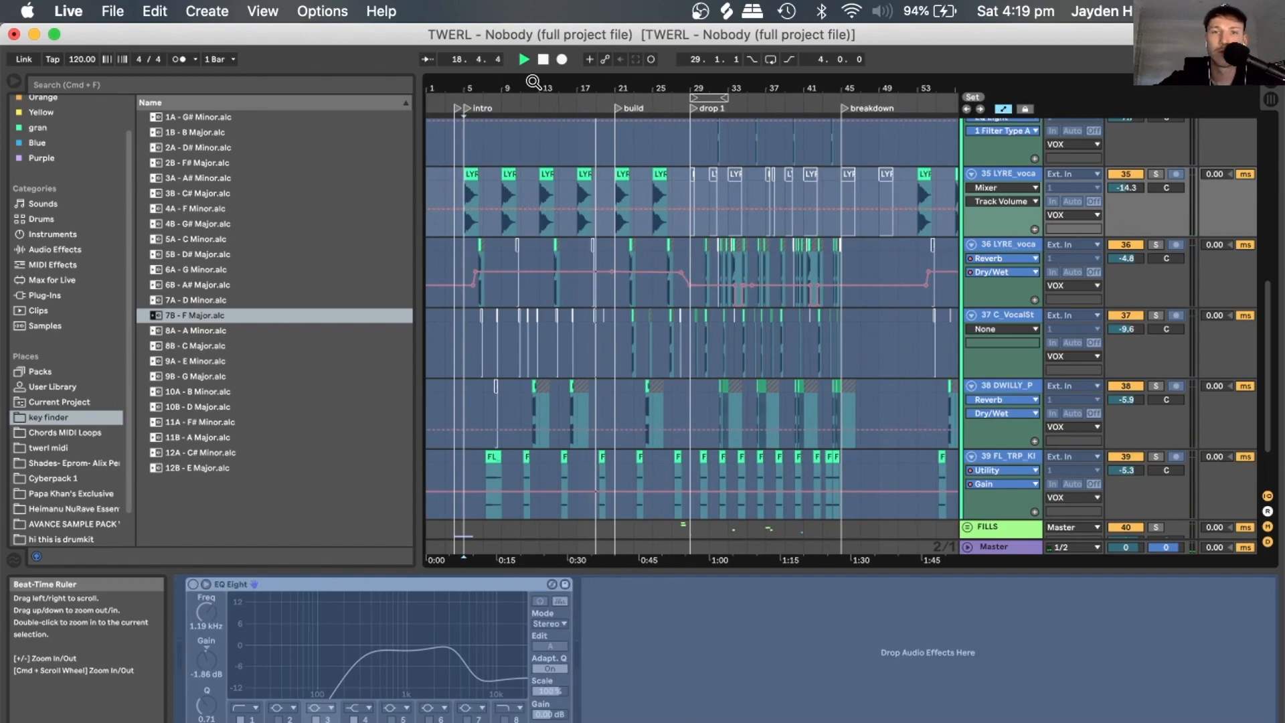
# Show the VOX group's device chain while the arrangement keeps playing.
pyautogui.scroll(5, 675, 159)
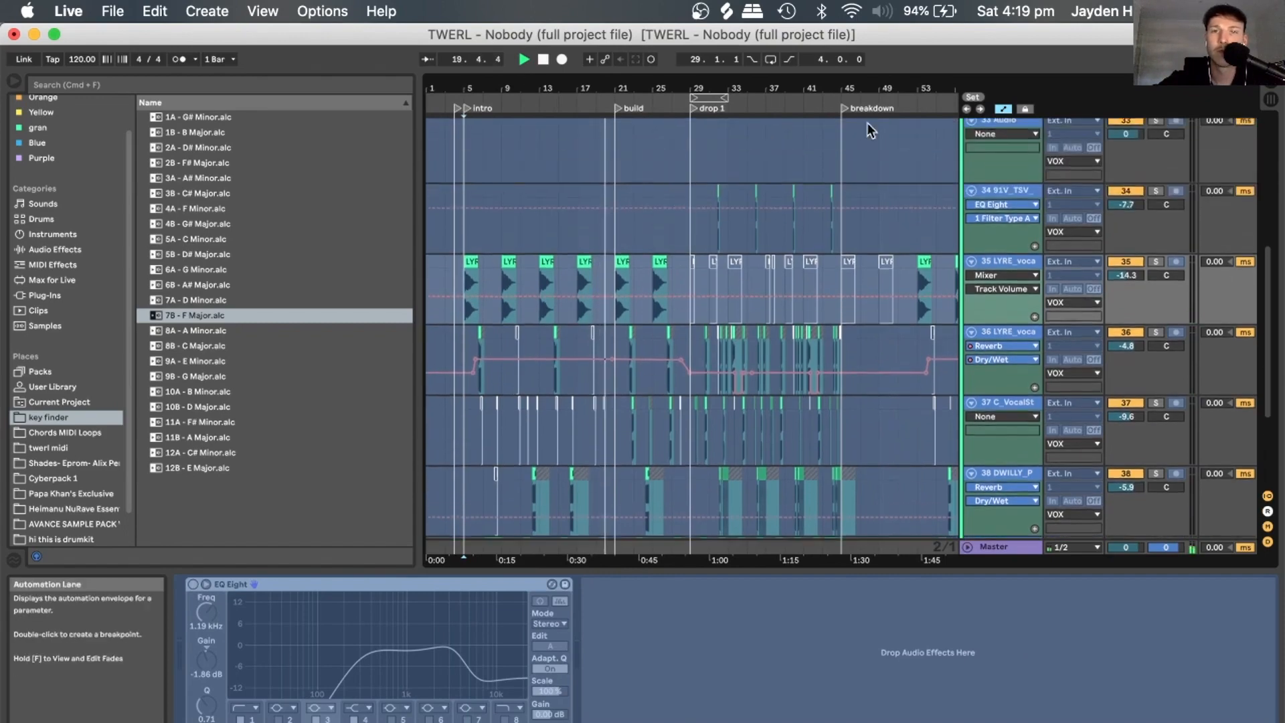
pyautogui.scroll(5, 1085, 149)
pyautogui.click(1025, 151)
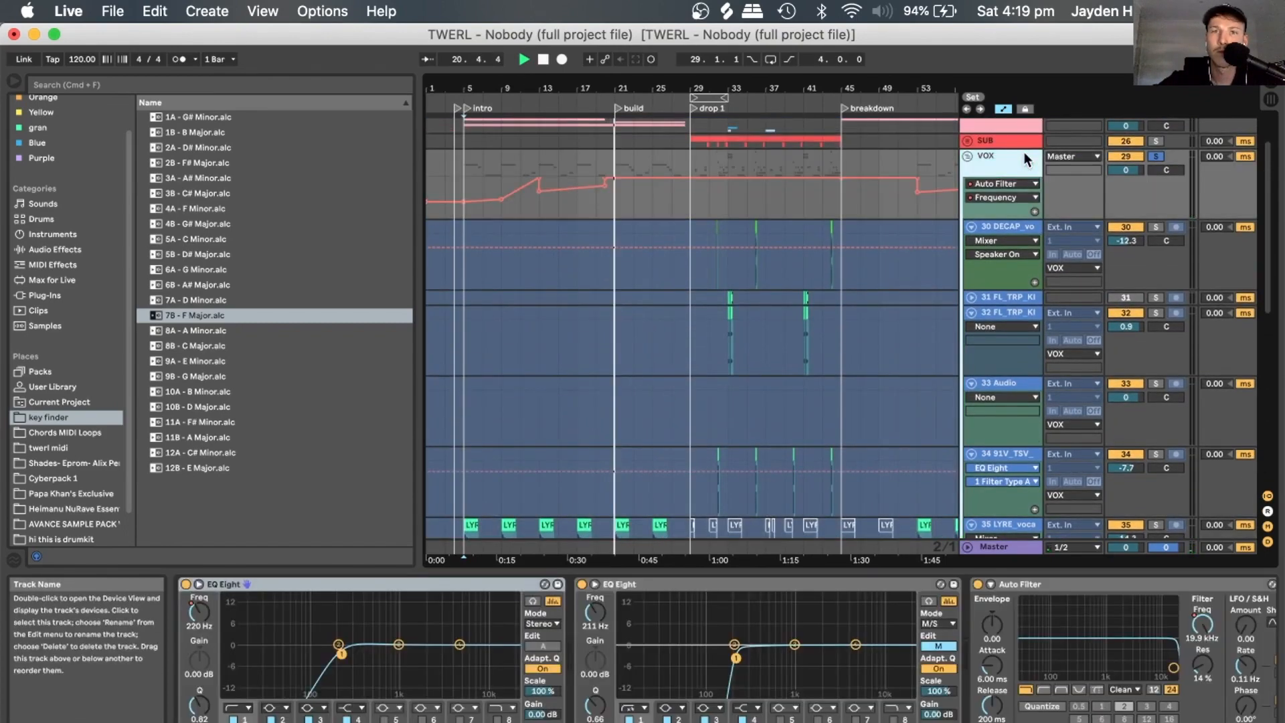
# Play the build section from bar 21 with the VOX group soloed, and stop playback before drop 1.
pyautogui.scroll(-6, 700, 225)
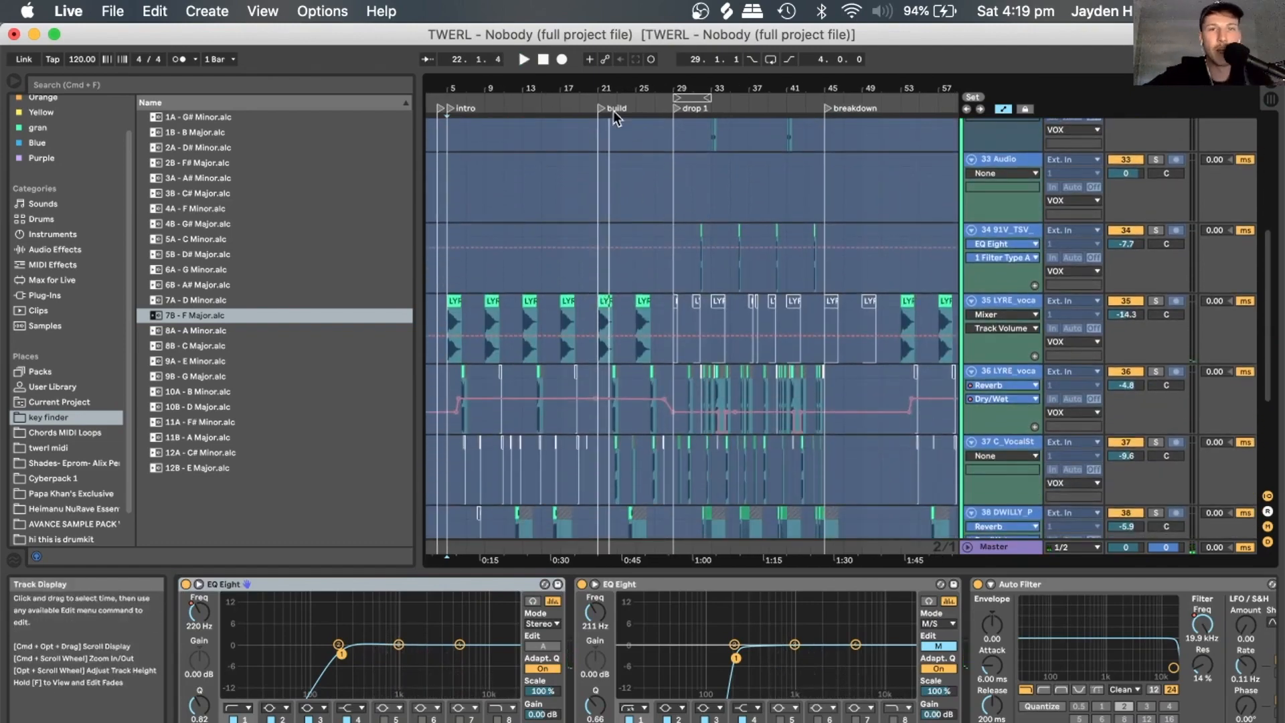
pyautogui.moveTo(599, 91); pyautogui.dragTo(582, 198)
pyautogui.click(596, 145)
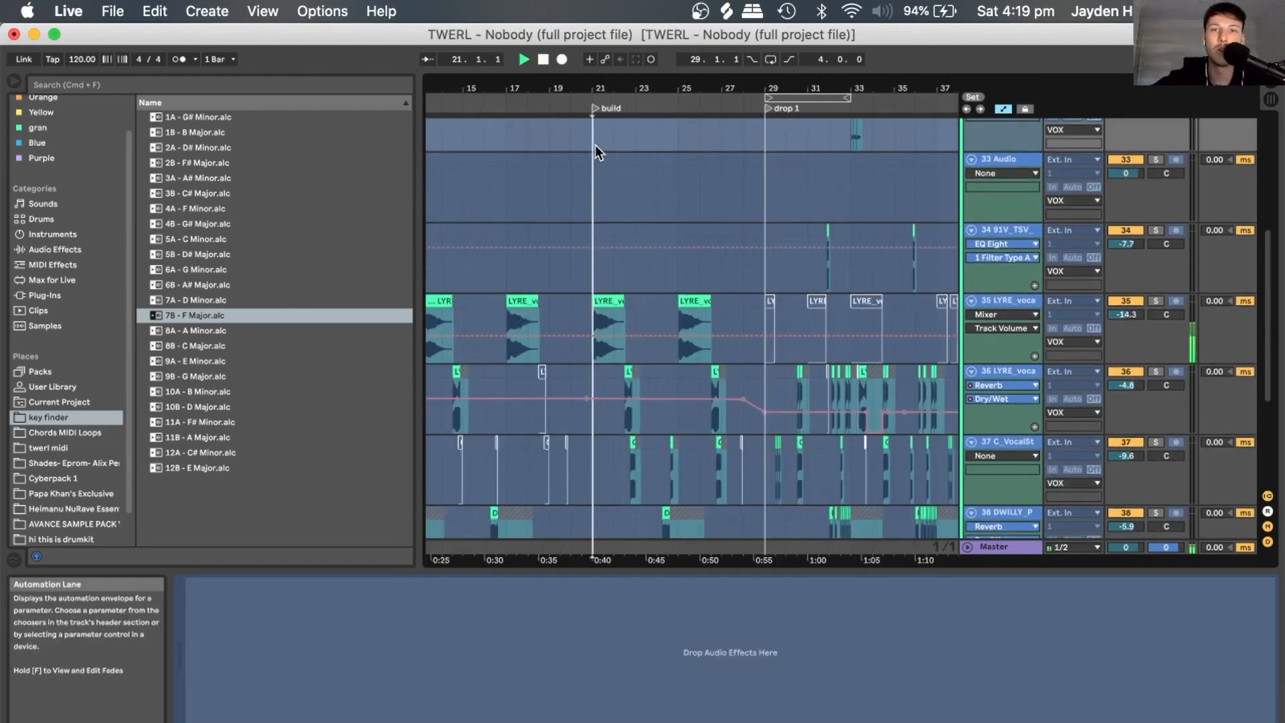
pyautogui.scroll(8, 601, 164)
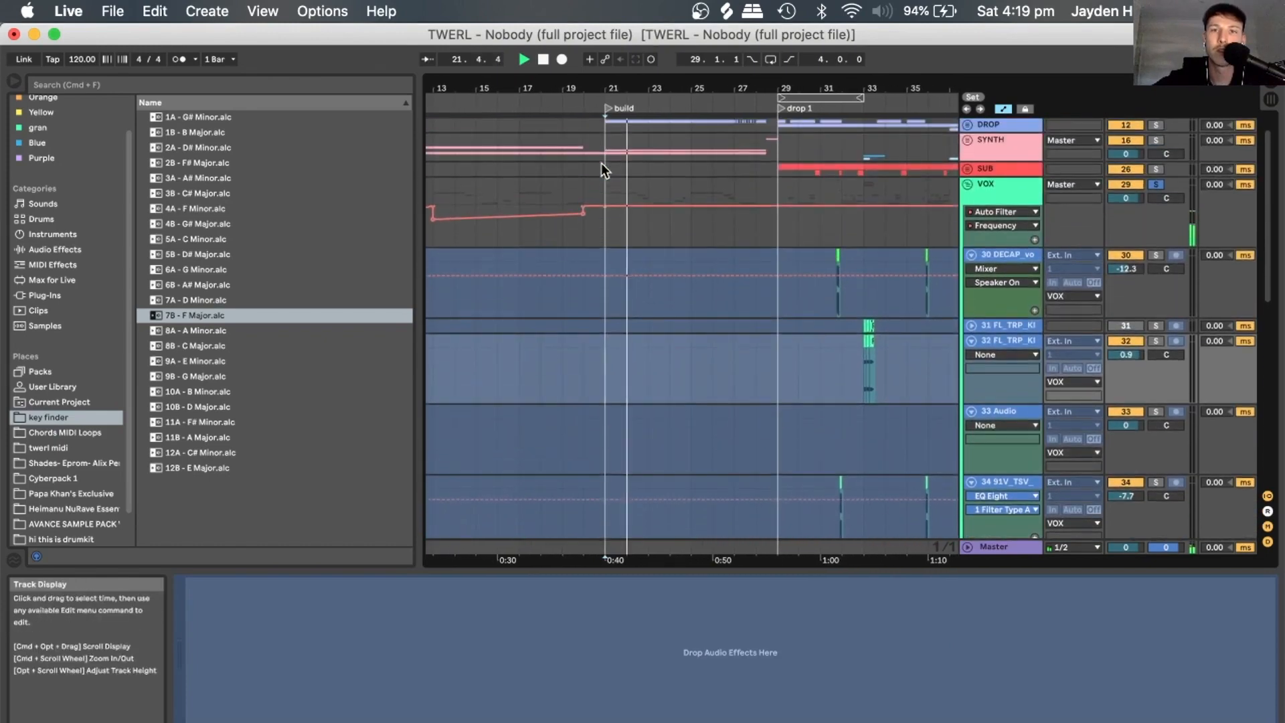
pyautogui.click(605, 193)
pyautogui.scroll(-5, 601, 184)
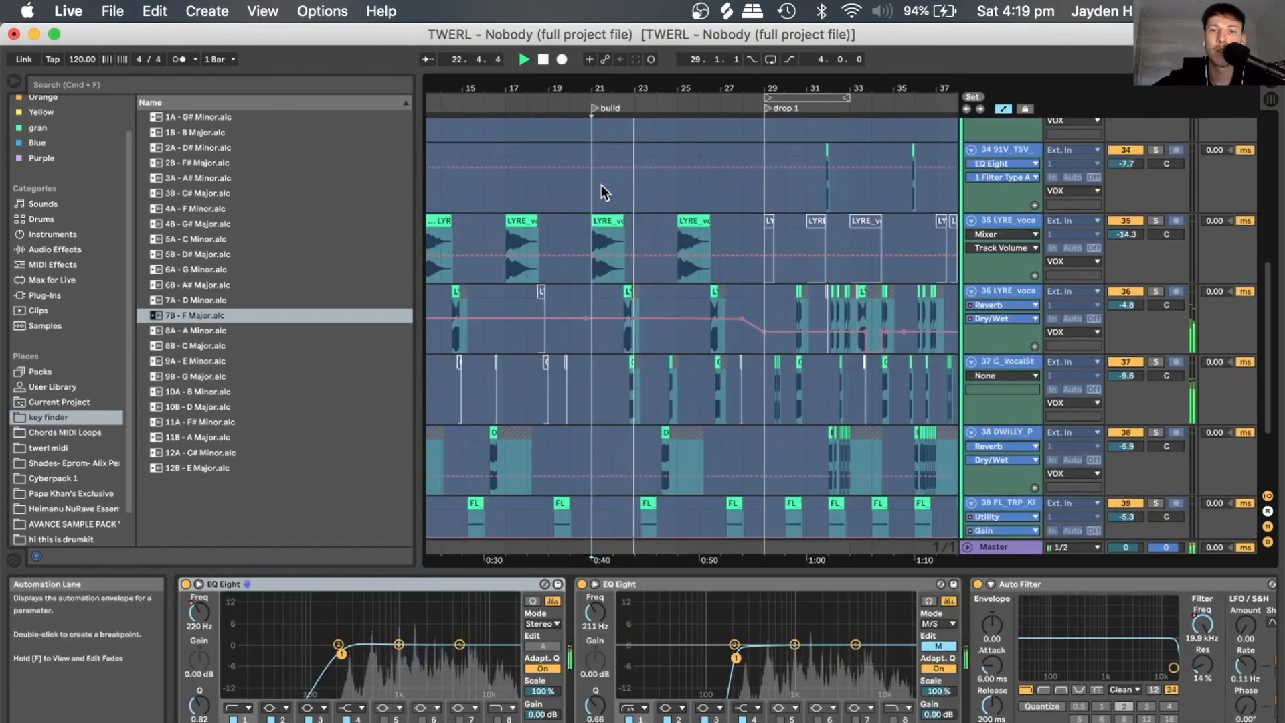
pyautogui.scroll(-4, 601, 185)
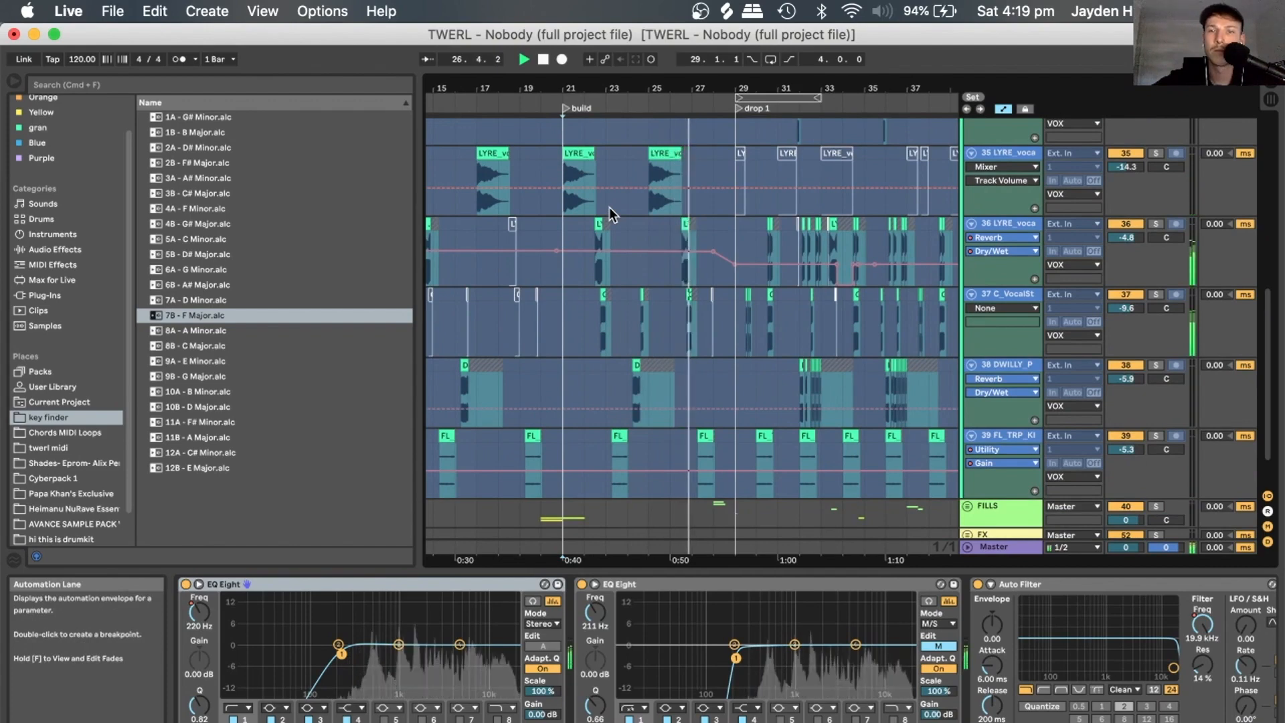
pyautogui.moveTo(634, 88); pyautogui.dragTo(592, 57)
pyautogui.press('space')
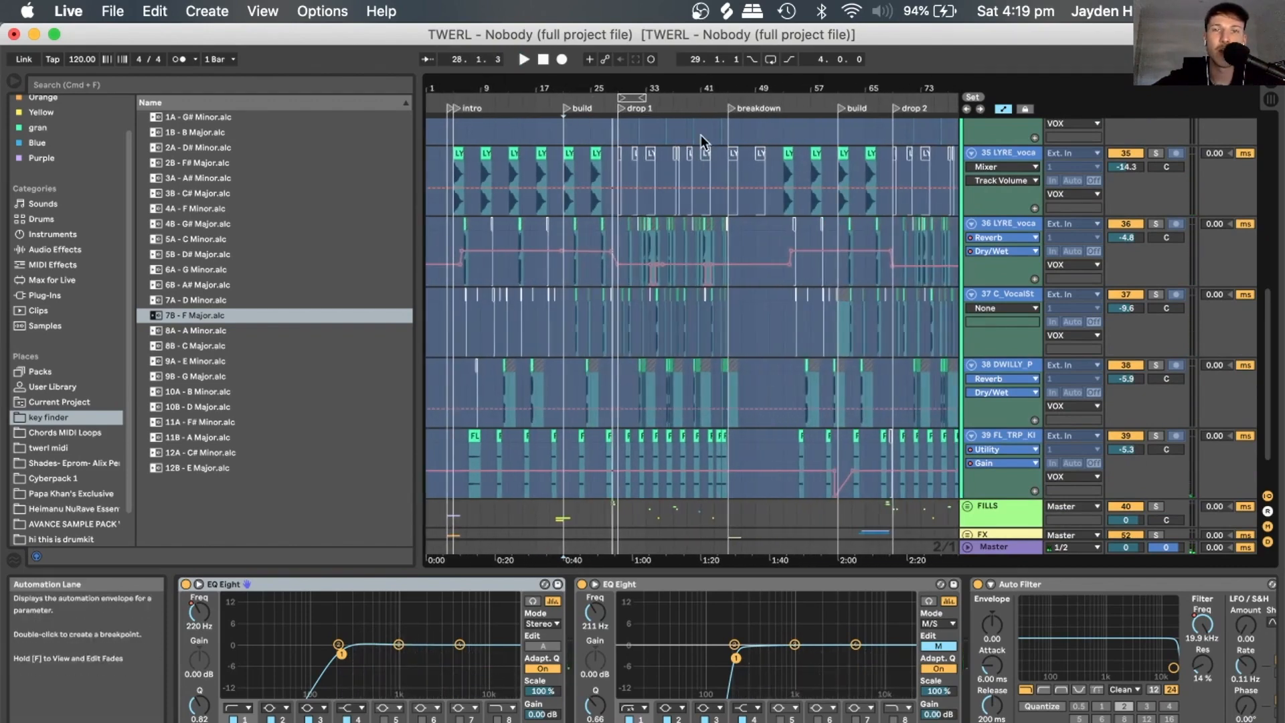
# Select LYRE vocal track 35 and solo it.
pyautogui.scroll(3, 701, 136)
pyautogui.click(1006, 244)
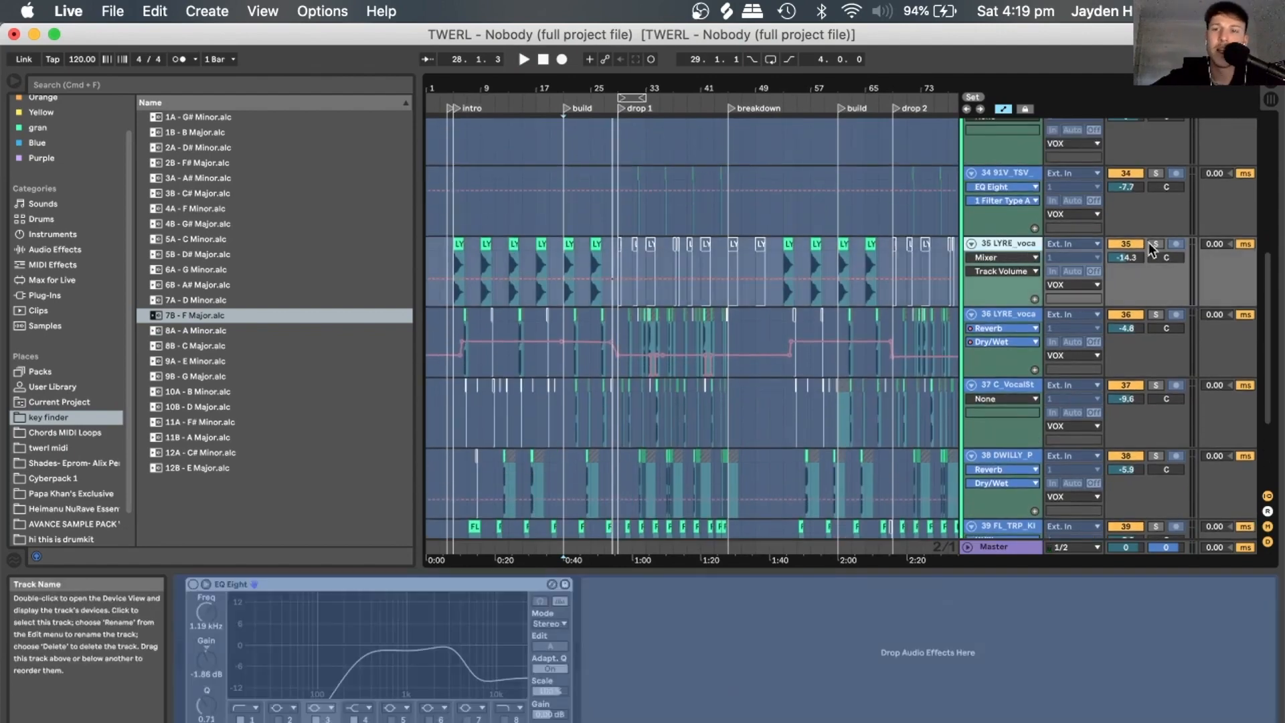
pyautogui.click(1156, 243)
# Open the first LYRE_vocal_riff clip on track 35 at the start of the intro to view its transposition.
pyautogui.scroll(-1, 1011, 261)
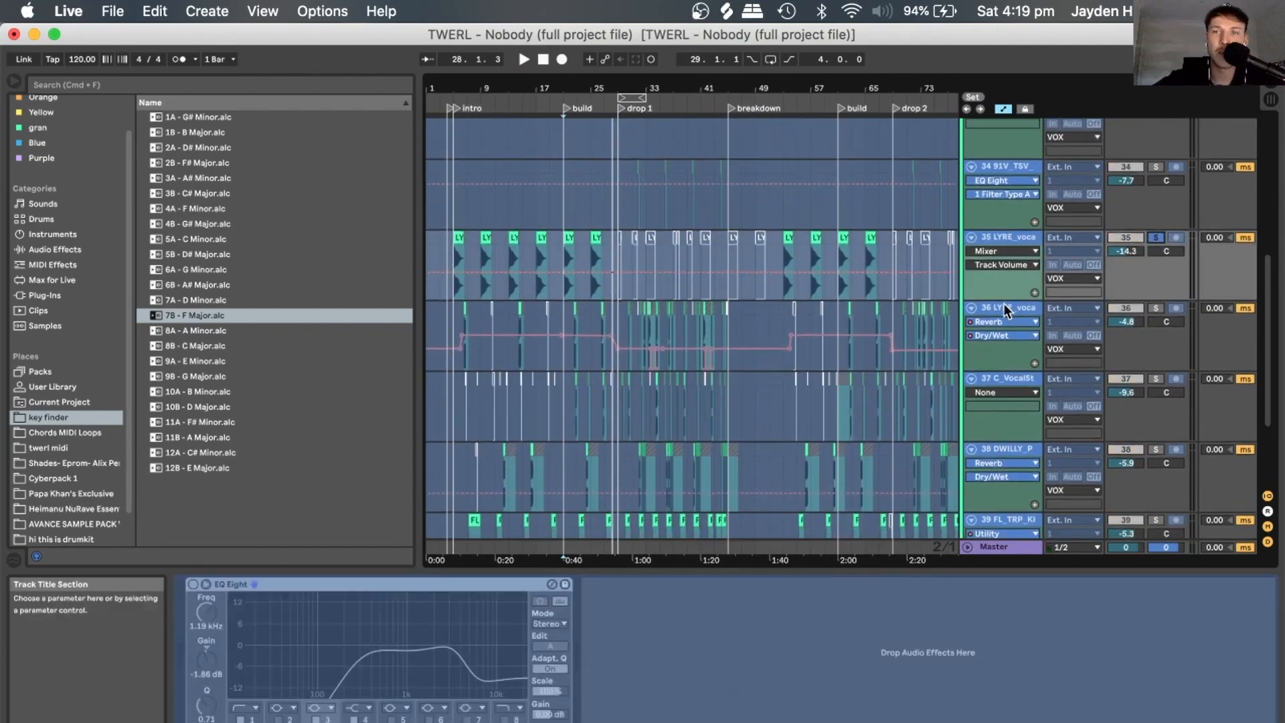
pyautogui.scroll(-5, 1005, 303)
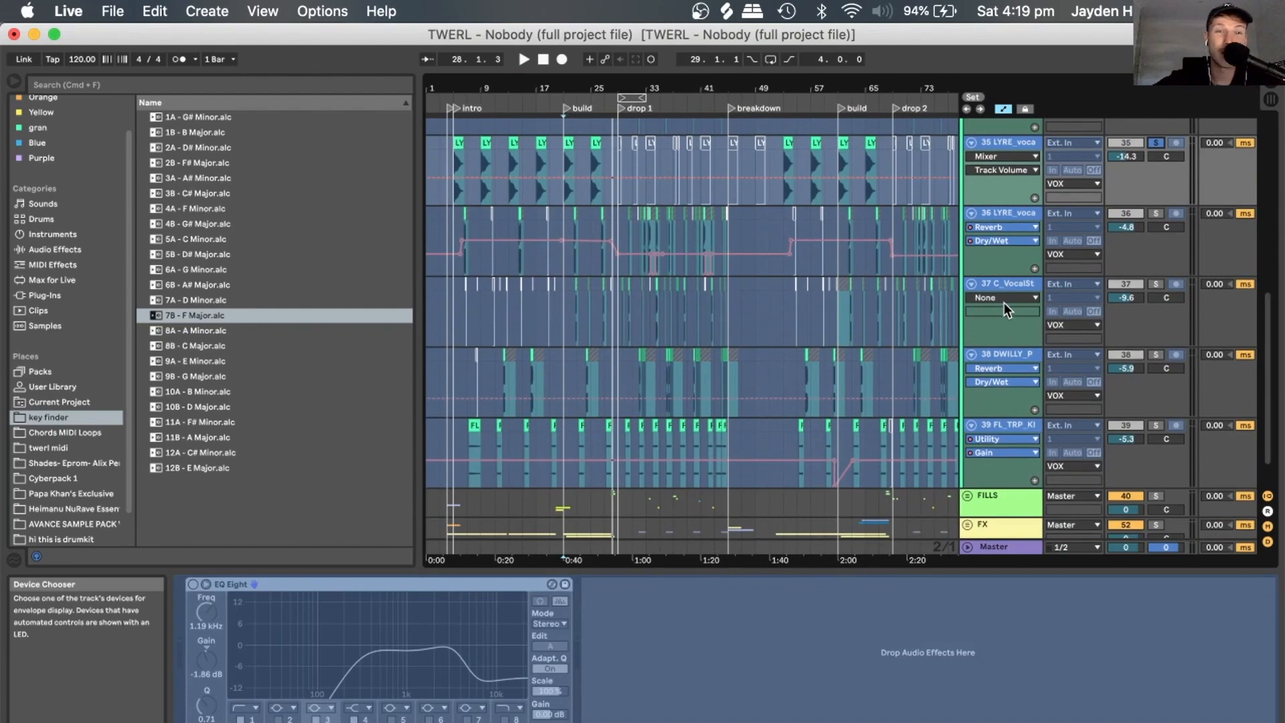
pyautogui.moveTo(450, 89); pyautogui.dragTo(496, 177)
pyautogui.scroll(2, 494, 175)
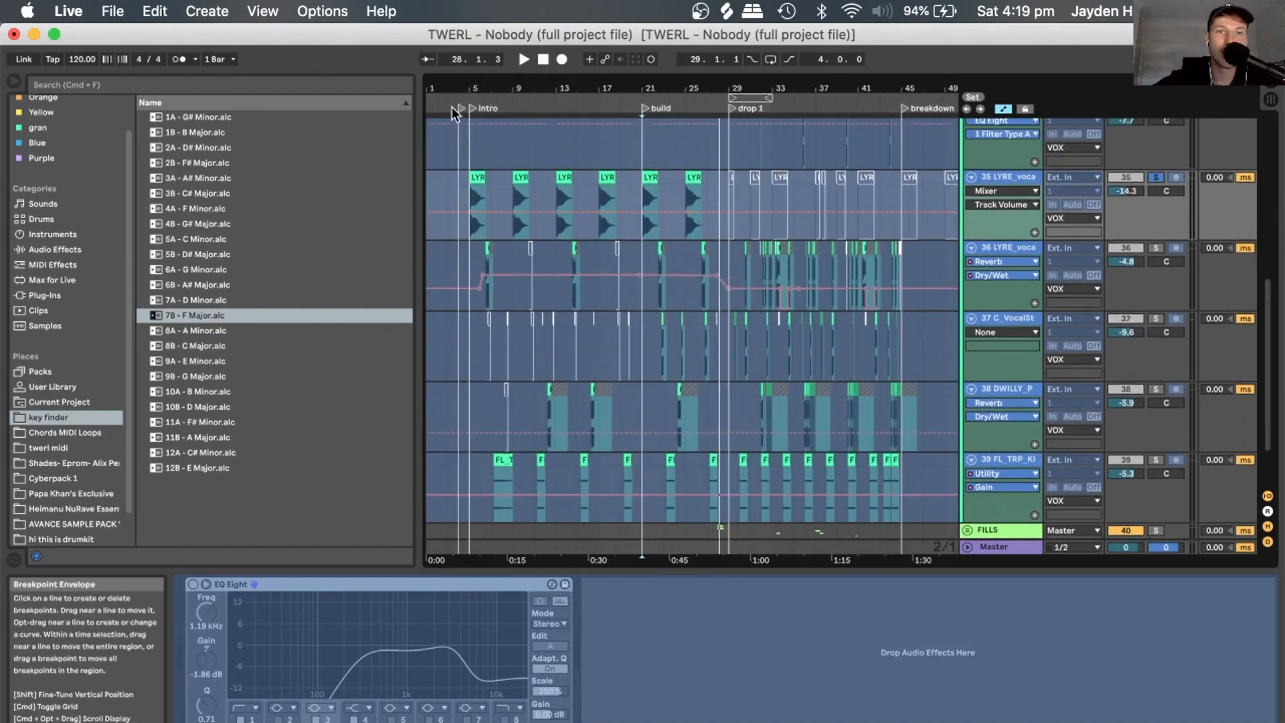
pyautogui.moveTo(450, 86); pyautogui.dragTo(560, 177)
pyautogui.scroll(-1, 560, 177)
pyautogui.hscroll(1, 559, 177)
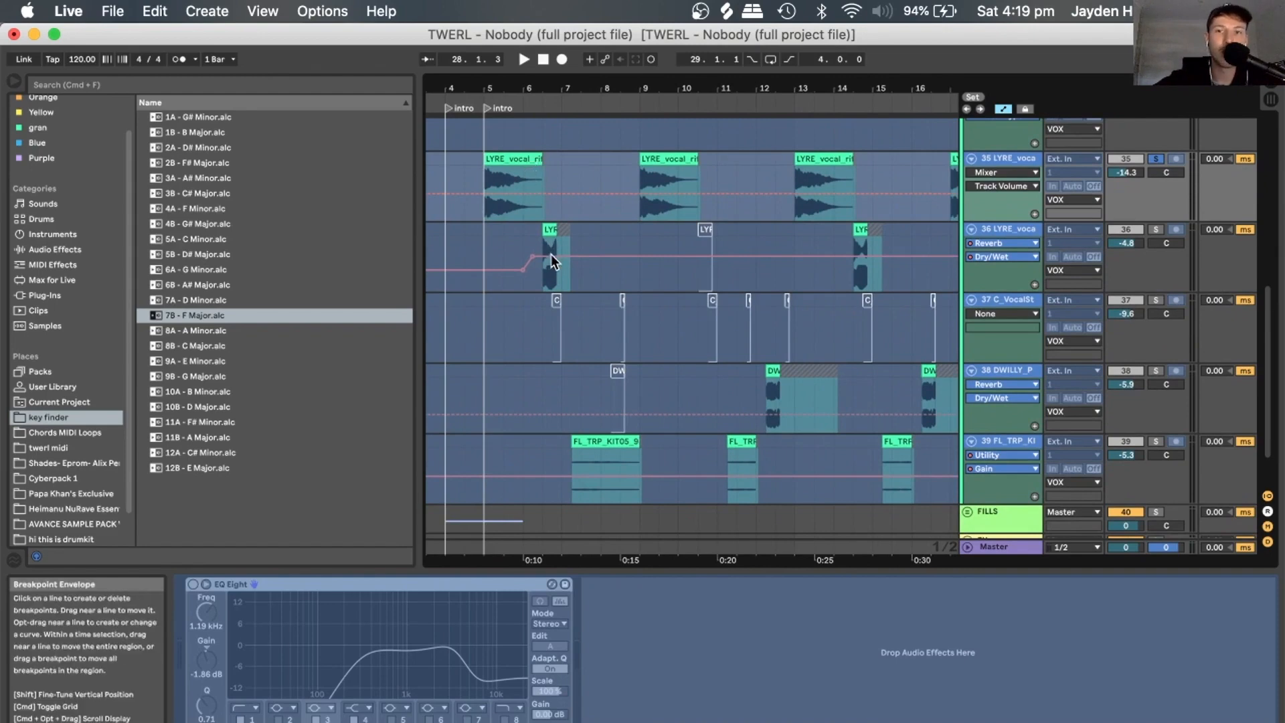
pyautogui.doubleClick(512, 178)
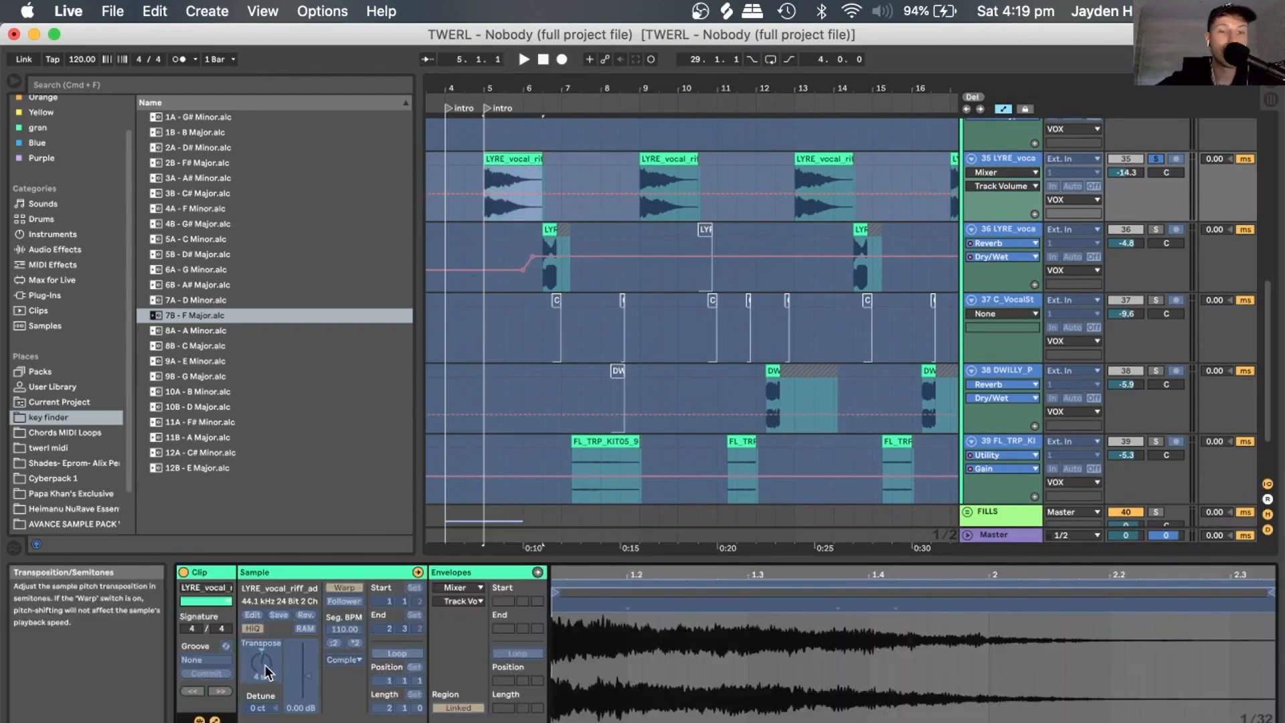
# View the clip settings of the first clips on tracks 36 and 39, and return to the first riff clip on track 35.
pyautogui.click(550, 231)
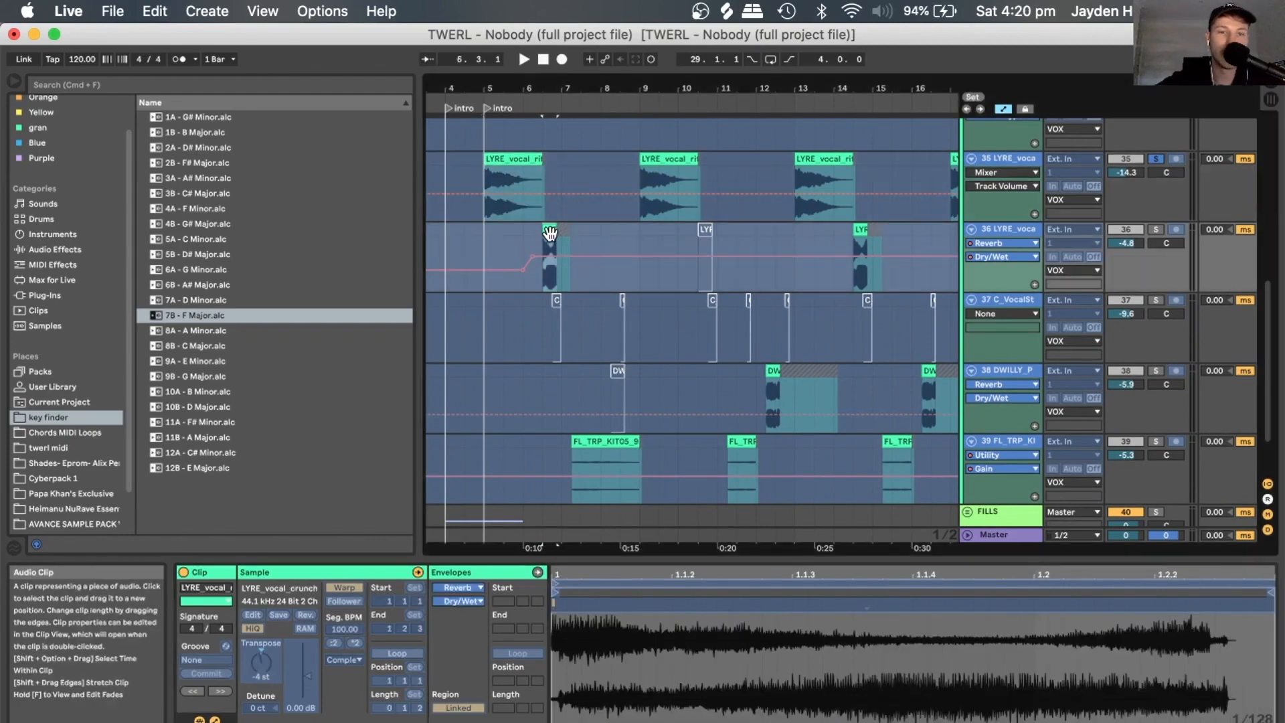
pyautogui.scroll(-2, 592, 417)
pyautogui.click(592, 416)
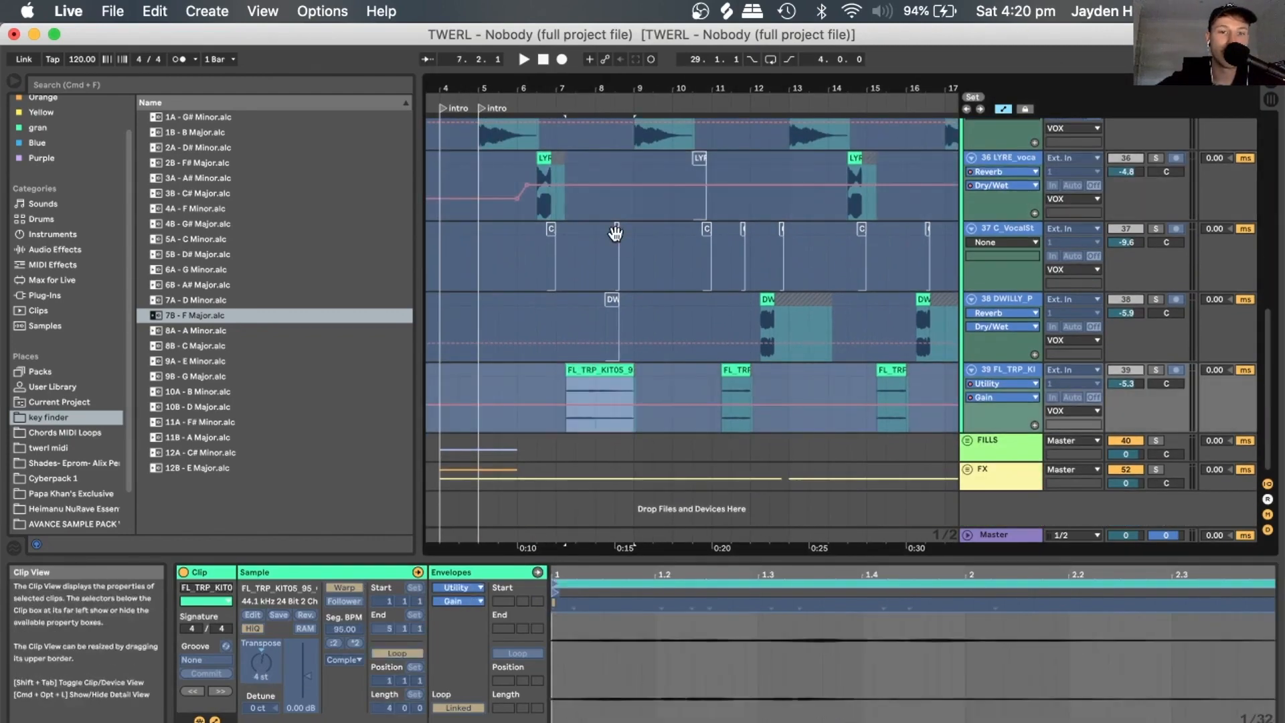
pyautogui.scroll(2, 616, 233)
pyautogui.click(492, 265)
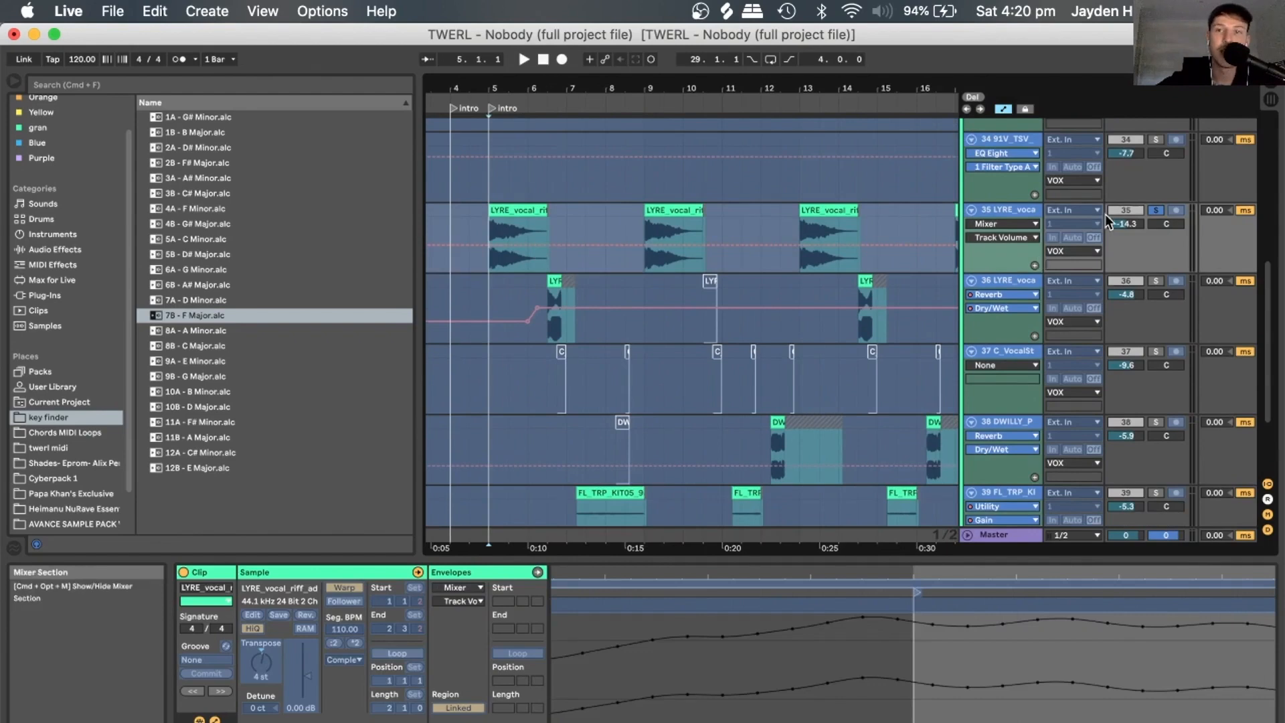
# Switch the solo from track 35 back to the VOX group.
pyautogui.scroll(3, 1106, 214)
pyautogui.scroll(3, 1106, 214)
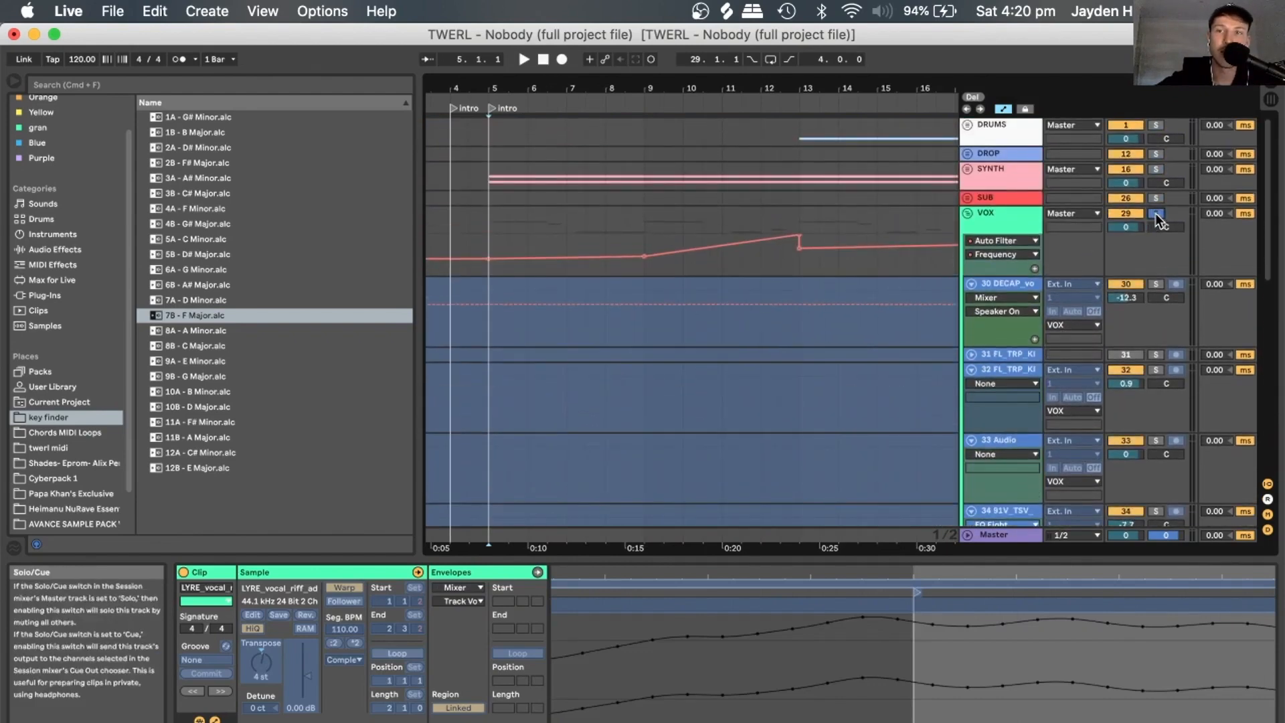
pyautogui.scroll(-5, 940, 299)
# Unfreeze LYRE vocal track 35 and play the arrangement from its riff clip at bar 13.
pyautogui.rightClick(1009, 231)
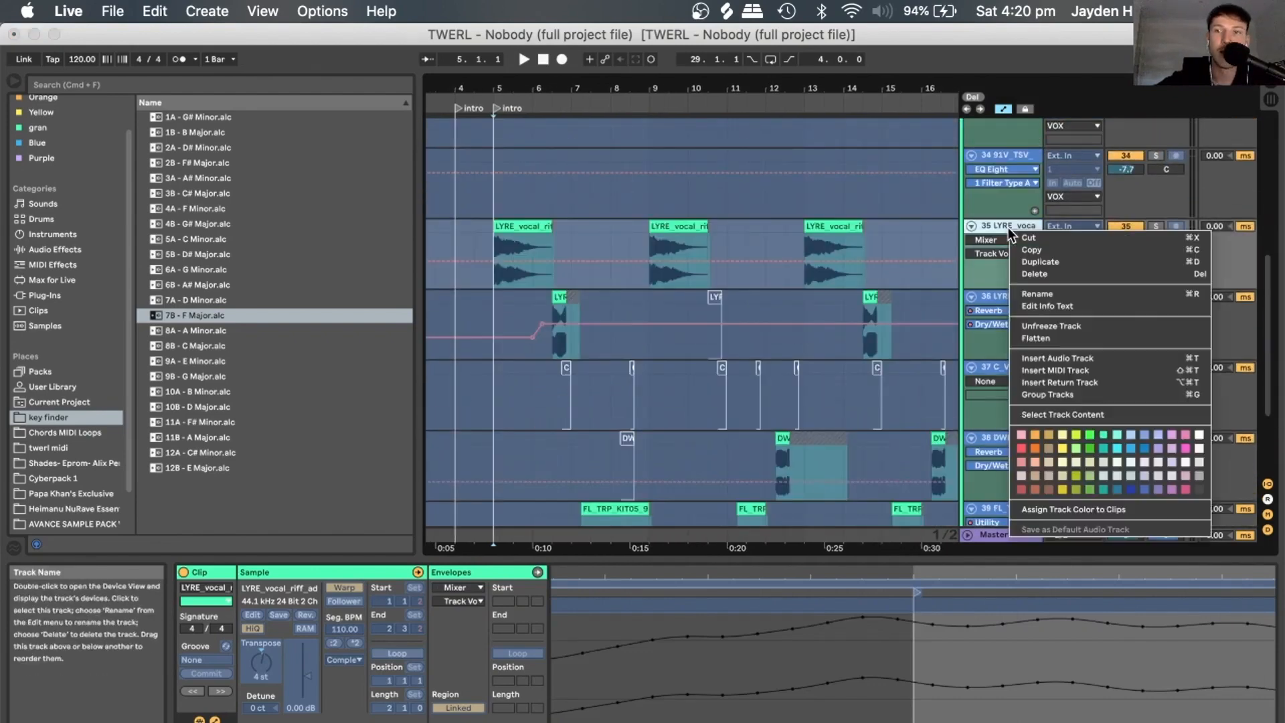
pyautogui.click(1063, 340)
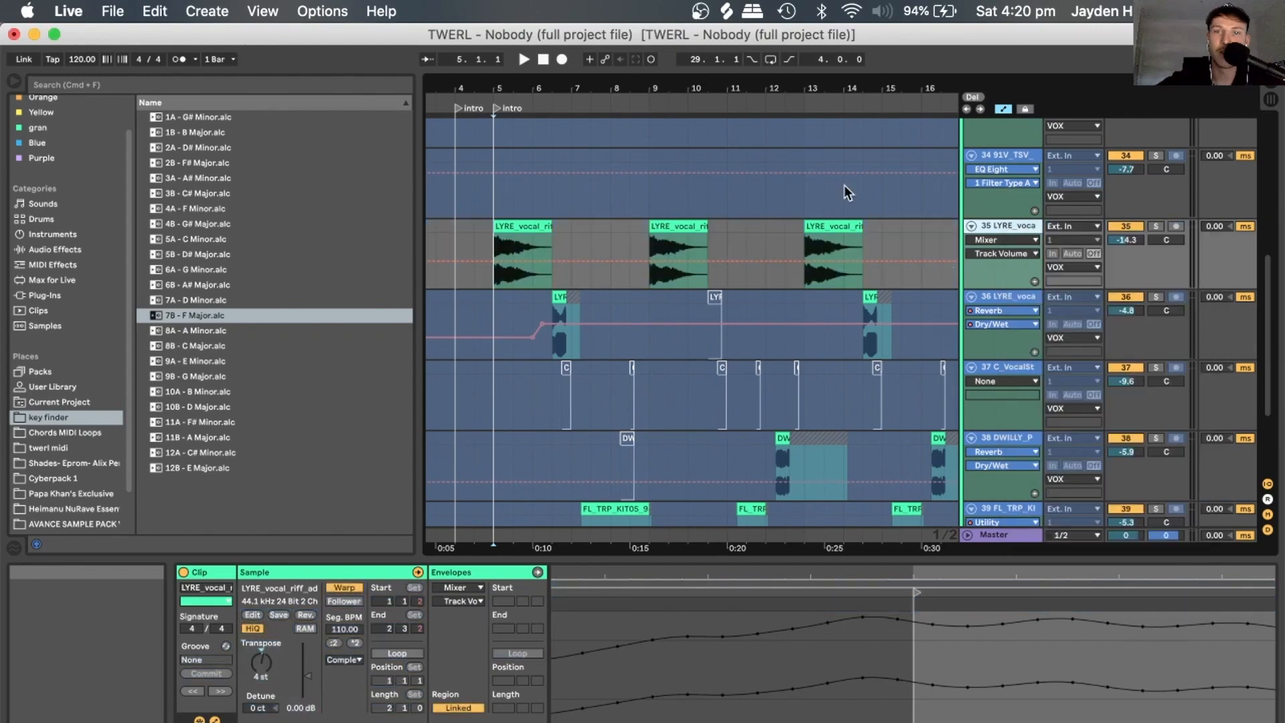
pyautogui.moveTo(735, 88); pyautogui.dragTo(574, 55)
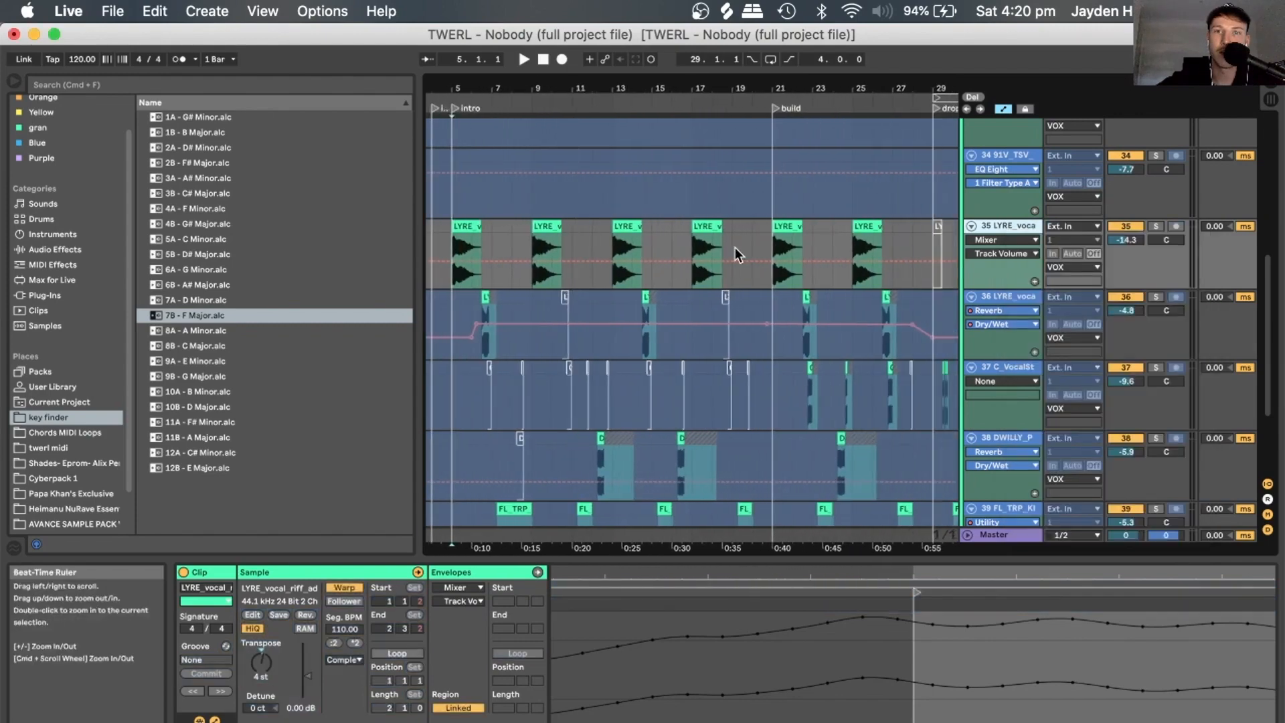
pyautogui.click(618, 241)
pyautogui.press('space')
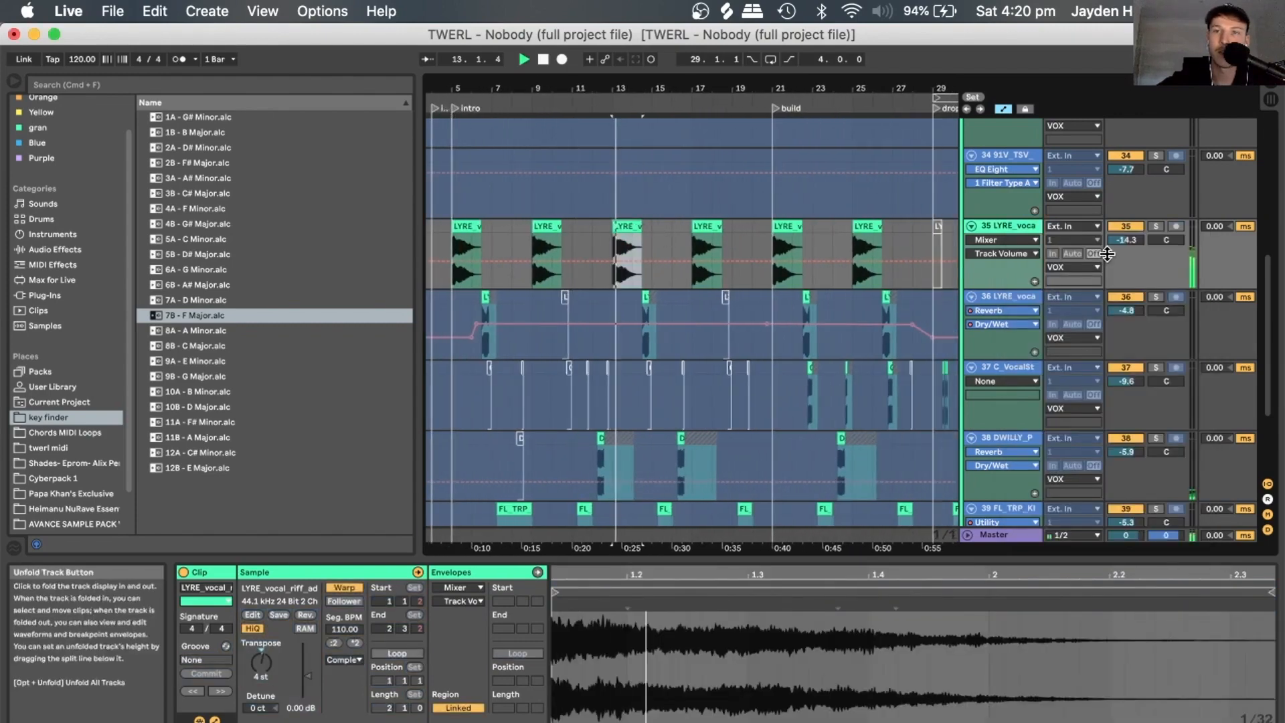
# Solo vocal riff track 35 and raise its volume to -4.5 dB.
pyautogui.scroll(10, 1149, 217)
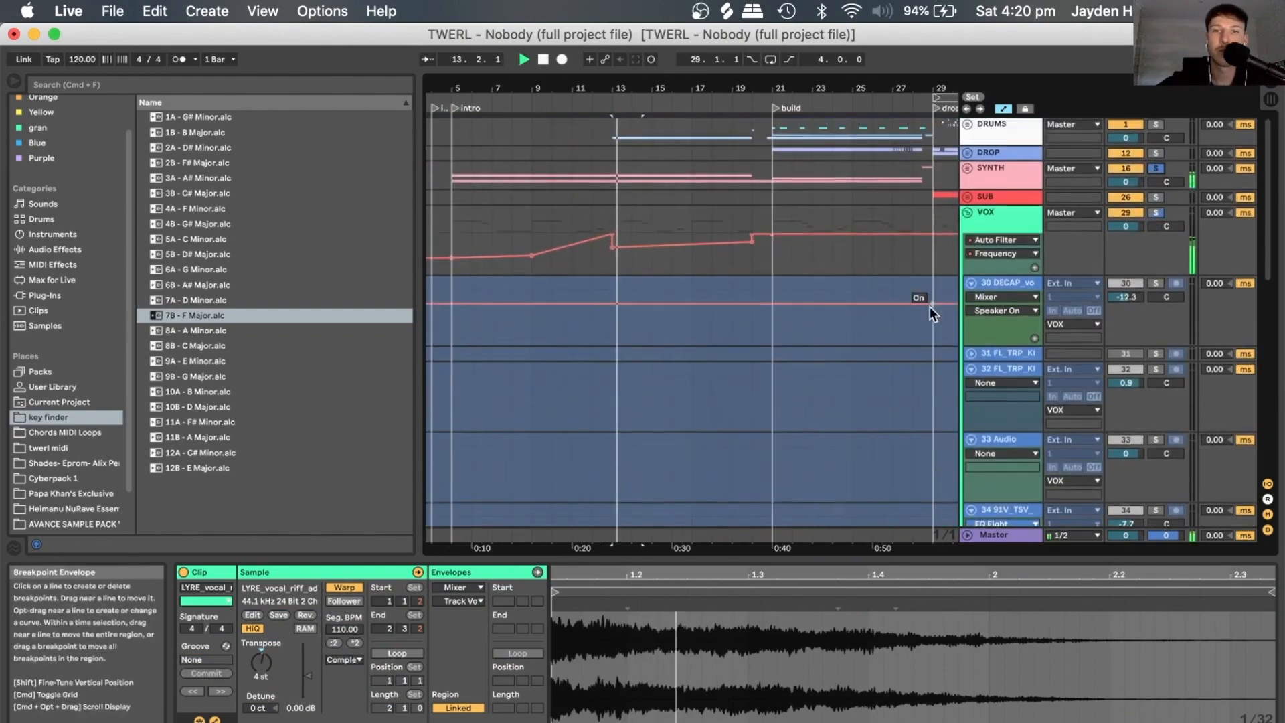
pyautogui.scroll(-10, 924, 299)
pyautogui.moveTo(1127, 331); pyautogui.dragTo(1126, 311)
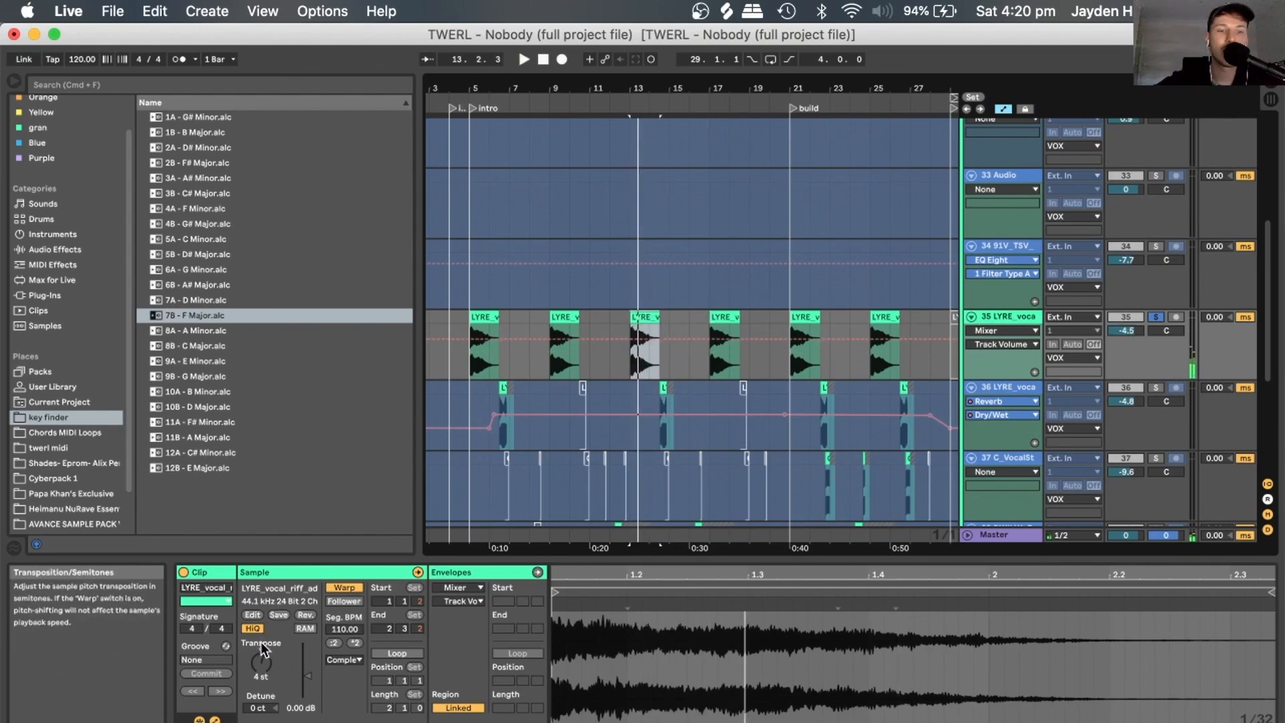
# Try the vocal riff clip at bar 13 with lower transpositions, including 2 st, playing back each one, and undo the changes.
pyautogui.doubleClick(259, 651)
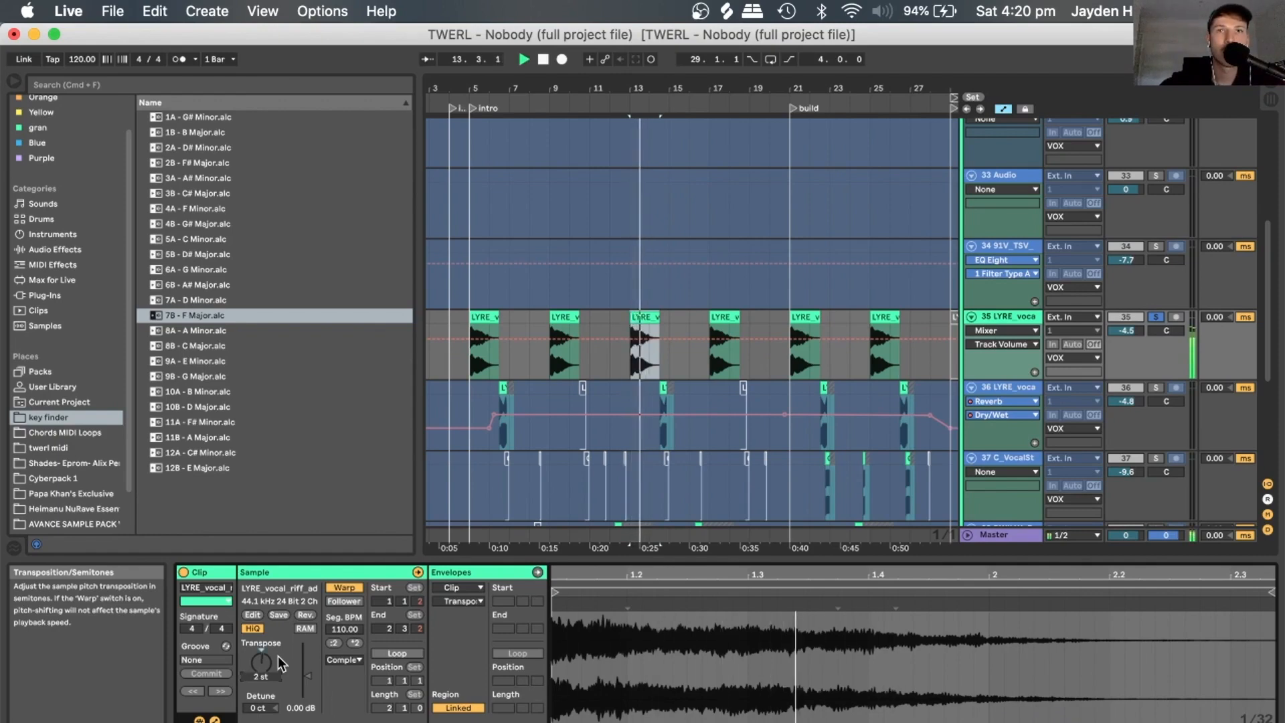
pyautogui.press('Up')
pyautogui.press('space')
pyautogui.press('space')
pyautogui.press('Down')
pyautogui.press('Down')
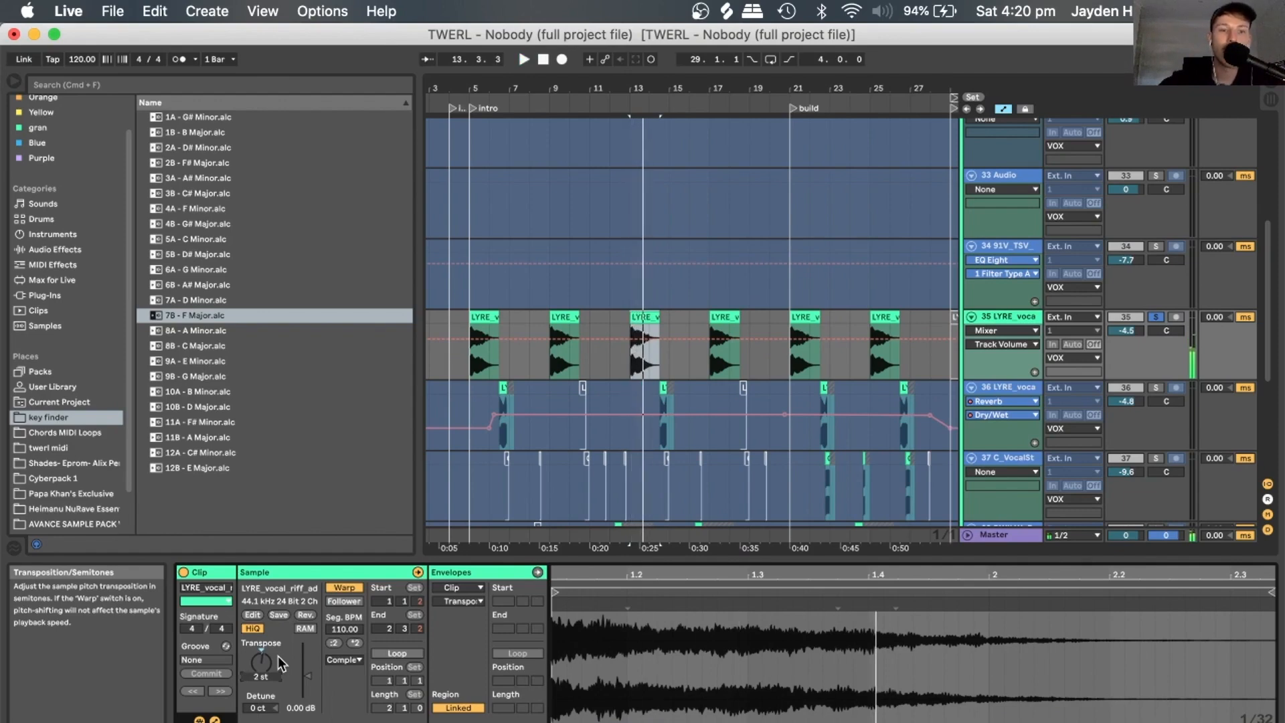
pyautogui.press('Down')
pyautogui.press('space')
pyautogui.press('space')
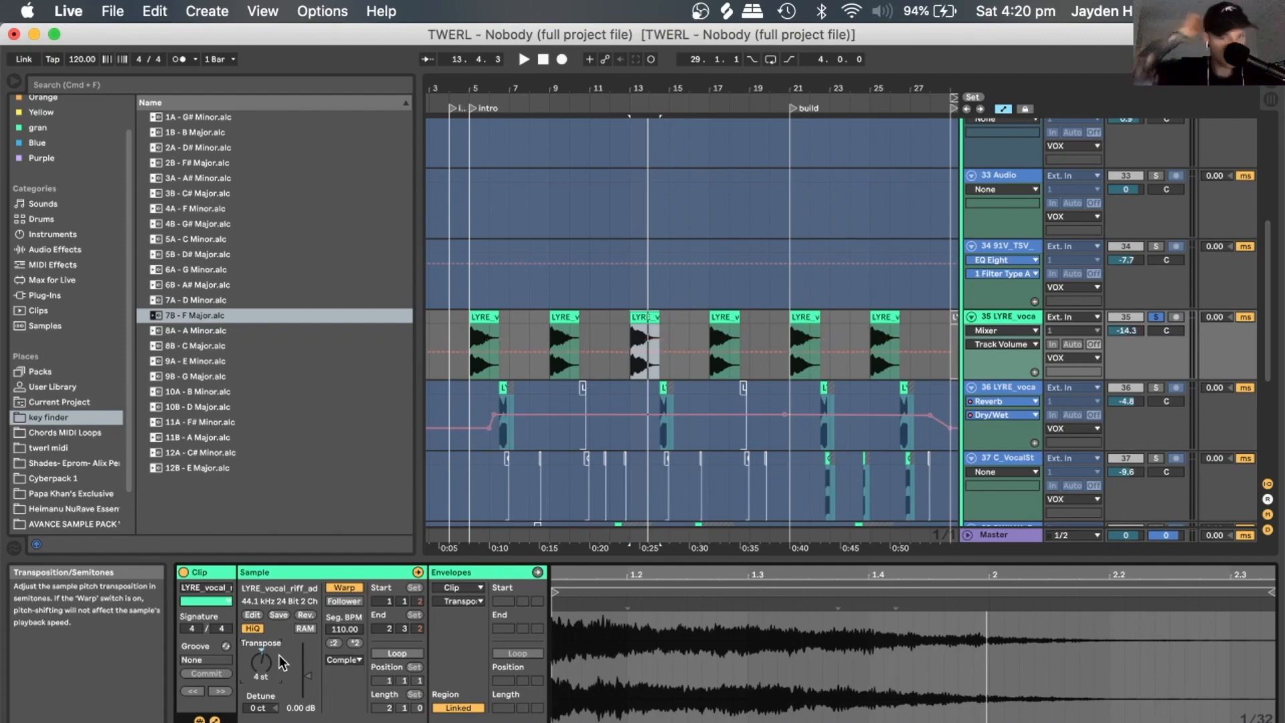
pyautogui.click(279, 655)
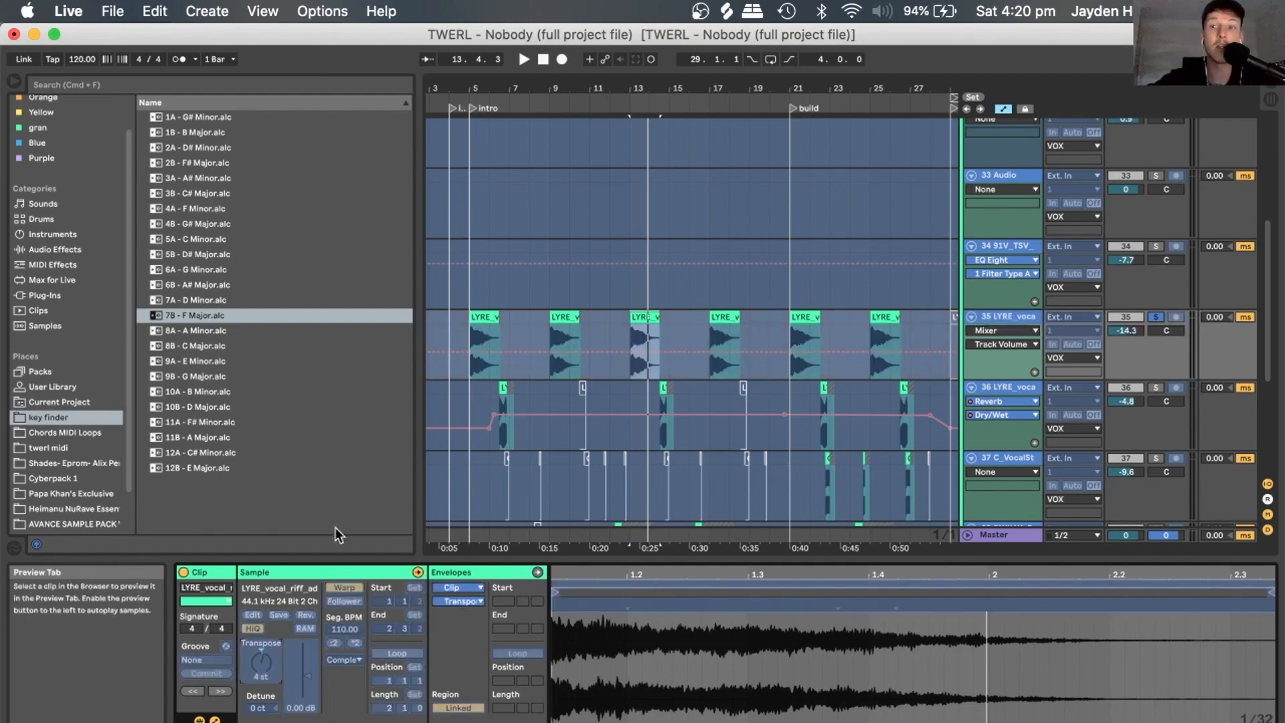
# Solo LYRE vocal track 36 and play from around bar 13 through its vocal chop, and unsolo the track.
pyautogui.scroll(-2, 903, 257)
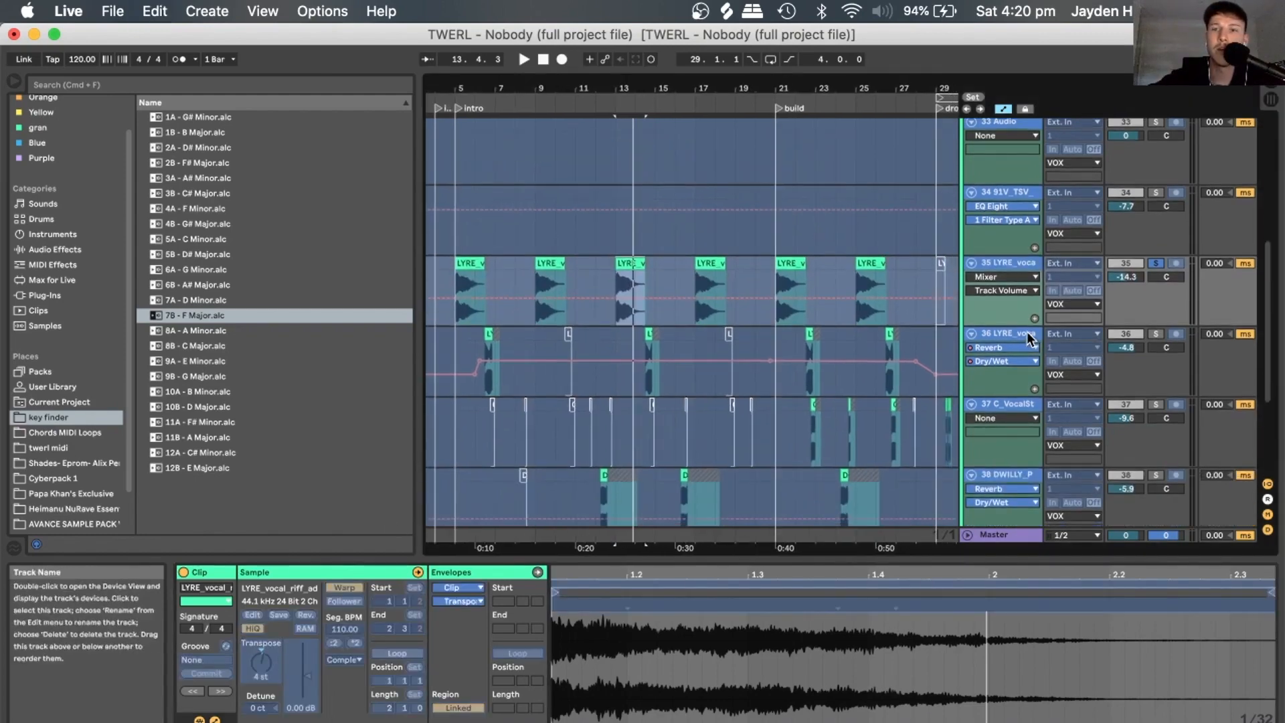
pyautogui.rightClick(1025, 331)
pyautogui.click(1063, 425)
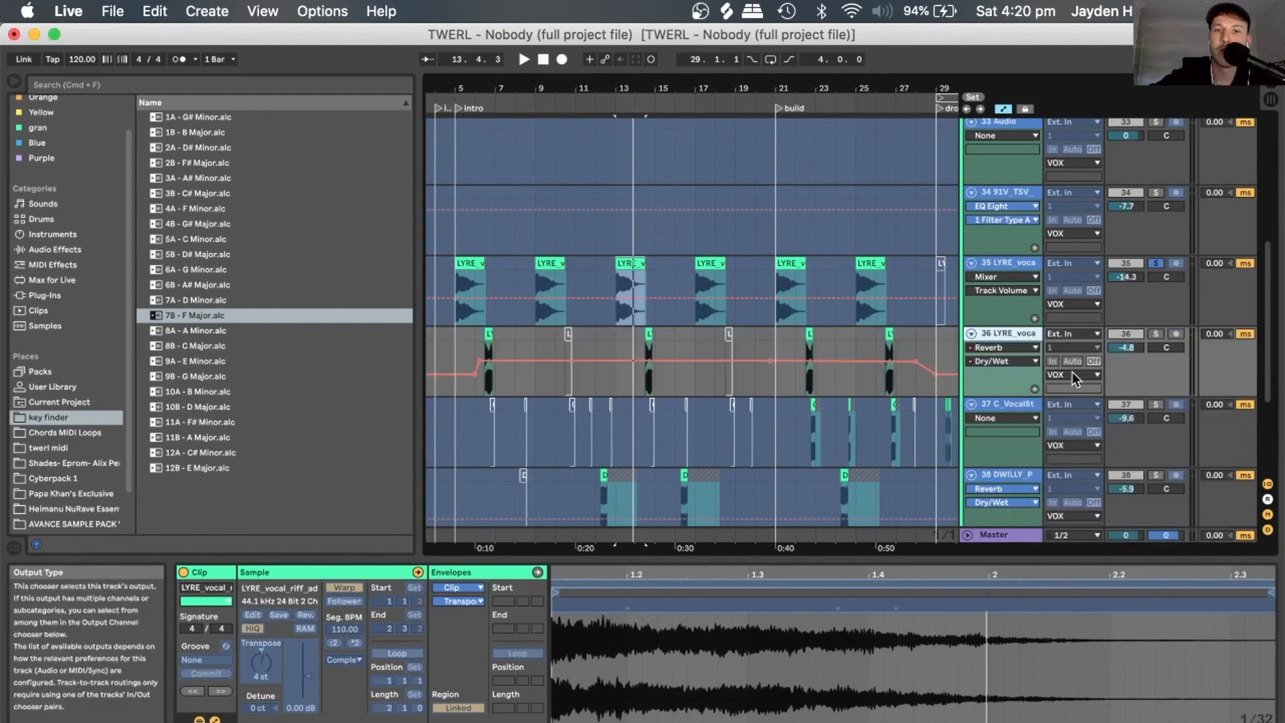
pyautogui.click(1155, 332)
pyautogui.press('space')
pyautogui.click(651, 373)
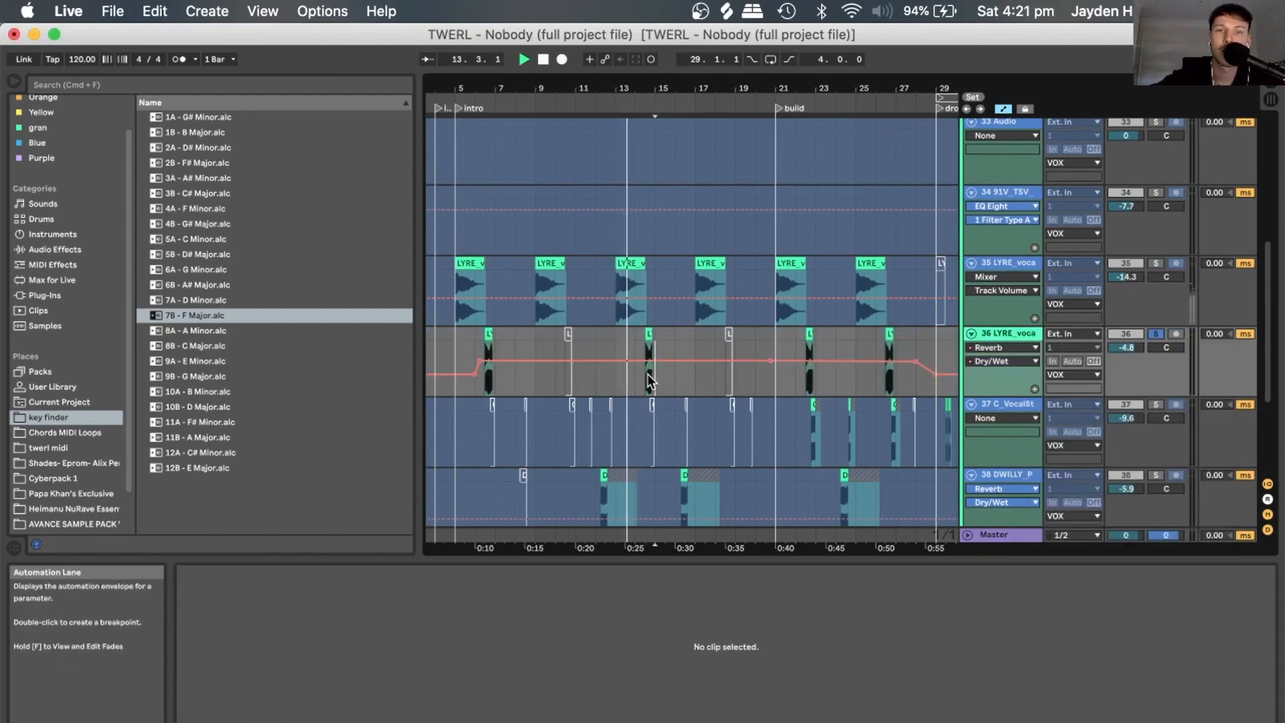
pyautogui.click(1156, 333)
# Select track 36's vocal clip between bars 14 and 15 and reset its transposition to 0 st.
pyautogui.moveTo(646, 88); pyautogui.dragTo(669, 287)
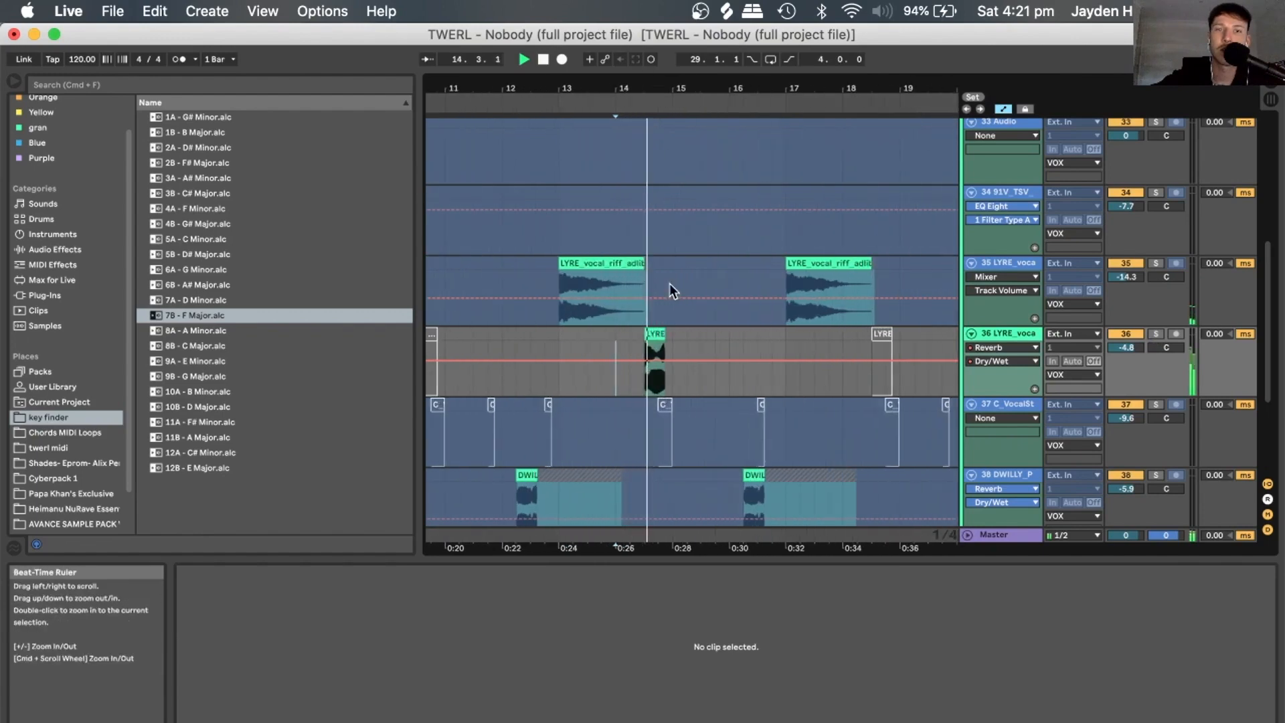
pyautogui.click(653, 334)
pyautogui.press('space')
pyautogui.click(261, 648)
pyautogui.press('Delete')
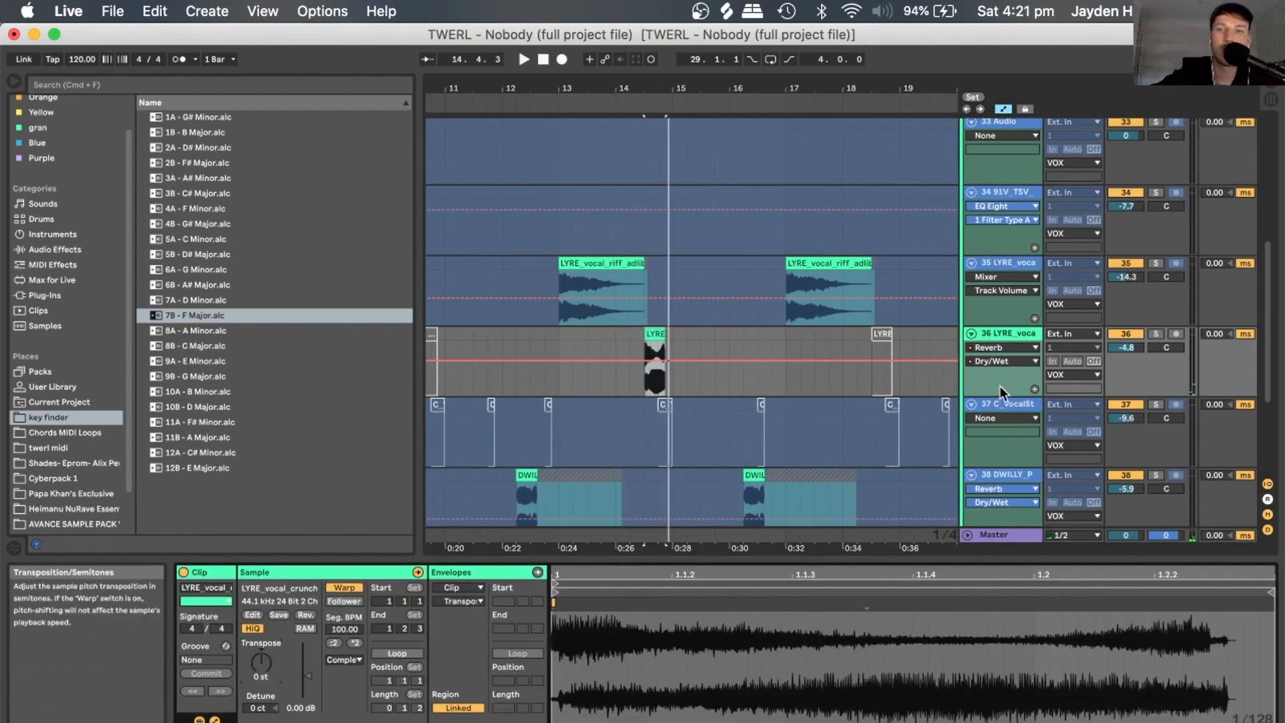
# Raise track 36's volume to -2.4 dB and play back the untransposed vocal clip.
pyautogui.moveTo(1133, 348); pyautogui.dragTo(1133, 339)
pyautogui.press('space')
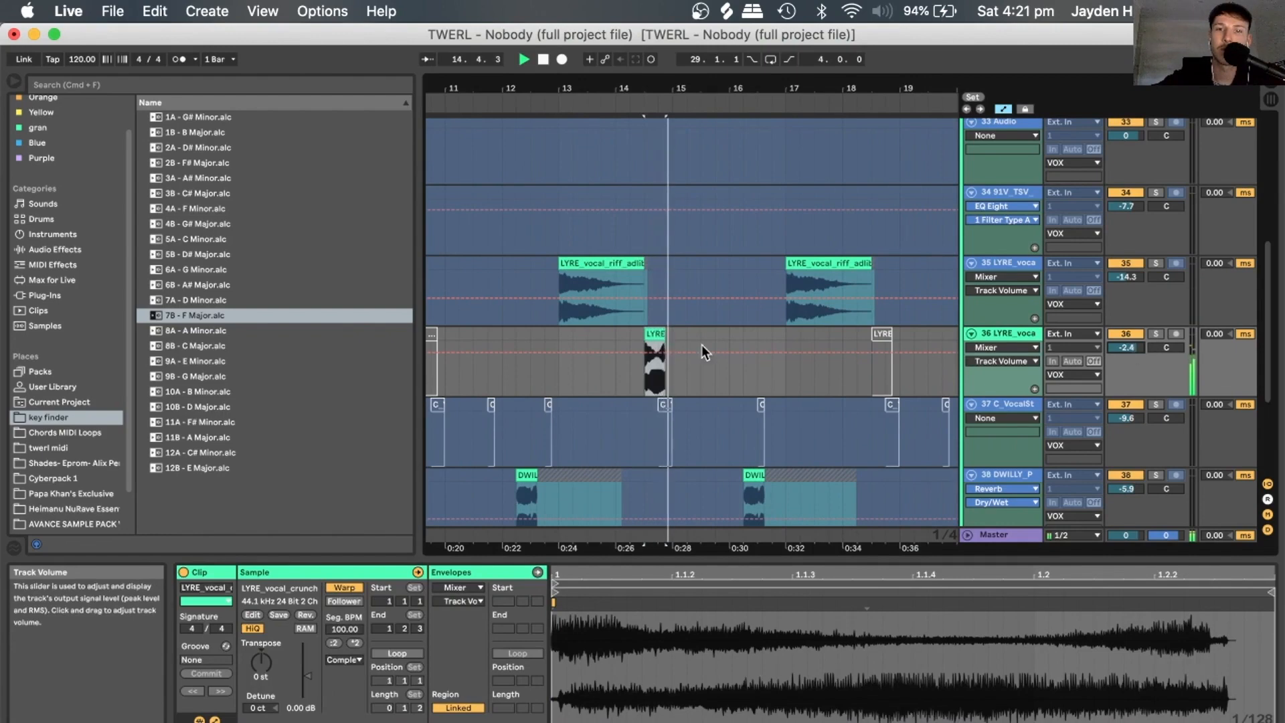
pyautogui.press('space')
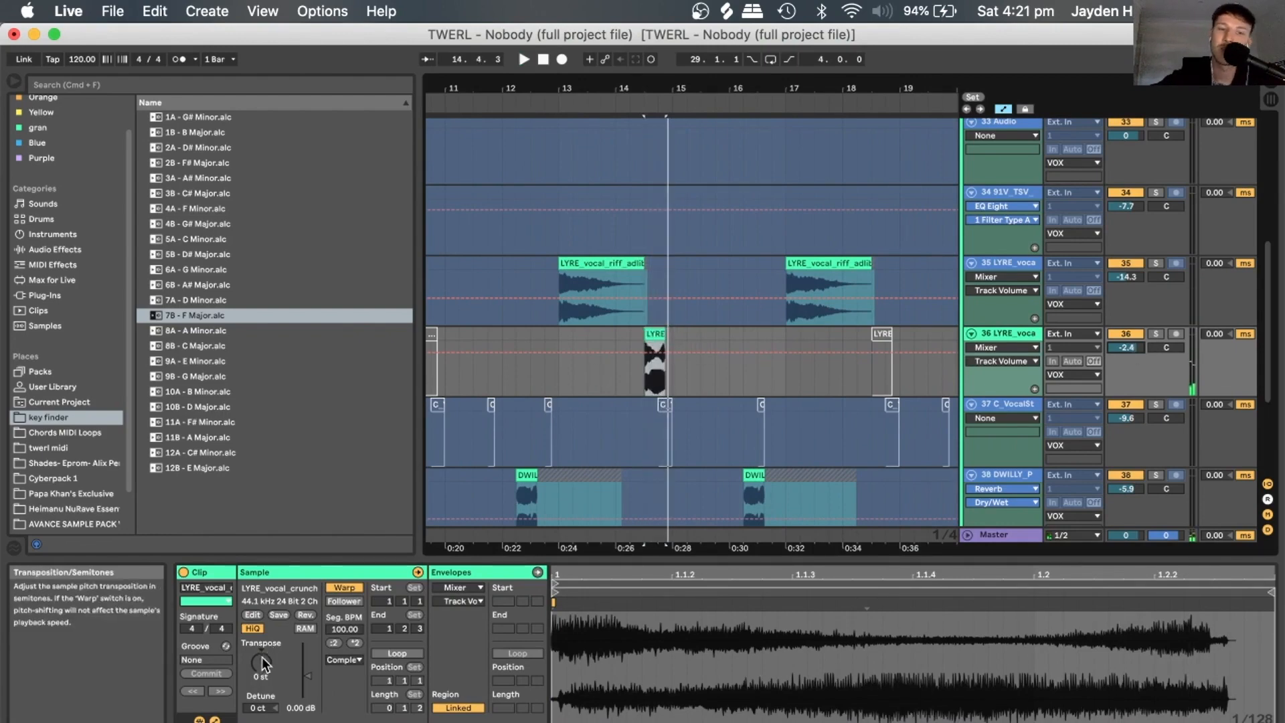
# Lower the transposition of track 36's vocal clip to -2 st, auditioning the clip along the way.
pyautogui.moveTo(261, 657); pyautogui.dragTo(262, 665)
pyautogui.press('space')
pyautogui.press('space')
pyautogui.press('space')
pyautogui.press('Down')
pyautogui.press('space')
pyautogui.press('space')
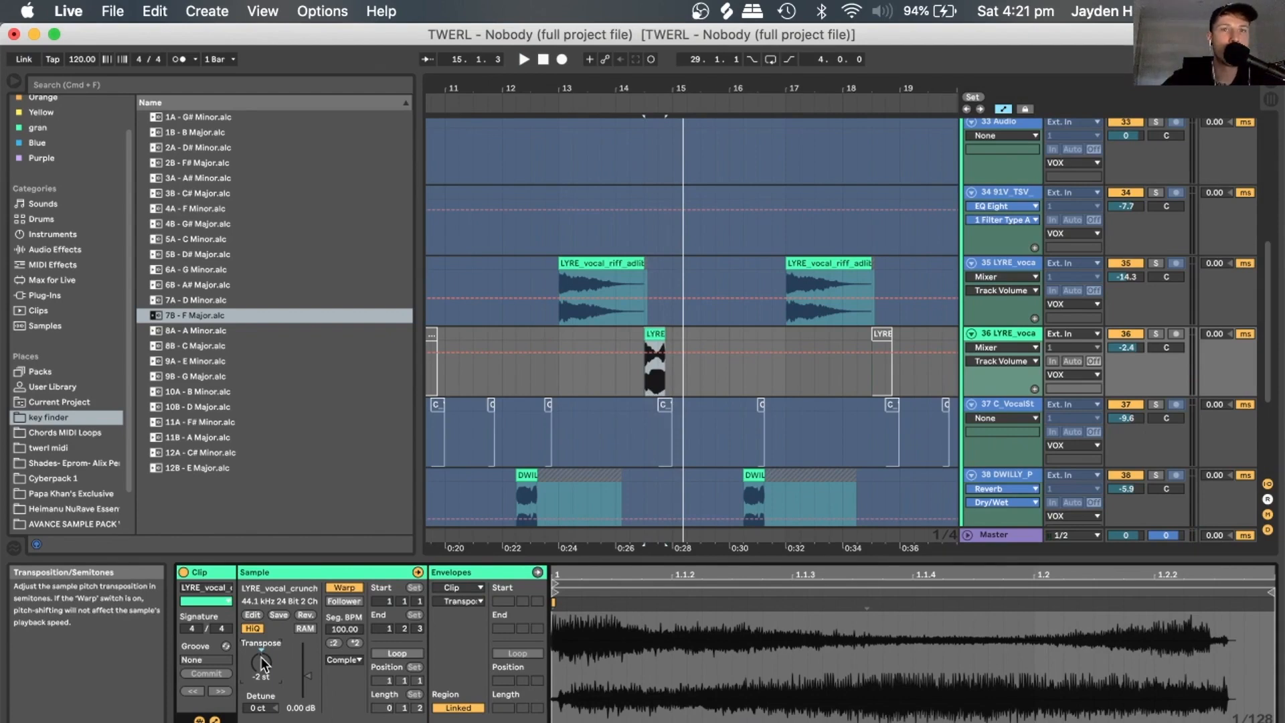
pyautogui.press('space')
pyautogui.press('space')
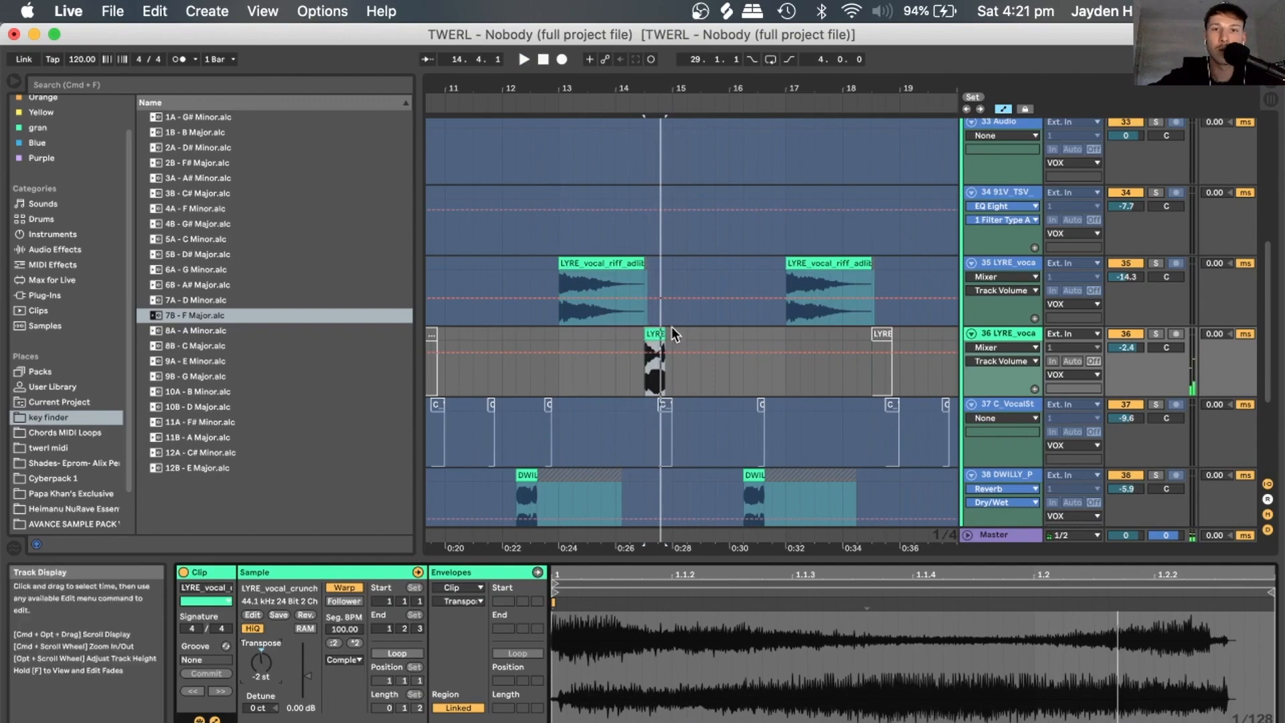
# Try a copy of the vocal clip at bar 15 with 0 st transposition, play it, and remove the copy.
pyautogui.click(672, 386)
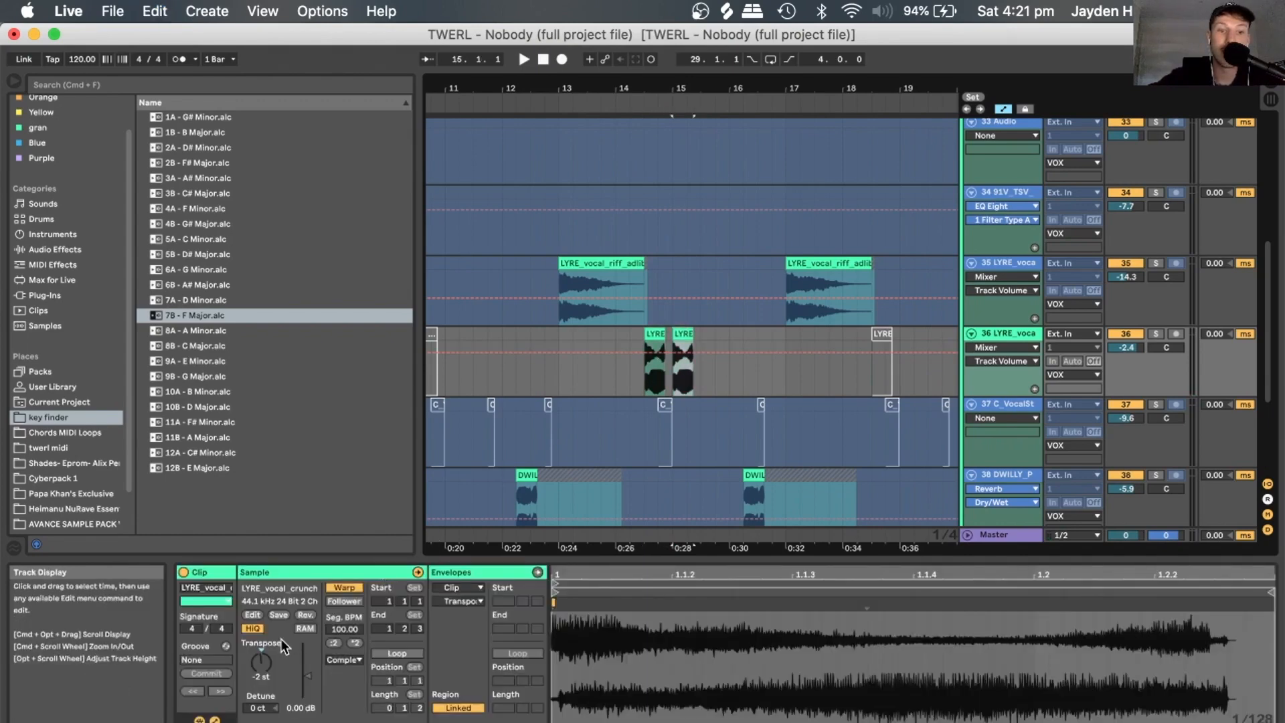
pyautogui.press('space')
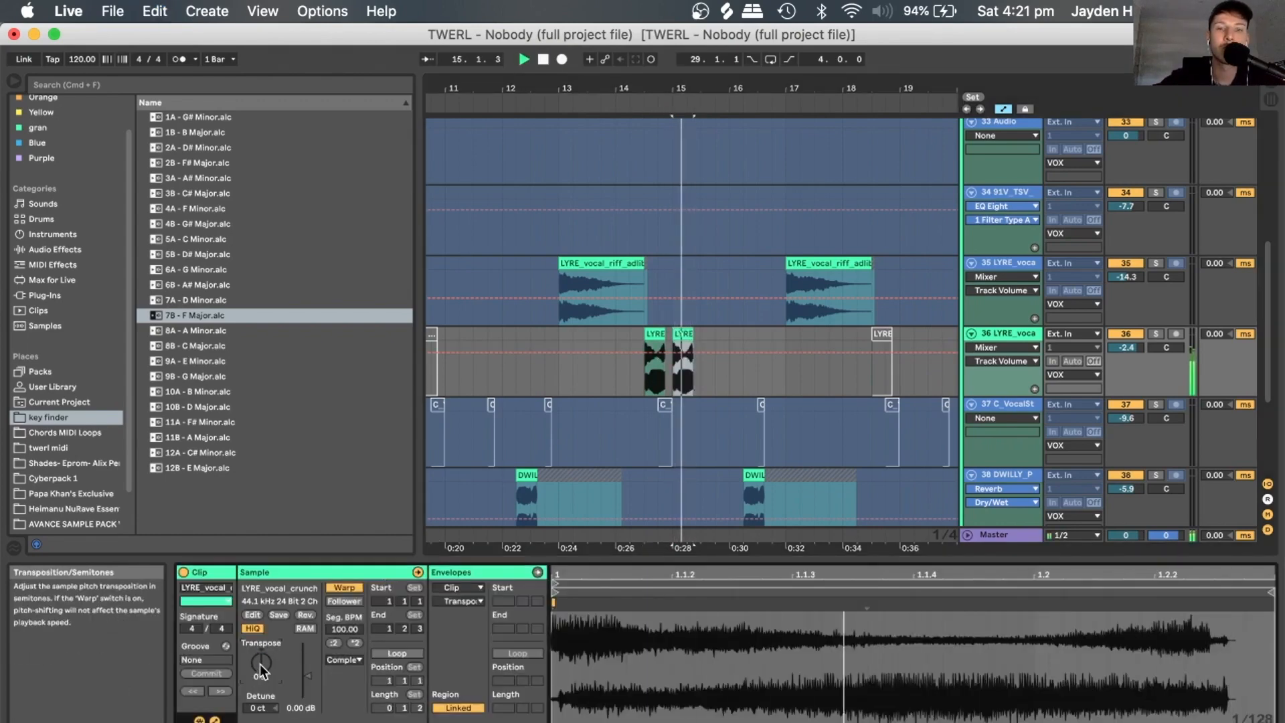
pyautogui.click(637, 375)
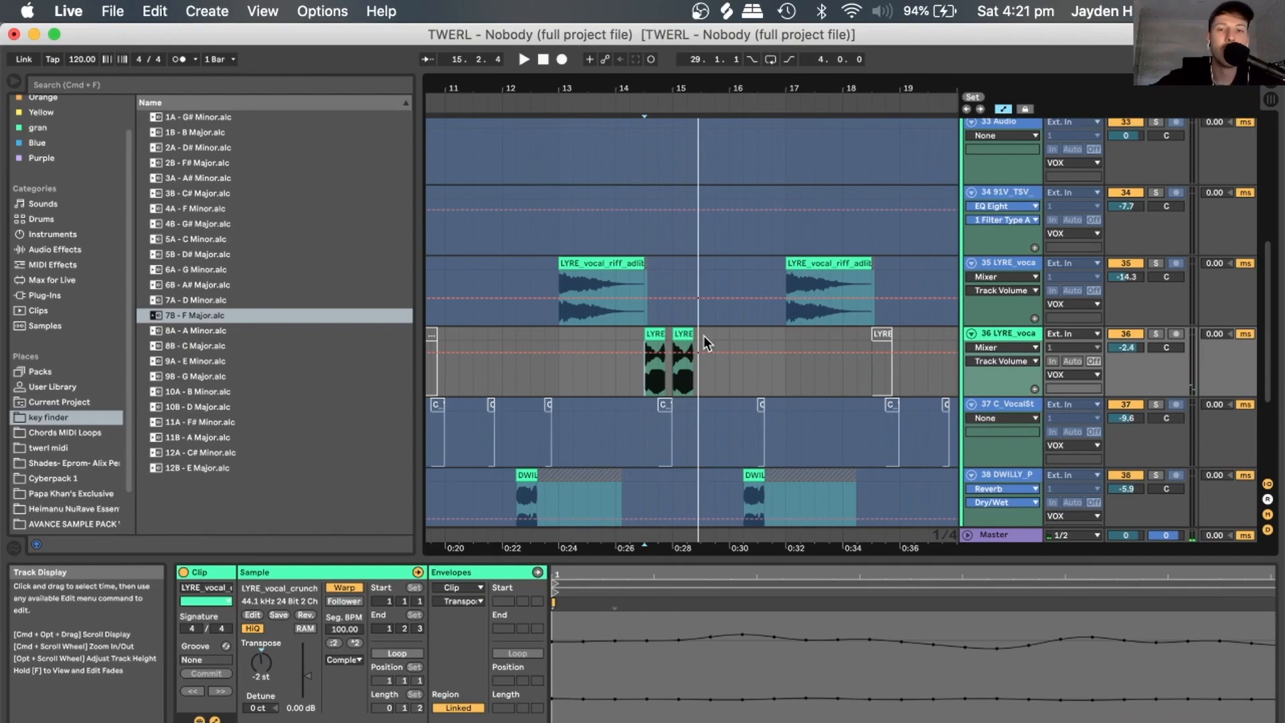
pyautogui.press('Delete')
# Audition the original vocal clip on track 36 again and undo the transposition and volume changes on that track.
pyautogui.click(655, 361)
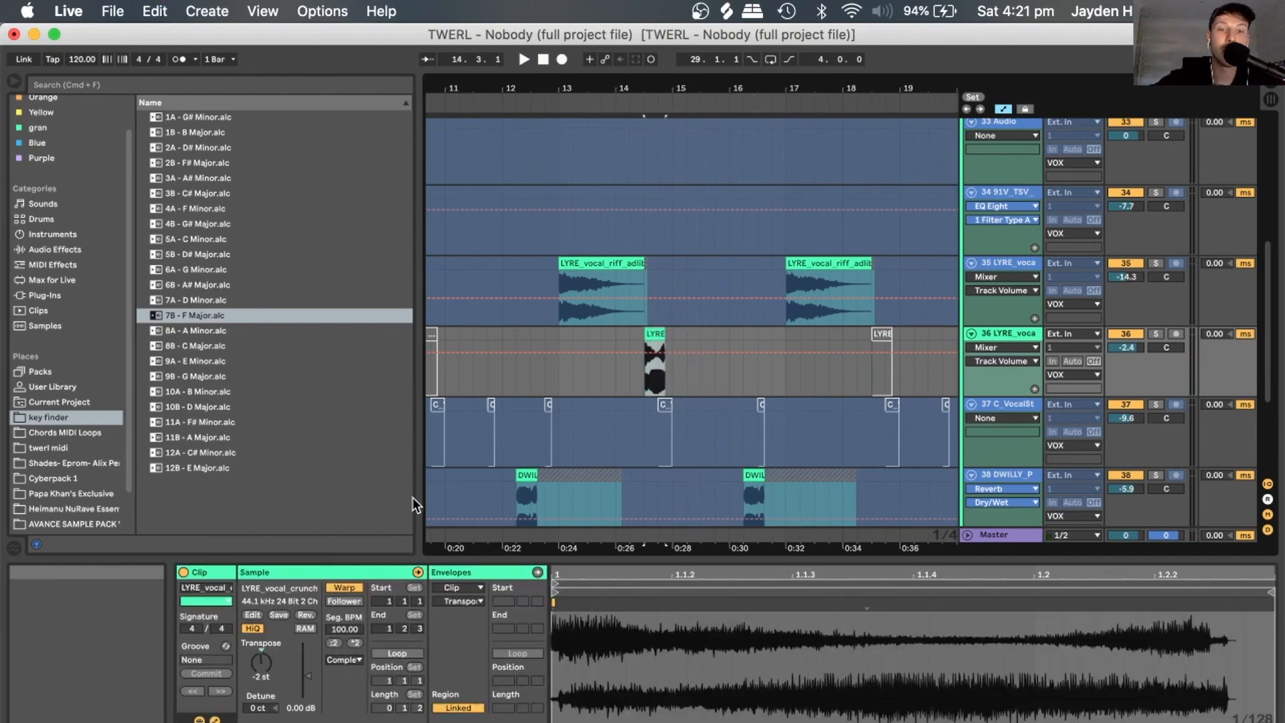
pyautogui.press('space')
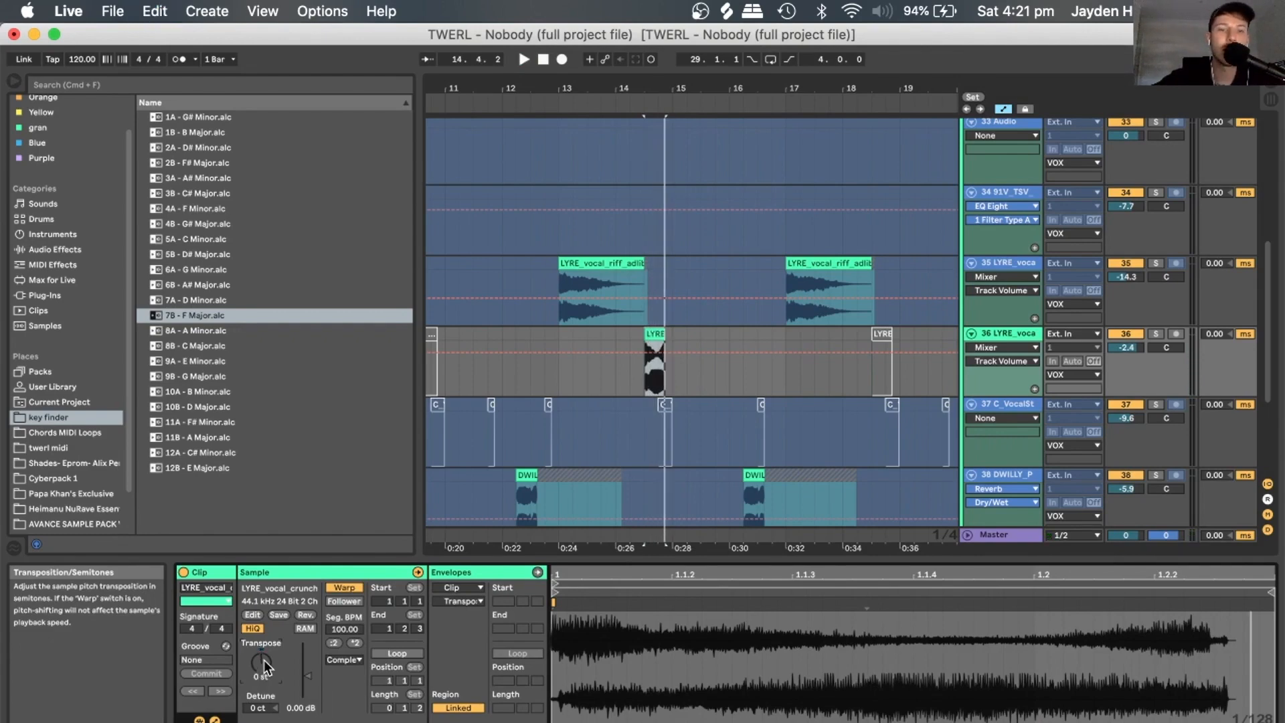
pyautogui.press('super+z')
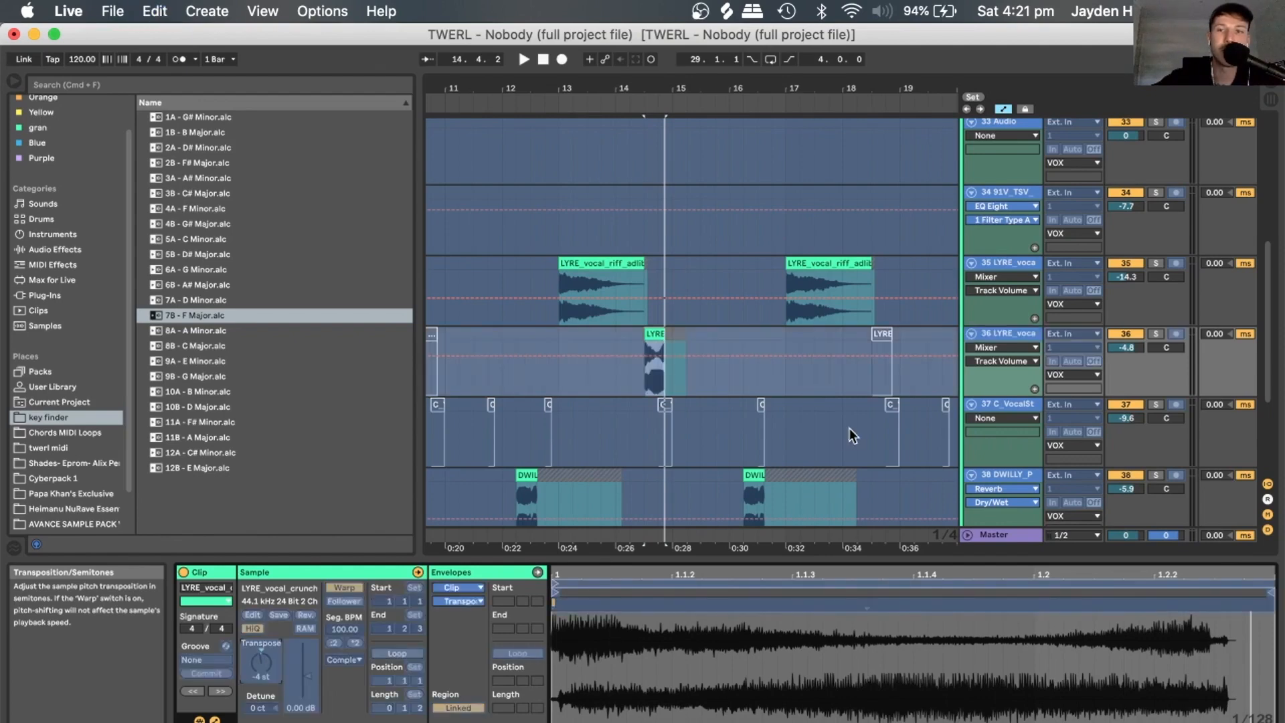
# Show the effect devices on track 36 and bring the intro's lower vocal tracks into view.
pyautogui.click(1021, 327)
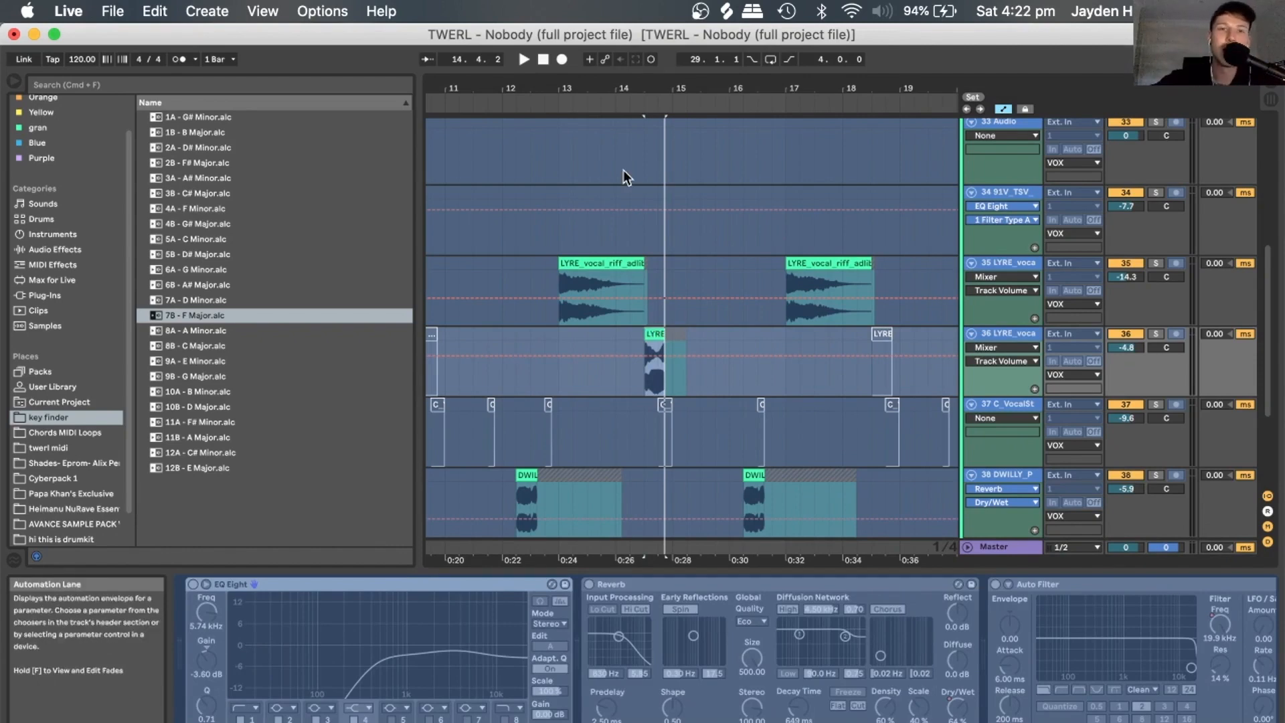
pyautogui.moveTo(653, 89); pyautogui.dragTo(653, 53)
pyautogui.scroll(-3, 671, 297)
pyautogui.hscroll(-2, 671, 297)
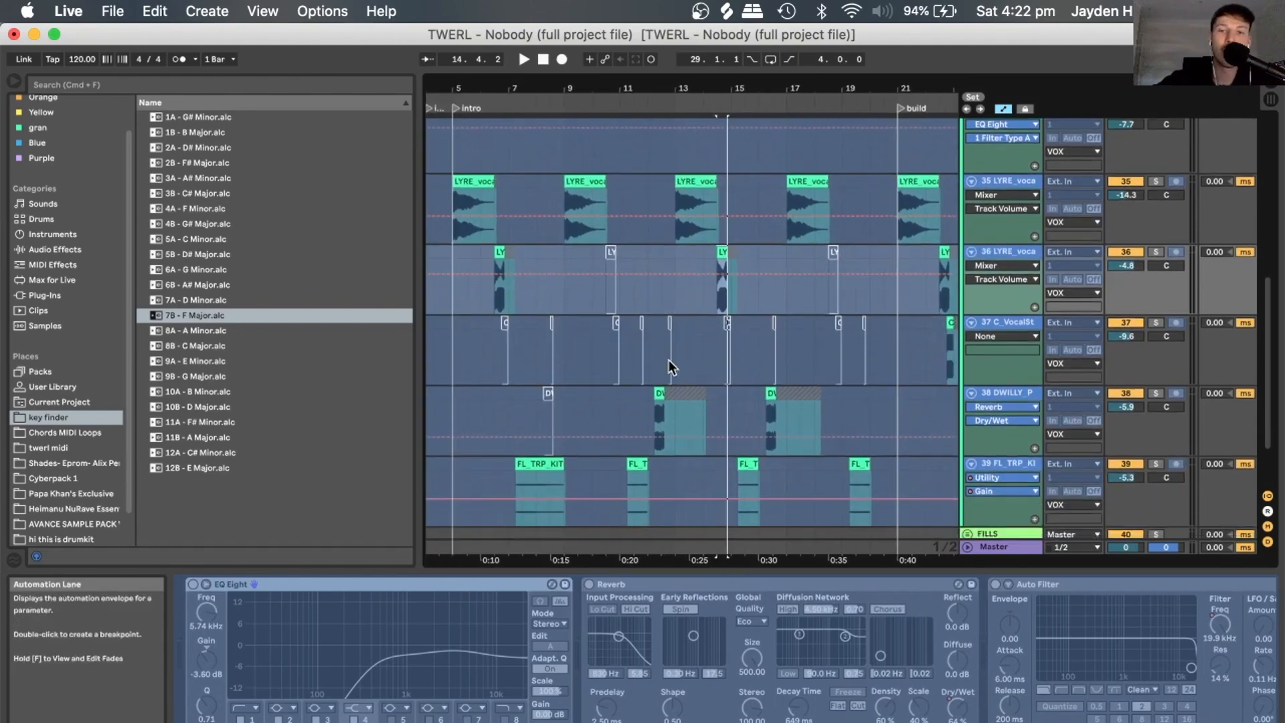
# Solo DWILLY vocal track 38 and play its clip at bar 12.
pyautogui.click(658, 399)
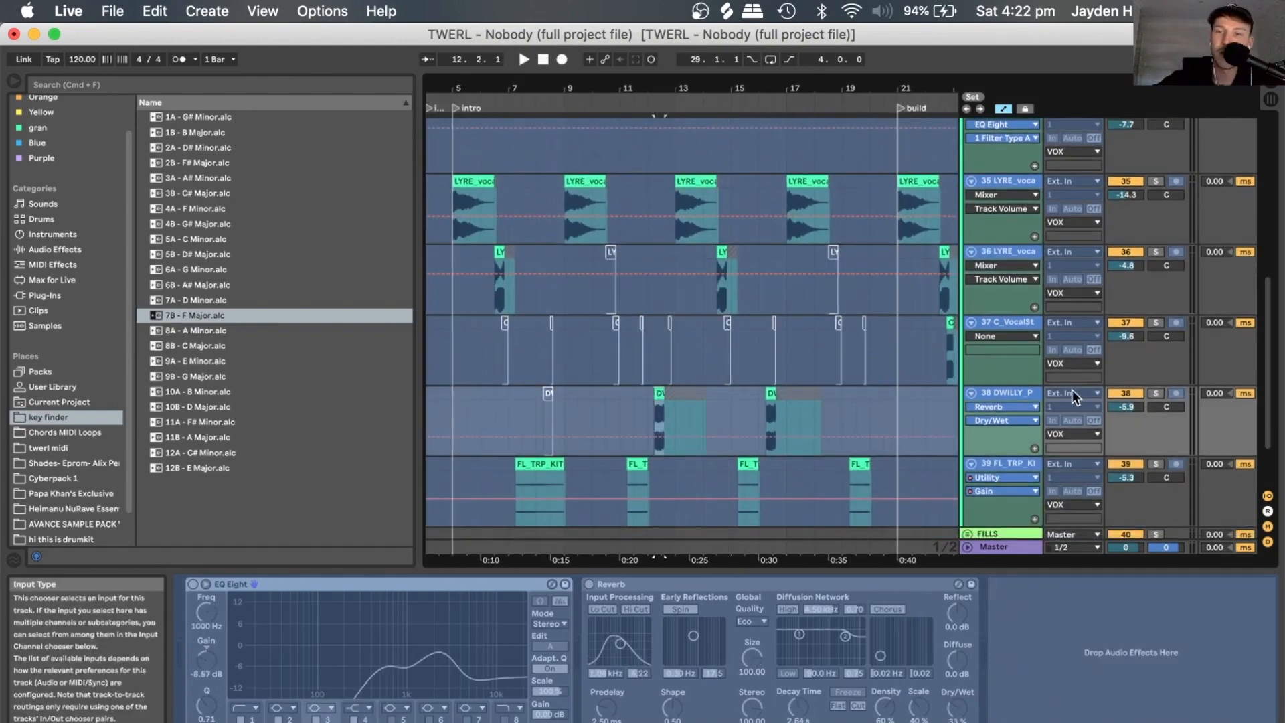
pyautogui.click(1154, 394)
pyautogui.press('space')
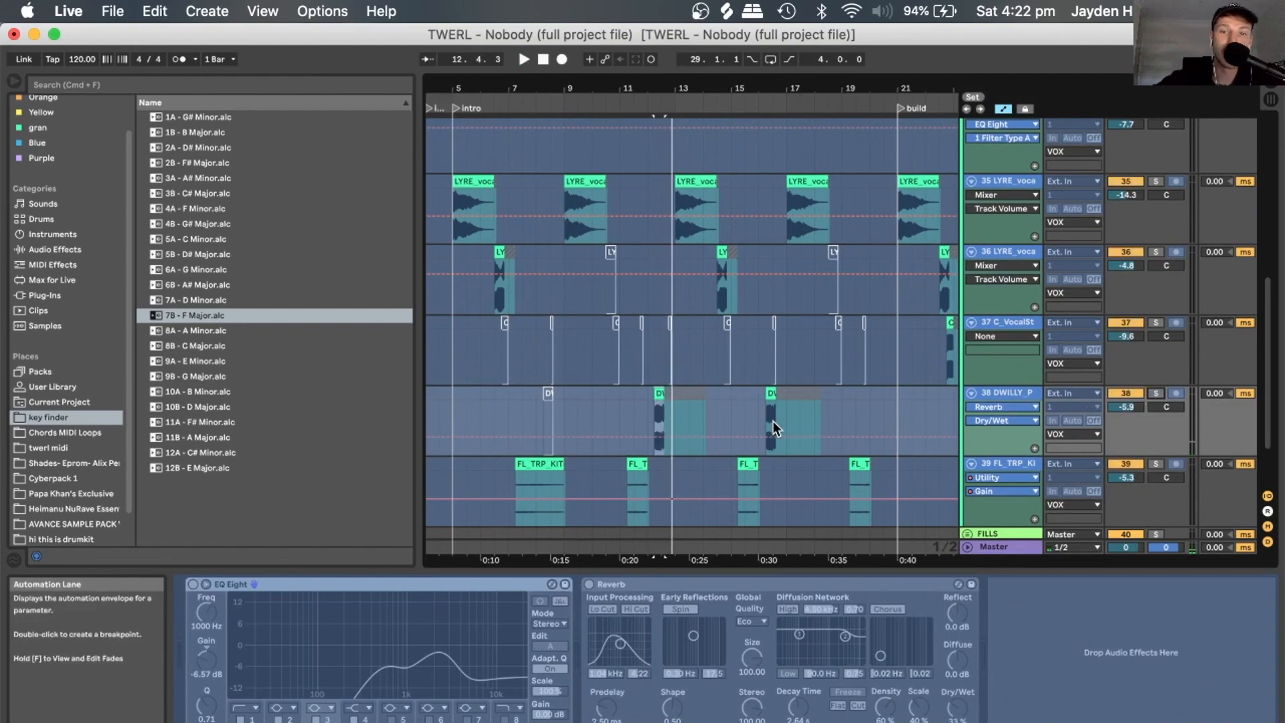
pyautogui.scroll(-1, 774, 420)
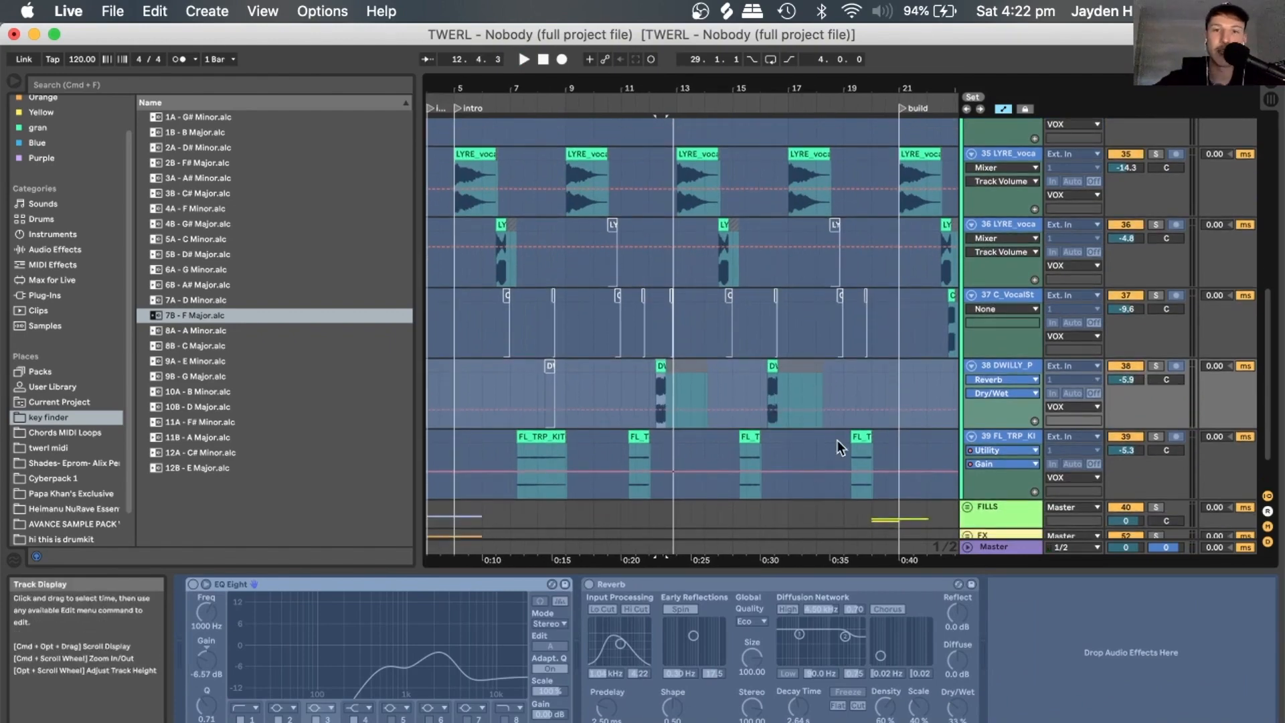
# Show the effect devices of tracks 36 and 39, and solo track 39 to play its FL_TRP_KIT clip at bar 11.
pyautogui.click(999, 223)
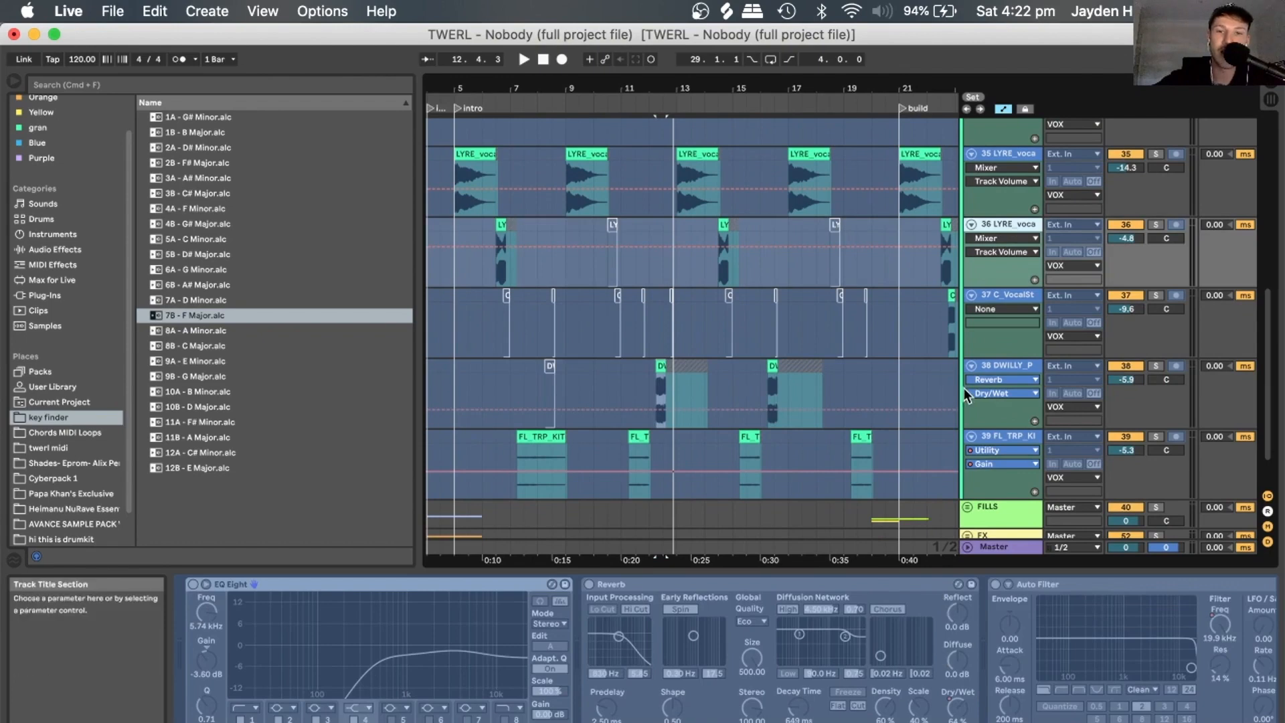
pyautogui.scroll(-1, 964, 387)
pyautogui.click(1016, 396)
pyautogui.click(1157, 399)
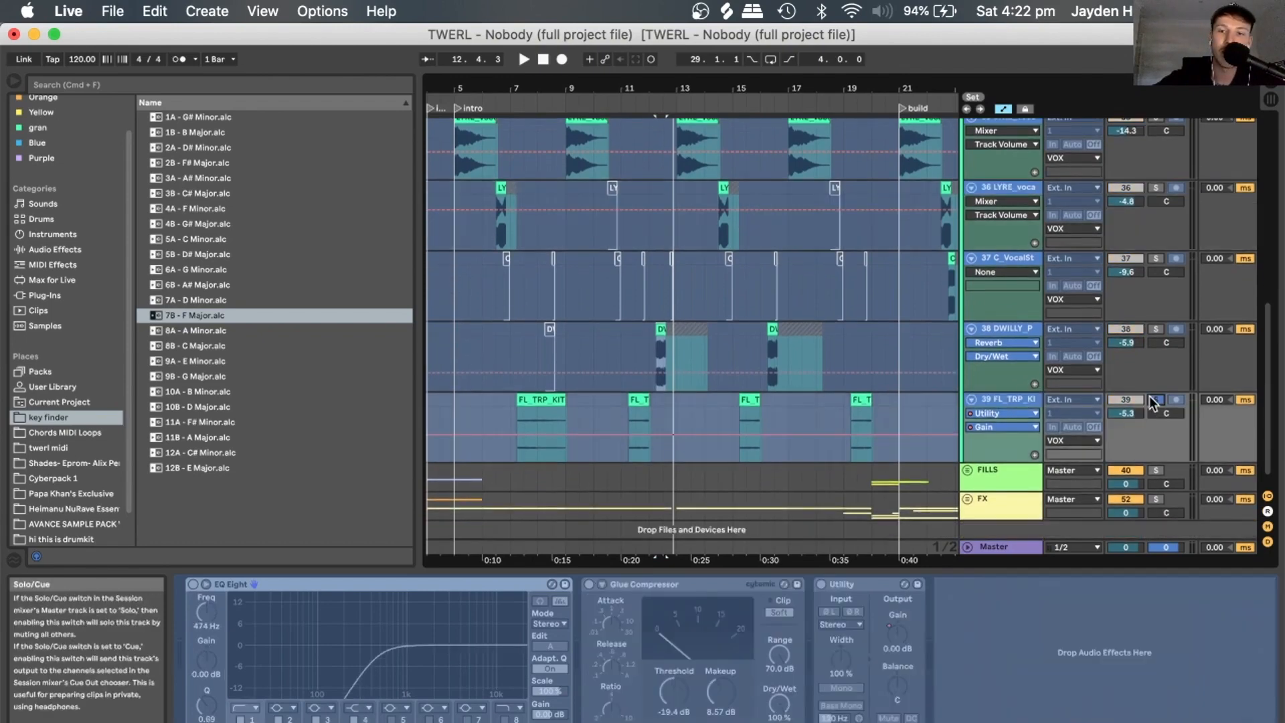
pyautogui.click(631, 404)
pyautogui.press('space')
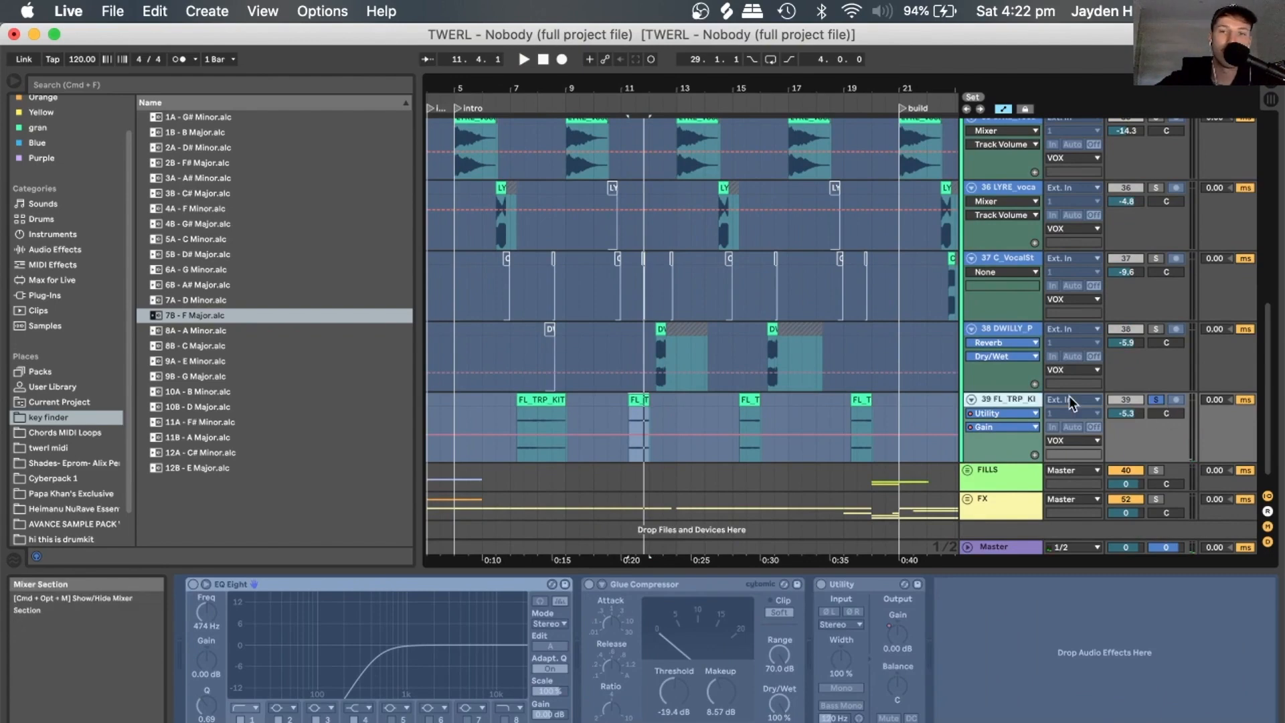
# Solo DWILLY track 38 instead and play from just past bar 11 through its vocal clip.
pyautogui.click(658, 347)
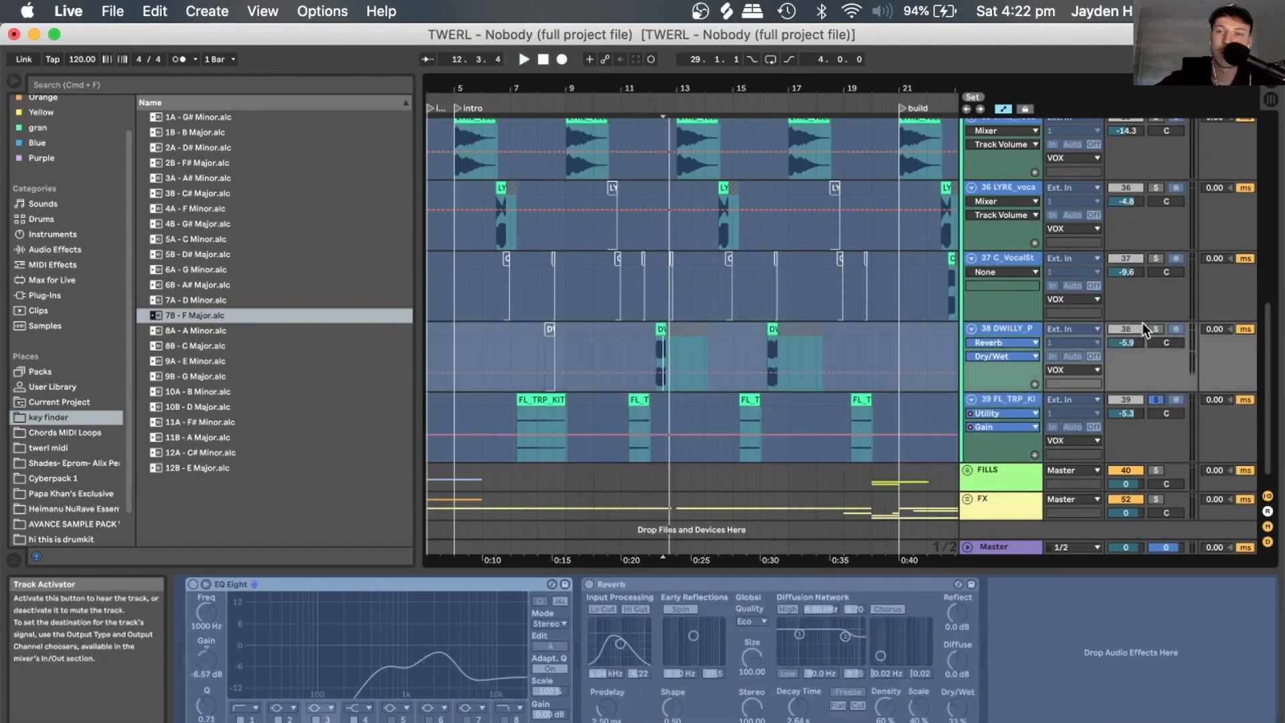
pyautogui.click(1158, 327)
pyautogui.click(639, 346)
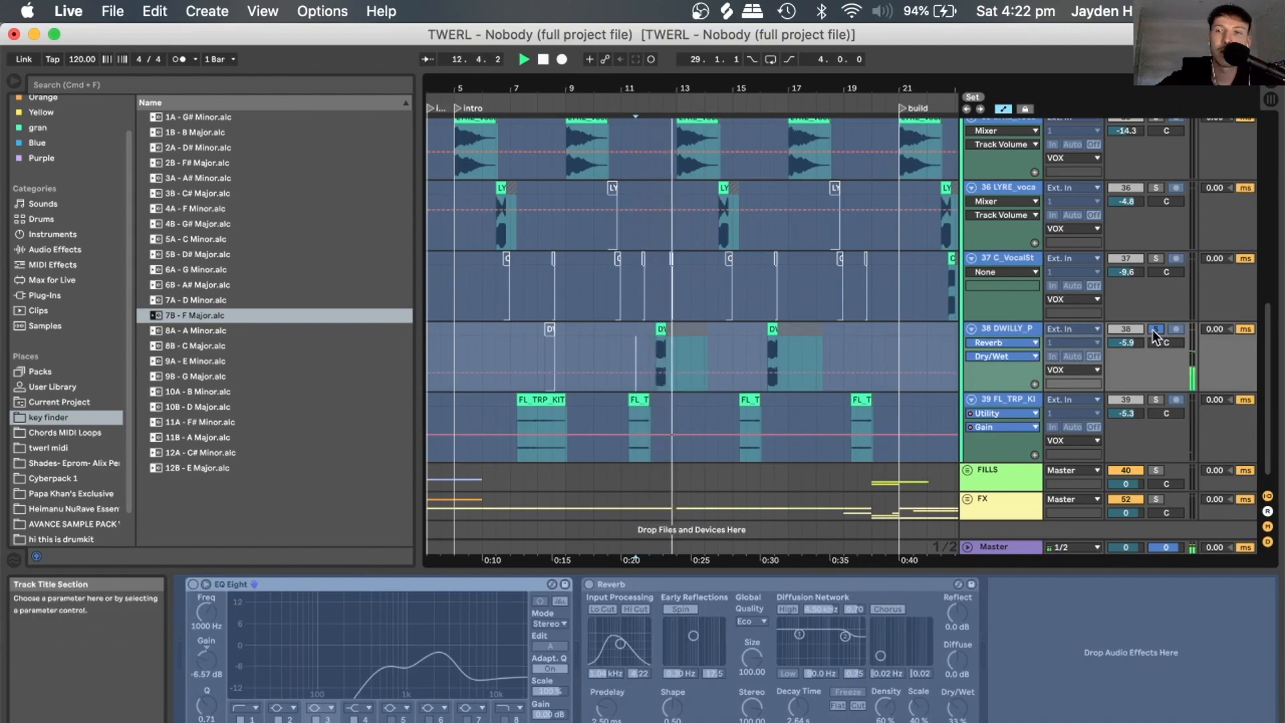
# Bring the vocal tracks of the drop 1 section into view and set the playback start at bar 29 on track 30.
pyautogui.scroll(8, 1007, 275)
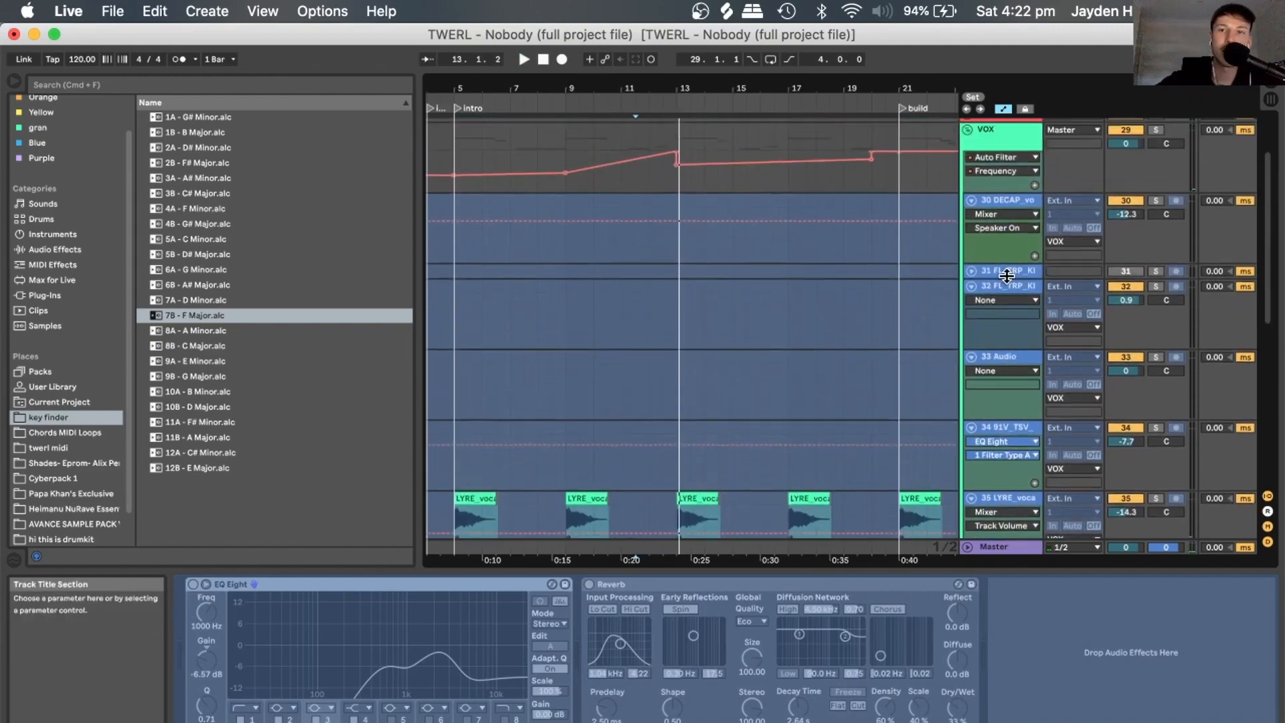
pyautogui.scroll(3, 1007, 275)
pyautogui.moveTo(810, 84); pyautogui.dragTo(749, 71)
pyautogui.hscroll(3, 747, 261)
pyautogui.scroll(-1, 748, 261)
pyautogui.hscroll(1, 746, 259)
pyautogui.scroll(-1, 746, 259)
pyautogui.moveTo(641, 85); pyautogui.dragTo(498, 70)
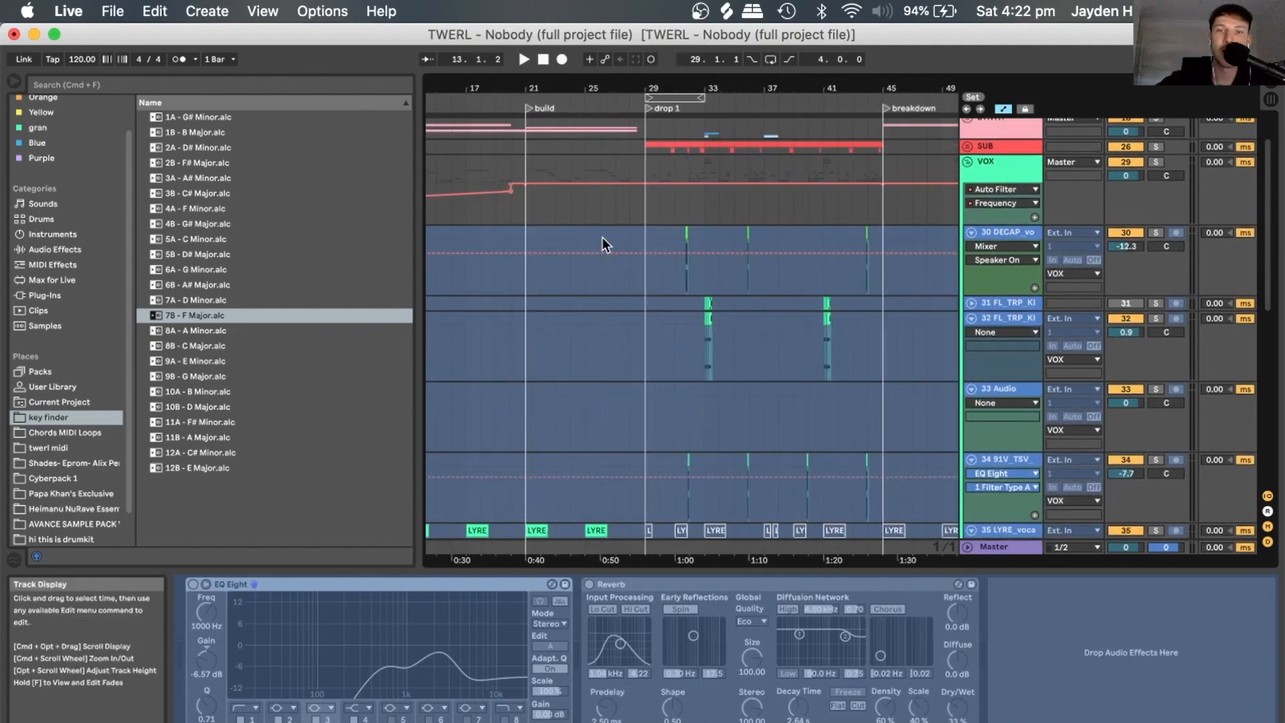
pyautogui.click(650, 281)
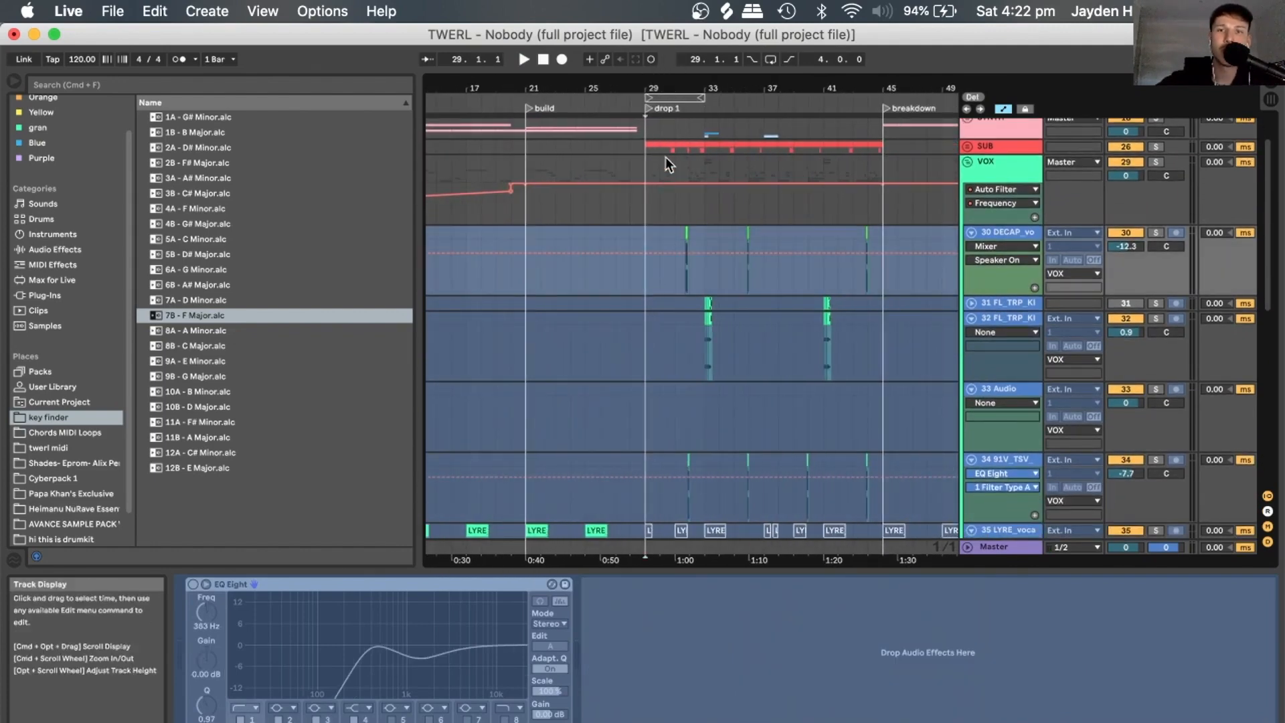
pyautogui.moveTo(672, 81); pyautogui.dragTo(528, 83)
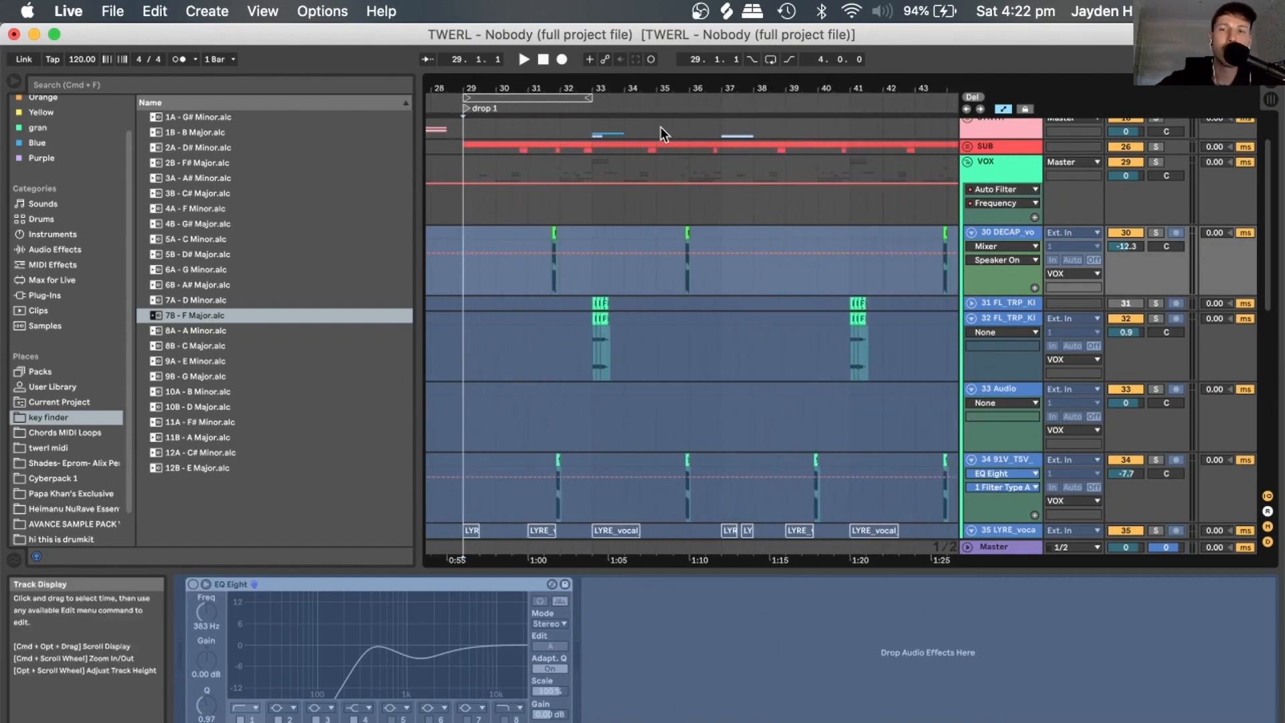
# Unfold the DROP group, solo the main vox track to play it from bar 29, then unsolo it and fold the group.
pyautogui.scroll(3, 680, 212)
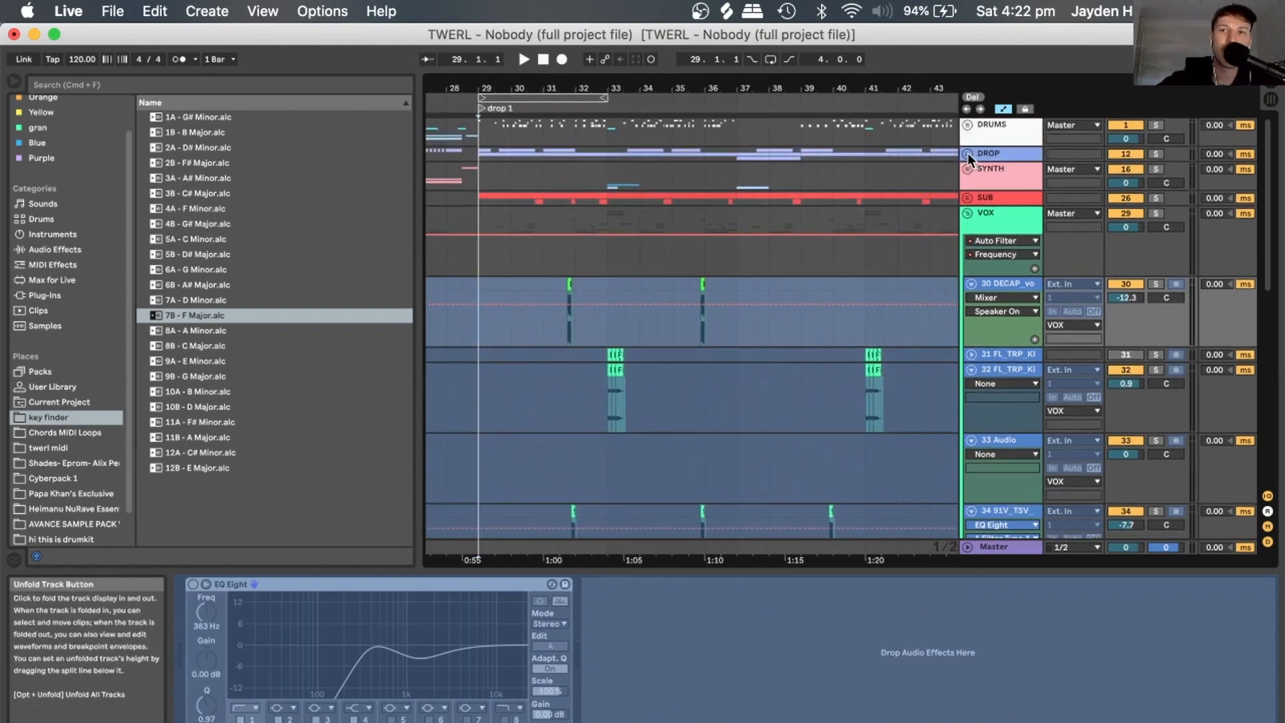
pyautogui.click(968, 154)
pyautogui.click(1156, 211)
pyautogui.press('space')
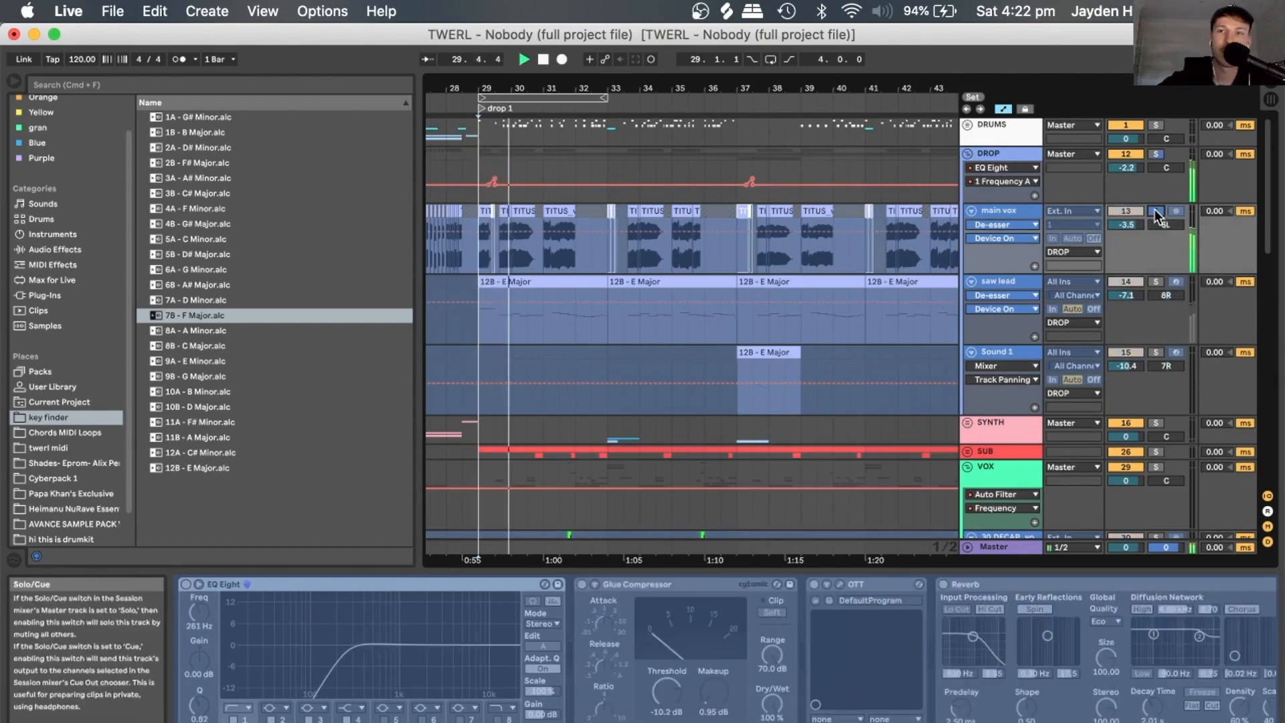
pyautogui.click(1155, 211)
pyautogui.click(969, 154)
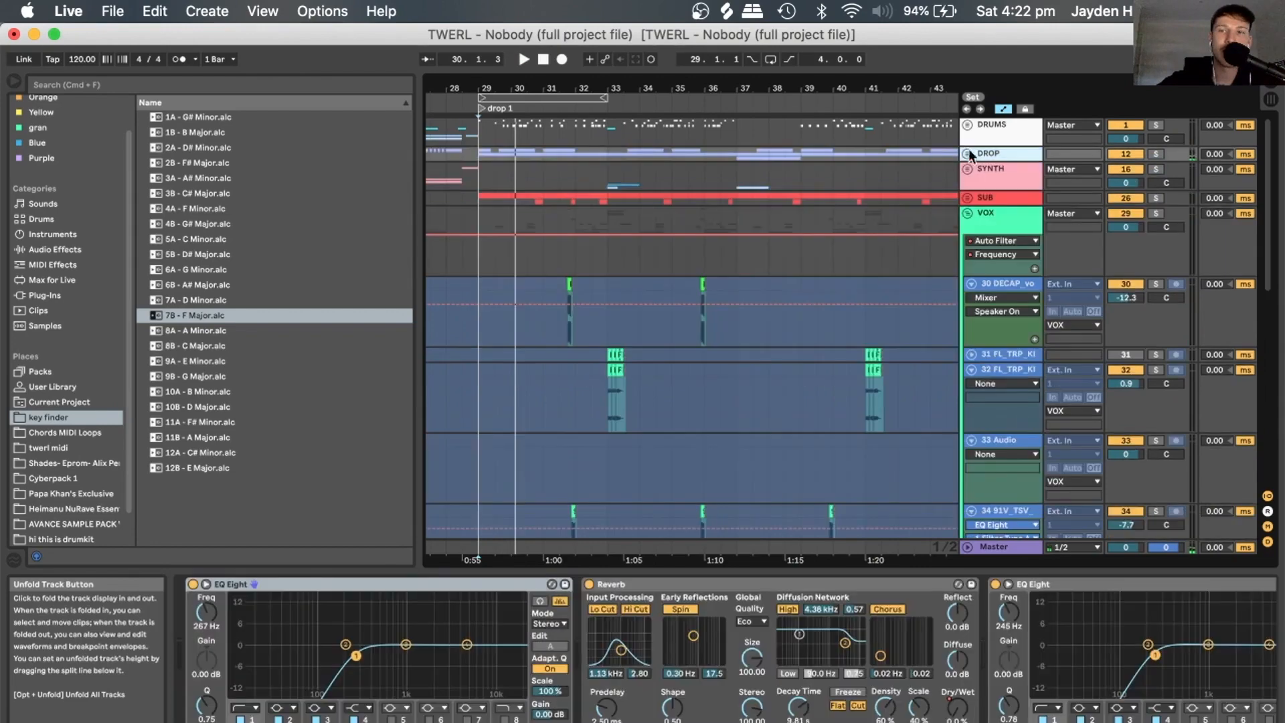
# Solo the VOX group and play it from just before the DECAP clip on track 30, ahead of bar 32.
pyautogui.moveTo(503, 75); pyautogui.dragTo(506, 80)
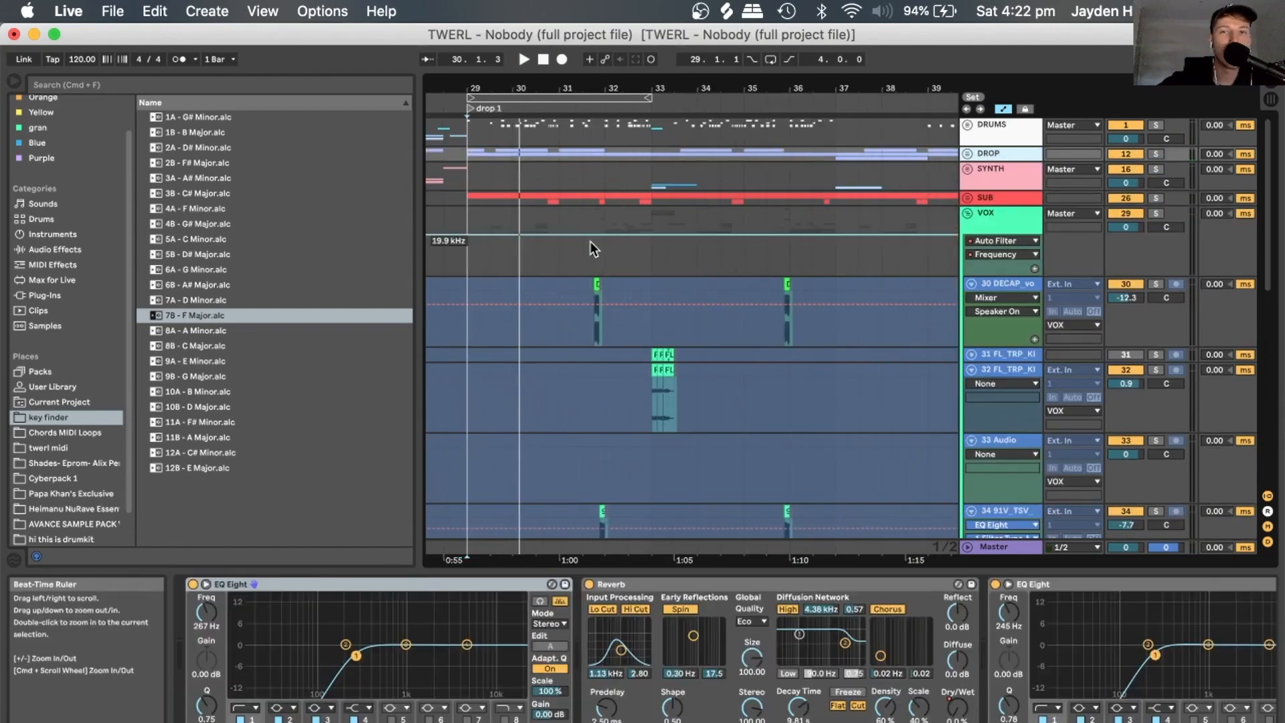
pyautogui.scroll(-3, 590, 241)
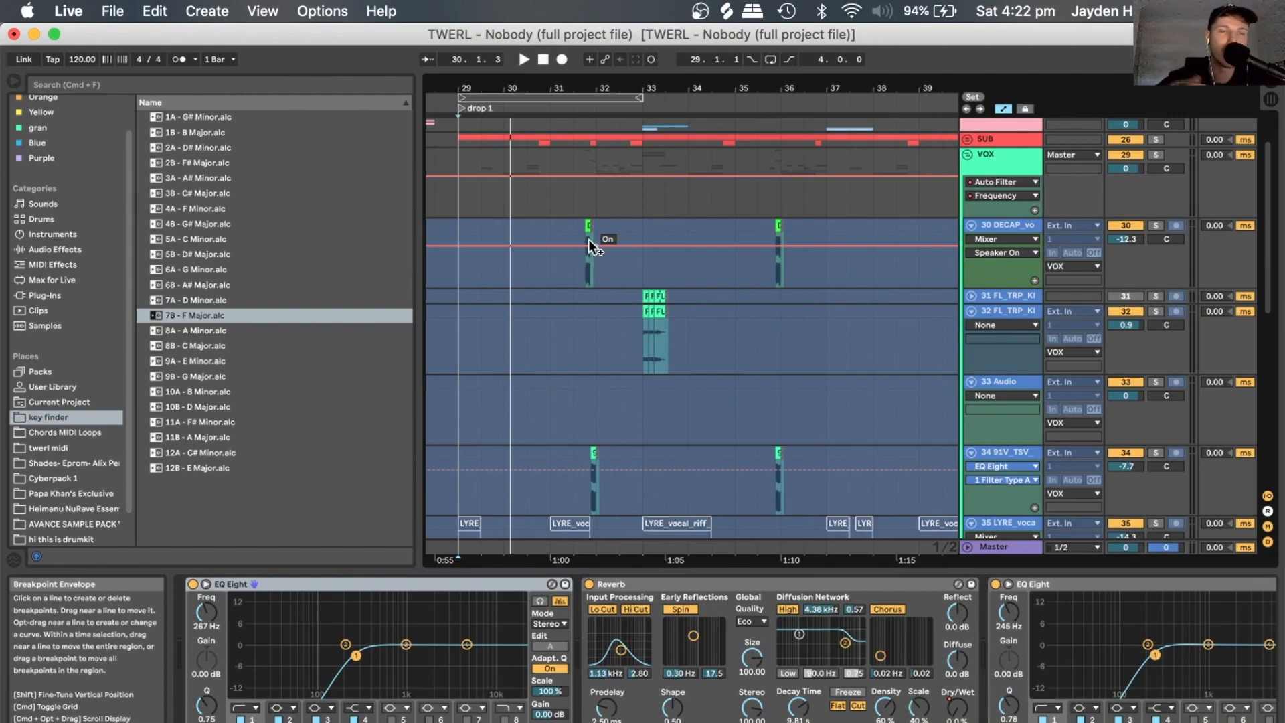
pyautogui.click(589, 239)
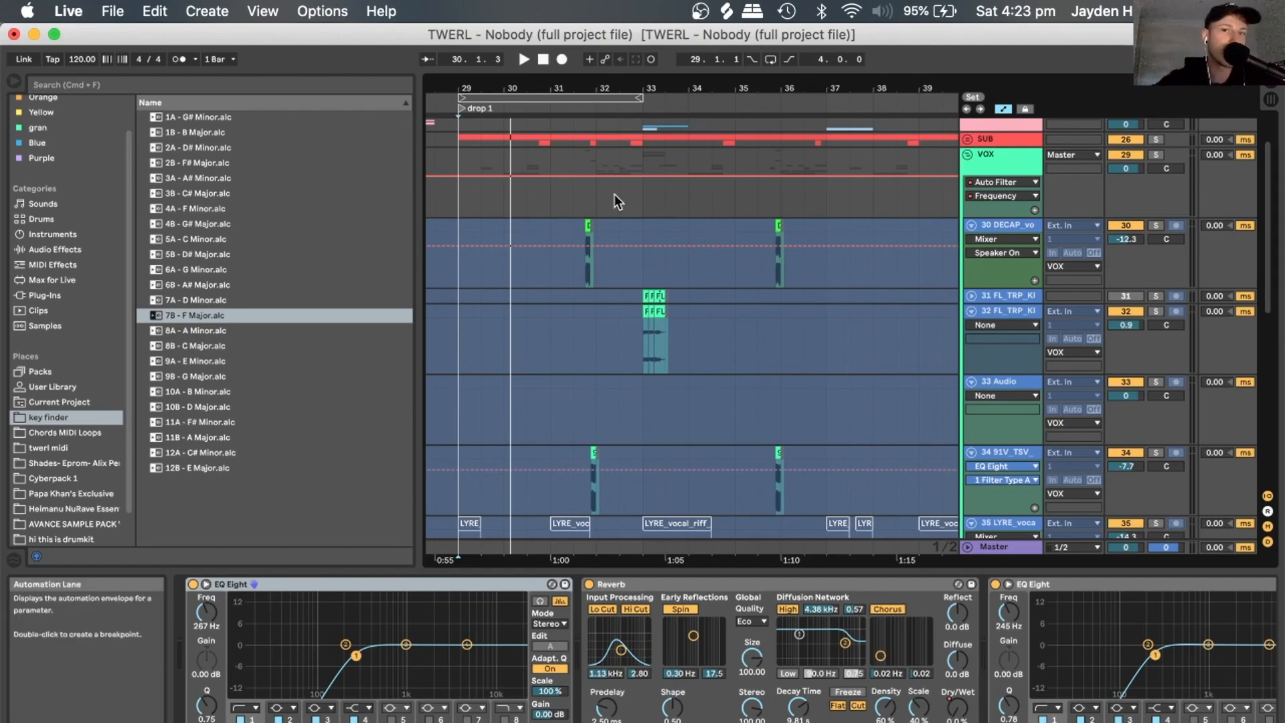
pyautogui.click(574, 225)
pyautogui.press('space')
pyautogui.click(1156, 225)
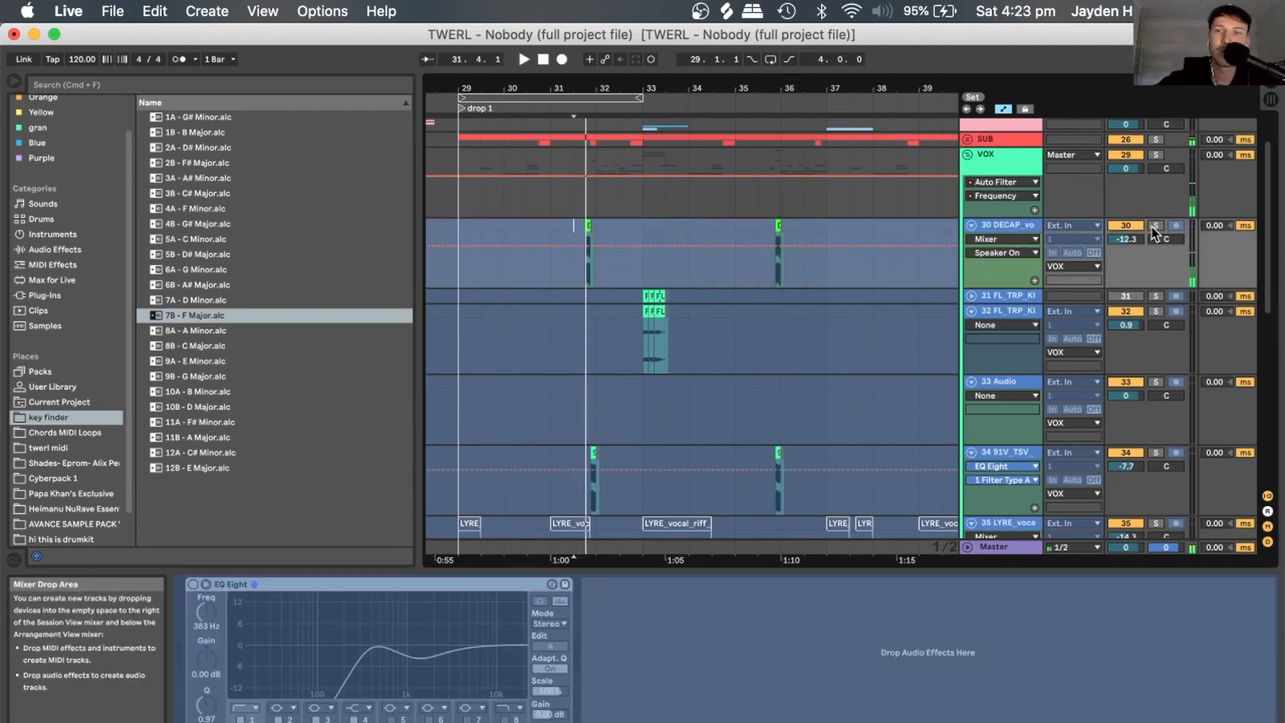
pyautogui.press('space')
pyautogui.click(1155, 155)
pyautogui.press('space')
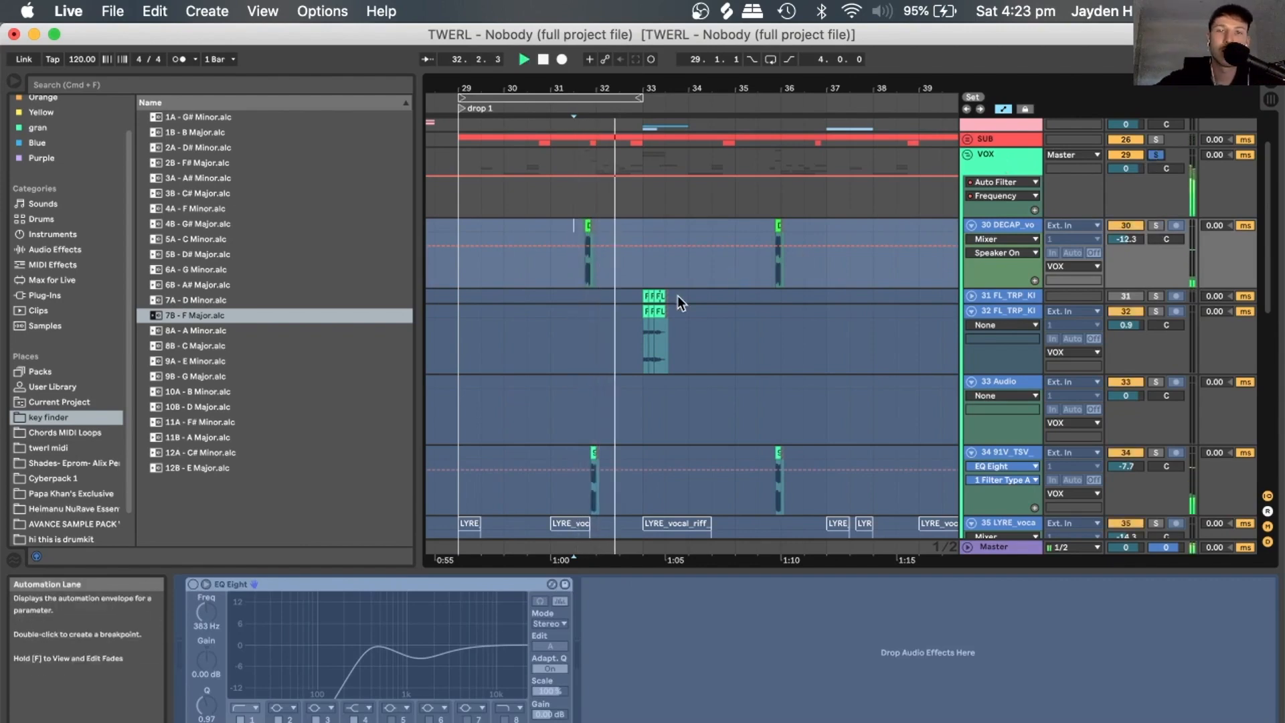
# Play the soloed VOX group from bar 29 and follow the clips on vocal tracks 34 to 39.
pyautogui.scroll(-5, 678, 296)
pyautogui.click(477, 401)
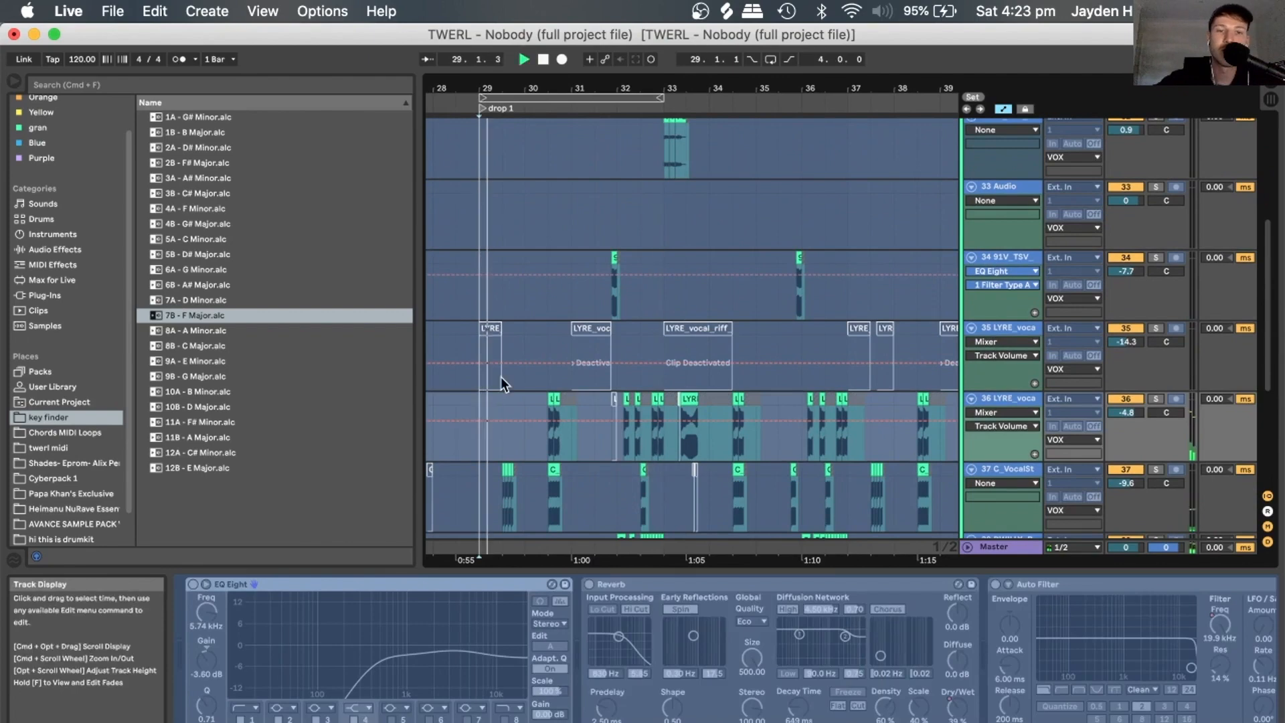
pyautogui.scroll(-2, 501, 376)
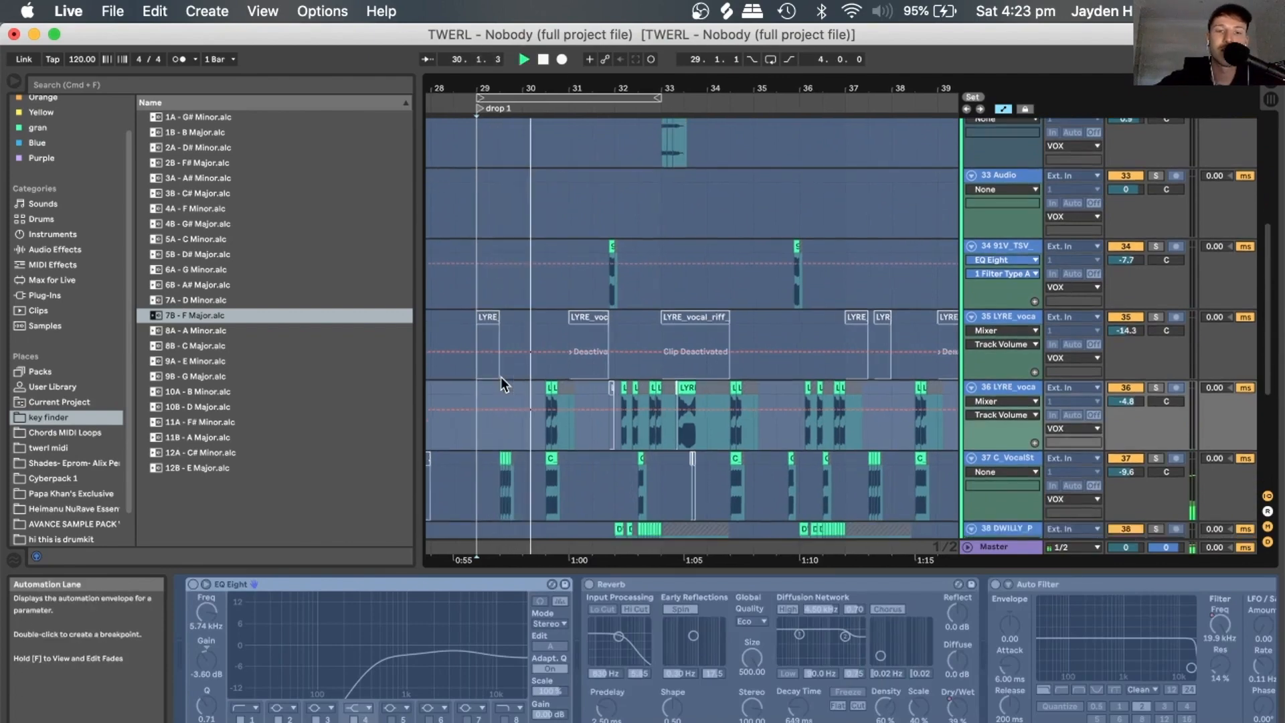
pyautogui.scroll(-3, 499, 375)
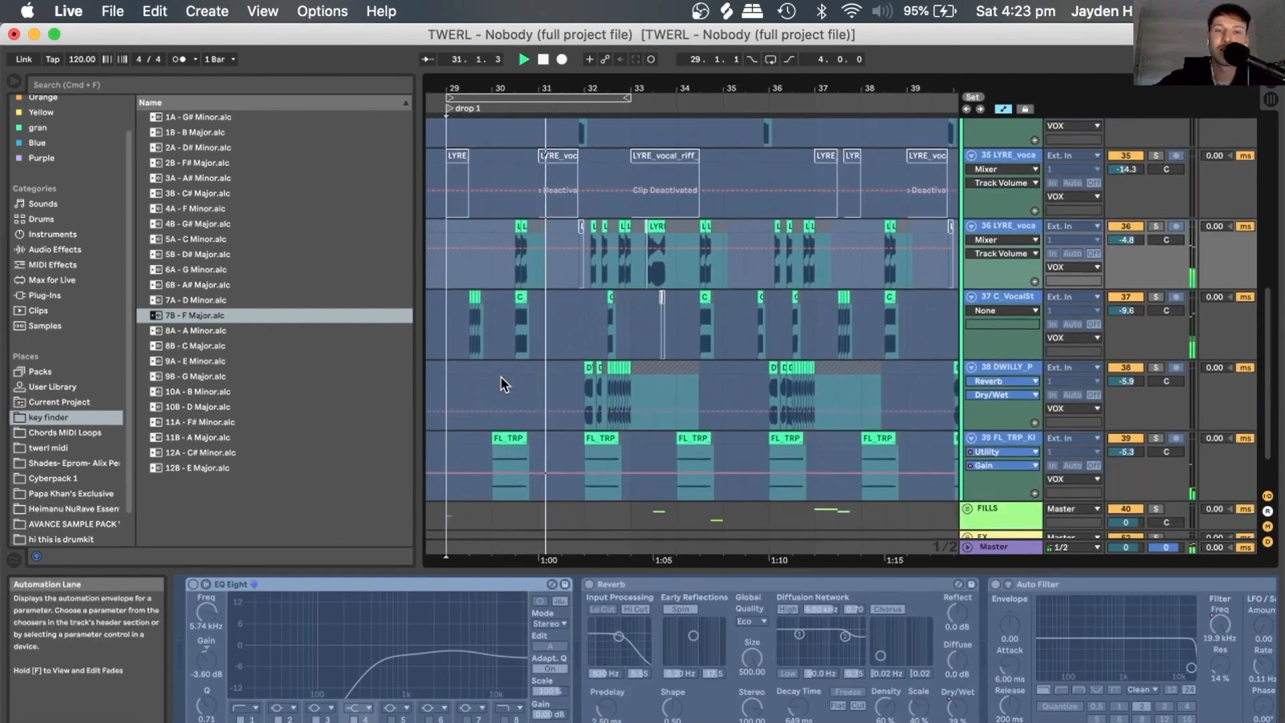
# Solo DWILLY track 38 and play its vocal clips from bar 32.
pyautogui.scroll(1, 500, 376)
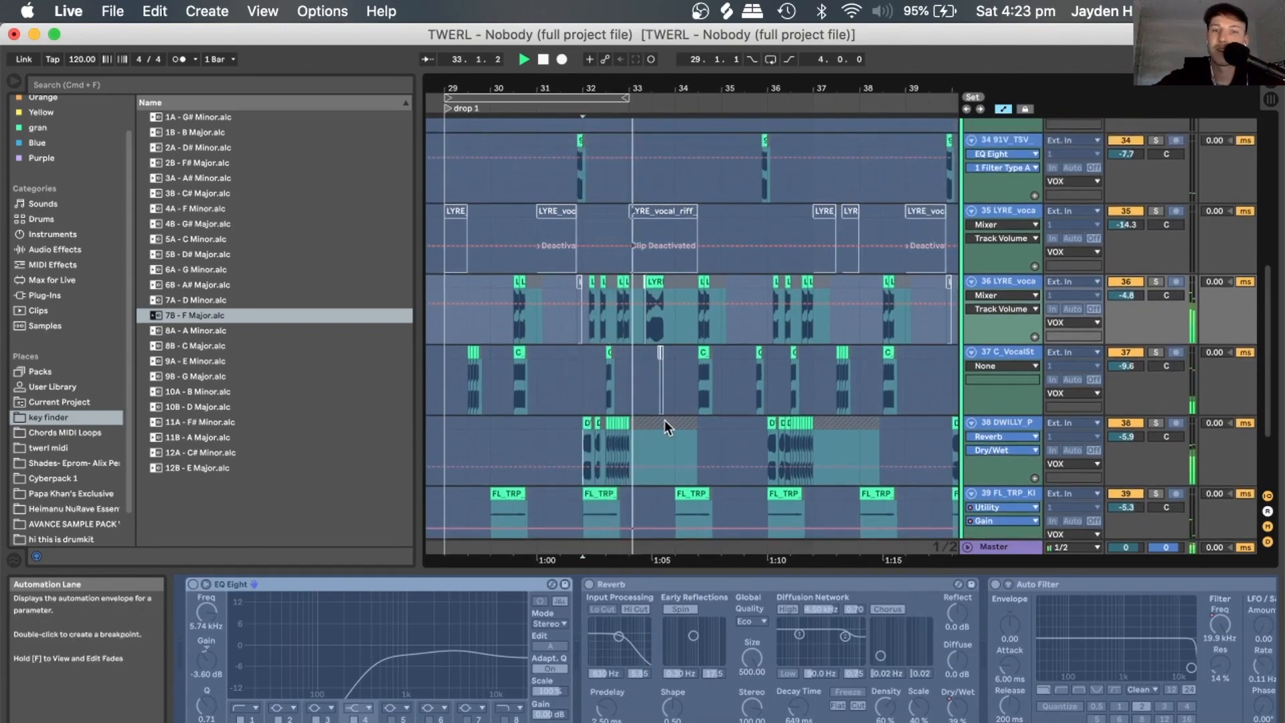
pyautogui.click(586, 440)
pyautogui.press('space')
pyautogui.click(1156, 423)
pyautogui.press('space')
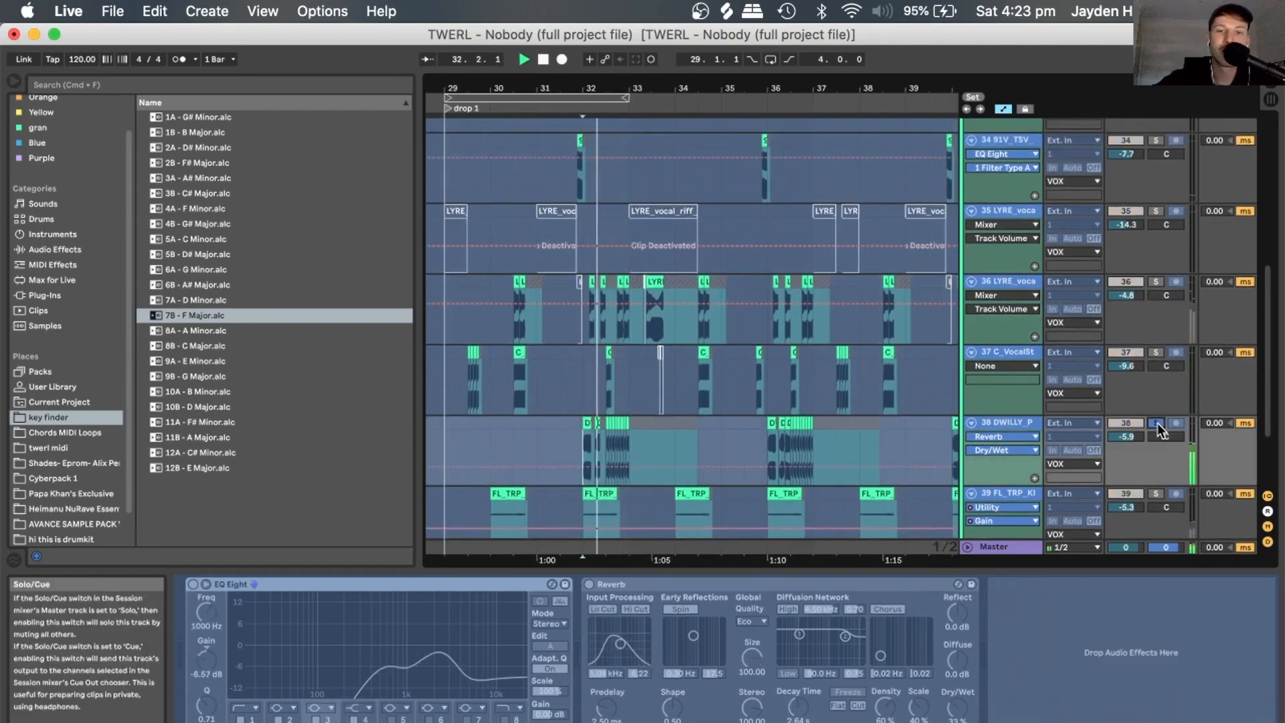
# Solo LYRE track 36 and then C_Vocal track 37, playing each from bar 32.
pyautogui.click(1156, 281)
pyautogui.press('space')
pyautogui.press('space')
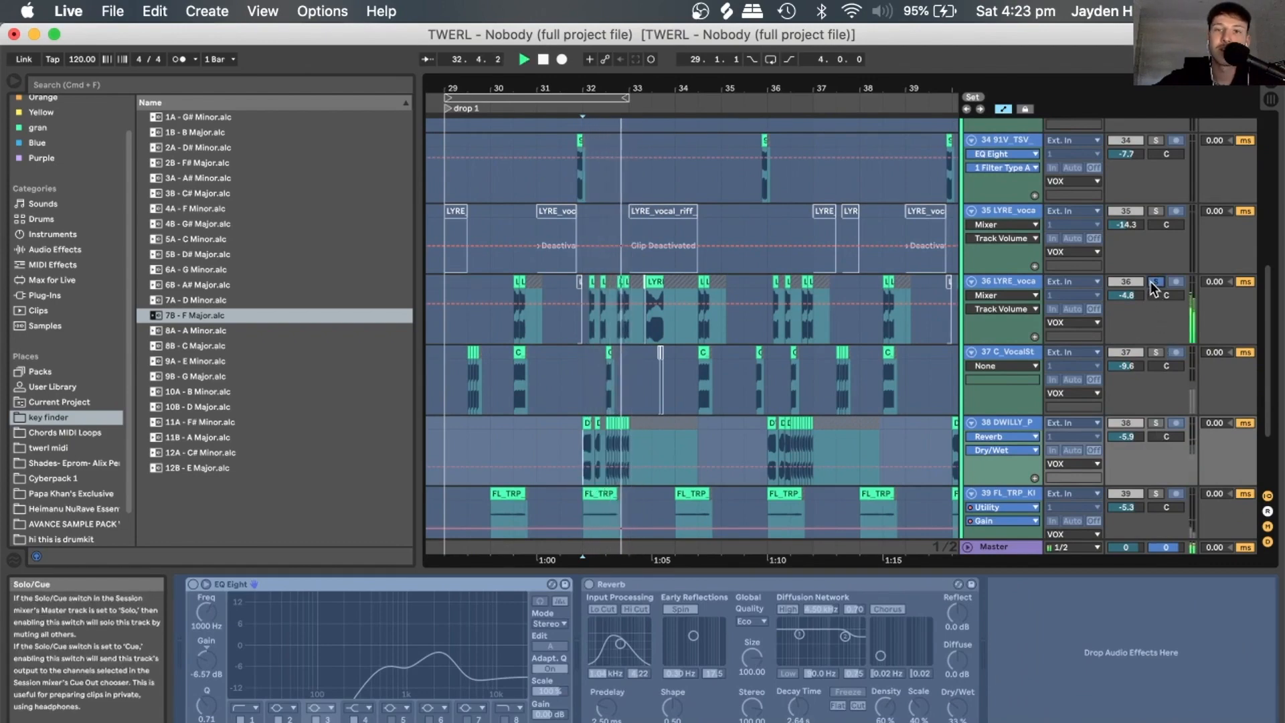
pyautogui.click(1156, 353)
pyautogui.press('space')
pyautogui.press('space')
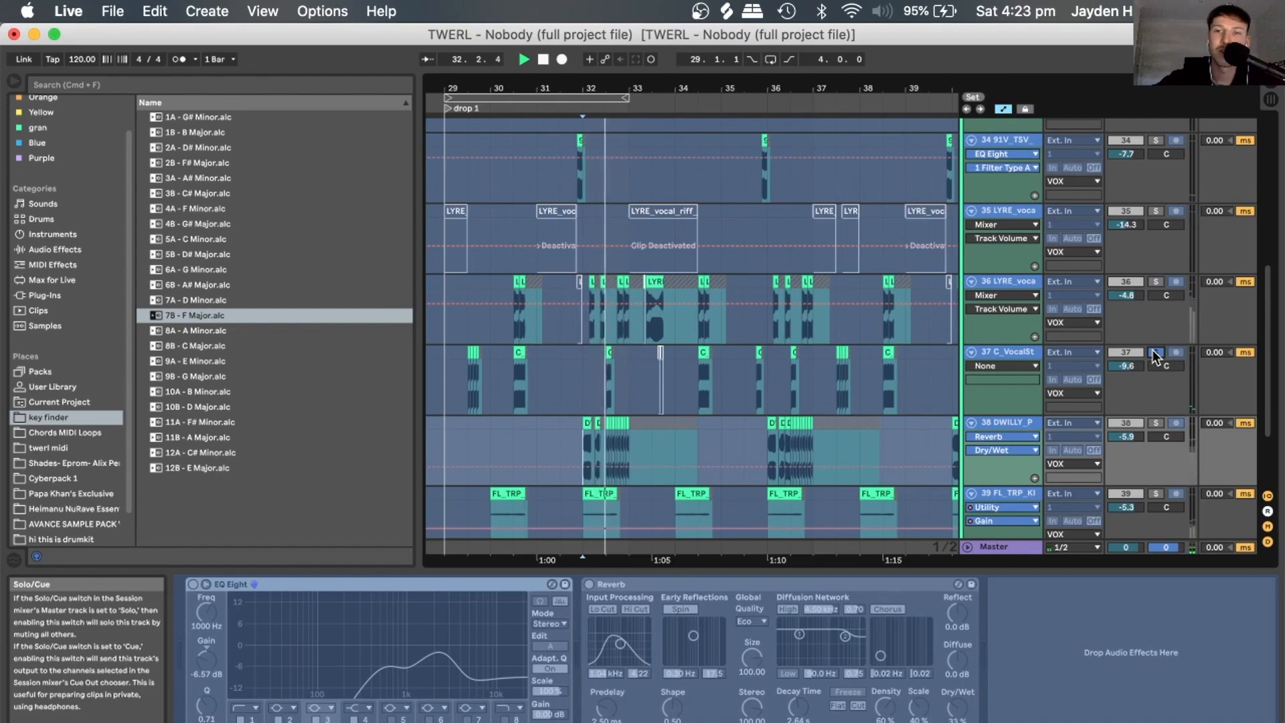
# Solo FL_TRP_KIT track 39 and play its clip from bar 32.
pyautogui.click(1157, 493)
pyautogui.press('space')
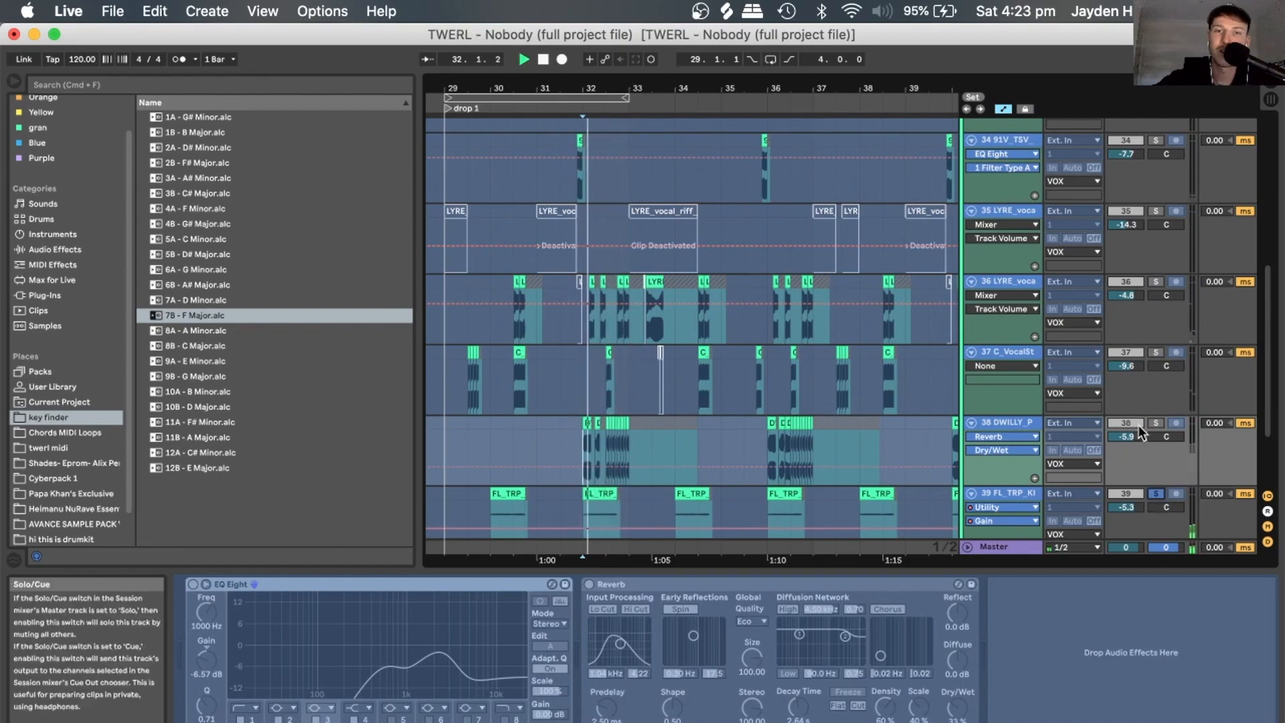
pyautogui.scroll(2, 1134, 359)
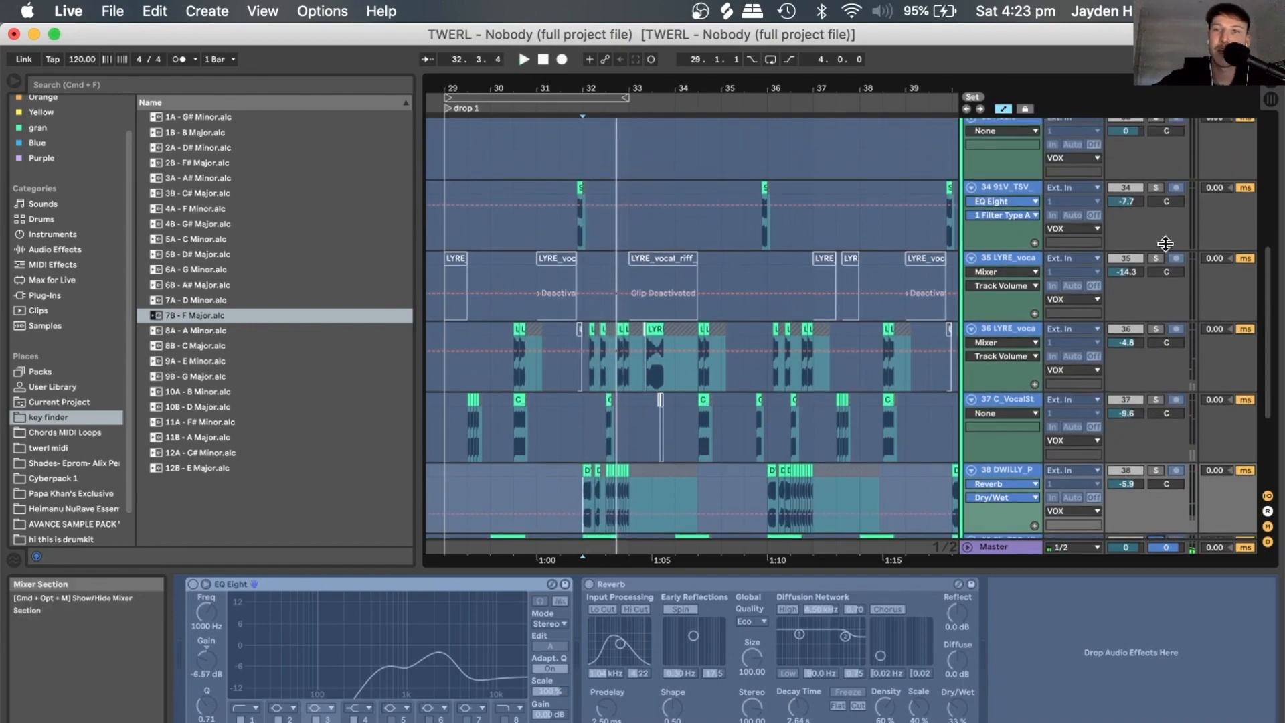
pyautogui.press('space')
# Solo track 34 and play from just before its clip near bar 32.
pyautogui.click(1156, 188)
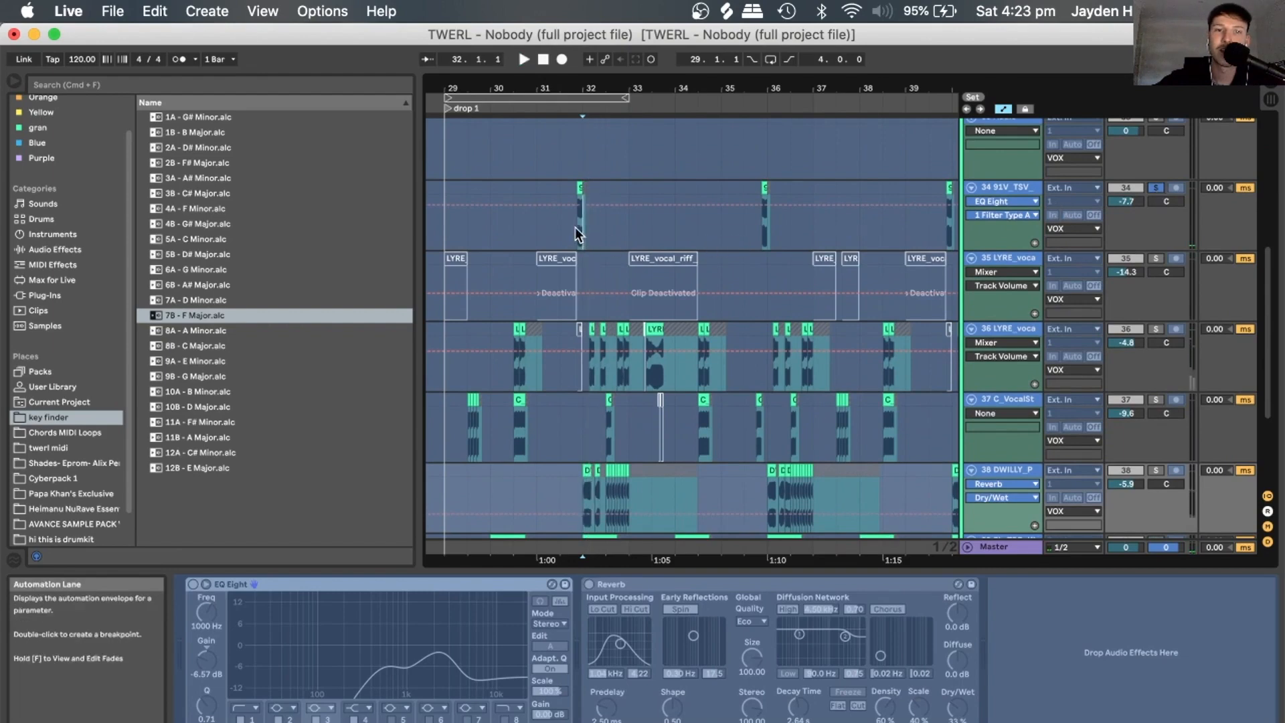
pyautogui.click(575, 227)
pyautogui.scroll(5, 870, 221)
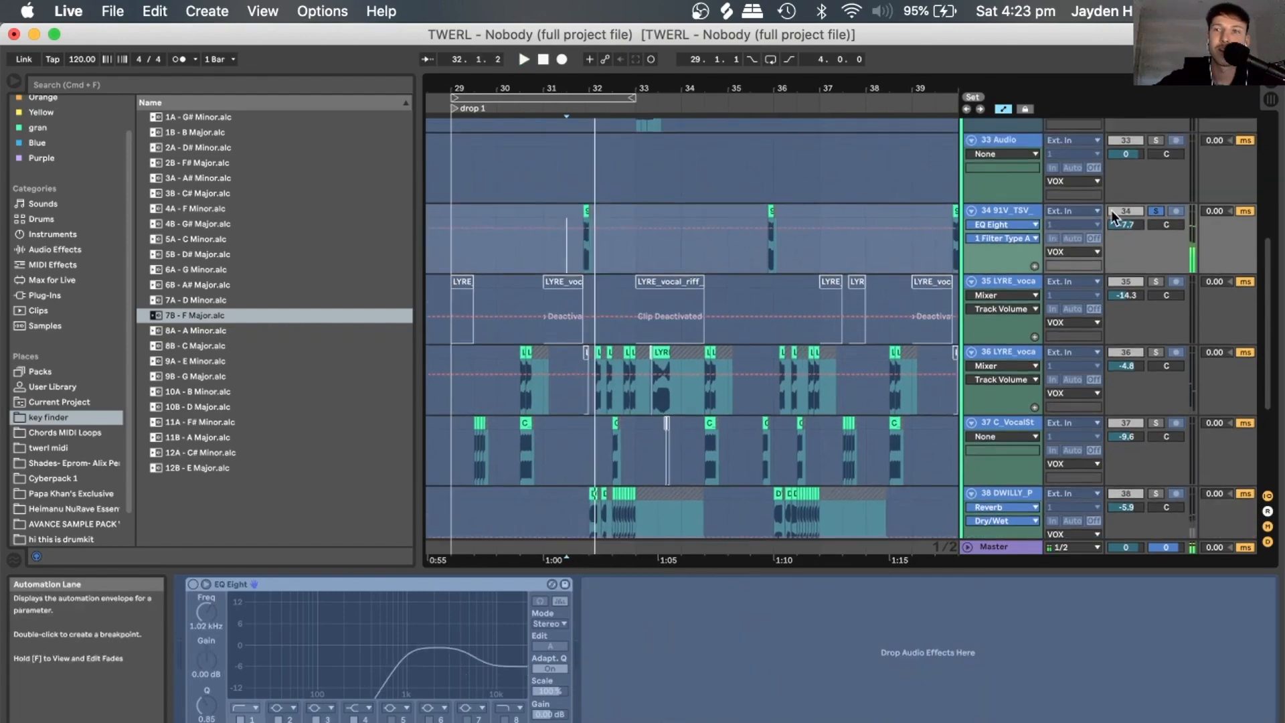
# Solo FL_TRP_KIT track 32, play its clips from bar 33 and show the track's effect devices.
pyautogui.scroll(5, 1112, 211)
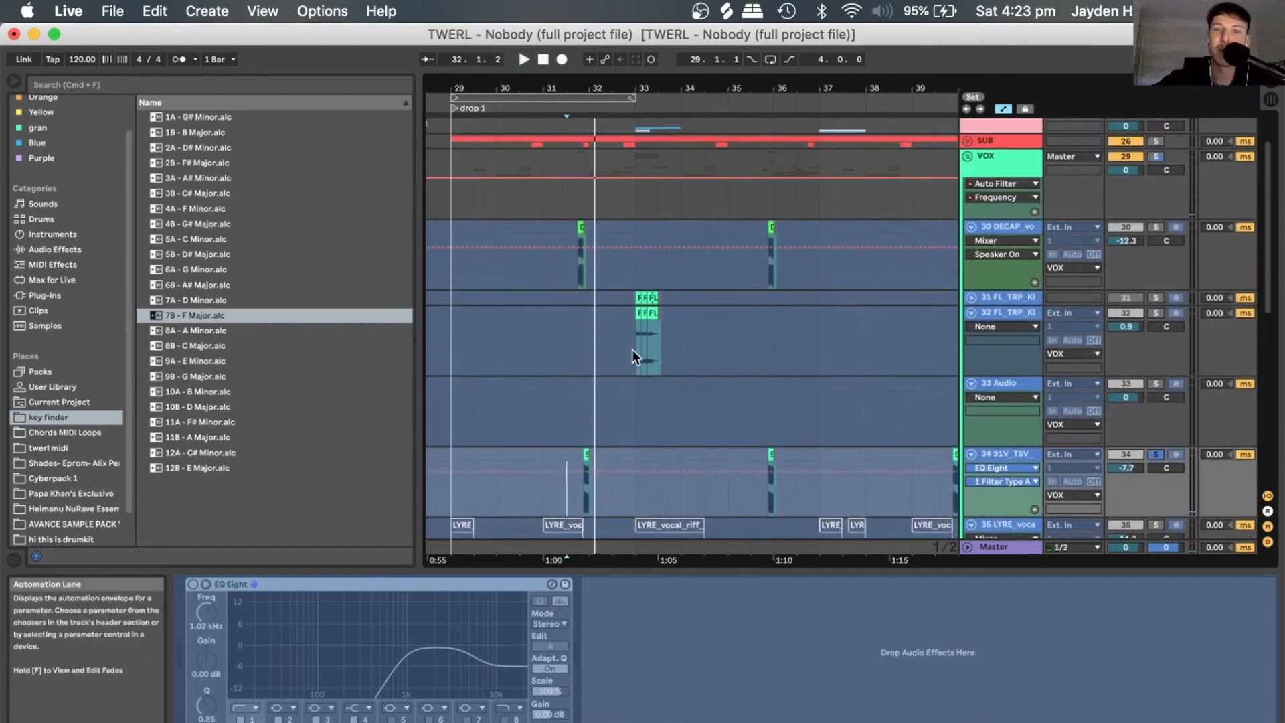
pyautogui.click(634, 351)
pyautogui.click(1156, 312)
pyautogui.press('space')
pyautogui.press('space')
pyautogui.click(1007, 311)
pyautogui.press('space')
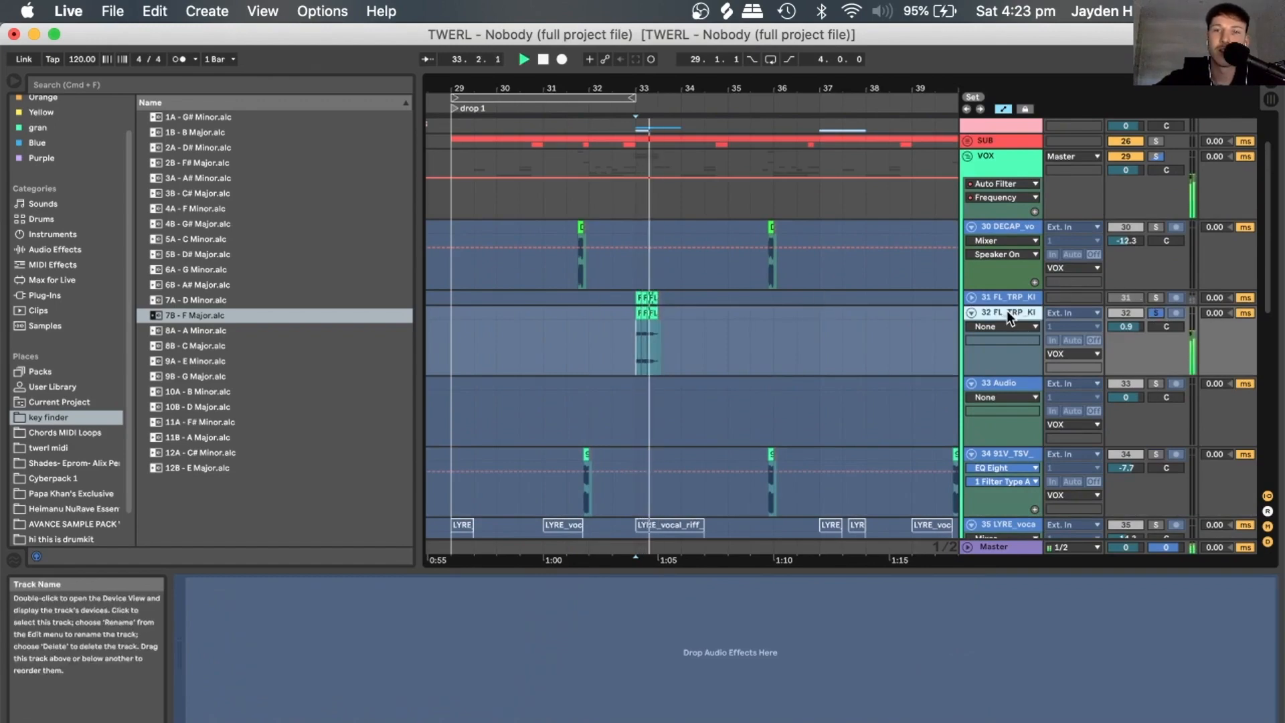
# Show the VOX group's effect devices, solo the whole group and play the drop vocals from bar 29.
pyautogui.click(990, 155)
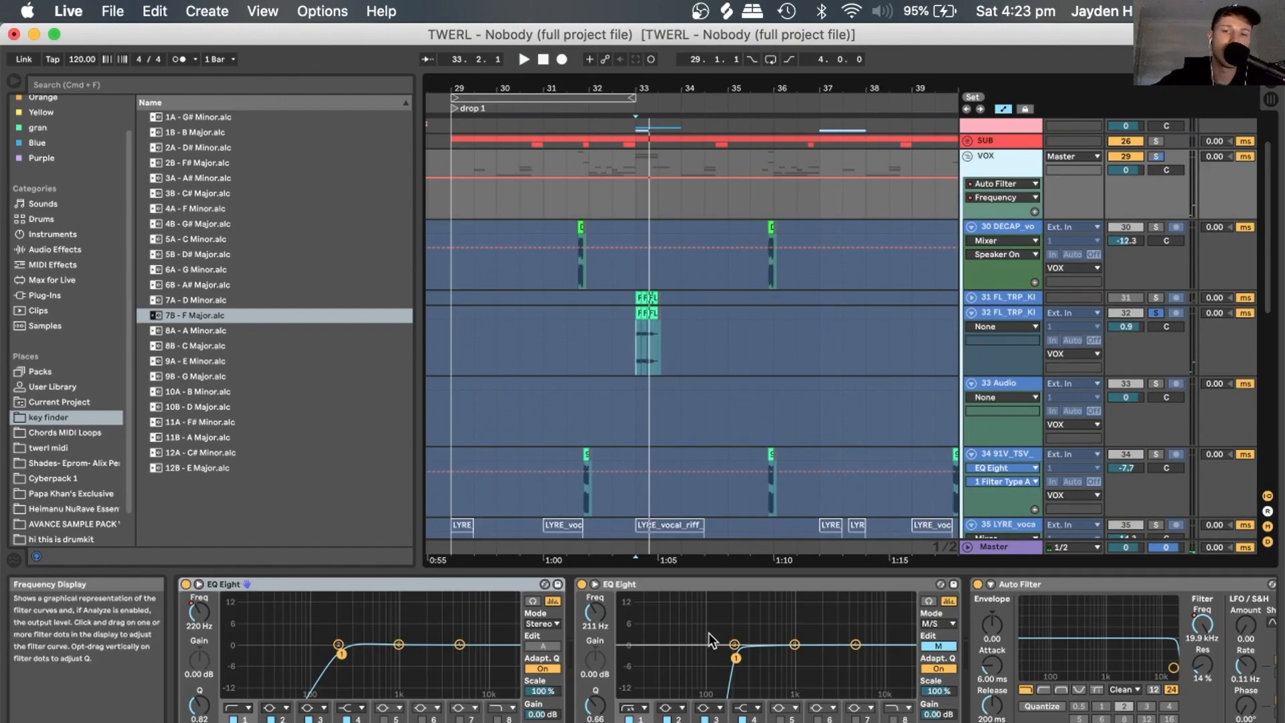
pyautogui.click(1148, 155)
pyautogui.click(445, 199)
pyautogui.press('space')
pyautogui.scroll(-10, 491, 223)
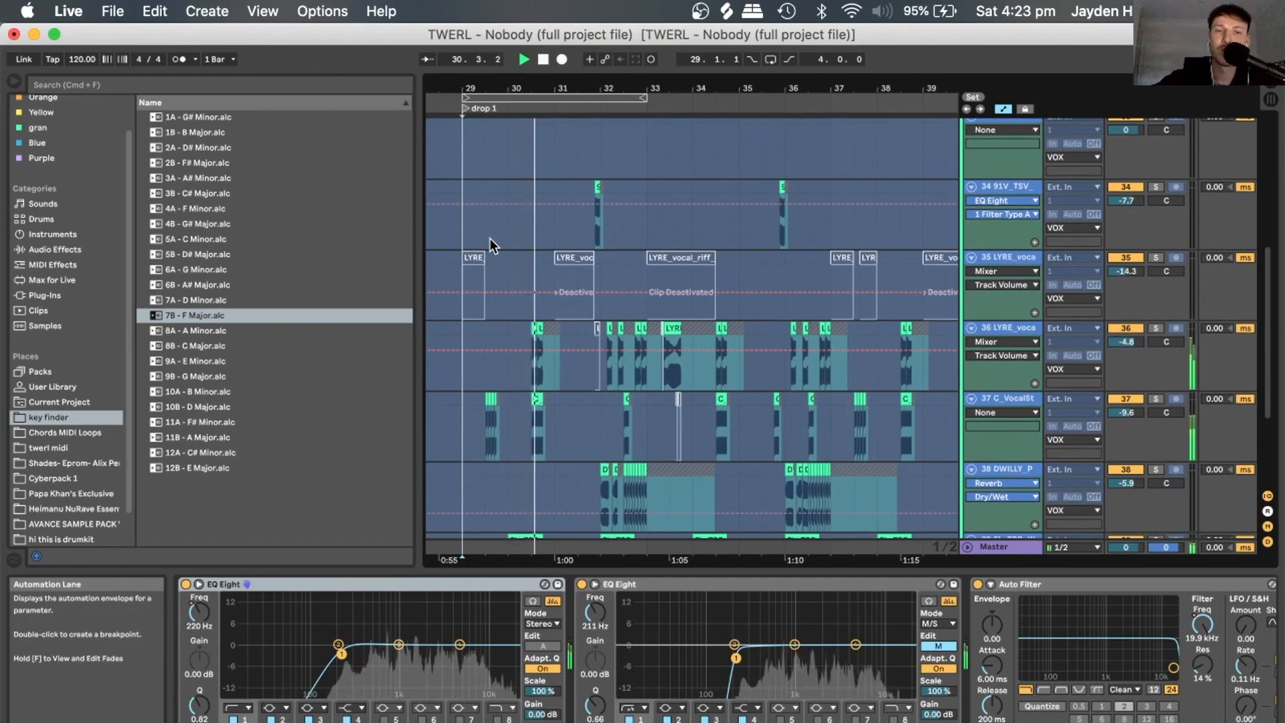
pyautogui.scroll(-1, 490, 238)
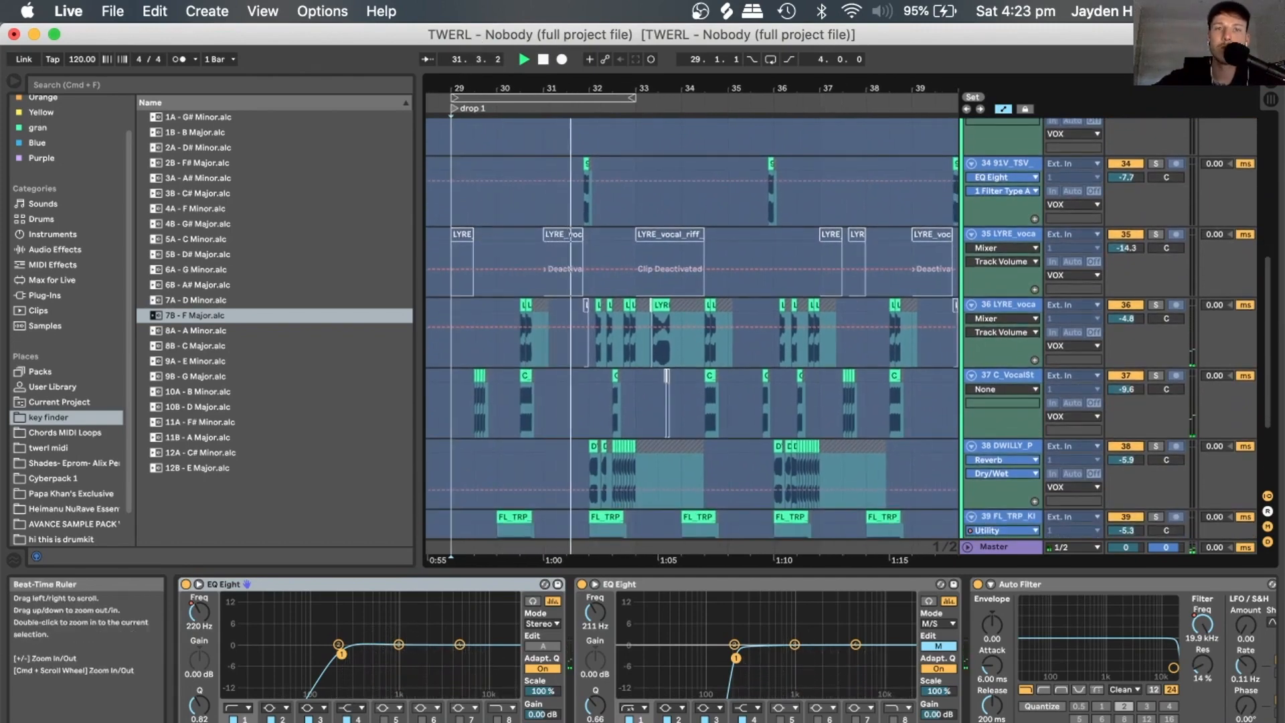
pyautogui.moveTo(460, 88); pyautogui.dragTo(461, 75)
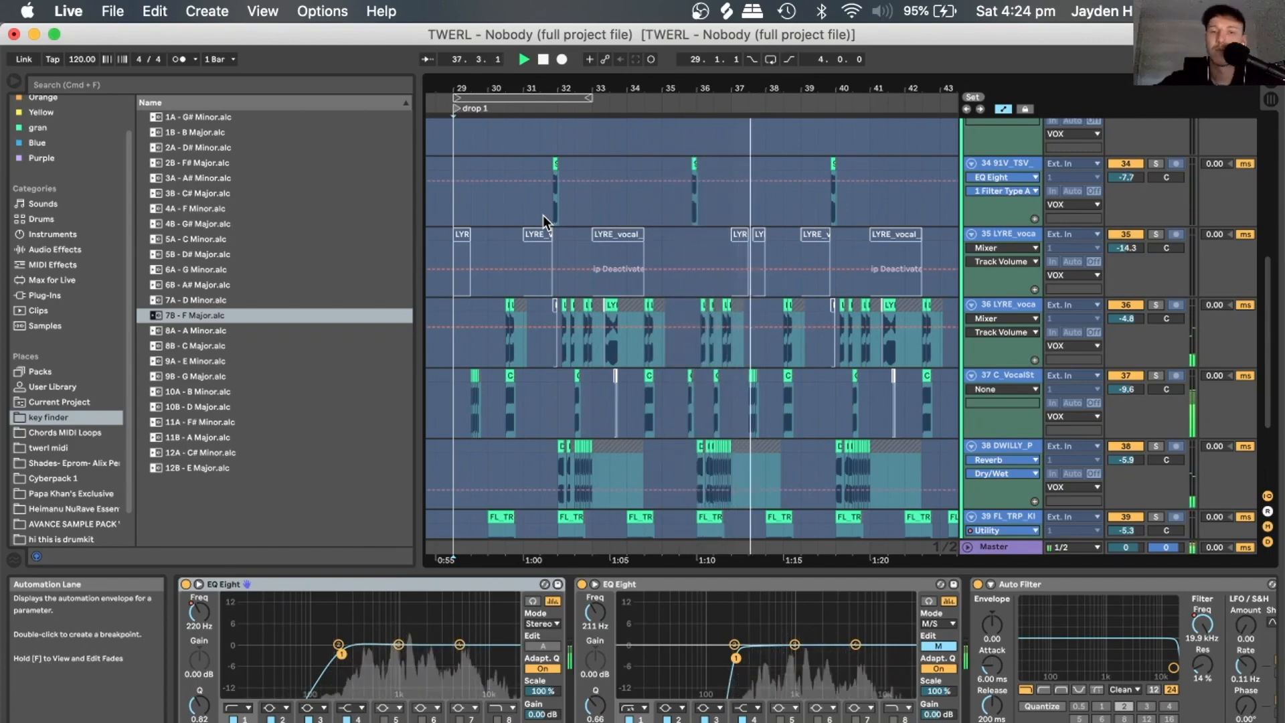
# Unfold the DROP group, add its main vox track to the soloed VOX group and play both from bar 29.
pyautogui.scroll(5, 1038, 246)
pyautogui.scroll(3, 1038, 246)
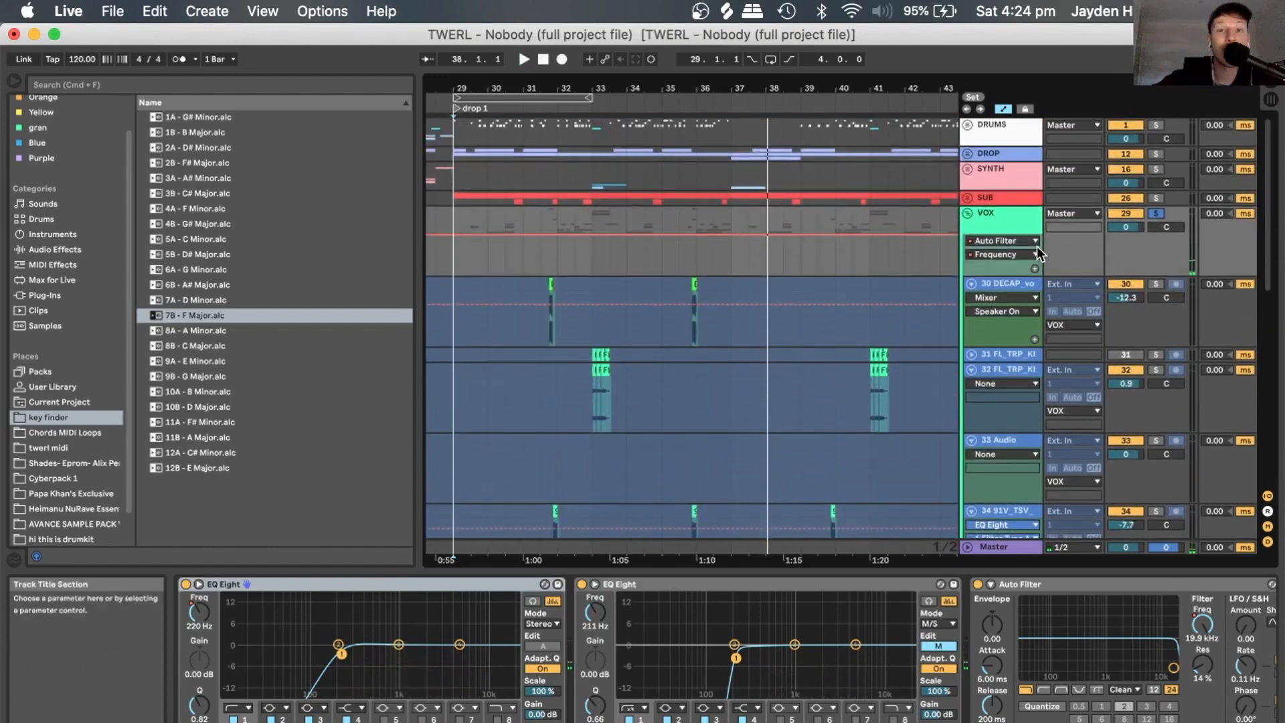
pyautogui.scroll(5, 1129, 266)
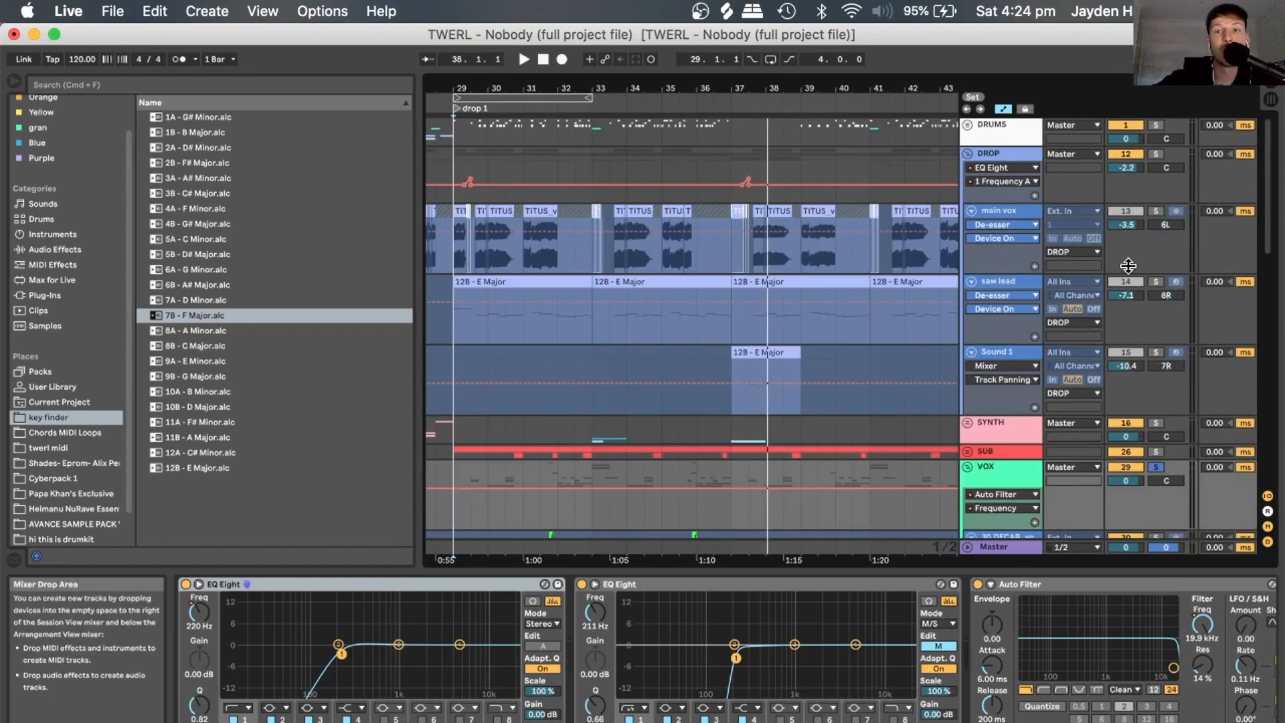
pyautogui.click(1156, 212)
pyautogui.hscroll(-2, 870, 254)
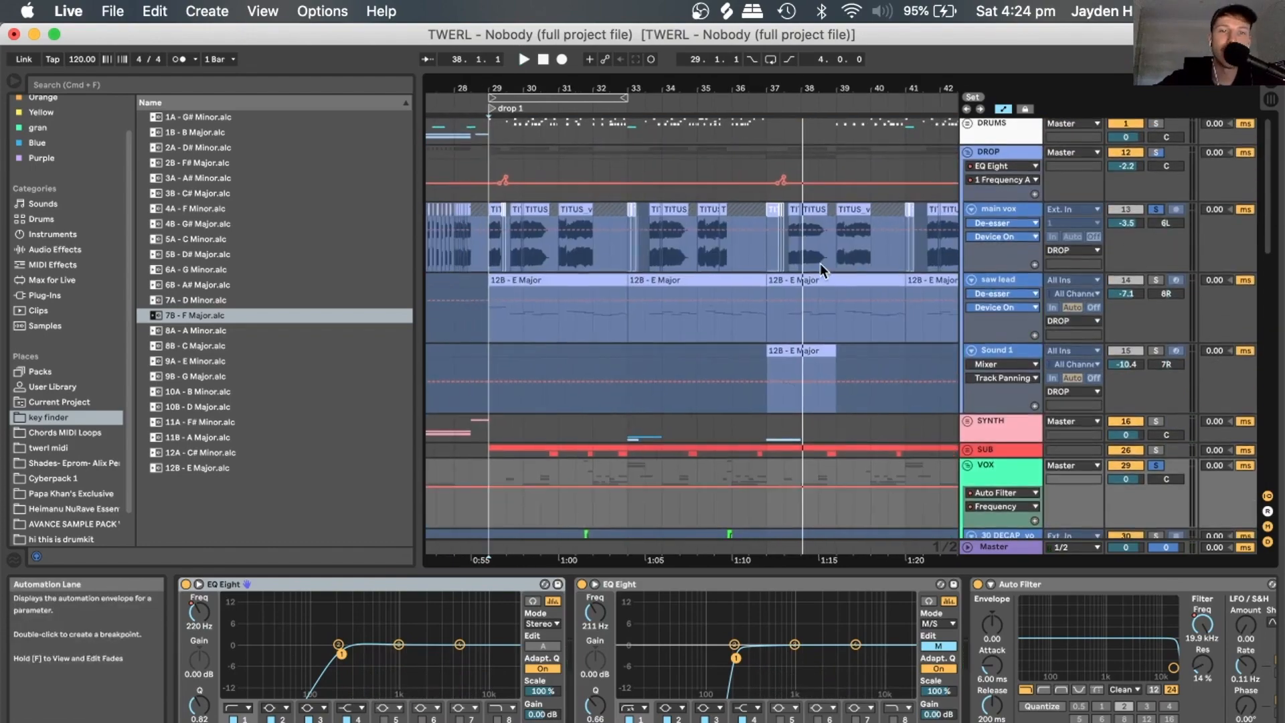
pyautogui.click(492, 153)
pyautogui.press('space')
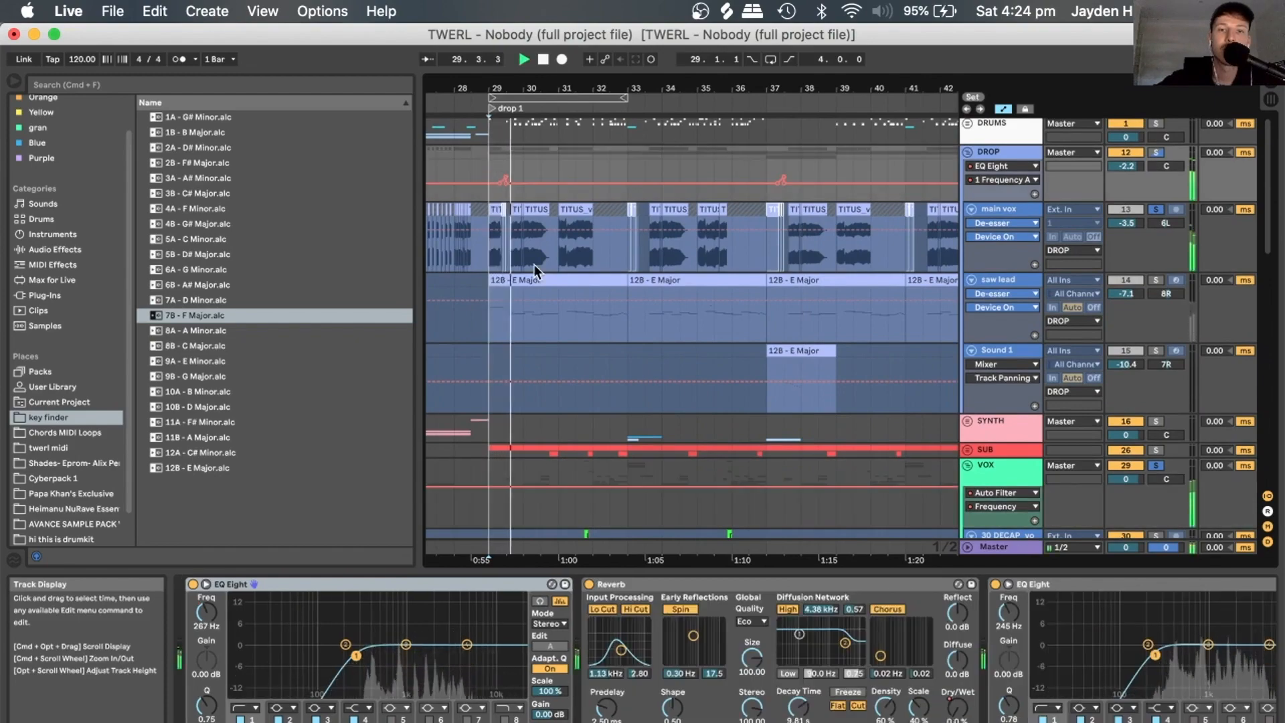
# Follow vocal tracks 33 to 39 during playback, placing the playback start at bar 29 on track 33.
pyautogui.scroll(-5, 534, 264)
pyautogui.scroll(-3, 534, 264)
pyautogui.click(500, 317)
pyautogui.scroll(-4, 535, 416)
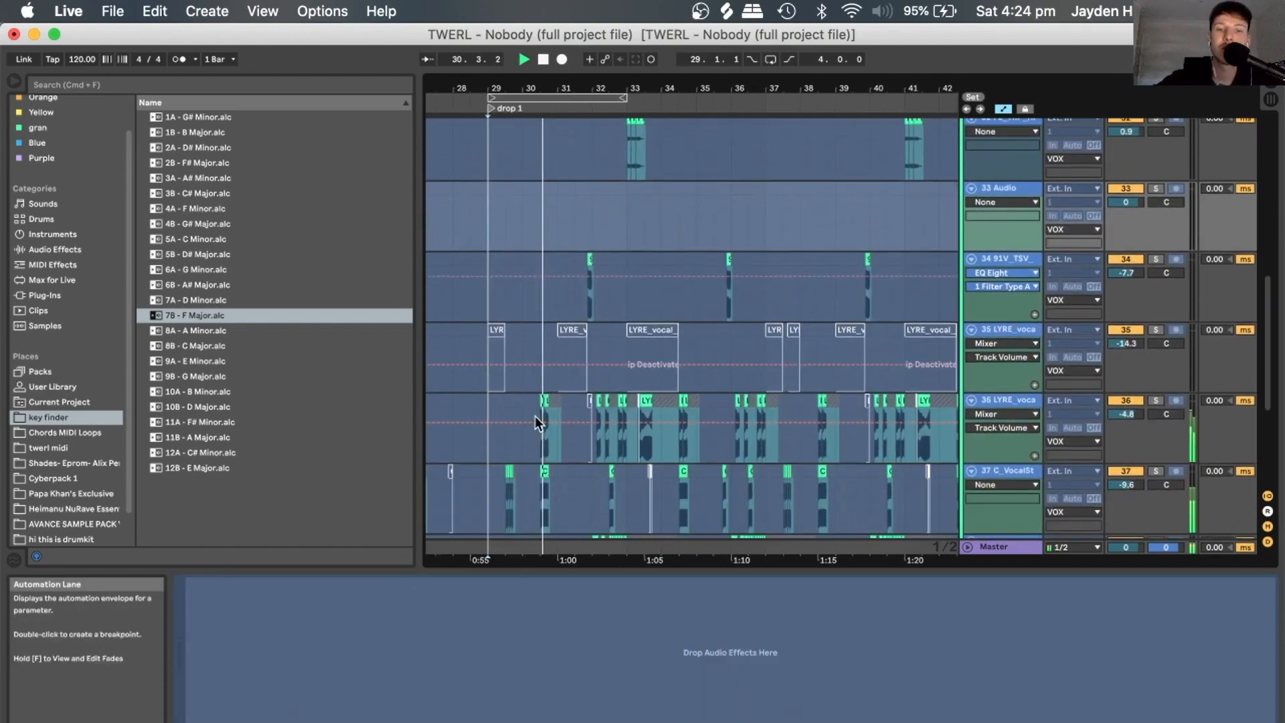
pyautogui.scroll(-3, 536, 415)
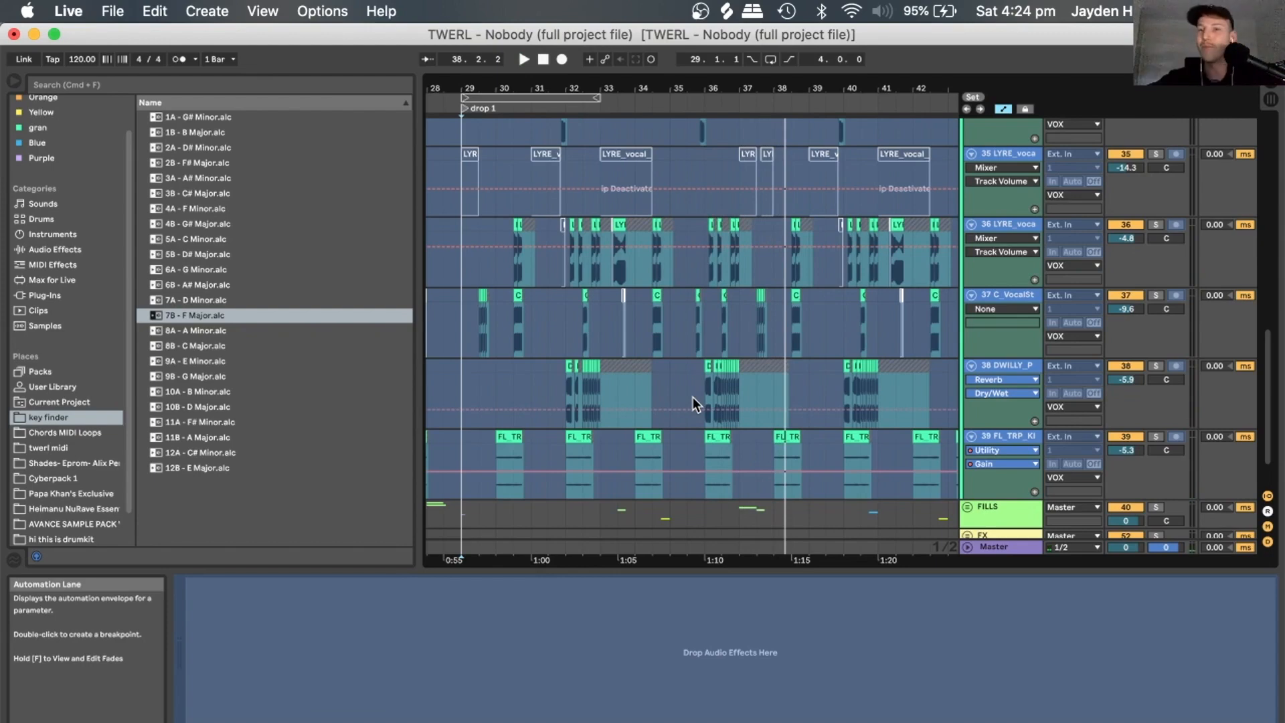
# Add the DRUMS group to the soloed main vox and VOX group and play the drop from bar 29.
pyautogui.scroll(10, 971, 265)
pyautogui.click(1158, 126)
pyautogui.press('space')
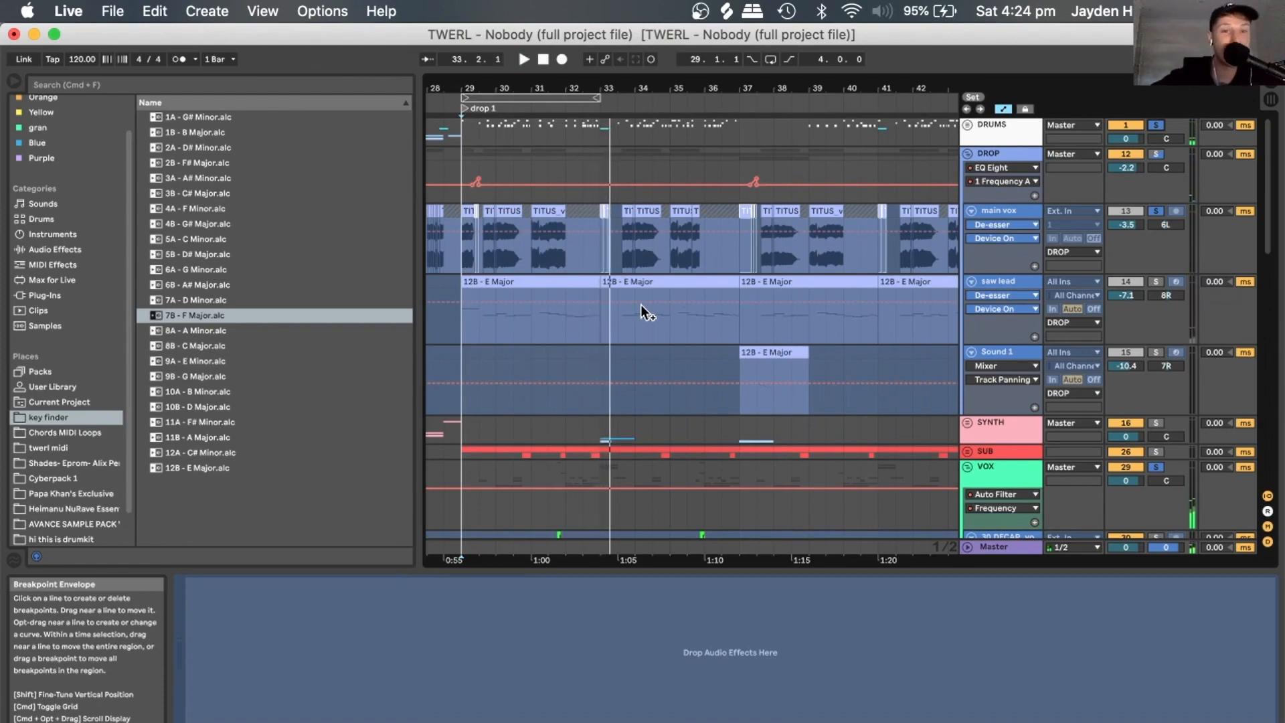
# Solo the saw lead track, play it from bar 29 and toggle the main vox solo alongside it.
pyautogui.click(1155, 283)
pyautogui.press('space')
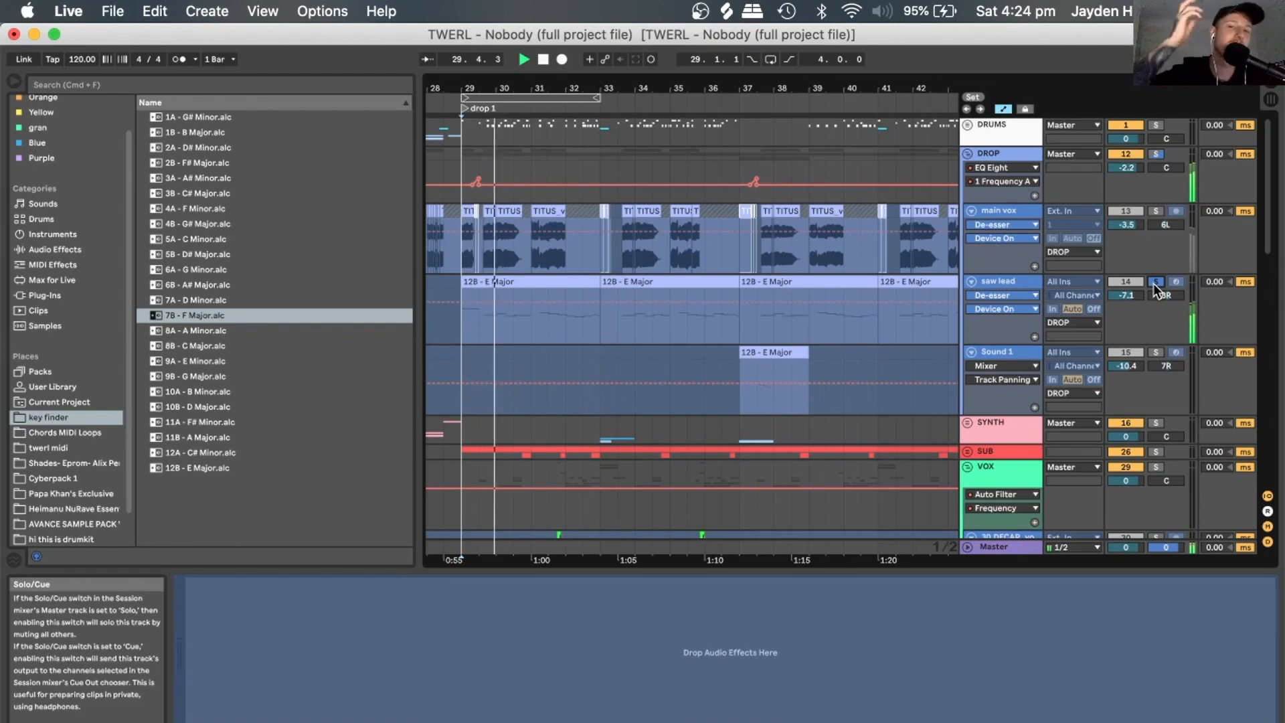
pyautogui.keyDown('super'); pyautogui.click(1155, 210); pyautogui.keyUp('super')
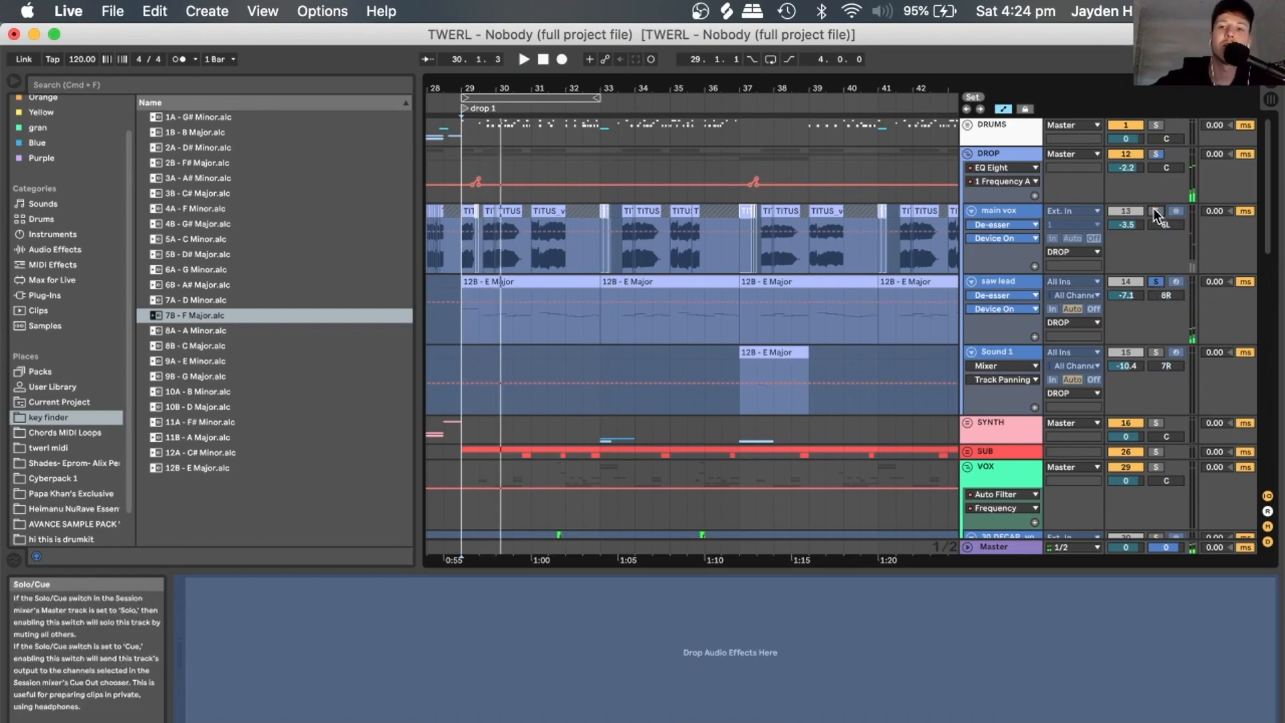
# Solo only the VOX group and play the drop vocals on their own from bar 29.
pyautogui.scroll(-10, 1123, 252)
pyautogui.click(1155, 138)
pyautogui.press('space')
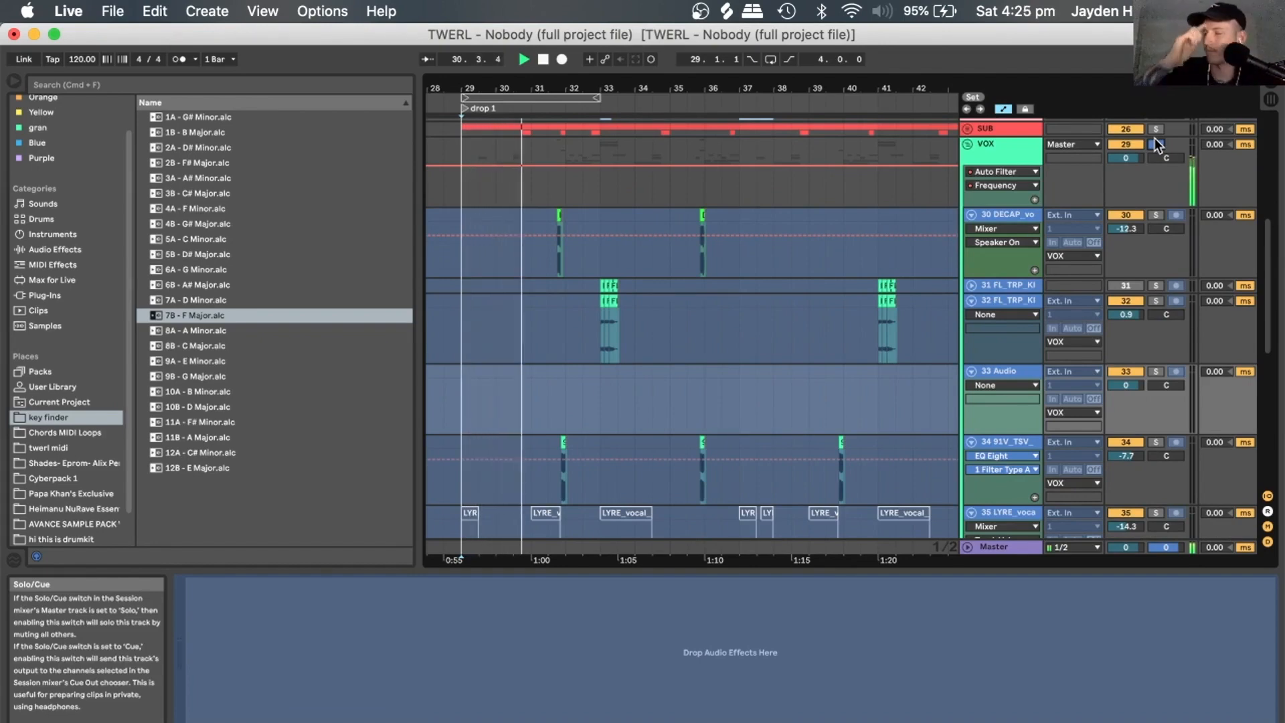
# Fold the VOX group, play the drop from bar 29 with main vox, saw lead, SUB and VOX soloed, and clear the solos.
pyautogui.click(968, 144)
pyautogui.scroll(5, 1088, 187)
pyautogui.scroll(1, 1091, 193)
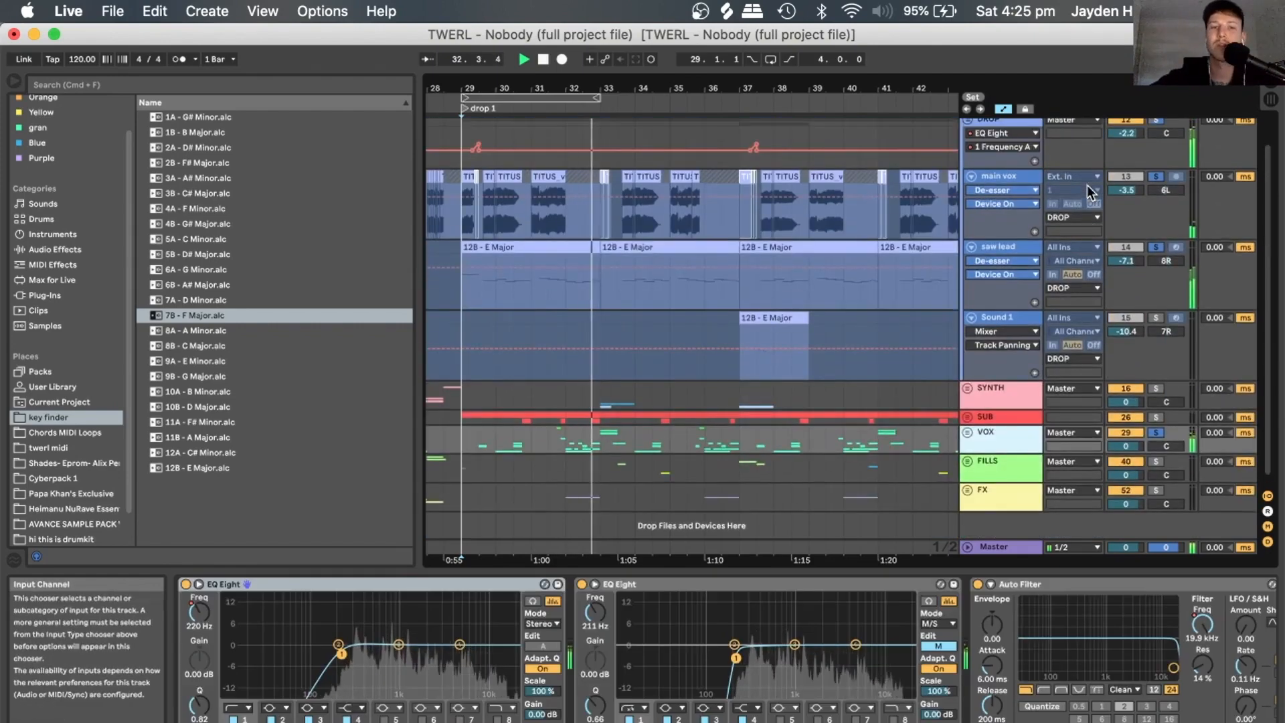
pyautogui.click(1157, 418)
pyautogui.press('space')
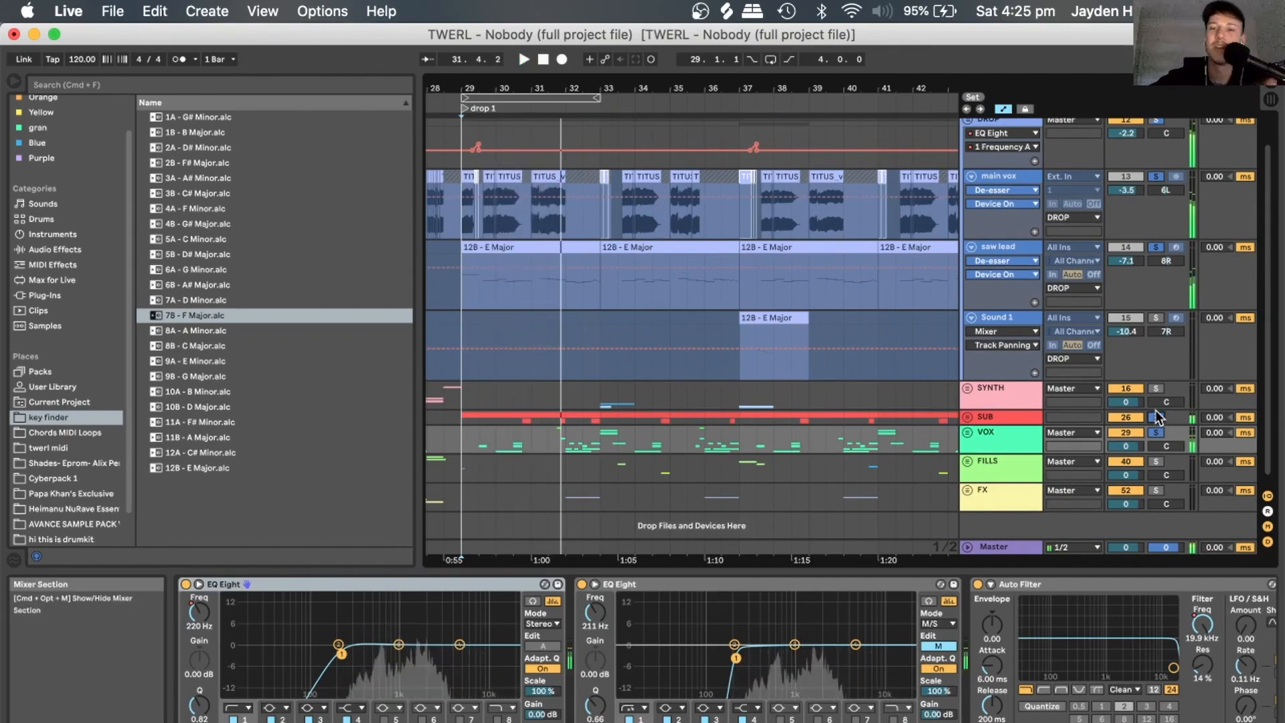
pyautogui.press('space')
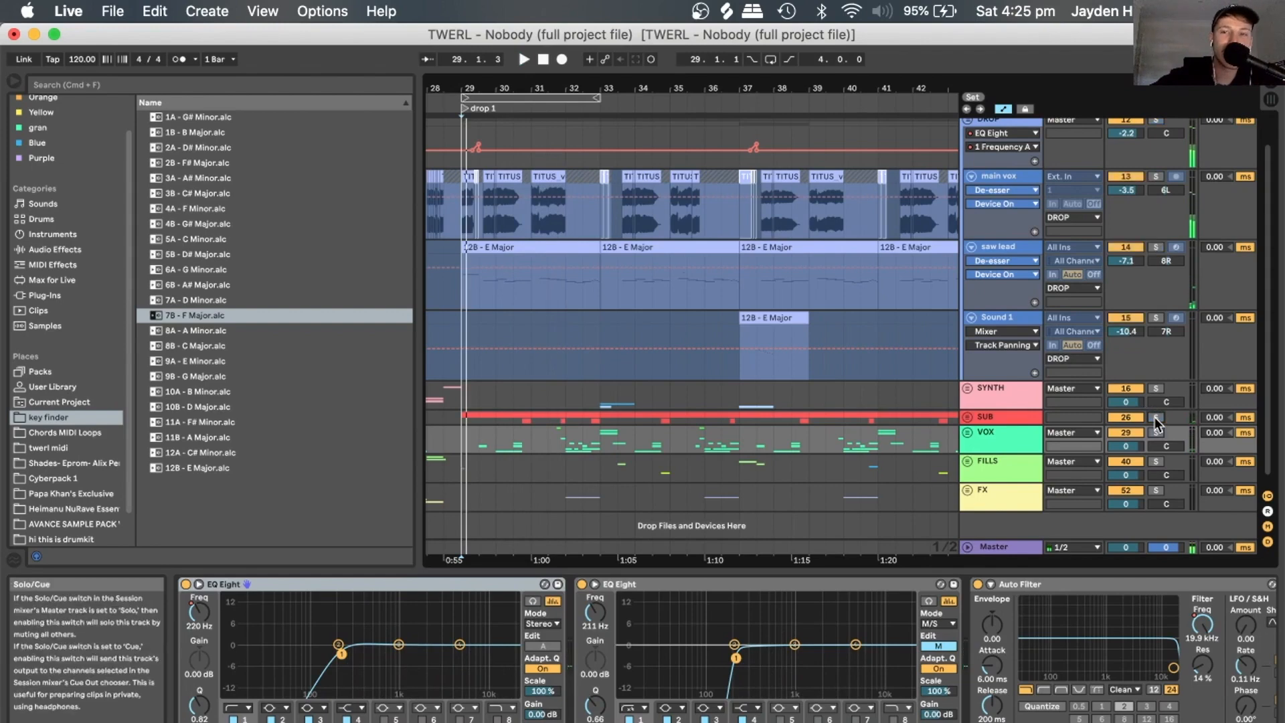
# Fold the DROP group and unfold the VOX group to show its individual vocal tracks.
pyautogui.scroll(2, 976, 308)
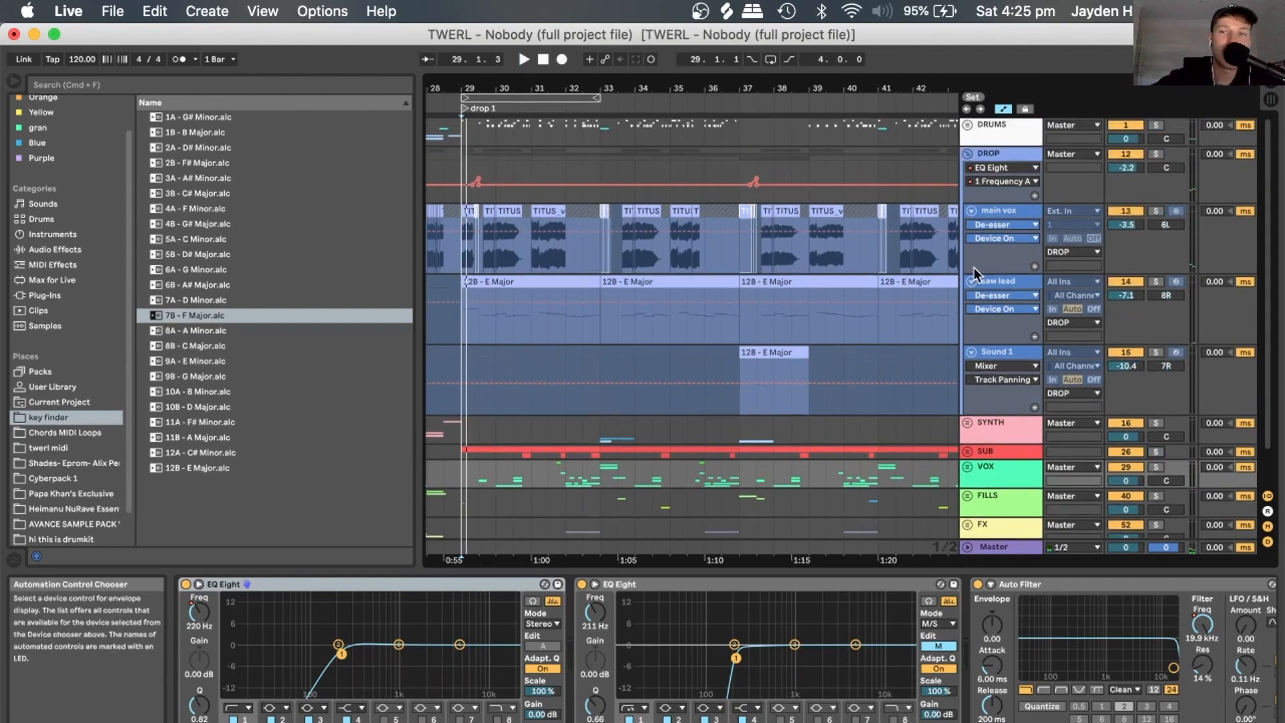
pyautogui.click(968, 156)
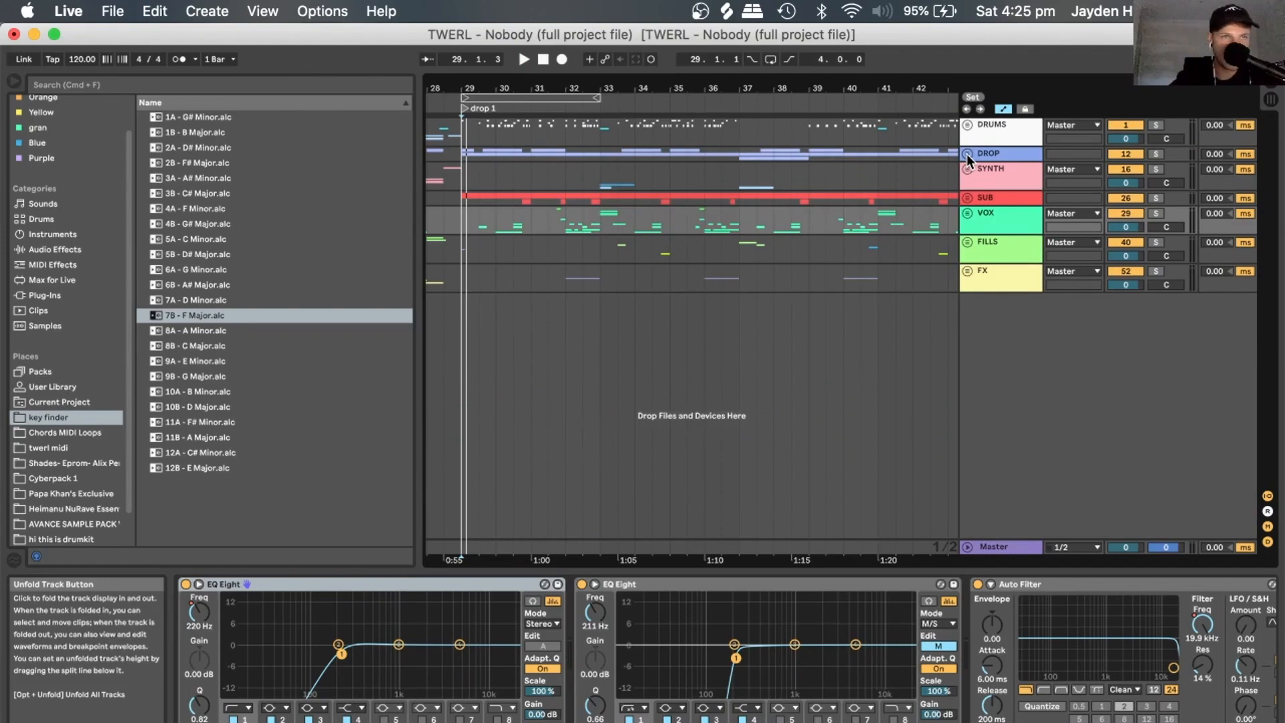
pyautogui.click(968, 213)
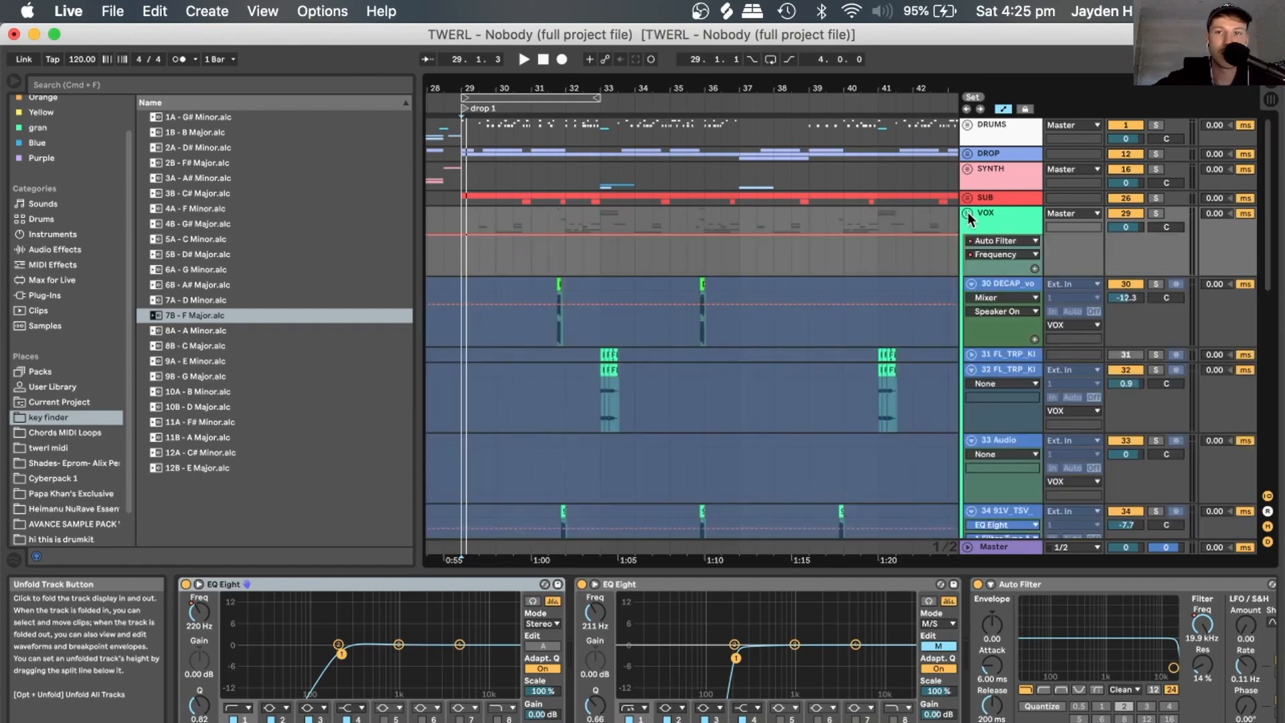
# Examine how the vocal clips on tracks 30 to 39 are arranged from drop 1 through drop 2 to the outro.
pyautogui.scroll(-3, 777, 271)
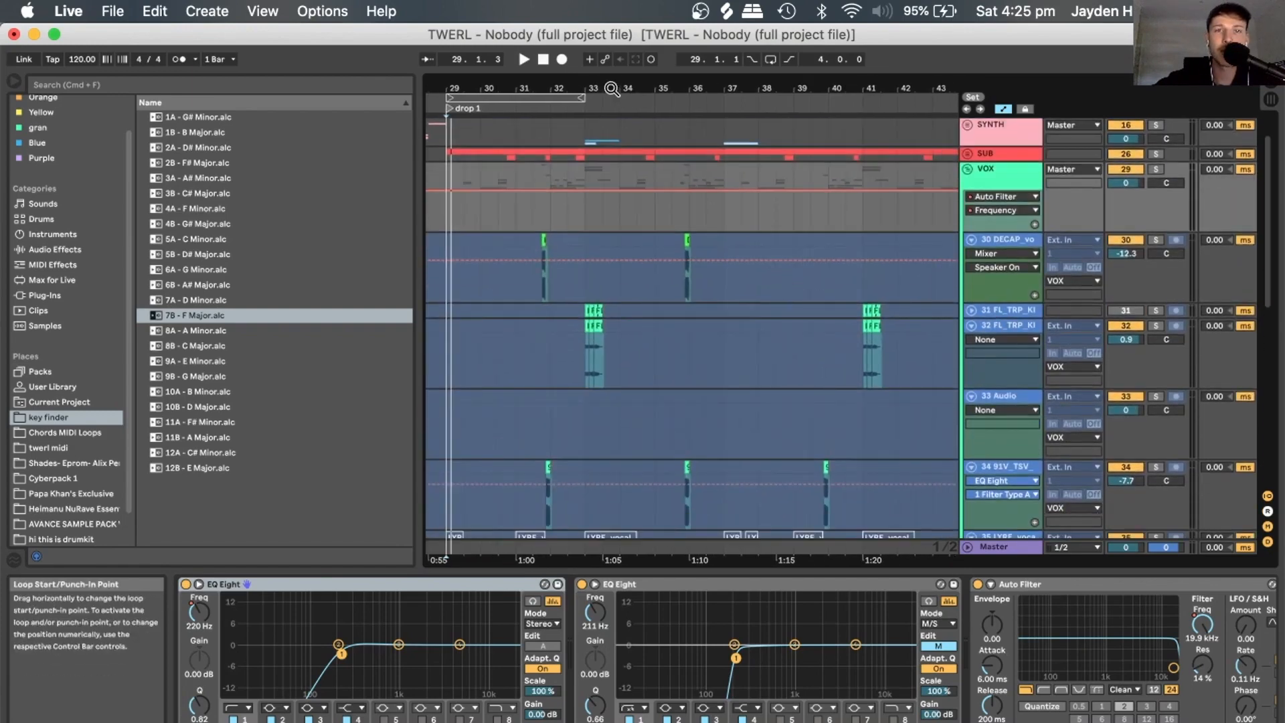
pyautogui.moveTo(608, 89); pyautogui.dragTo(606, 84)
pyautogui.scroll(-3, 696, 272)
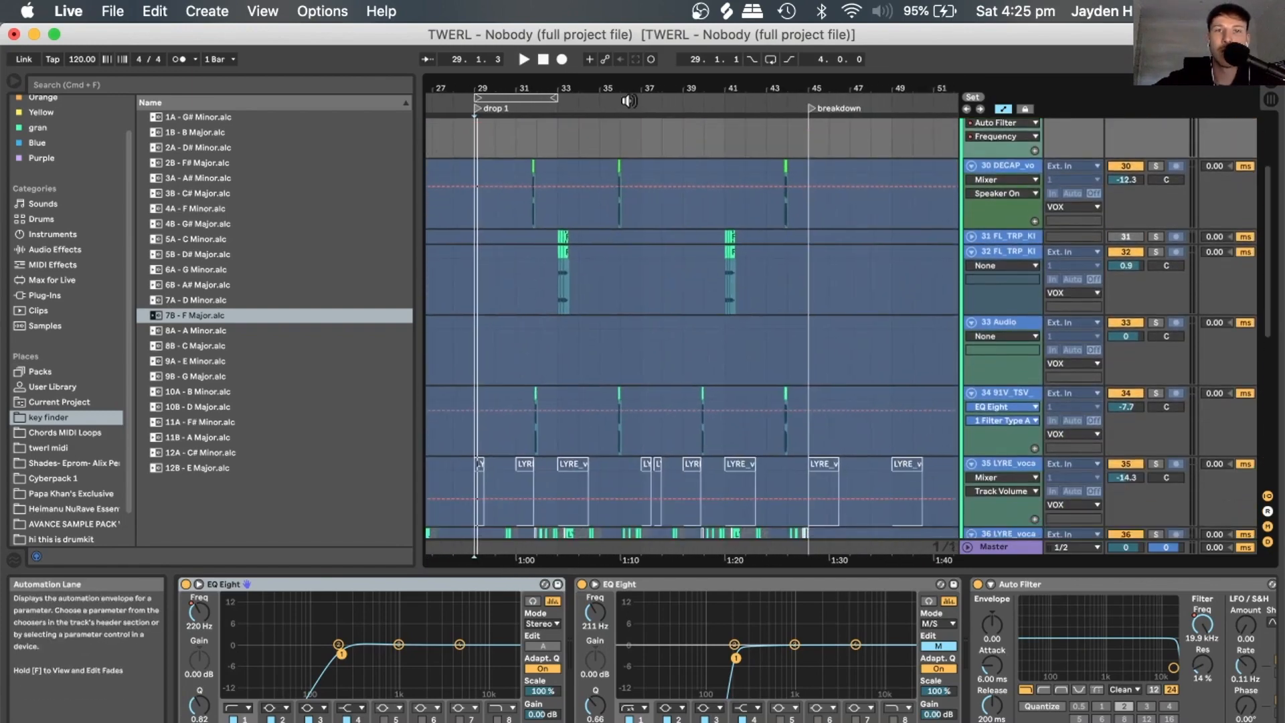
pyautogui.moveTo(610, 89); pyautogui.dragTo(609, 83)
pyautogui.scroll(-3, 688, 278)
pyautogui.scroll(-3, 688, 278)
pyautogui.hscroll(5, 688, 278)
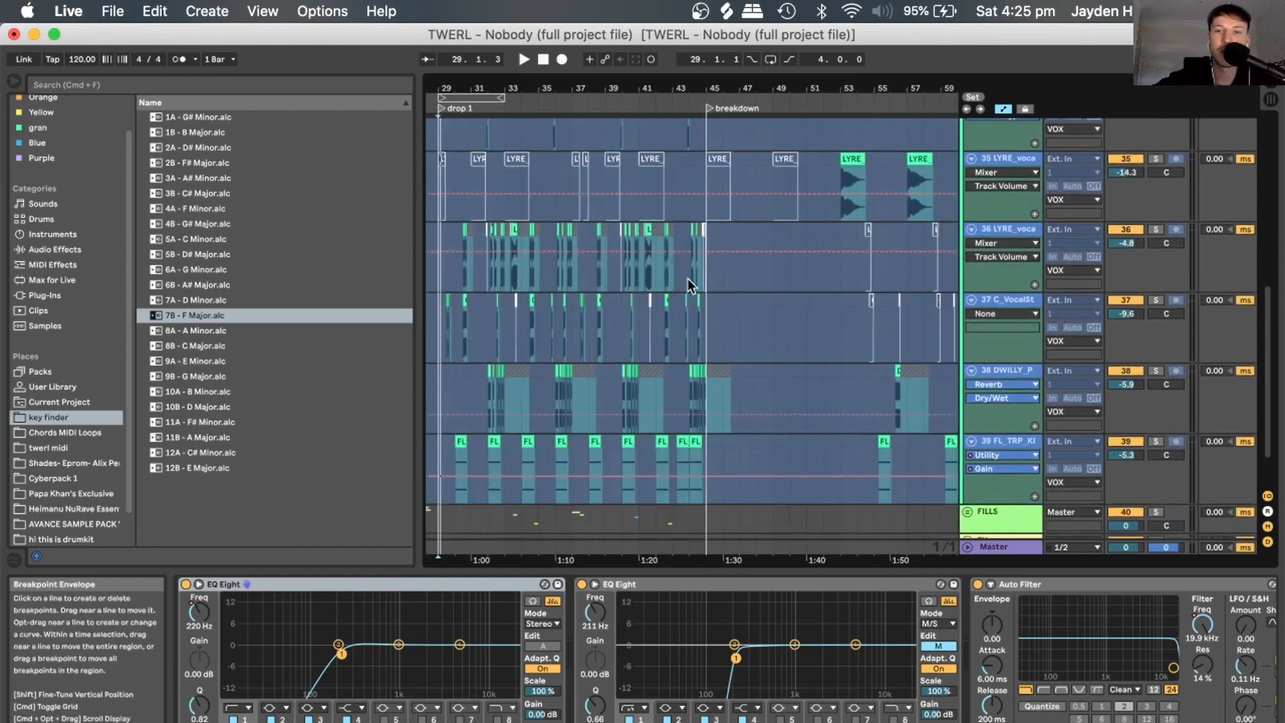
pyautogui.moveTo(680, 91); pyautogui.dragTo(539, 84)
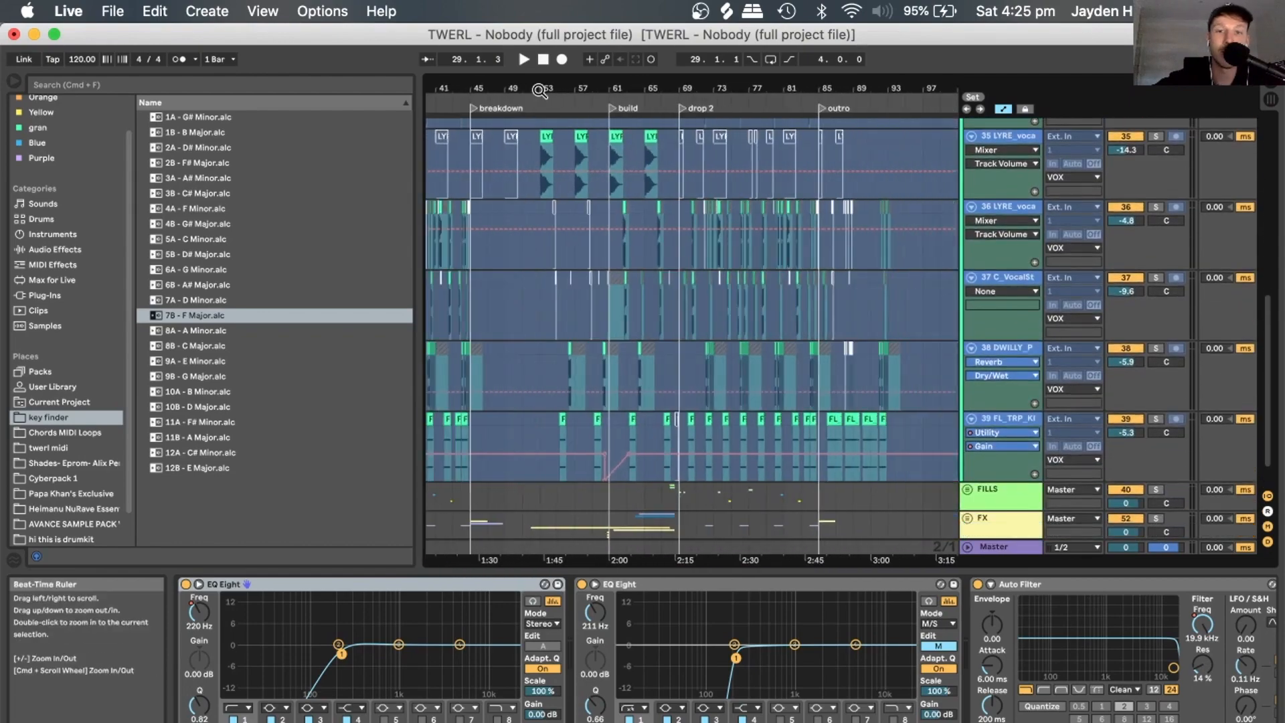
pyautogui.scroll(5, 685, 261)
pyautogui.scroll(2, 685, 262)
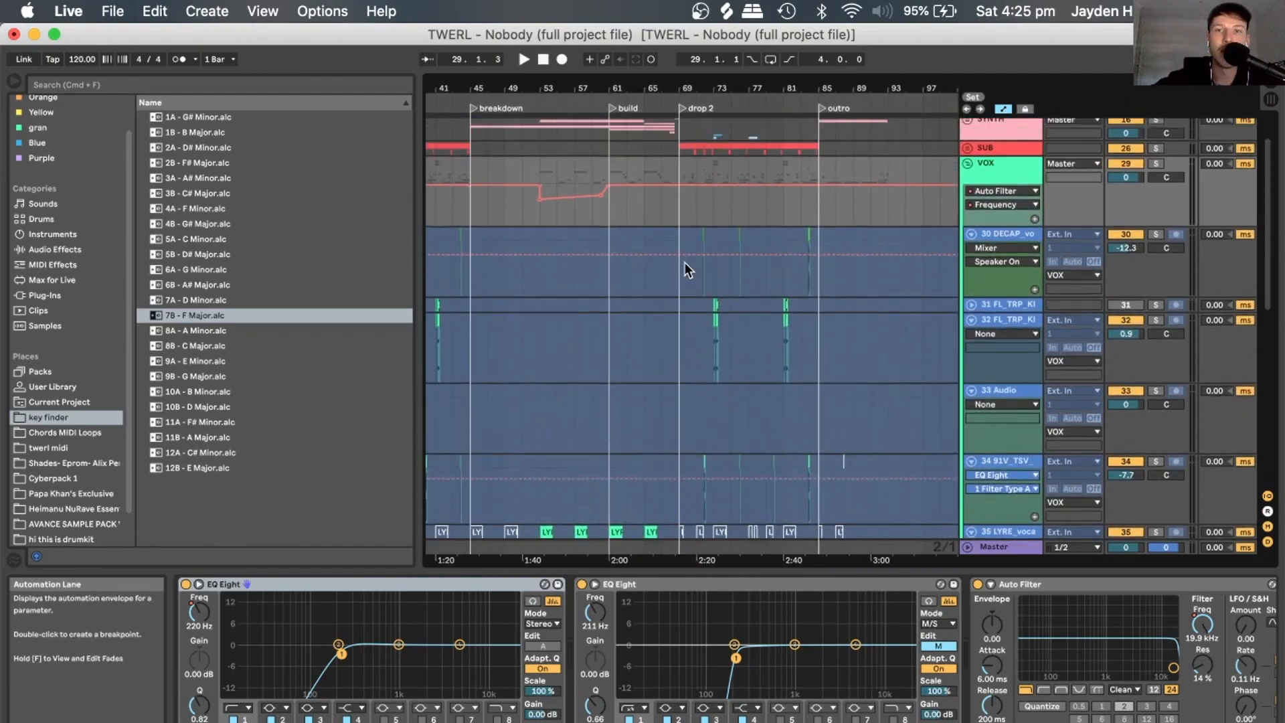
pyautogui.scroll(-5, 685, 263)
# Play the outro from bar 85, follow the vocal clips on tracks 35 to 39 and select track 36.
pyautogui.click(818, 210)
pyautogui.scroll(-5, 818, 211)
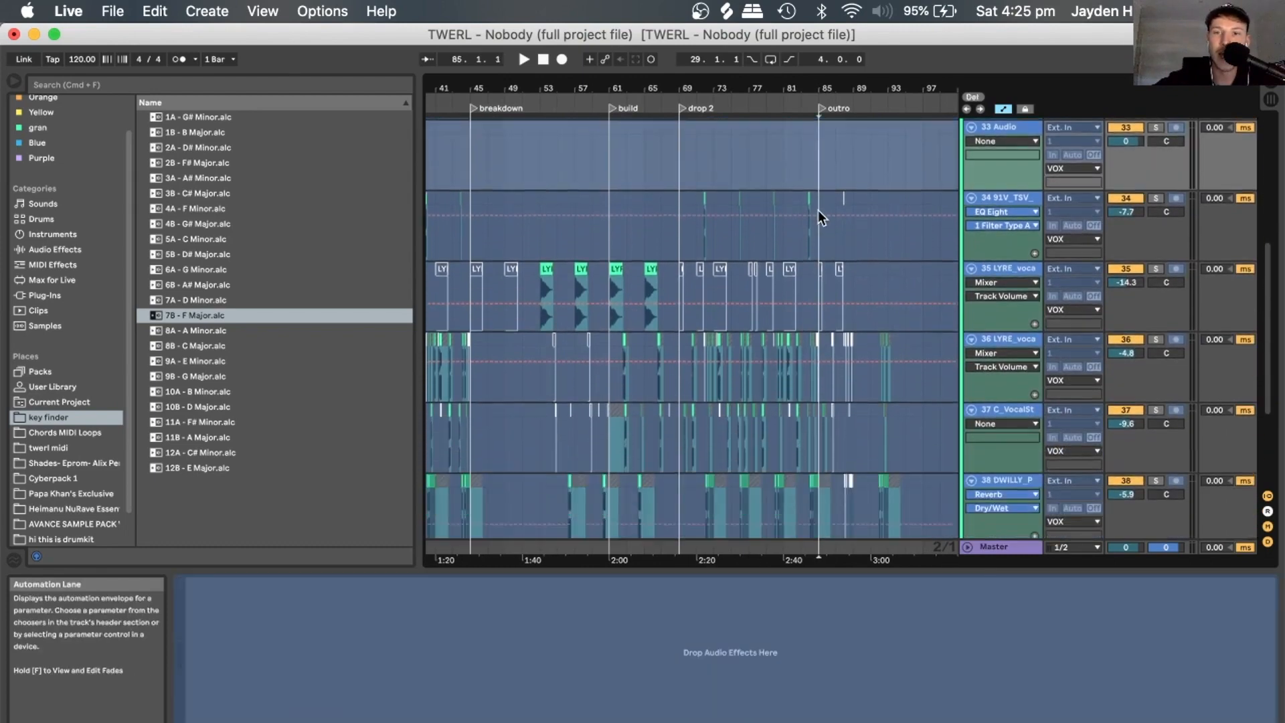
pyautogui.moveTo(881, 91); pyautogui.dragTo(882, 94)
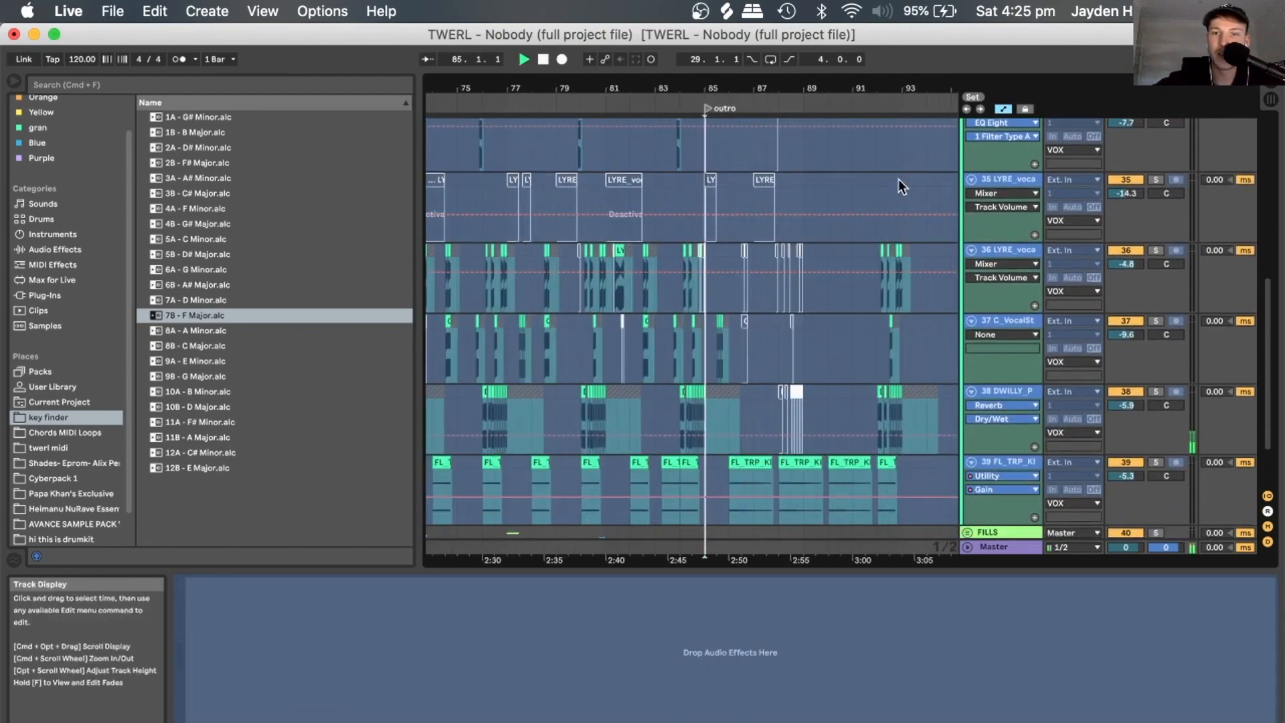
pyautogui.press('space')
pyautogui.scroll(-1, 794, 264)
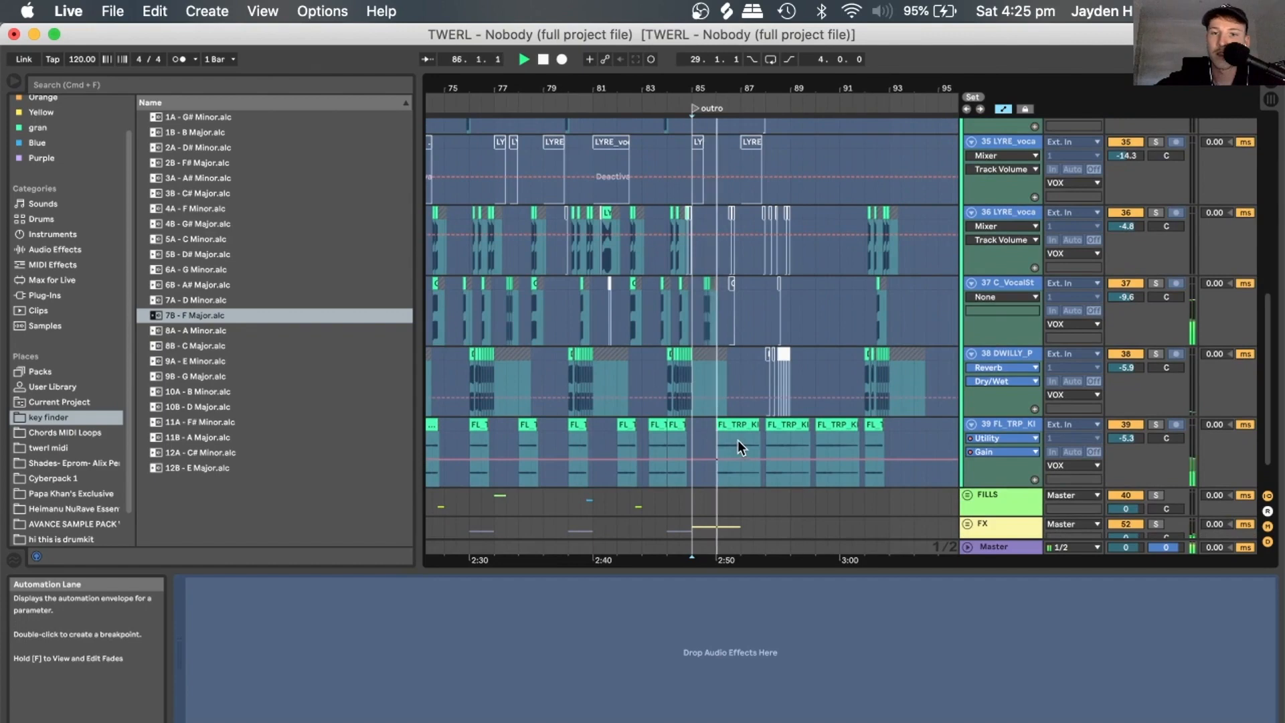
pyautogui.scroll(1, 777, 438)
pyautogui.hscroll(5, 777, 438)
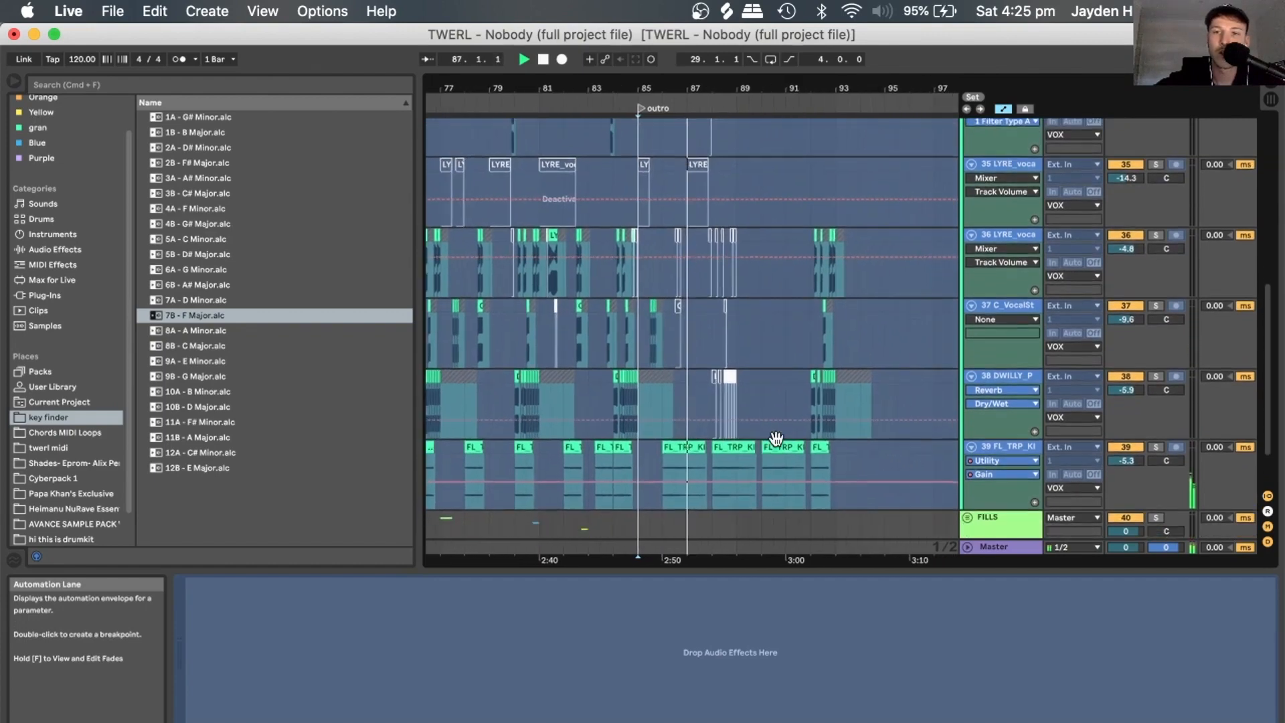
pyautogui.moveTo(743, 89); pyautogui.dragTo(743, 144)
pyautogui.click(1003, 221)
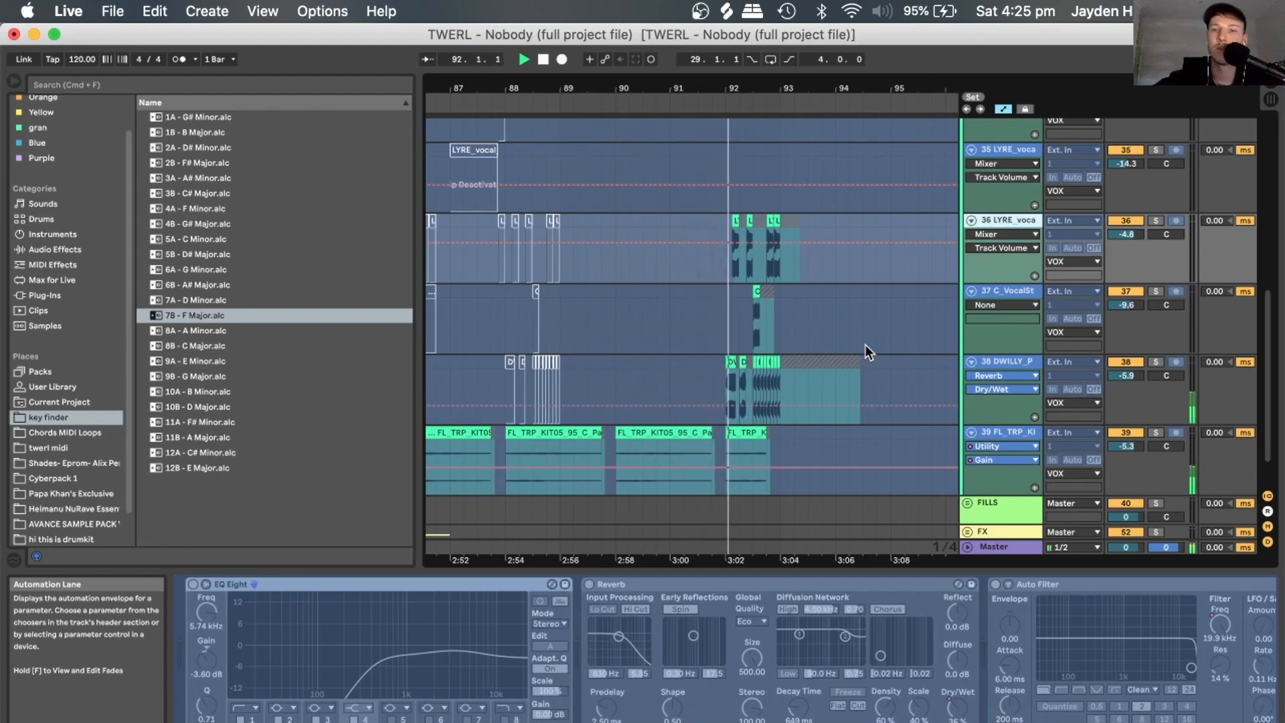
pyautogui.scroll(2, 866, 344)
pyautogui.hscroll(3, 866, 344)
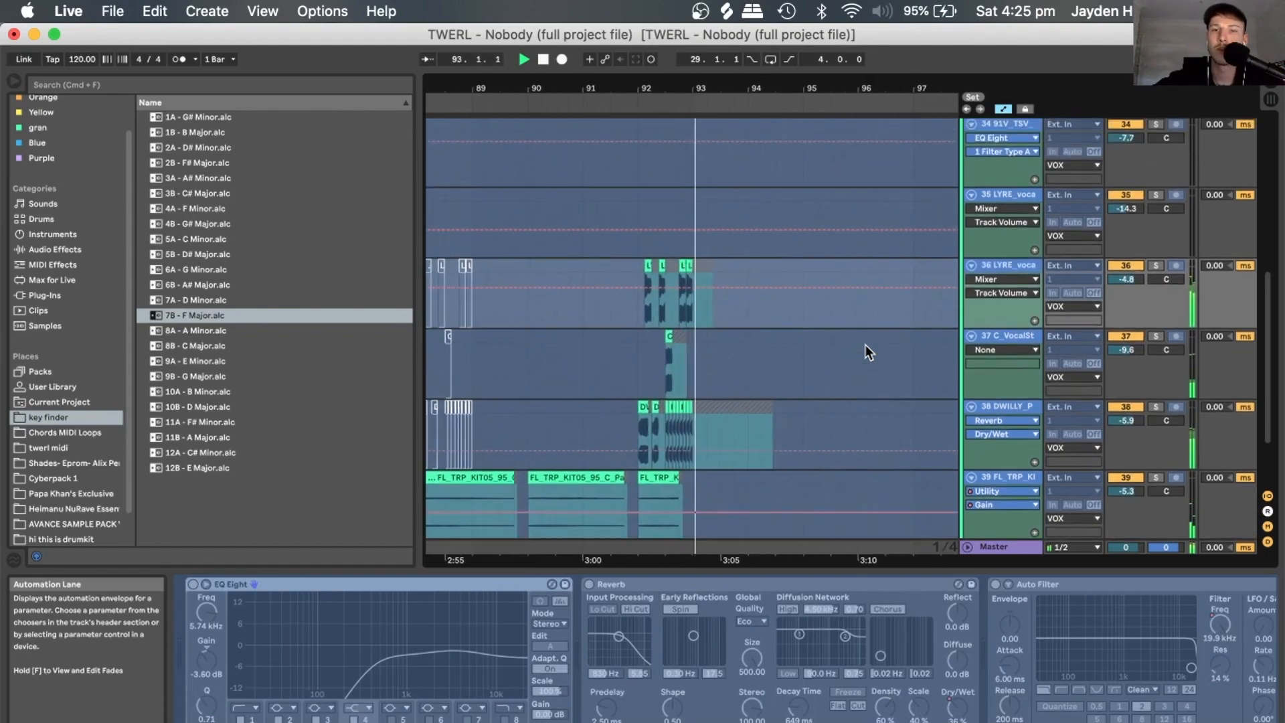
# Solo the VOX group and play the last vocal chops of the outro from bar 91.
pyautogui.scroll(5, 727, 291)
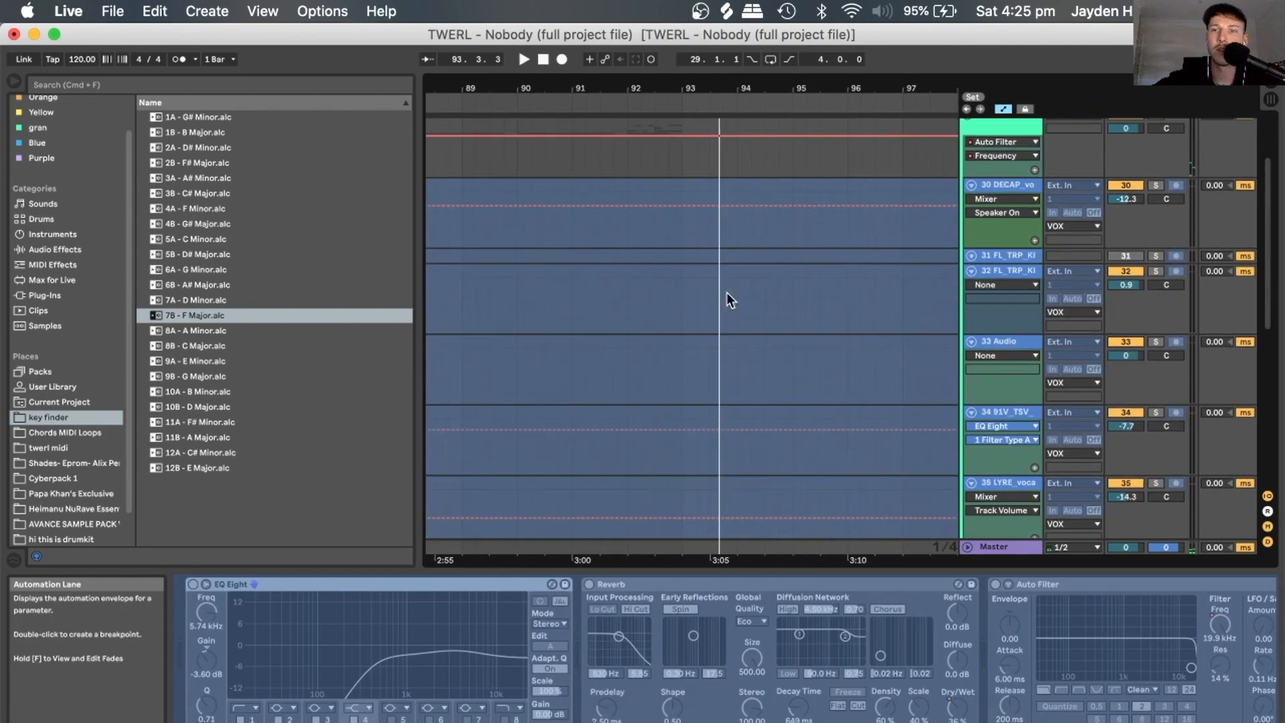
pyautogui.scroll(1, 1140, 161)
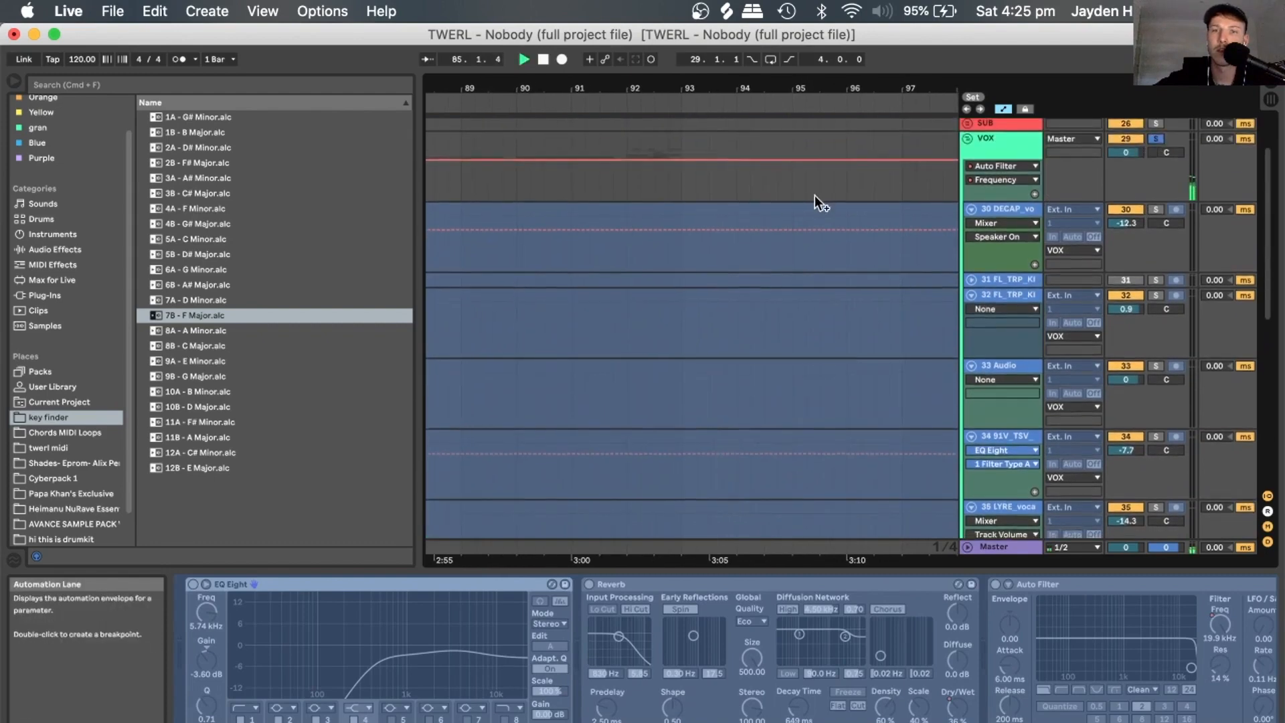
pyautogui.scroll(-4, 814, 196)
pyautogui.click(577, 207)
pyautogui.press('space')
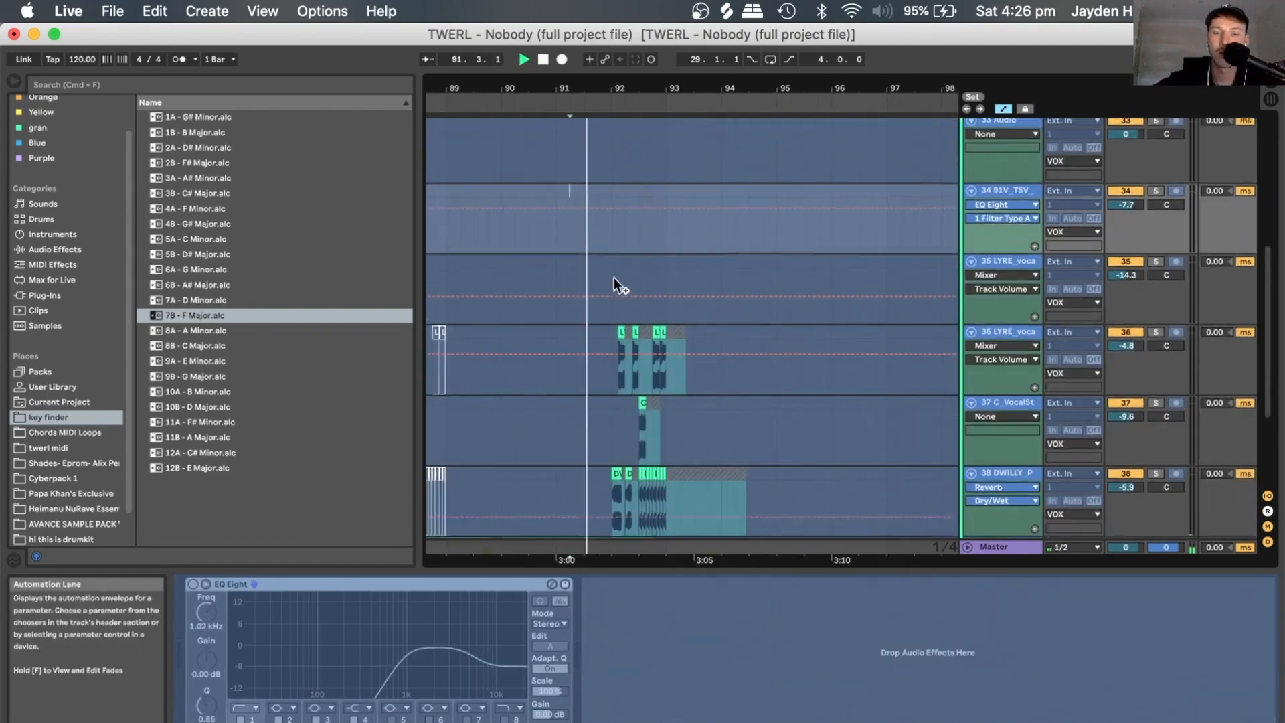
pyautogui.scroll(-3, 614, 278)
pyautogui.hscroll(1, 614, 278)
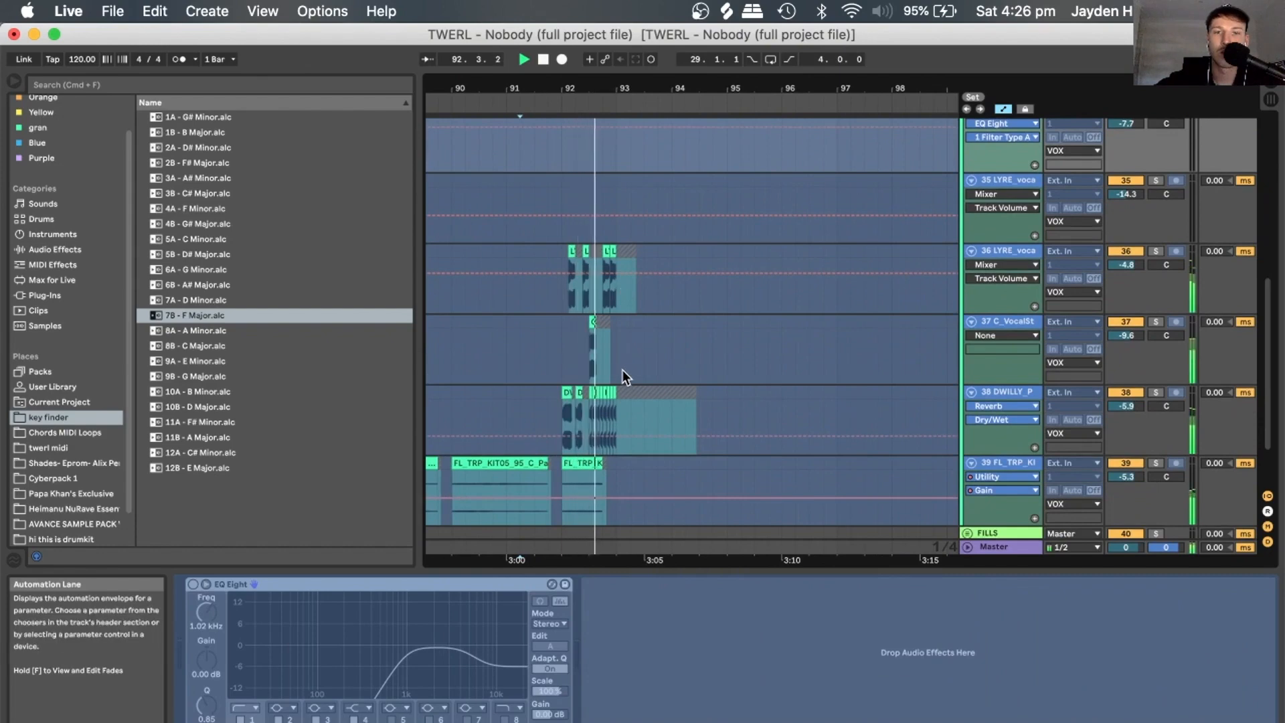
pyautogui.press('space')
# Show the whole arrangement, clear the VOX solo, fold the VOX group and unfold the FILLS group.
pyautogui.moveTo(580, 87); pyautogui.dragTo(580, 27)
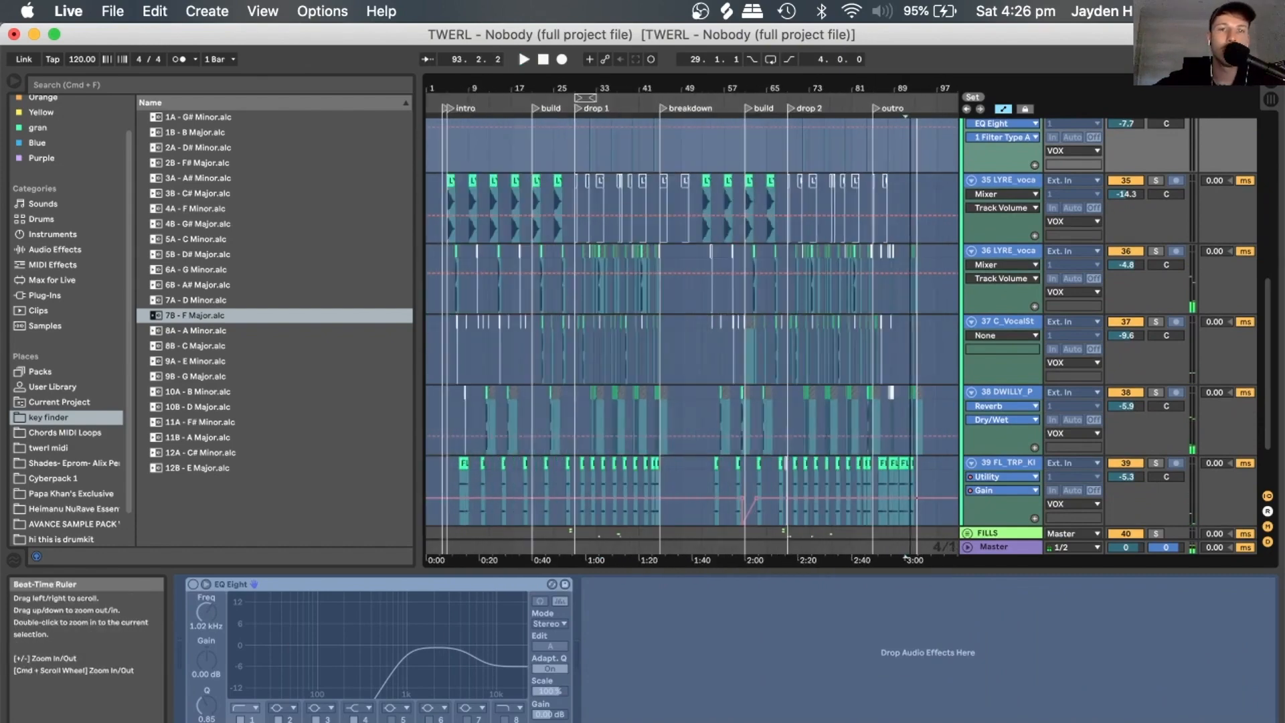
pyautogui.scroll(8, 1102, 259)
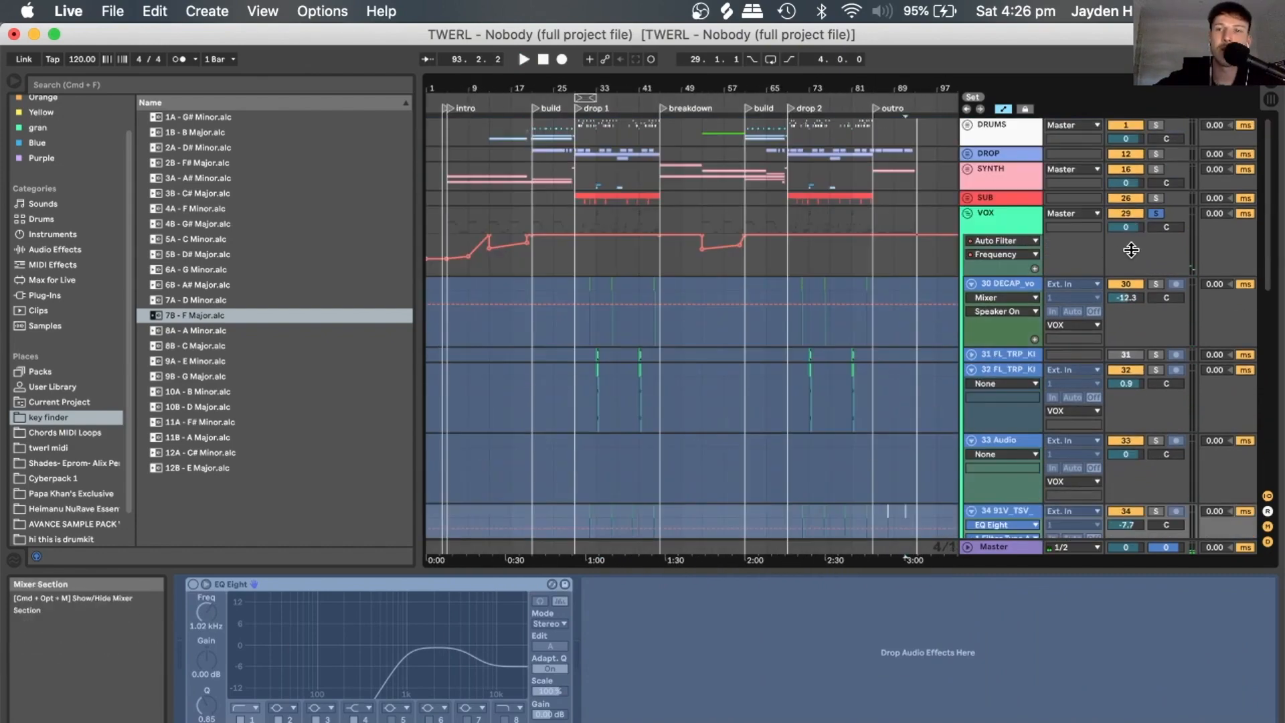
pyautogui.click(969, 212)
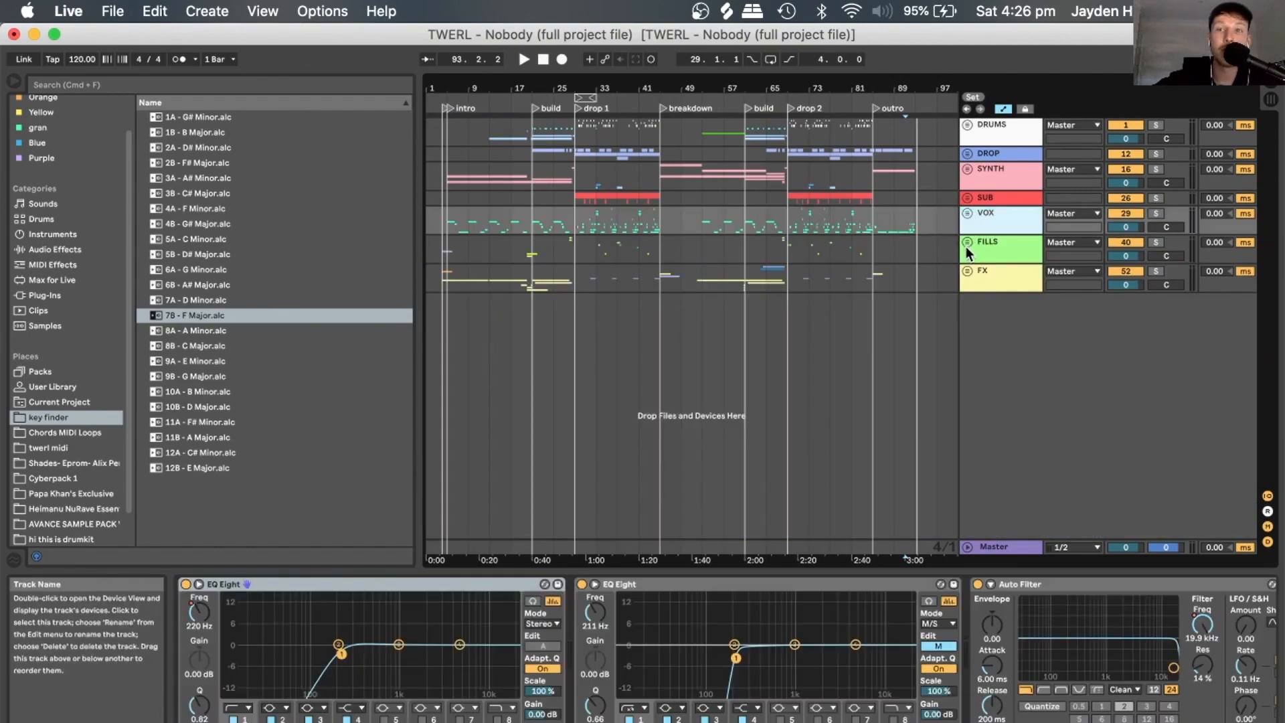
pyautogui.click(967, 243)
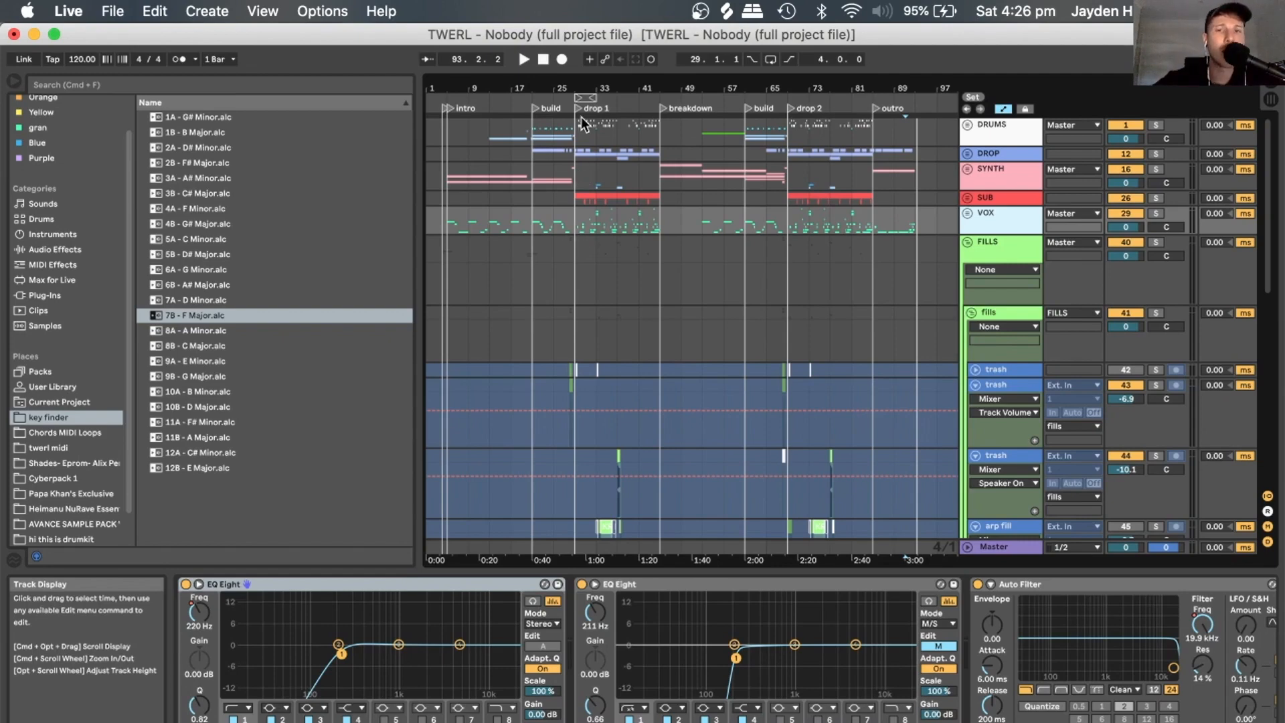
# Solo trash track 44 and play its fill from bar 37.
pyautogui.scroll(5, 602, 200)
pyautogui.scroll(-5, 620, 248)
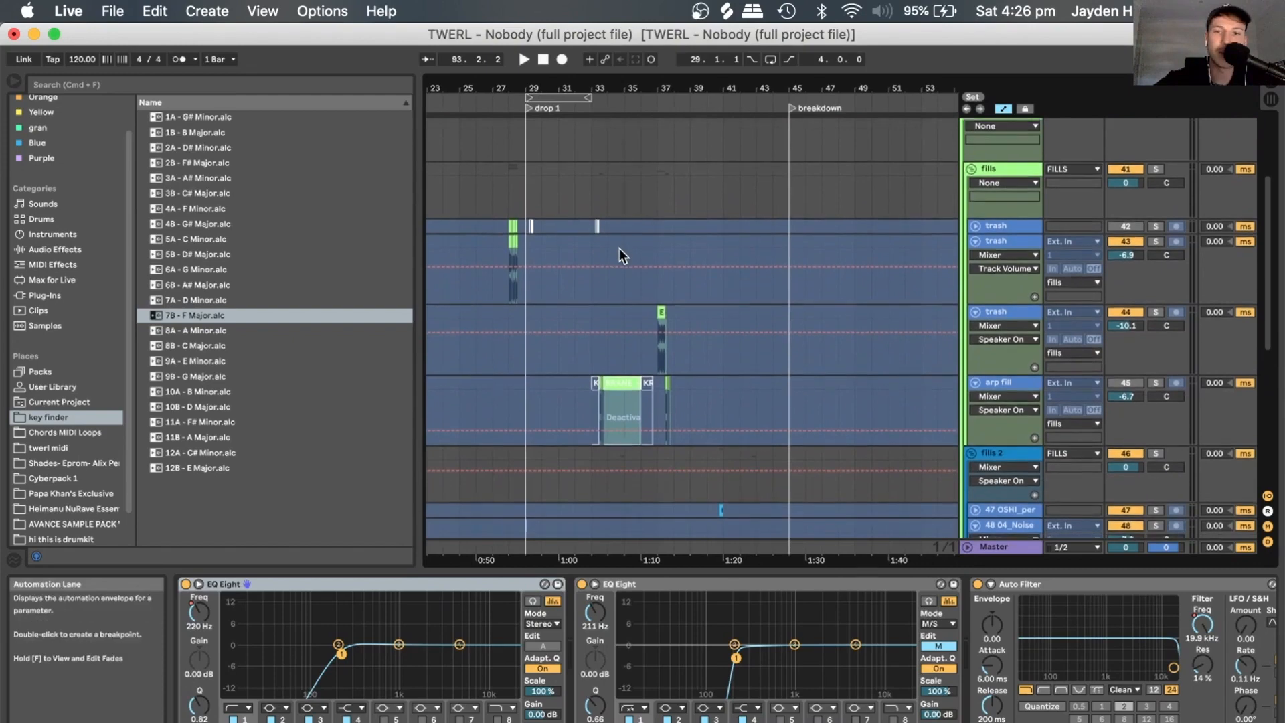
pyautogui.scroll(-1, 620, 248)
pyautogui.moveTo(637, 88); pyautogui.dragTo(638, 195)
pyautogui.click(695, 357)
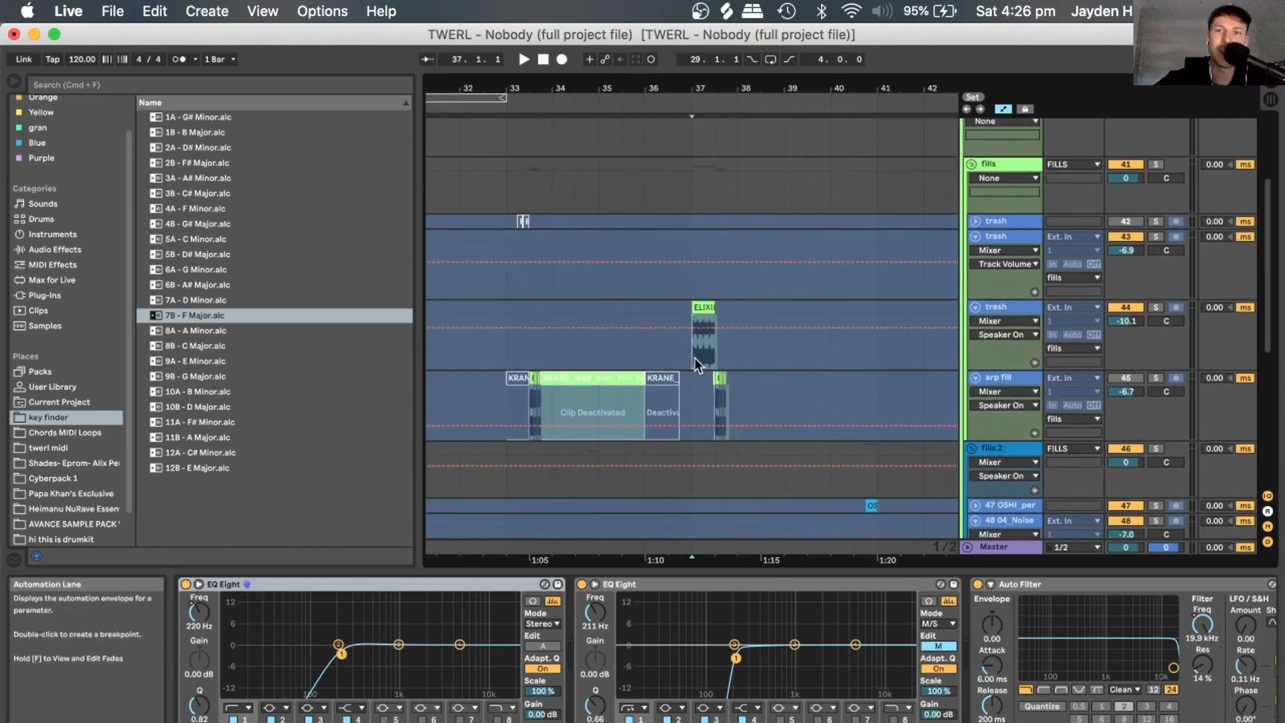
pyautogui.click(1155, 308)
pyautogui.press('space')
# Solo the arp fill track during playback and play its clips from bar 33.
pyautogui.click(1156, 377)
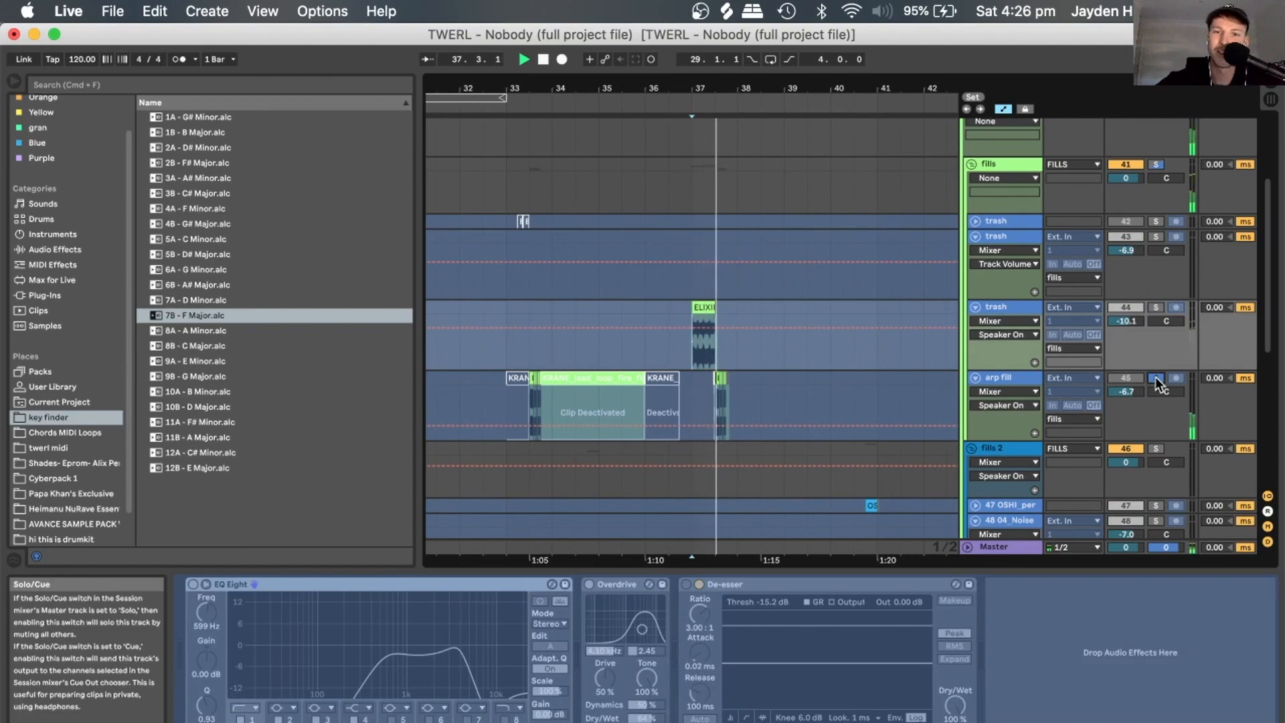
pyautogui.click(516, 390)
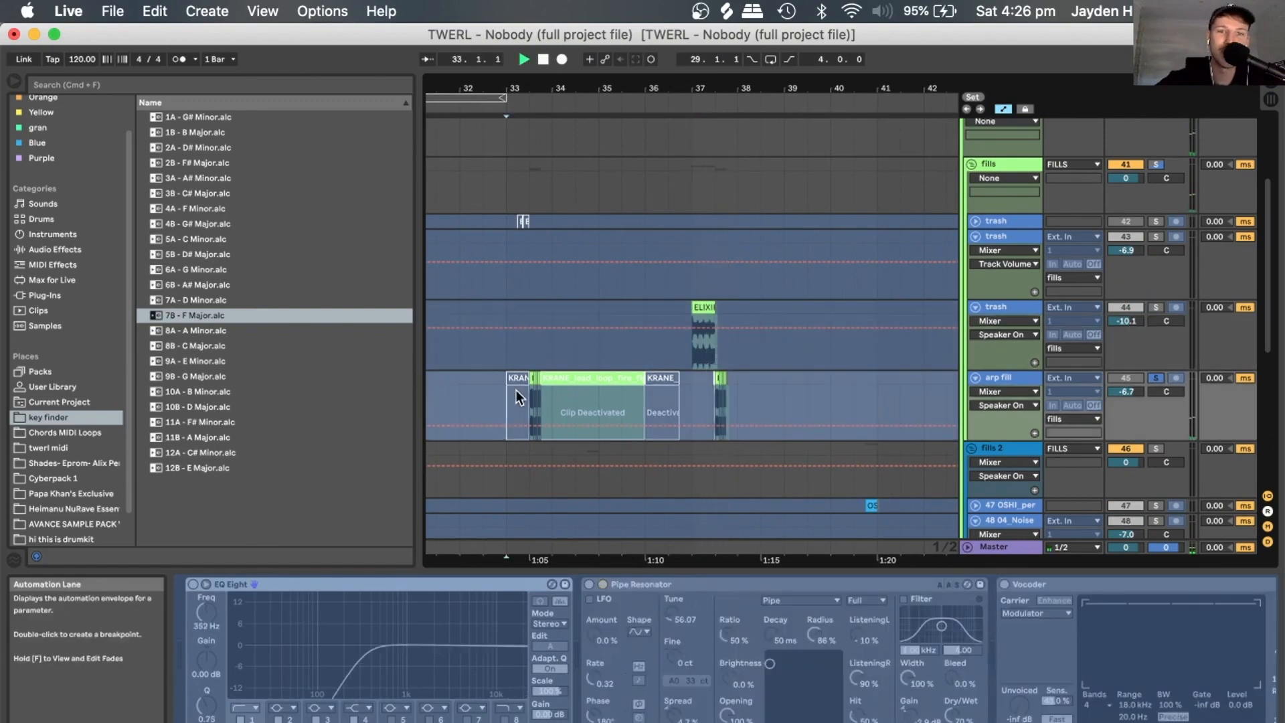
pyautogui.press('space')
# Solo trash track 43 and play its fill before drop 1 from bar 28.
pyautogui.moveTo(438, 91)
pyautogui.mouseDown()
pyautogui.moveTo(438, 154)
pyautogui.moveTo(439, 111)
pyautogui.mouseUp()
pyautogui.hscroll(-7, 512, 186)
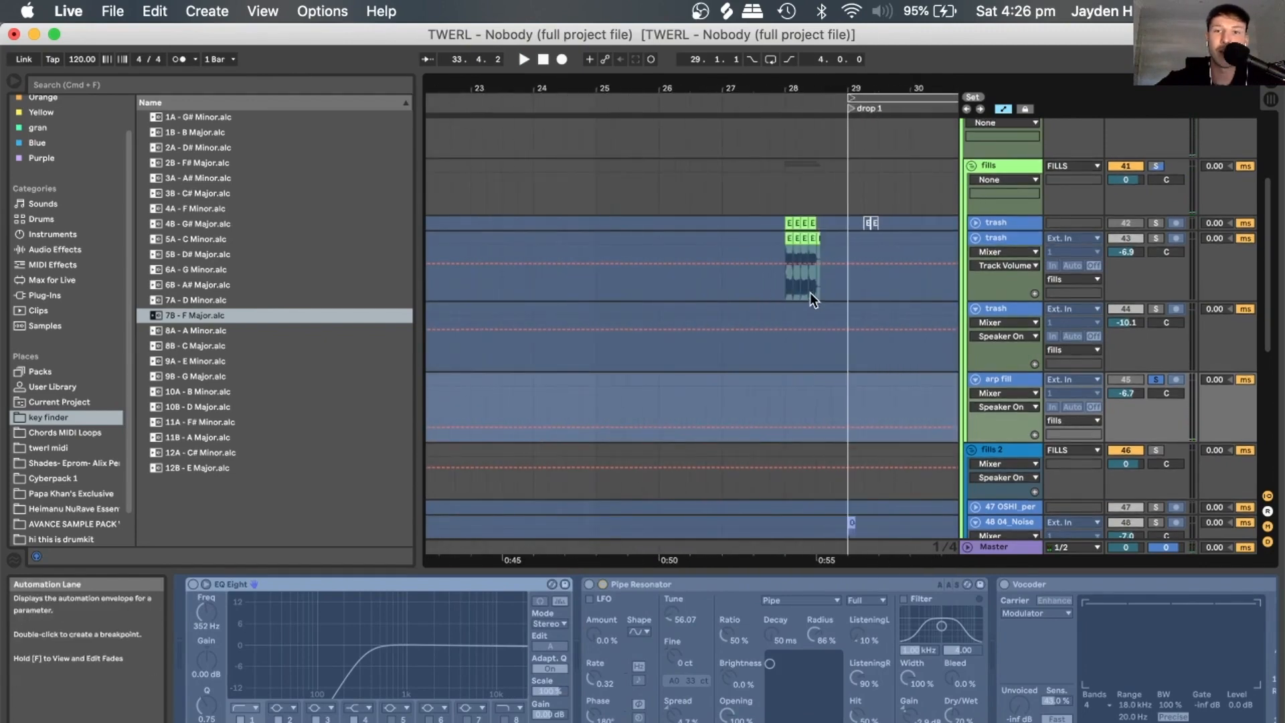
pyautogui.click(785, 284)
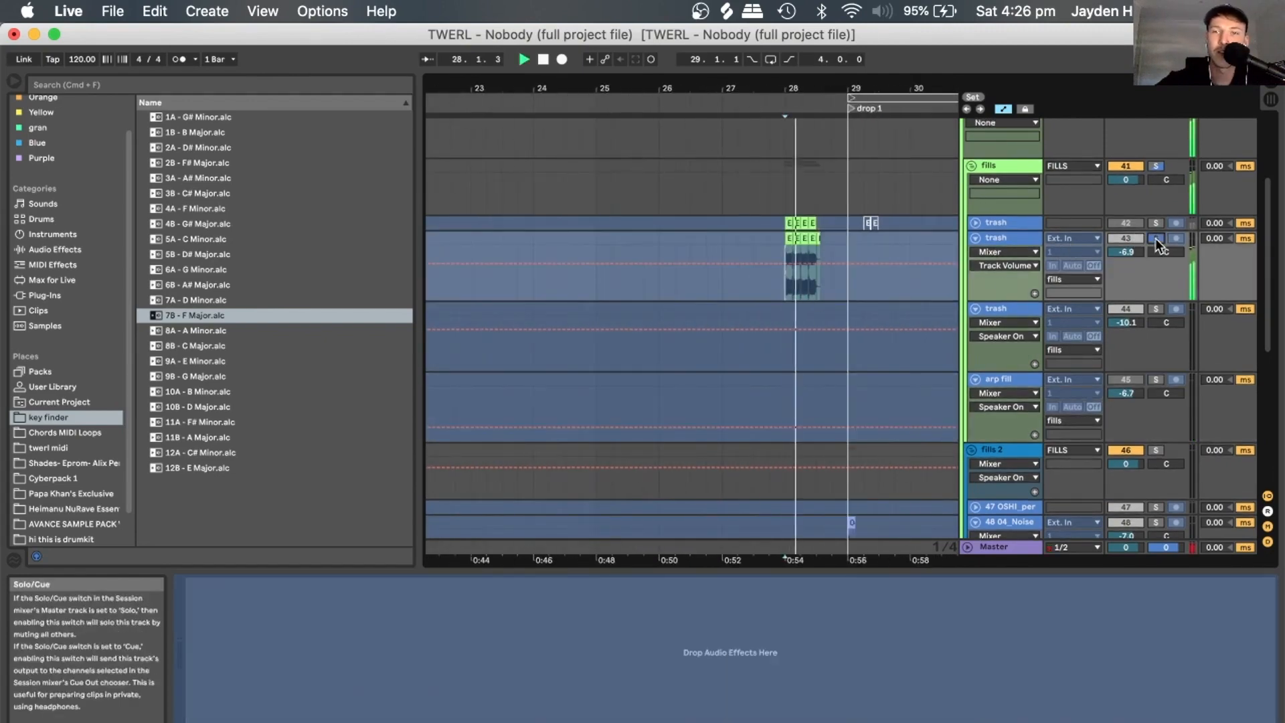
pyautogui.press('space')
# Solo the entire FILLS group and play it from bar 28.
pyautogui.scroll(-5, 1103, 287)
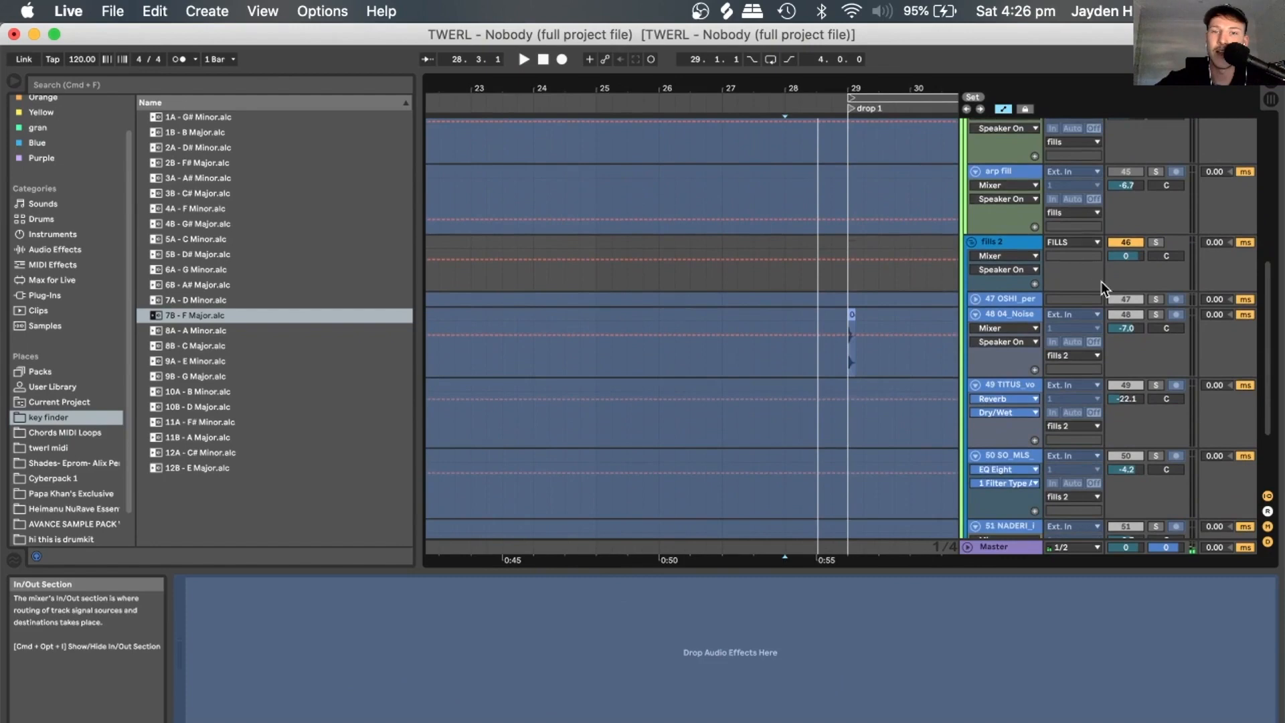
pyautogui.scroll(8, 1104, 288)
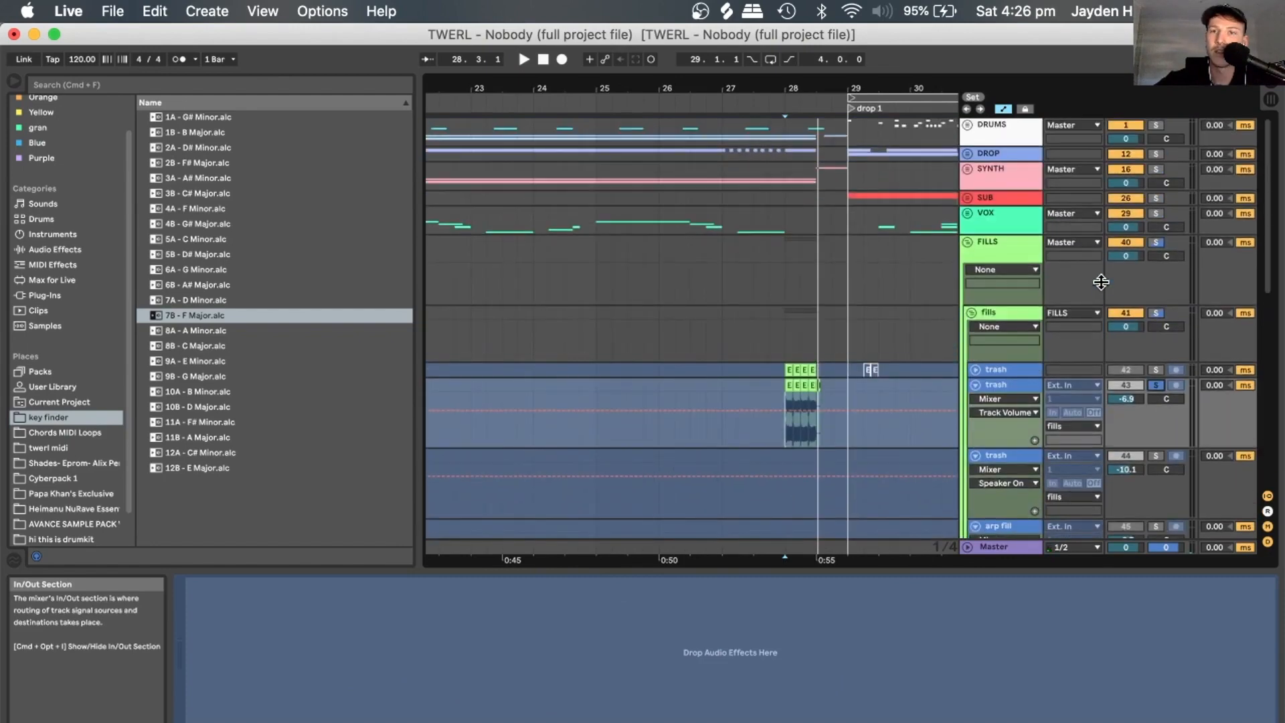
pyautogui.click(1156, 241)
pyautogui.press('space')
# Solo the SO_MLS track 50 and the NADERI impact track 51 in turn, playing their fills from bar 20.
pyautogui.scroll(-5, 696, 201)
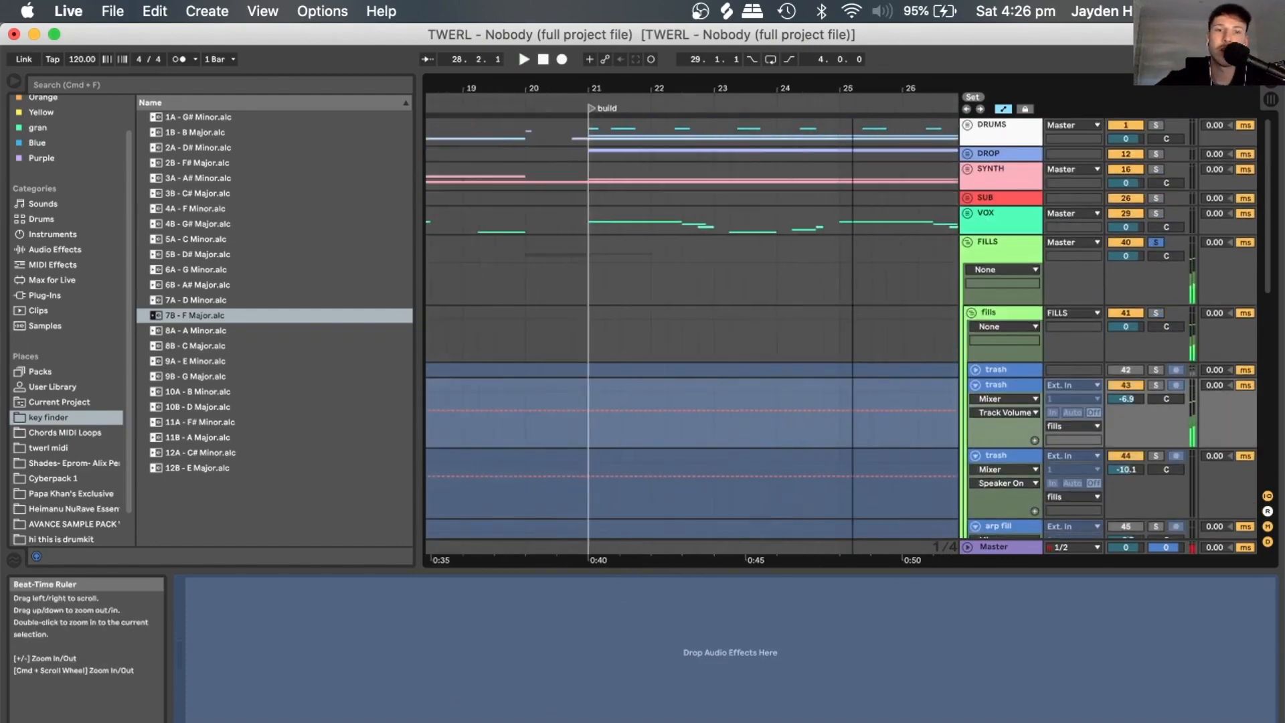
pyautogui.scroll(-3, 696, 260)
pyautogui.scroll(-7, 696, 259)
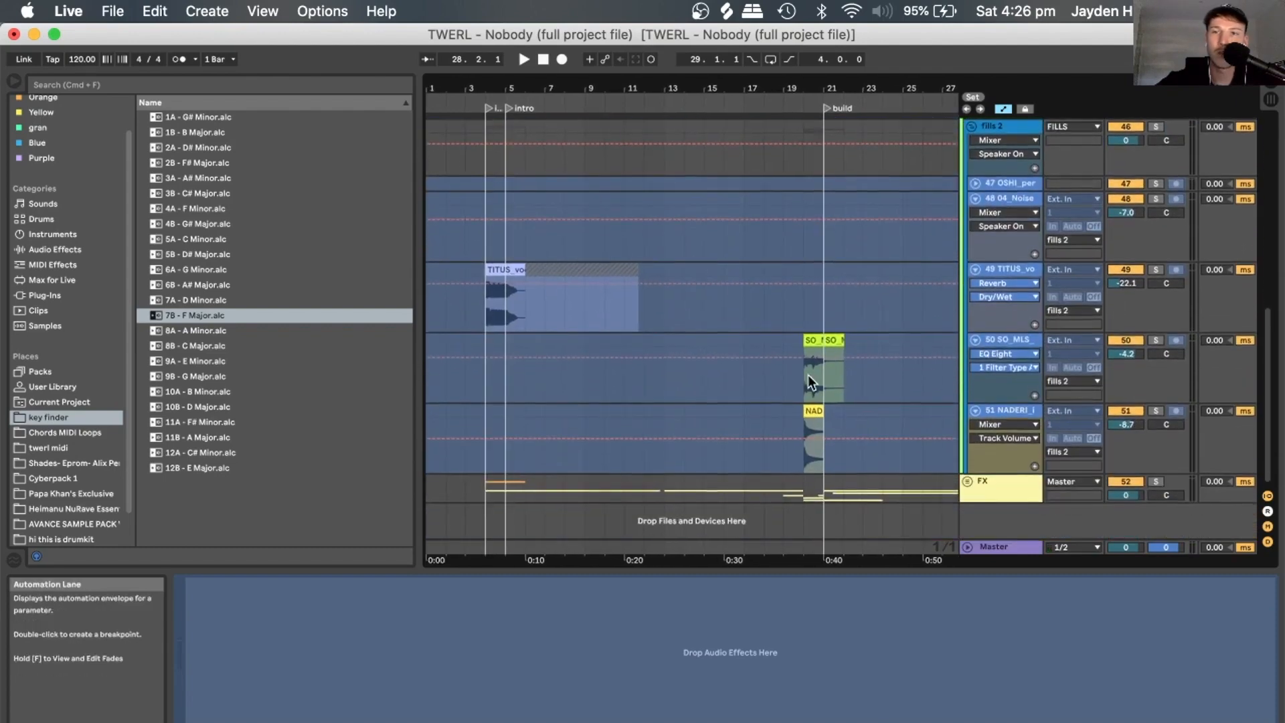
pyautogui.scroll(1, 809, 374)
pyautogui.click(797, 395)
pyautogui.press('space')
pyautogui.click(1156, 349)
pyautogui.click(1155, 422)
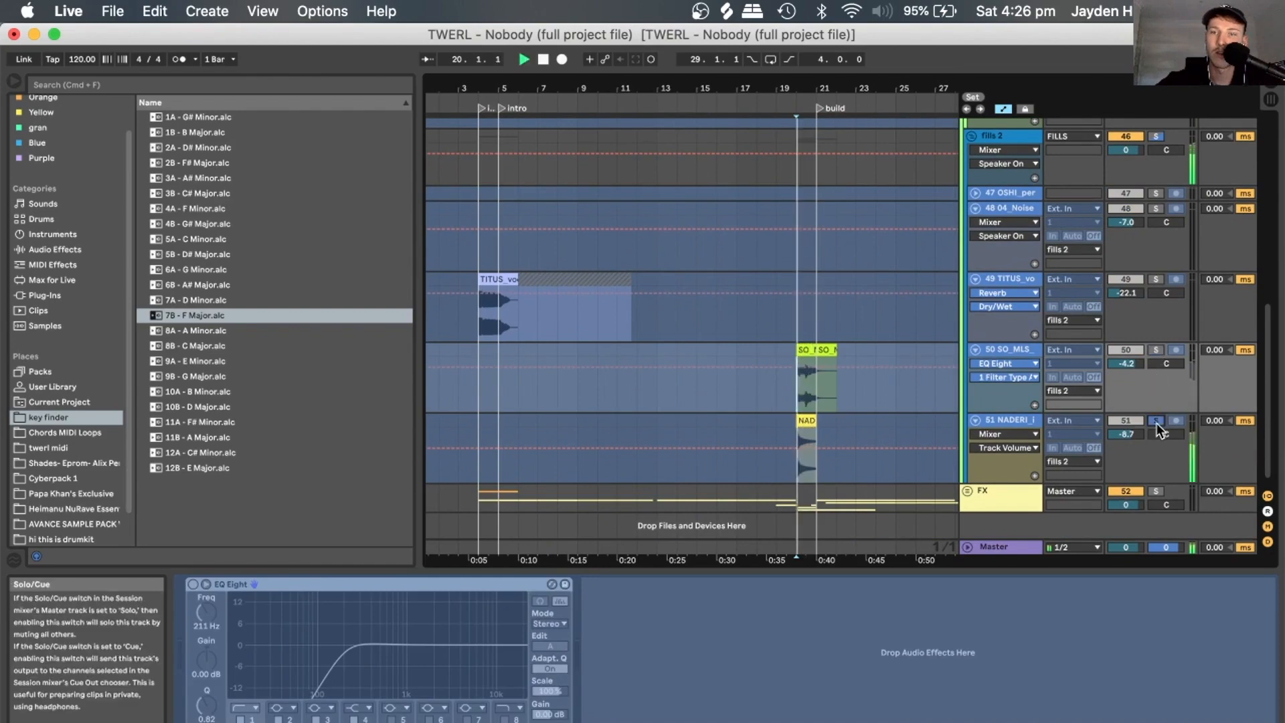
pyautogui.click(1156, 421)
pyautogui.press('space')
# Solo the TITUS vocal track in fills 2 and play it from bar 5 at the intro.
pyautogui.moveTo(808, 82); pyautogui.dragTo(812, 100)
pyautogui.scroll(5, 839, 341)
pyautogui.scroll(-5, 840, 342)
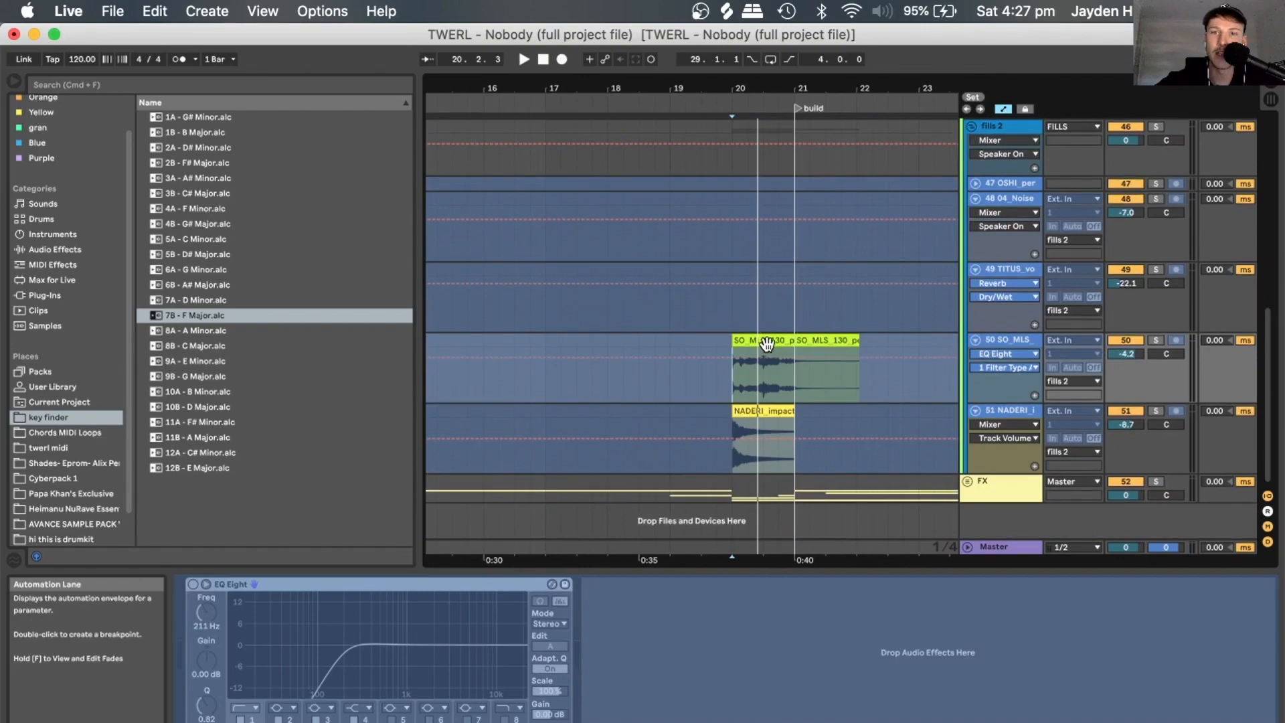
pyautogui.moveTo(718, 88); pyautogui.dragTo(566, 168)
pyautogui.click(435, 312)
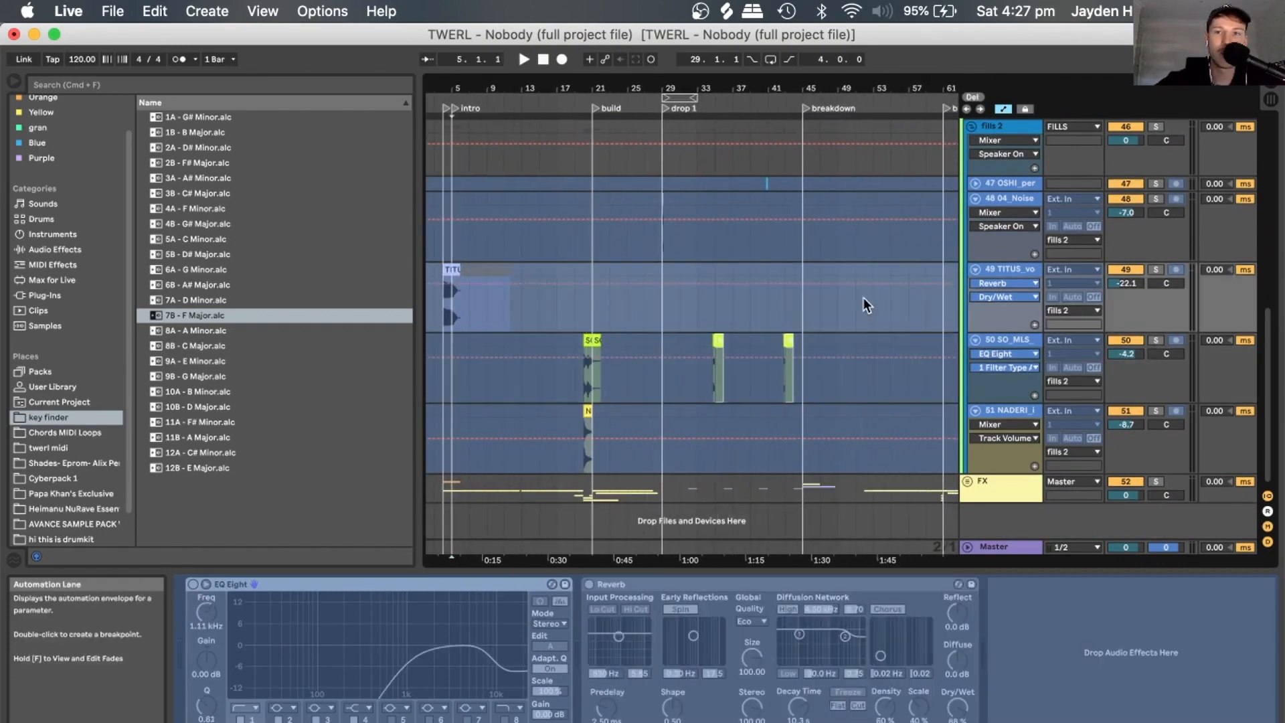
pyautogui.click(1154, 268)
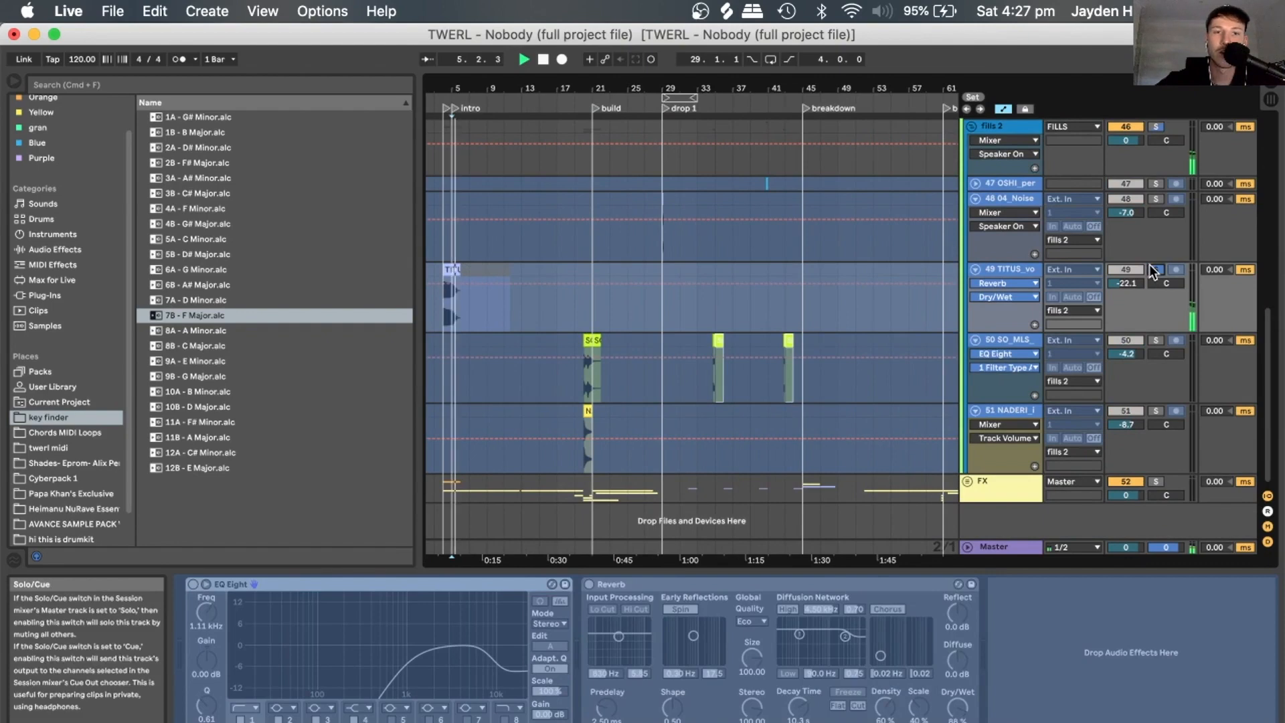
pyautogui.moveTo(439, 85)
pyautogui.mouseDown()
pyautogui.moveTo(441, 127)
pyautogui.moveTo(464, 129)
pyautogui.mouseUp()
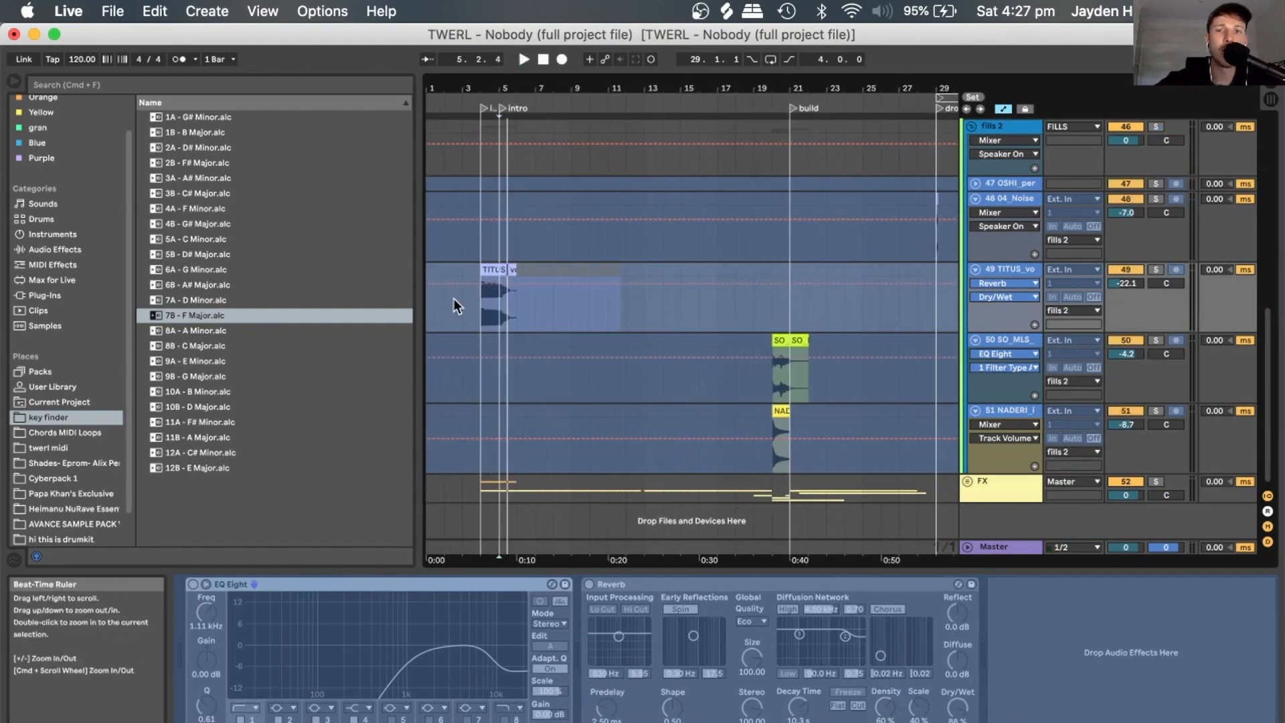
# Open the TITUS vocal clip's sample settings and play it from bar 4 with the full mix.
pyautogui.click(480, 309)
pyautogui.scroll(6, 481, 309)
pyautogui.scroll(1, 481, 310)
pyautogui.scroll(-7, 528, 340)
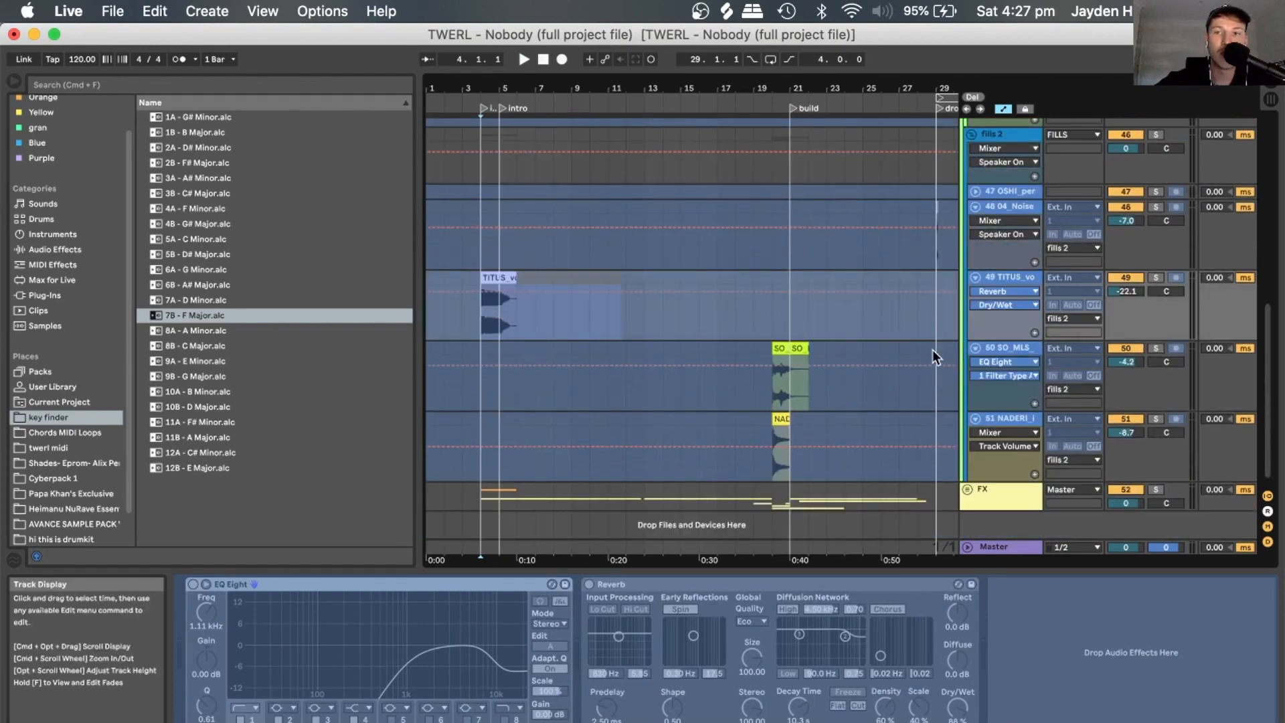
pyautogui.click(1155, 277)
pyautogui.click(1153, 277)
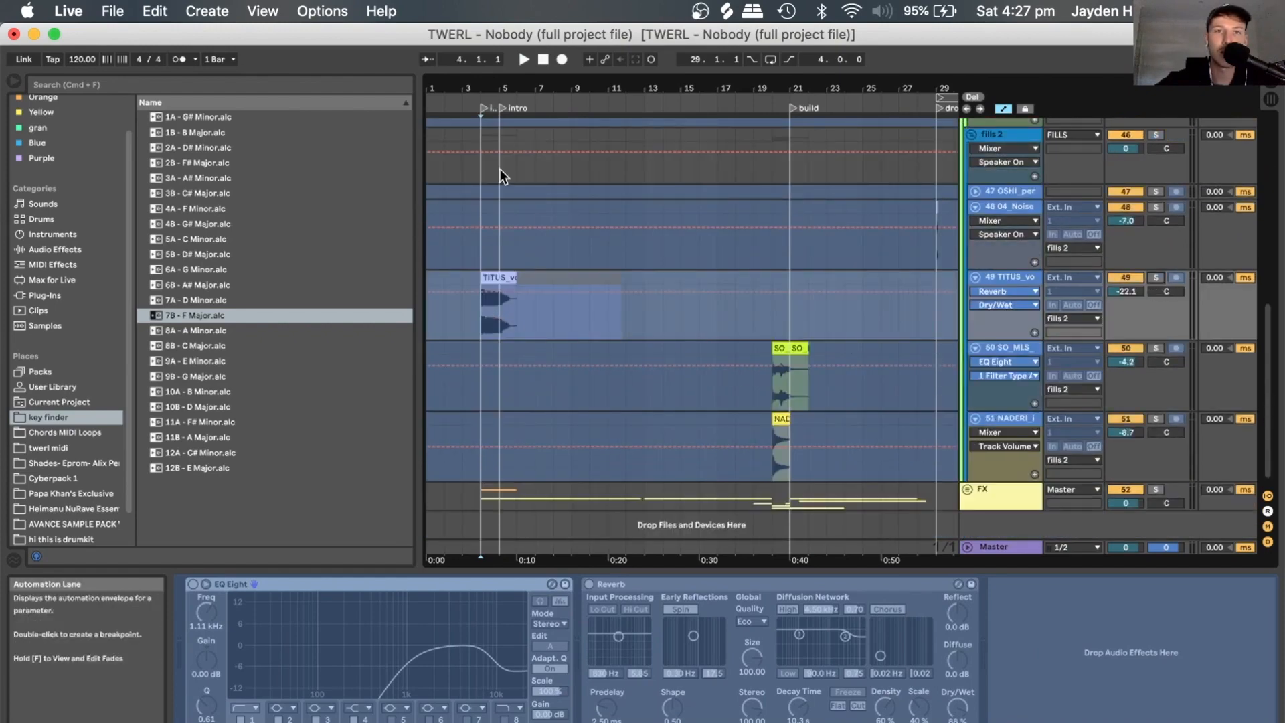
pyautogui.click(483, 107)
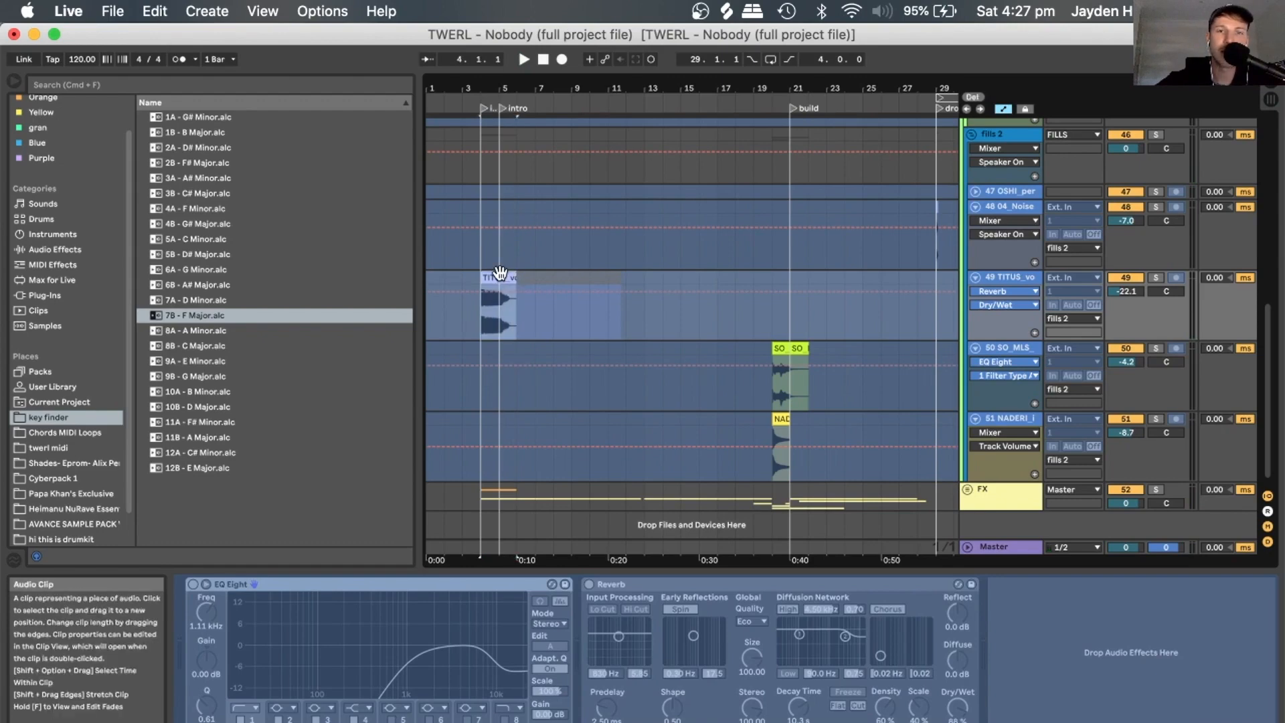
pyautogui.doubleClick(498, 278)
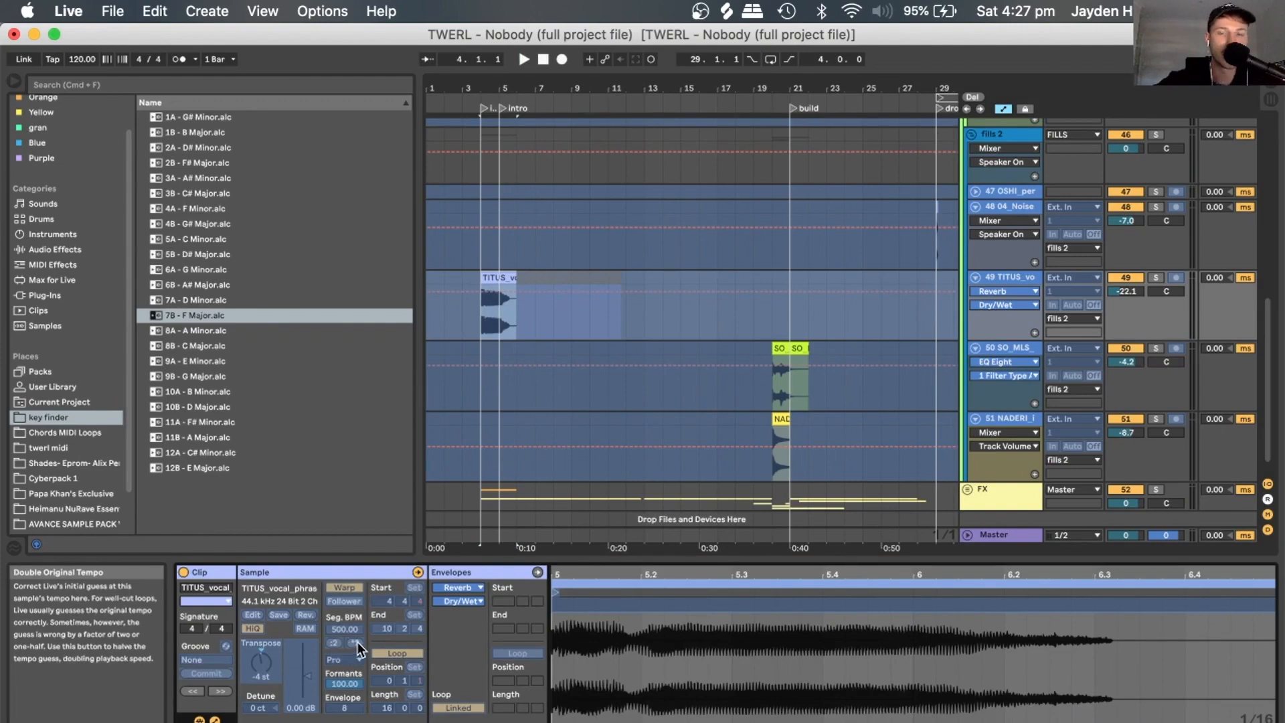
pyautogui.press('space')
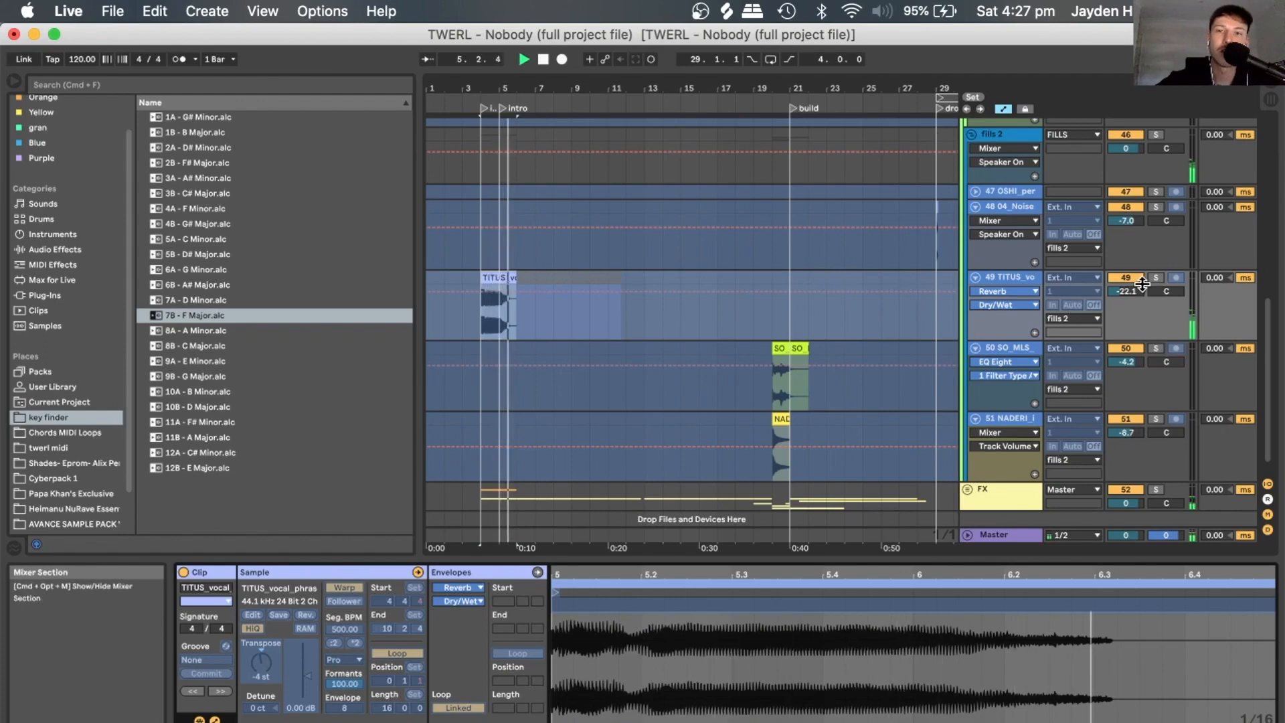
# Play the full mix from bar 17 through the fills leading into the build.
pyautogui.hscroll(5, 633, 326)
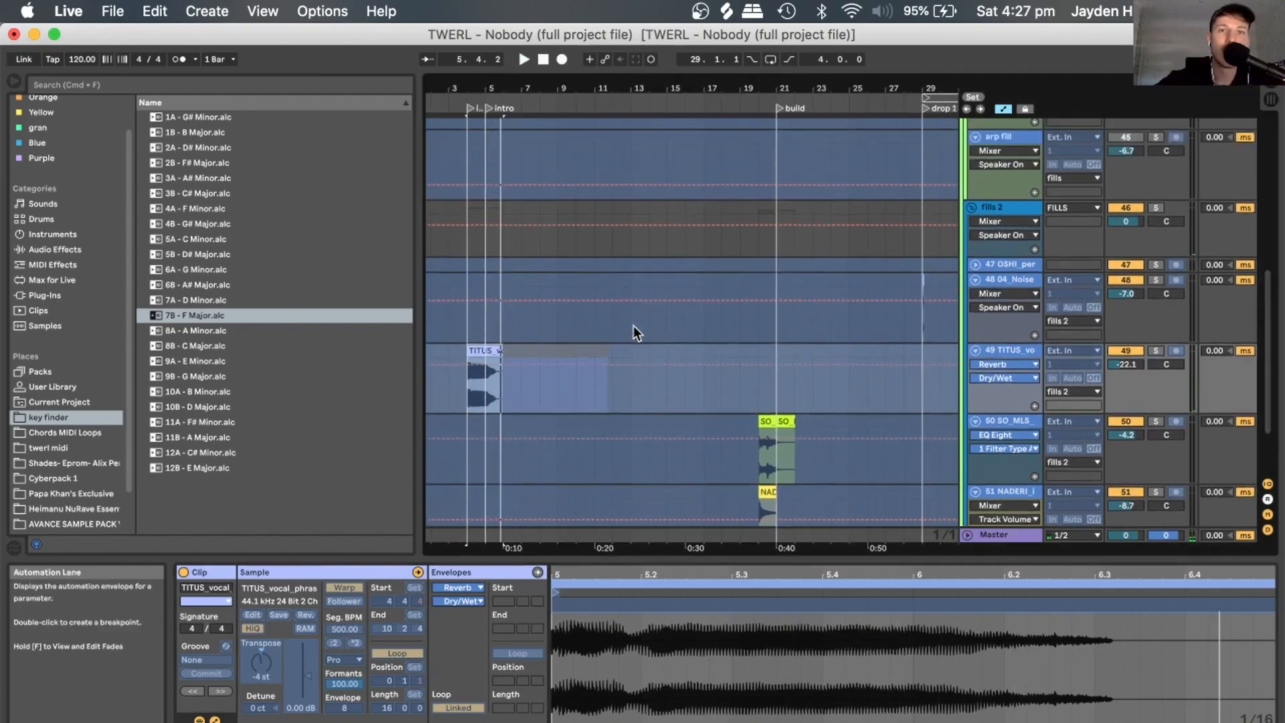
pyautogui.click(628, 327)
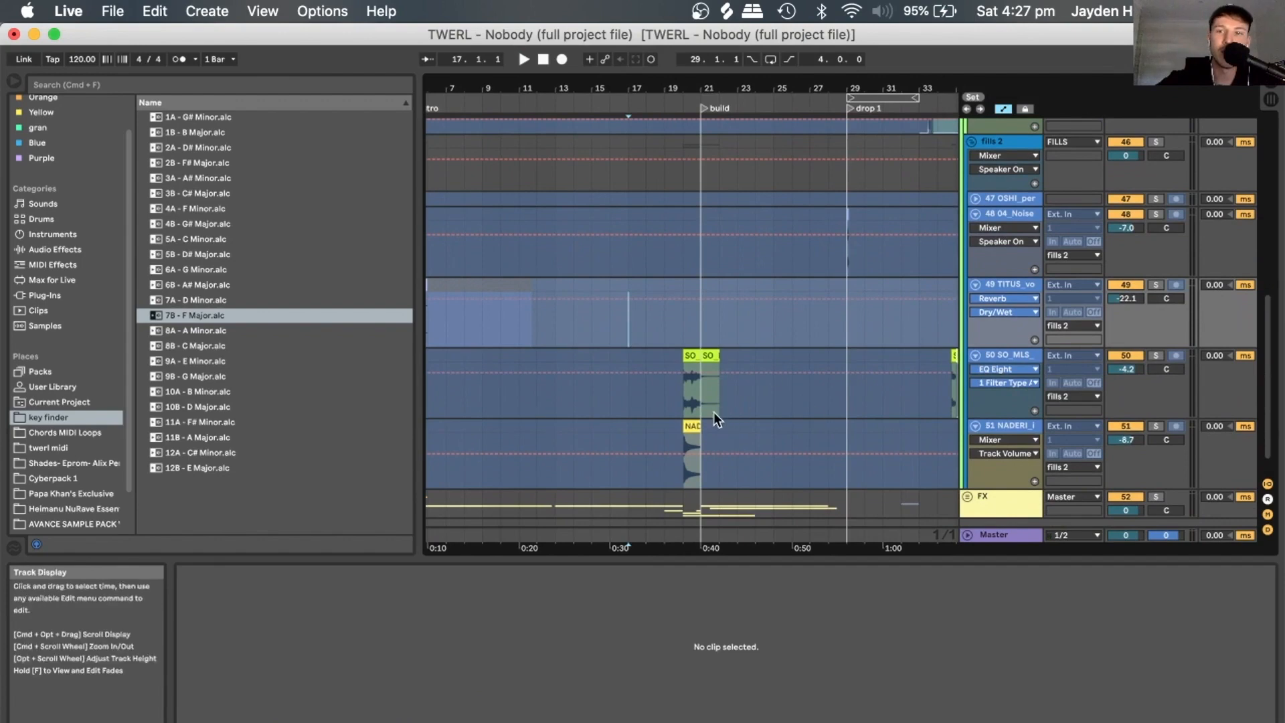
pyautogui.press('space')
pyautogui.scroll(-2, 753, 296)
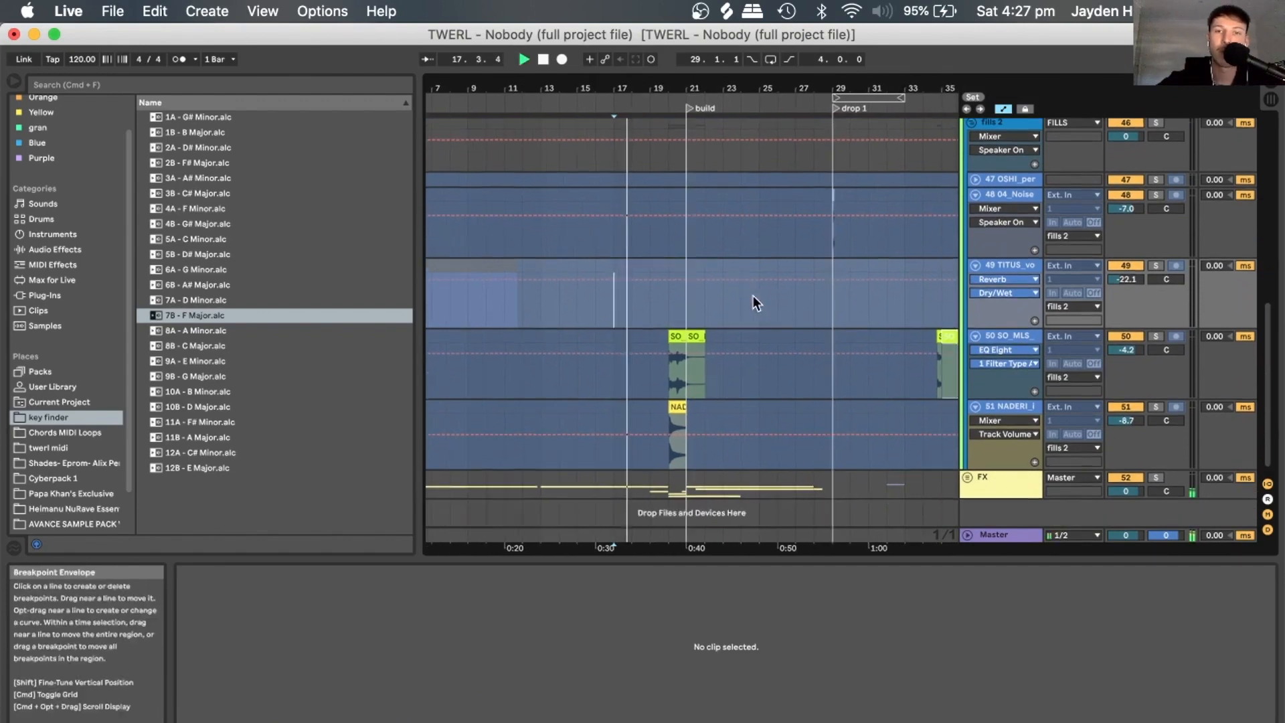
pyautogui.hscroll(2, 754, 303)
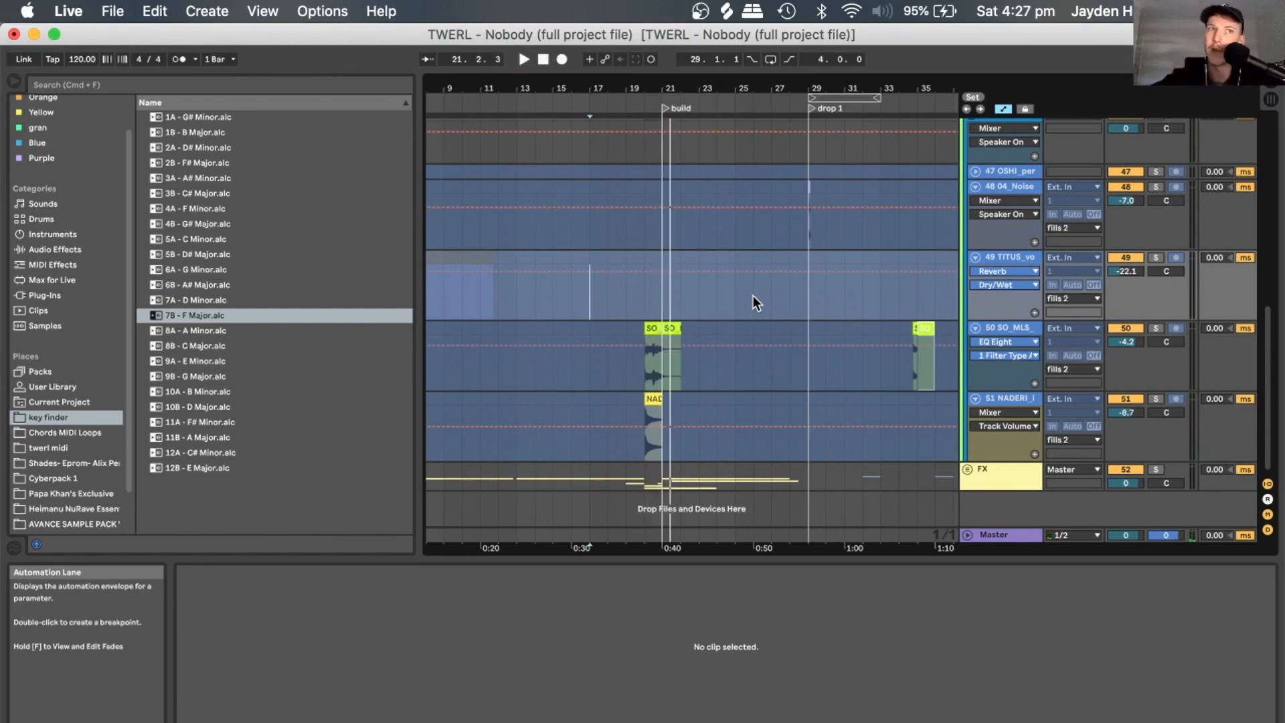
# Look over the fill clips around drop 1 and play the trash track 43 fill from bar 28 unsoloed.
pyautogui.moveTo(681, 89); pyautogui.dragTo(634, 85)
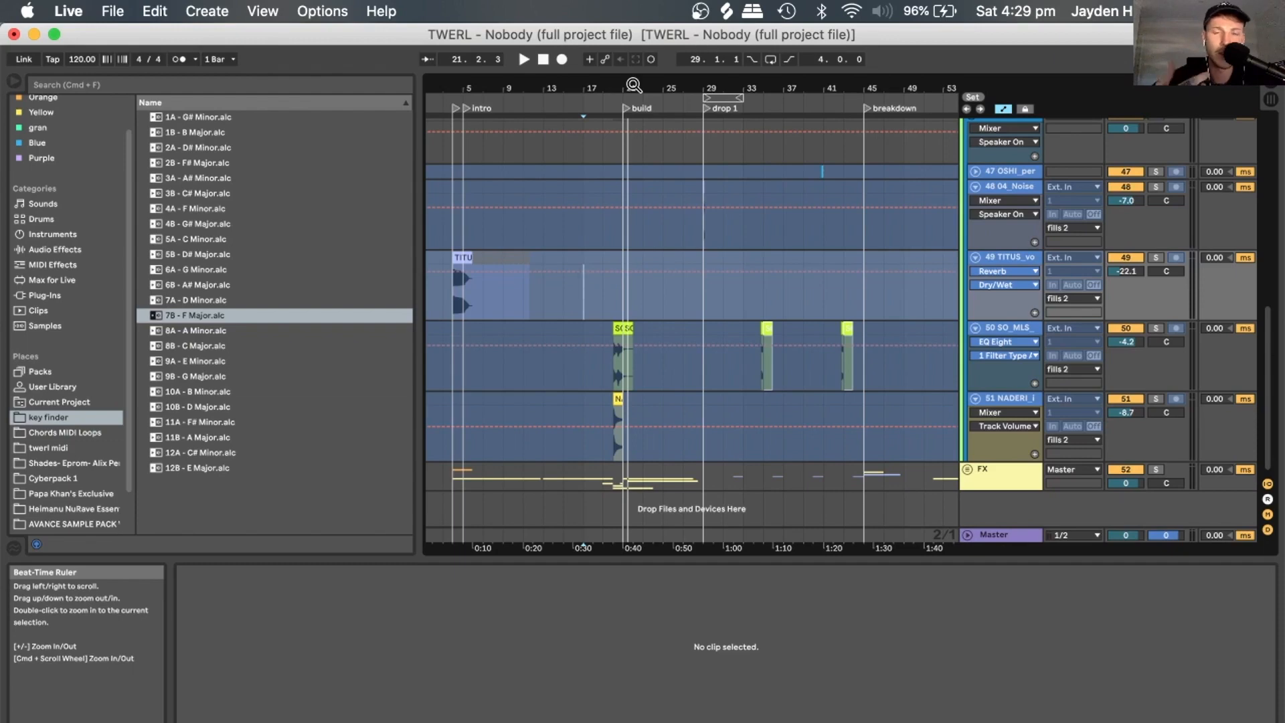
pyautogui.moveTo(648, 81); pyautogui.dragTo(649, 134)
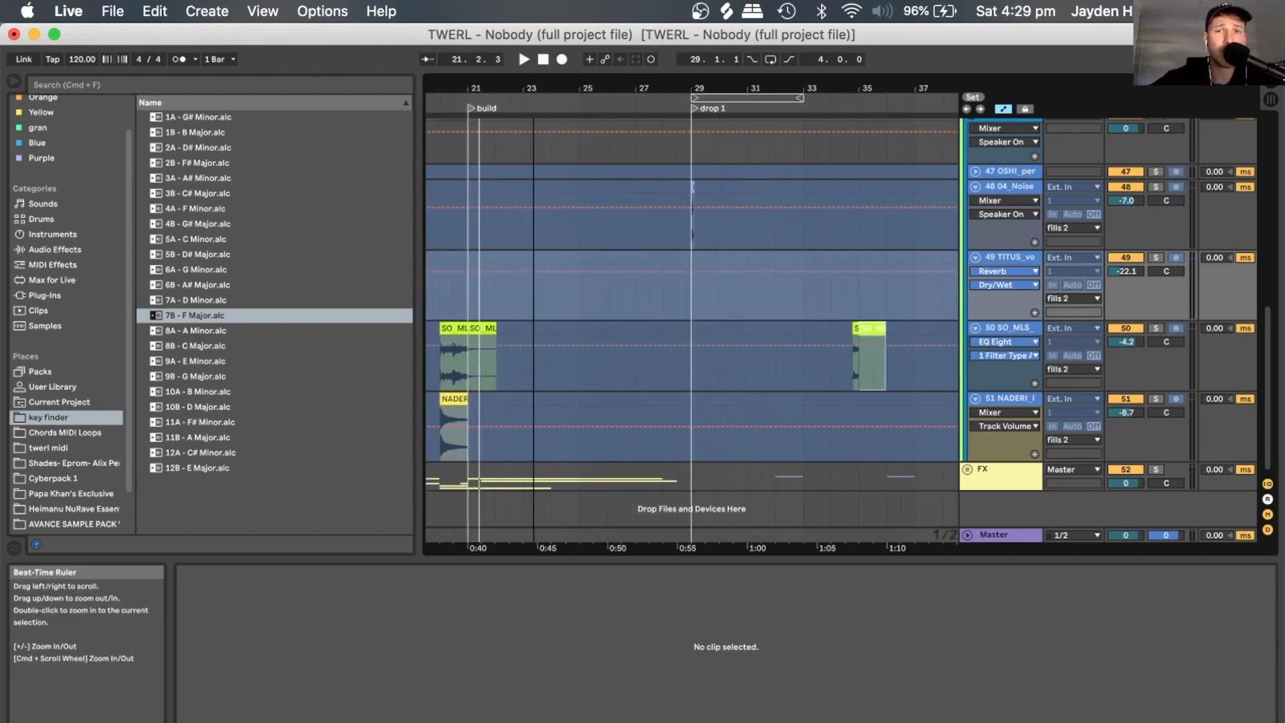
pyautogui.moveTo(534, 107); pyautogui.dragTo(533, 81)
pyautogui.scroll(3, 730, 330)
pyautogui.hscroll(3, 730, 331)
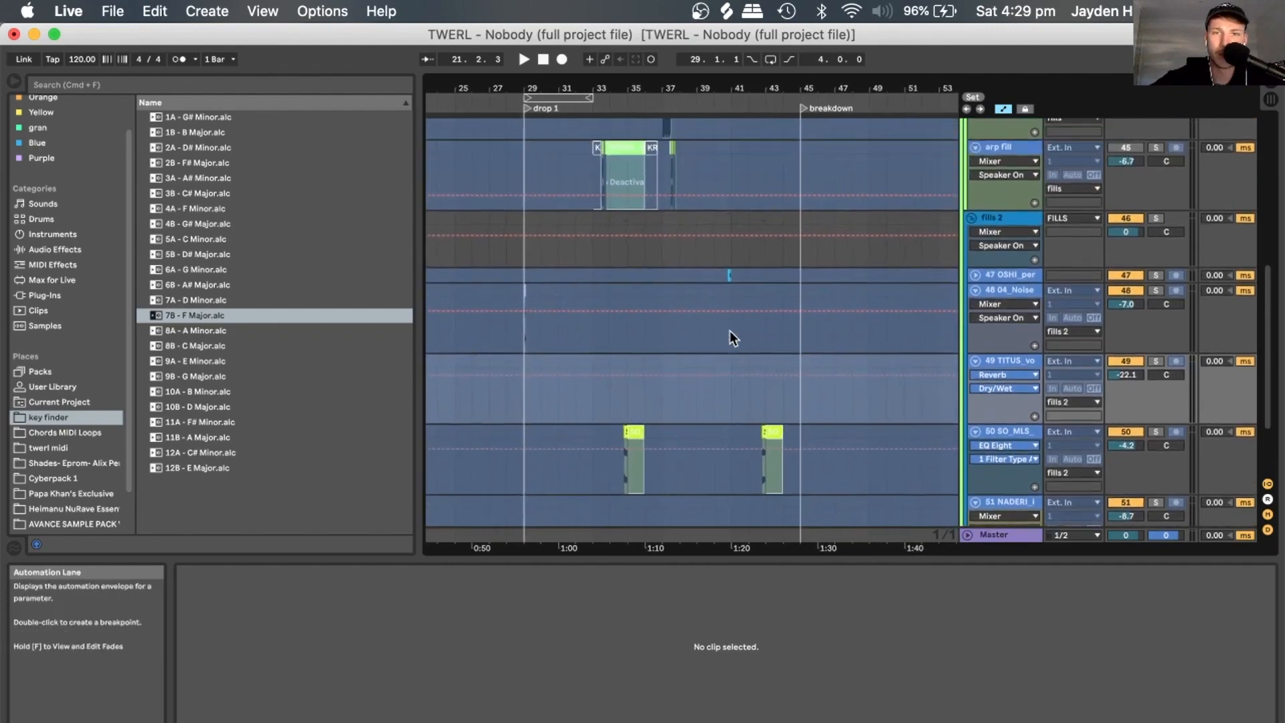
pyautogui.scroll(2, 729, 331)
pyautogui.scroll(3, 656, 234)
pyautogui.scroll(-3, 656, 234)
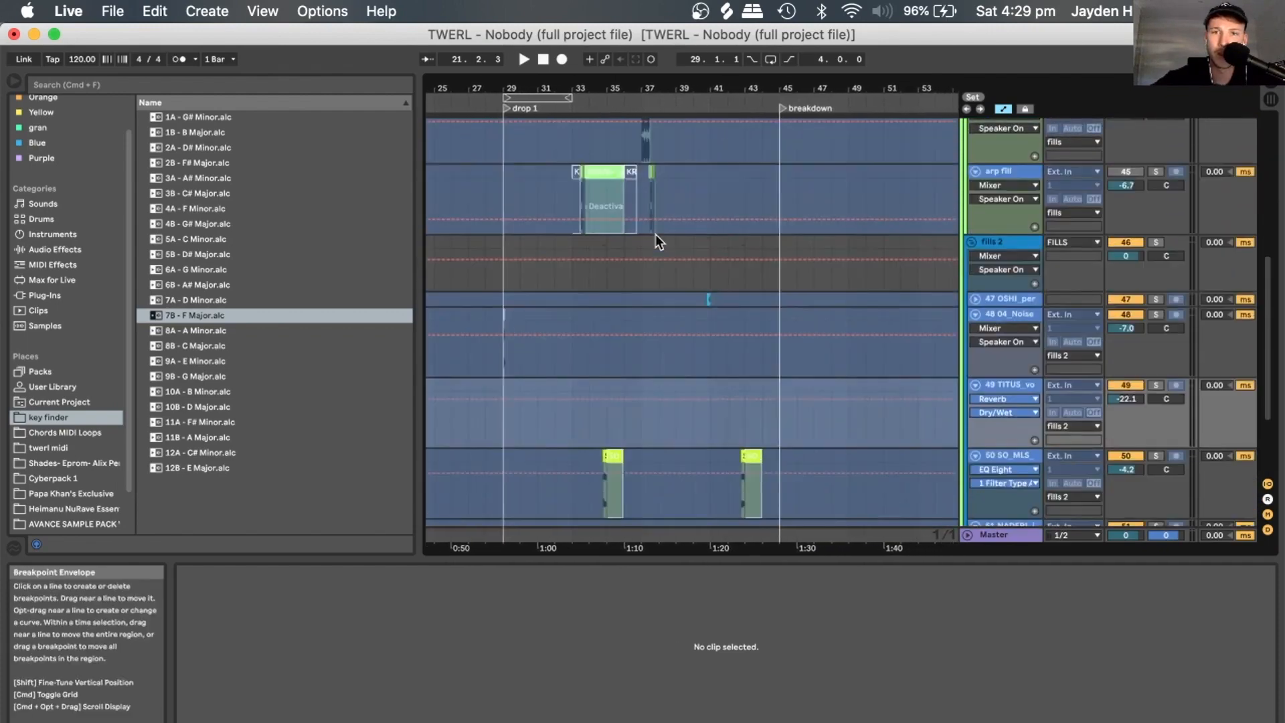
pyautogui.scroll(5, 656, 234)
pyautogui.hscroll(-3, 656, 235)
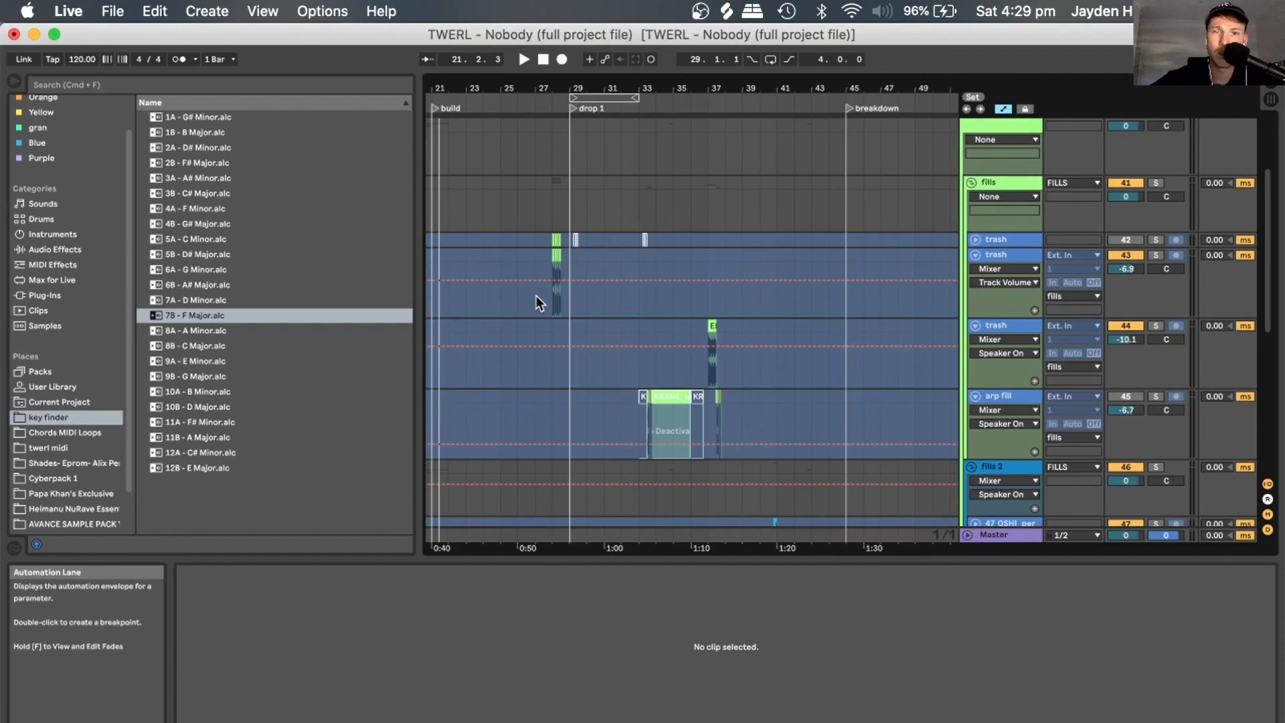
pyautogui.click(550, 295)
pyautogui.press('space')
# Audition the arp fill from bar 33, soloing its track briefly to compare it with the full mix.
pyautogui.click(641, 413)
pyautogui.press('space')
pyautogui.press('space')
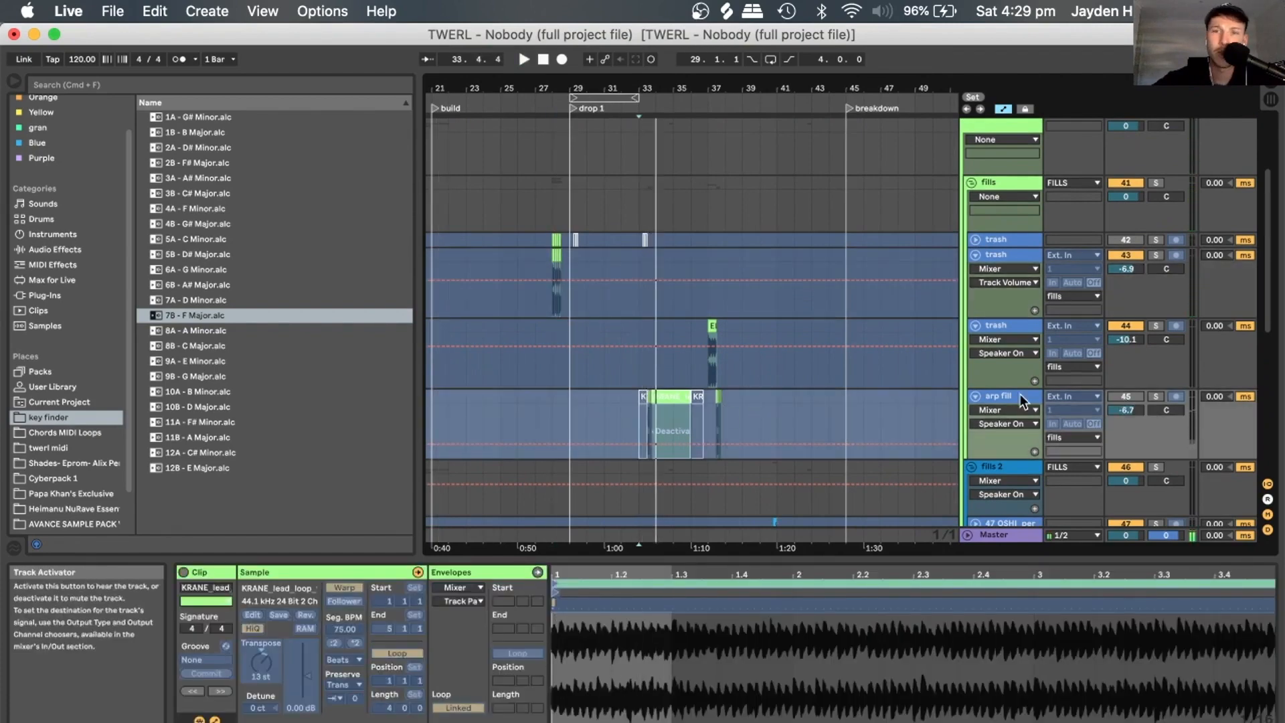
pyautogui.press('space')
pyautogui.click(1157, 396)
pyautogui.click(1157, 397)
# Fold the arp fill track and play the trash track 44 fill from bar 37 with the full mix.
pyautogui.click(974, 397)
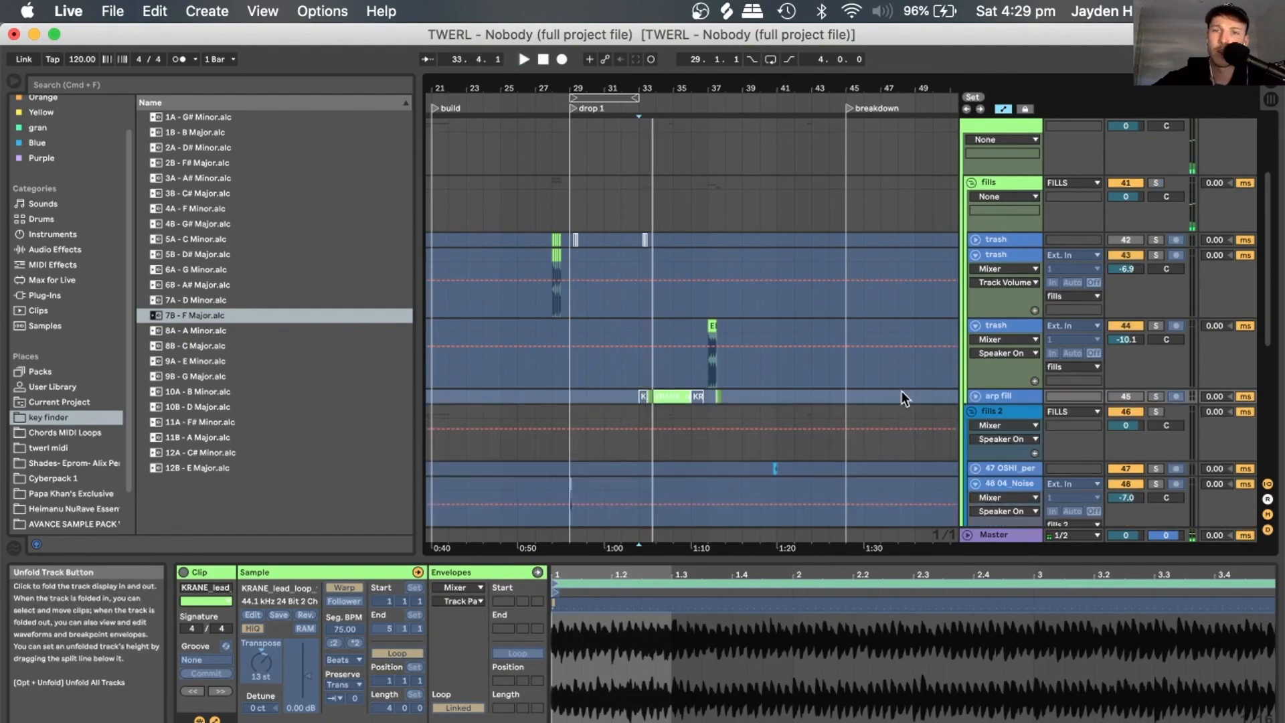
pyautogui.click(708, 369)
pyautogui.press('space')
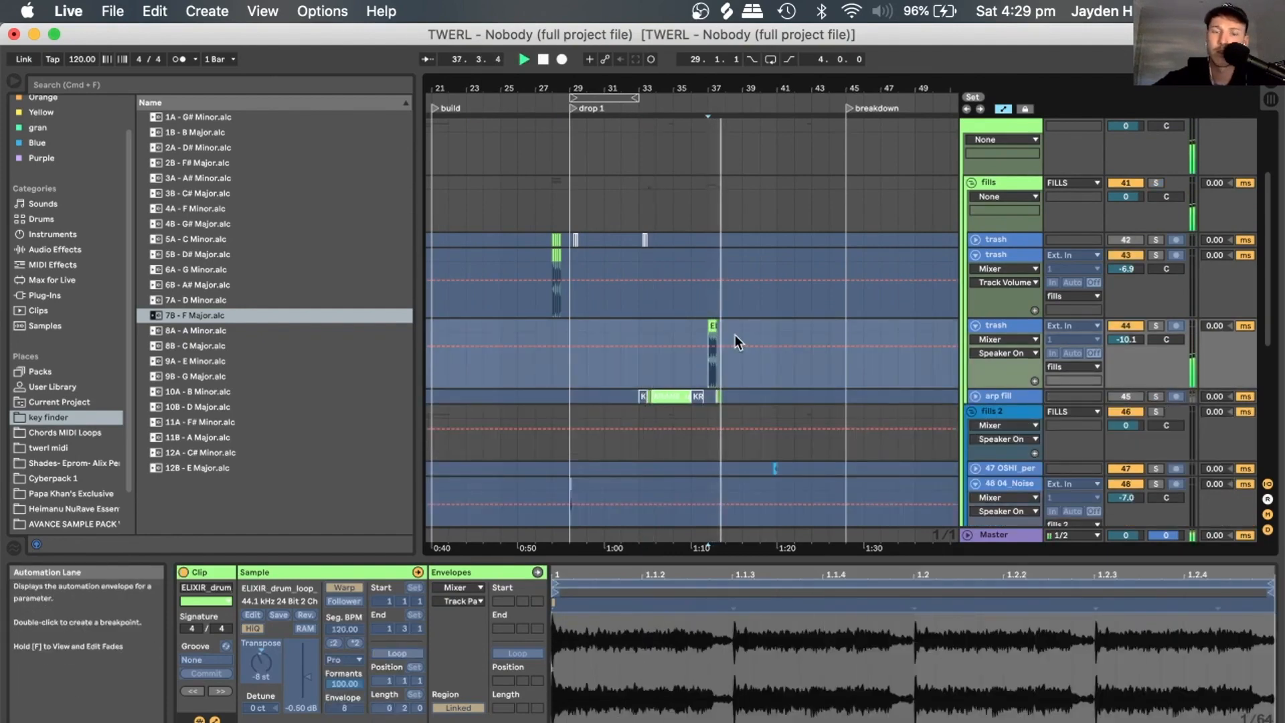
# Play the SO_MLS track 50 fill from bar 34 in the full mix and soloed, leaving the track unsoloed.
pyautogui.scroll(-10, 735, 334)
pyautogui.click(670, 389)
pyautogui.press('space')
pyautogui.press('space')
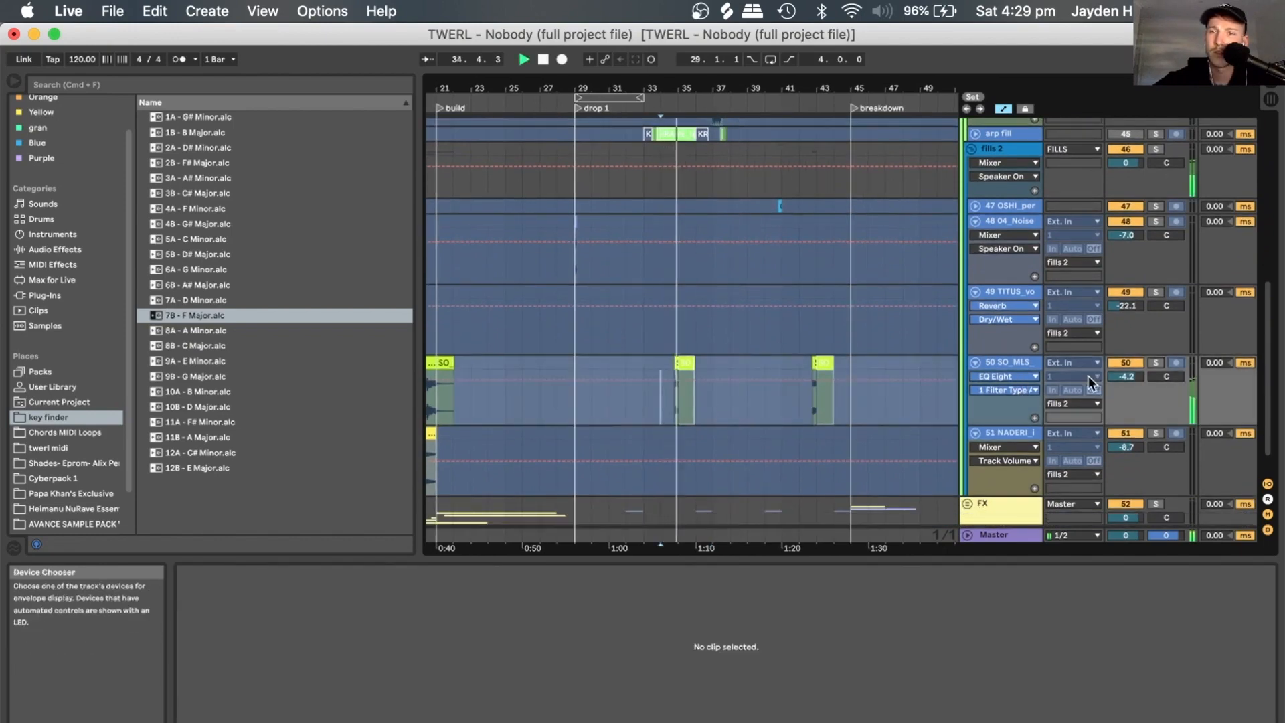
pyautogui.click(1154, 363)
pyautogui.press('space')
pyautogui.press('space')
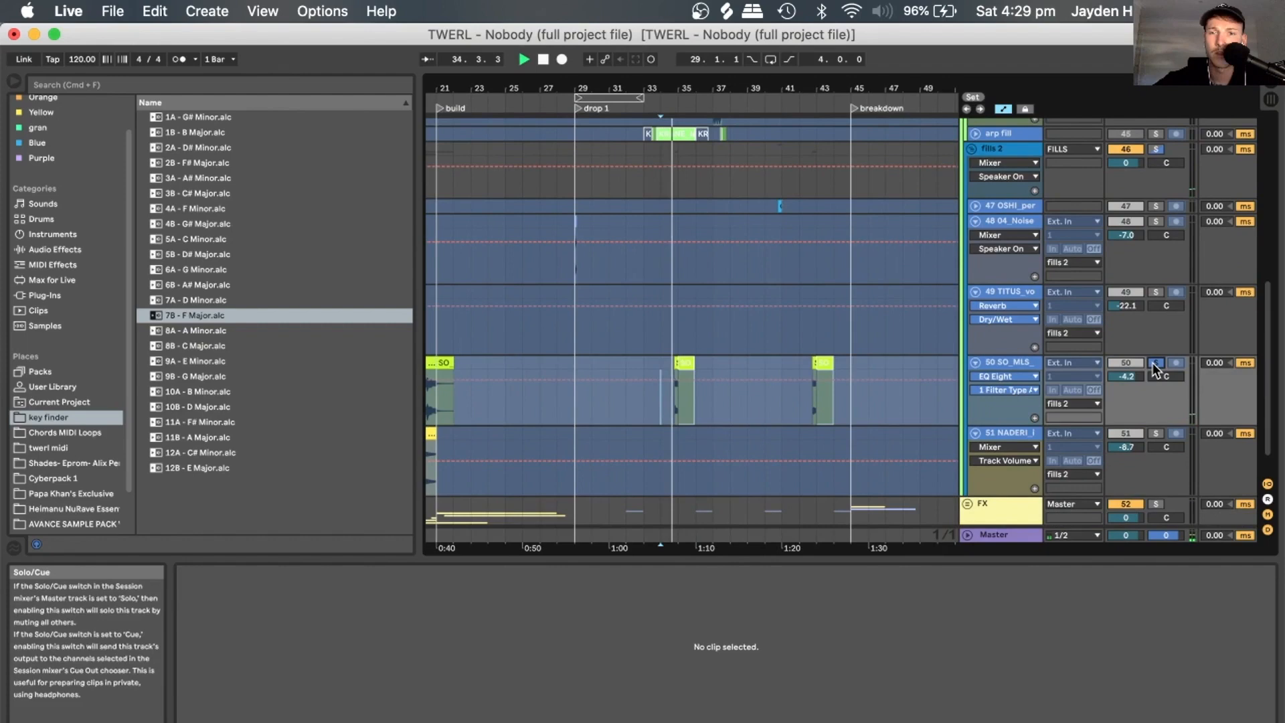
pyautogui.click(1154, 364)
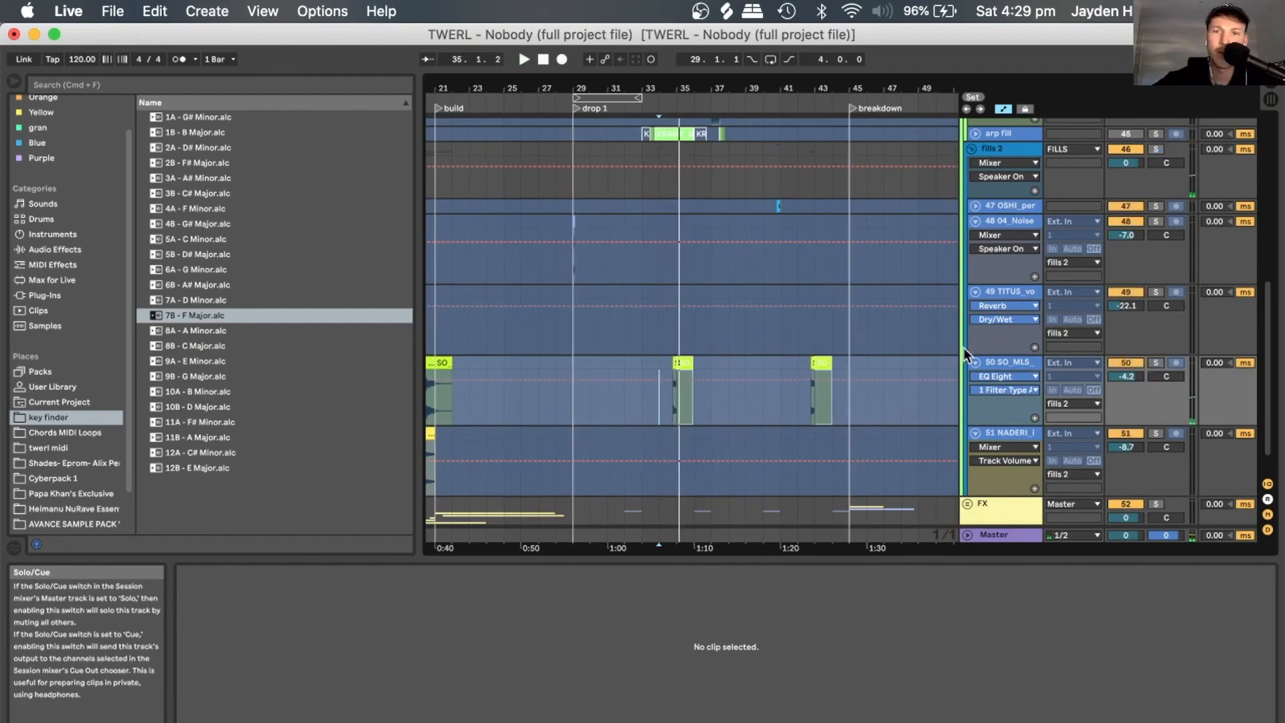
# Fold the fills and fills 2 subgroups and the parent FILLS group.
pyautogui.moveTo(673, 88); pyautogui.dragTo(673, 34)
pyautogui.scroll(-2, 672, 249)
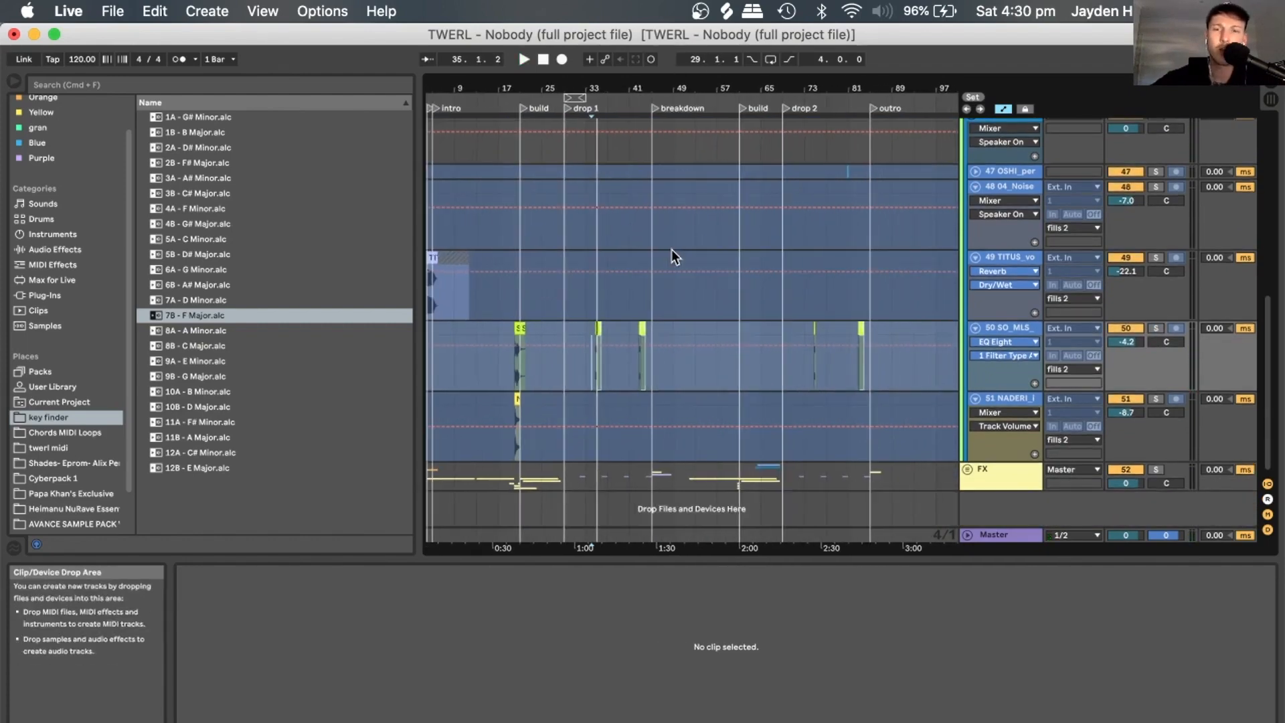
pyautogui.scroll(10, 672, 249)
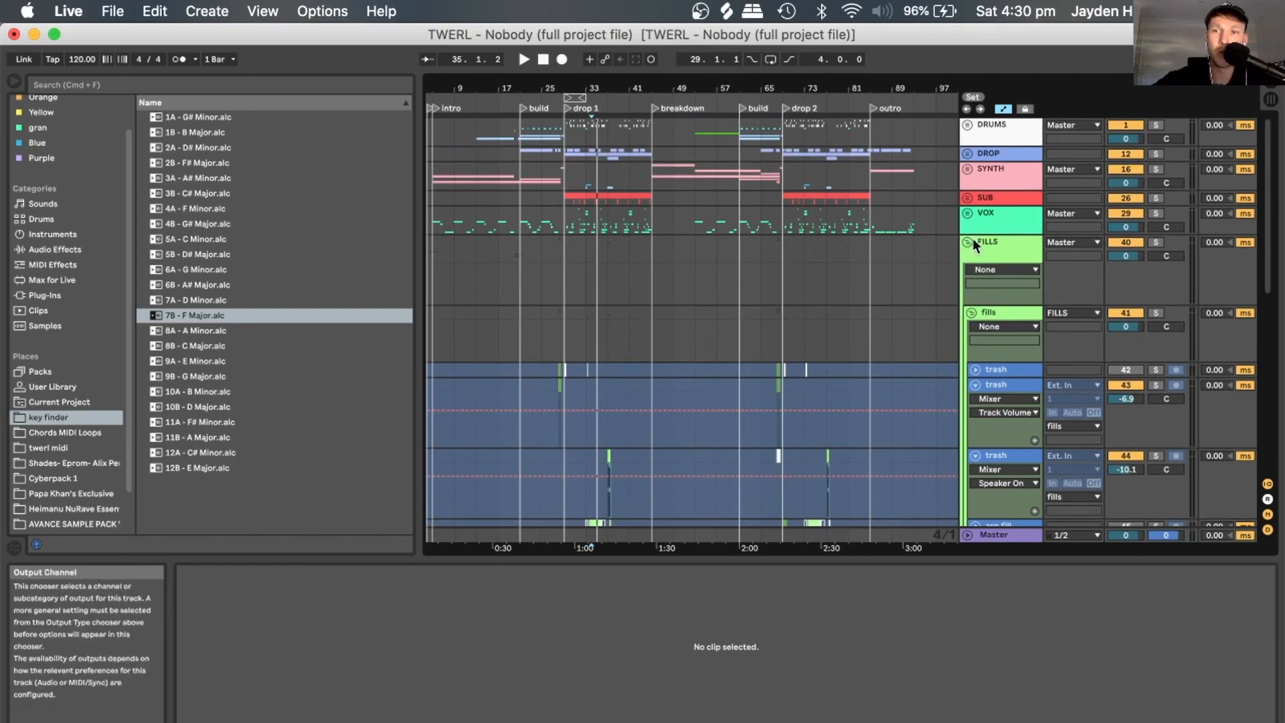
pyautogui.click(972, 311)
pyautogui.scroll(-10, 970, 323)
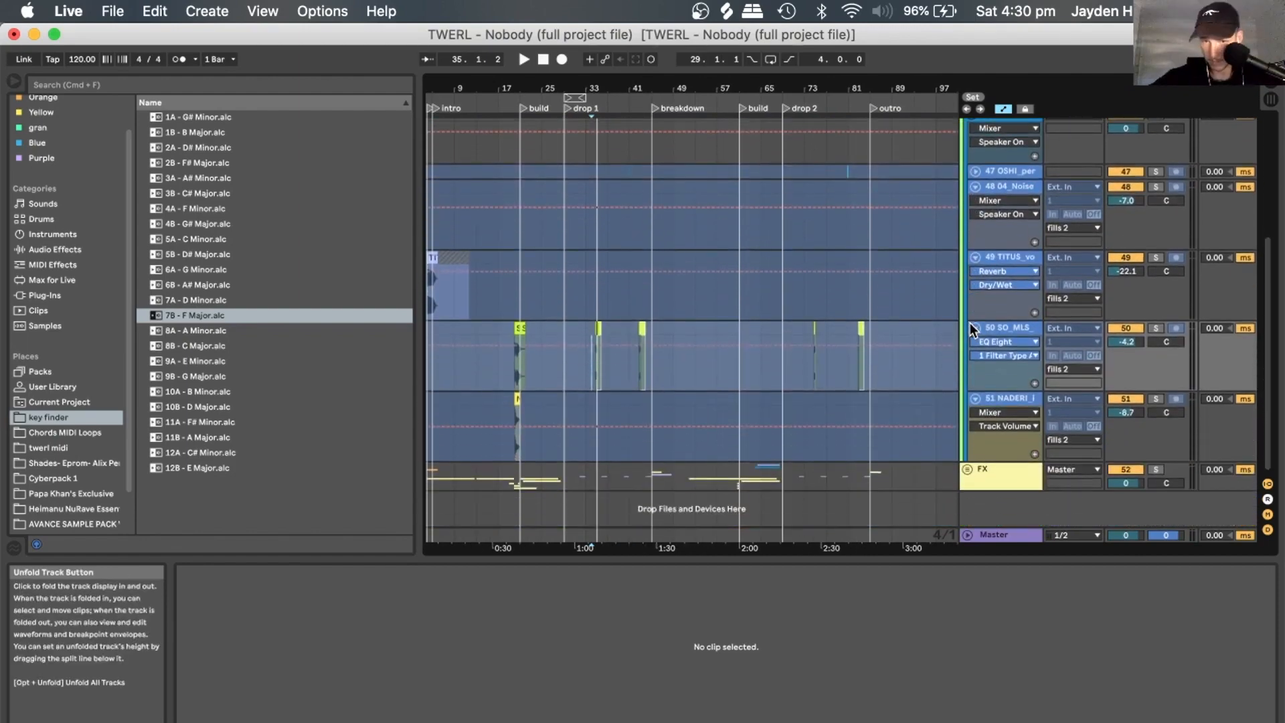
pyautogui.scroll(5, 977, 326)
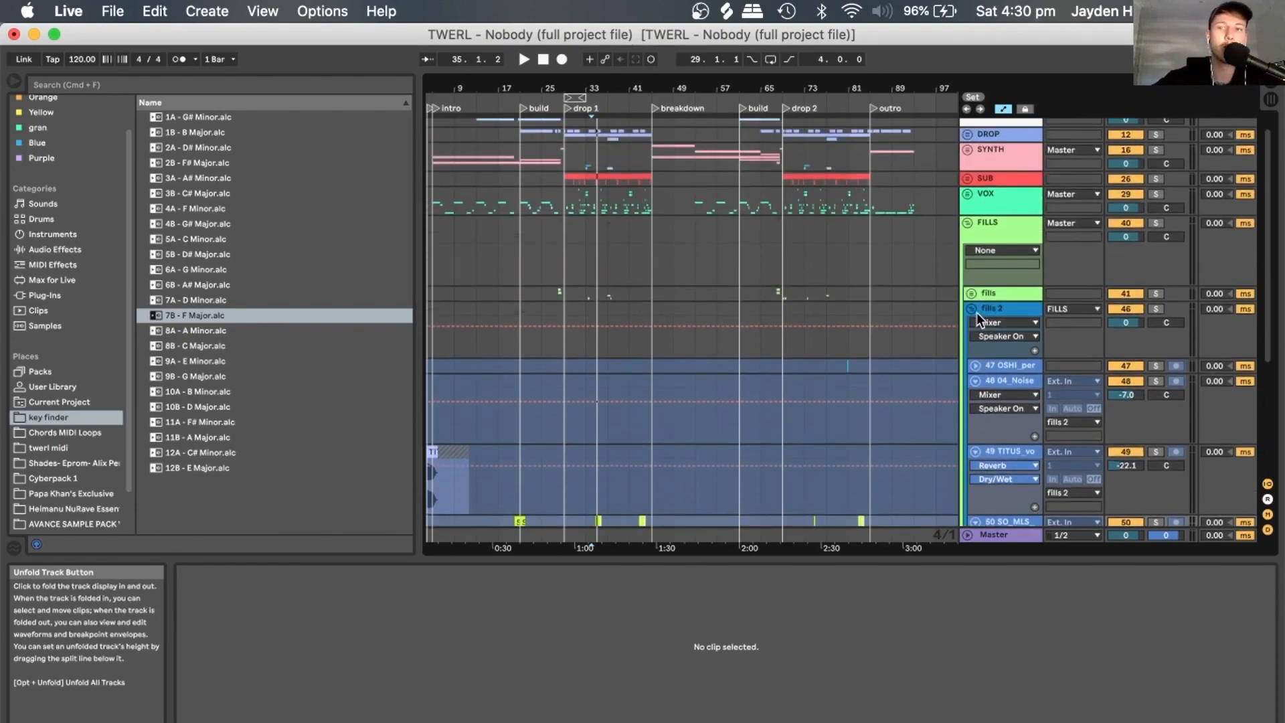
pyautogui.click(974, 309)
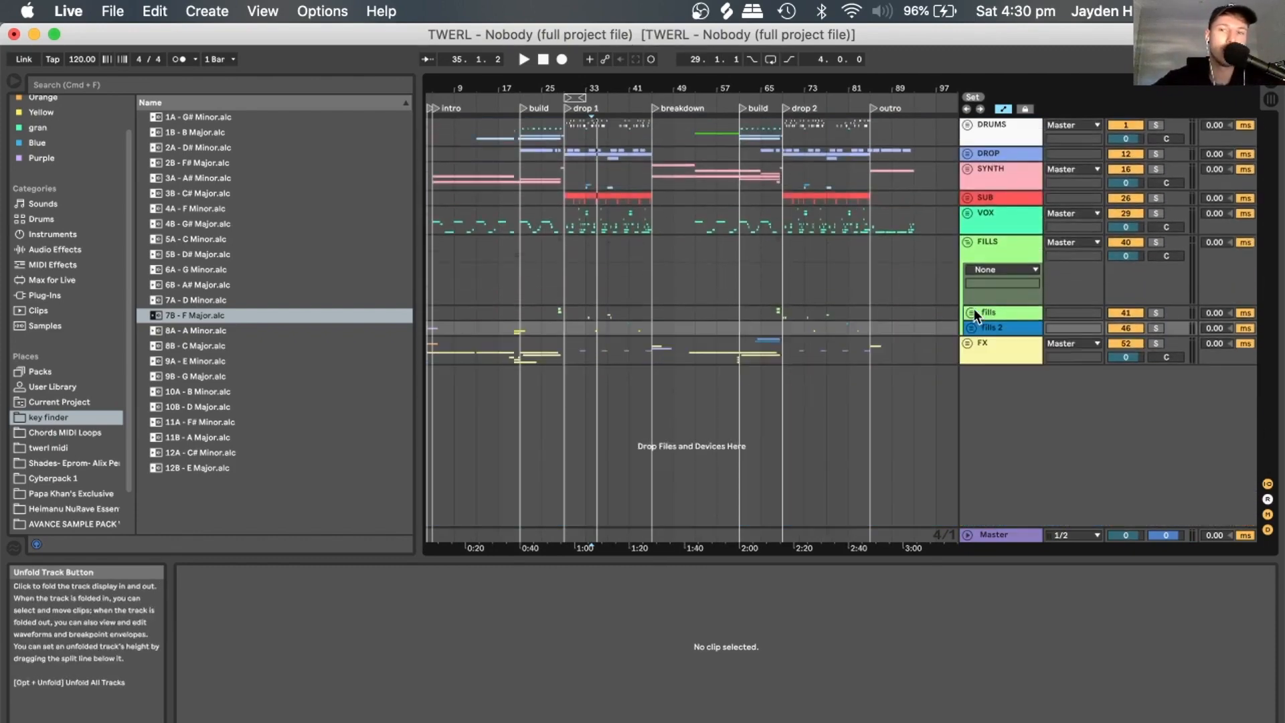
pyautogui.click(968, 242)
# Unfold the FX group, solo it and play its effects from bar 4.
pyautogui.moveTo(592, 94); pyautogui.dragTo(593, 87)
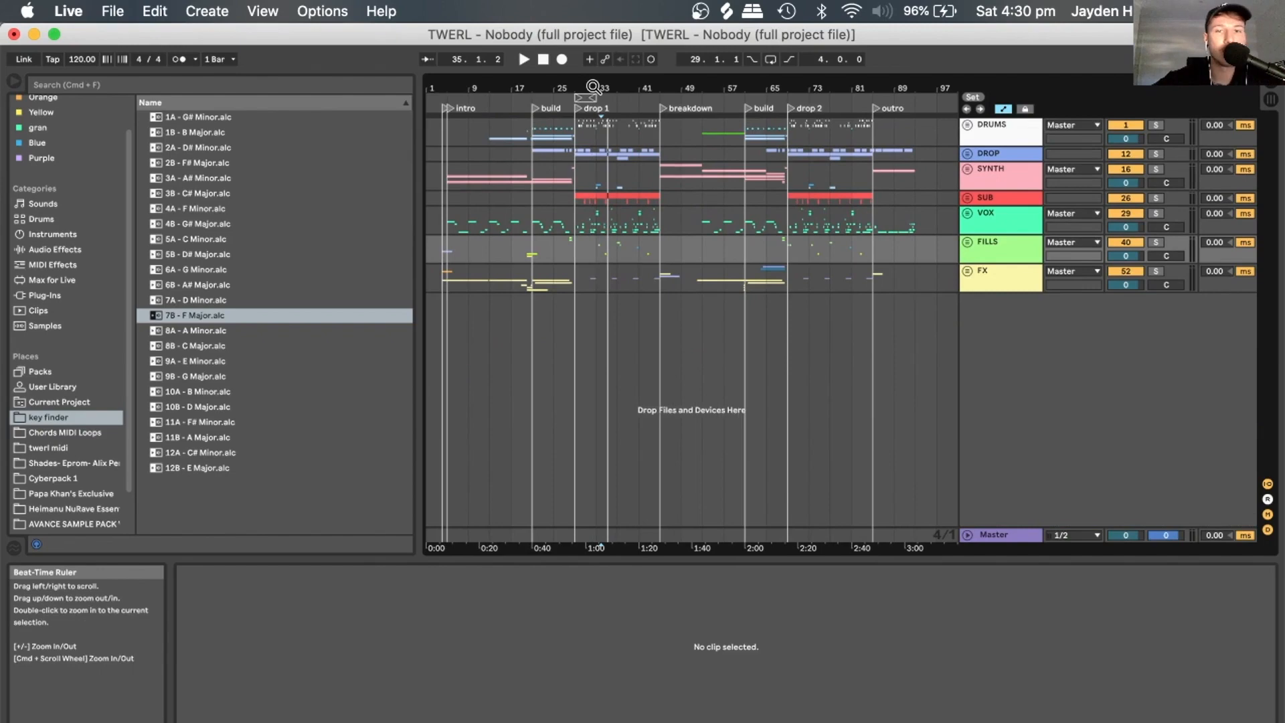
pyautogui.click(443, 282)
pyautogui.click(968, 271)
pyautogui.scroll(-3, 974, 268)
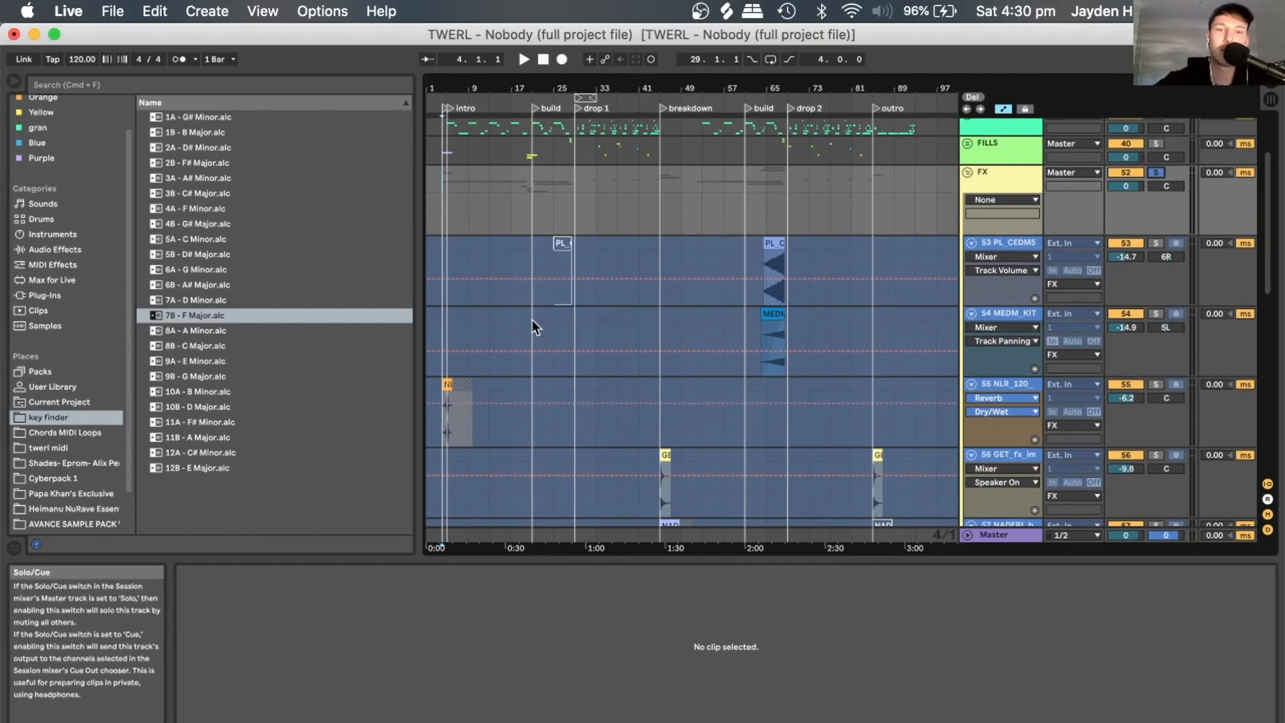
pyautogui.scroll(-3, 532, 319)
pyautogui.press('space')
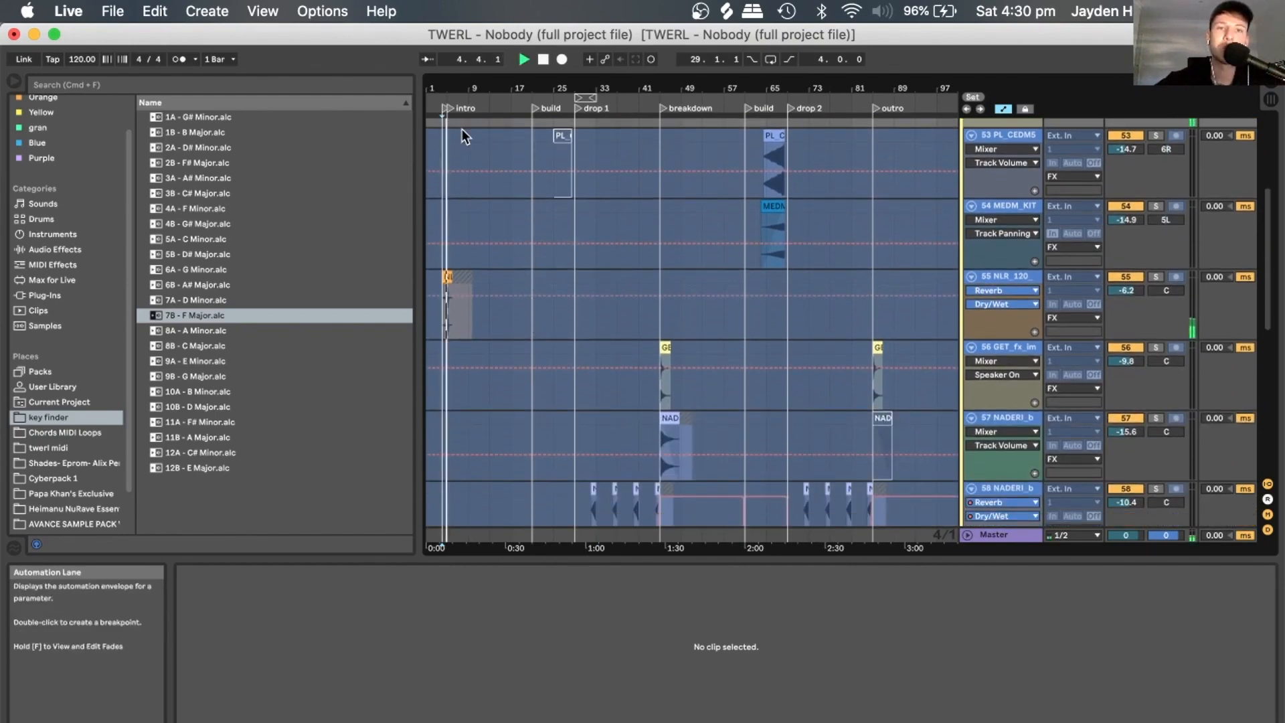
# Solo the sweep down track and play its CAPSHUN noise fall clips from bars 5 and 13.
pyautogui.moveTo(448, 83); pyautogui.dragTo(448, 128)
pyautogui.scroll(-6, 517, 228)
pyautogui.scroll(-2, 576, 241)
pyautogui.hscroll(-1, 575, 241)
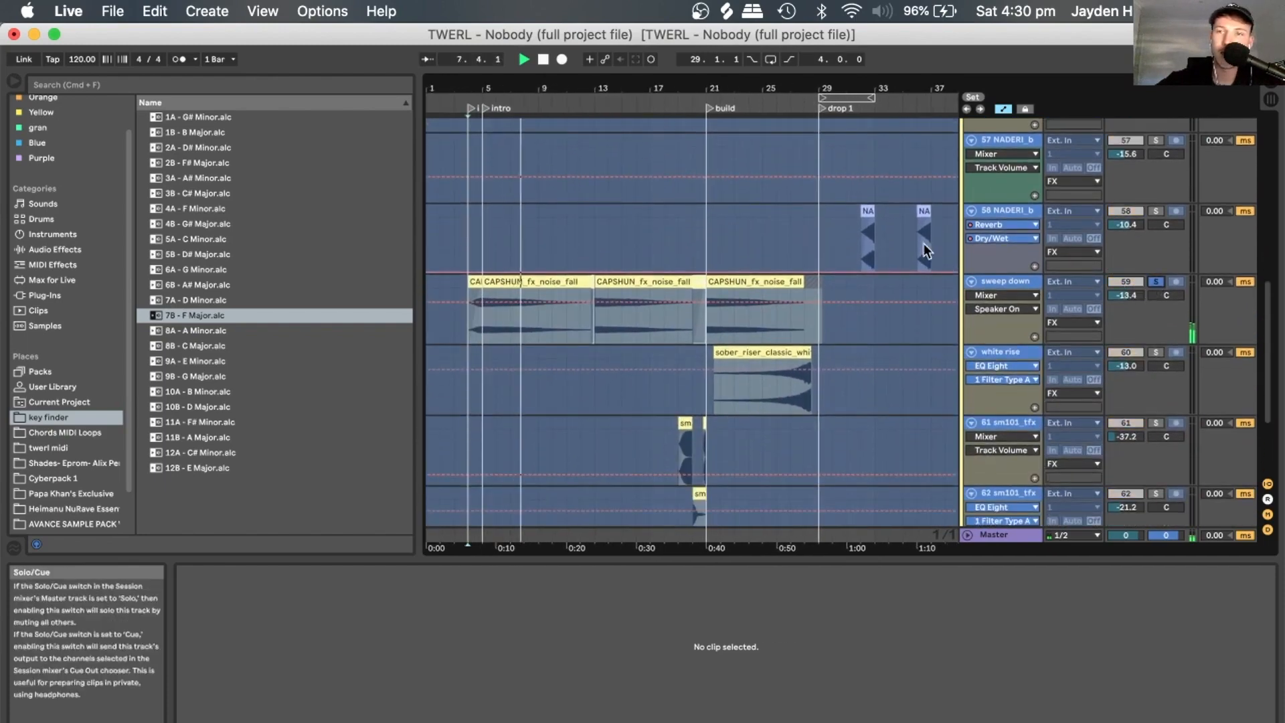
pyautogui.click(489, 280)
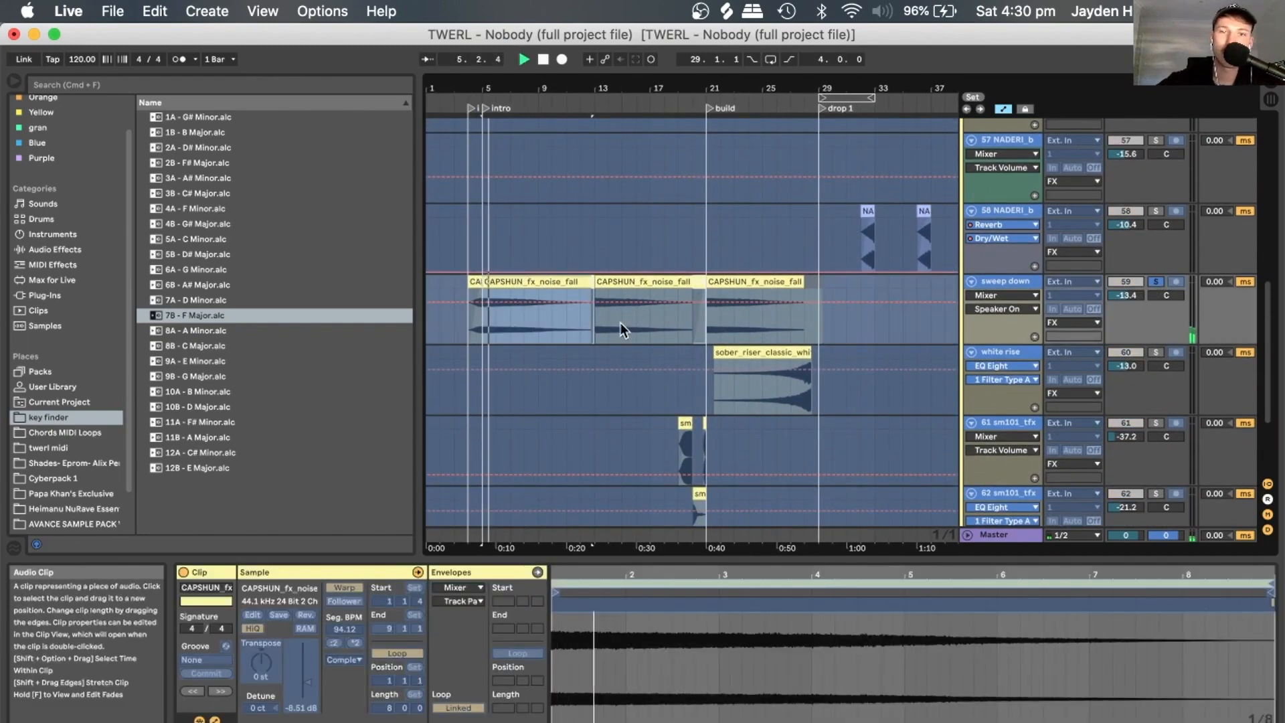
pyautogui.click(600, 308)
# Solo the white rise track instead and play its sober_riser clip from bar 25.
pyautogui.click(708, 383)
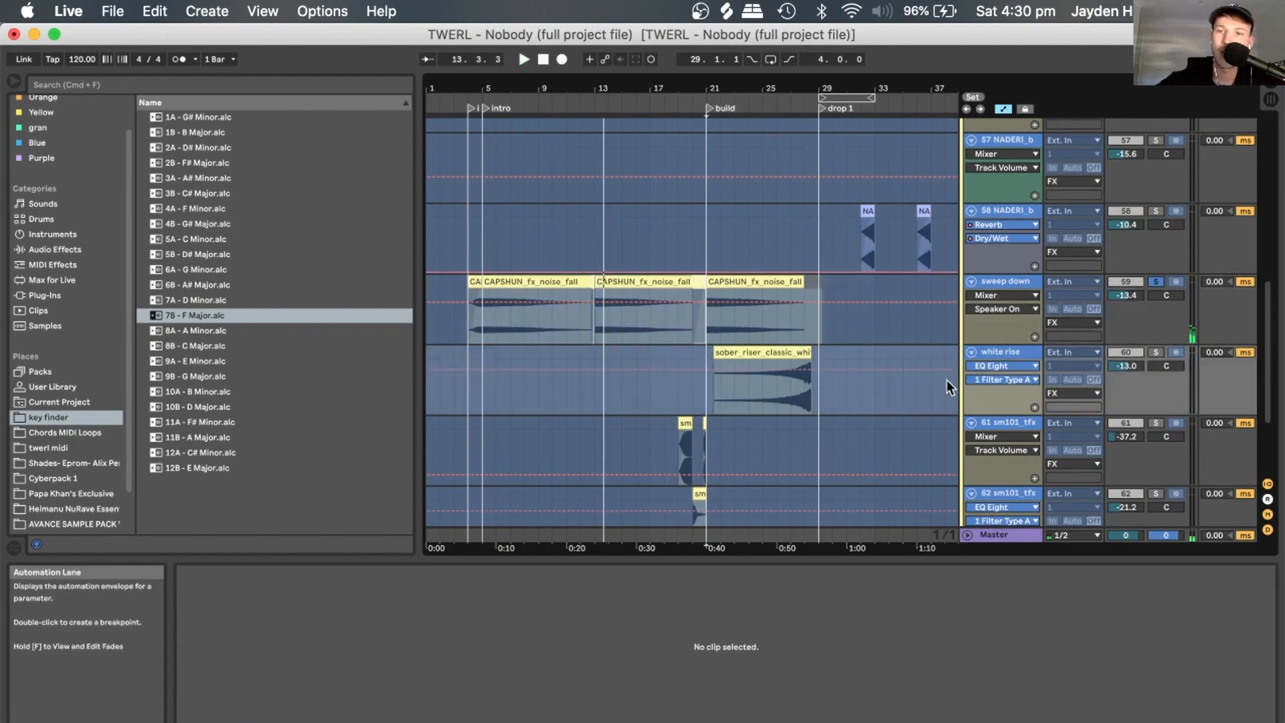
pyautogui.click(762, 397)
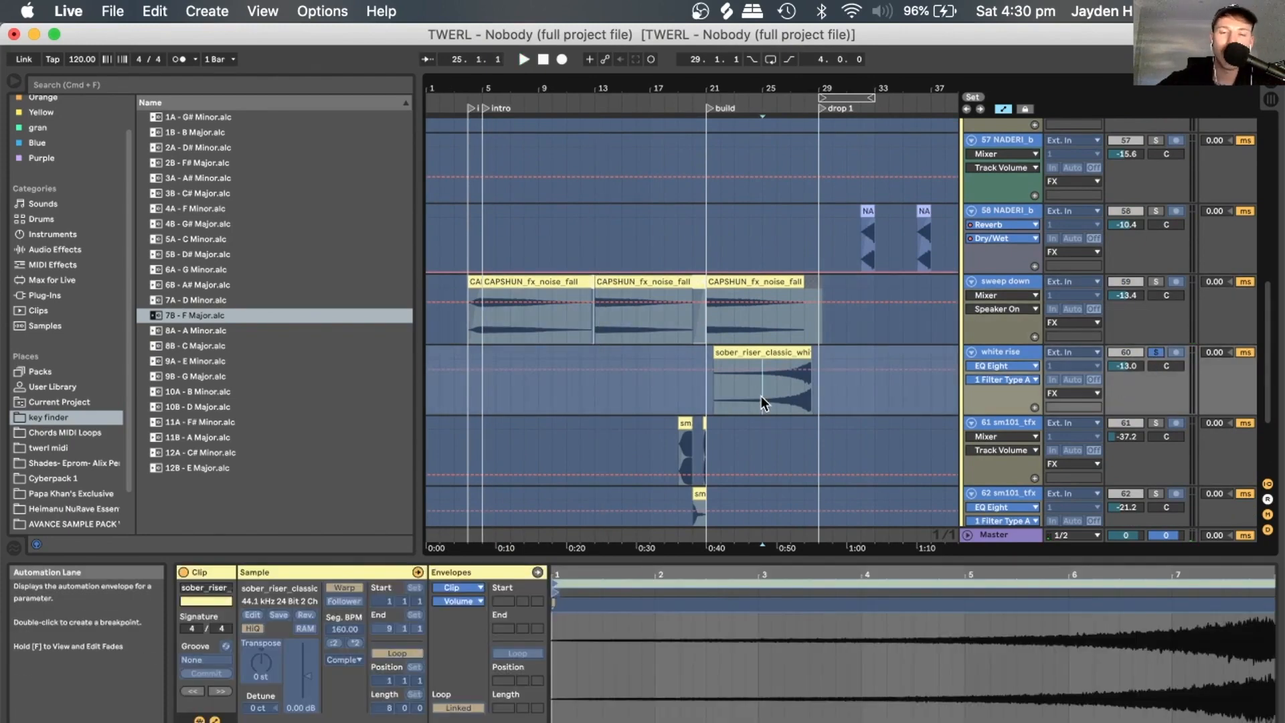
pyautogui.scroll(-3, 761, 396)
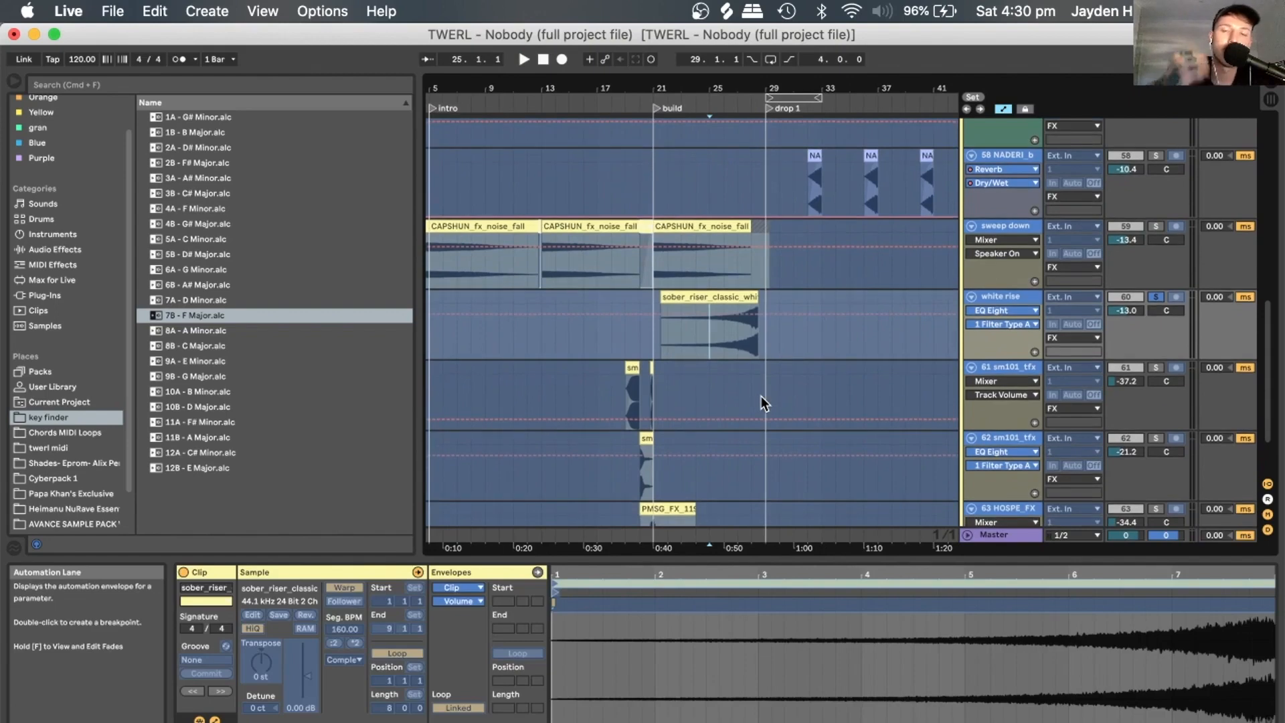
pyautogui.press('space')
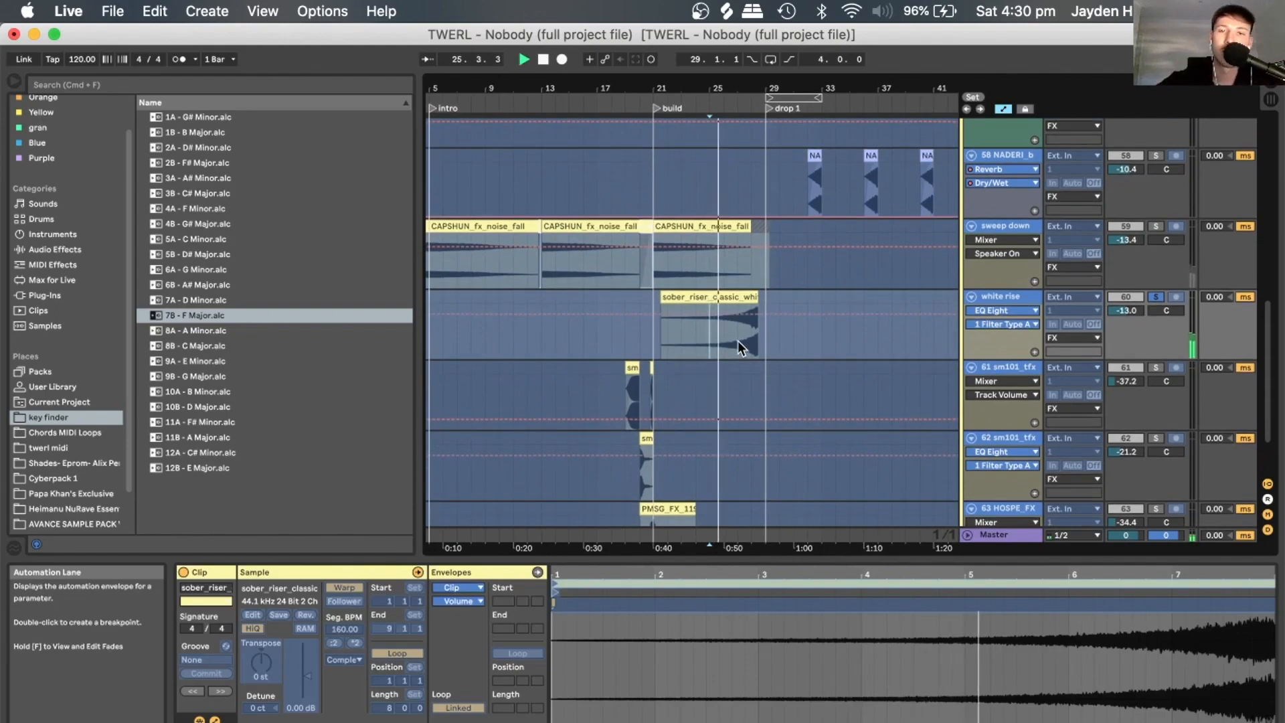
# Solo the two sm101_tfx tracks and the HOSPE_FX track and play their clips from bar 19 into the build.
pyautogui.scroll(-3, 711, 334)
pyautogui.click(611, 365)
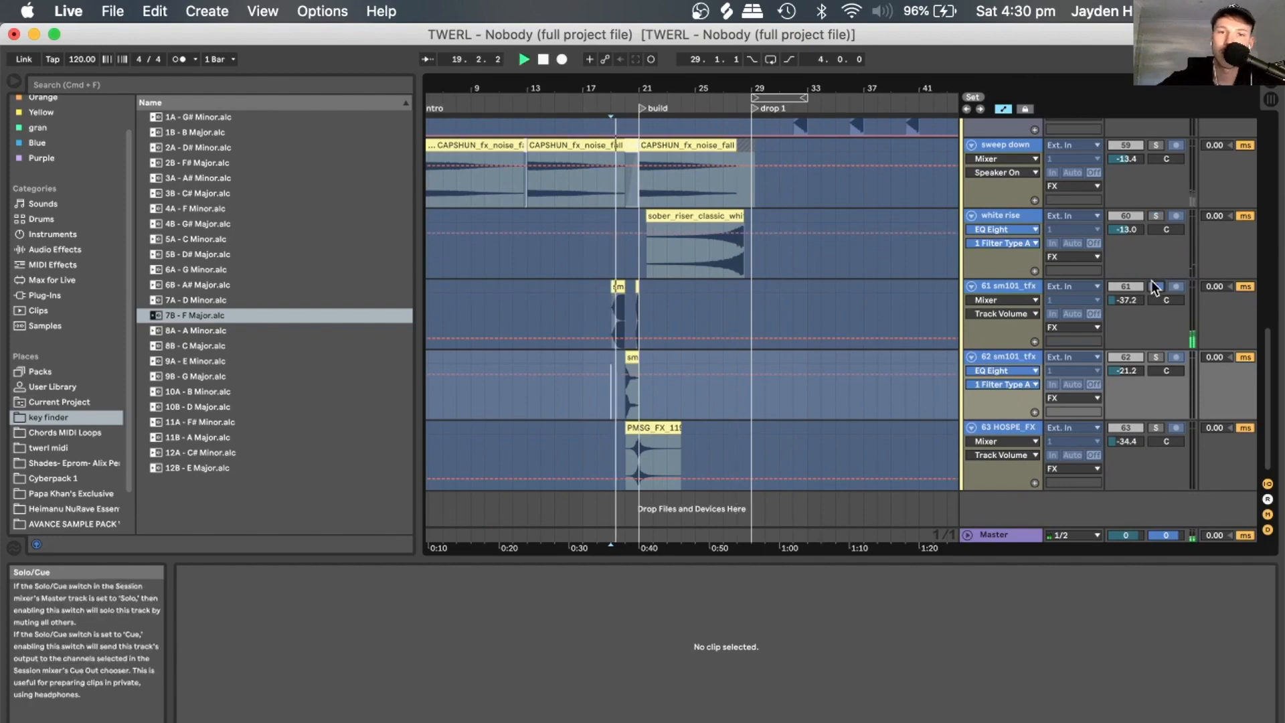
pyautogui.moveTo(1154, 285); pyautogui.dragTo(1156, 434)
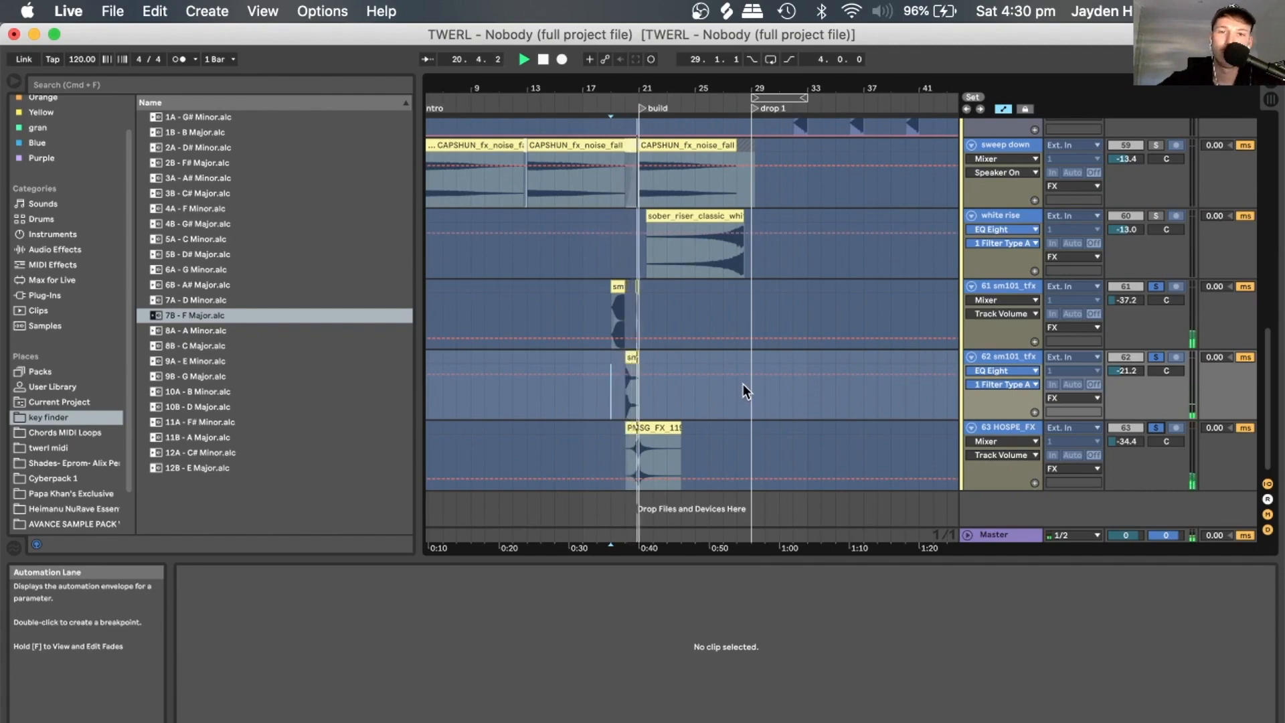
# Fold the FX group, mute it and play the arrangement from bar 19 and from bar 26 without effects.
pyautogui.scroll(15, 971, 247)
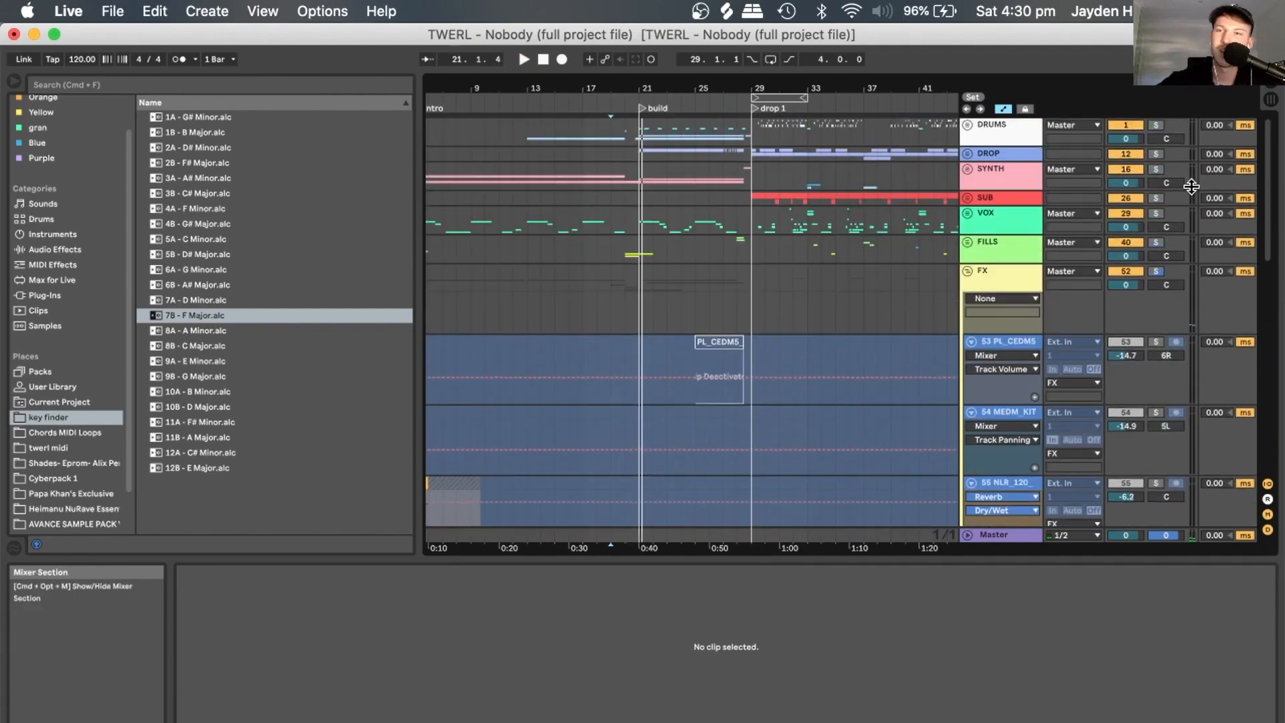
pyautogui.click(967, 270)
pyautogui.click(576, 268)
pyautogui.press('space')
pyautogui.click(613, 276)
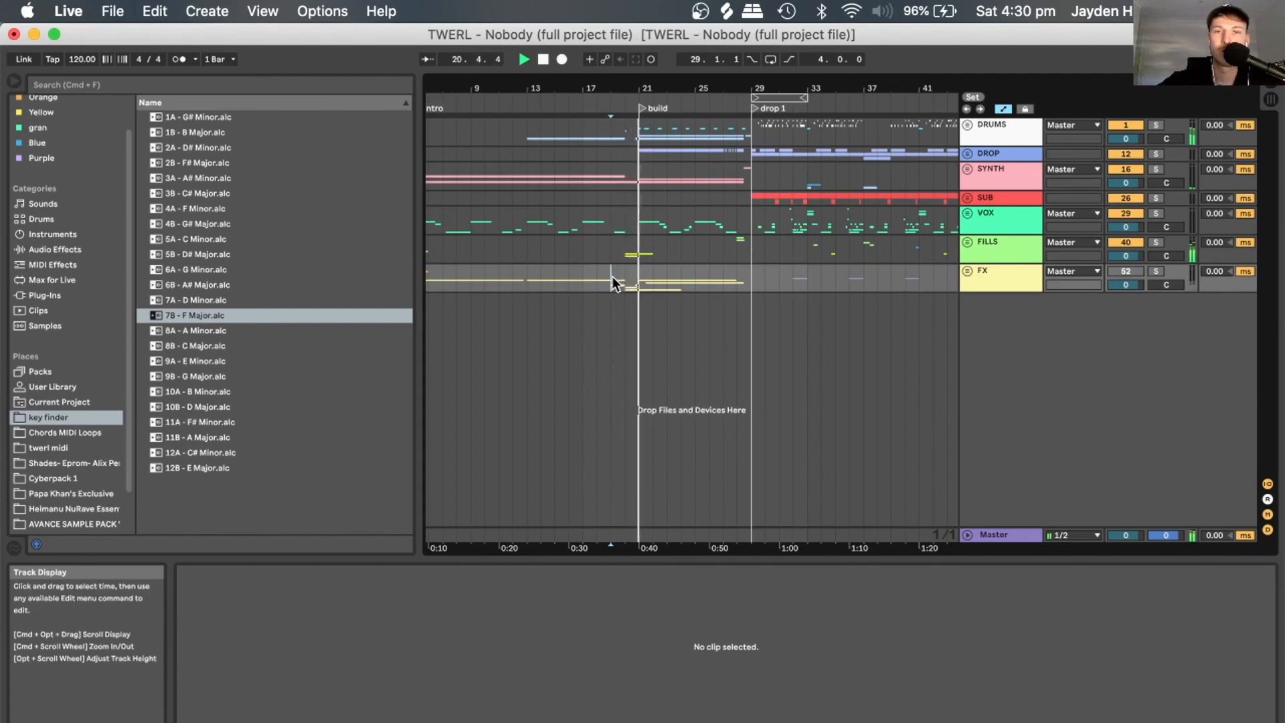
pyautogui.click(710, 275)
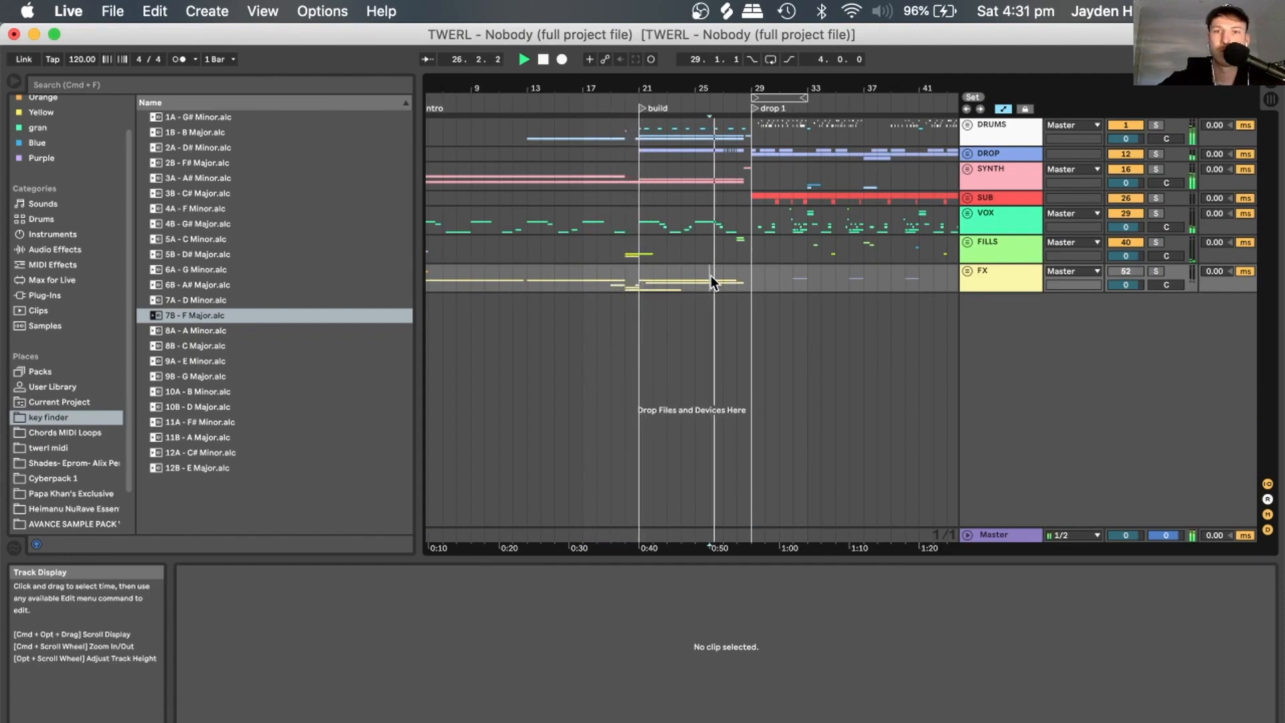
# Reactivate the FX group and play the transition into the build from bar 18.
pyautogui.click(598, 274)
pyautogui.press('space')
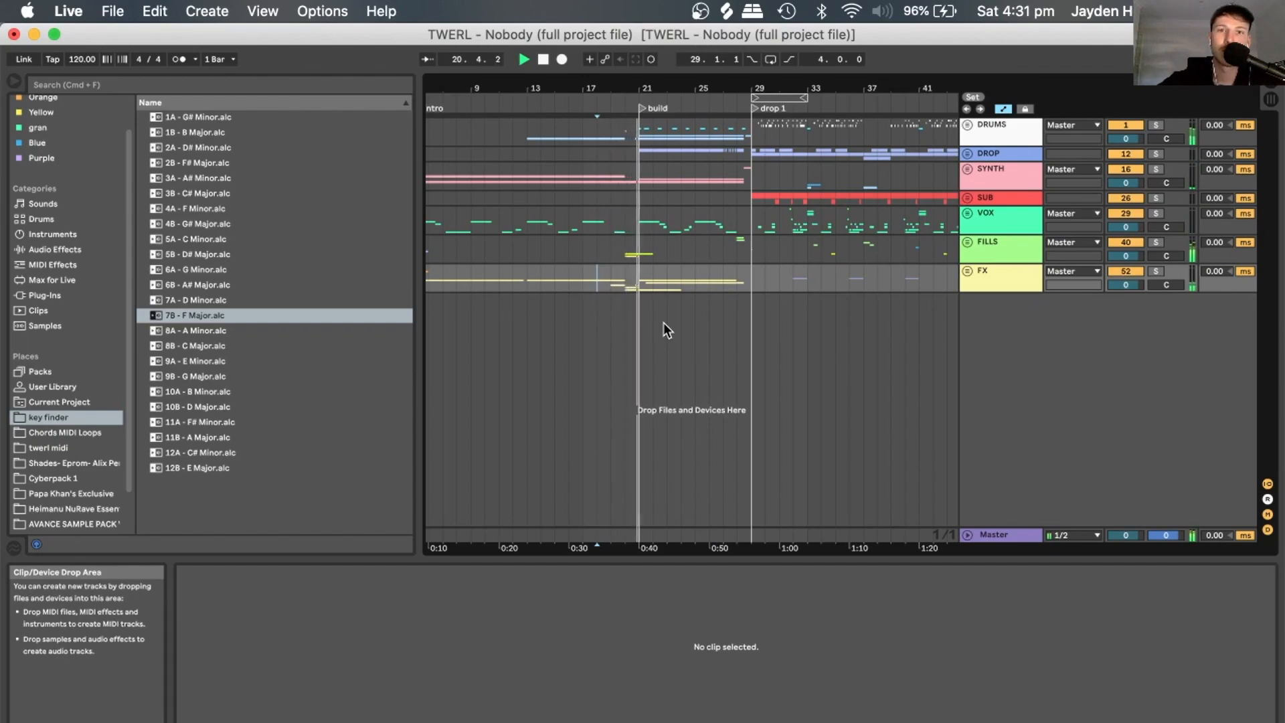
pyautogui.press('space')
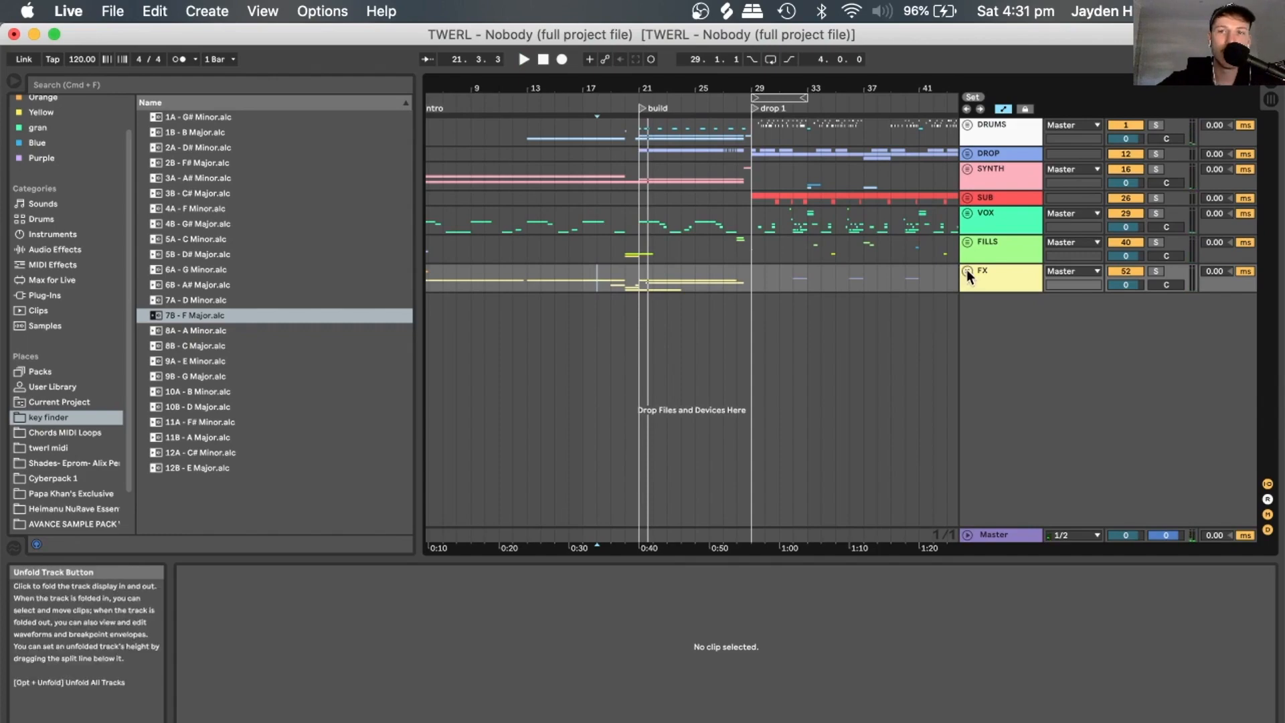
# Unfold the FX group and play NADERI track 58 from bar 32, first soloed and then in the full mix.
pyautogui.moveTo(595, 85); pyautogui.dragTo(594, 134)
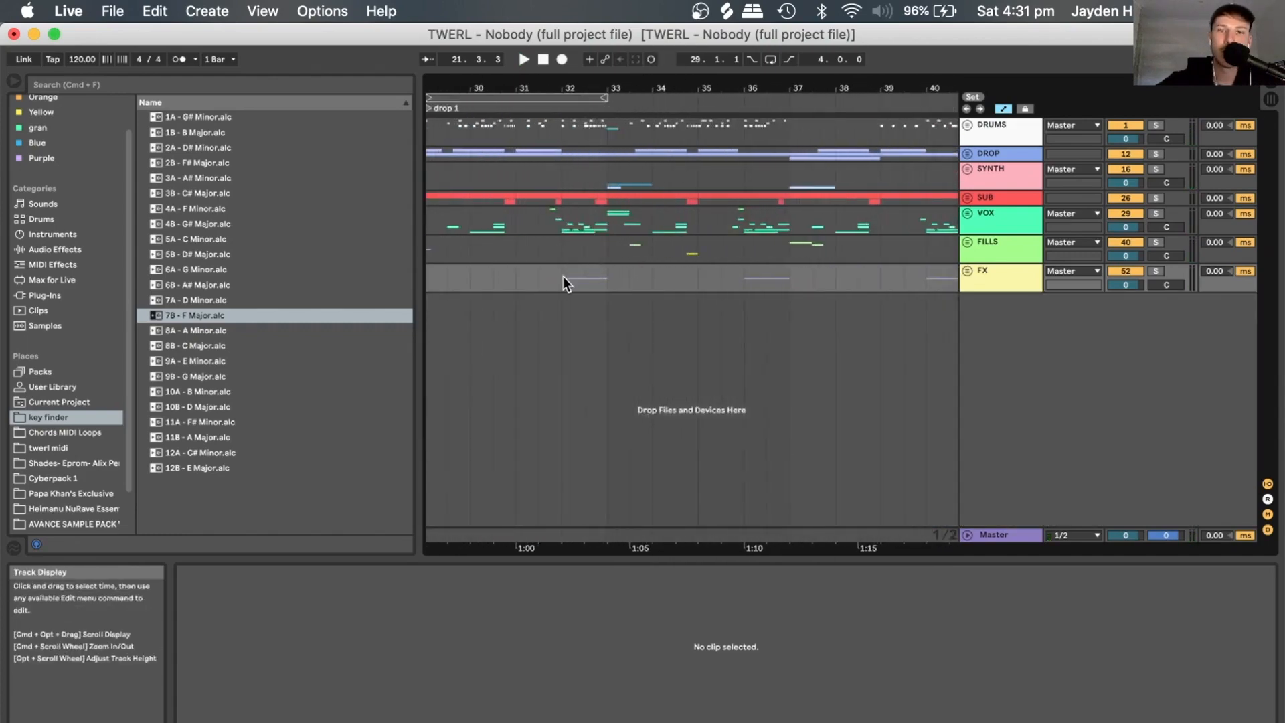
pyautogui.click(968, 271)
pyautogui.scroll(-10, 1064, 362)
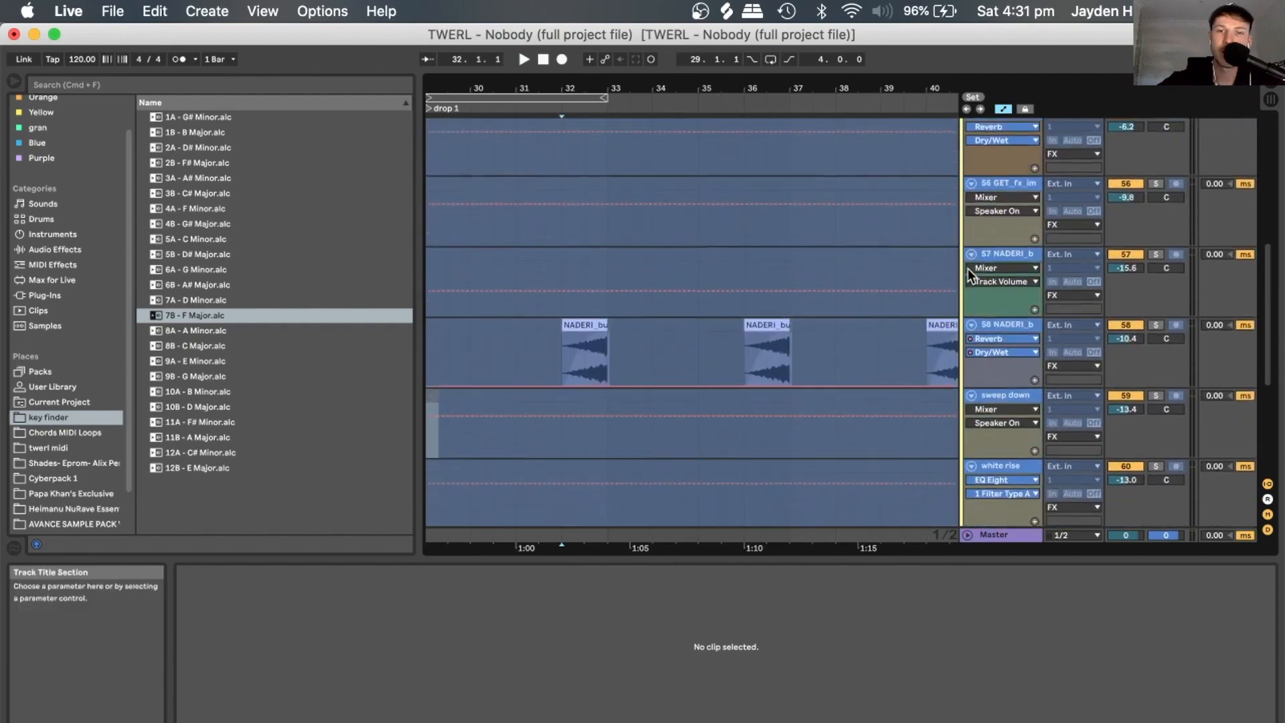
pyautogui.press('space')
pyautogui.click(1155, 272)
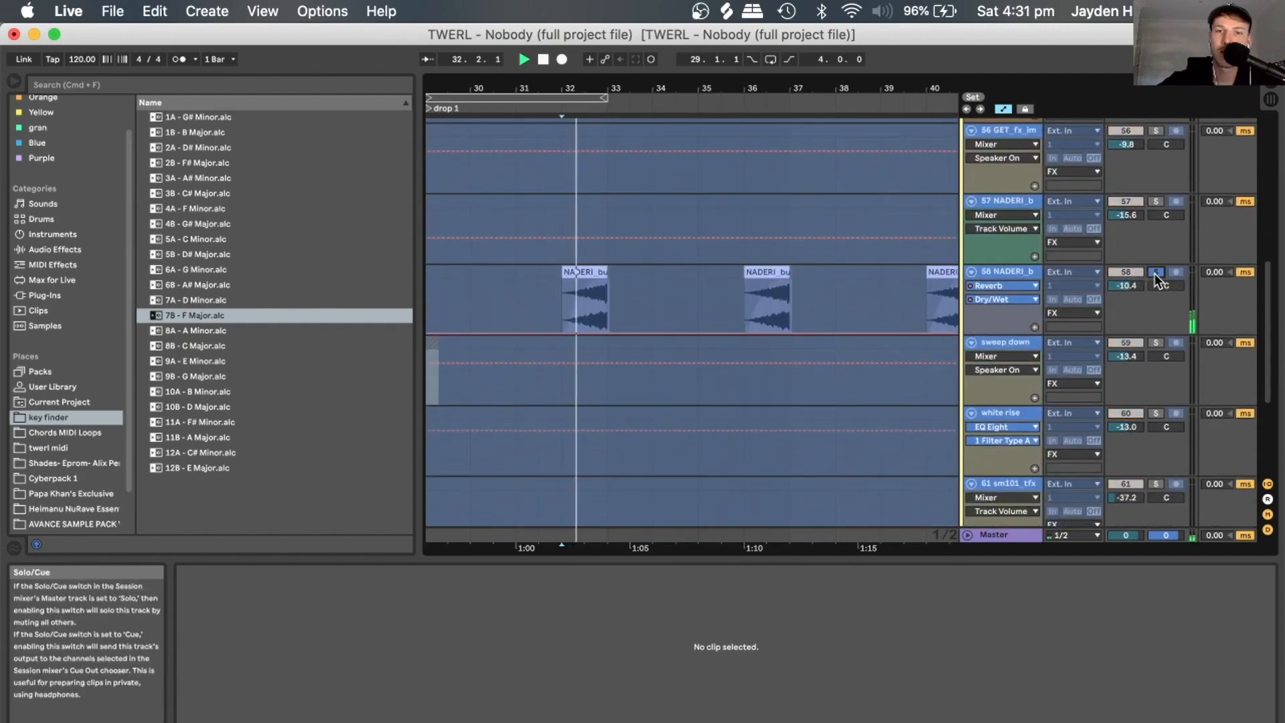
pyautogui.click(1155, 273)
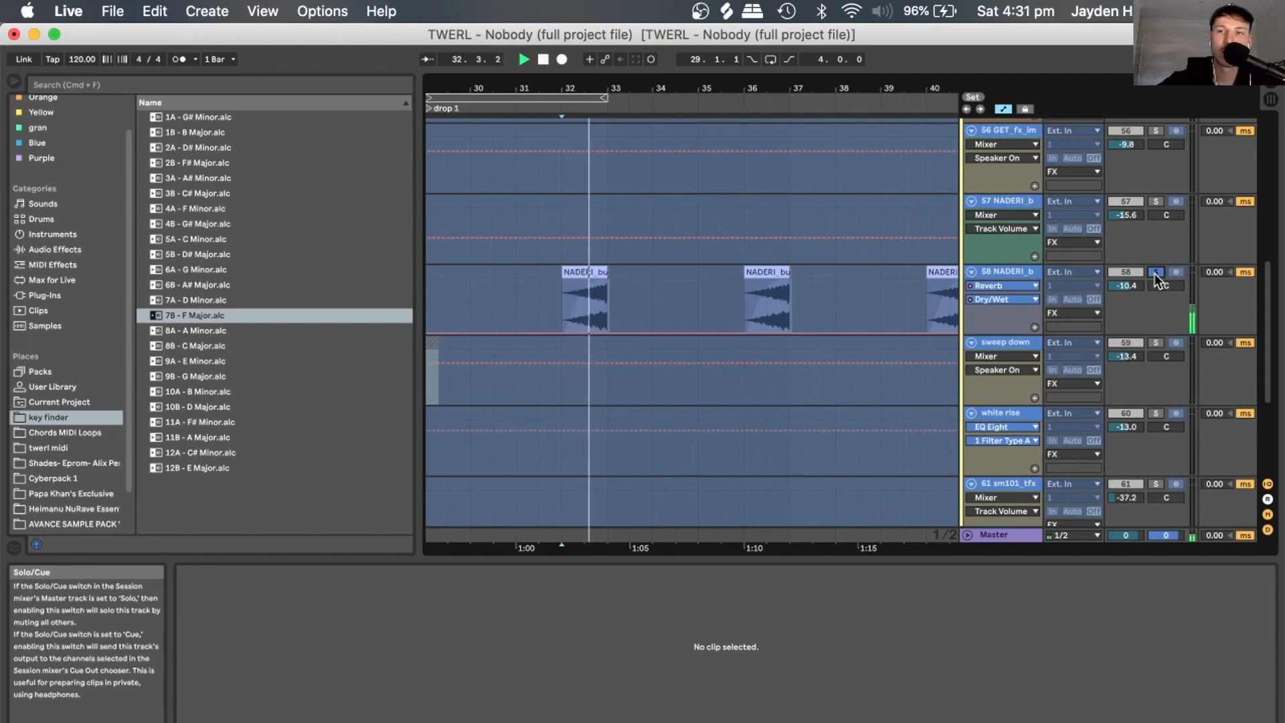
pyautogui.press('space')
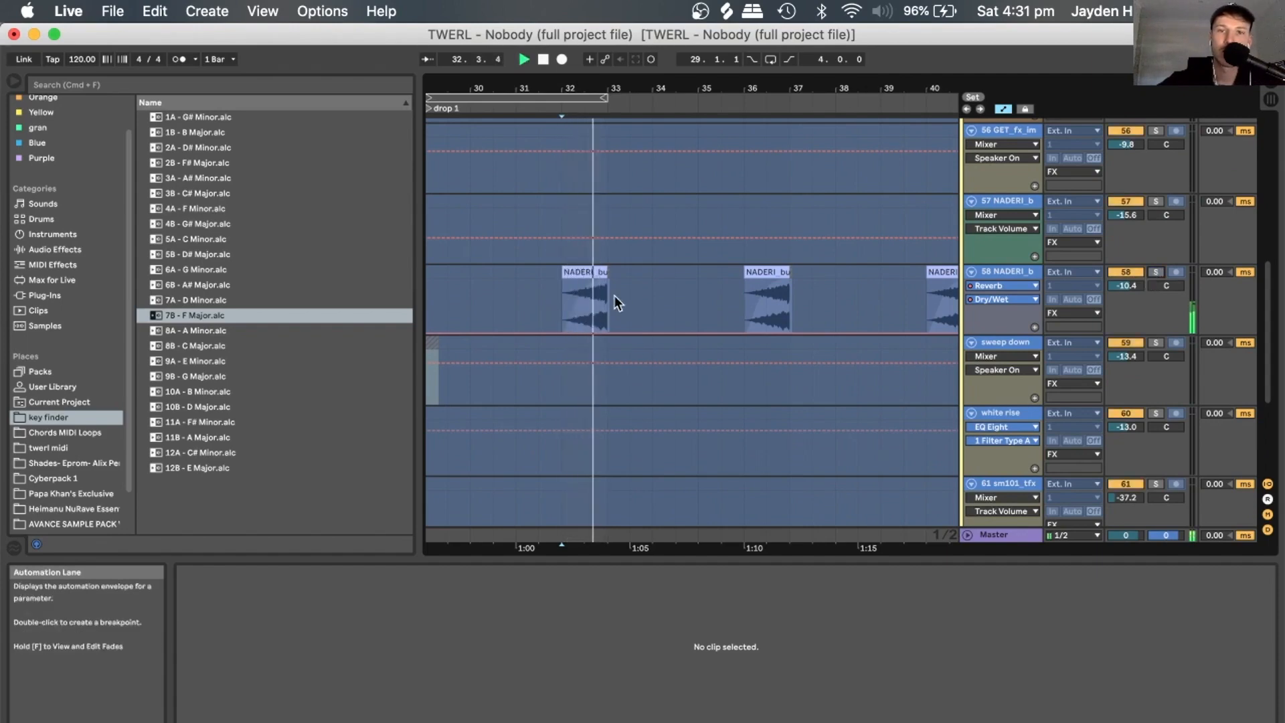
pyautogui.press('space')
# Play the transition from drop 1 into the breakdown from bar 44 with the full mix.
pyautogui.moveTo(577, 85); pyautogui.dragTo(577, 50)
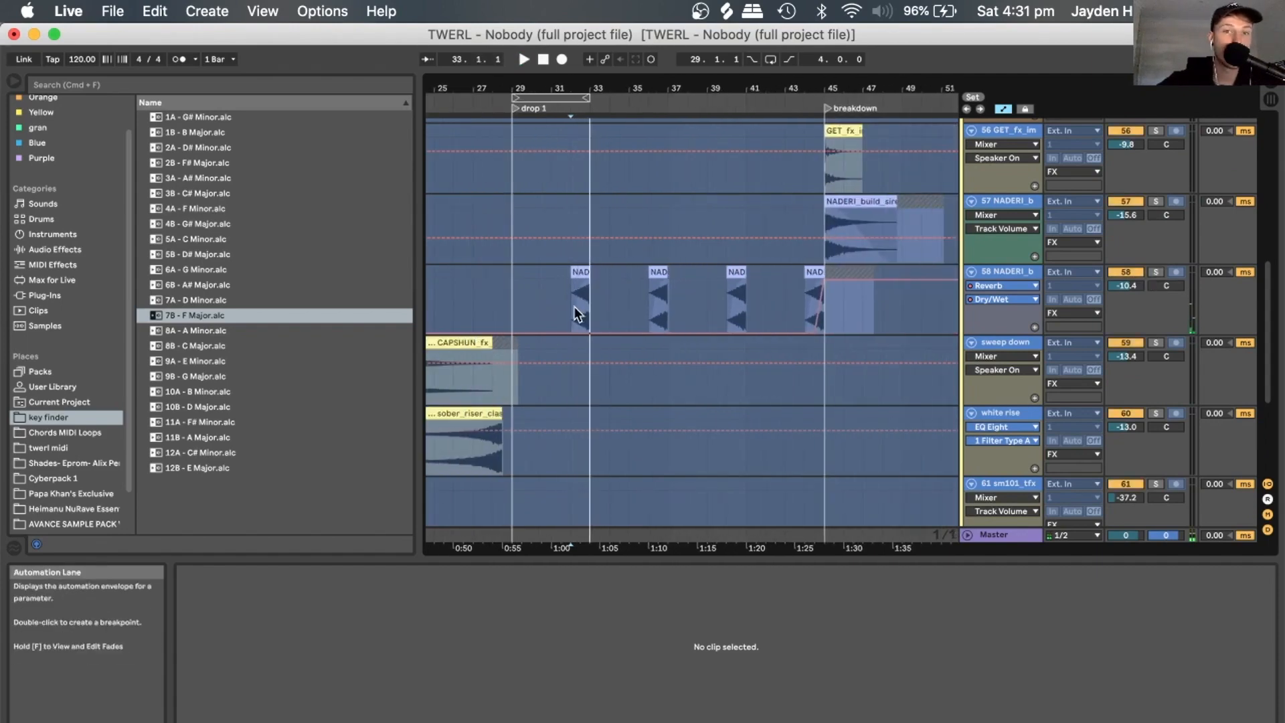
pyautogui.moveTo(679, 87); pyautogui.dragTo(631, 57)
pyautogui.scroll(2, 773, 229)
pyautogui.hscroll(2, 773, 229)
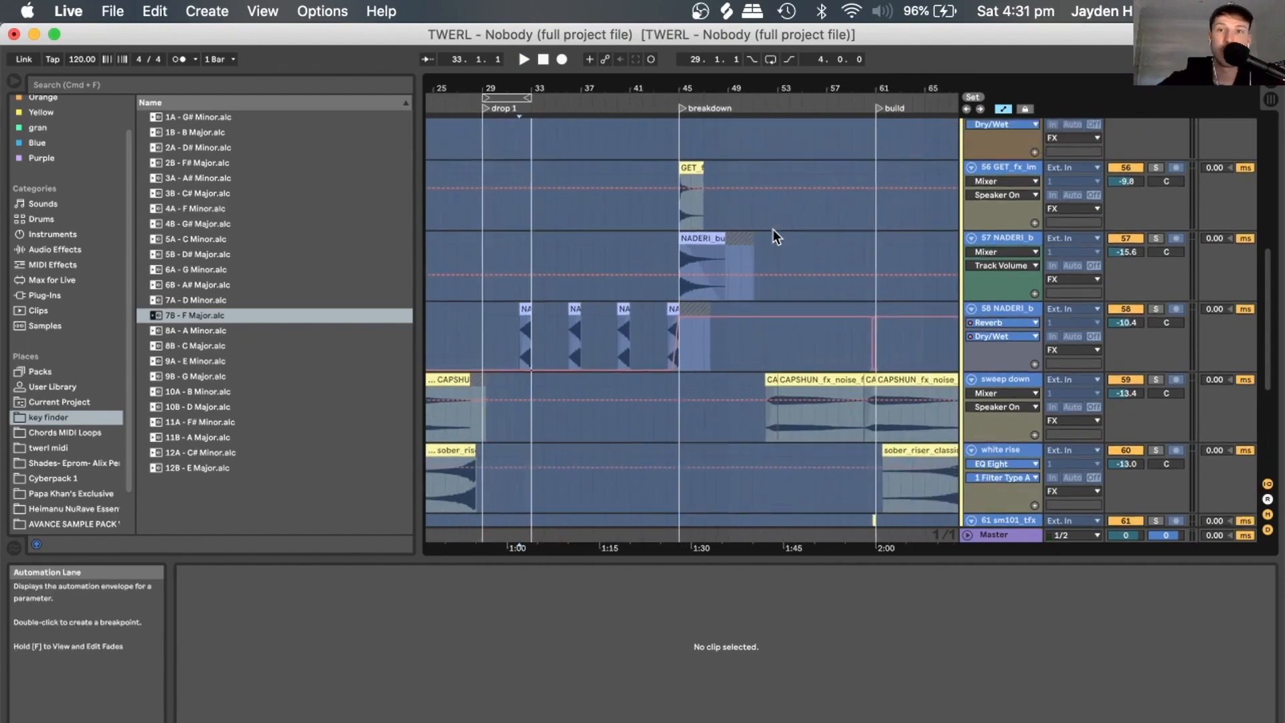
pyautogui.click(665, 214)
pyautogui.press('space')
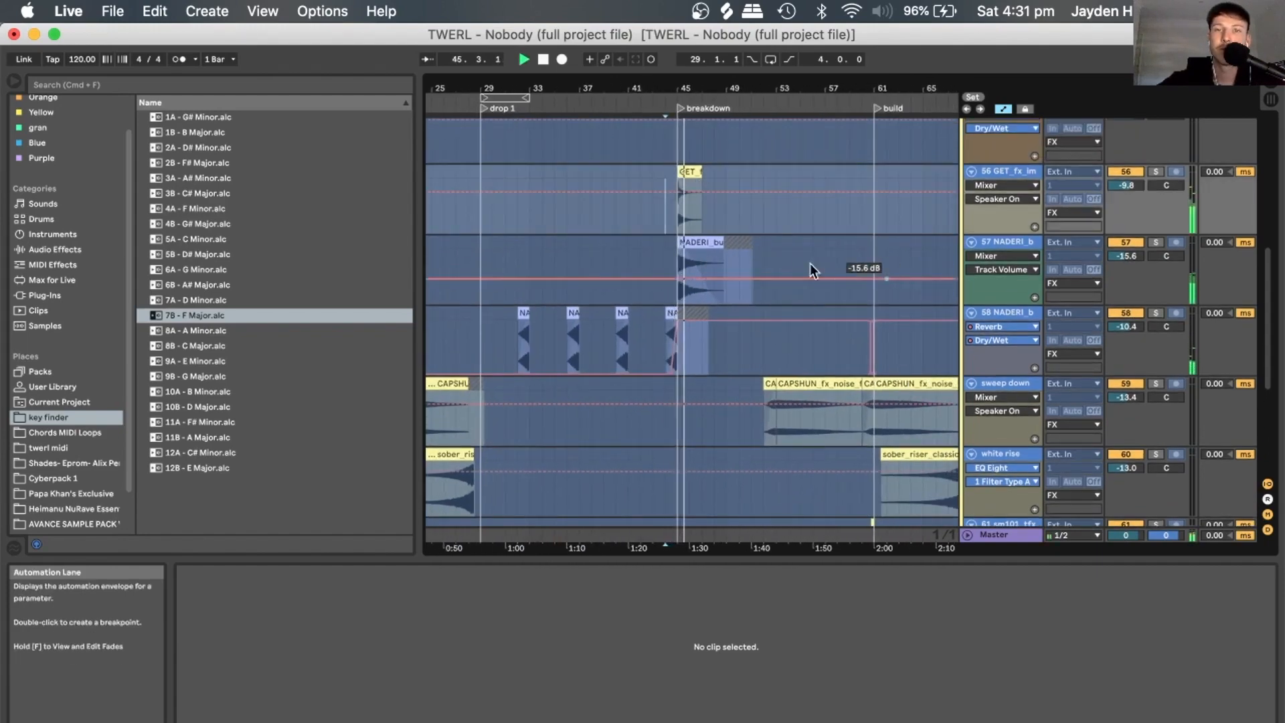
# Solo the FX group and play the breakdown's impact and NADERI clips from bar 44.
pyautogui.scroll(3, 882, 239)
pyautogui.scroll(3, 882, 238)
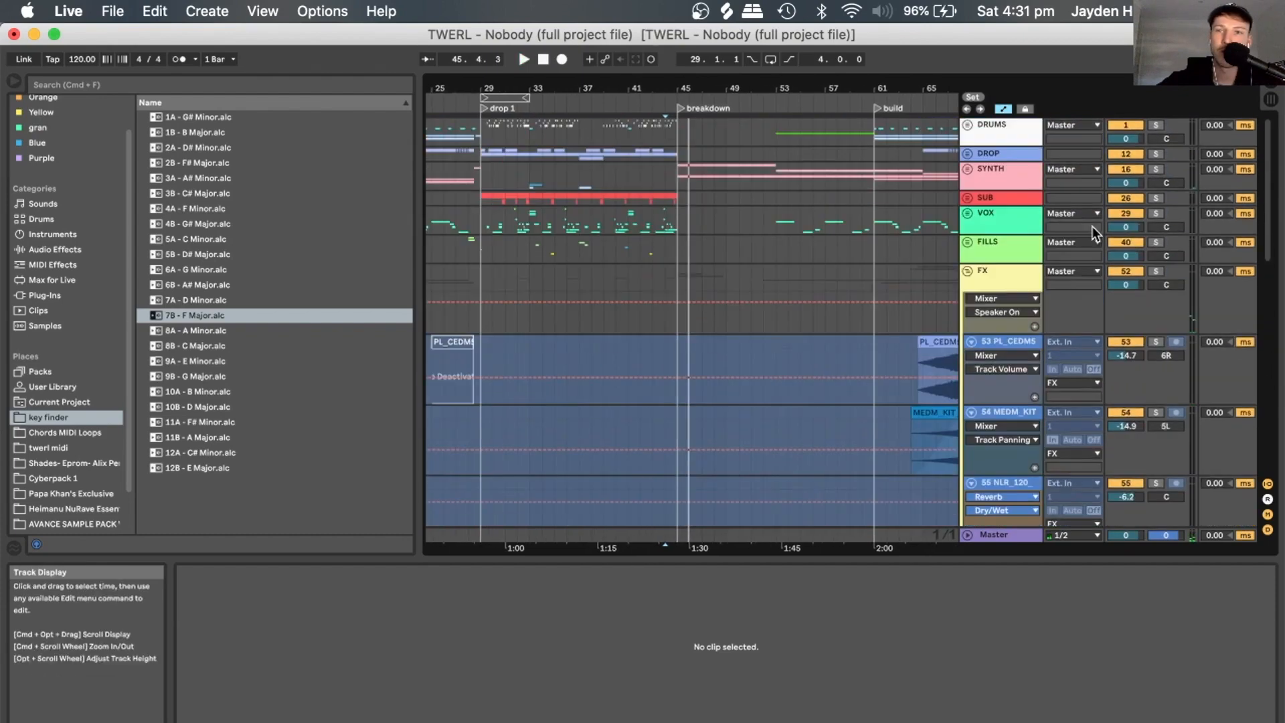
pyautogui.click(1156, 271)
pyautogui.press('space')
pyautogui.scroll(-2, 784, 279)
pyautogui.scroll(-4, 783, 278)
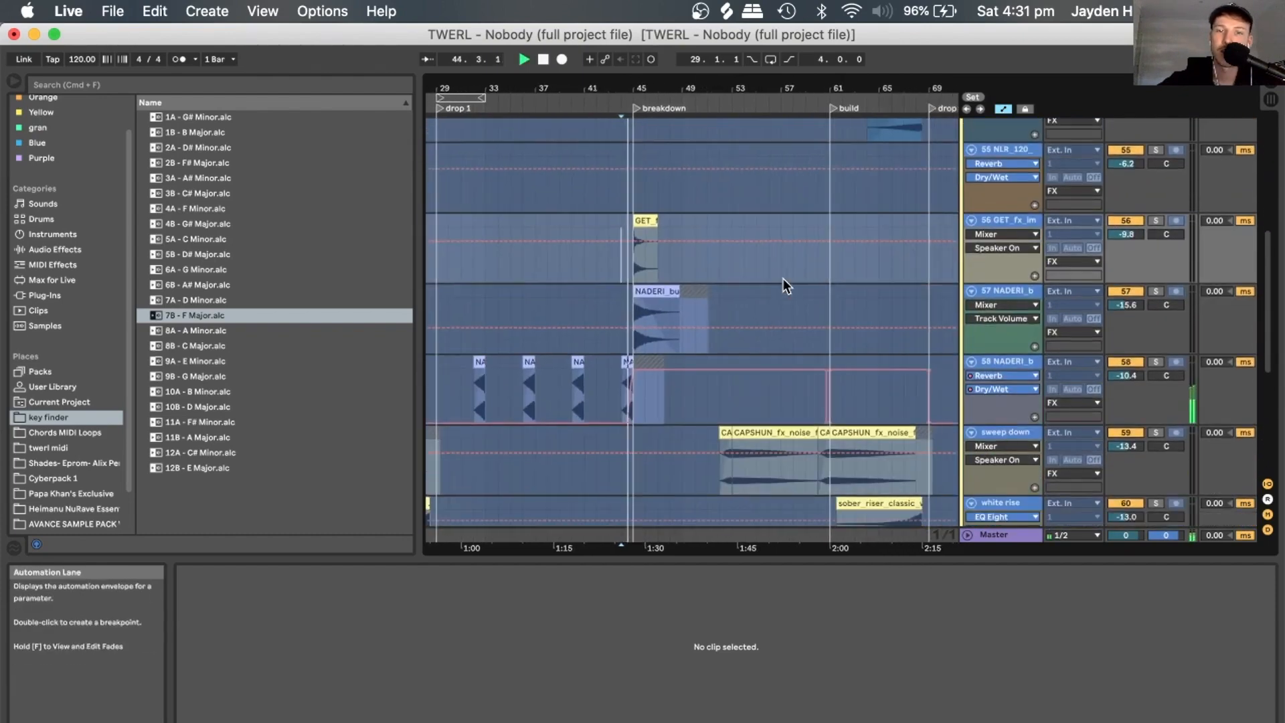
pyautogui.scroll(-1, 728, 299)
pyautogui.scroll(-3, 715, 318)
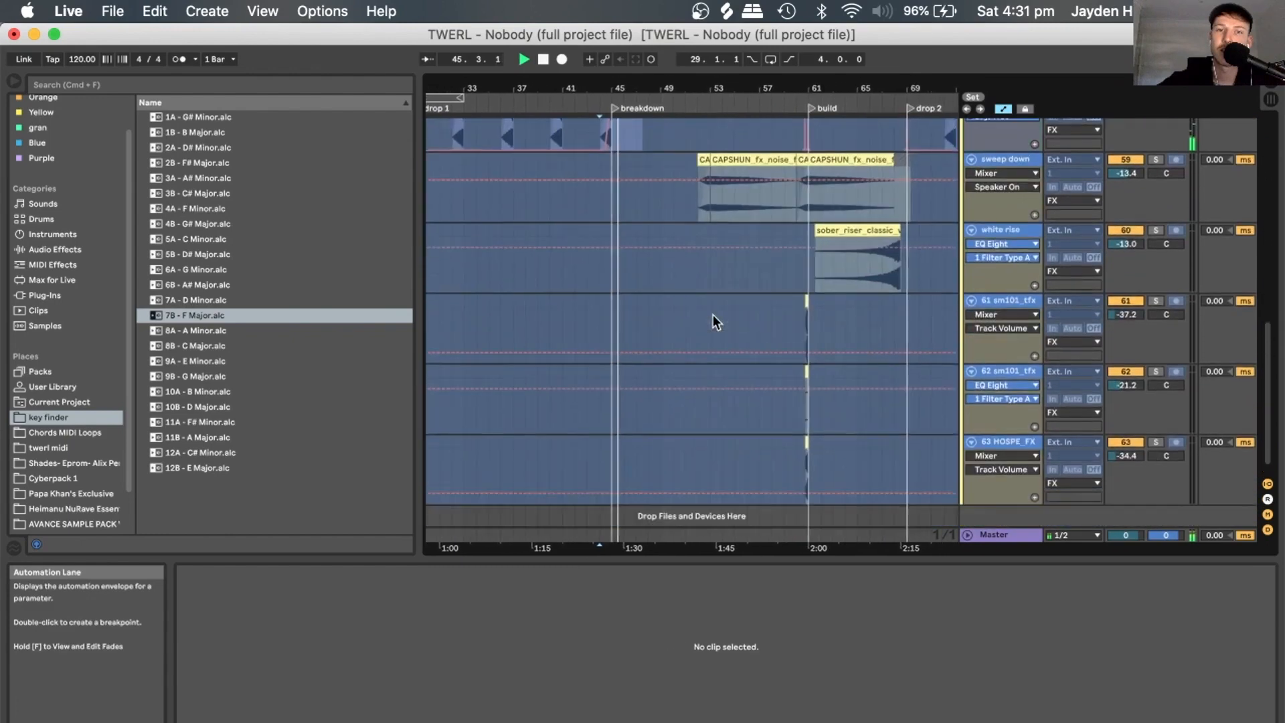
pyautogui.scroll(3, 715, 315)
pyautogui.scroll(1, 713, 311)
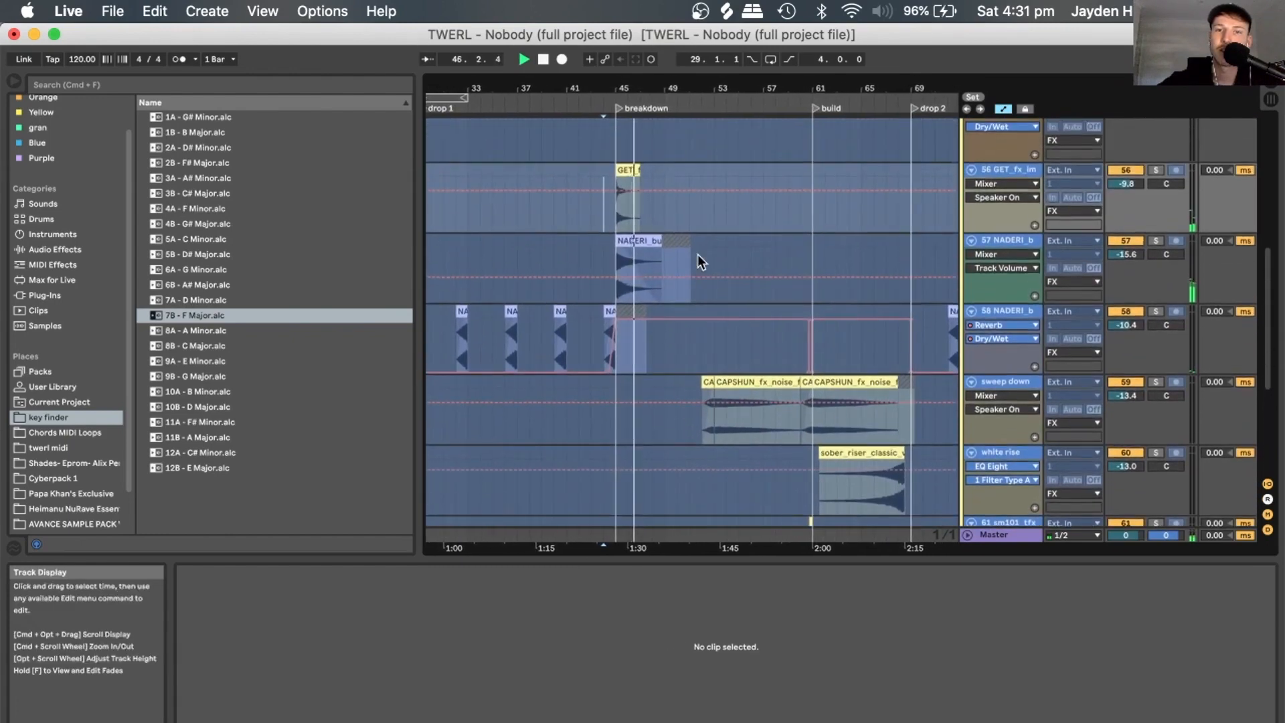
# Unsolo the FX group and play the breakdown entry from bar 44 with the group muted, then reactivated.
pyautogui.moveTo(654, 89); pyautogui.dragTo(654, 62)
pyautogui.press('space')
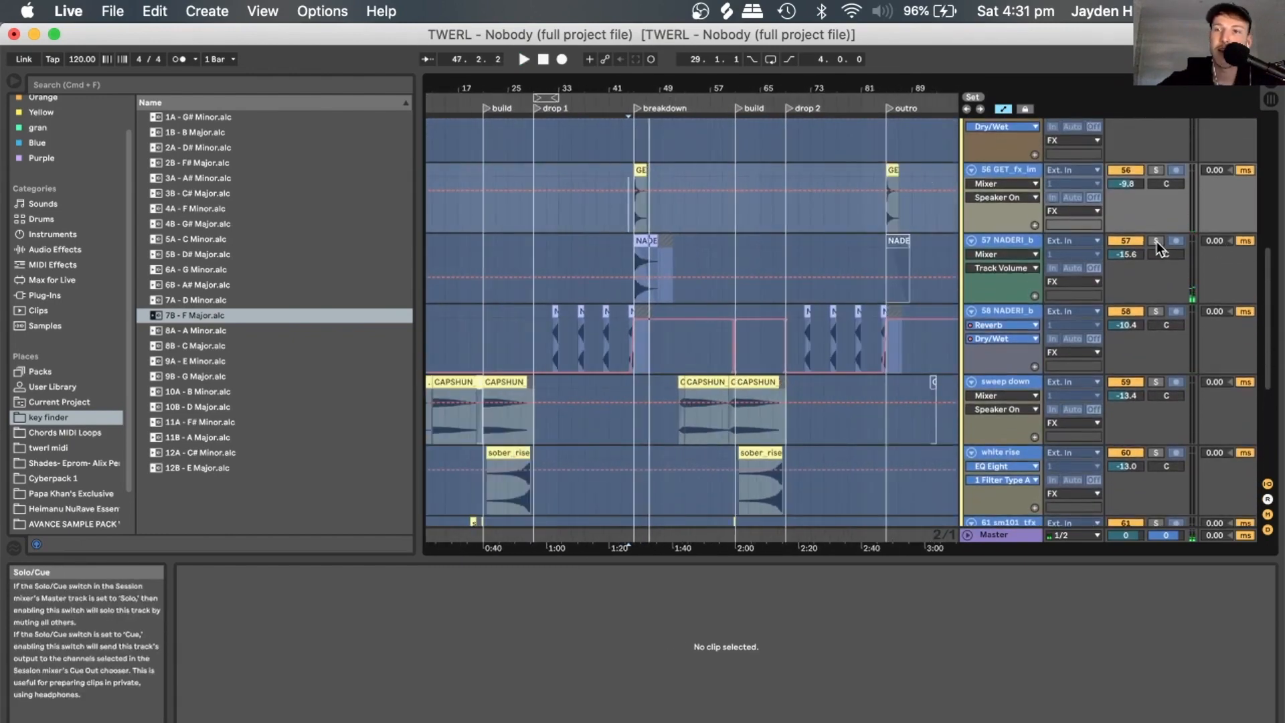
pyautogui.scroll(8, 1157, 241)
pyautogui.press('space')
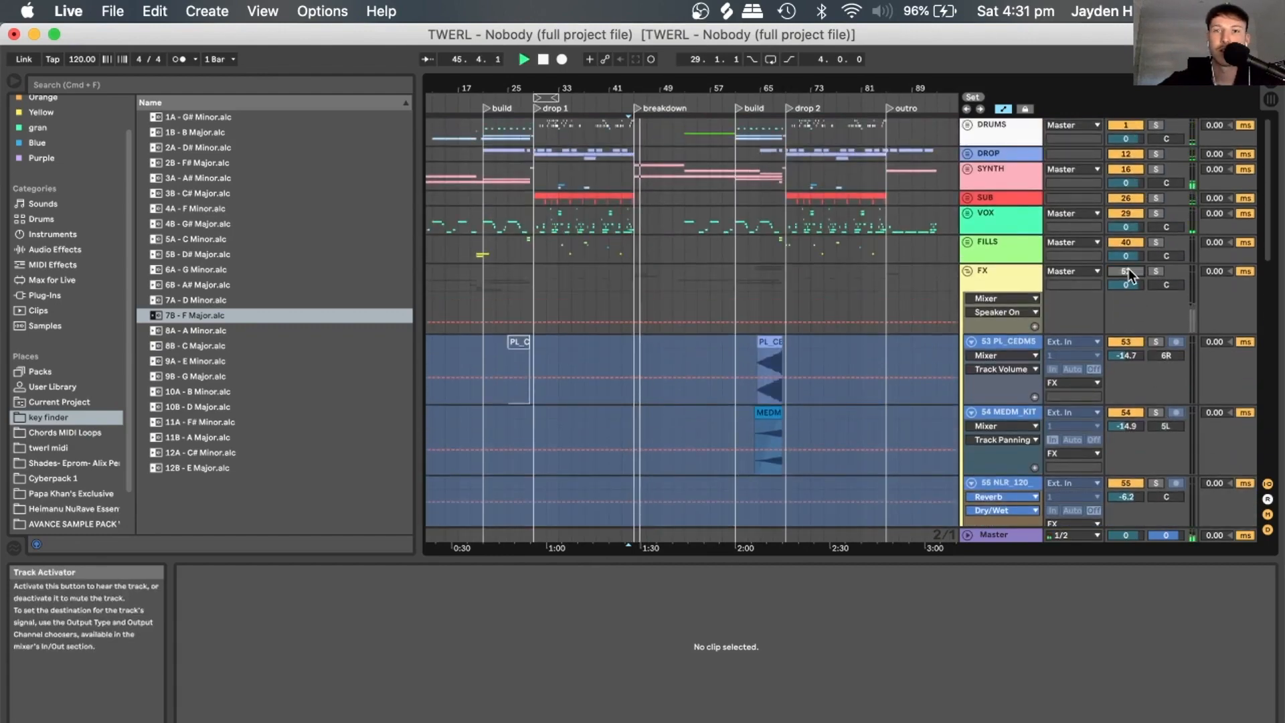
pyautogui.press('space')
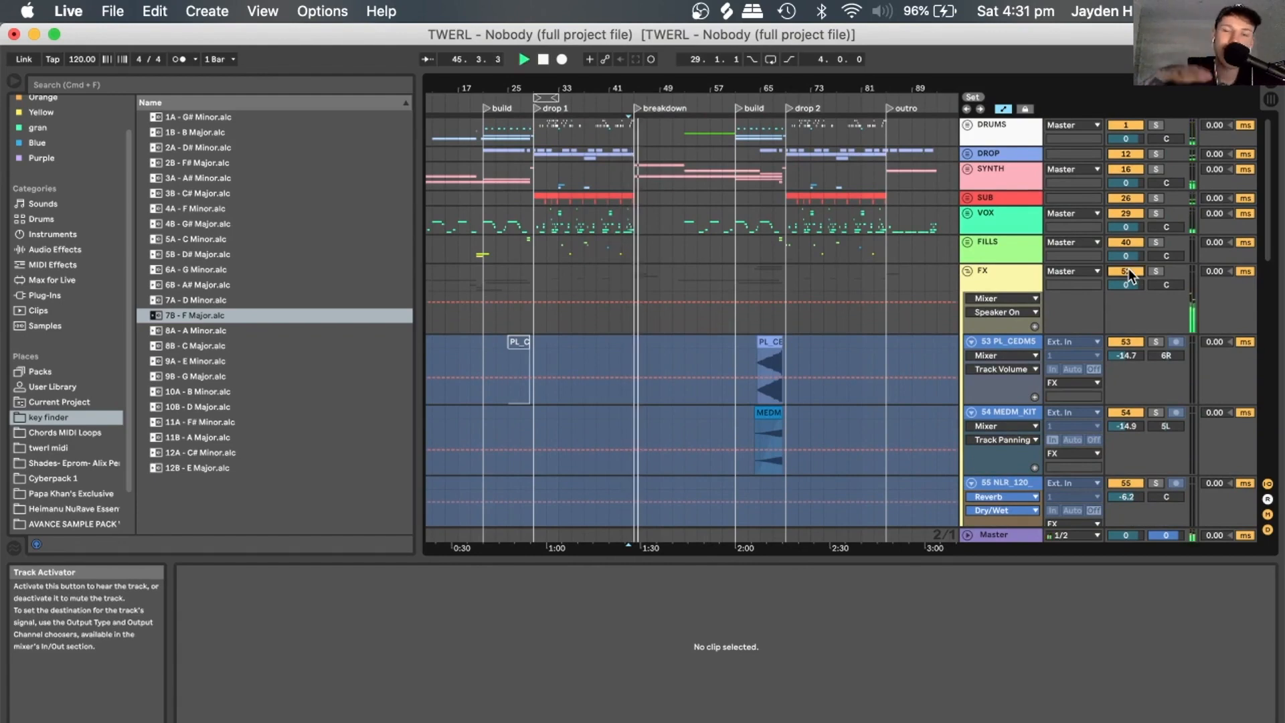
pyautogui.press('space')
# Solo the PL_CEDMS and MEDM_KIT riser tracks, play them from bar 64 and show each track's devices.
pyautogui.hscroll(-5, 764, 293)
pyautogui.scroll(-6, 762, 295)
pyautogui.scroll(3, 762, 294)
pyautogui.hscroll(5, 762, 294)
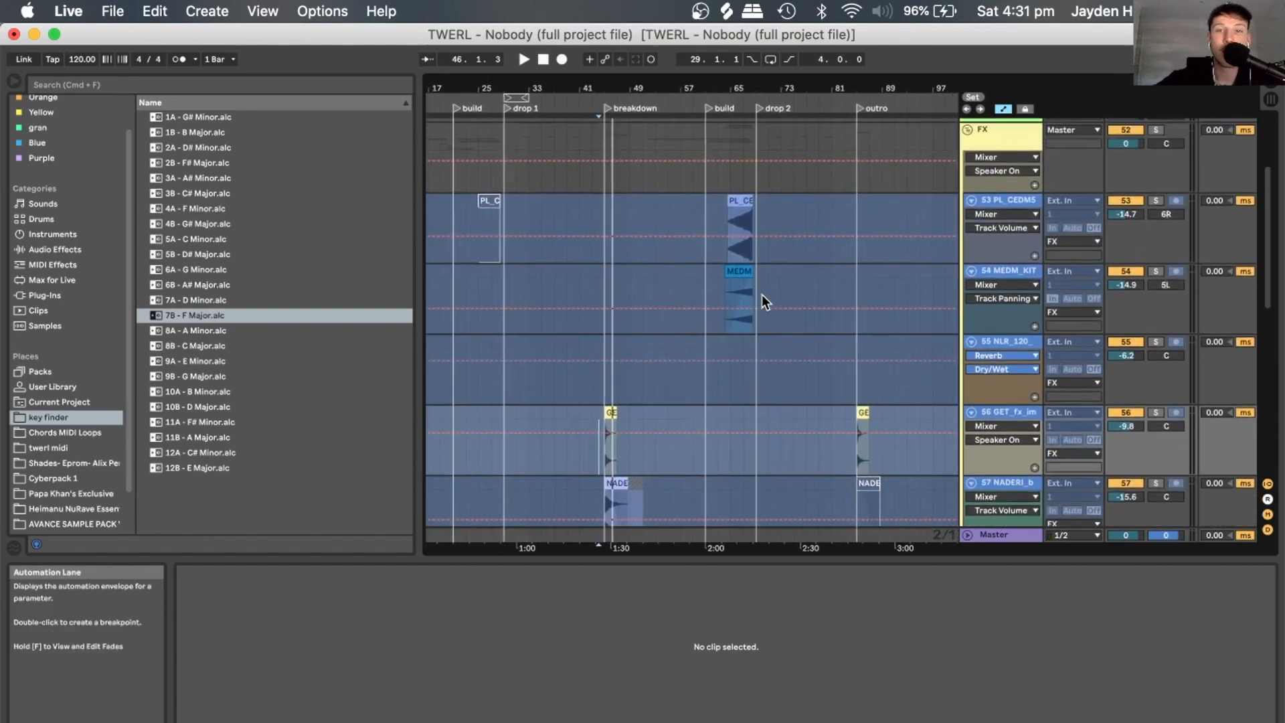
pyautogui.click(736, 273)
pyautogui.scroll(5, 769, 304)
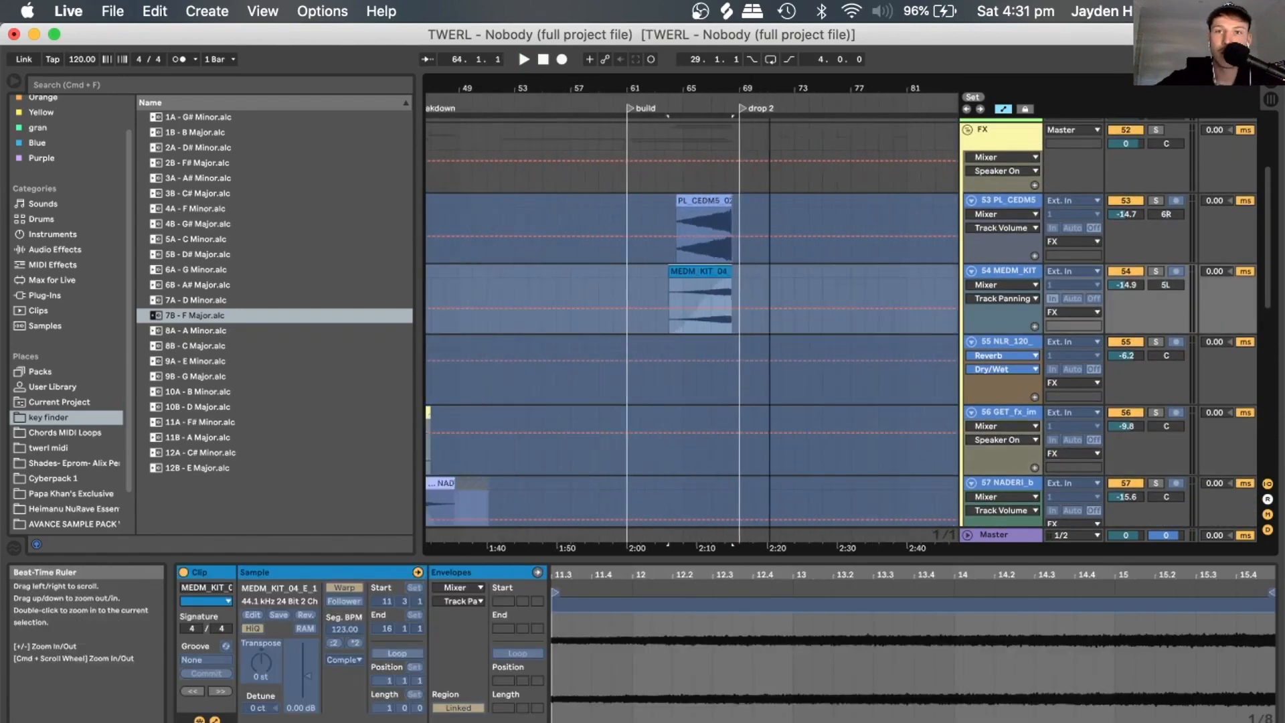
pyautogui.click(1156, 271)
pyautogui.click(1157, 201)
pyautogui.press('space')
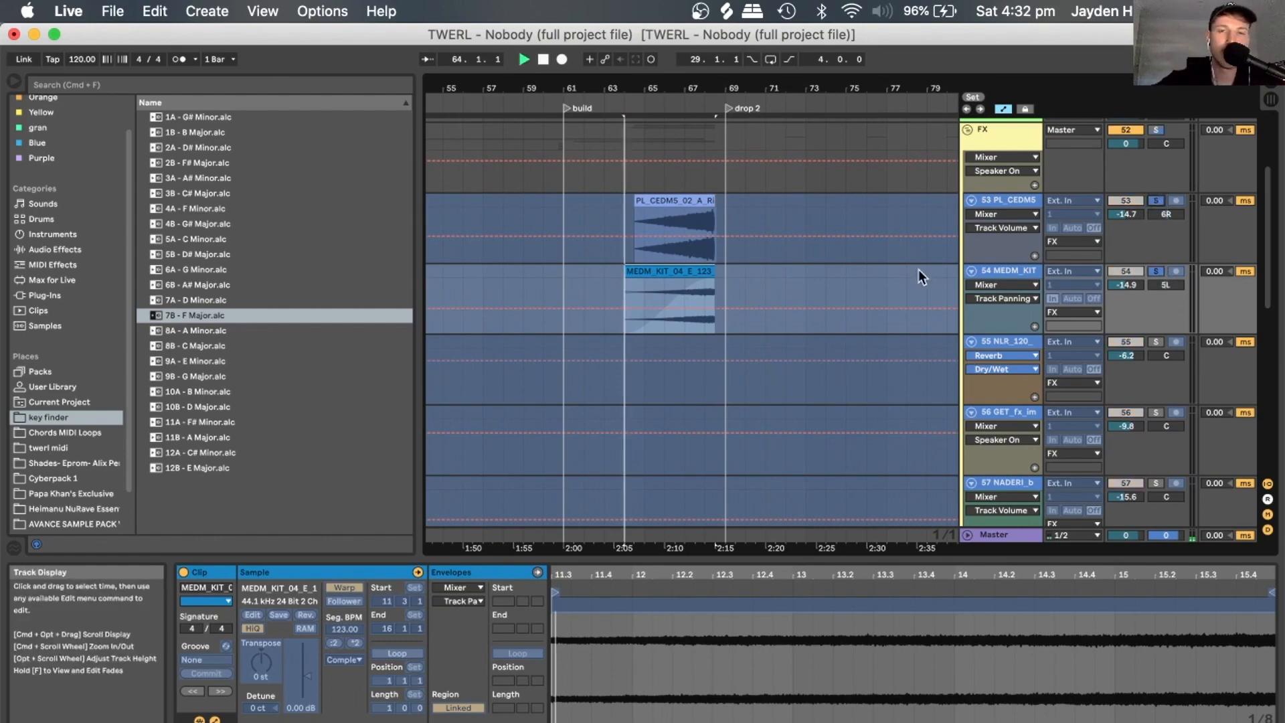
pyautogui.click(991, 273)
pyautogui.click(998, 201)
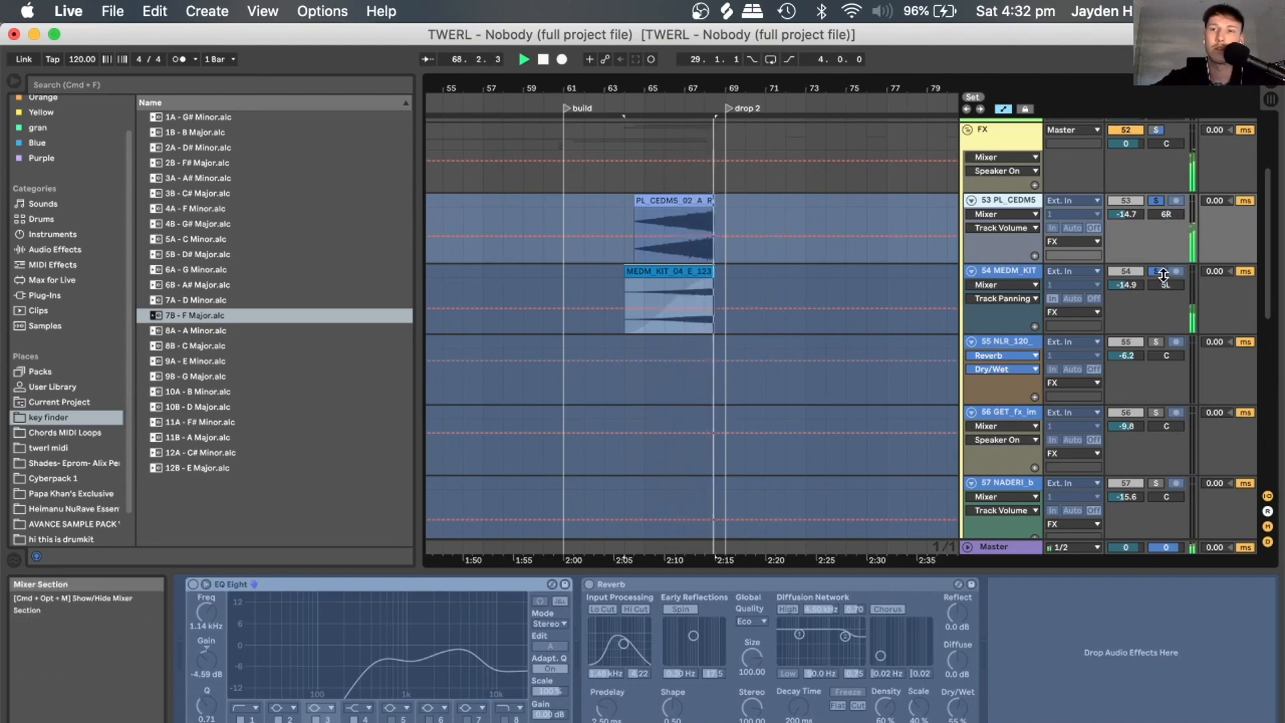
# Stop playback, unsolo both riser tracks and look over the FX clips across the whole arrangement.
pyautogui.moveTo(818, 98); pyautogui.dragTo(788, 101)
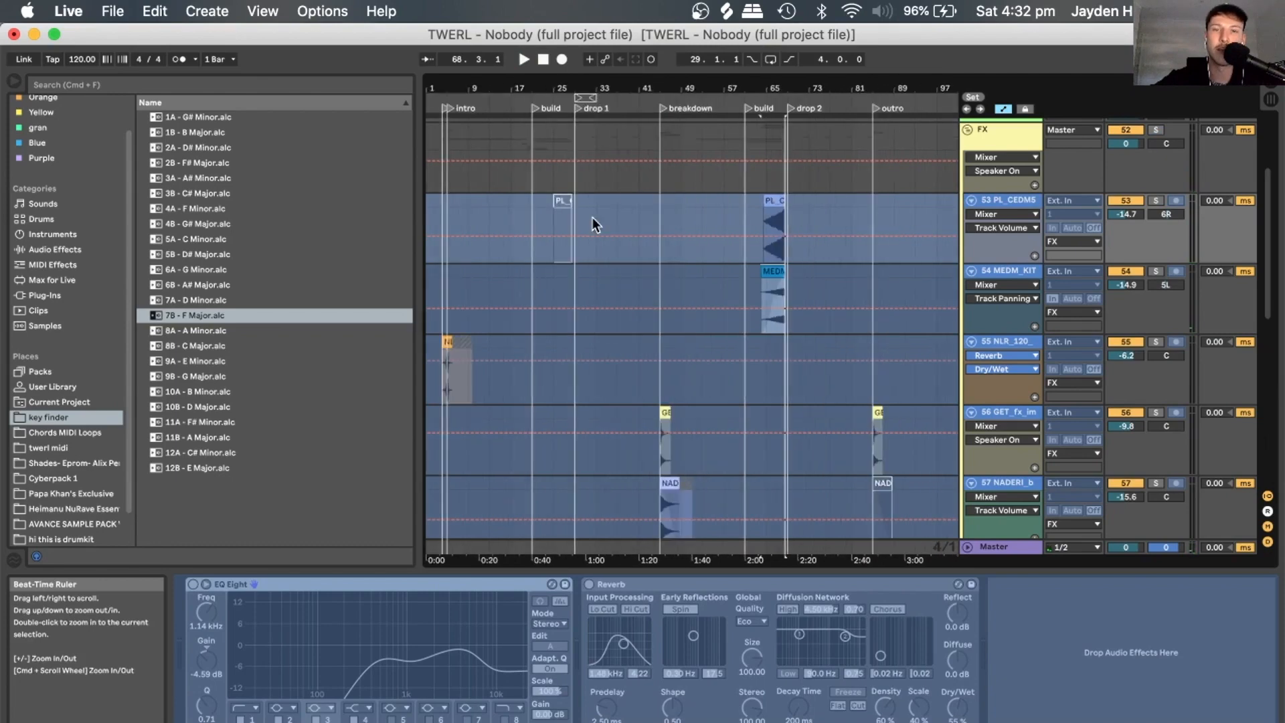
pyautogui.scroll(-5, 890, 268)
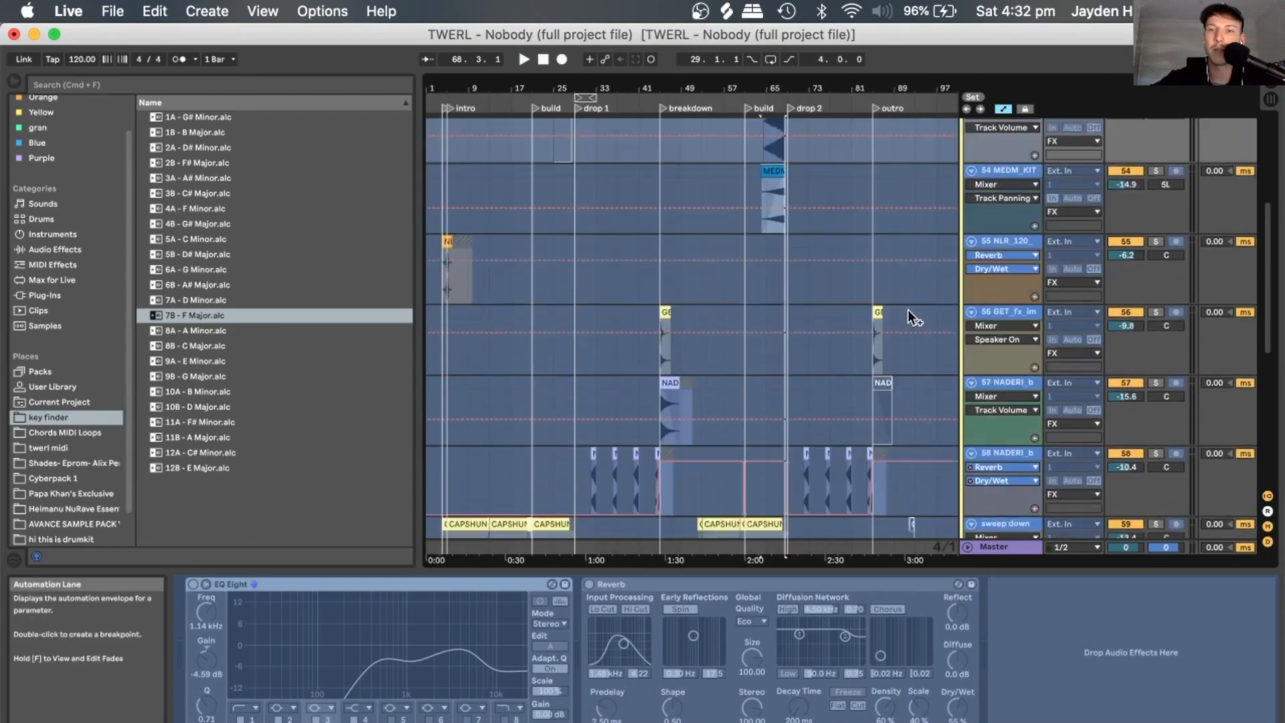
pyautogui.scroll(-2, 877, 268)
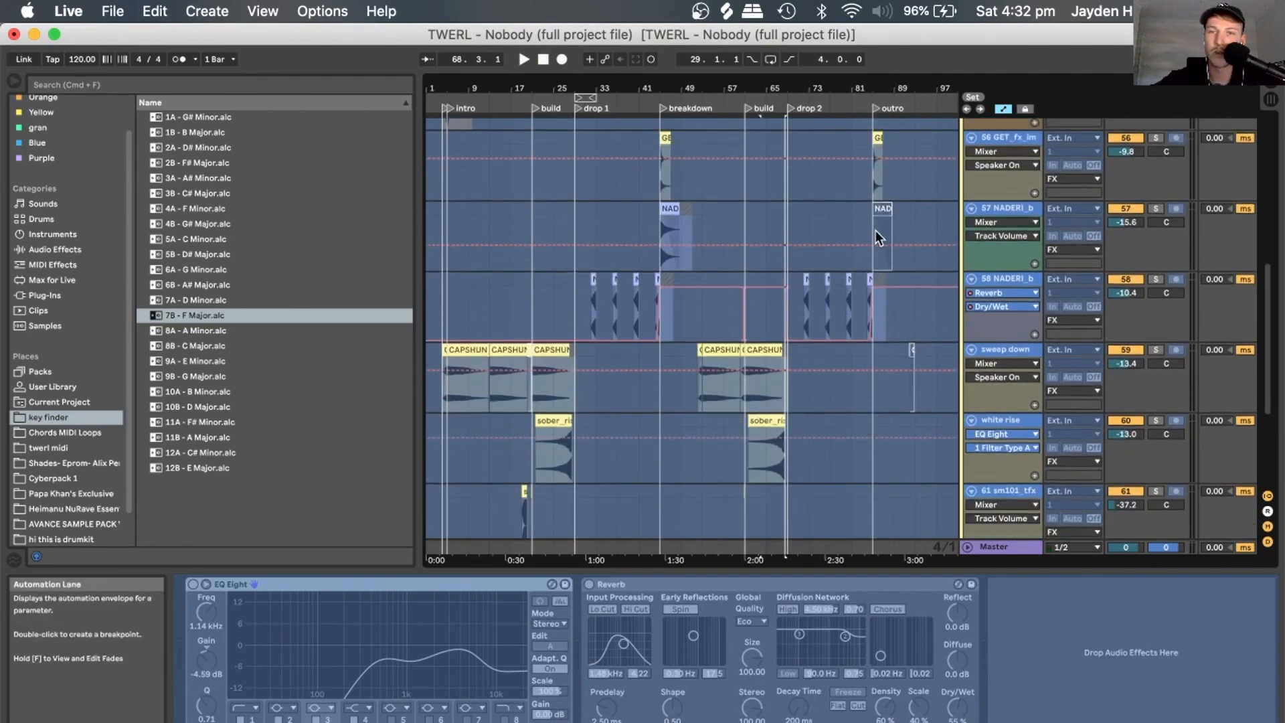
# Look over the remaining FX tracks and fold the FX group.
pyautogui.click(871, 180)
pyautogui.scroll(-5, 872, 180)
pyautogui.scroll(3, 872, 180)
pyautogui.scroll(10, 872, 183)
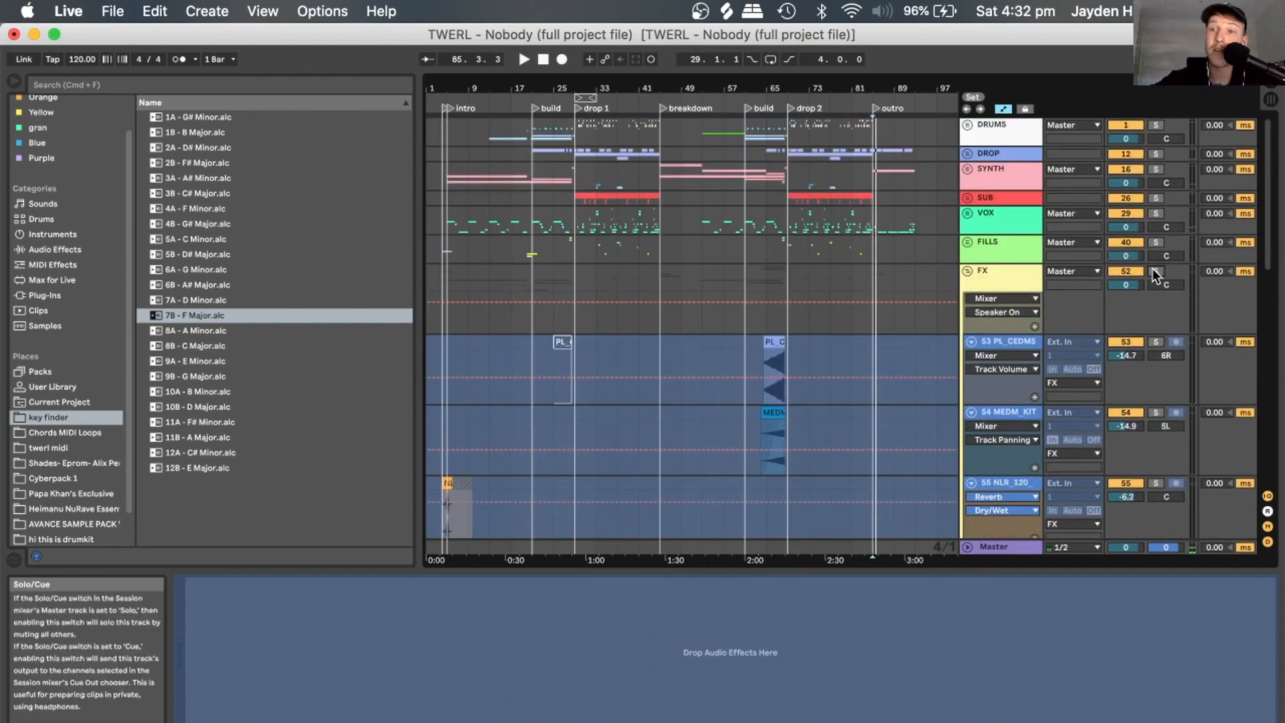
pyautogui.click(977, 269)
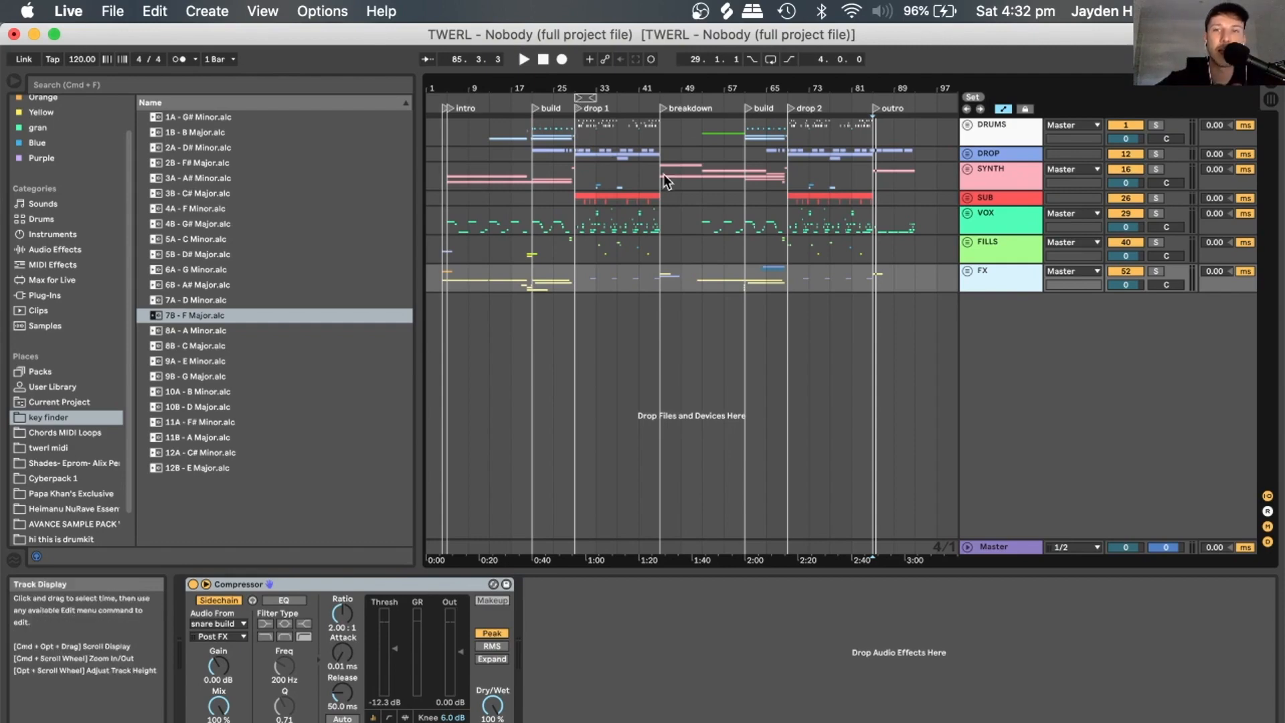
# Unfold the DROP group, solo its saw lead track and play it from the start of drop 1 at bar 29.
pyautogui.moveTo(582, 88); pyautogui.dragTo(588, 111)
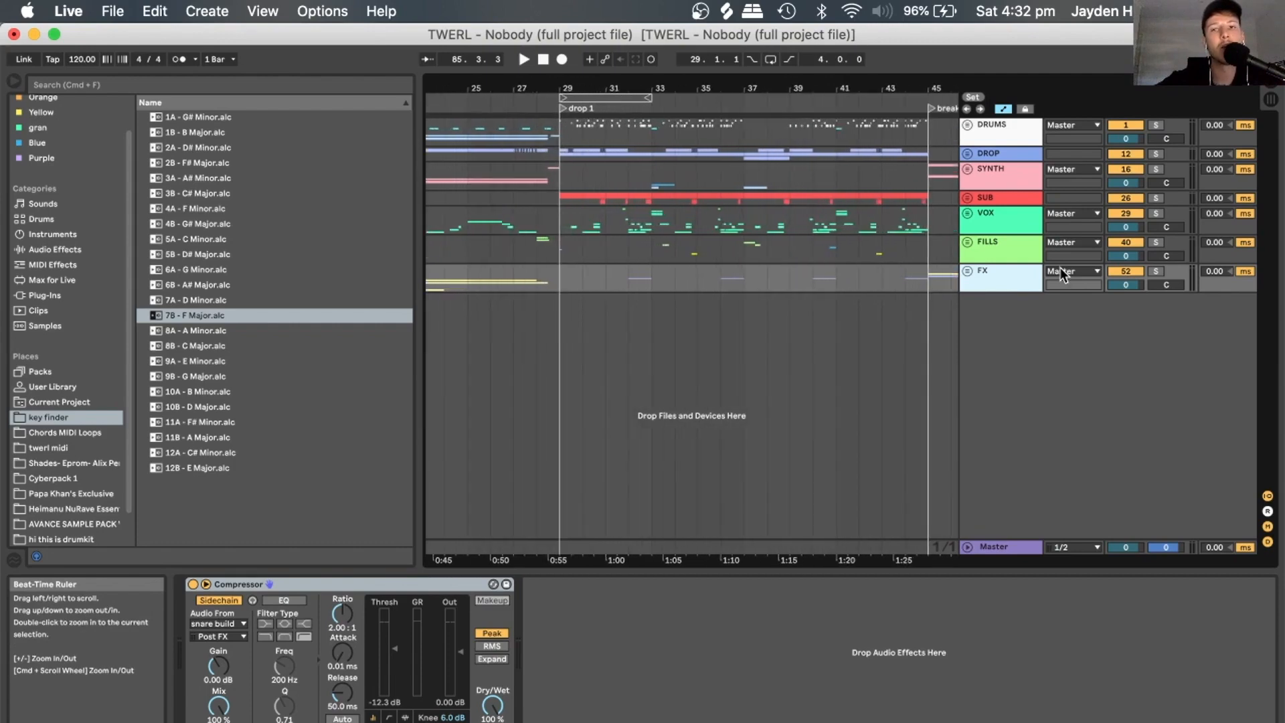
pyautogui.click(968, 154)
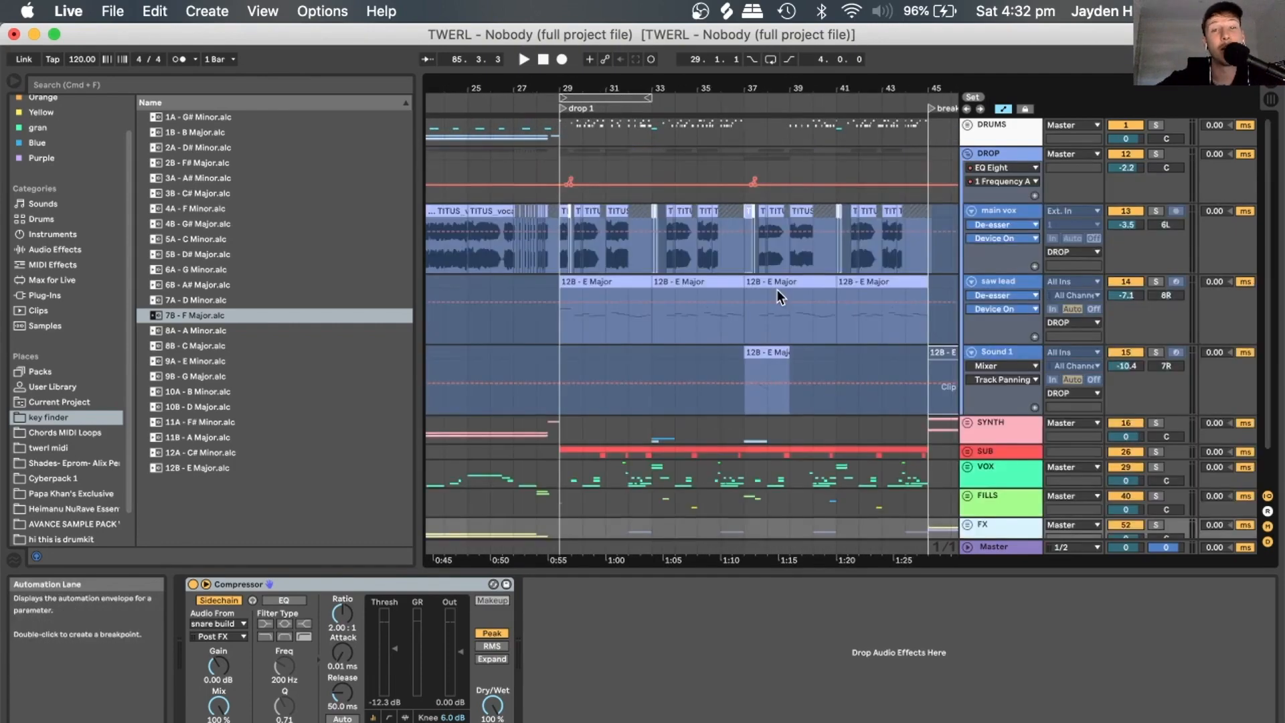
pyautogui.scroll(-1, 777, 289)
pyautogui.click(569, 300)
pyautogui.click(1157, 263)
pyautogui.press('space')
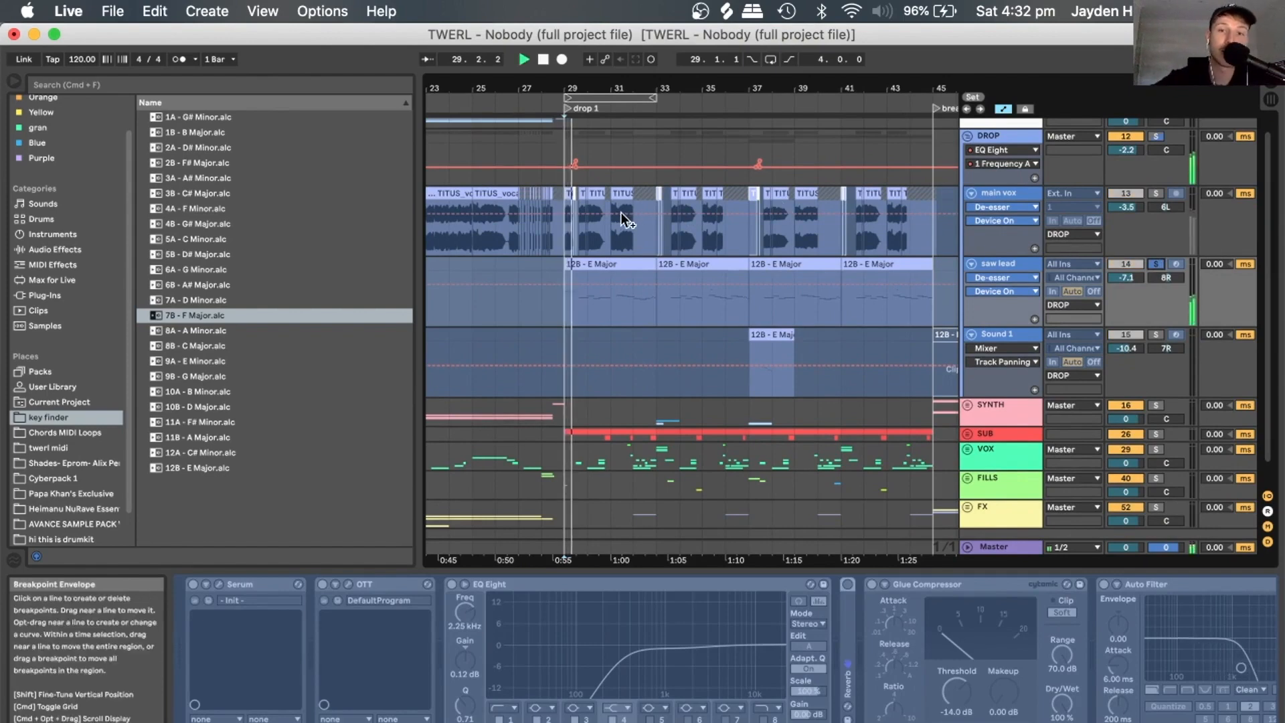
pyautogui.press('space')
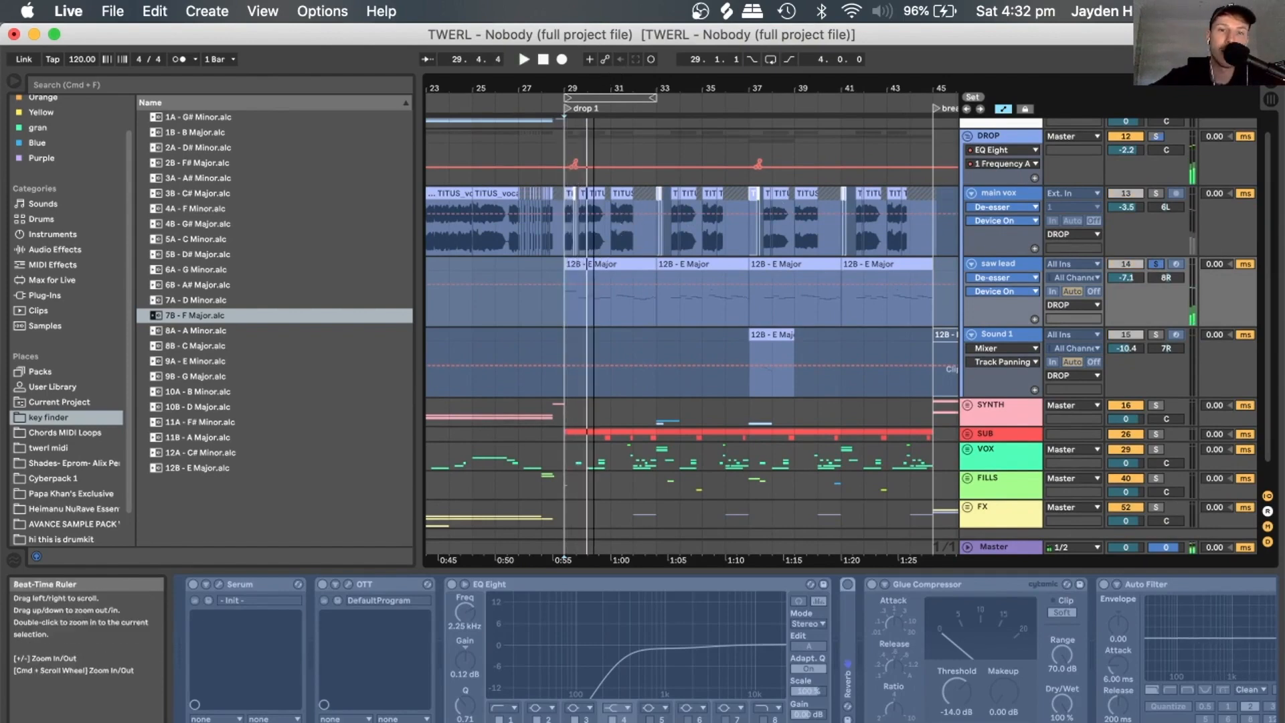
# Play the soloed saw lead again from midway through bar 29.
pyautogui.moveTo(594, 83); pyautogui.dragTo(593, 128)
pyautogui.click(559, 306)
pyautogui.press('space')
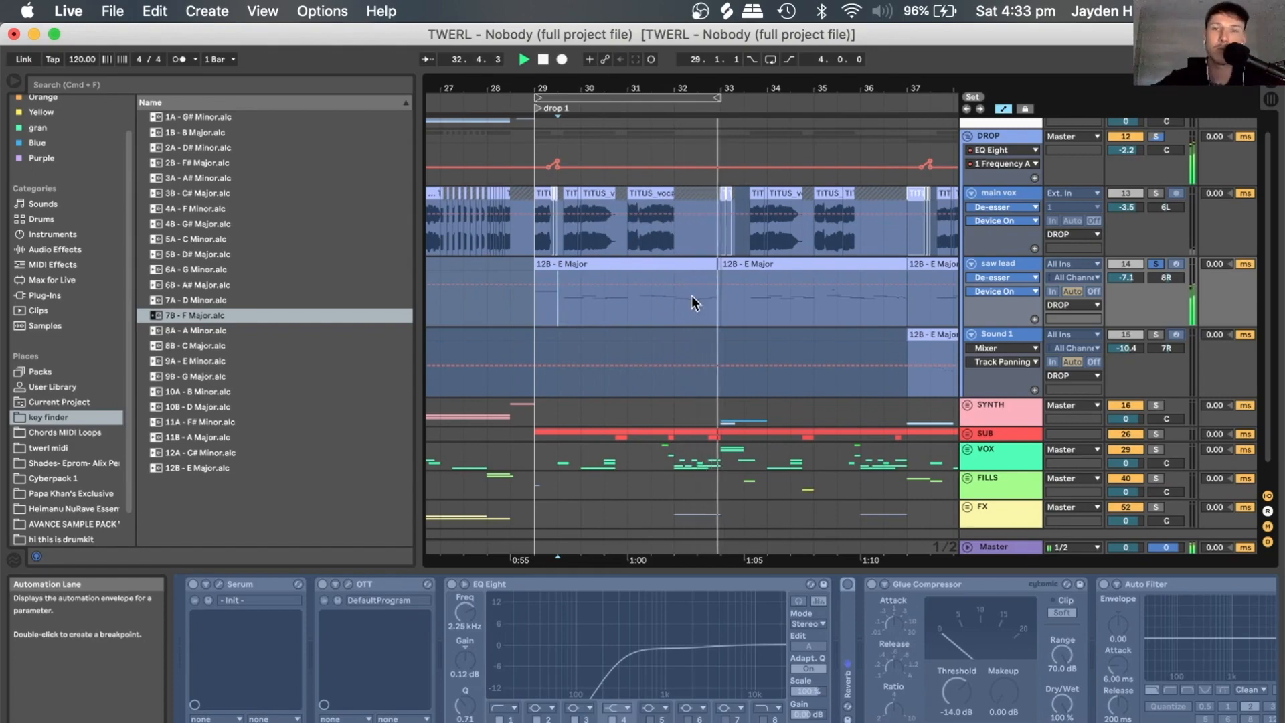
# Move the saw lead track out of the DROP group, unfreeze it and play it through drop 1.
pyautogui.moveTo(998, 260); pyautogui.dragTo(996, 145)
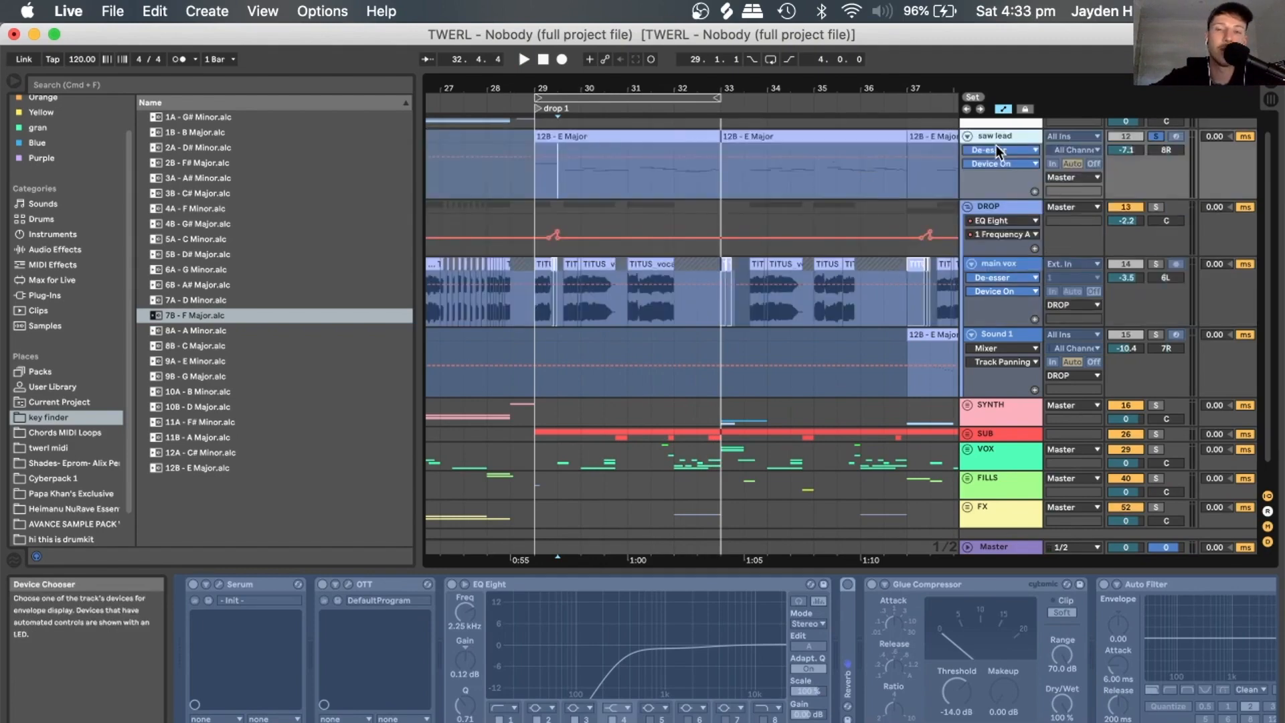
pyautogui.rightClick(998, 136)
pyautogui.click(1050, 234)
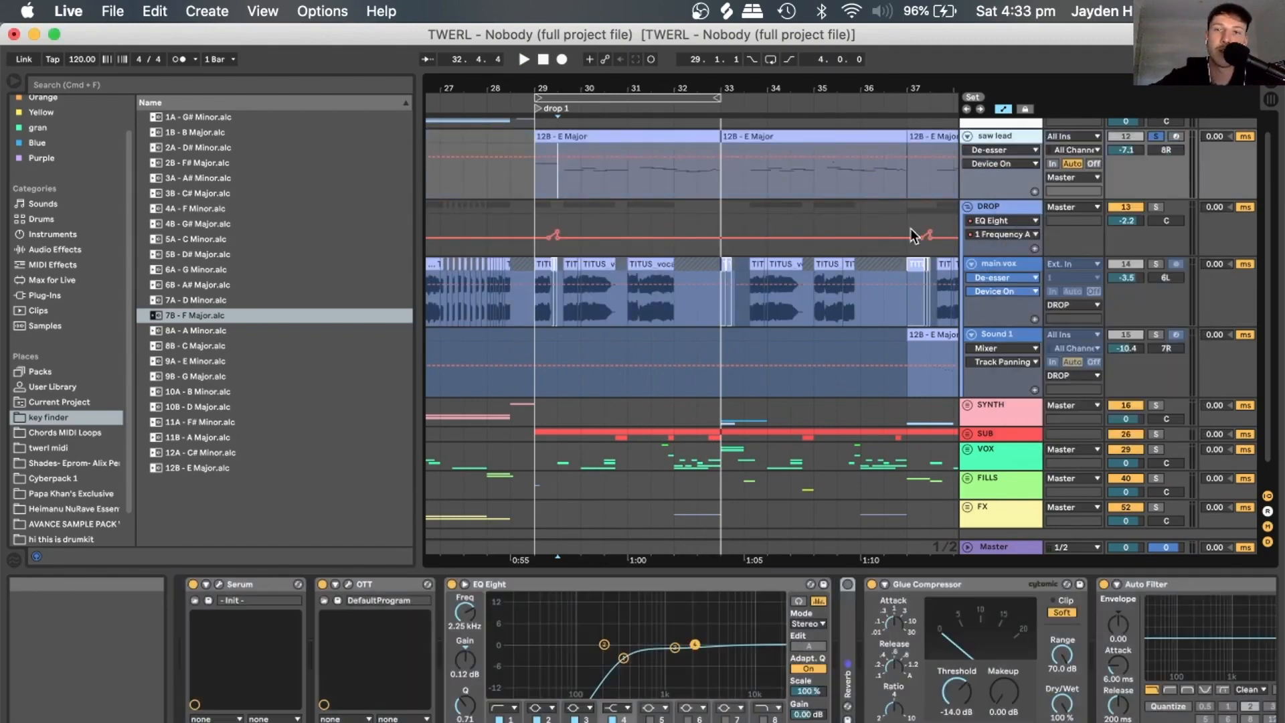
pyautogui.scroll(1, 874, 227)
pyautogui.press('space')
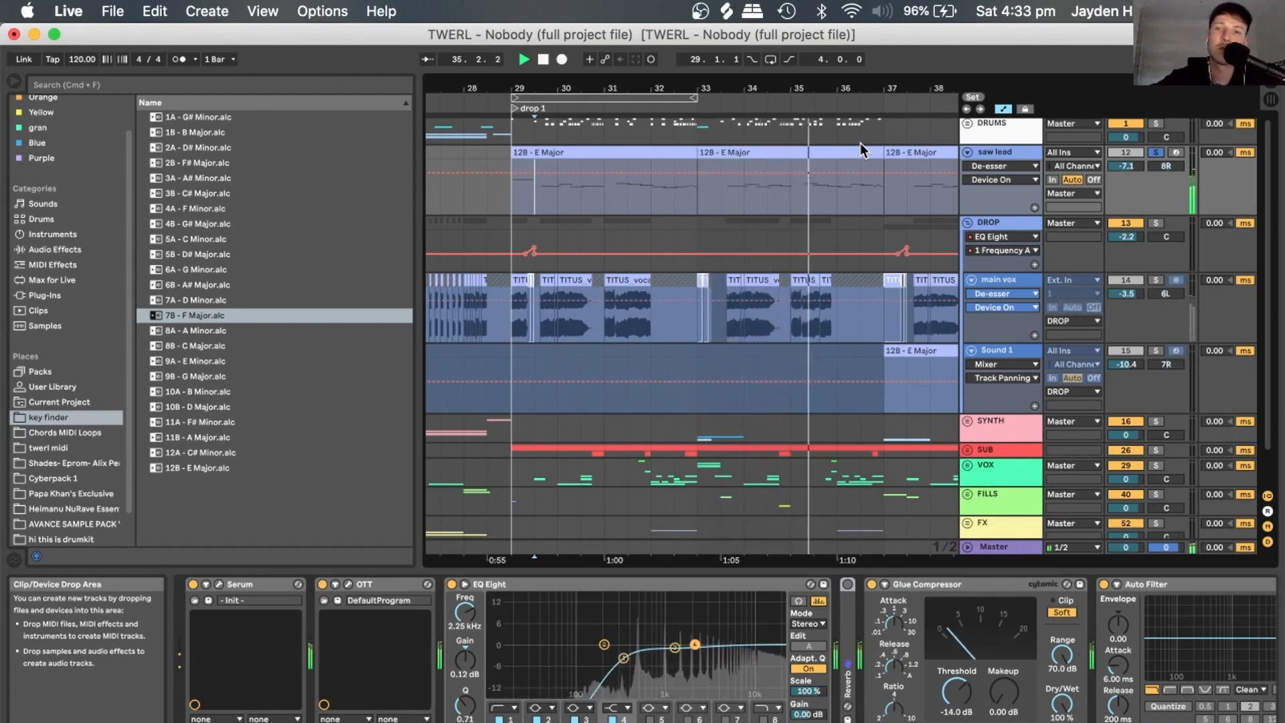
# Loop eight bars of drop 1 from bar 29 and play the saw lead with the DRUMS group soloed too.
pyautogui.moveTo(886, 199); pyautogui.dragTo(505, 149)
pyautogui.press('super+l')
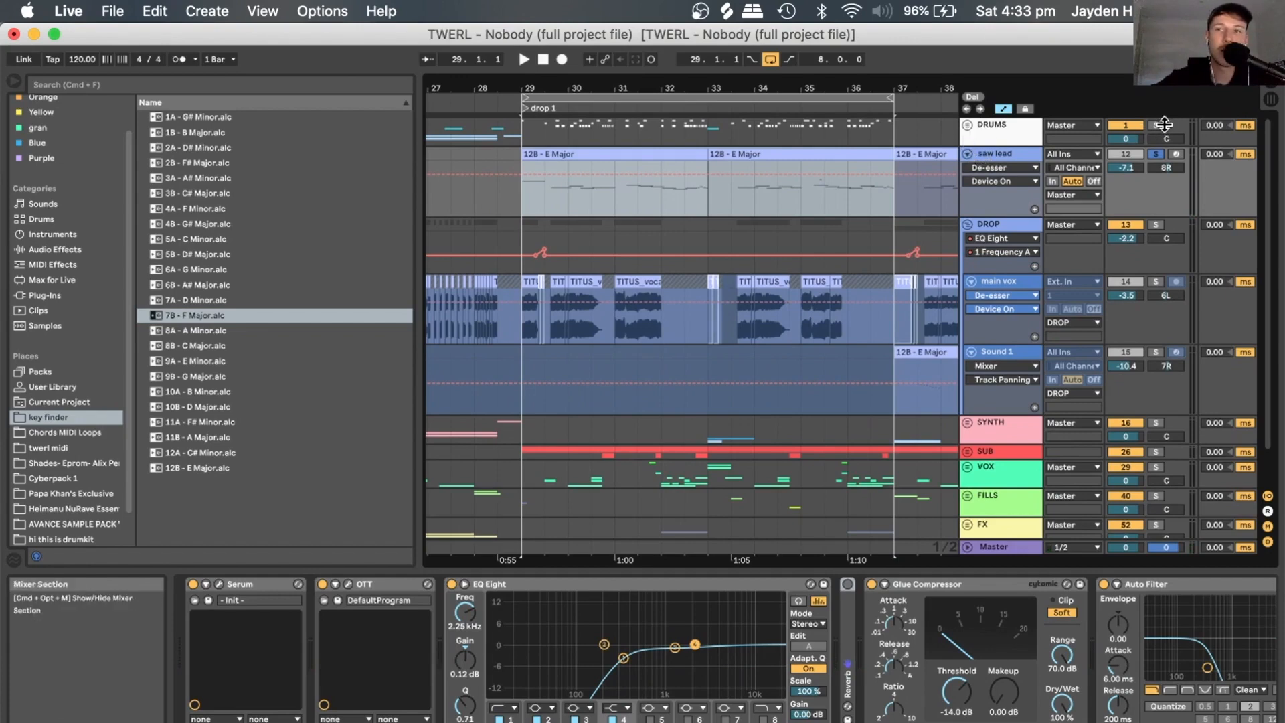
pyautogui.press('space')
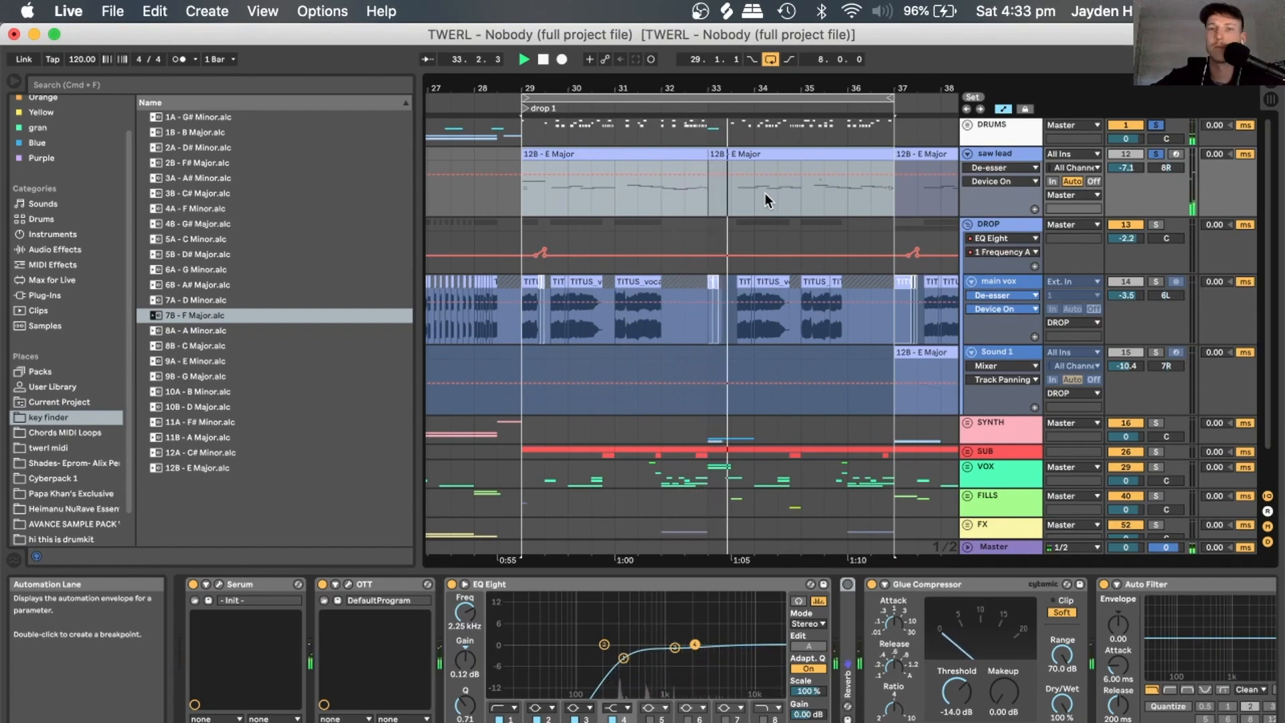
pyautogui.press('space')
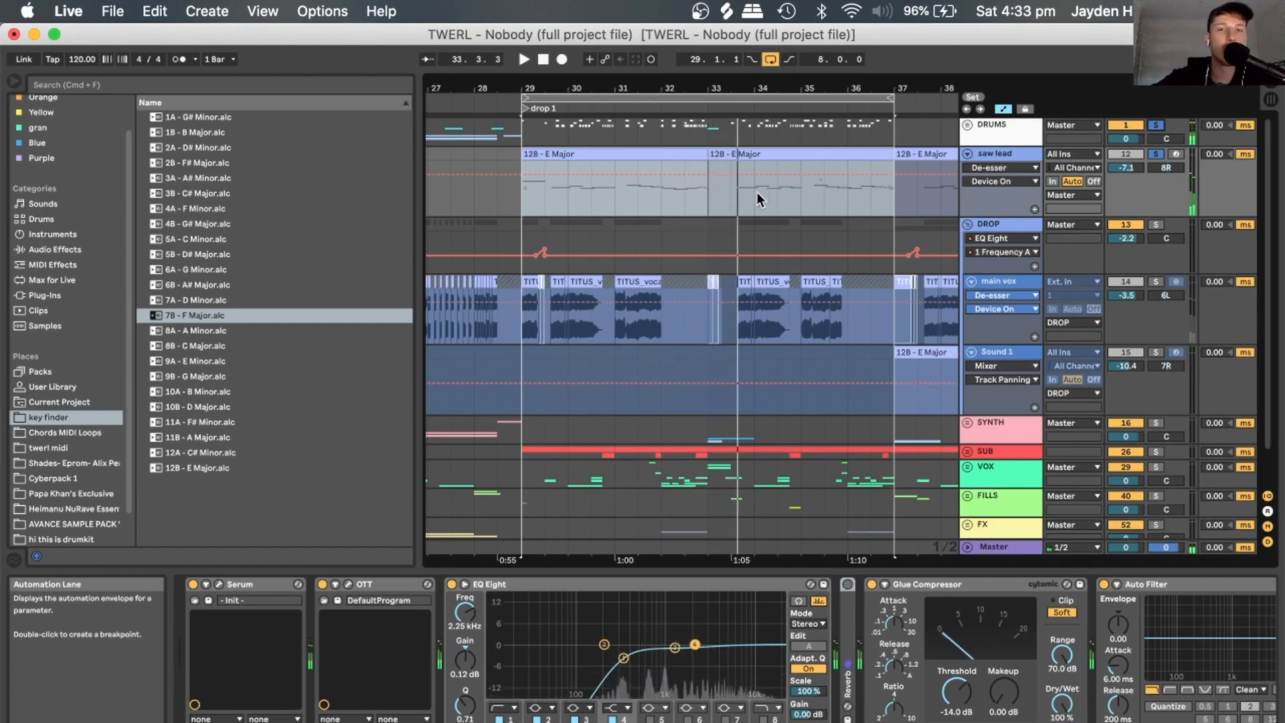
# Play the soloed drums and saw lead again from bar 29.
pyautogui.click(710, 188)
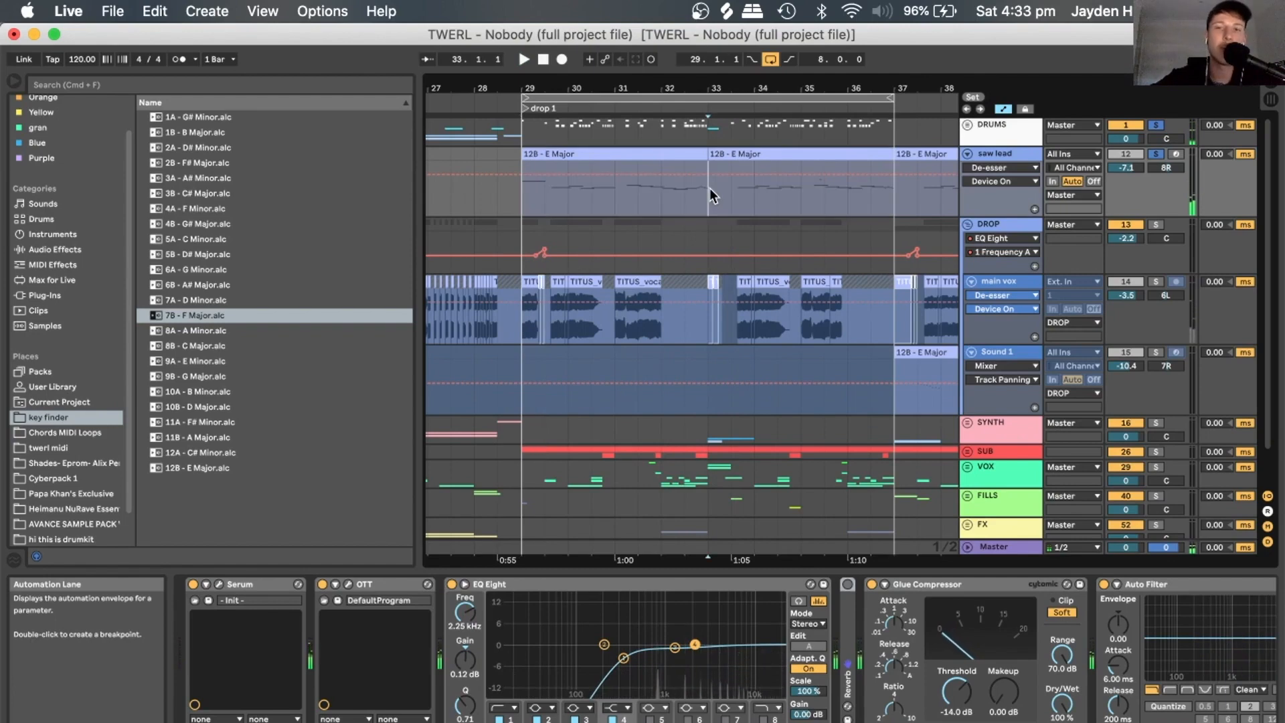
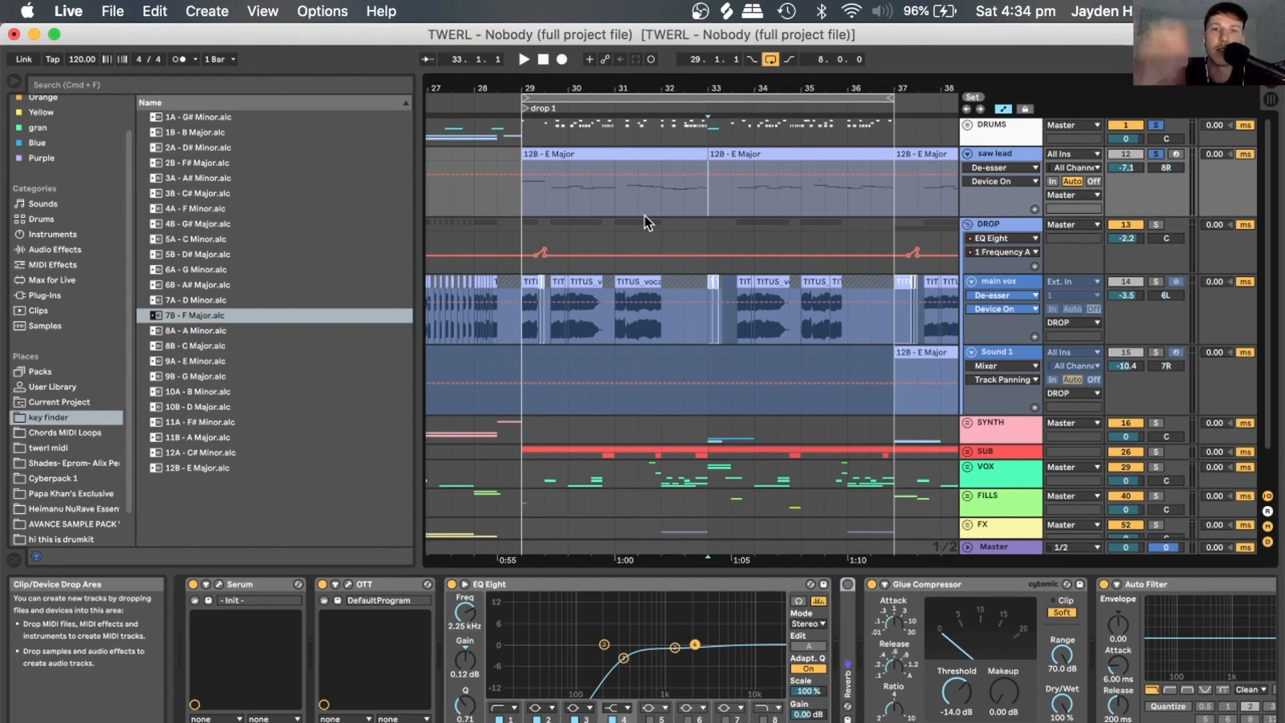
pyautogui.click(524, 187)
pyautogui.press('space')
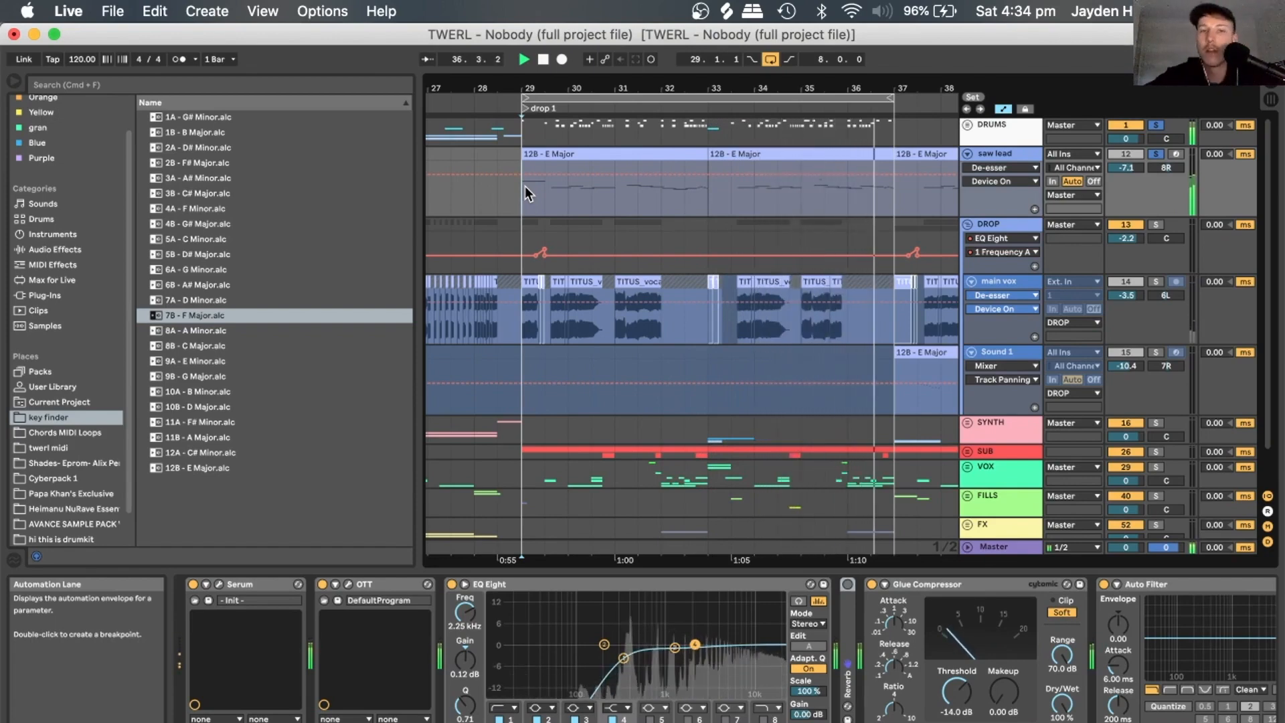
pyautogui.press('space')
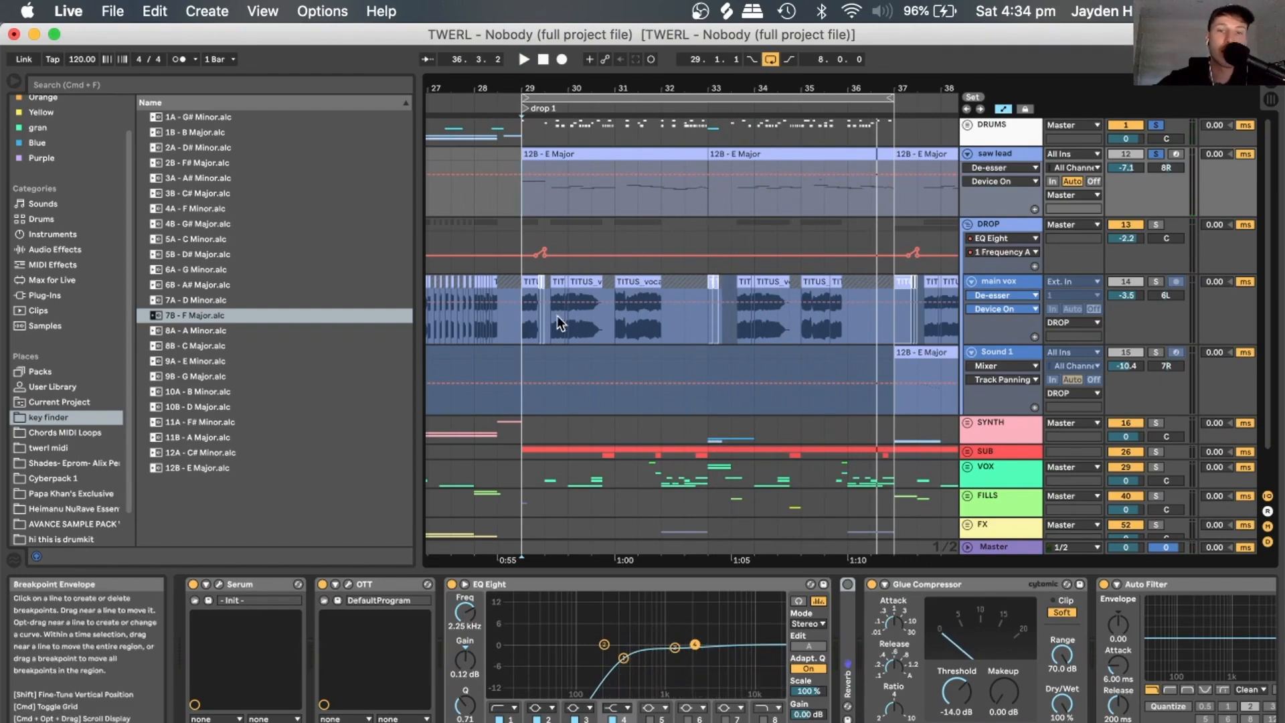
# Move the main vox track out of the DROP group, solo it and play it with the drums and saw lead.
pyautogui.click(518, 331)
pyautogui.moveTo(991, 278); pyautogui.dragTo(980, 221)
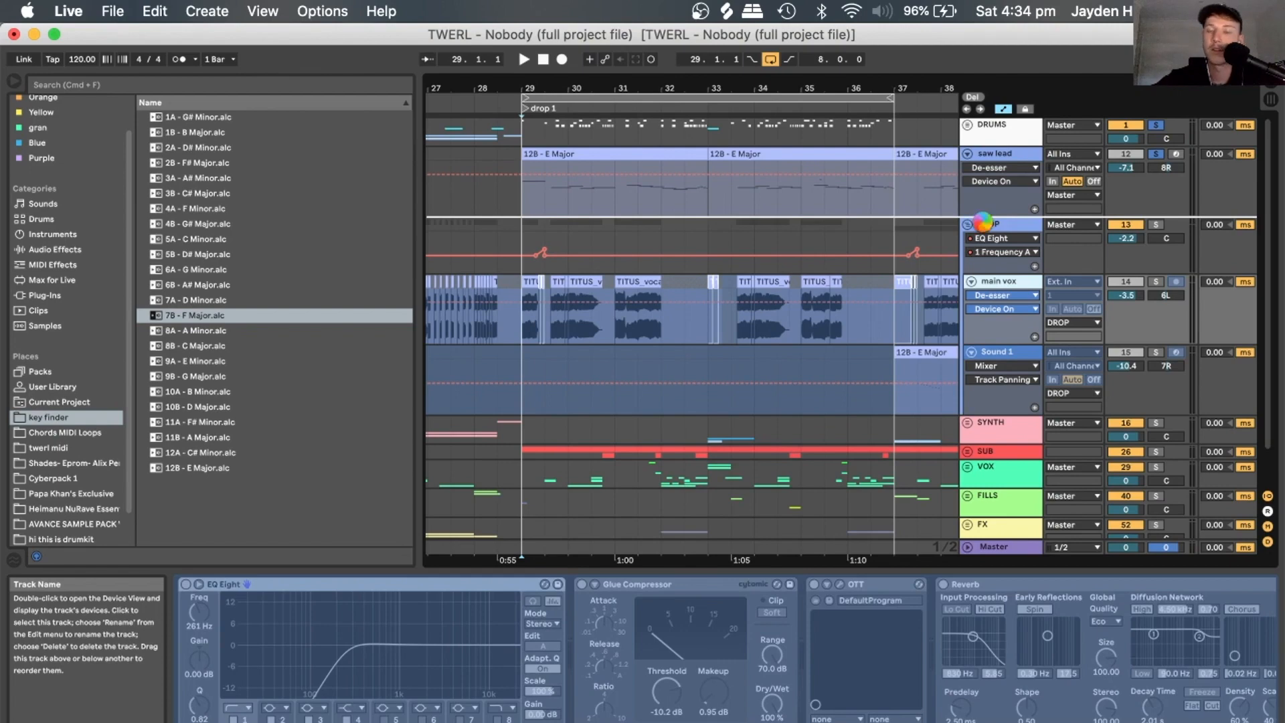
pyautogui.moveTo(983, 221); pyautogui.dragTo(982, 221)
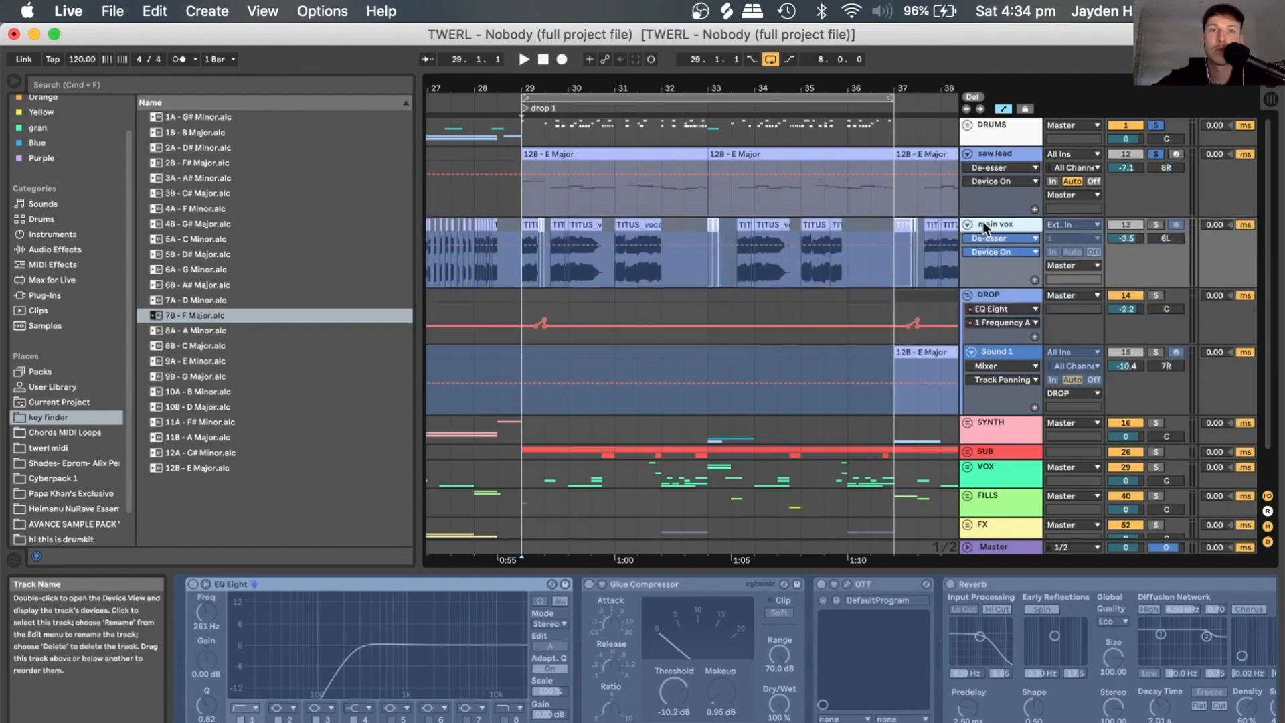
pyautogui.click(1157, 225)
pyautogui.press('space')
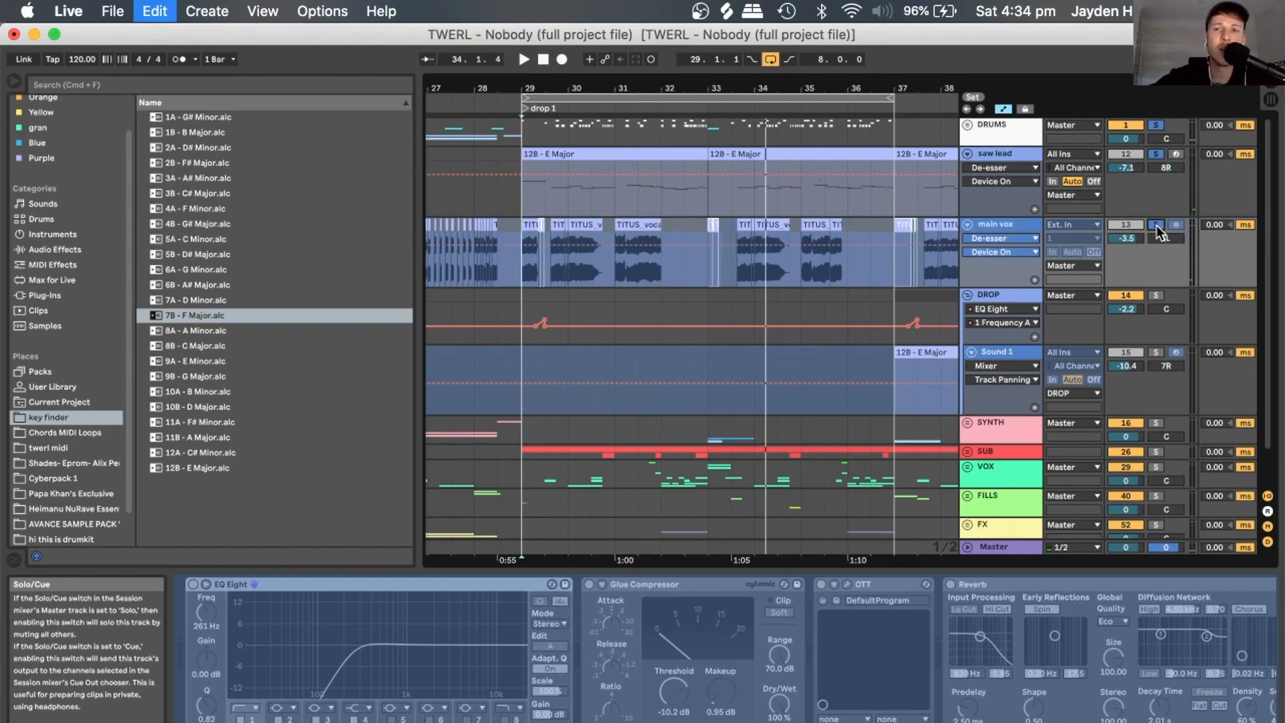
# Undo moving the main vox and saw lead tracks out of the DROP group and unfreezing the saw lead.
pyautogui.press('super+z')
pyautogui.press('super+z')
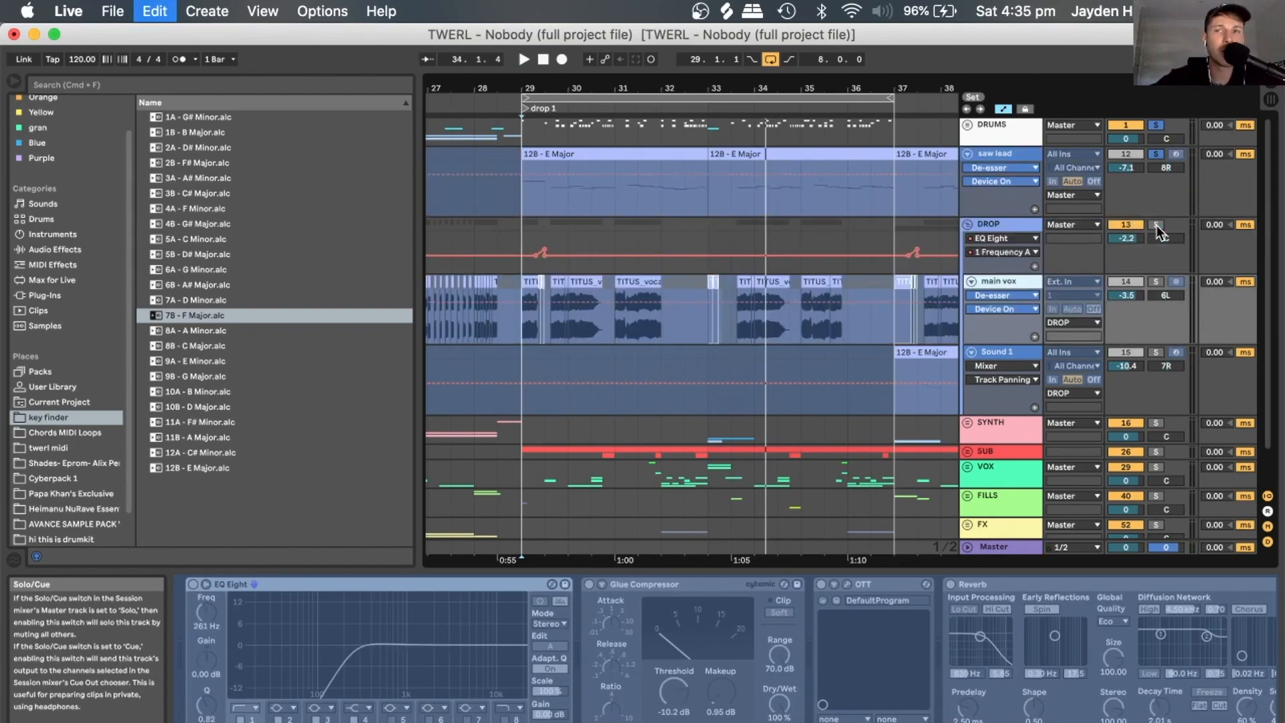
pyautogui.press('super+z')
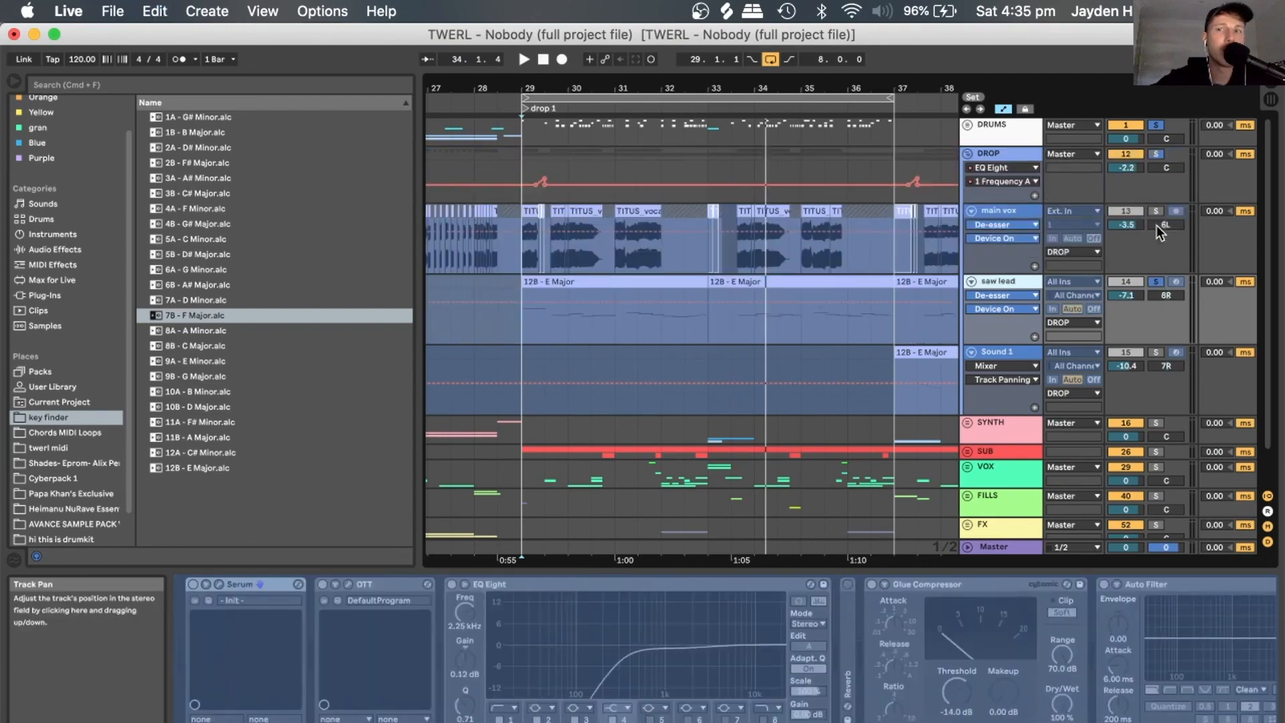
# Show the DROP group's device chain and play drop 1 from bar 29 with the DRUMS and DROP groups soloed.
pyautogui.click(1023, 159)
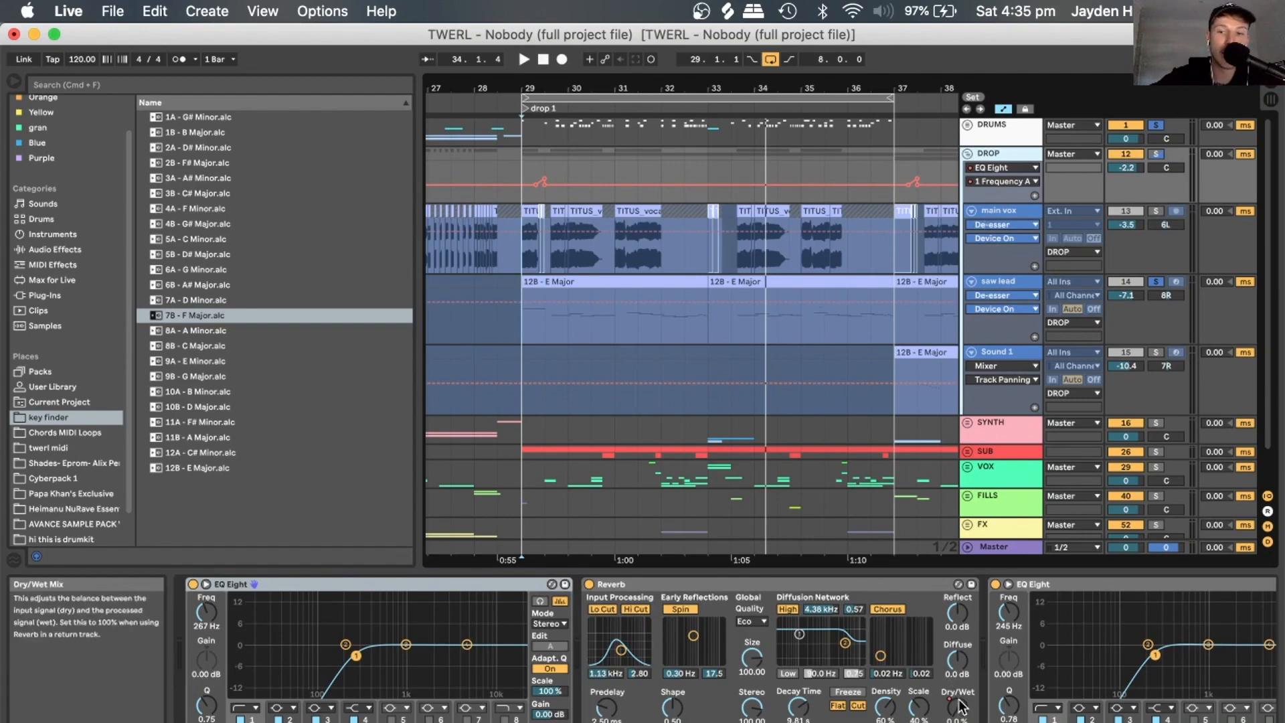
pyautogui.hscroll(5, 957, 700)
pyautogui.hscroll(2, 962, 707)
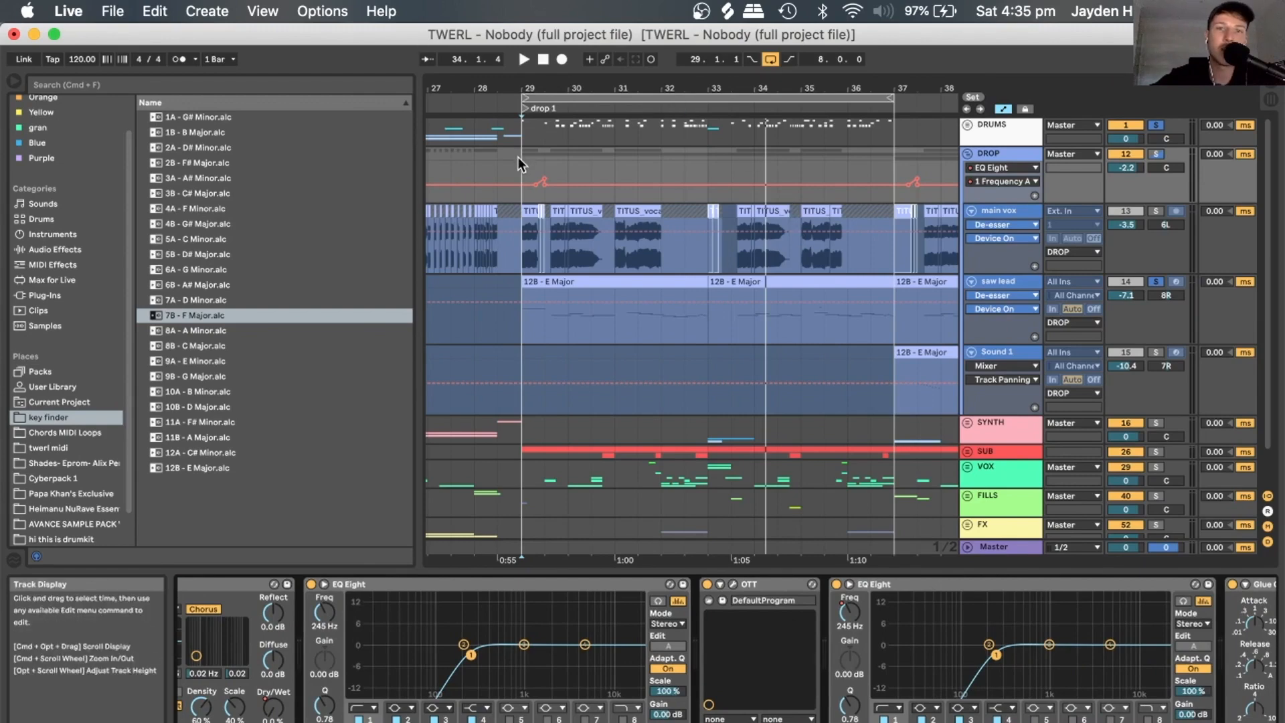
pyautogui.press('space')
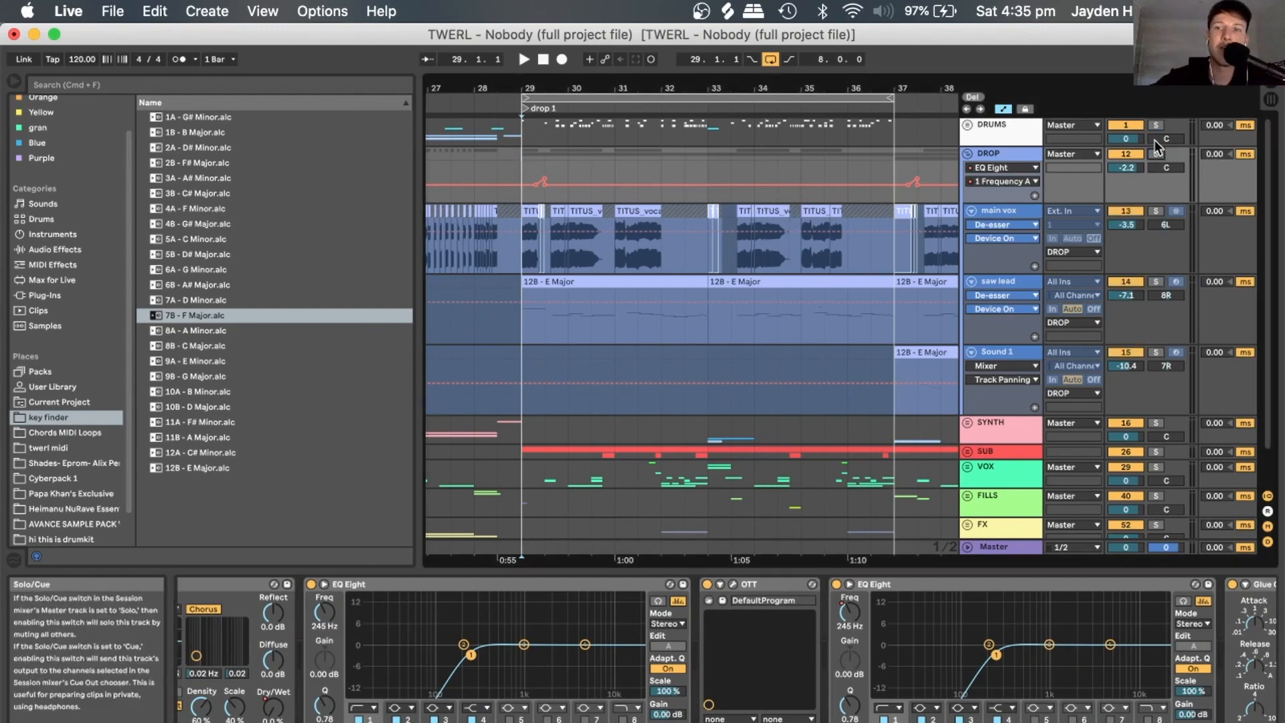
pyautogui.press('space')
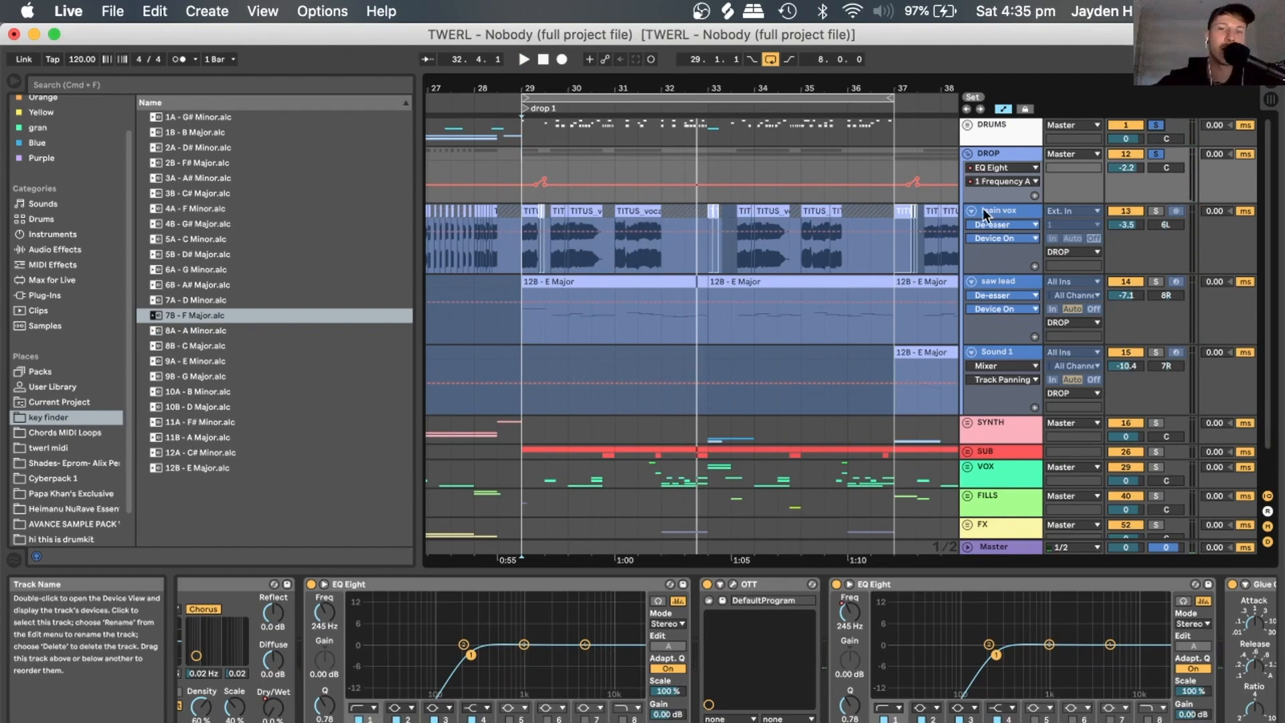
# Solo and unfold the SUB group, and inspect the sub track's MIDI clip at bar 29 and its devices.
pyautogui.click(529, 332)
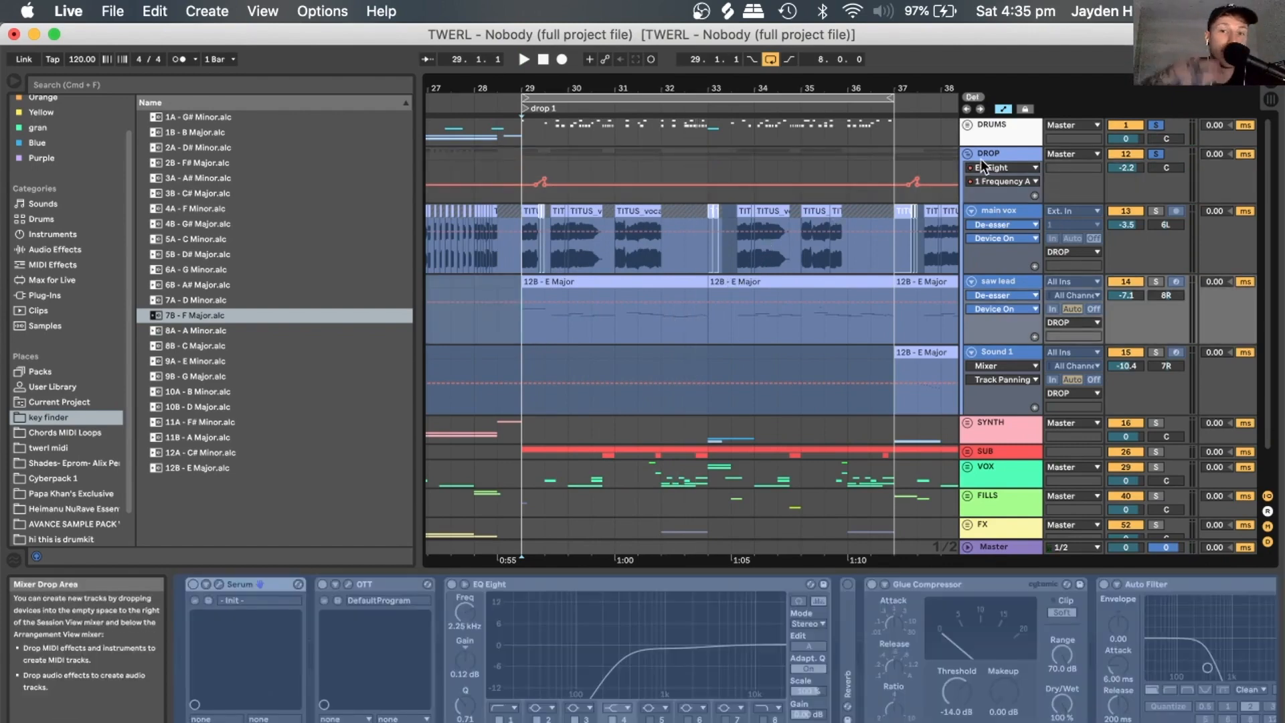
pyautogui.scroll(-2, 984, 162)
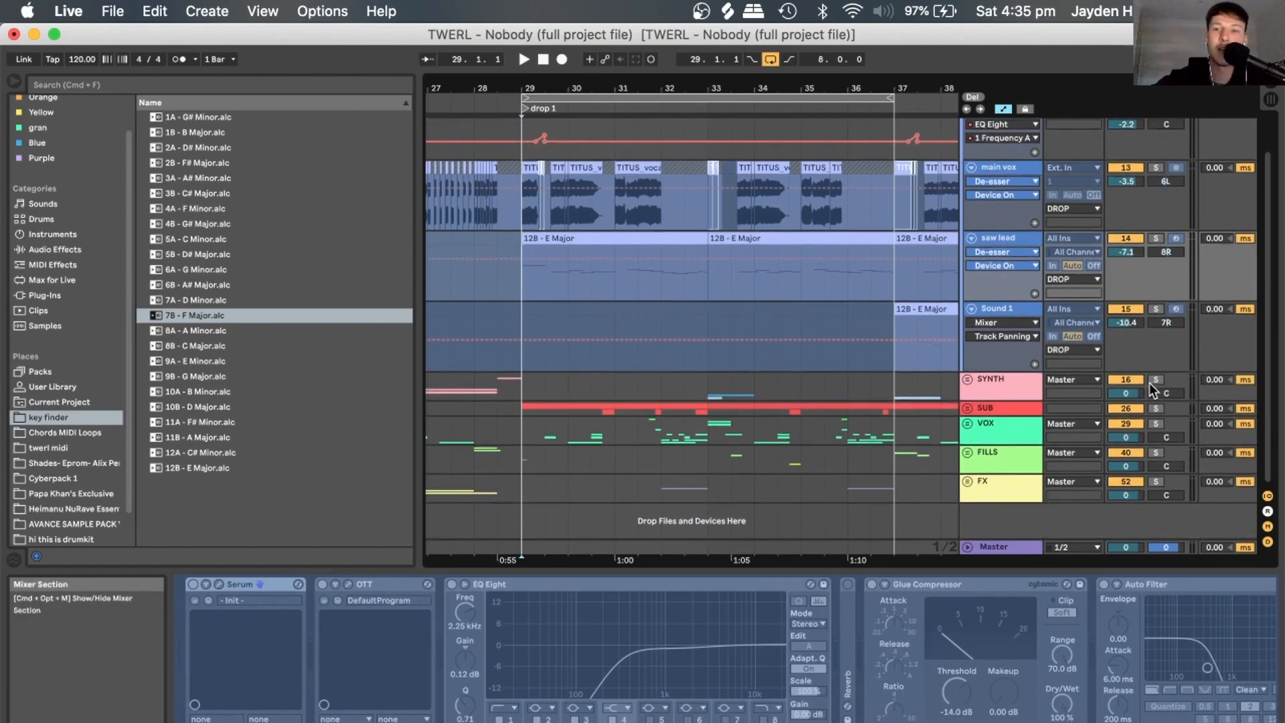
pyautogui.click(967, 408)
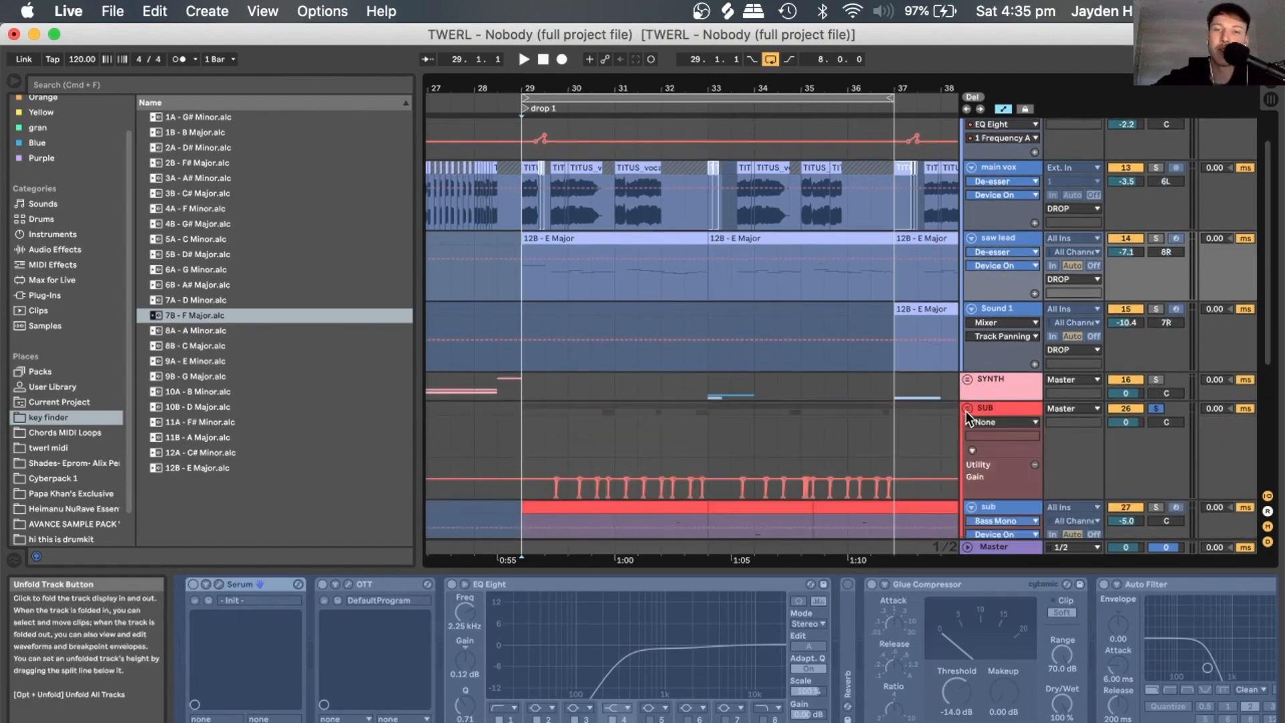
pyautogui.scroll(-6, 774, 408)
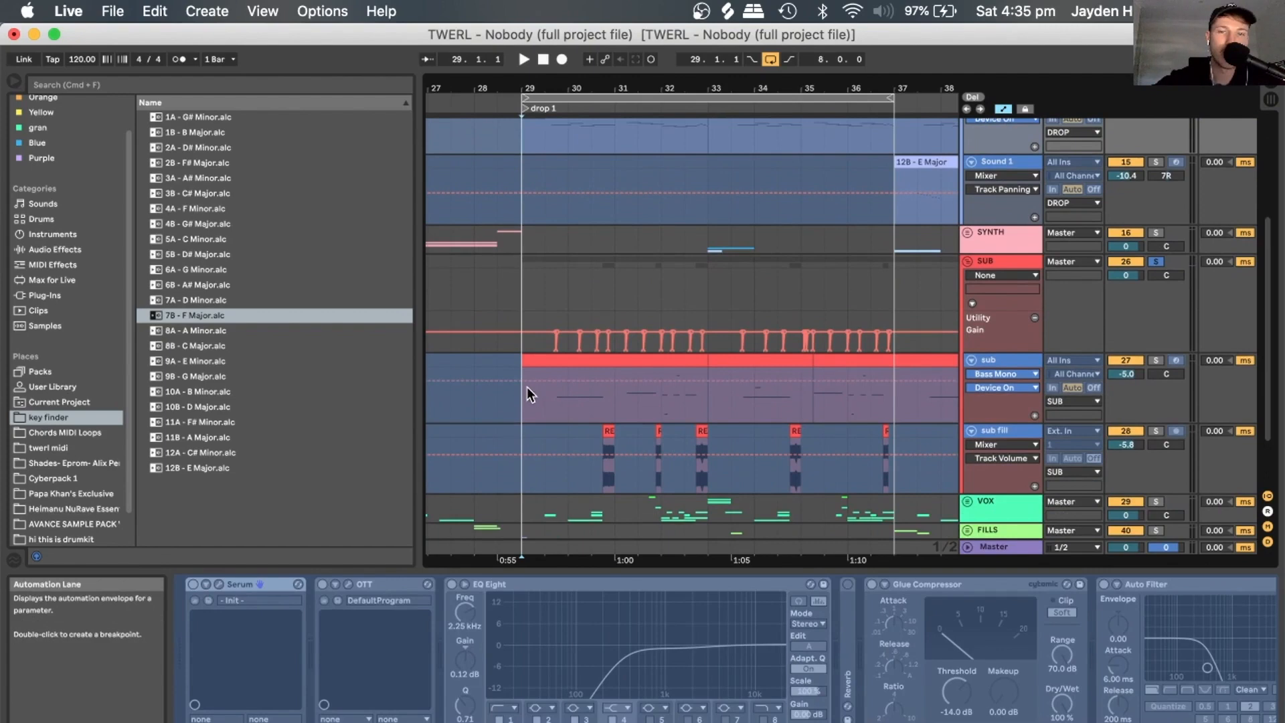
pyautogui.doubleClick(560, 371)
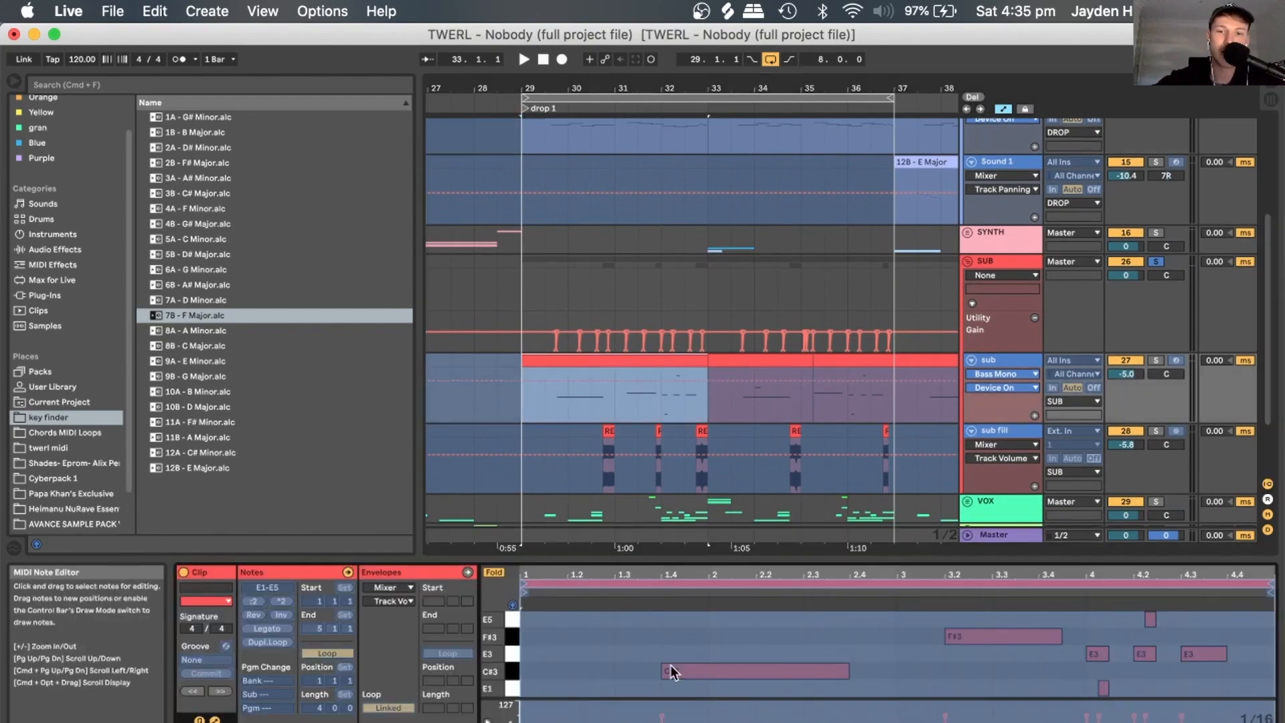
pyautogui.click(994, 359)
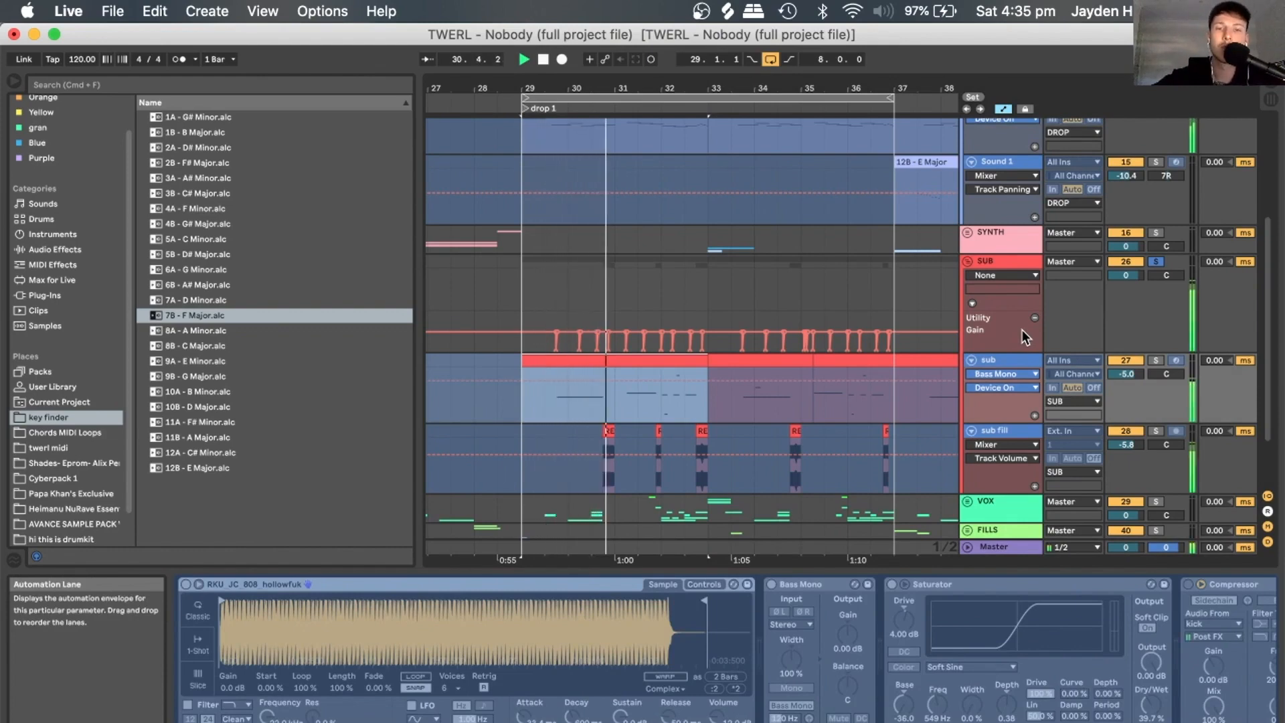
# Play drop 1 with the sub fill track muted and again with it reactivated.
pyautogui.click(1125, 432)
pyautogui.press('space')
pyautogui.press('space')
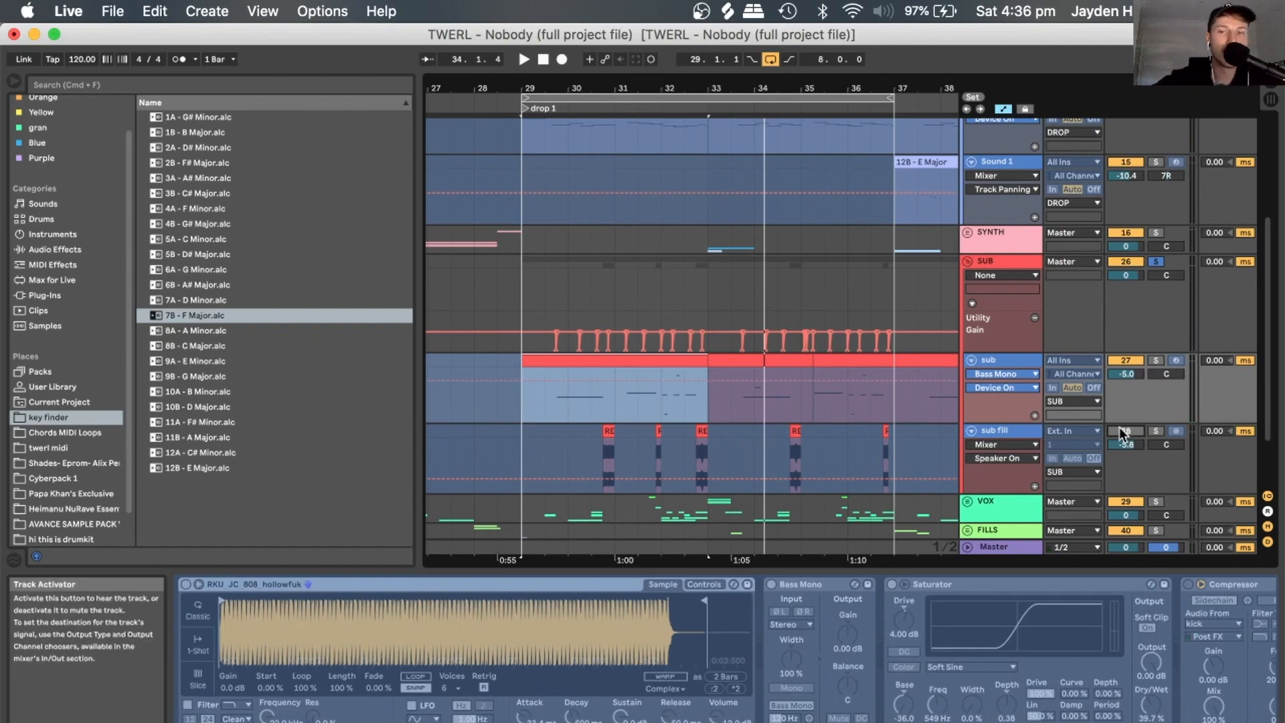
pyautogui.press('space')
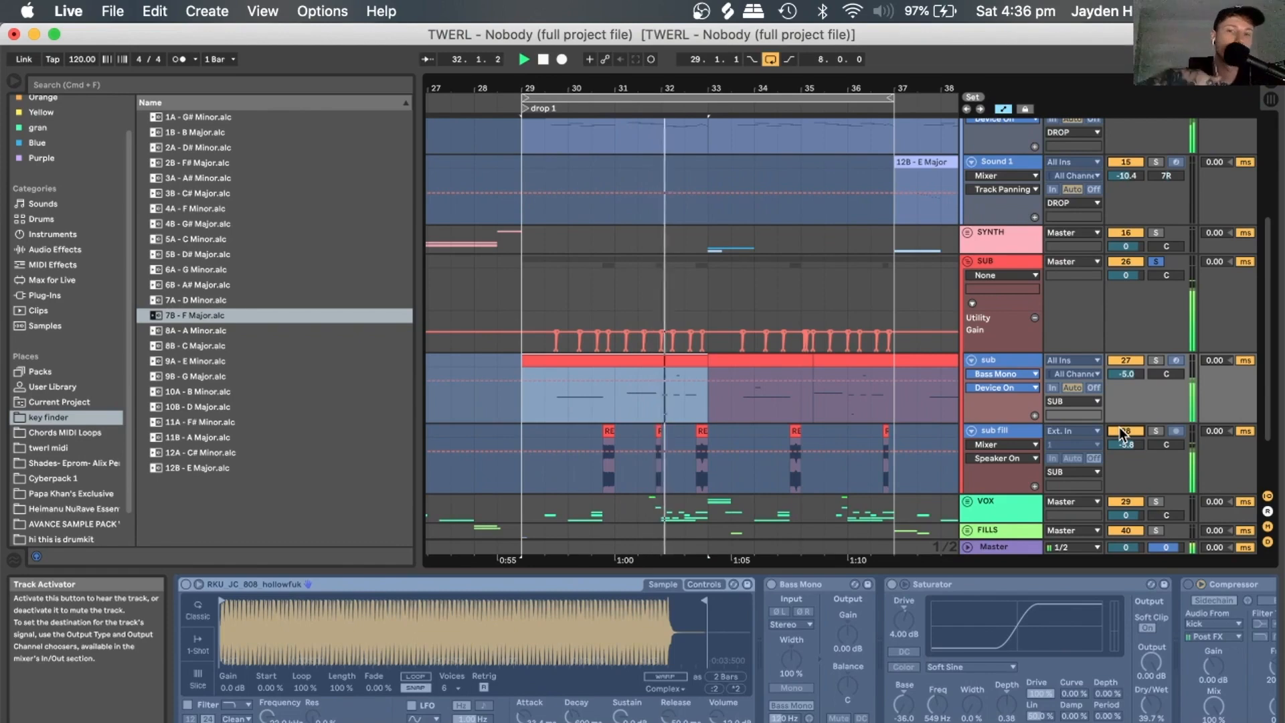
pyautogui.press('space')
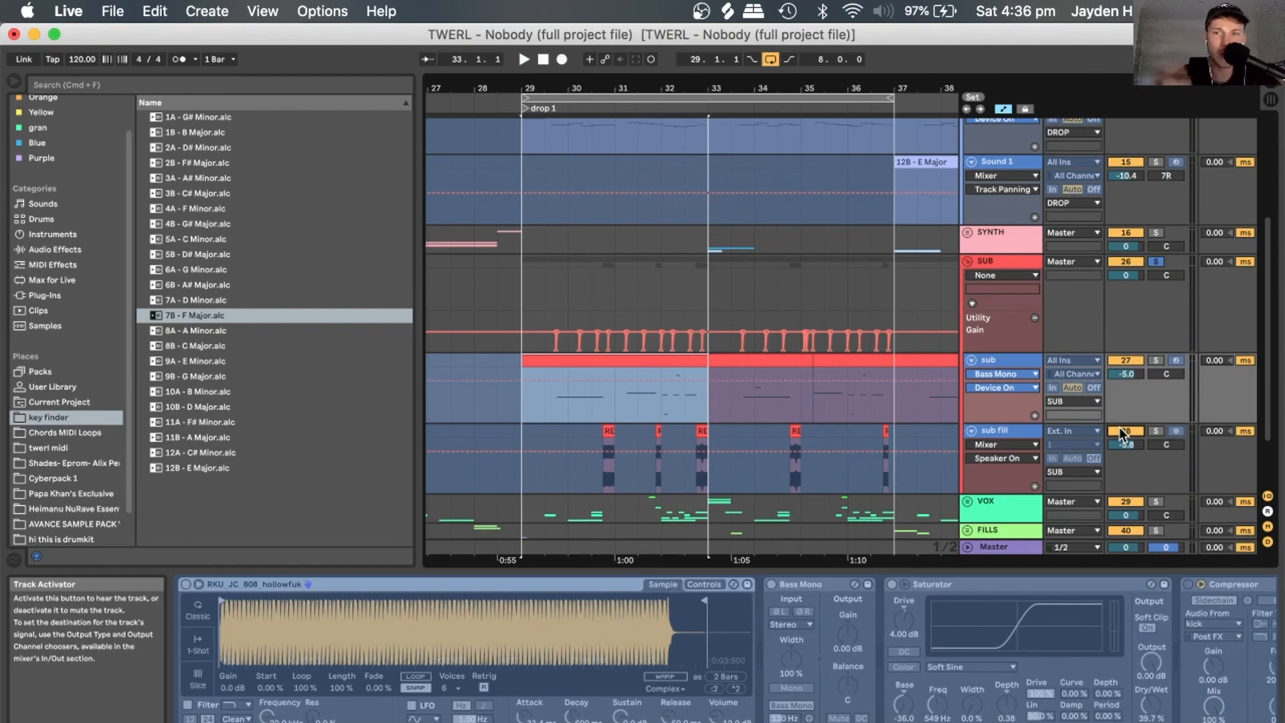
# Fold the SUB and DROP groups and play drop 1 from bar 29 with DRUMS, DROP and SUB soloed.
pyautogui.click(968, 261)
pyautogui.scroll(4, 1098, 273)
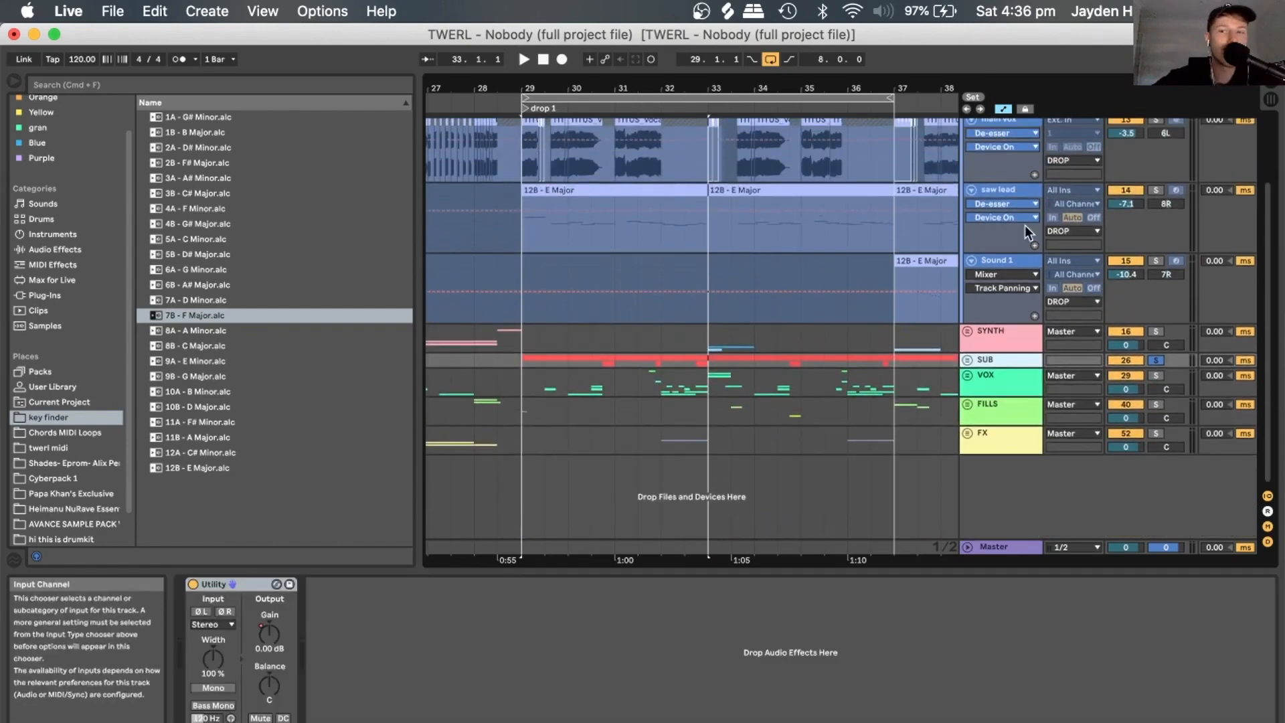
pyautogui.scroll(3, 1027, 231)
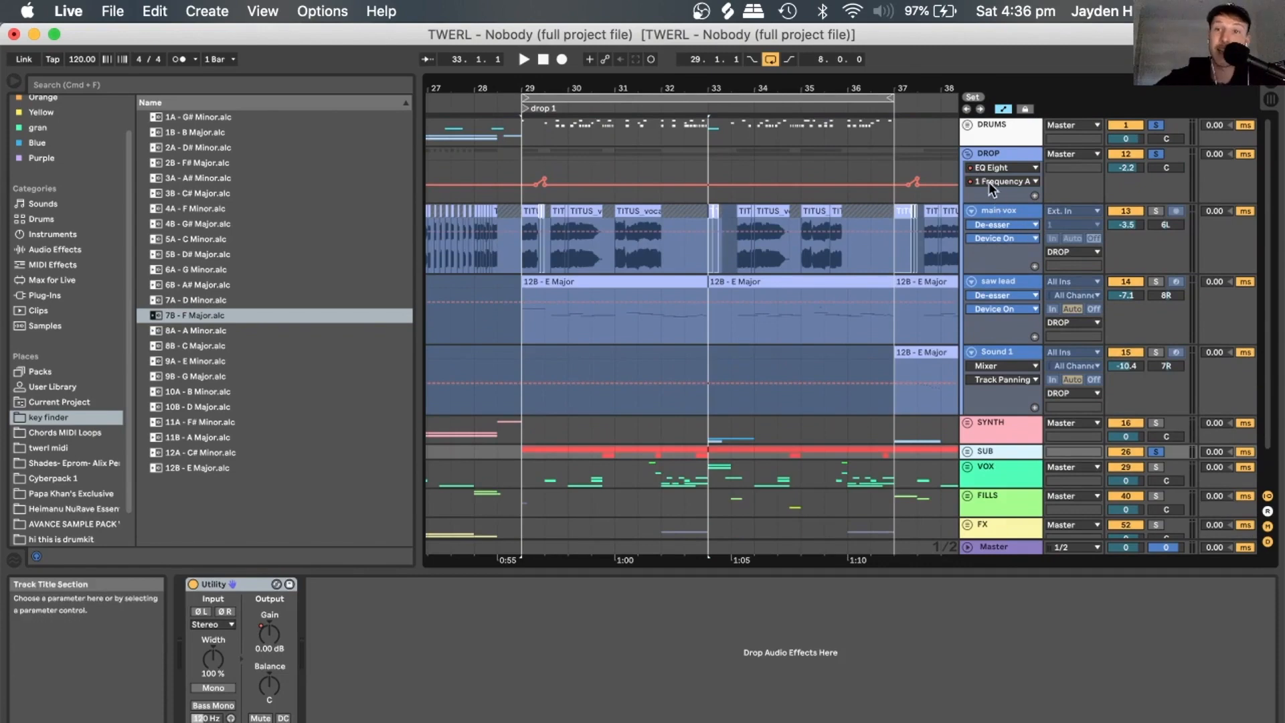
pyautogui.click(968, 153)
pyautogui.click(525, 153)
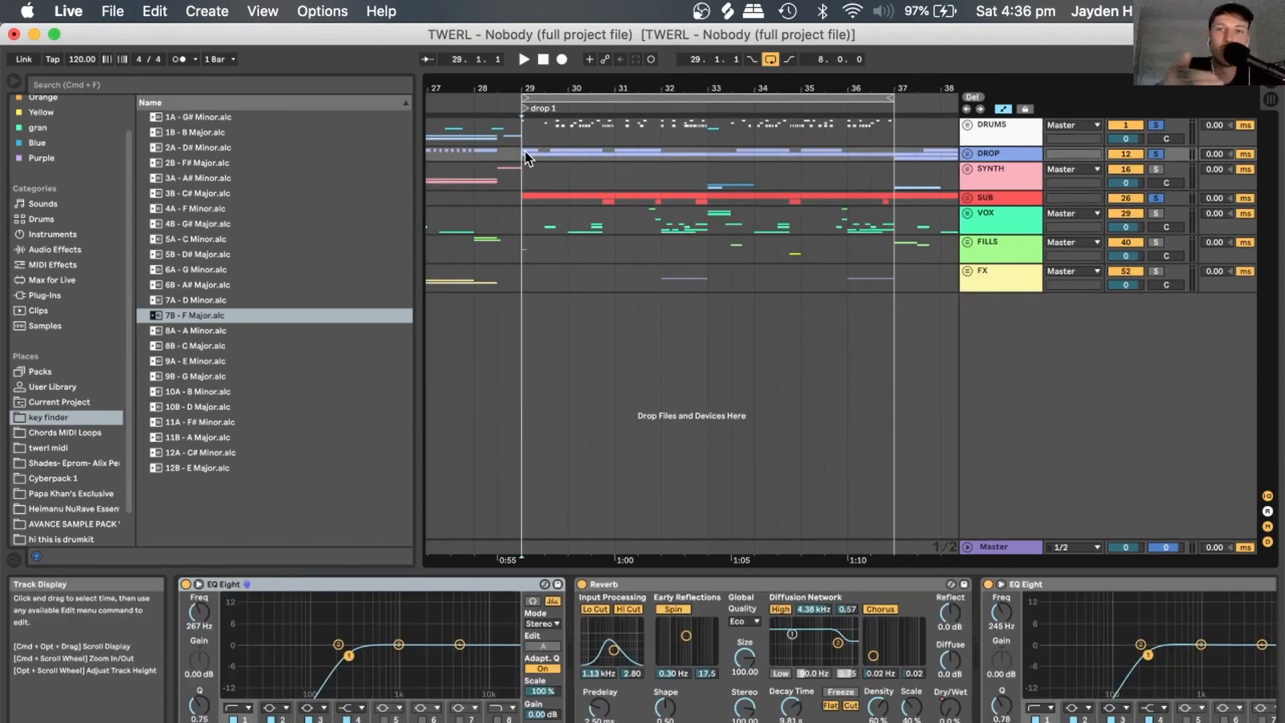
pyautogui.press('space')
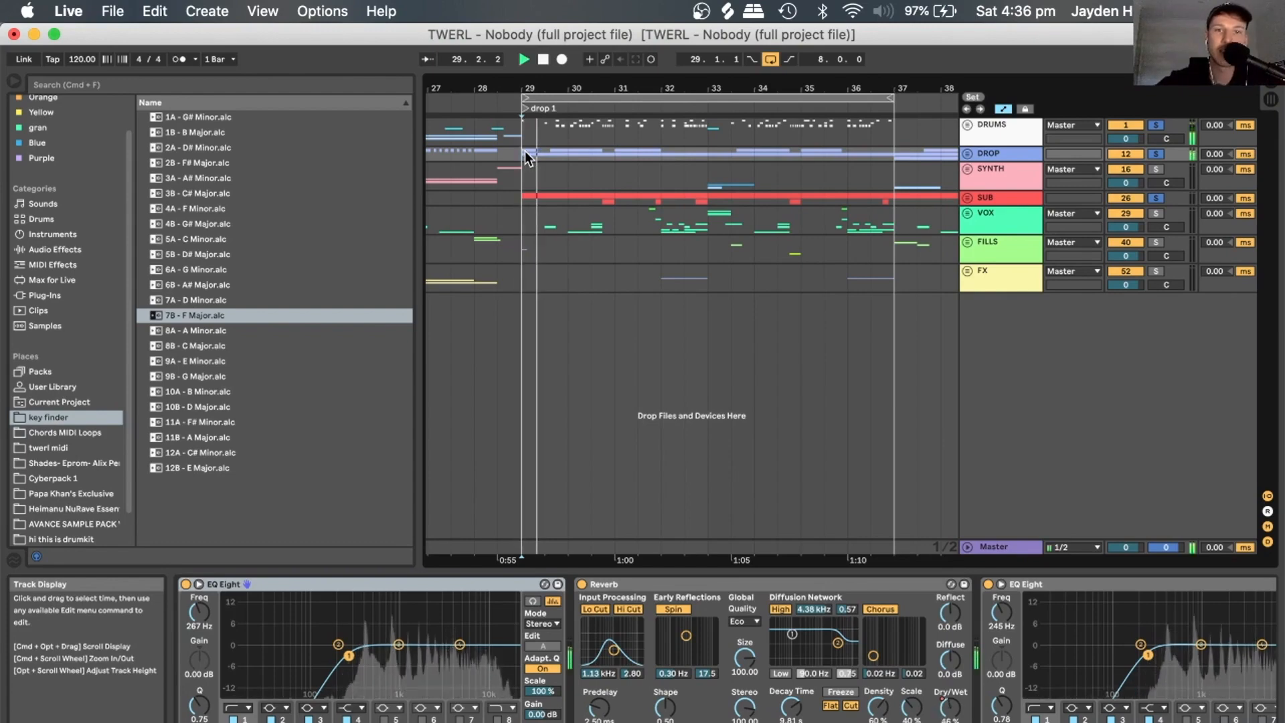
pyautogui.press('space')
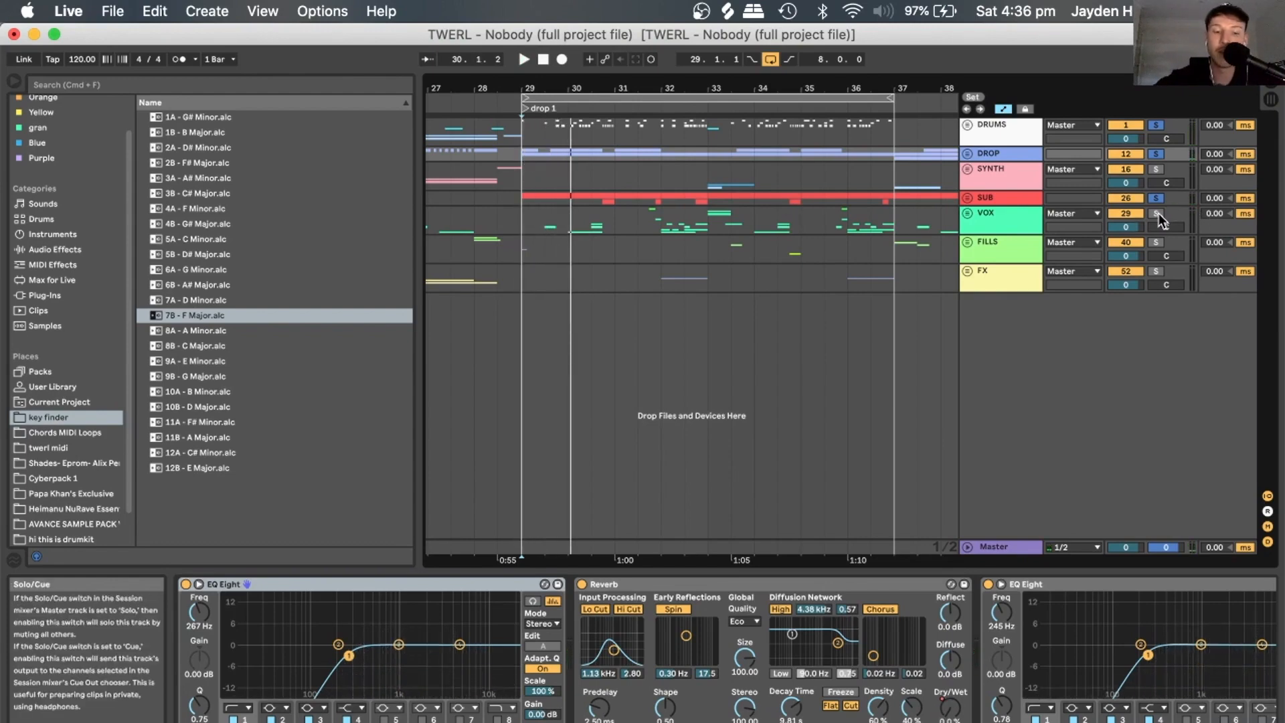
# Play drop 1 from bar 29 with the VOX group soloed as well, and clear the group solos.
pyautogui.press('space')
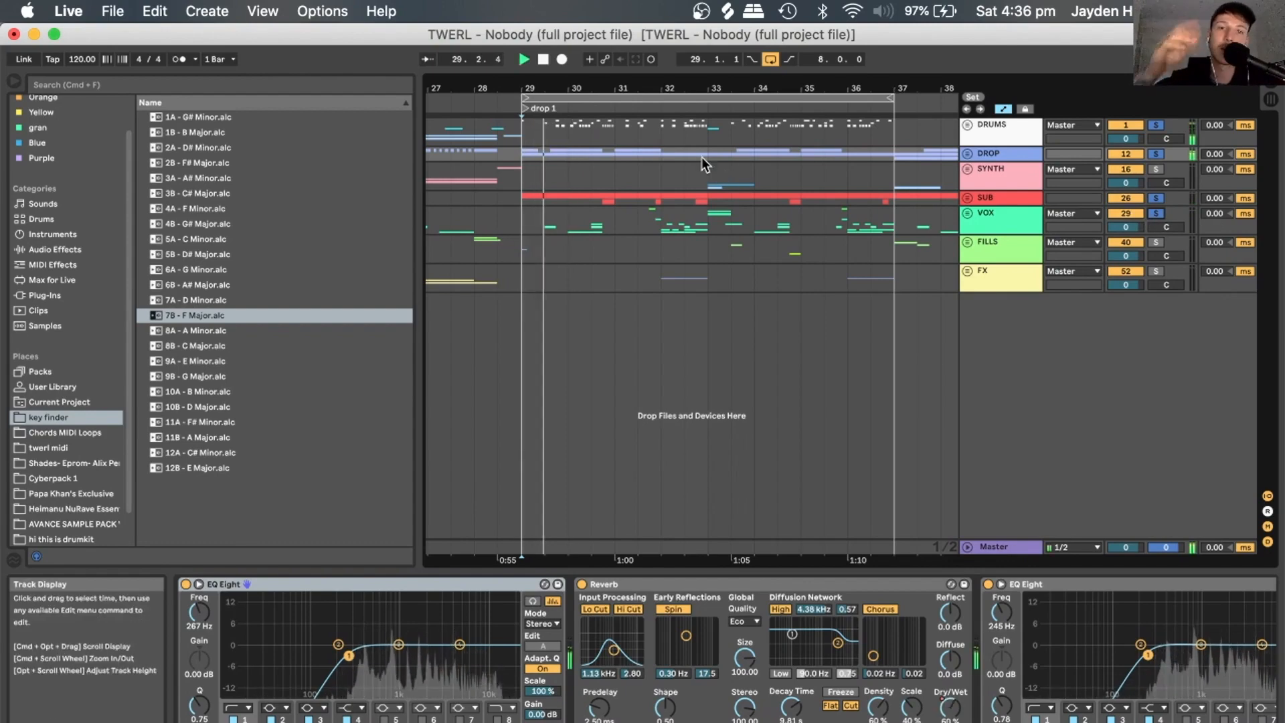
pyautogui.press('space')
pyautogui.press('space')
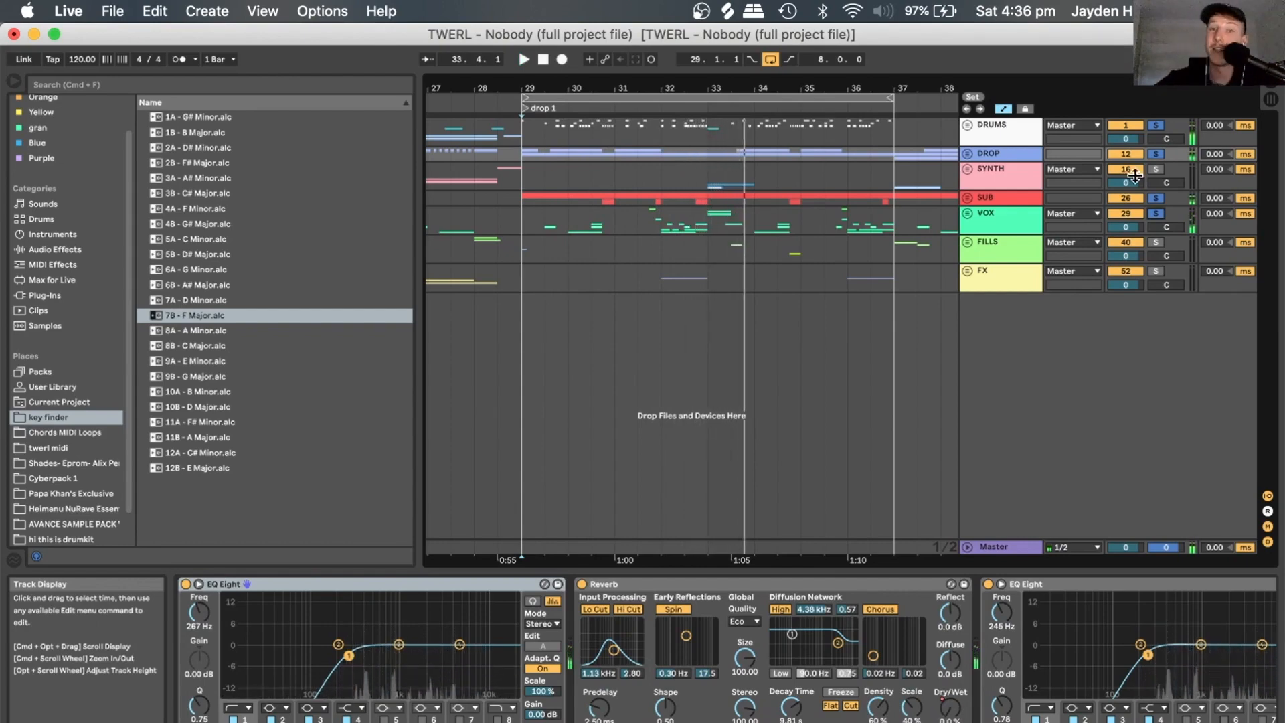
pyautogui.click(1153, 213)
# Move the loop to the second half of drop 1, starting at bar 37, and unfold the DRUMS group.
pyautogui.moveTo(645, 86); pyautogui.dragTo(640, 20)
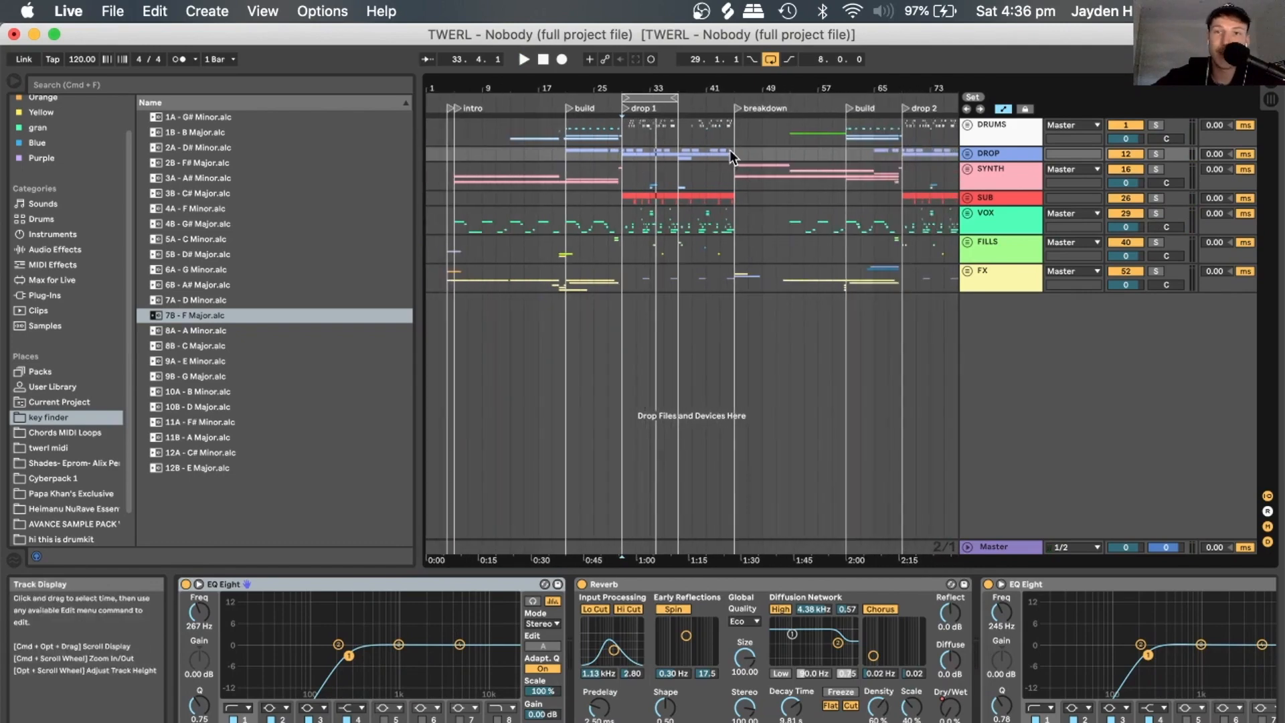
pyautogui.moveTo(663, 97); pyautogui.dragTo(717, 96)
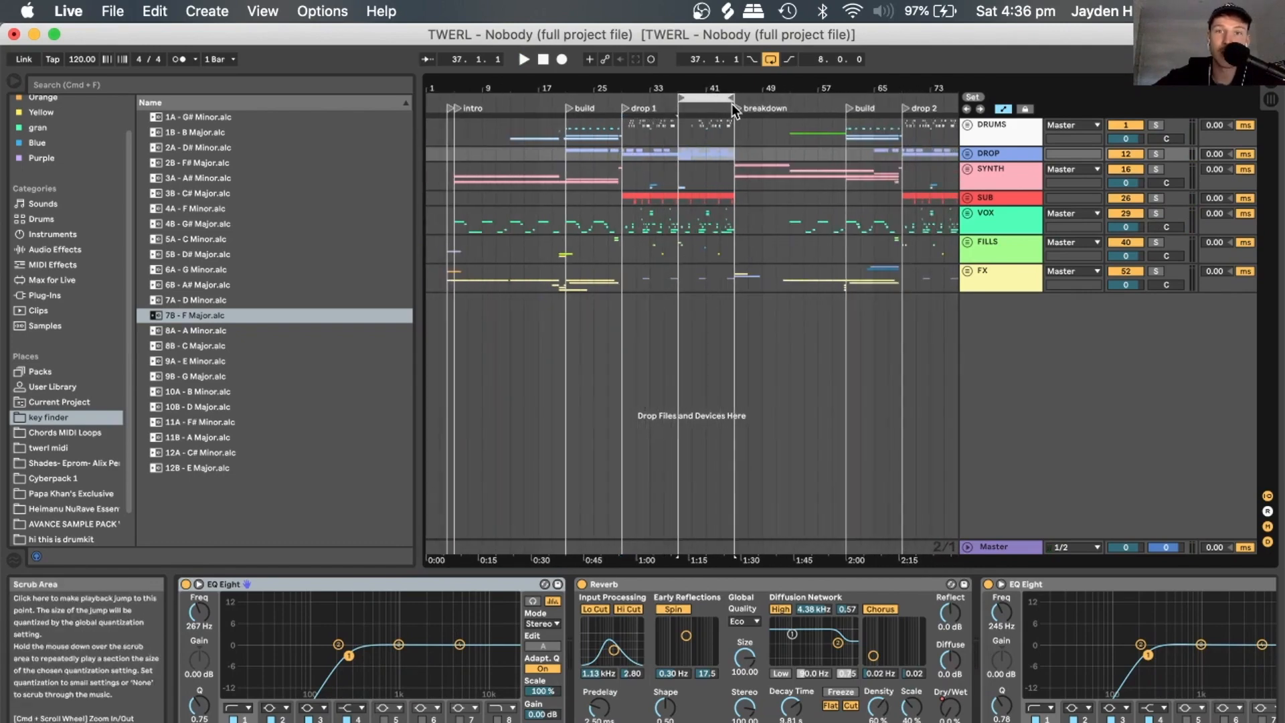
pyautogui.click(968, 123)
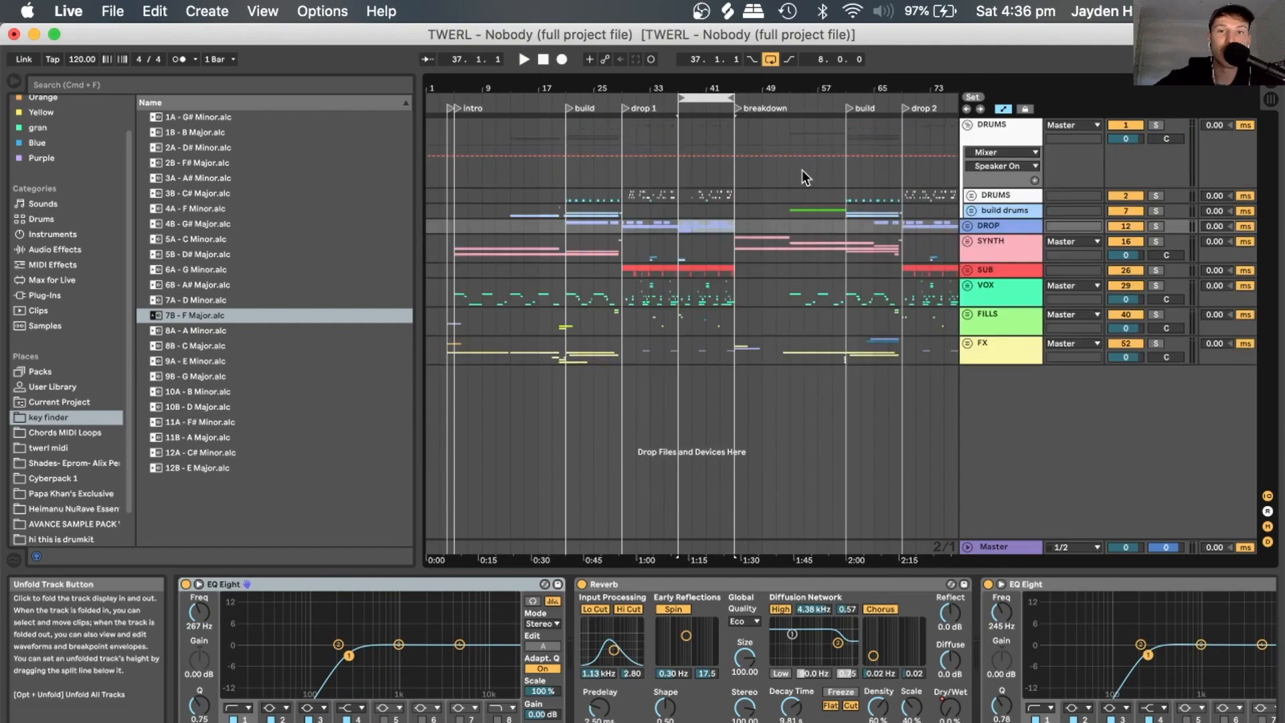
# Play drop 1 from bar 29 and its second half from bar 37 to compare the two drum patterns.
pyautogui.click(625, 190)
pyautogui.press('space')
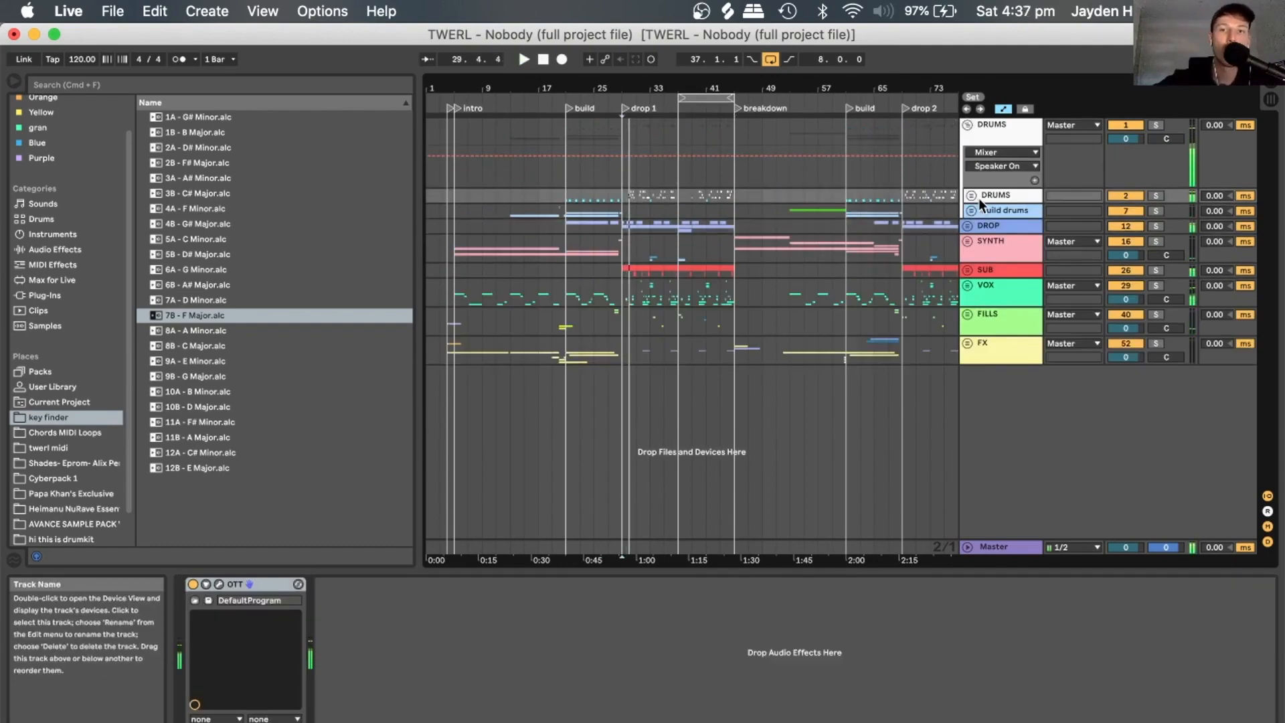
pyautogui.click(678, 195)
pyautogui.press('space')
pyautogui.moveTo(694, 84); pyautogui.dragTo(692, 100)
pyautogui.press('space')
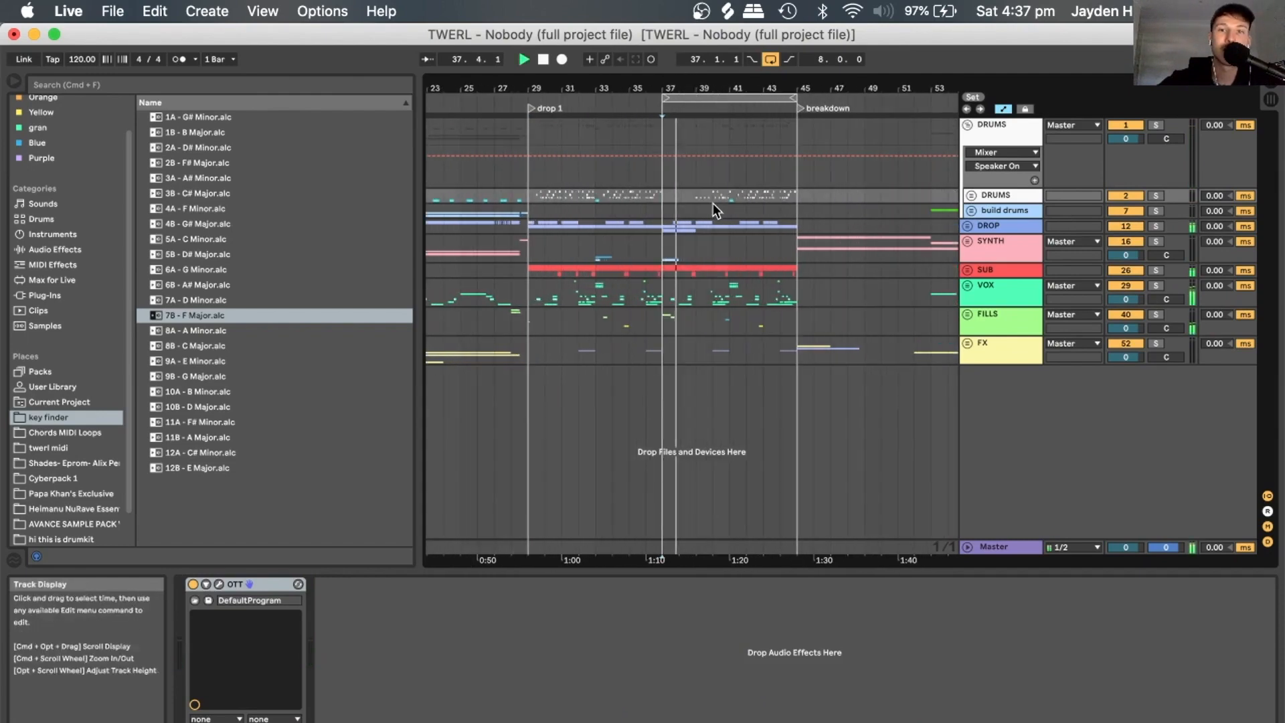
# Solo the nested DRUMS group and play the second half of drop 1.
pyautogui.click(1156, 195)
pyautogui.press('space')
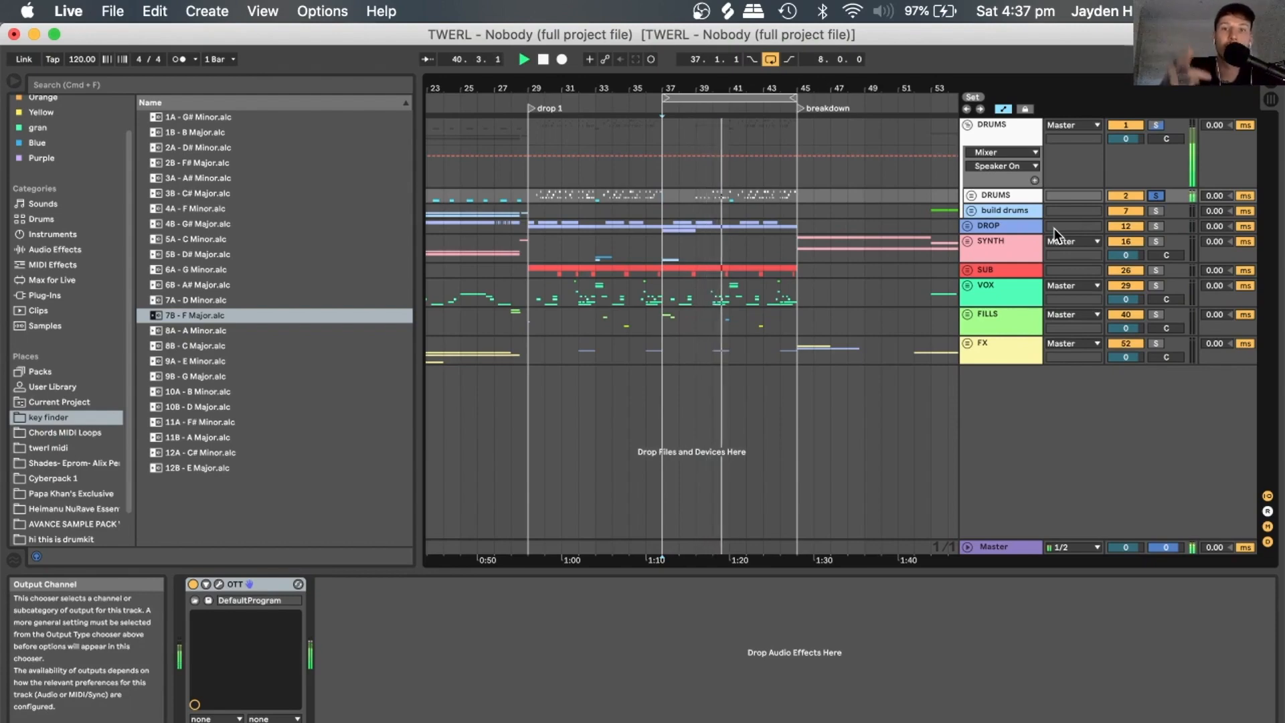
pyautogui.press('space')
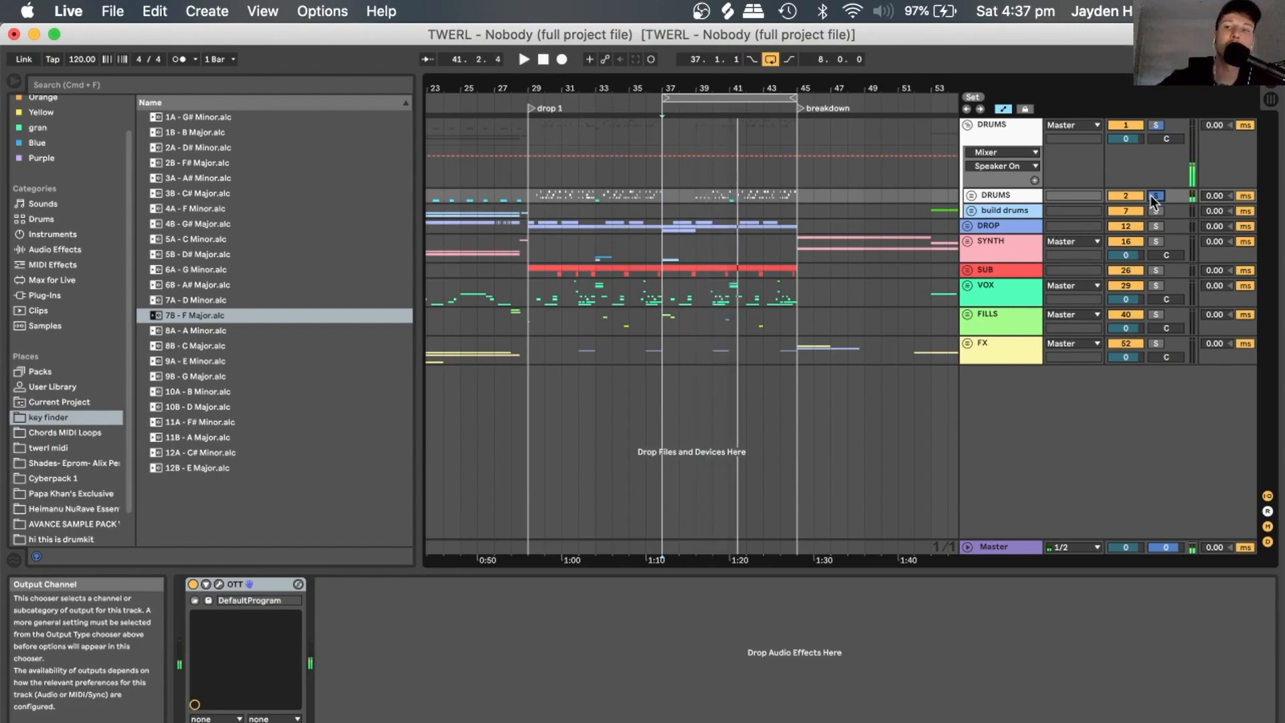
# Play drop 1 unsoloed from bar 29 and again from bar 37, and fold the DRUMS group.
pyautogui.click(528, 191)
pyautogui.press('space')
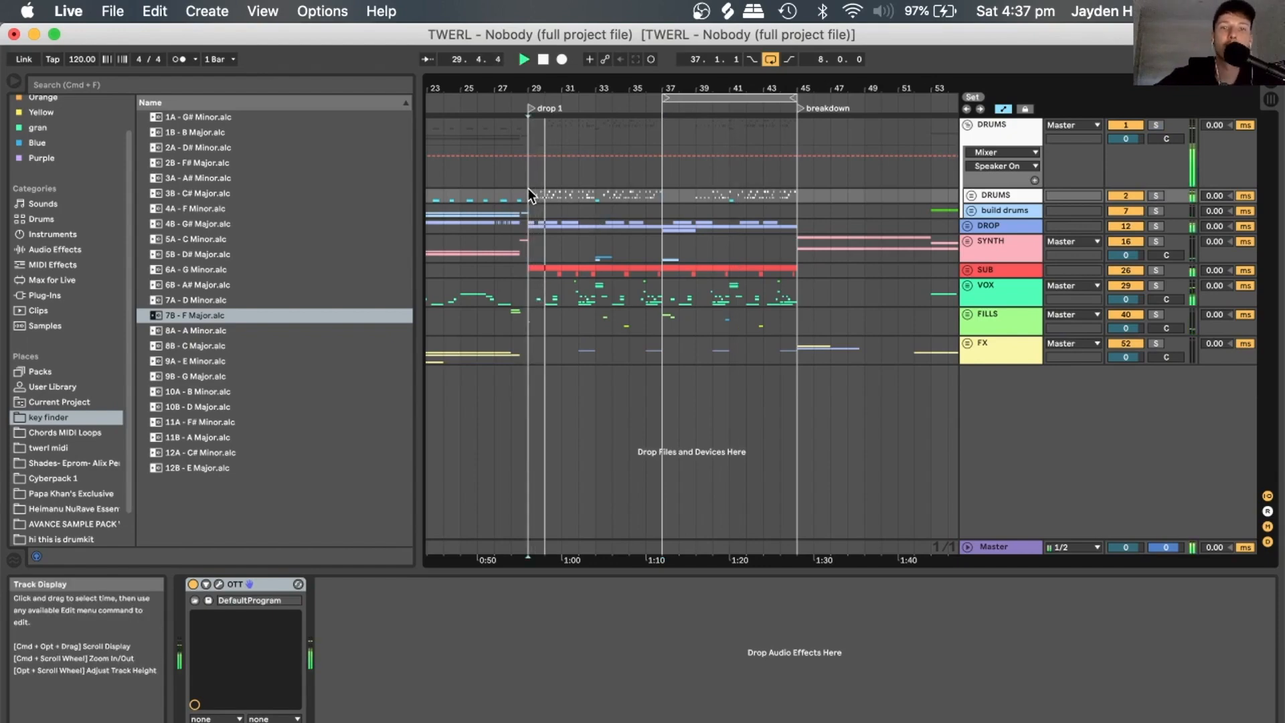
pyautogui.press('space')
pyautogui.click(663, 196)
pyautogui.press('space')
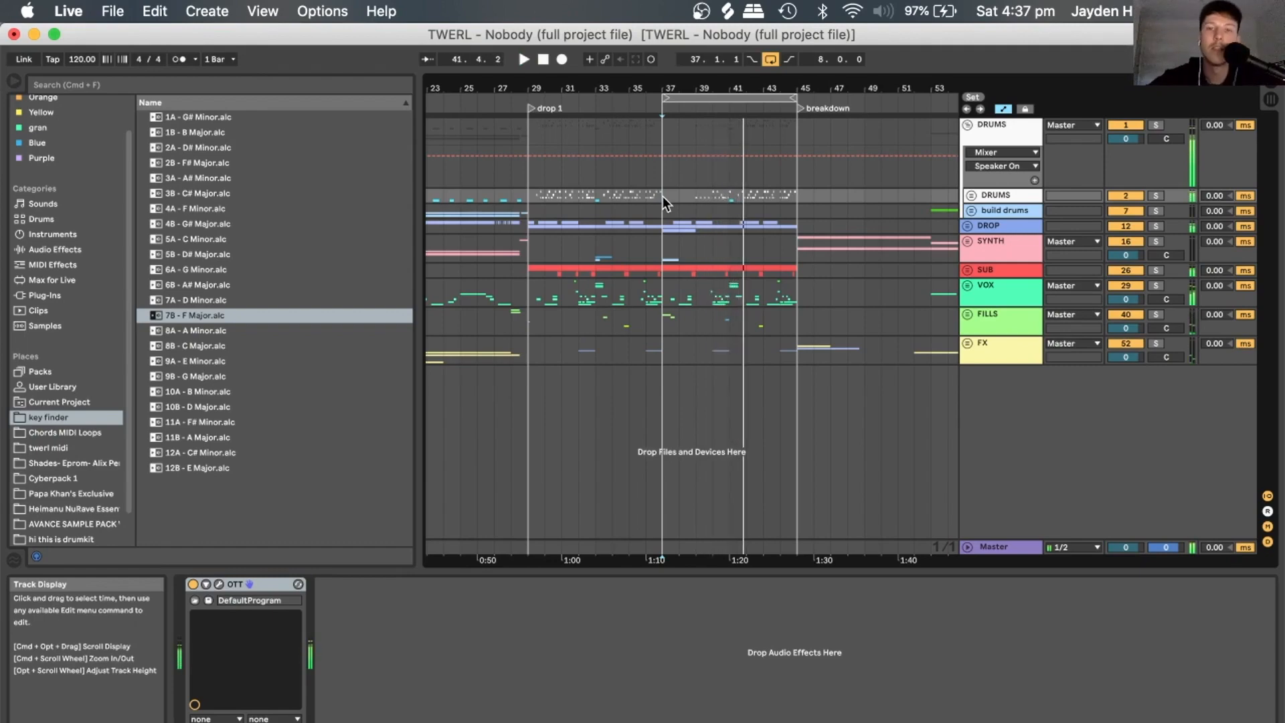
pyautogui.click(968, 125)
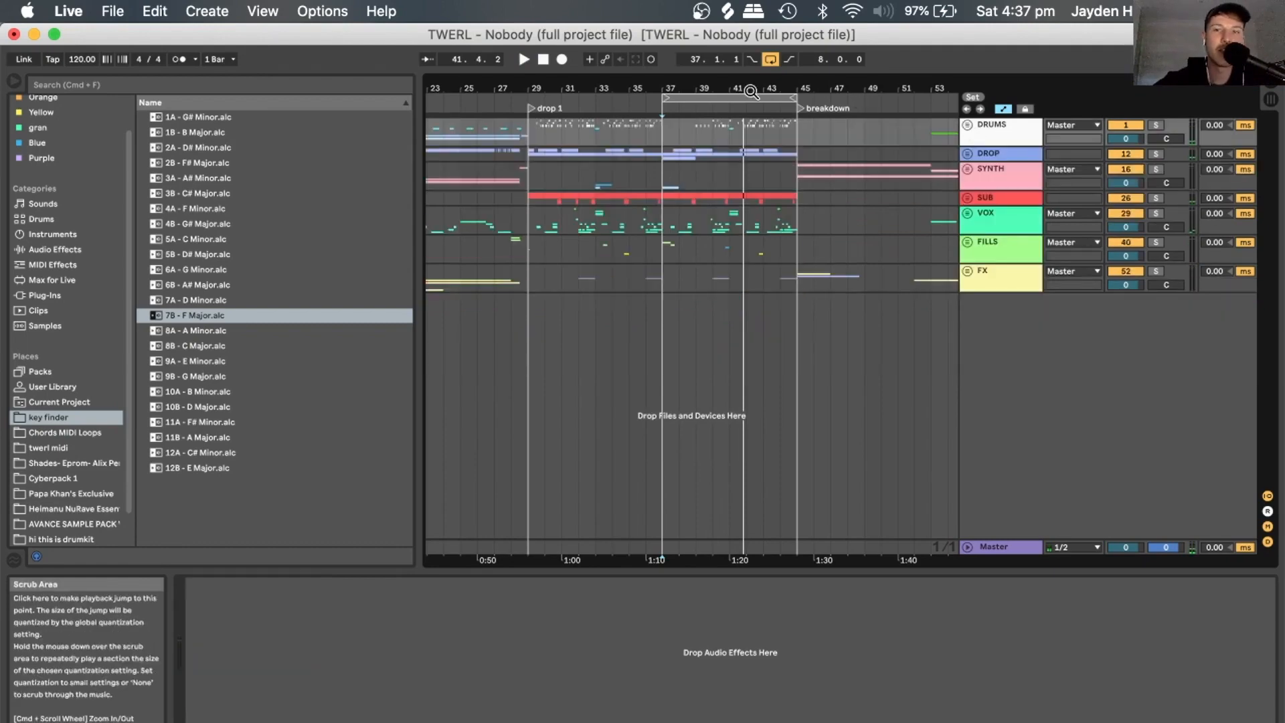
# Extend the loop to cover all 16 bars of drop 1 from bar 29, and show the DROP group's devices.
pyautogui.scroll(-3, 684, 101)
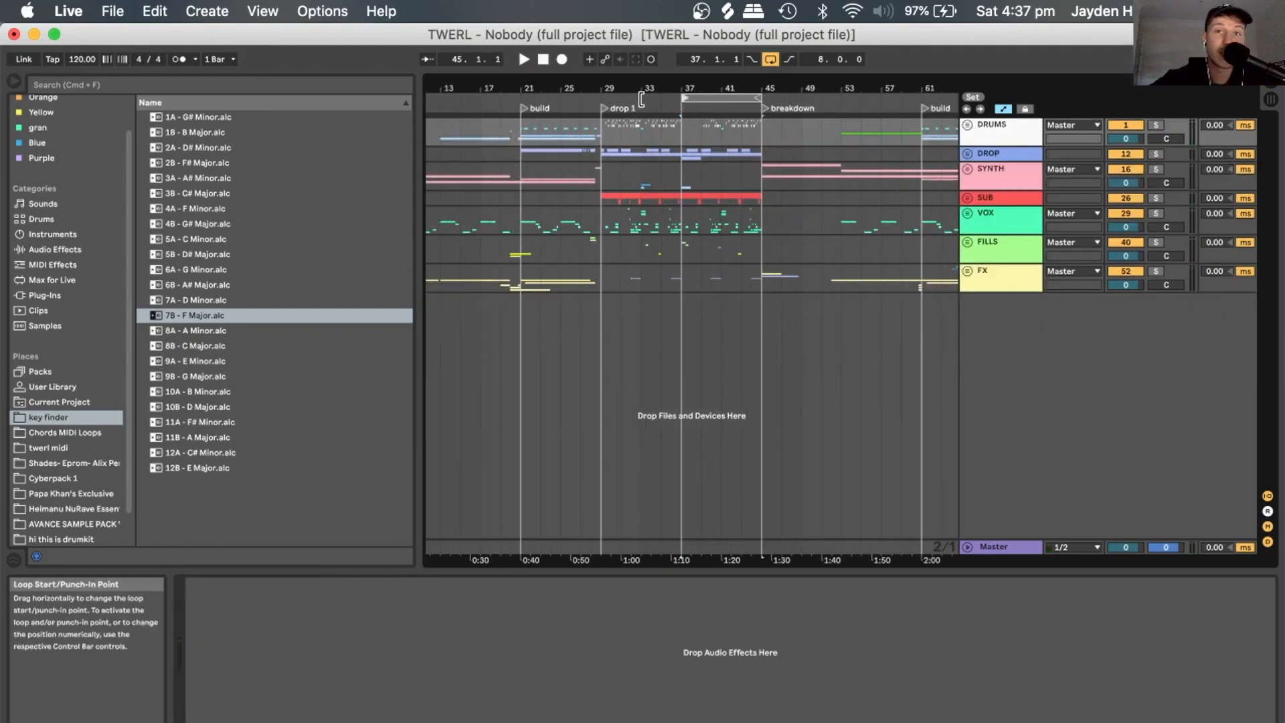
pyautogui.moveTo(683, 98); pyautogui.dragTo(596, 95)
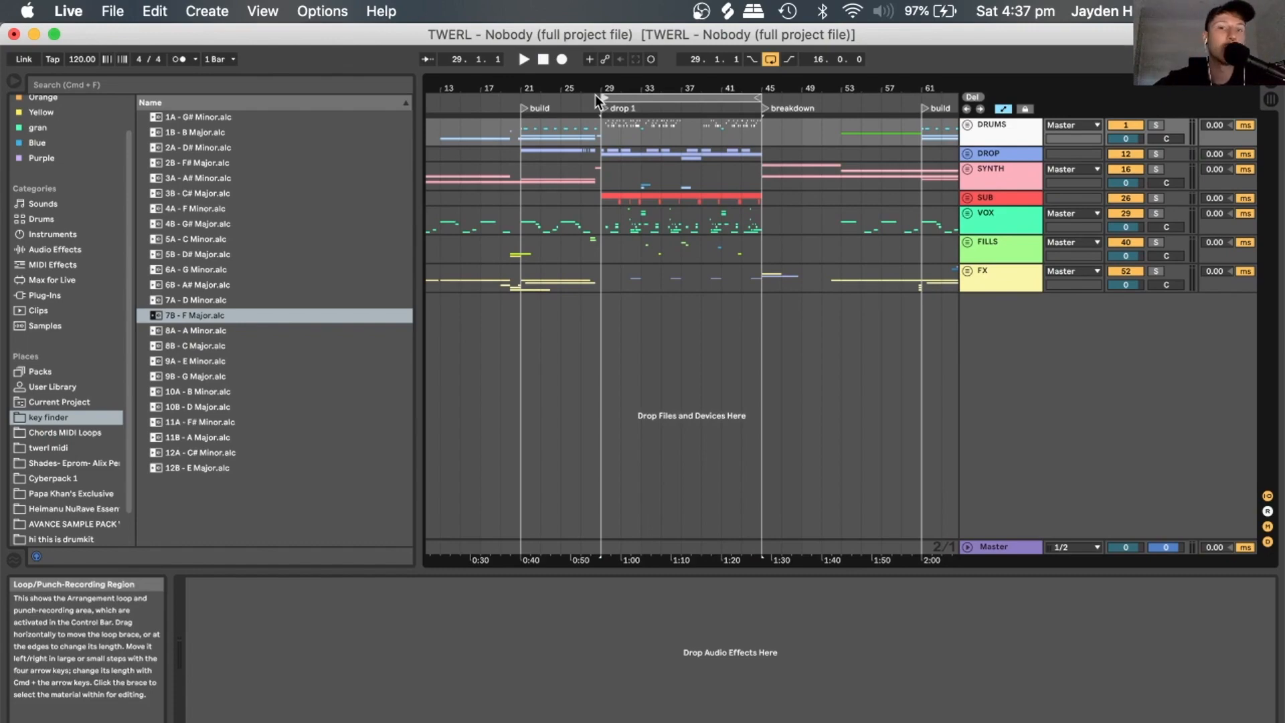
pyautogui.click(613, 166)
pyautogui.click(598, 150)
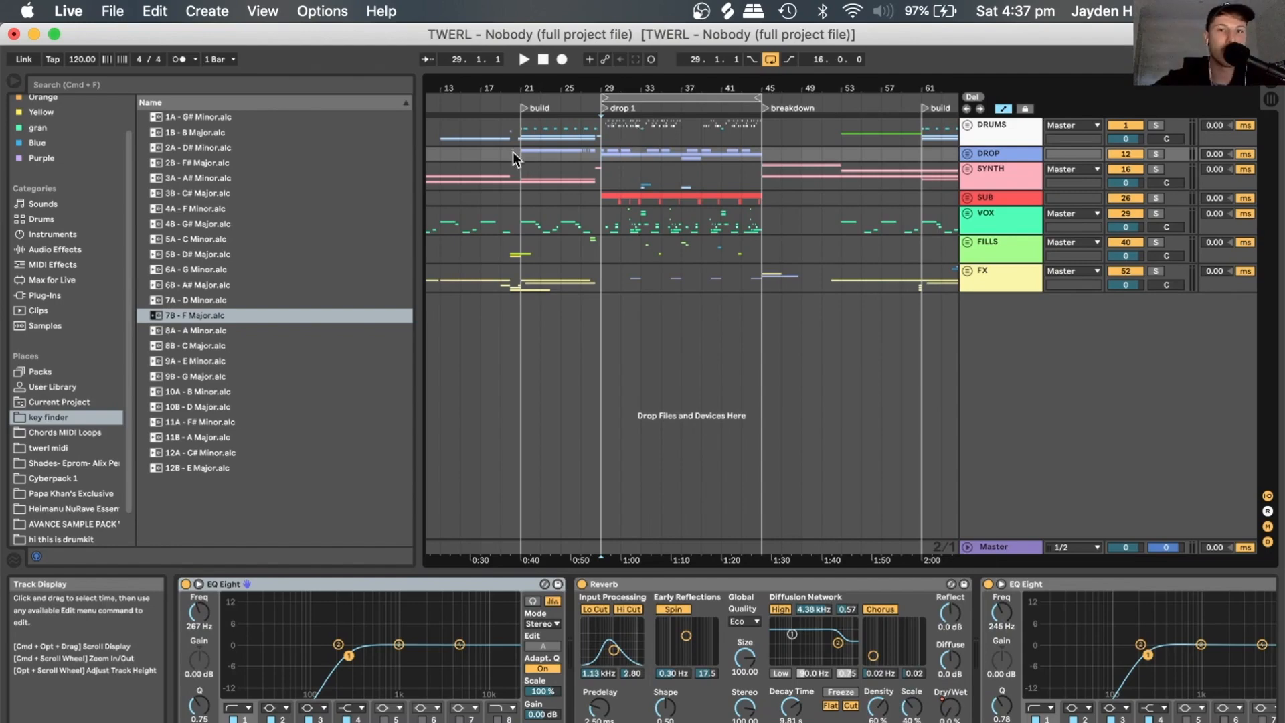
# Solo the SYNTH group, play the build from bar 21 and unfold the group's tracks.
pyautogui.click(521, 133)
pyautogui.click(1156, 125)
pyautogui.click(1155, 169)
pyautogui.press('space')
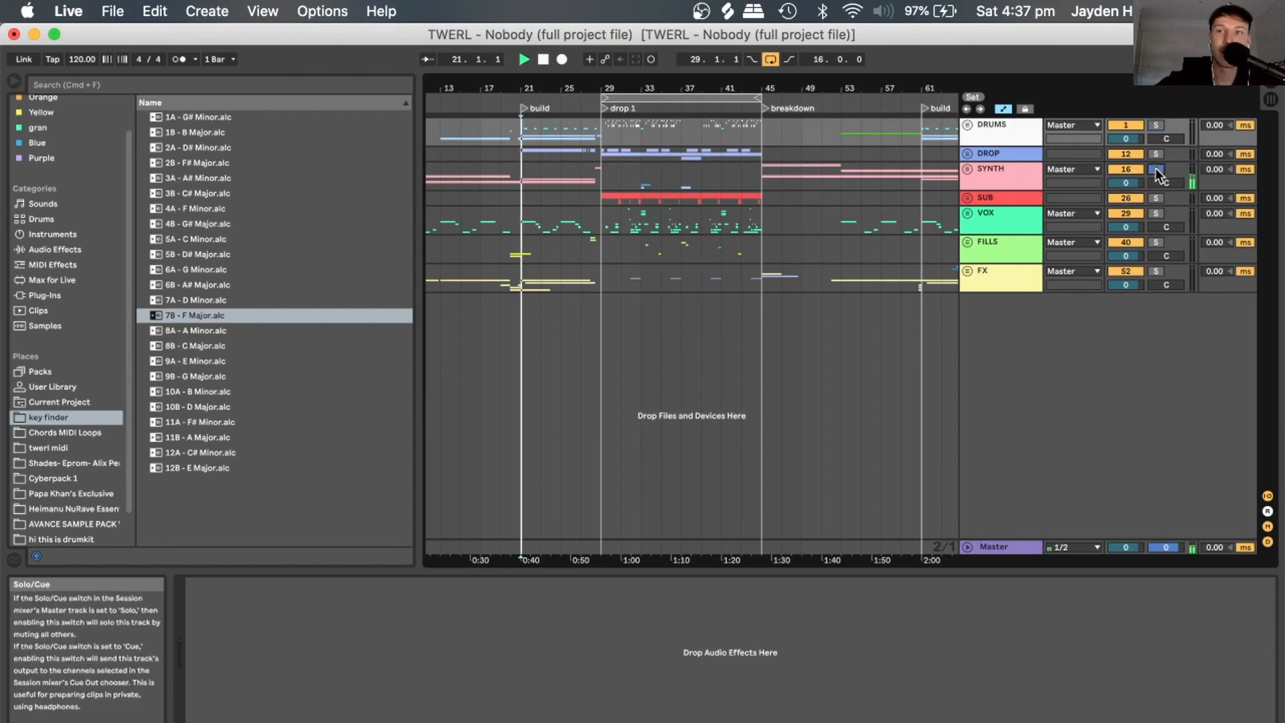
pyautogui.click(967, 169)
pyautogui.scroll(-5, 986, 258)
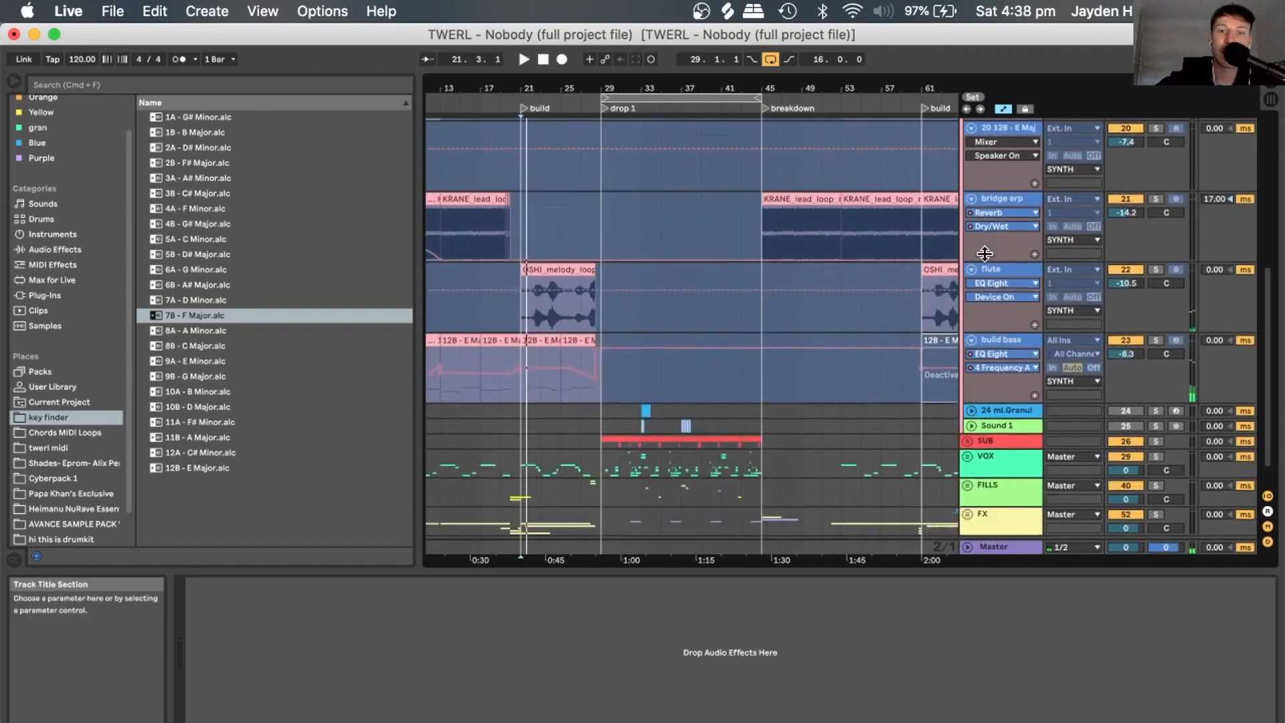
# Mute the flute and bridge arp tracks and play the build from bar 21 to hear the build bass.
pyautogui.click(1124, 317)
pyautogui.click(1125, 247)
pyautogui.press('space')
pyautogui.hscroll(-2, 620, 301)
pyautogui.scroll(-1, 620, 302)
pyautogui.hscroll(2, 620, 305)
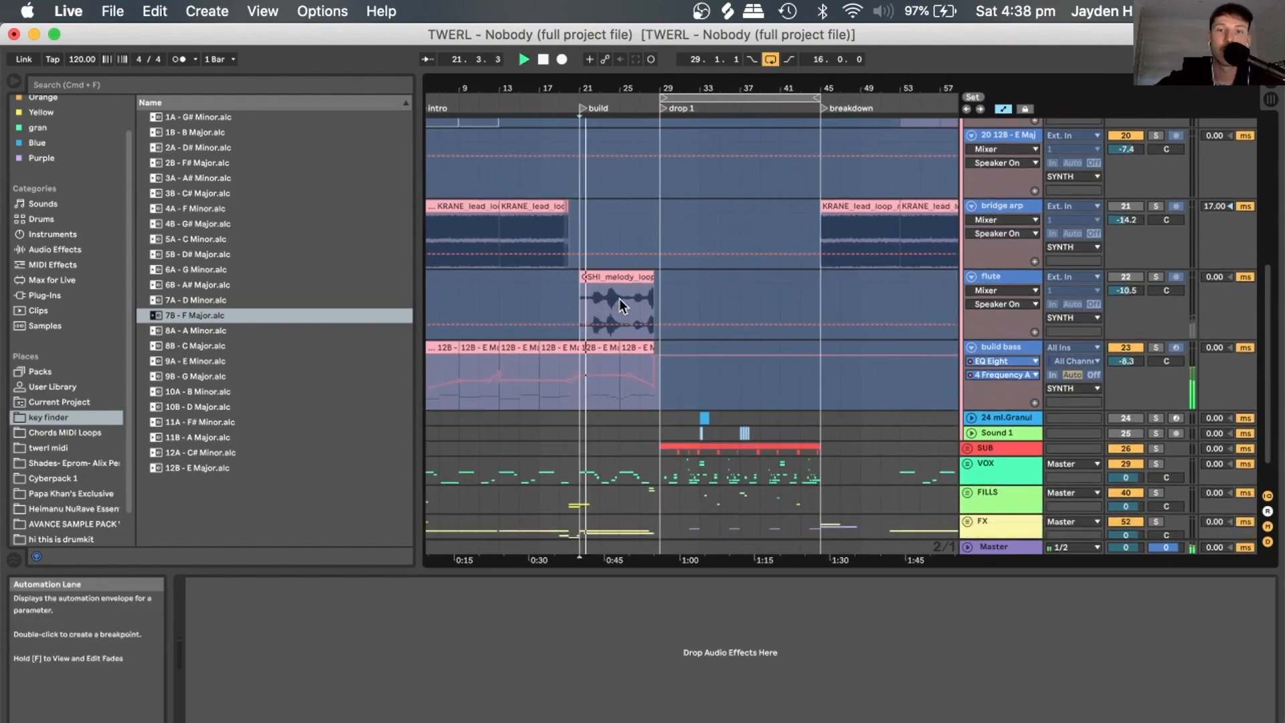
pyautogui.scroll(-1, 620, 306)
pyautogui.press('space')
# Unfold the DROP group to review its clips, and play the build bass from bar 21 again.
pyautogui.scroll(4, 617, 305)
pyautogui.scroll(4, 673, 143)
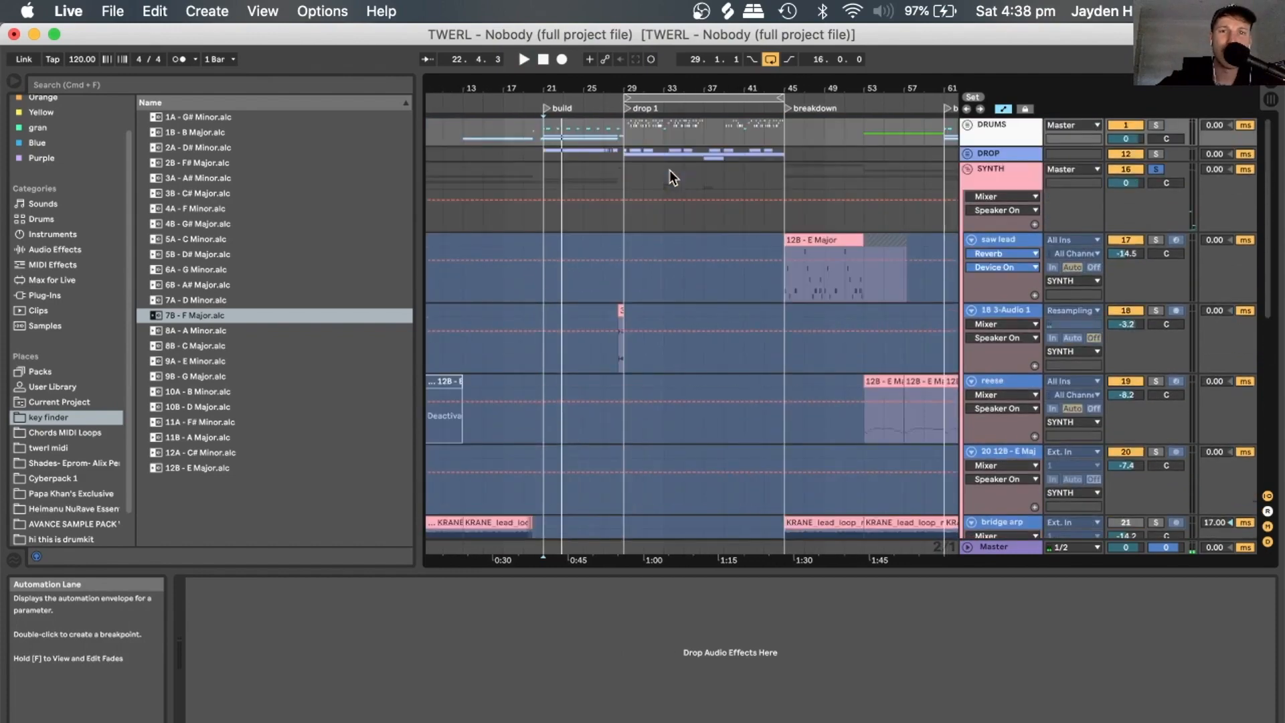
pyautogui.click(968, 154)
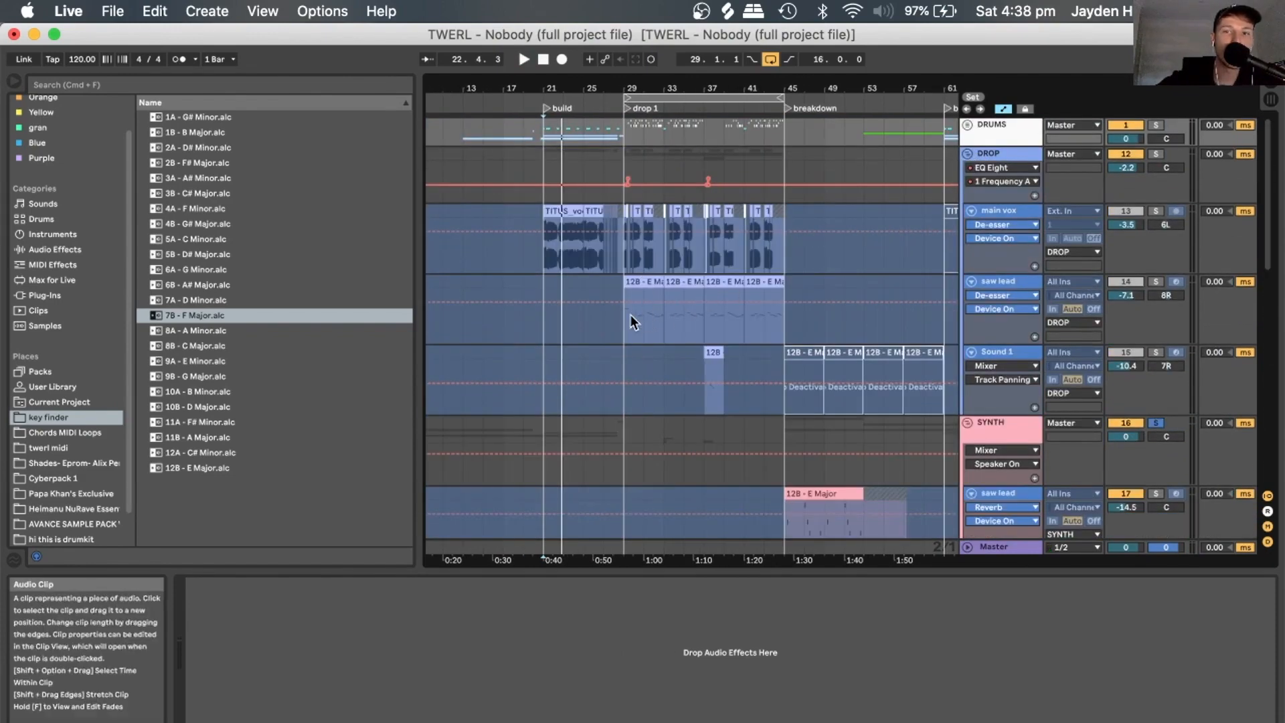
pyautogui.scroll(-10, 631, 315)
pyautogui.press('space')
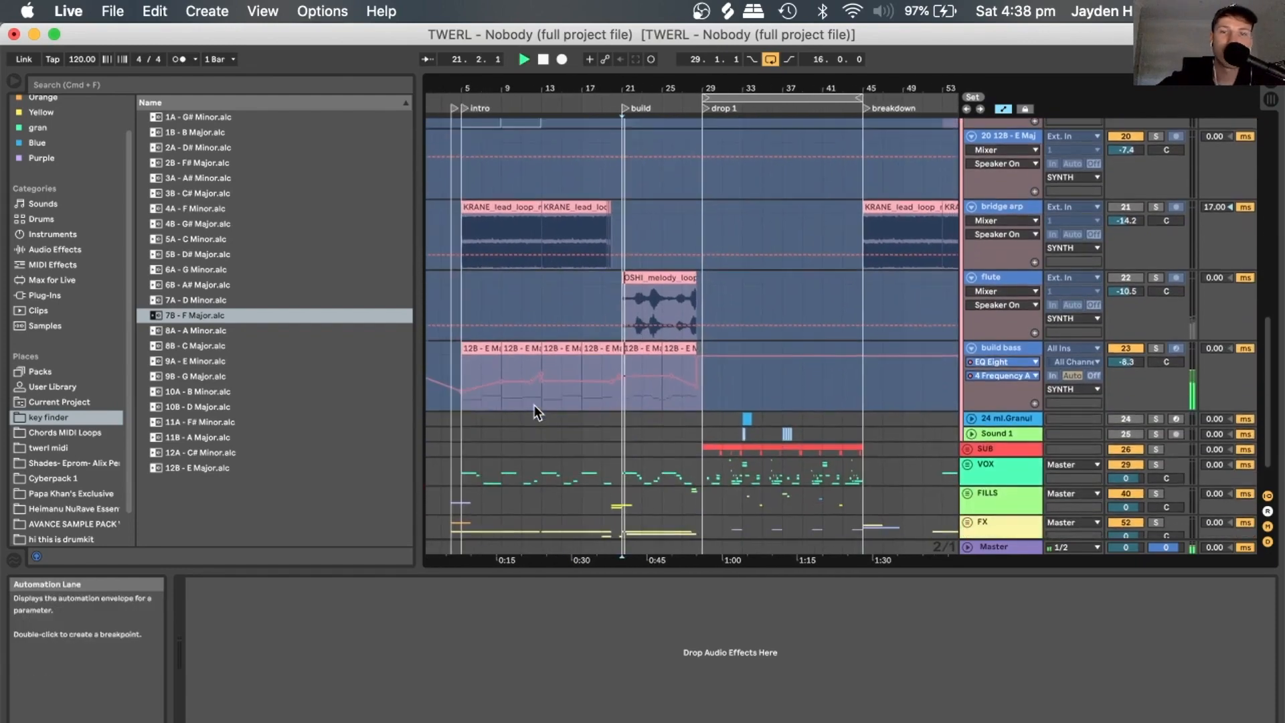
# Play the build bass through the intro from bar 5, and reactivate the bridge arp track.
pyautogui.click(468, 396)
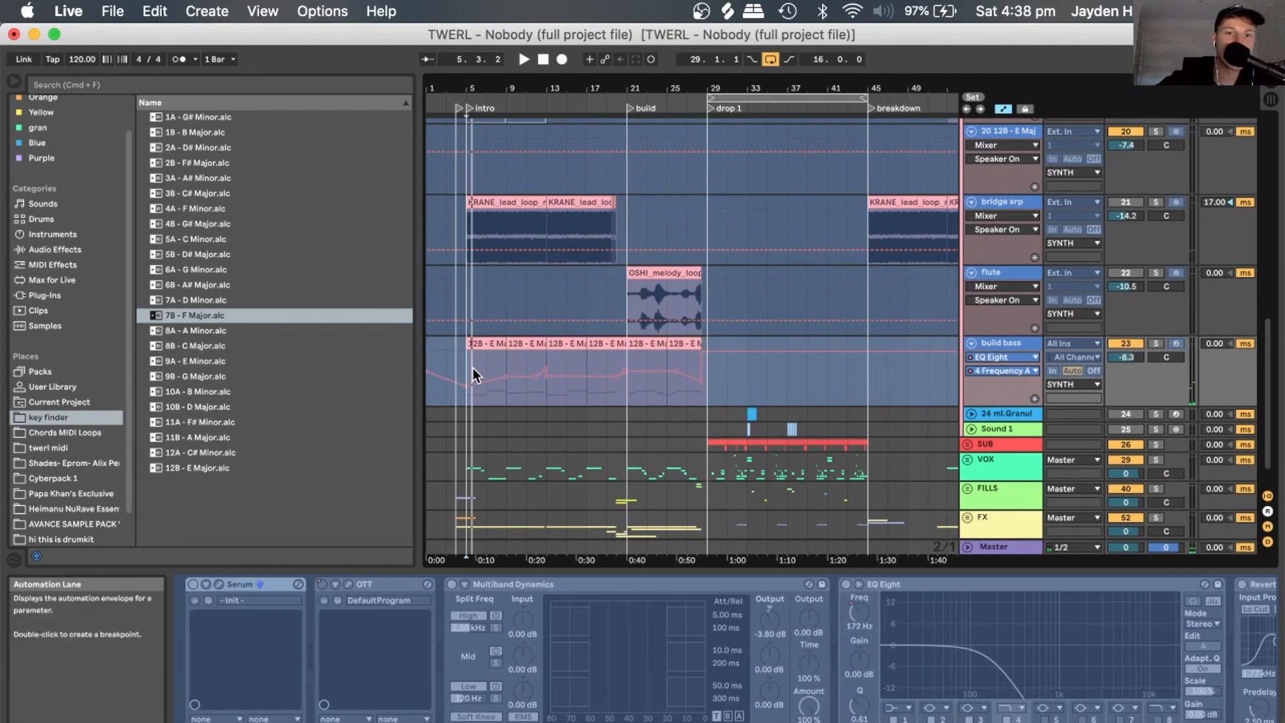
pyautogui.press('space')
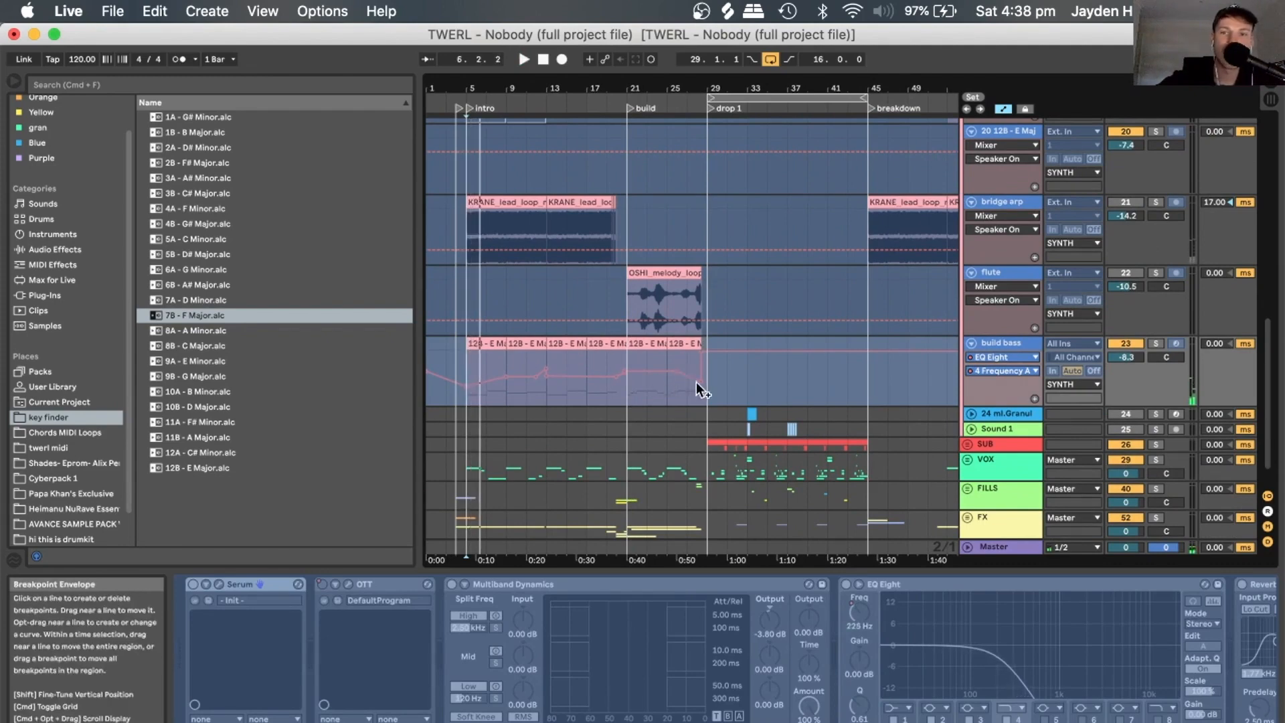
pyautogui.press('space')
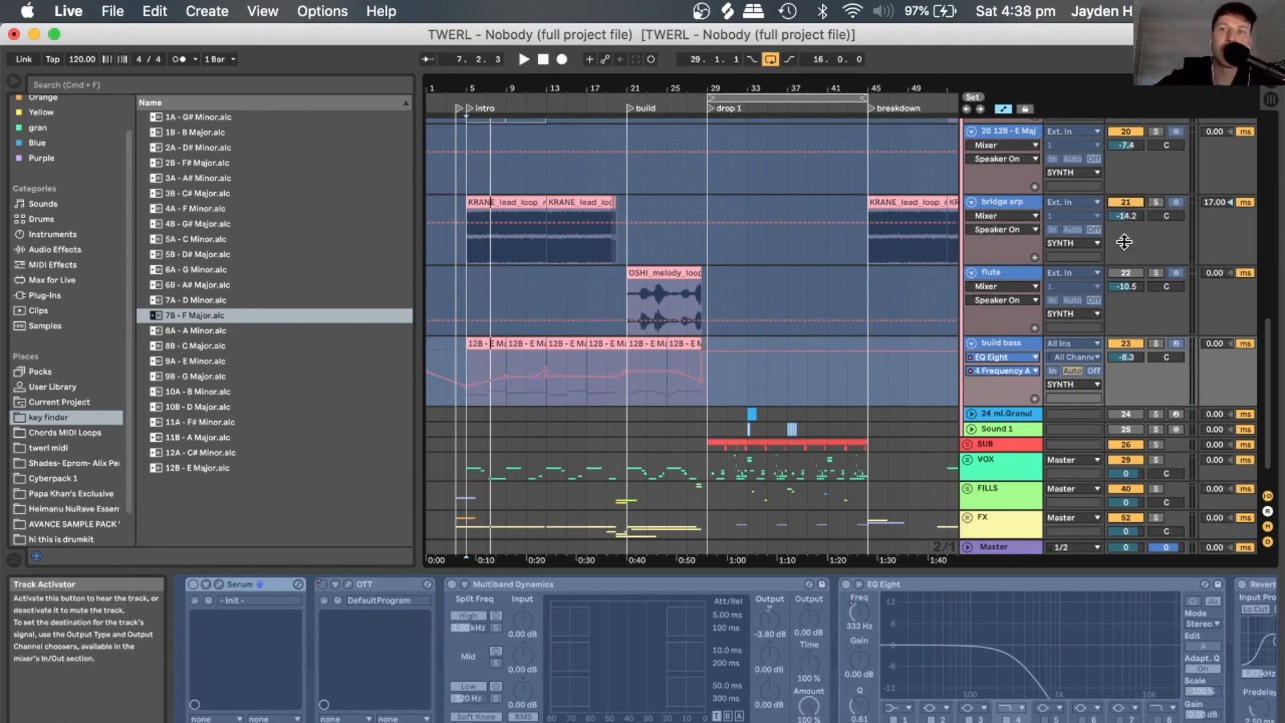
# Show the flute clip's EQ, play the build from bar 21, and play the bridge arp from bar 5.
pyautogui.click(659, 273)
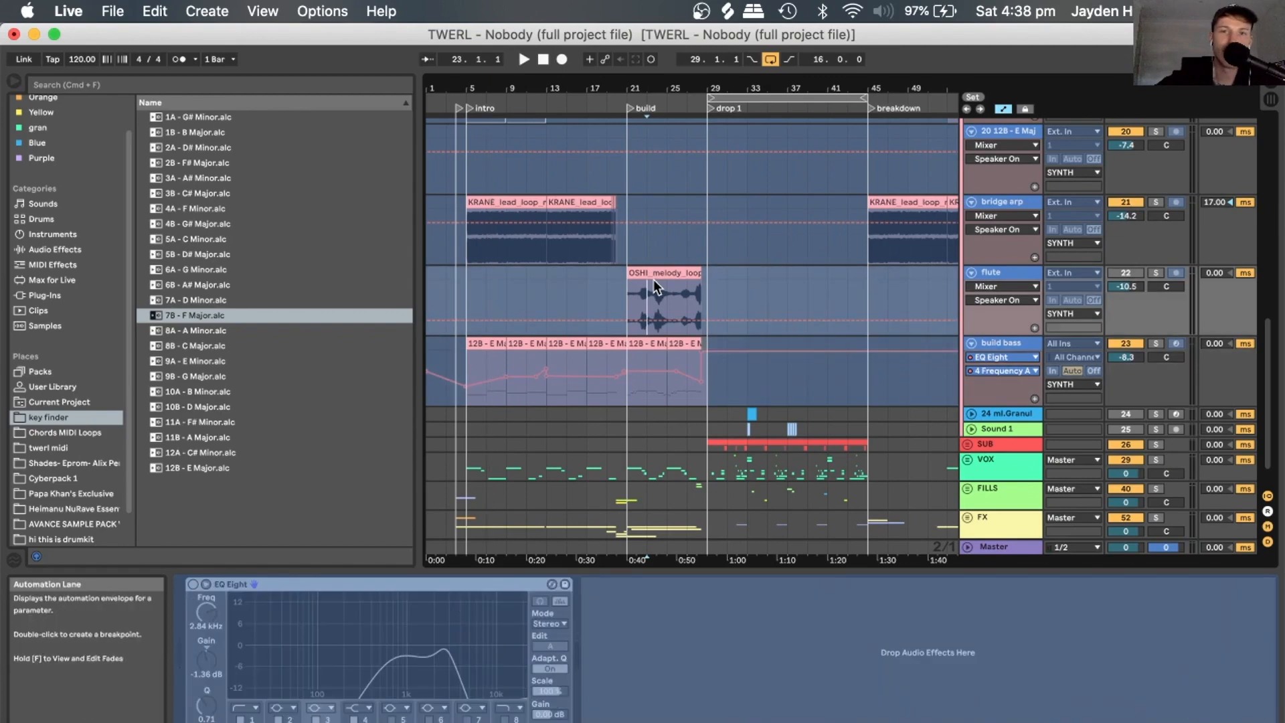
pyautogui.press('space')
pyautogui.click(495, 201)
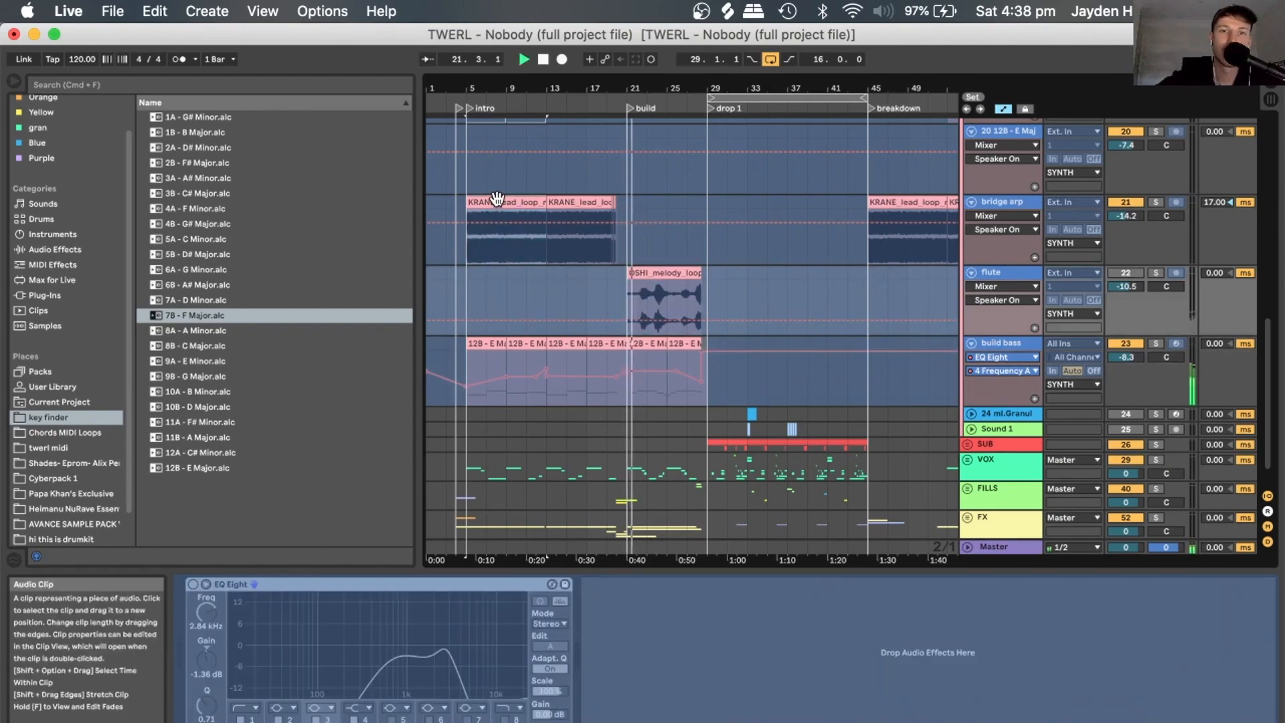
pyautogui.press('space')
pyautogui.press('space')
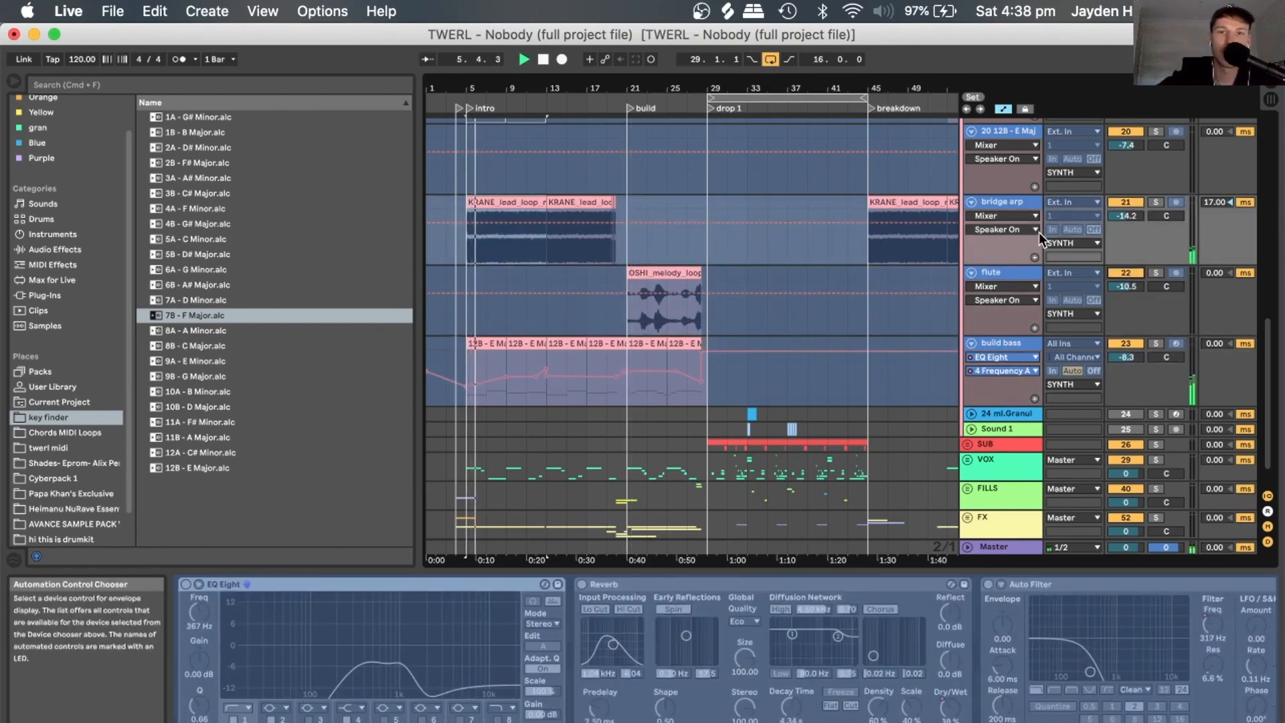
# Clear the SYNTH group's solo and fold the SYNTH and DROP groups.
pyautogui.scroll(10, 919, 206)
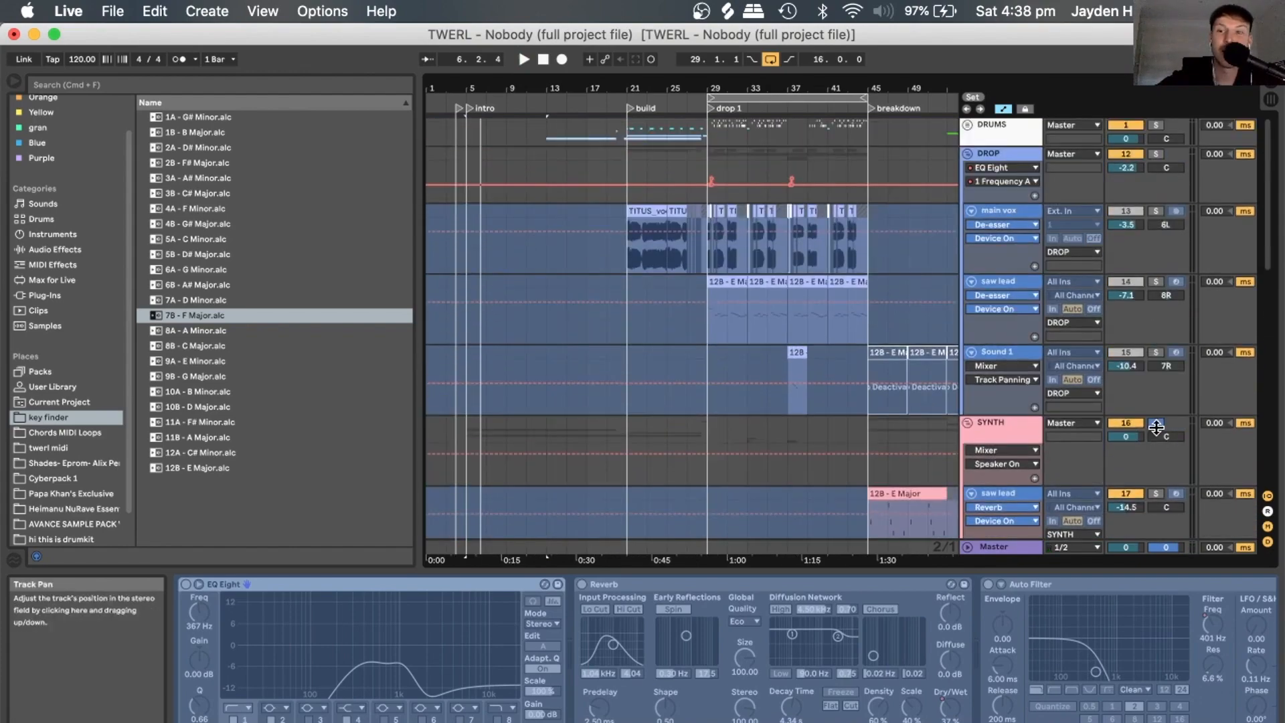
pyautogui.click(968, 423)
pyautogui.click(968, 153)
# Select the VOX group's section across drop 1, and play the intro from bar 5.
pyautogui.moveTo(711, 224); pyautogui.dragTo(873, 235)
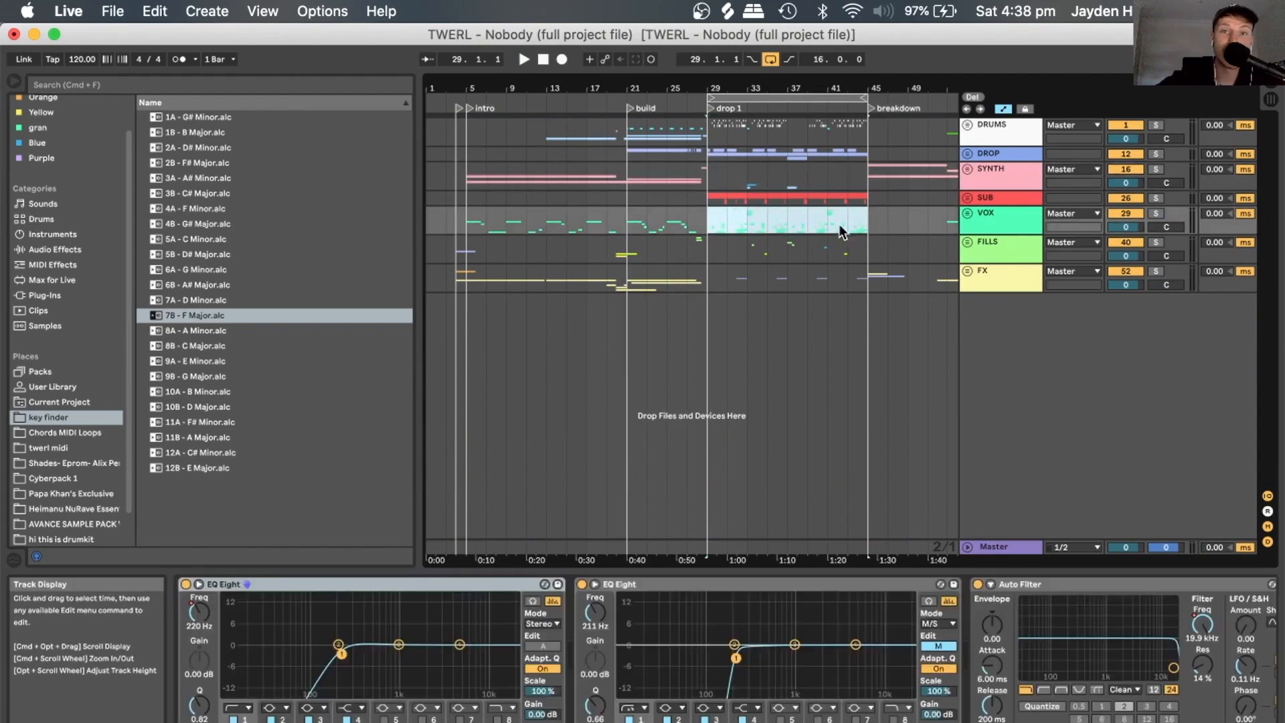
pyautogui.click(468, 221)
pyautogui.press('space')
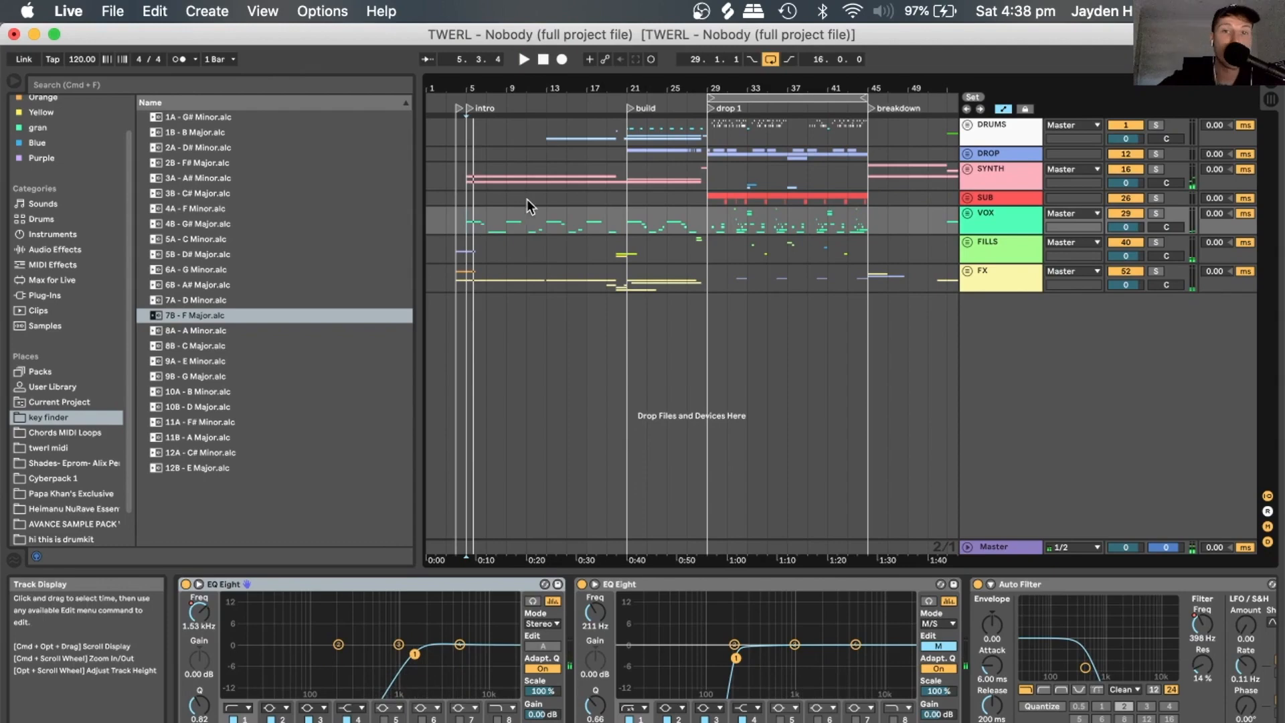
# Play the DROP group's main vox track soloed from bar 25, and clear its solo and fold the group.
pyautogui.click(551, 139)
pyautogui.click(626, 124)
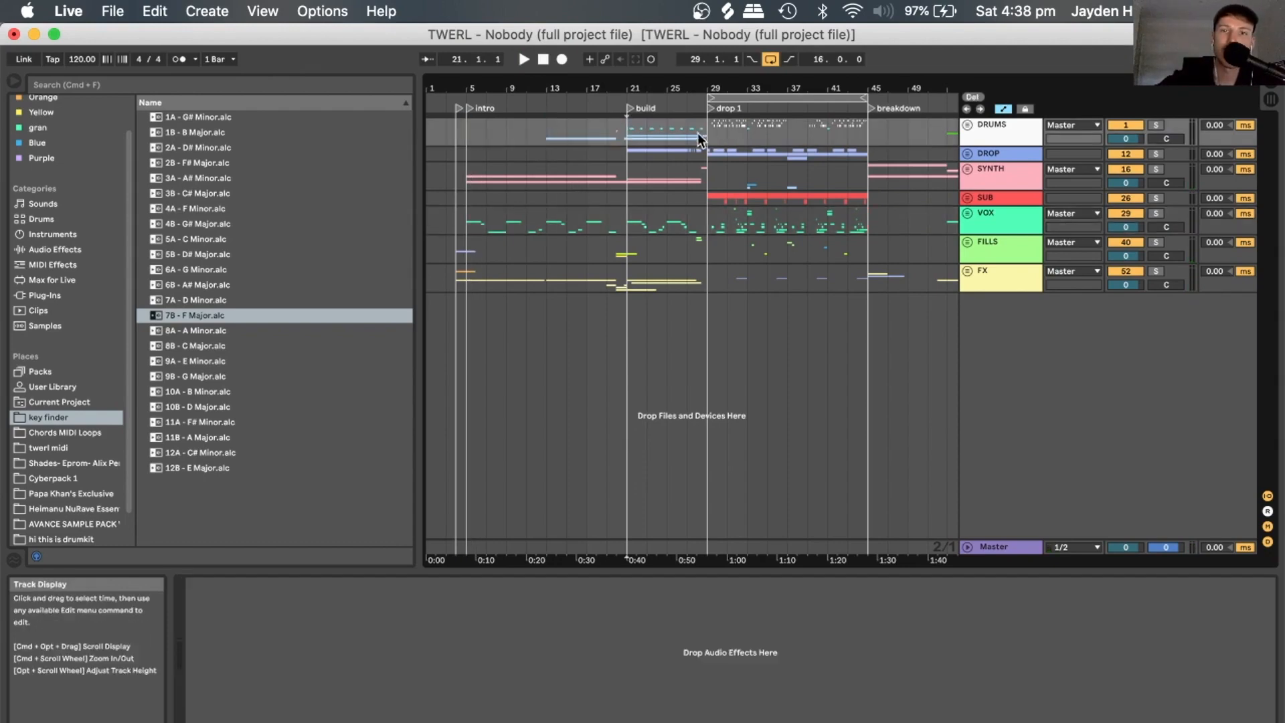
pyautogui.click(642, 155)
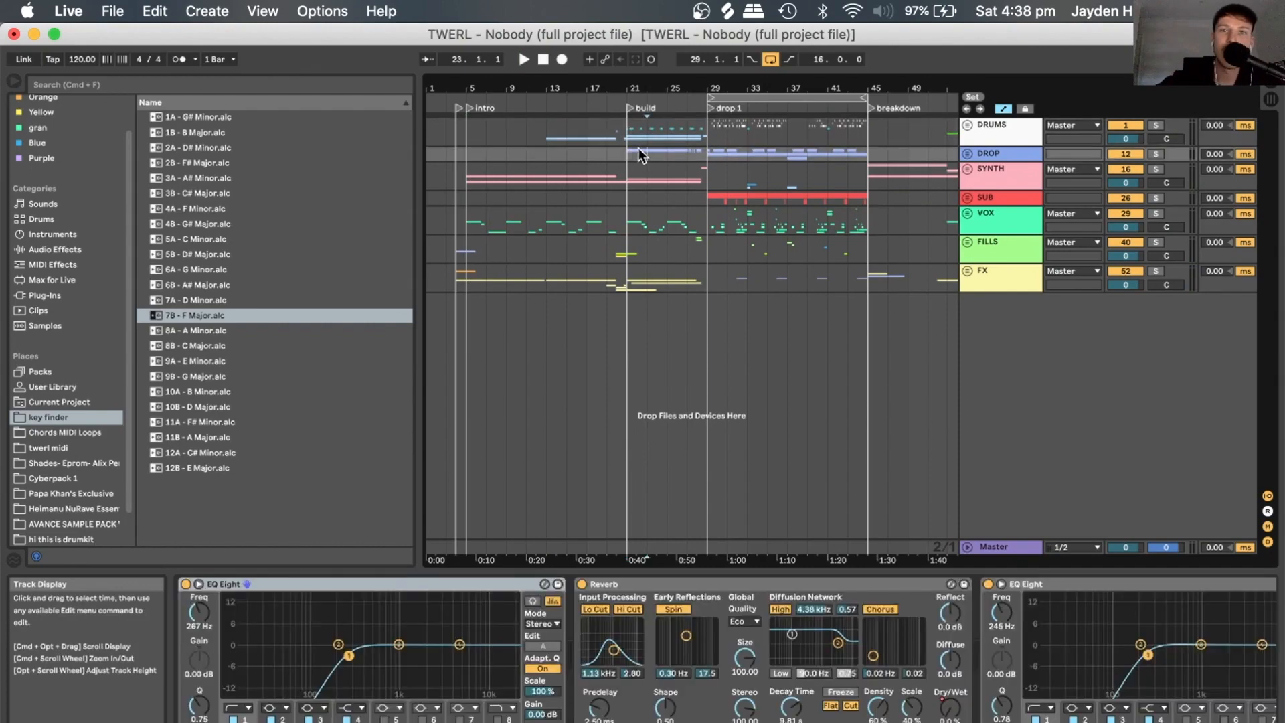
pyautogui.click(967, 154)
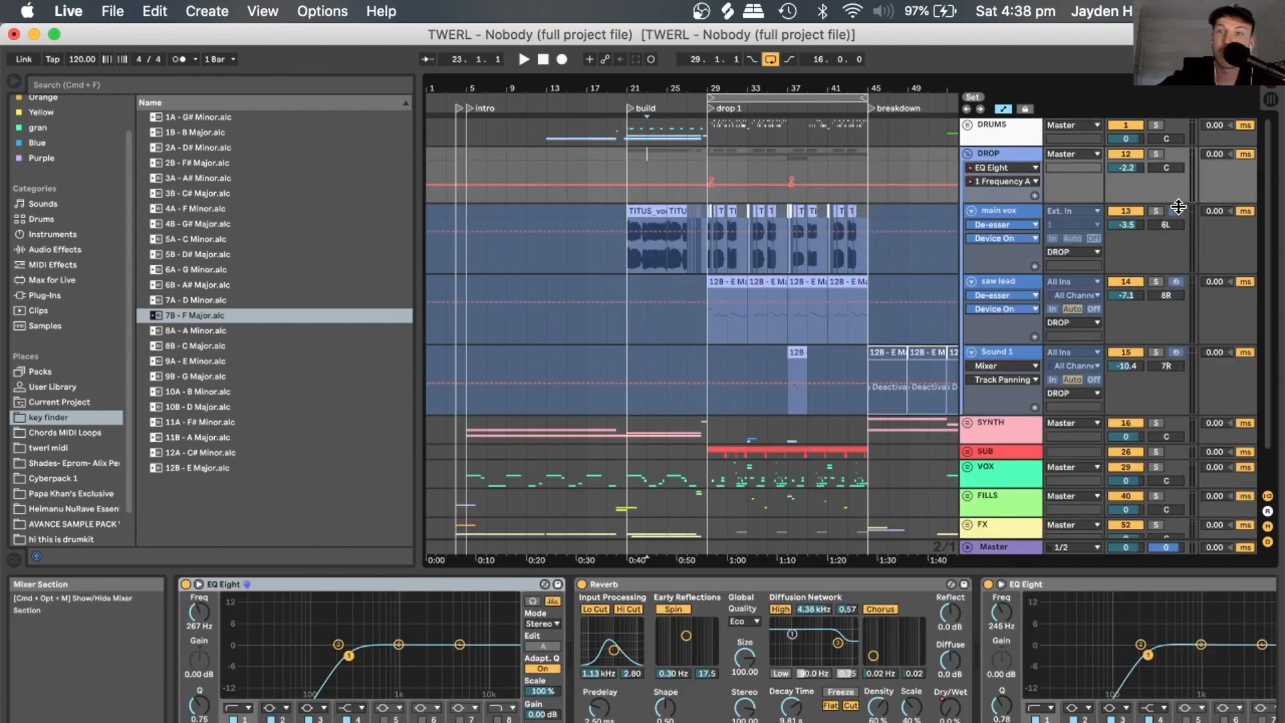
pyautogui.click(1157, 211)
pyautogui.click(664, 243)
pyautogui.press('space')
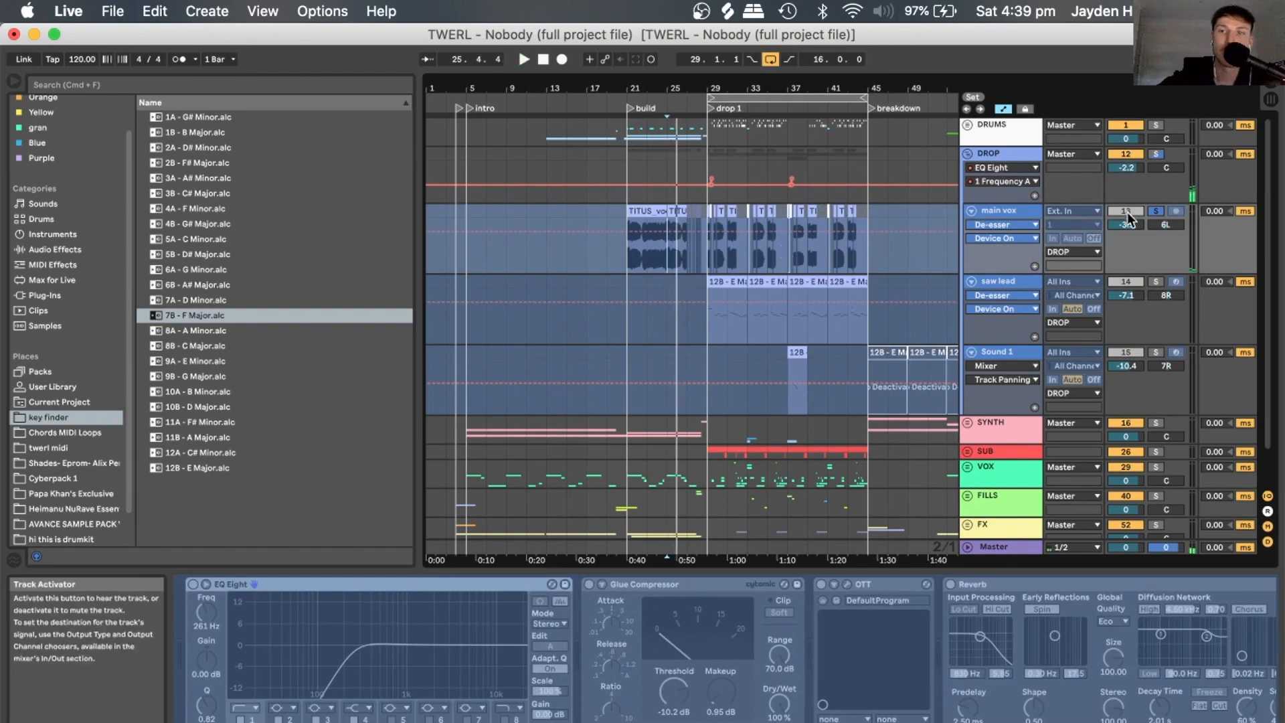
pyautogui.click(1158, 211)
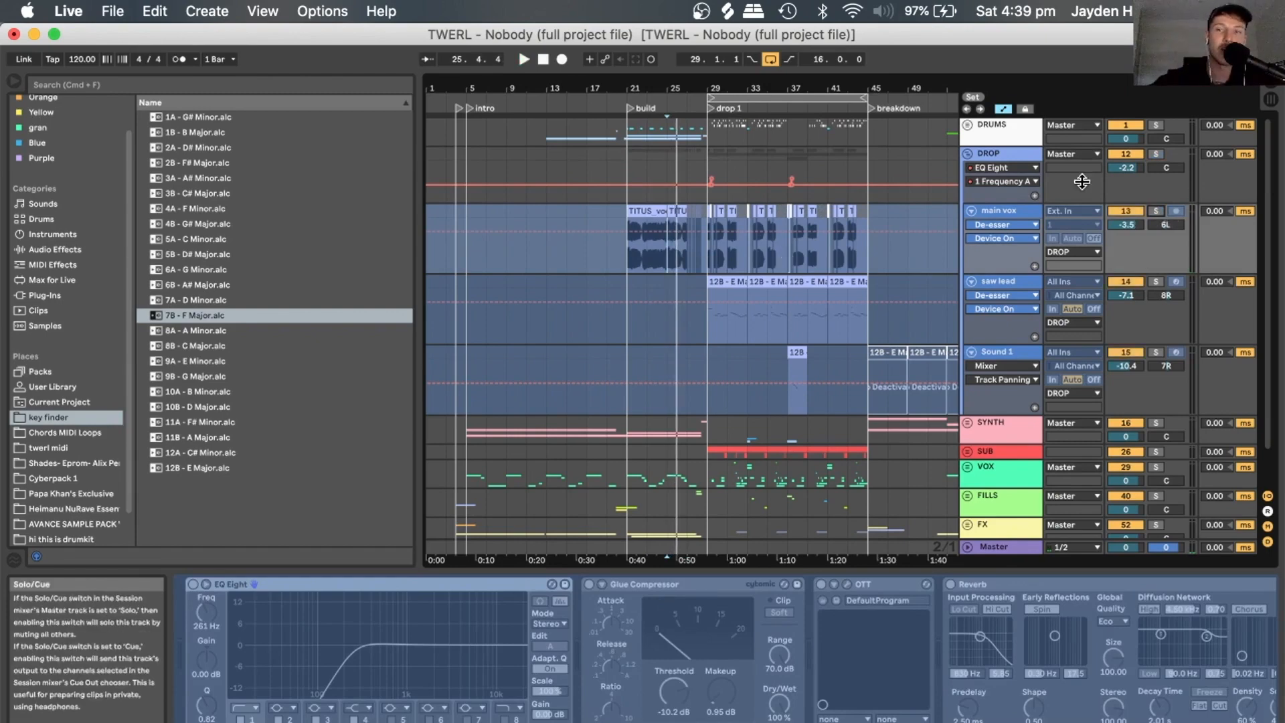
pyautogui.click(967, 153)
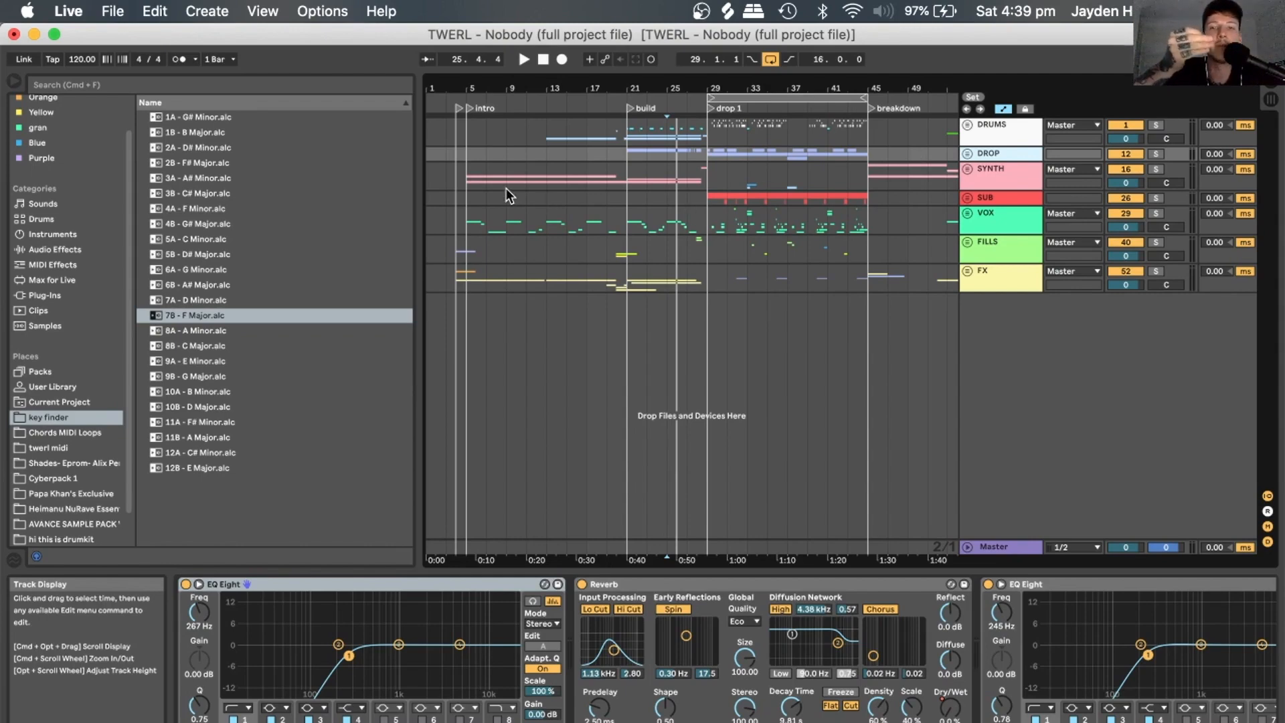
# Select the intro and first build across all track groups, and place the insert marker at bar 4 in the FX group.
pyautogui.moveTo(496, 89); pyautogui.dragTo(464, 60)
pyautogui.moveTo(459, 125); pyautogui.dragTo(448, 268)
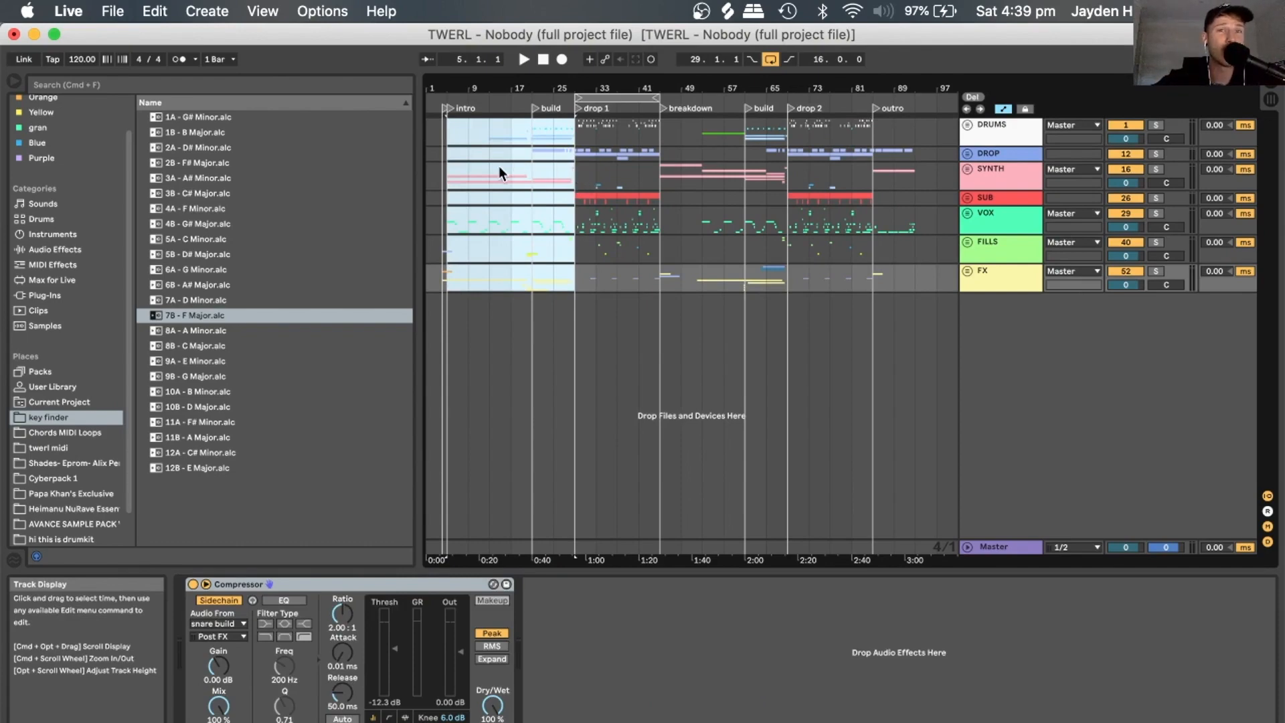
pyautogui.click(535, 322)
pyautogui.click(440, 284)
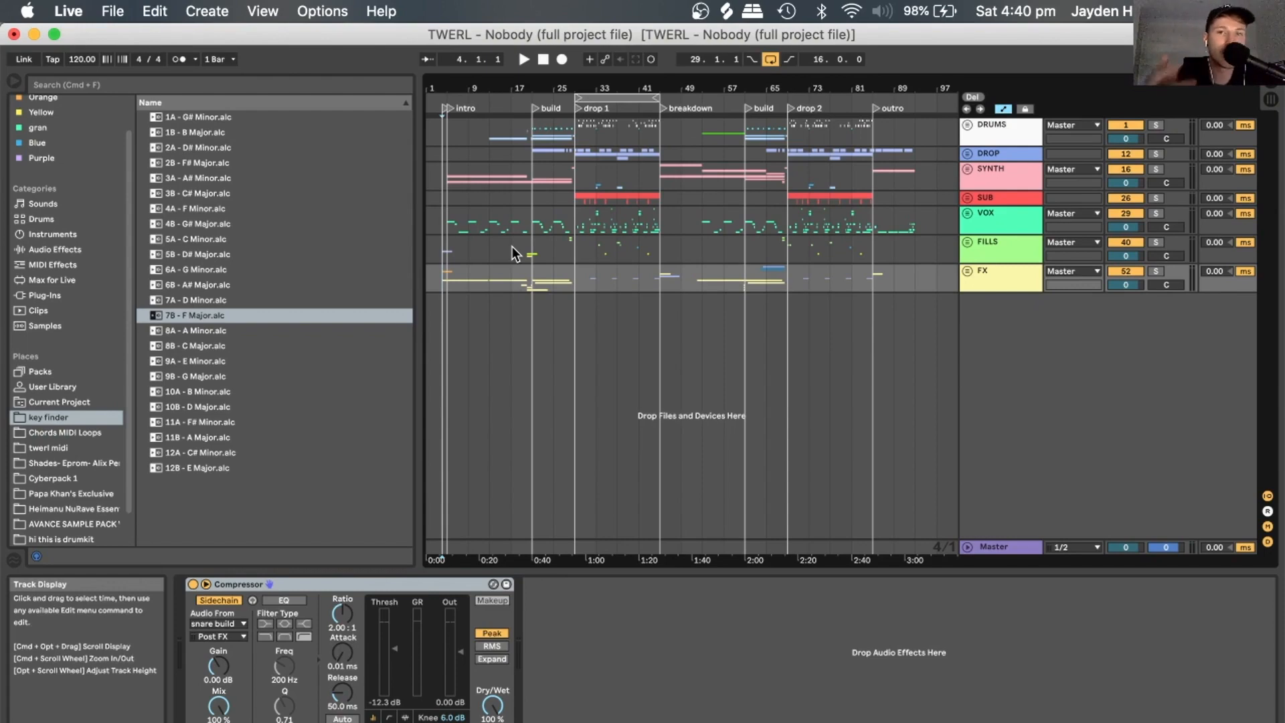
# Select the intro through drop 1 and the breakdown across all track groups, and place the insert marker at bar 85.
pyautogui.moveTo(645, 137); pyautogui.dragTo(447, 272)
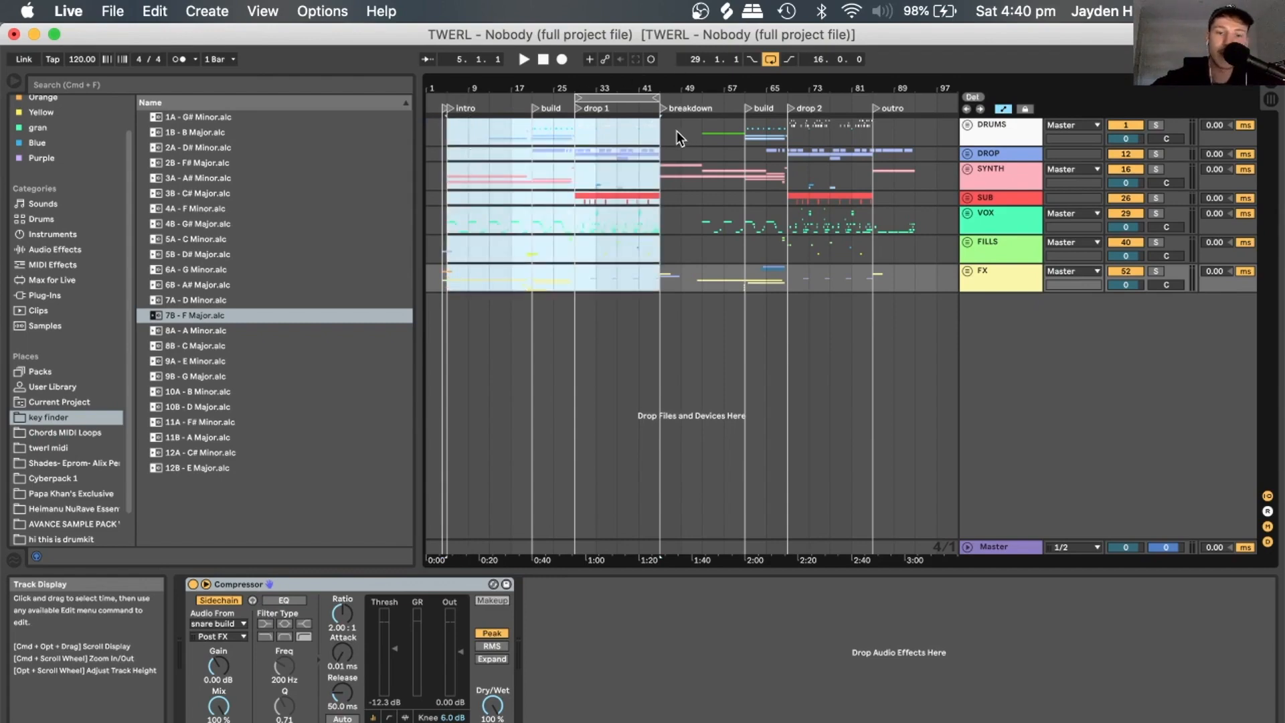
pyautogui.moveTo(669, 123); pyautogui.dragTo(741, 281)
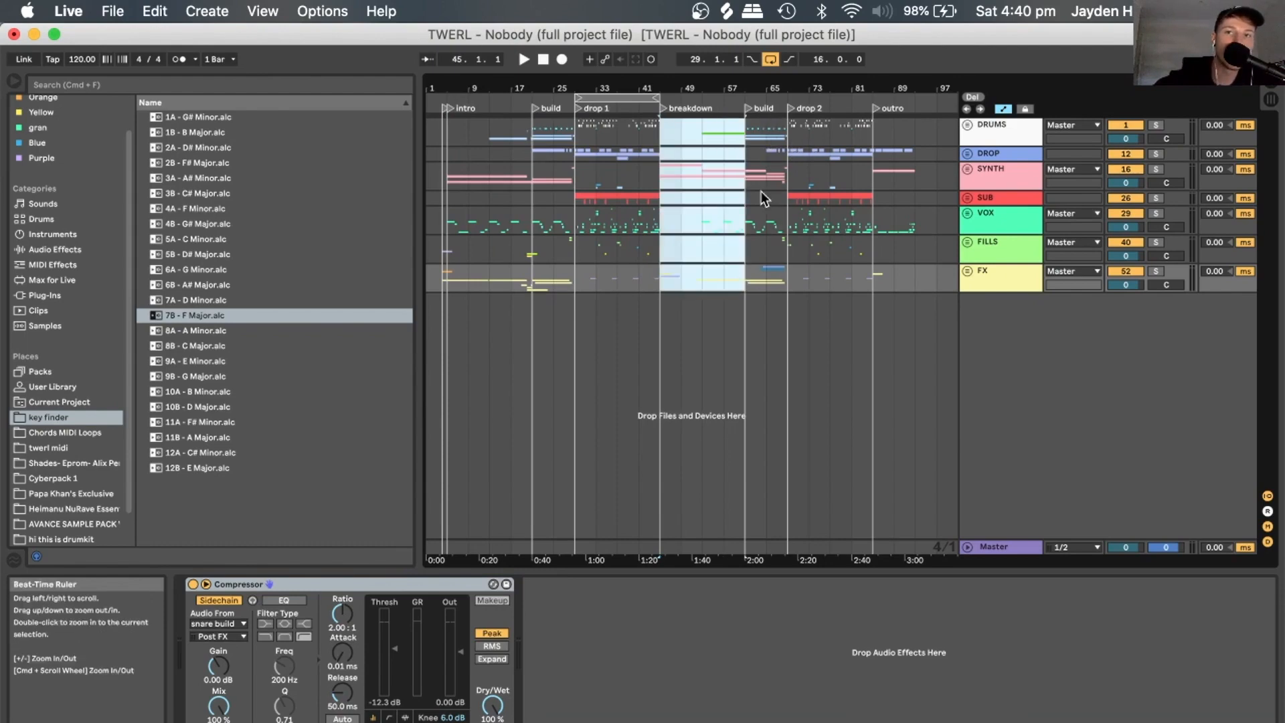
pyautogui.click(877, 126)
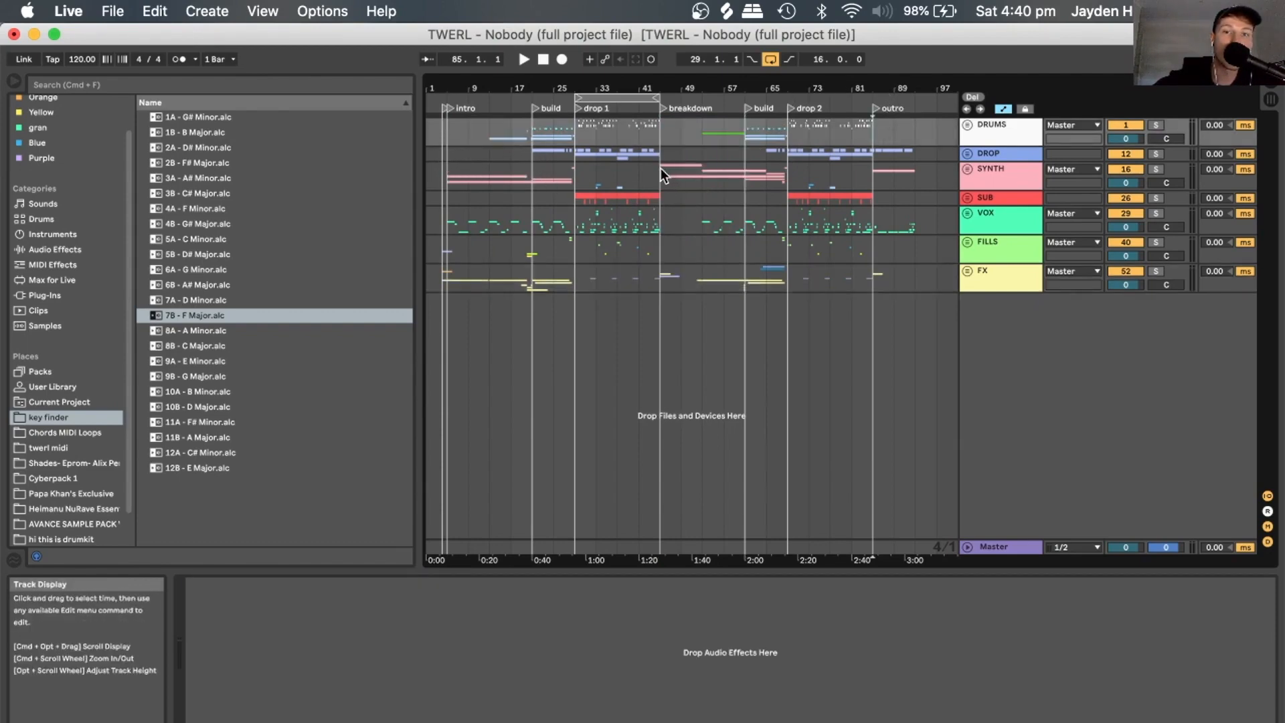
# Select the SYNTH group's first half of the breakdown, and place the insert marker at bar 89 in the outro.
pyautogui.click(705, 166)
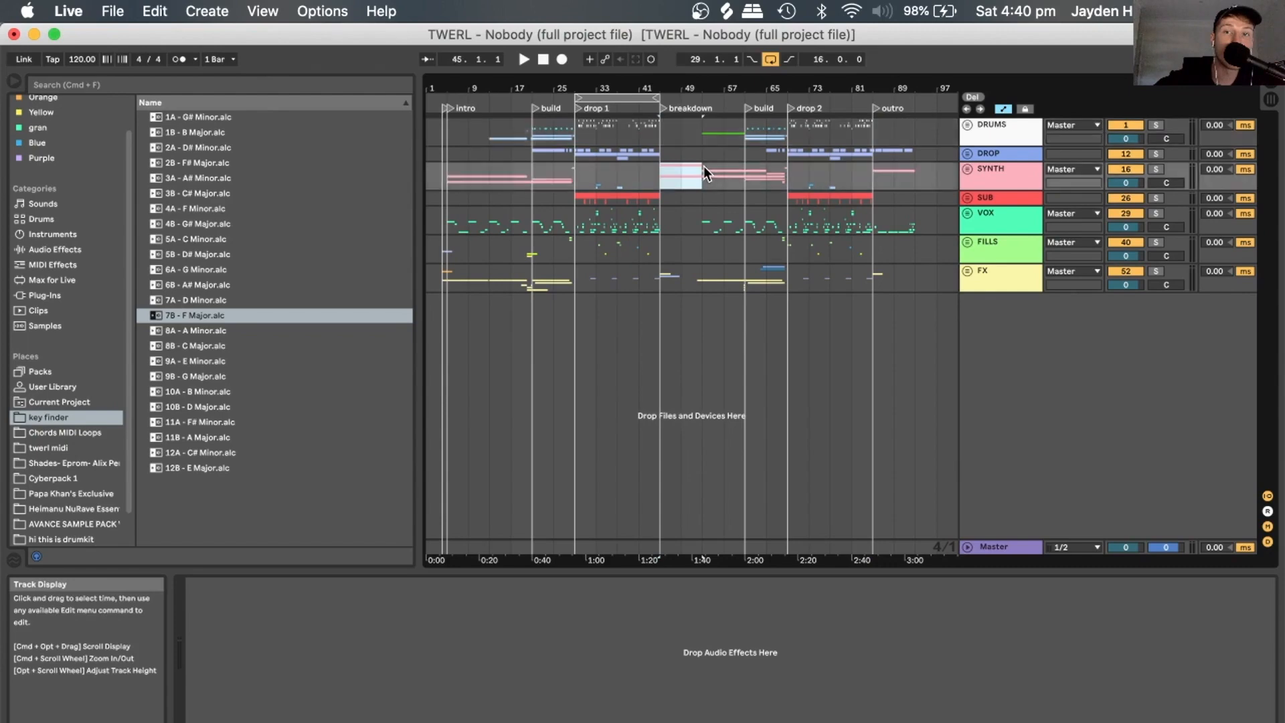
pyautogui.click(611, 130)
pyautogui.moveTo(572, 148); pyautogui.dragTo(617, 154)
pyautogui.click(891, 178)
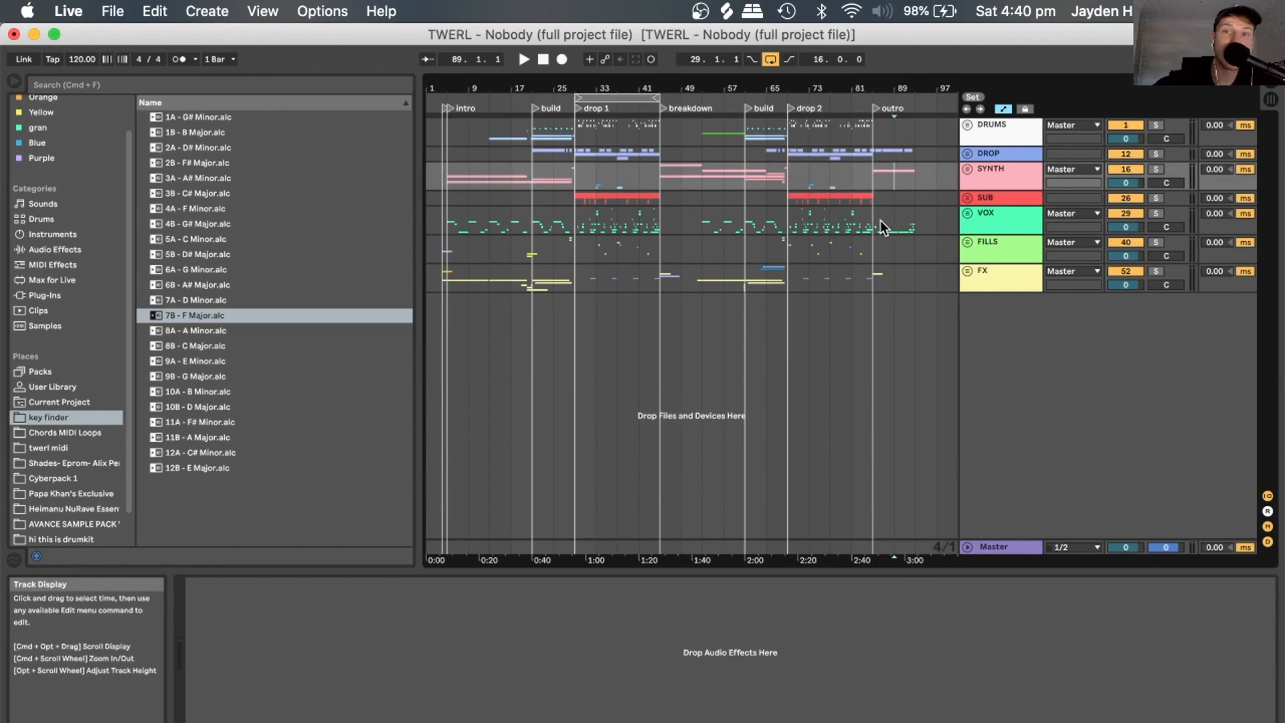
# Play the outro from bar 85, starting at the VOX group.
pyautogui.click(878, 220)
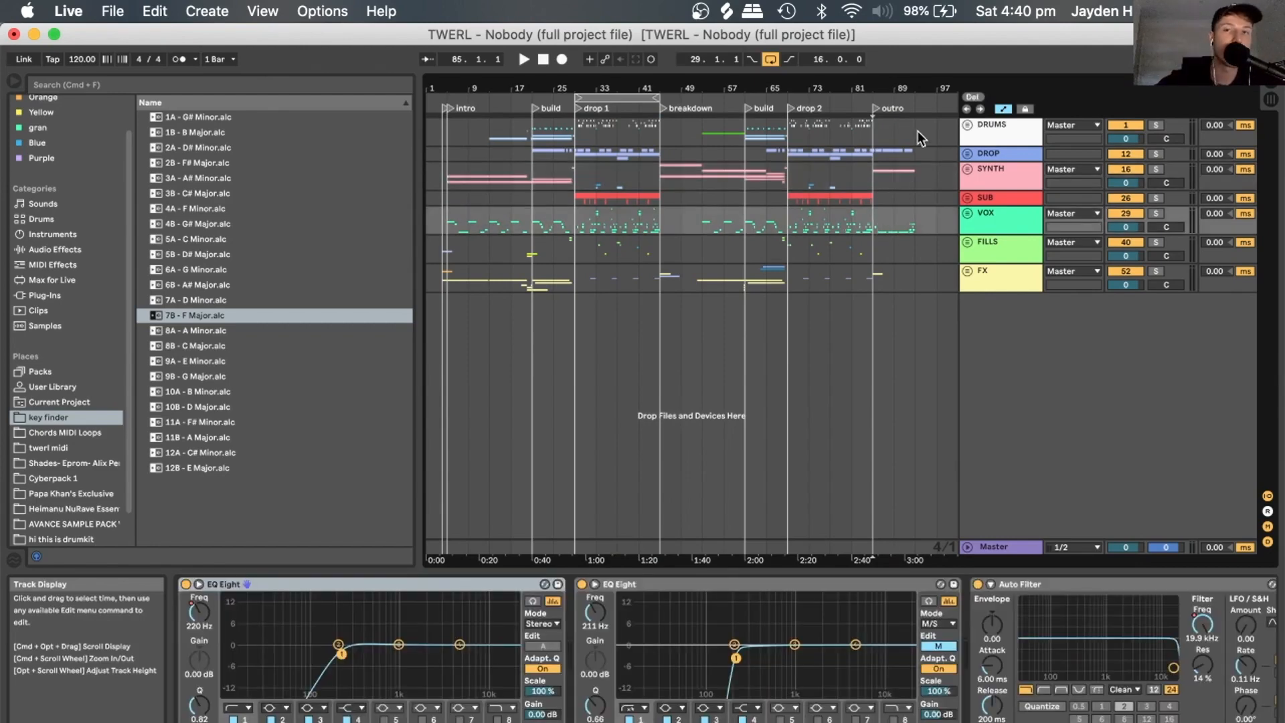
pyautogui.moveTo(929, 83); pyautogui.dragTo(929, 168)
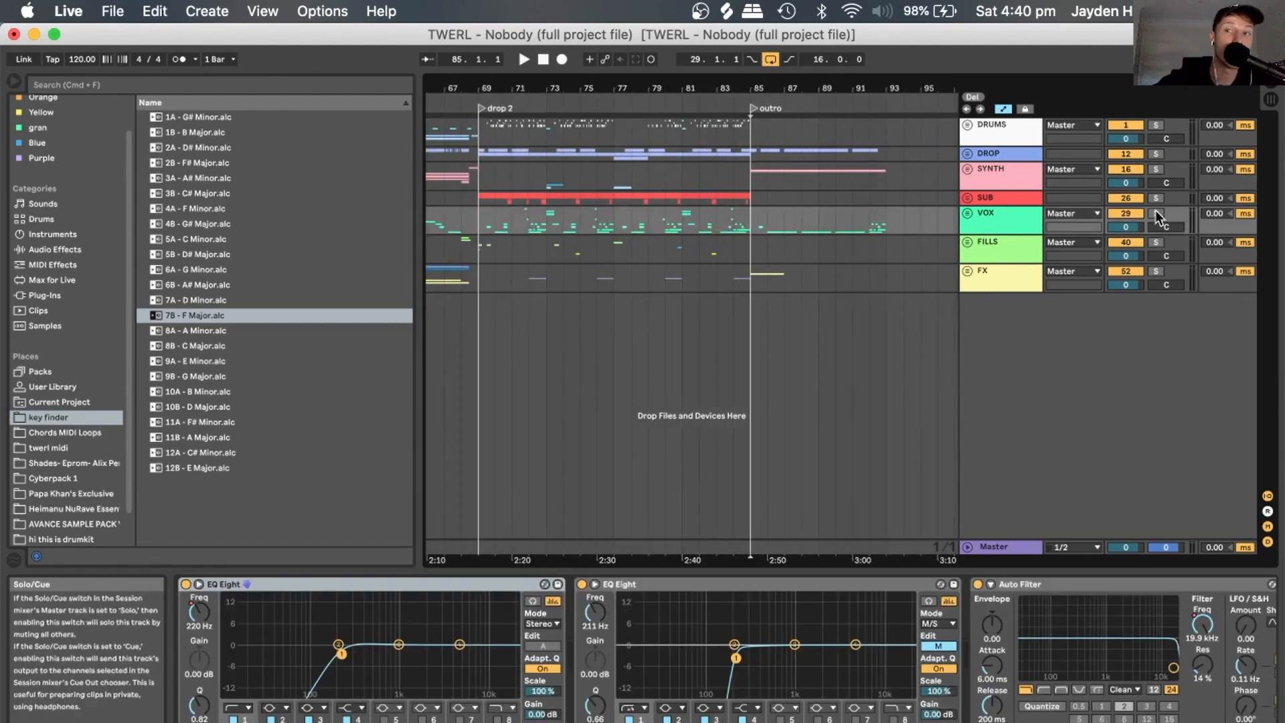
pyautogui.press('space')
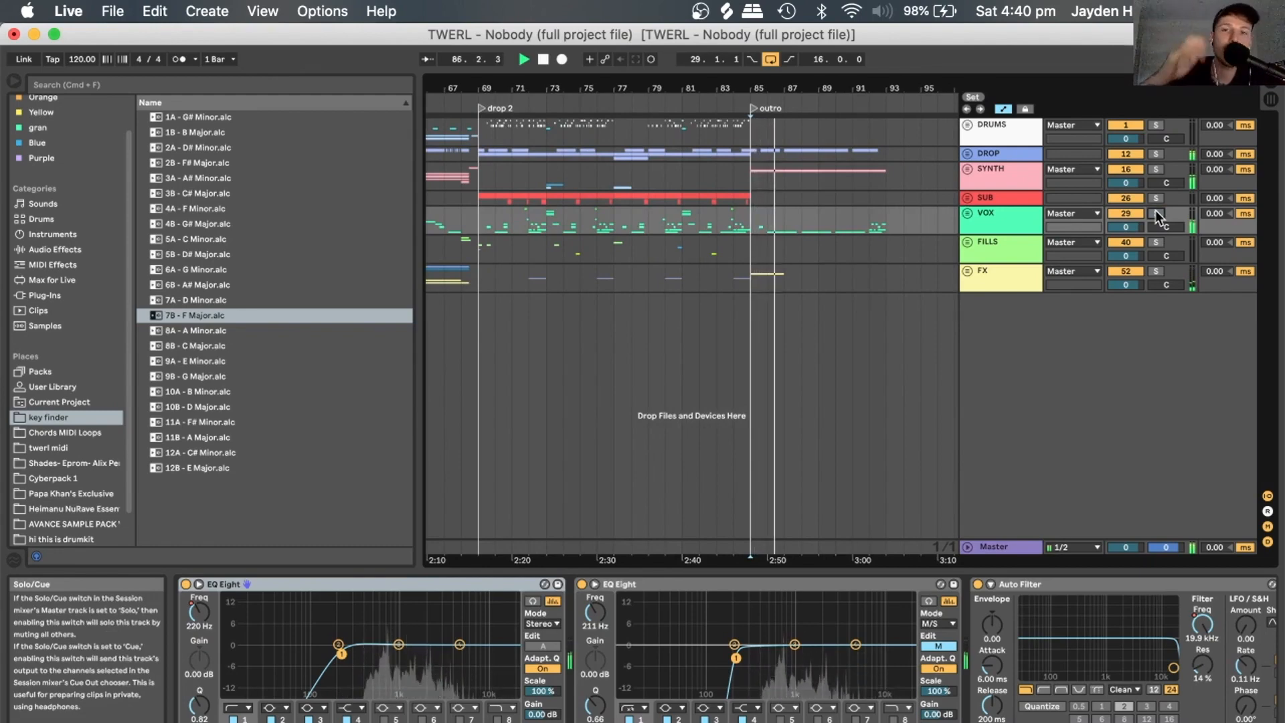
pyautogui.press('space')
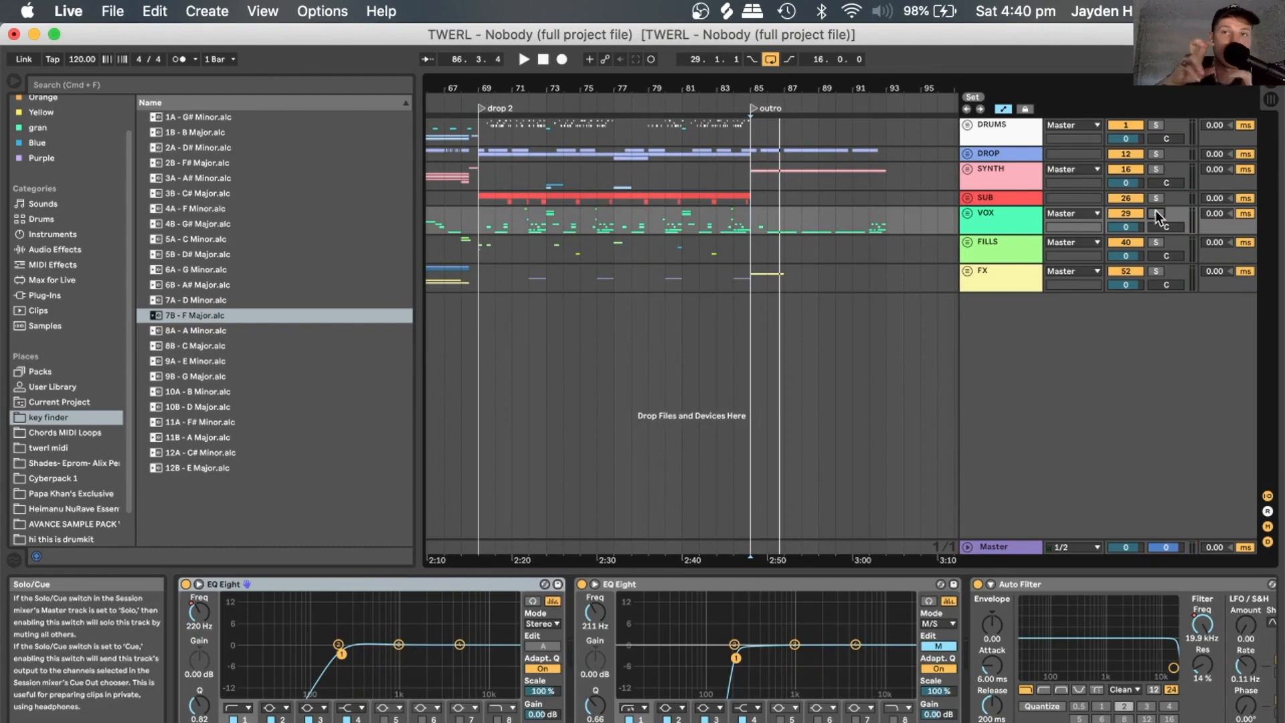
pyautogui.press('space')
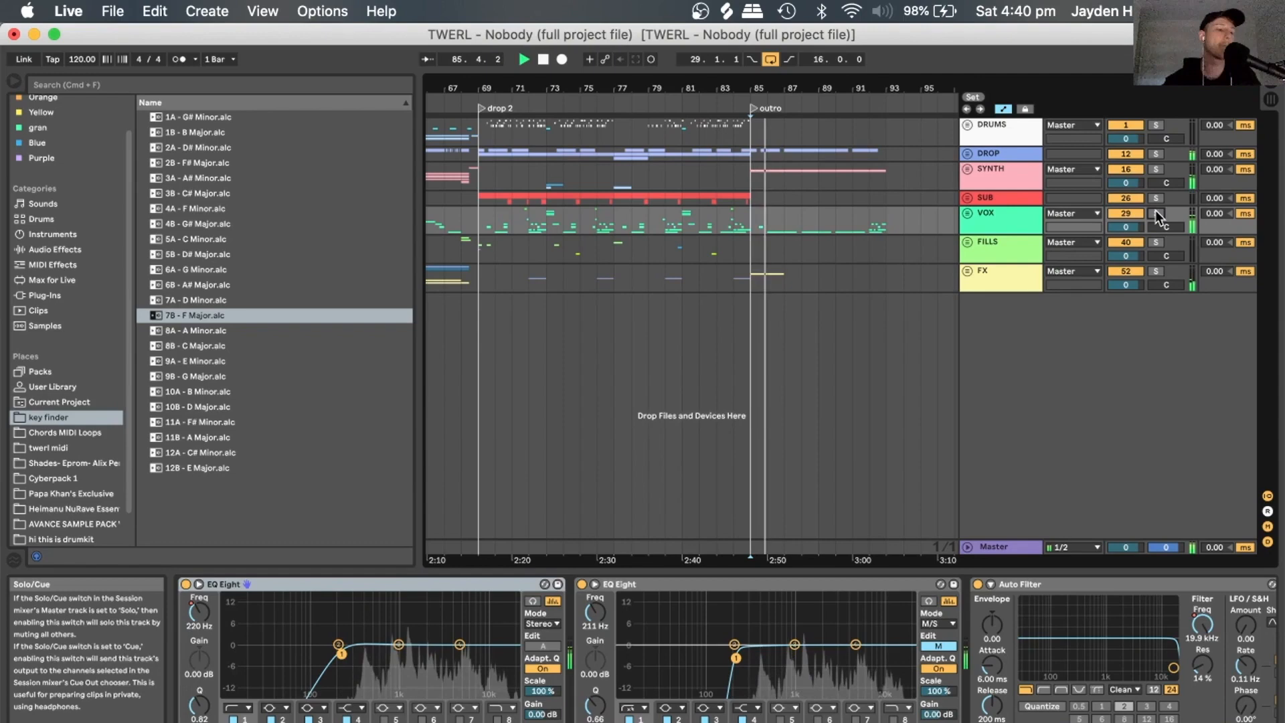
pyautogui.moveTo(618, 89); pyautogui.dragTo(833, 89)
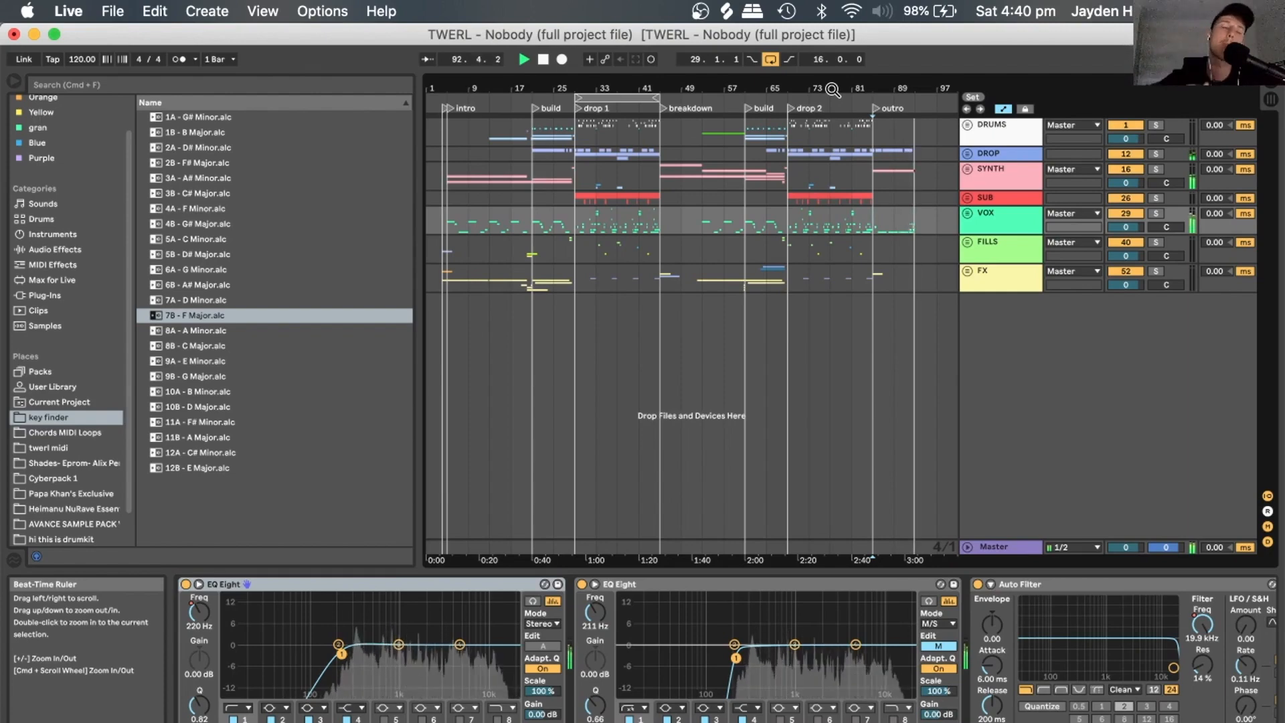
pyautogui.press('space')
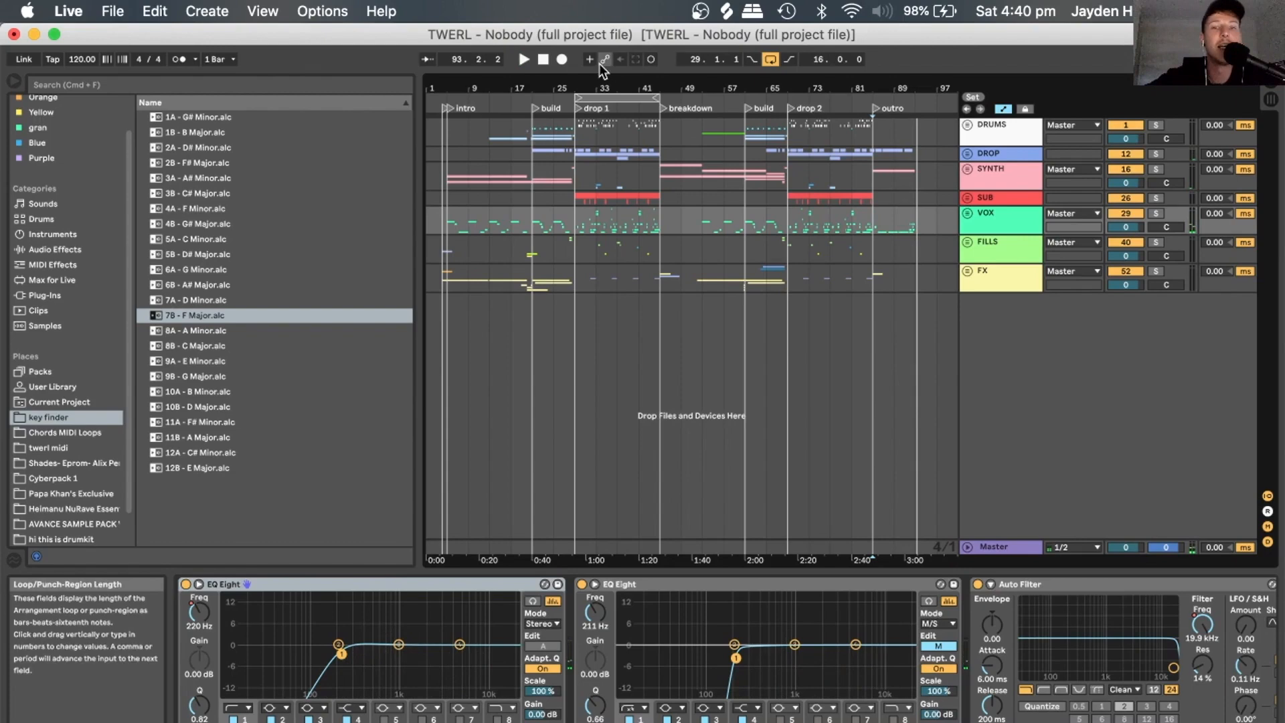
# Unfold the FX group to show its effect tracks, and fold it again.
pyautogui.click(971, 269)
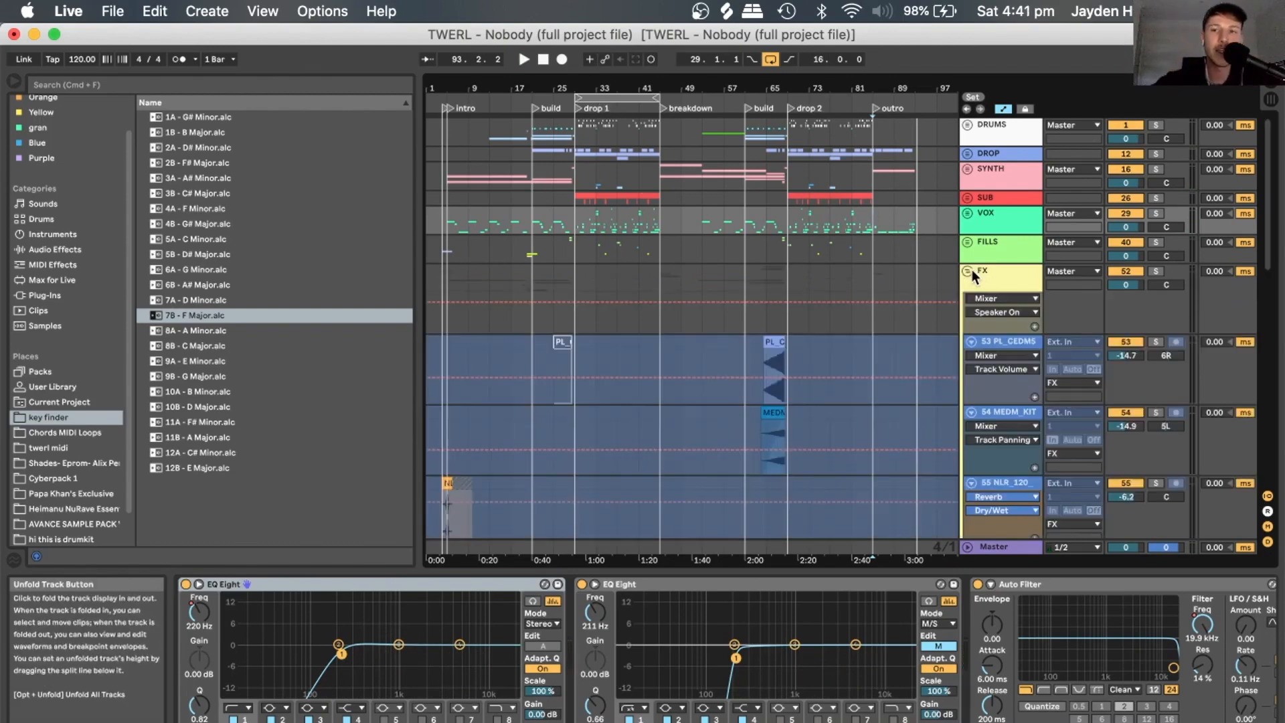
pyautogui.click(971, 270)
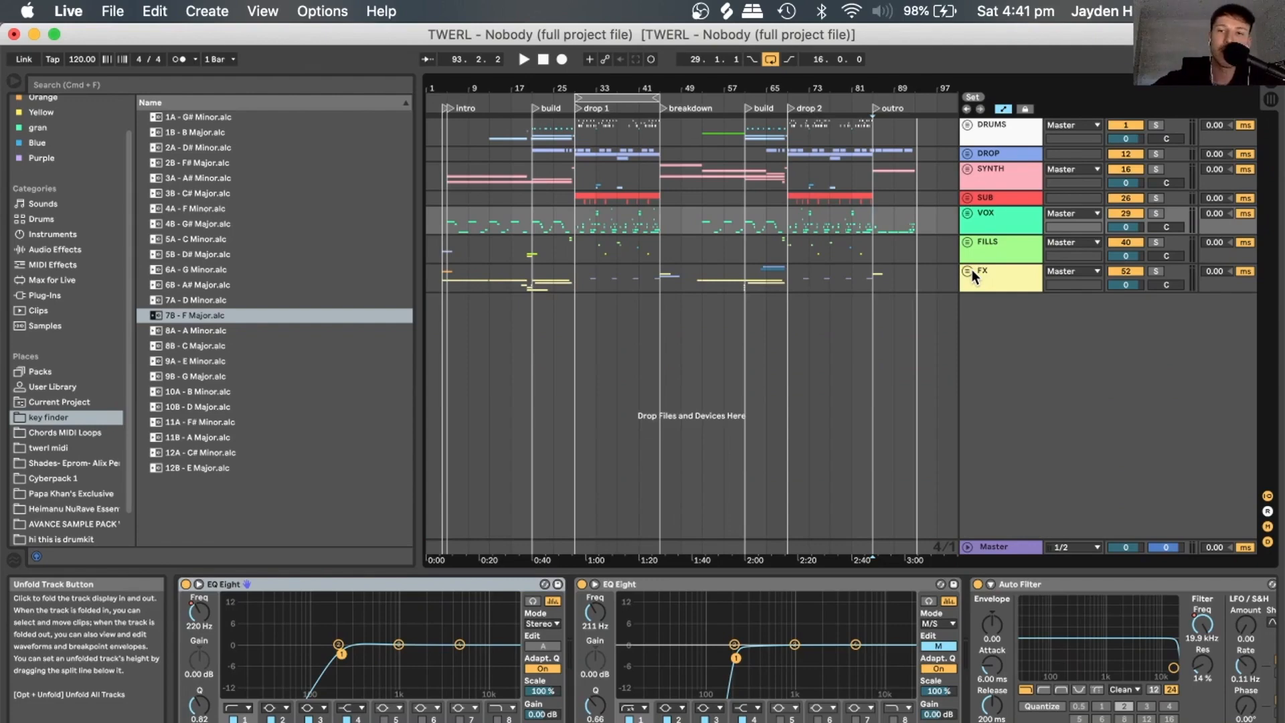
pyautogui.click(971, 270)
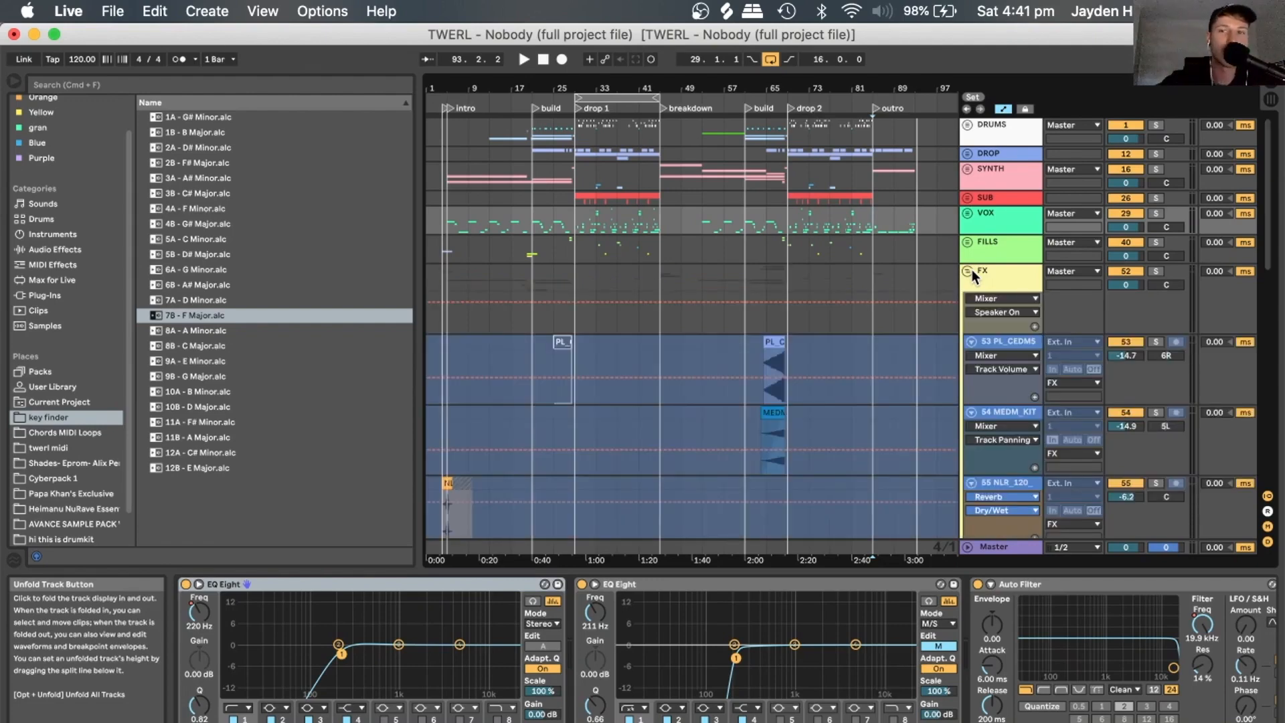
pyautogui.click(968, 271)
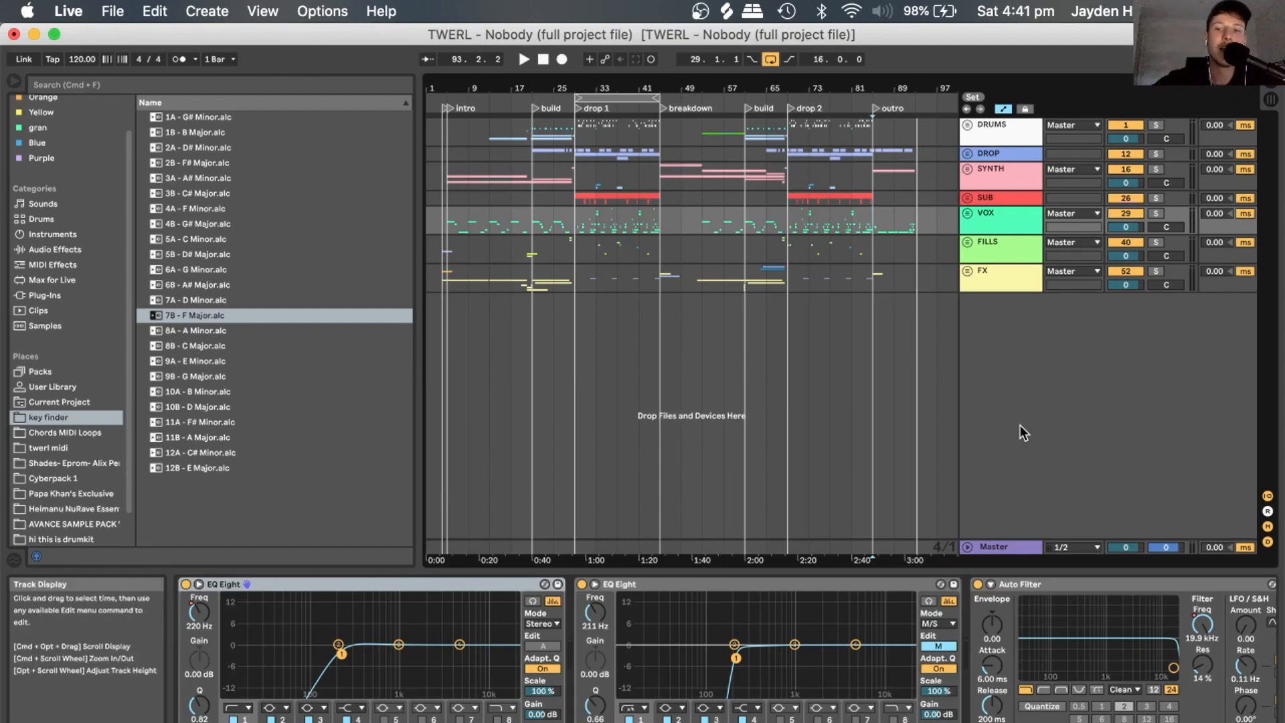
# Show the Master track's device chain, and switch the mastering 4 rack off and on.
pyautogui.click(991, 548)
pyautogui.hscroll(-5, 703, 661)
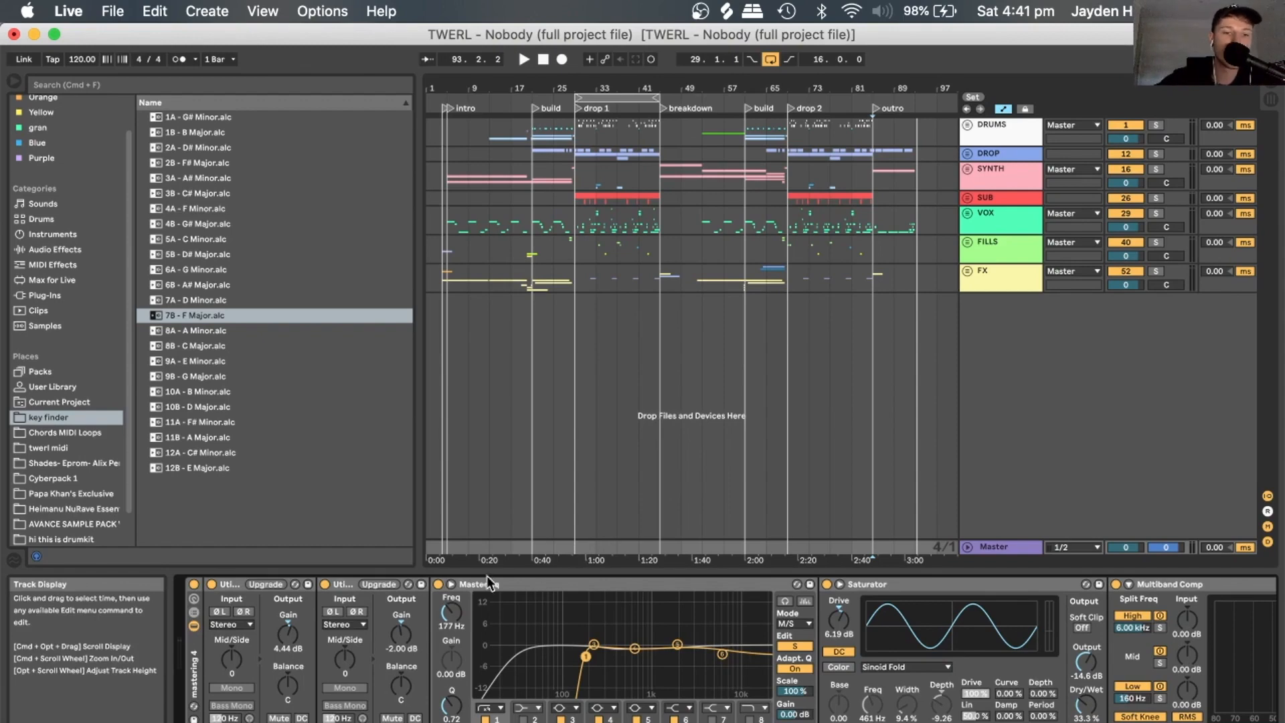
pyautogui.click(194, 585)
pyautogui.click(194, 585)
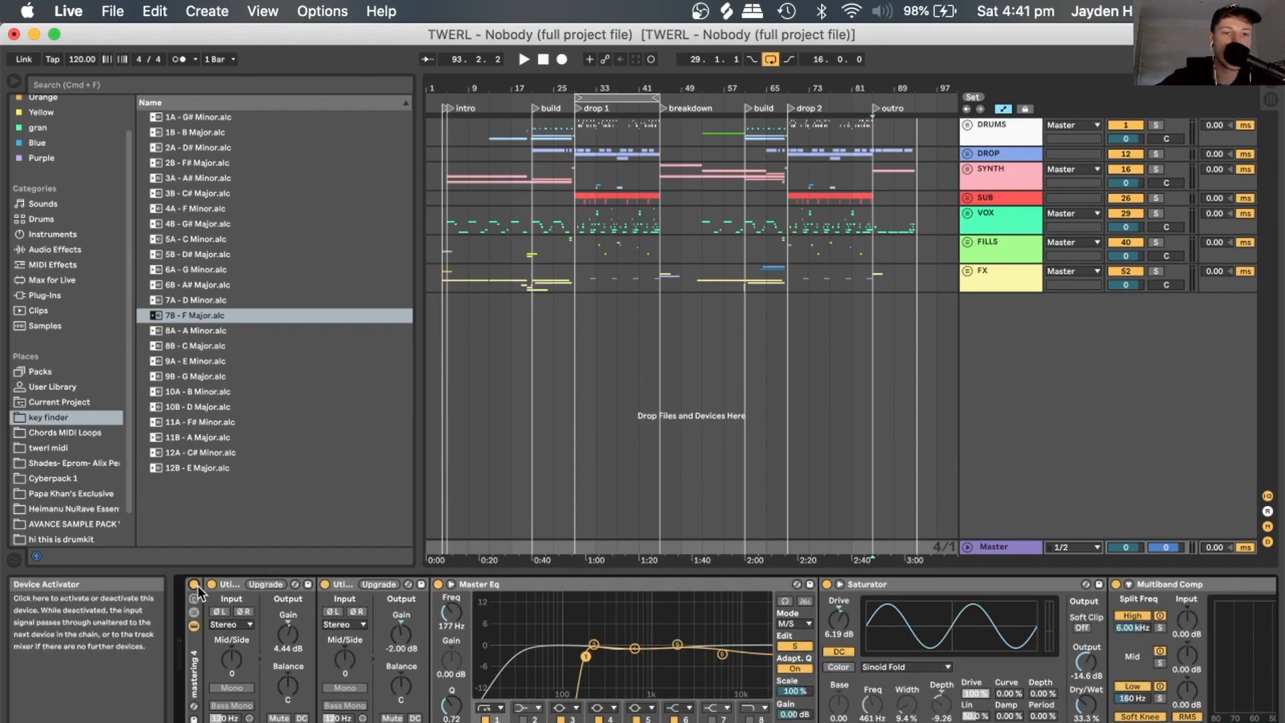
# Select drop 1's first four bars across DRUMS and DROP, and toggle the Master's mastering 4 rack off and on.
pyautogui.moveTo(577, 134); pyautogui.dragTo(598, 155)
pyautogui.click(598, 155)
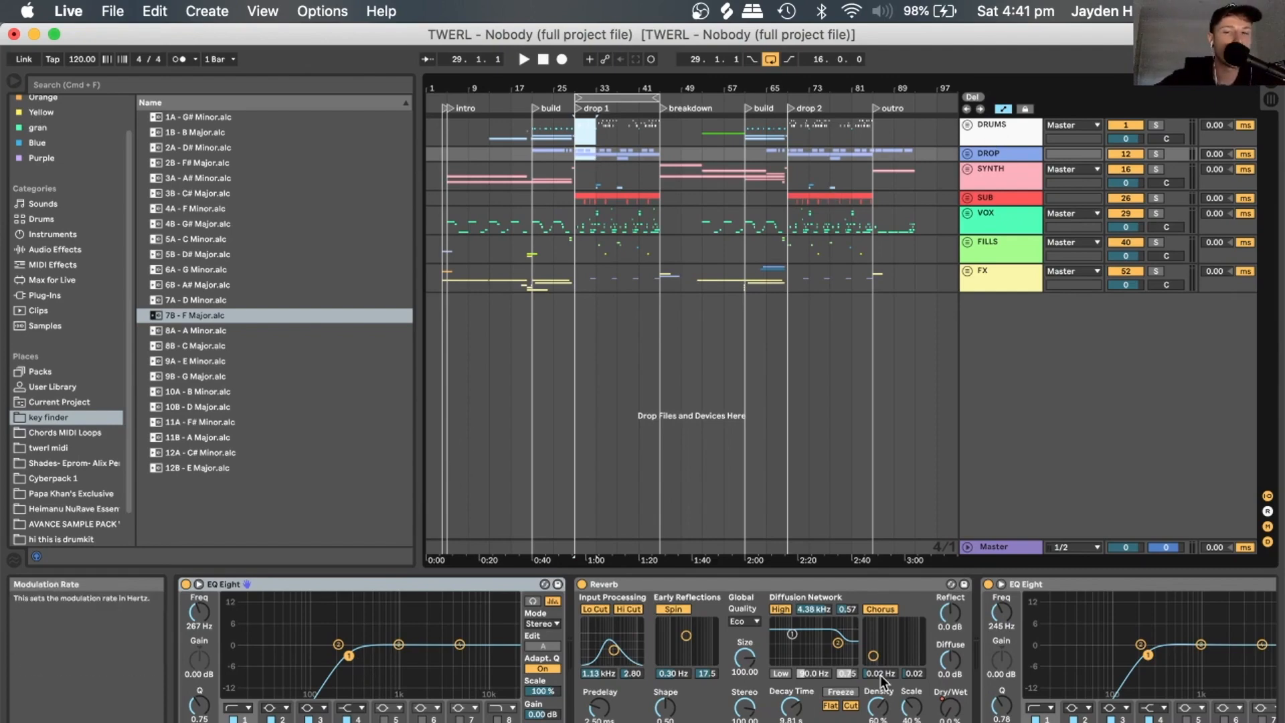
pyautogui.click(994, 547)
pyautogui.hscroll(-3, 415, 640)
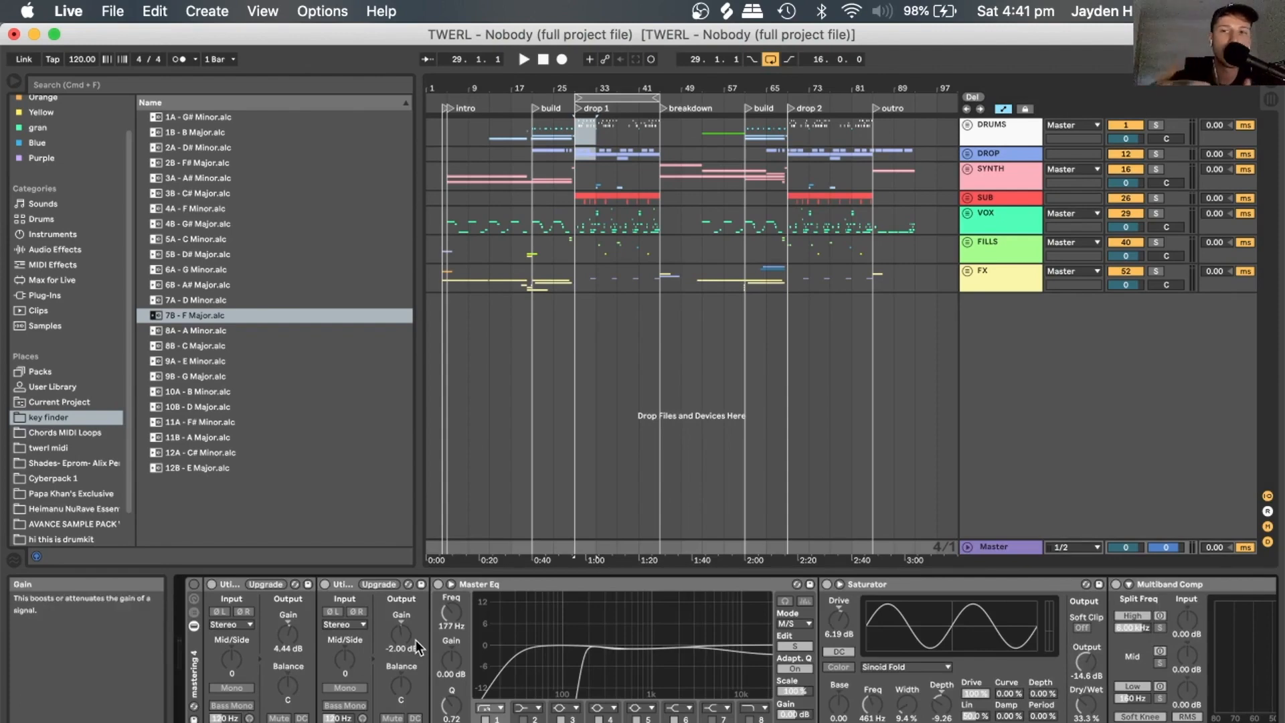
pyautogui.click(194, 585)
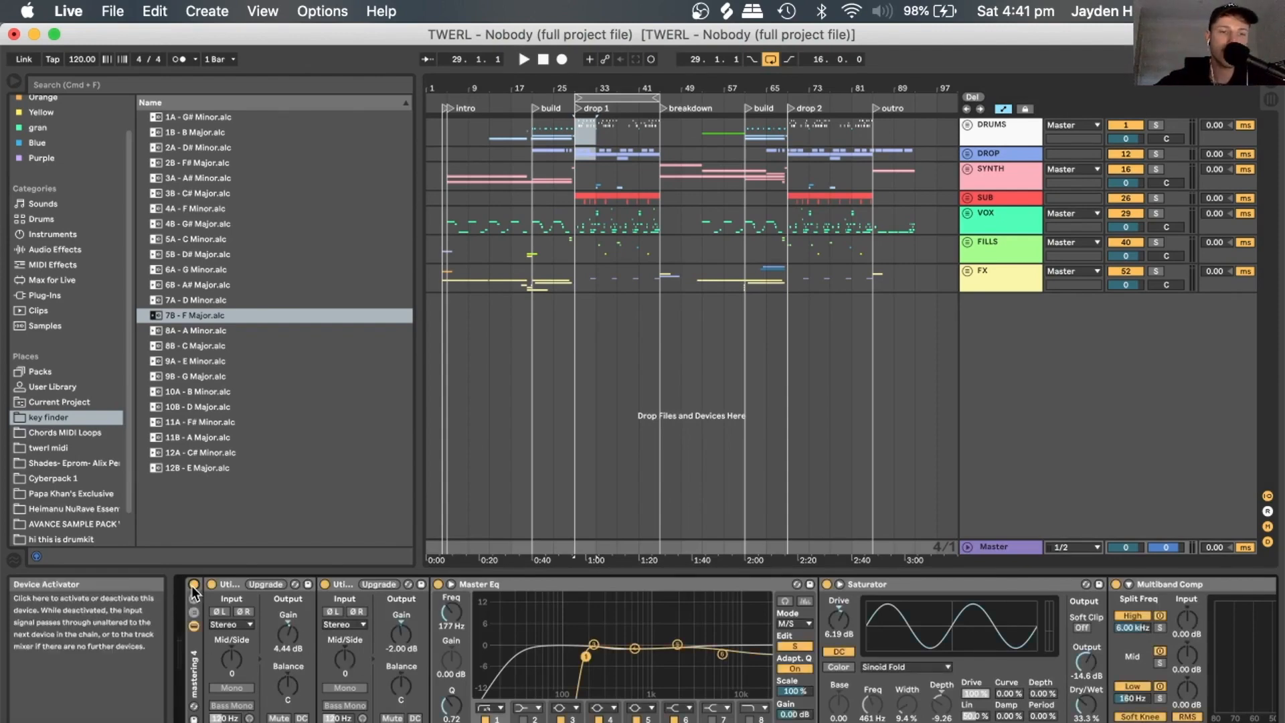
pyautogui.click(613, 353)
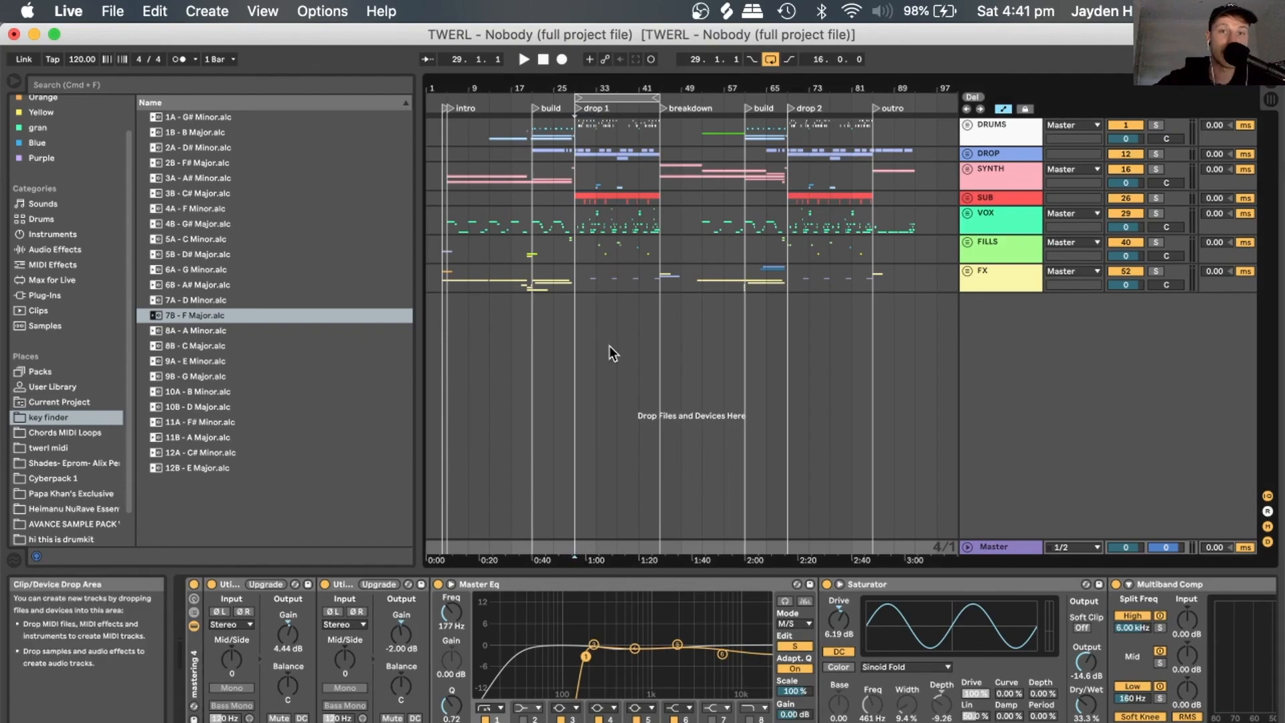
# Compare drop 1 from bar 29 by playing it with the mastering 4 rack bypassed and with it enabled.
pyautogui.click(194, 585)
pyautogui.press('space')
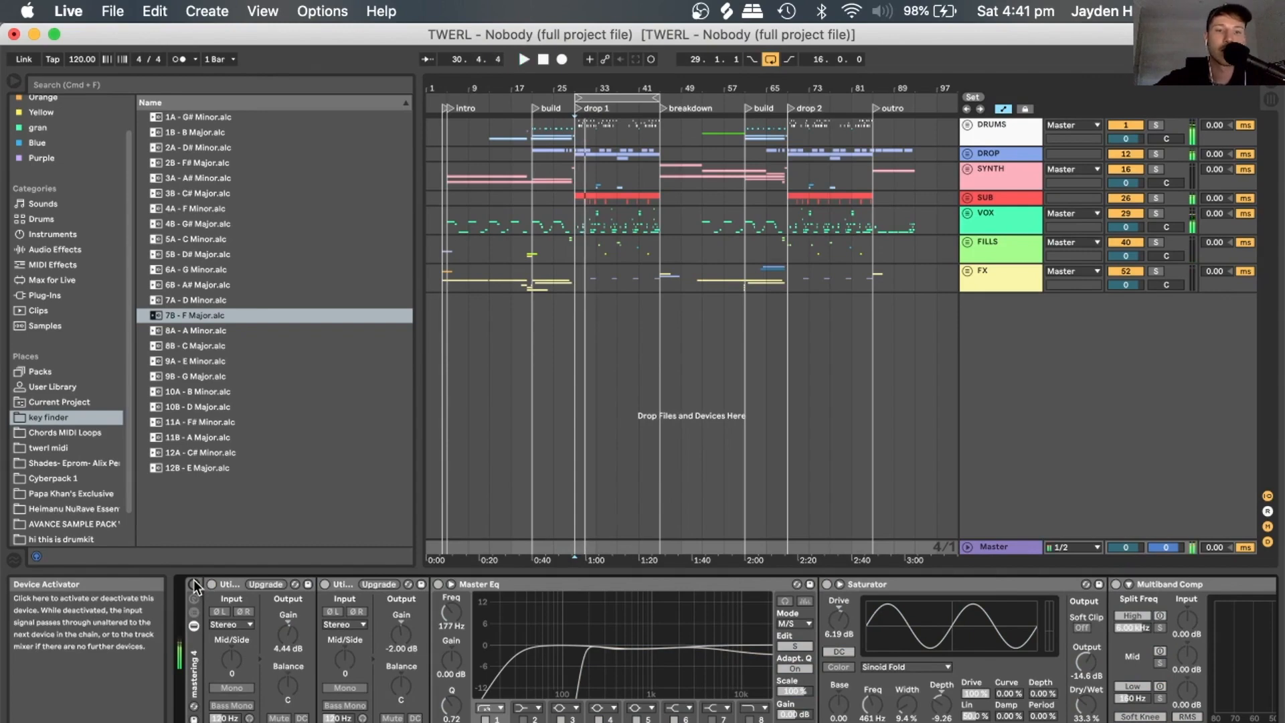
pyautogui.click(194, 585)
pyautogui.press('space')
pyautogui.press('space')
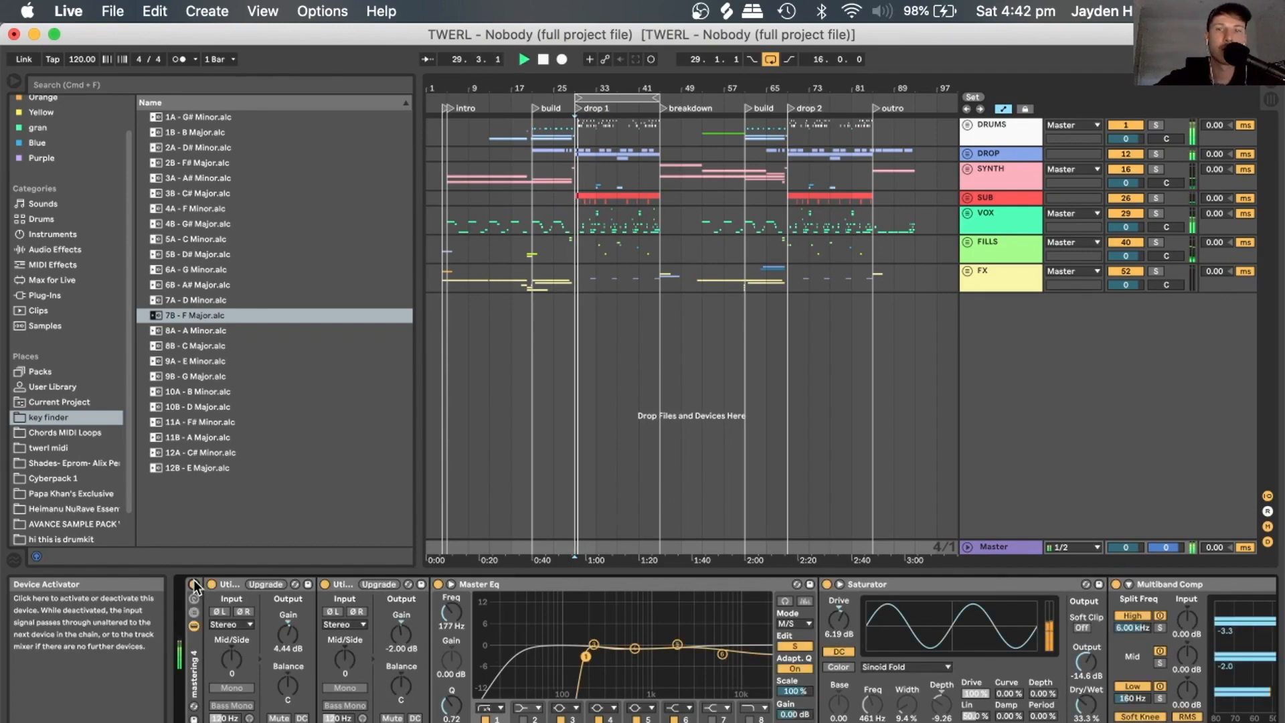
pyautogui.press('space')
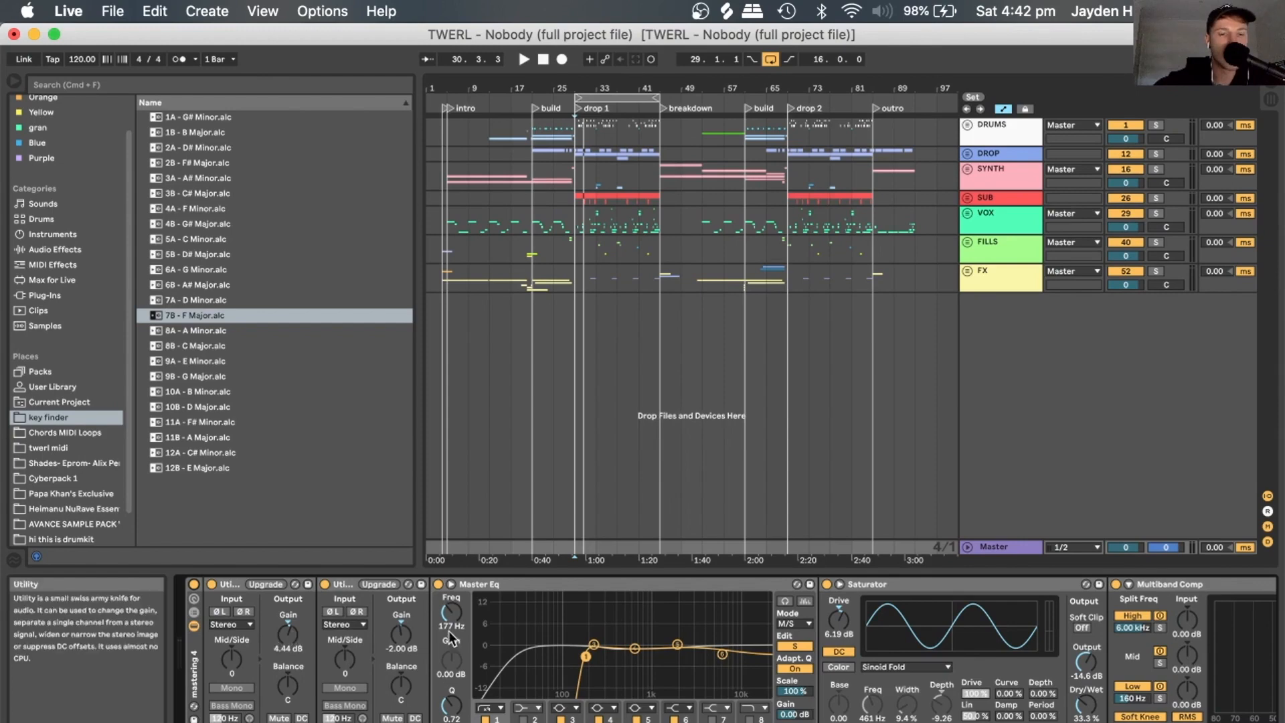
# Examine the rest of the mastering chain from Saturator to Limiter, and select the FX group.
pyautogui.hscroll(10, 478, 640)
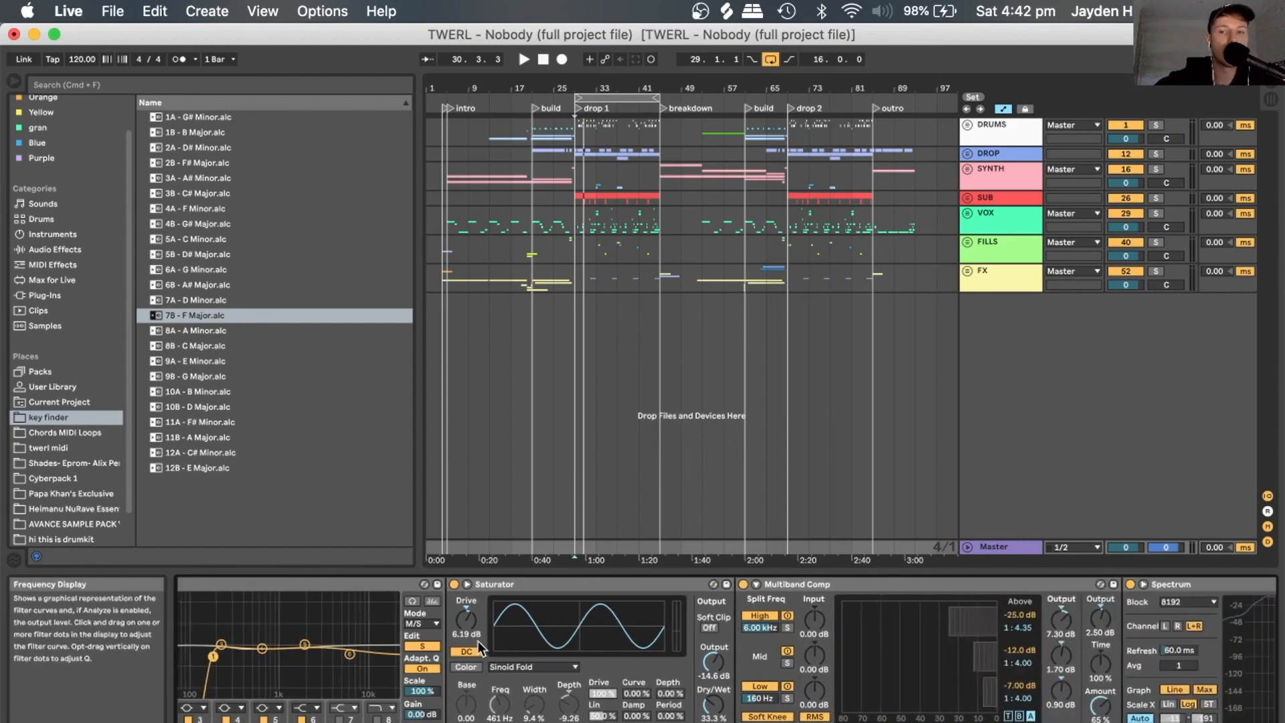
pyautogui.hscroll(10, 421, 635)
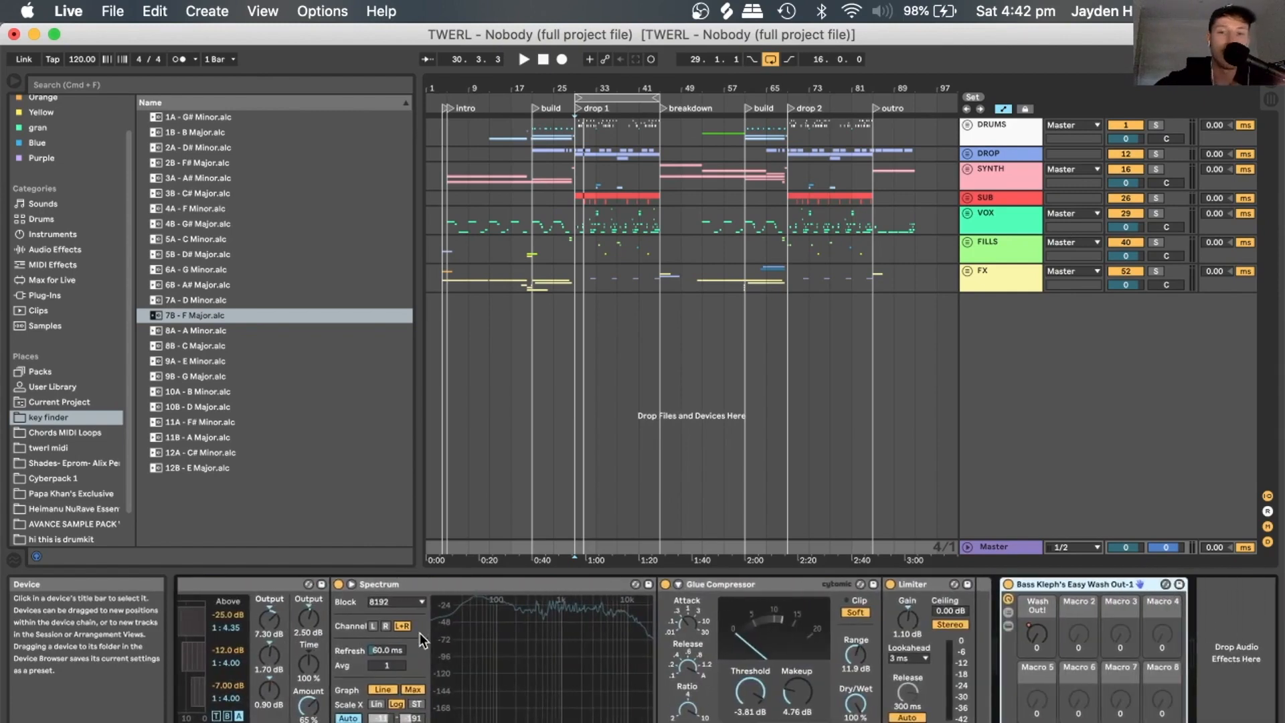
pyautogui.hscroll(-5, 429, 632)
pyautogui.click(997, 271)
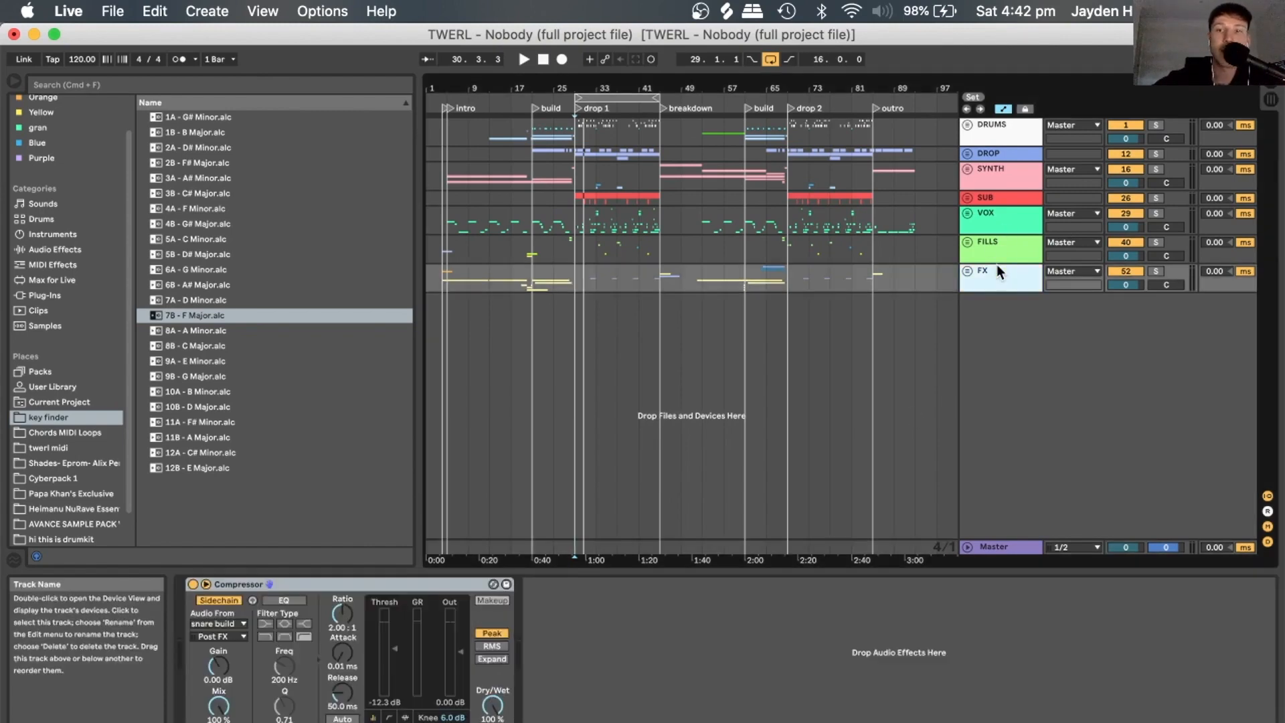